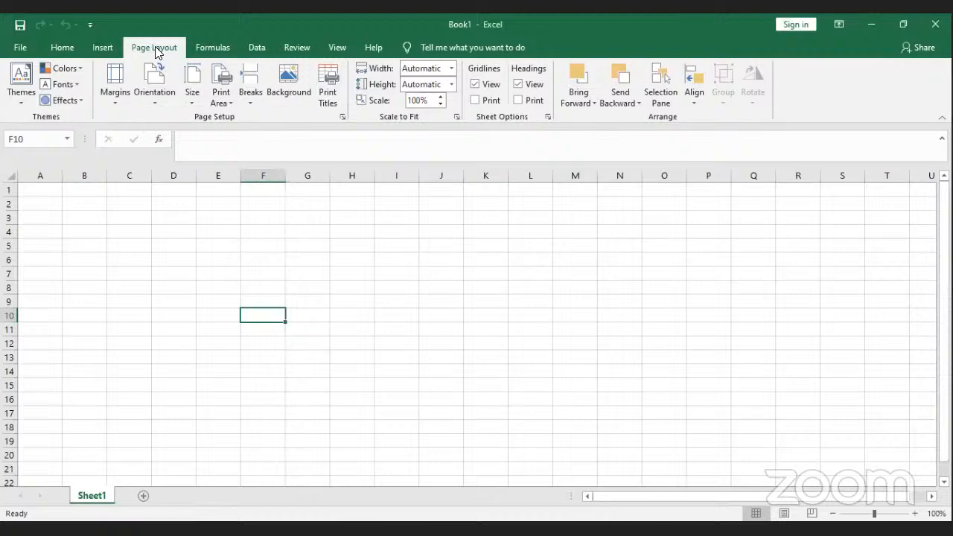
Step: Preview the Orientation choices and the Background option, select H6, then show the Formulas ribbon
{"action": "left_click", "coordinate": [152, 105]}
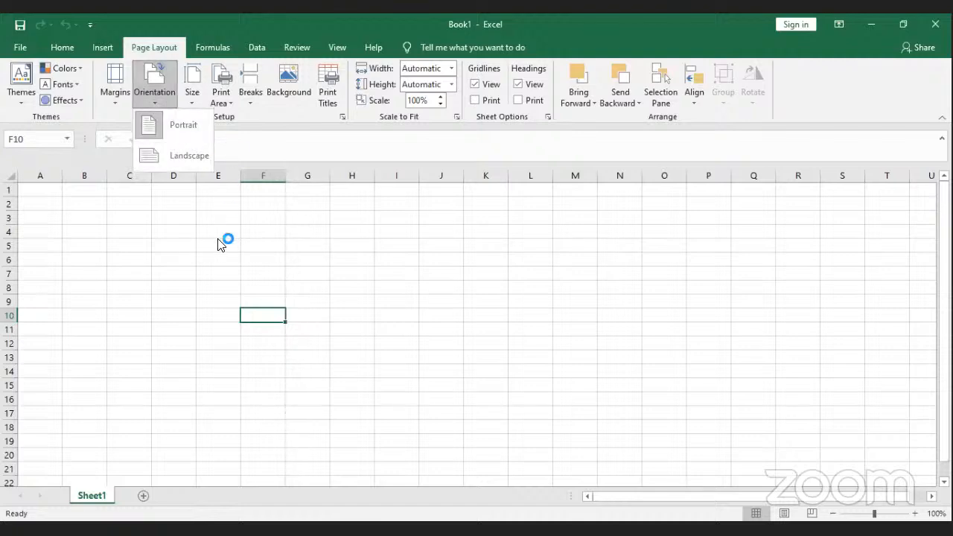
{"action": "left_click", "coordinate": [161, 70]}
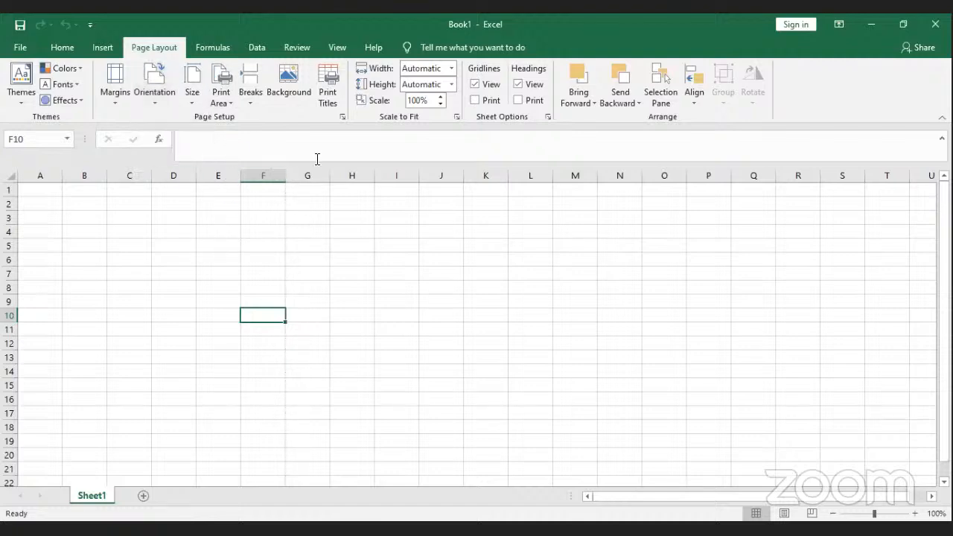
{"action": "left_click", "coordinate": [365, 259]}
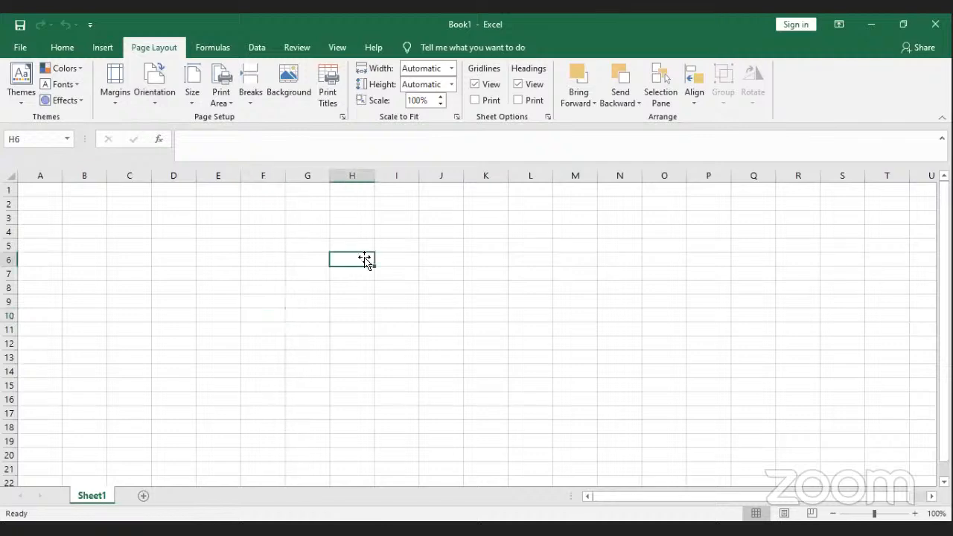
{"action": "left_click", "coordinate": [270, 99]}
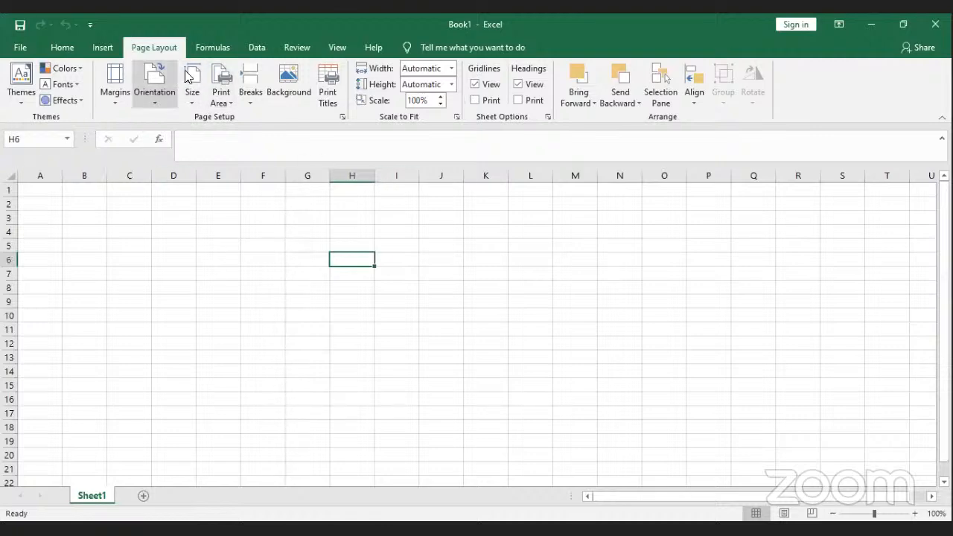
{"action": "left_click", "coordinate": [212, 52]}
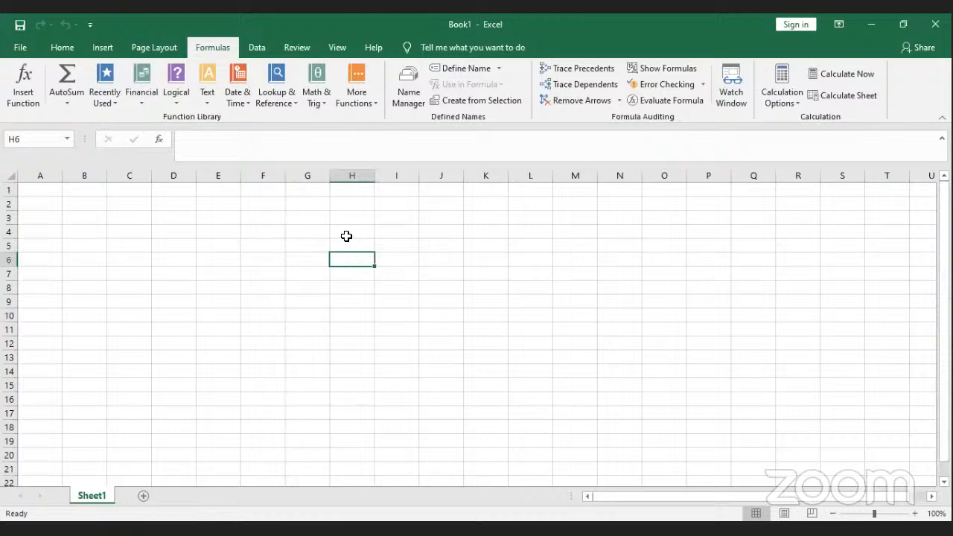
Step: Select H4:M14, deselect it by choosing G9, then show the Data ribbon
{"action": "left_click_drag", "start_coordinate": [347, 236], "coordinate": [561, 366]}
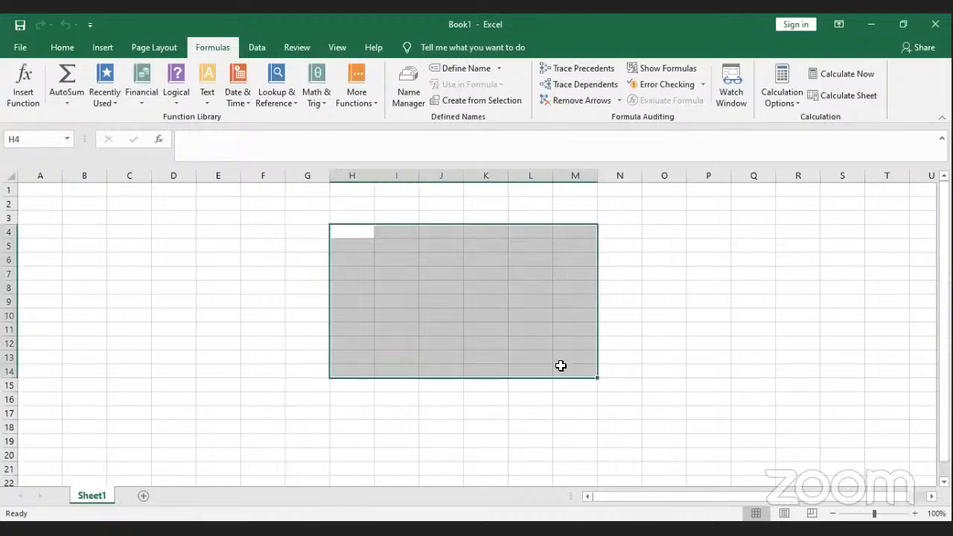
{"action": "left_click", "coordinate": [308, 301]}
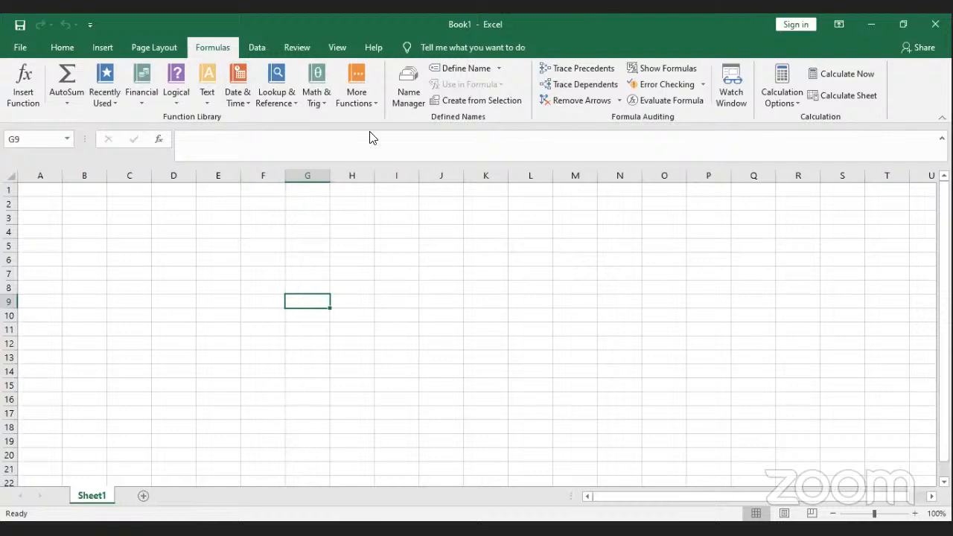
{"action": "left_click", "coordinate": [257, 49]}
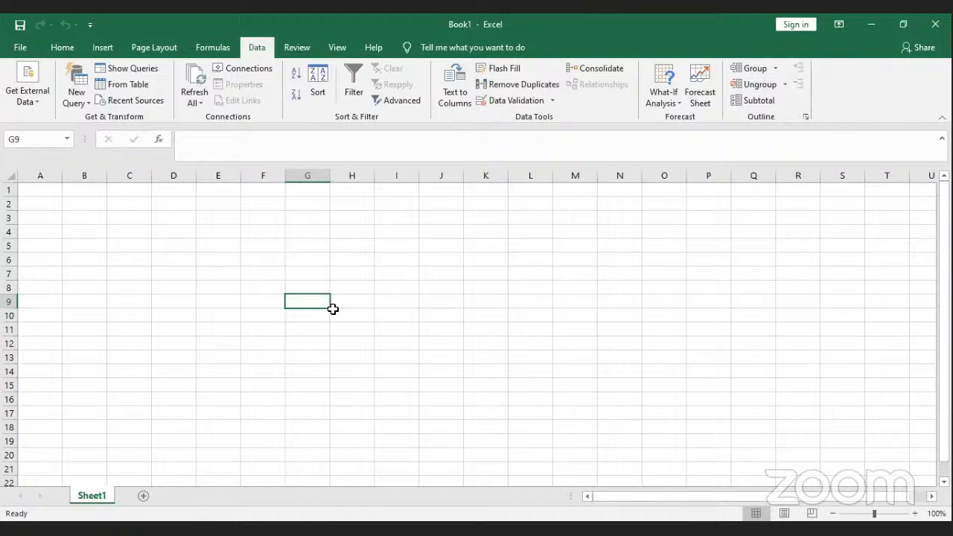
Step: Browse the Review and View ribbons, selecting F8 and H8, then return to Home
{"action": "left_click", "coordinate": [264, 284]}
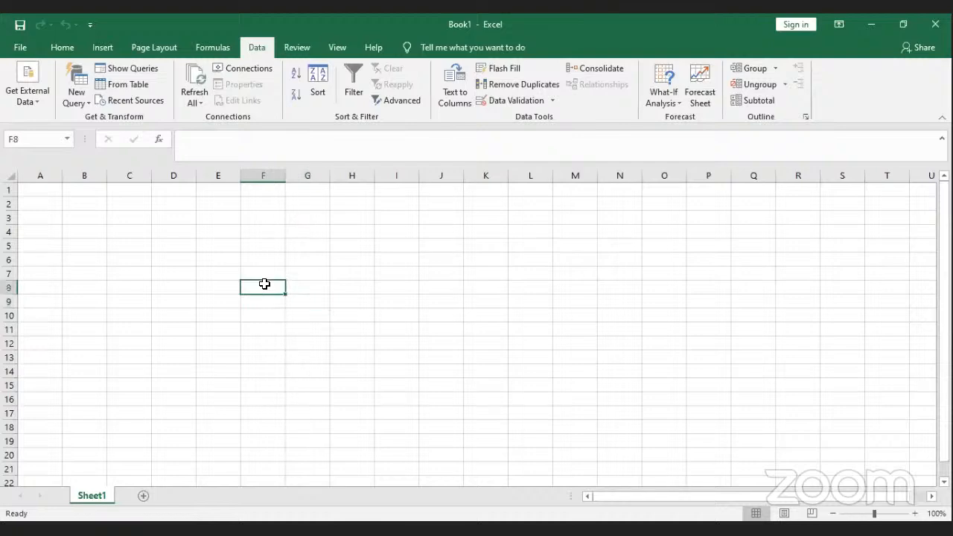
{"action": "left_click", "coordinate": [296, 49]}
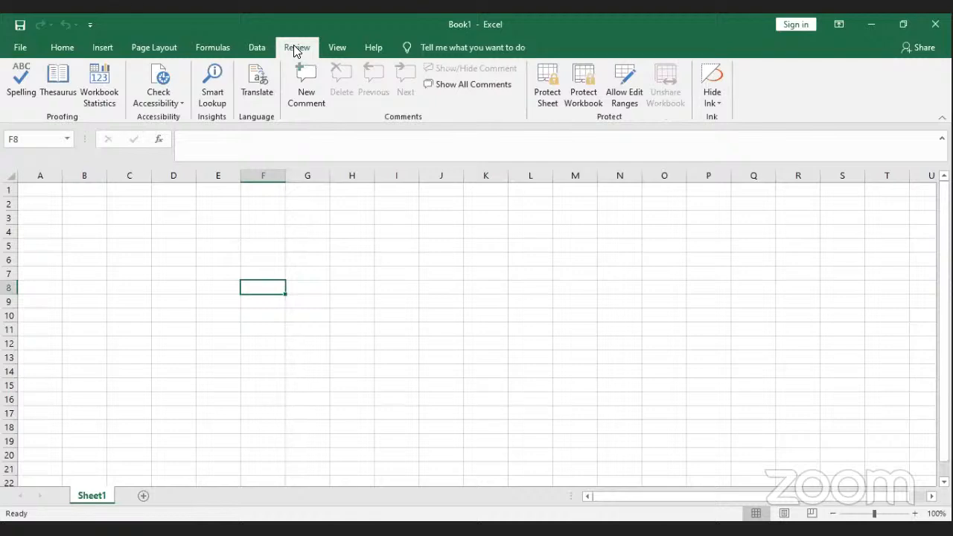
{"action": "left_click", "coordinate": [339, 49]}
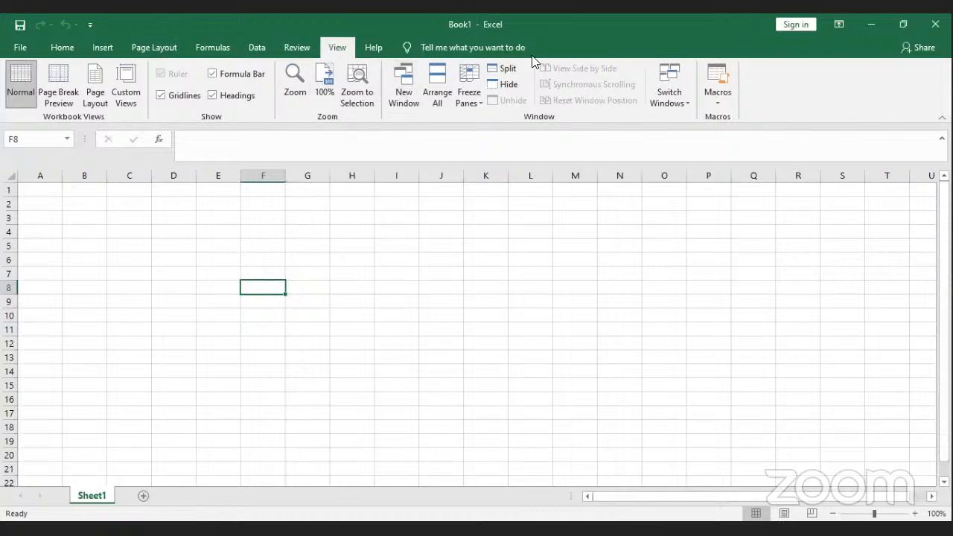
{"action": "left_click", "coordinate": [360, 288]}
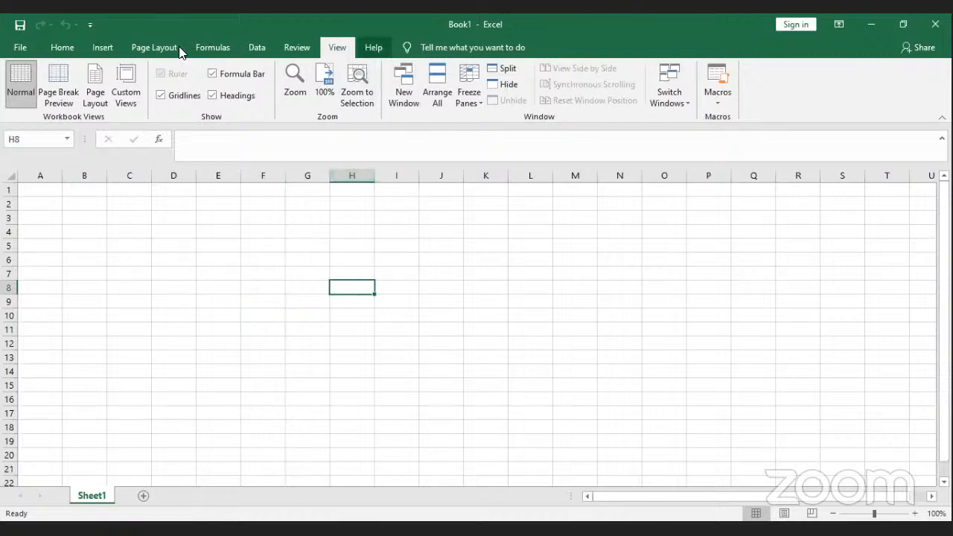
{"action": "left_click", "coordinate": [53, 49]}
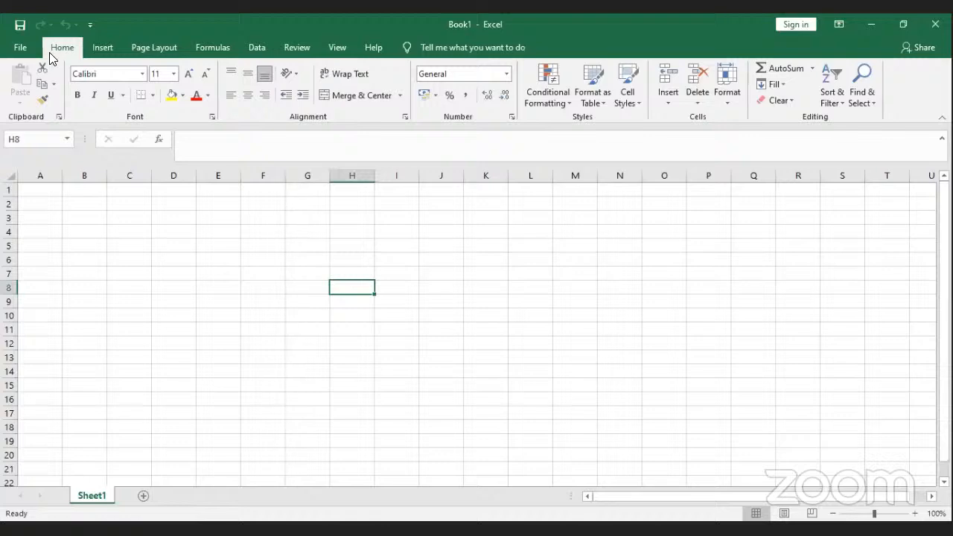
Step: Add three new worksheets, Sheet2 through Sheet4
{"action": "left_click", "coordinate": [144, 501]}
{"action": "left_click", "coordinate": [188, 497]}
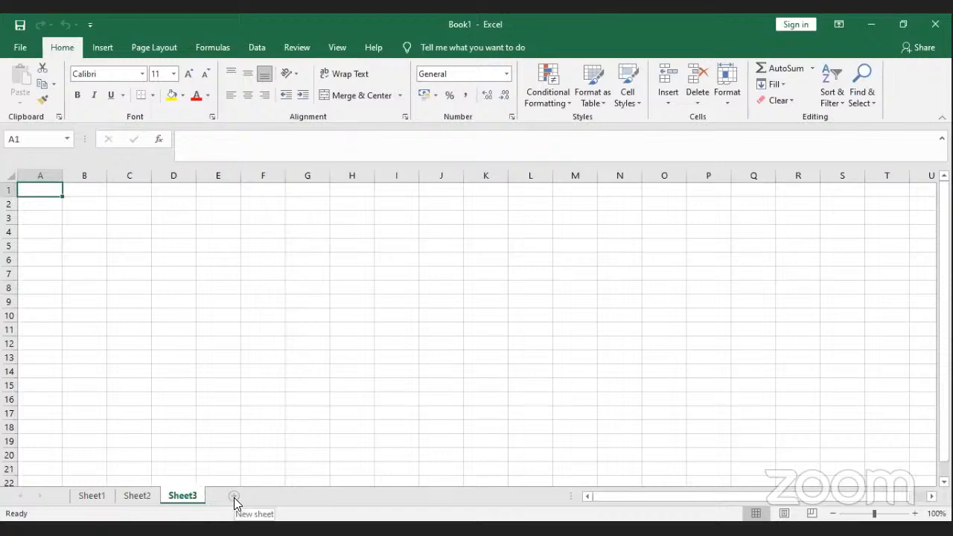
{"action": "left_click", "coordinate": [236, 496]}
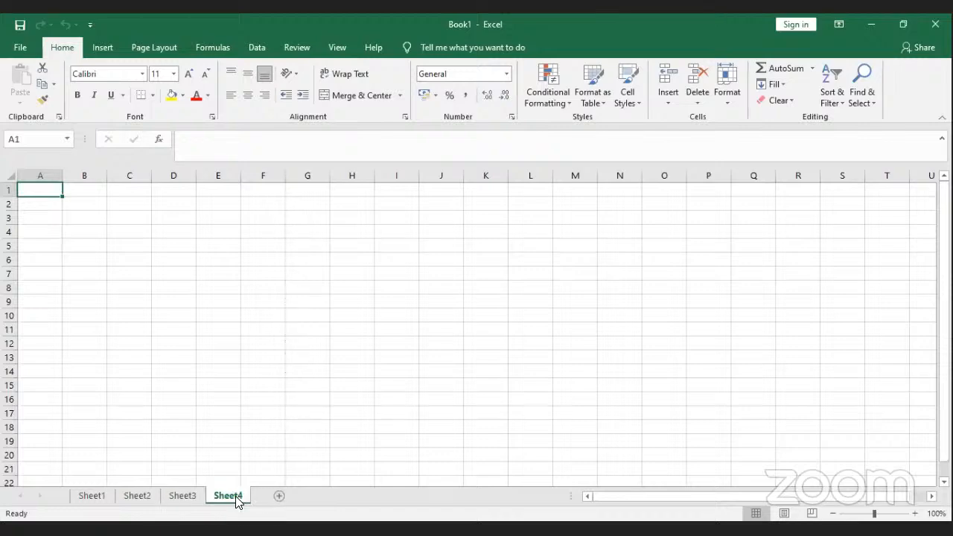
Step: On Sheet1, enter 67 in D17 and 89 in D18
{"action": "left_click", "coordinate": [95, 498]}
{"action": "left_click", "coordinate": [167, 415]}
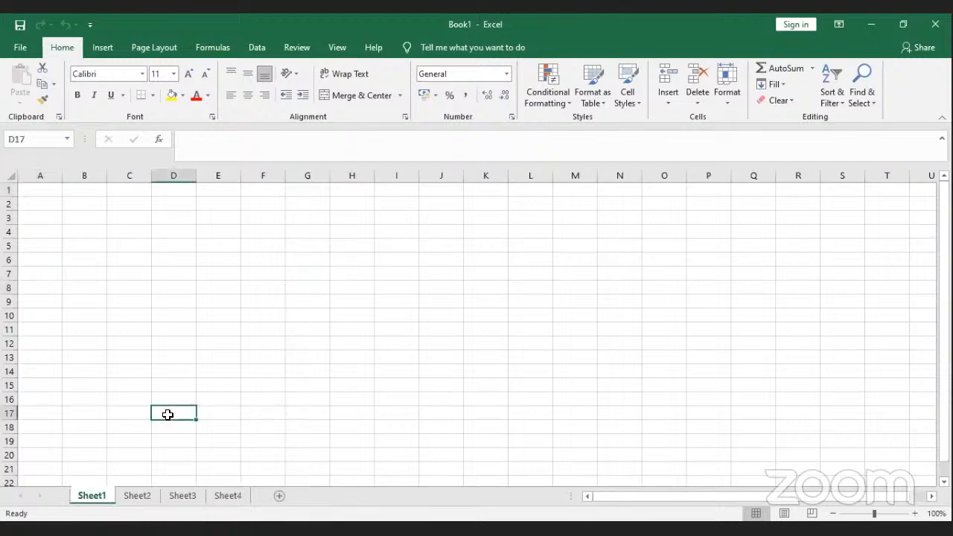
{"action": "type", "text": "67"}
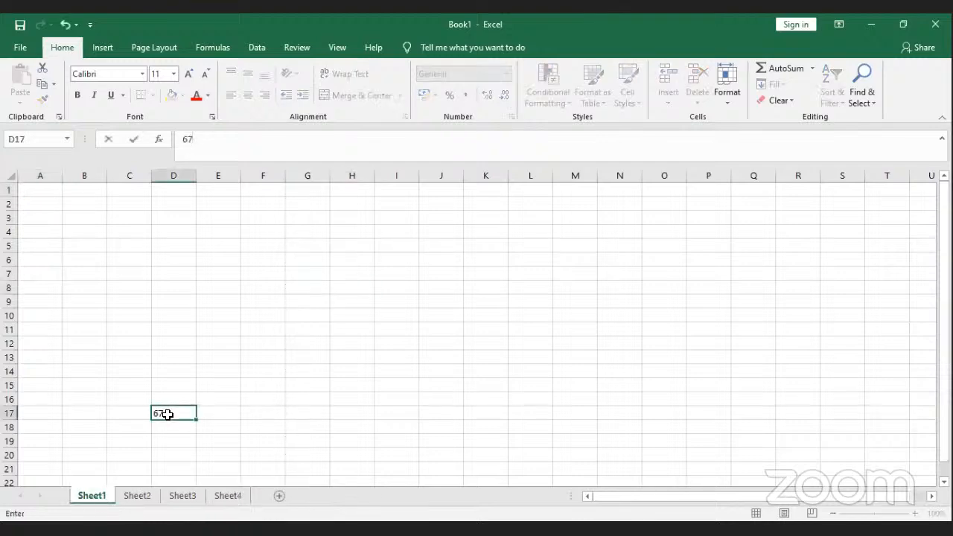
{"action": "key", "text": "Return"}
{"action": "type", "text": "89"}
{"action": "left_click", "coordinate": [199, 426]}
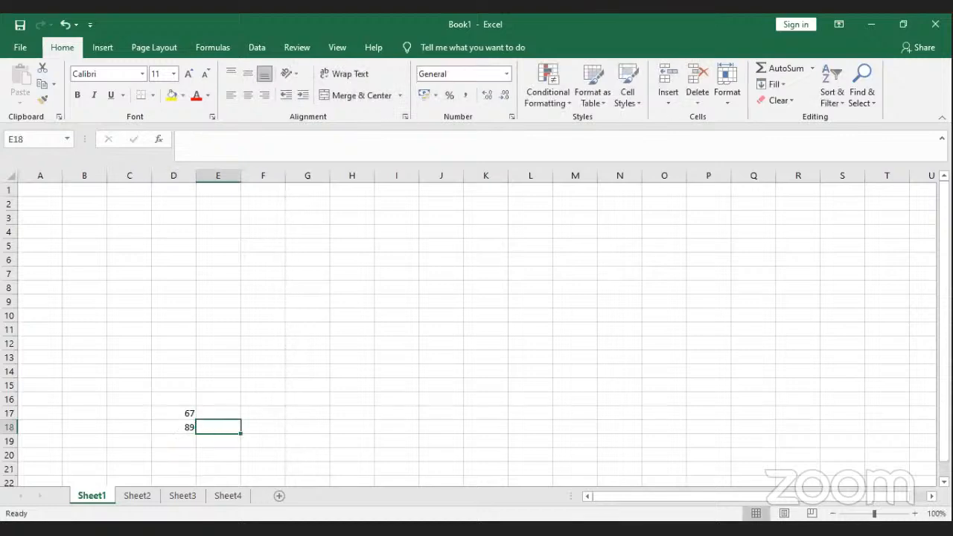
Step: Enter 12 in A1 of Sheet2, check Sheet3, then return to cell A1 on Sheet1
{"action": "left_click", "coordinate": [137, 496]}
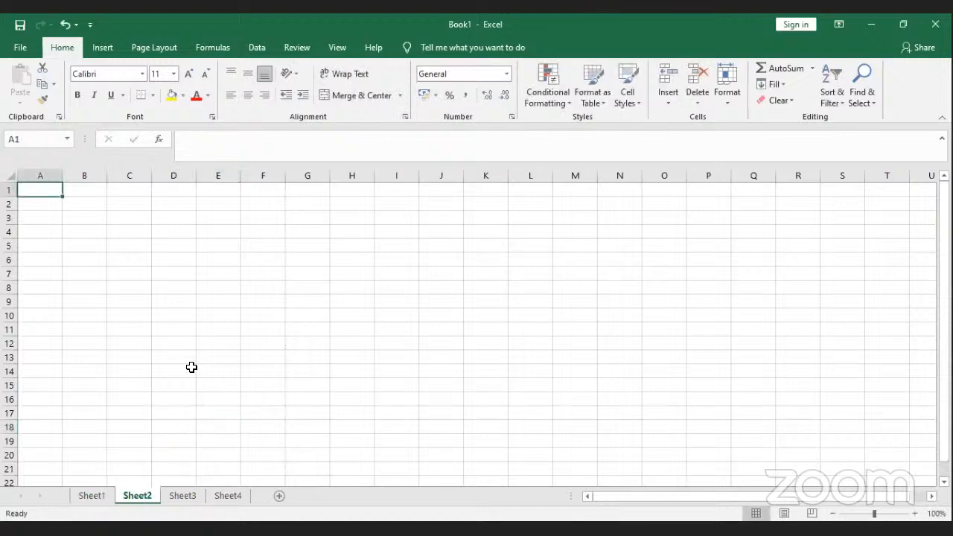
{"action": "type", "text": "12"}
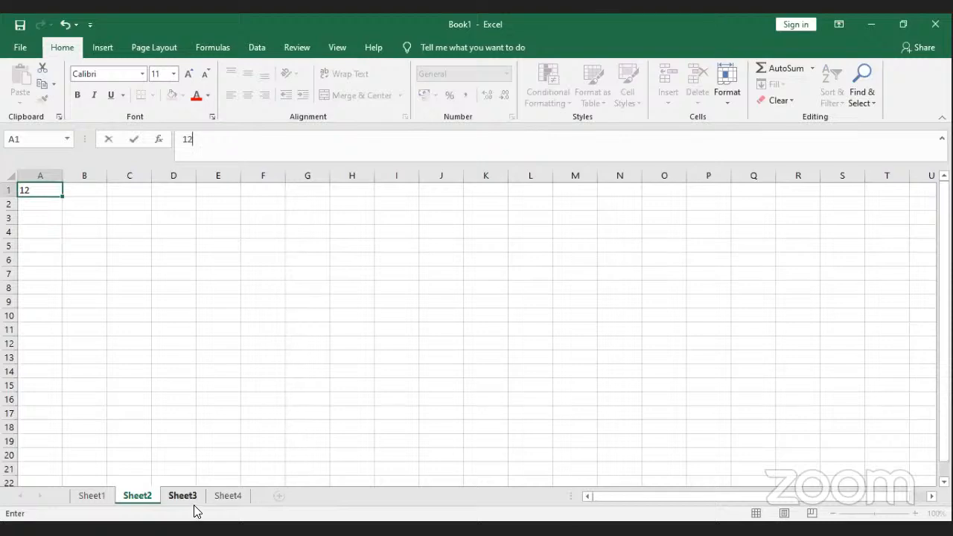
{"action": "left_click", "coordinate": [192, 501]}
{"action": "left_click", "coordinate": [194, 428]}
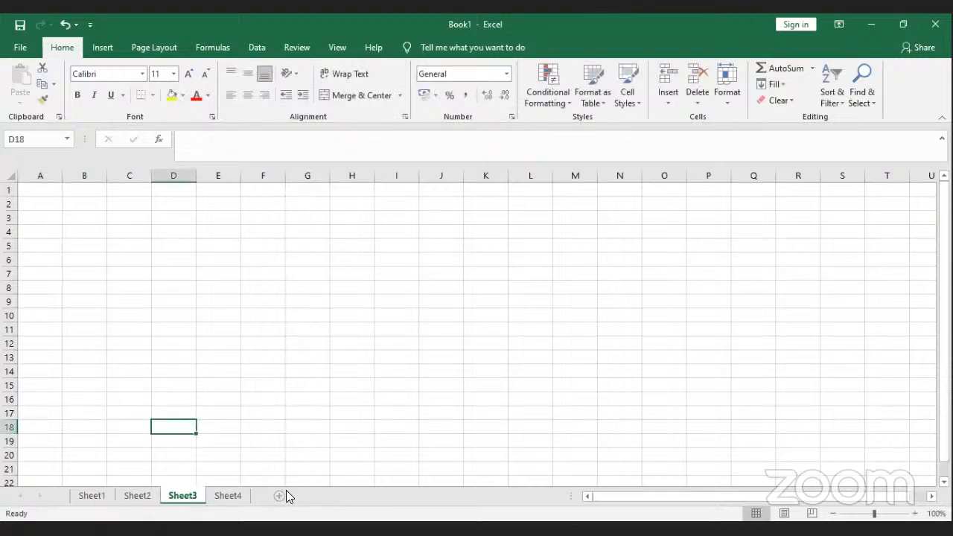
{"action": "left_click", "coordinate": [97, 499]}
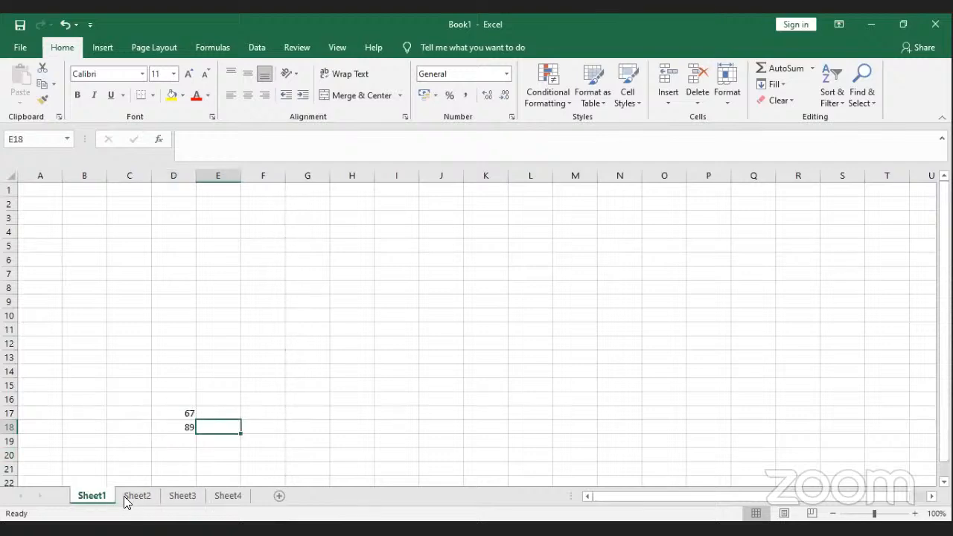
{"action": "left_click", "coordinate": [124, 500]}
{"action": "left_click", "coordinate": [107, 499]}
{"action": "left_click", "coordinate": [41, 192]}
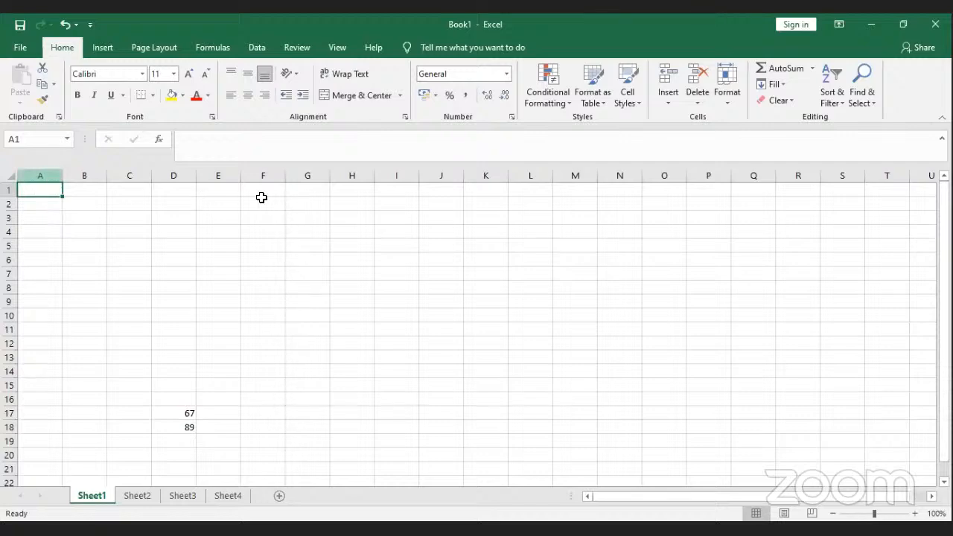
{"action": "left_click", "coordinate": [42, 173]}
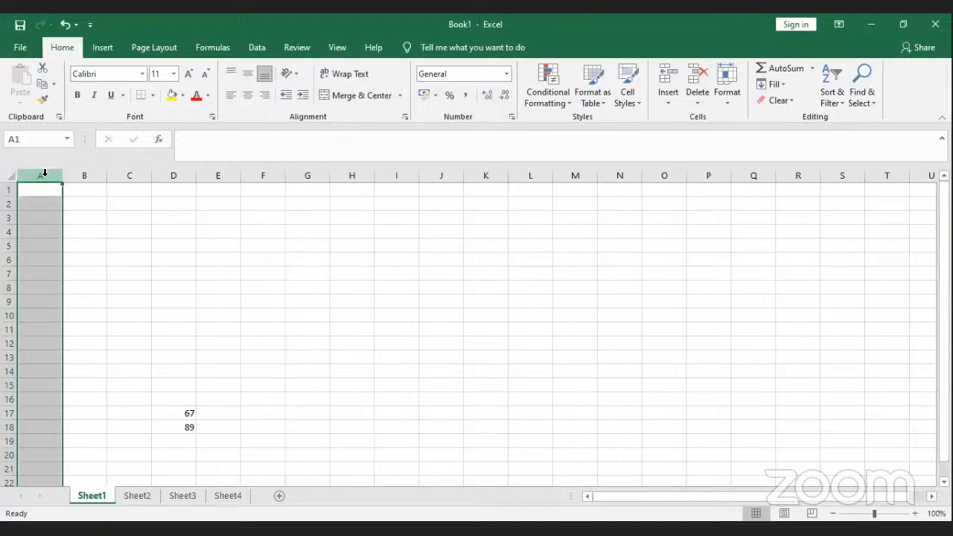
{"action": "left_click", "coordinate": [85, 175]}
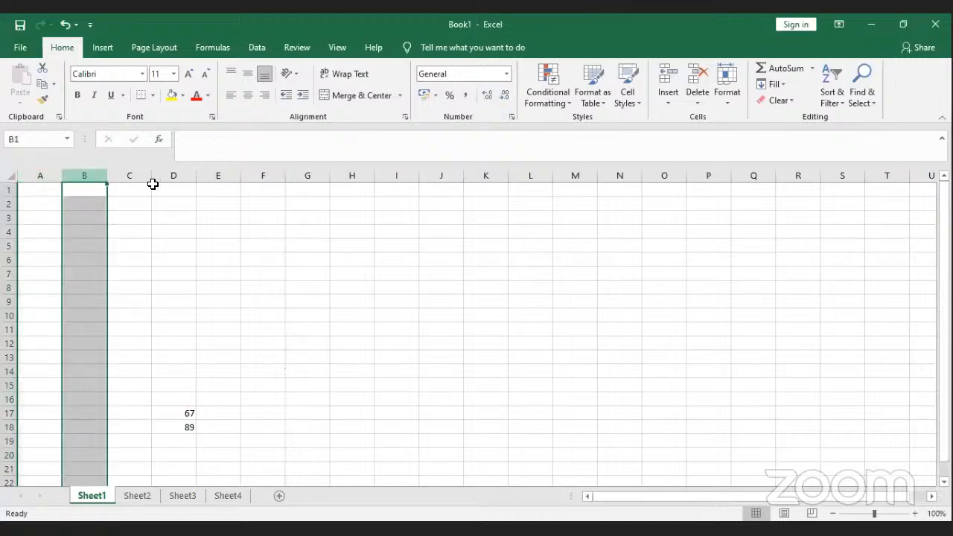
{"action": "left_click", "coordinate": [140, 176]}
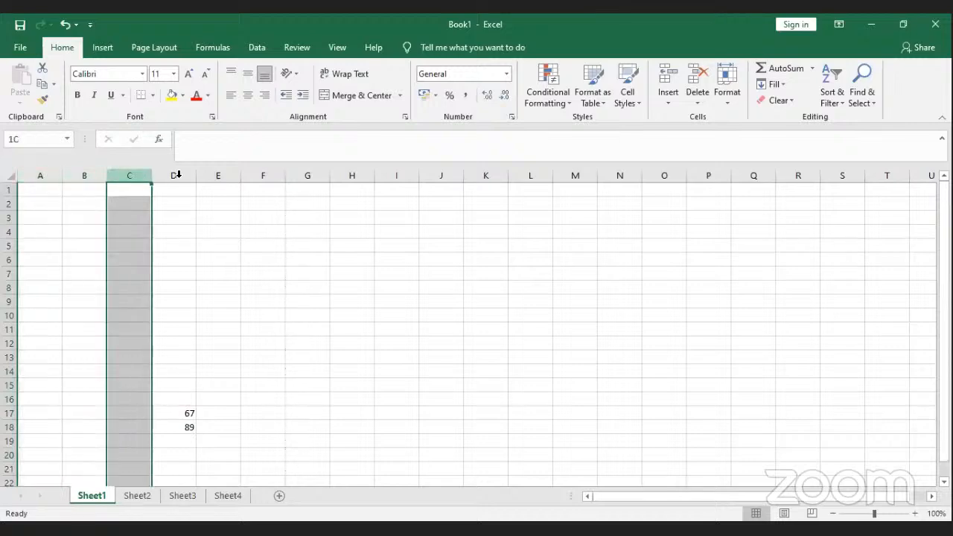
{"action": "key", "text": "shift+Right"}
{"action": "key", "text": "shift+Right"}
{"action": "key", "text": "shift+Right"}
{"action": "key", "text": "shift+Right"}
{"action": "key", "text": "shift+Right"}
{"action": "key", "text": "shift+Right"}
{"action": "key", "text": "shift+Right"}
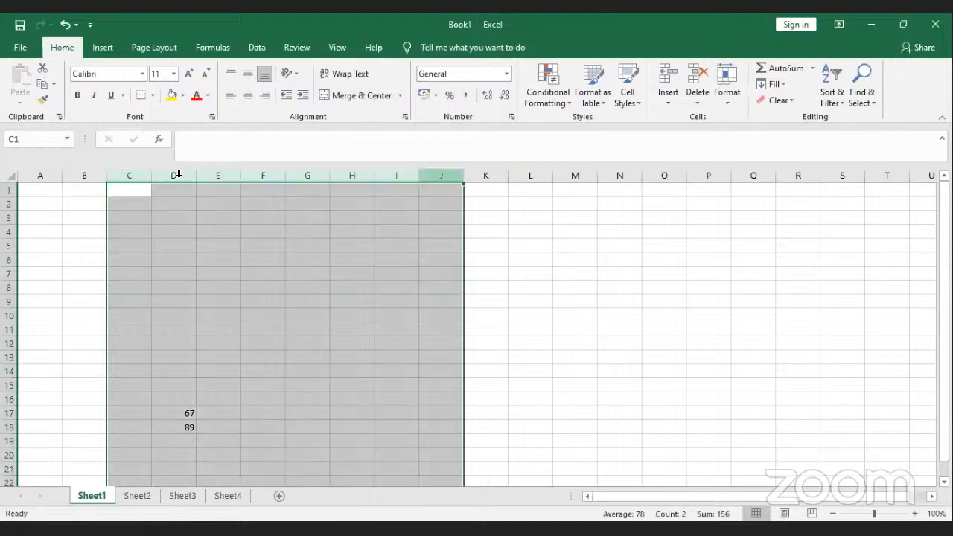
{"action": "left_click", "coordinate": [129, 316]}
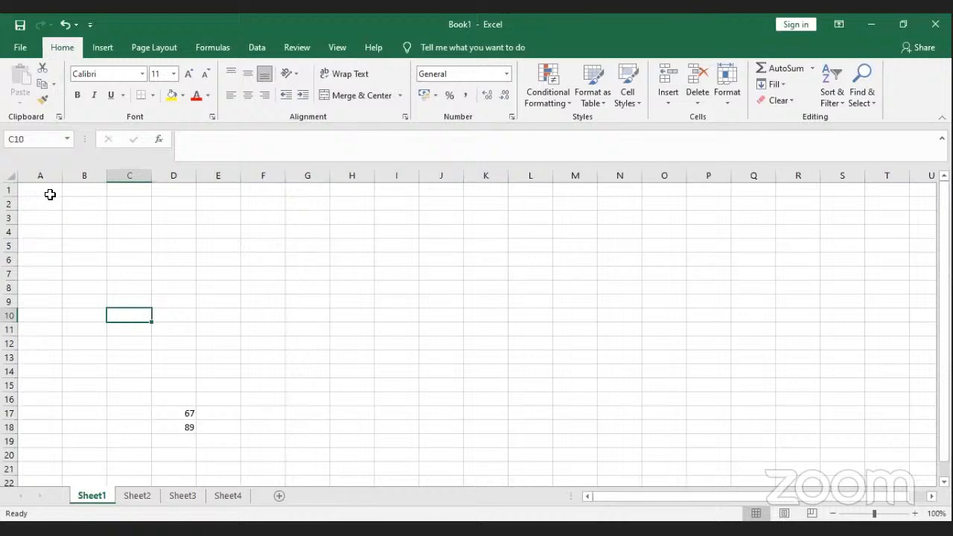
{"action": "left_click", "coordinate": [162, 200]}
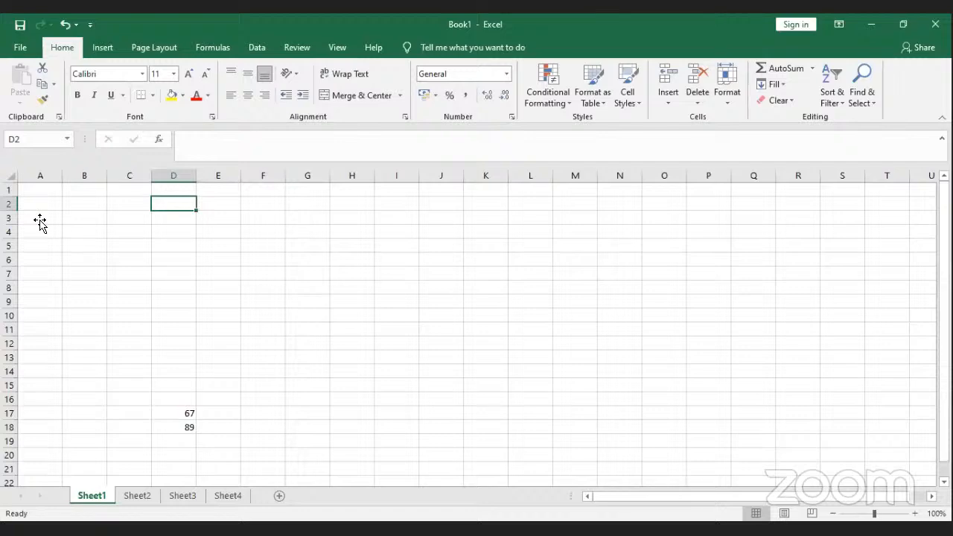
{"action": "left_click", "coordinate": [43, 193]}
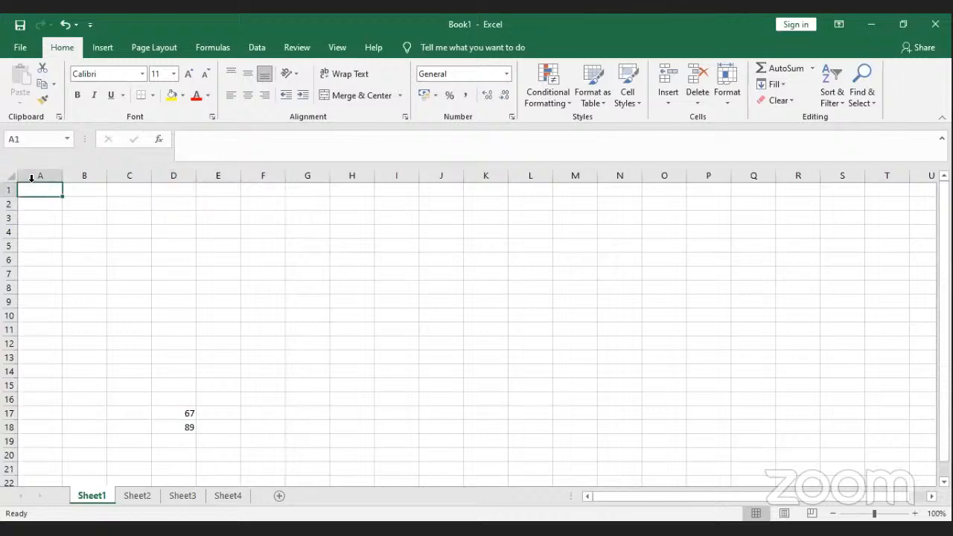
{"action": "key", "text": "shift+space"}
{"action": "left_click", "coordinate": [34, 177]}
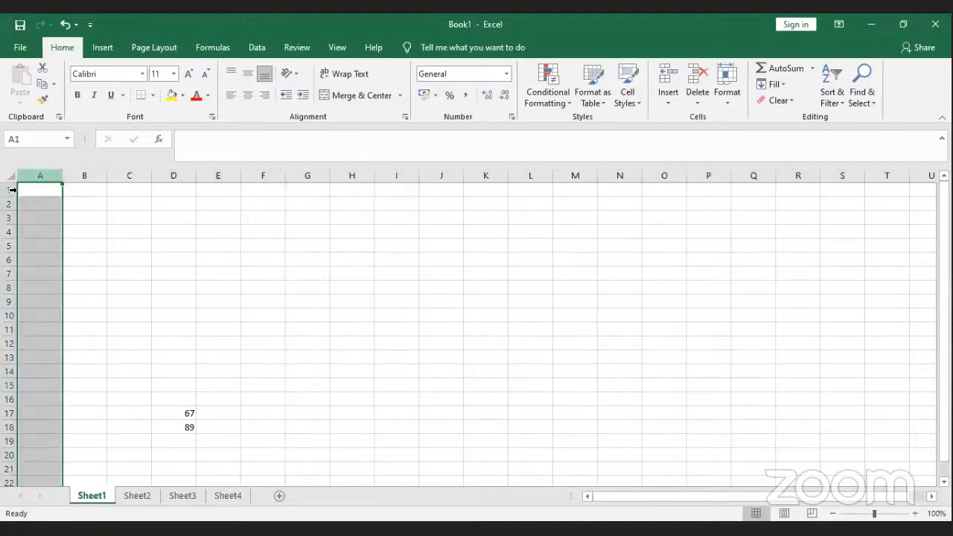
{"action": "left_click_drag", "start_coordinate": [13, 189], "coordinate": [32, 189]}
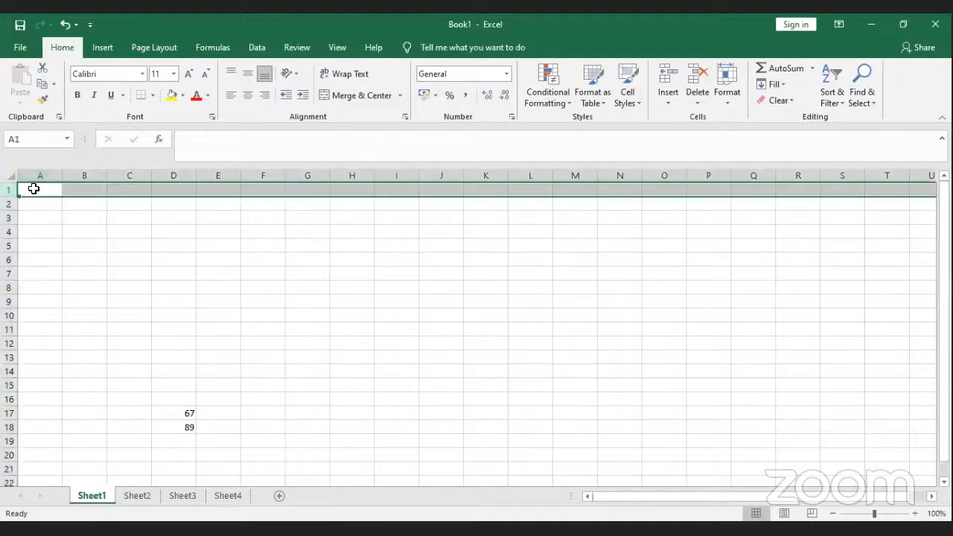
{"action": "left_click", "coordinate": [33, 190]}
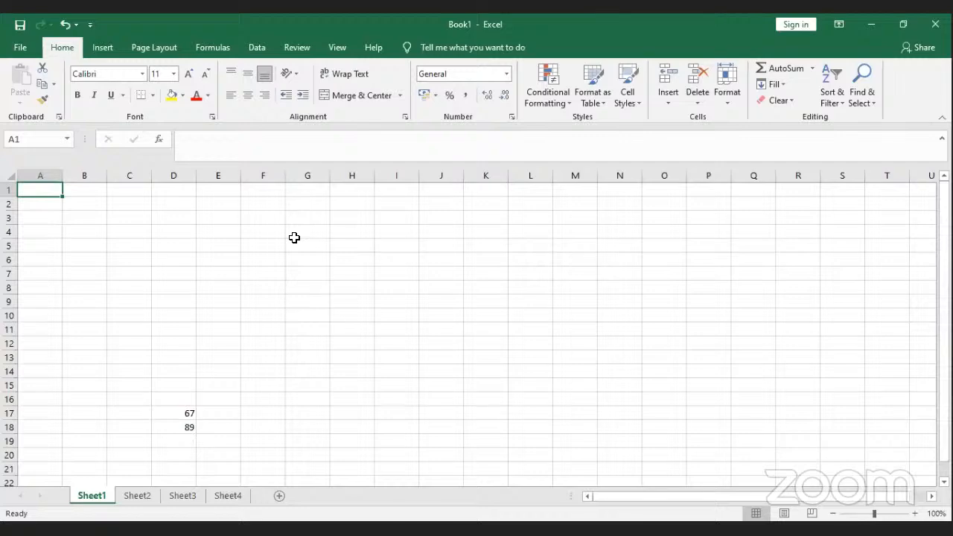
{"action": "left_click", "coordinate": [260, 249]}
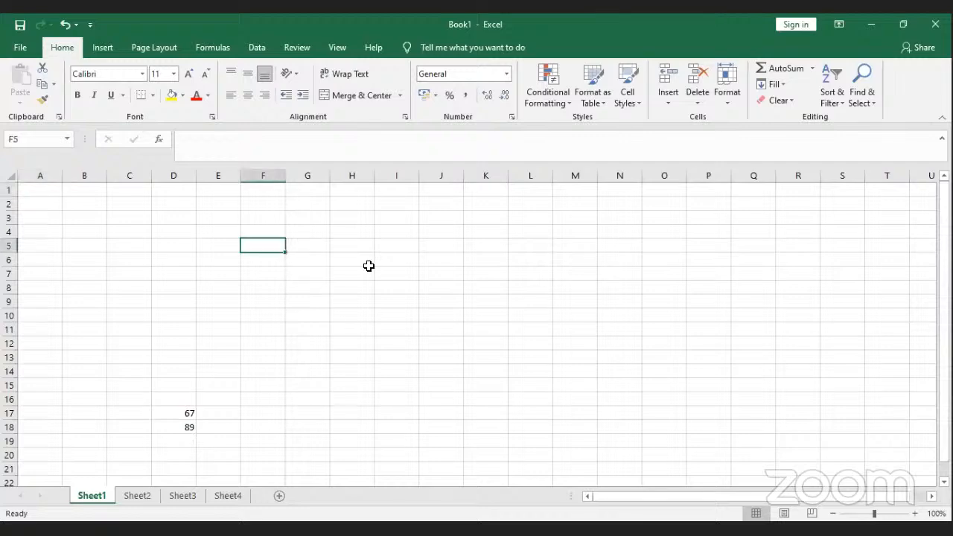
{"action": "left_click", "coordinate": [357, 259]}
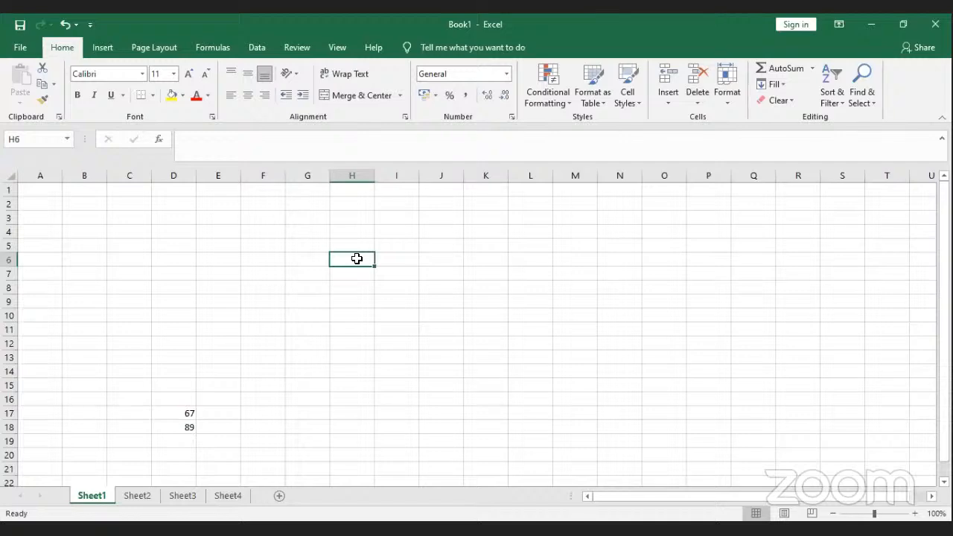
{"action": "left_click", "coordinate": [262, 243]}
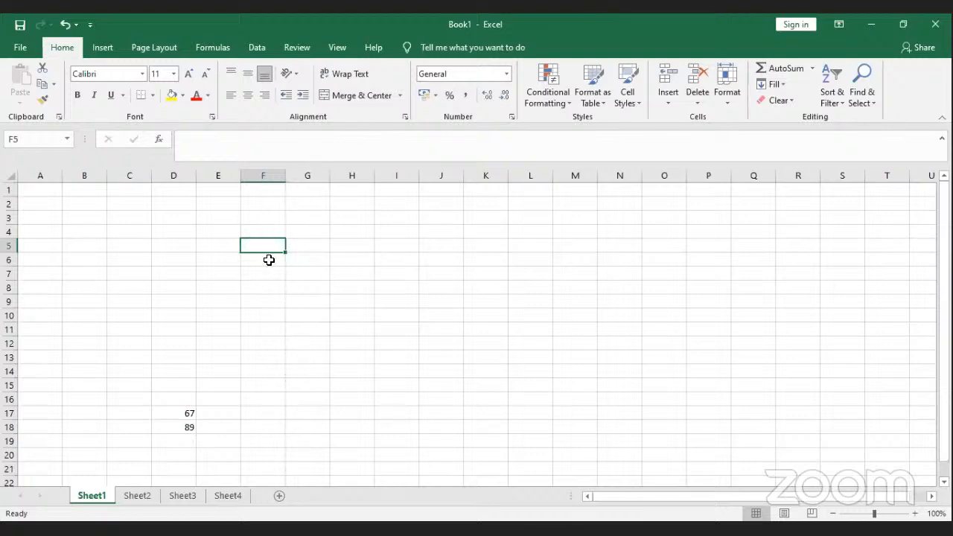
{"action": "left_click", "coordinate": [260, 177]}
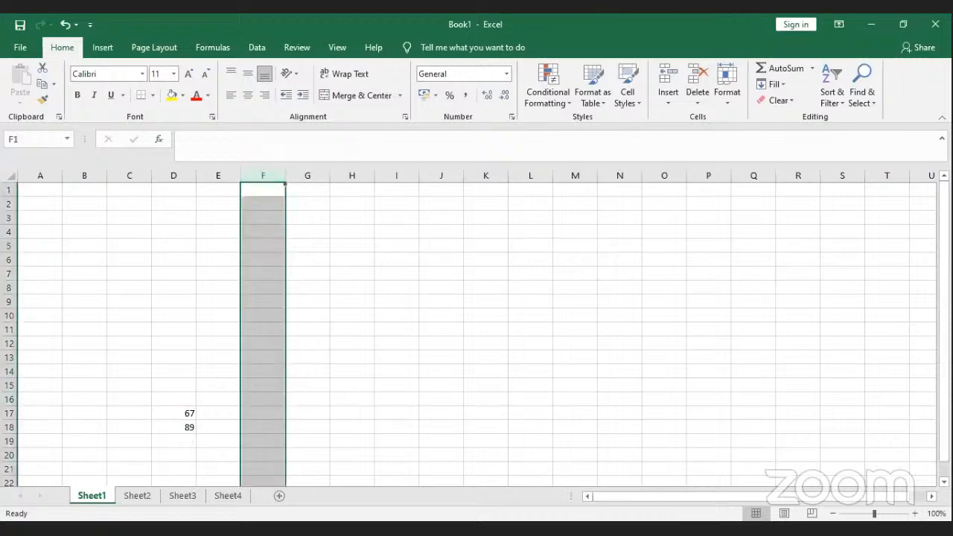
{"action": "left_click", "coordinate": [9, 259]}
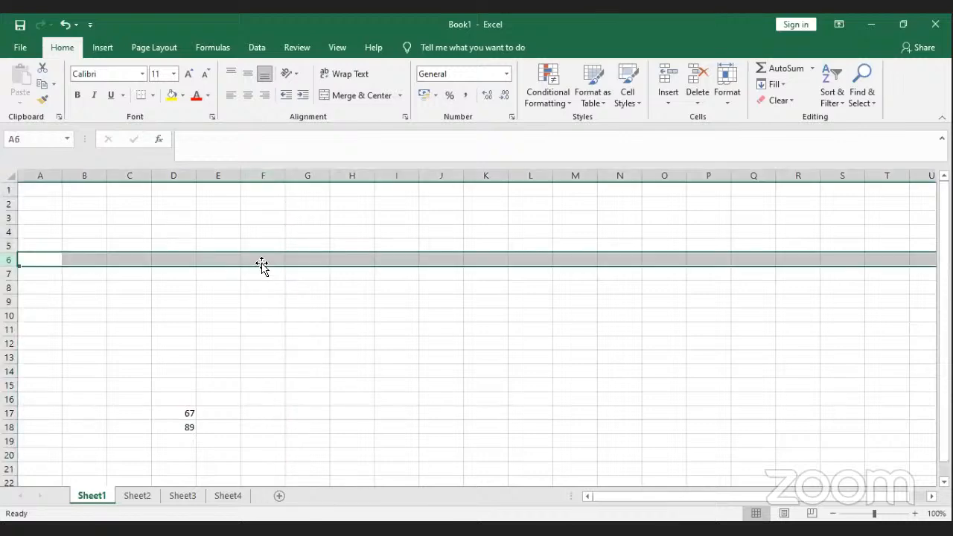
{"action": "left_click", "coordinate": [262, 260]}
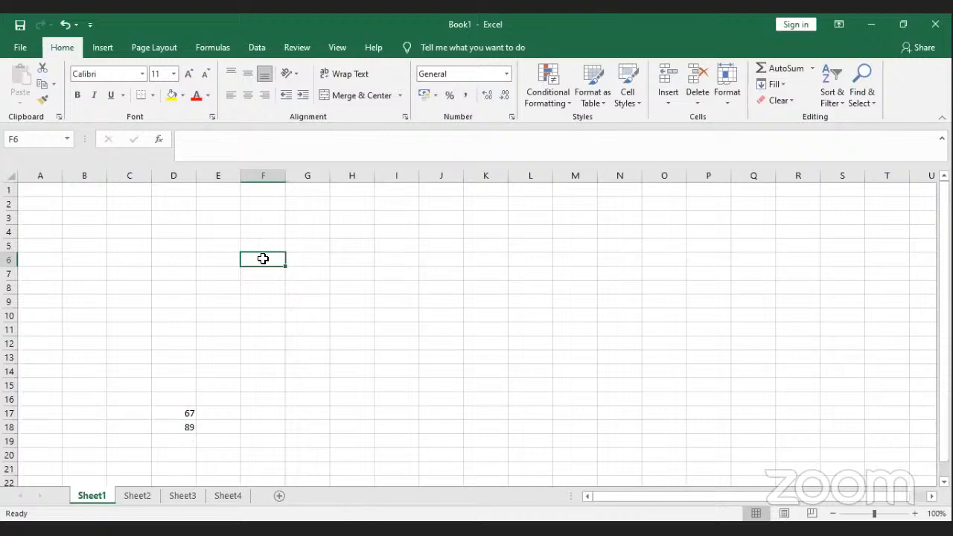
{"action": "left_click_drag", "start_coordinate": [263, 259], "coordinate": [381, 328]}
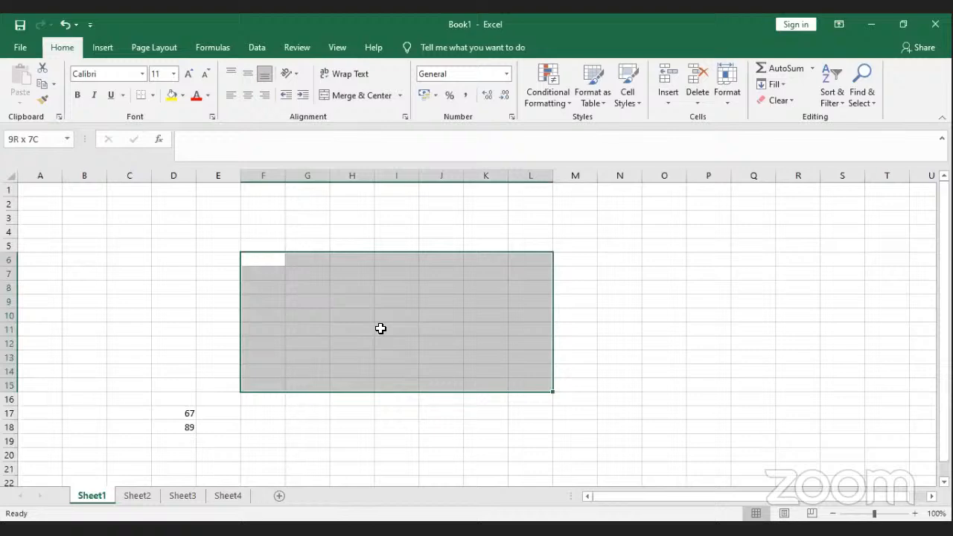
{"action": "left_click_drag", "start_coordinate": [380, 329], "coordinate": [307, 260]}
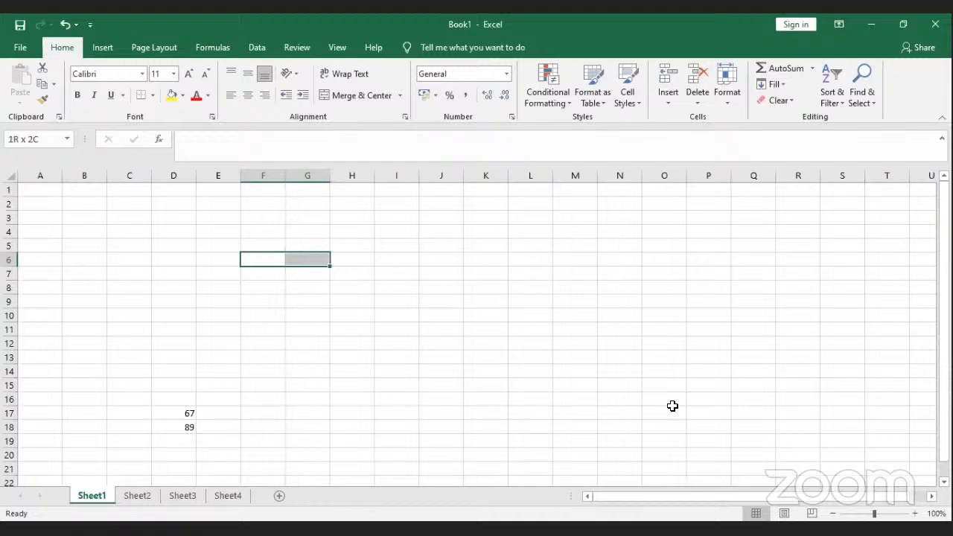
{"action": "key", "text": "shift+Left"}
{"action": "key", "text": "shift+Right"}
{"action": "key", "text": "shift+Right"}
{"action": "key", "text": "shift+Right"}
{"action": "key", "text": "shift+Right"}
{"action": "key", "text": "shift+Right"}
{"action": "key", "text": "shift+Right"}
{"action": "key", "text": "shift+Right"}
{"action": "key", "text": "shift+Left"}
{"action": "key", "text": "shift+Left"}
{"action": "key", "text": "shift+Left"}
{"action": "key", "text": "shift+Left"}
{"action": "key", "text": "shift+Left"}
{"action": "key", "text": "shift+Left"}
{"action": "key", "text": "shift+Left"}
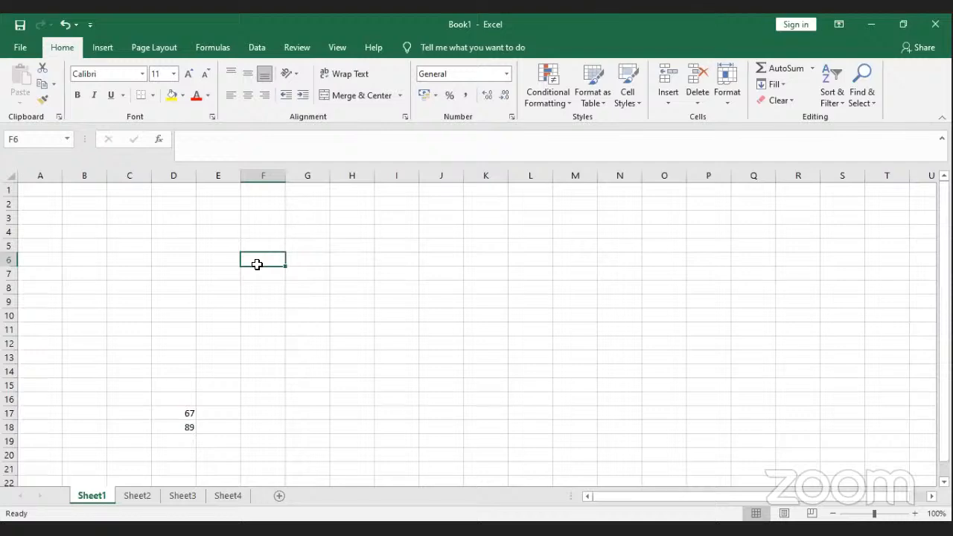
Step: Enter 123456 in cell J3 and reselect J3 to check the stored value
{"action": "left_click", "coordinate": [430, 222]}
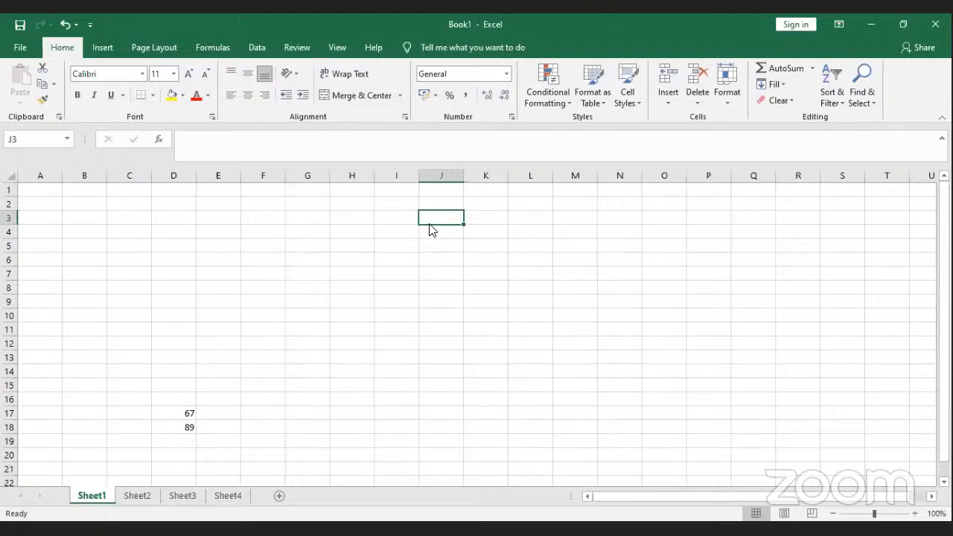
{"action": "type", "text": "123456"}
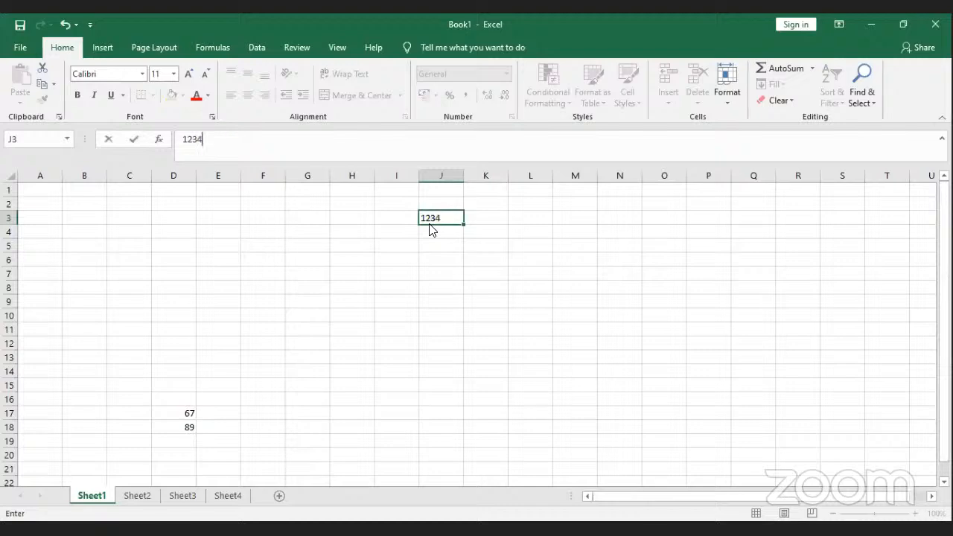
{"action": "left_click", "coordinate": [479, 239]}
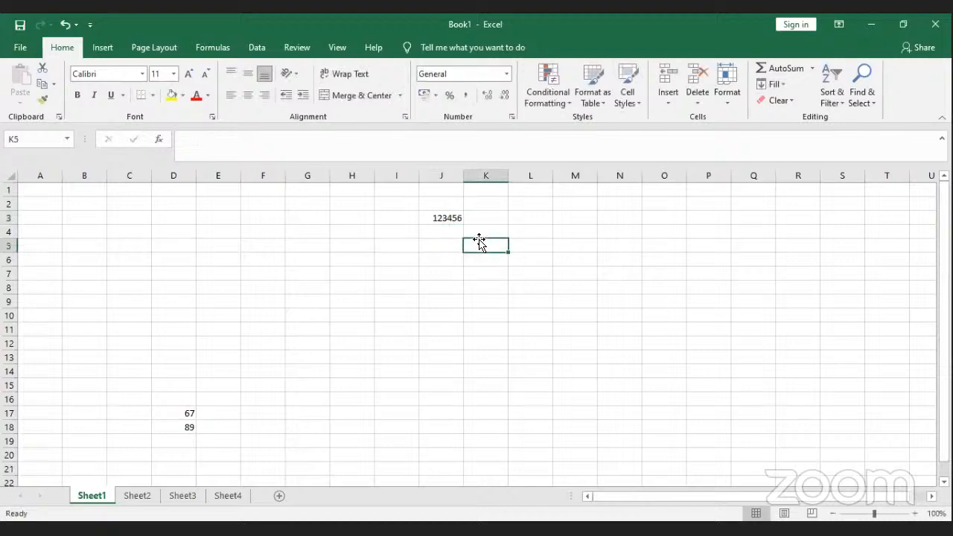
{"action": "left_click", "coordinate": [447, 216]}
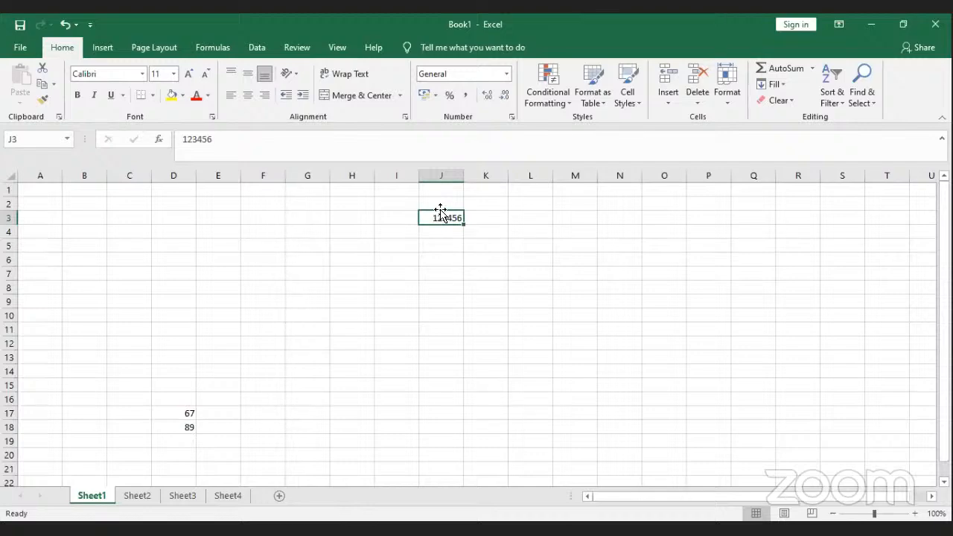
{"action": "left_click", "coordinate": [447, 257]}
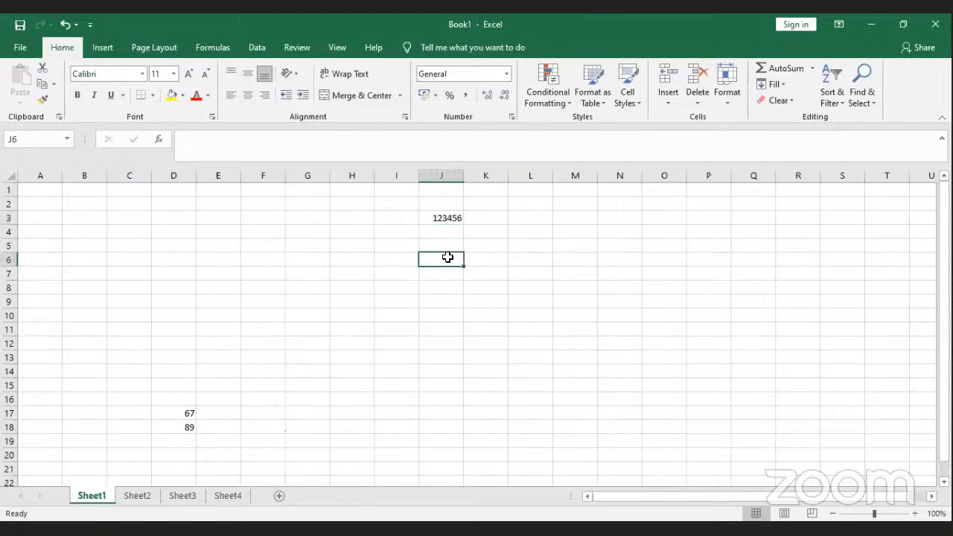
{"action": "left_click", "coordinate": [447, 217]}
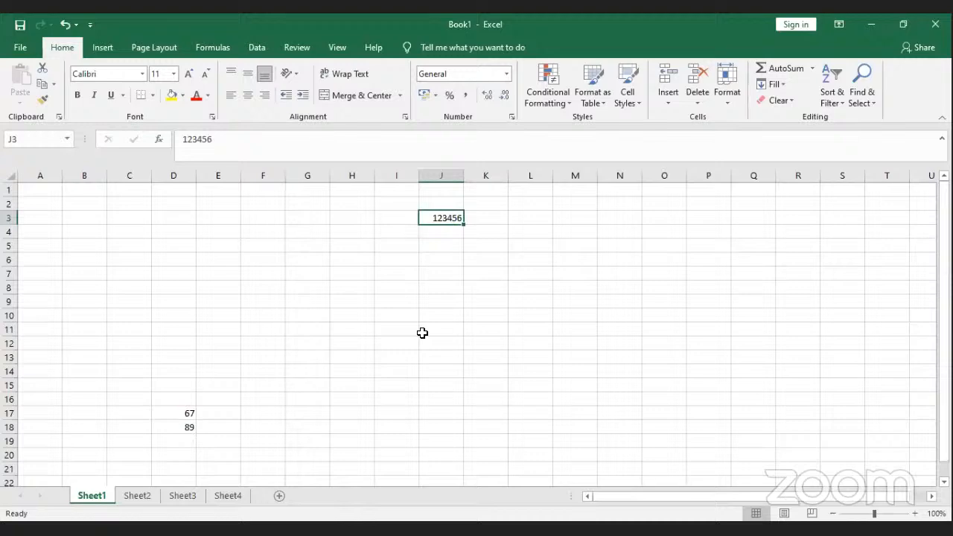
Step: Drag the 123456 cell out to N12 and back so it lands in I7
{"action": "key", "text": "shift+Right"}
{"action": "key", "text": "shift+Right"}
{"action": "key", "text": "shift+Right"}
{"action": "key", "text": "shift+Right"}
{"action": "key", "text": "shift+Right"}
{"action": "key", "text": "shift+Down"}
{"action": "key", "text": "shift+Down"}
{"action": "key", "text": "shift+Left"}
{"action": "key", "text": "shift+Down"}
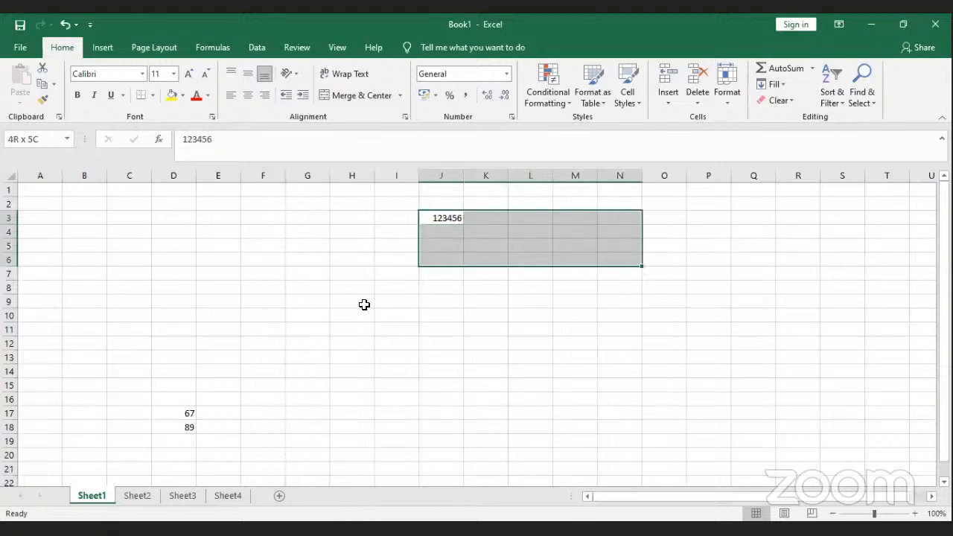
{"action": "key", "text": "shift+Left"}
{"action": "key", "text": "shift+Left"}
{"action": "key", "text": "shift+Left"}
{"action": "key", "text": "shift+Left"}
{"action": "key", "text": "shift+Up"}
{"action": "key", "text": "shift+Up"}
{"action": "key", "text": "shift+Up"}
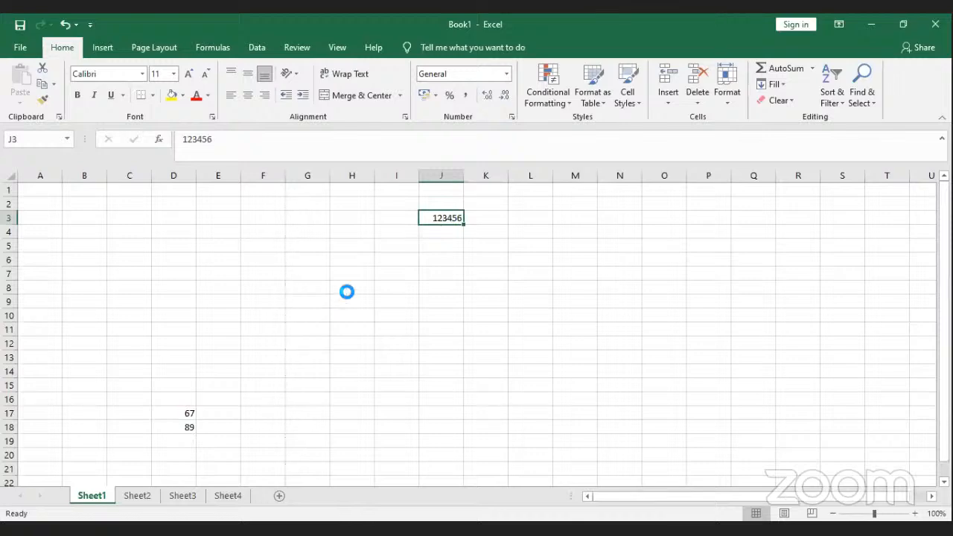
{"action": "left_click_drag", "start_coordinate": [351, 293], "coordinate": [624, 341]}
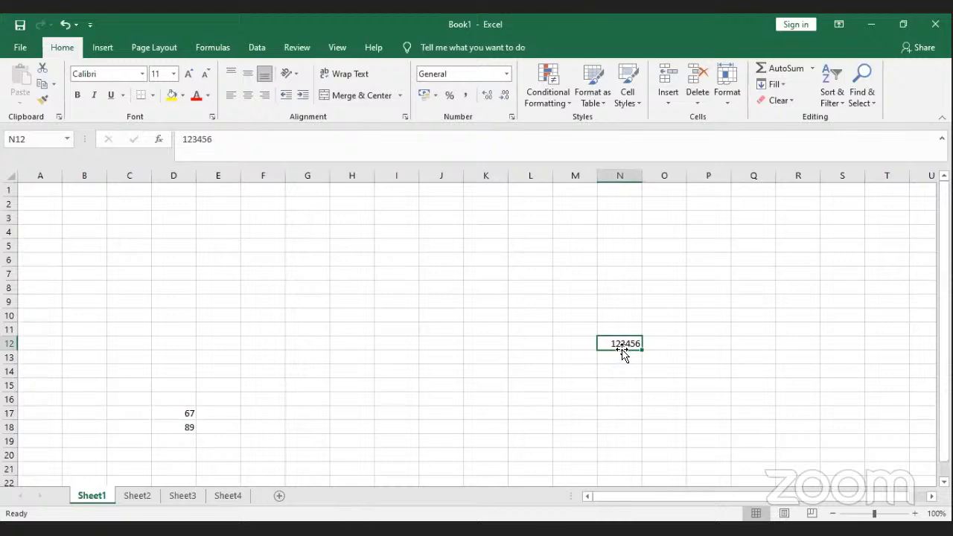
{"action": "left_click_drag", "start_coordinate": [604, 350], "coordinate": [455, 280]}
{"action": "left_click", "coordinate": [456, 278]}
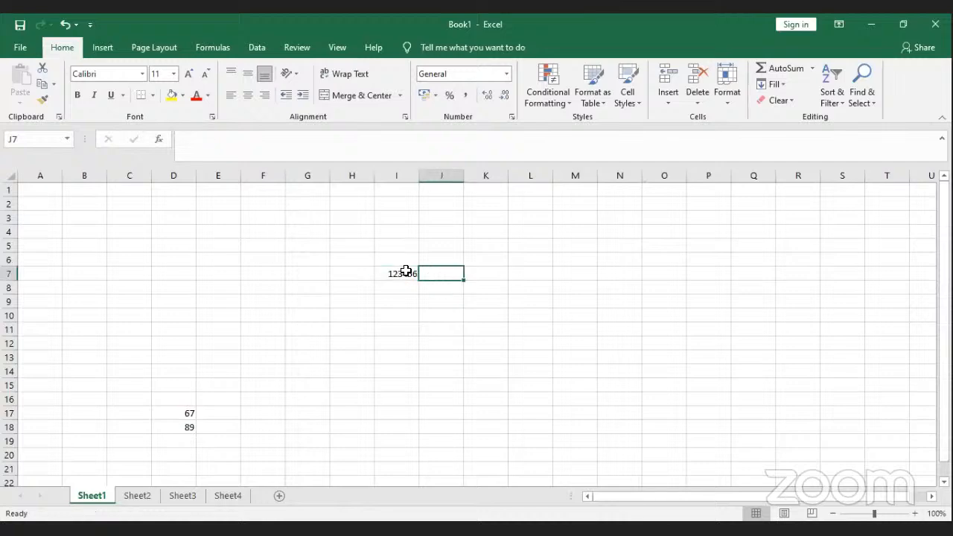
{"action": "left_click", "coordinate": [406, 274]}
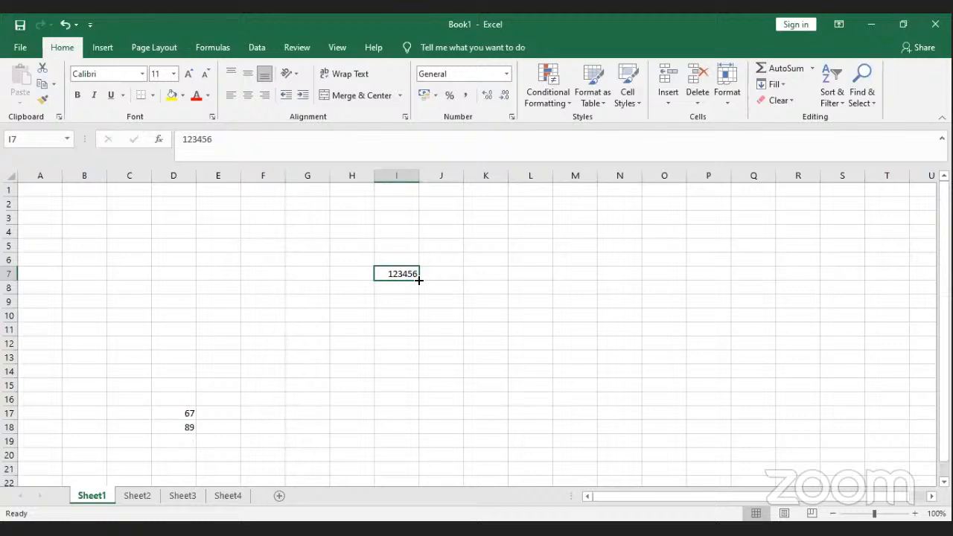
Step: Fill 123456 from I7 down column I to row 20
{"action": "left_click_drag", "start_coordinate": [419, 280], "coordinate": [419, 289]}
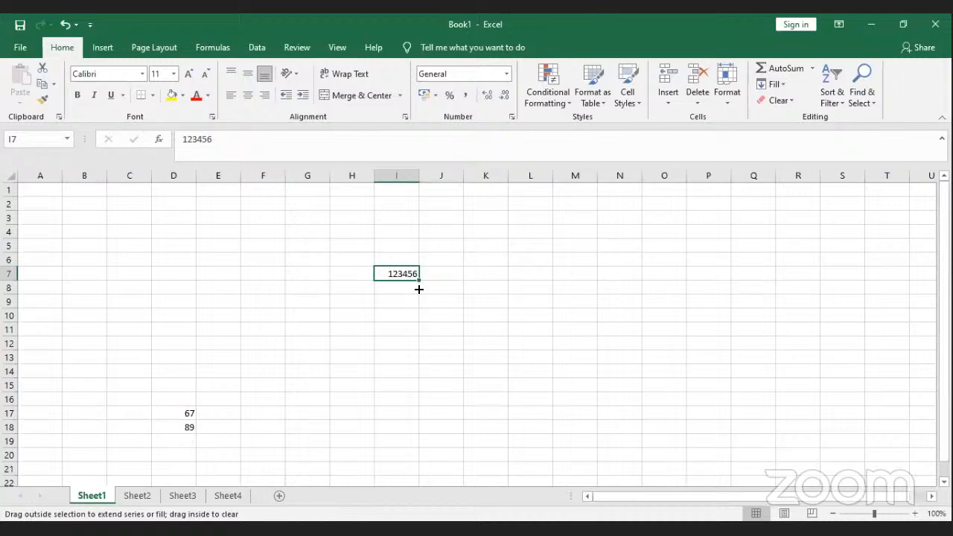
{"action": "left_click_drag", "start_coordinate": [419, 289], "coordinate": [418, 455]}
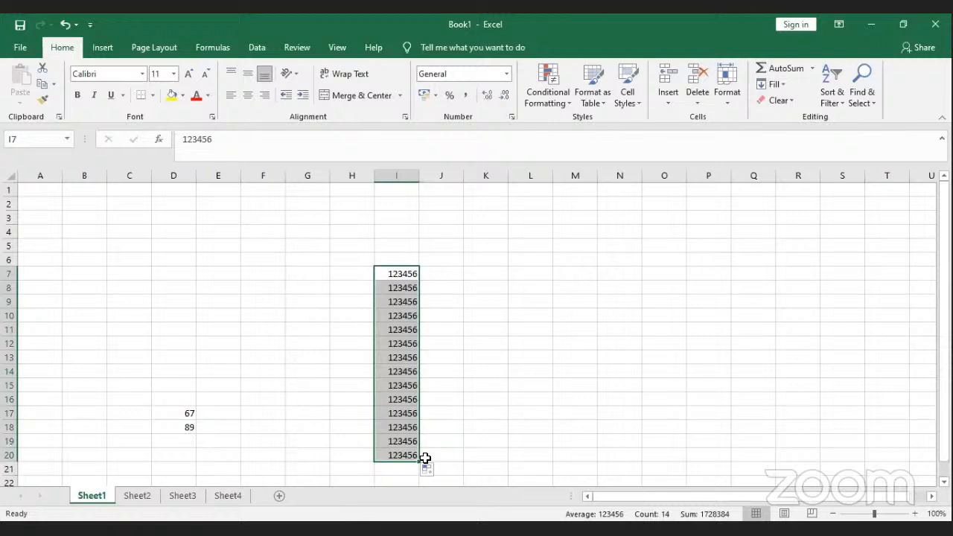
{"action": "left_click", "coordinate": [418, 275]}
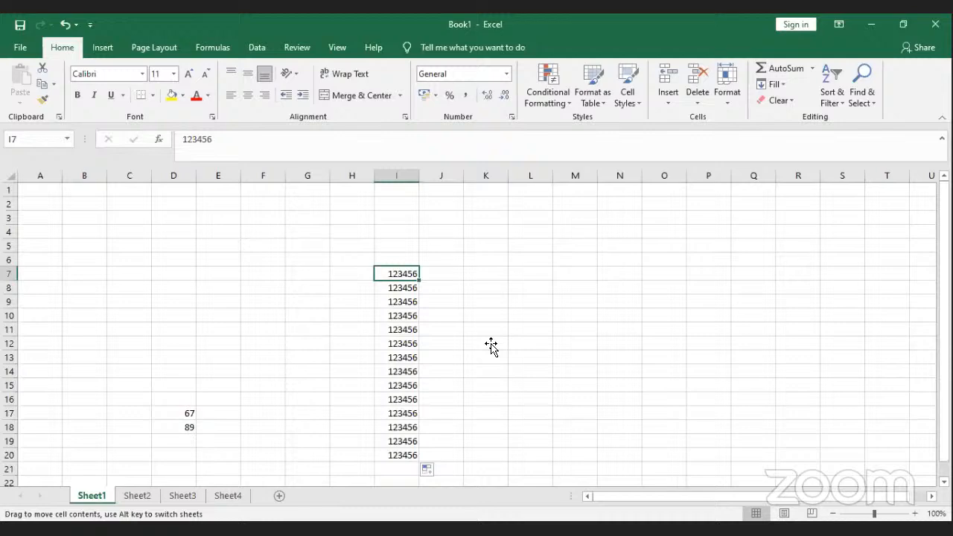
Step: Move the top 123456 to J7 and fill it down to J18
{"action": "left_click_drag", "start_coordinate": [492, 345], "coordinate": [462, 274]}
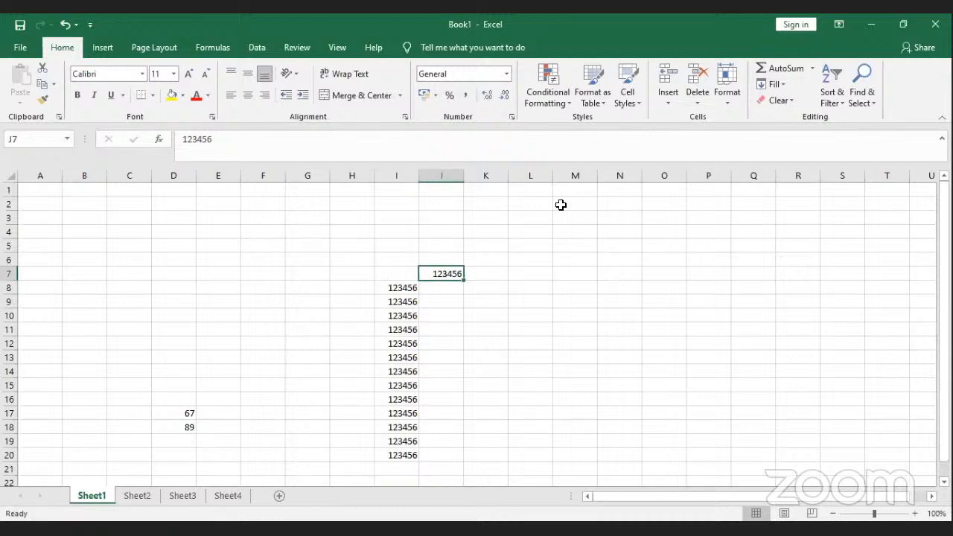
{"action": "left_click_drag", "start_coordinate": [464, 281], "coordinate": [464, 429]}
{"action": "left_click", "coordinate": [486, 343]}
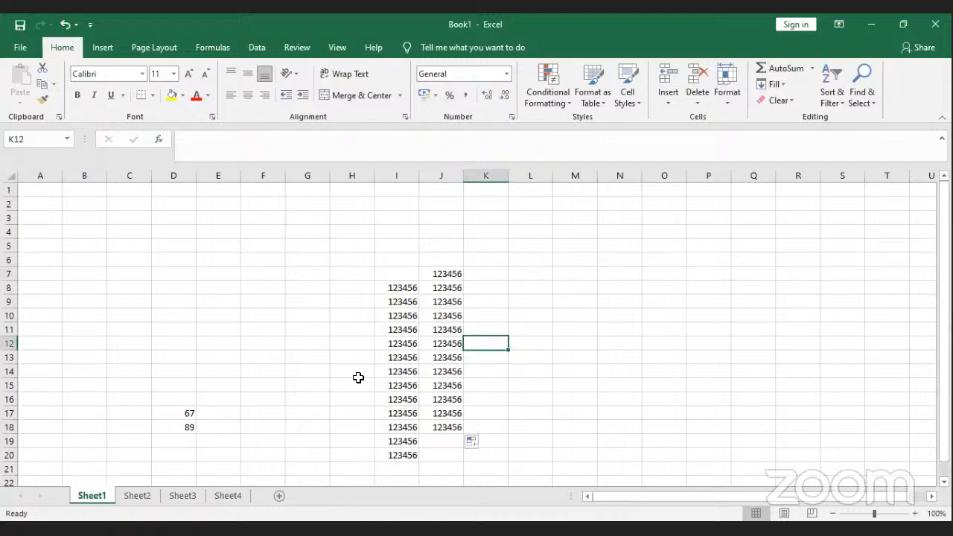
Step: Type the starting numbers 1, 2, 3 into A1:A3
{"action": "left_click", "coordinate": [30, 190]}
{"action": "type", "text": "1"}
{"action": "key", "text": "Return"}
{"action": "type", "text": "2"}
{"action": "key", "text": "Return"}
{"action": "type", "text": "3"}
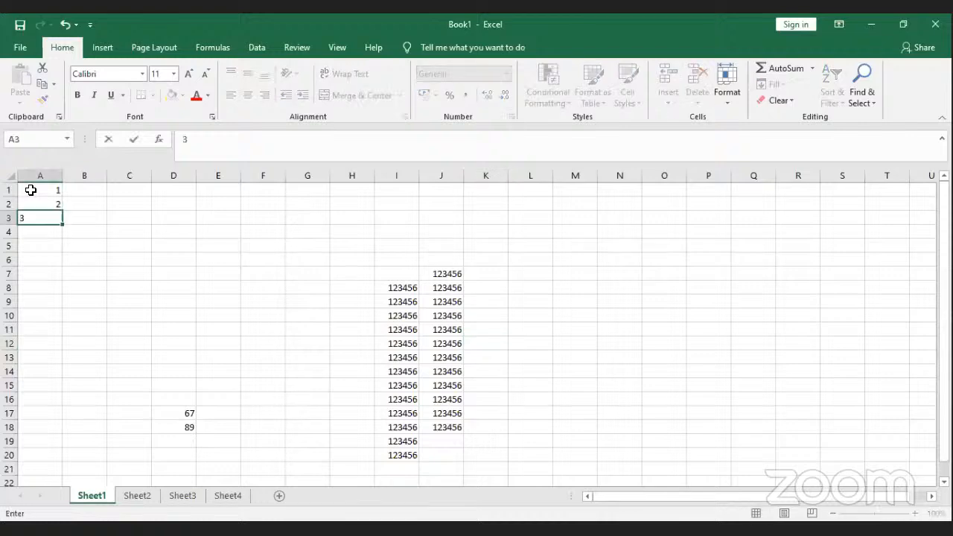
{"action": "key", "text": "Return"}
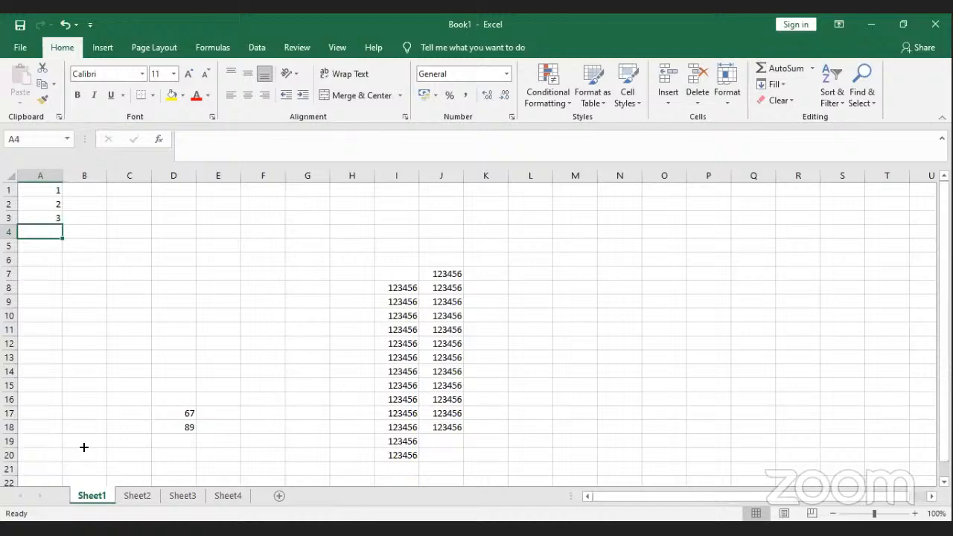
Step: Fill column A down to A19 as a 1–19 series, then begin extending it further
{"action": "left_click_drag", "start_coordinate": [63, 196], "coordinate": [84, 447]}
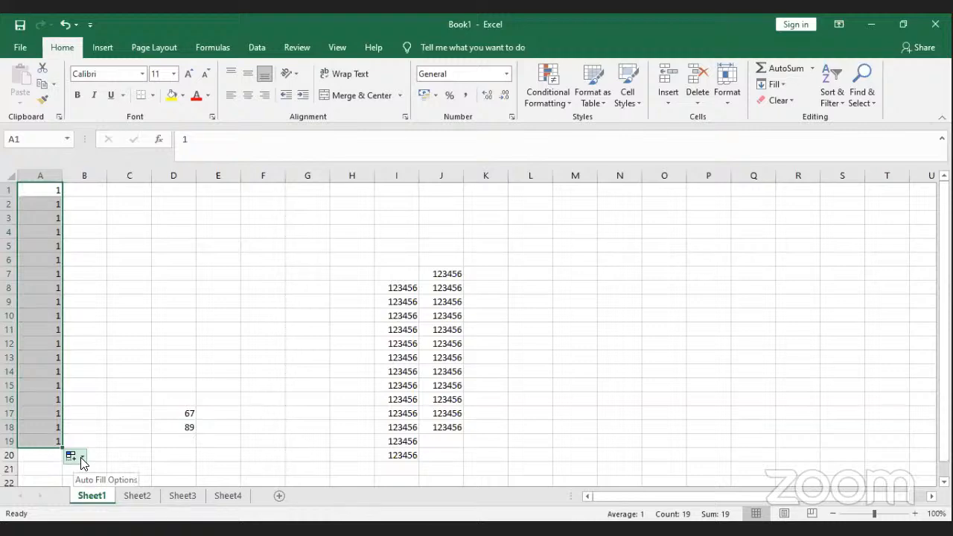
{"action": "left_click", "coordinate": [82, 462]}
{"action": "left_click", "coordinate": [89, 392]}
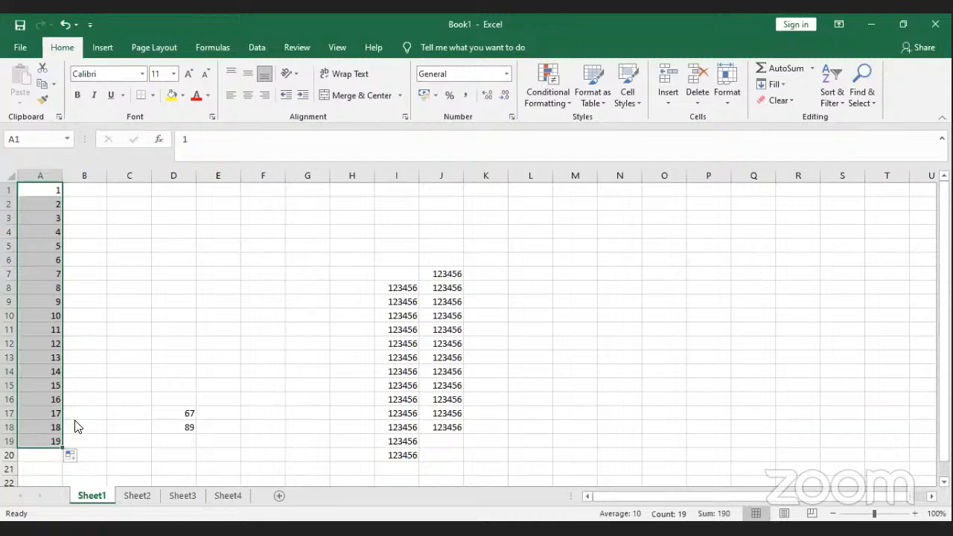
{"action": "left_click_drag", "start_coordinate": [63, 448], "coordinate": [61, 468]}
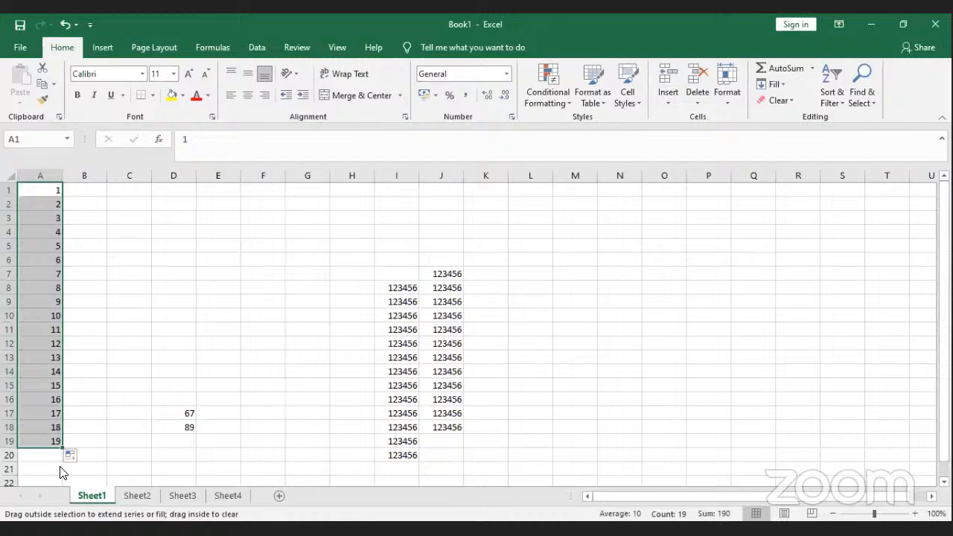
{"action": "left_click_drag", "start_coordinate": [60, 468], "coordinate": [61, 465]}
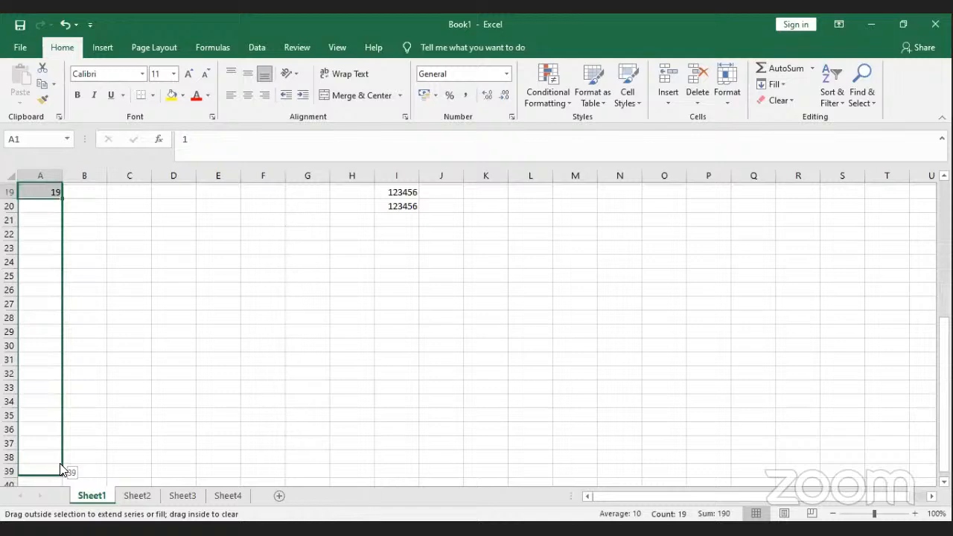
Step: Extend the column A number series down to 54
{"action": "left_click_drag", "start_coordinate": [60, 471], "coordinate": [59, 460]}
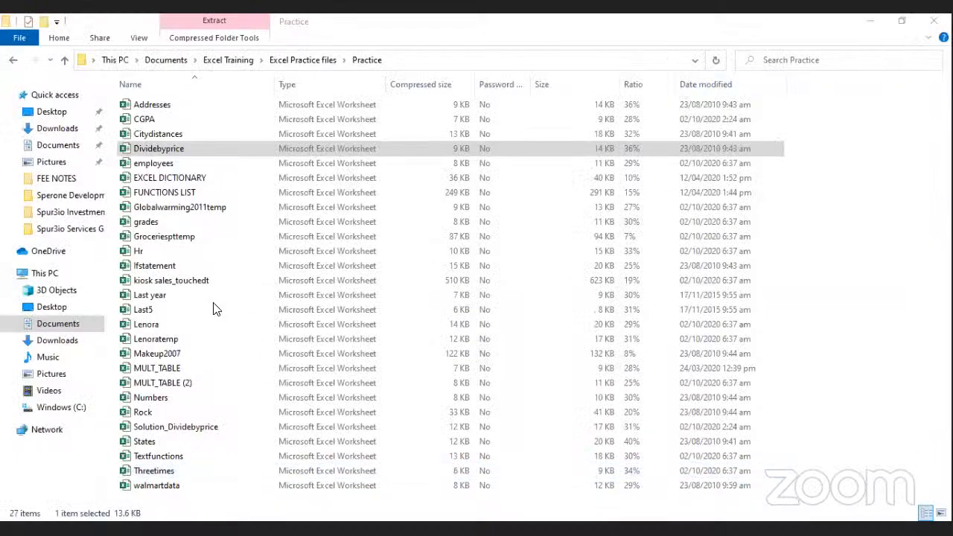
Step: Open the Dividebyprice workbook from the Practice folder in Excel
{"action": "left_click", "coordinate": [232, 285]}
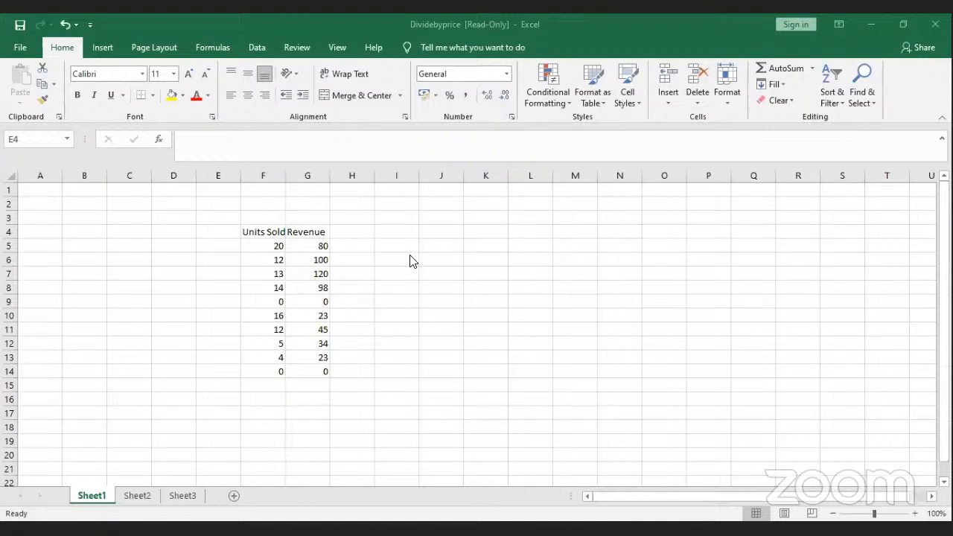
Step: Widen column F to fit 'Units Sold' and enter 200,000,000 in cell J5
{"action": "left_click", "coordinate": [283, 175]}
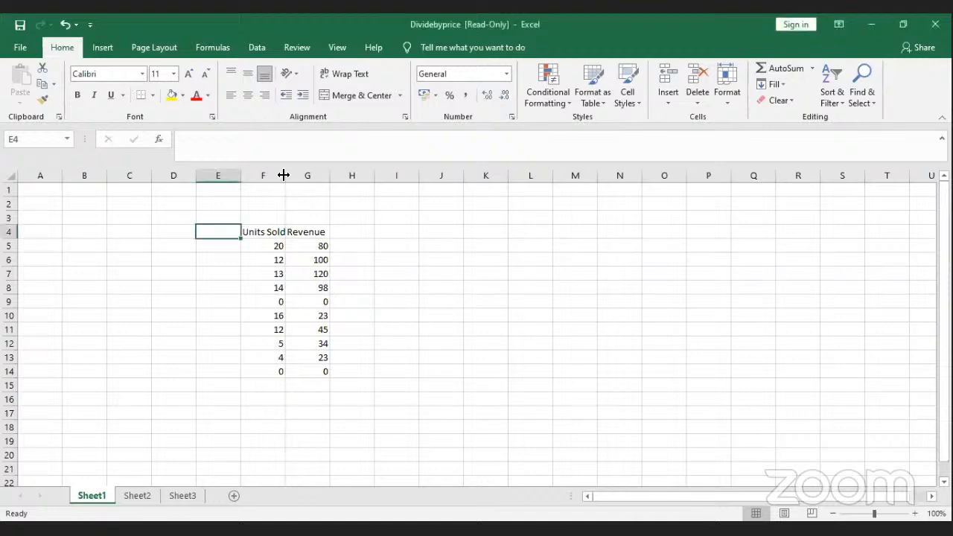
{"action": "left_click_drag", "start_coordinate": [284, 175], "coordinate": [310, 177]}
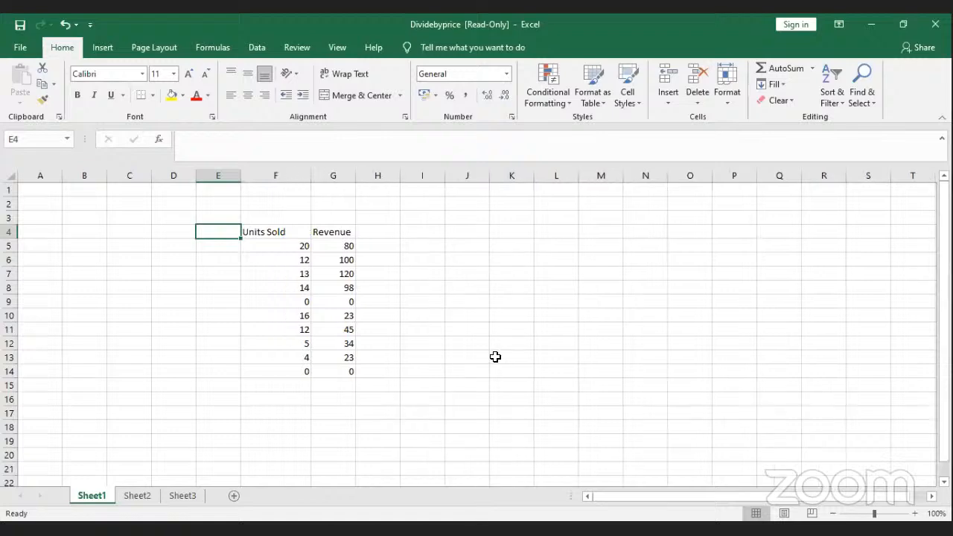
{"action": "left_click", "coordinate": [467, 248]}
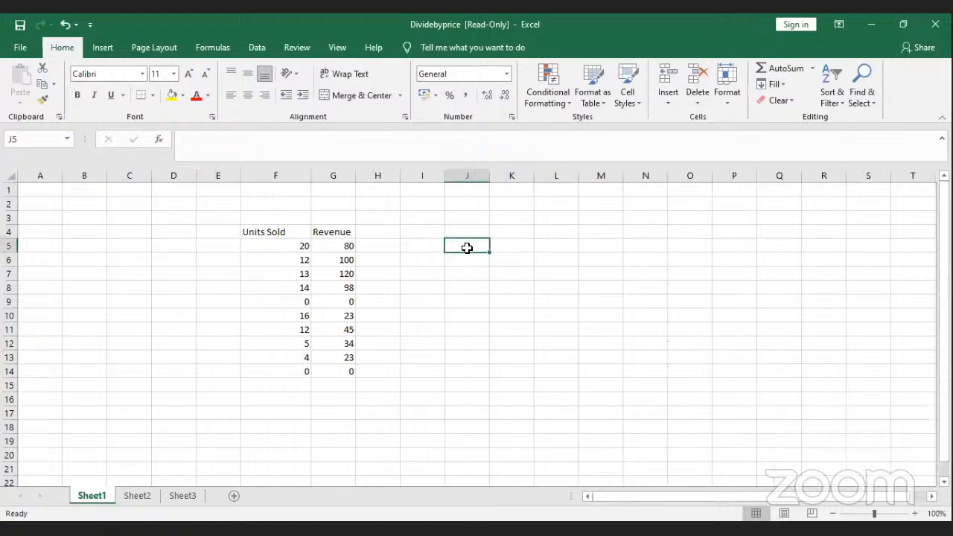
{"action": "type", "text": "2"}
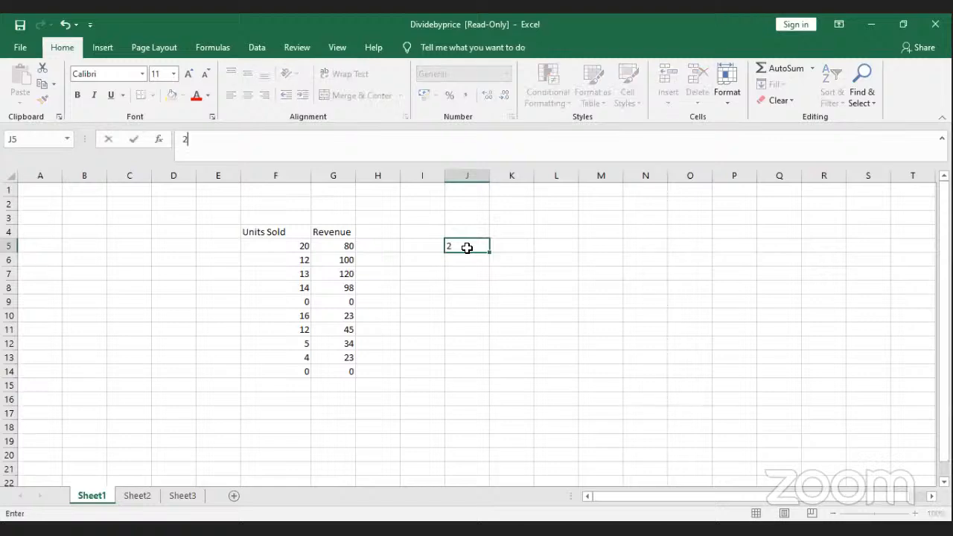
{"action": "type", "text": "00,000"}
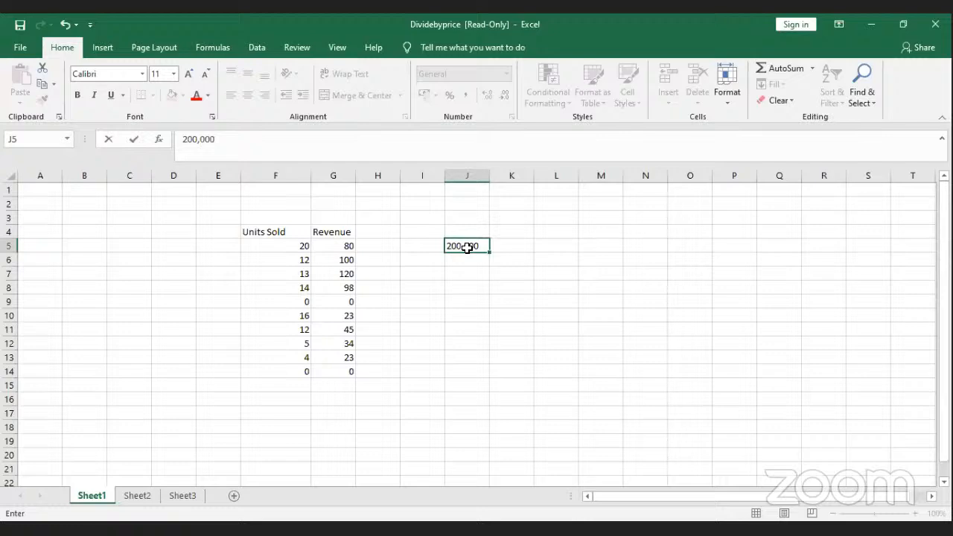
{"action": "type", "text": ",0000"}
{"action": "key", "text": "BackSpace"}
{"action": "key", "text": "Return"}
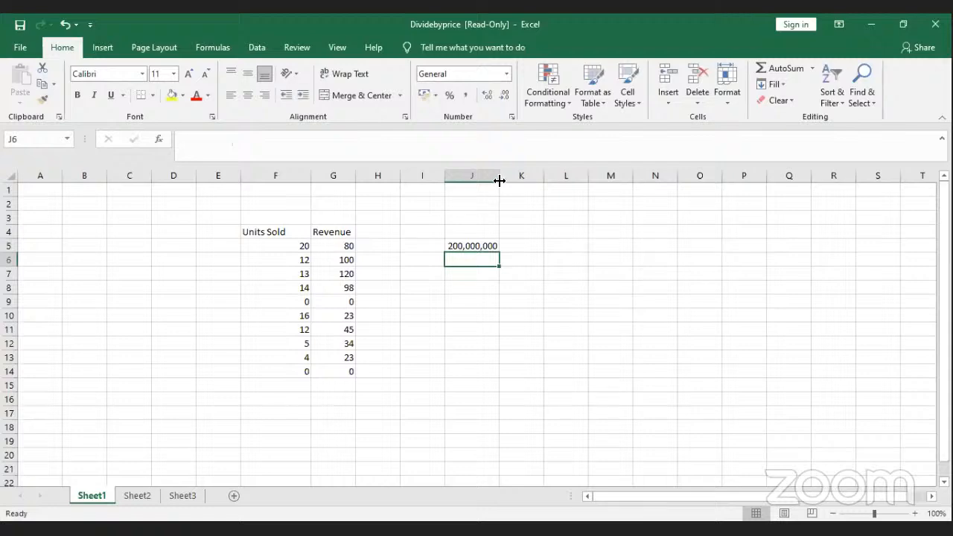
Step: Resize column J until J5's 200,000,000 displays in full, leaving H5 selected
{"action": "left_click_drag", "start_coordinate": [499, 180], "coordinate": [485, 179]}
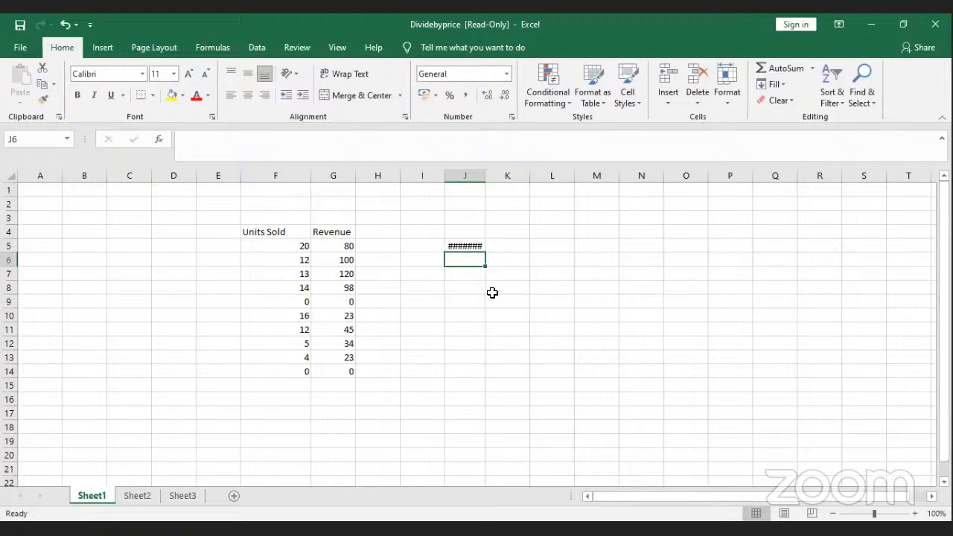
{"action": "left_click", "coordinate": [455, 246]}
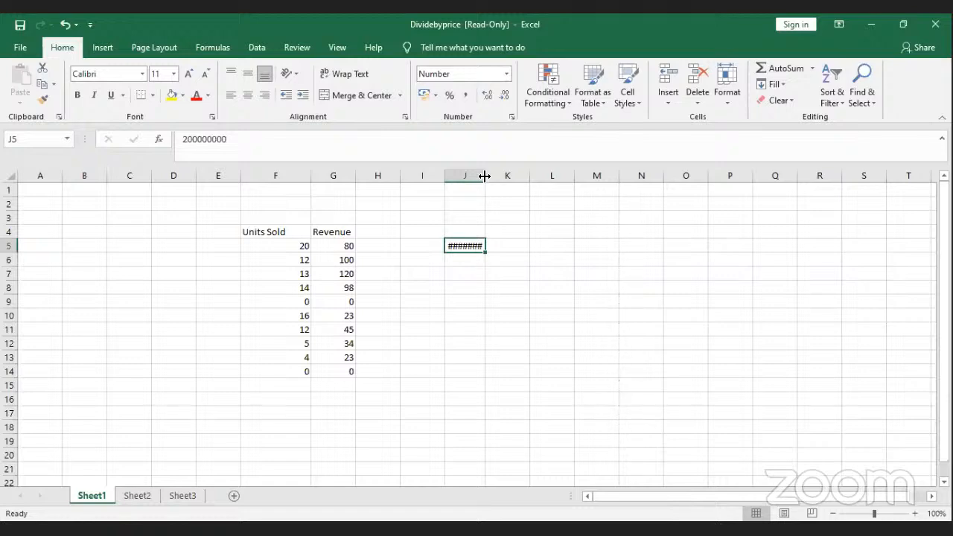
{"action": "left_click_drag", "start_coordinate": [485, 176], "coordinate": [499, 175]}
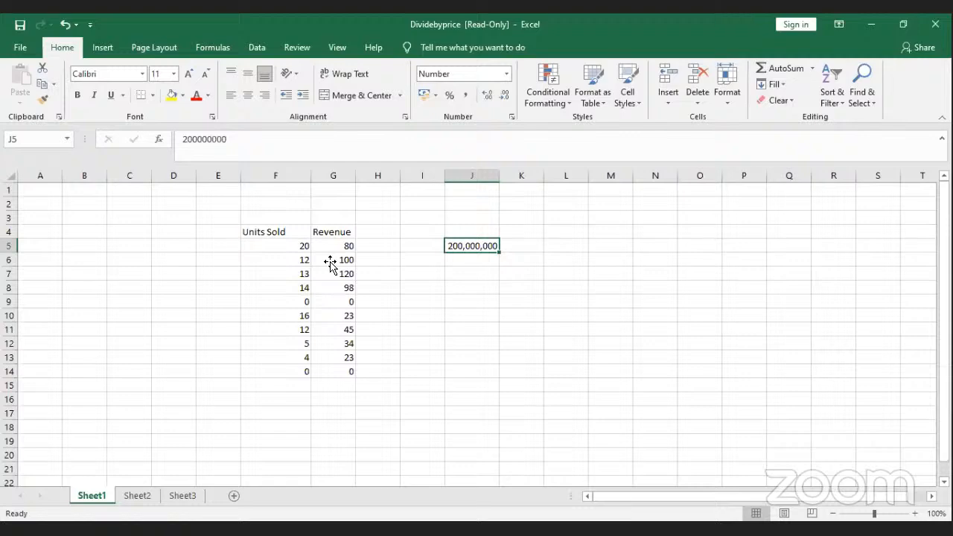
{"action": "left_click", "coordinate": [377, 252]}
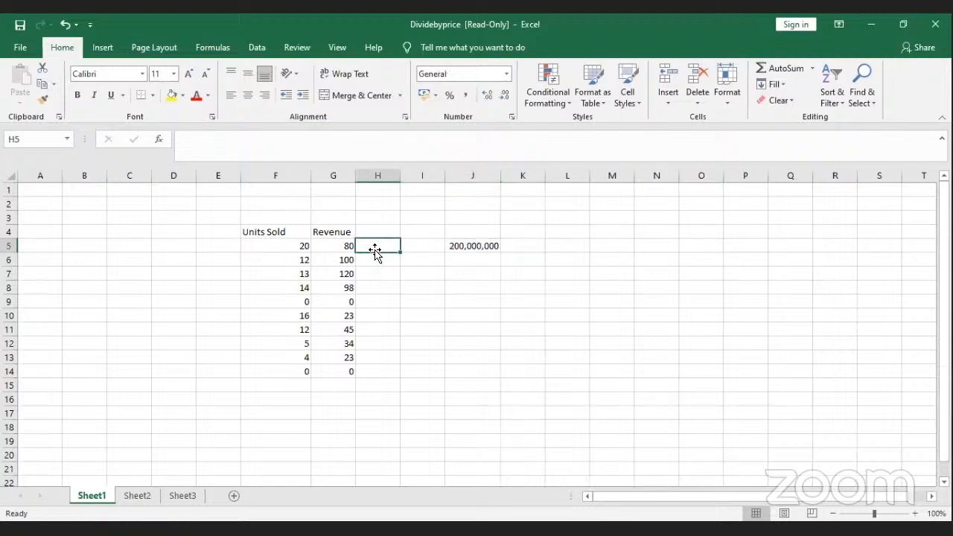
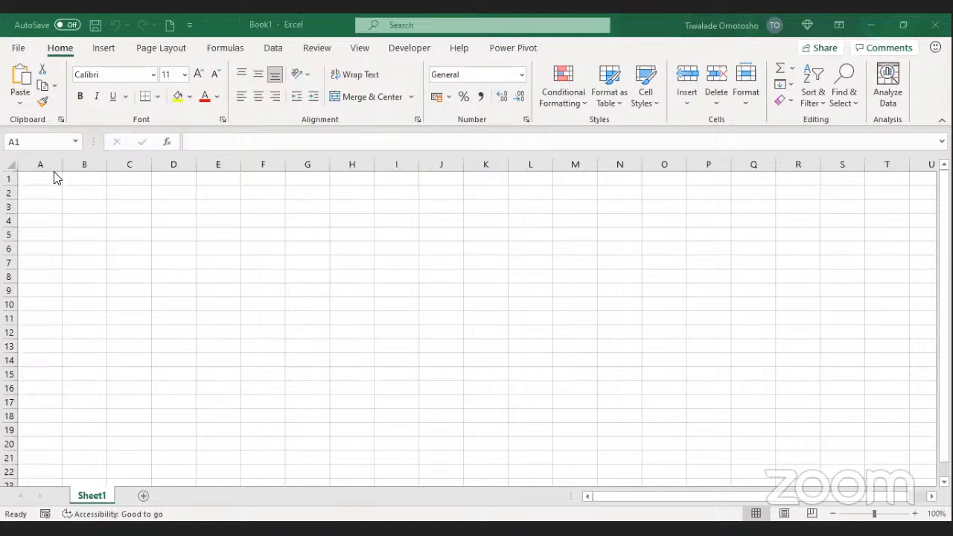
Step: Select cells A1, B4, E10 and A2 on the empty Sheet1, returning to A1
{"action": "left_click", "coordinate": [54, 173]}
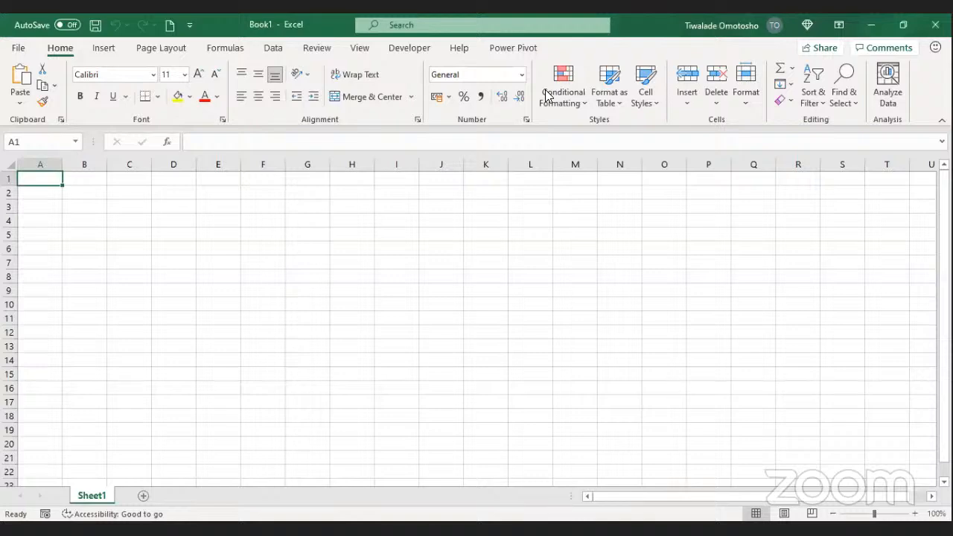
{"action": "key", "text": "alt+Tab"}
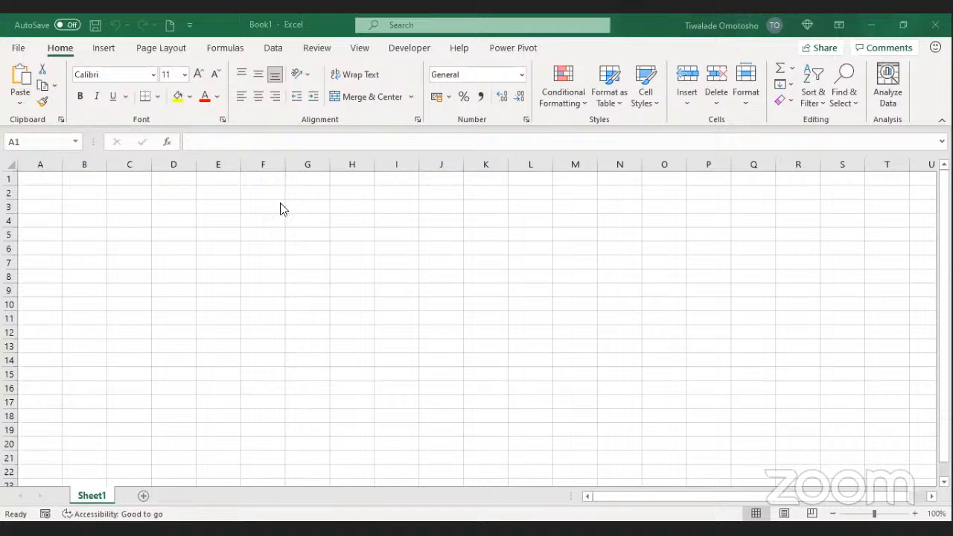
{"action": "left_click", "coordinate": [216, 202]}
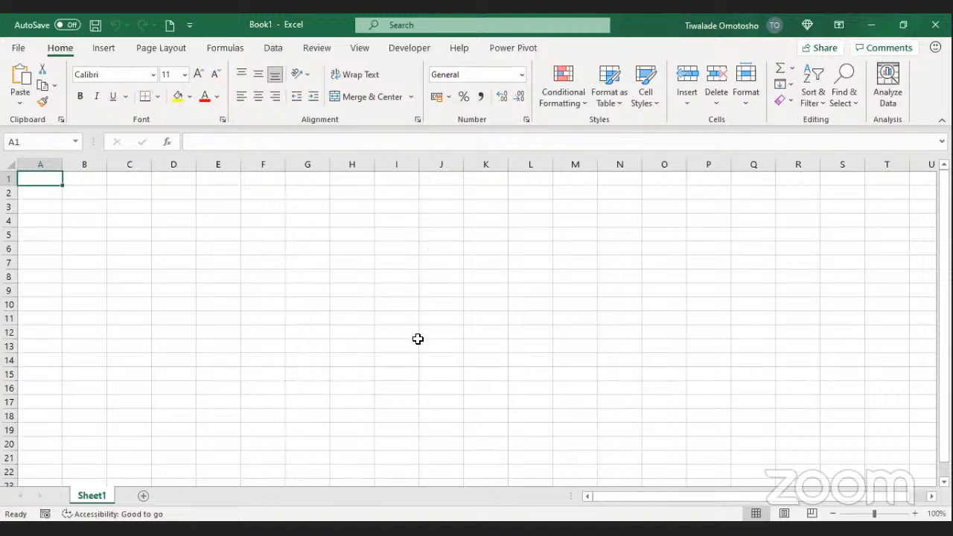
{"action": "left_click", "coordinate": [85, 221]}
{"action": "left_click", "coordinate": [60, 183]}
{"action": "left_click", "coordinate": [204, 311]}
{"action": "left_click", "coordinate": [37, 181]}
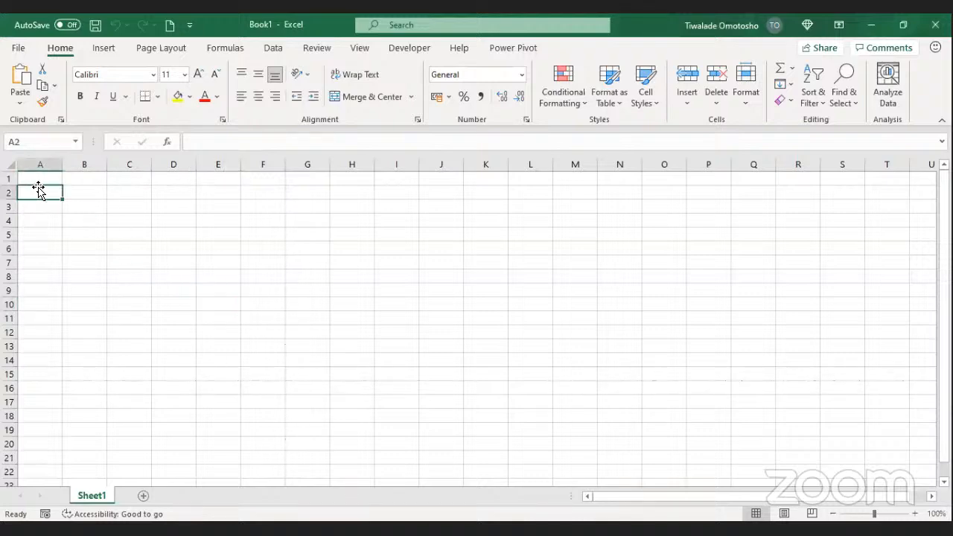
{"action": "left_click", "coordinate": [45, 193]}
{"action": "left_click", "coordinate": [44, 177]}
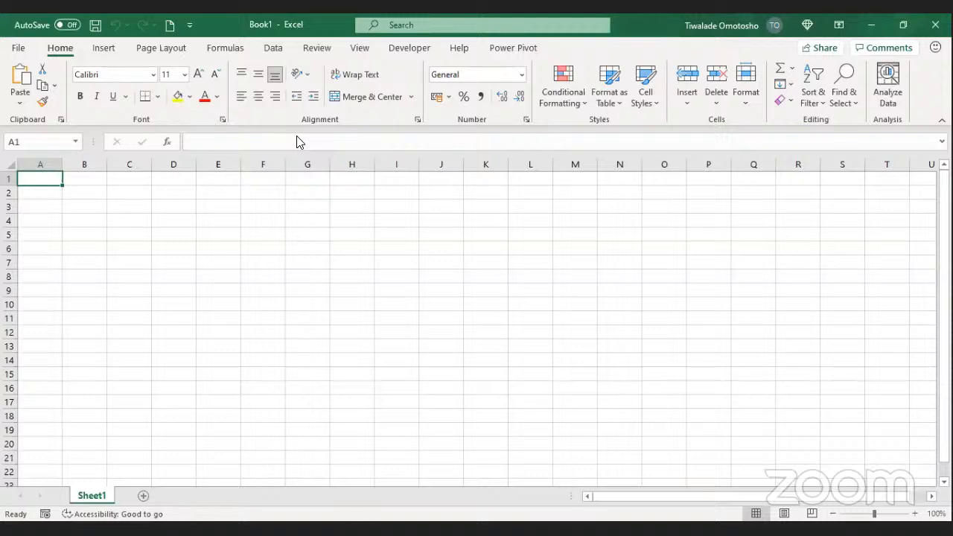
Step: Select cells I13, D9, D3 and C3, then bring up the Formulas ribbon
{"action": "left_click", "coordinate": [419, 112]}
{"action": "left_click", "coordinate": [397, 346]}
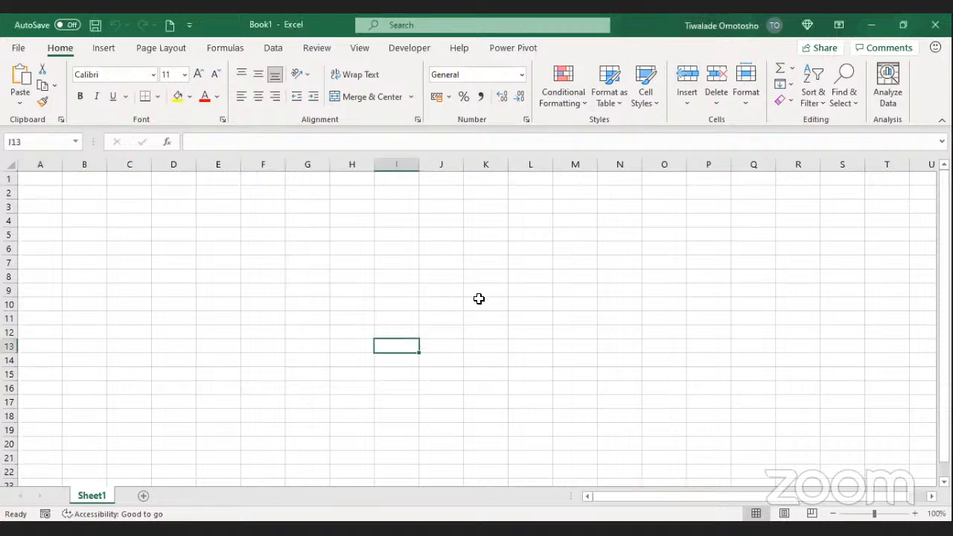
{"action": "left_click", "coordinate": [178, 290]}
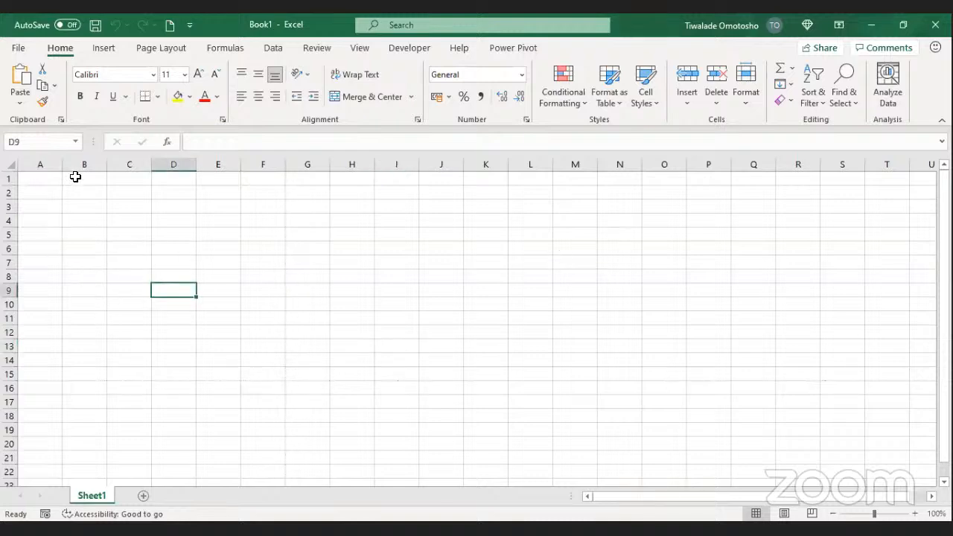
{"action": "left_click", "coordinate": [161, 205]}
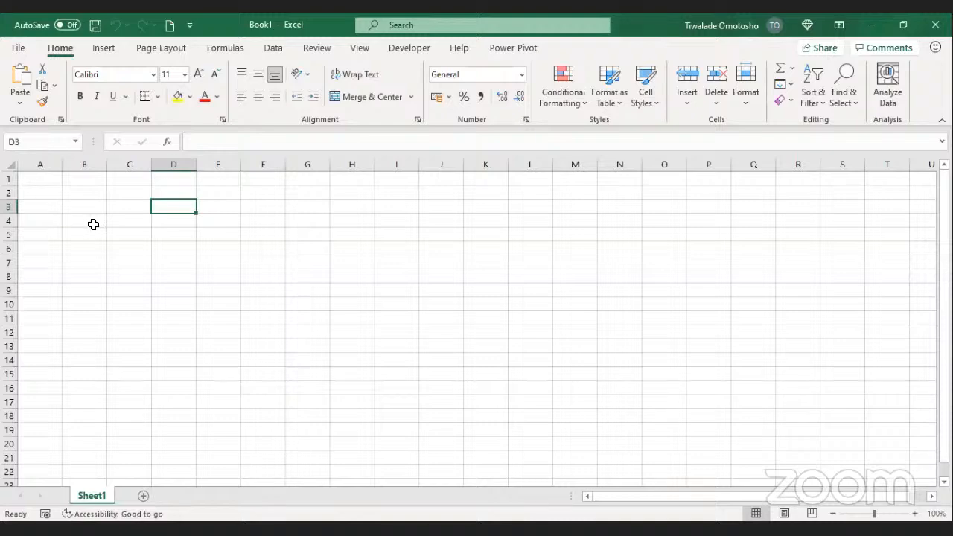
{"action": "left_click", "coordinate": [113, 207]}
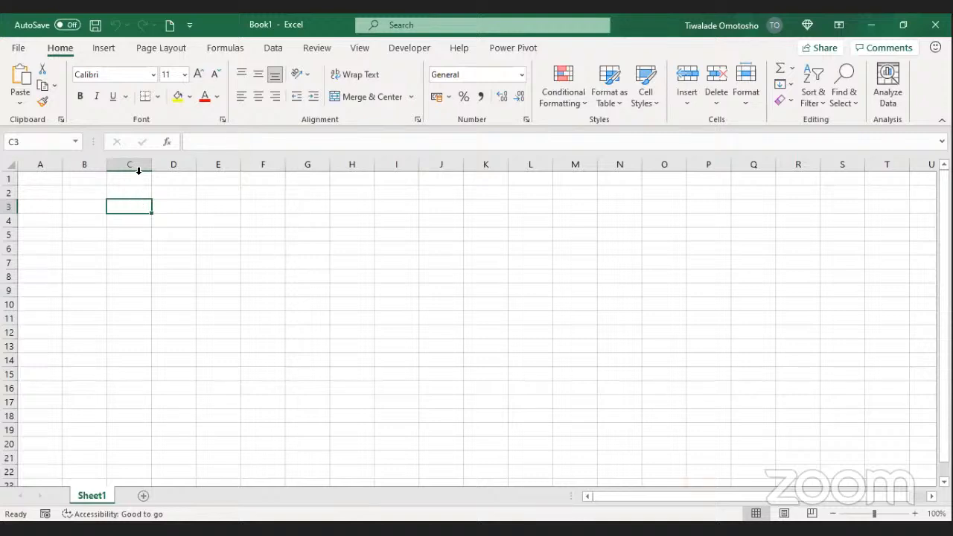
{"action": "left_click", "coordinate": [210, 51]}
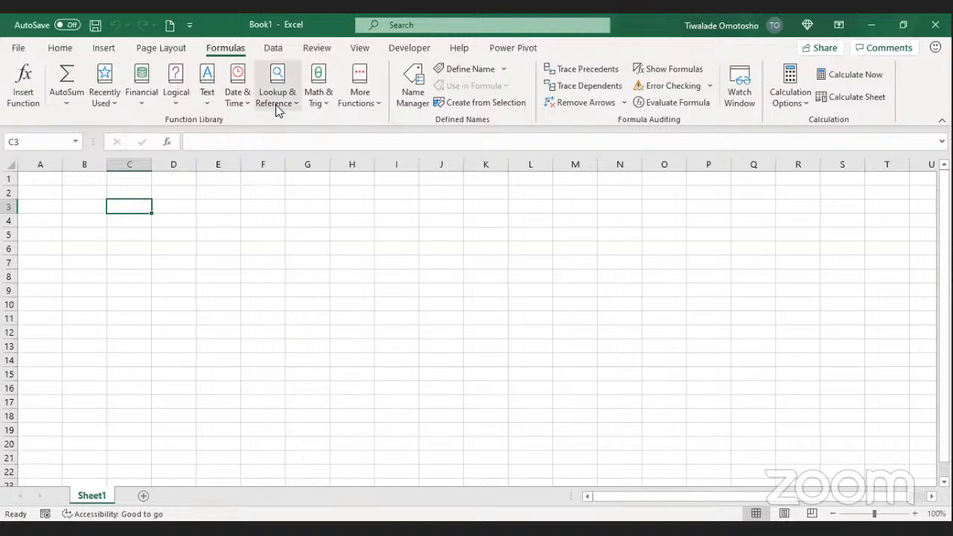
{"action": "left_click", "coordinate": [41, 177]}
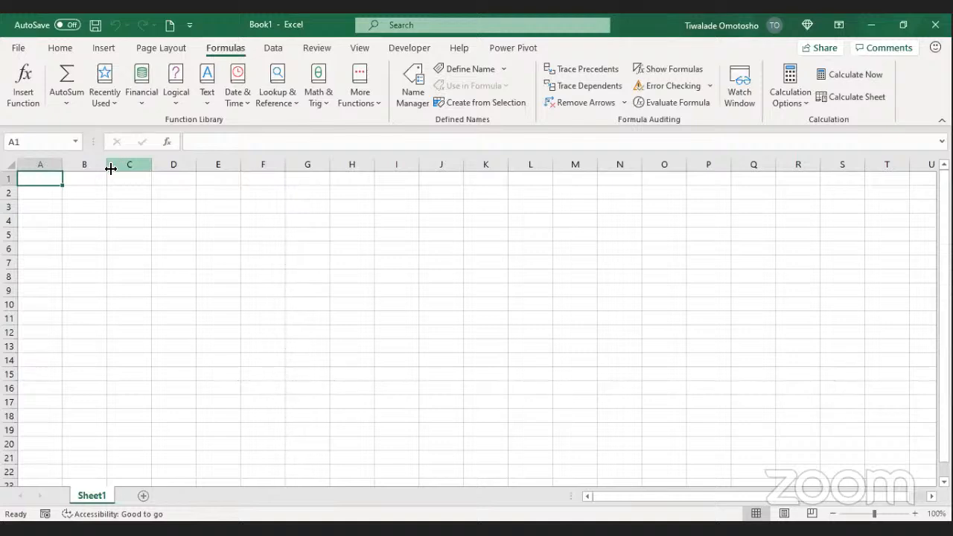
{"action": "left_click", "coordinate": [51, 190]}
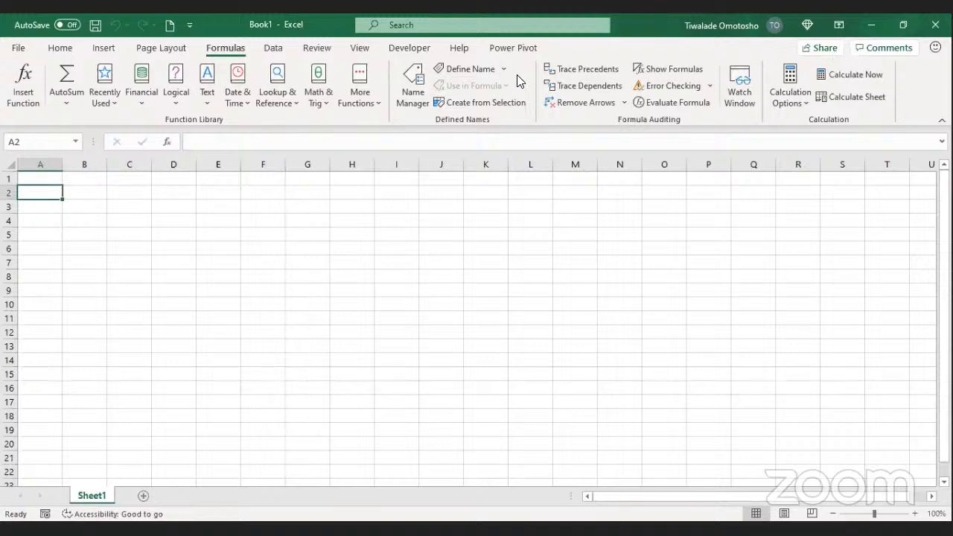
{"action": "key", "text": "alt+Tab"}
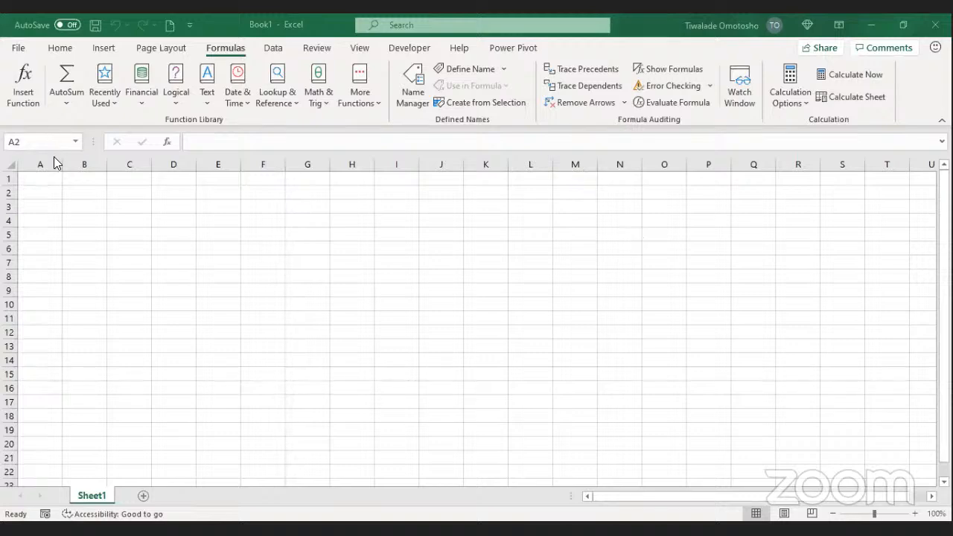
{"action": "left_click", "coordinate": [75, 191]}
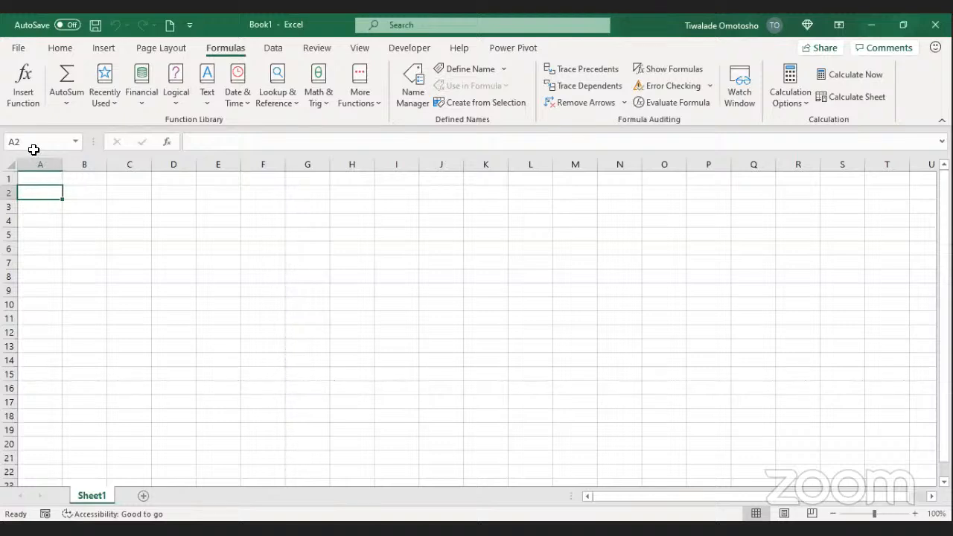
{"action": "left_click", "coordinate": [94, 197]}
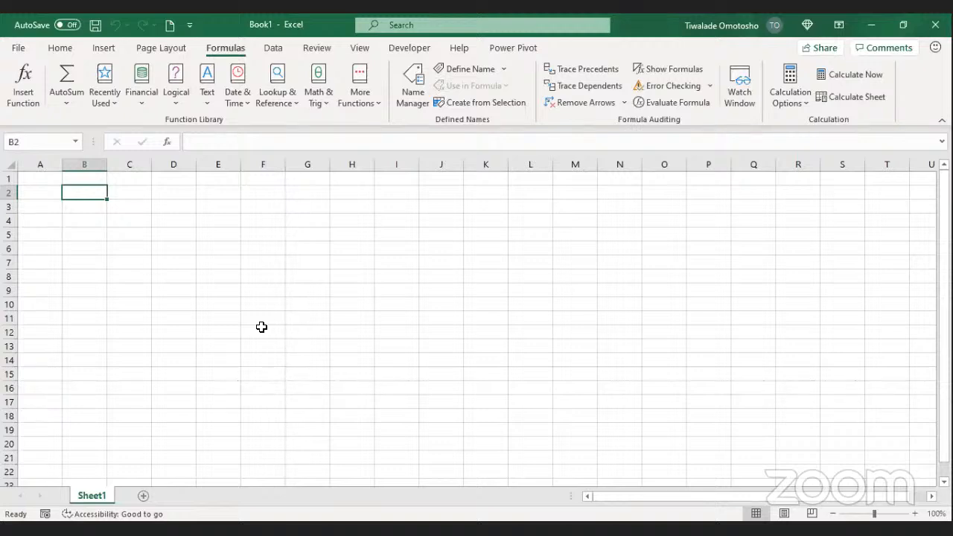
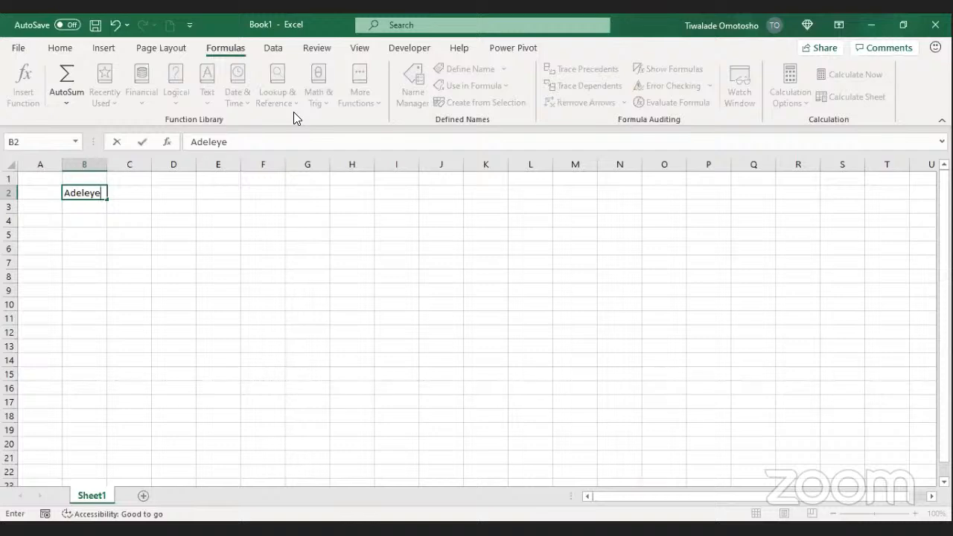
Step: Enter the person's surname in B2, then add their first name in front of it
{"action": "key", "text": "Left"}
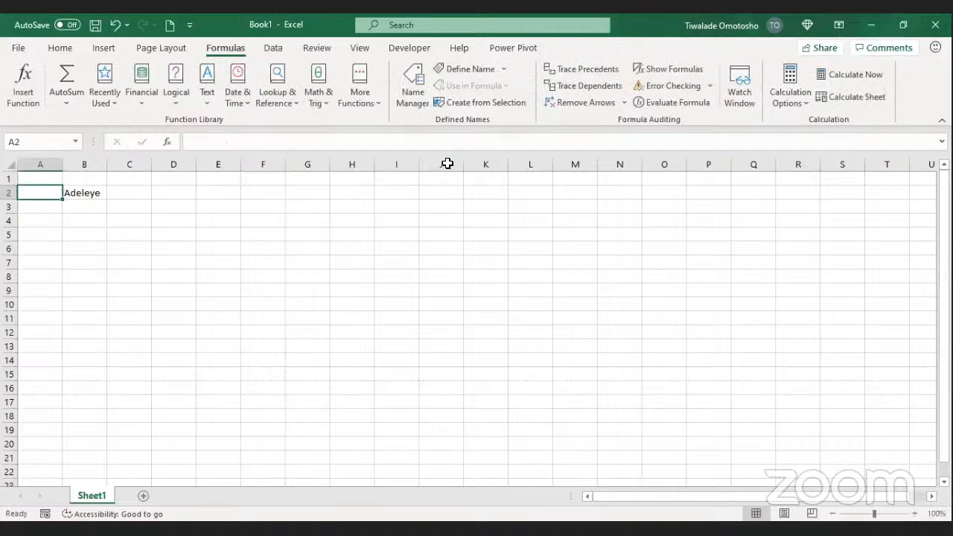
{"action": "left_click", "coordinate": [83, 193]}
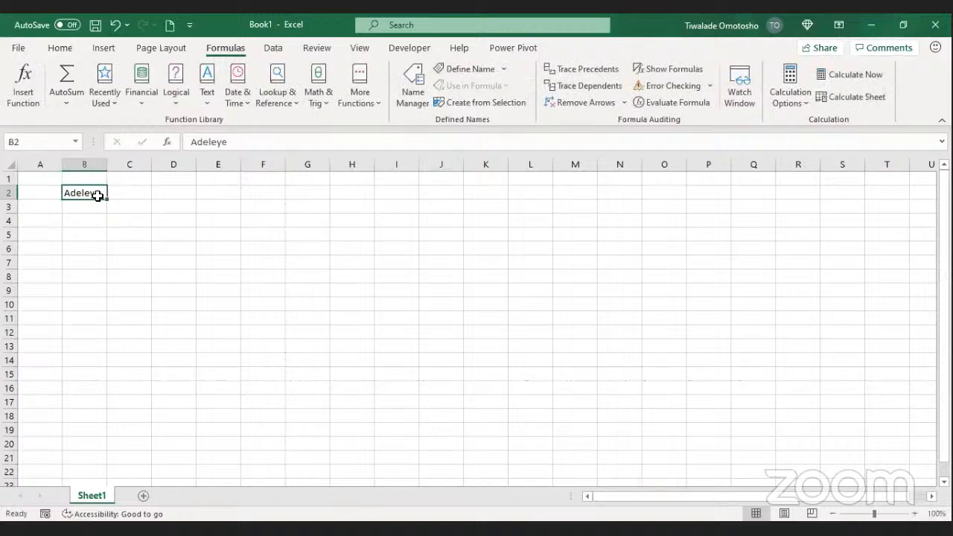
{"action": "left_click", "coordinate": [191, 143]}
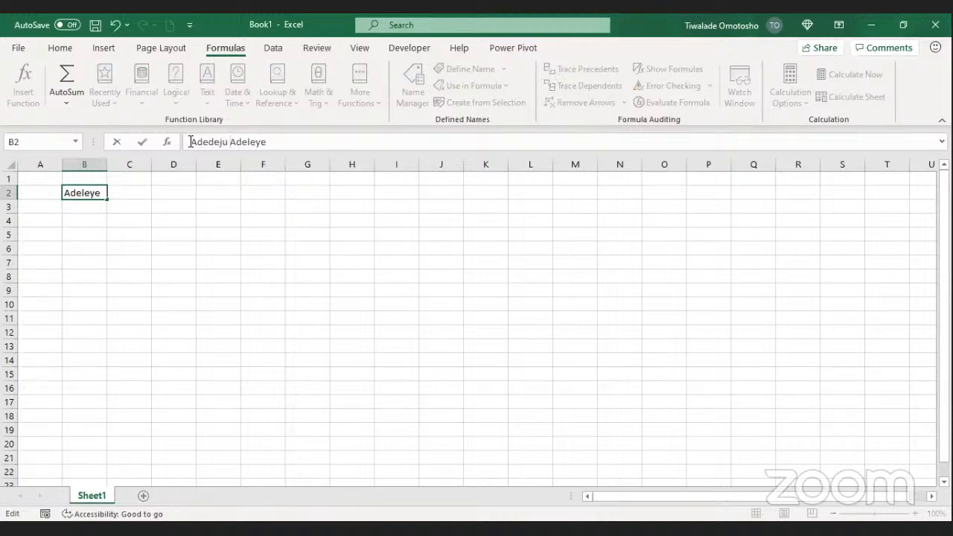
{"action": "key", "text": "Return"}
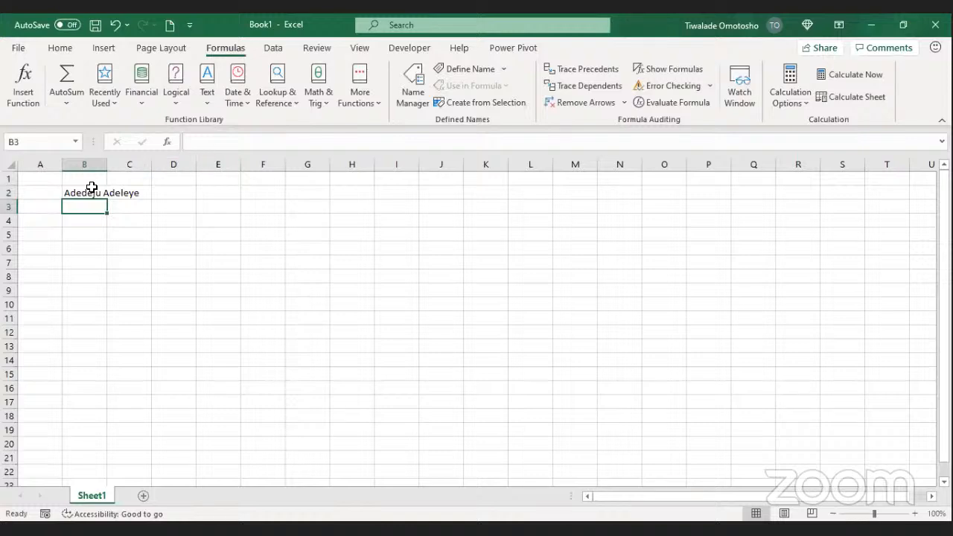
{"action": "double_click", "coordinate": [115, 167]}
{"action": "left_click", "coordinate": [89, 193]}
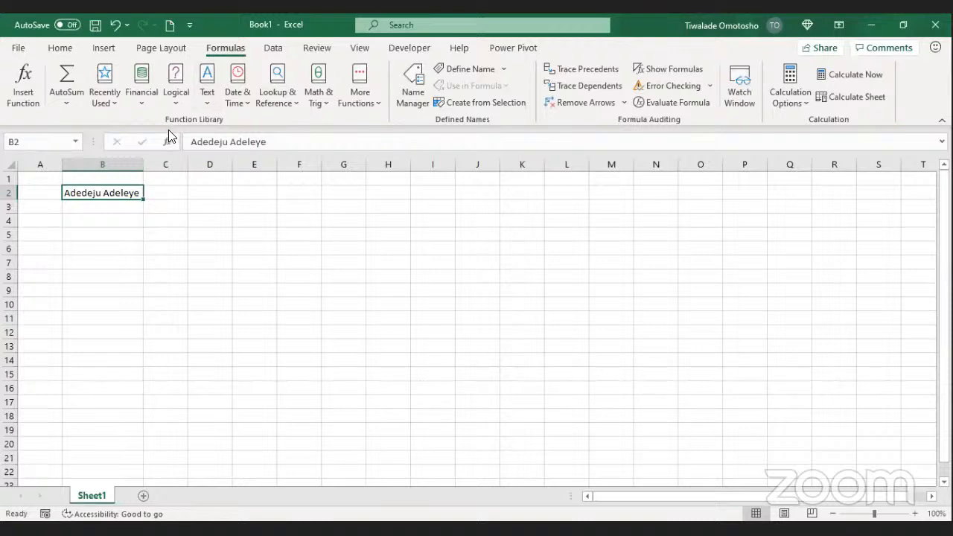
{"action": "left_click", "coordinate": [191, 142]}
{"action": "type", "text": "="}
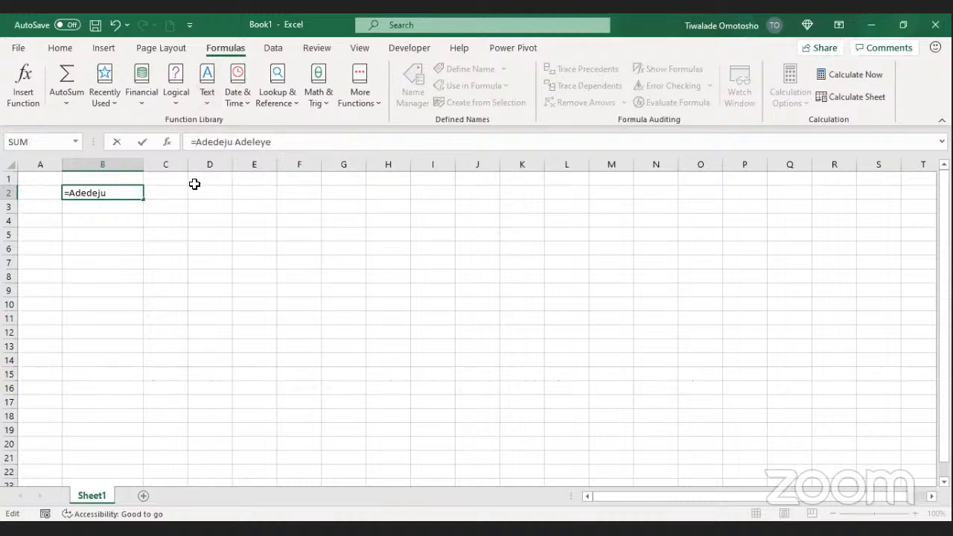
{"action": "left_click", "coordinate": [195, 145]}
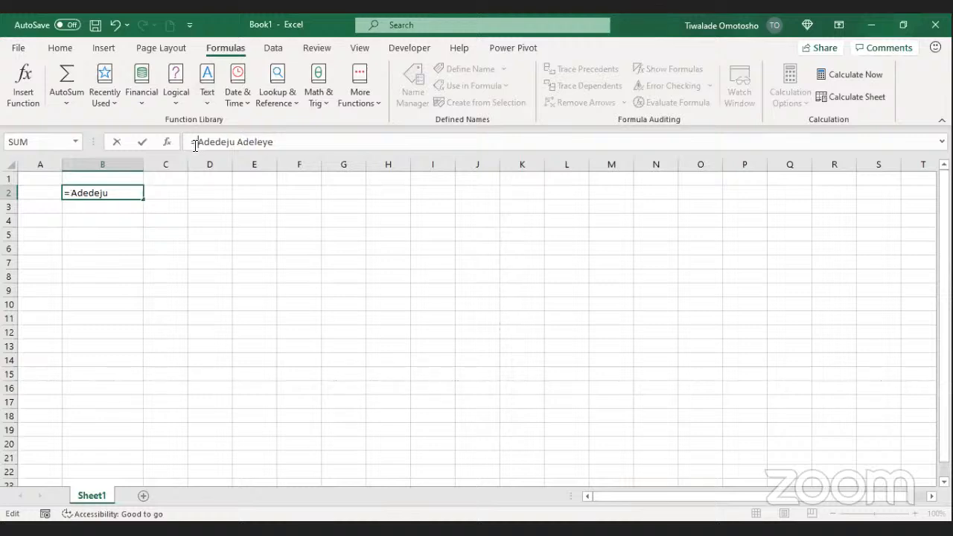
{"action": "key", "text": "BackSpace"}
{"action": "key", "text": "BackSpace"}
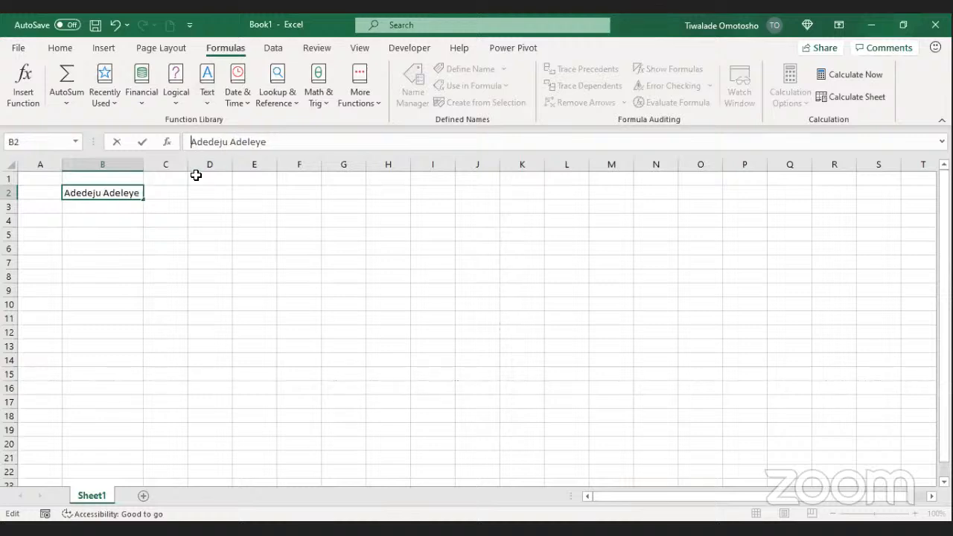
{"action": "key", "text": "Return"}
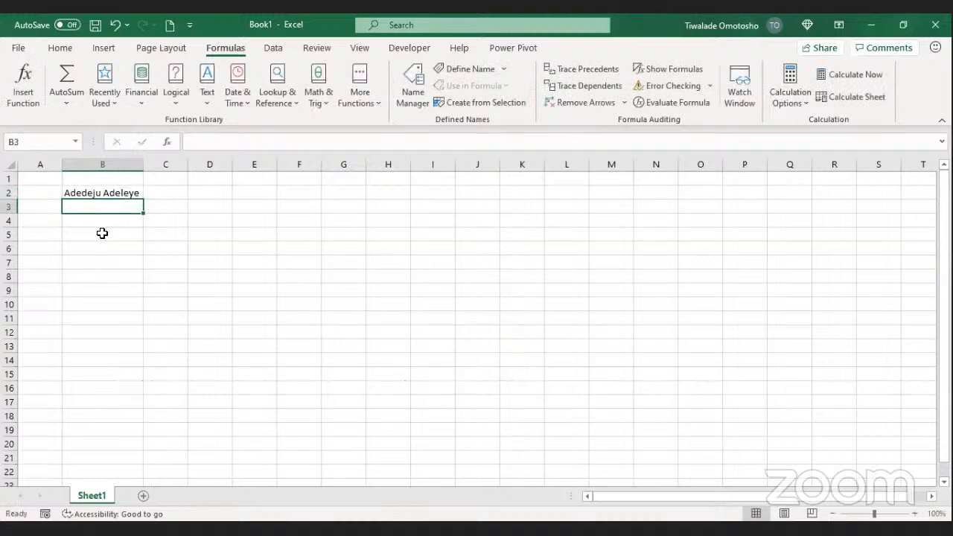
{"action": "double_click", "coordinate": [100, 193]}
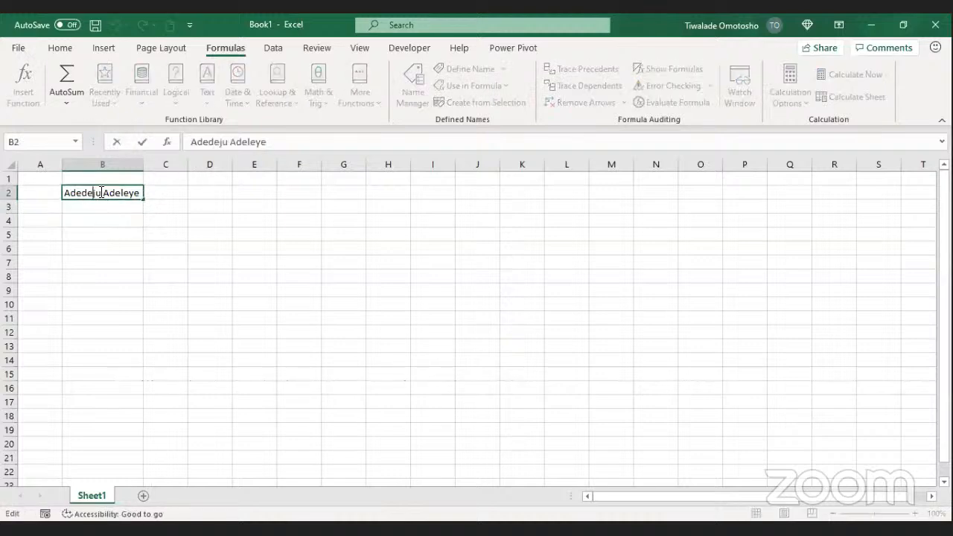
{"action": "key", "text": "BackSpace"}
{"action": "type", "text": "i"}
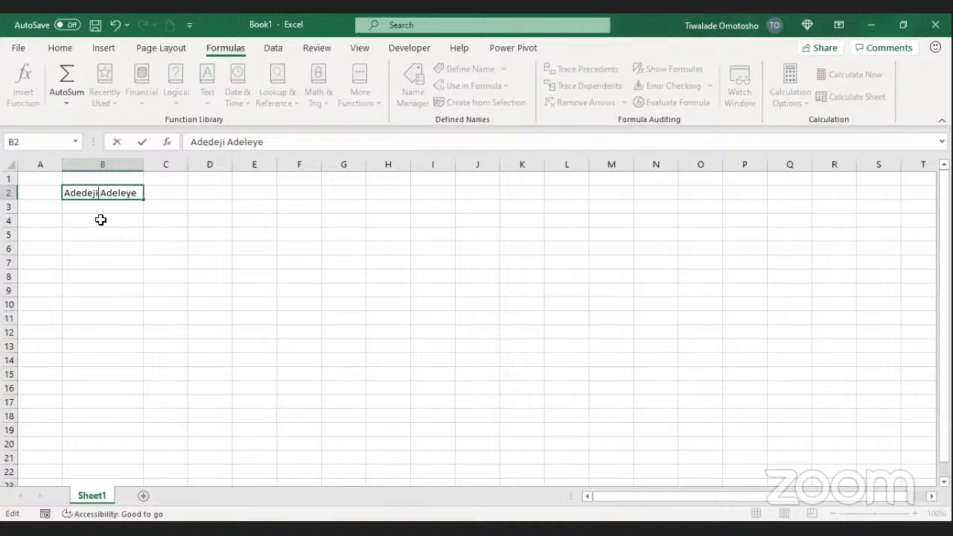
{"action": "key", "text": "Return"}
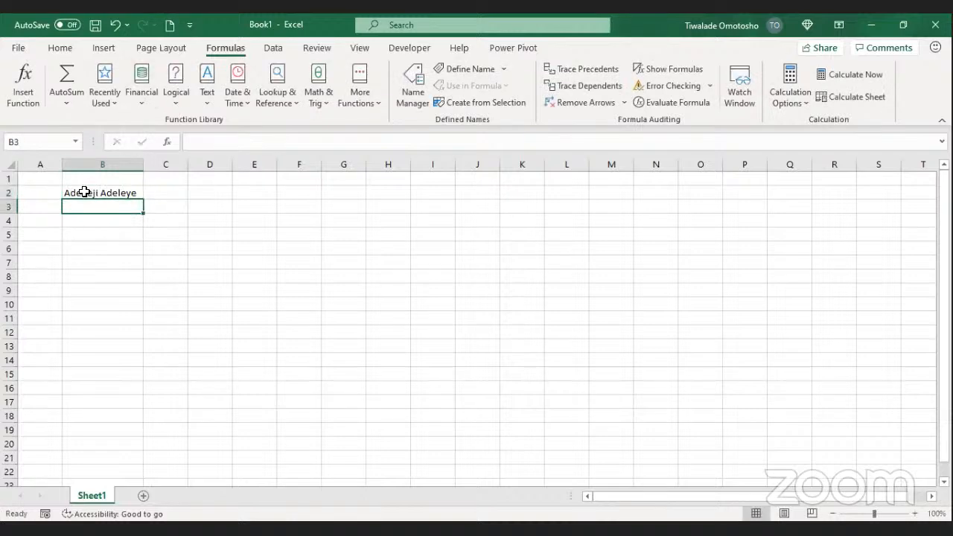
{"action": "left_click", "coordinate": [84, 193]}
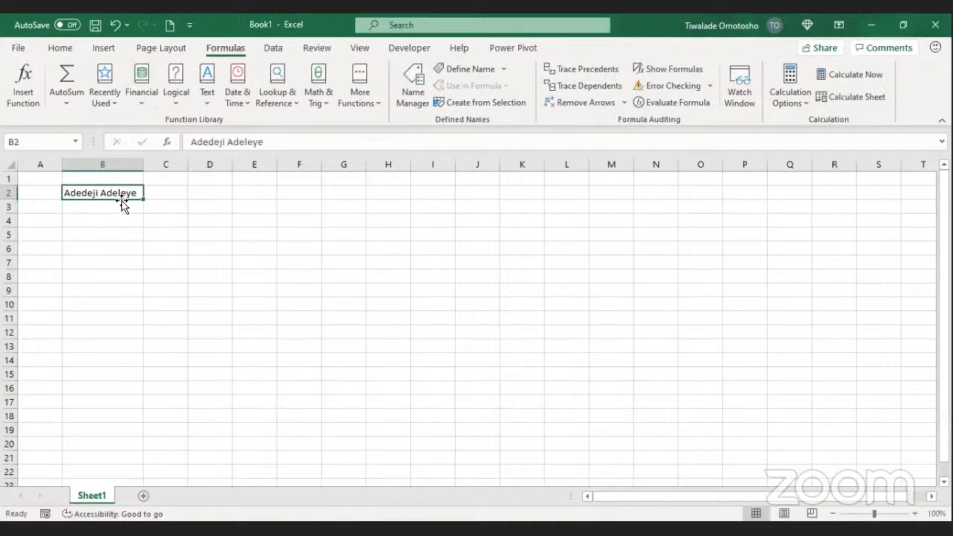
{"action": "left_click", "coordinate": [188, 144]}
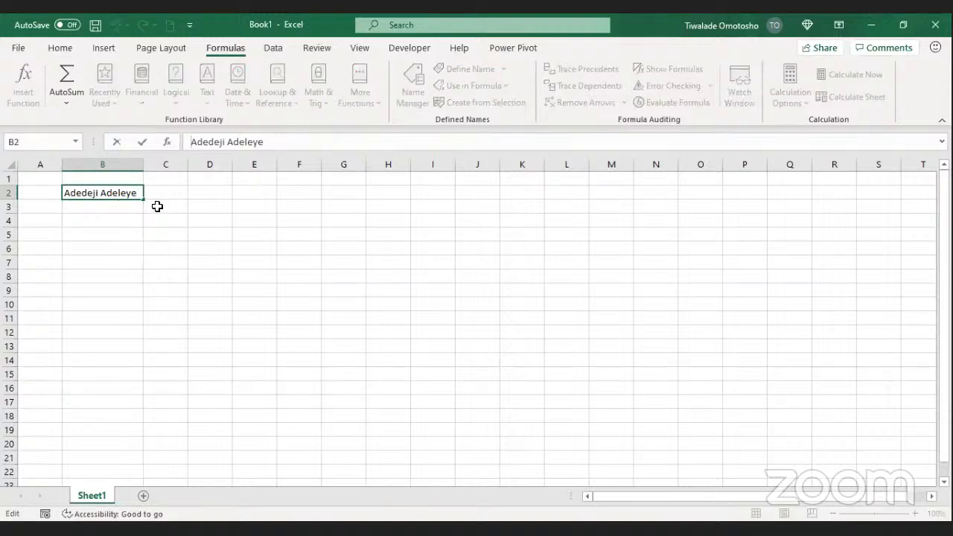
{"action": "left_click", "coordinate": [75, 238]}
{"action": "left_click", "coordinate": [123, 192]}
{"action": "left_click", "coordinate": [105, 205]}
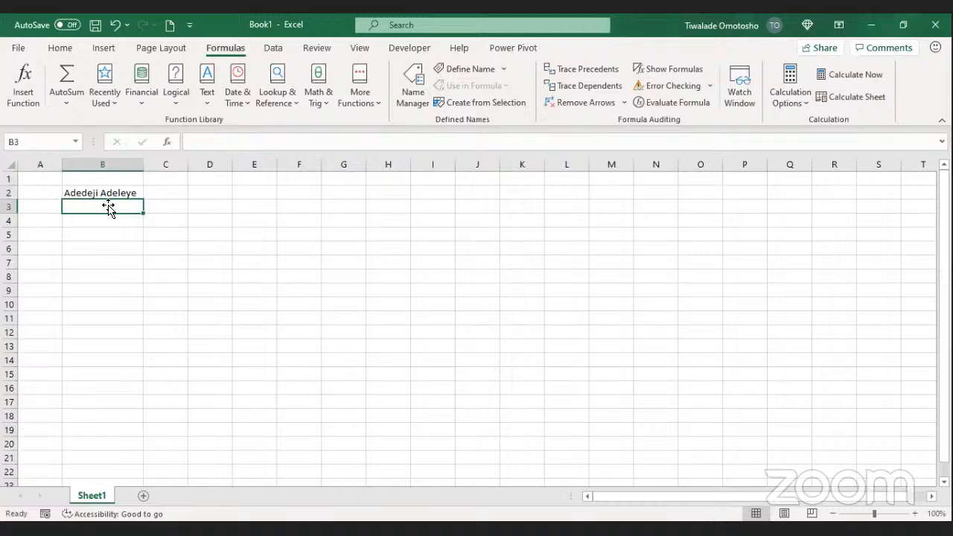
{"action": "type", "text": "="}
{"action": "key", "text": "Escape"}
{"action": "left_click", "coordinate": [112, 180]}
{"action": "left_click", "coordinate": [111, 203]}
{"action": "left_click", "coordinate": [112, 194]}
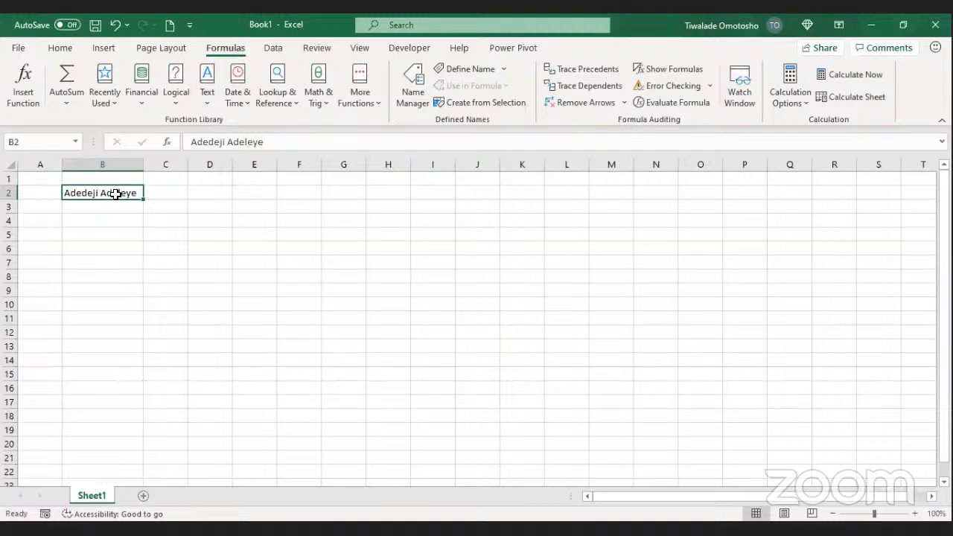
{"action": "left_click", "coordinate": [98, 220]}
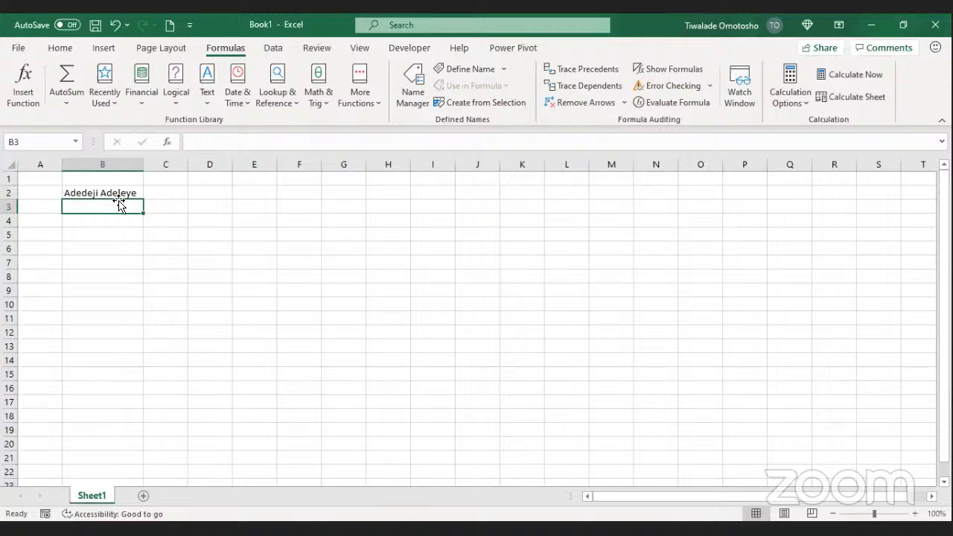
{"action": "left_click", "coordinate": [123, 193]}
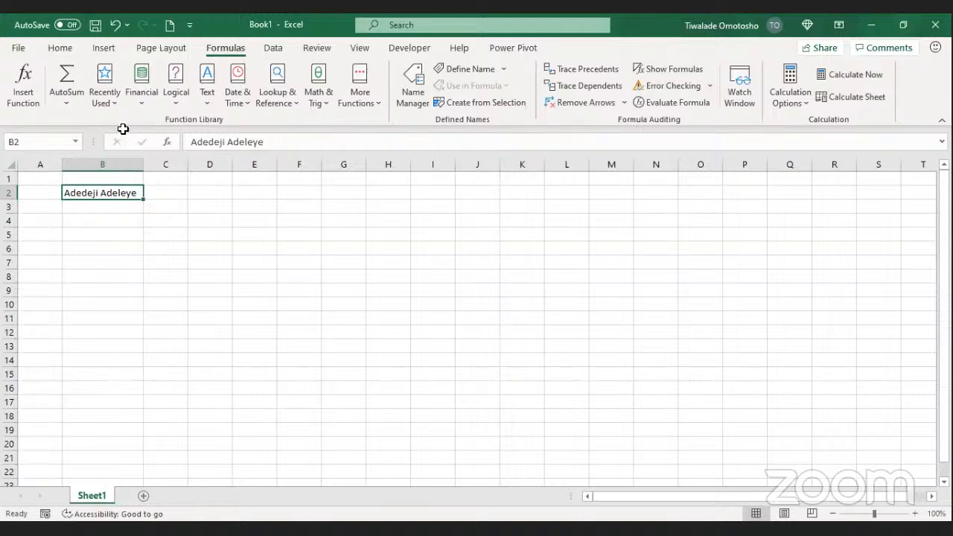
Step: Prefix B2's full name with = to produce #NAME?, then reopen the entry for editing
{"action": "left_click", "coordinate": [191, 142]}
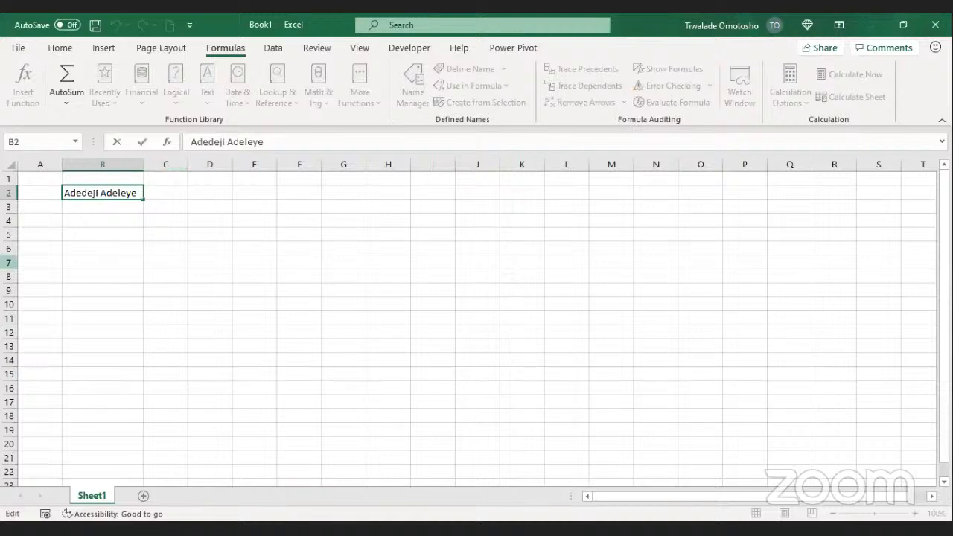
{"action": "type", "text": "="}
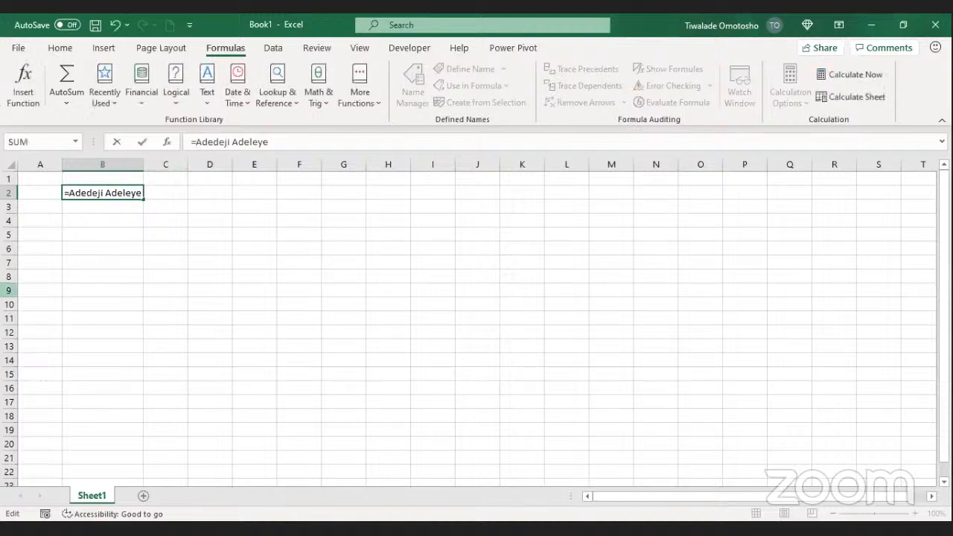
{"action": "key", "text": "Return"}
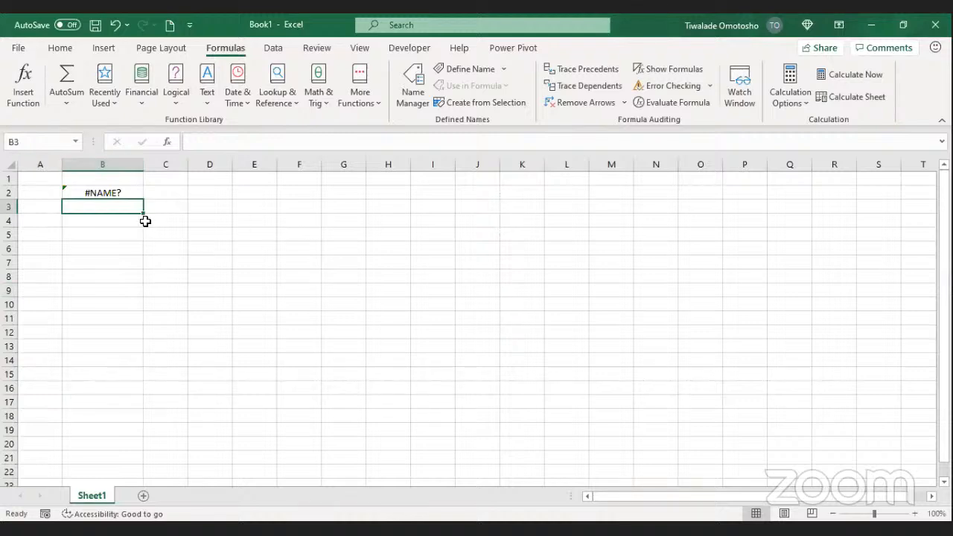
{"action": "left_click", "coordinate": [113, 196]}
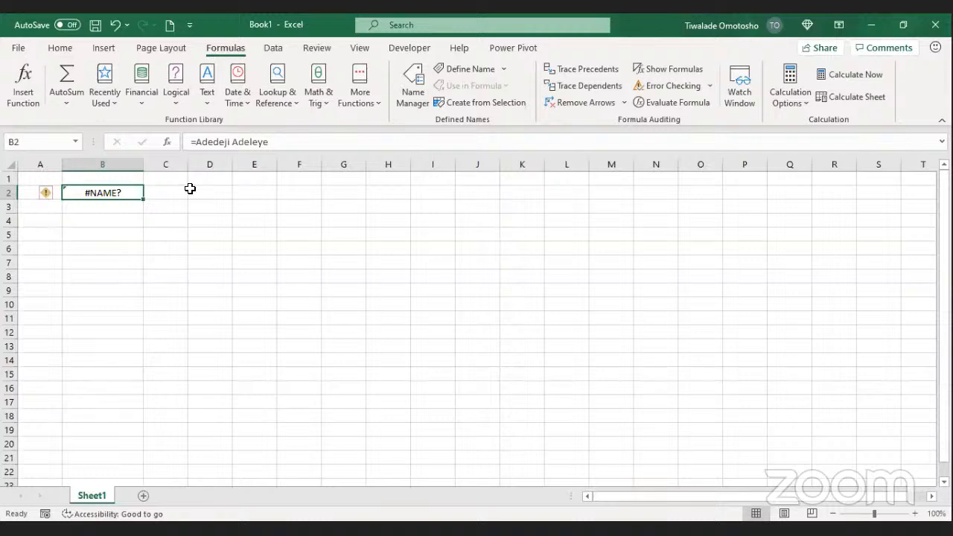
{"action": "left_click", "coordinate": [197, 141]}
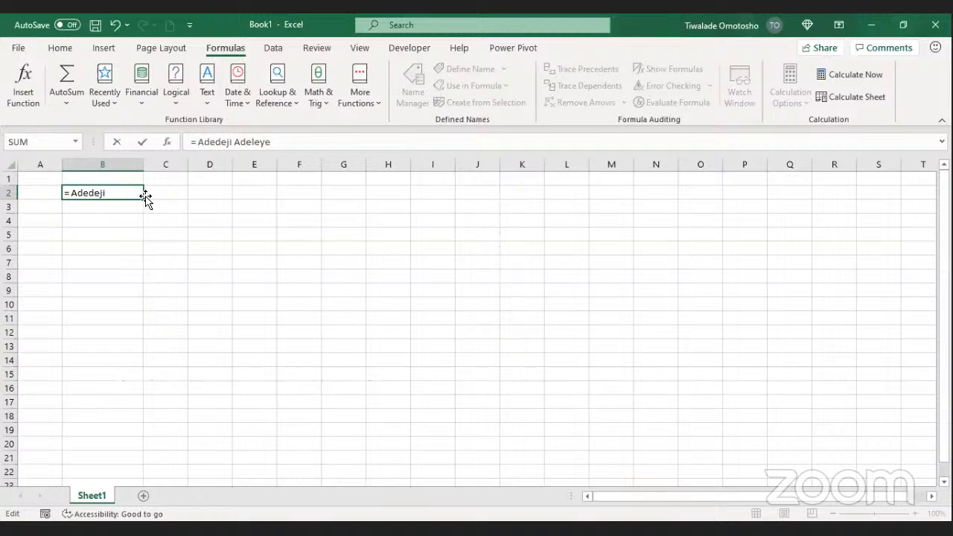
Step: Wrap the name after = in double quotes so B2 displays it as text
{"action": "type", "text": "\""}
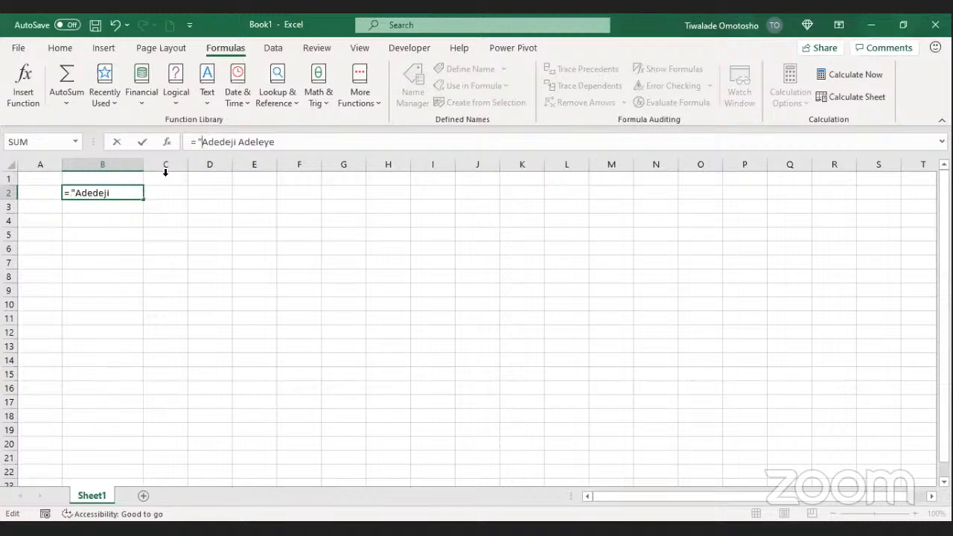
{"action": "left_click", "coordinate": [277, 142]}
{"action": "left_click", "coordinate": [143, 141]}
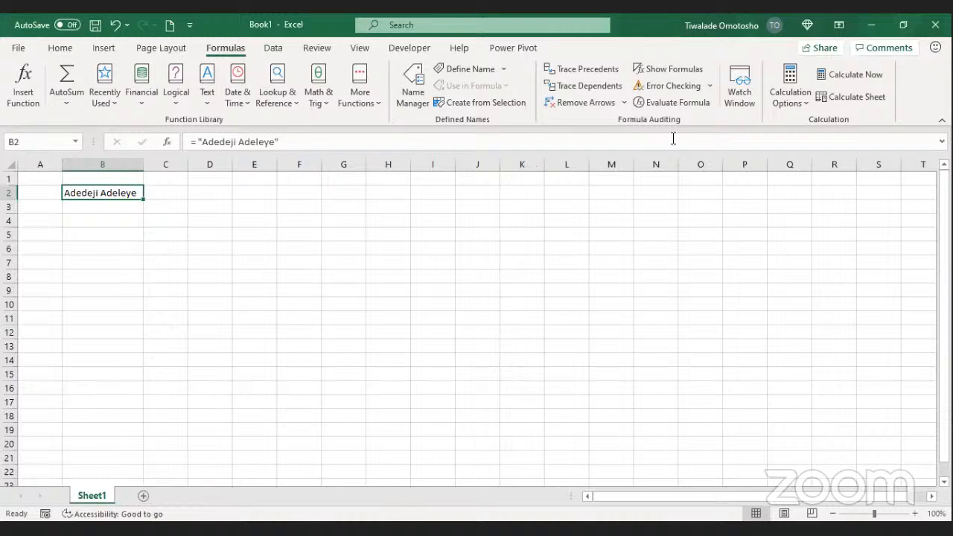
{"action": "key", "text": "alt+Tab"}
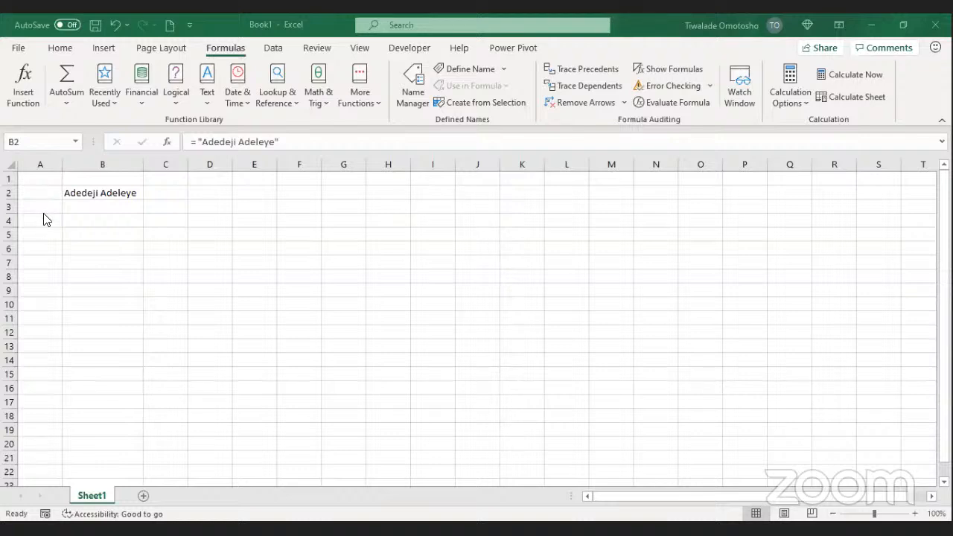
Step: Enter 1 and 2 in D2:D3 and fill the series down to 10 in D11
{"action": "left_click", "coordinate": [183, 192]}
{"action": "left_click", "coordinate": [216, 192]}
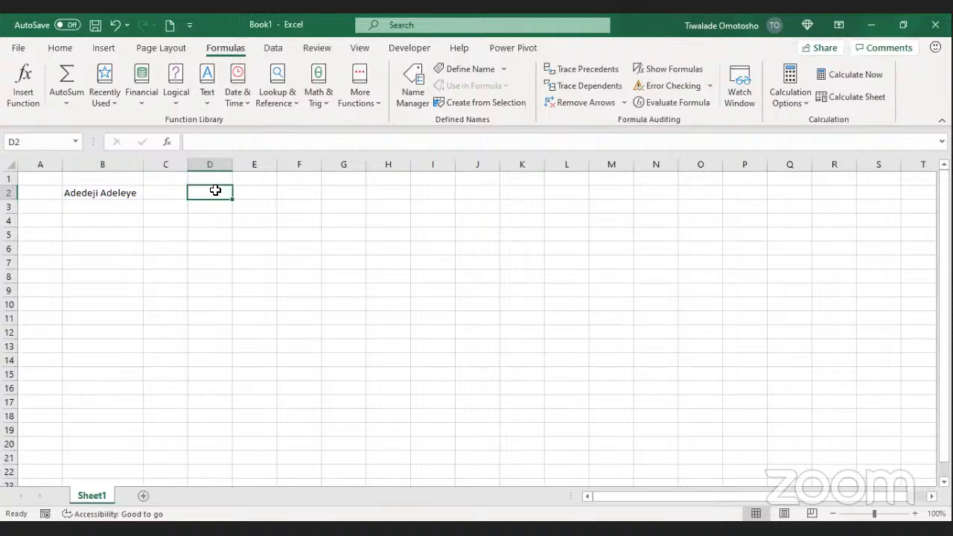
{"action": "left_click", "coordinate": [70, 47]}
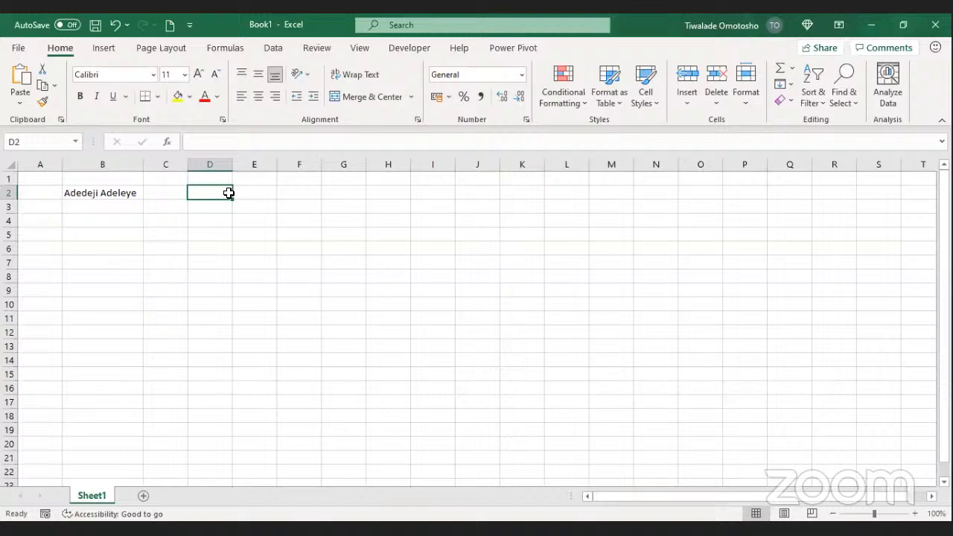
{"action": "type", "text": "1"}
{"action": "key", "text": "Return"}
{"action": "type", "text": "2"}
{"action": "key", "text": "Return"}
{"action": "left_click_drag", "start_coordinate": [227, 200], "coordinate": [232, 325]}
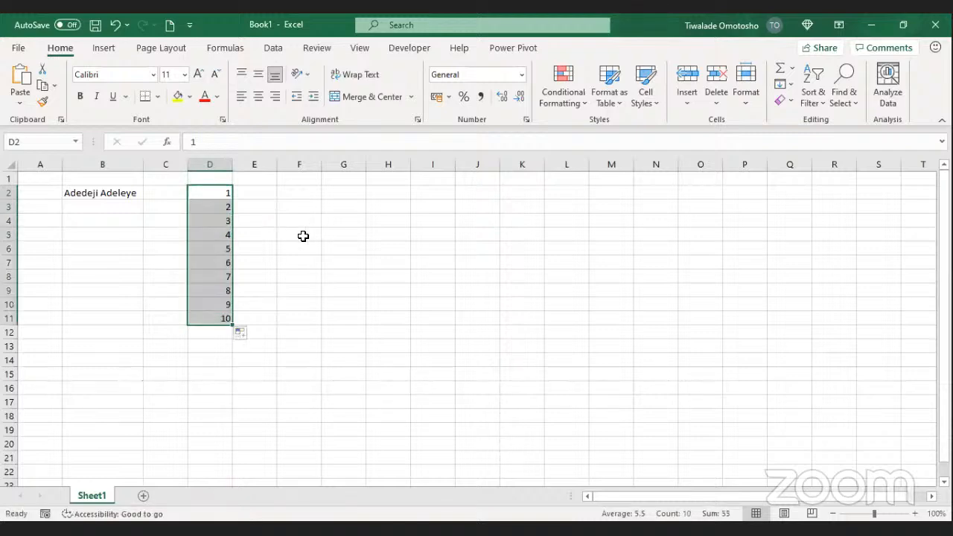
{"action": "left_click", "coordinate": [211, 335]}
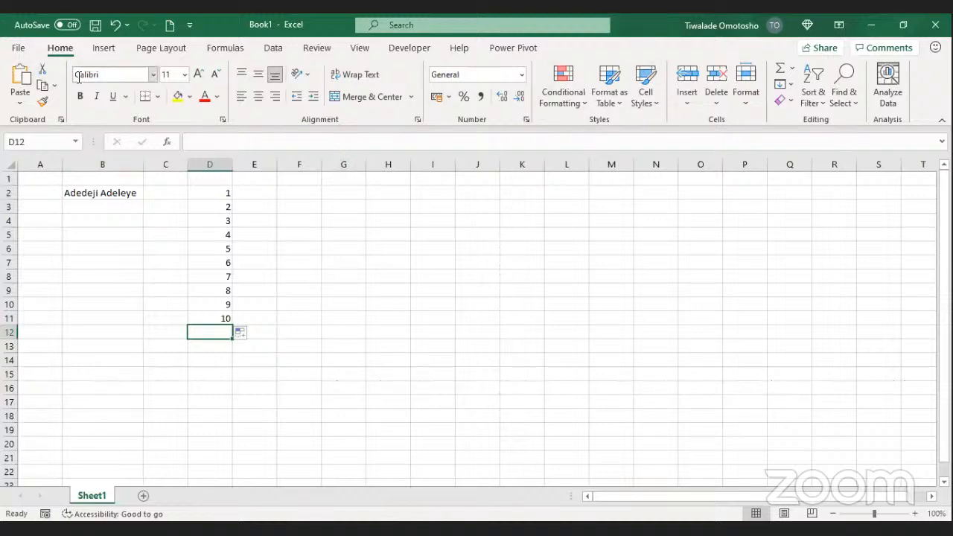
Step: AutoSum D2:D11 into D12 as =SUM(D2:D11), showing 55, and review the formula
{"action": "left_click", "coordinate": [781, 68]}
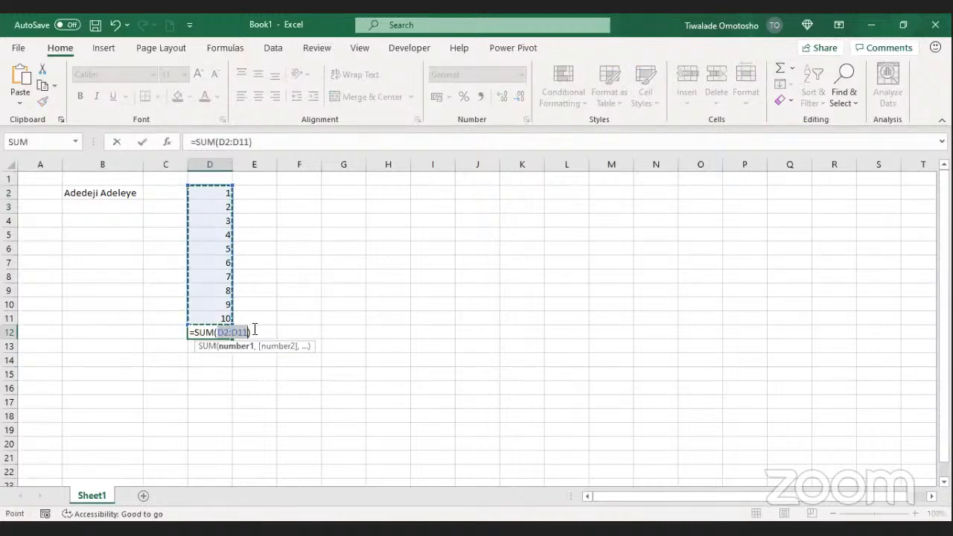
{"action": "left_click", "coordinate": [142, 141]}
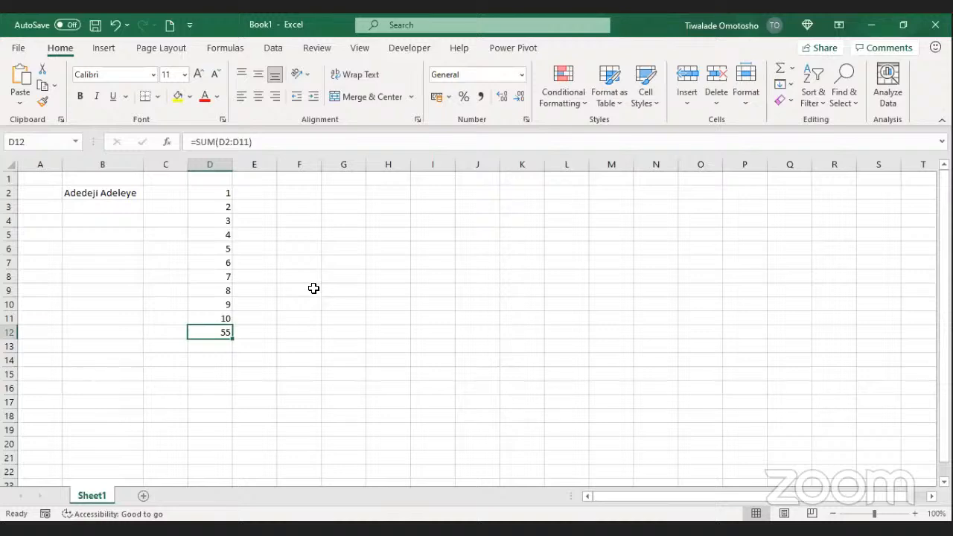
{"action": "double_click", "coordinate": [211, 332]}
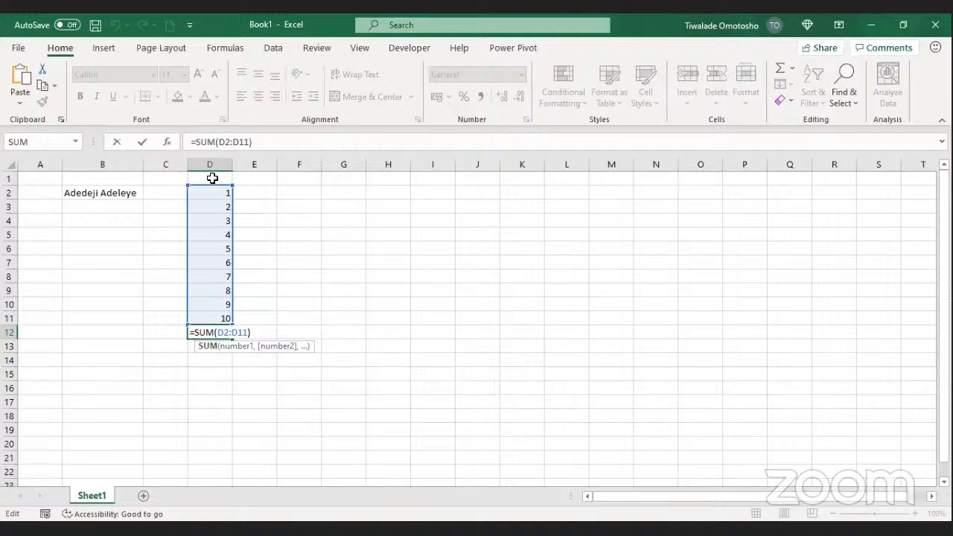
{"action": "key", "text": "ctrl+Return"}
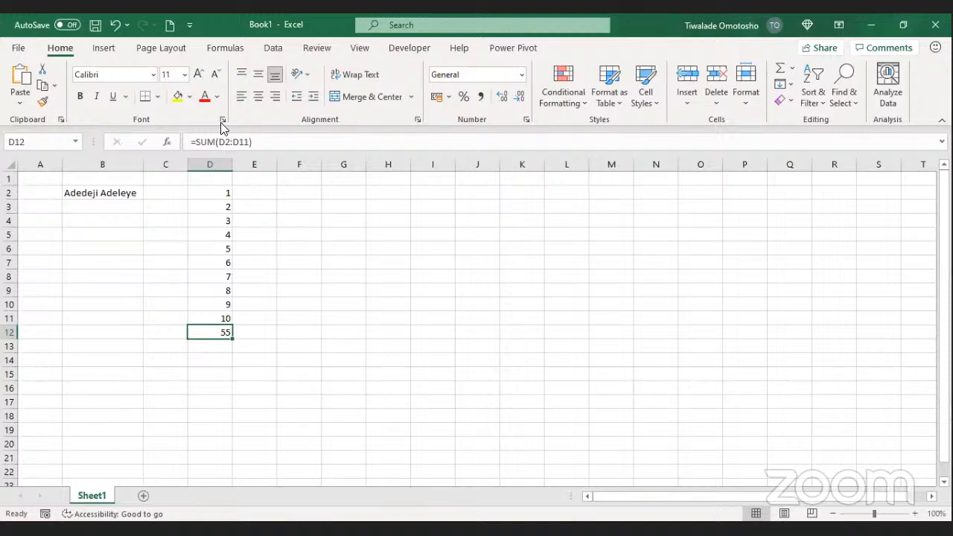
{"action": "left_click", "coordinate": [224, 193]}
{"action": "left_click", "coordinate": [220, 332]}
{"action": "left_click", "coordinate": [259, 324]}
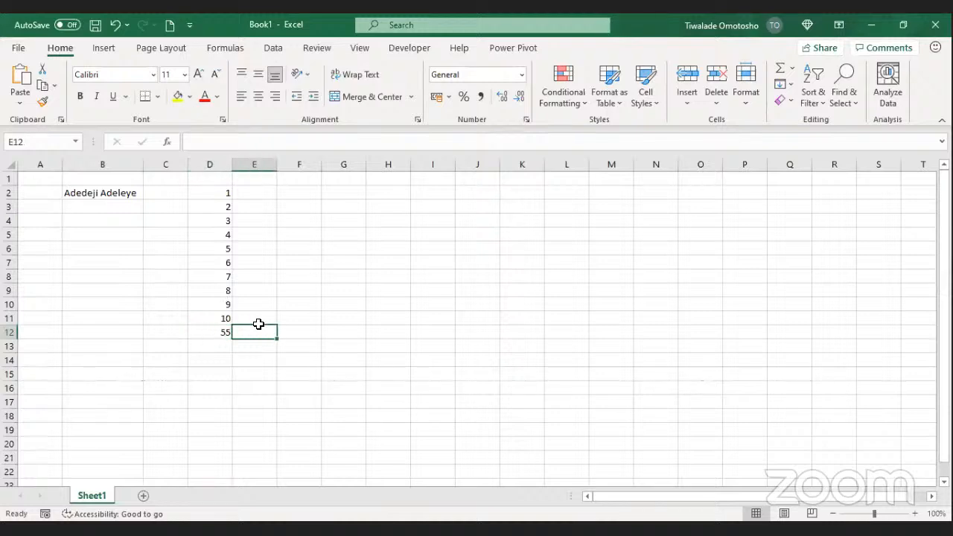
{"action": "left_click", "coordinate": [225, 331]}
{"action": "left_click", "coordinate": [249, 333]}
{"action": "left_click", "coordinate": [227, 332]}
{"action": "left_click", "coordinate": [237, 330]}
{"action": "type", "text": "="}
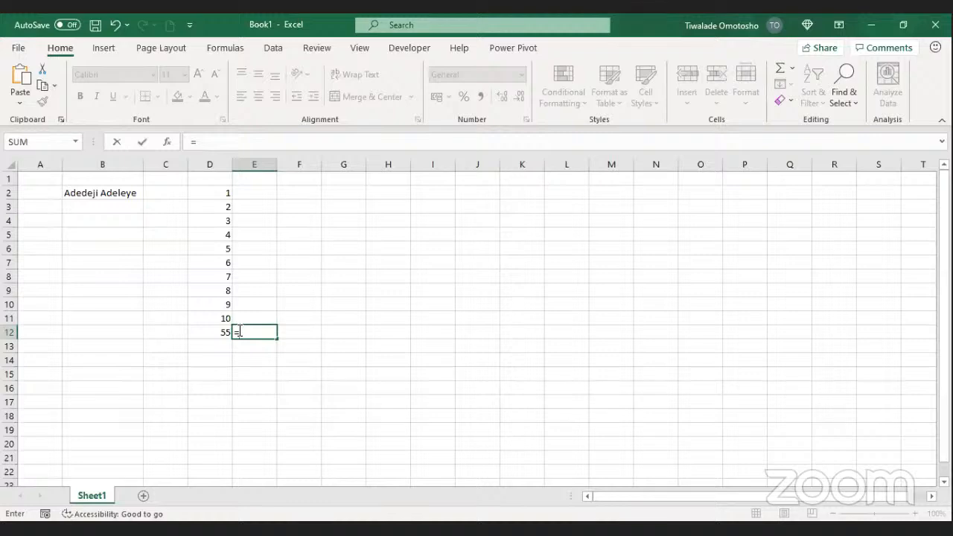
{"action": "key", "text": "Escape"}
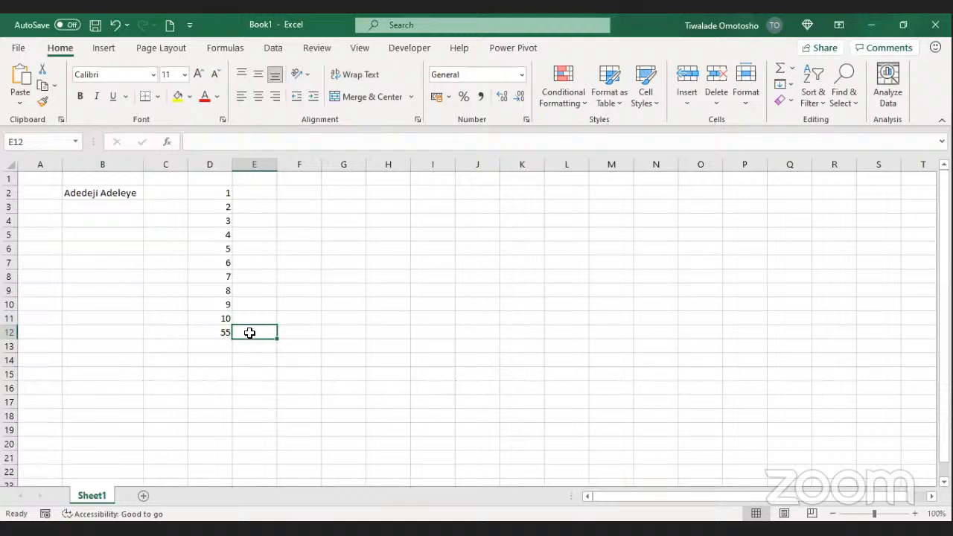
{"action": "double_click", "coordinate": [251, 333]}
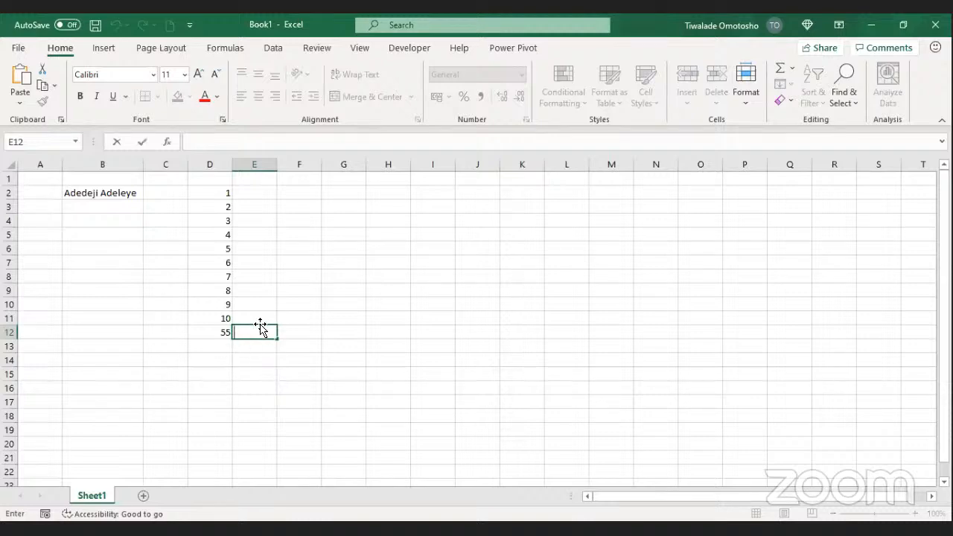
{"action": "left_click", "coordinate": [260, 324]}
{"action": "left_click", "coordinate": [260, 322]}
{"action": "left_click", "coordinate": [262, 330]}
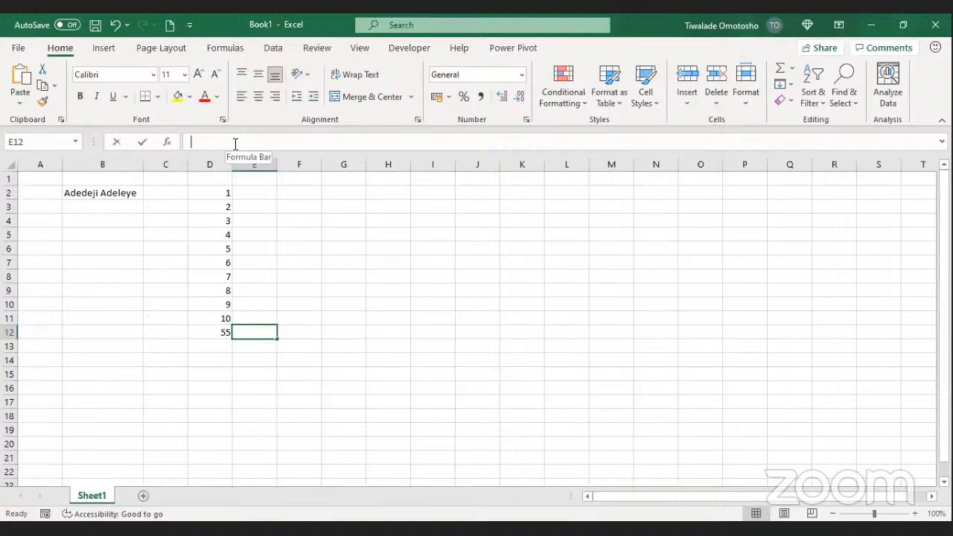
{"action": "left_click", "coordinate": [234, 141]}
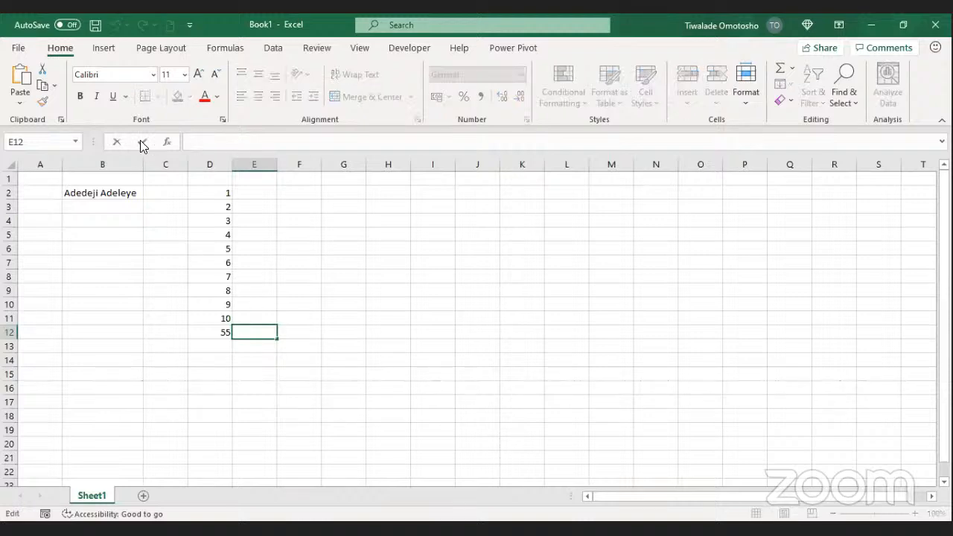
{"action": "left_click", "coordinate": [256, 334]}
{"action": "left_click", "coordinate": [227, 320]}
{"action": "left_click", "coordinate": [225, 330]}
{"action": "left_click", "coordinate": [247, 329]}
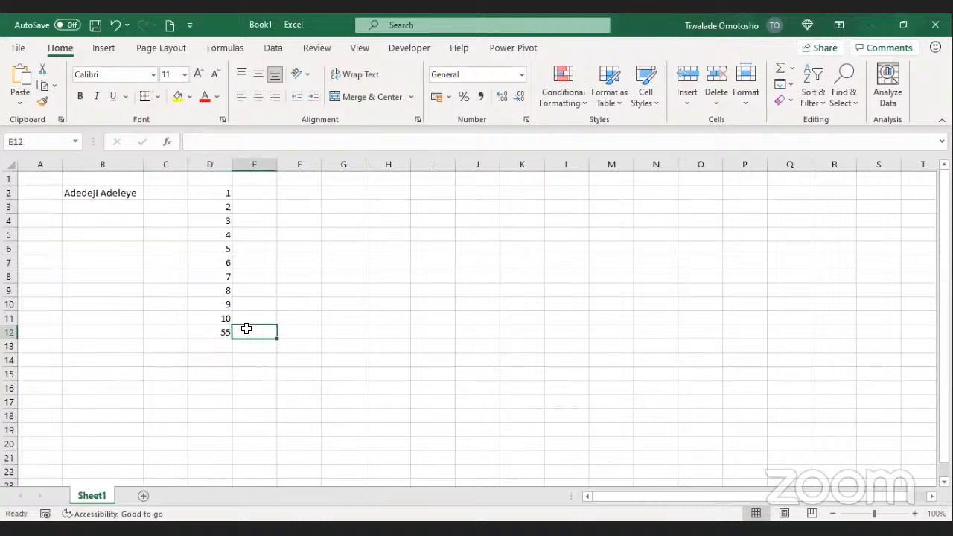
{"action": "left_click", "coordinate": [258, 319]}
{"action": "left_click", "coordinate": [257, 326]}
{"action": "left_click", "coordinate": [258, 329]}
{"action": "left_click", "coordinate": [261, 318]}
{"action": "left_click", "coordinate": [254, 332]}
{"action": "key", "text": "ctrl+n"}
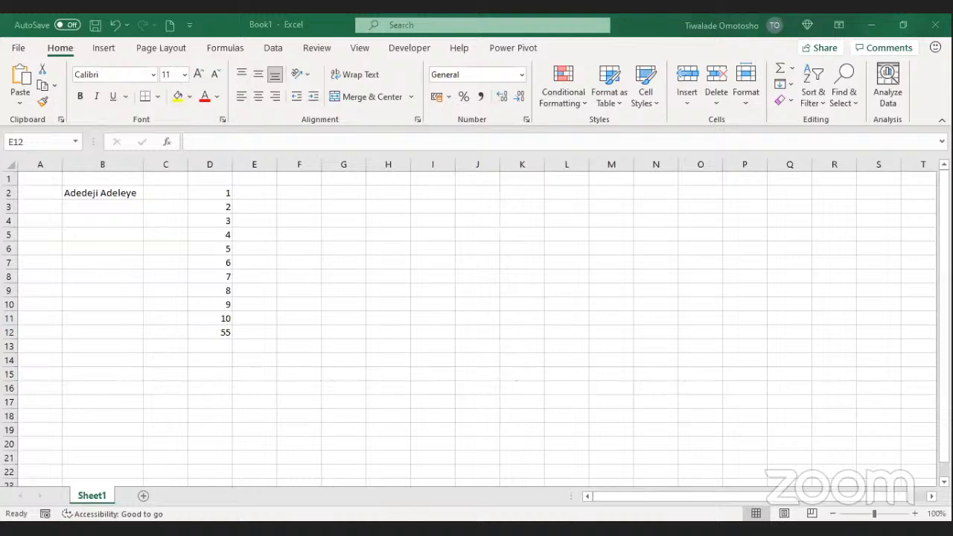
{"action": "left_click", "coordinate": [238, 222]}
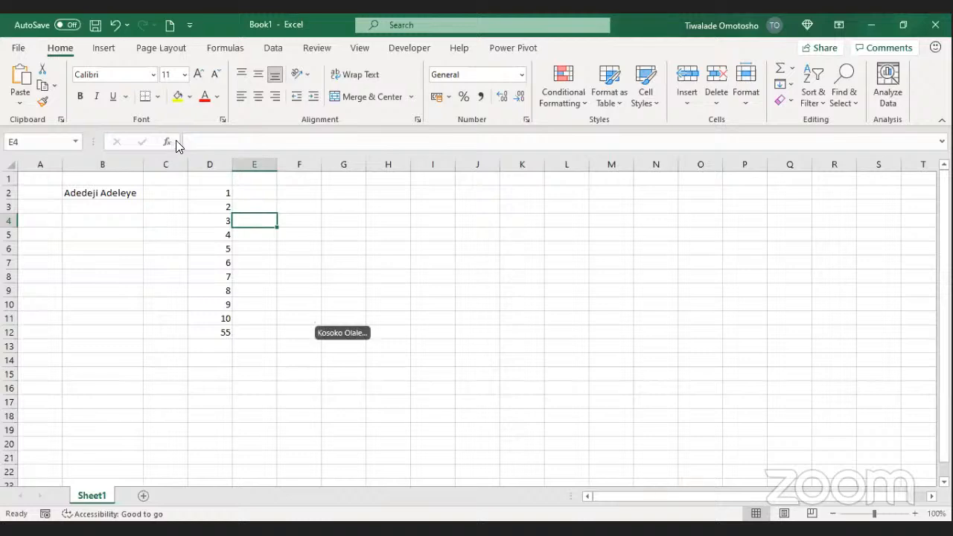
{"action": "left_click", "coordinate": [310, 305]}
{"action": "left_click", "coordinate": [339, 336]}
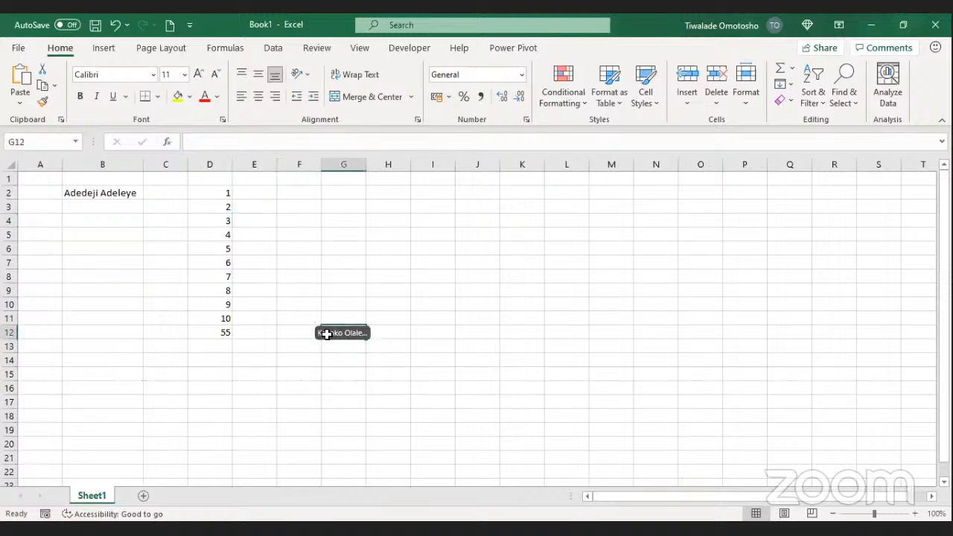
Step: Open Insert Function for E12 and clear the placeholder text from its search box
{"action": "left_click", "coordinate": [167, 142]}
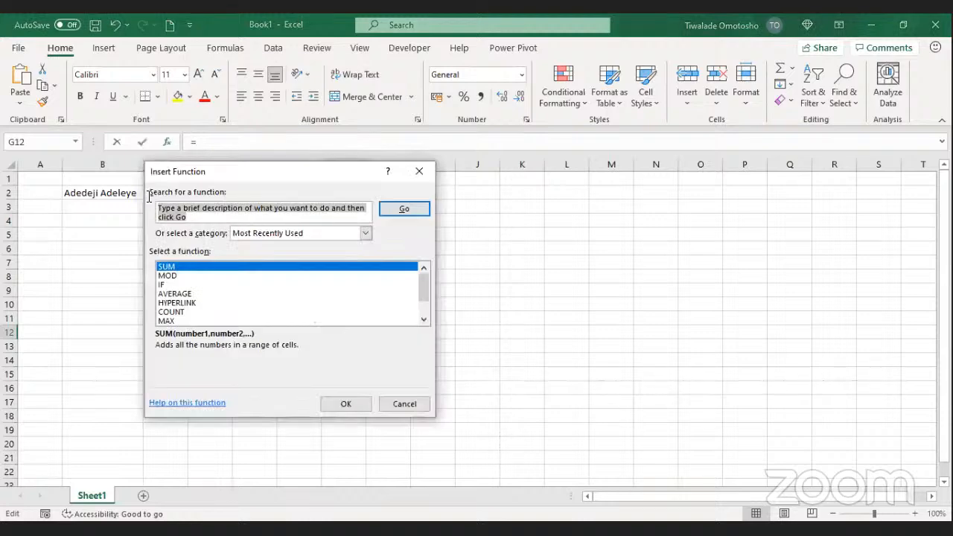
{"action": "key", "text": "BackSpace"}
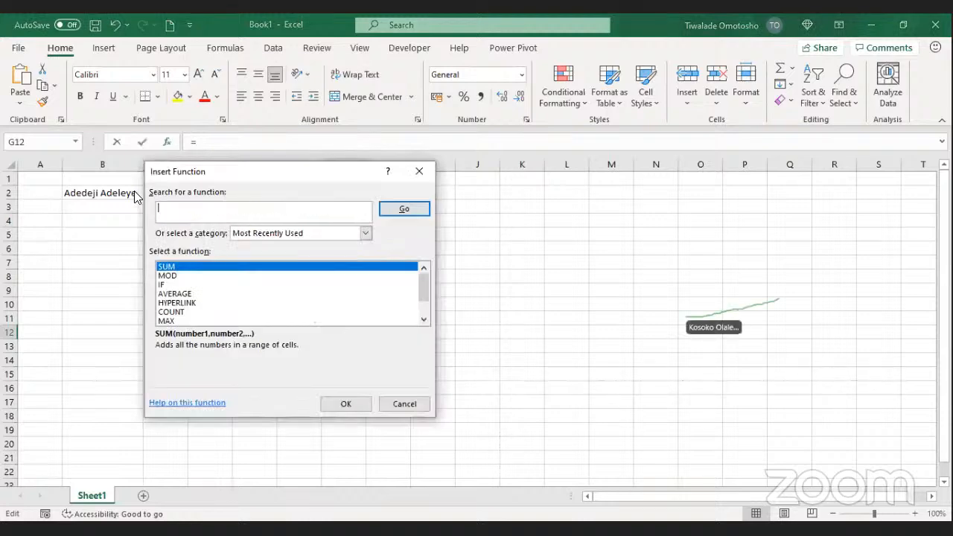
{"action": "left_click", "coordinate": [410, 41]}
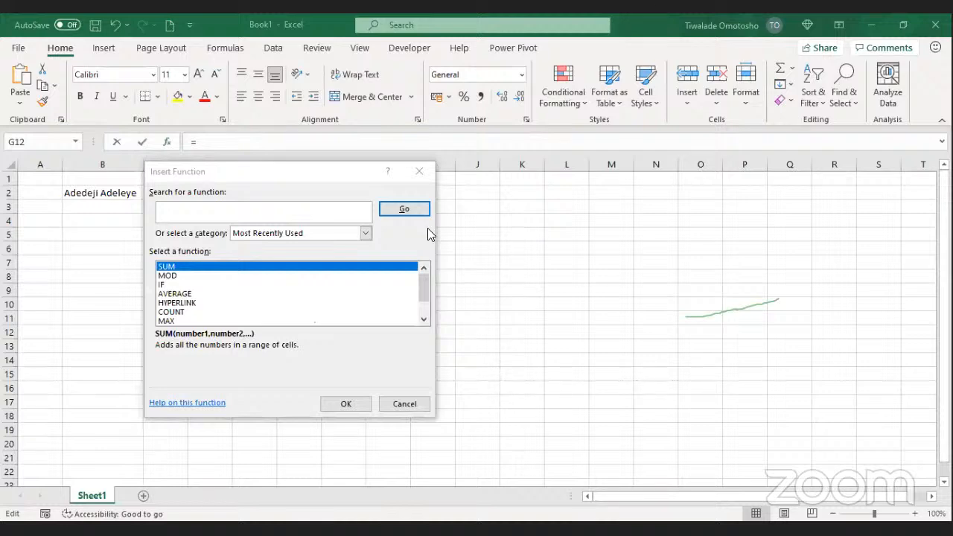
{"action": "left_click", "coordinate": [418, 171]}
{"action": "left_click", "coordinate": [263, 329]}
{"action": "left_click", "coordinate": [167, 141]}
{"action": "left_click_drag", "start_coordinate": [242, 209], "coordinate": [158, 203]}
{"action": "left_click_drag", "start_coordinate": [212, 219], "coordinate": [154, 201]}
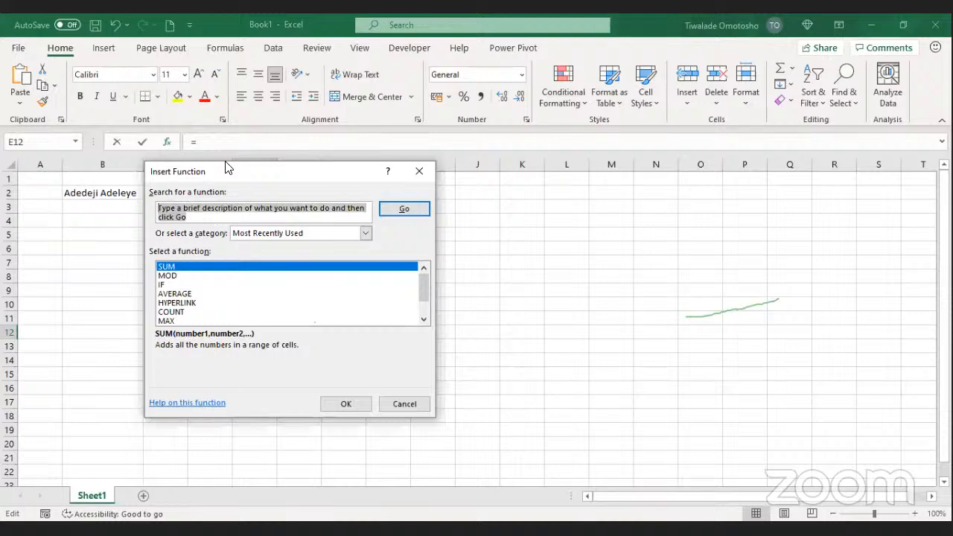
{"action": "left_click", "coordinate": [351, 61]}
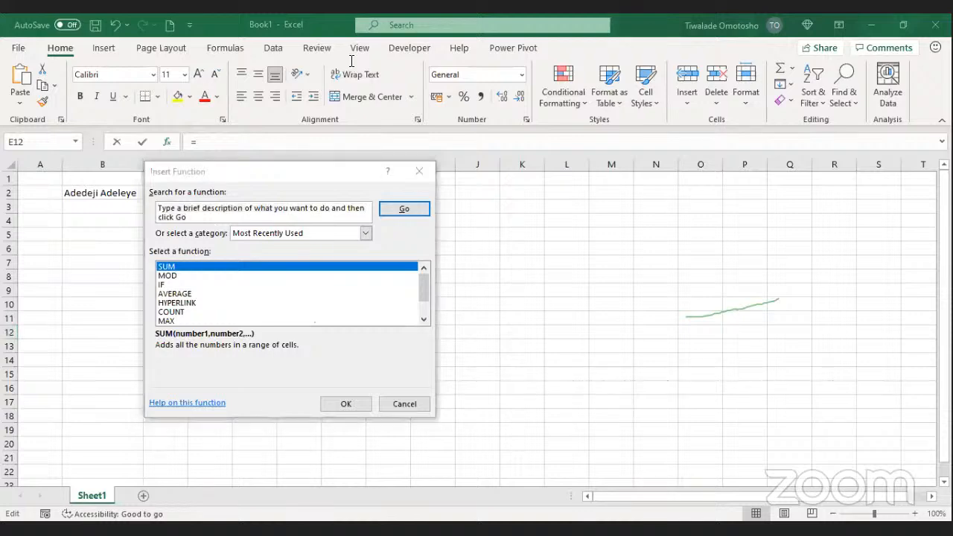
{"action": "left_click", "coordinate": [248, 216]}
{"action": "key", "text": "BackSpace"}
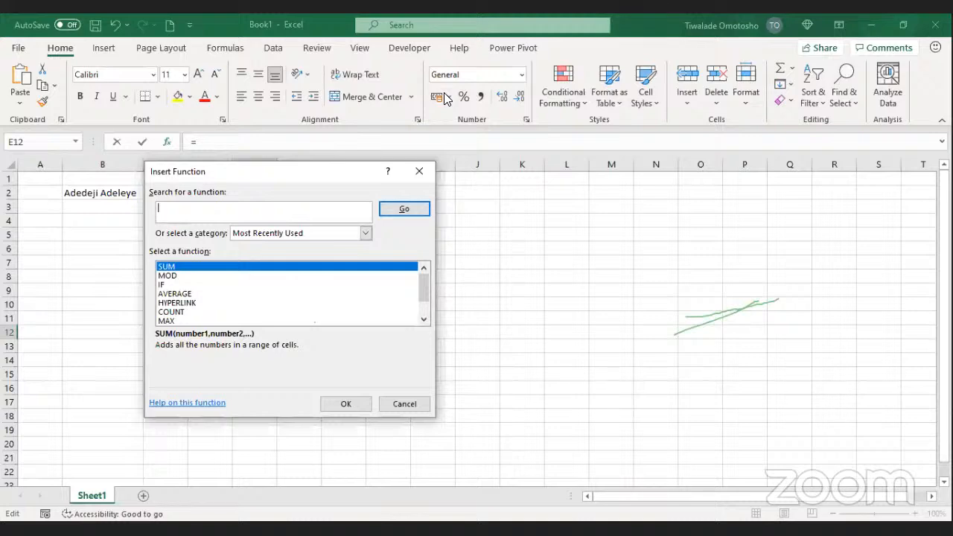
Step: Type 're' in the function search, then cancel the Insert Function dialog
{"action": "left_click", "coordinate": [488, 38]}
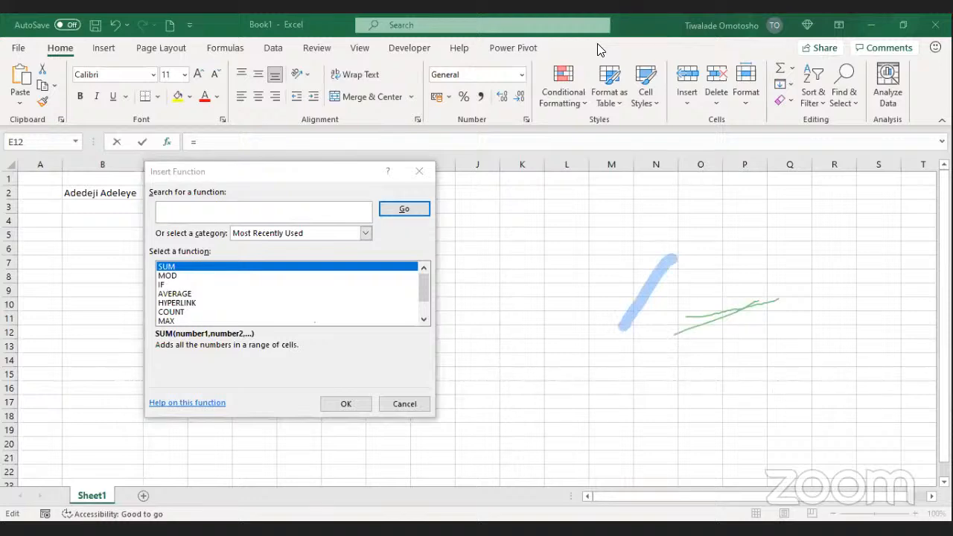
{"action": "left_click", "coordinate": [598, 45]}
{"action": "left_click", "coordinate": [660, 285]}
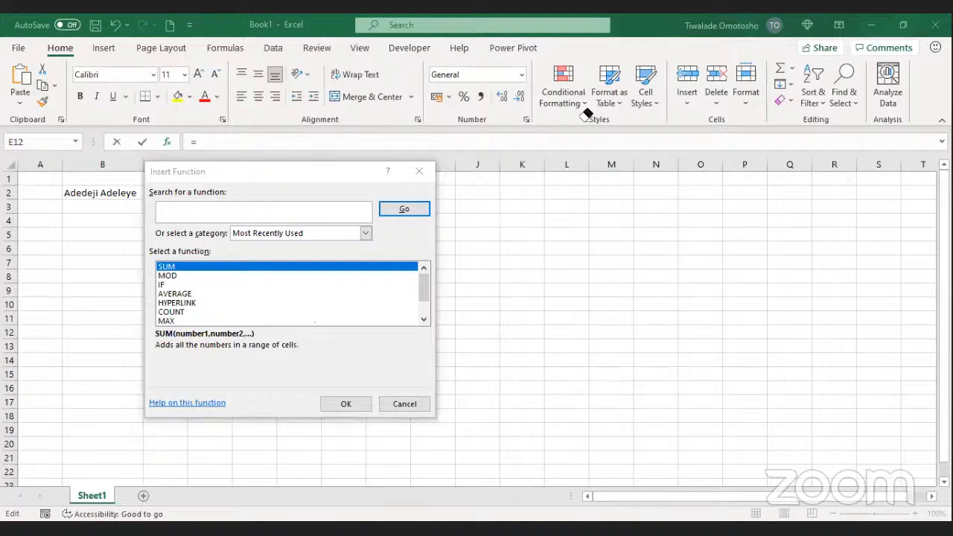
{"action": "left_click", "coordinate": [276, 219]}
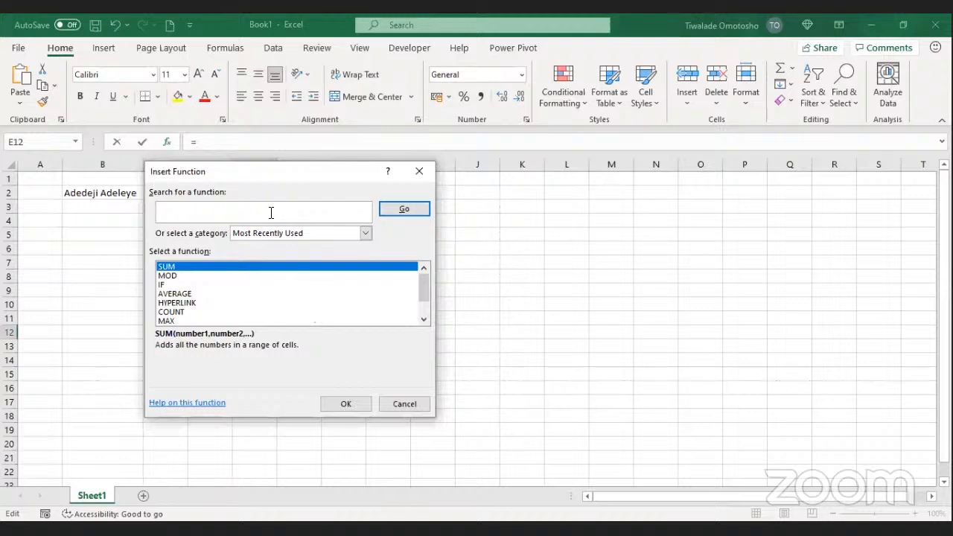
{"action": "type", "text": "re"}
{"action": "left_click", "coordinate": [399, 408]}
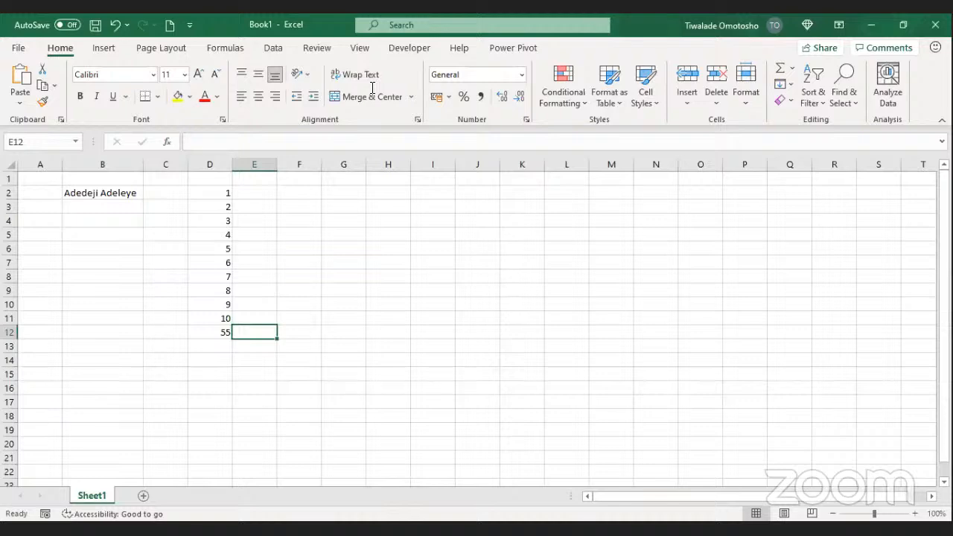
Step: Search Insert Function for 'remainder' so the results list MOD
{"action": "left_click", "coordinate": [168, 142]}
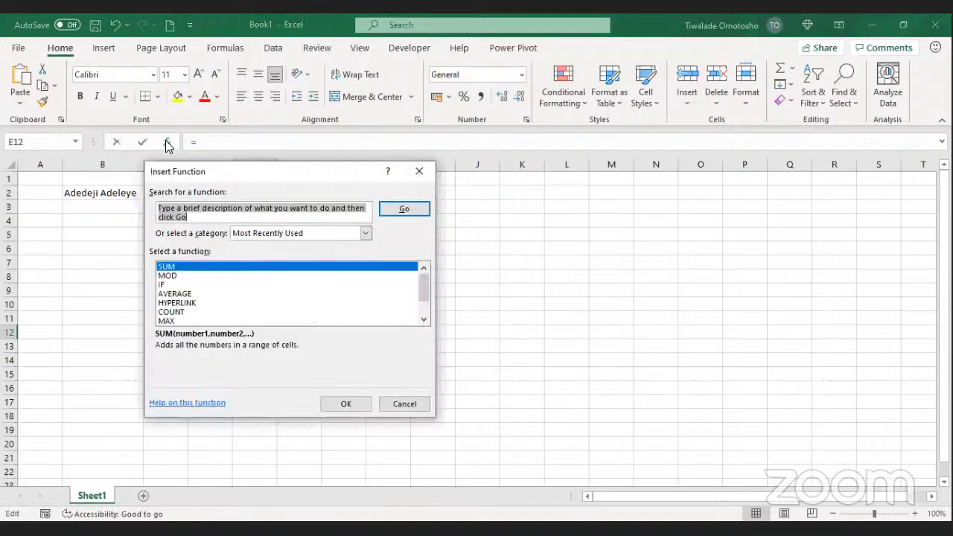
{"action": "left_click", "coordinate": [207, 221]}
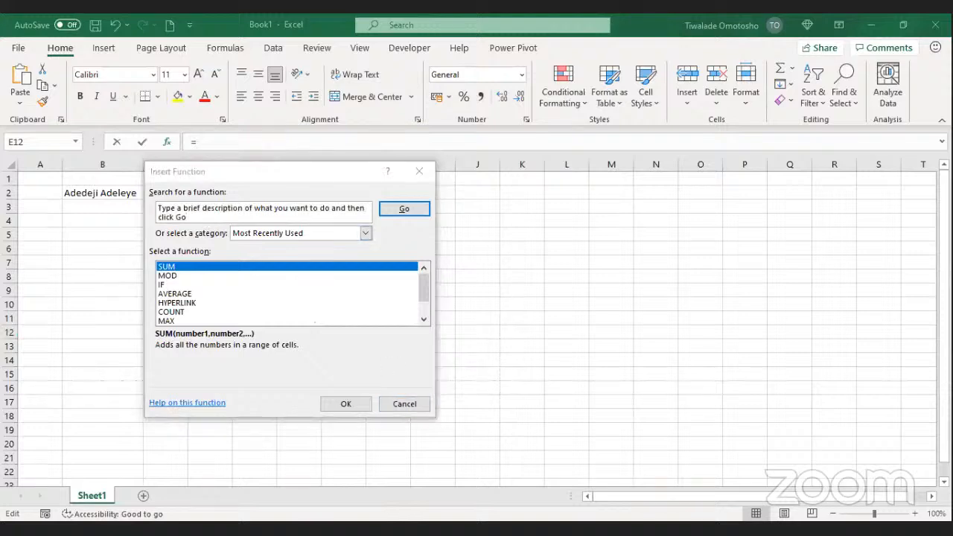
{"action": "left_click", "coordinate": [200, 221]}
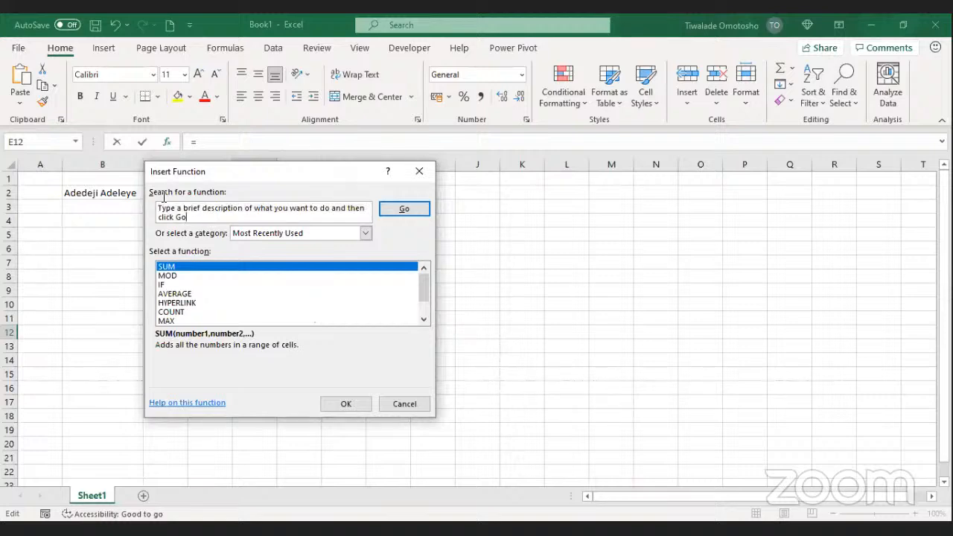
{"action": "key", "text": "BackSpace"}
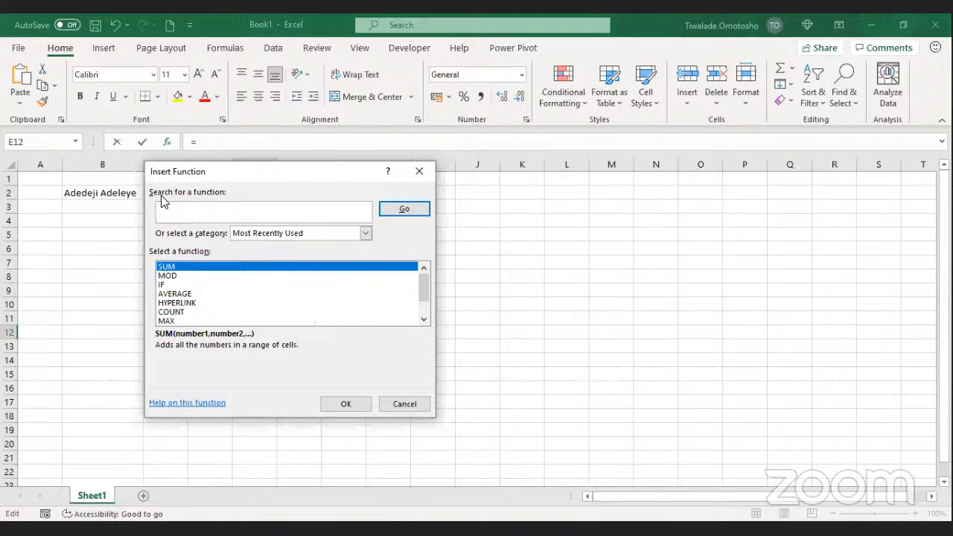
{"action": "type", "text": "rema"}
{"action": "type", "text": "inder"}
{"action": "left_click", "coordinate": [400, 211]}
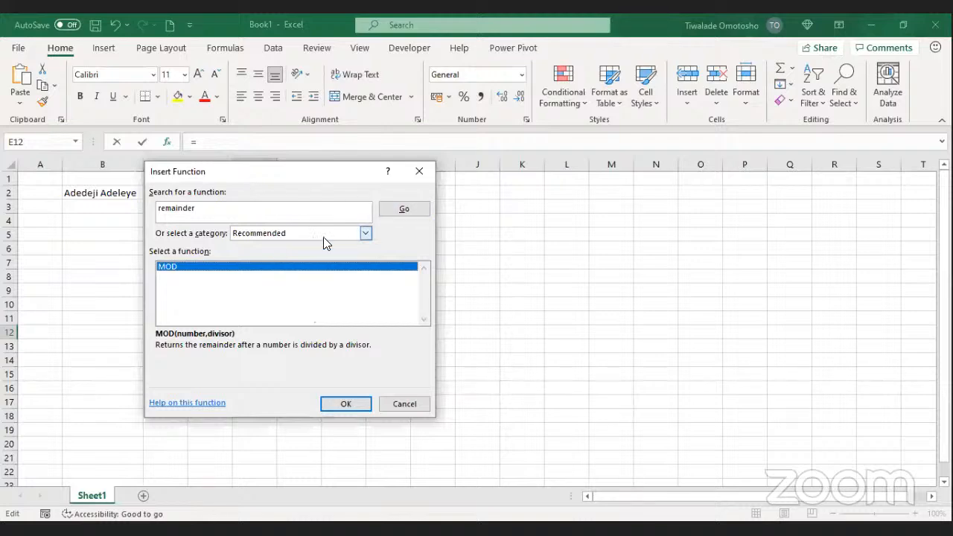
{"action": "left_click", "coordinate": [404, 210]}
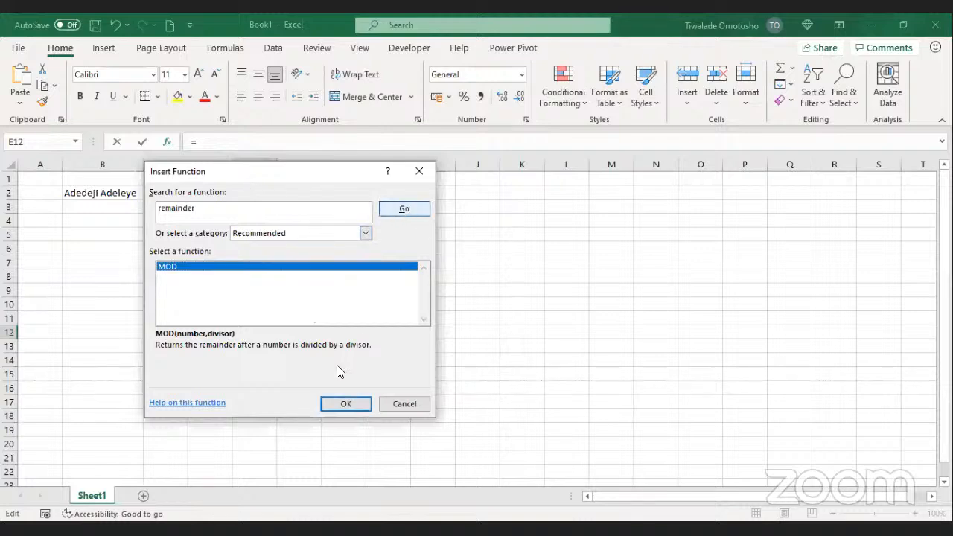
Step: Insert MOD with Number 5 and Divisor 2, so E12 shows =MOD(5,2) = 1
{"action": "left_click", "coordinate": [347, 408]}
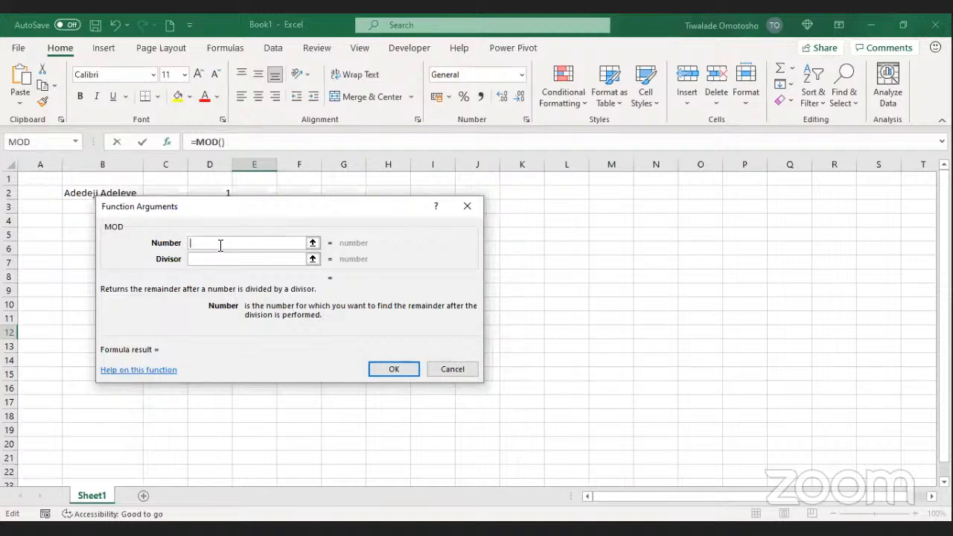
{"action": "type", "text": "5"}
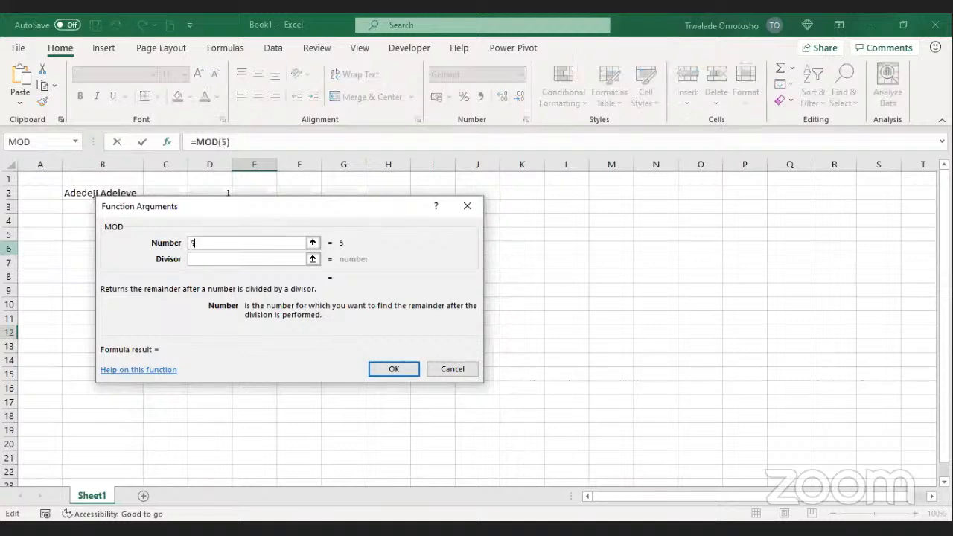
{"action": "left_click", "coordinate": [195, 260]}
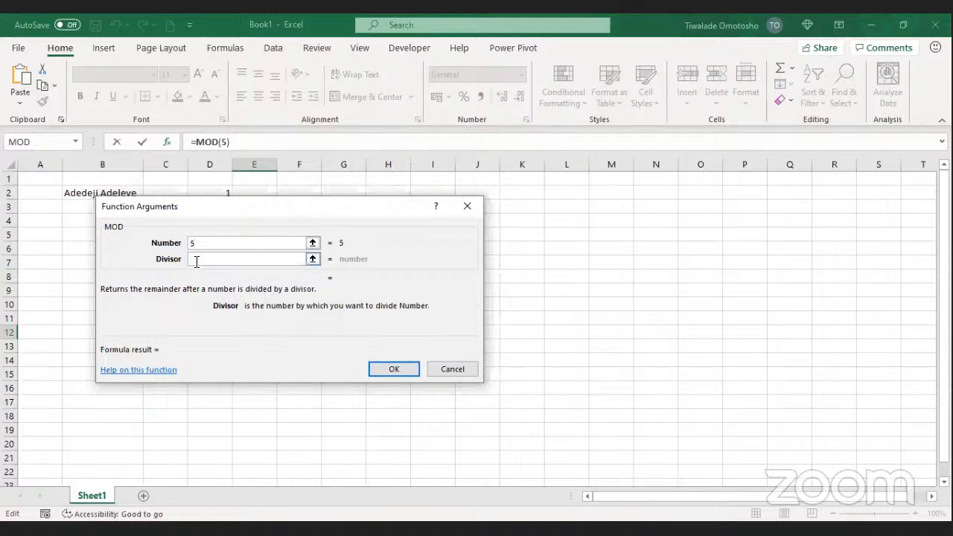
{"action": "type", "text": "2"}
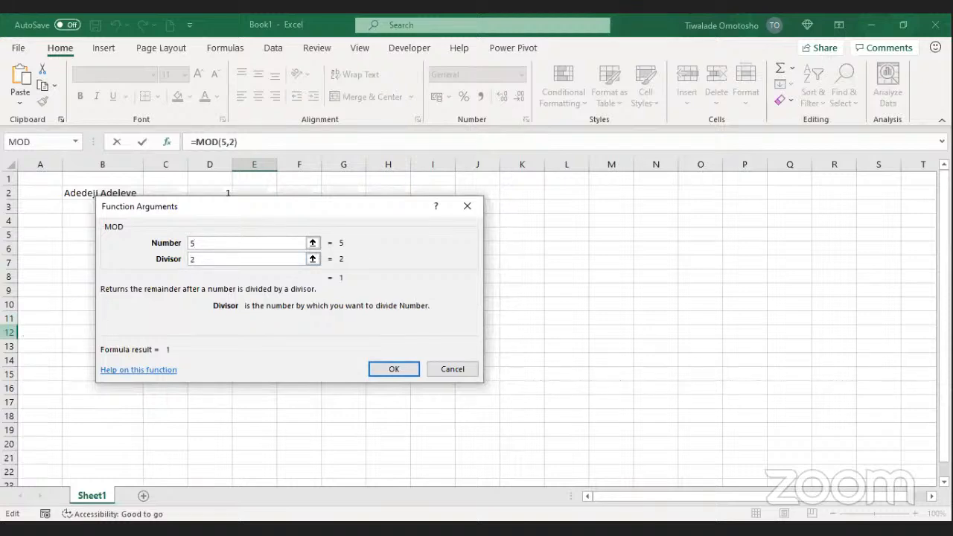
{"action": "left_click", "coordinate": [395, 369]}
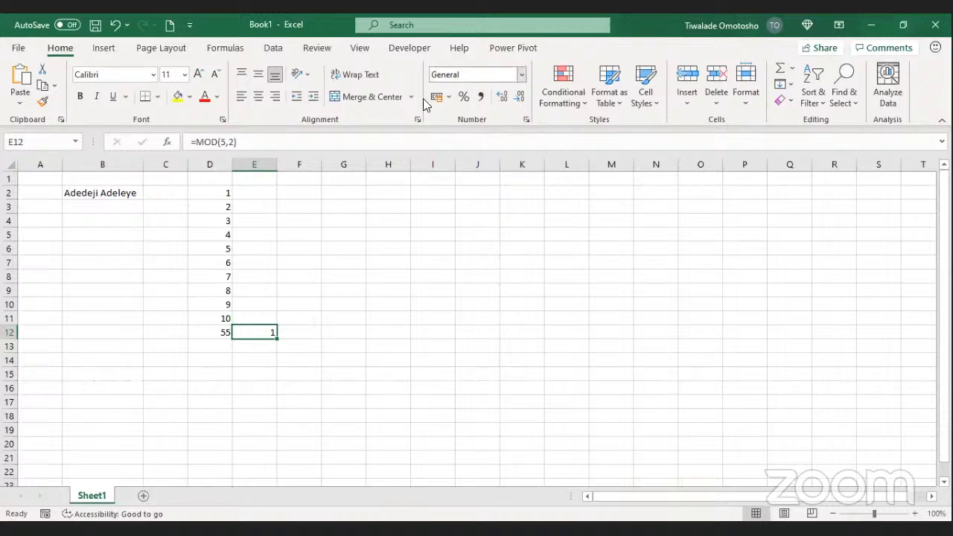
Step: Delete the MOD formula from E12, then select cell F2
{"action": "key", "text": "ctrl+n"}
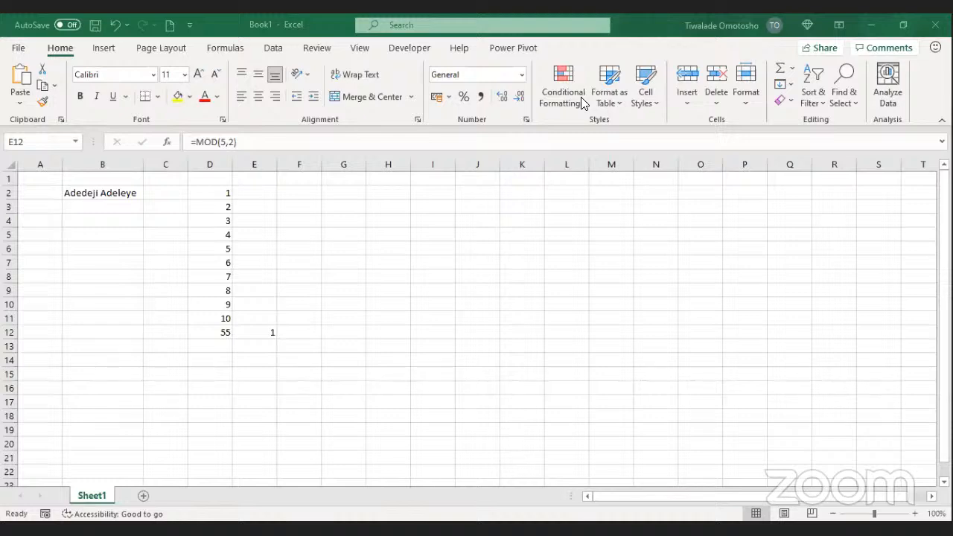
{"action": "left_click", "coordinate": [272, 331]}
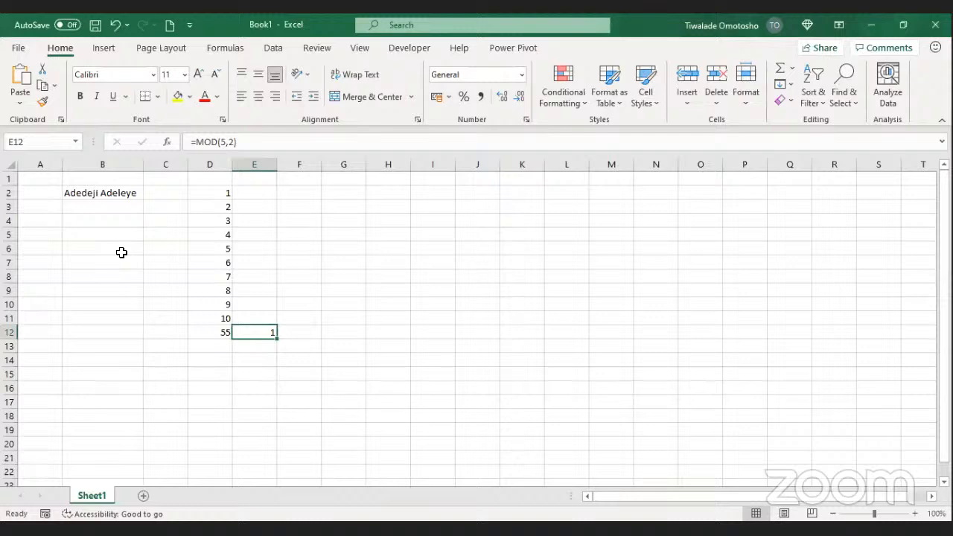
{"action": "key", "text": "Delete"}
{"action": "left_click", "coordinate": [302, 189]}
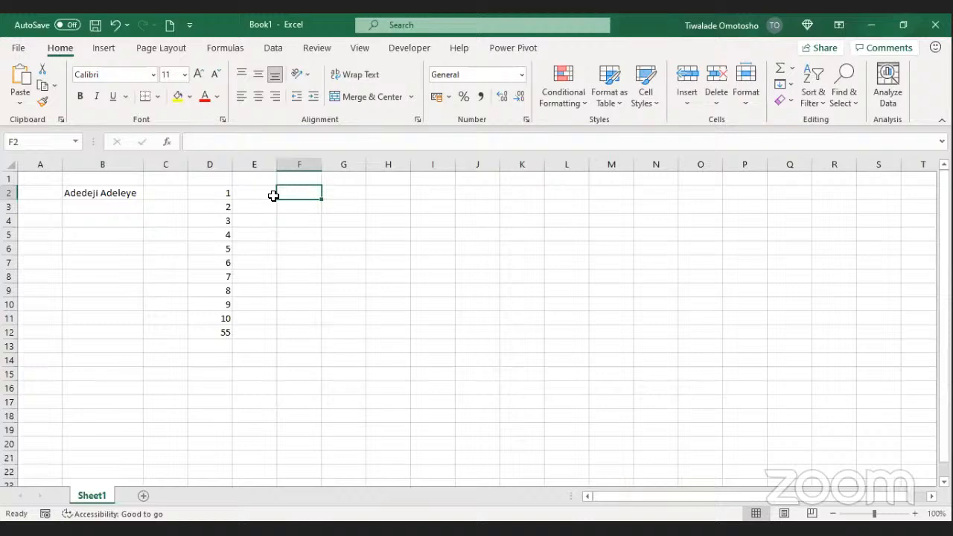
Step: Select the numbers in D2:D12 and the range F2:F12
{"action": "left_click", "coordinate": [375, 77]}
{"action": "left_click_drag", "start_coordinate": [226, 195], "coordinate": [221, 318]}
{"action": "left_click_drag", "start_coordinate": [283, 194], "coordinate": [286, 334]}
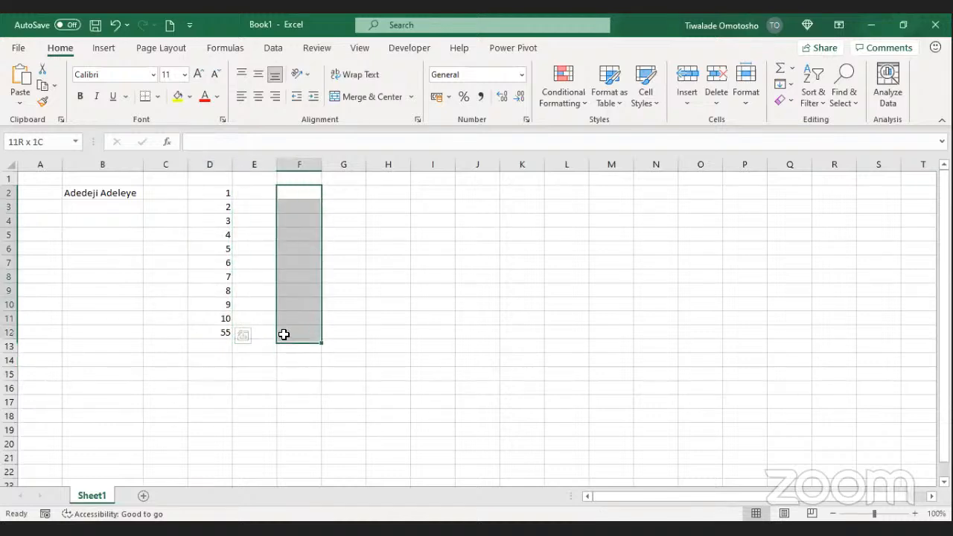
{"action": "left_click_drag", "start_coordinate": [211, 188], "coordinate": [216, 334]}
{"action": "left_click_drag", "start_coordinate": [295, 193], "coordinate": [297, 331]}
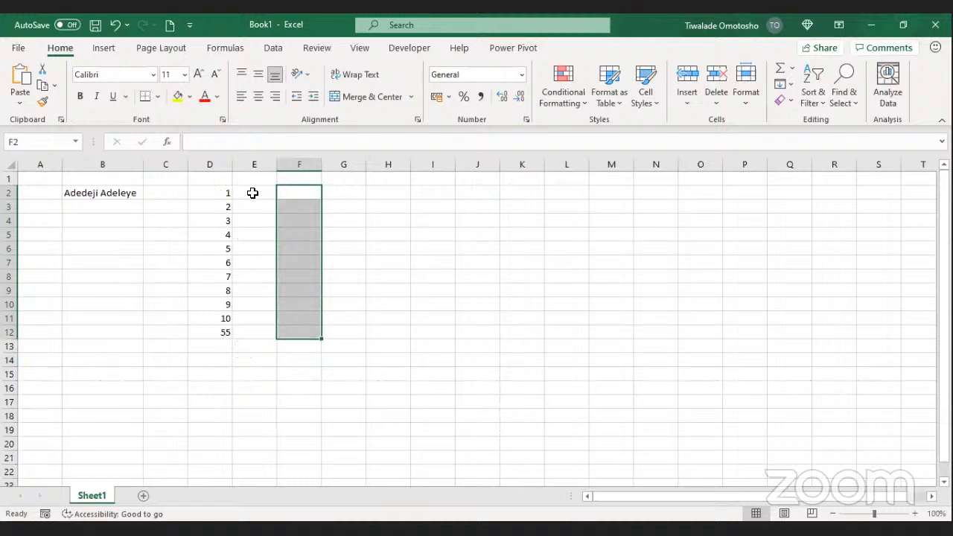
Step: Enter the formula =D2 in F2 so it shows 1
{"action": "left_click", "coordinate": [310, 193]}
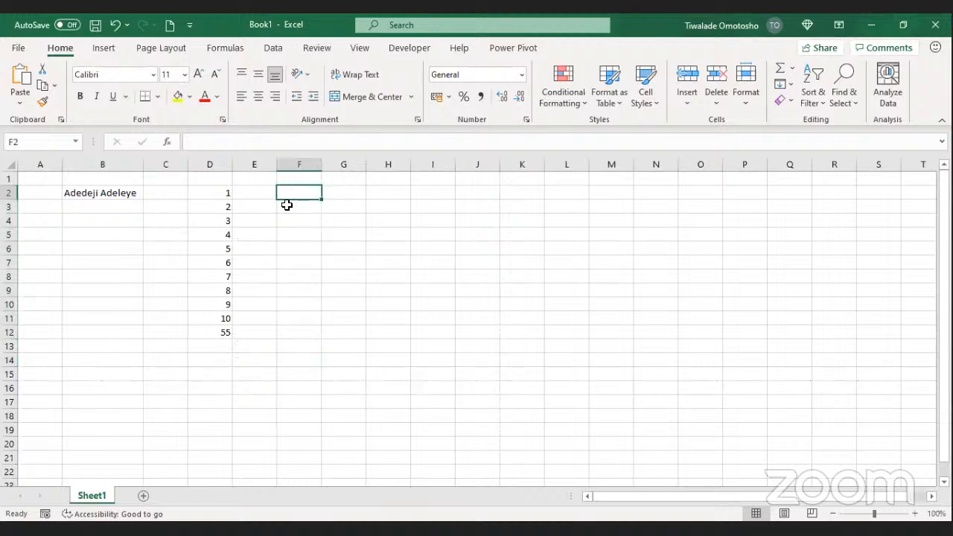
{"action": "type", "text": "="}
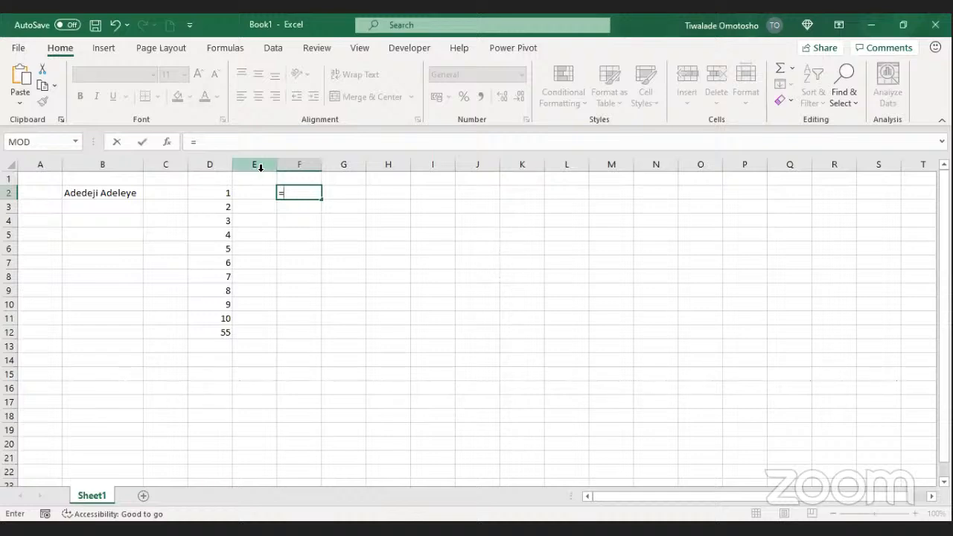
{"action": "left_click", "coordinate": [216, 193]}
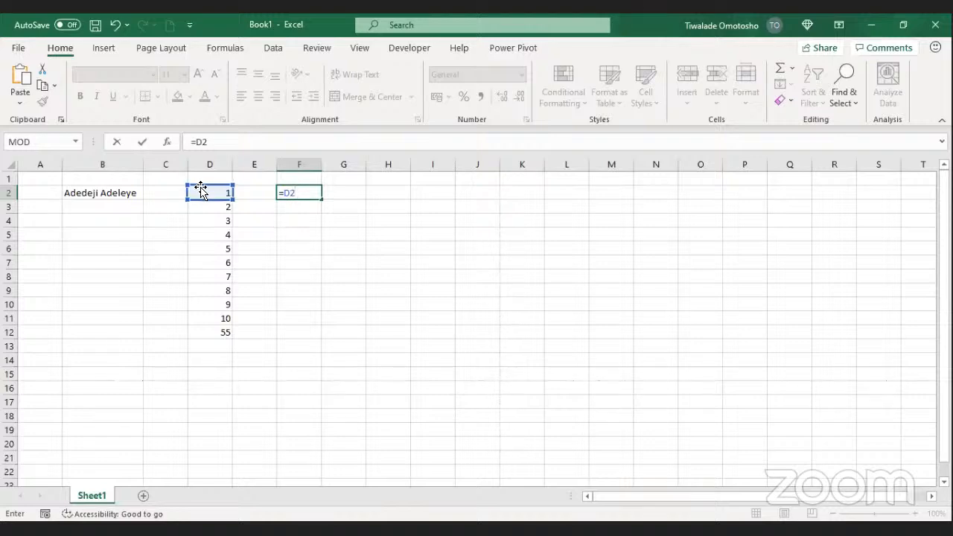
{"action": "key", "text": "BackSpace"}
{"action": "key", "text": "BackSpace"}
{"action": "left_click", "coordinate": [216, 192]}
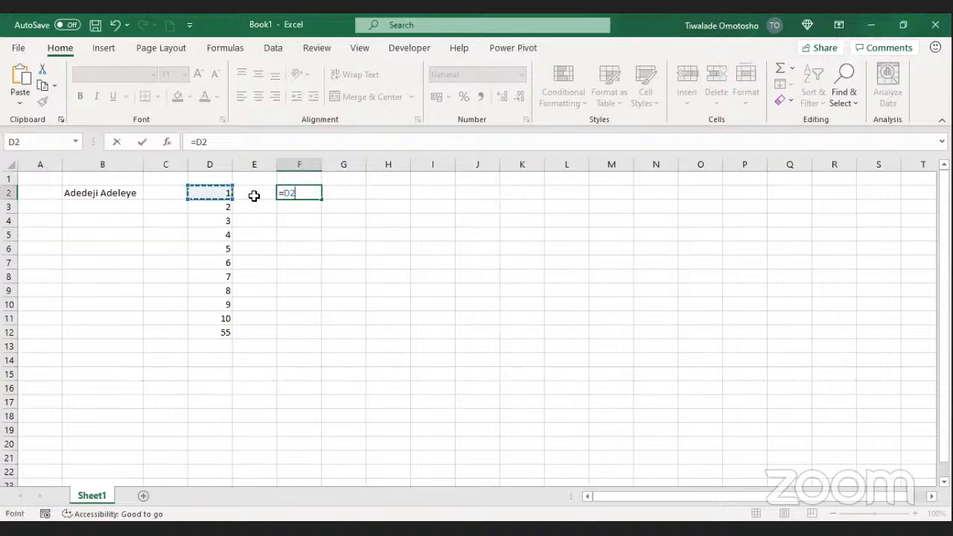
{"action": "key", "text": "Return"}
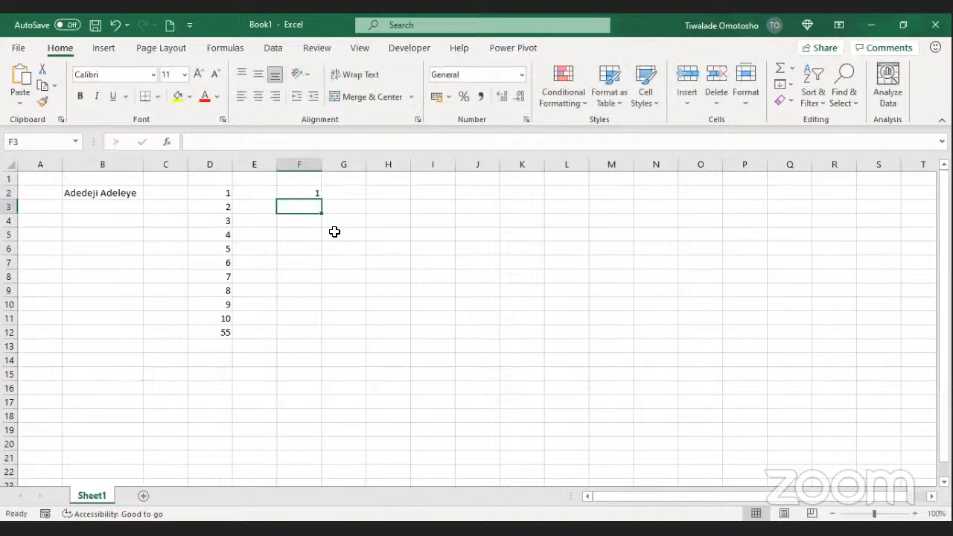
Step: Fill the =D2 formula down to F12, then undo the fill so only F2 remains
{"action": "left_click", "coordinate": [292, 194]}
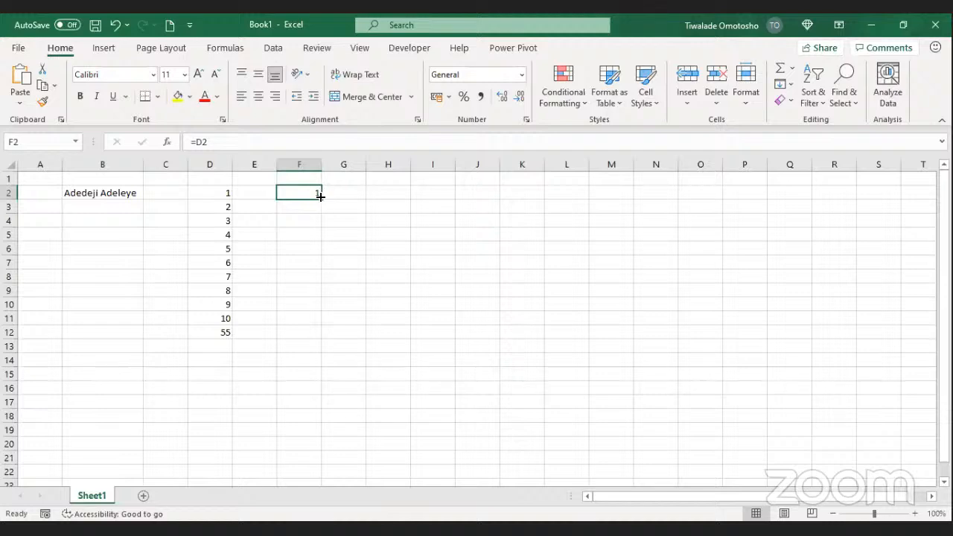
{"action": "left_click", "coordinate": [304, 206]}
{"action": "left_click", "coordinate": [304, 220]}
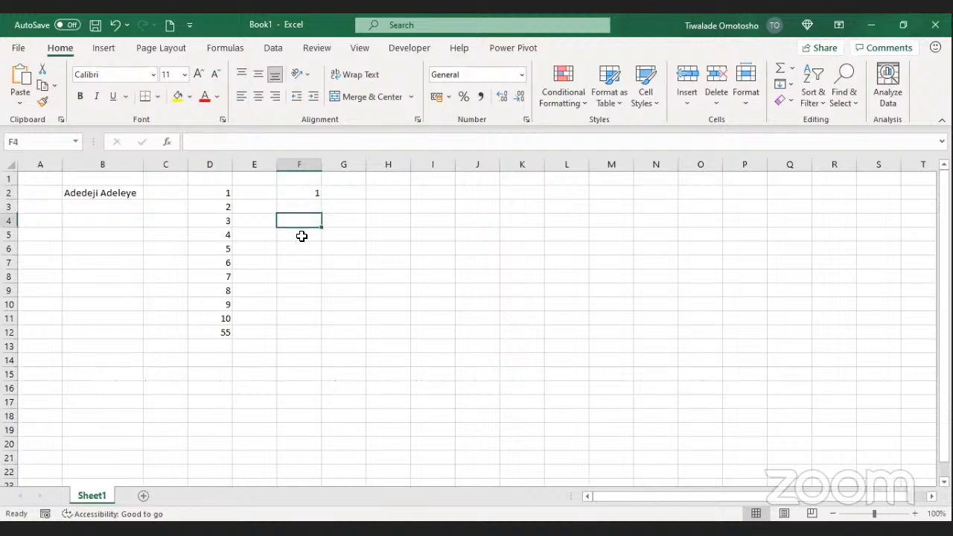
{"action": "left_click", "coordinate": [299, 238]}
{"action": "left_click", "coordinate": [302, 247]}
{"action": "left_click", "coordinate": [304, 263]}
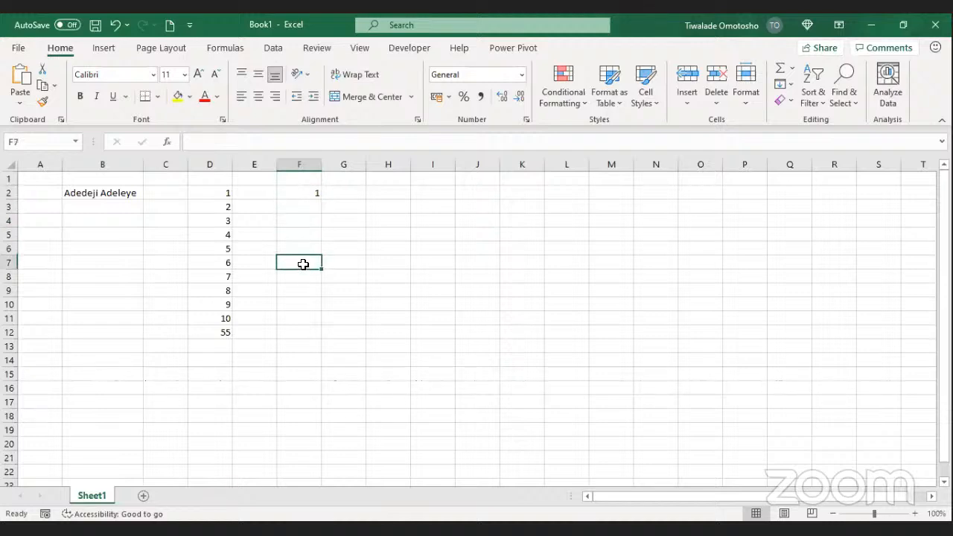
{"action": "left_click", "coordinate": [317, 191]}
{"action": "left_click_drag", "start_coordinate": [321, 198], "coordinate": [318, 336]}
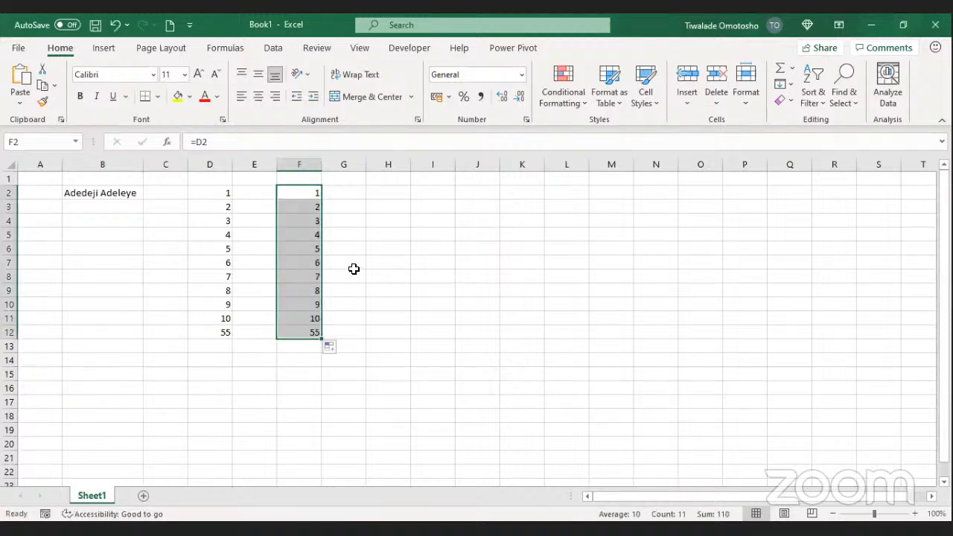
{"action": "left_click", "coordinate": [354, 269]}
{"action": "key", "text": "ctrl+z"}
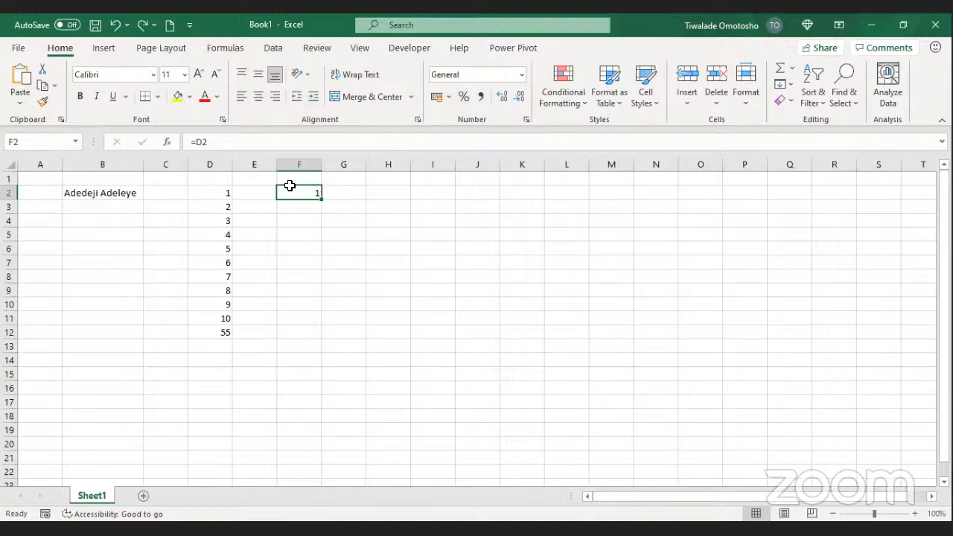
Step: Fill the F2 formula down to F11 so column F shows 1 through 10
{"action": "key", "text": "alt+Tab"}
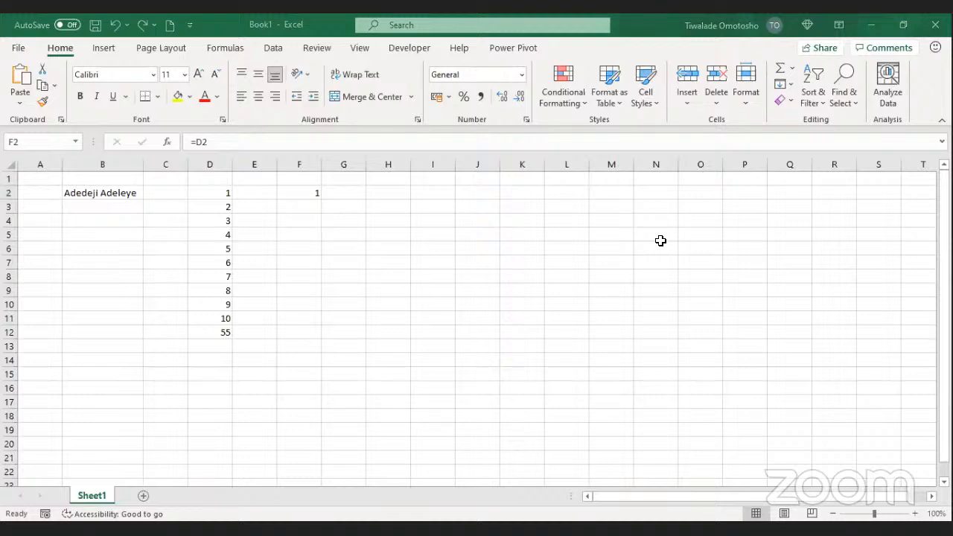
{"action": "left_click", "coordinate": [795, 81]}
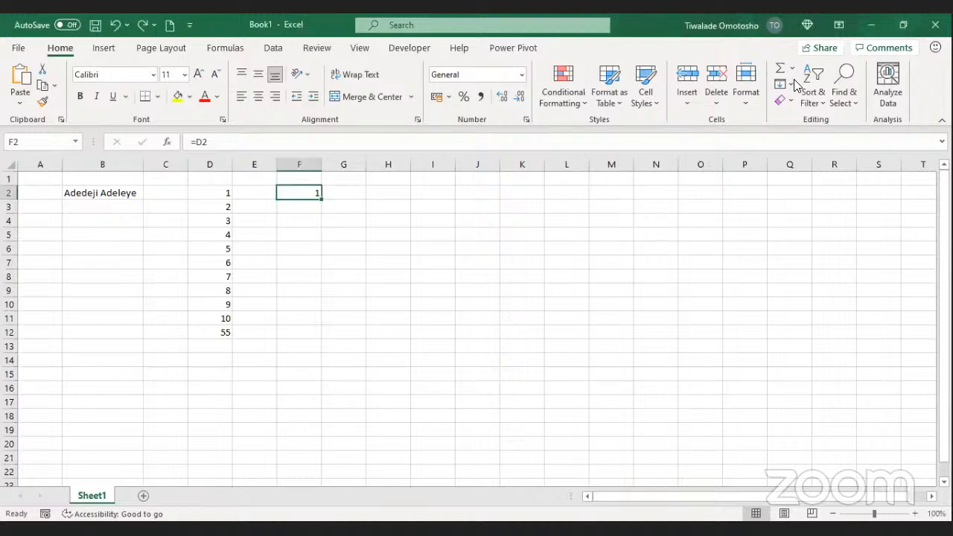
{"action": "left_click_drag", "start_coordinate": [322, 198], "coordinate": [313, 320]}
{"action": "left_click", "coordinate": [308, 213]}
{"action": "left_click", "coordinate": [308, 193]}
{"action": "left_click", "coordinate": [282, 235]}
Step: Select the filled results F2:F11, then columns D through H, to inspect them
{"action": "left_click_drag", "start_coordinate": [276, 196], "coordinate": [301, 318]}
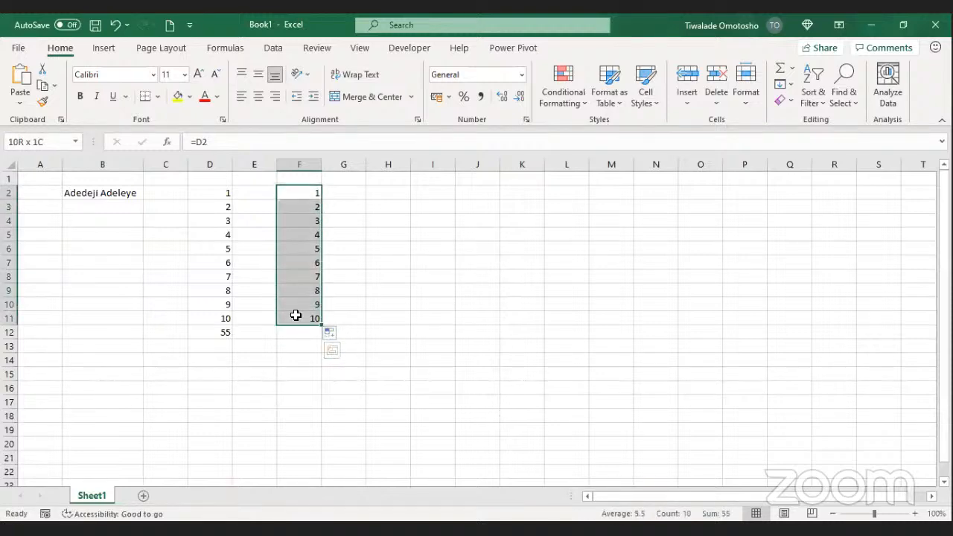
{"action": "left_click", "coordinate": [294, 219]}
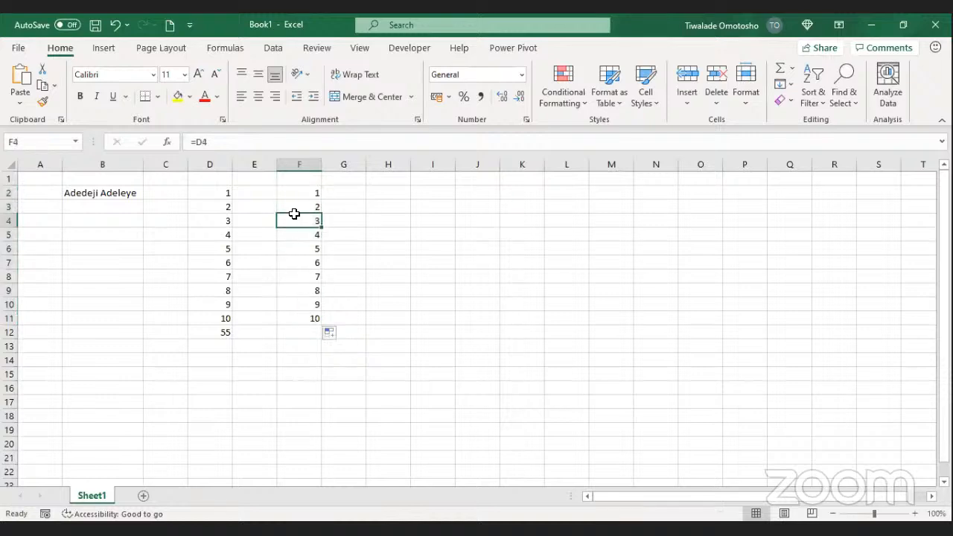
{"action": "left_click_drag", "start_coordinate": [315, 193], "coordinate": [312, 318]}
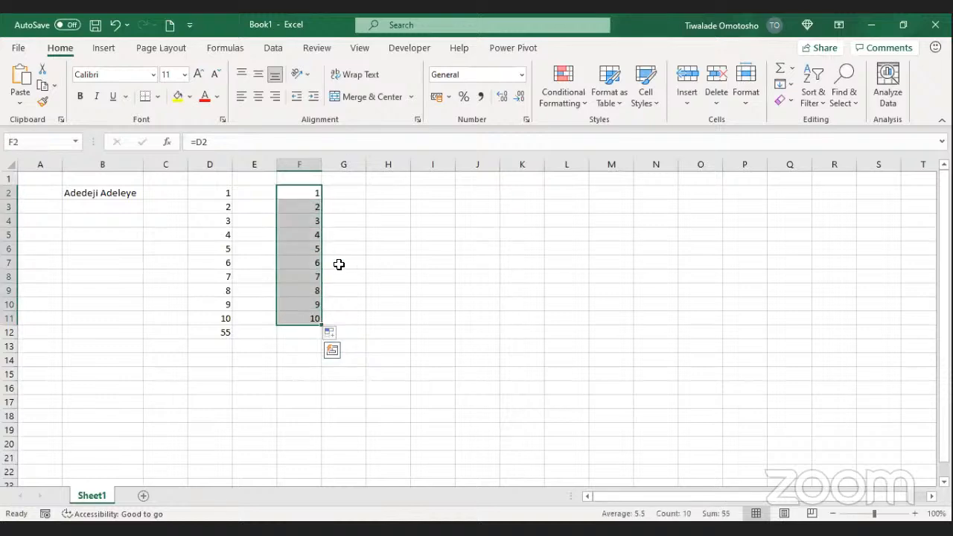
{"action": "left_click_drag", "start_coordinate": [289, 196], "coordinate": [304, 315]}
{"action": "left_click", "coordinate": [426, 209]}
{"action": "left_click_drag", "start_coordinate": [198, 164], "coordinate": [370, 187]}
{"action": "key", "text": "Page_Down"}
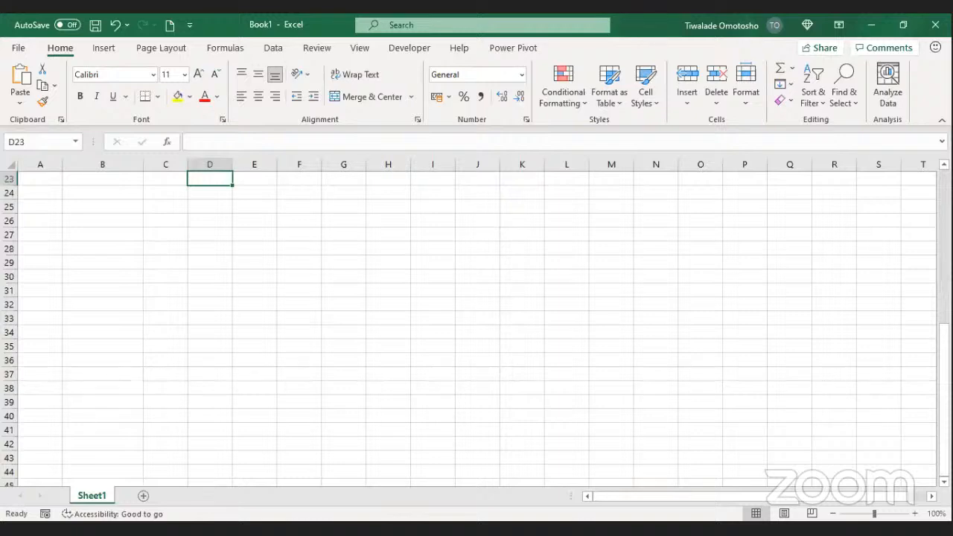
Step: Clear all the numbers from columns D through G
{"action": "scroll", "coordinate": [860, 236], "scroll_direction": "up", "scroll_amount": 8}
{"action": "left_click", "coordinate": [283, 252]}
{"action": "left_click", "coordinate": [223, 164]}
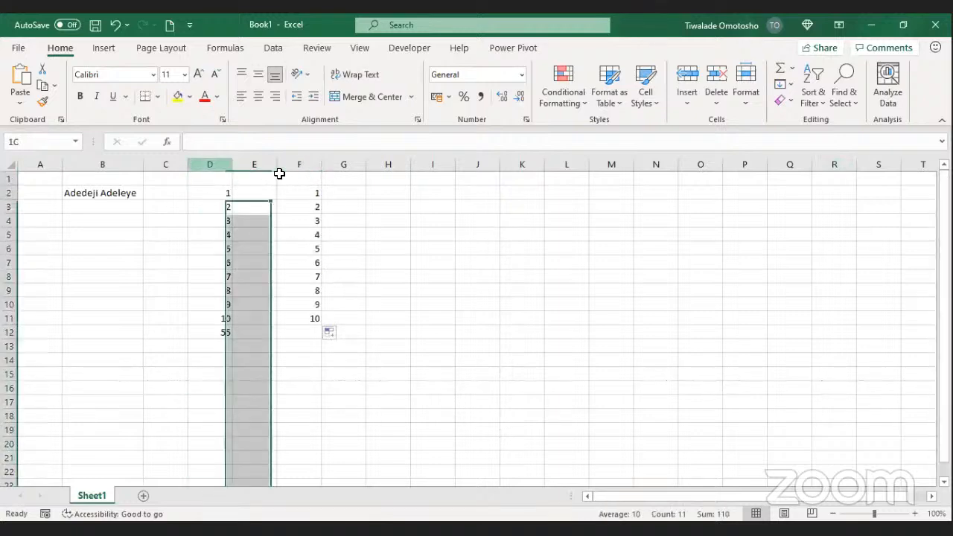
{"action": "left_click", "coordinate": [358, 179], "text": "shift"}
{"action": "key", "text": "Delete"}
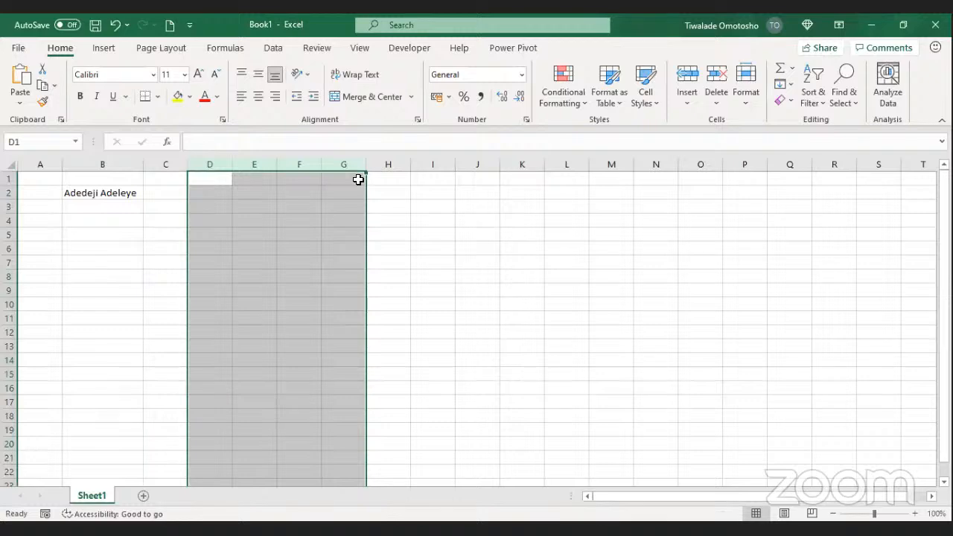
Step: Enter the headings Food, Unit Price and Total Price in D2:F2
{"action": "left_click", "coordinate": [229, 198]}
{"action": "left_click", "coordinate": [225, 213]}
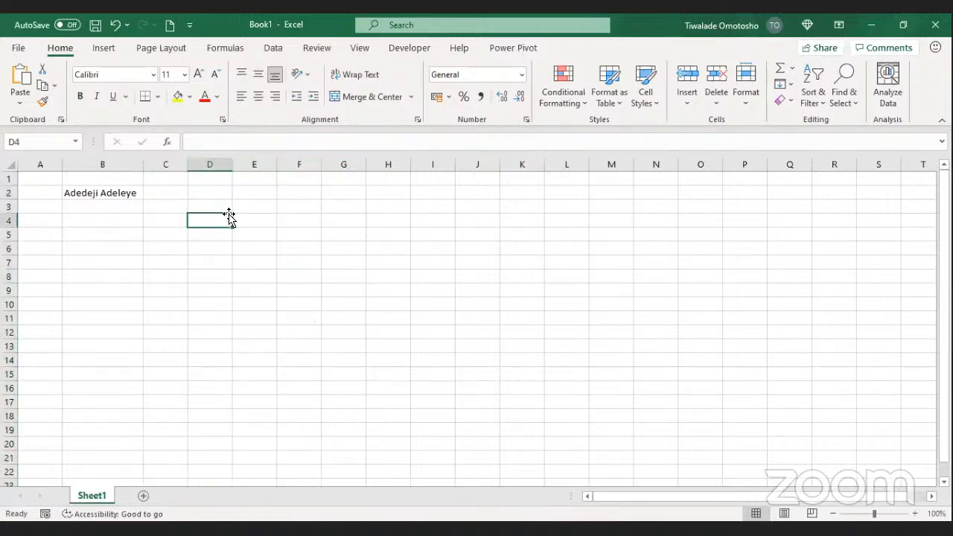
{"action": "left_click", "coordinate": [228, 198]}
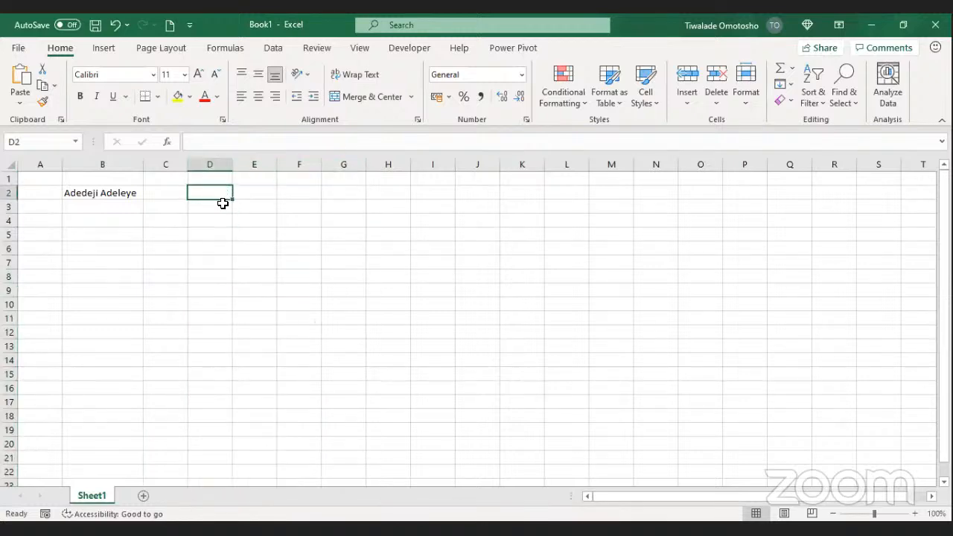
{"action": "type", "text": "F"}
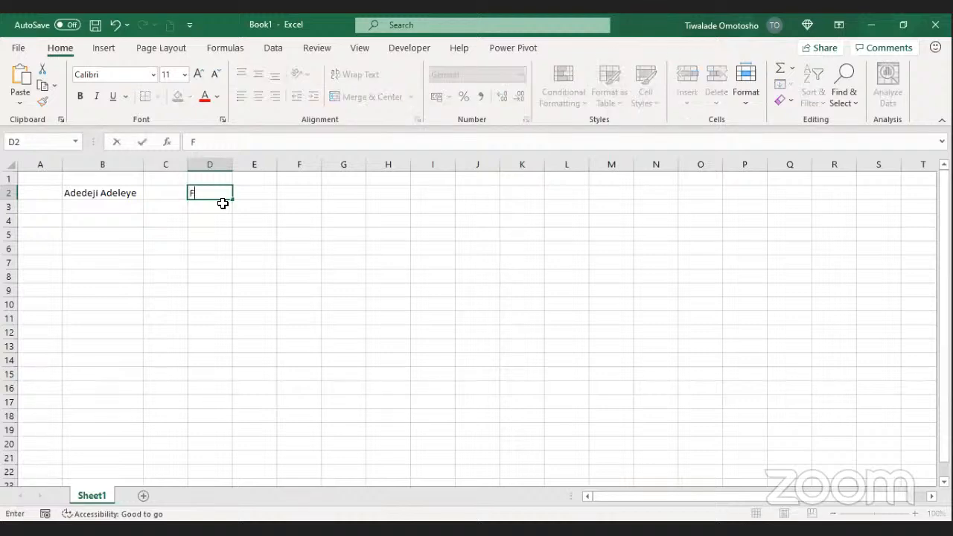
{"action": "type", "text": "ood"}
{"action": "key", "text": "Tab"}
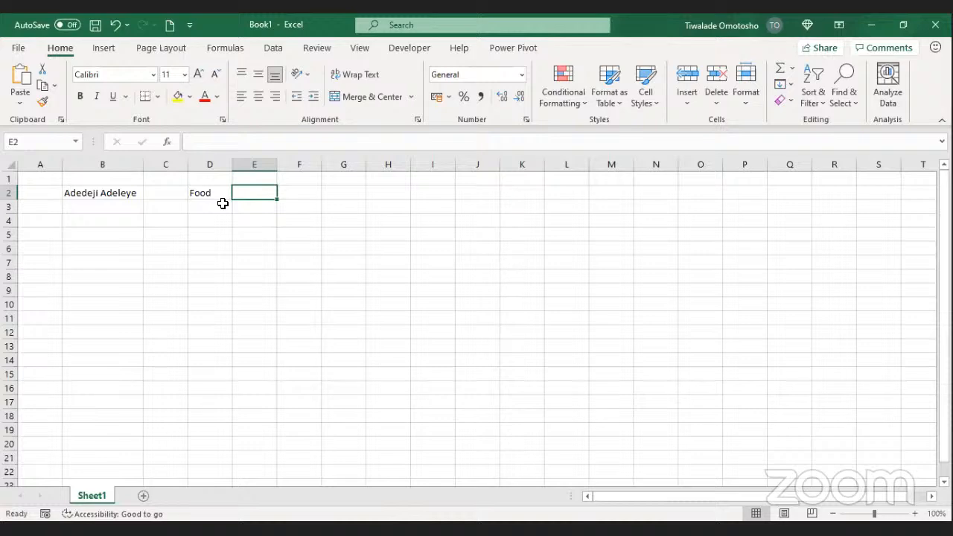
{"action": "type", "text": "Unit Price"}
{"action": "key", "text": "Tab"}
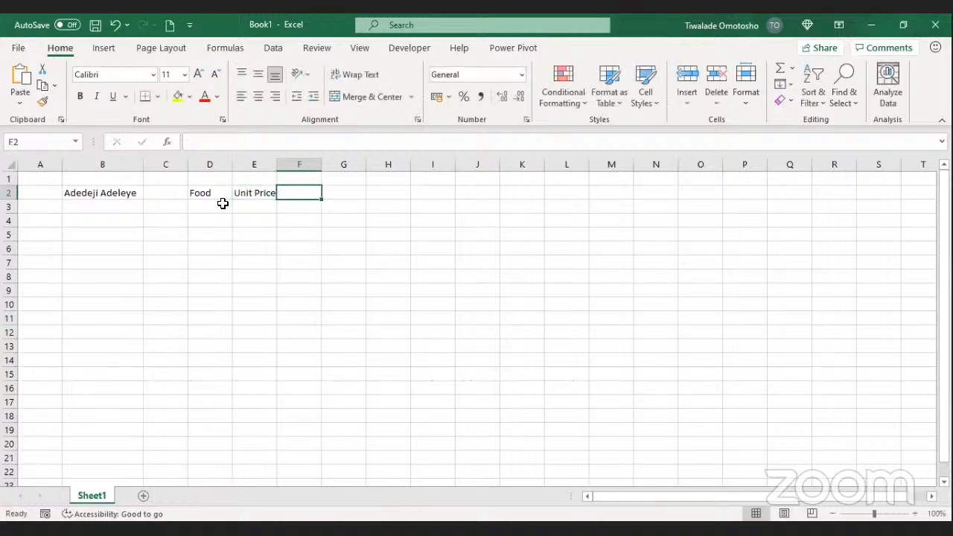
{"action": "type", "text": "Tota"}
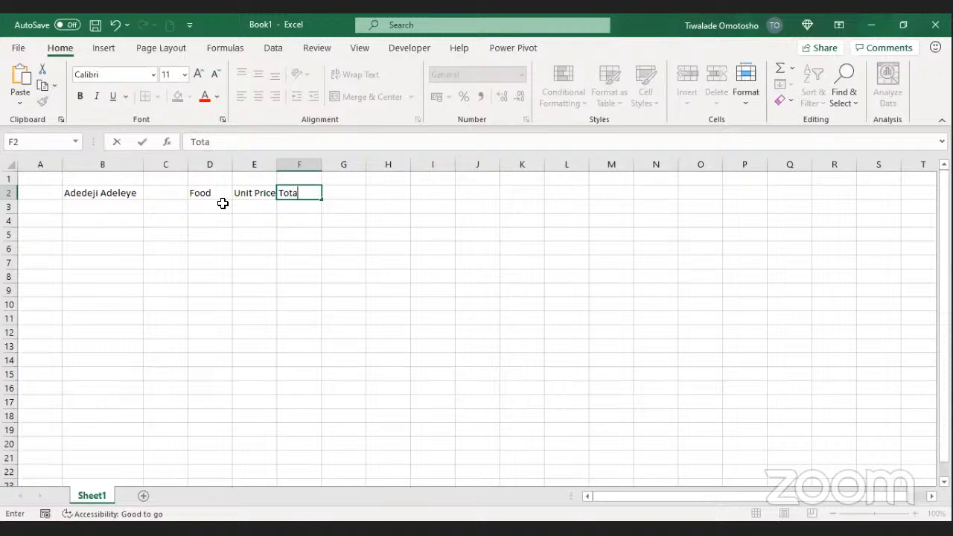
{"action": "type", "text": "l Price"}
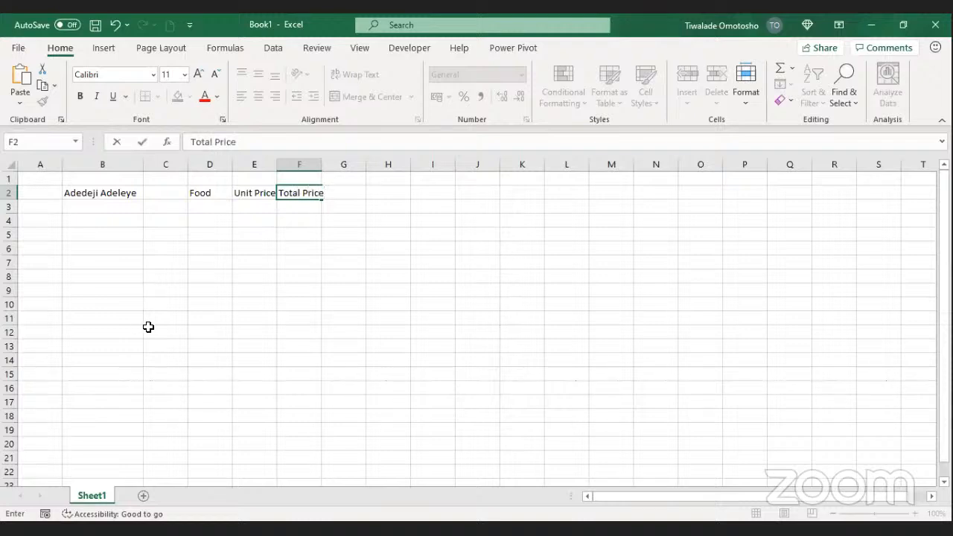
{"action": "left_click", "coordinate": [222, 208]}
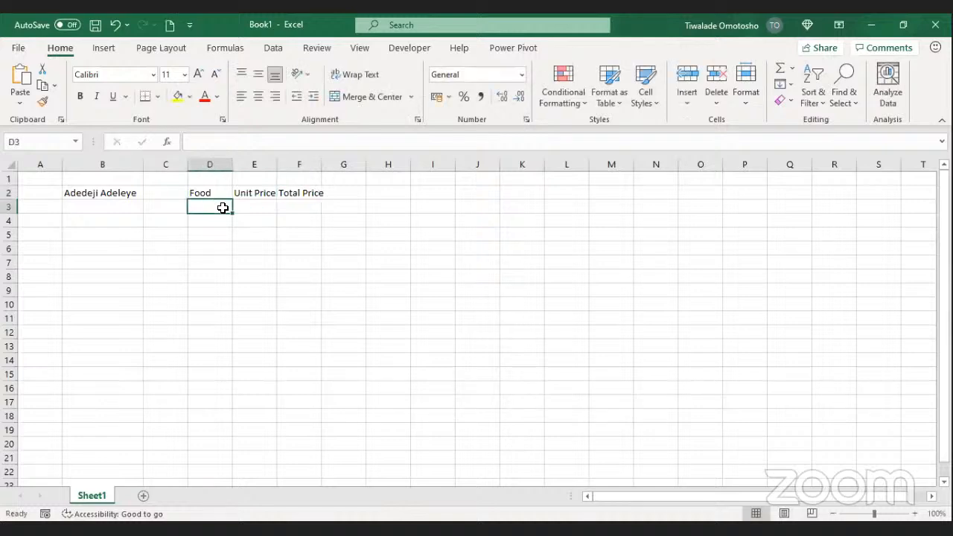
Step: List Beans, Rice and Garri in D3:D5 under Food
{"action": "type", "text": "\\"}
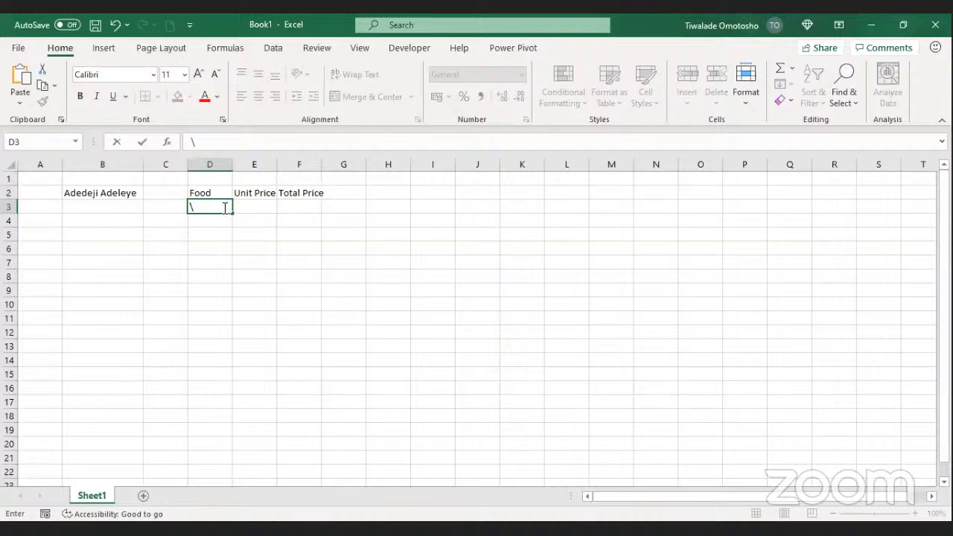
{"action": "key", "text": "Escape"}
{"action": "type", "text": "Beans"}
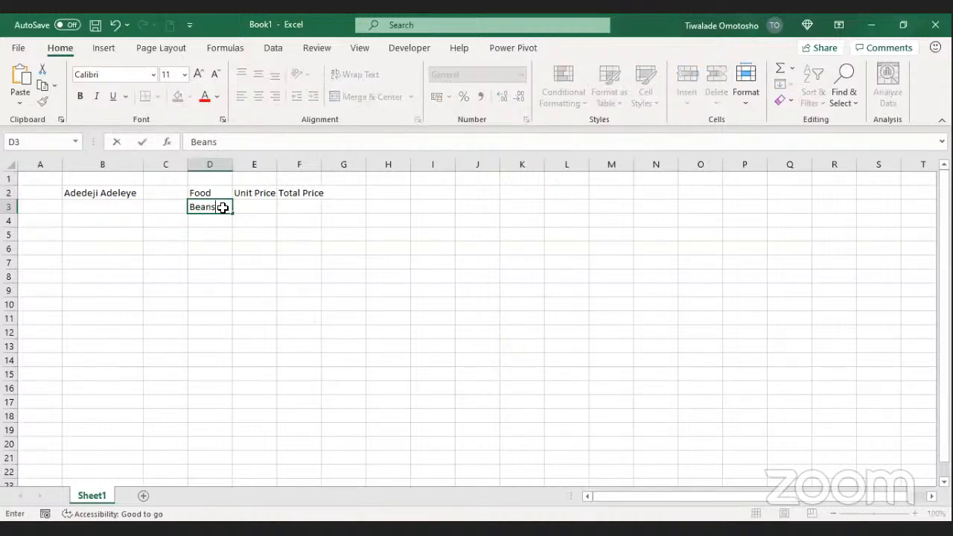
{"action": "key", "text": "Return"}
{"action": "type", "text": "Rice"}
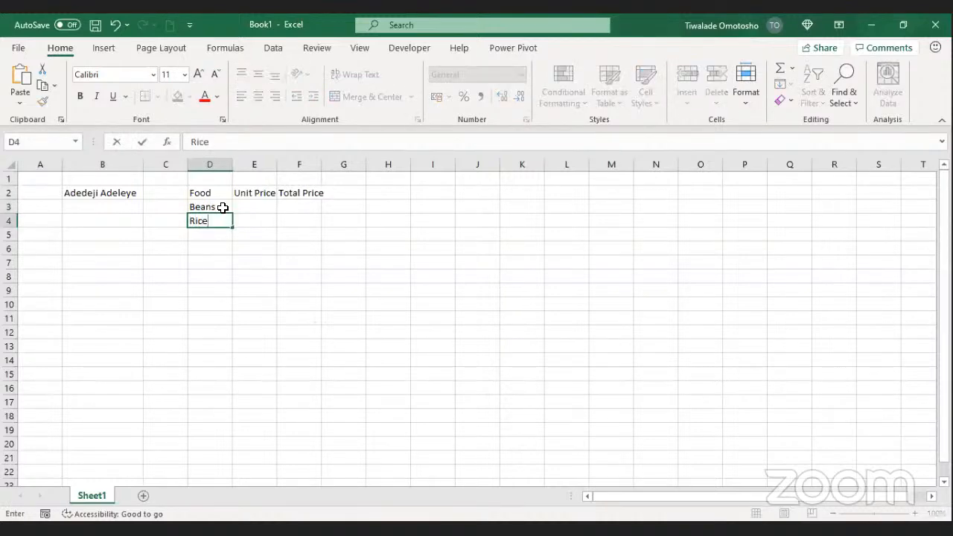
{"action": "key", "text": "Return"}
{"action": "type", "text": "Garro"}
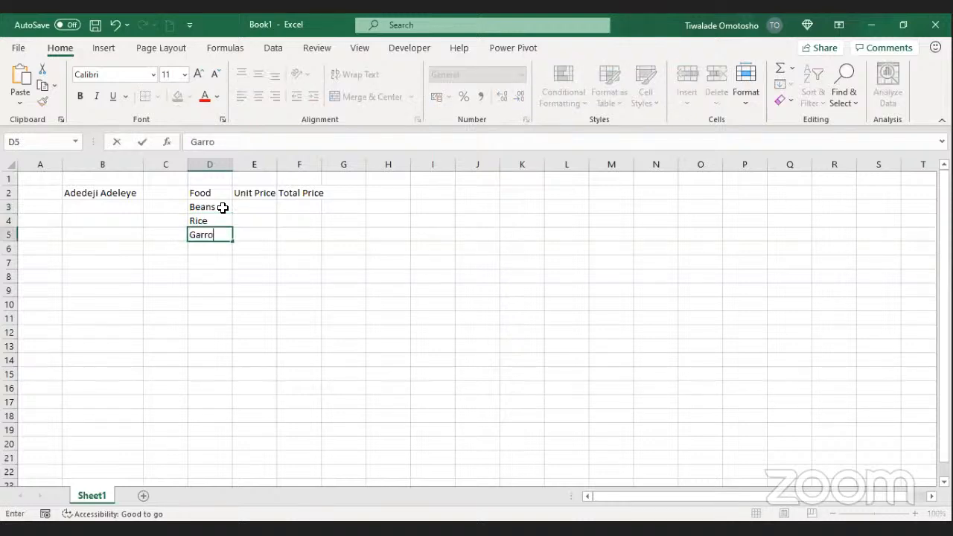
{"action": "key", "text": "BackSpace"}
{"action": "type", "text": "i"}
{"action": "key", "text": "Tab"}
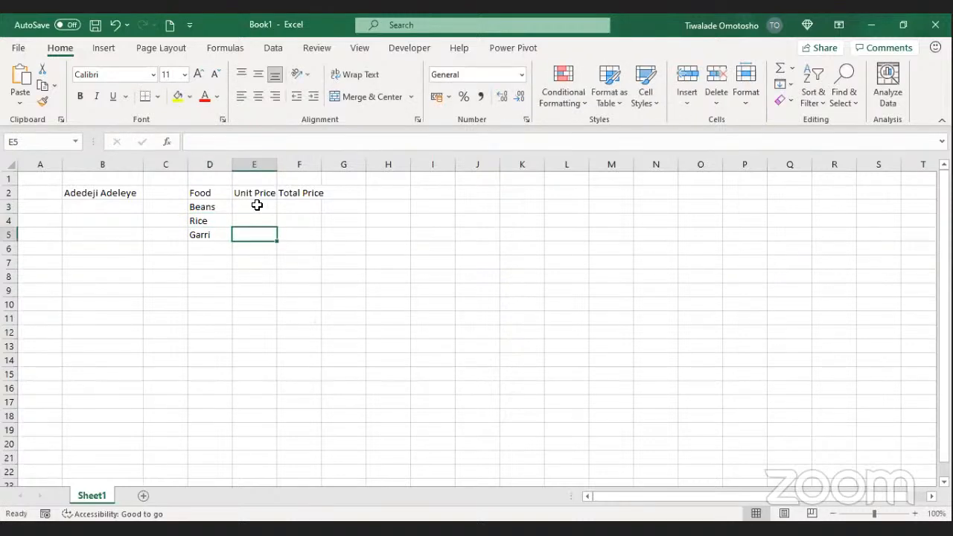
Step: Start a =RANDBETWEEN( formula in E3, the Beans unit price cell, via autocomplete
{"action": "left_click", "coordinate": [270, 205]}
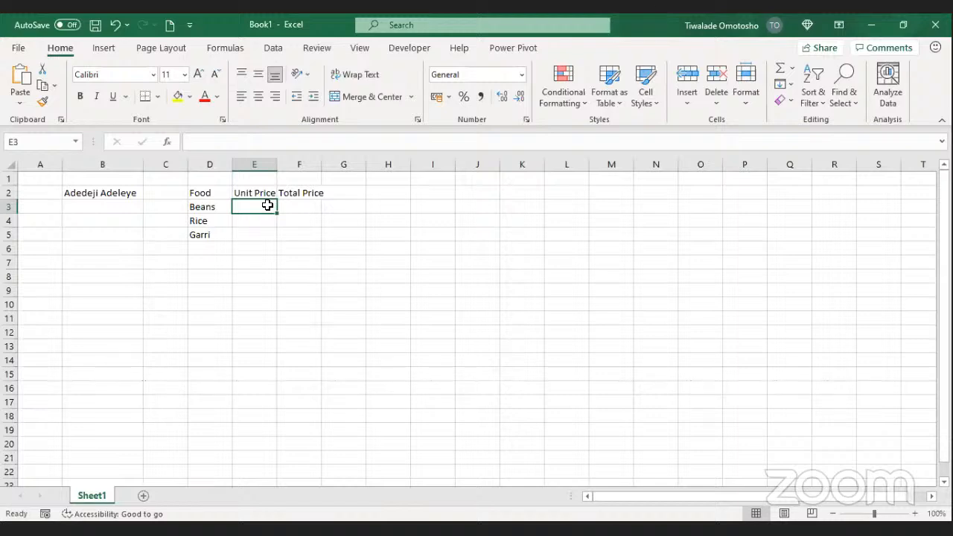
{"action": "left_click", "coordinate": [255, 220]}
{"action": "left_click", "coordinate": [255, 209]}
{"action": "type", "text": "="}
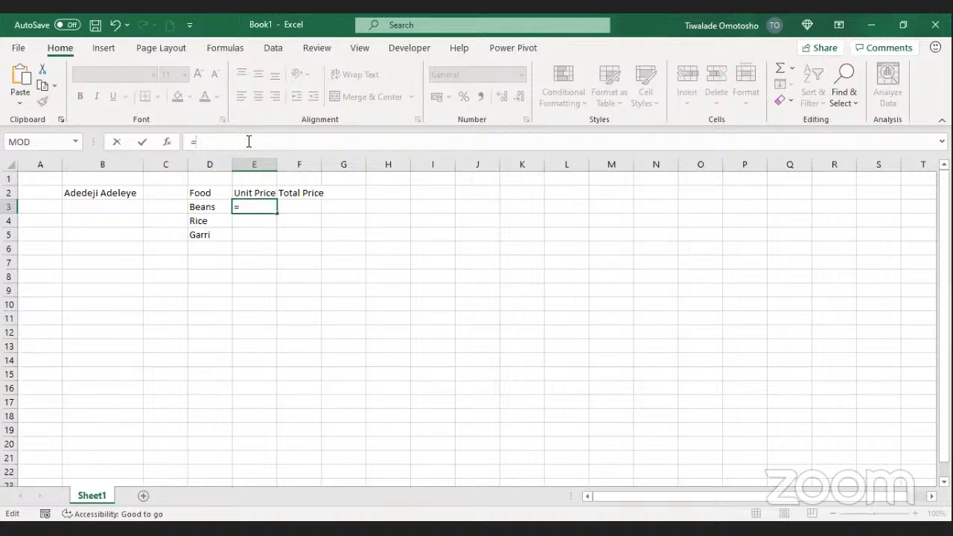
{"action": "type", "text": "R"}
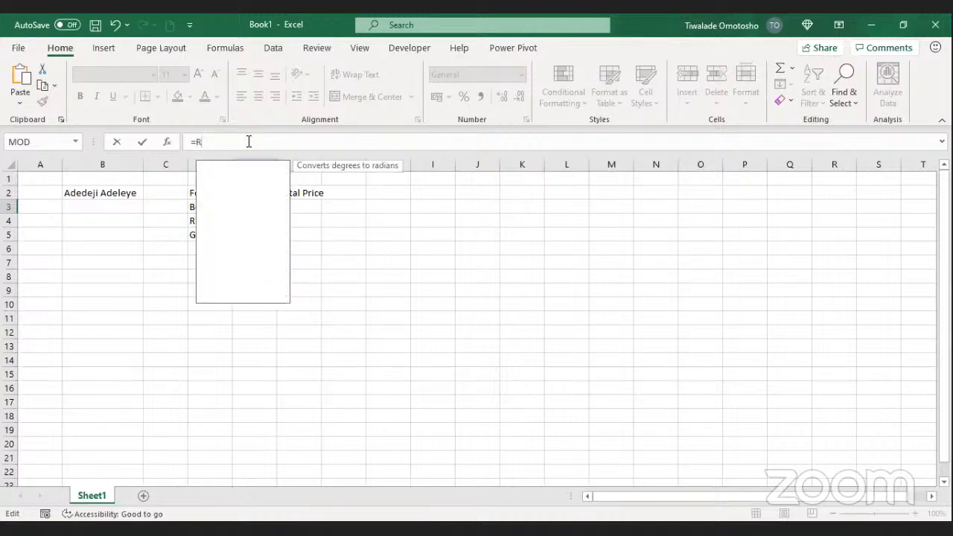
{"action": "type", "text": "A"}
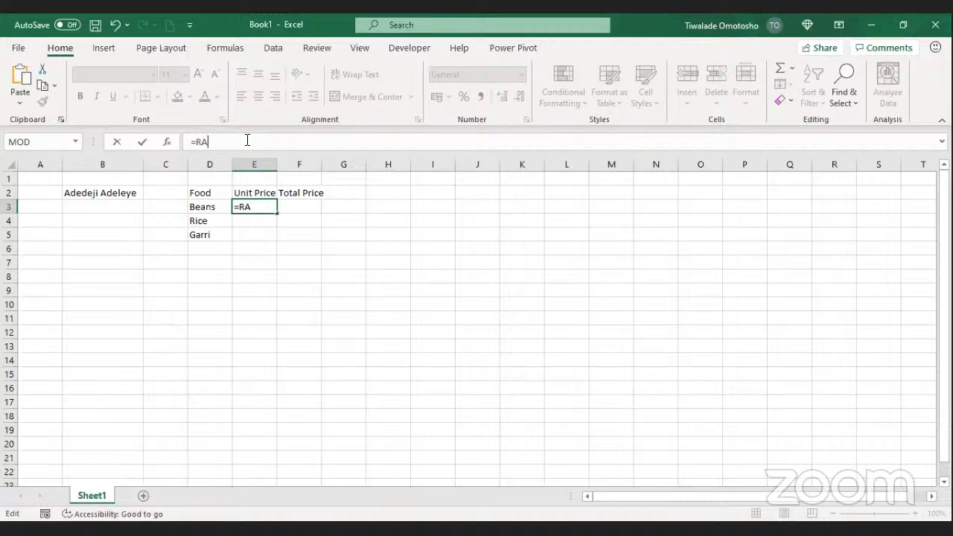
{"action": "type", "text": "N"}
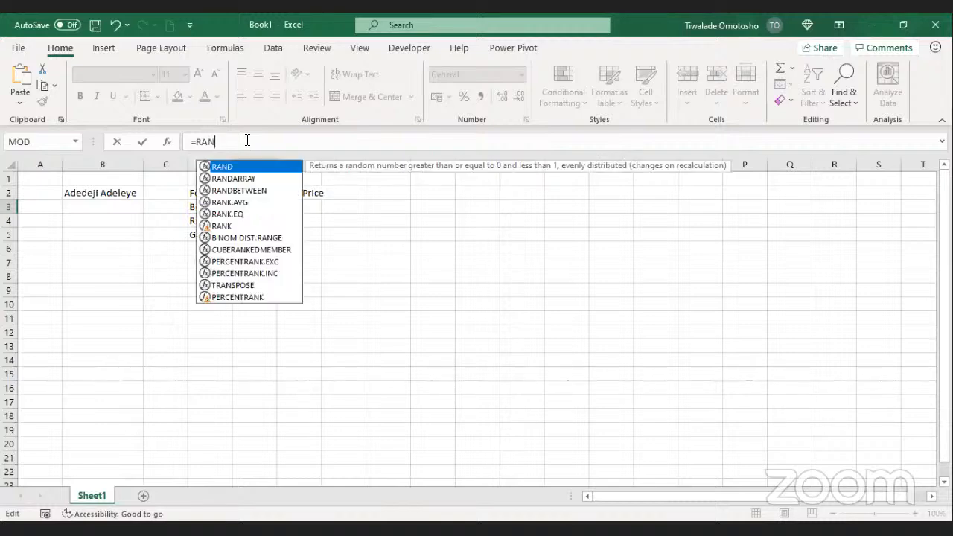
{"action": "left_click", "coordinate": [240, 191]}
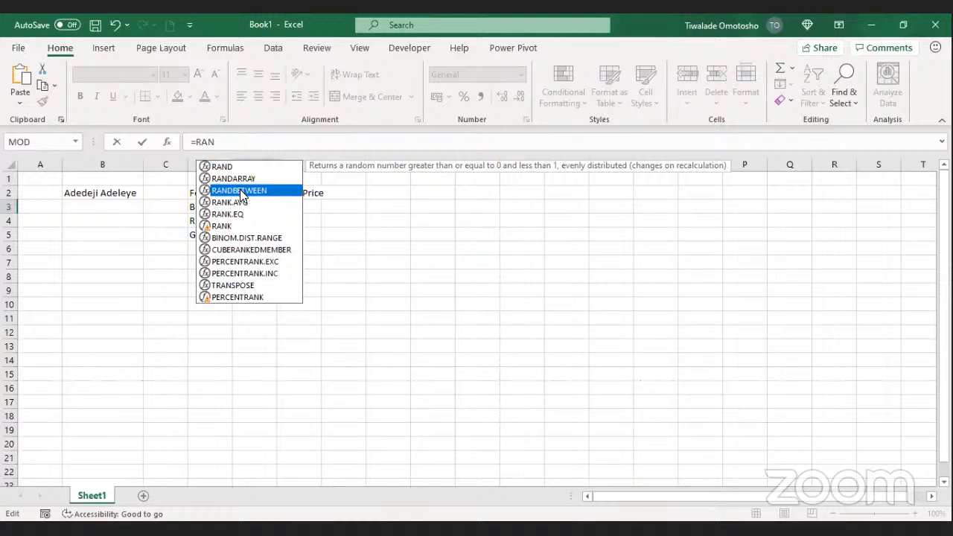
{"action": "key", "text": "Escape"}
{"action": "key", "text": "BackSpace"}
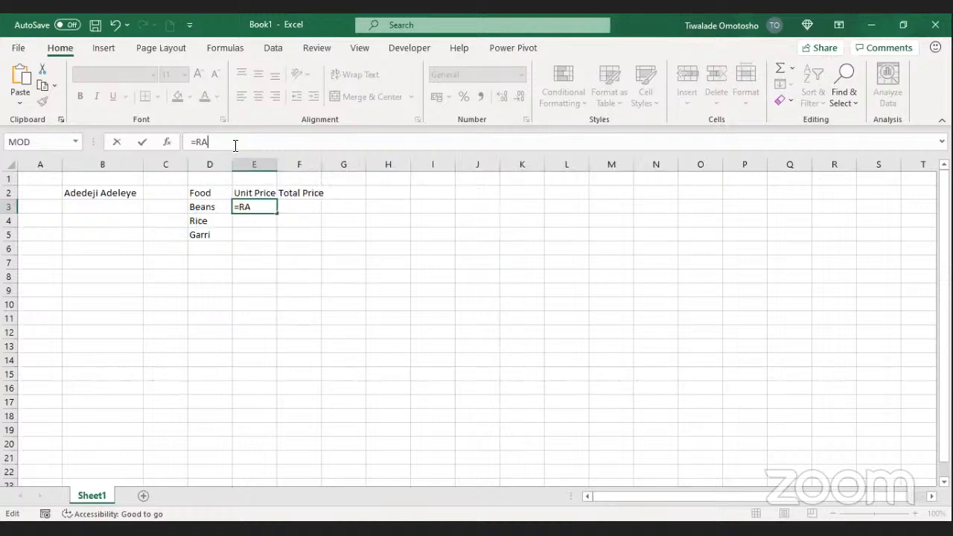
{"action": "key", "text": "BackSpace"}
{"action": "key", "text": "BackSpace"}
{"action": "type", "text": "RA"}
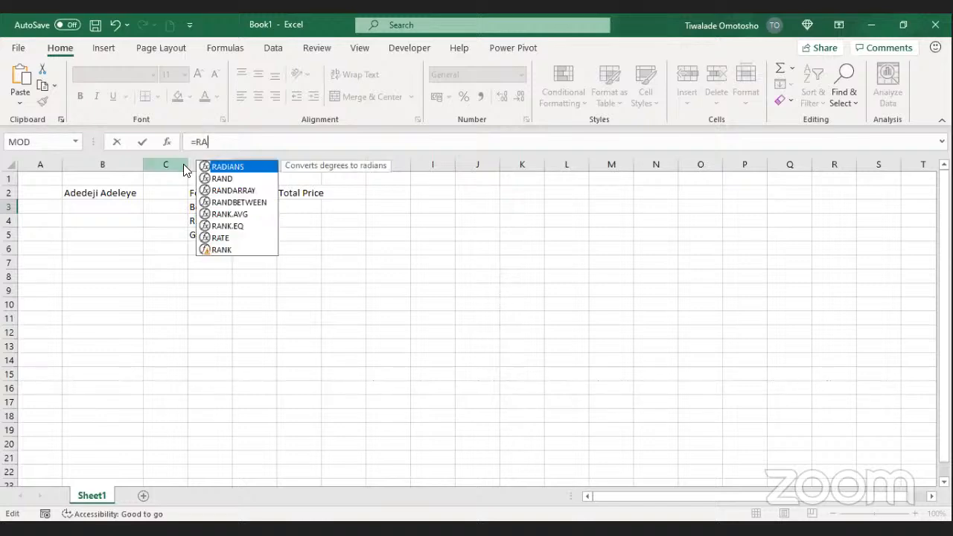
{"action": "left_click", "coordinate": [238, 203]}
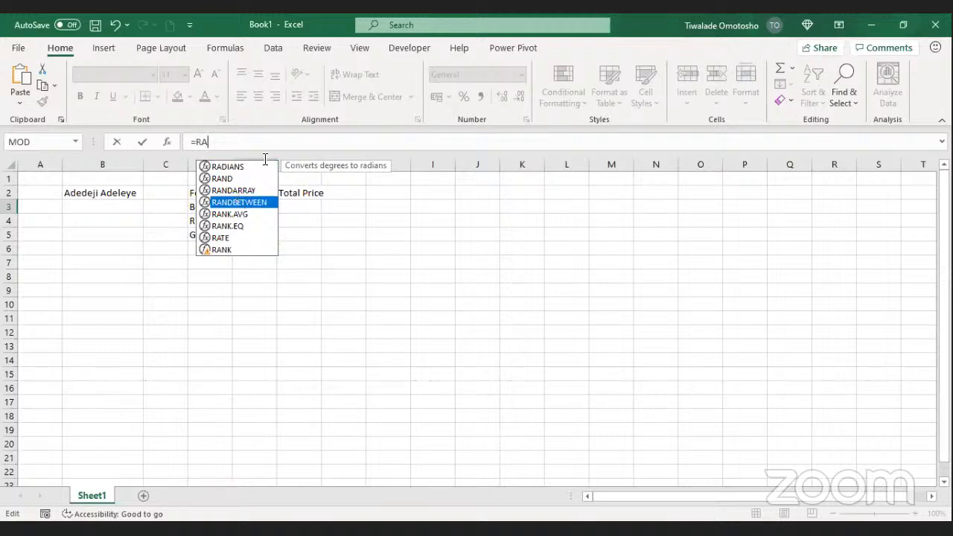
{"action": "key", "text": "Tab"}
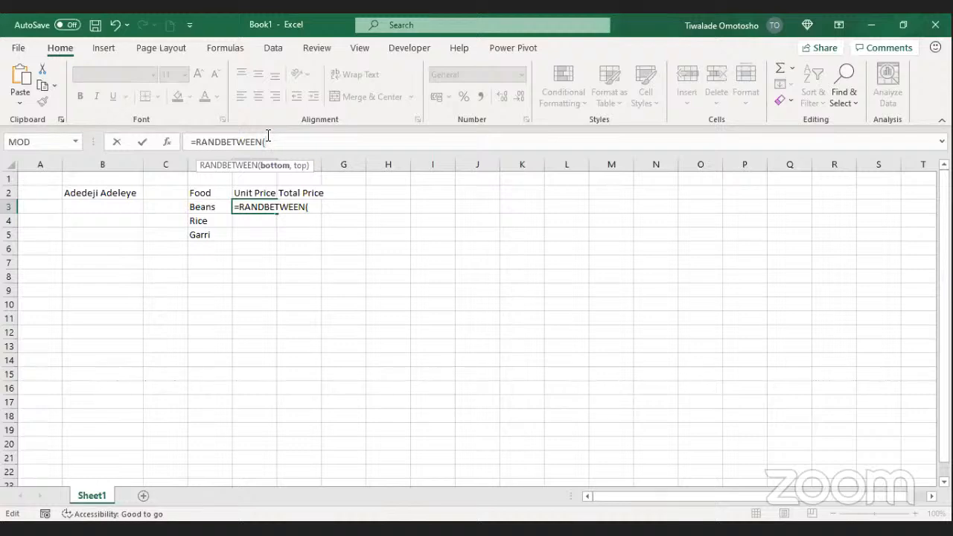
Step: Complete the E3 formula with arguments 50,60 so it reads =RANDBETWEEN(50,60)
{"action": "type", "text": "50"}
{"action": "key", "text": "BackSpace"}
{"action": "key", "text": "BackSpace"}
{"action": "key", "text": "alt+Tab"}
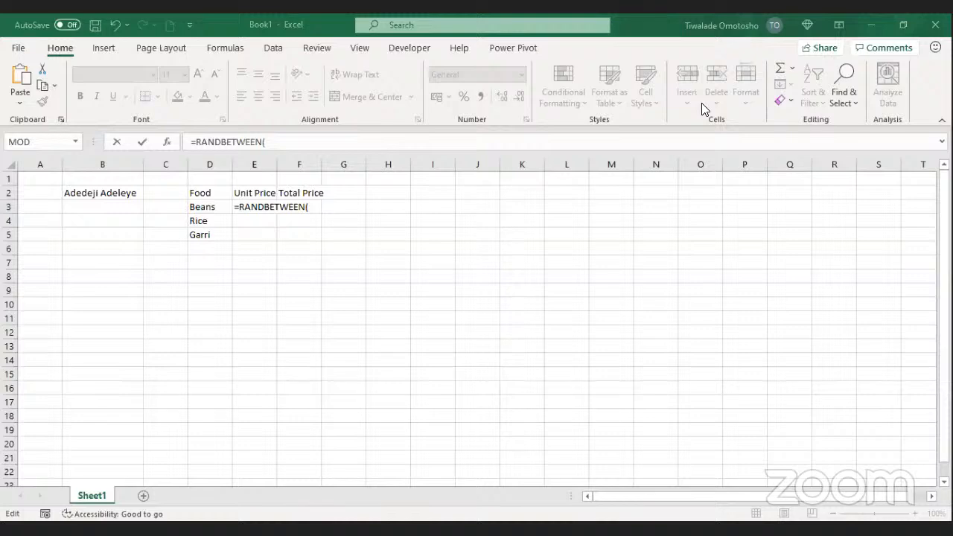
{"action": "left_click", "coordinate": [316, 208]}
{"action": "left_click", "coordinate": [302, 152]}
{"action": "left_click", "coordinate": [308, 210]}
{"action": "left_click", "coordinate": [313, 141]}
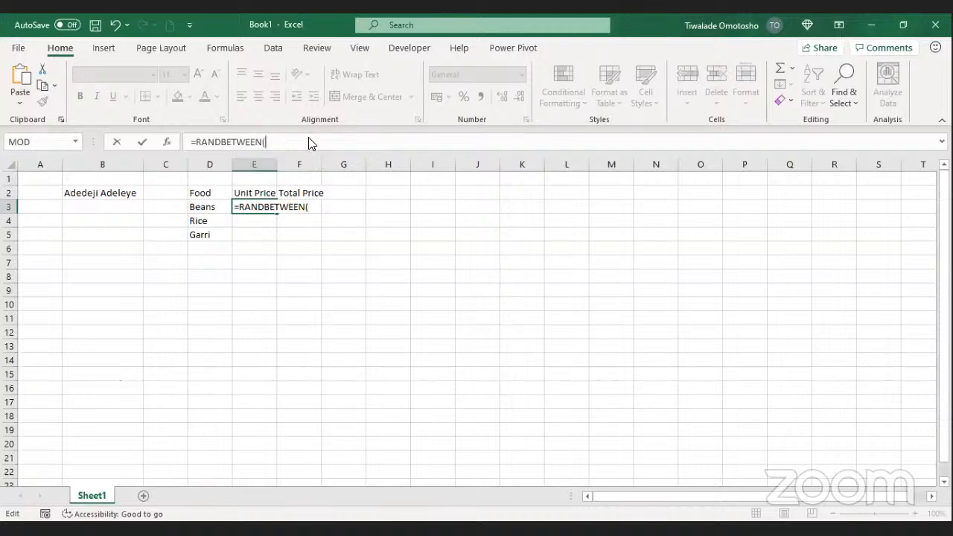
{"action": "left_click", "coordinate": [295, 207]}
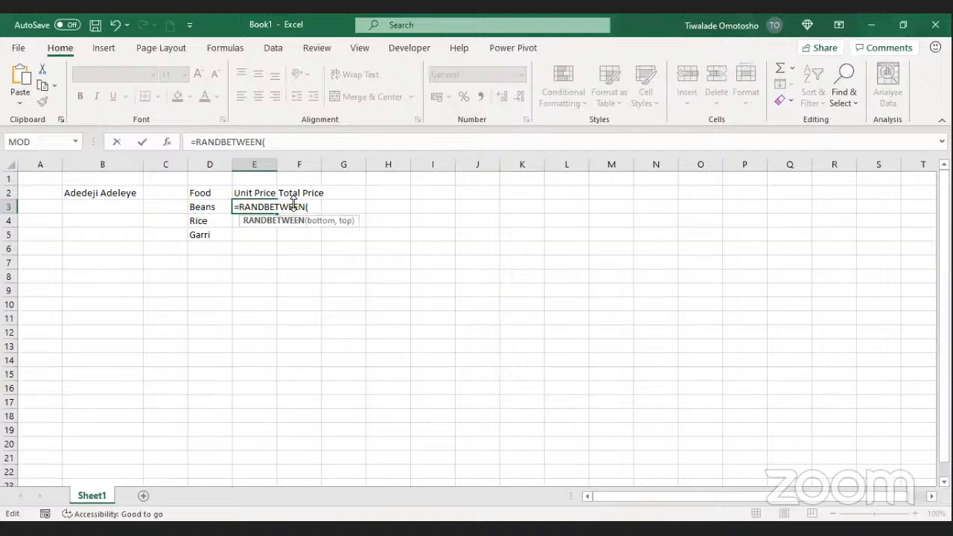
{"action": "left_click", "coordinate": [295, 141]}
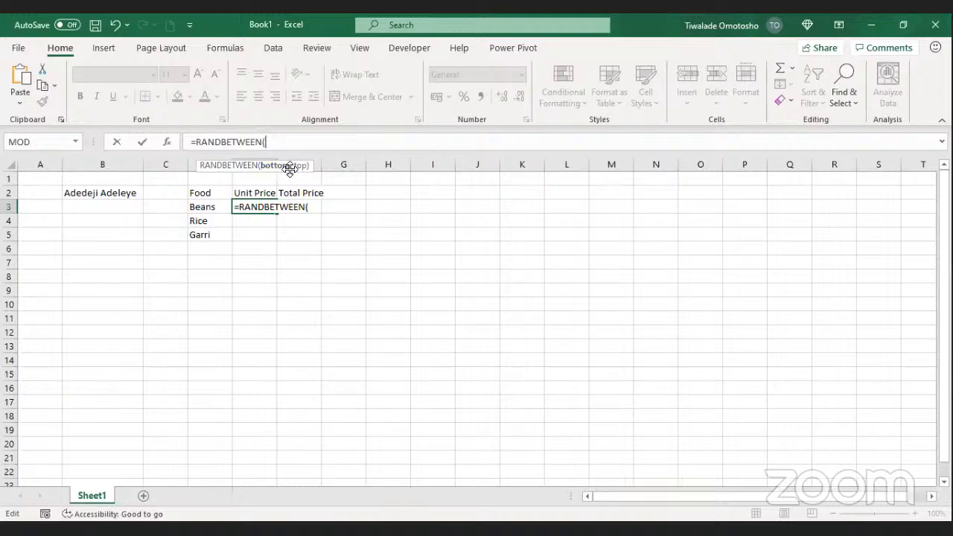
{"action": "type", "text": "50"}
{"action": "type", "text": ",60)"}
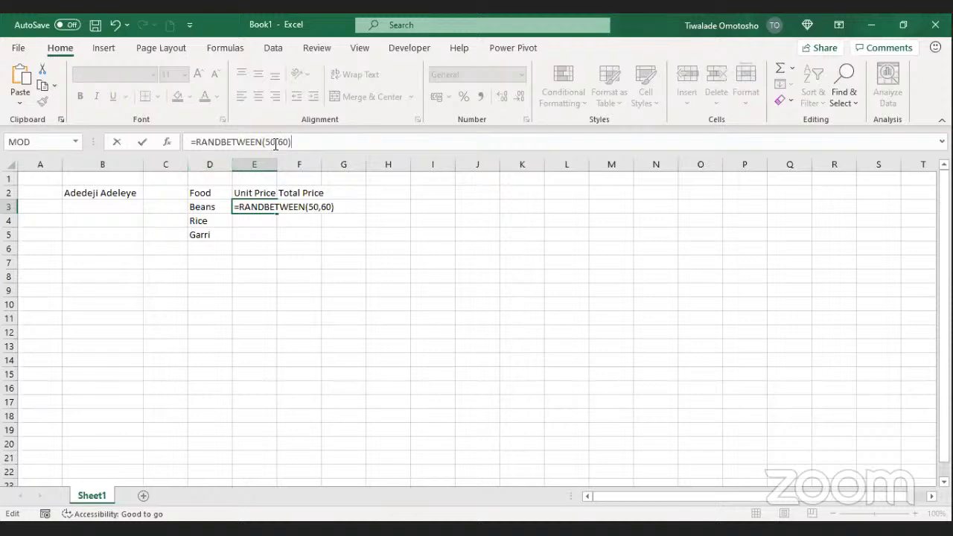
Step: Commit =RANDBETWEEN(50,60) in E3 and drag-fill it down to E5
{"action": "left_click", "coordinate": [145, 140]}
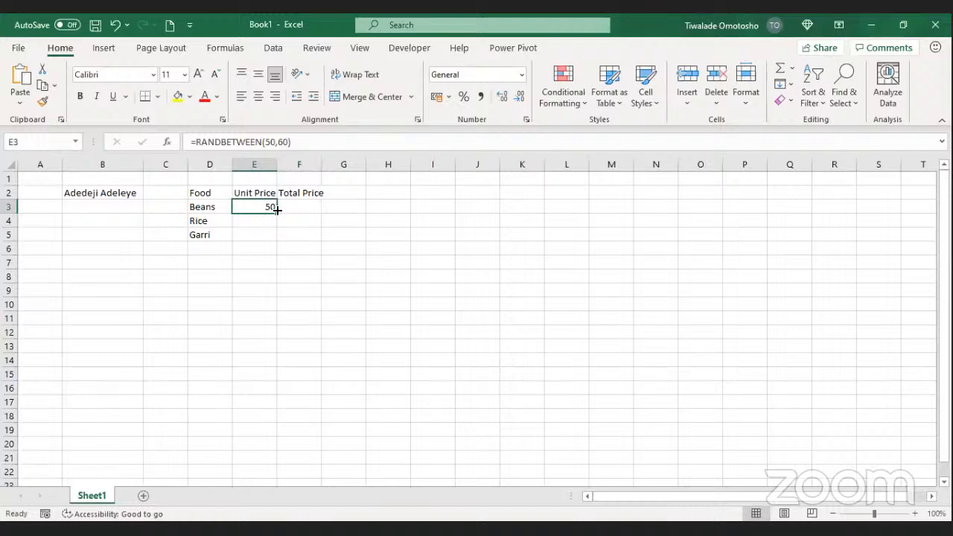
{"action": "left_click_drag", "start_coordinate": [277, 213], "coordinate": [276, 237]}
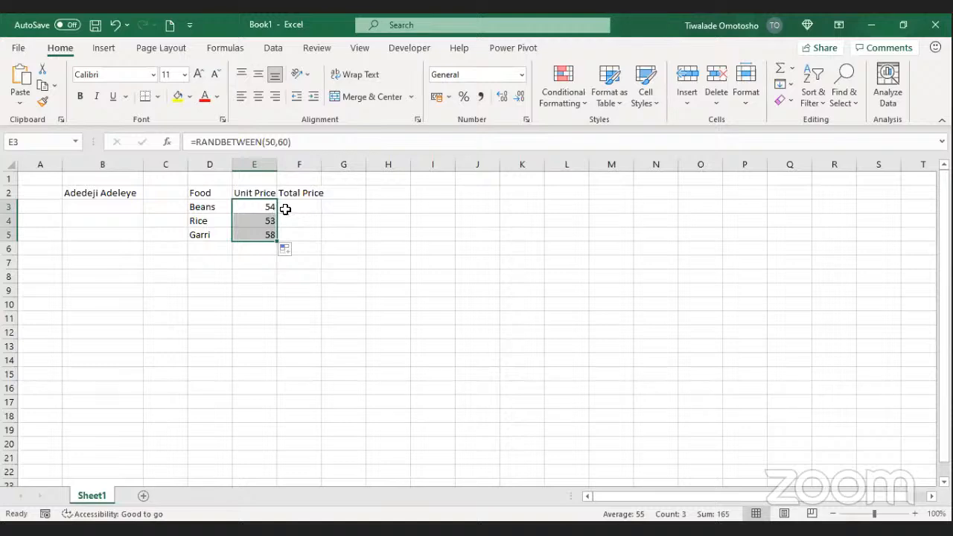
{"action": "key", "text": "ctrl+z"}
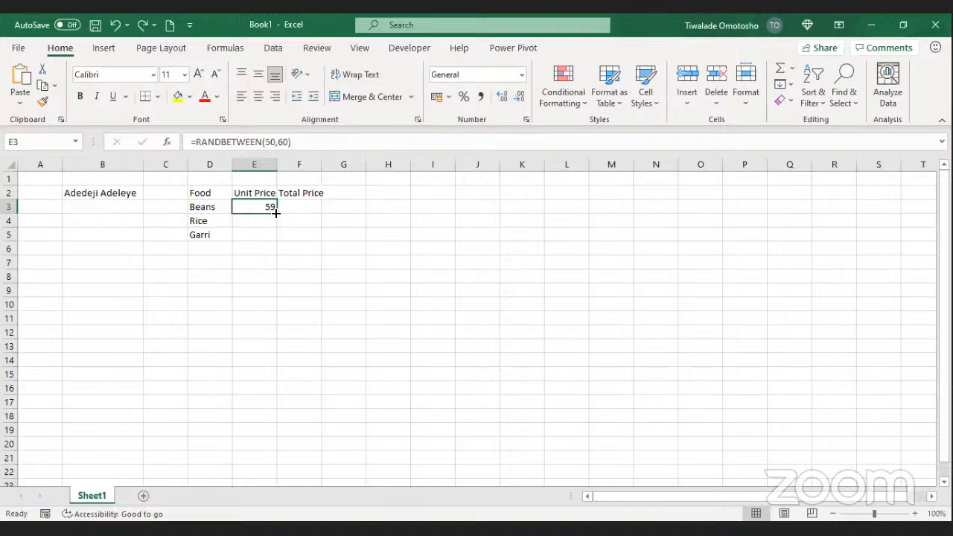
{"action": "left_click_drag", "start_coordinate": [276, 213], "coordinate": [276, 237]}
{"action": "left_click", "coordinate": [289, 213]}
{"action": "left_click", "coordinate": [273, 206]}
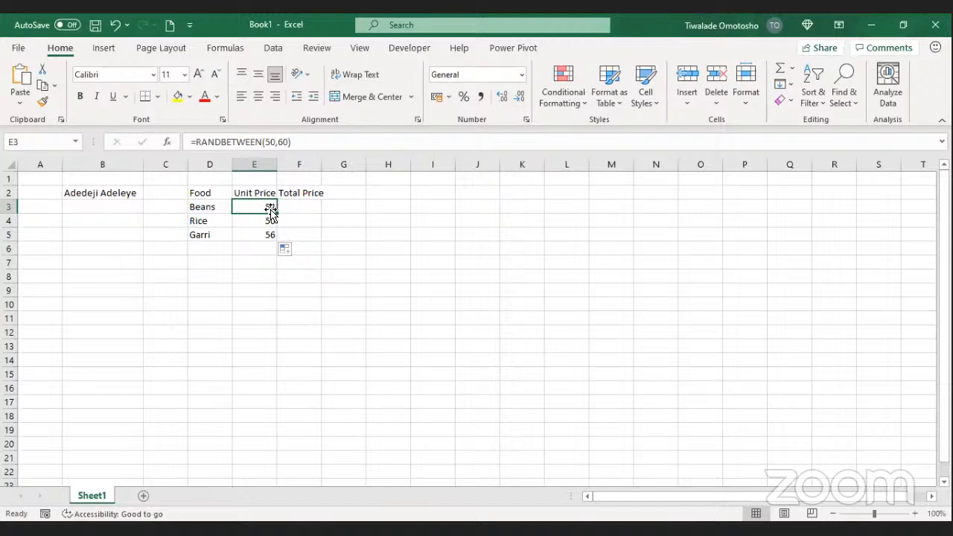
Step: Auto-fill the E3 formula down the table, ending with prices 55, 59 and 54
{"action": "double_click", "coordinate": [275, 213]}
{"action": "left_click", "coordinate": [295, 217]}
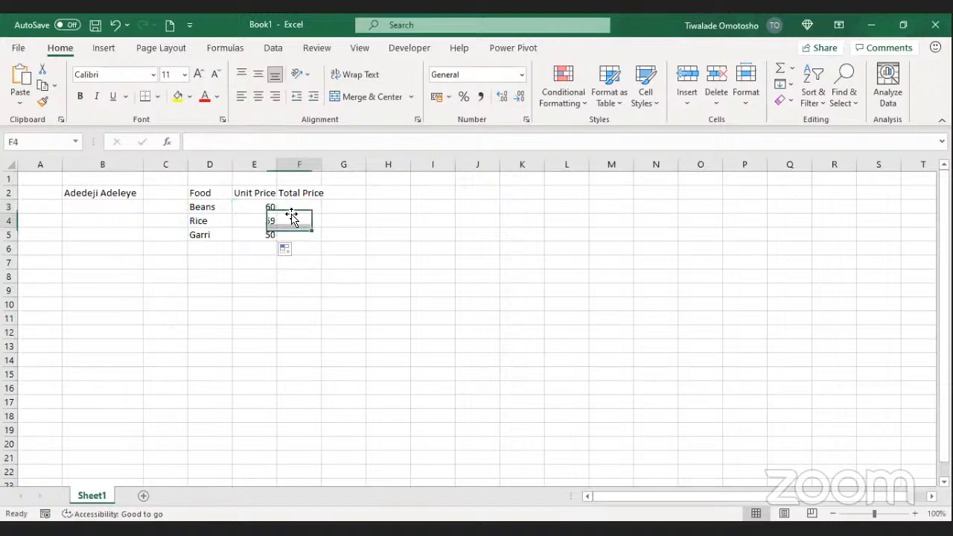
{"action": "left_click", "coordinate": [273, 208]}
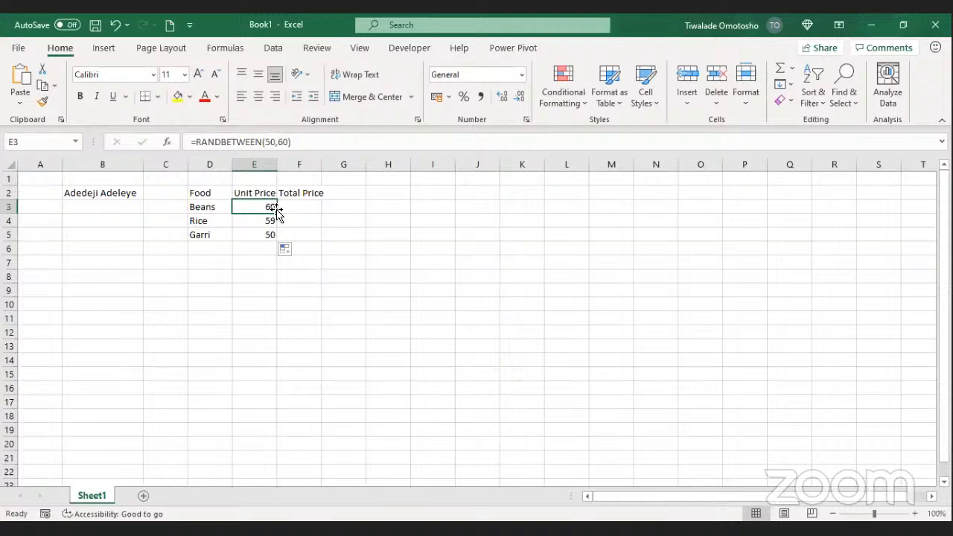
{"action": "double_click", "coordinate": [275, 213]}
{"action": "left_click", "coordinate": [272, 207]}
{"action": "double_click", "coordinate": [276, 214]}
{"action": "left_click", "coordinate": [270, 209]}
{"action": "double_click", "coordinate": [276, 213]}
{"action": "left_click", "coordinate": [266, 204]}
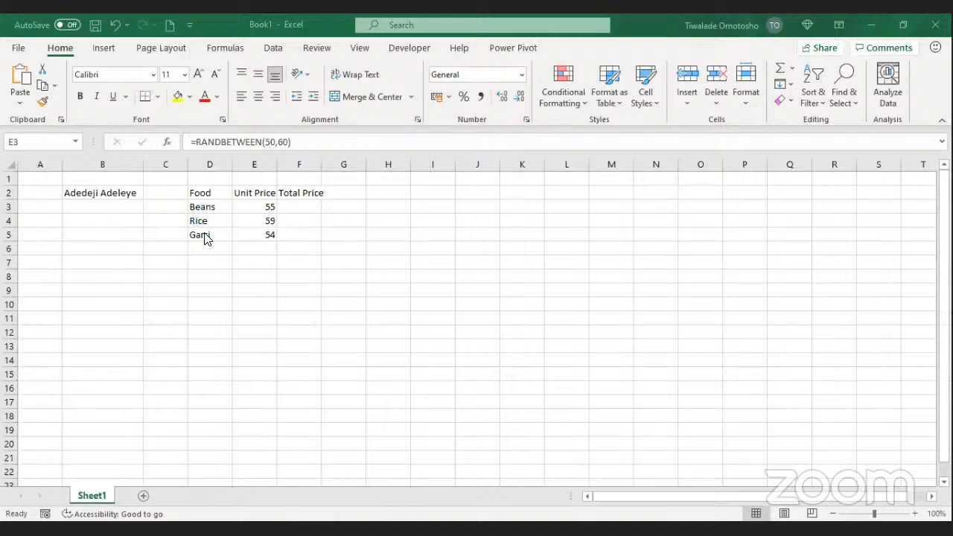
{"action": "left_click", "coordinate": [268, 207]}
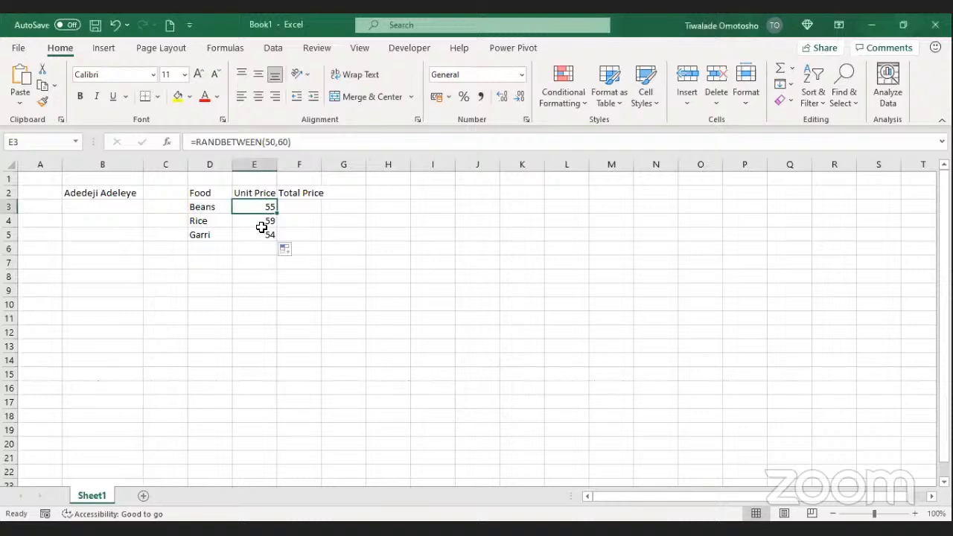
{"action": "left_click", "coordinate": [292, 214]}
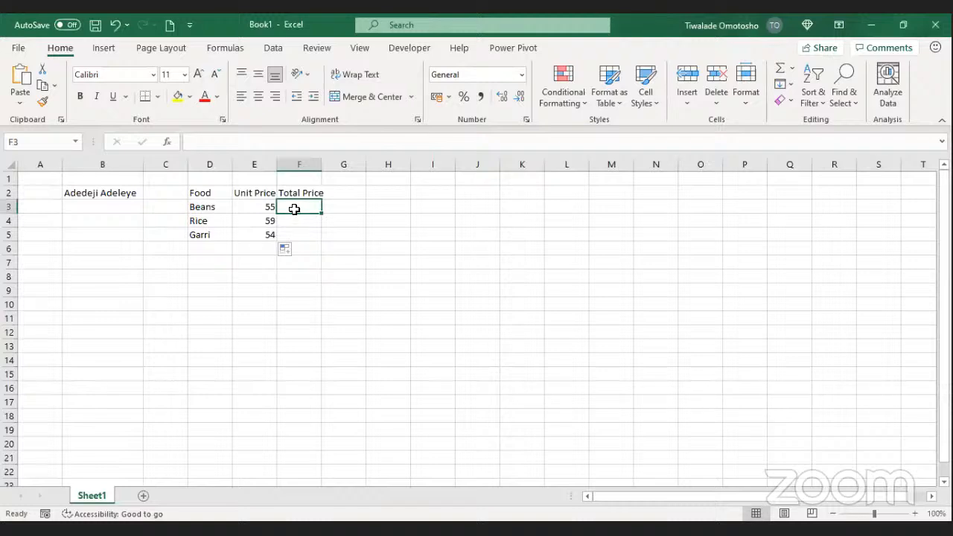
{"action": "left_click", "coordinate": [254, 206]}
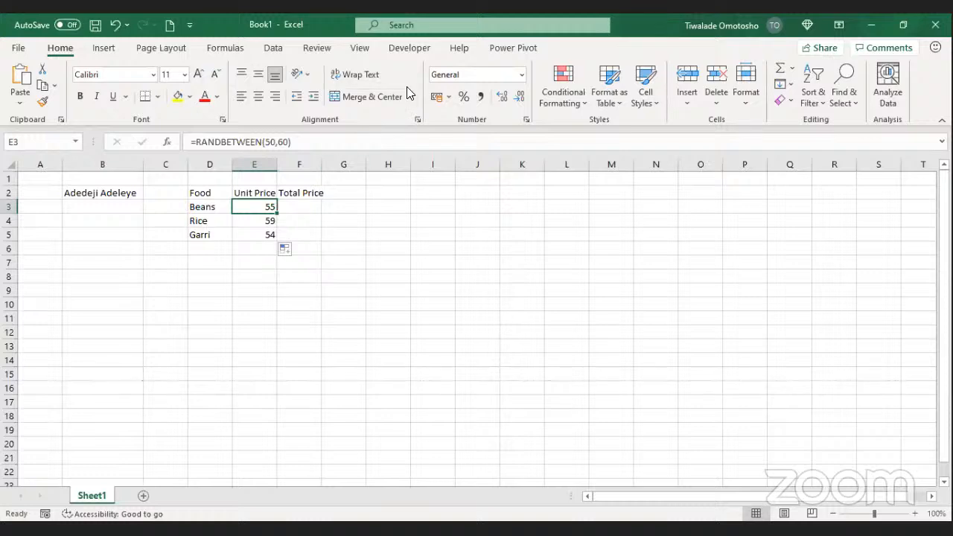
{"action": "left_click", "coordinate": [280, 319]}
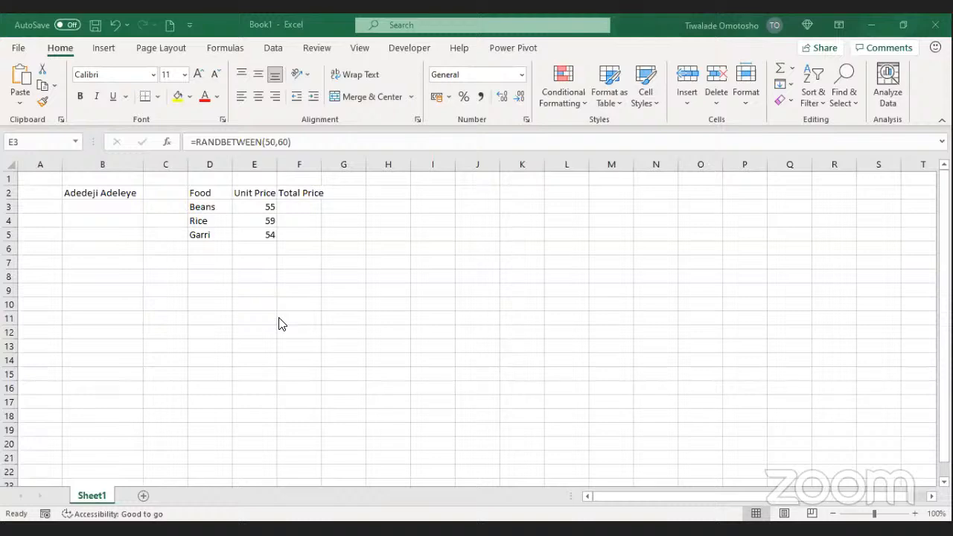
{"action": "left_click", "coordinate": [265, 207]}
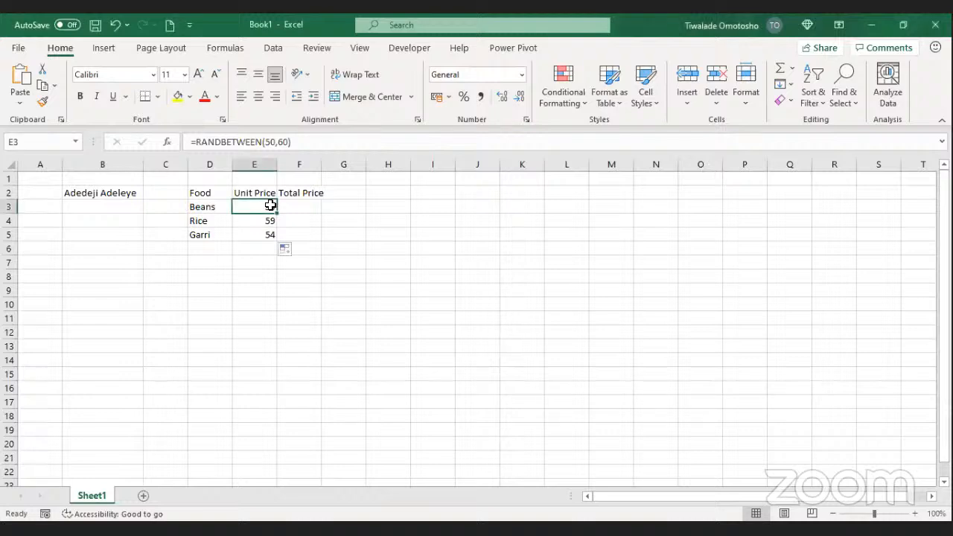
{"action": "mouse_move", "coordinate": [266, 206]}
{"action": "left_mouse_down"}
{"action": "mouse_move", "coordinate": [263, 231]}
{"action": "mouse_move", "coordinate": [262, 210]}
{"action": "left_mouse_up"}
Step: Copy the unit prices in E3:E5 and bring up the Paste options
{"action": "left_click_drag", "start_coordinate": [248, 208], "coordinate": [242, 236]}
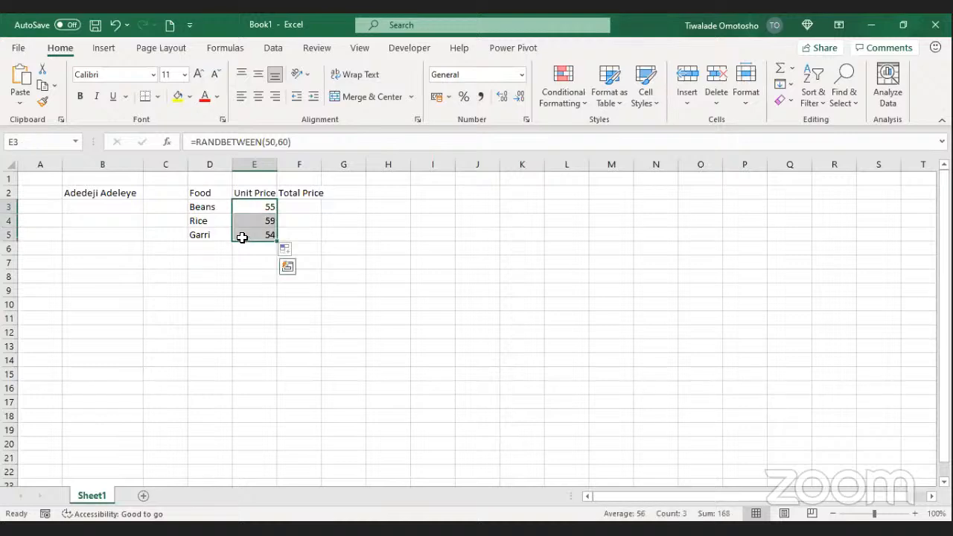
{"action": "key", "text": "ctrl+c"}
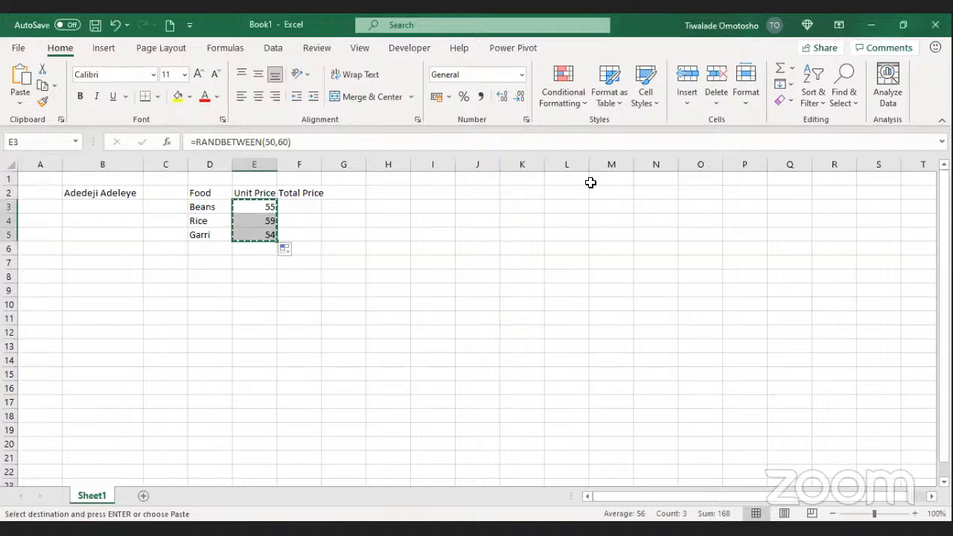
{"action": "key", "text": "alt+Tab"}
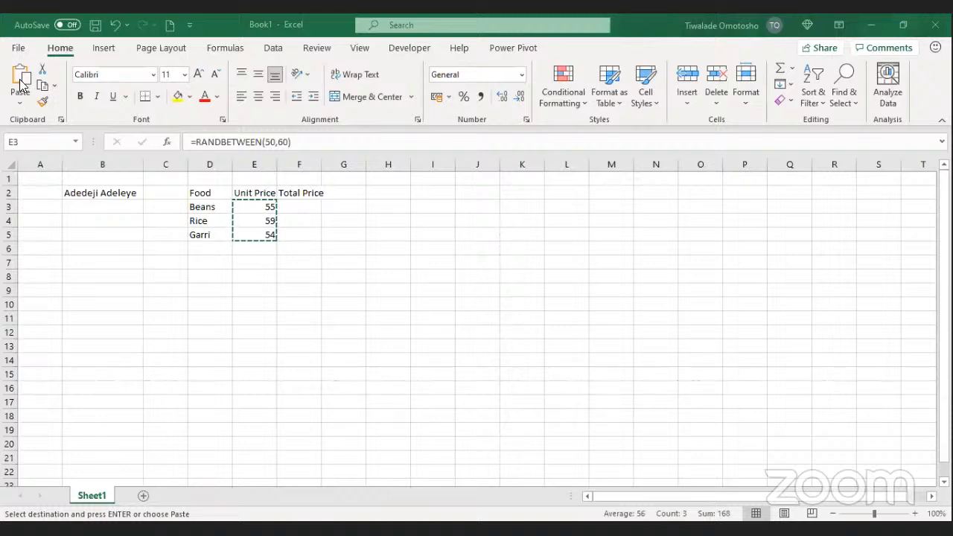
{"action": "left_click", "coordinate": [227, 31]}
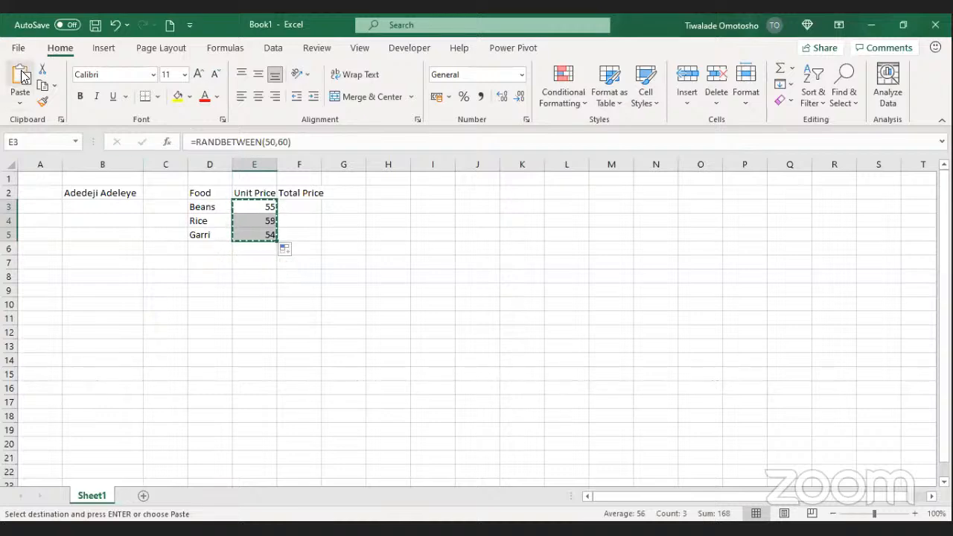
{"action": "left_click", "coordinate": [18, 109]}
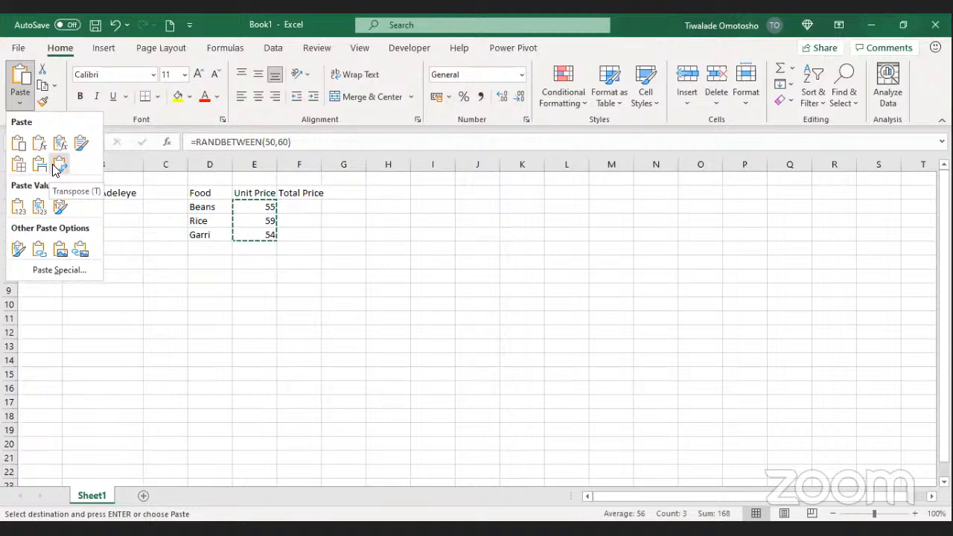
Step: Paste the copied prices back into E3:E5 as plain values
{"action": "left_click", "coordinate": [25, 206]}
{"action": "left_click", "coordinate": [179, 224]}
{"action": "left_click", "coordinate": [263, 210]}
{"action": "double_click", "coordinate": [304, 206]}
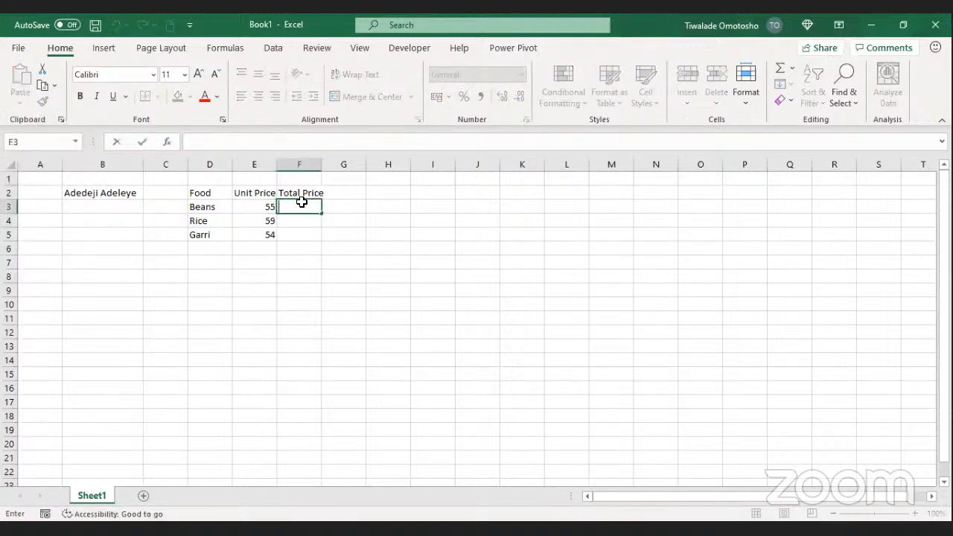
{"action": "key", "text": "Return"}
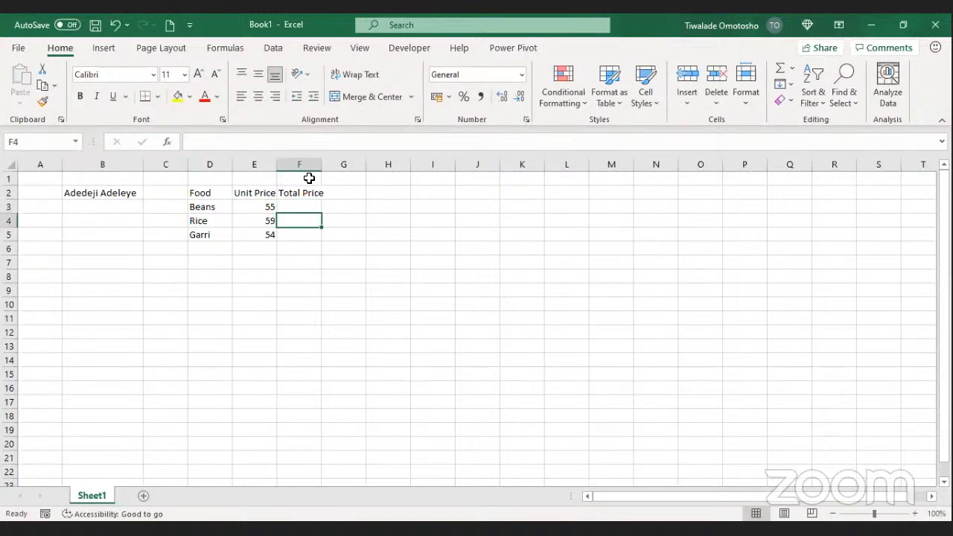
Step: Check that E3:E5 now hold static numbers 55, 59 and 54
{"action": "left_click", "coordinate": [226, 263]}
{"action": "left_click", "coordinate": [267, 216]}
{"action": "left_click", "coordinate": [264, 208]}
{"action": "left_click", "coordinate": [266, 216]}
{"action": "left_click", "coordinate": [264, 208]}
{"action": "key", "text": "Down"}
{"action": "key", "text": "Down"}
{"action": "key", "text": "Down"}
{"action": "key", "text": "Up"}
{"action": "key", "text": "Down"}
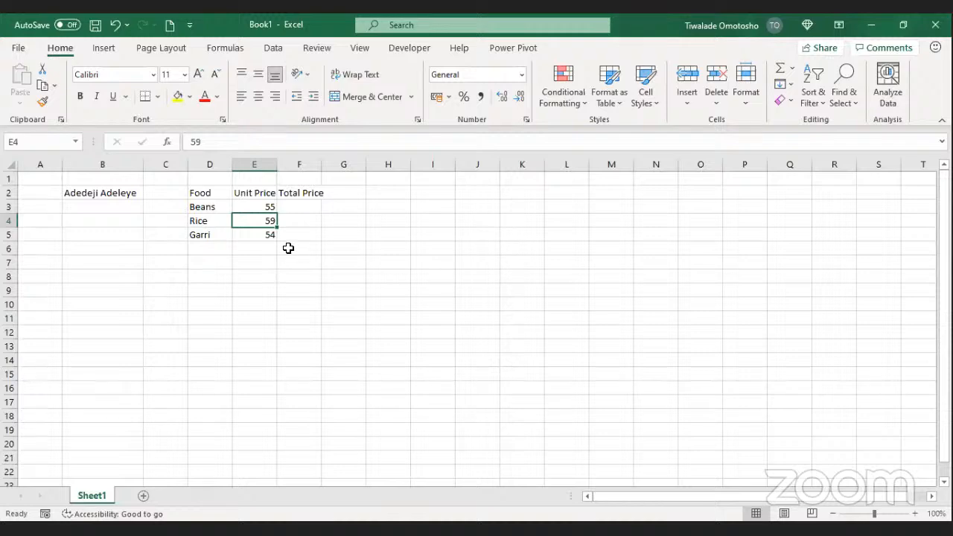
Step: Select column F by its header, opening and dismissing its right-click menu twice
{"action": "left_click", "coordinate": [295, 165]}
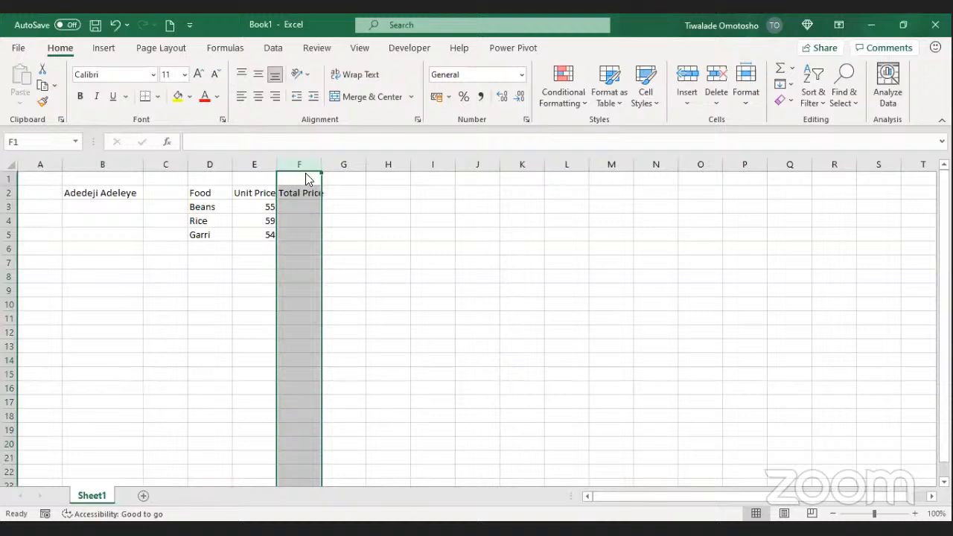
{"action": "right_click", "coordinate": [299, 165]}
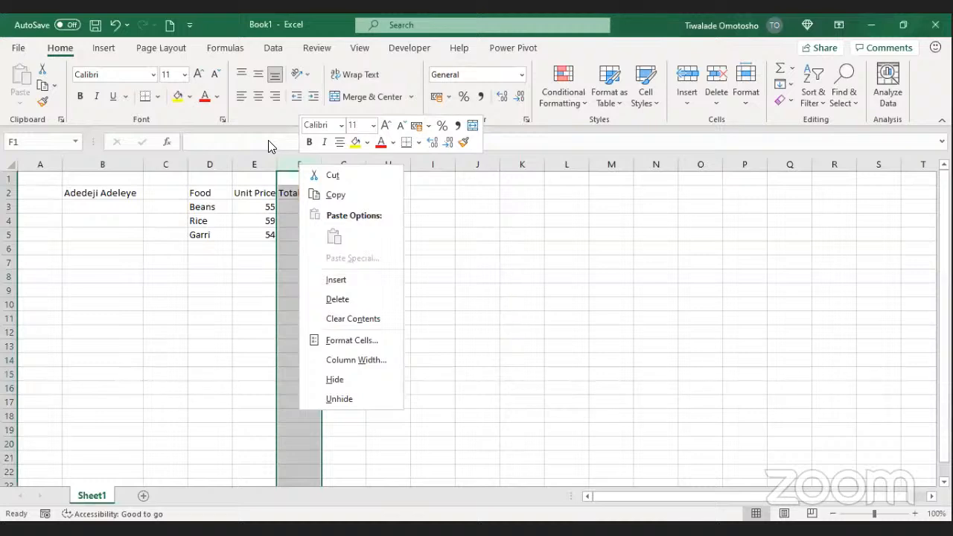
{"action": "left_click", "coordinate": [308, 161]}
{"action": "left_click", "coordinate": [264, 164]}
{"action": "left_click", "coordinate": [300, 163]}
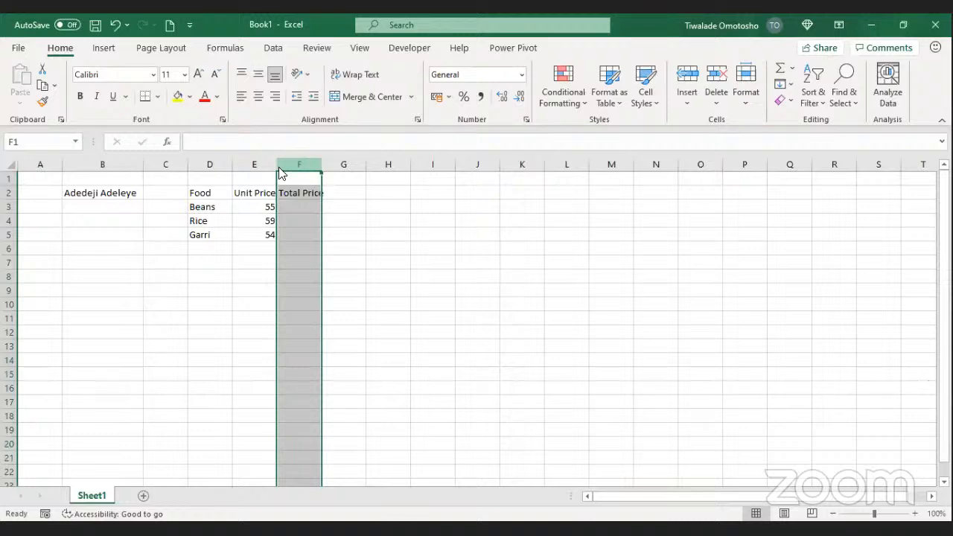
{"action": "right_click", "coordinate": [292, 164]}
{"action": "left_click", "coordinate": [280, 162]}
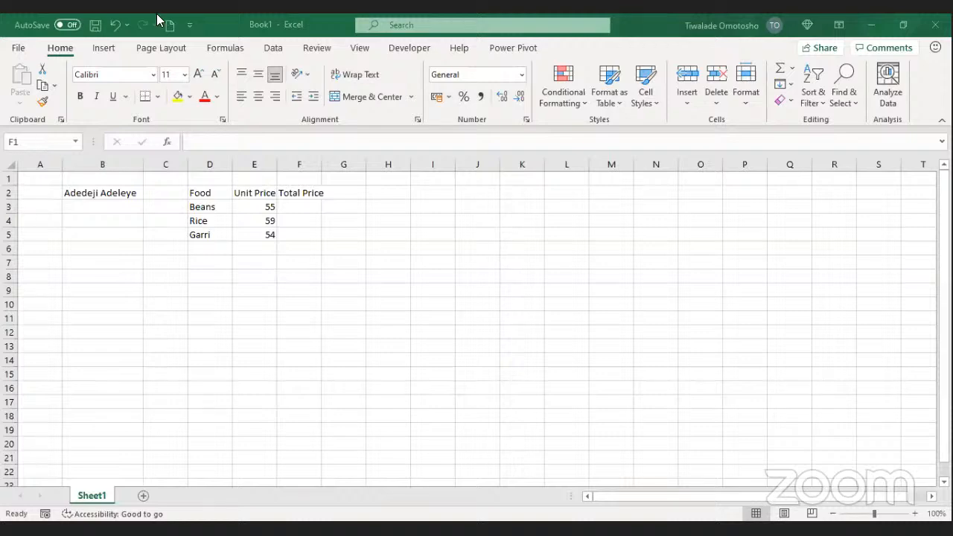
Step: Reselect column F and insert a blank column there with Ctrl+Shift+Plus
{"action": "left_click", "coordinate": [301, 169]}
{"action": "left_click", "coordinate": [299, 220]}
{"action": "left_click", "coordinate": [302, 161]}
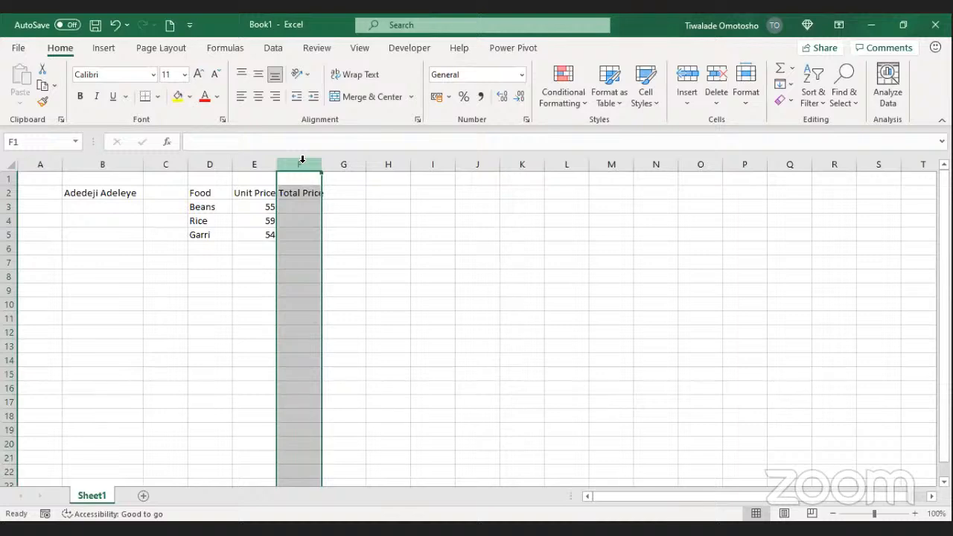
{"action": "type", "text": "+"}
{"action": "key", "text": "Escape"}
{"action": "key", "text": "ctrl+shift+plus"}
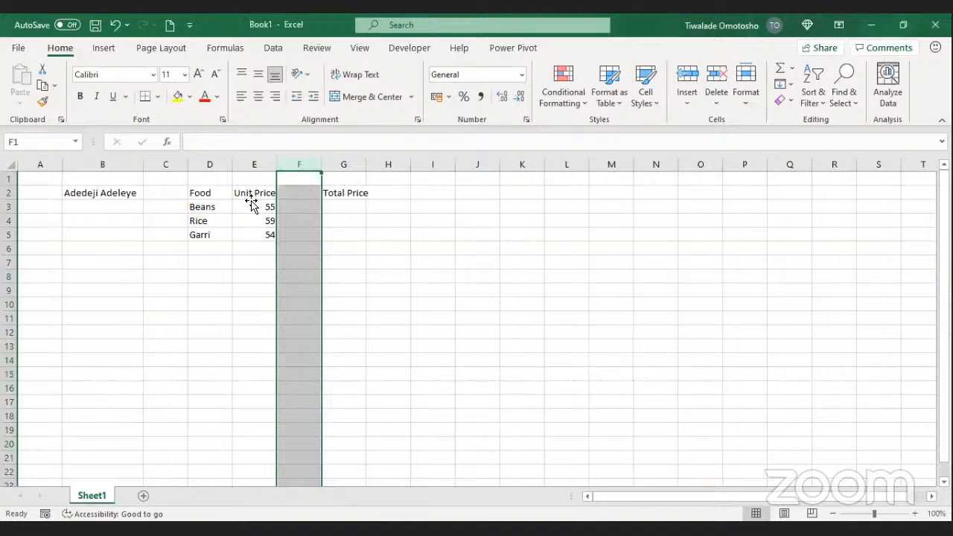
Step: Enter the heading 'Quantity' in F2
{"action": "left_click", "coordinate": [296, 195]}
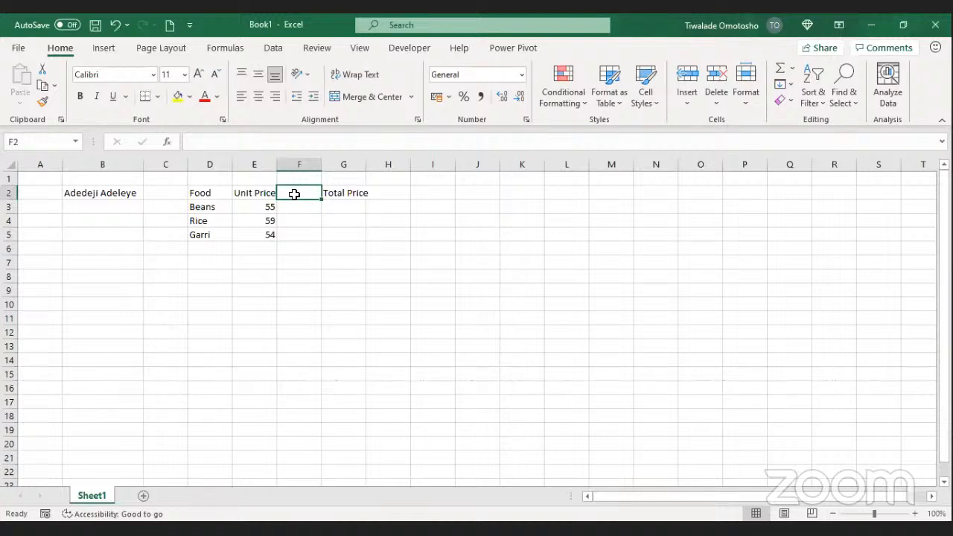
{"action": "type", "text": "p"}
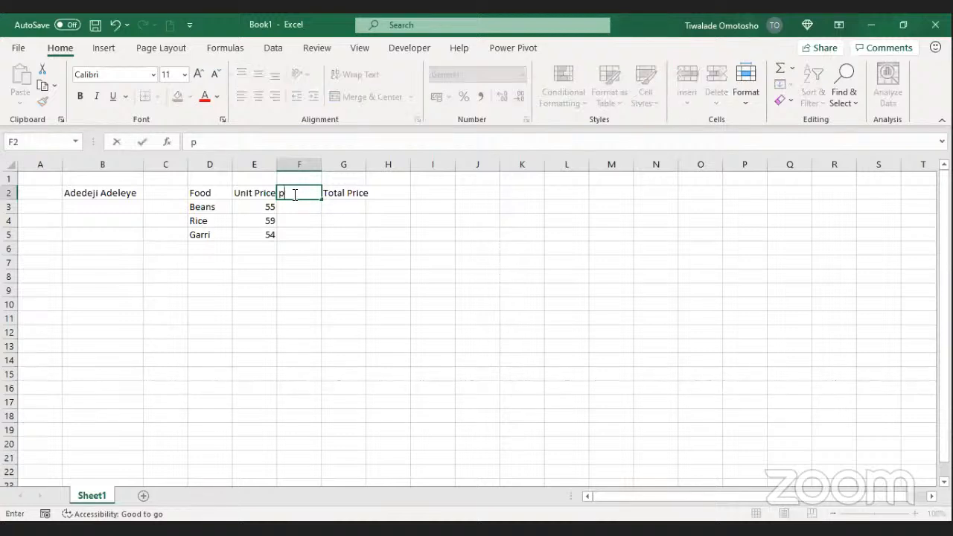
{"action": "key", "text": "BackSpace"}
{"action": "type", "text": "Quantity"}
{"action": "key", "text": "Return"}
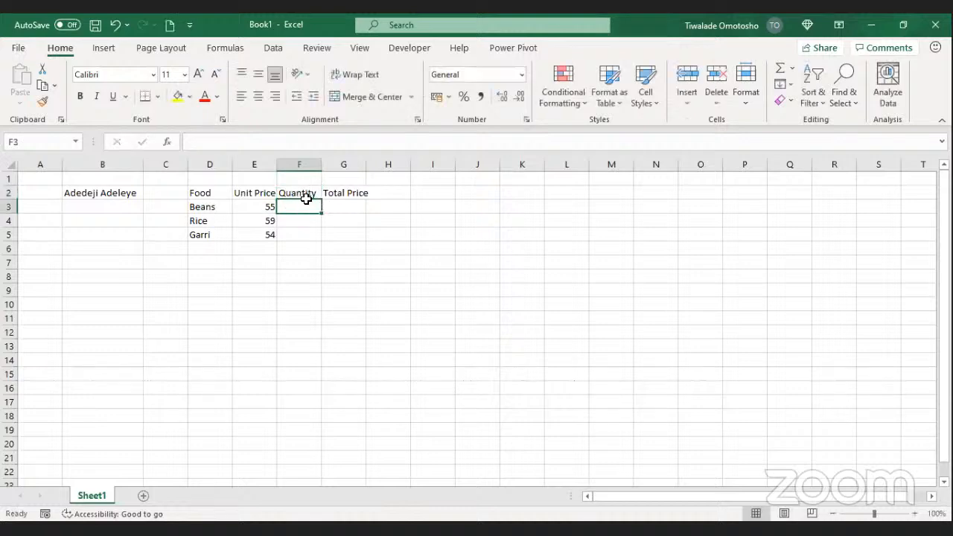
Step: Enter quantities 5, 4 and 3 for Beans, Rice and Garri in F3:F5
{"action": "type", "text": "5#"}
{"action": "key", "text": "Return"}
{"action": "type", "text": "4"}
{"action": "key", "text": "Return"}
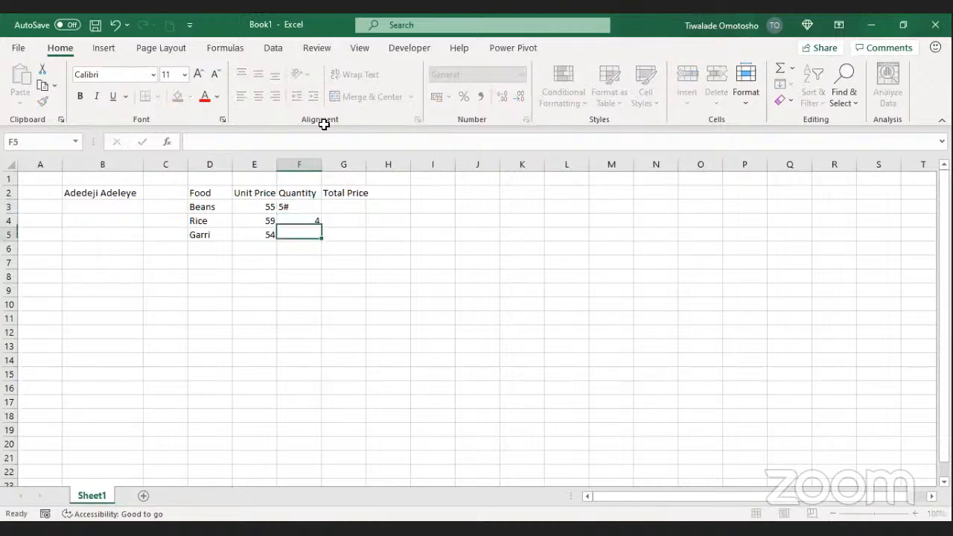
{"action": "type", "text": "3"}
{"action": "key", "text": "Return"}
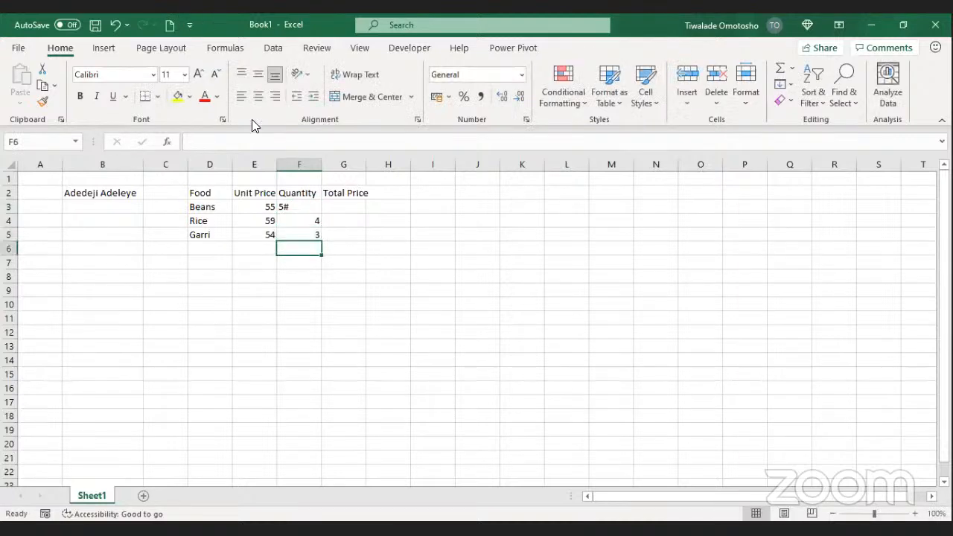
Step: Correct F3 from 5# to 5, then start a formula in G3
{"action": "left_click", "coordinate": [316, 220]}
{"action": "double_click", "coordinate": [298, 208]}
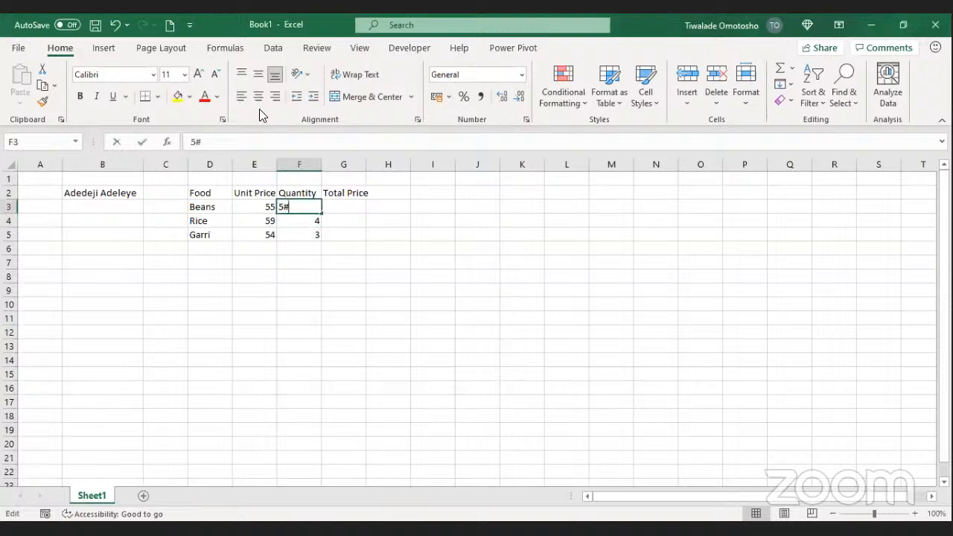
{"action": "key", "text": "BackSpace"}
{"action": "key", "text": "Return"}
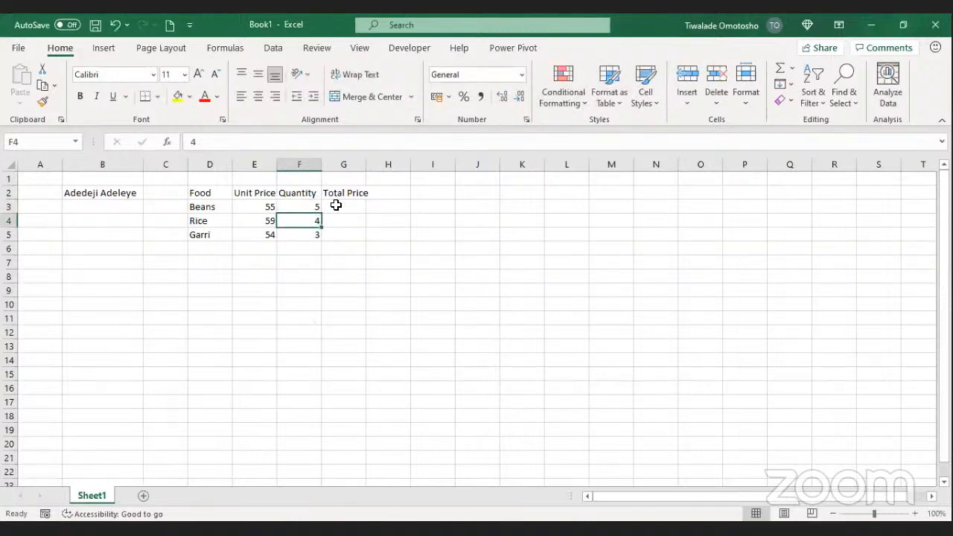
{"action": "left_click", "coordinate": [338, 206]}
{"action": "type", "text": "="}
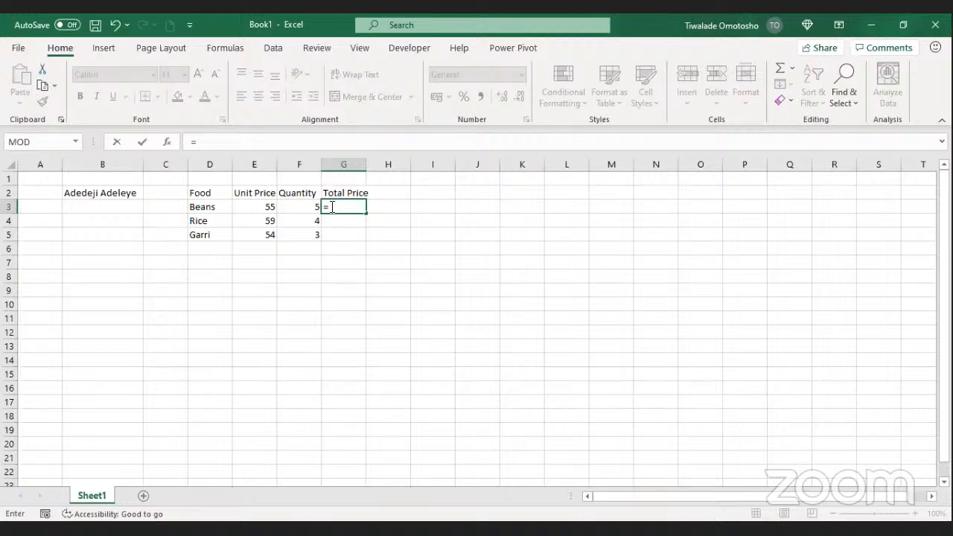
Step: Complete the Beans total in G3 as =E3*F3
{"action": "left_click", "coordinate": [257, 205]}
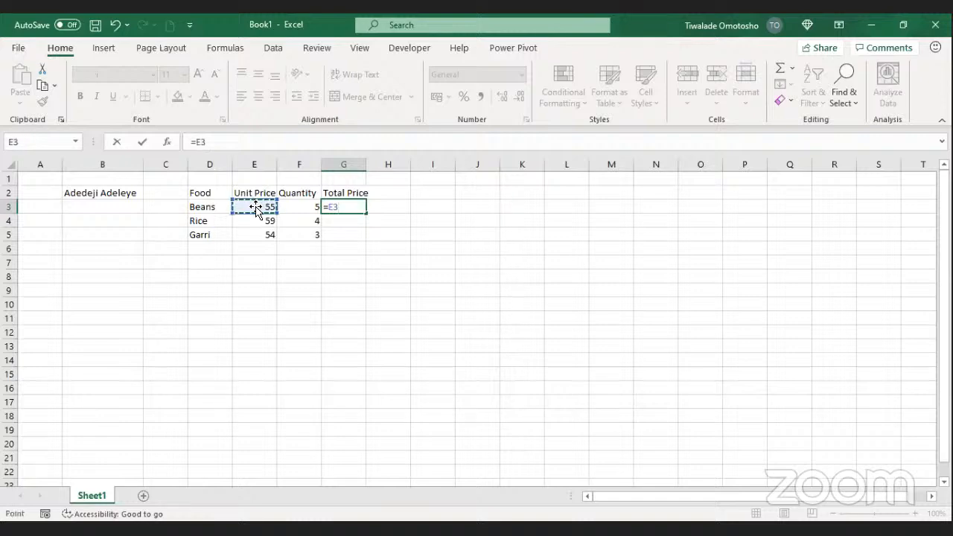
{"action": "type", "text": "*"}
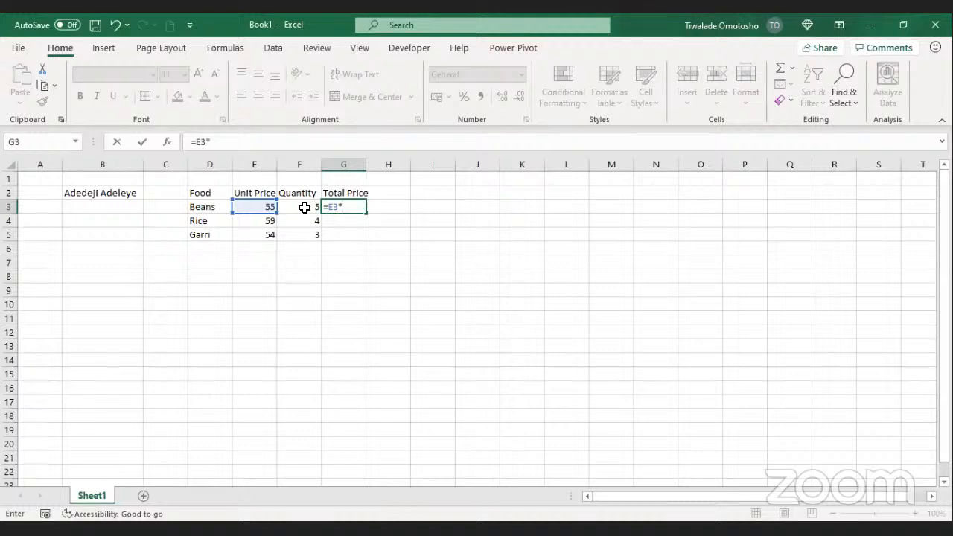
{"action": "left_click", "coordinate": [305, 208]}
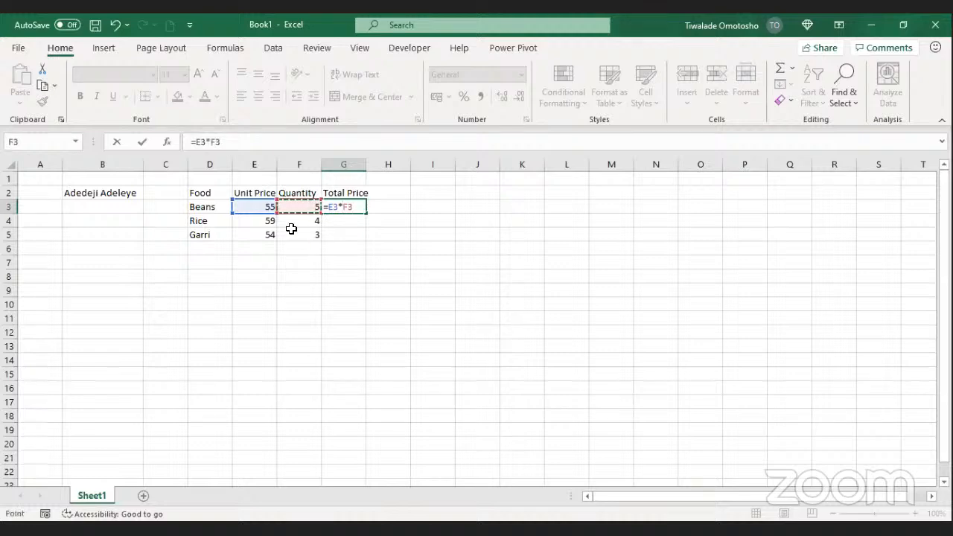
{"action": "key", "text": "Return"}
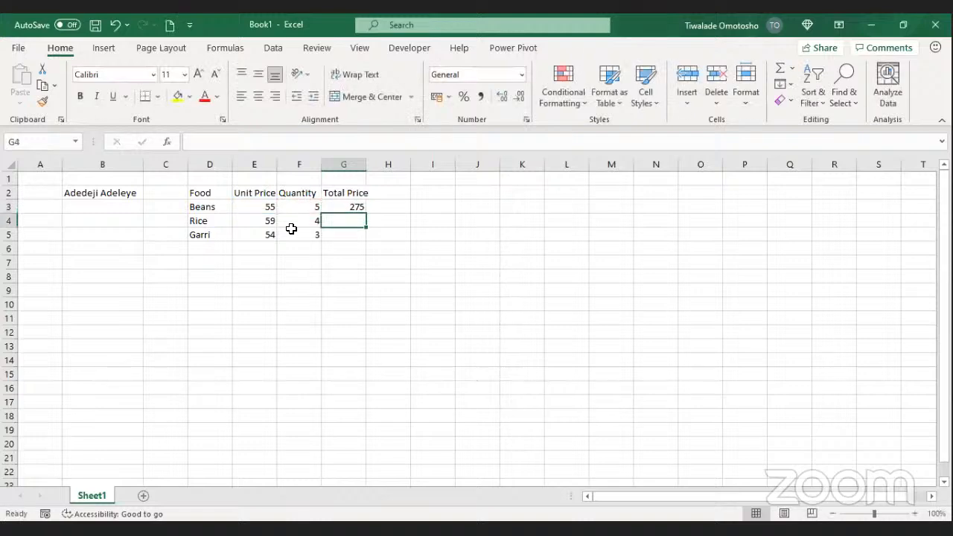
Step: Fill the total formula down to G5 and AutoSum G3:G5 in G6, giving 673
{"action": "left_click", "coordinate": [344, 211]}
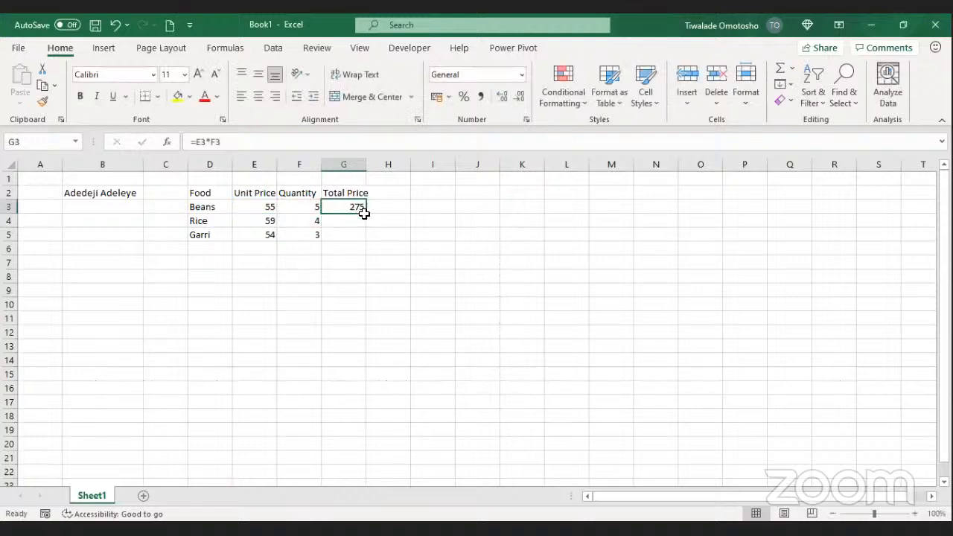
{"action": "left_click_drag", "start_coordinate": [366, 214], "coordinate": [363, 237]}
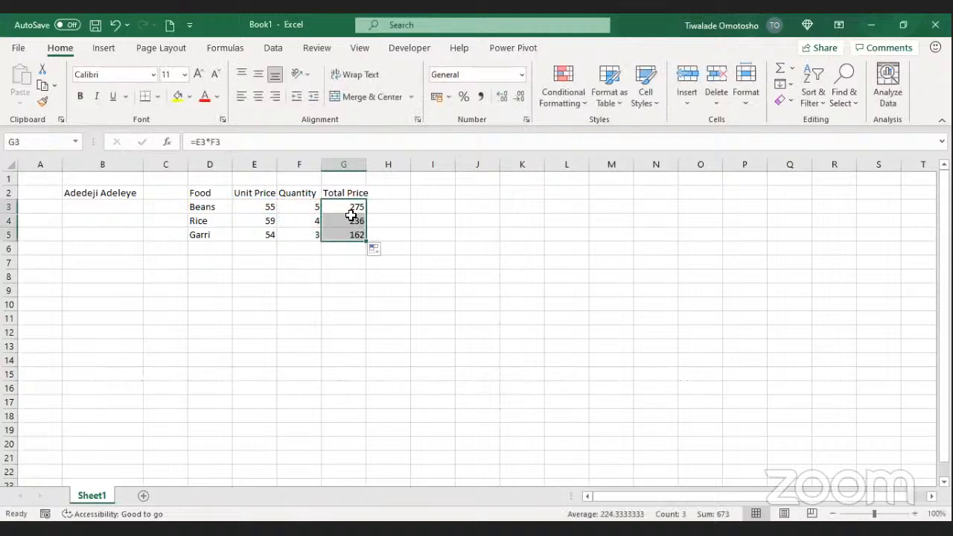
{"action": "left_click", "coordinate": [351, 219]}
{"action": "left_click", "coordinate": [351, 245]}
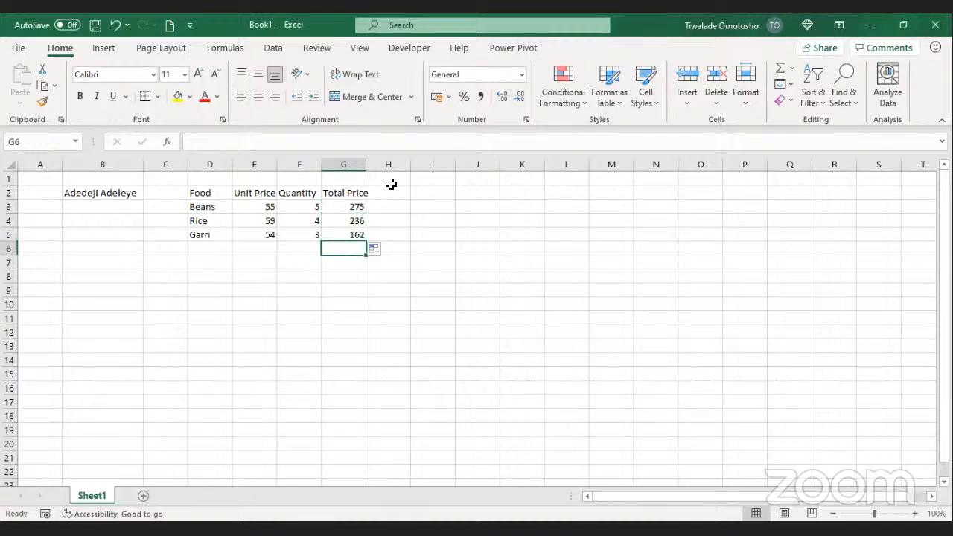
{"action": "left_click", "coordinate": [779, 68]}
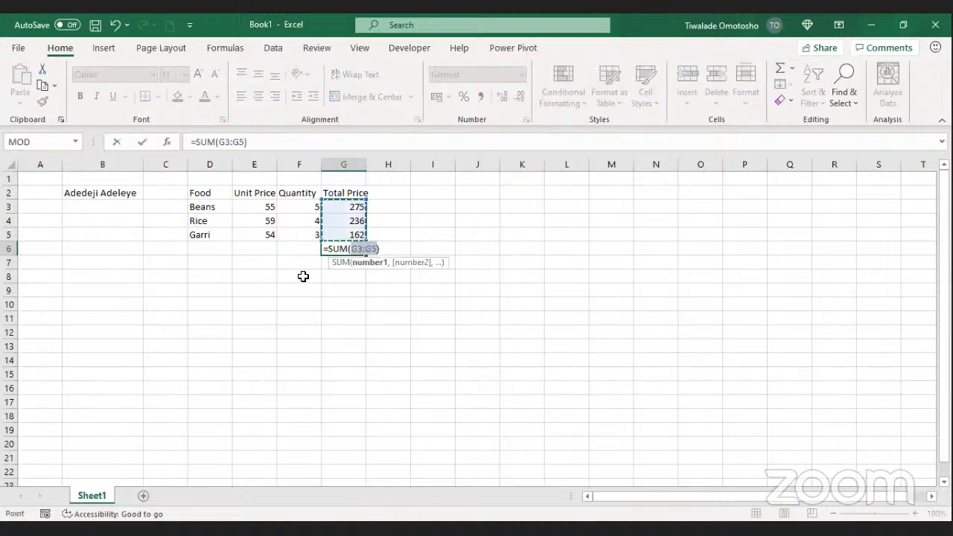
{"action": "key", "text": "Return"}
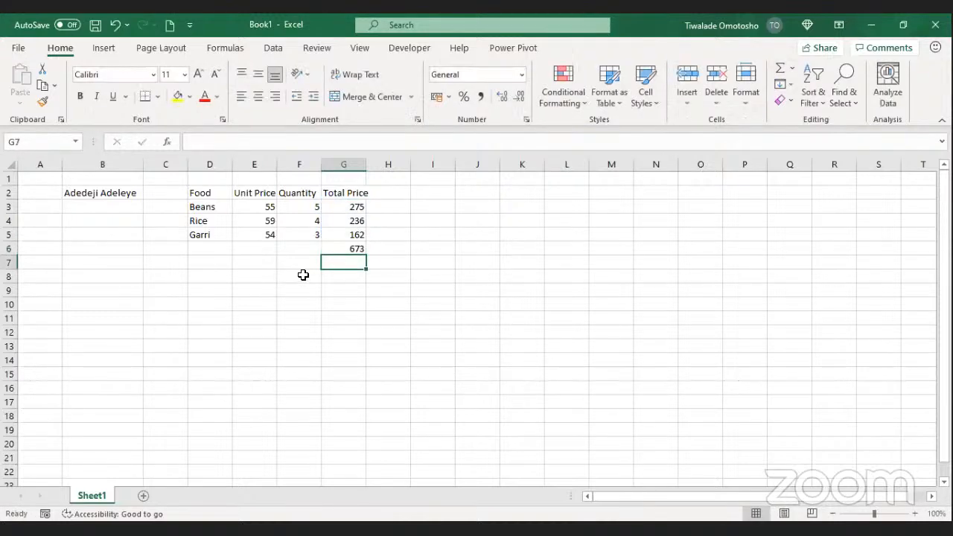
{"action": "left_click", "coordinate": [332, 249]}
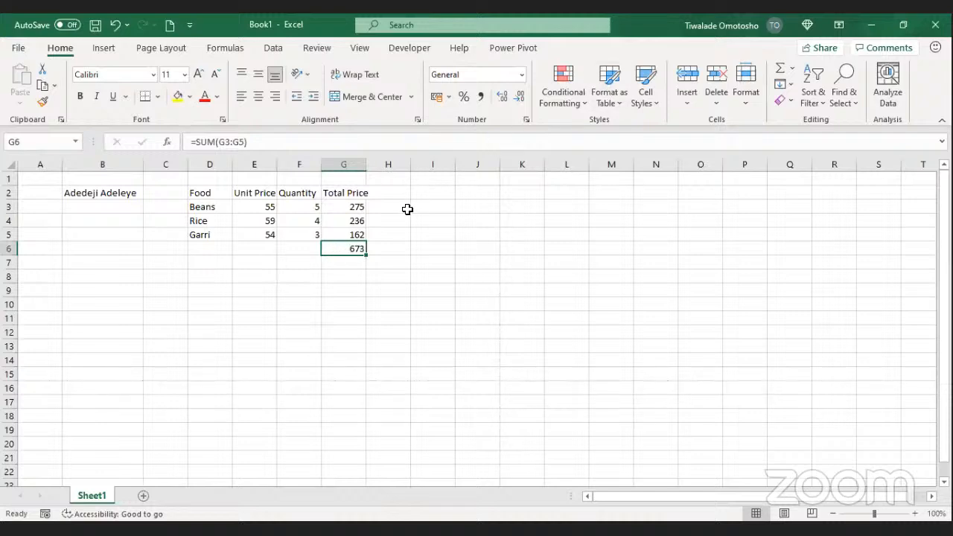
Step: Format the G6 grand total as Currency so it shows £673.00
{"action": "double_click", "coordinate": [525, 79]}
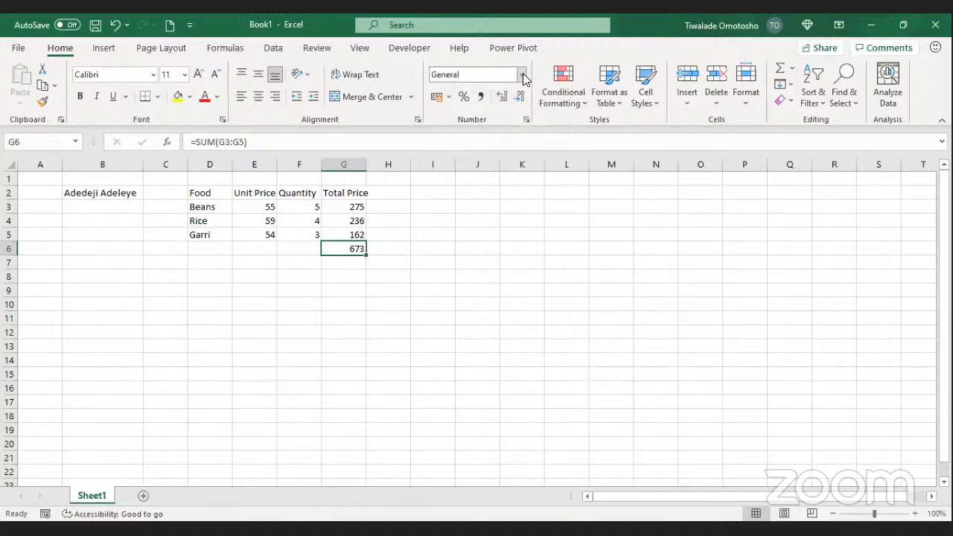
{"action": "left_click", "coordinate": [526, 79]}
{"action": "left_click", "coordinate": [525, 79]}
{"action": "left_click", "coordinate": [525, 79]}
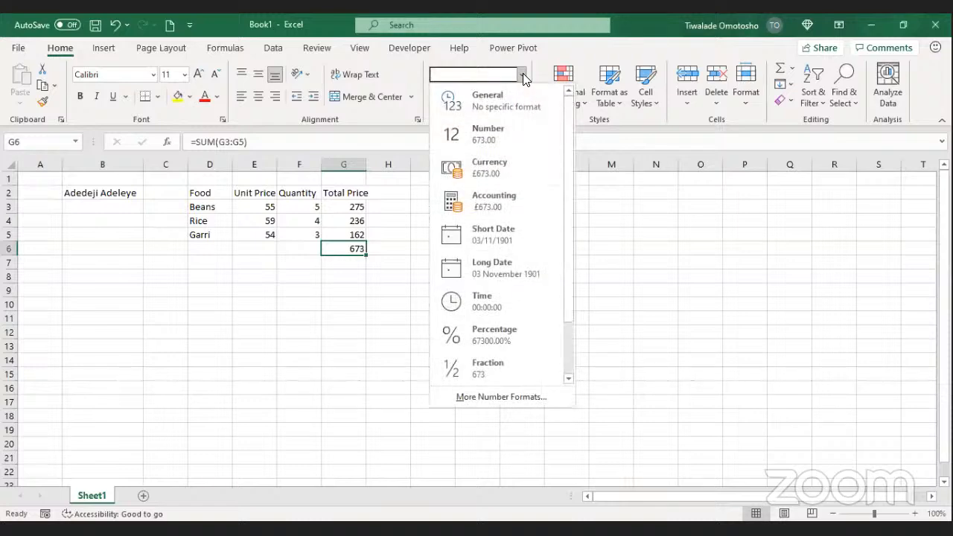
{"action": "left_click", "coordinate": [512, 157]}
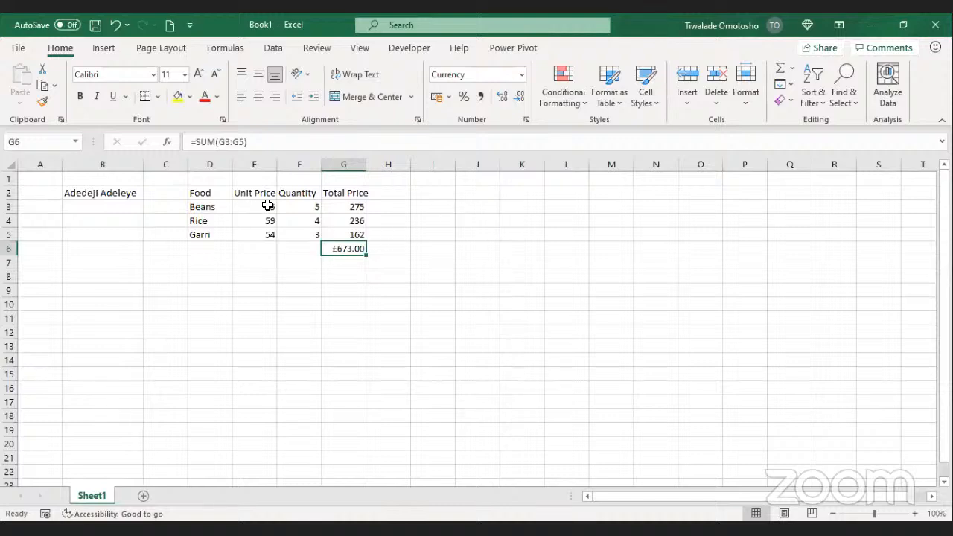
{"action": "left_click", "coordinate": [337, 207]}
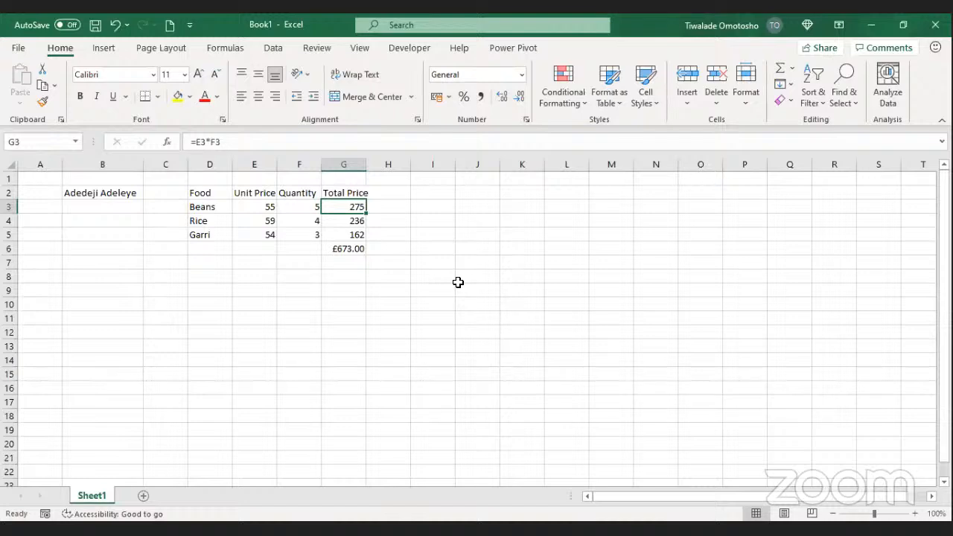
{"action": "left_click", "coordinate": [442, 262]}
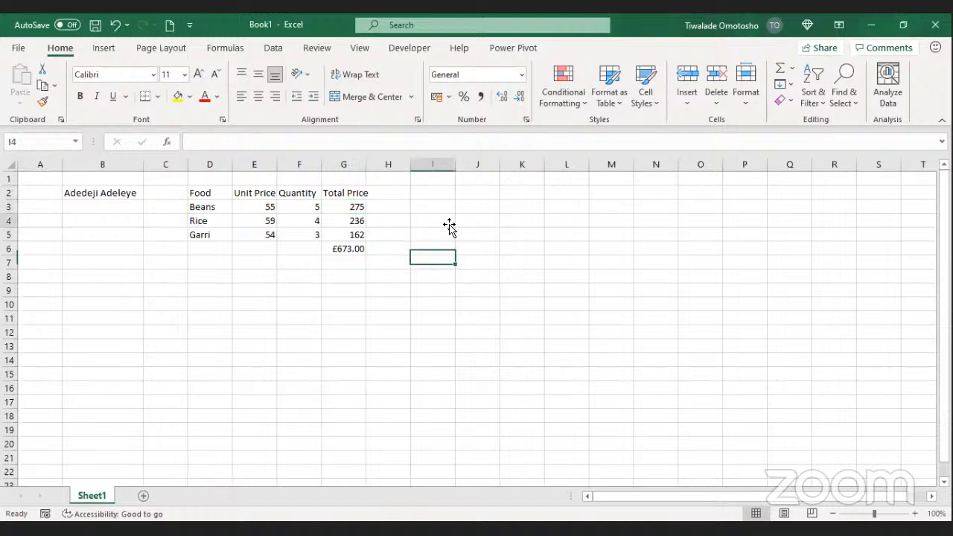
{"action": "left_click", "coordinate": [432, 163]}
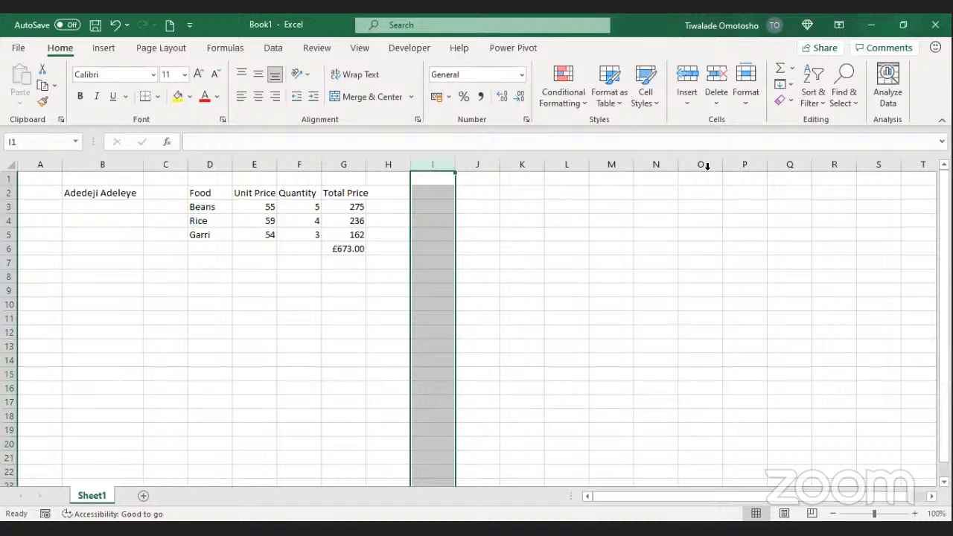
{"action": "key", "text": "alt+Tab"}
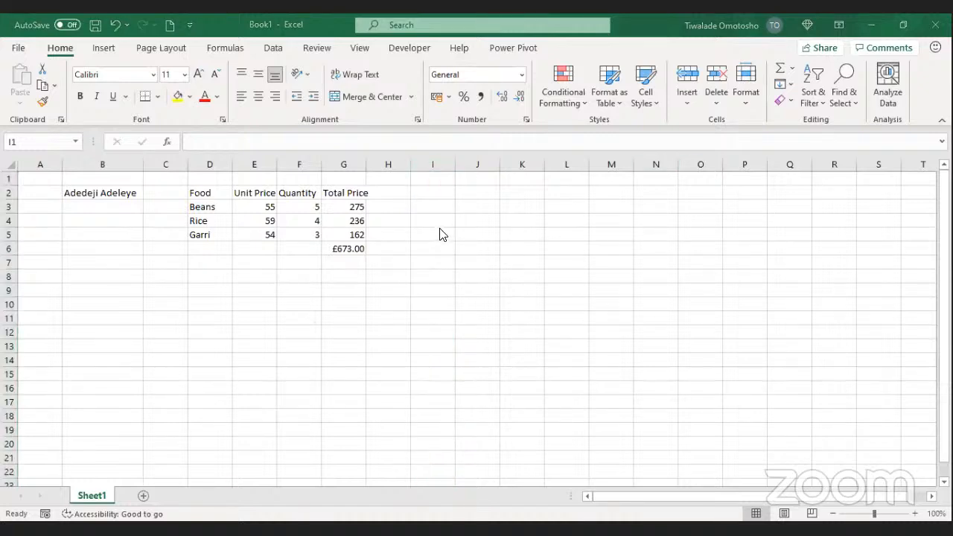
{"action": "key", "text": "alt+Tab"}
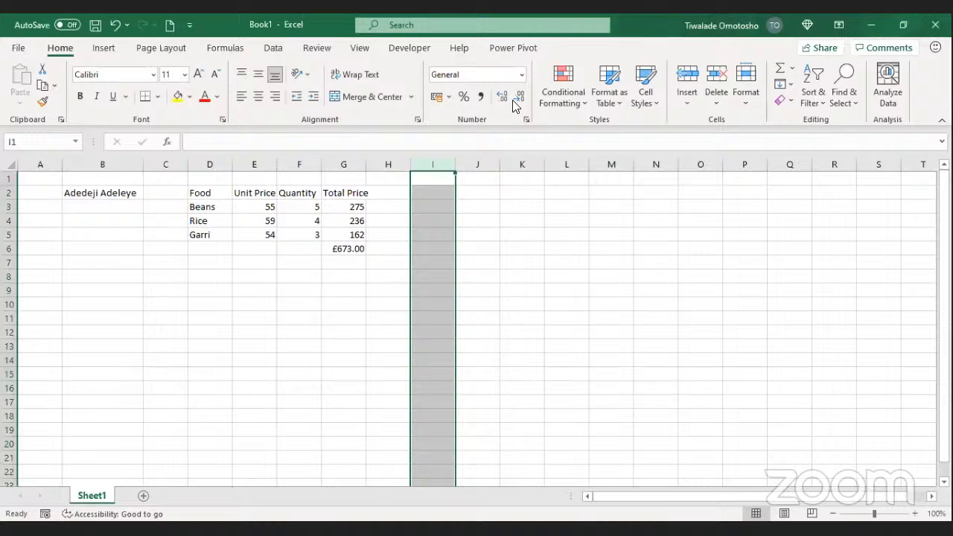
{"action": "left_click", "coordinate": [405, 197]}
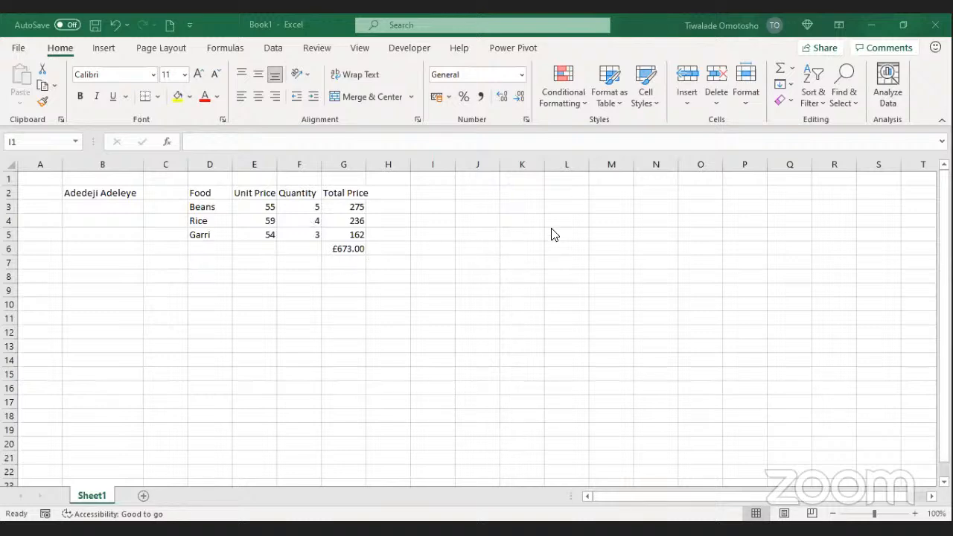
{"action": "left_click", "coordinate": [342, 254]}
{"action": "left_click", "coordinate": [342, 260]}
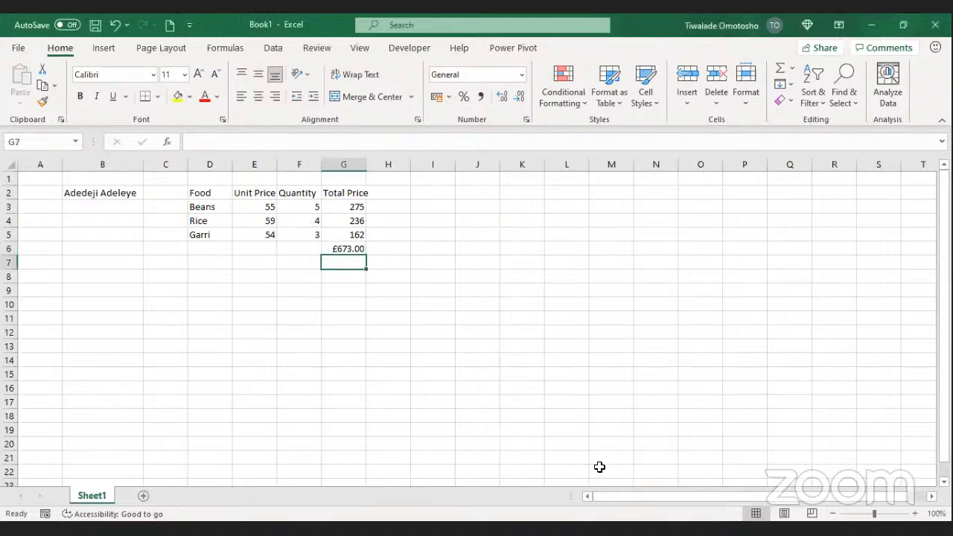
{"action": "left_click", "coordinate": [332, 322]}
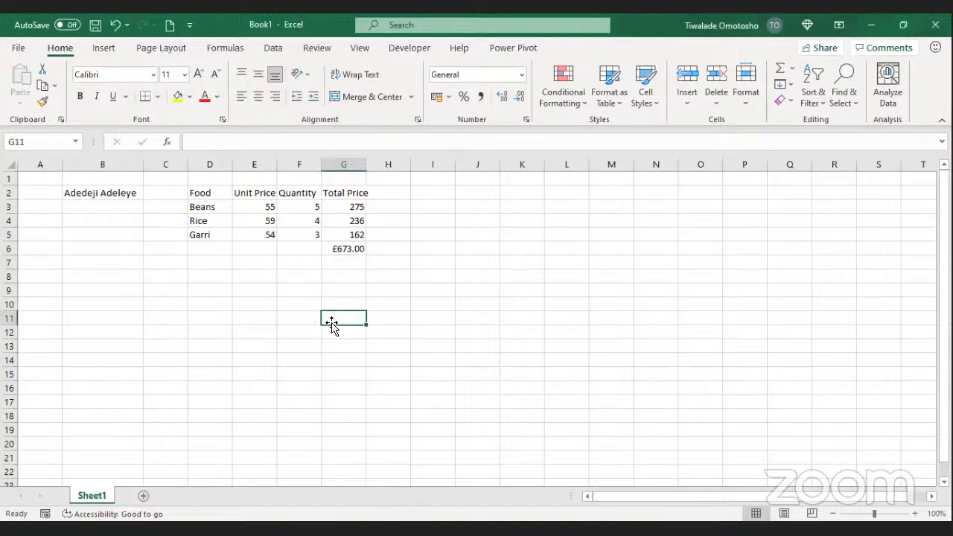
{"action": "left_click", "coordinate": [348, 261]}
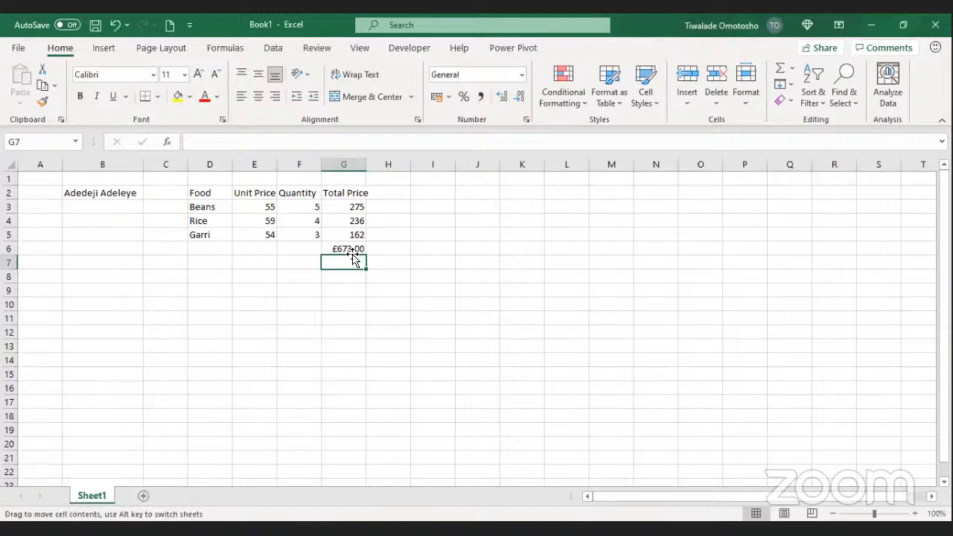
{"action": "left_click", "coordinate": [349, 251]}
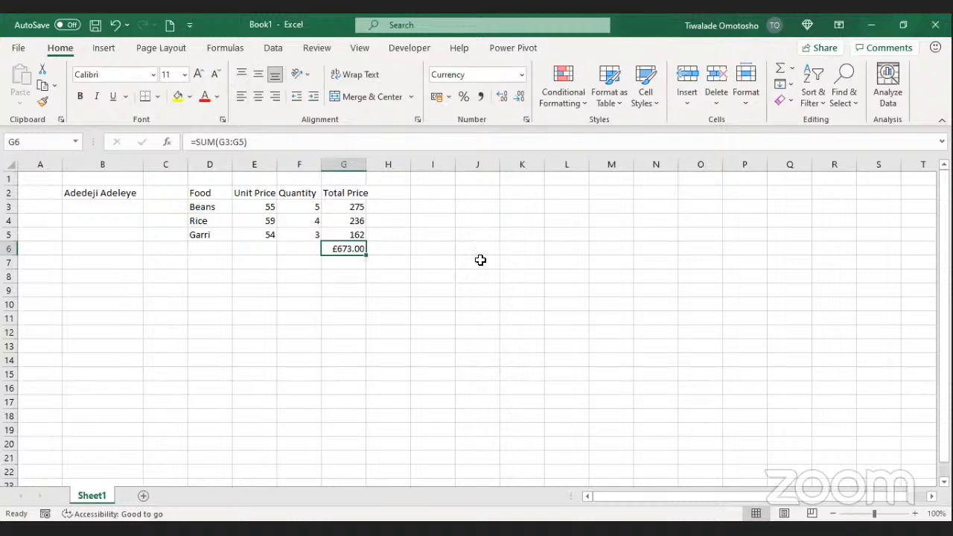
Step: Back in Book1, check that the £673.00 total in G6 is =SUM(G3:G5)
{"action": "key", "text": "alt+Tab"}
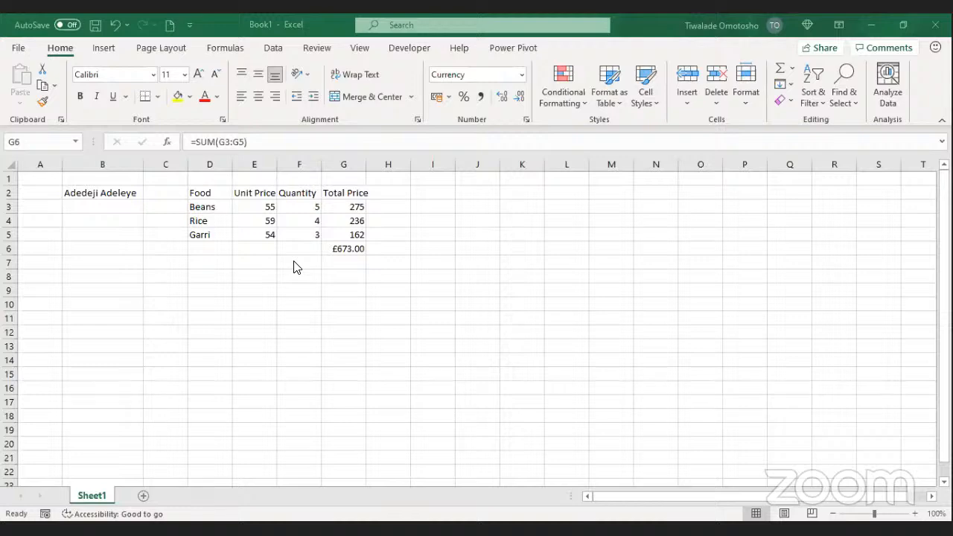
{"action": "left_click", "coordinate": [339, 253]}
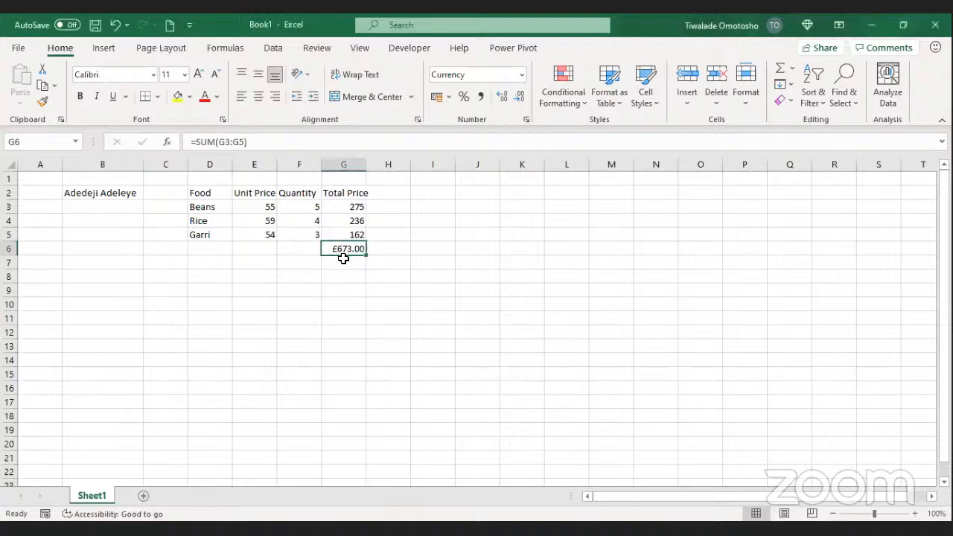
{"action": "left_click", "coordinate": [335, 276]}
{"action": "left_click", "coordinate": [350, 245]}
{"action": "left_click", "coordinate": [362, 328]}
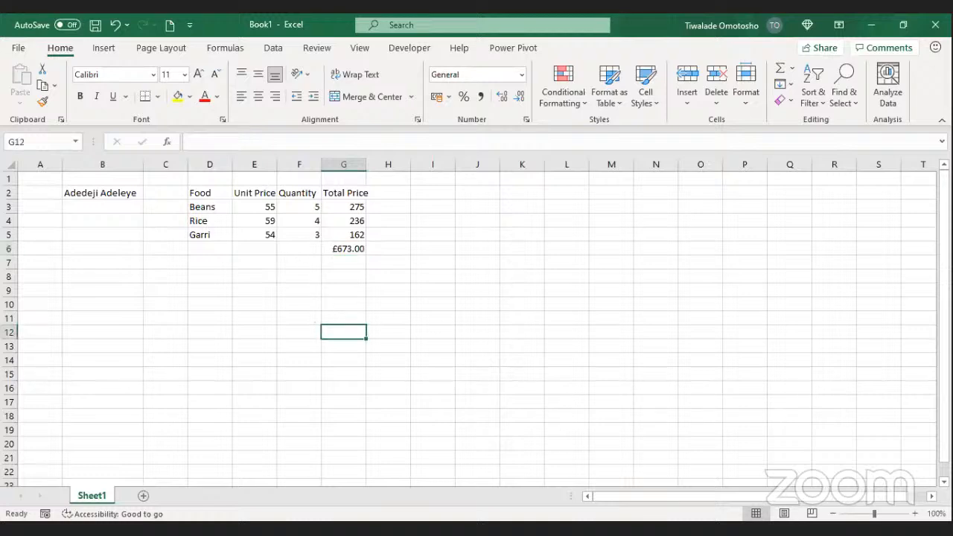
{"action": "left_click", "coordinate": [359, 528]}
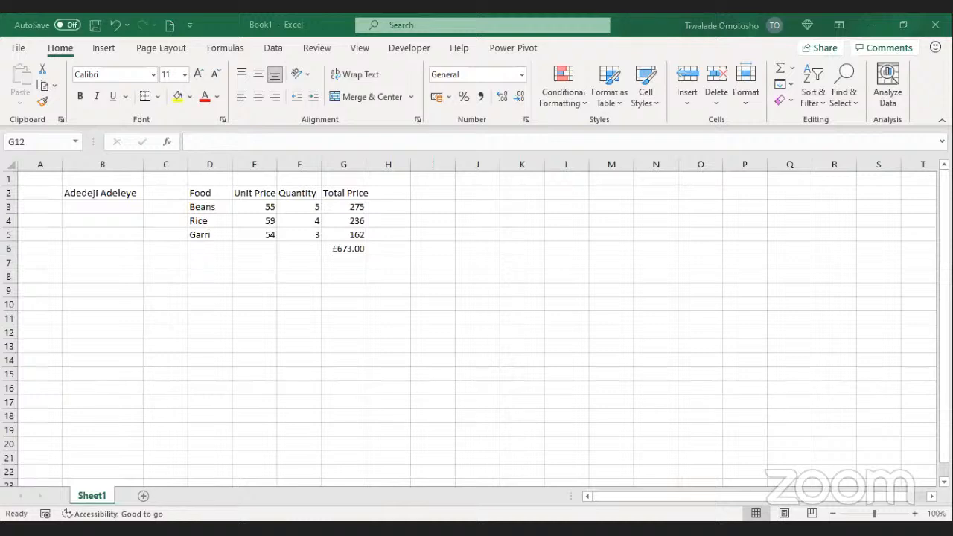
{"action": "left_click", "coordinate": [352, 488]}
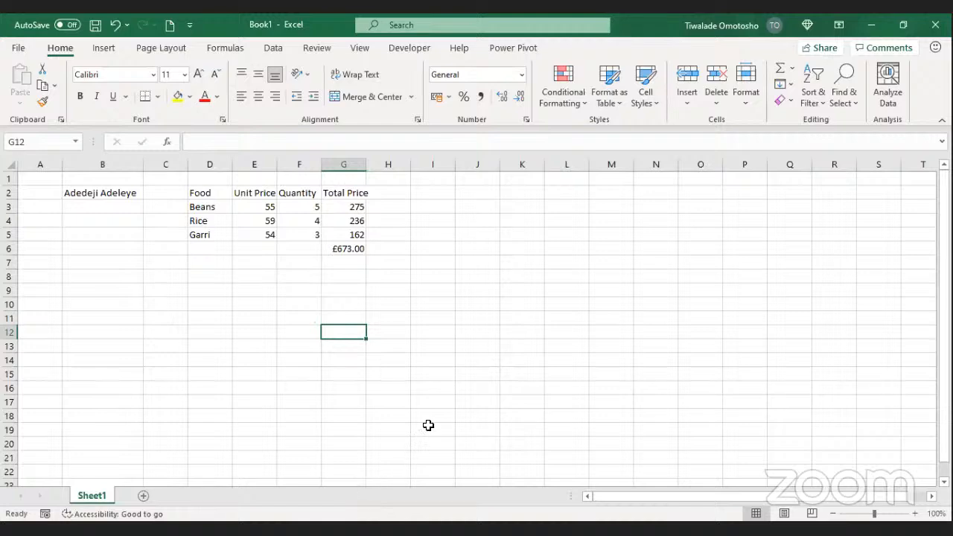
{"action": "left_click", "coordinate": [297, 306]}
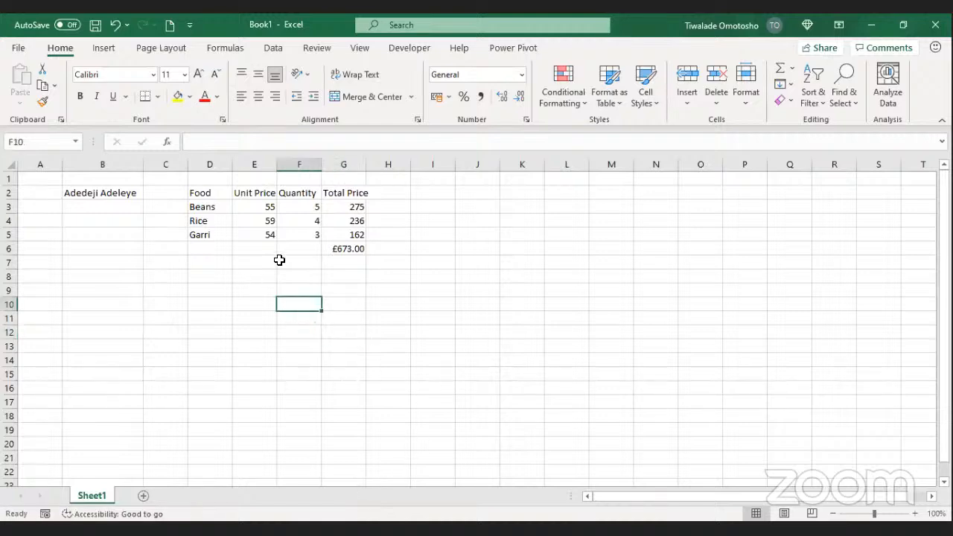
{"action": "left_click", "coordinate": [351, 249]}
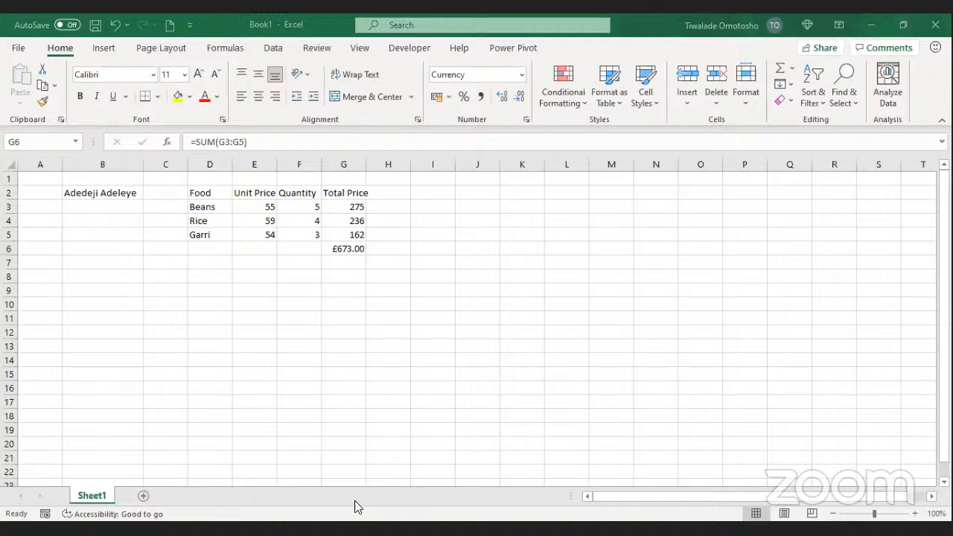
Step: Switch to the Makeup2007.xlsx workbook window
{"action": "left_click", "coordinate": [551, 352]}
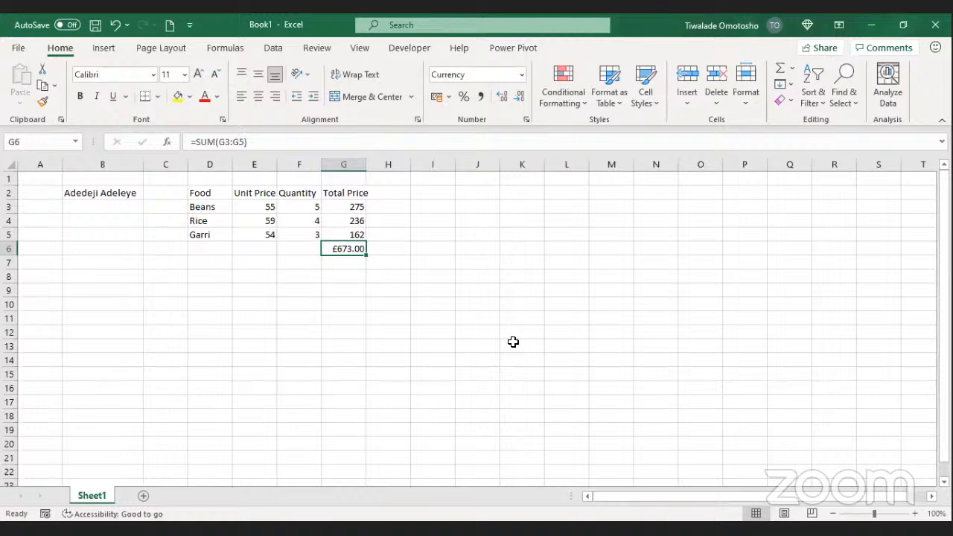
{"action": "left_click", "coordinate": [489, 530]}
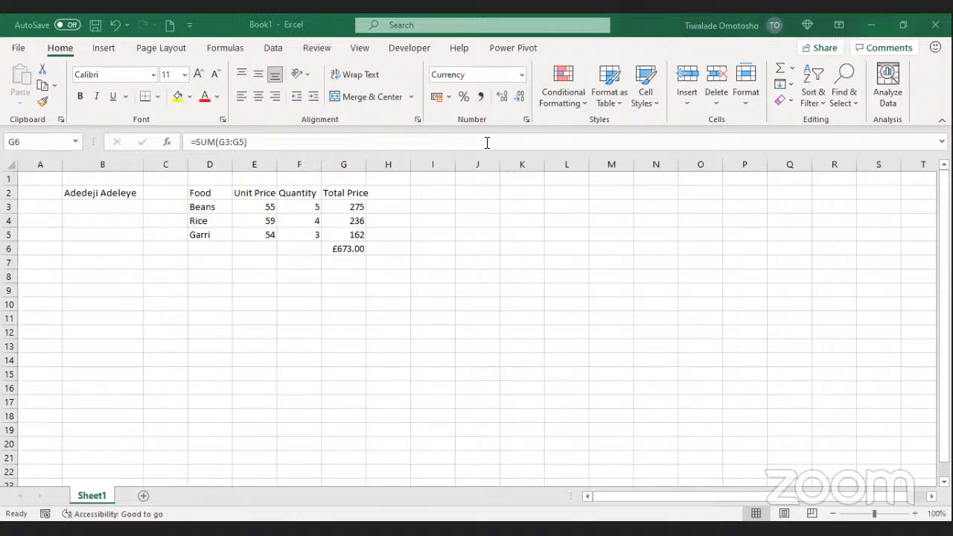
{"action": "key", "text": "alt+Tab"}
{"action": "key", "text": "alt+Tab"}
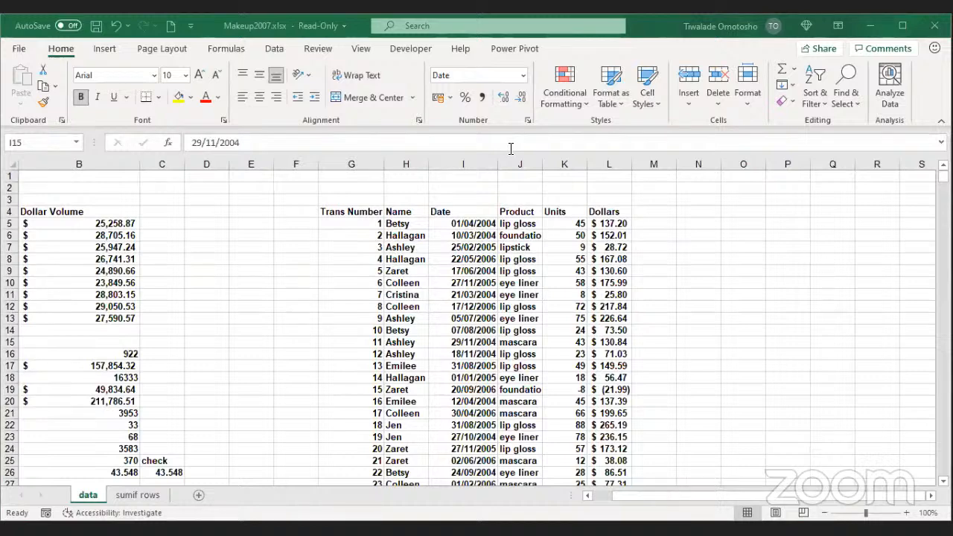
{"action": "left_click", "coordinate": [589, 225]}
{"action": "key", "text": "Left"}
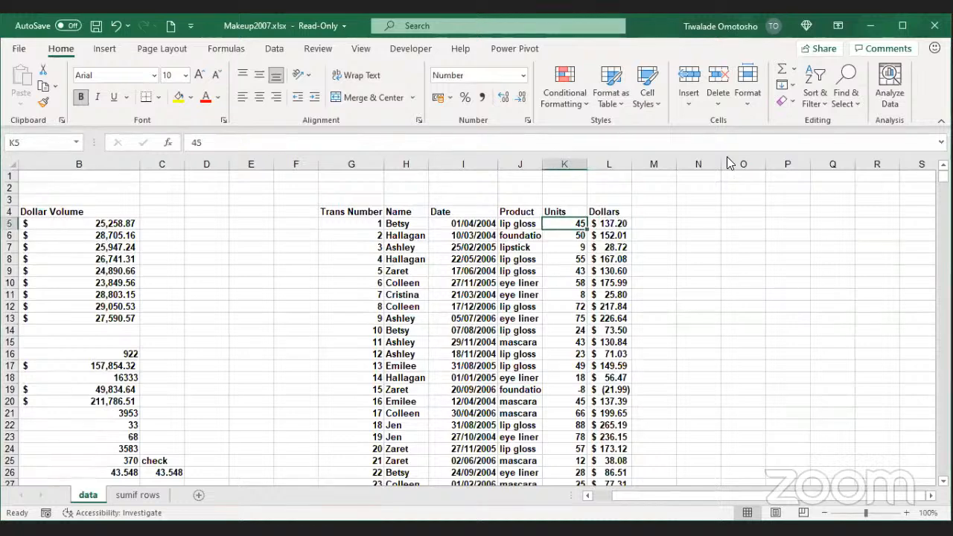
{"action": "key", "text": "alt+Tab"}
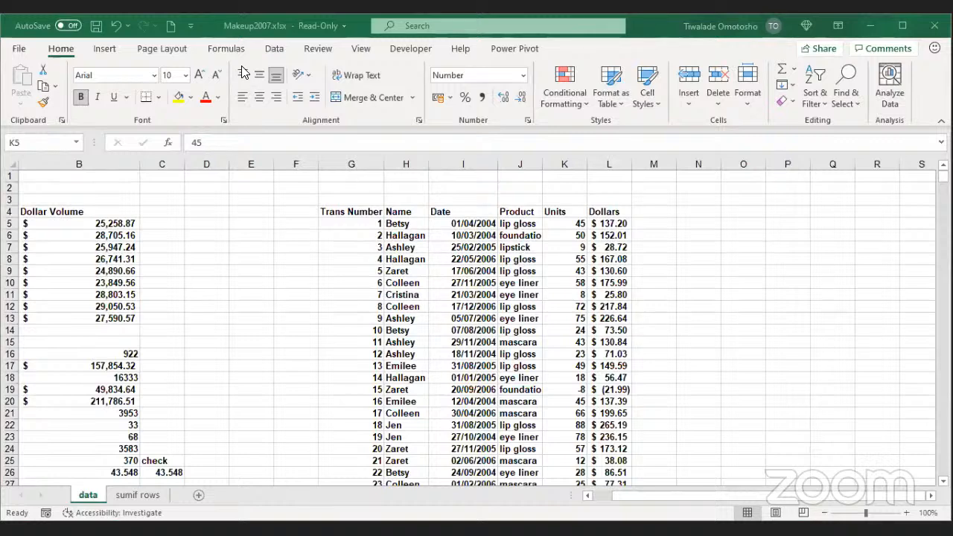
{"action": "left_click", "coordinate": [561, 238]}
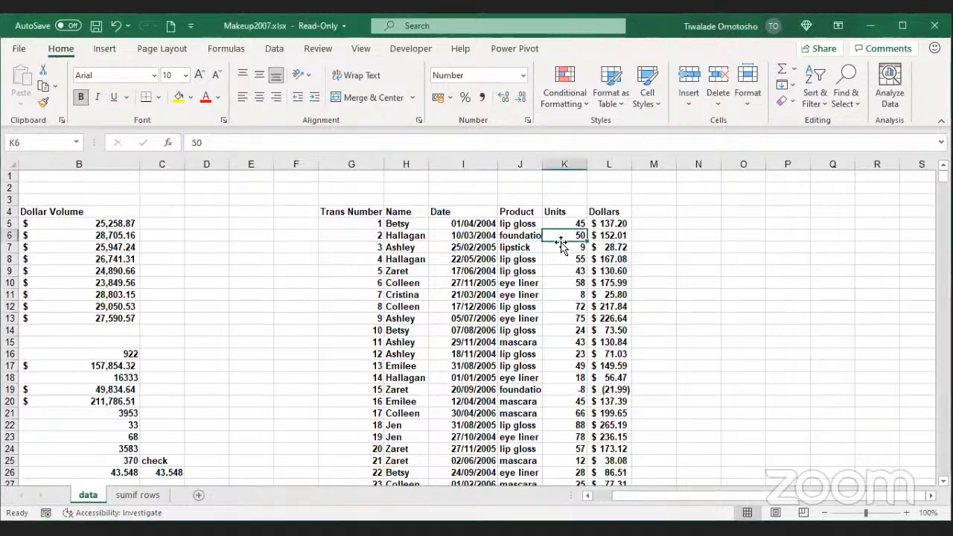
{"action": "left_click", "coordinate": [364, 211]}
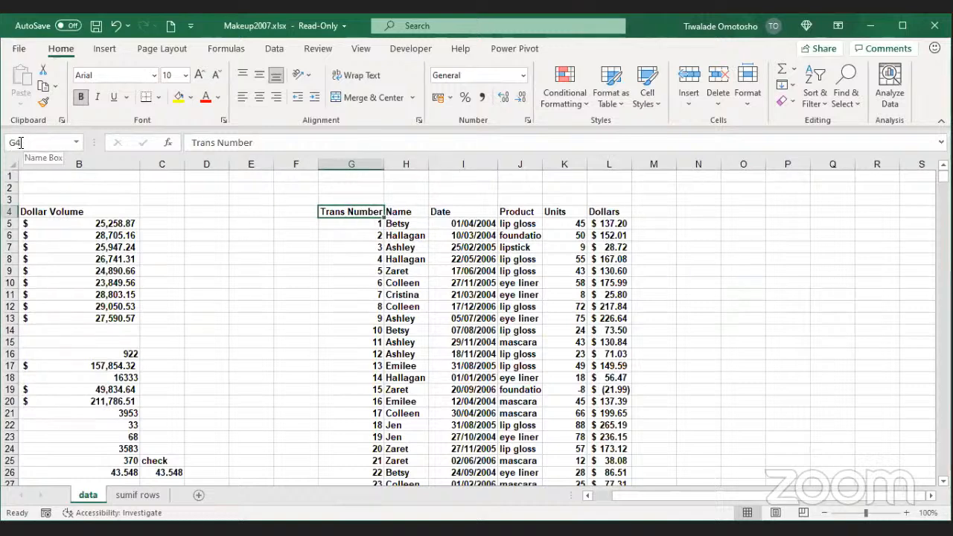
{"action": "left_click", "coordinate": [411, 216]}
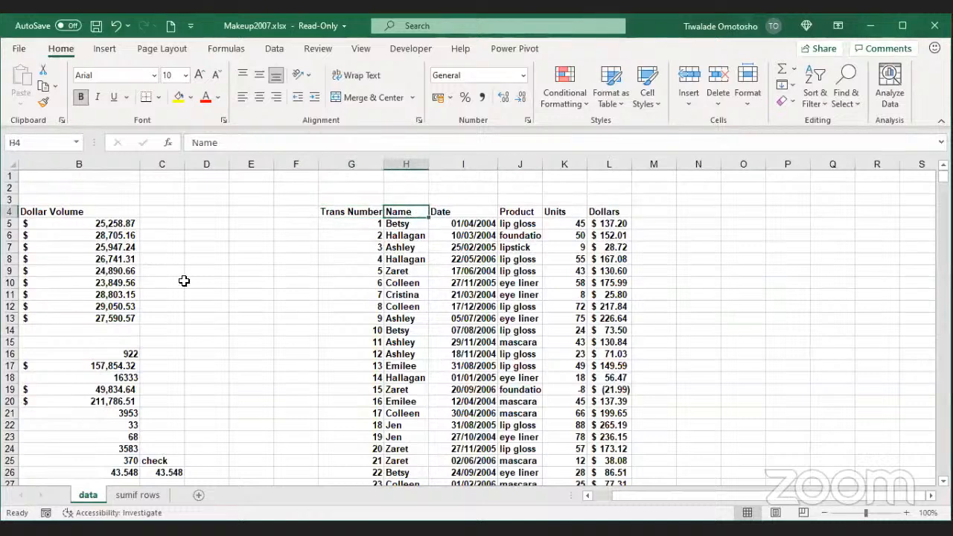
{"action": "left_click", "coordinate": [463, 210]}
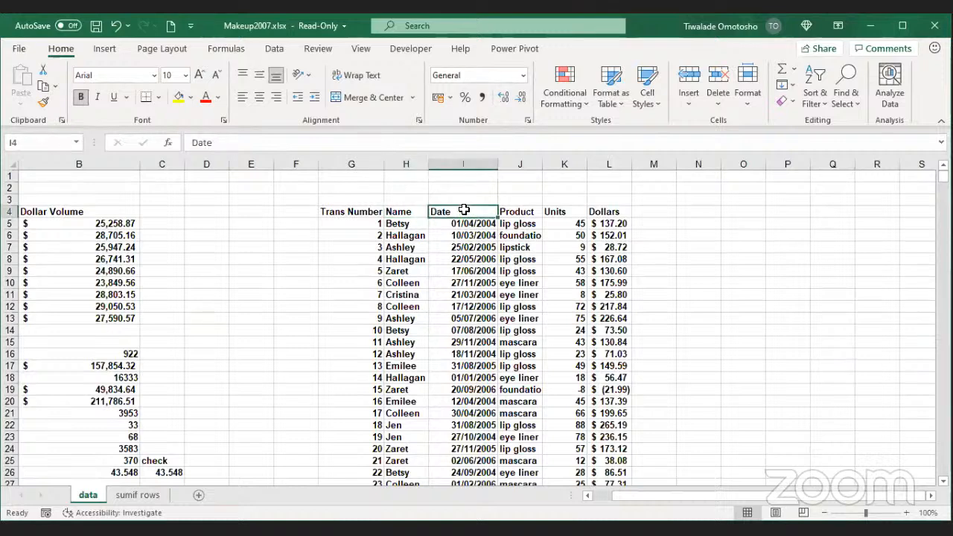
{"action": "left_click", "coordinate": [520, 212]}
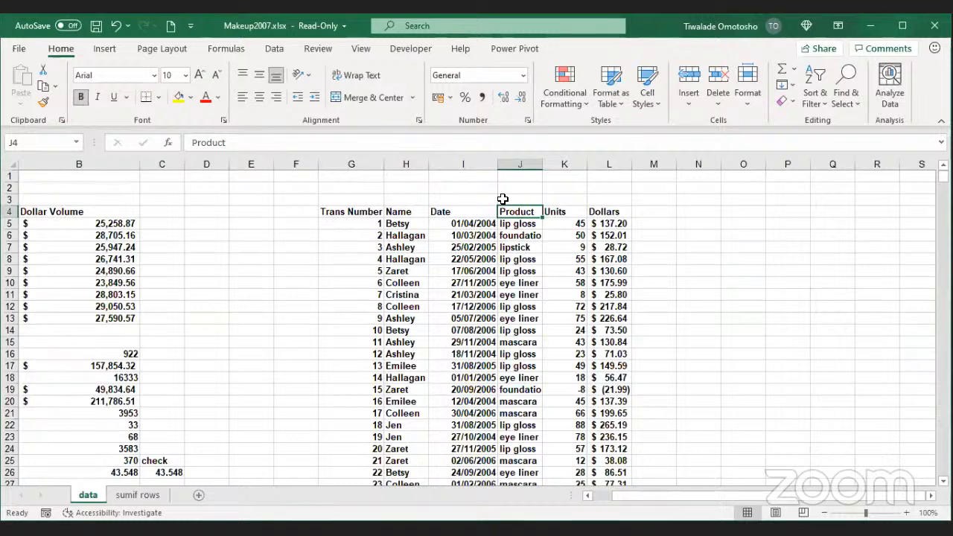
{"action": "left_click", "coordinate": [614, 212]}
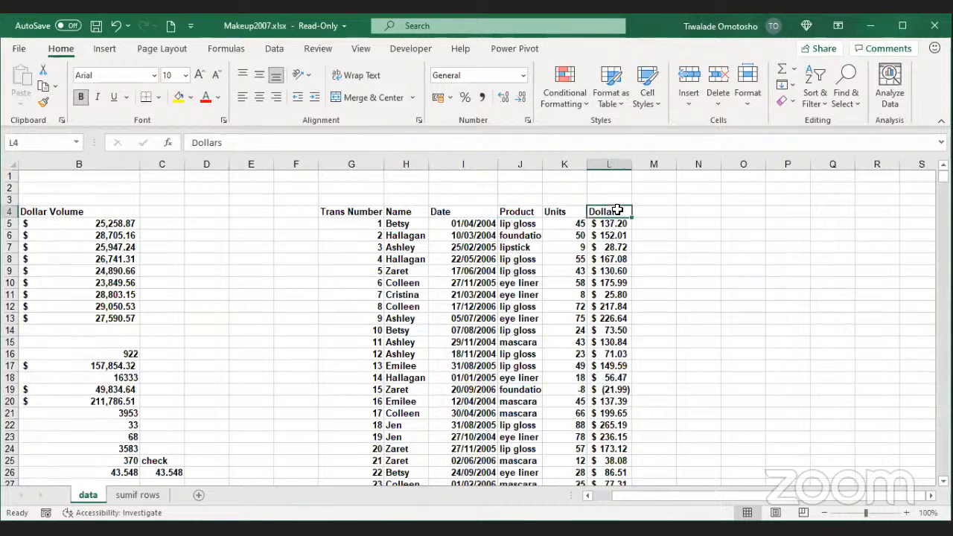
{"action": "left_click", "coordinate": [608, 223]}
{"action": "left_click", "coordinate": [577, 224]}
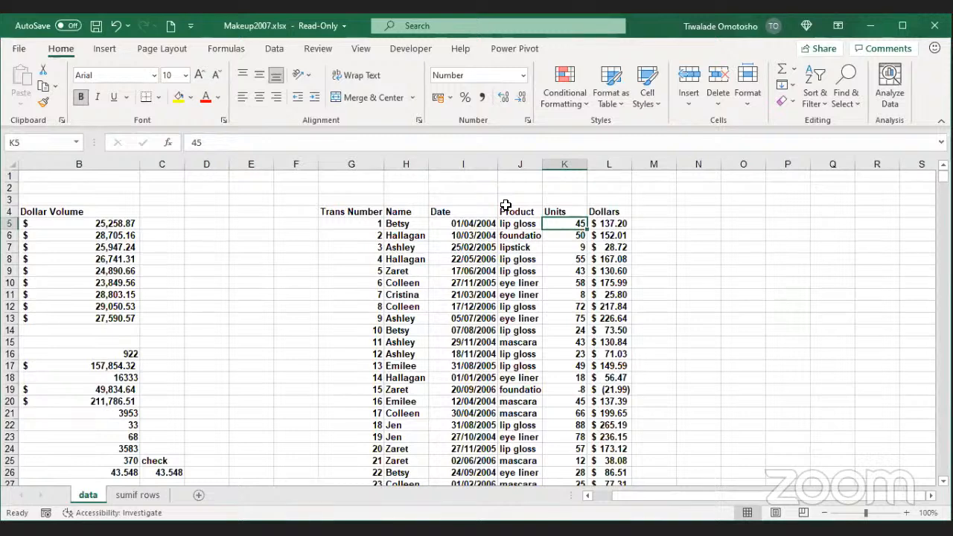
{"action": "left_click", "coordinate": [573, 201]}
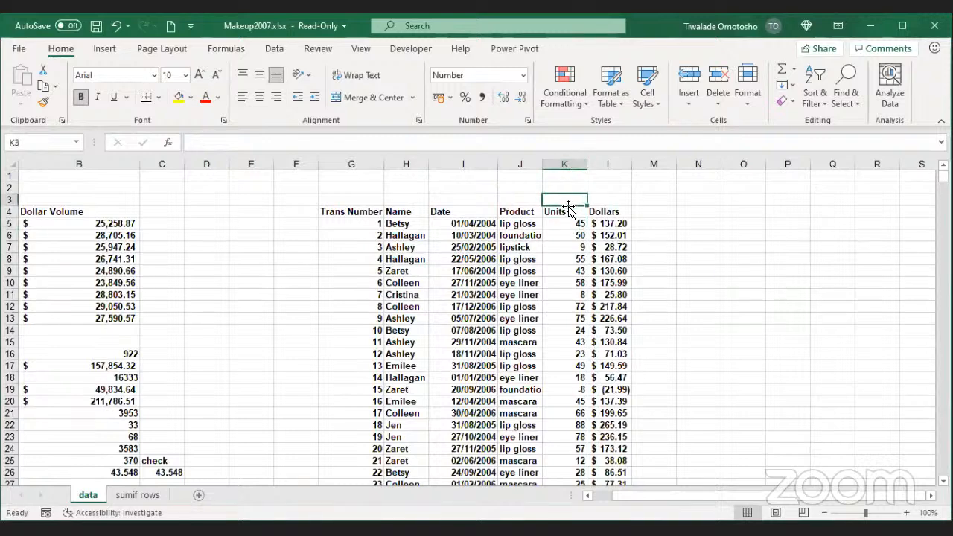
{"action": "left_click", "coordinate": [575, 214]}
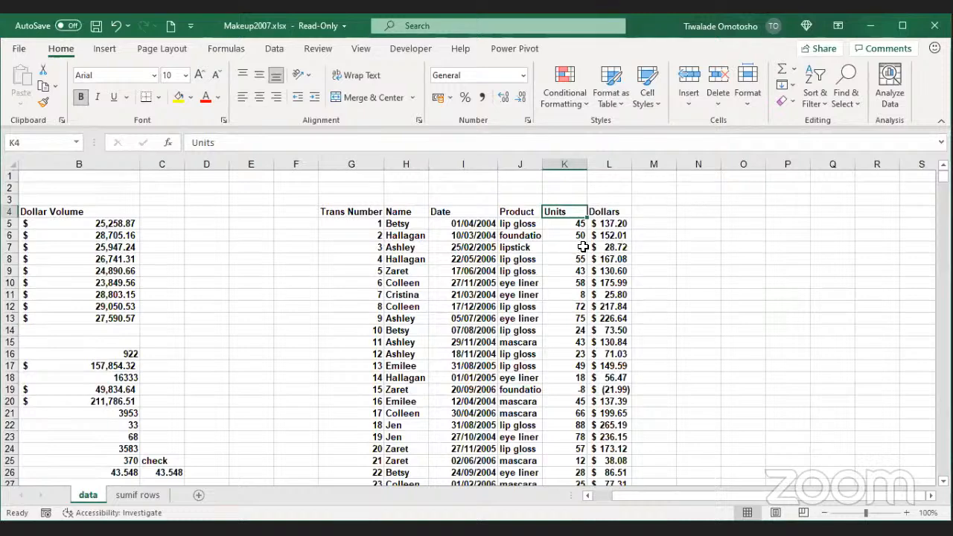
{"action": "scroll", "coordinate": [566, 246], "scroll_direction": "down", "scroll_amount": 1}
{"action": "scroll", "coordinate": [575, 235], "scroll_direction": "down", "scroll_amount": 3}
{"action": "scroll", "coordinate": [585, 216], "scroll_direction": "up", "scroll_amount": 1}
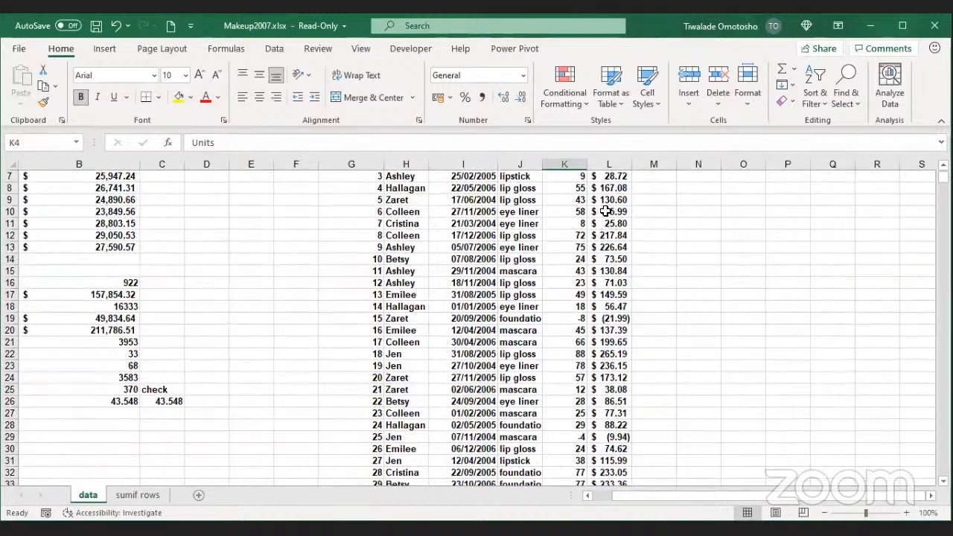
{"action": "scroll", "coordinate": [596, 219], "scroll_direction": "down", "scroll_amount": 3}
{"action": "scroll", "coordinate": [600, 223], "scroll_direction": "down", "scroll_amount": 3}
{"action": "scroll", "coordinate": [589, 223], "scroll_direction": "up", "scroll_amount": 3}
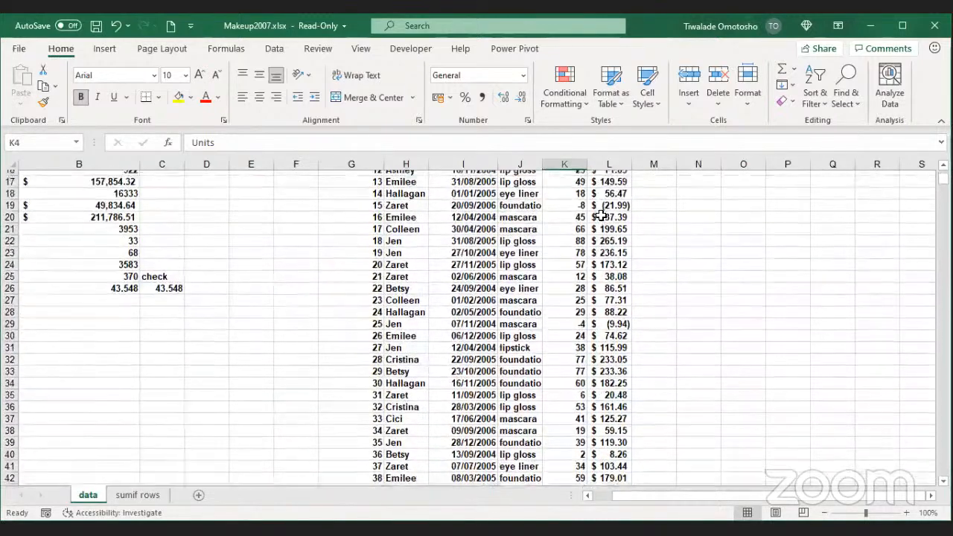
{"action": "scroll", "coordinate": [555, 232], "scroll_direction": "down", "scroll_amount": 1}
{"action": "scroll", "coordinate": [557, 232], "scroll_direction": "up", "scroll_amount": 1}
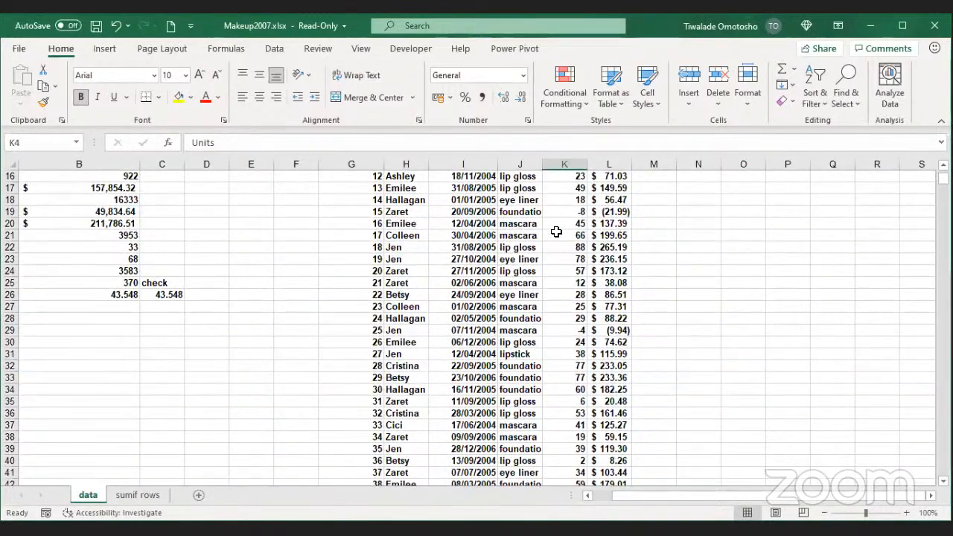
{"action": "scroll", "coordinate": [558, 232], "scroll_direction": "down", "scroll_amount": 3}
{"action": "scroll", "coordinate": [881, 192], "scroll_direction": "up", "scroll_amount": 4}
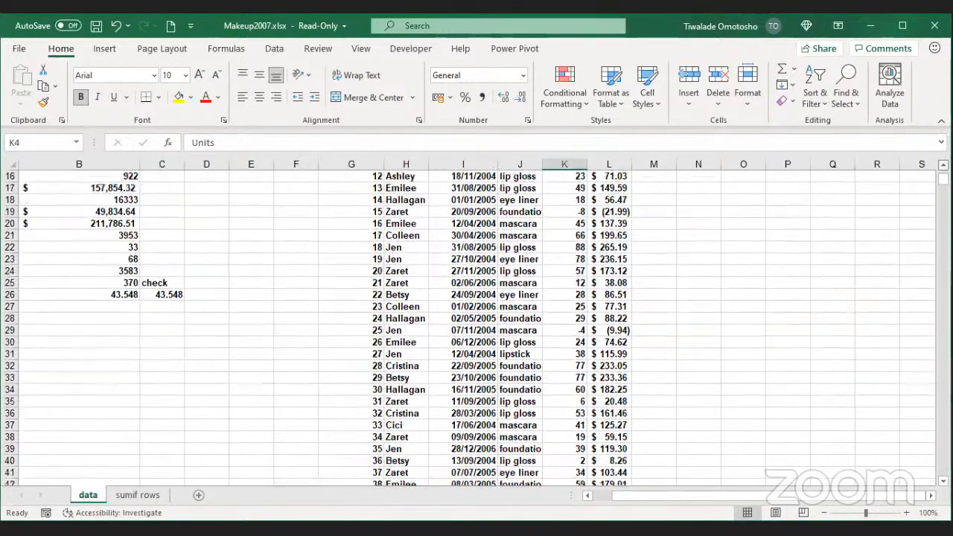
{"action": "scroll", "coordinate": [879, 209], "scroll_direction": "up", "scroll_amount": 2}
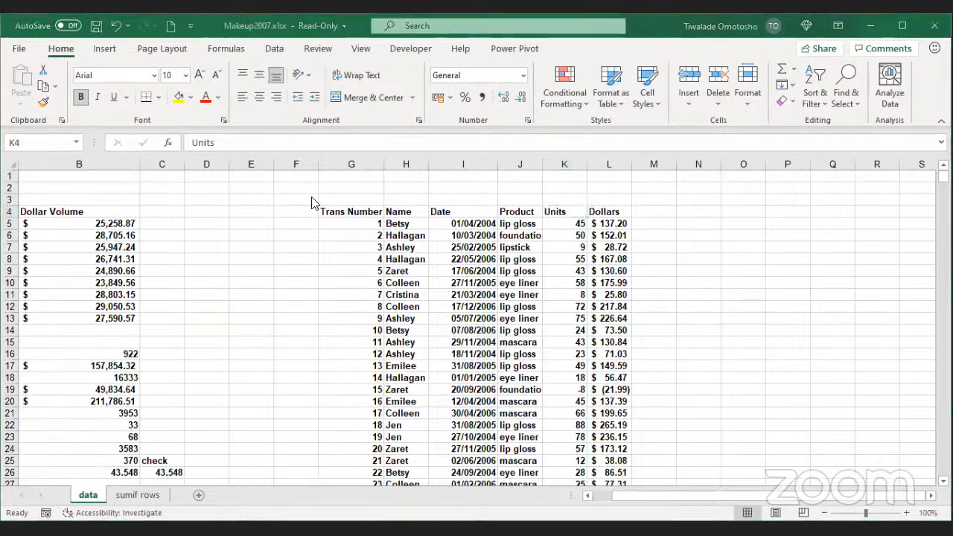
{"action": "left_click", "coordinate": [555, 214]}
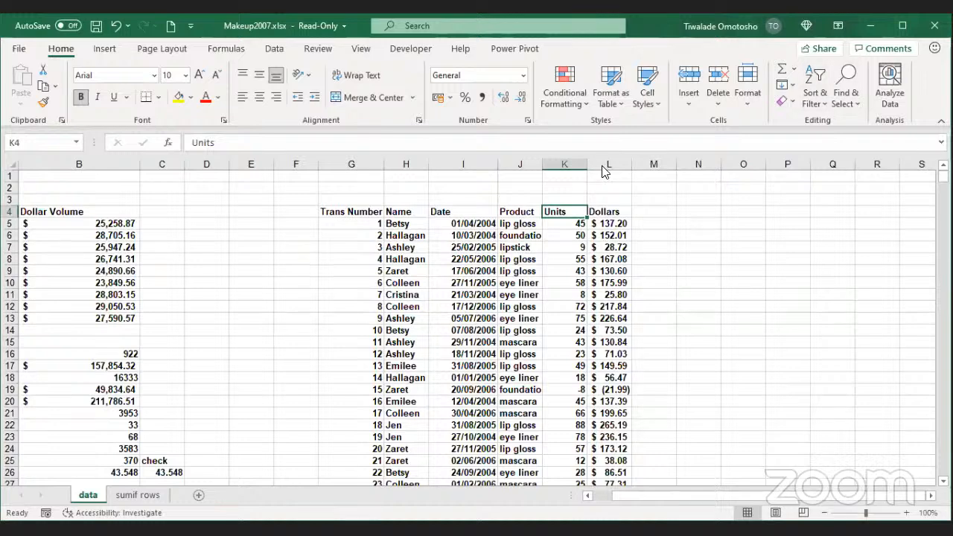
{"action": "left_click", "coordinate": [579, 212]}
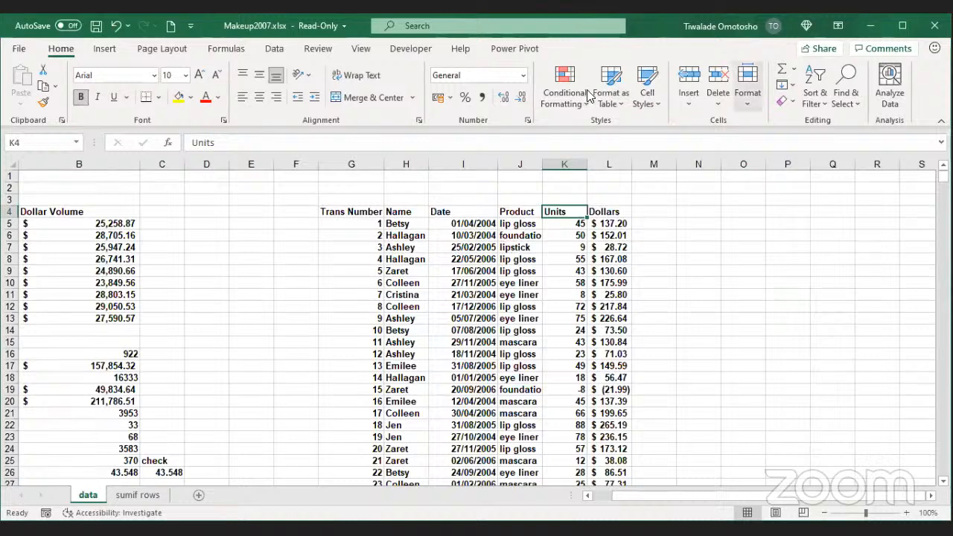
{"action": "key", "text": "alt+Tab"}
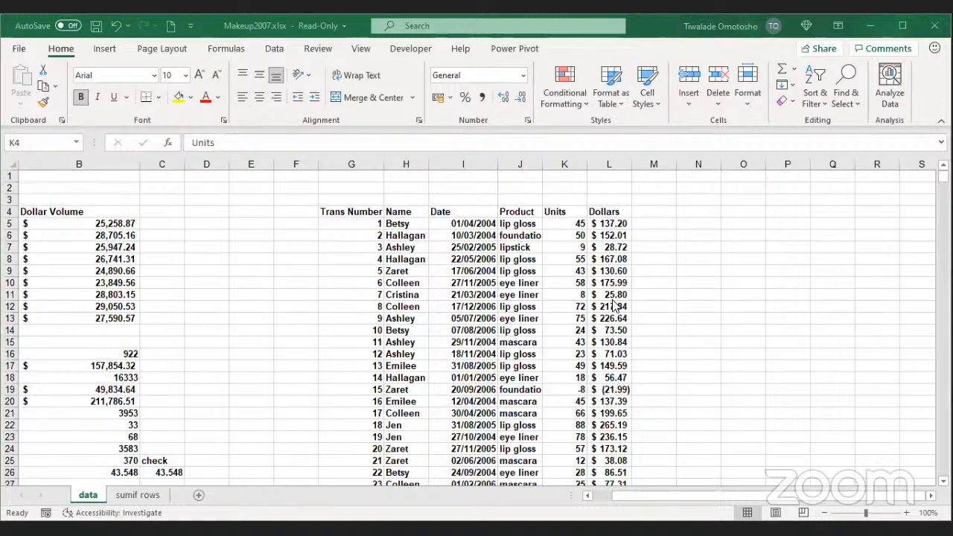
{"action": "left_click", "coordinate": [555, 213]}
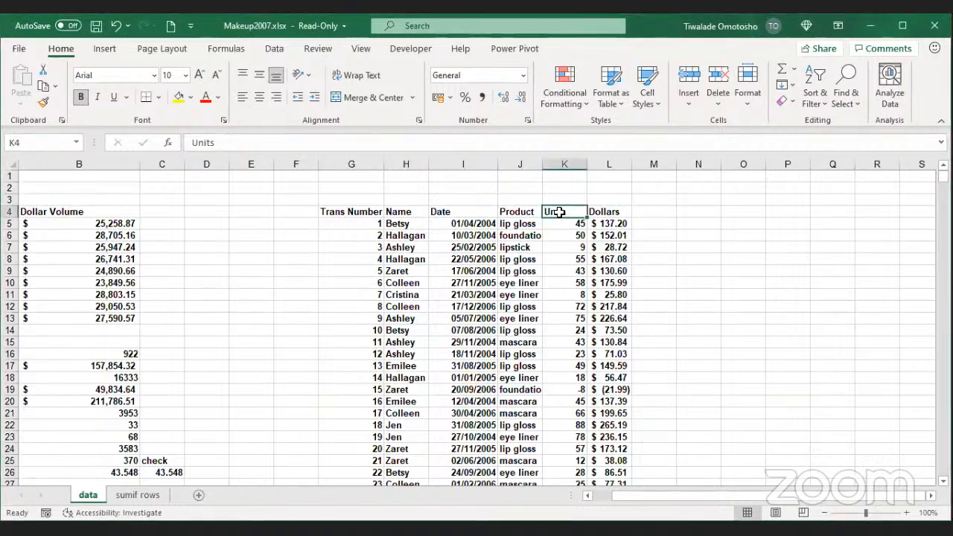
Step: Go to K1905, just below the last Units value, and begin a formula with =
{"action": "key", "text": "ctrl+Down"}
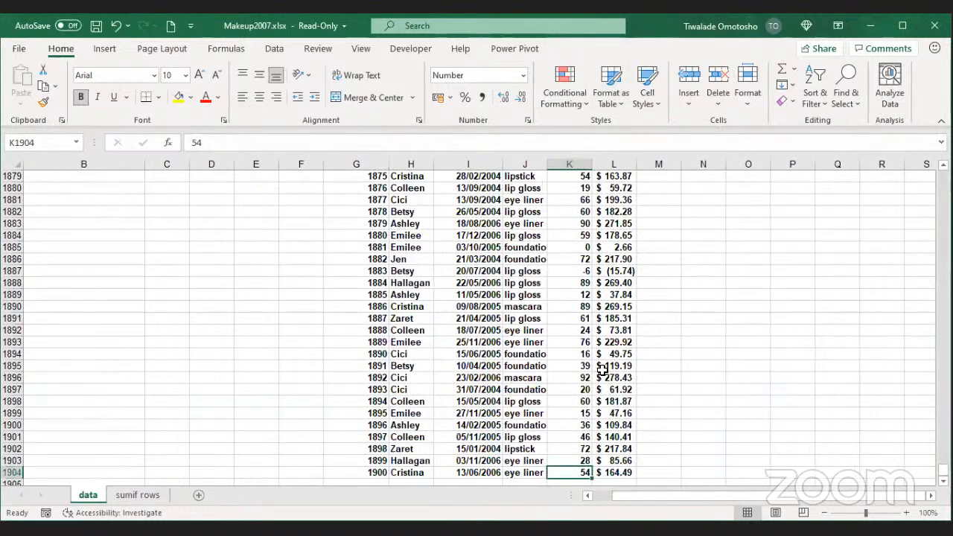
{"action": "scroll", "coordinate": [568, 408], "scroll_direction": "down", "scroll_amount": 1}
{"action": "scroll", "coordinate": [568, 407], "scroll_direction": "down", "scroll_amount": 1}
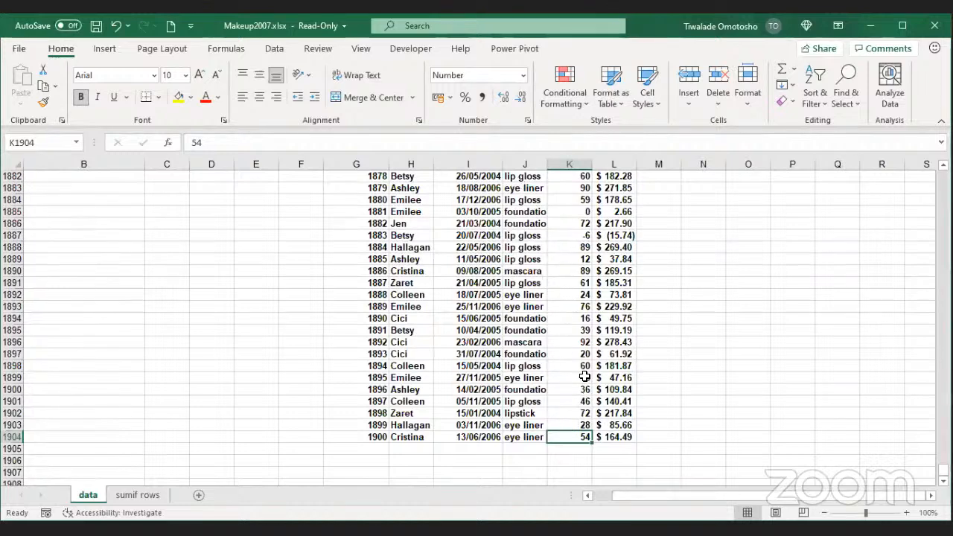
{"action": "key", "text": "Down"}
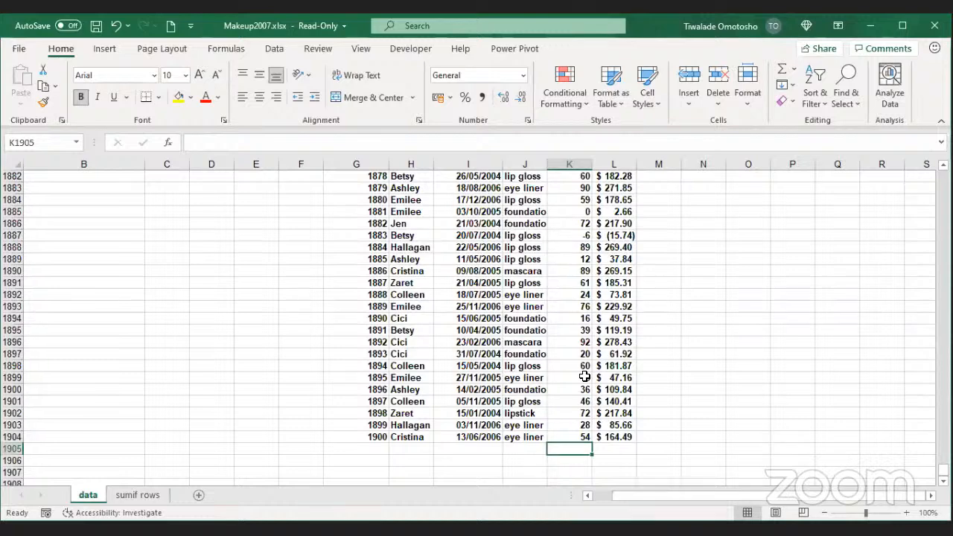
{"action": "type", "text": "="}
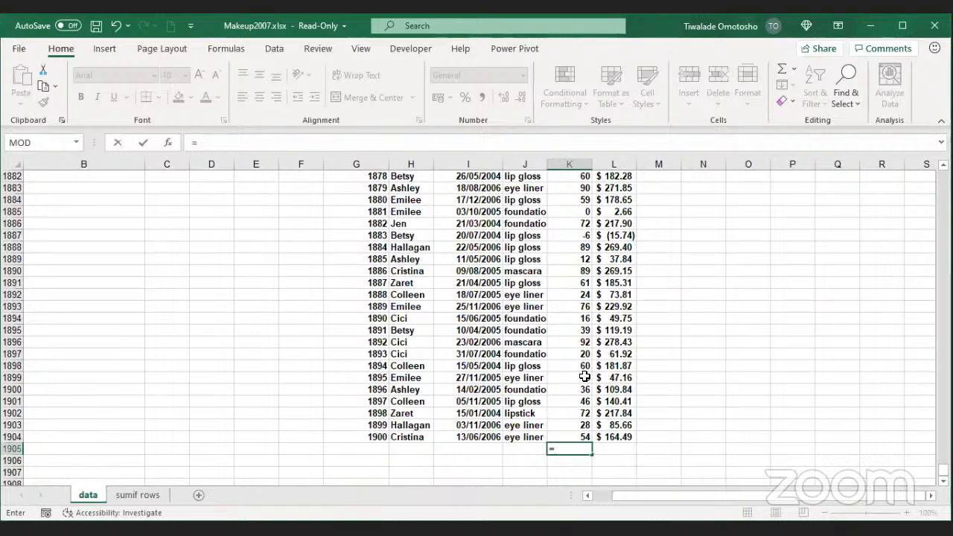
Step: Pick AVERAGE from the AV autocomplete list and add K1904 as its argument
{"action": "type", "text": "AV"}
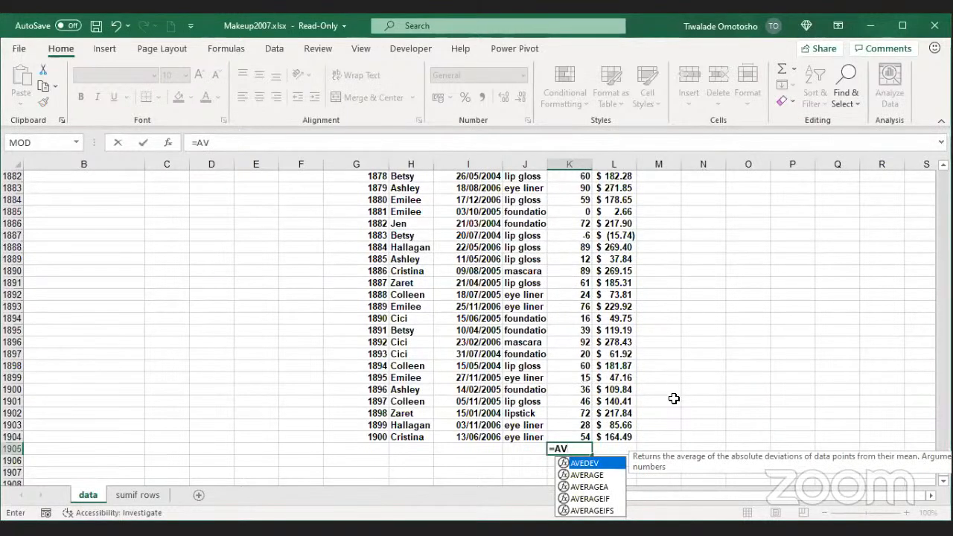
{"action": "left_click", "coordinate": [608, 475]}
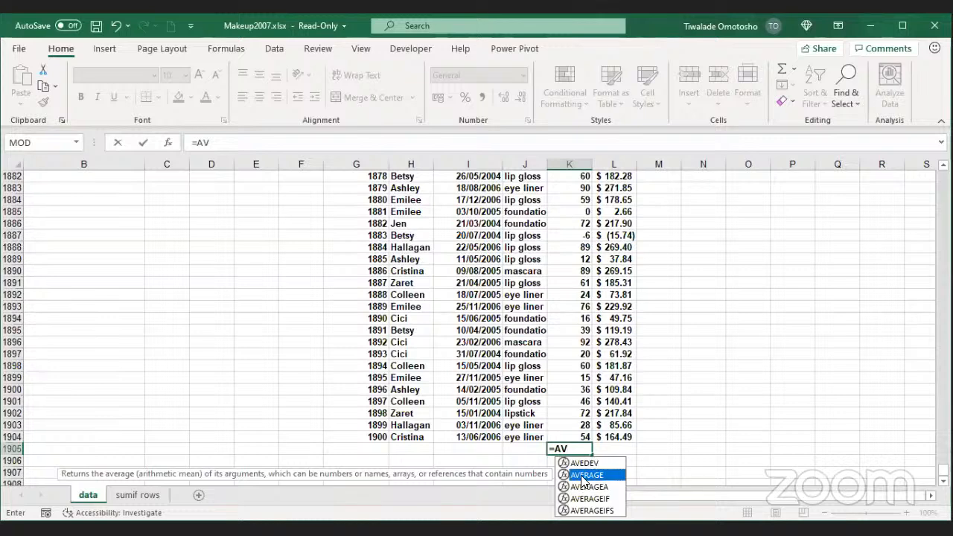
{"action": "double_click", "coordinate": [586, 475]}
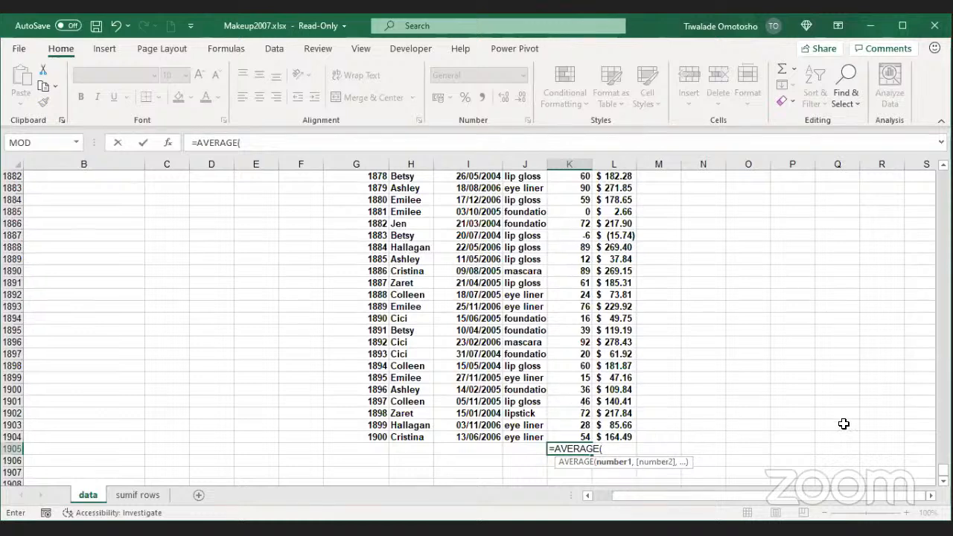
{"action": "mouse_move", "coordinate": [944, 470]}
{"action": "left_mouse_down"}
{"action": "mouse_move", "coordinate": [943, 237]}
{"action": "mouse_move", "coordinate": [943, 464]}
{"action": "left_mouse_up"}
{"action": "left_click", "coordinate": [575, 437]}
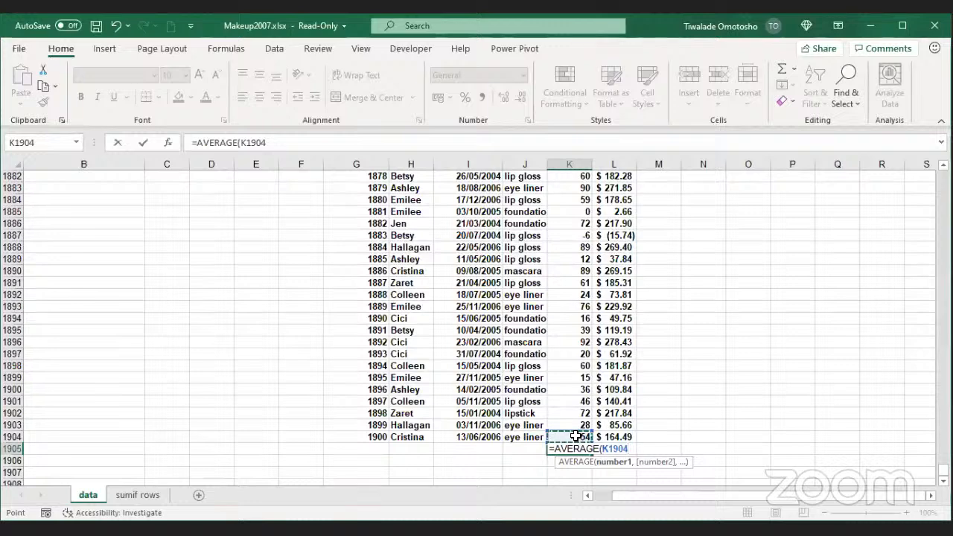
Step: Change the AVERAGE argument to the full Units range, K5 down to row 1904
{"action": "key", "text": "ctrl+Up"}
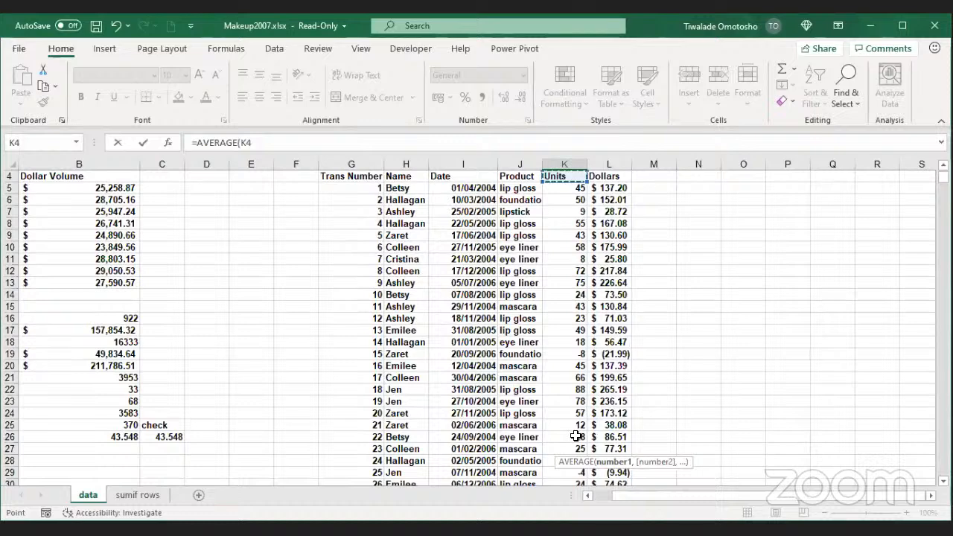
{"action": "key", "text": "Down"}
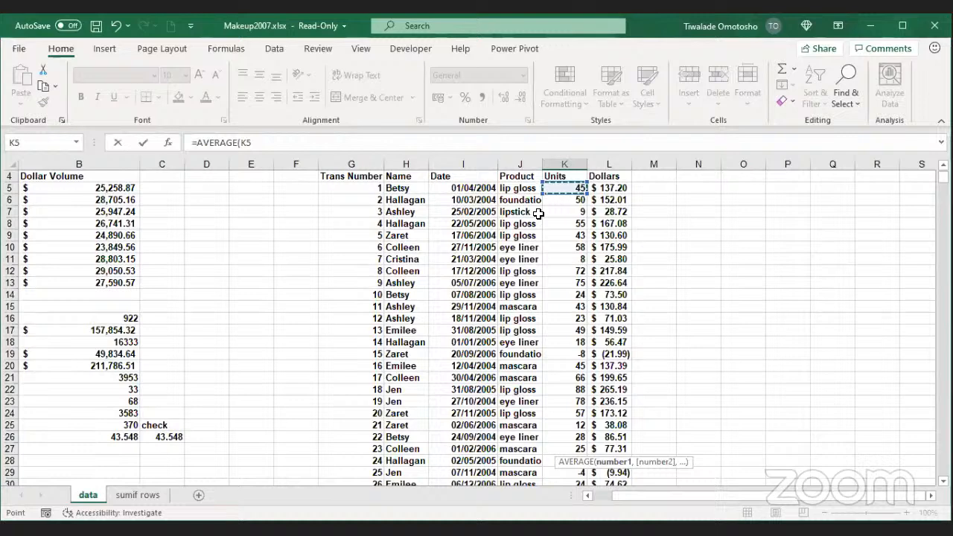
{"action": "key", "text": "shift+Down"}
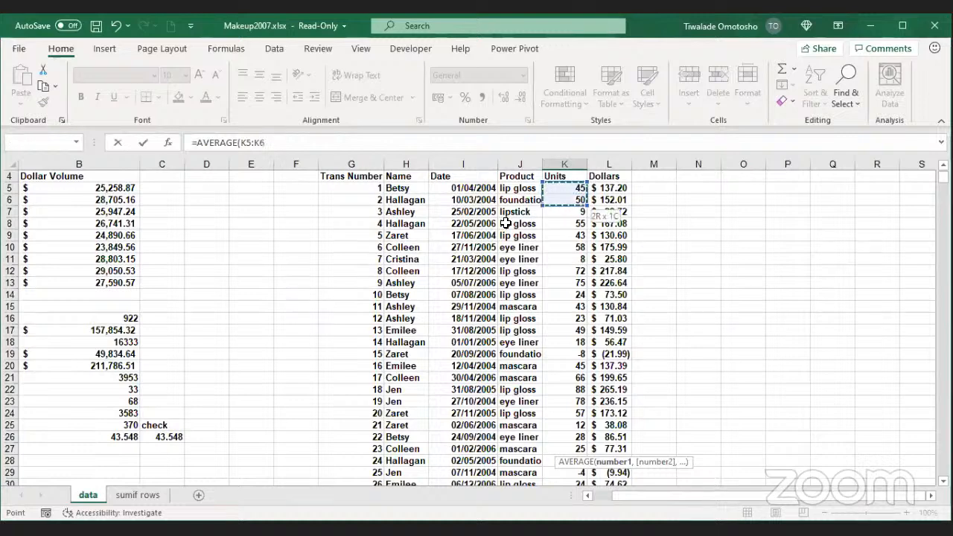
{"action": "key", "text": "shift+Down"}
{"action": "key", "text": "Down"}
{"action": "key", "text": "Up"}
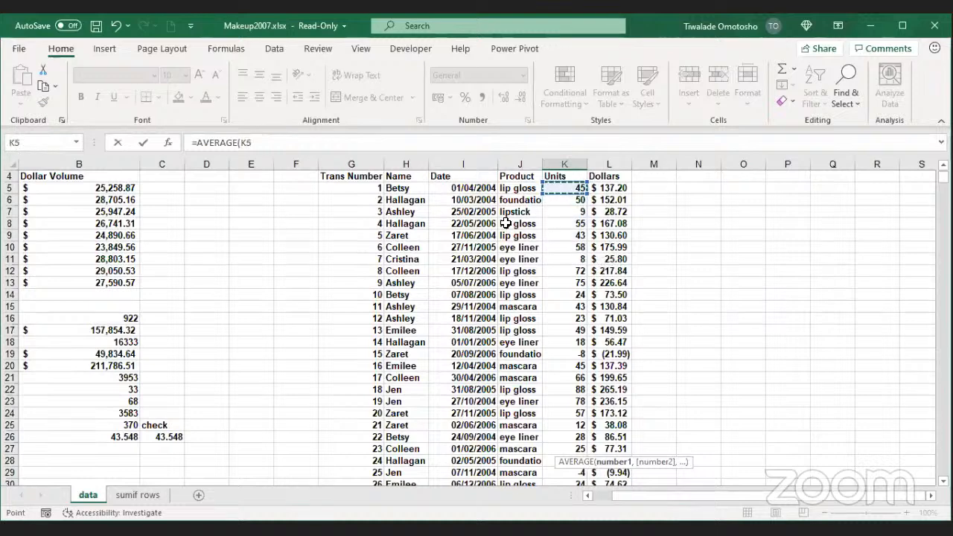
{"action": "key", "text": "shift+Down"}
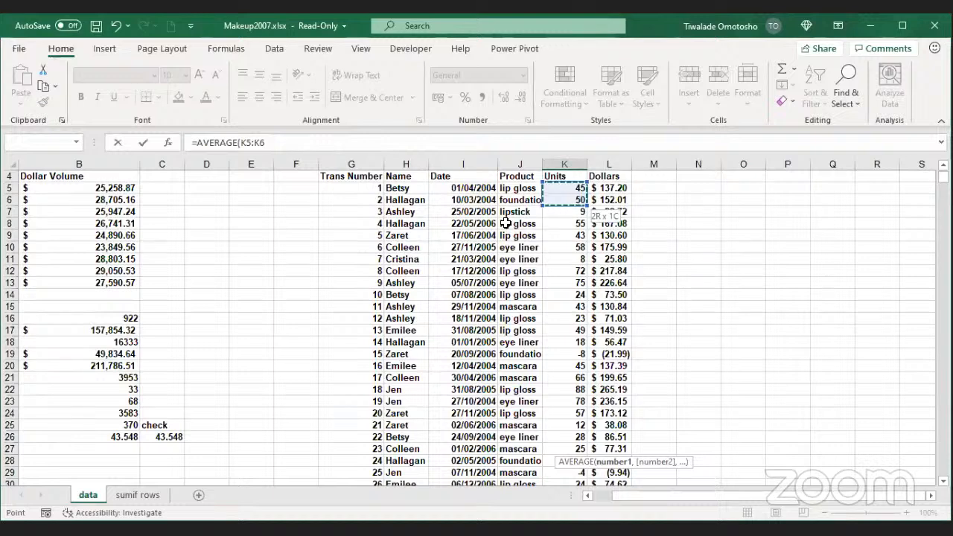
{"action": "key", "text": "ctrl+shift+Down"}
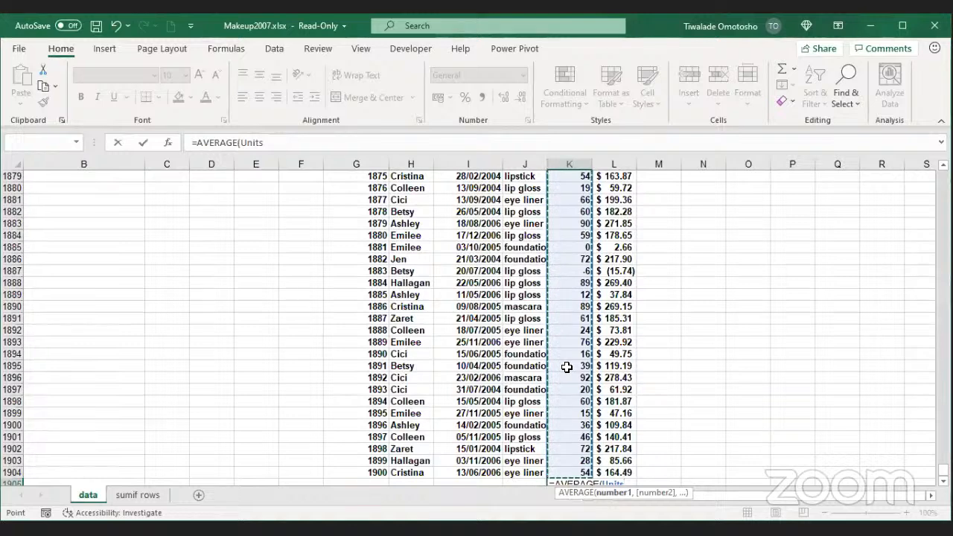
{"action": "left_click", "coordinate": [273, 143]}
Step: Close the parenthesis and enter =AVERAGE(Units), returning 41.58368
{"action": "type", "text": ")"}
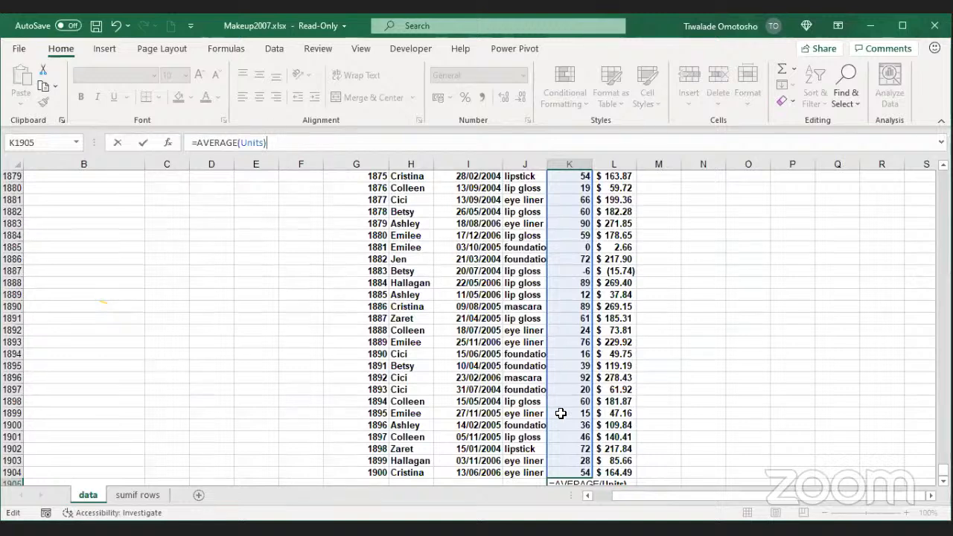
{"action": "left_click", "coordinate": [149, 147]}
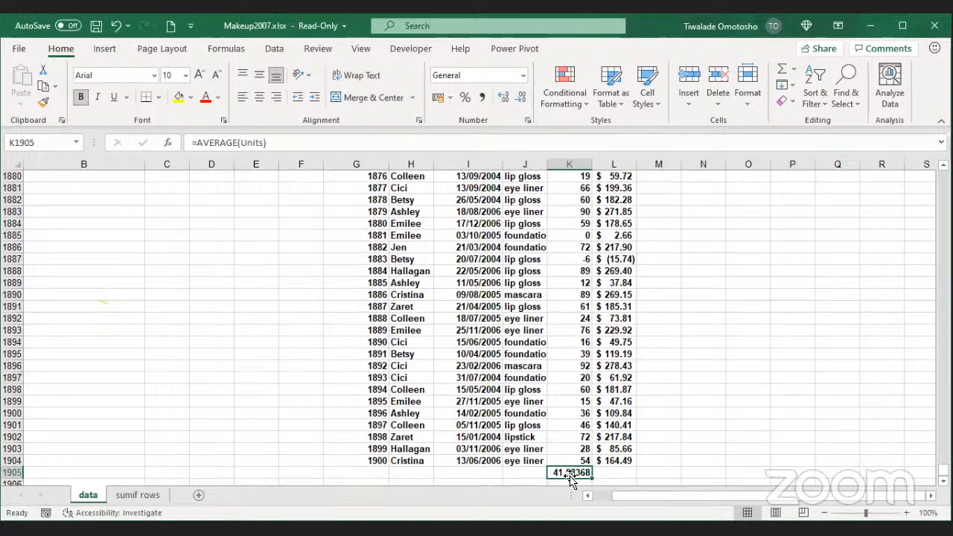
{"action": "left_click", "coordinate": [613, 414]}
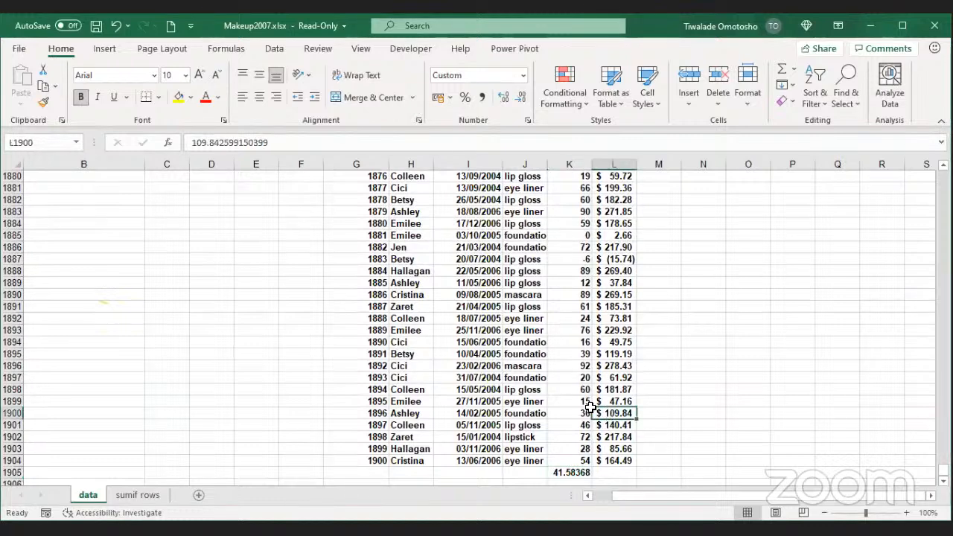
{"action": "left_click", "coordinate": [640, 388]}
{"action": "left_click", "coordinate": [615, 377]}
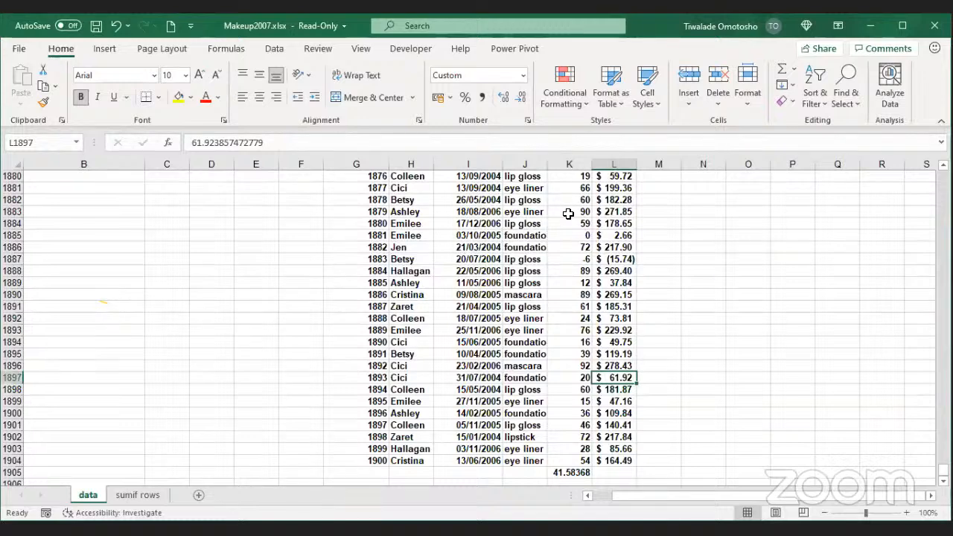
Step: Return to the top of the table and inspect the Dollars header and first value $137.20
{"action": "left_click", "coordinate": [656, 340]}
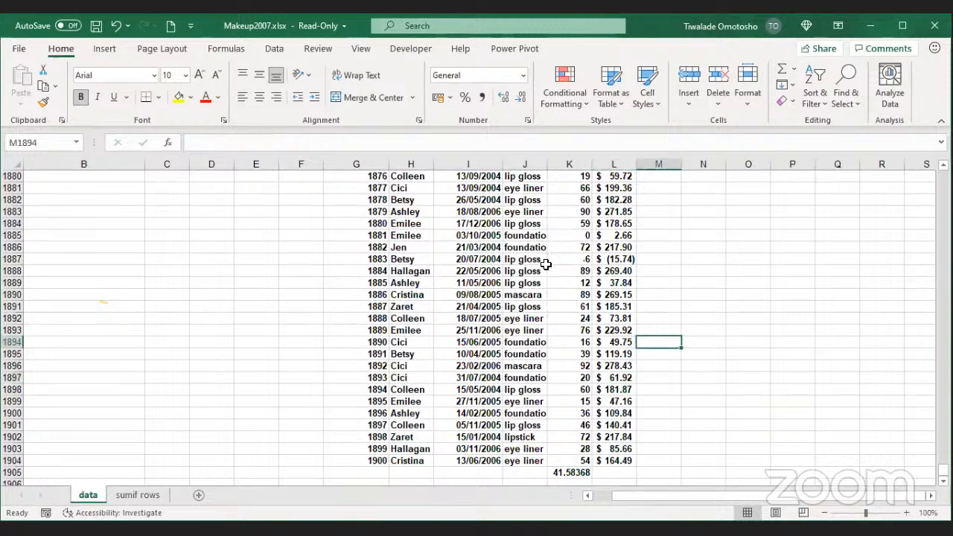
{"action": "key", "text": "ctrl+Up"}
{"action": "left_click", "coordinate": [639, 212]}
{"action": "left_click", "coordinate": [654, 218]}
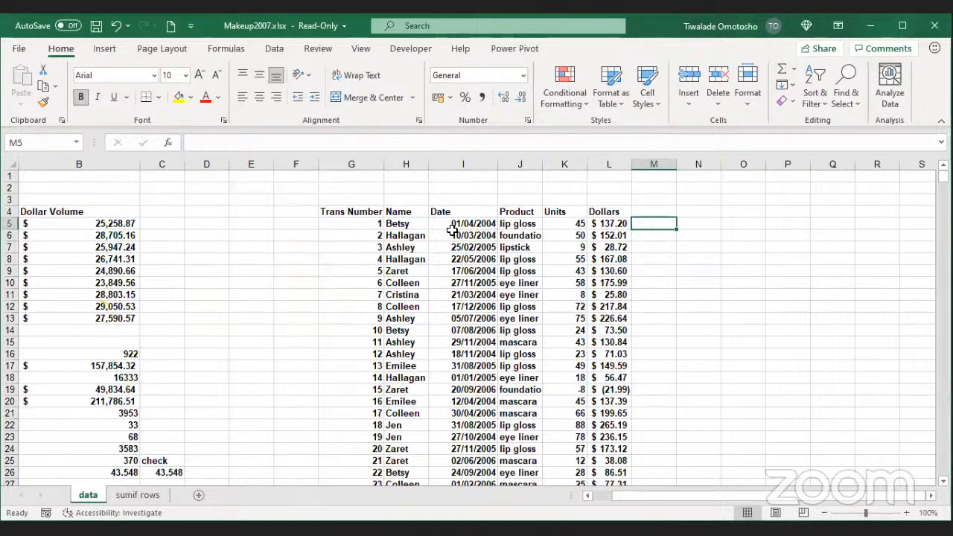
{"action": "left_click", "coordinate": [609, 215]}
{"action": "left_click", "coordinate": [624, 223]}
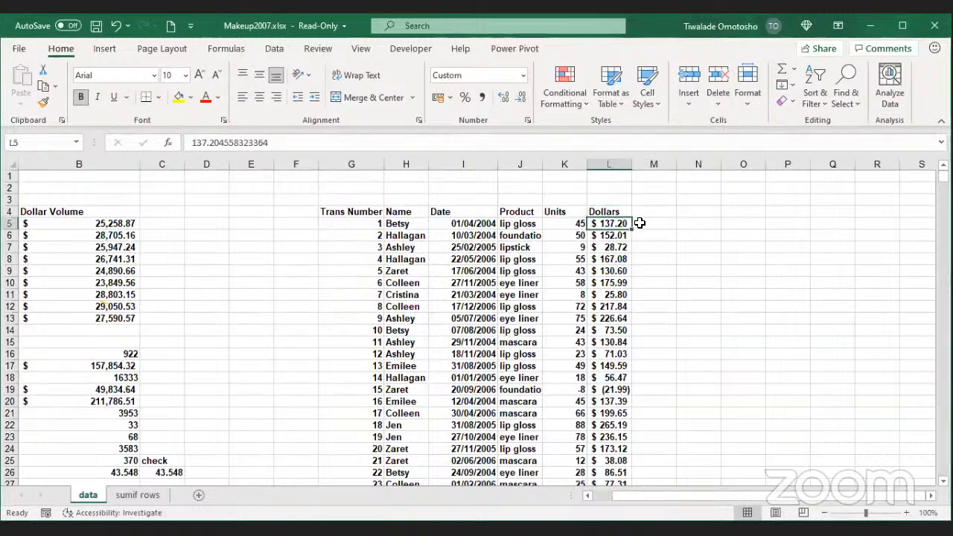
Step: Enter the heading 'Unit Price' in cell M4, next to the Dollars column
{"action": "left_click", "coordinate": [640, 222]}
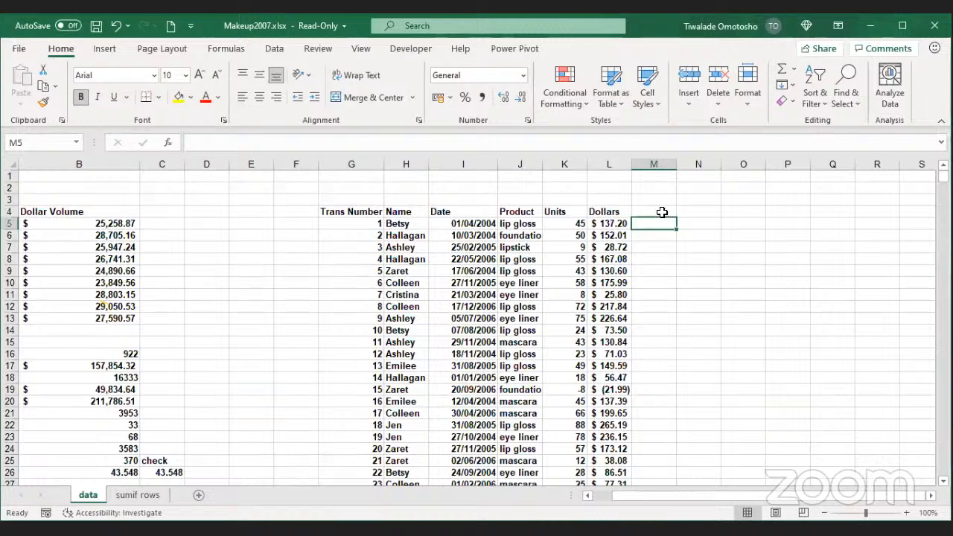
{"action": "left_click", "coordinate": [655, 214]}
{"action": "left_click", "coordinate": [655, 225]}
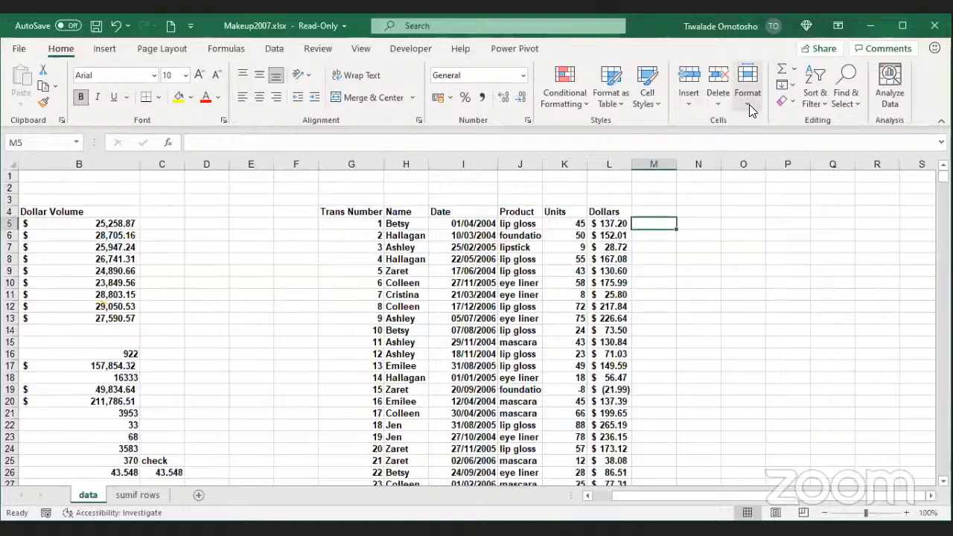
{"action": "left_click", "coordinate": [654, 212]}
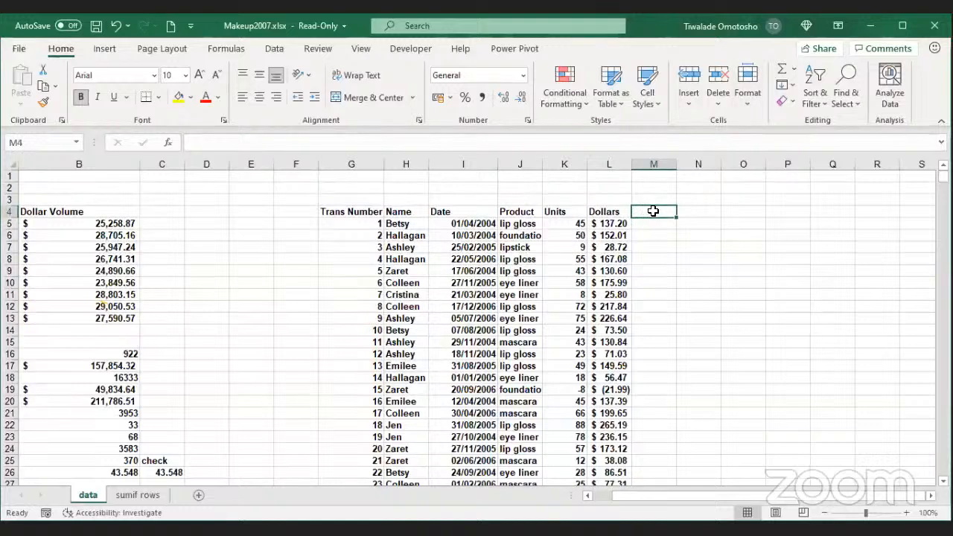
{"action": "left_click", "coordinate": [647, 223]}
{"action": "left_click", "coordinate": [663, 210]}
{"action": "type", "text": "A"}
{"action": "key", "text": "BackSpace"}
{"action": "type", "text": "Unit"}
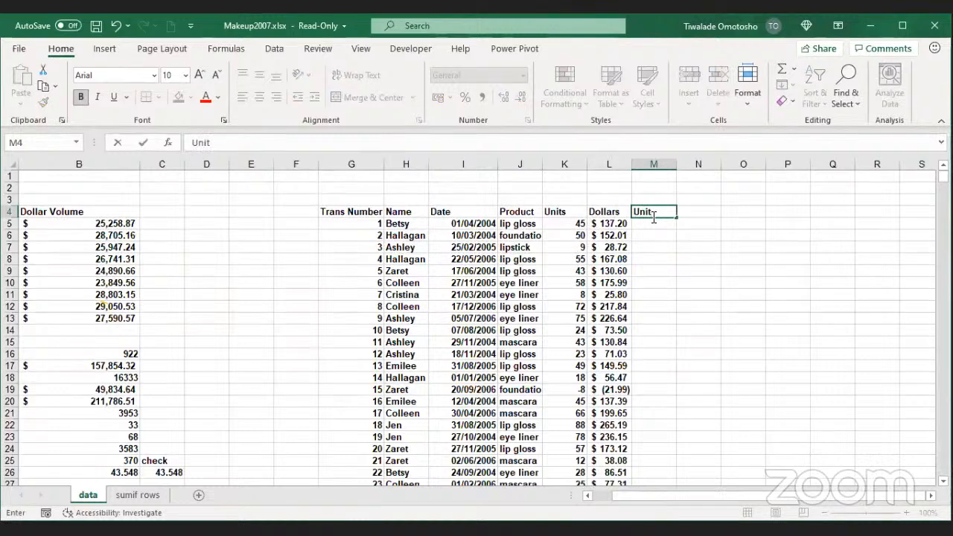
{"action": "type", "text": " Price"}
{"action": "key", "text": "Return"}
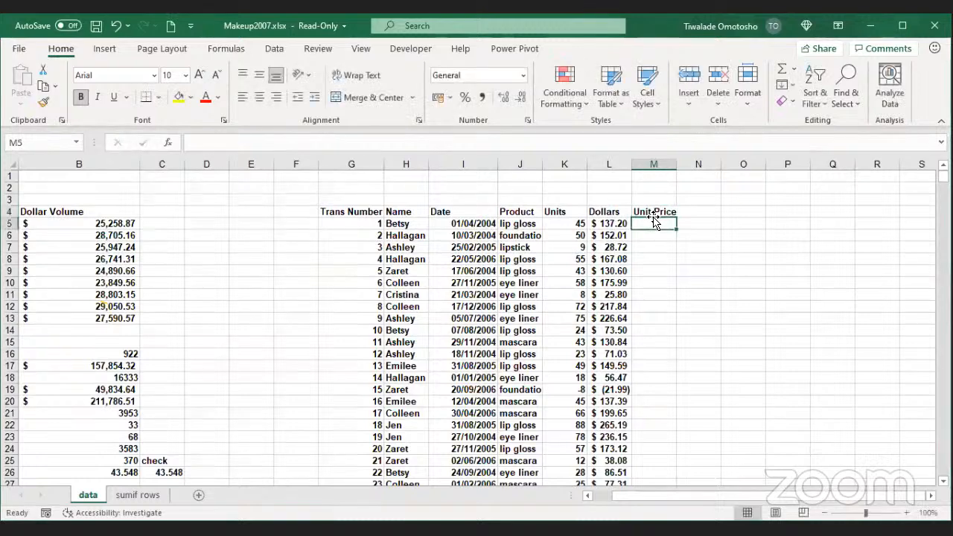
Step: Select cell M5, the first Unit Price cell in row 5
{"action": "left_click", "coordinate": [609, 213]}
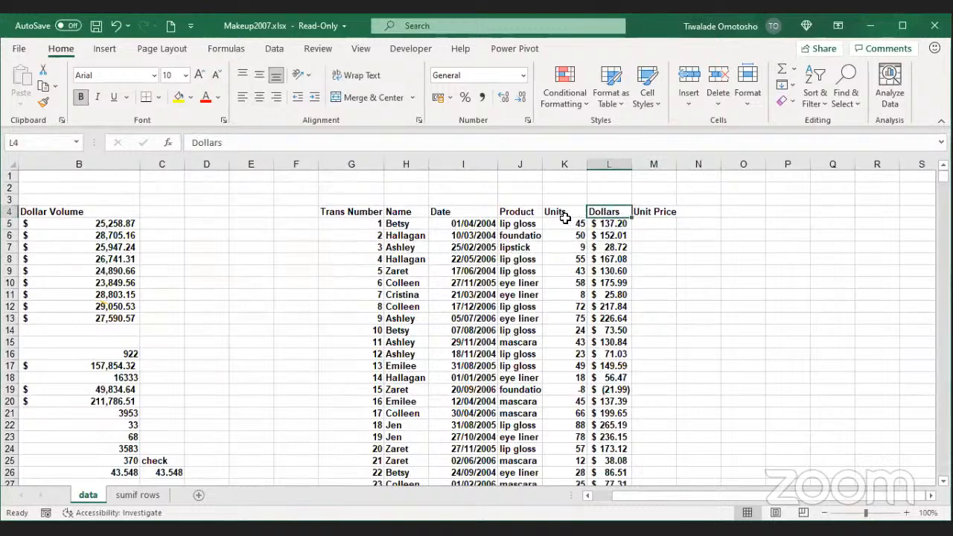
{"action": "left_click", "coordinate": [609, 223]}
{"action": "left_click", "coordinate": [655, 223]}
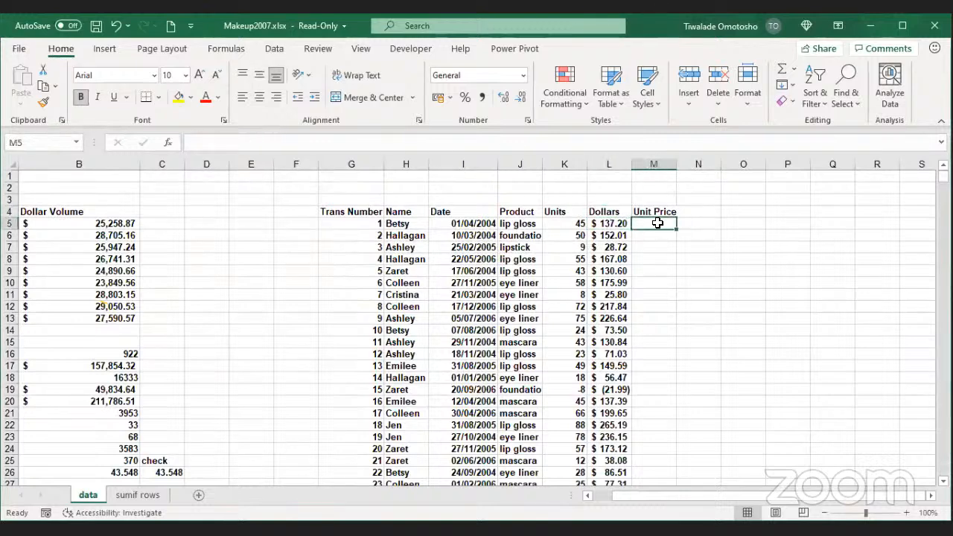
Step: Enter the formula =L5/K5 in M5 so the first unit price shows 3.05
{"action": "type", "text": "="}
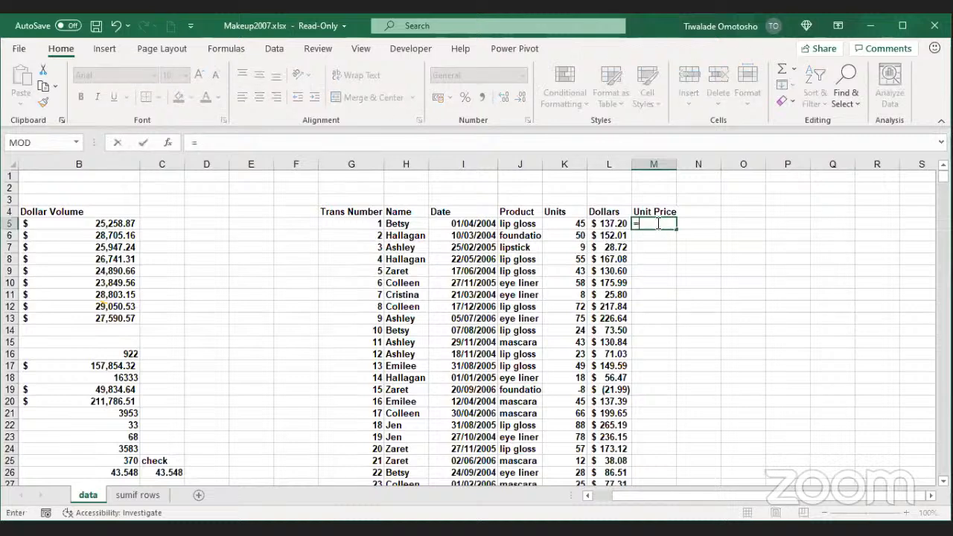
{"action": "left_click", "coordinate": [618, 223]}
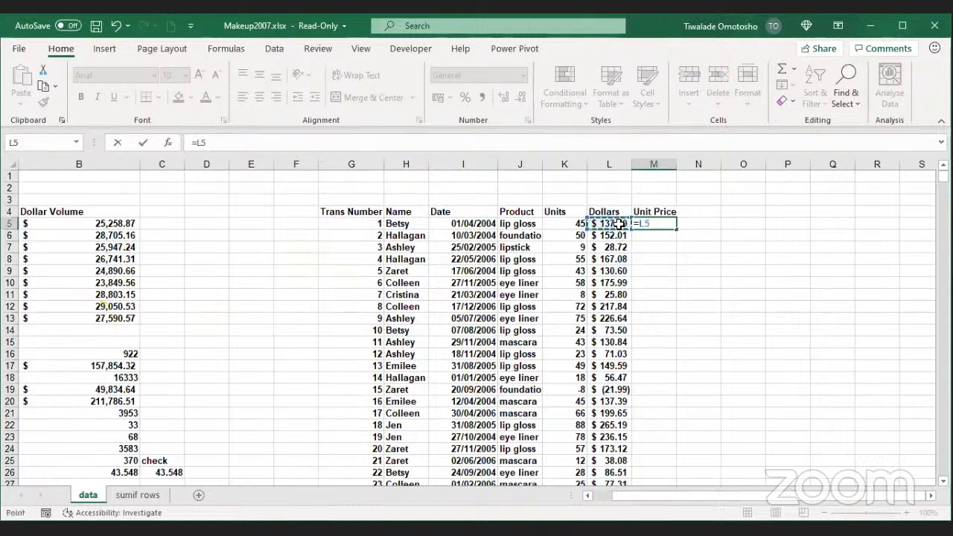
{"action": "type", "text": "/"}
{"action": "left_click", "coordinate": [556, 225]}
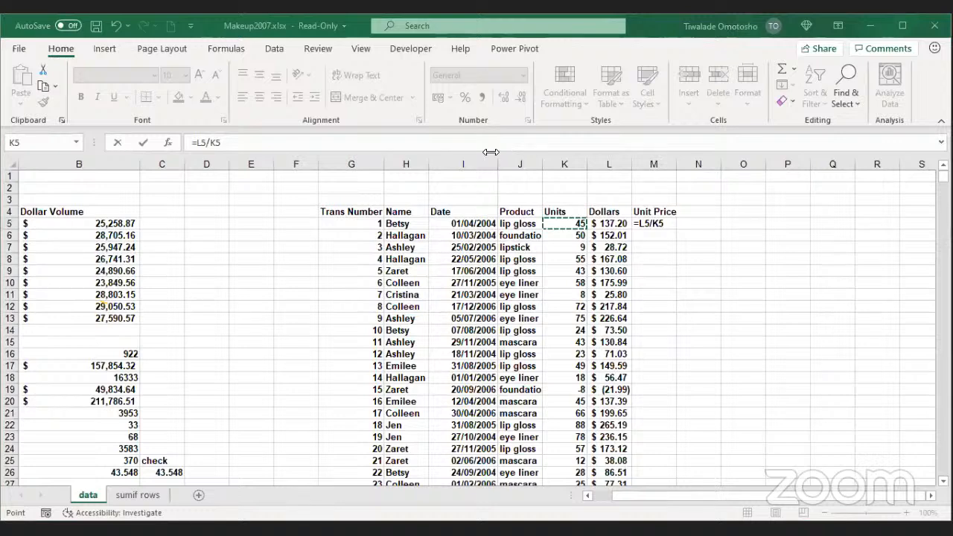
{"action": "left_click", "coordinate": [663, 223]}
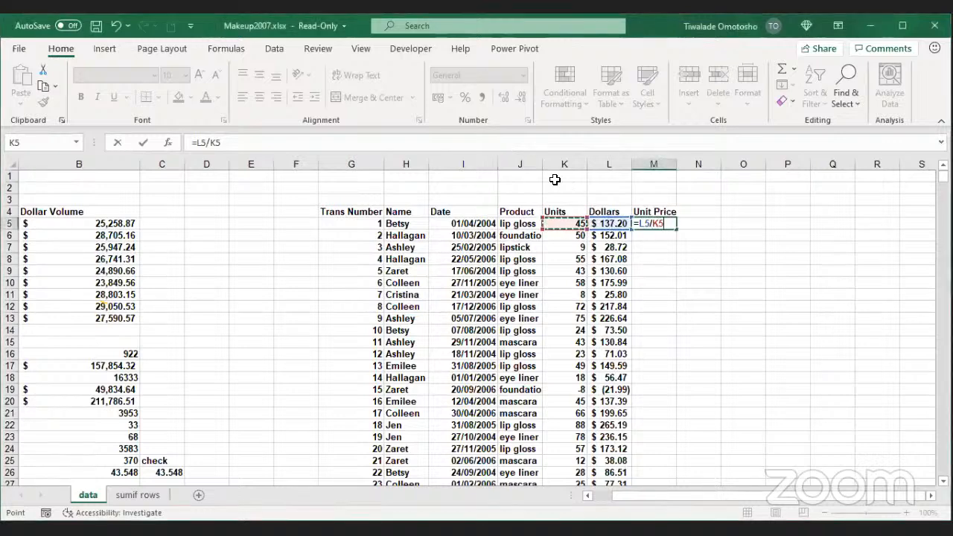
{"action": "left_click", "coordinate": [413, 155]}
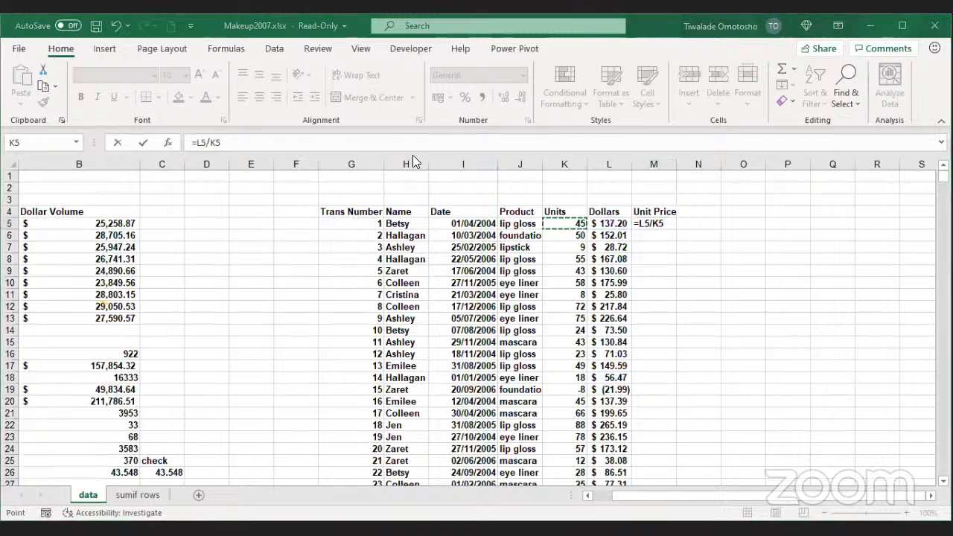
{"action": "left_click", "coordinate": [146, 137]}
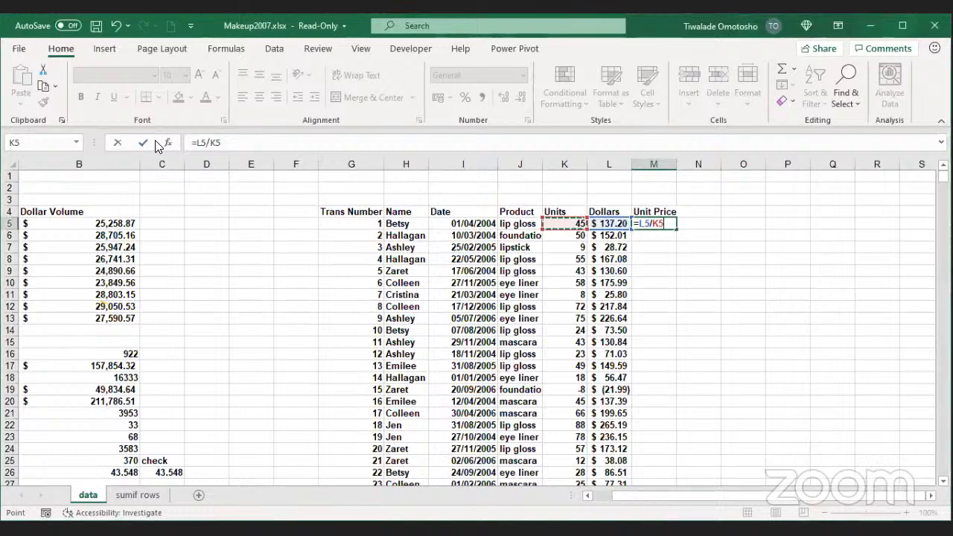
{"action": "left_click", "coordinate": [142, 142]}
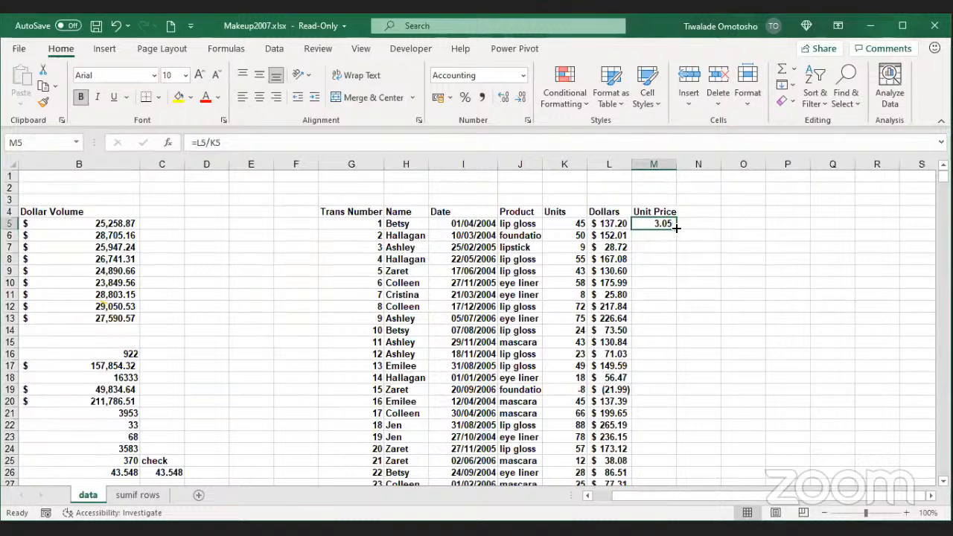
Step: Fill the M5 formula down the Unit Price column and check rows 5 and 6
{"action": "double_click", "coordinate": [676, 228]}
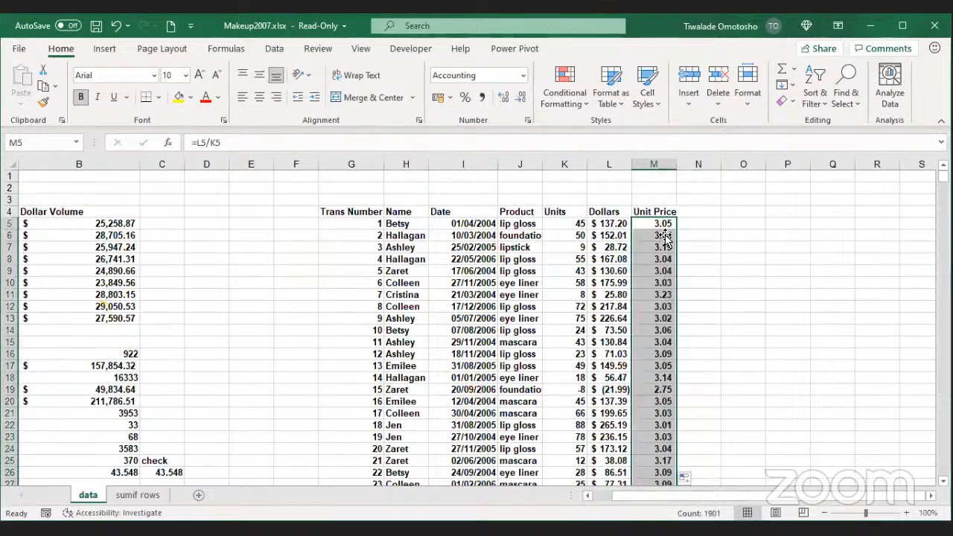
{"action": "left_click", "coordinate": [660, 224]}
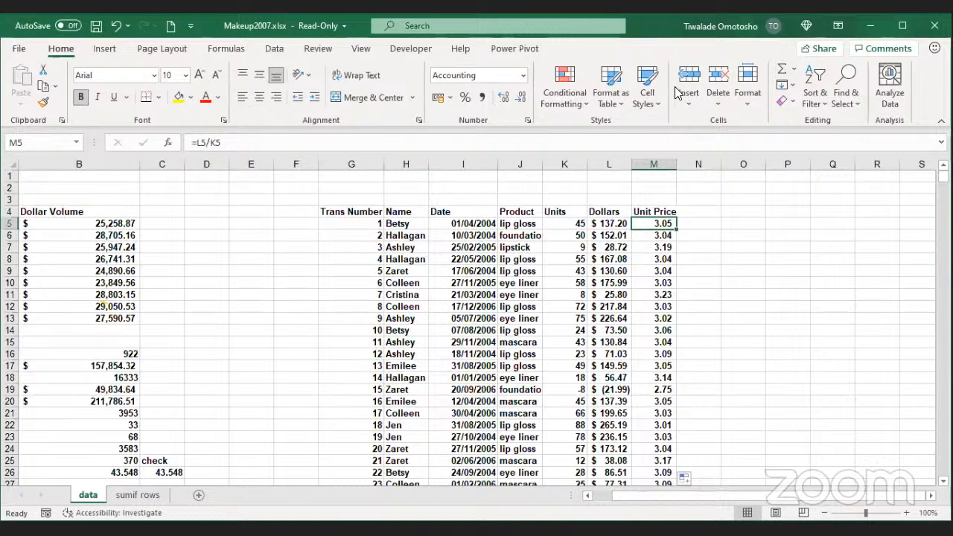
{"action": "left_click", "coordinate": [661, 251]}
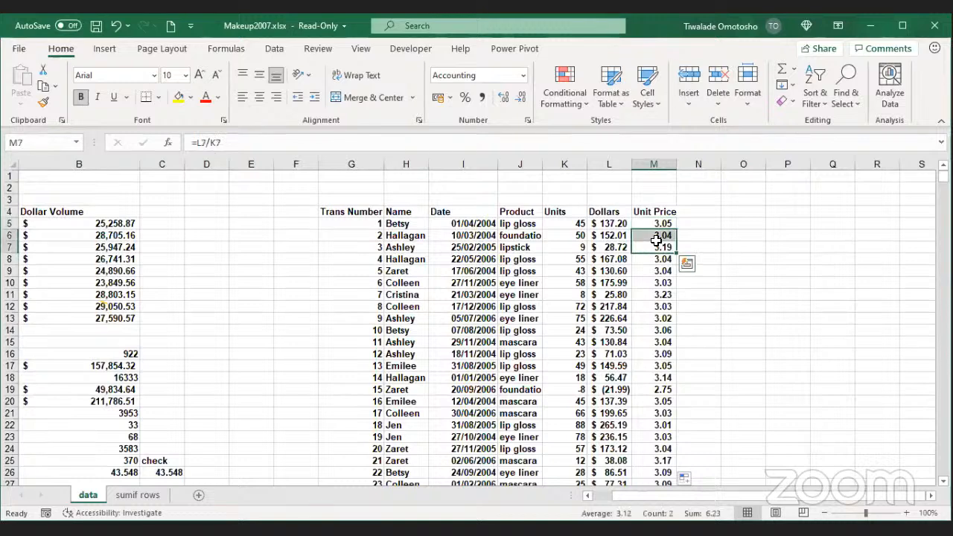
{"action": "left_click", "coordinate": [656, 236]}
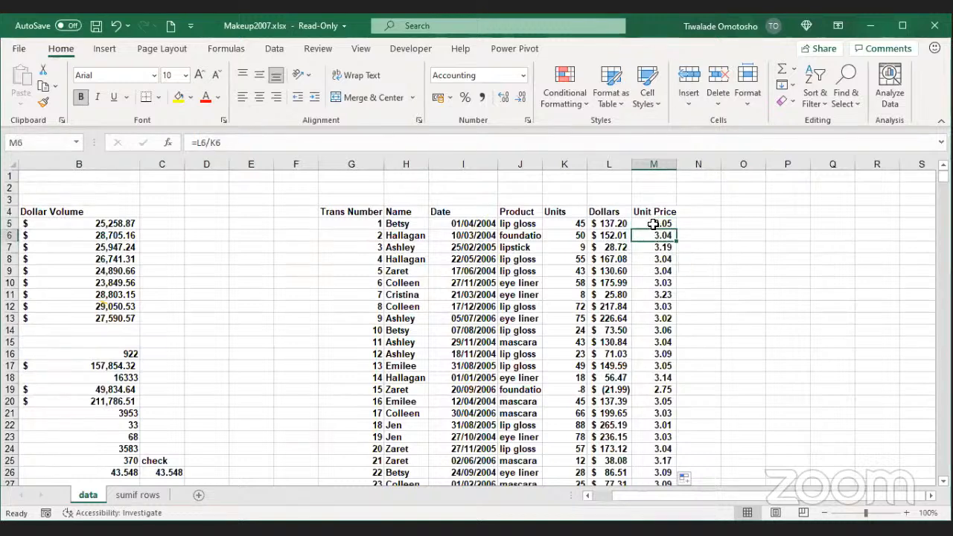
{"action": "left_click", "coordinate": [653, 224]}
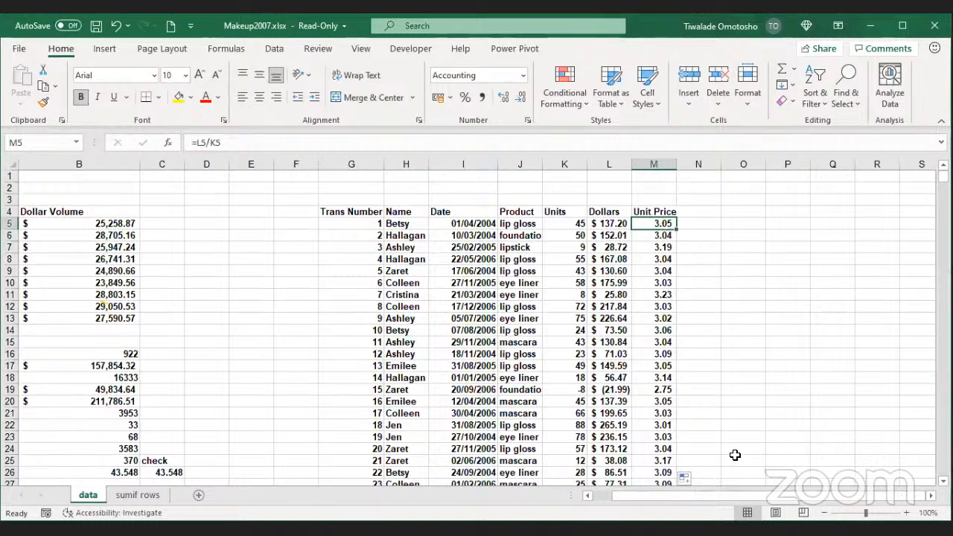
{"action": "left_click", "coordinate": [659, 237]}
{"action": "left_click", "coordinate": [652, 224]}
Step: Inspect the Unit Price and Dollars columns, then switch to the Dividebyprice workbook
{"action": "left_click", "coordinate": [649, 162]}
{"action": "left_click", "coordinate": [660, 199]}
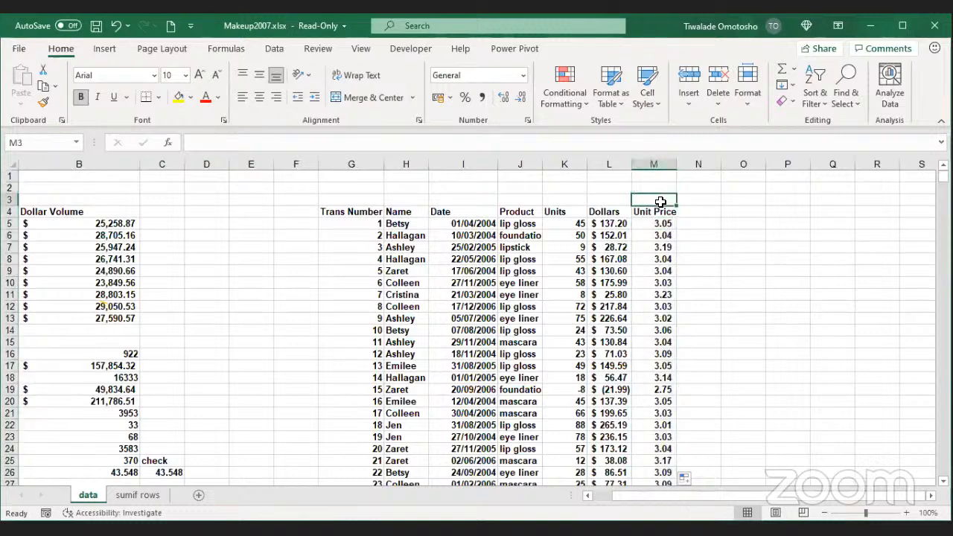
{"action": "left_click", "coordinate": [662, 208]}
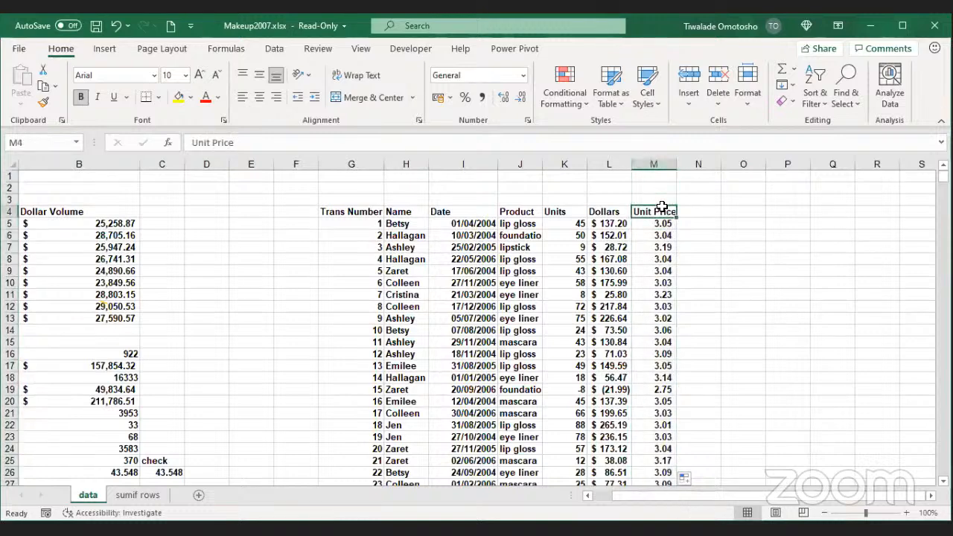
{"action": "left_click", "coordinate": [651, 165]}
{"action": "left_click", "coordinate": [611, 164]}
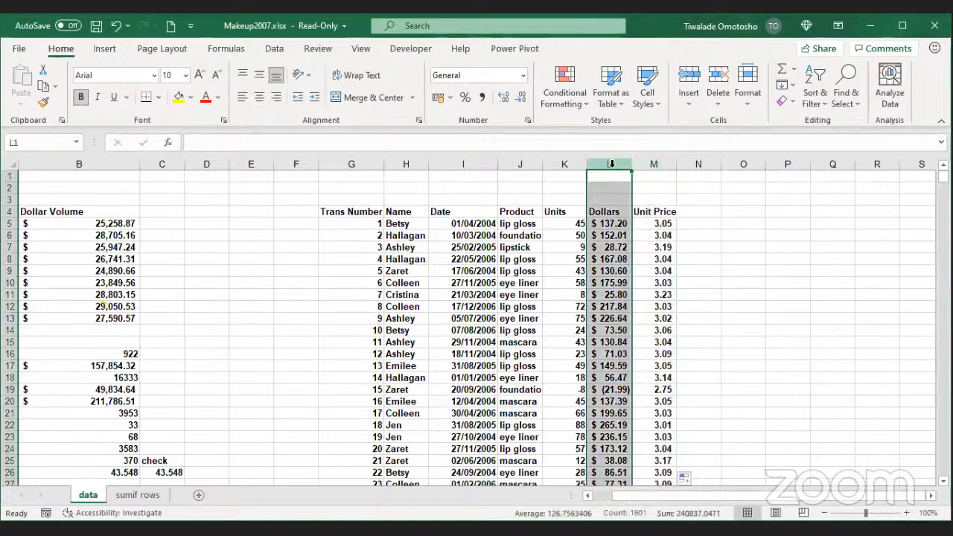
{"action": "left_click", "coordinate": [657, 210]}
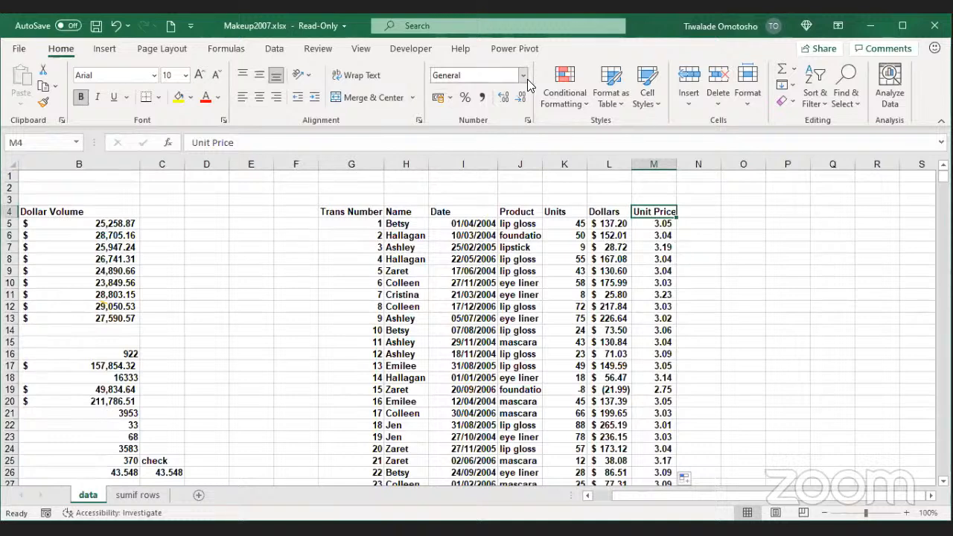
{"action": "key", "text": "alt+Tab"}
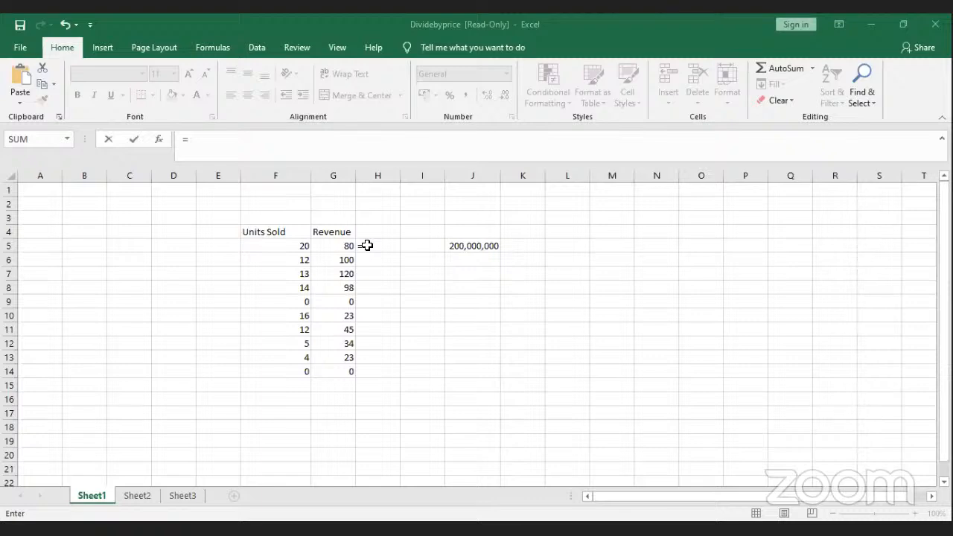
Step: Clear the zero entries in row 14 and narrow the Units Sold column
{"action": "key", "text": "Escape"}
{"action": "left_click", "coordinate": [404, 315]}
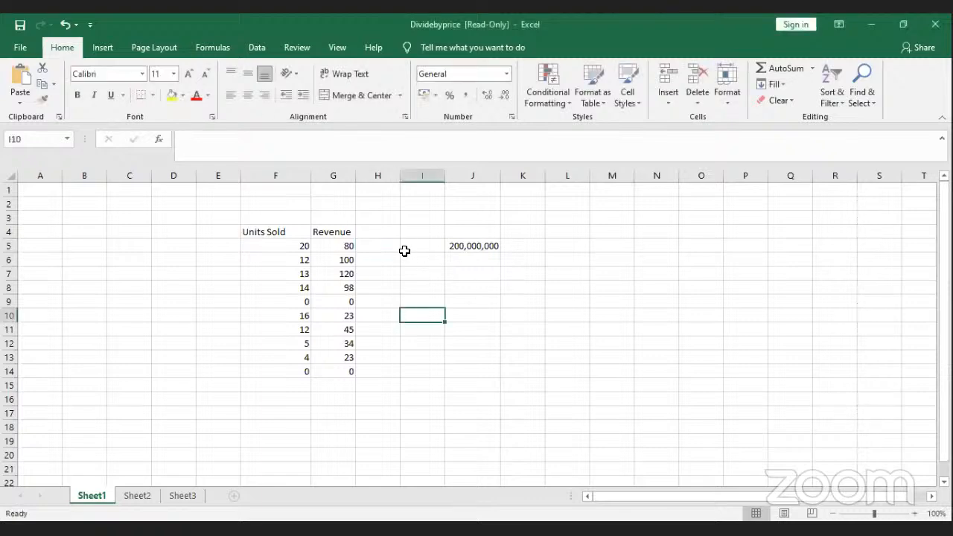
{"action": "left_click", "coordinate": [378, 247]}
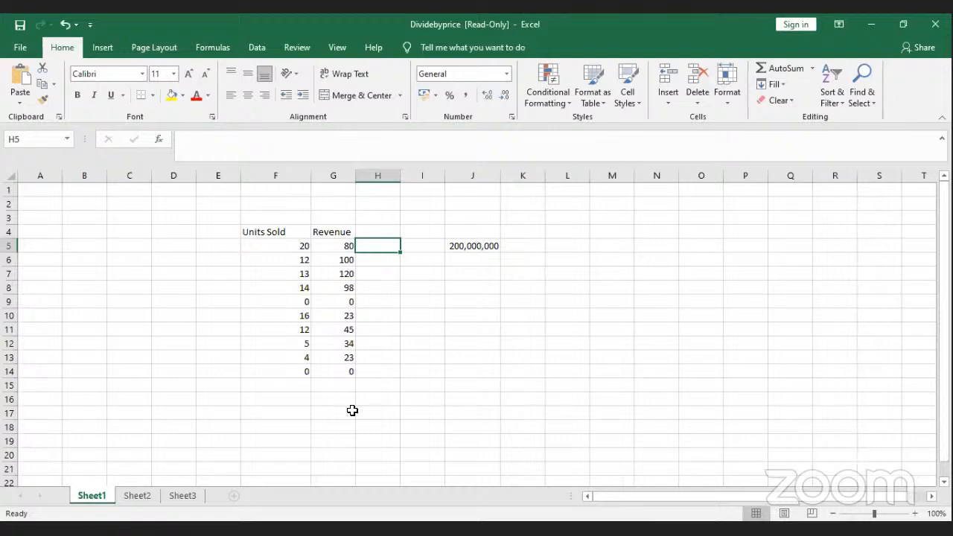
{"action": "left_click_drag", "start_coordinate": [275, 371], "coordinate": [369, 380]}
{"action": "key", "text": "Delete"}
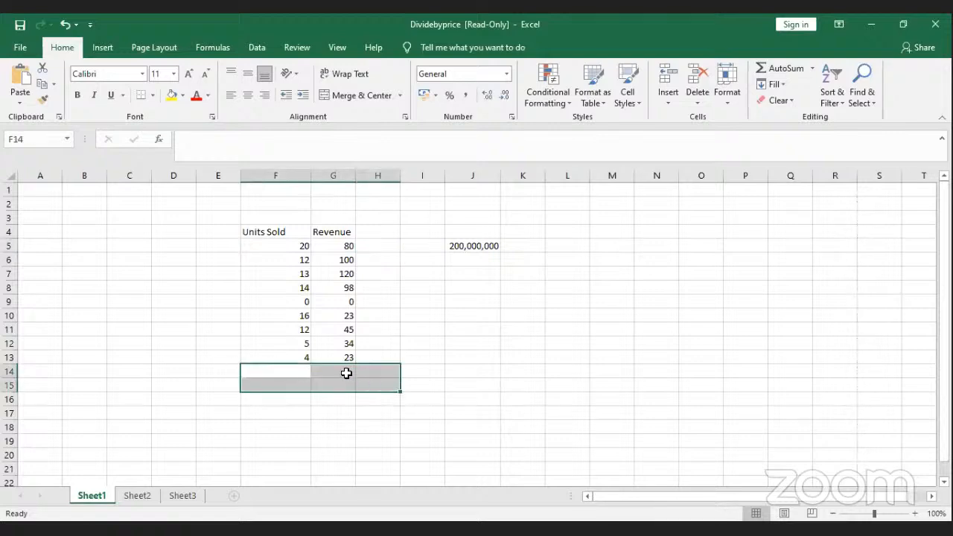
{"action": "left_click", "coordinate": [383, 291]}
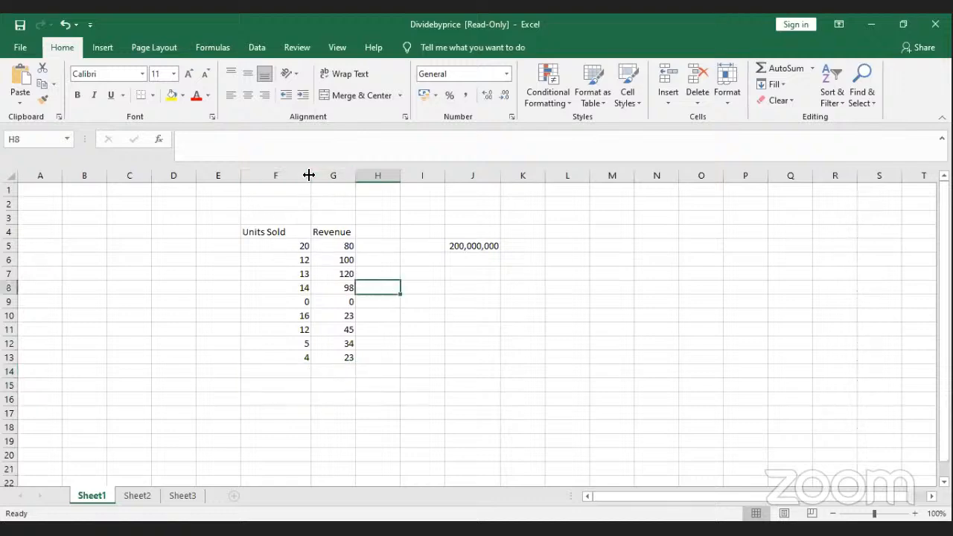
{"action": "left_click_drag", "start_coordinate": [308, 175], "coordinate": [292, 175]}
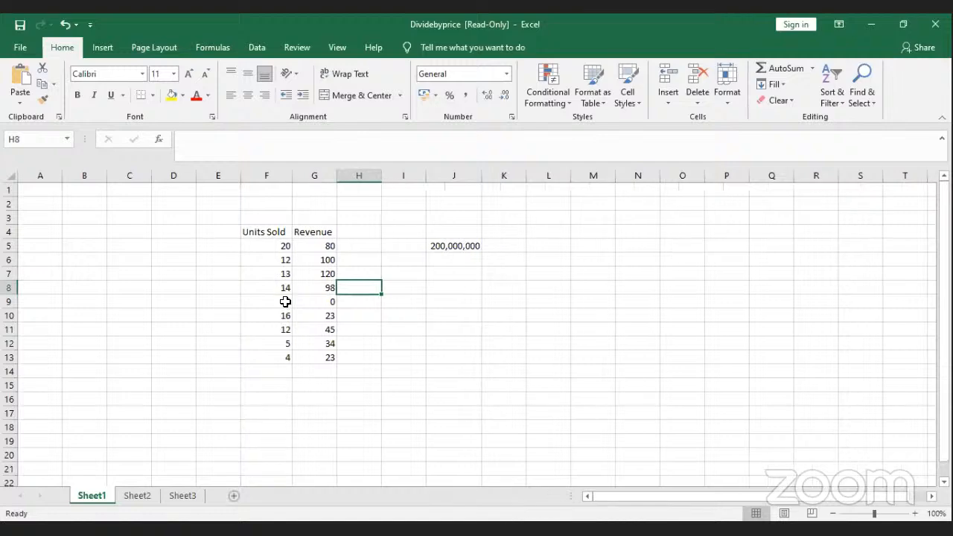
Step: Rename the Revenue heading in G4 to 'Price'
{"action": "left_click", "coordinate": [279, 233]}
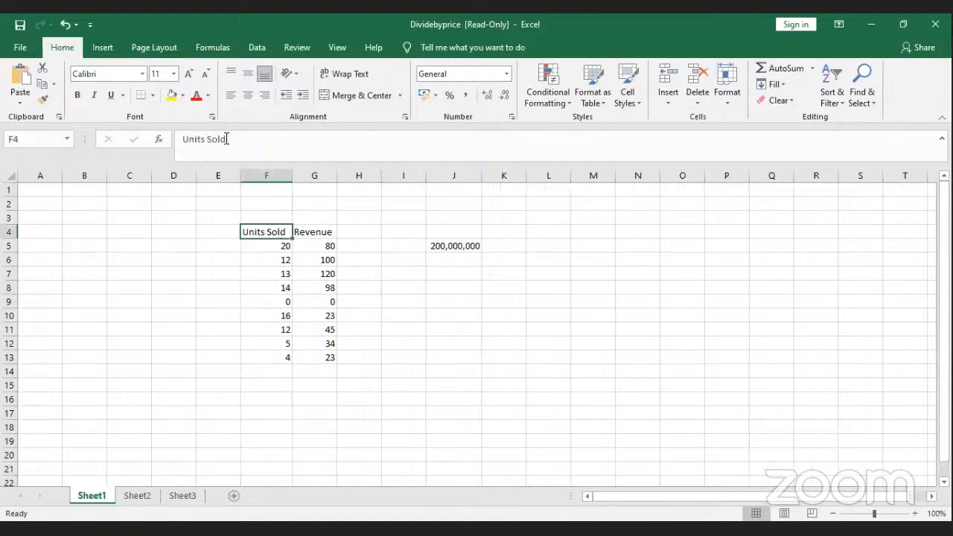
{"action": "left_click", "coordinate": [308, 231]}
{"action": "type", "text": "P"}
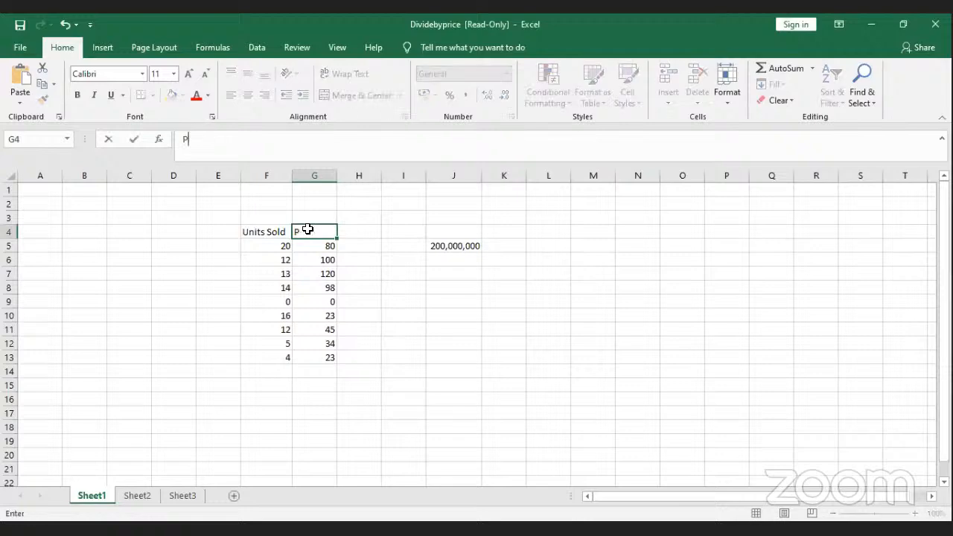
{"action": "type", "text": "rice"}
{"action": "key", "text": "Return"}
{"action": "left_click", "coordinate": [383, 257]}
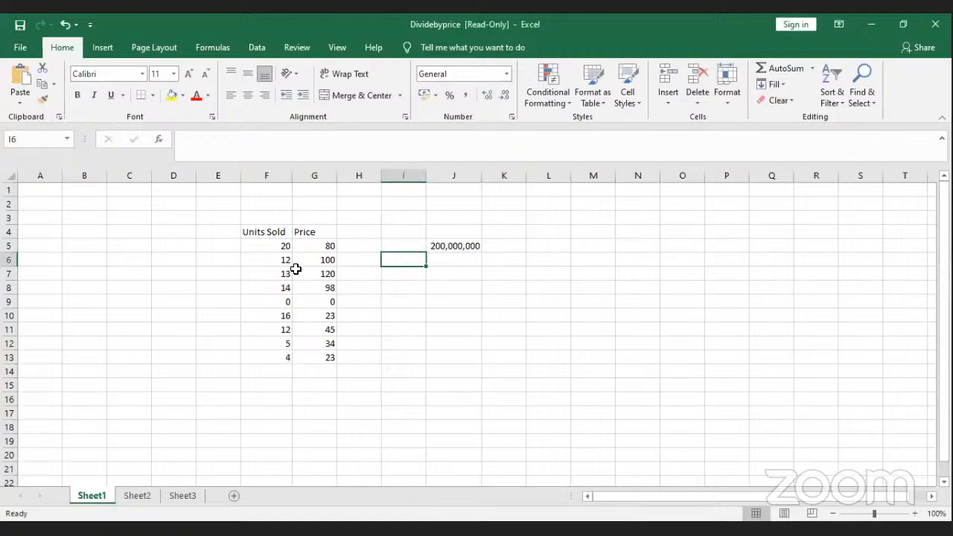
{"action": "left_click", "coordinate": [91, 49]}
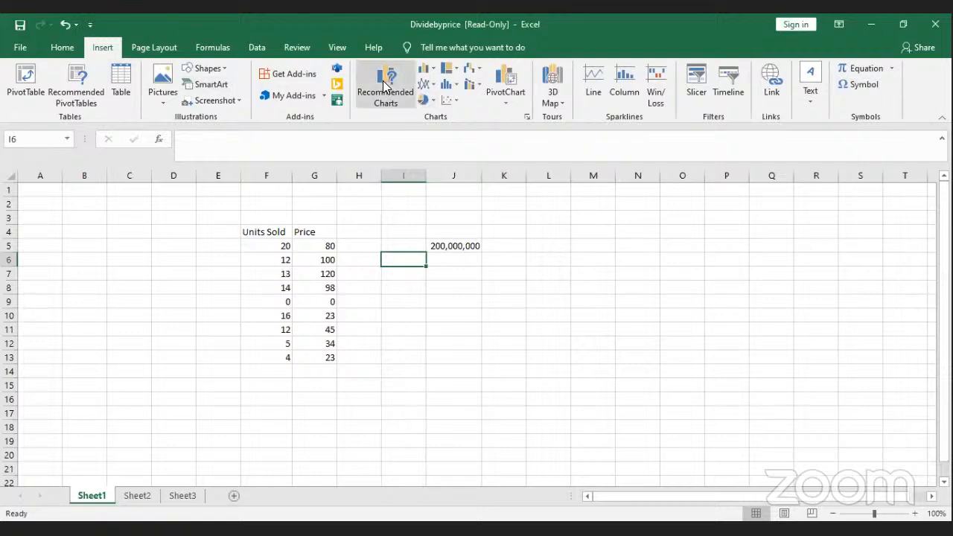
Step: Browse the column, hierarchy, pie, line and combo chart galleries without inserting, then select F5:G12
{"action": "left_click", "coordinate": [423, 71]}
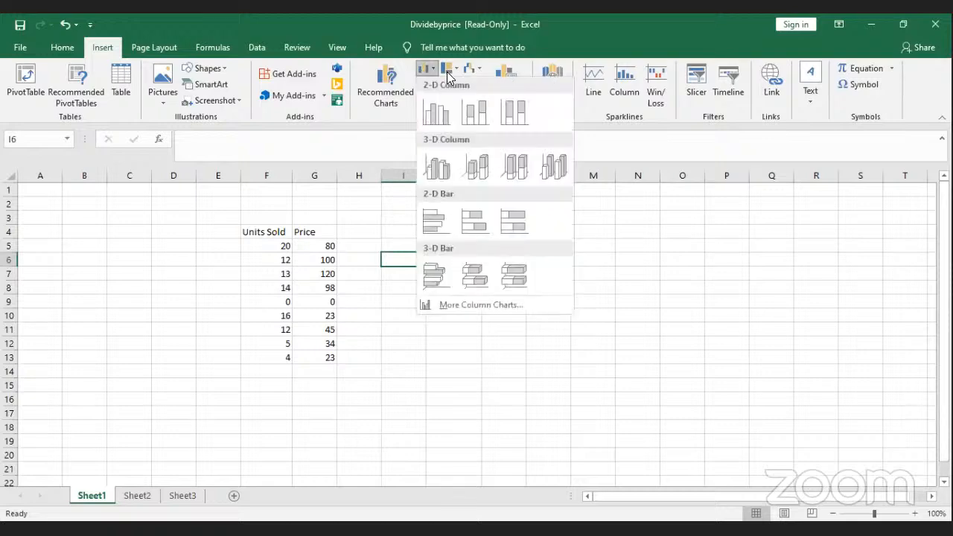
{"action": "left_click", "coordinate": [447, 72]}
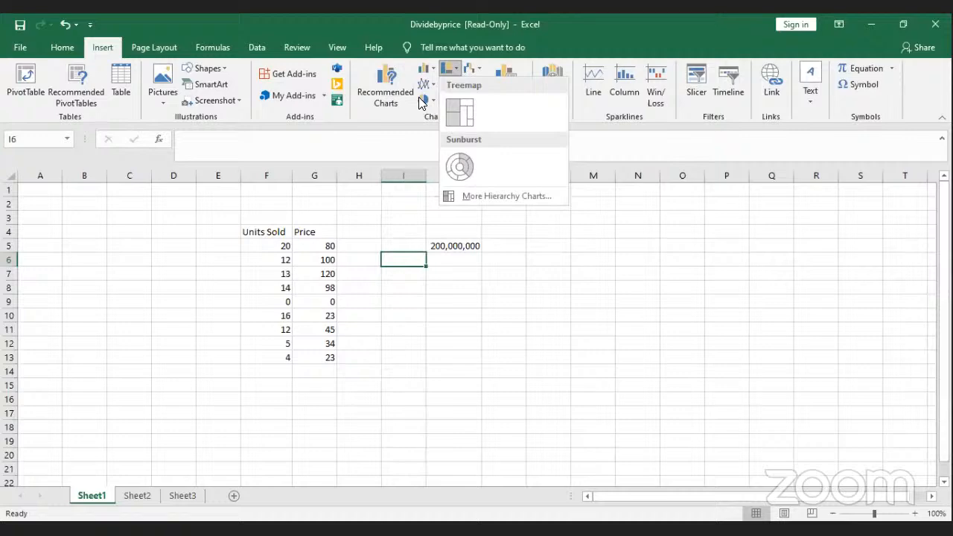
{"action": "left_click", "coordinate": [423, 101]}
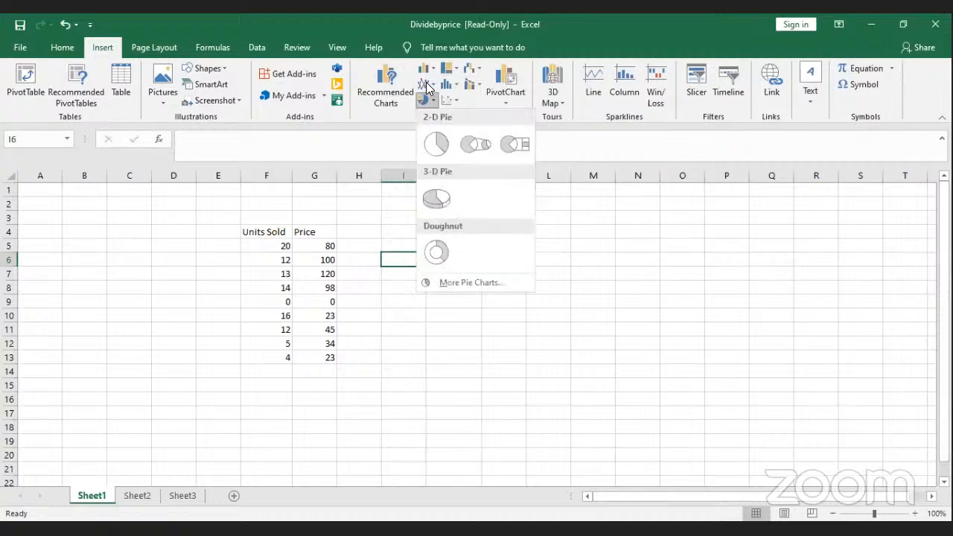
{"action": "left_click", "coordinate": [426, 86]}
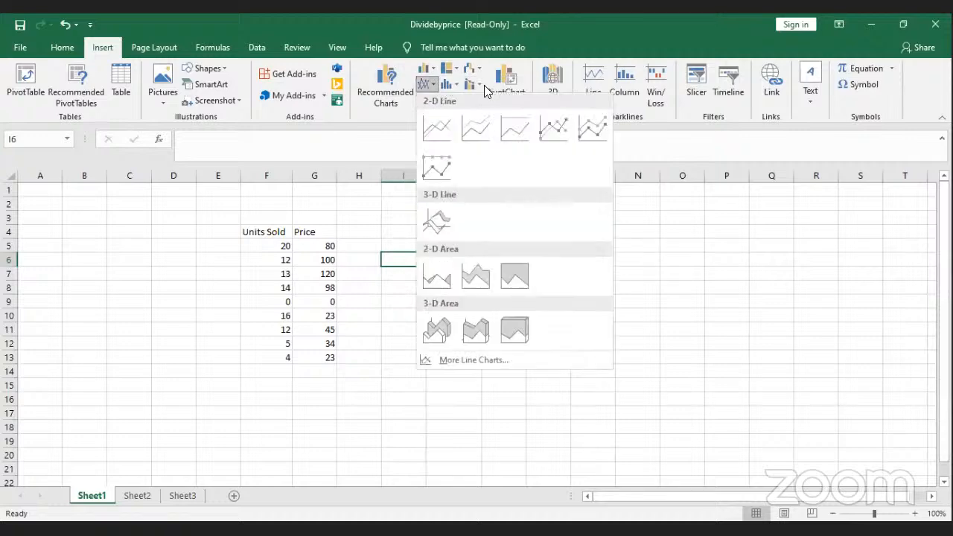
{"action": "left_click", "coordinate": [476, 84]}
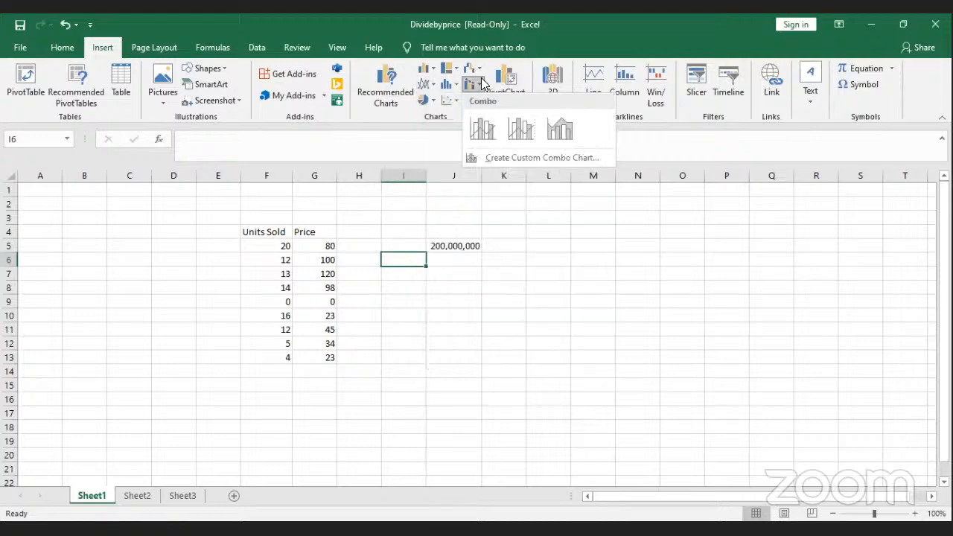
{"action": "left_click", "coordinate": [510, 291]}
{"action": "left_click_drag", "start_coordinate": [276, 244], "coordinate": [318, 342]}
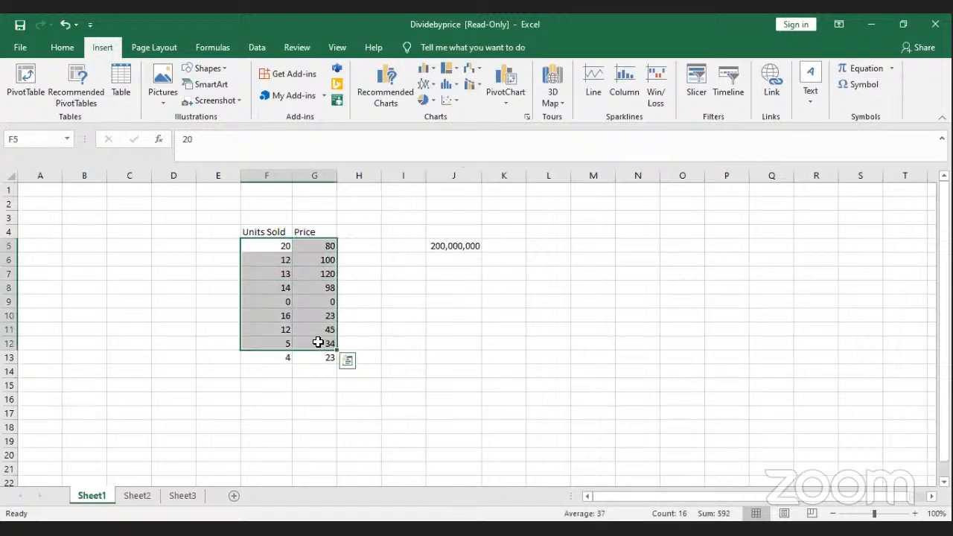
Step: Extend the selection to row 13 and insert a clustered column chart placed right of the data
{"action": "key", "text": "shift+Down"}
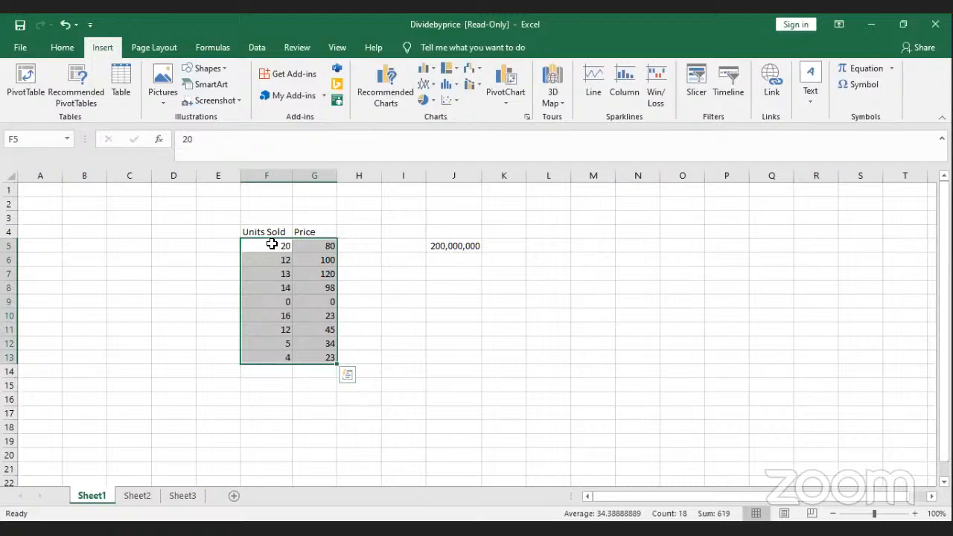
{"action": "left_click", "coordinate": [423, 71]}
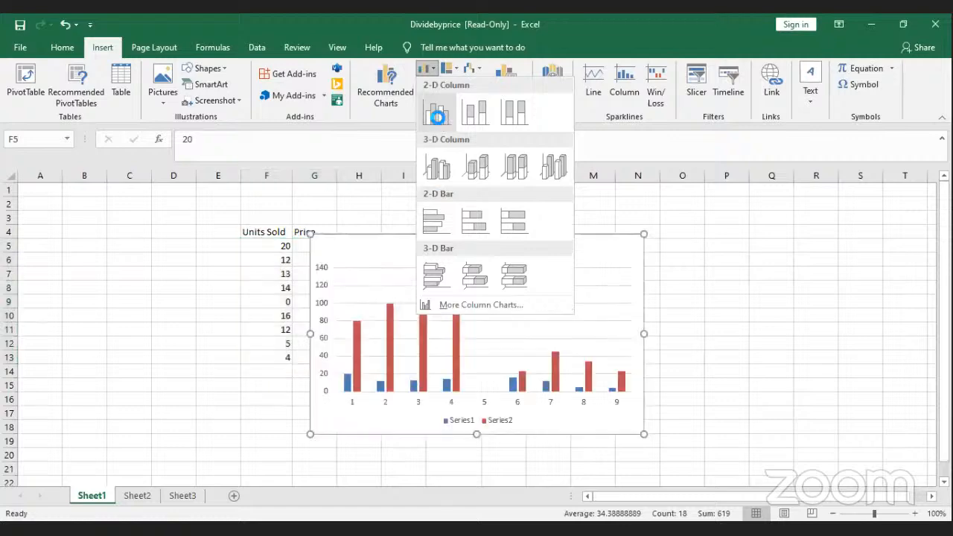
{"action": "left_click", "coordinate": [437, 116]}
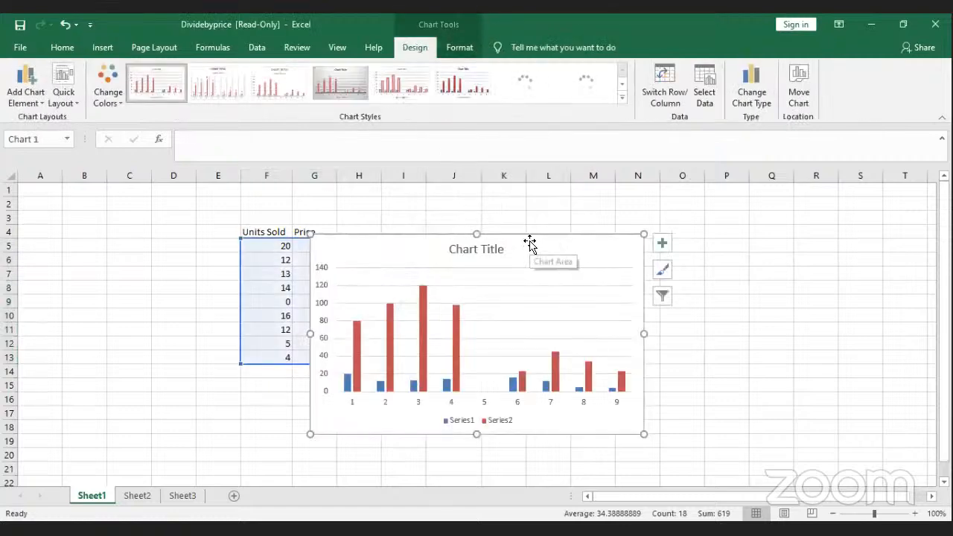
{"action": "left_click_drag", "start_coordinate": [529, 242], "coordinate": [598, 217]}
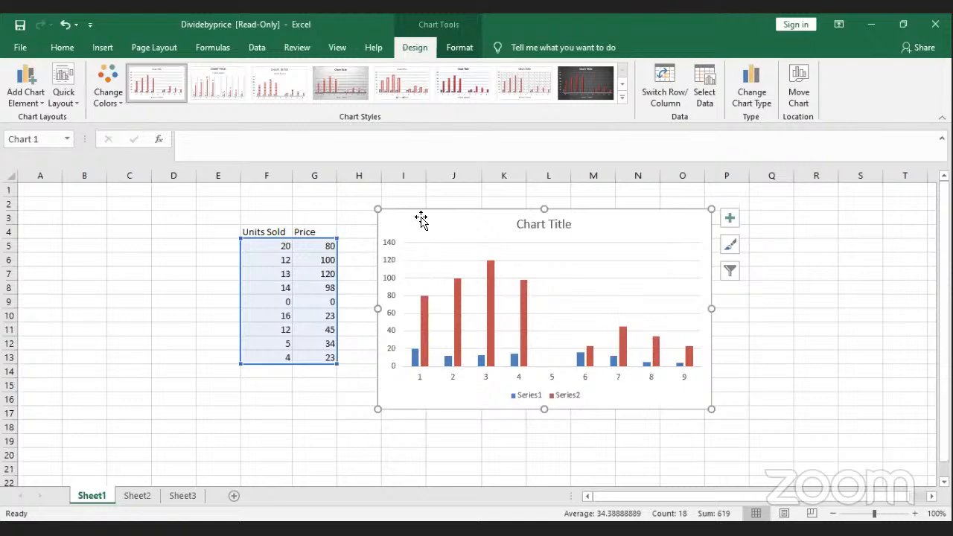
Step: Delete the column chart and enter 5, 10 and 15 in F5:F7
{"action": "key", "text": "Delete"}
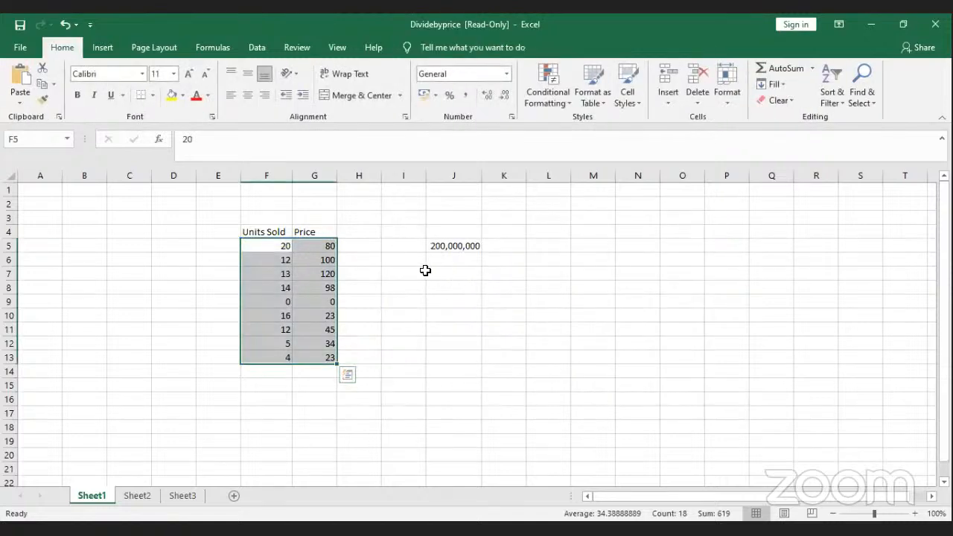
{"action": "left_click", "coordinate": [286, 245]}
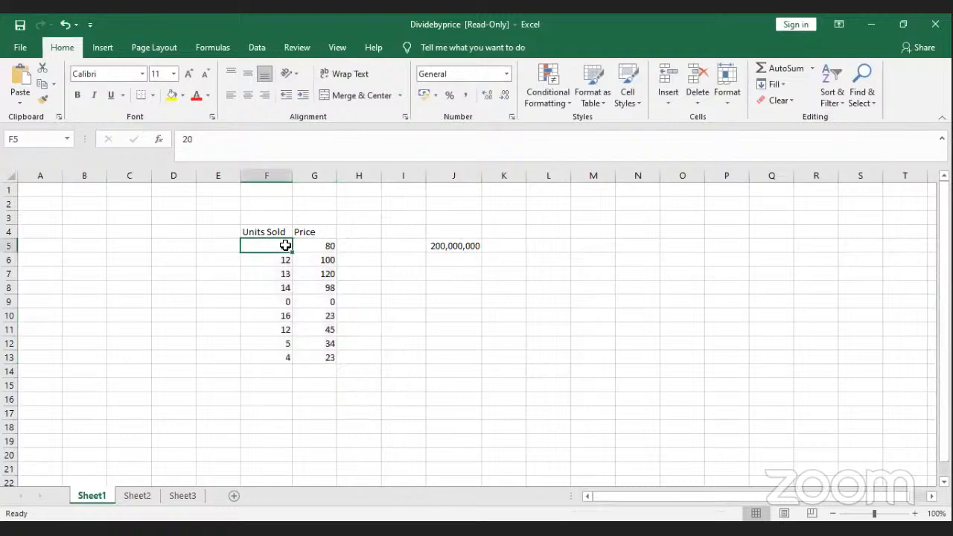
{"action": "type", "text": "5"}
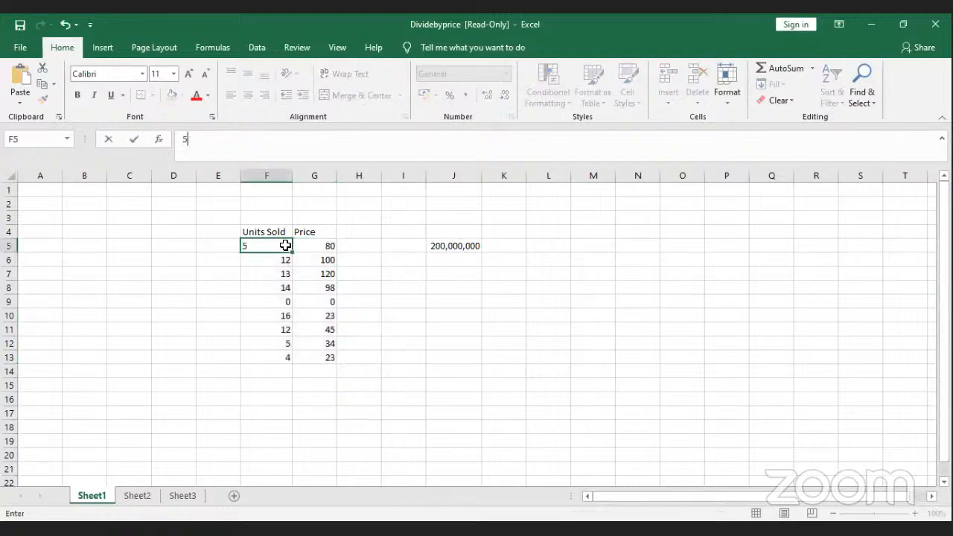
{"action": "key", "text": "Return"}
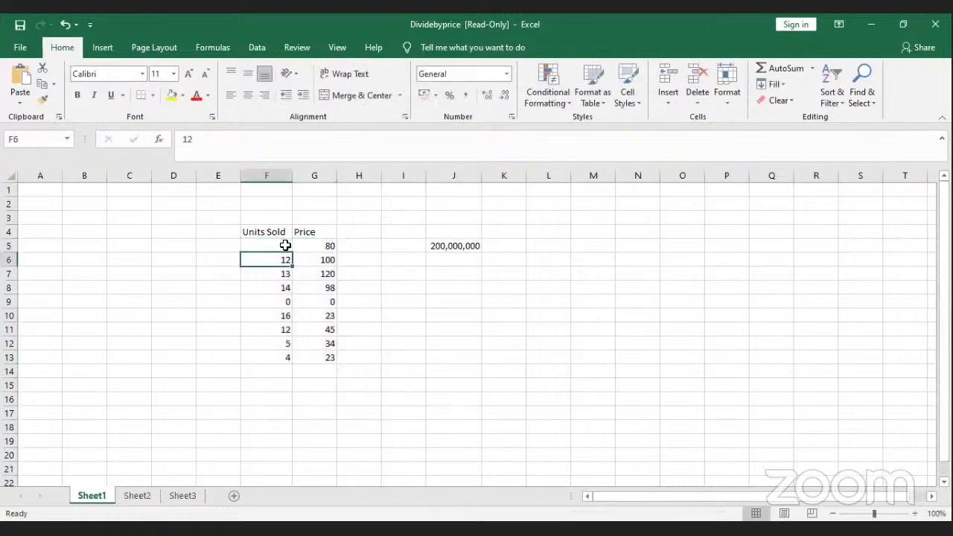
{"action": "type", "text": "10"}
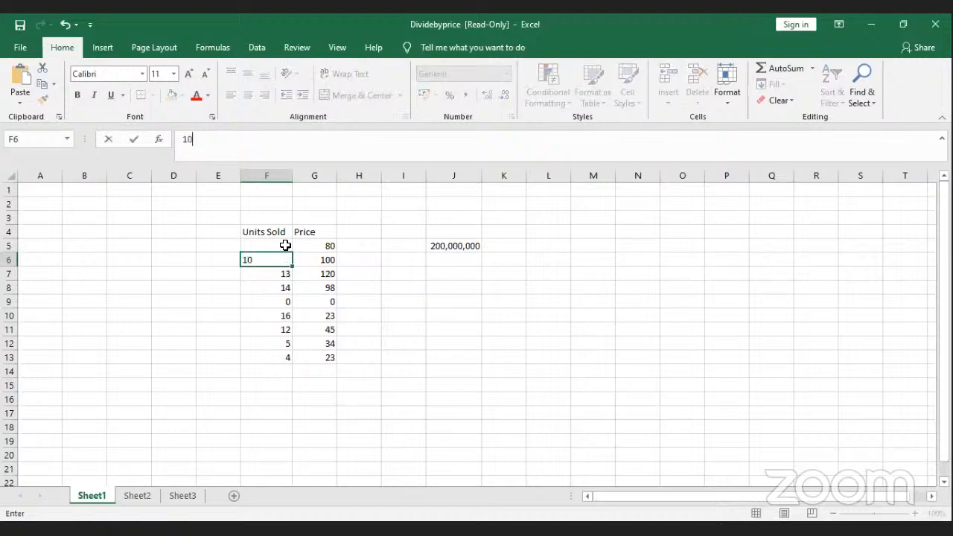
{"action": "key", "text": "Return"}
{"action": "type", "text": "1"}
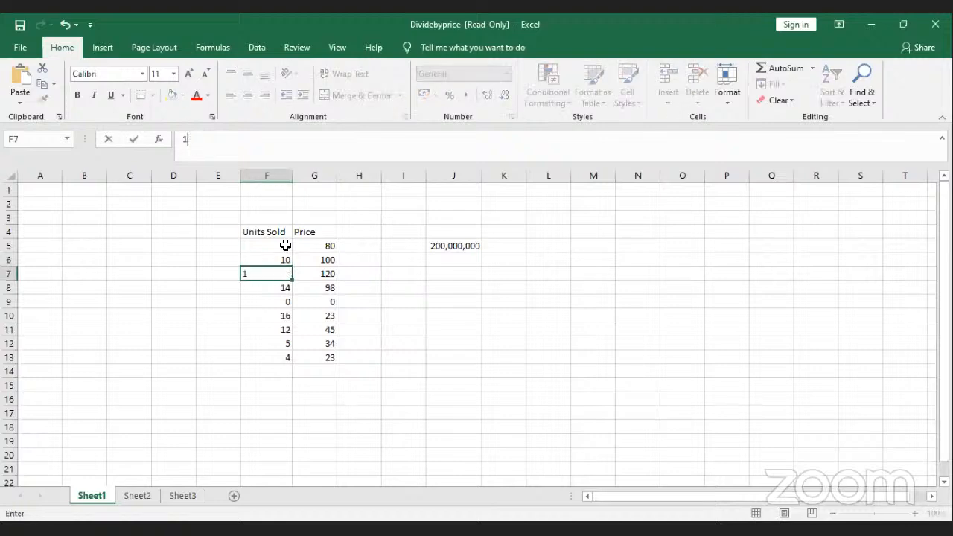
{"action": "type", "text": "5"}
{"action": "key", "text": "Return"}
Step: Continue the series down to 45 in F13 and select the Units Sold and Price values
{"action": "left_click", "coordinate": [285, 246]}
{"action": "left_click_drag", "start_coordinate": [286, 262], "coordinate": [293, 365]}
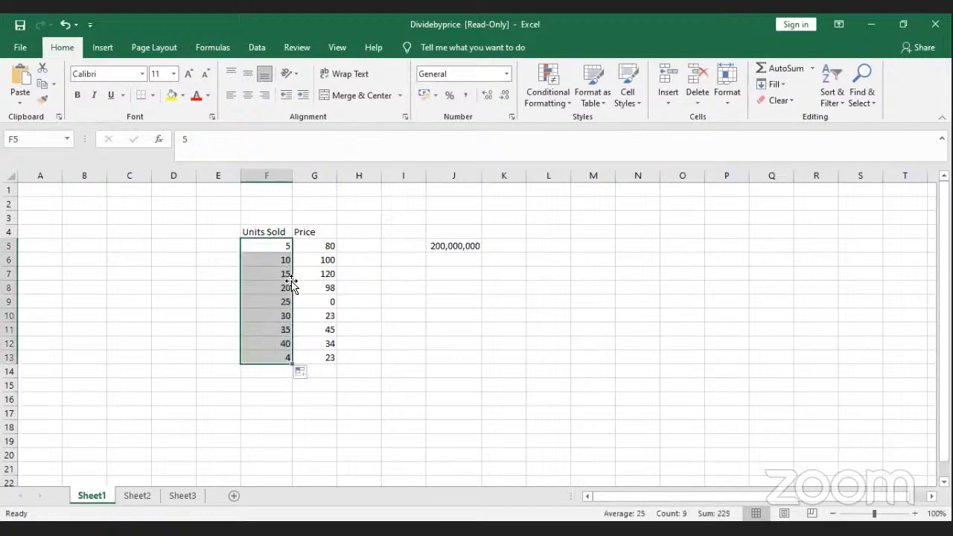
{"action": "left_click", "coordinate": [331, 247]}
{"action": "left_click_drag", "start_coordinate": [275, 246], "coordinate": [332, 374]}
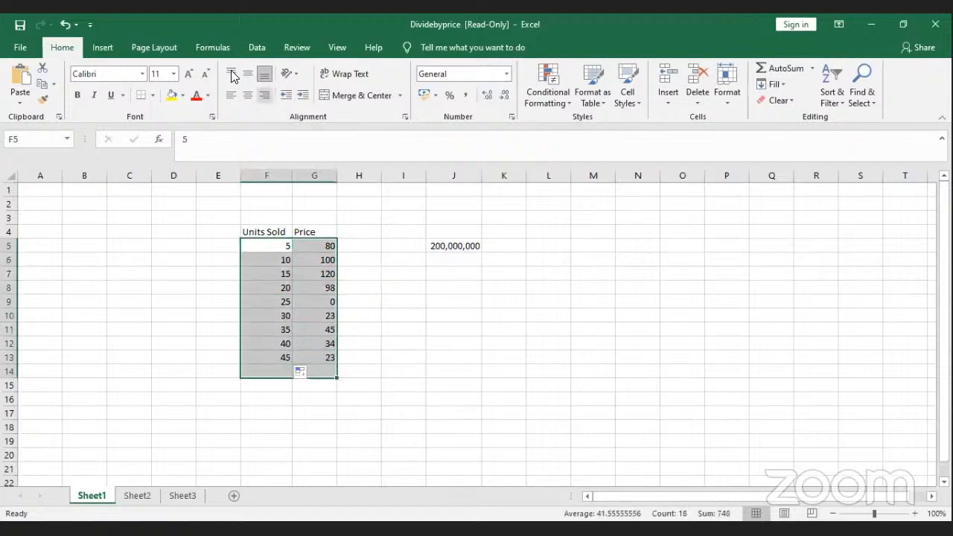
Step: Insert a 2-D pie chart of Units Sold and Price and move it right of the table
{"action": "left_click", "coordinate": [99, 47]}
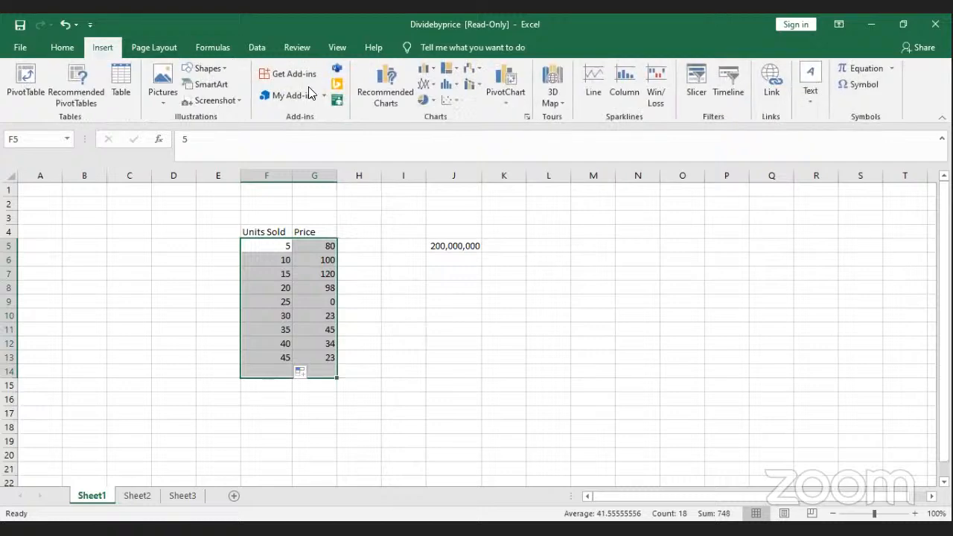
{"action": "left_click", "coordinate": [426, 105]}
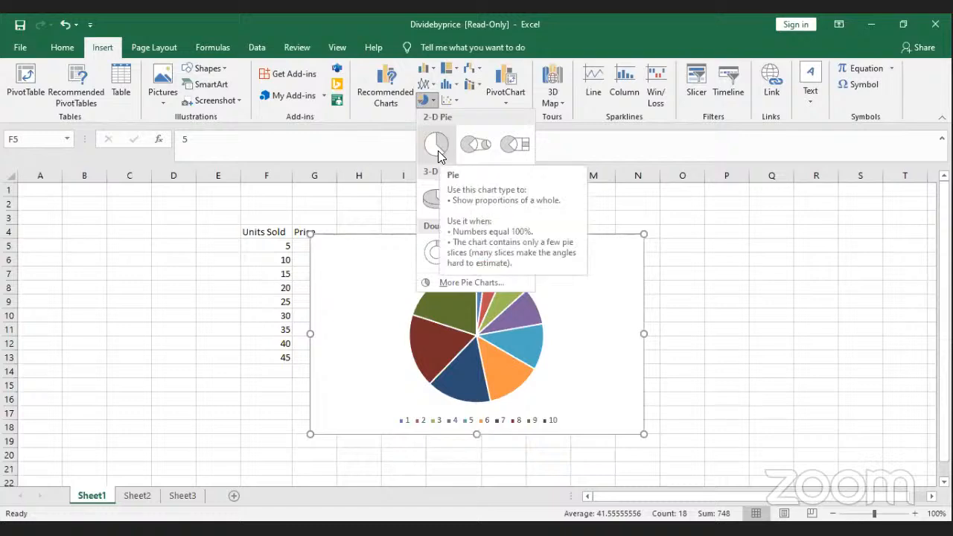
{"action": "left_click", "coordinate": [438, 149]}
{"action": "left_click_drag", "start_coordinate": [528, 248], "coordinate": [653, 239]}
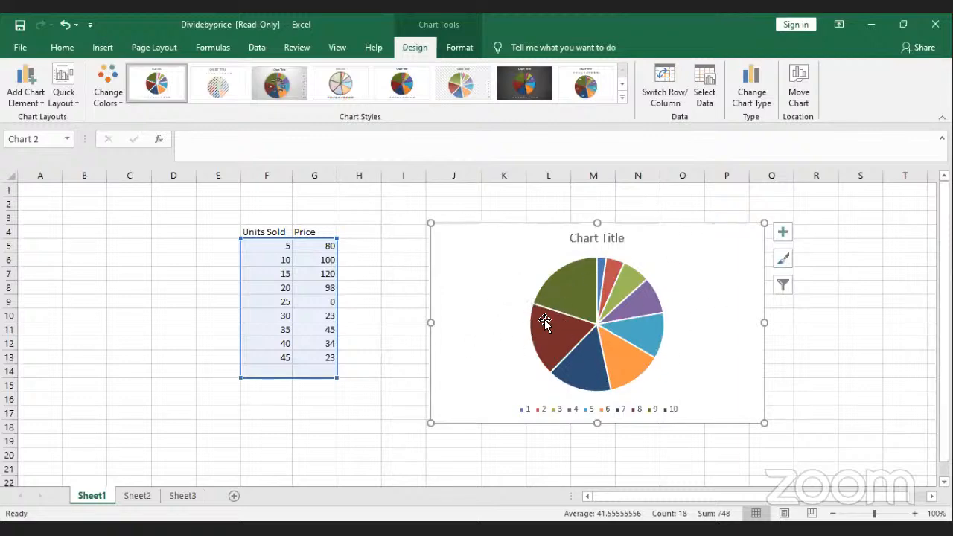
{"action": "mouse_move", "coordinate": [568, 300]}
{"action": "mouse_move", "coordinate": [558, 342]}
{"action": "mouse_move", "coordinate": [608, 362]}
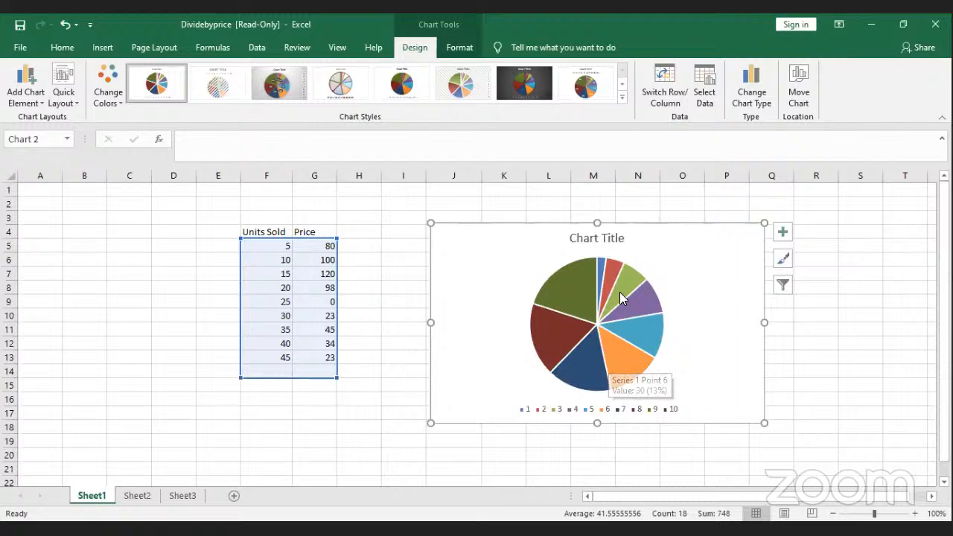
Step: Preview hatched, gradient and 3-D styles, then apply the blue-background style with white labelled slices
{"action": "left_click", "coordinate": [201, 93]}
{"action": "left_click", "coordinate": [279, 86]}
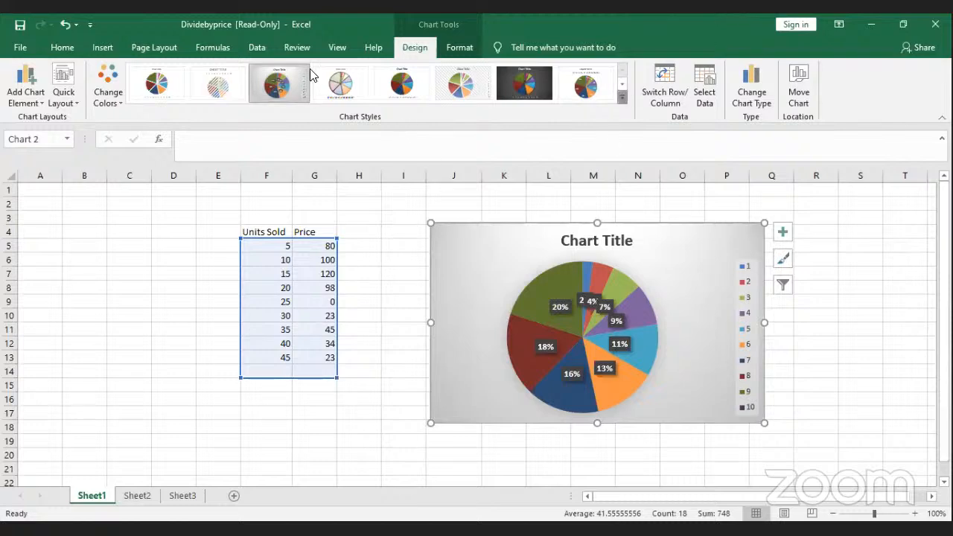
{"action": "left_click", "coordinate": [625, 102]}
{"action": "left_click", "coordinate": [270, 117]}
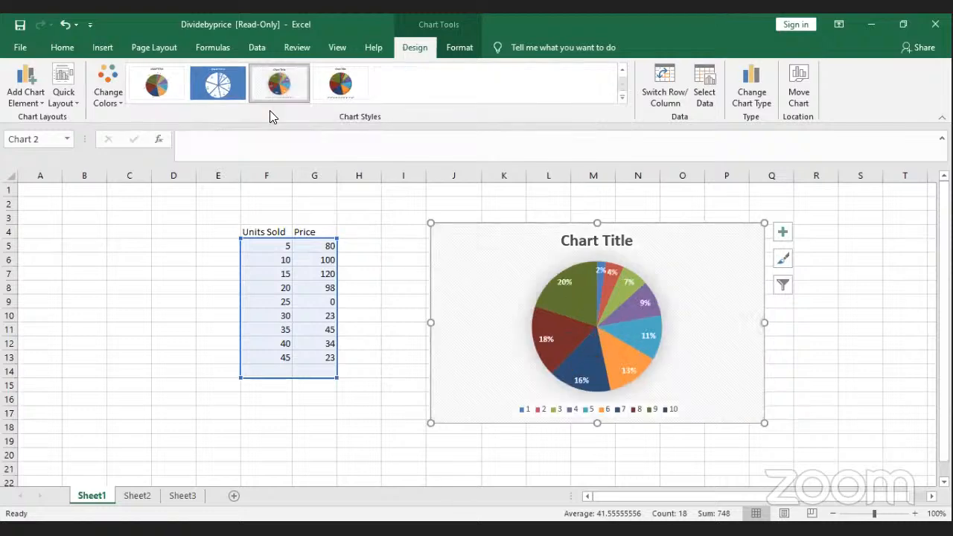
{"action": "left_click", "coordinate": [326, 87]}
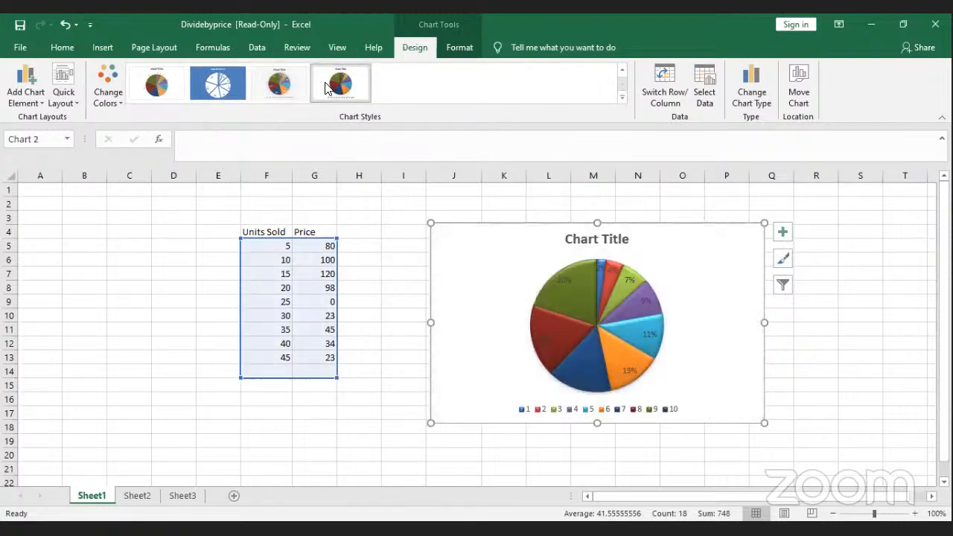
{"action": "left_click", "coordinate": [270, 77]}
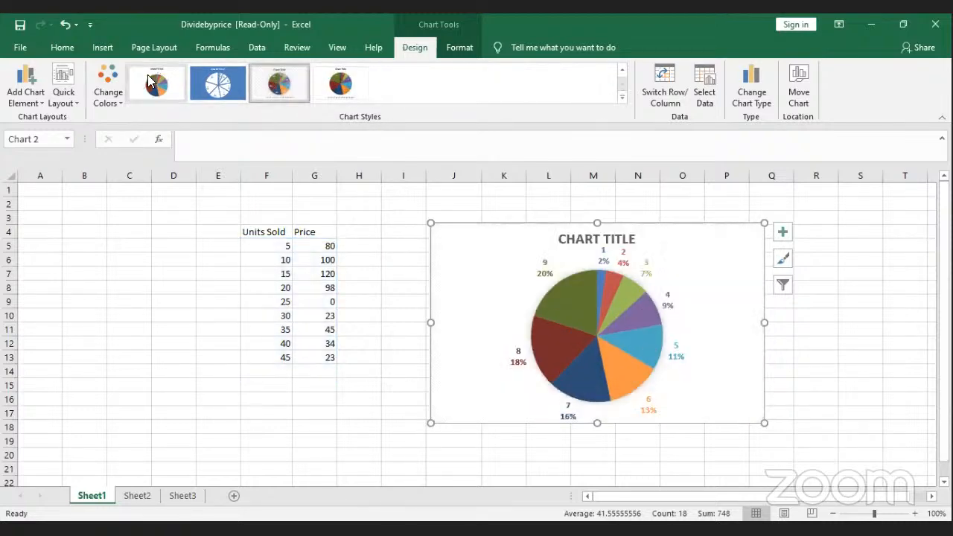
{"action": "left_click", "coordinate": [200, 79]}
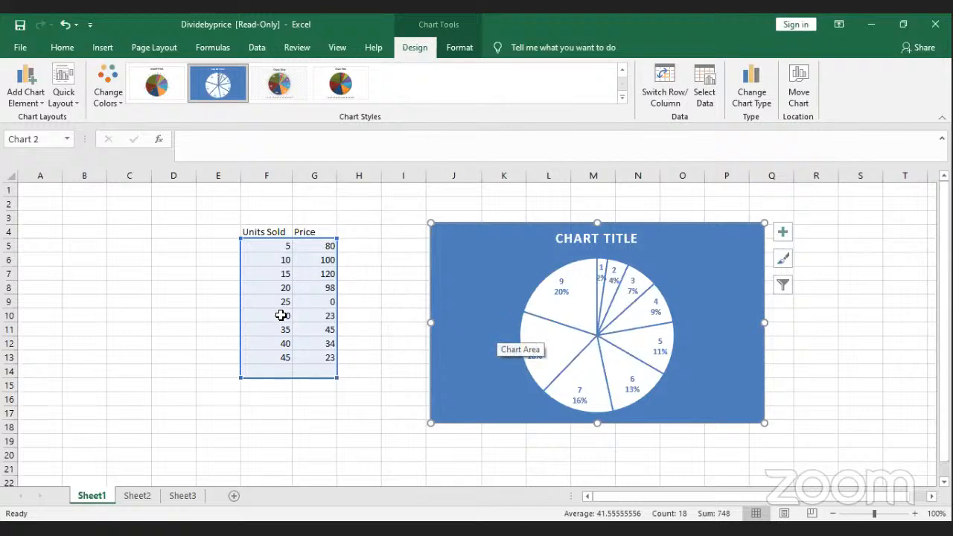
{"action": "left_click", "coordinate": [103, 48]}
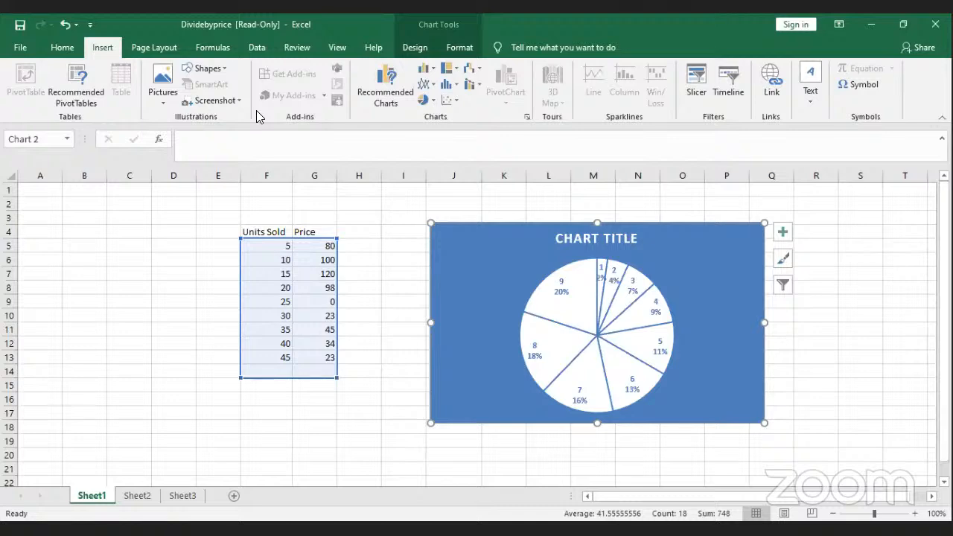
Step: Convert the pie chart to a basic 2-D line chart and open Format Chart Area
{"action": "left_click", "coordinate": [426, 86]}
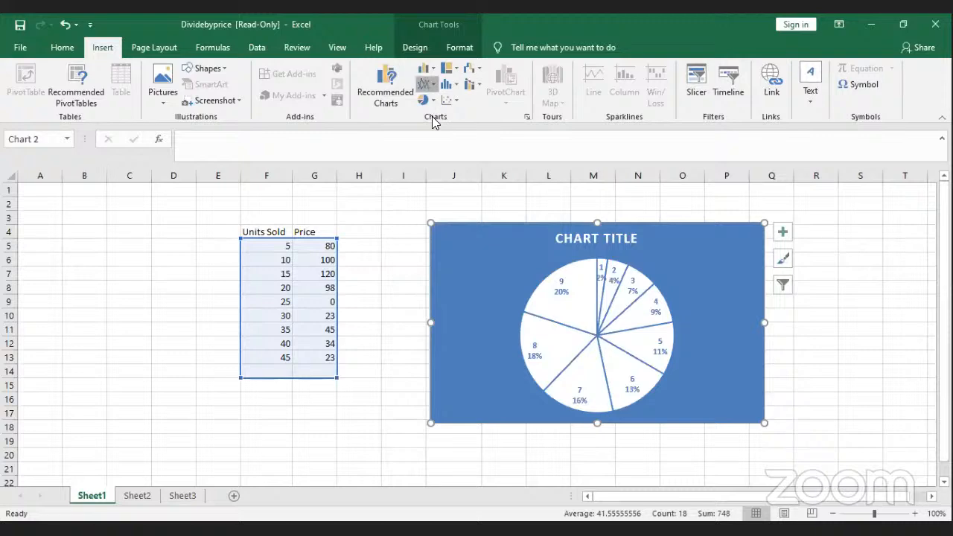
{"action": "left_click", "coordinate": [435, 124]}
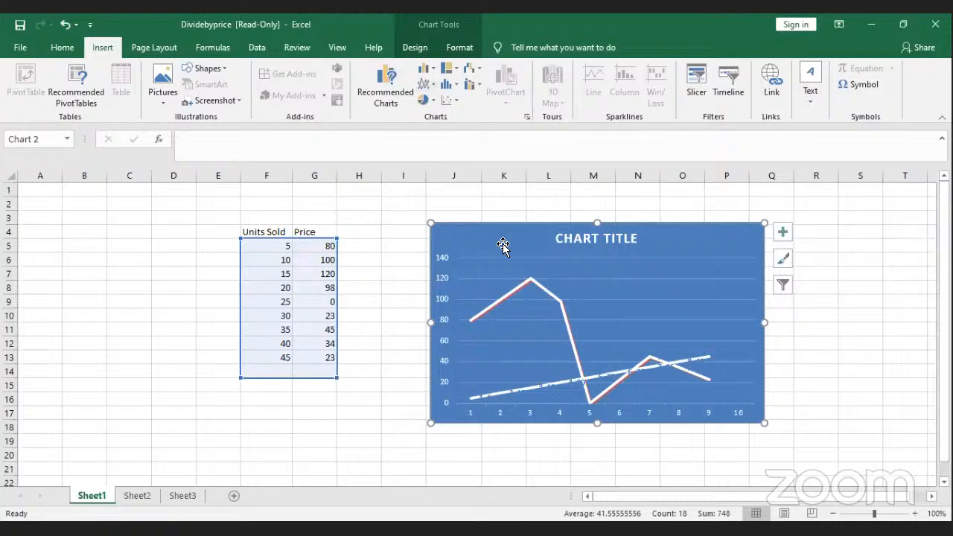
{"action": "left_click", "coordinate": [430, 91]}
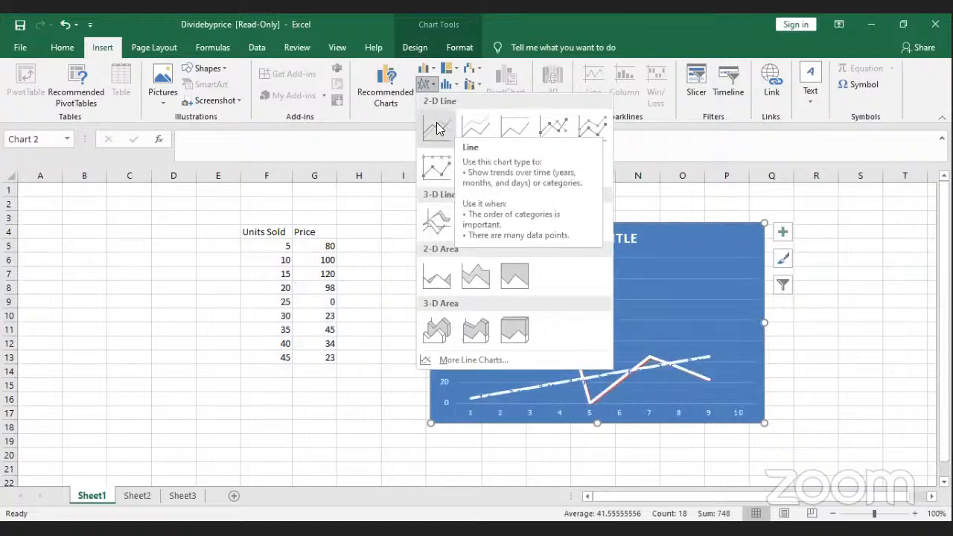
{"action": "left_click", "coordinate": [437, 126]}
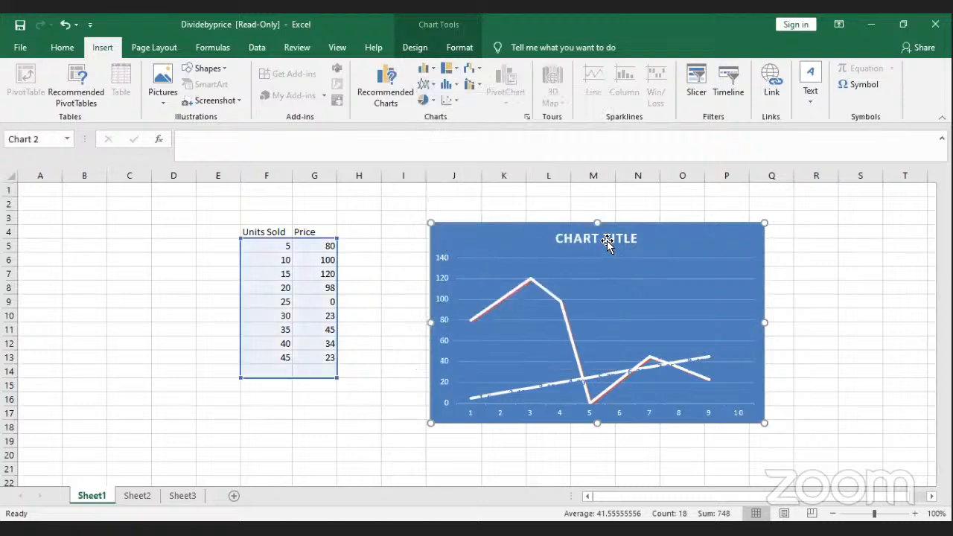
{"action": "double_click", "coordinate": [733, 249]}
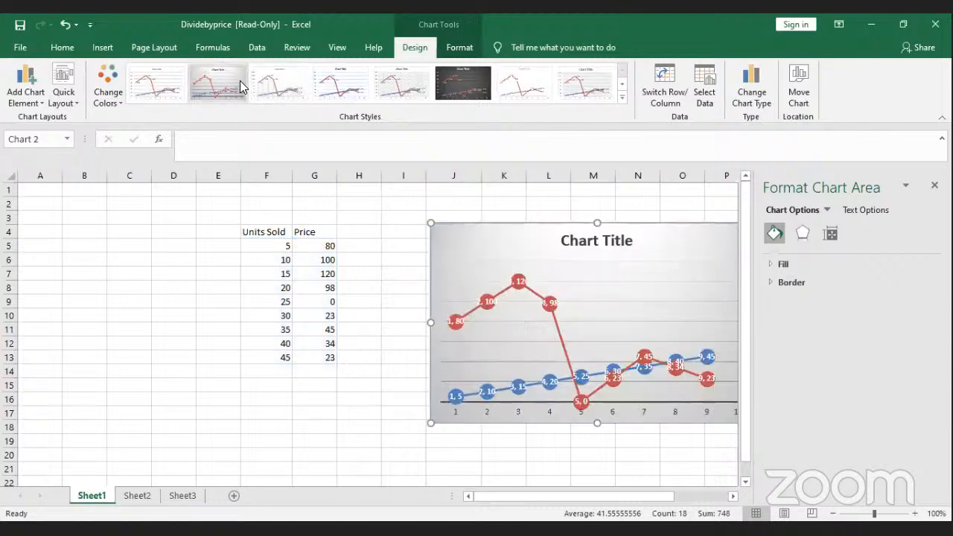
Step: Apply Style 4 with labelled points to the line chart and place it beside the table
{"action": "left_click", "coordinate": [239, 80]}
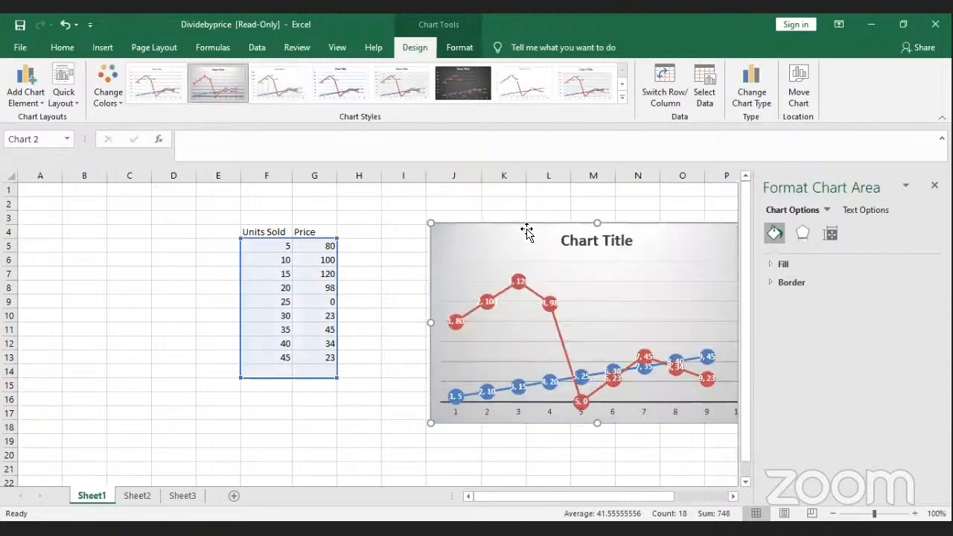
{"action": "left_click_drag", "start_coordinate": [519, 229], "coordinate": [462, 221]}
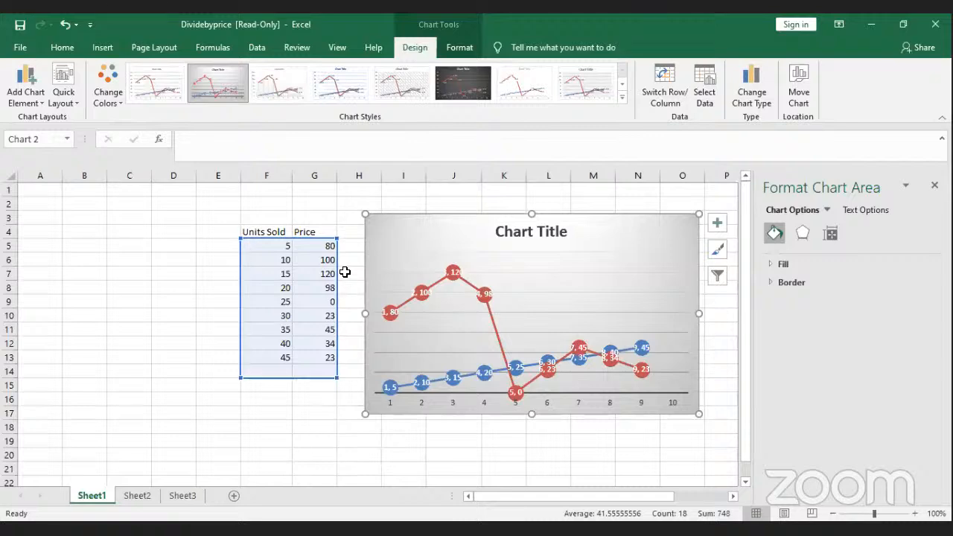
{"action": "left_click", "coordinate": [623, 99]}
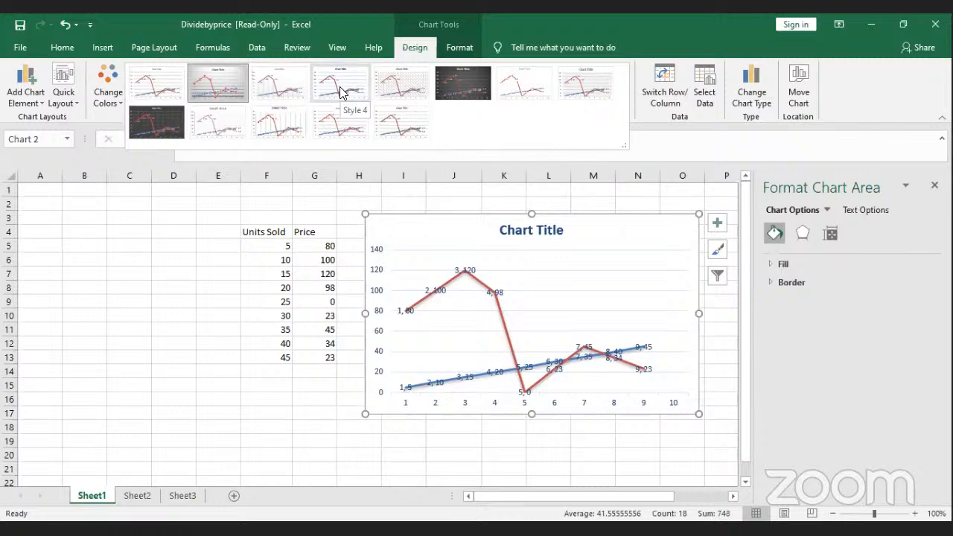
{"action": "left_click", "coordinate": [340, 91]}
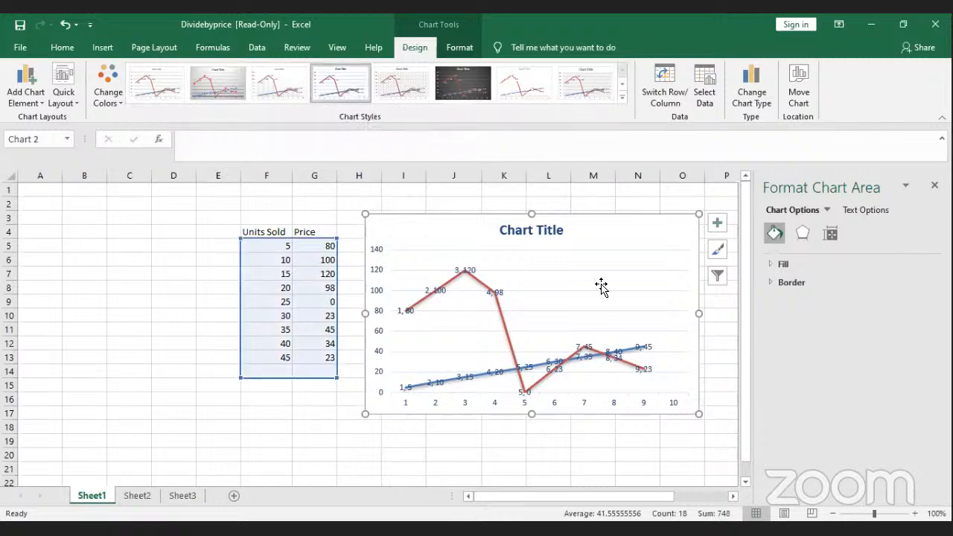
{"action": "left_click", "coordinate": [513, 229]}
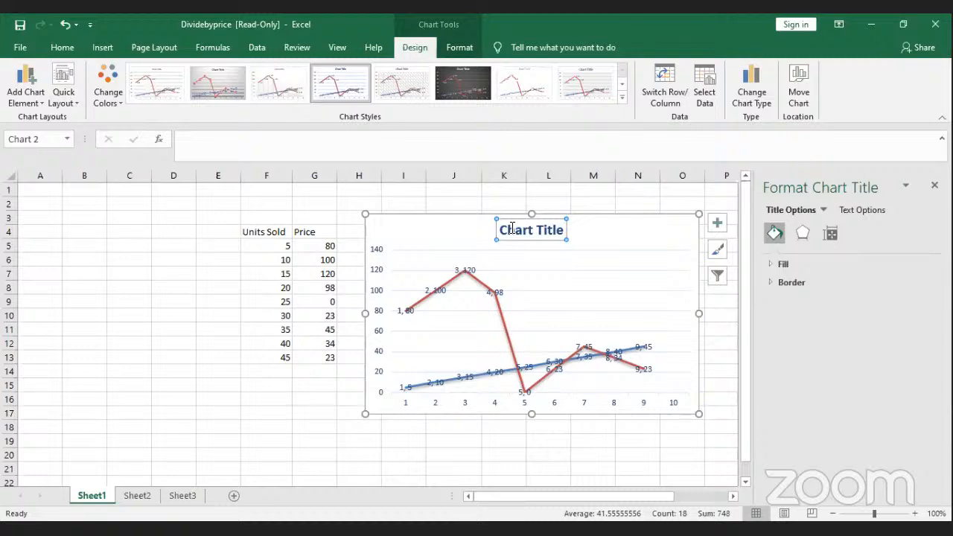
Step: Title the line chart 'Analysis of price and unit sold'
{"action": "type", "text": "Ana"}
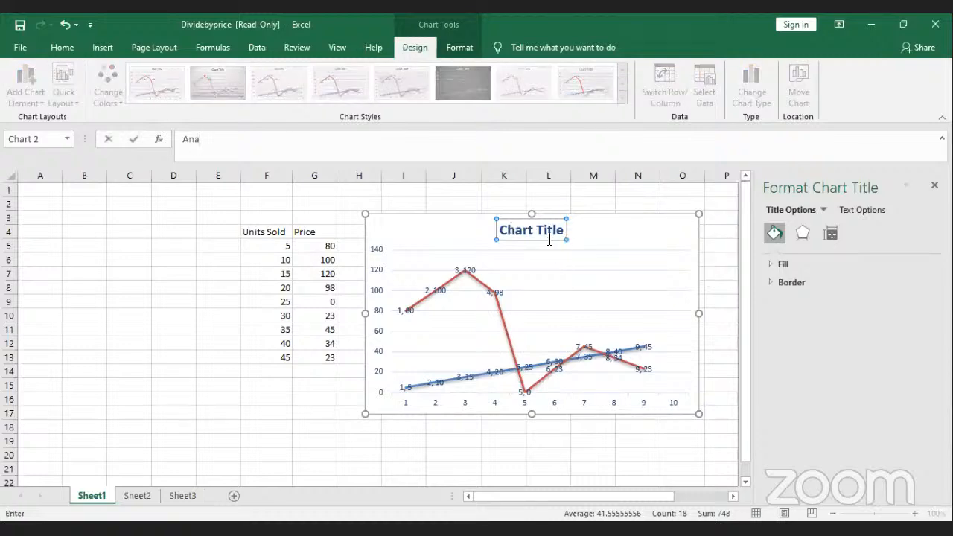
{"action": "key", "text": "Return"}
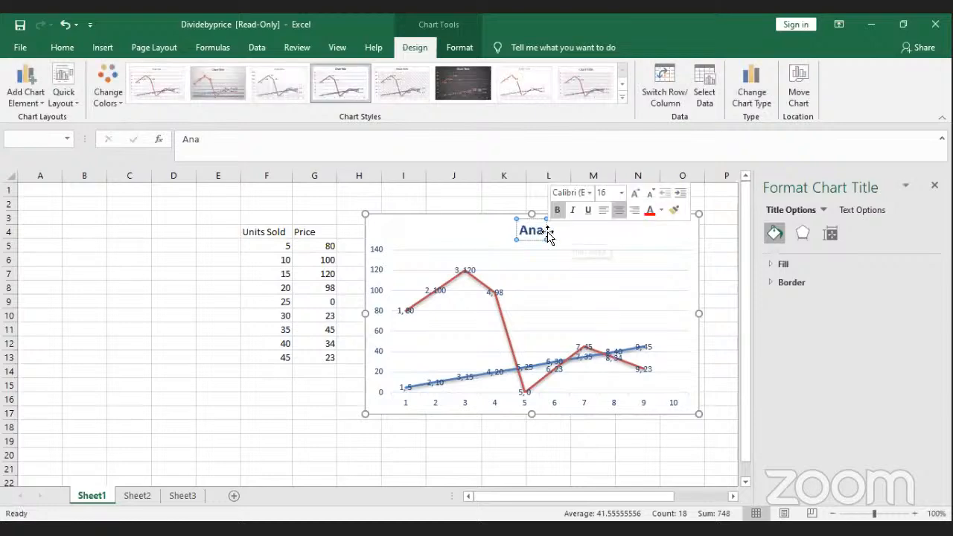
{"action": "left_click", "coordinate": [233, 139]}
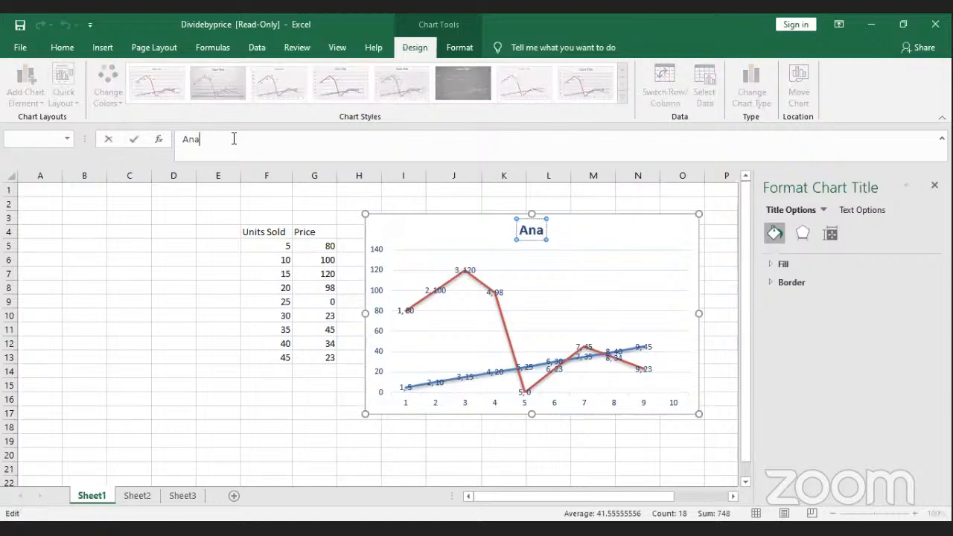
{"action": "type", "text": "lysis"}
{"action": "key", "text": "Return"}
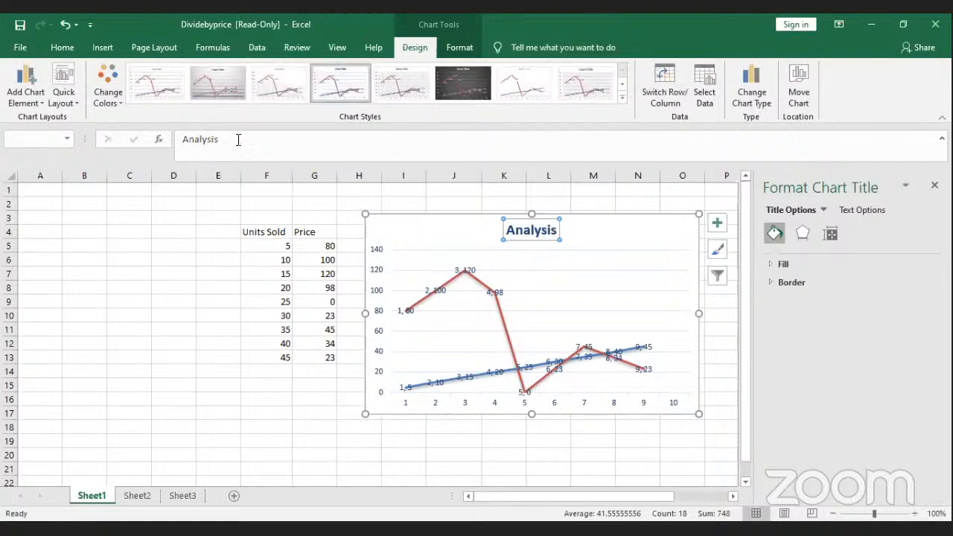
{"action": "left_click", "coordinate": [238, 140]}
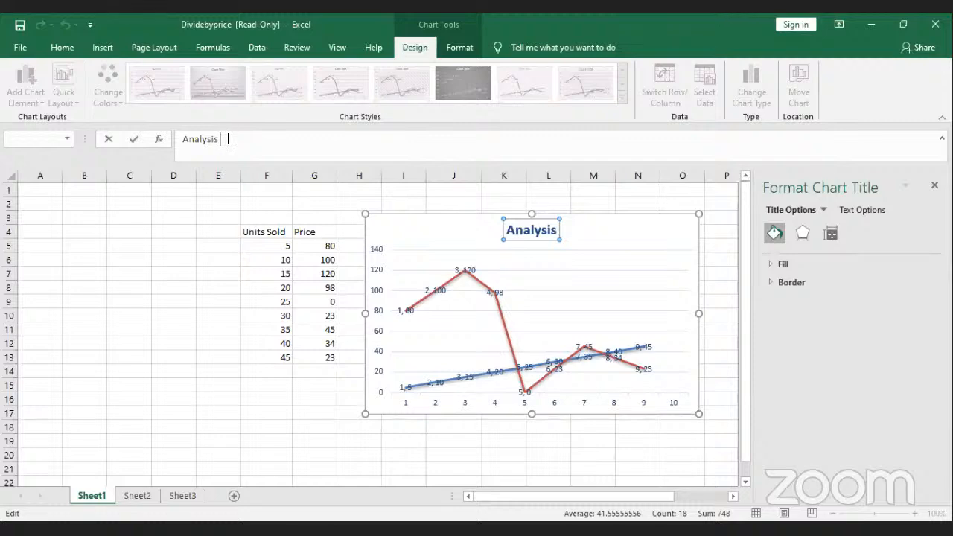
{"action": "type", "text": "o"}
{"action": "type", "text": "f price and uni"}
{"action": "key", "text": "Return"}
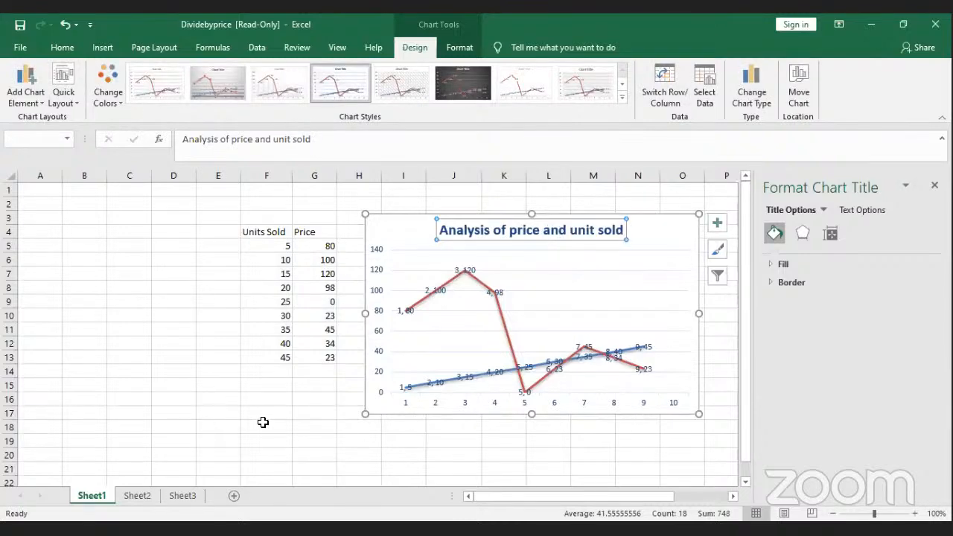
{"action": "left_click", "coordinate": [265, 426]}
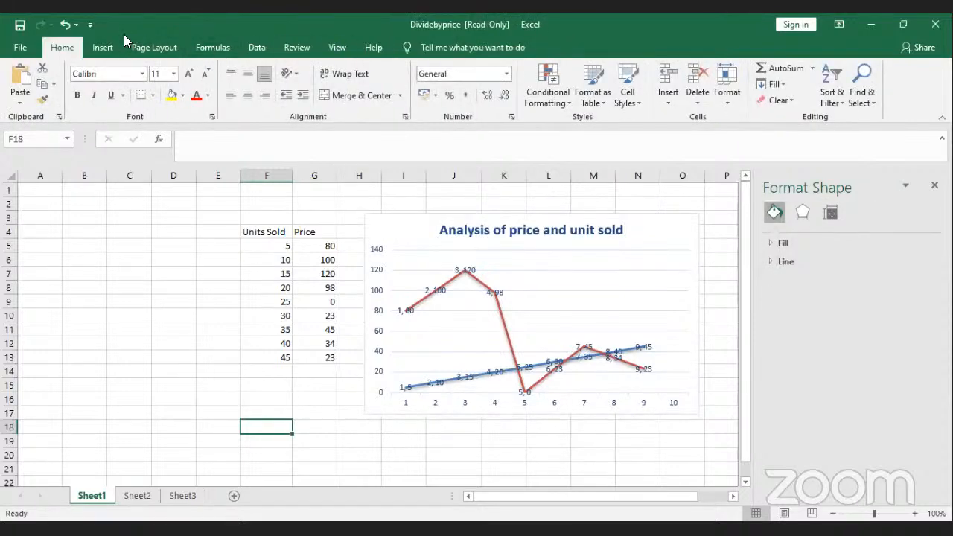
Step: Move the line chart down below the Units Sold and Price table
{"action": "left_click", "coordinate": [103, 47]}
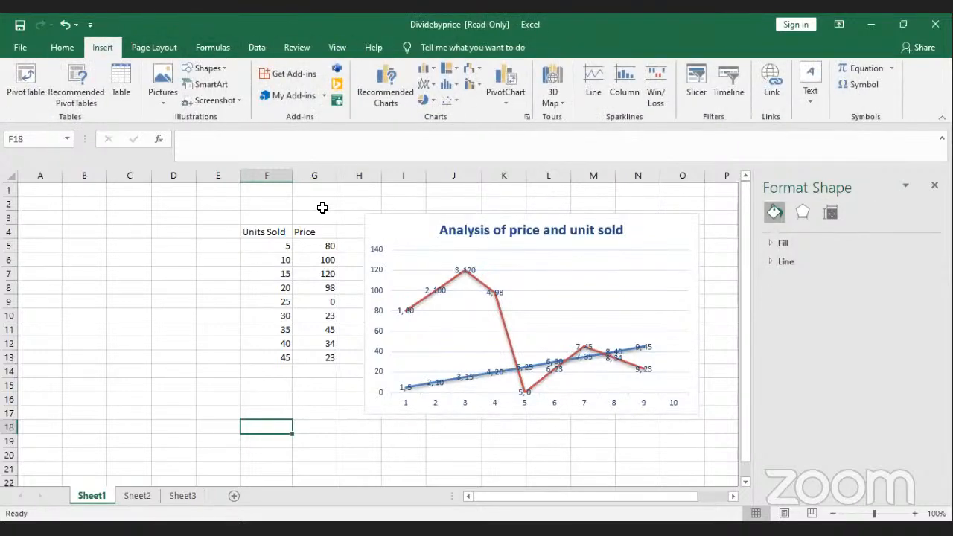
{"action": "left_click", "coordinate": [447, 90]}
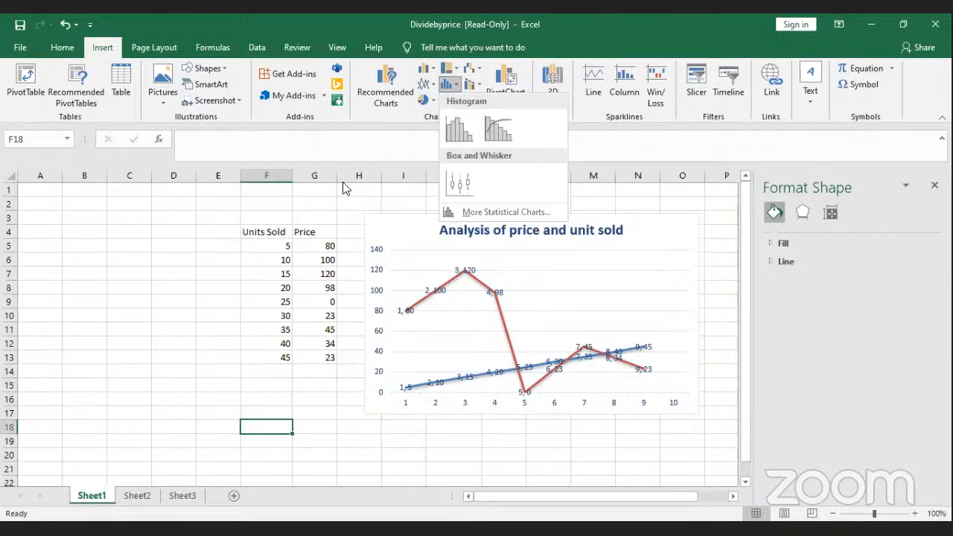
{"action": "left_click", "coordinate": [423, 84]}
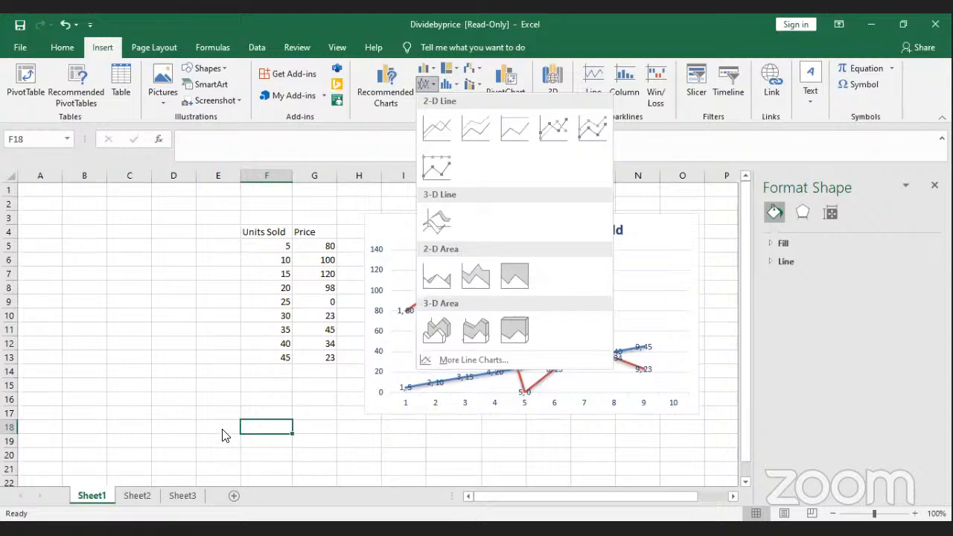
{"action": "left_click_drag", "start_coordinate": [391, 304], "coordinate": [481, 348]}
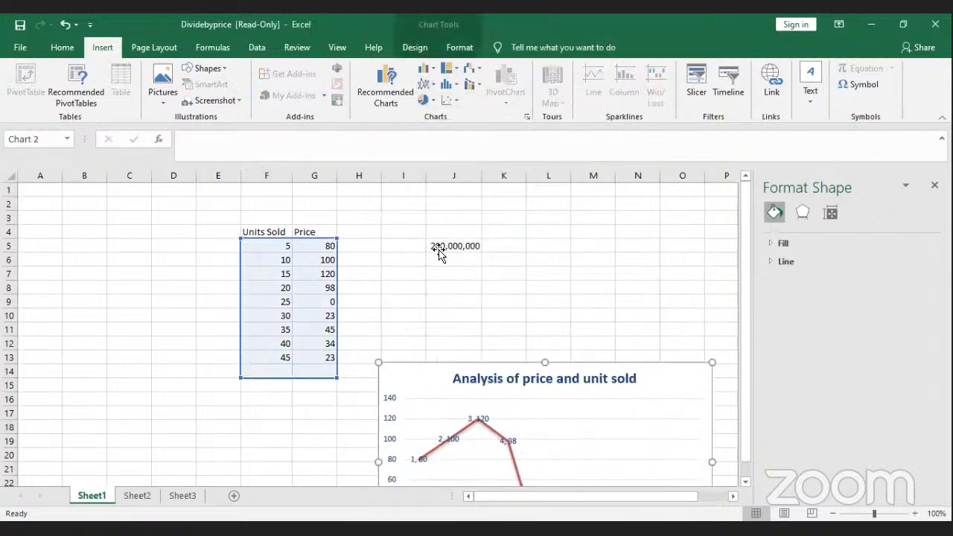
{"action": "left_click", "coordinate": [360, 263]}
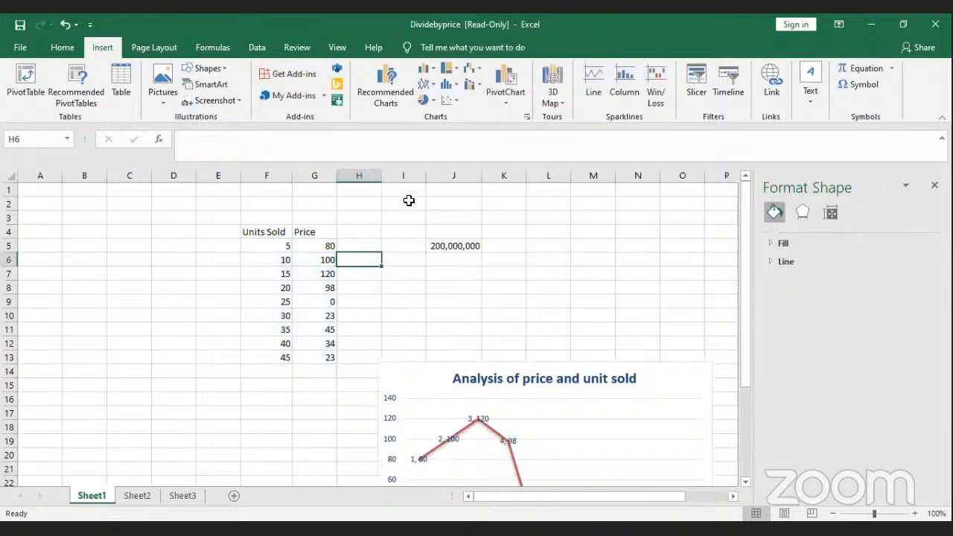
Step: Select the Units Sold values in F5:F13
{"action": "left_click", "coordinate": [427, 69]}
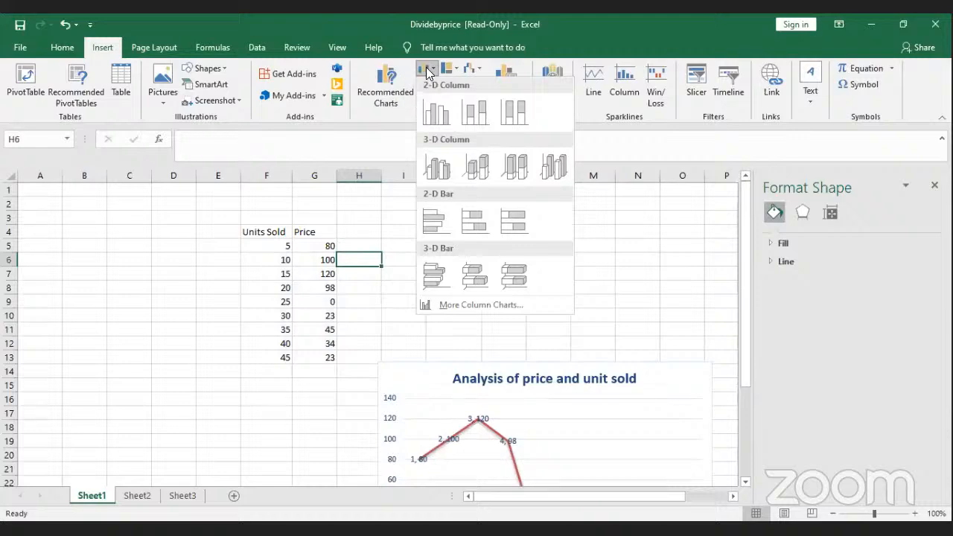
{"action": "left_click", "coordinate": [429, 71]}
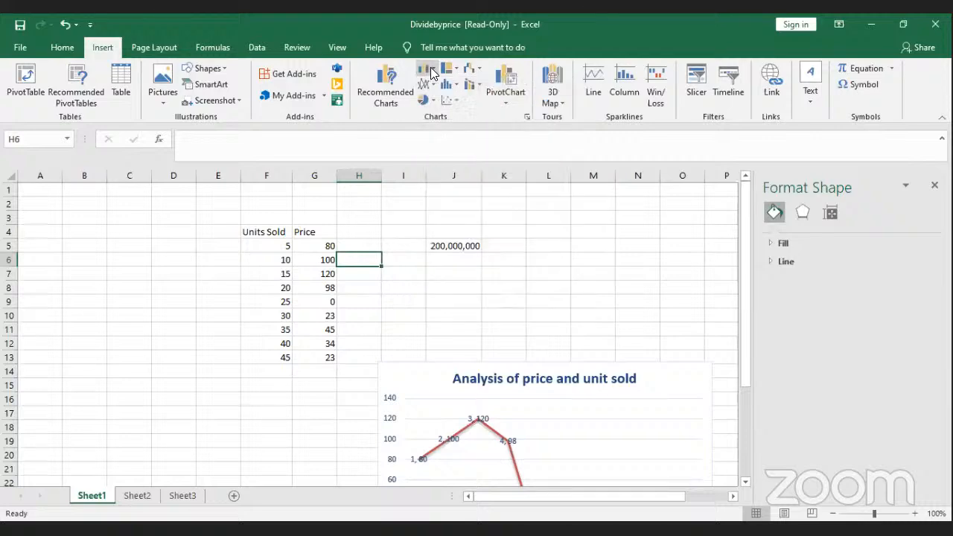
{"action": "left_click", "coordinate": [430, 71]}
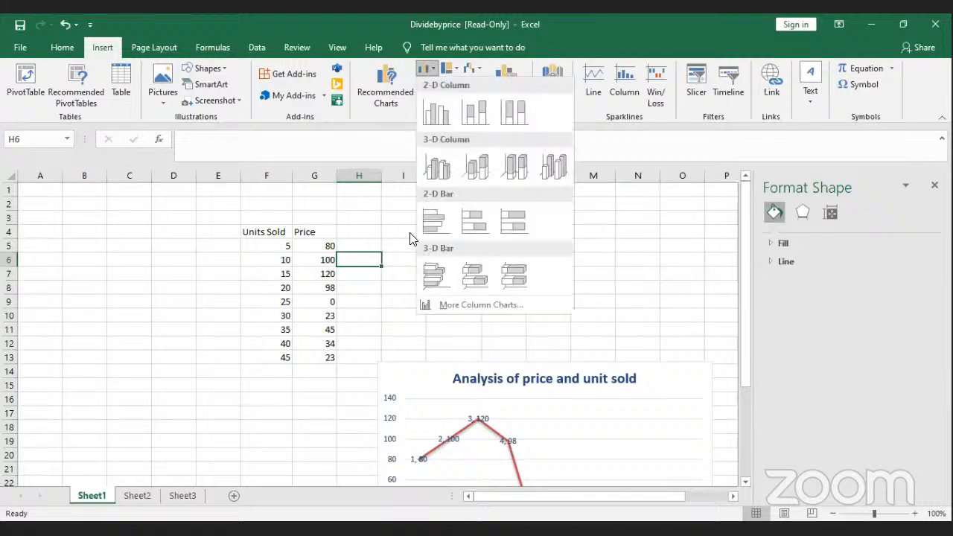
{"action": "left_click", "coordinate": [357, 292]}
{"action": "left_click_drag", "start_coordinate": [267, 245], "coordinate": [287, 357]}
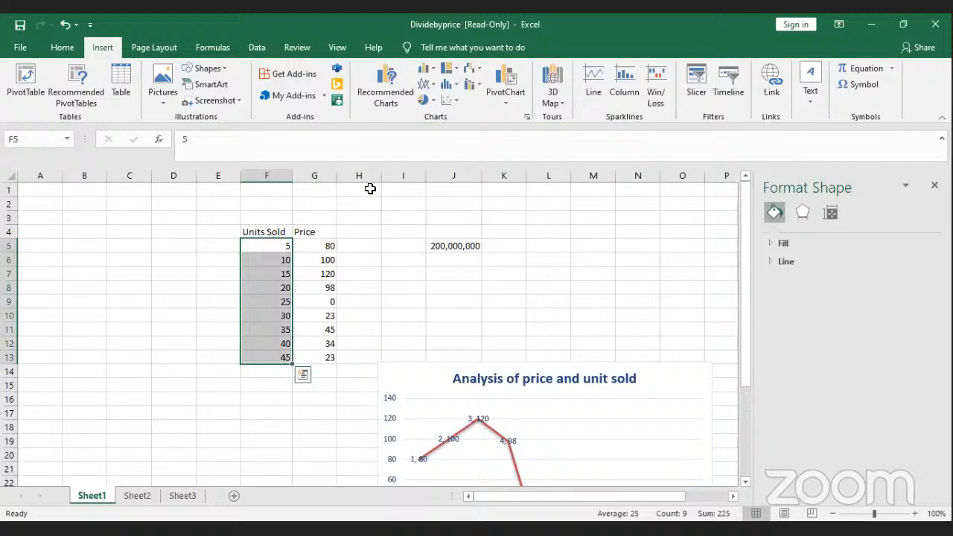
{"action": "left_click", "coordinate": [427, 154]}
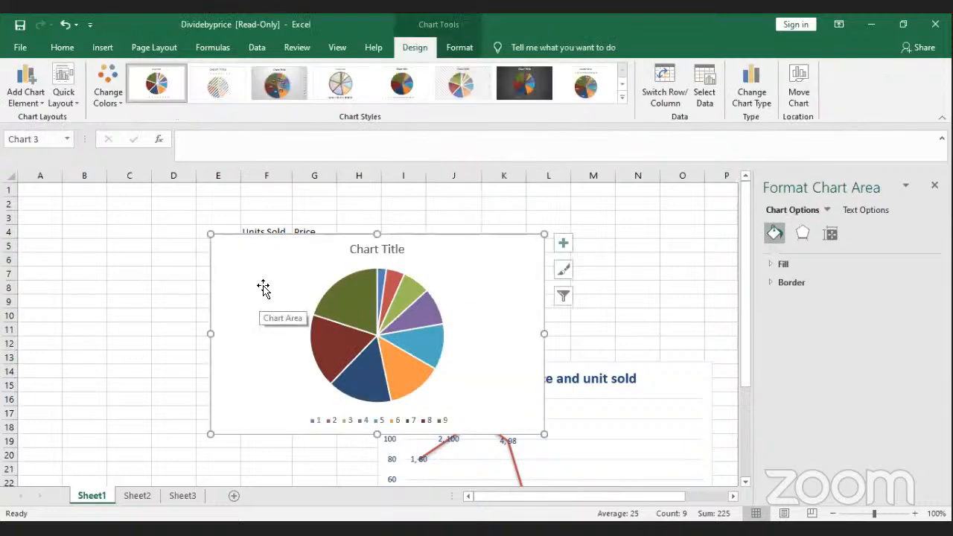
{"action": "left_click", "coordinate": [280, 87]}
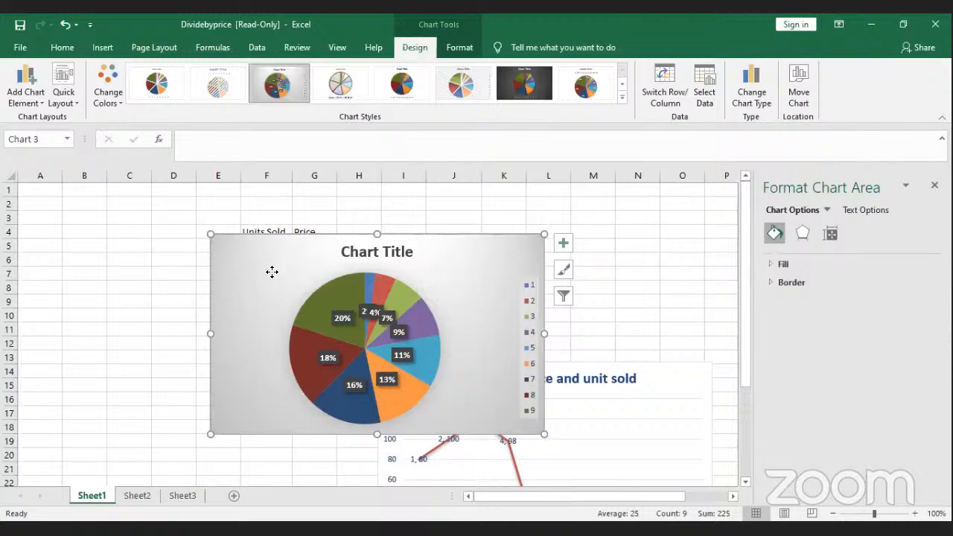
{"action": "left_click_drag", "start_coordinate": [272, 272], "coordinate": [232, 390]}
{"action": "mouse_move", "coordinate": [276, 354]}
{"action": "left_mouse_down"}
{"action": "mouse_move", "coordinate": [472, 217]}
{"action": "mouse_move", "coordinate": [439, 219]}
{"action": "mouse_move", "coordinate": [607, 258]}
{"action": "left_mouse_up"}
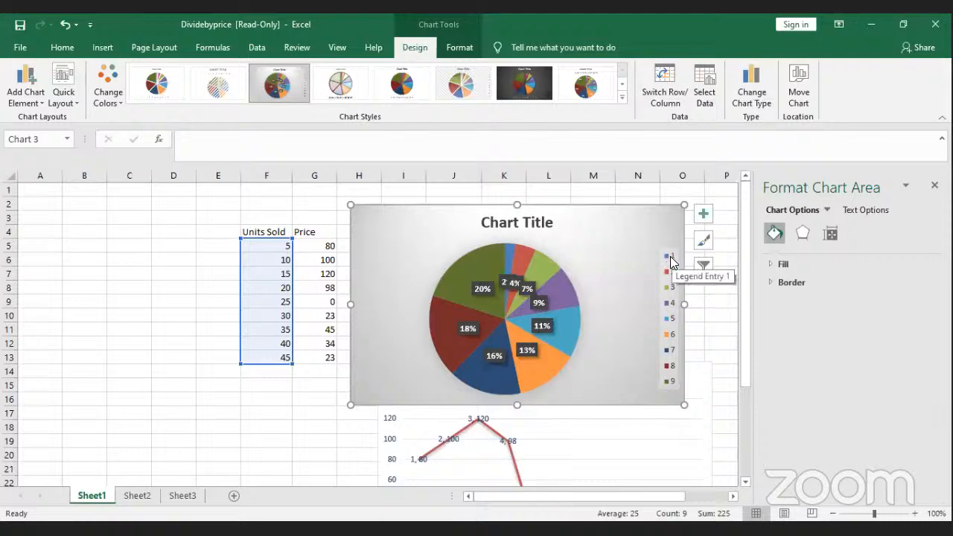
{"action": "left_click", "coordinate": [286, 205]}
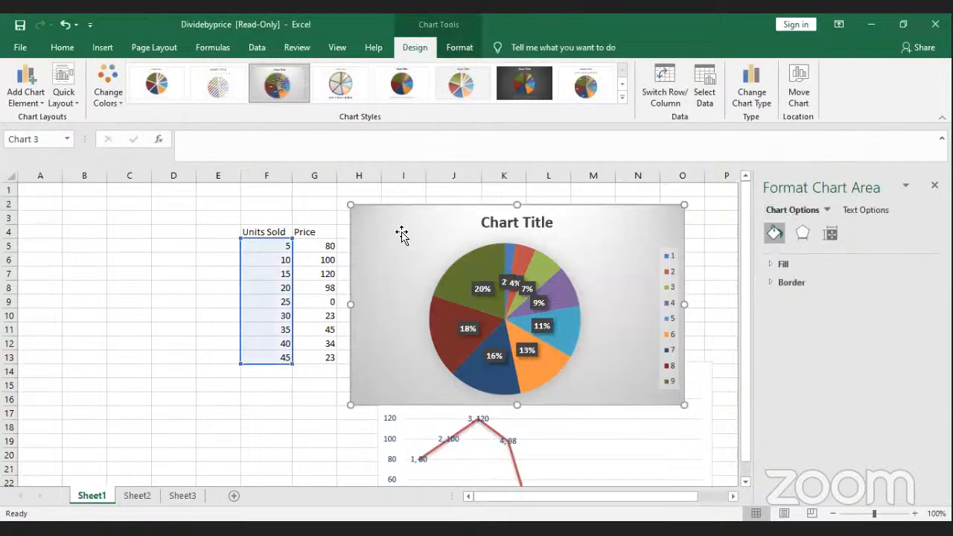
{"action": "key", "text": "Delete"}
Step: Enter the first four people's names down column E in E5:E8
{"action": "left_click", "coordinate": [210, 245]}
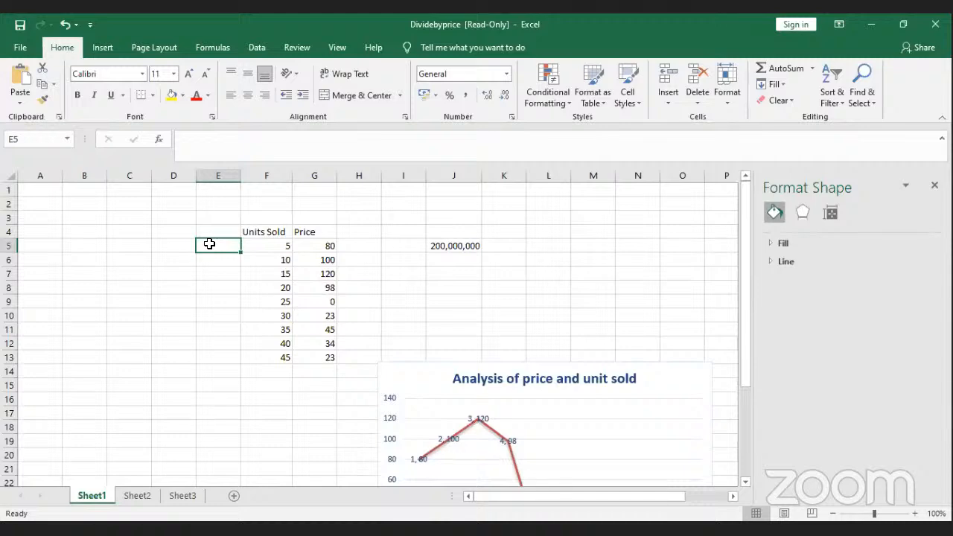
{"action": "type", "text": "Dami"}
{"action": "key", "text": "Return"}
{"action": "type", "text": "Debby"}
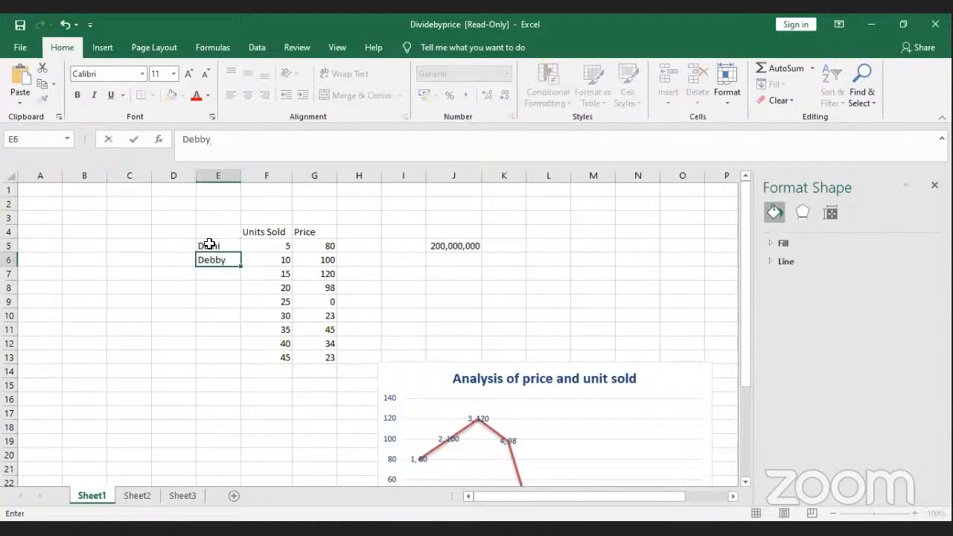
{"action": "key", "text": "Return"}
{"action": "type", "text": "J"}
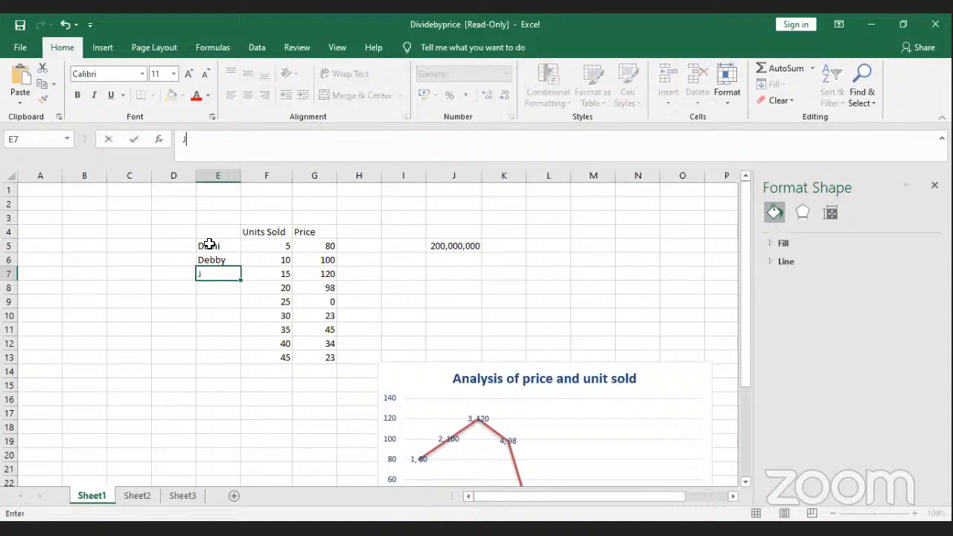
{"action": "type", "text": "oshua"}
{"action": "key", "text": "Return"}
{"action": "type", "text": "Vict"}
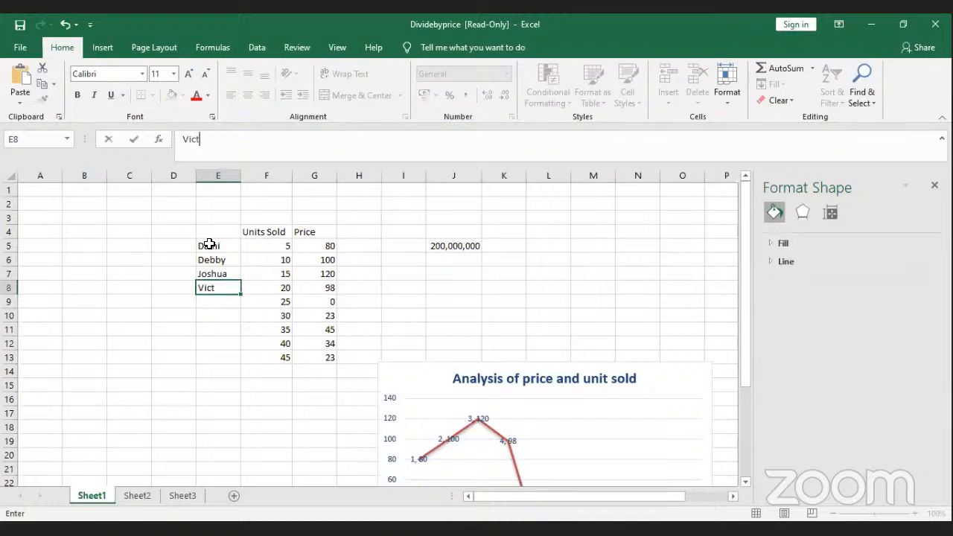
{"action": "type", "text": "oria"}
{"action": "key", "text": "Return"}
Step: Enter the remaining five names in E9:E13
{"action": "type", "text": "V"}
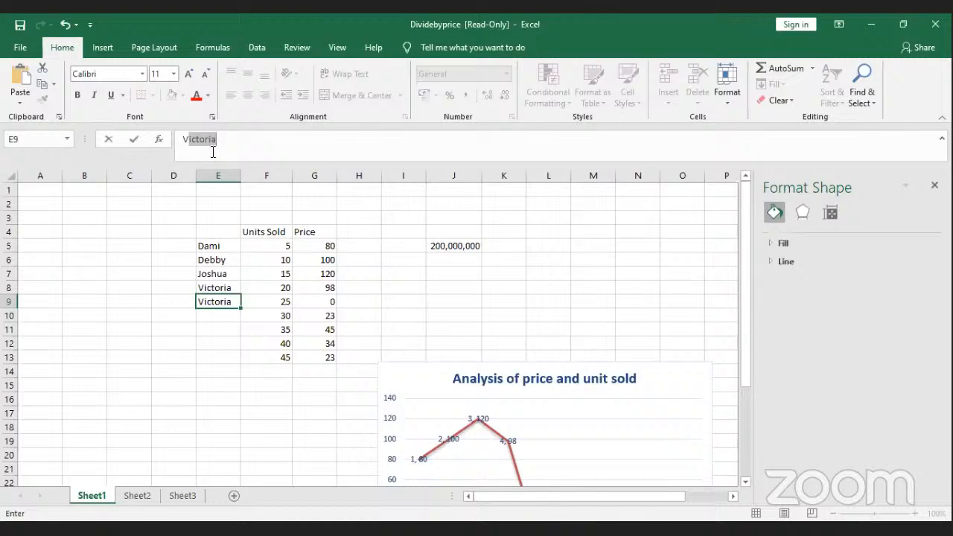
{"action": "left_click", "coordinate": [220, 140]}
{"action": "key", "text": "Return"}
{"action": "type", "text": "V"}
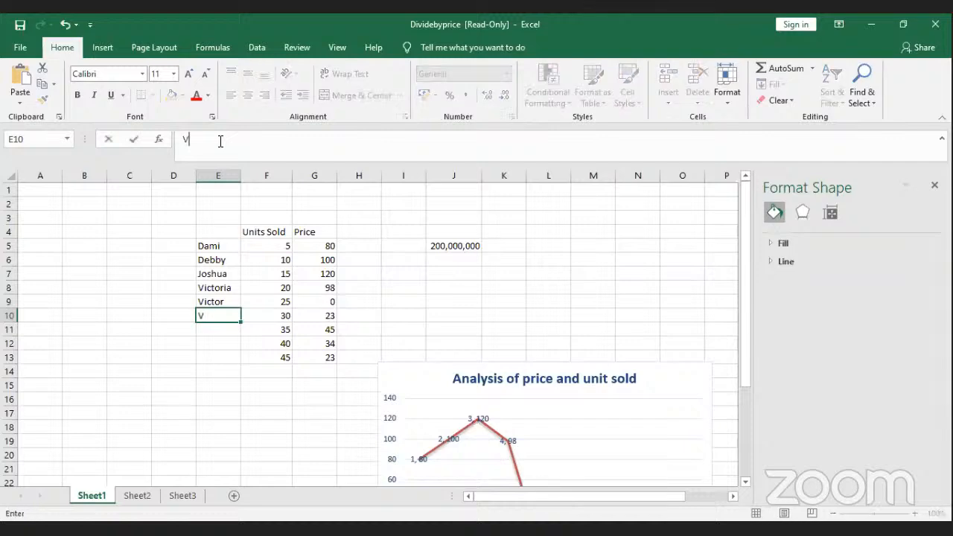
{"action": "type", "text": "ictory"}
{"action": "key", "text": "Return"}
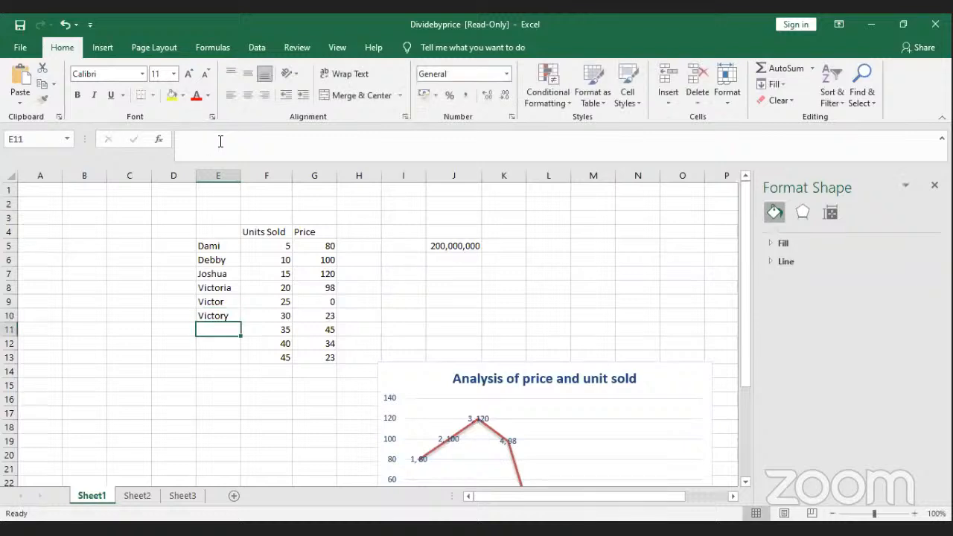
{"action": "type", "text": "Marv"}
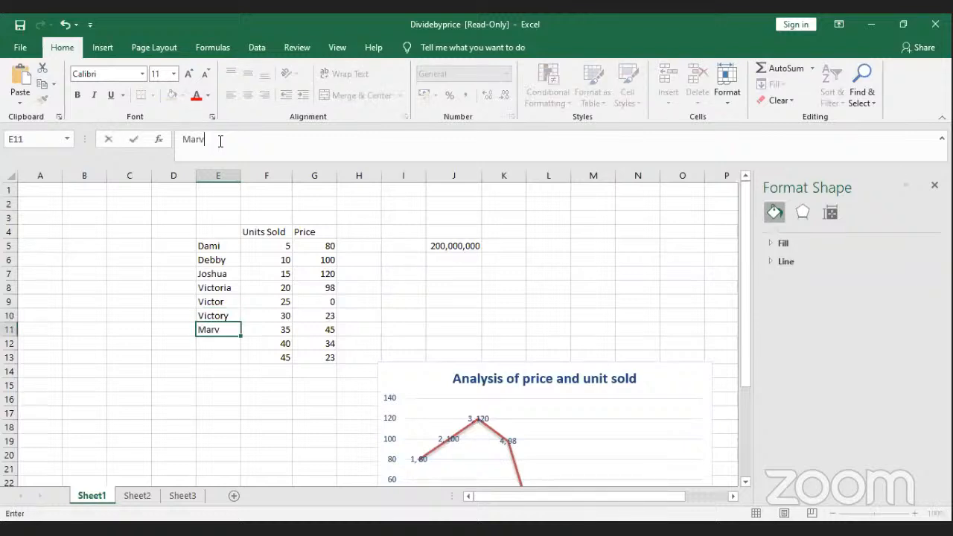
{"action": "type", "text": "ellous"}
{"action": "key", "text": "Return"}
{"action": "type", "text": "Tiwa"}
{"action": "key", "text": "Return"}
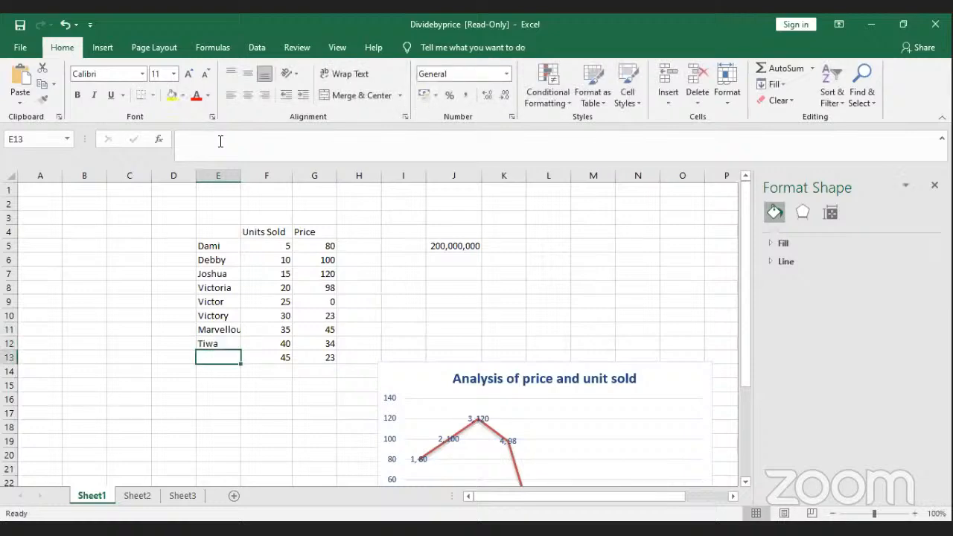
{"action": "type", "text": "Tomiwa"}
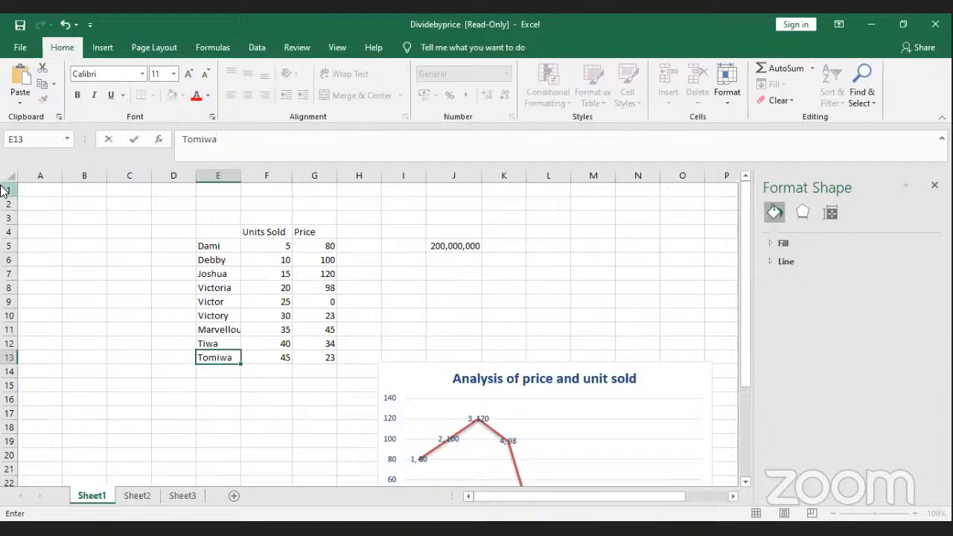
{"action": "left_click", "coordinate": [214, 426]}
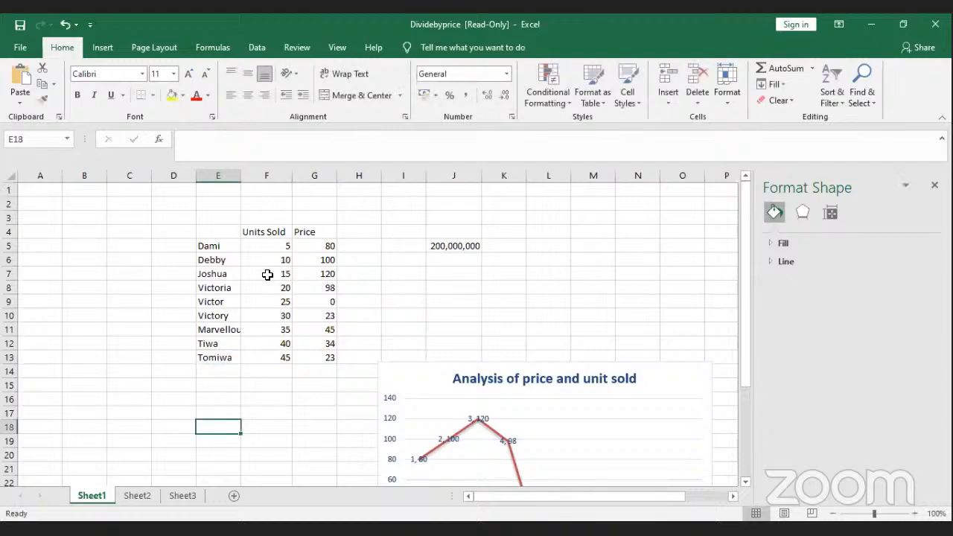
Step: Rename the Units Sold header in F4 to Pen
{"action": "left_click", "coordinate": [219, 245]}
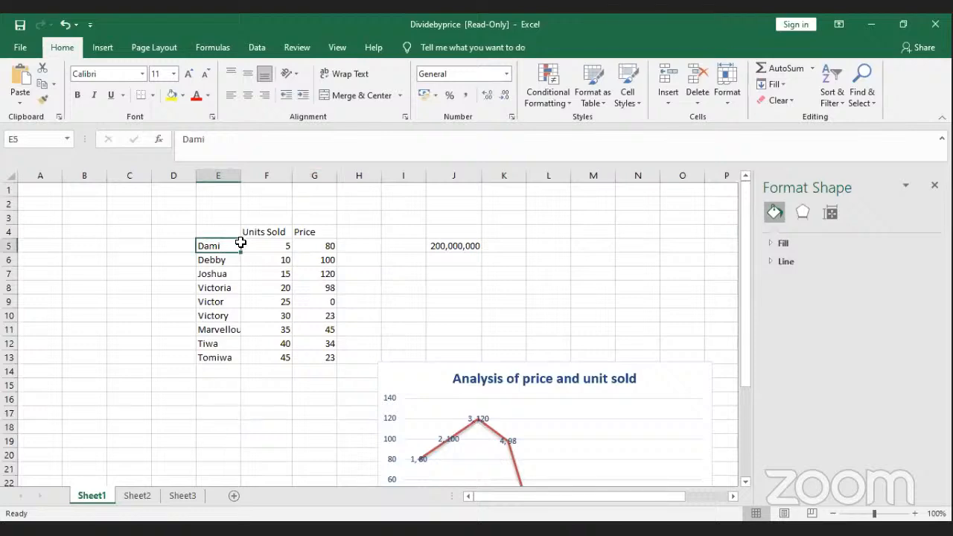
{"action": "left_click", "coordinate": [266, 245]}
{"action": "left_click", "coordinate": [266, 232]}
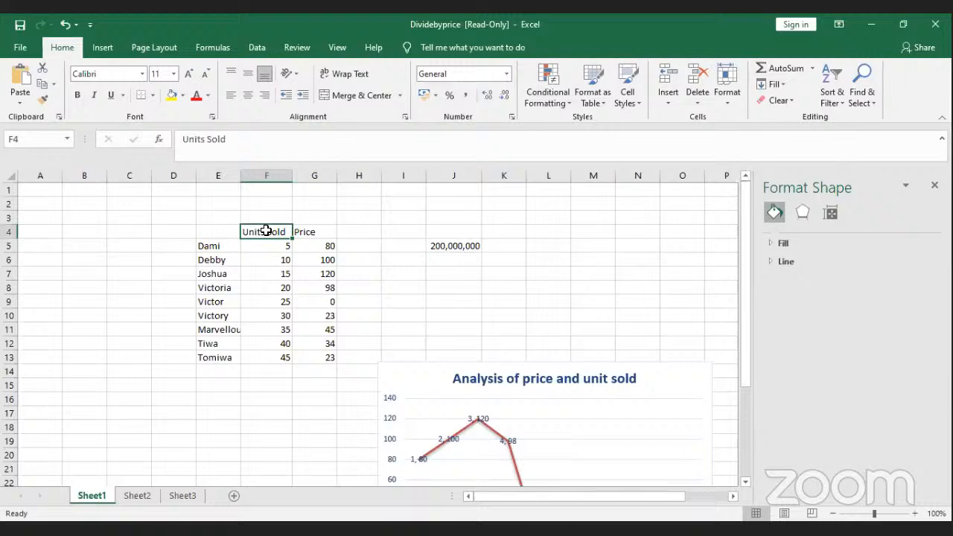
{"action": "type", "text": "P"}
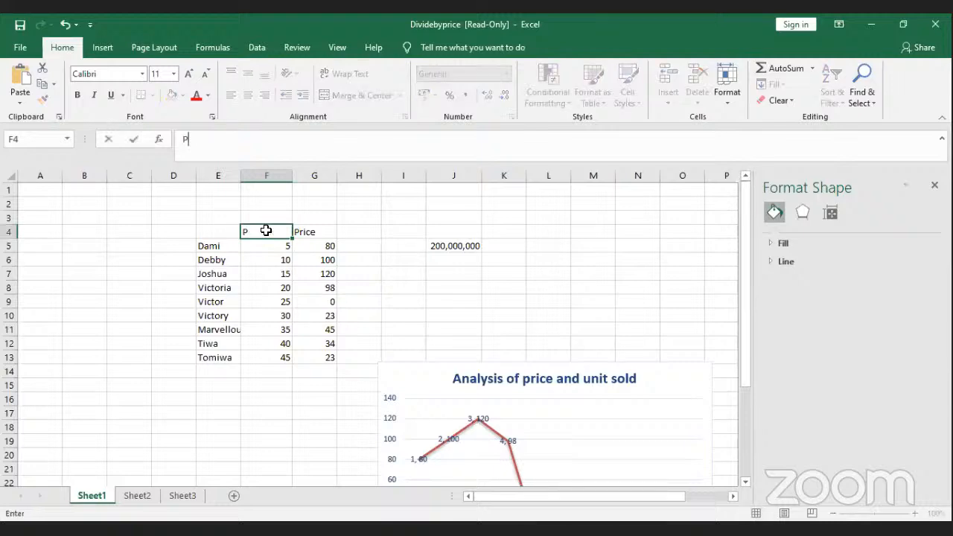
{"action": "type", "text": "en"}
{"action": "key", "text": "Return"}
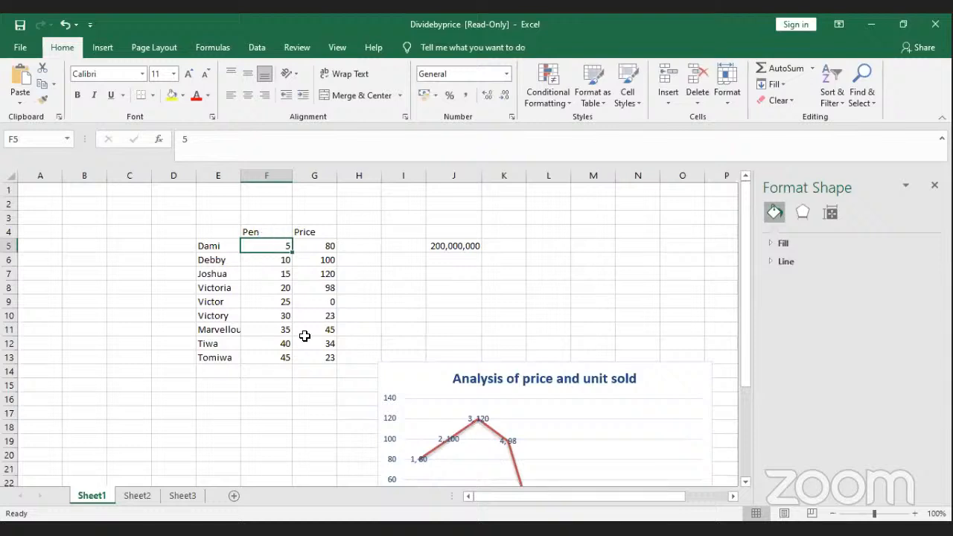
Step: Select the names and Pen values in E5:F13
{"action": "left_click", "coordinate": [238, 412]}
{"action": "left_click", "coordinate": [266, 245]}
{"action": "left_click", "coordinate": [275, 262]}
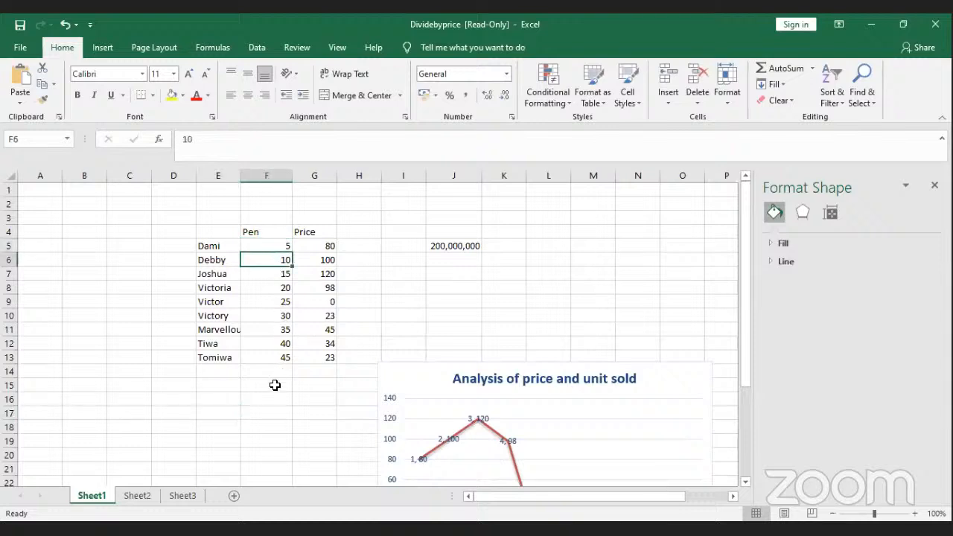
{"action": "left_click", "coordinate": [278, 356]}
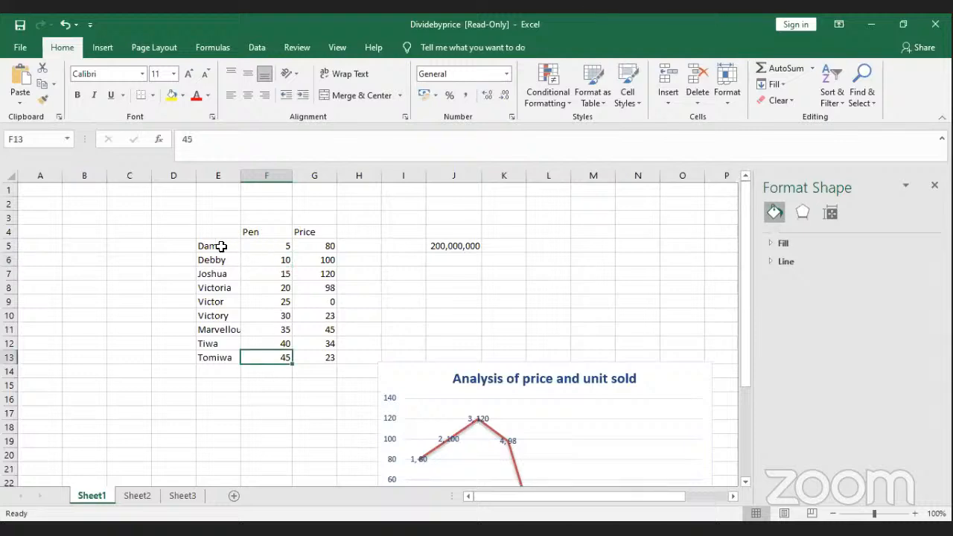
{"action": "left_click_drag", "start_coordinate": [213, 243], "coordinate": [271, 357]}
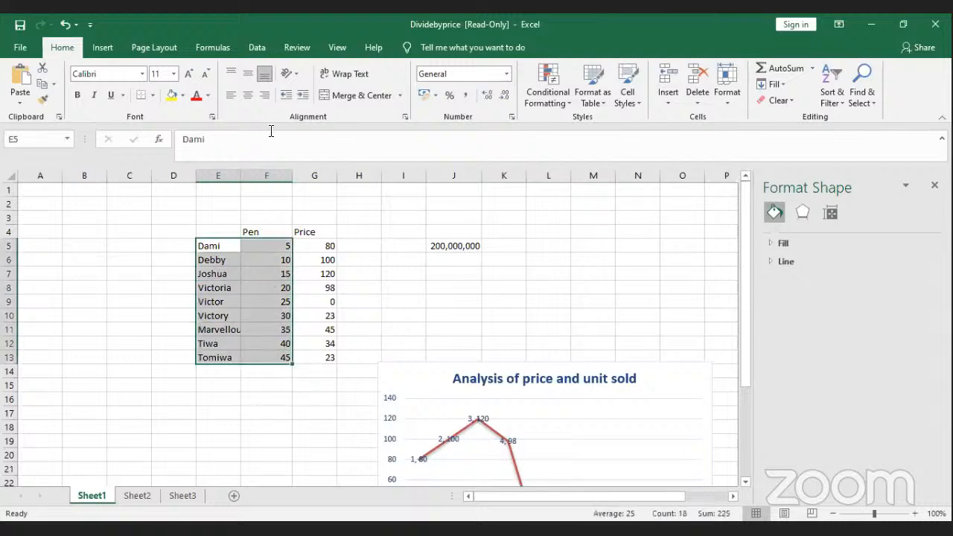
Step: Insert a 2-D pie chart of E5:F13 beside the table and give it the sixth, shaded style
{"action": "left_click", "coordinate": [132, 52]}
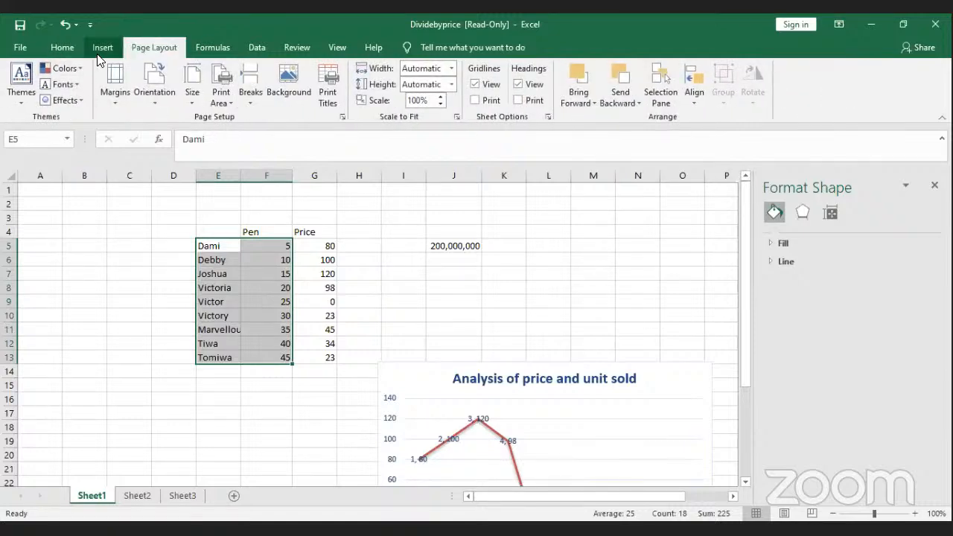
{"action": "left_click", "coordinate": [102, 48]}
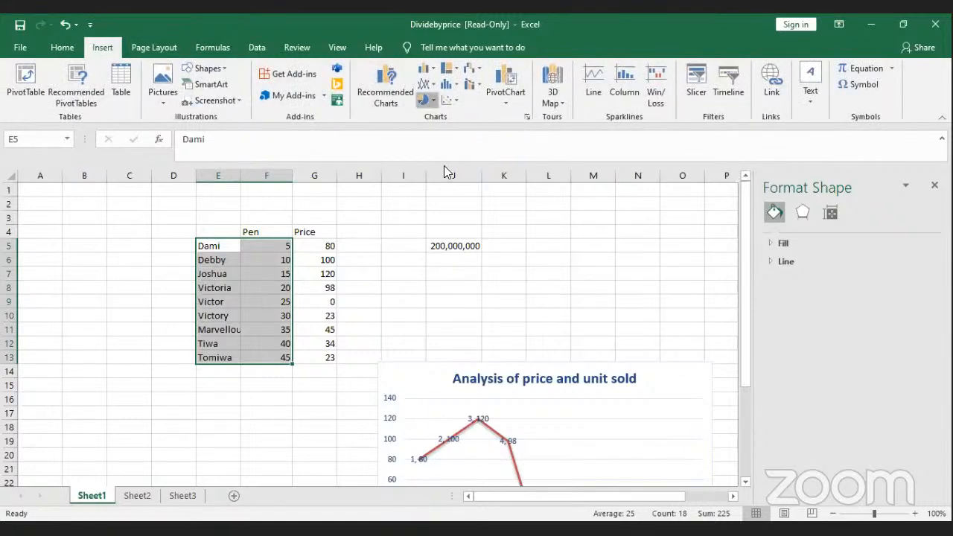
{"action": "left_click", "coordinate": [425, 99]}
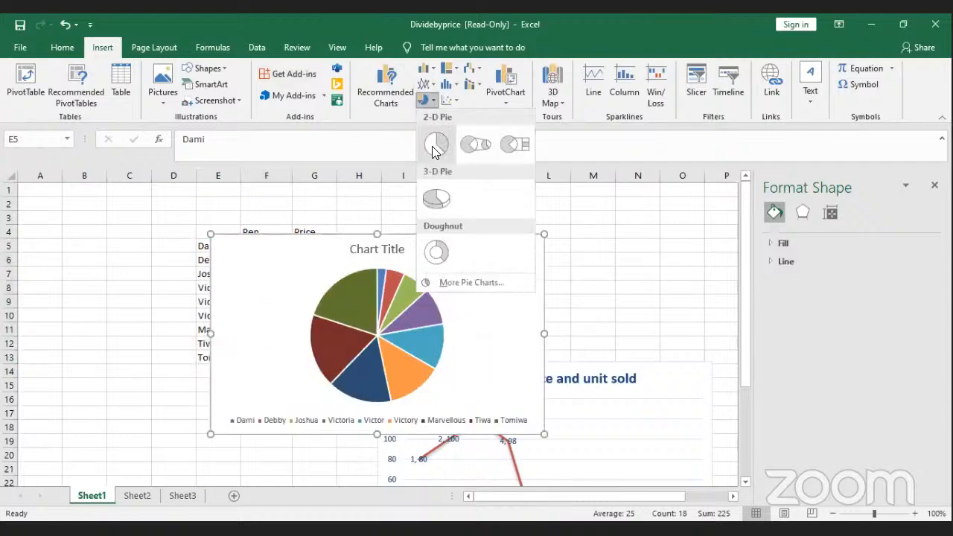
{"action": "left_click", "coordinate": [434, 147]}
{"action": "left_click_drag", "start_coordinate": [302, 258], "coordinate": [464, 234]}
{"action": "left_click", "coordinate": [456, 86]}
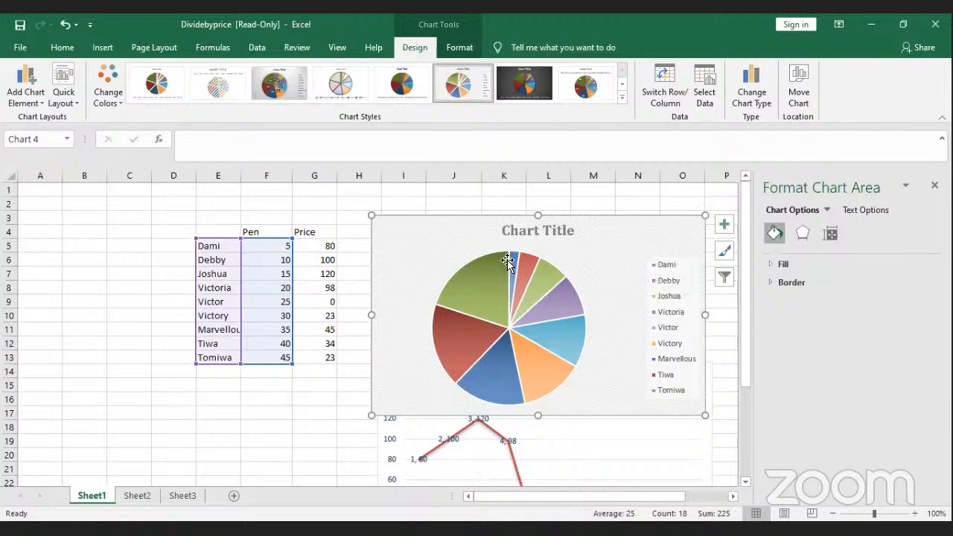
{"action": "mouse_move", "coordinate": [513, 265]}
{"action": "mouse_move", "coordinate": [564, 344]}
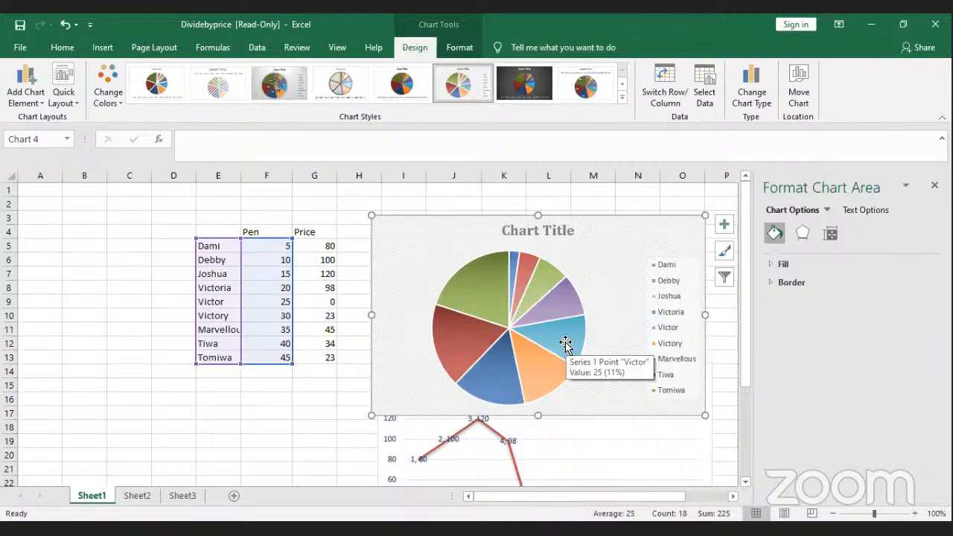
Step: Switch the pie chart to a clustered column chart of the nine Pen values
{"action": "left_click", "coordinate": [102, 47]}
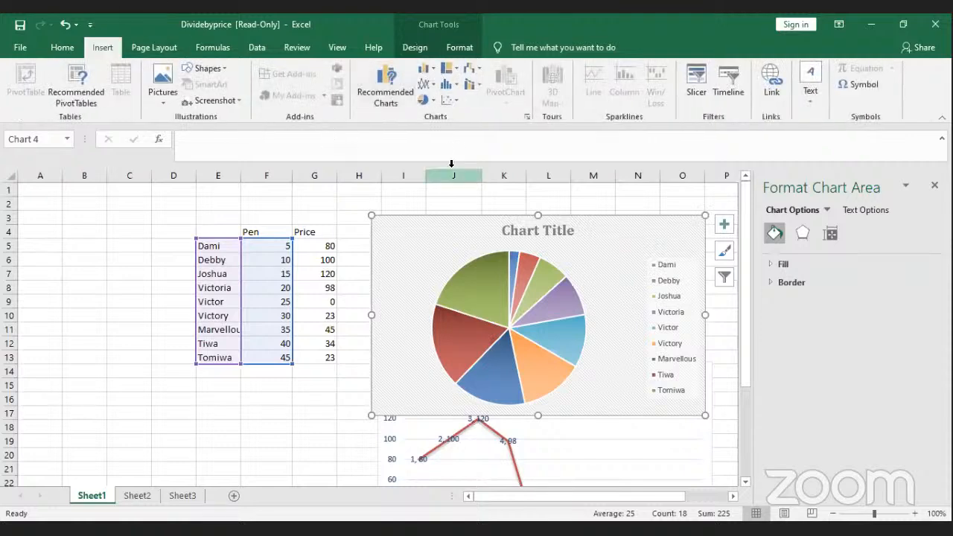
{"action": "scroll", "coordinate": [423, 226], "scroll_direction": "down", "scroll_amount": 1}
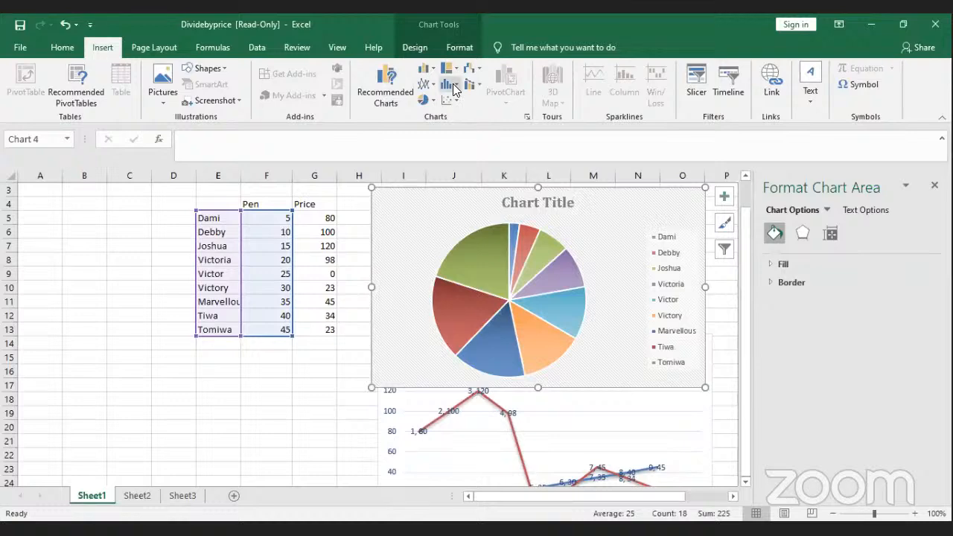
{"action": "left_click", "coordinate": [429, 69]}
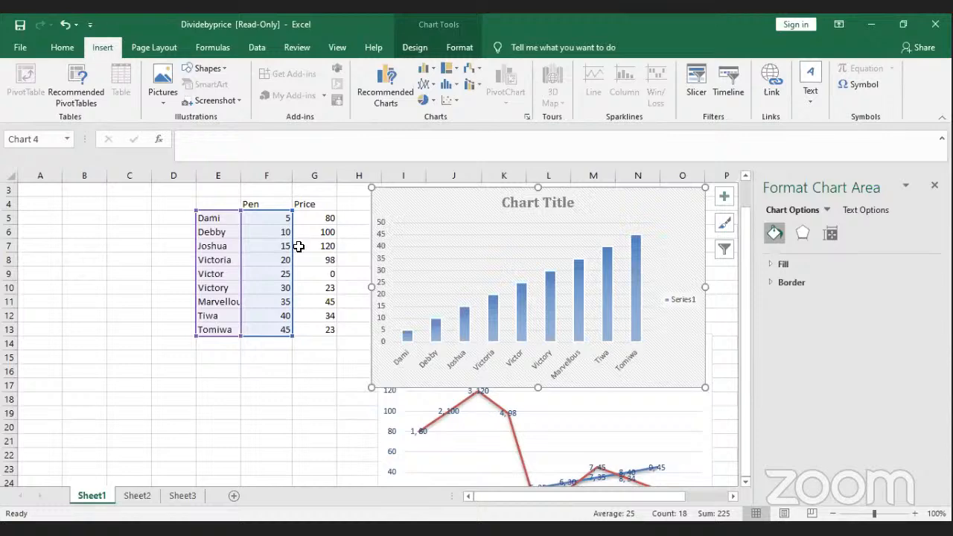
Step: Set the Pen values in F8 to 75 and F11 to 50, then shift the column chart up-right
{"action": "left_click", "coordinate": [275, 251]}
{"action": "left_click", "coordinate": [277, 262]}
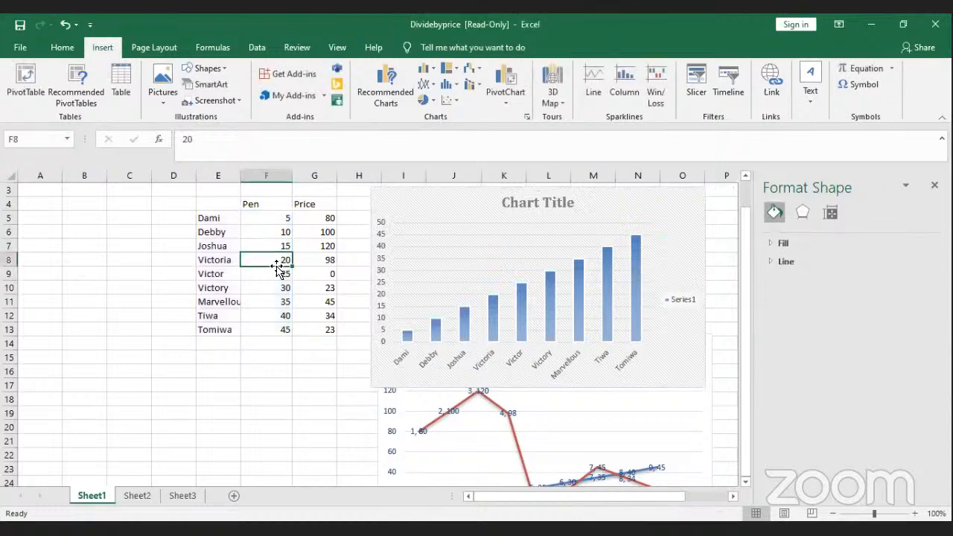
{"action": "type", "text": "75"}
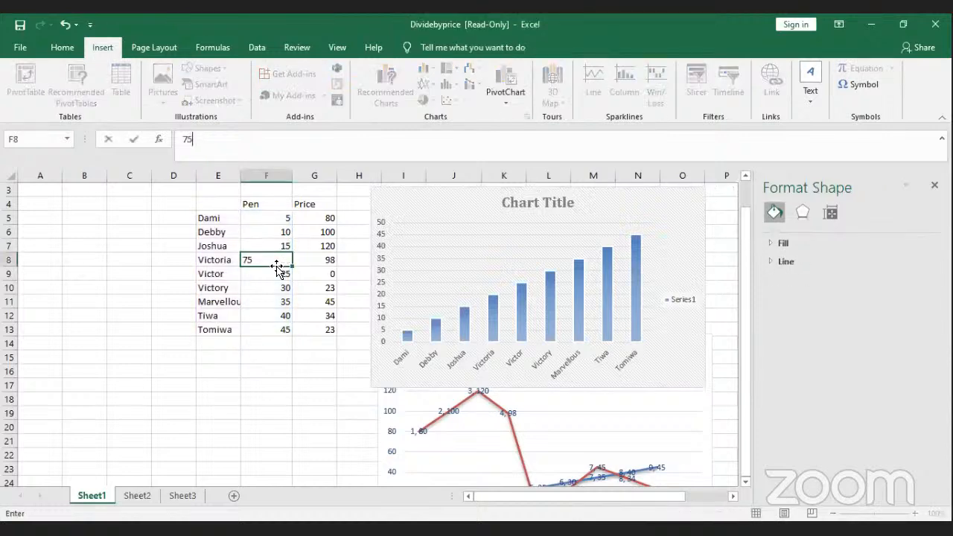
{"action": "key", "text": "Return"}
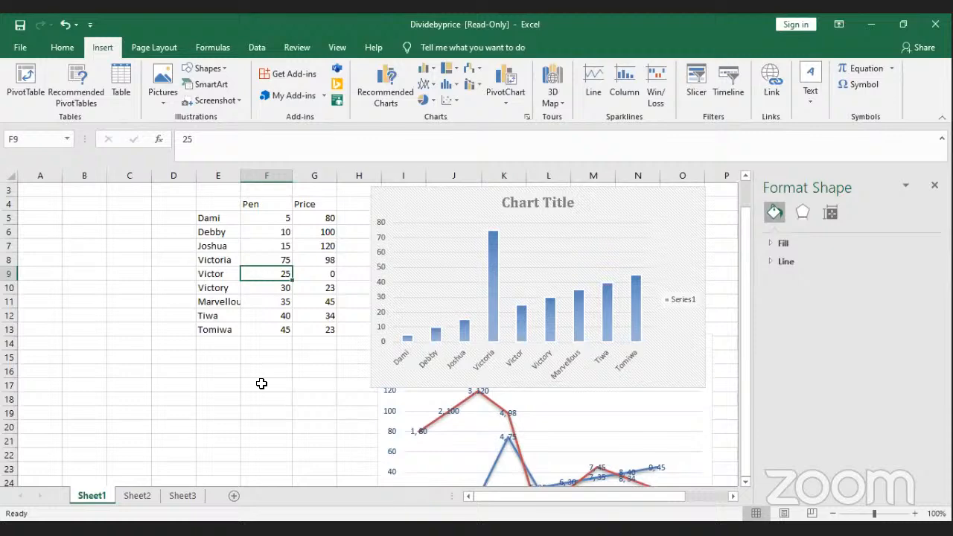
{"action": "left_click", "coordinate": [277, 303]}
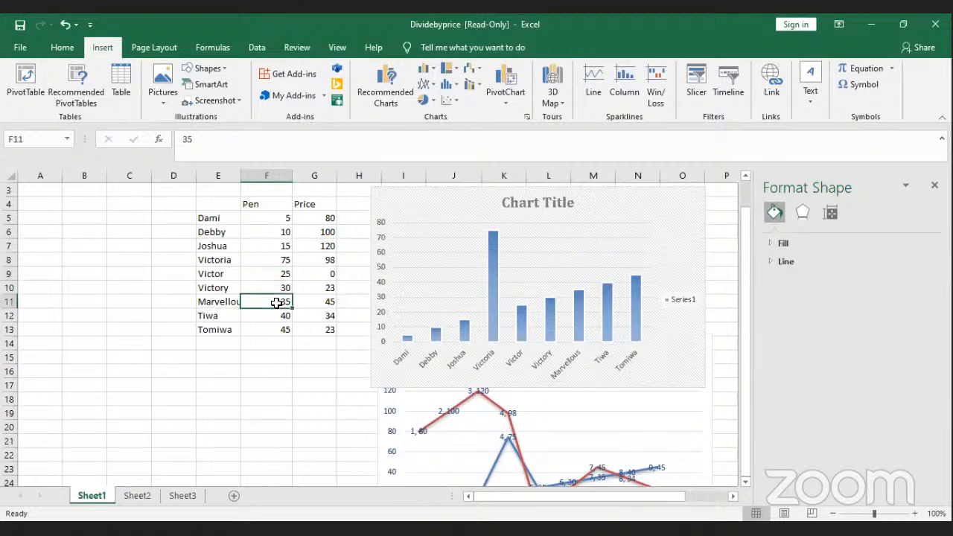
{"action": "type", "text": "50"}
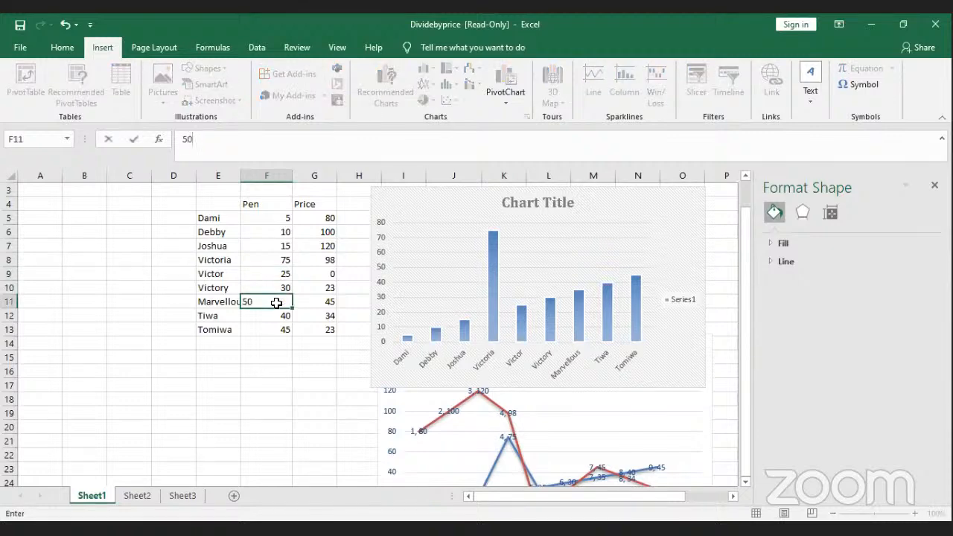
{"action": "key", "text": "Return"}
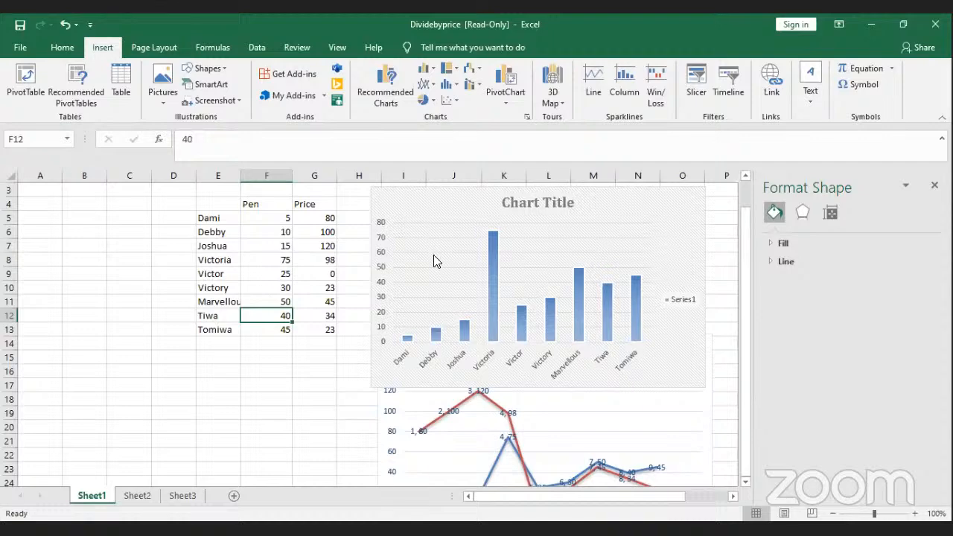
{"action": "mouse_move", "coordinate": [436, 196]}
{"action": "left_mouse_down"}
{"action": "mouse_move", "coordinate": [383, 338]}
{"action": "mouse_move", "coordinate": [492, 251]}
{"action": "mouse_move", "coordinate": [447, 211]}
{"action": "left_mouse_up"}
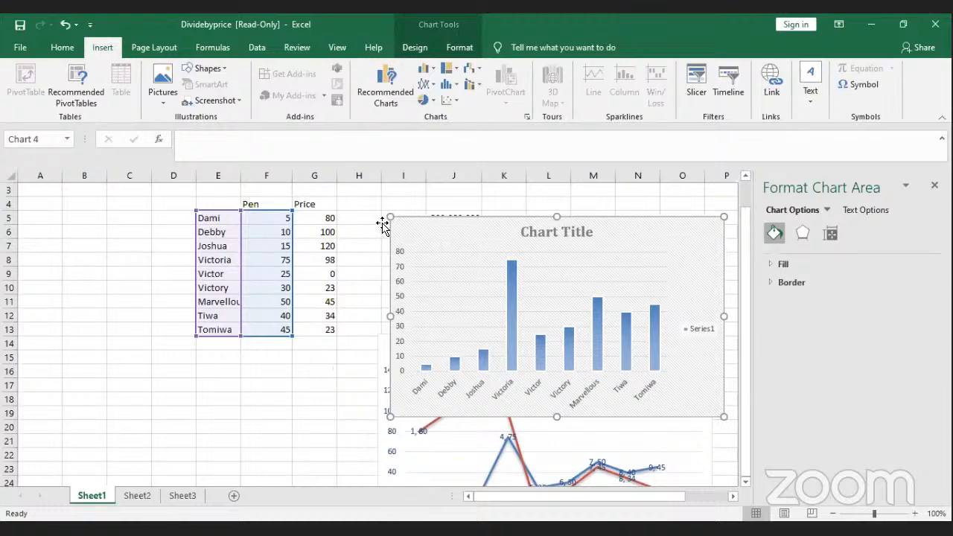
{"action": "left_click", "coordinate": [348, 209]}
{"action": "left_click", "coordinate": [363, 233]}
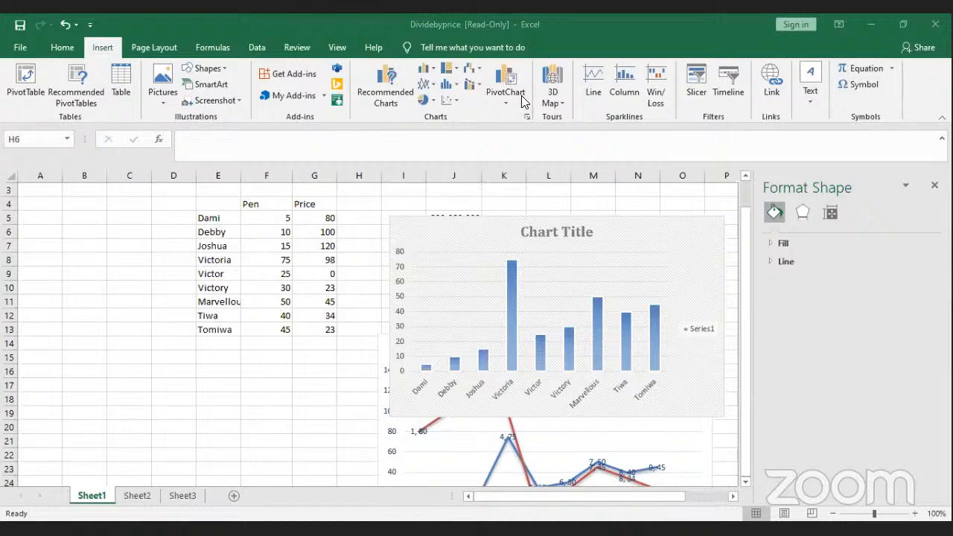
{"action": "left_click", "coordinate": [422, 234]}
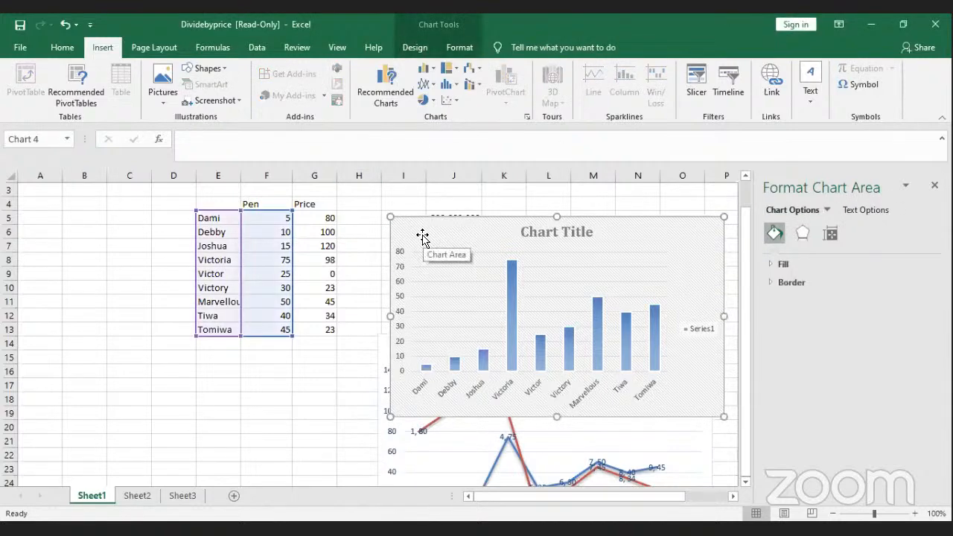
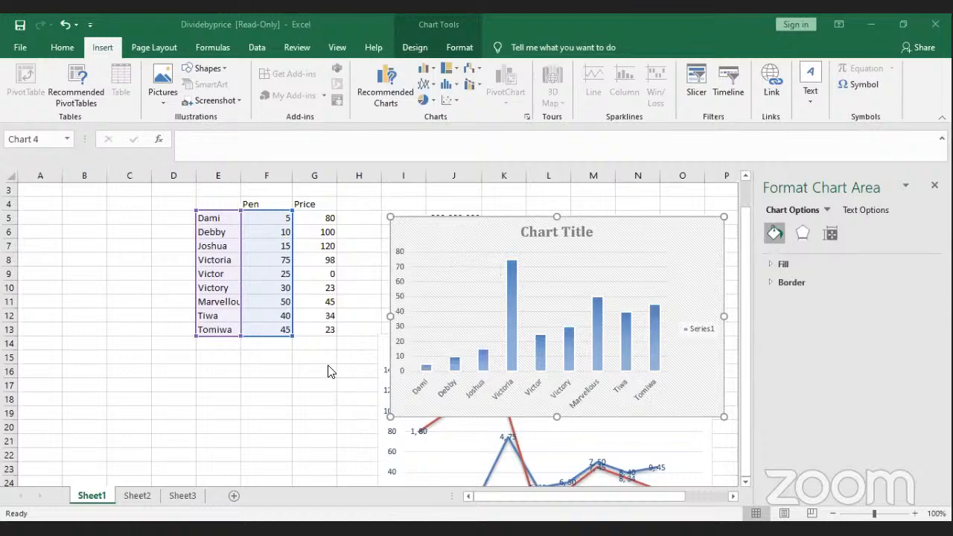
Step: Check the Pen column chart's colour palettes without changing them, then drag the chart below the table
{"action": "left_click", "coordinate": [317, 397]}
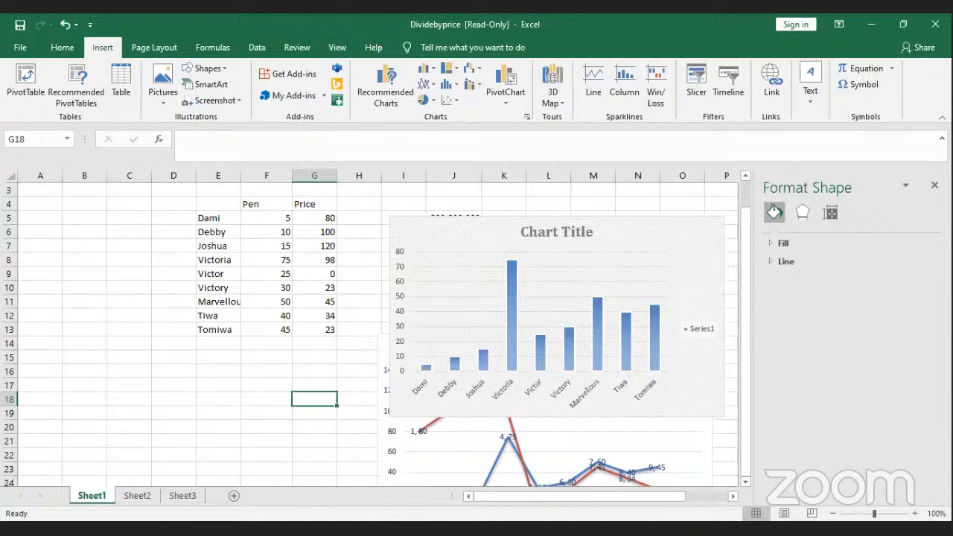
{"action": "left_click", "coordinate": [935, 185]}
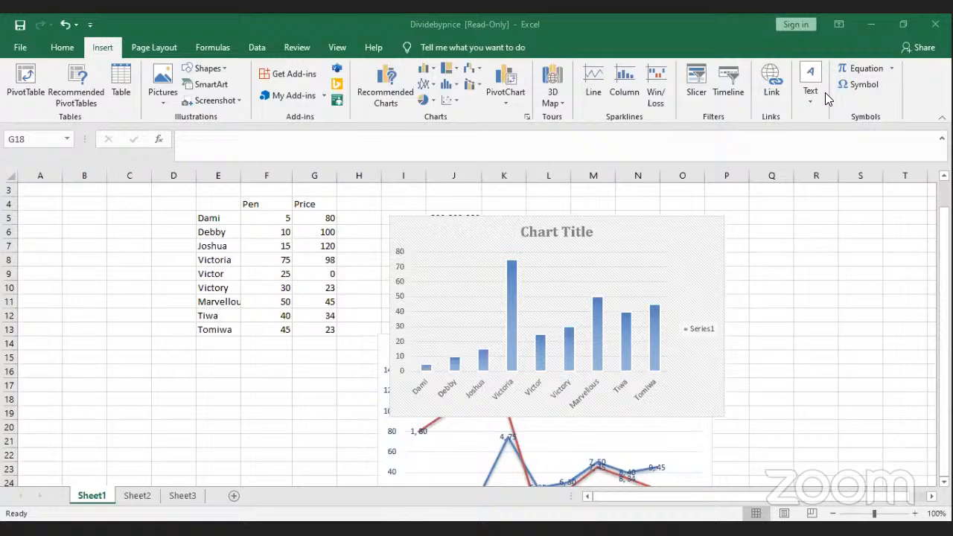
{"action": "left_click", "coordinate": [406, 237]}
{"action": "double_click", "coordinate": [406, 237]}
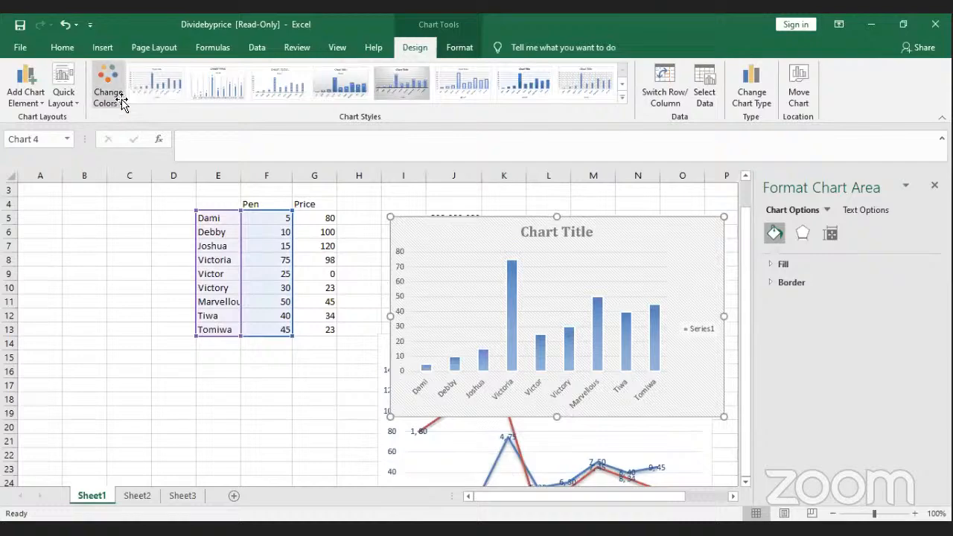
{"action": "left_click", "coordinate": [108, 93]}
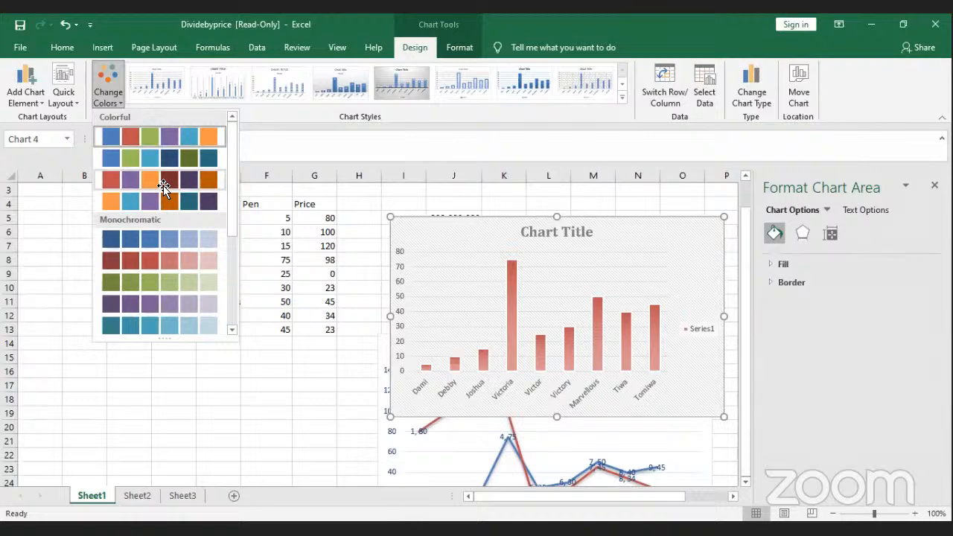
{"action": "left_click", "coordinate": [417, 233]}
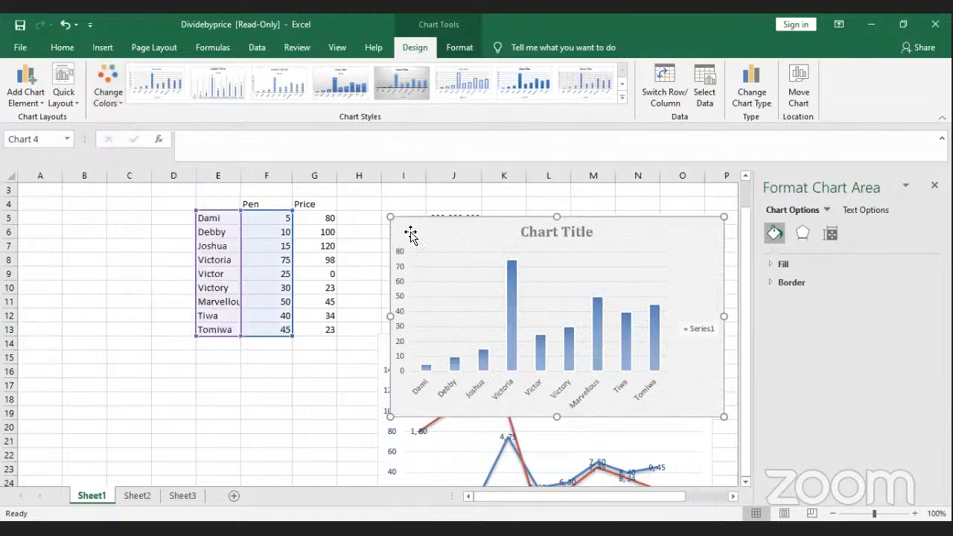
{"action": "left_click_drag", "start_coordinate": [414, 235], "coordinate": [53, 408]}
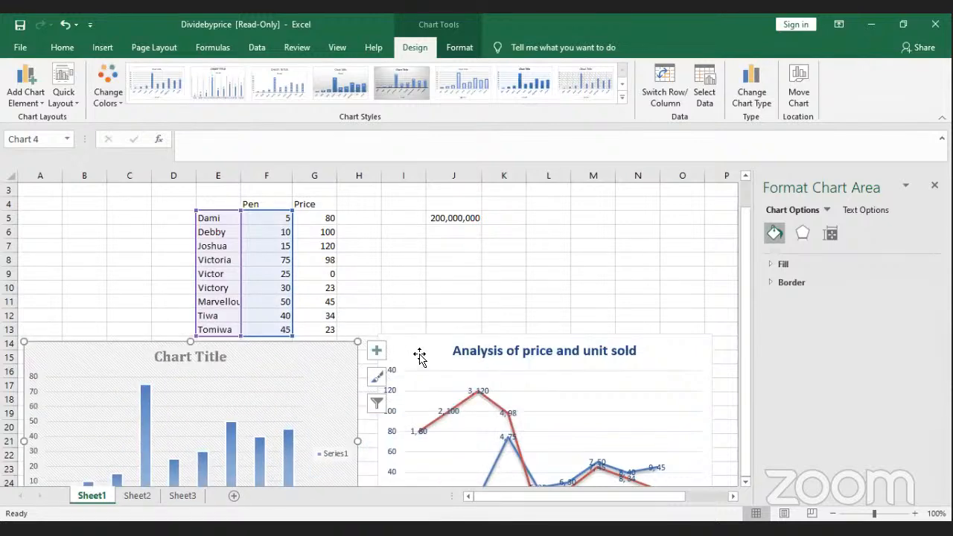
{"action": "left_click", "coordinate": [420, 357]}
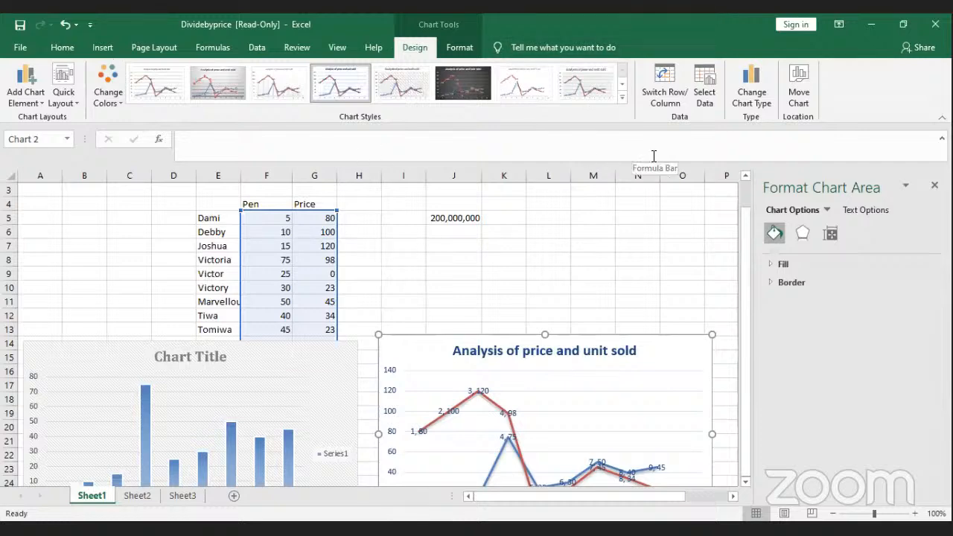
{"action": "left_click", "coordinate": [755, 95]}
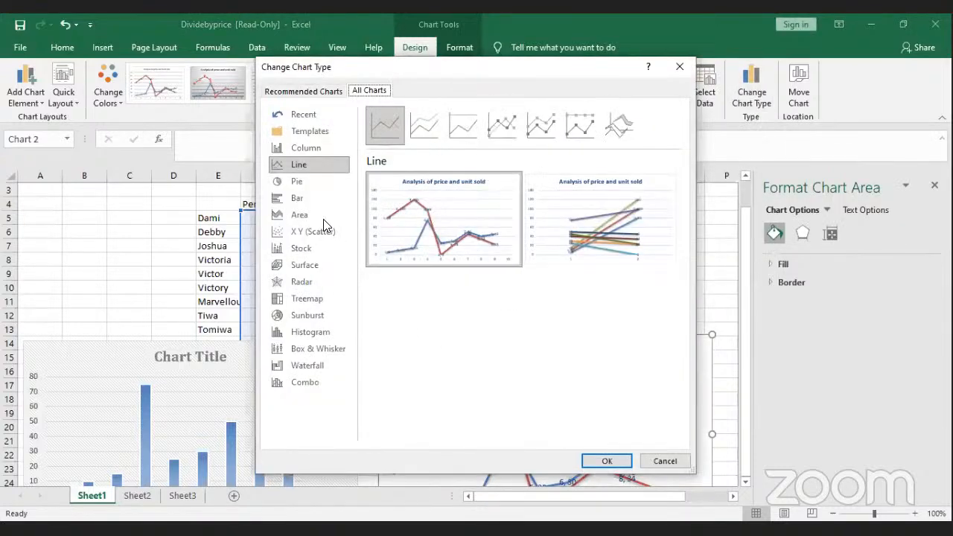
{"action": "left_click", "coordinate": [298, 184]}
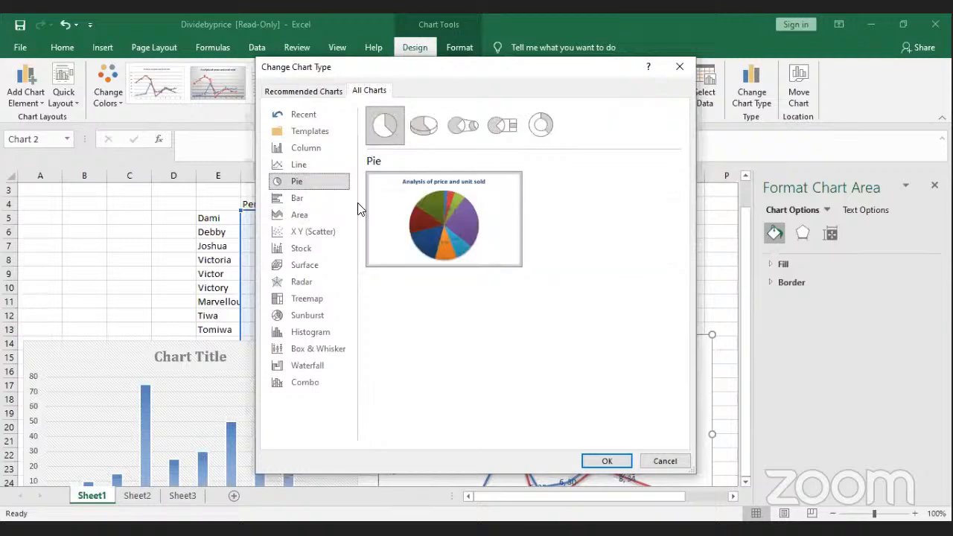
{"action": "mouse_move", "coordinate": [399, 222]}
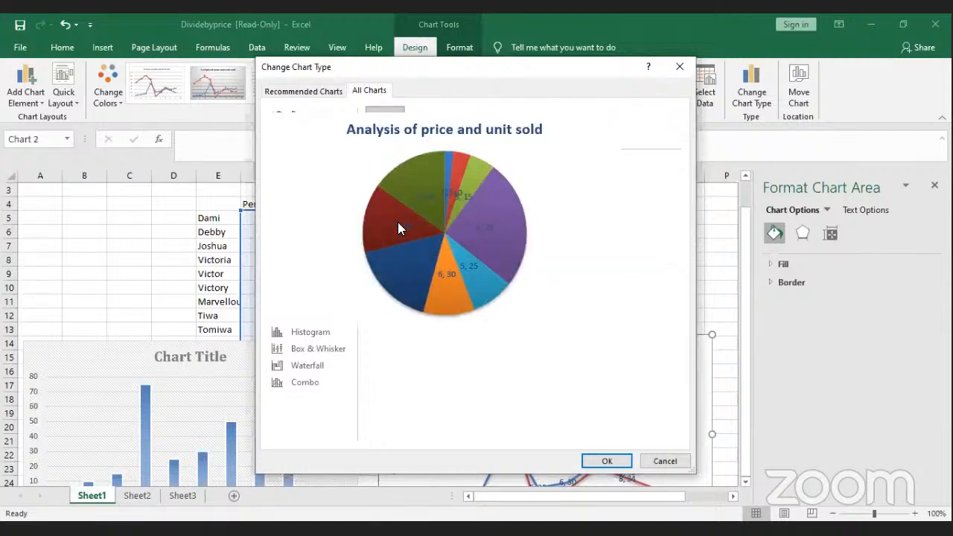
{"action": "left_click", "coordinate": [313, 337]}
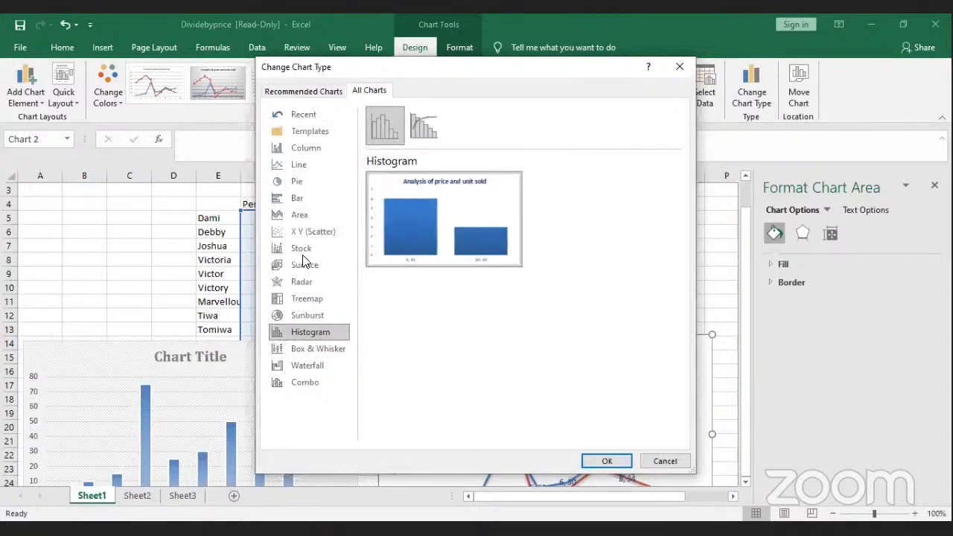
{"action": "left_click", "coordinate": [301, 199]}
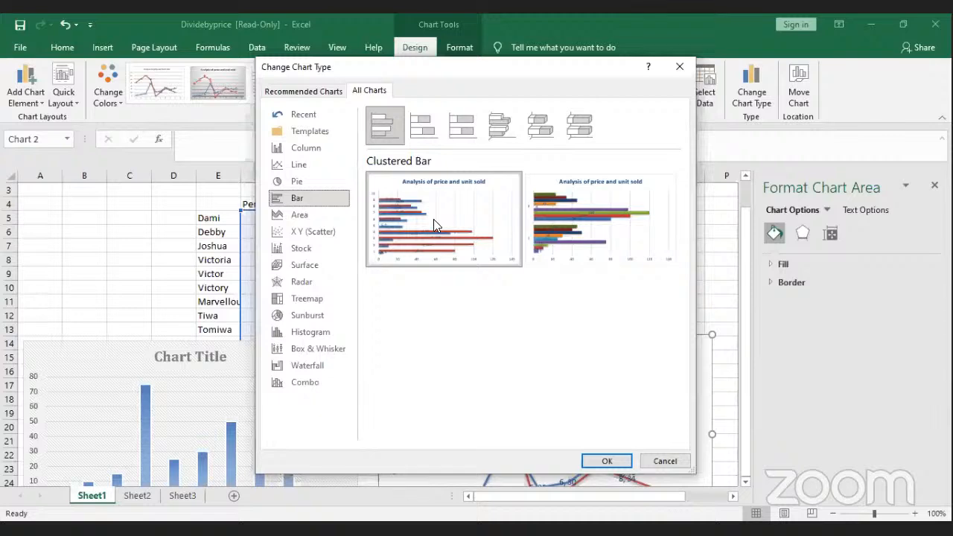
{"action": "mouse_move", "coordinate": [609, 234]}
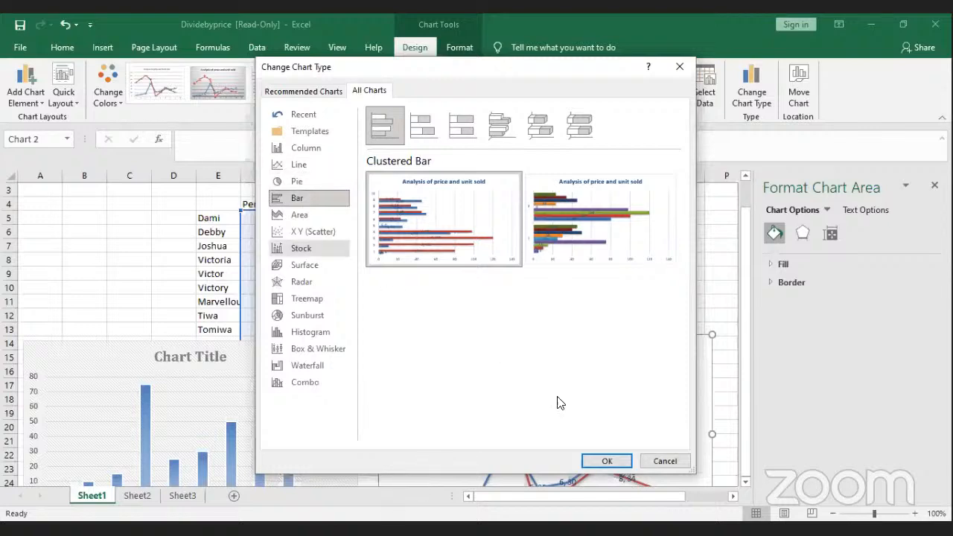
{"action": "left_click", "coordinate": [675, 464]}
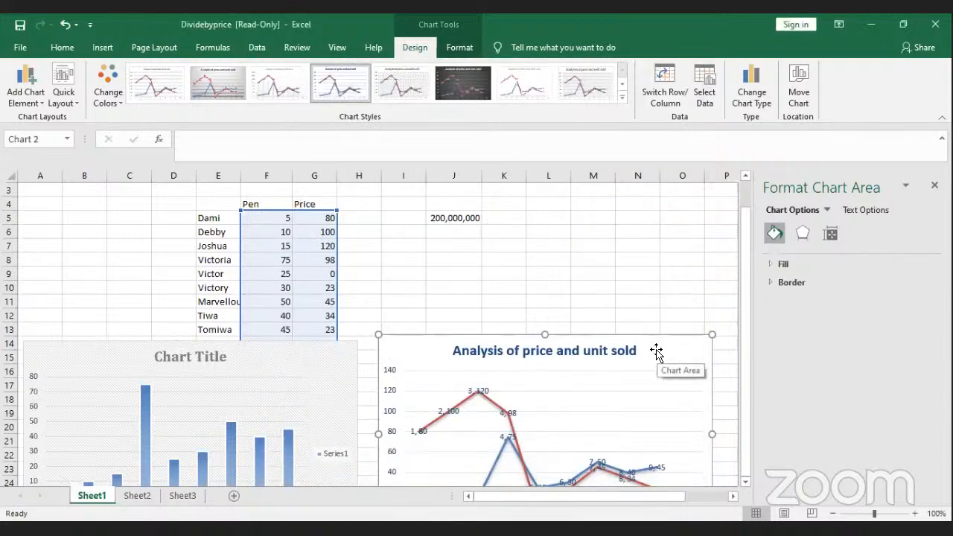
{"action": "left_click", "coordinate": [657, 274]}
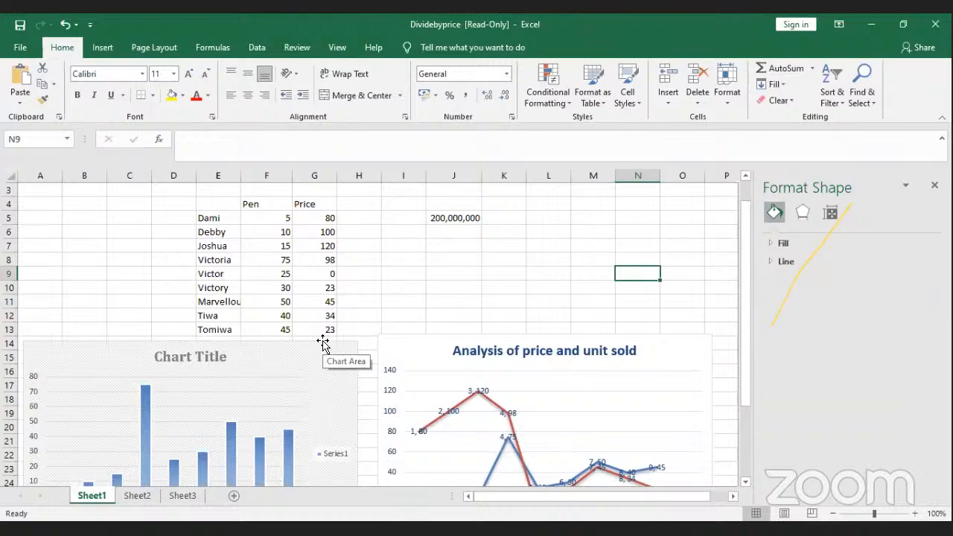
Step: Delete the 'Analysis of price and unit sold' line chart
{"action": "left_click", "coordinate": [451, 343]}
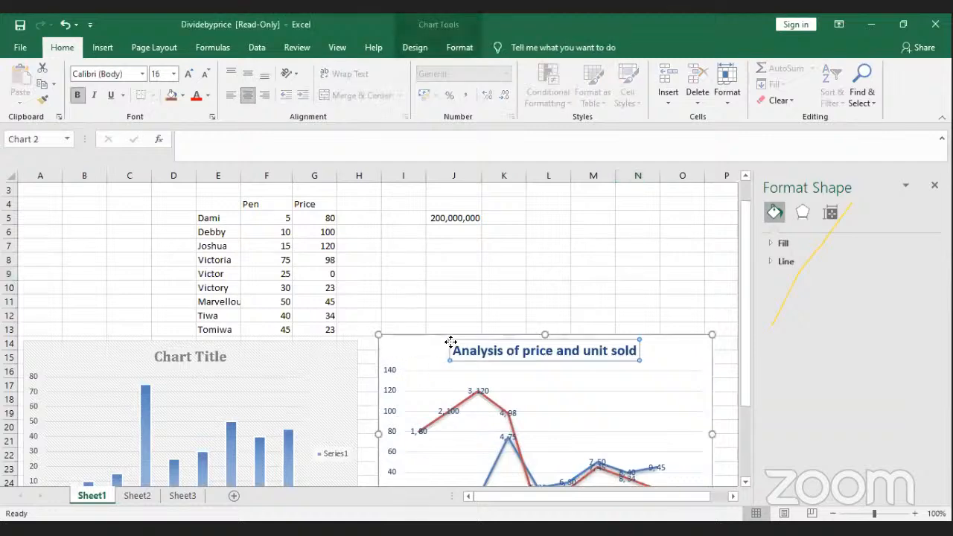
{"action": "left_click", "coordinate": [415, 358]}
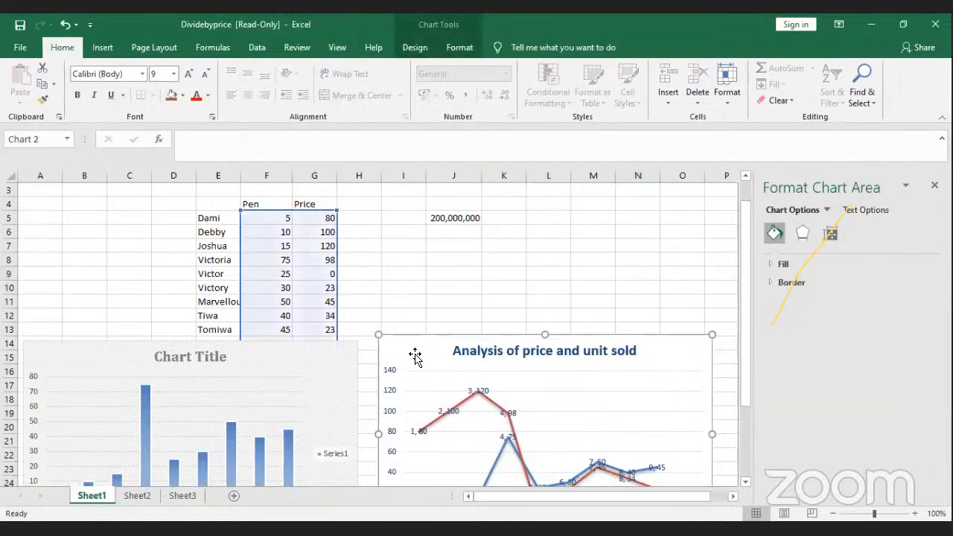
{"action": "left_click", "coordinate": [421, 257]}
{"action": "left_click", "coordinate": [411, 348]}
{"action": "key", "text": "Delete"}
Step: Delete the Pen bar chart, undo once, delete it again, and select an empty cell
{"action": "left_click", "coordinate": [297, 349]}
{"action": "key", "text": "Delete"}
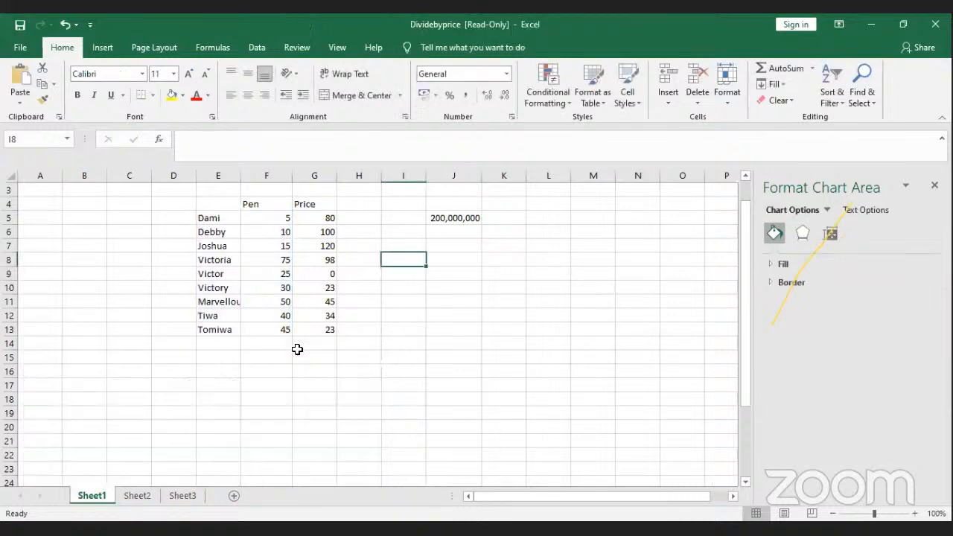
{"action": "left_click", "coordinate": [65, 25]}
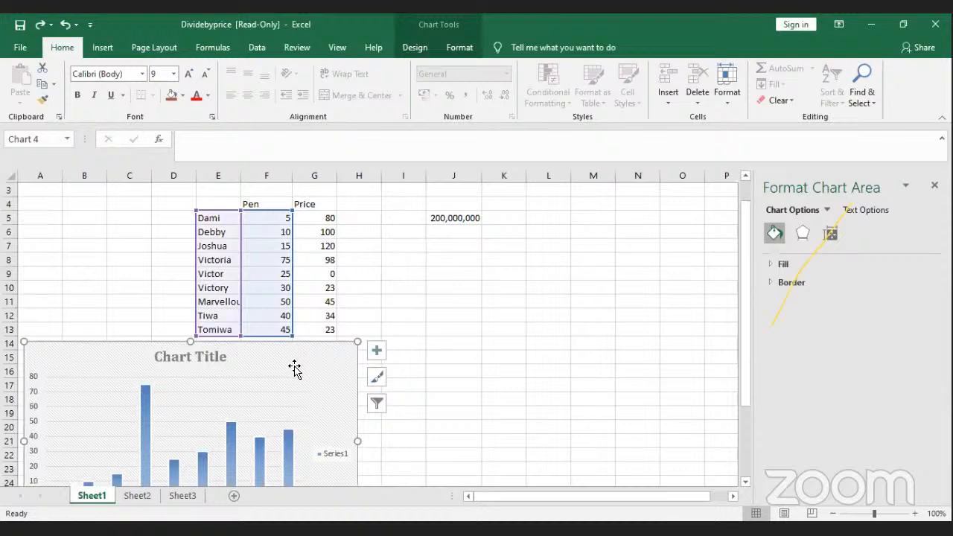
{"action": "key", "text": "Delete"}
{"action": "left_click", "coordinate": [418, 315]}
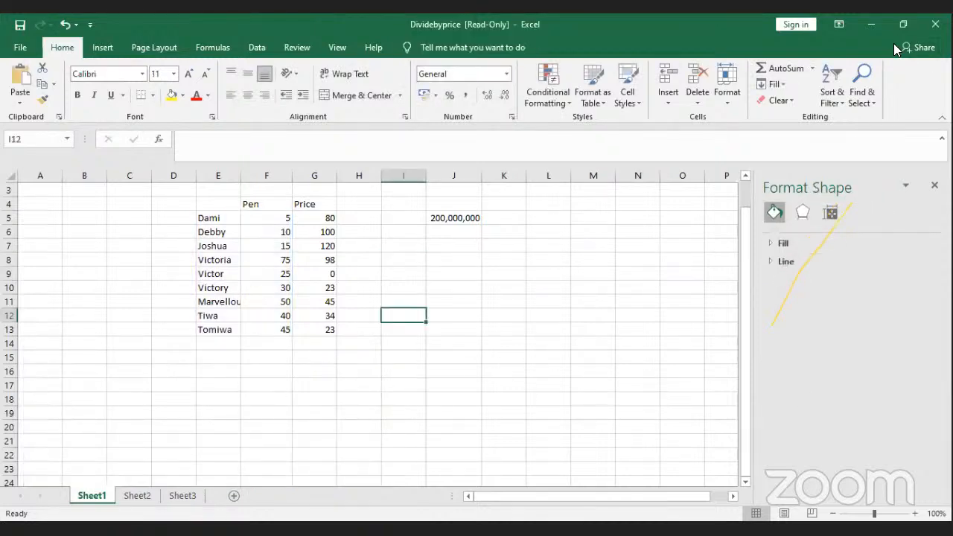
{"action": "left_click", "coordinate": [852, 143]}
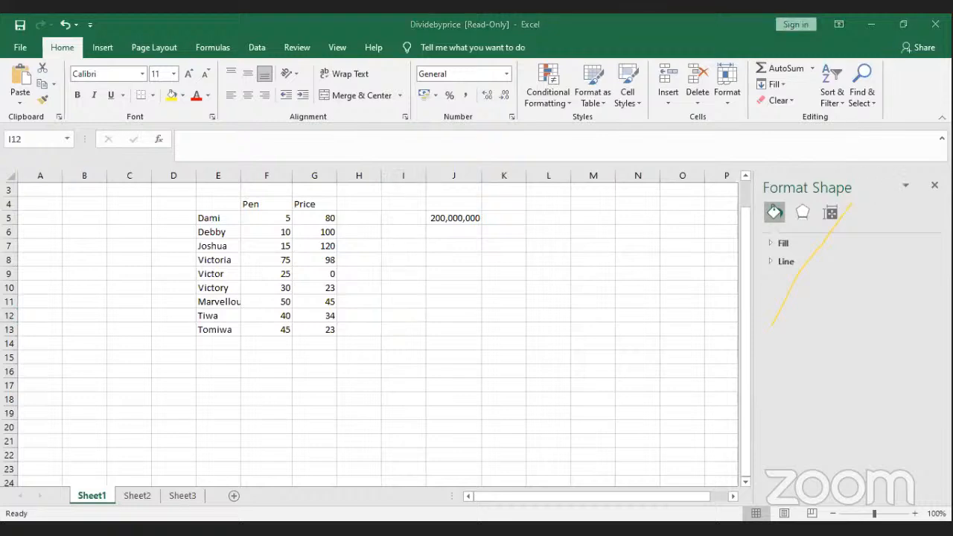
{"action": "left_click", "coordinate": [458, 229]}
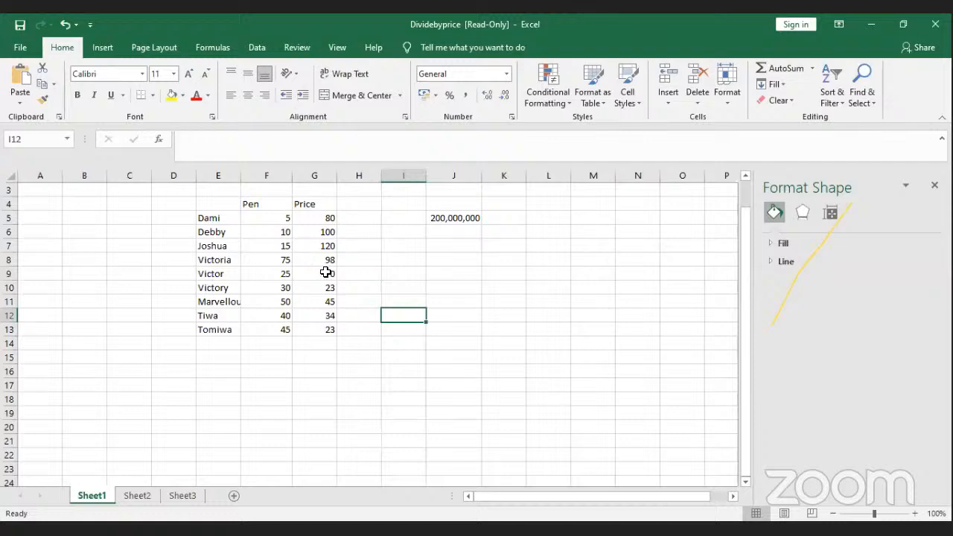
{"action": "left_click", "coordinate": [551, 255]}
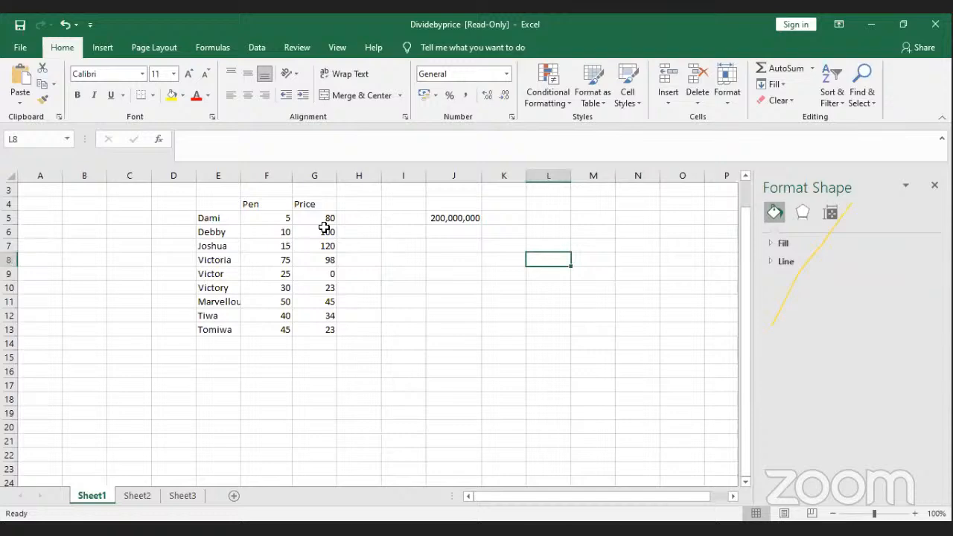
{"action": "left_click", "coordinate": [360, 371]}
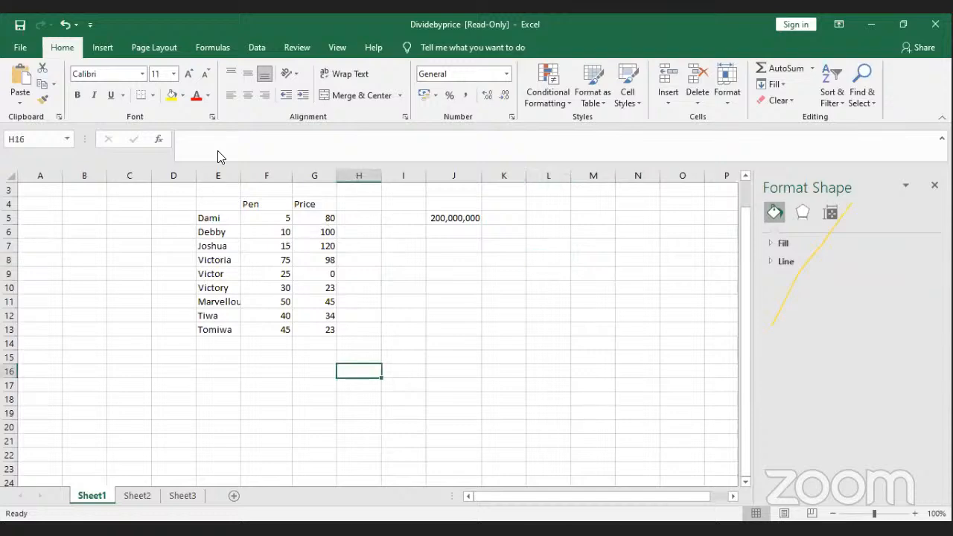
Step: Bring up the Book1 window with the Food table and select cell J2
{"action": "left_click", "coordinate": [232, 80]}
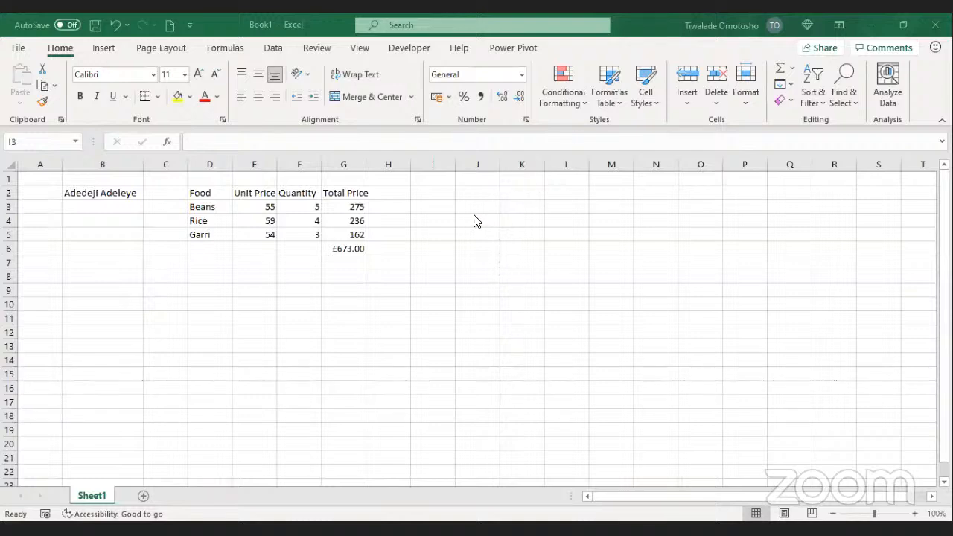
{"action": "left_click", "coordinate": [475, 193]}
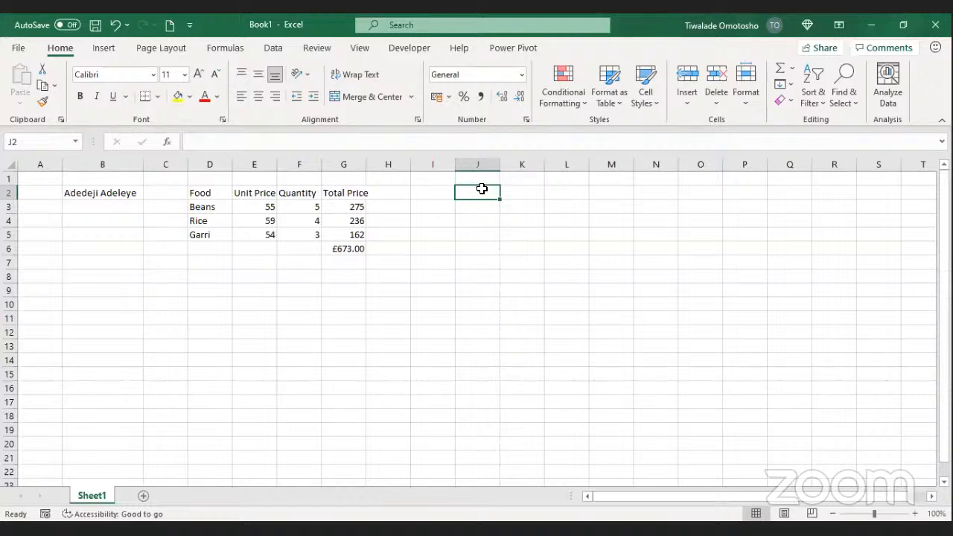
Step: Enter headers 'First name', 'Surname' and 'Full Name' in J2:L2 and autofit column J
{"action": "type", "text": "F"}
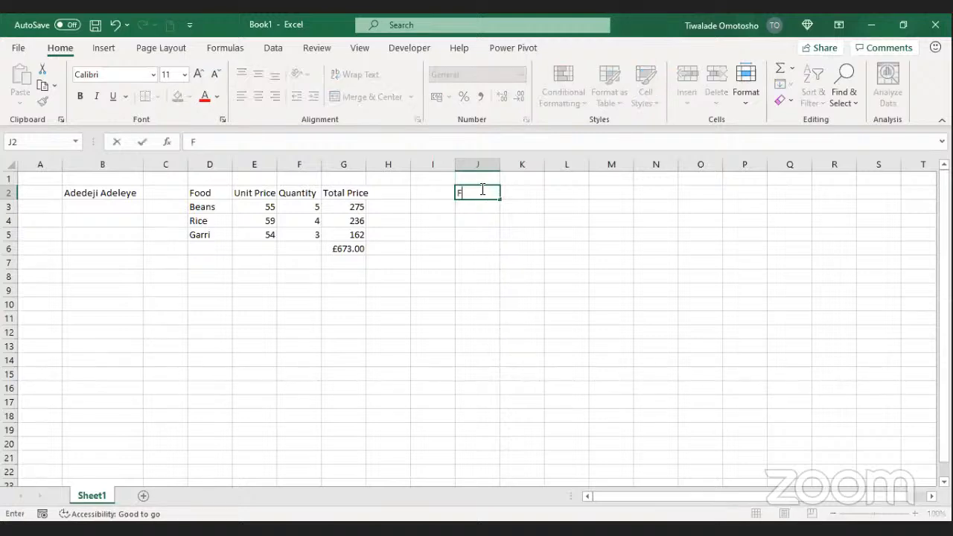
{"action": "type", "text": "irst name"}
{"action": "key", "text": "Tab"}
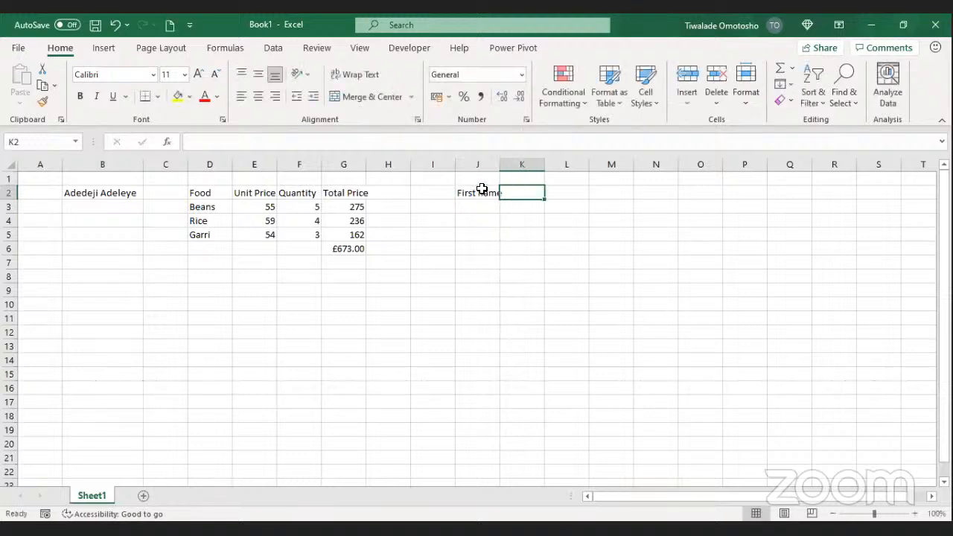
{"action": "type", "text": "Last"}
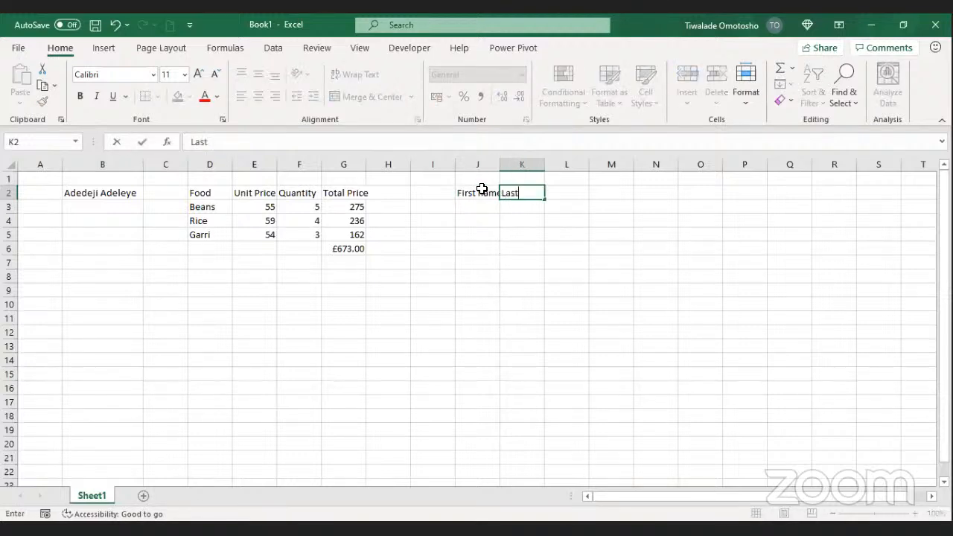
{"action": "key", "text": "BackSpace"}
{"action": "key", "text": "BackSpace"}
{"action": "key", "text": "BackSpace"}
{"action": "key", "text": "BackSpace"}
{"action": "type", "text": "Surname"}
{"action": "key", "text": "Tab"}
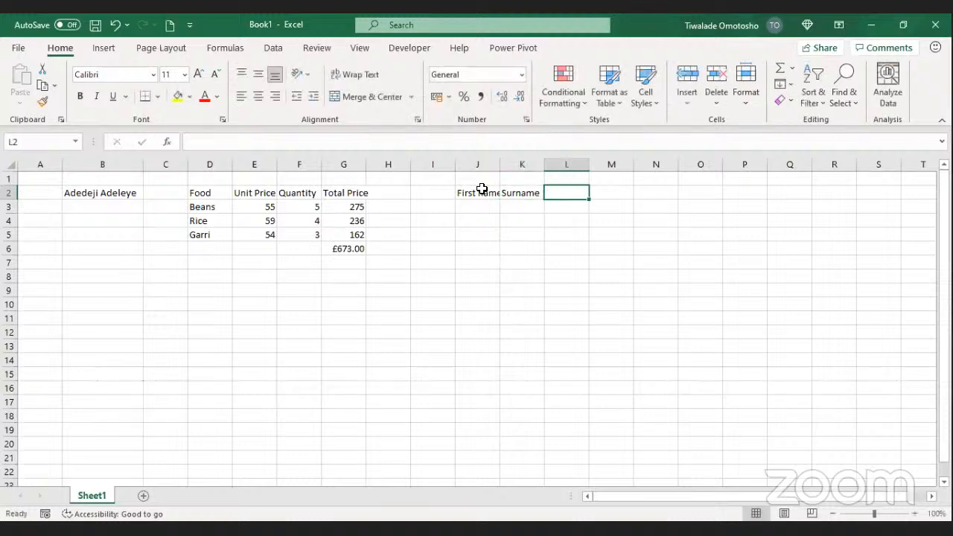
{"action": "double_click", "coordinate": [500, 164]}
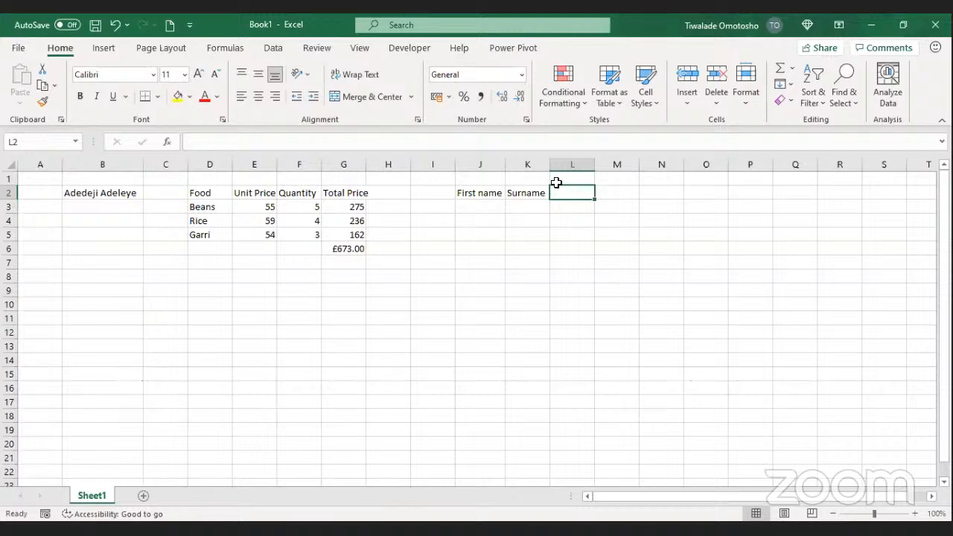
{"action": "type", "text": "Full"}
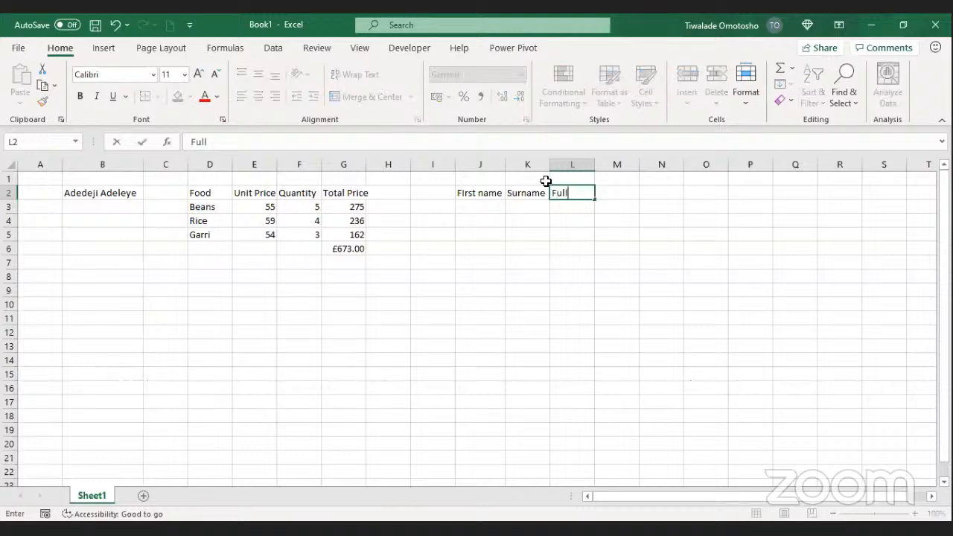
{"action": "type", "text": " Name"}
{"action": "key", "text": "Return"}
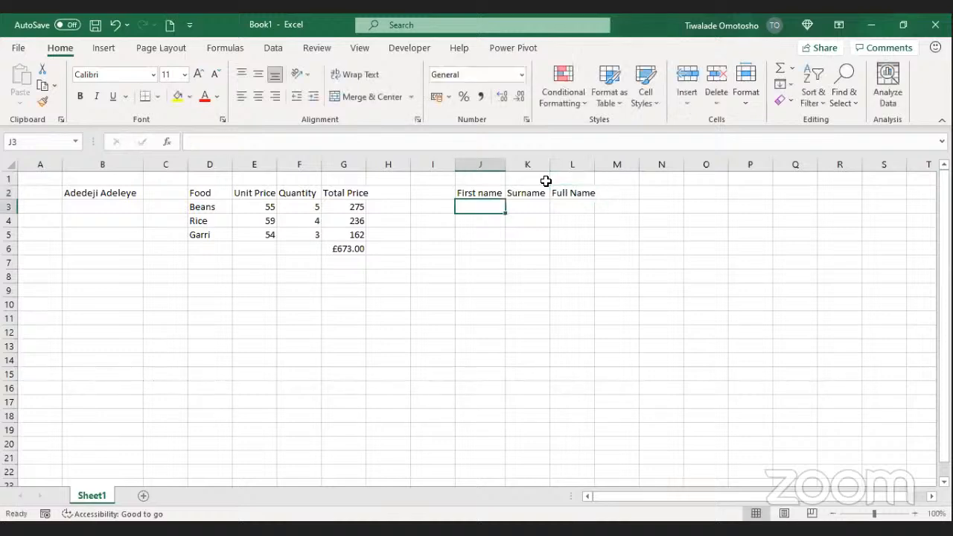
Step: Autofit column L to 'Full Name', widen column J, then select J3
{"action": "double_click", "coordinate": [594, 162]}
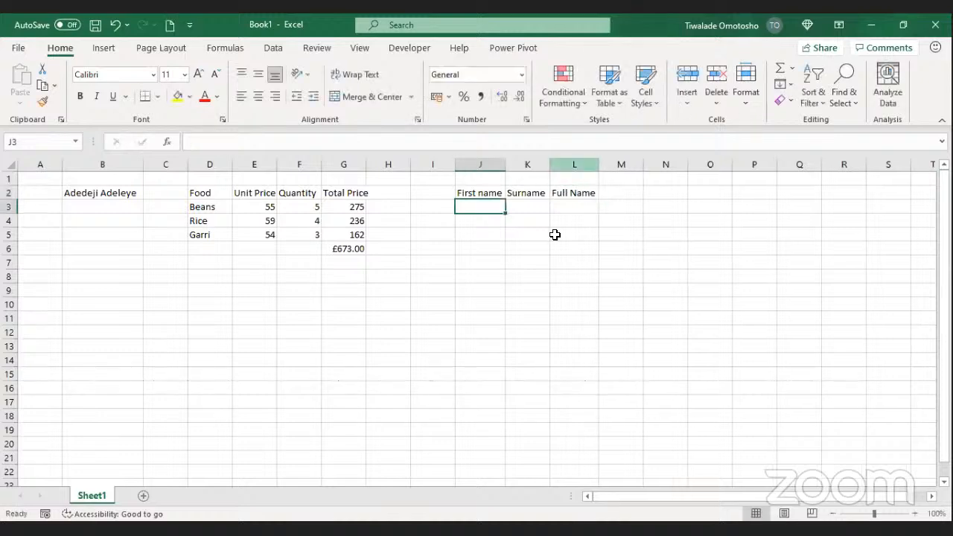
{"action": "left_click_drag", "start_coordinate": [507, 161], "coordinate": [593, 163]}
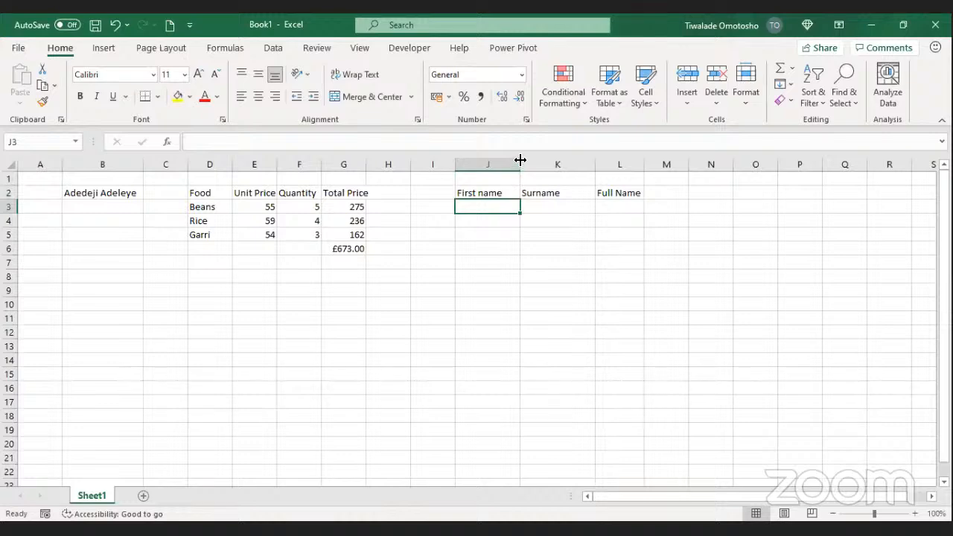
{"action": "left_click_drag", "start_coordinate": [521, 160], "coordinate": [544, 160]}
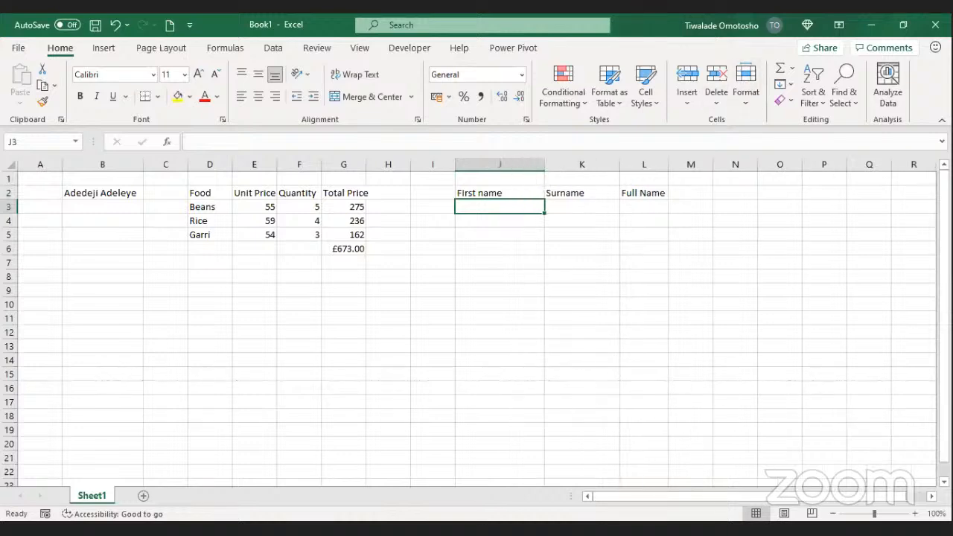
{"action": "left_click", "coordinate": [742, 118]}
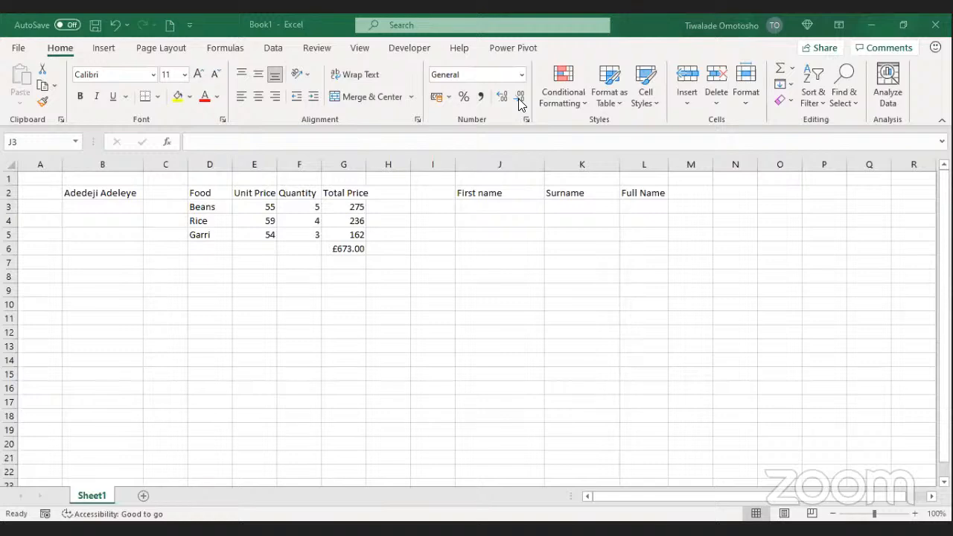
{"action": "left_click", "coordinate": [482, 209]}
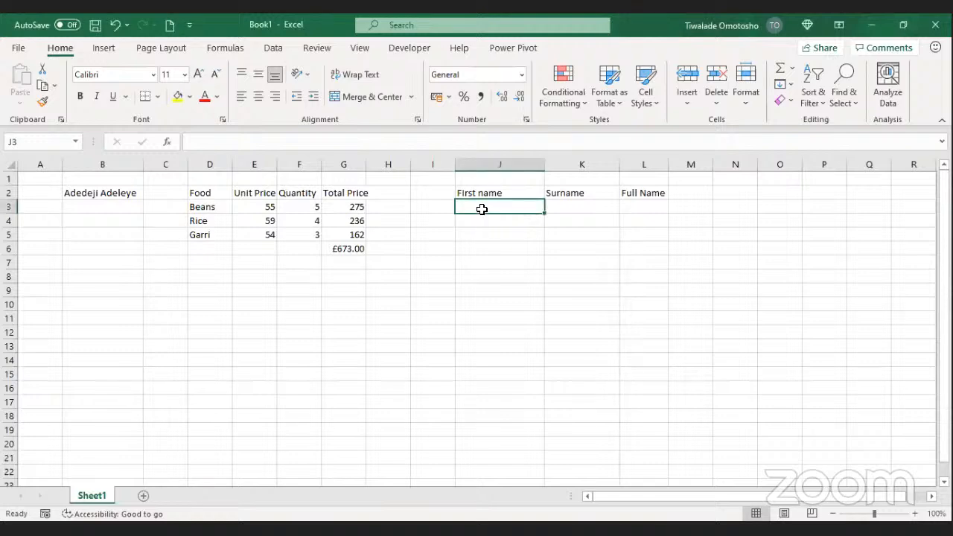
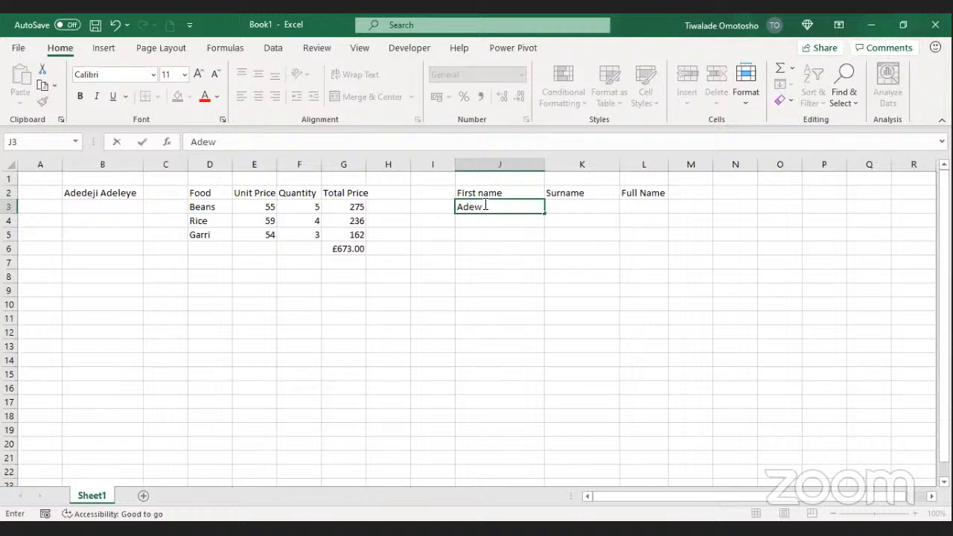
Step: Enter the first person's first name and surname in J3:K3
{"action": "key", "text": "Tab"}
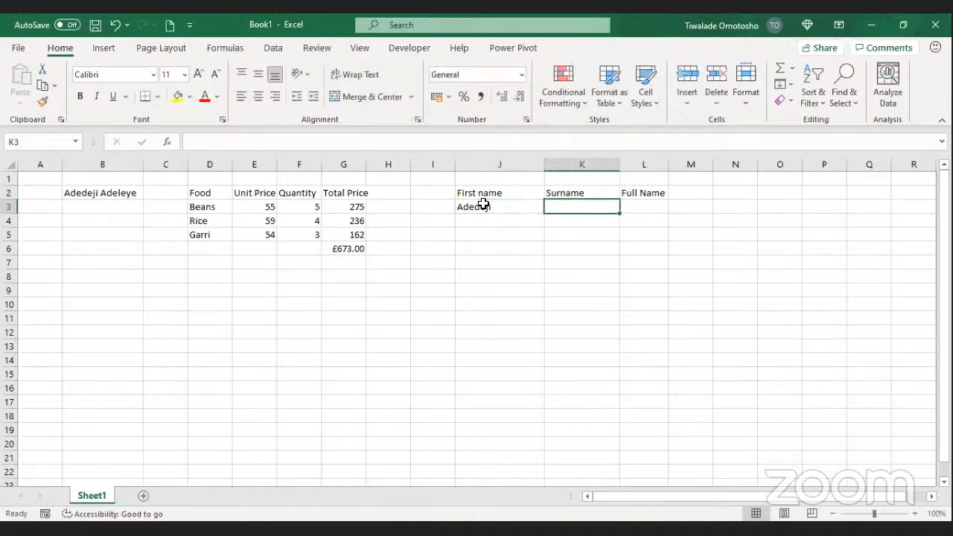
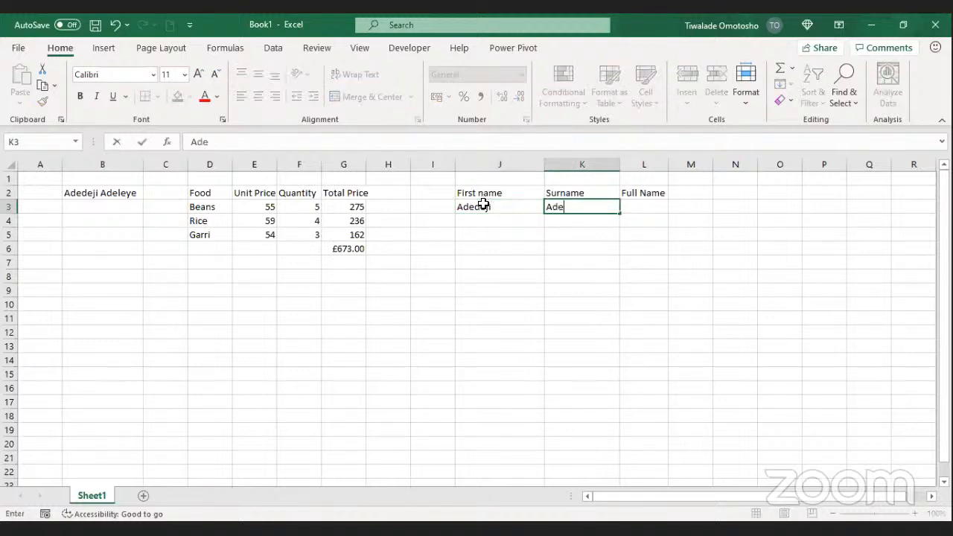
{"action": "key", "text": "Return"}
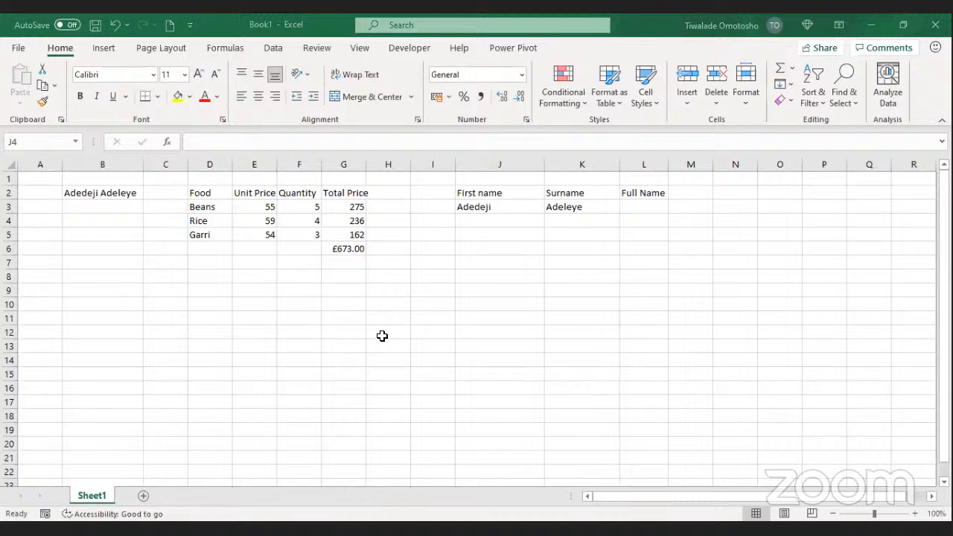
Step: Enter the second person's names in J4:K4 and the third person's names in J5:K5
{"action": "left_click", "coordinate": [482, 225]}
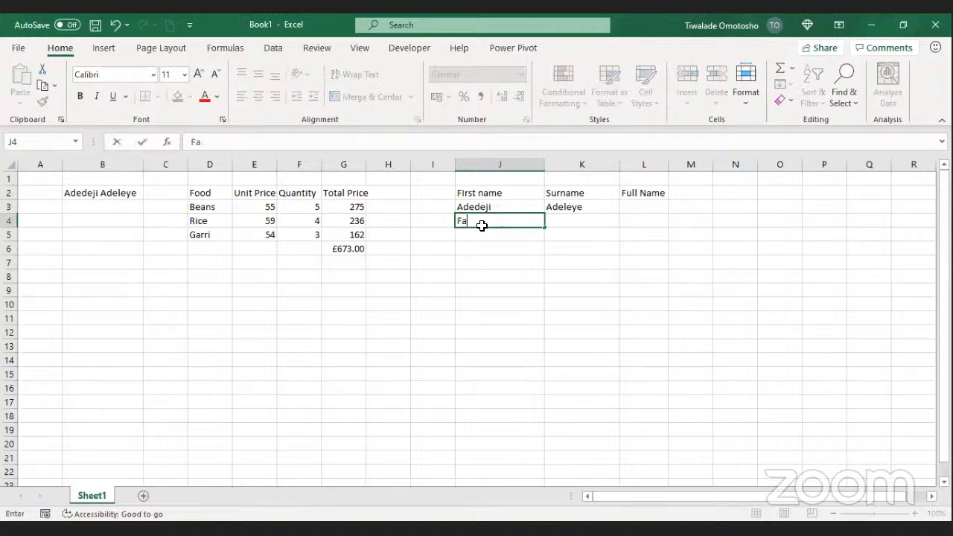
{"action": "key", "text": "Tab"}
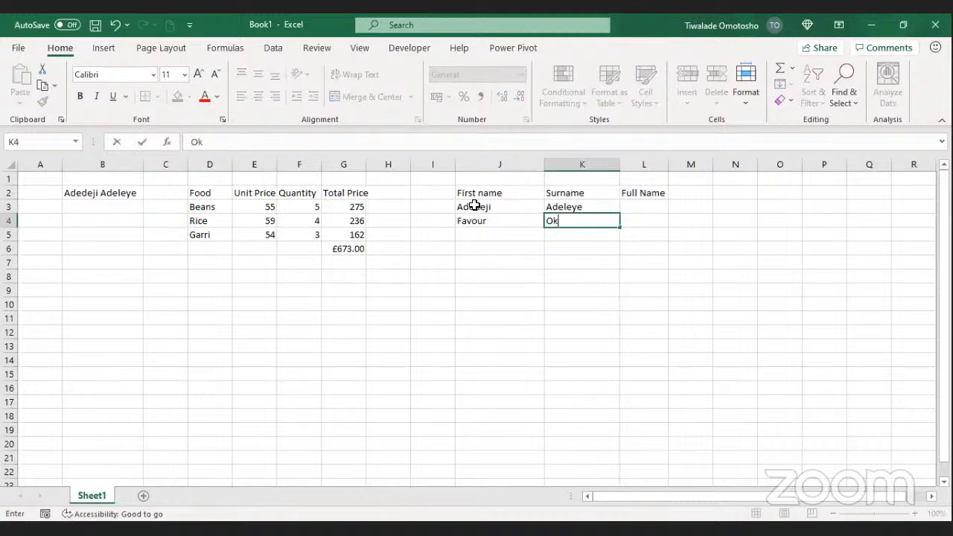
{"action": "key", "text": "Return"}
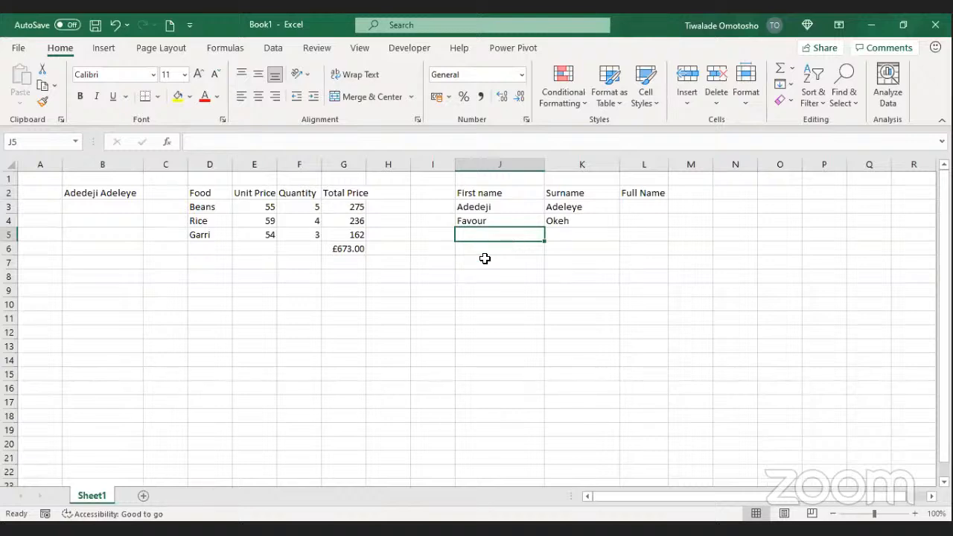
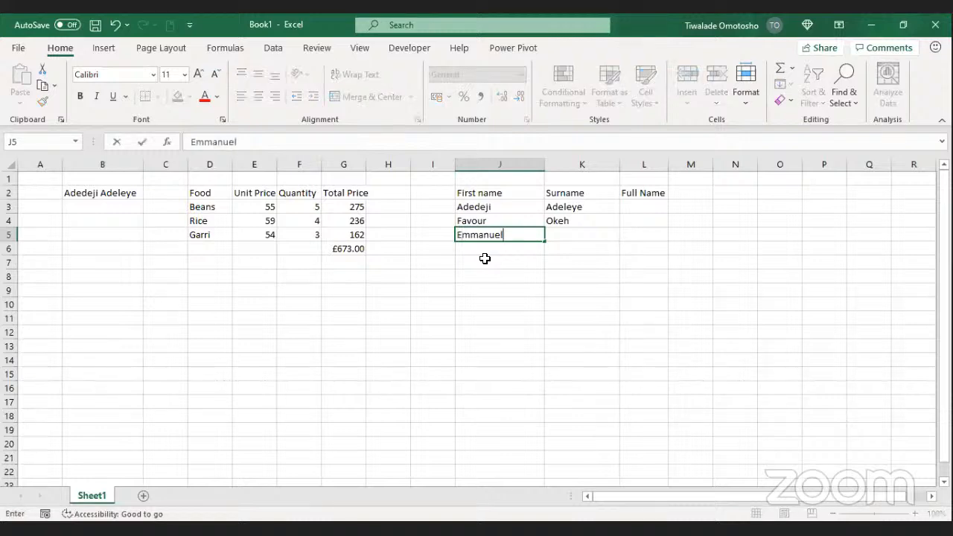
{"action": "key", "text": "Tab"}
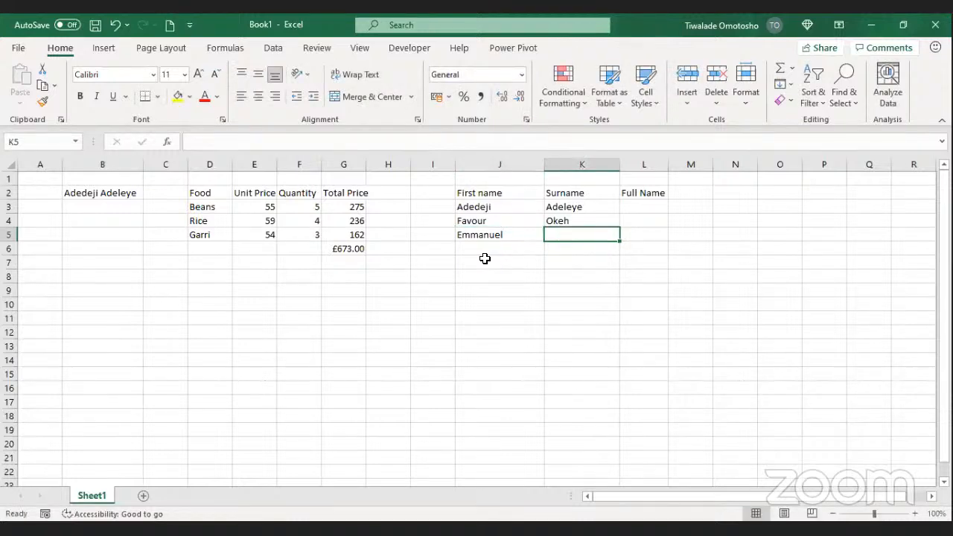
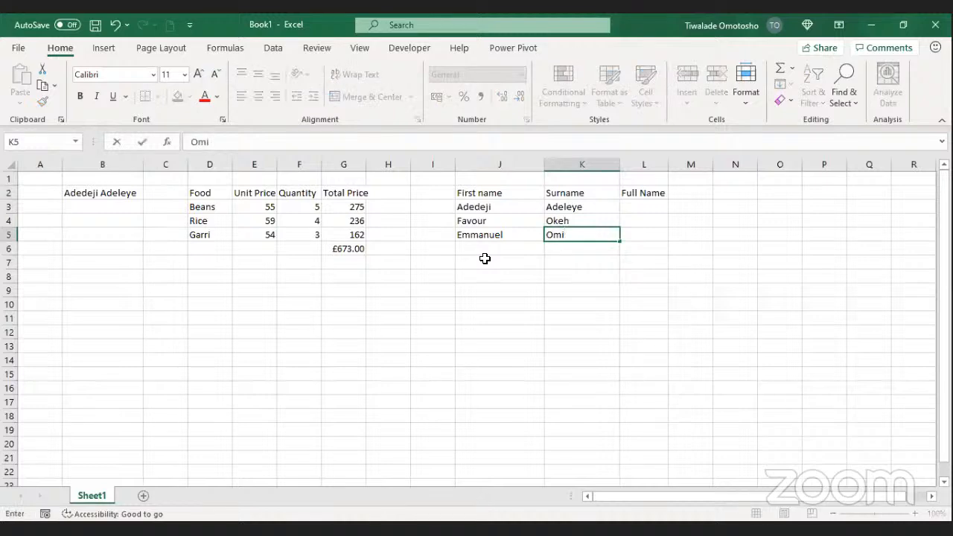
Step: Commit the third surname in K5 and widen column L for full names
{"action": "left_click", "coordinate": [627, 279]}
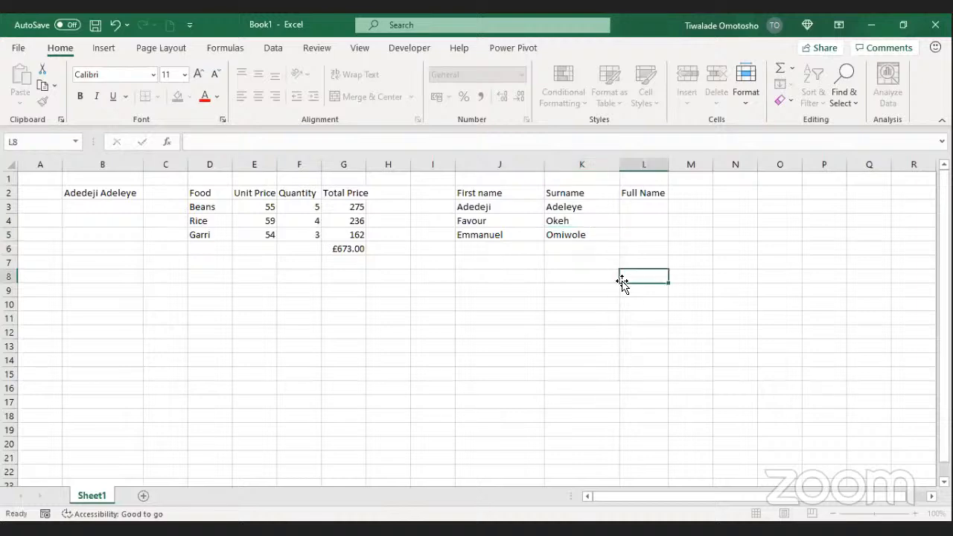
{"action": "left_click", "coordinate": [624, 206]}
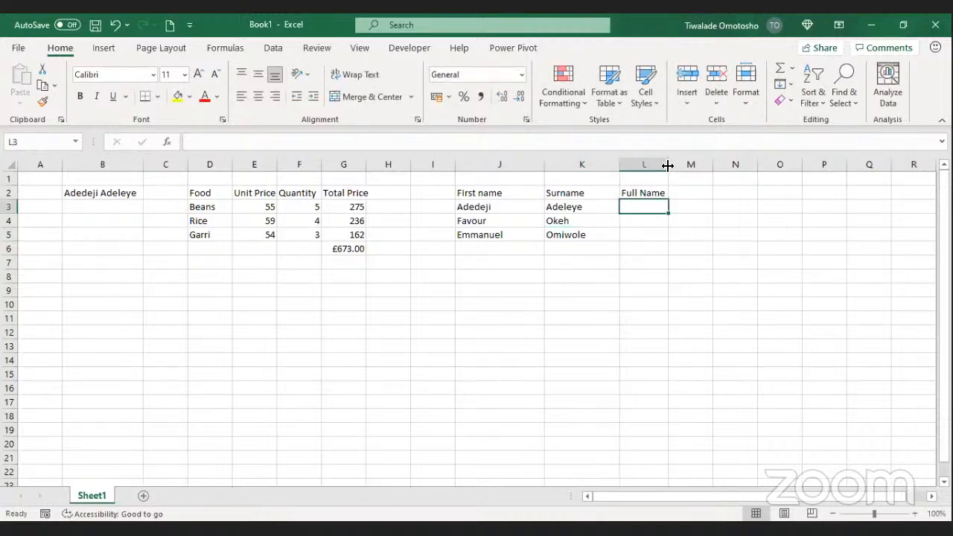
{"action": "left_click_drag", "start_coordinate": [669, 165], "coordinate": [743, 165]}
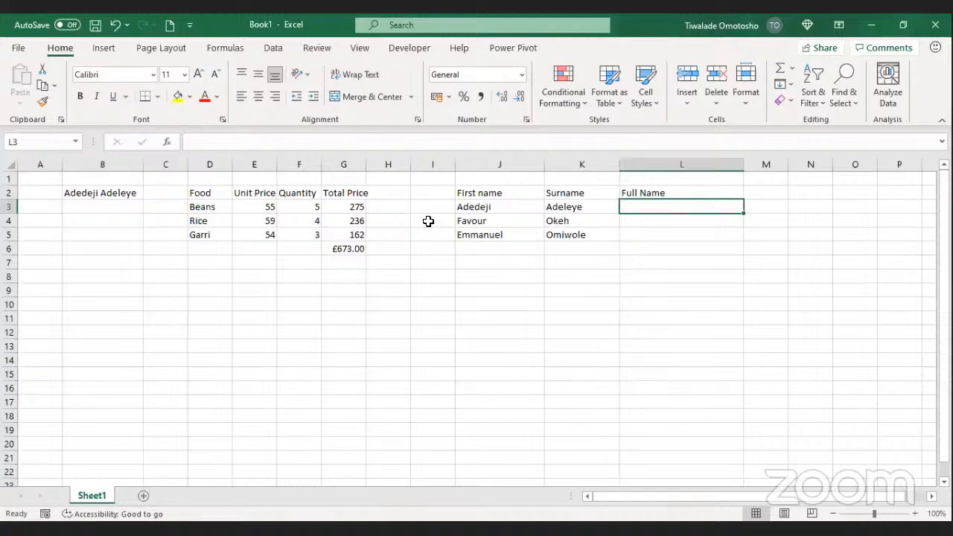
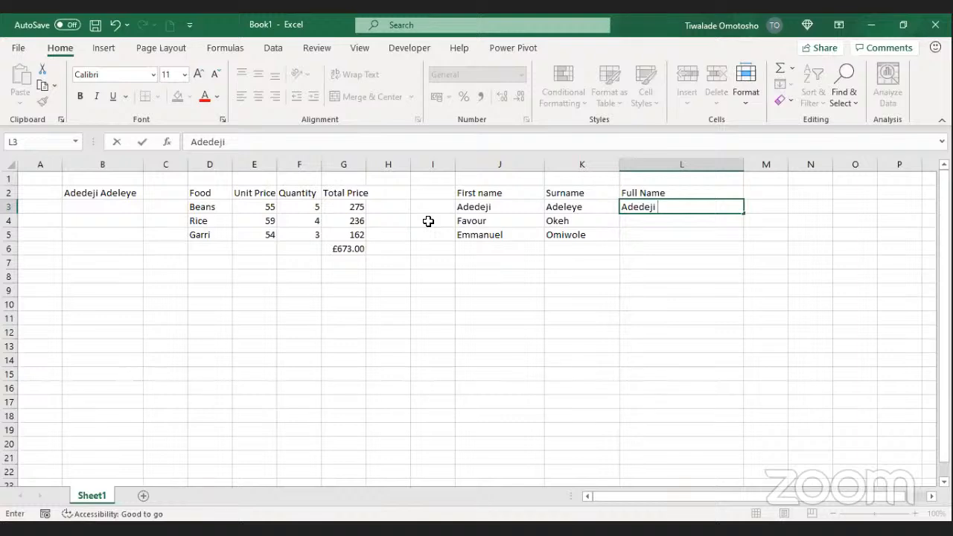
Step: Type a trial full name in L3, then clear L3:L5
{"action": "key", "text": "Return"}
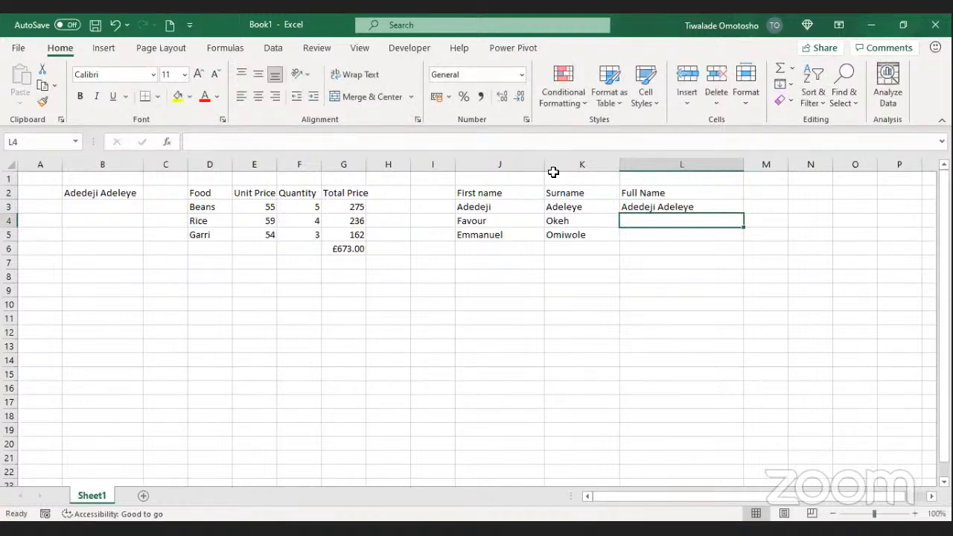
{"action": "left_click", "coordinate": [642, 206]}
{"action": "left_click_drag", "start_coordinate": [643, 206], "coordinate": [653, 236]}
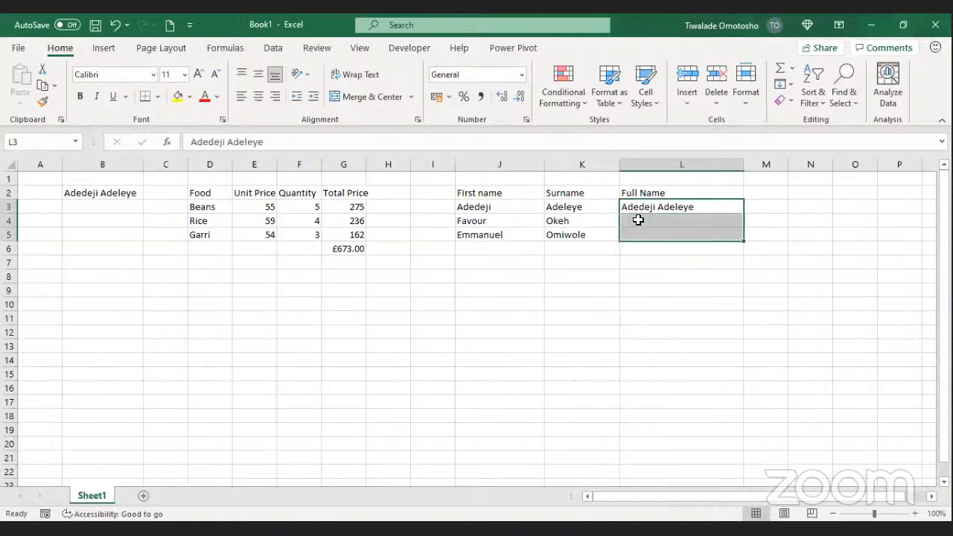
{"action": "key", "text": "Delete"}
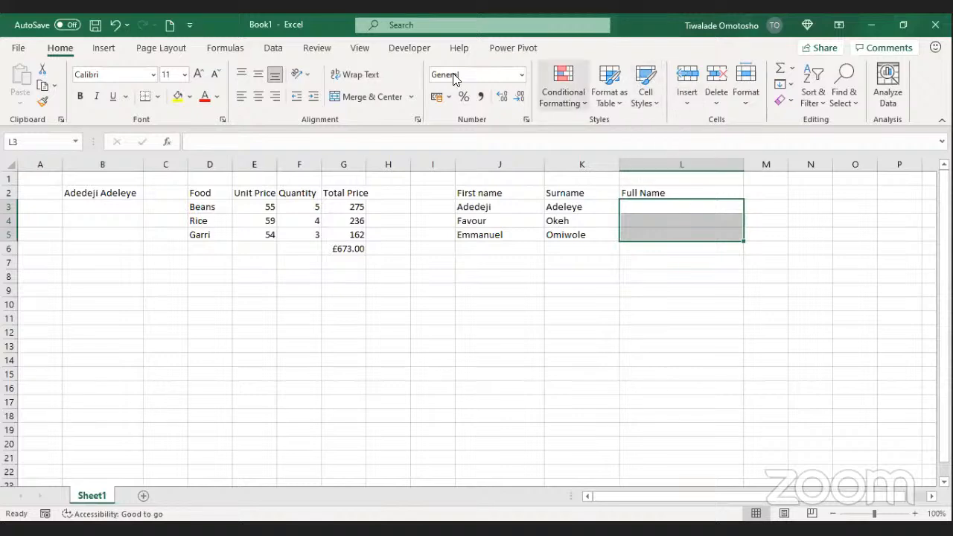
{"action": "left_click", "coordinate": [653, 218]}
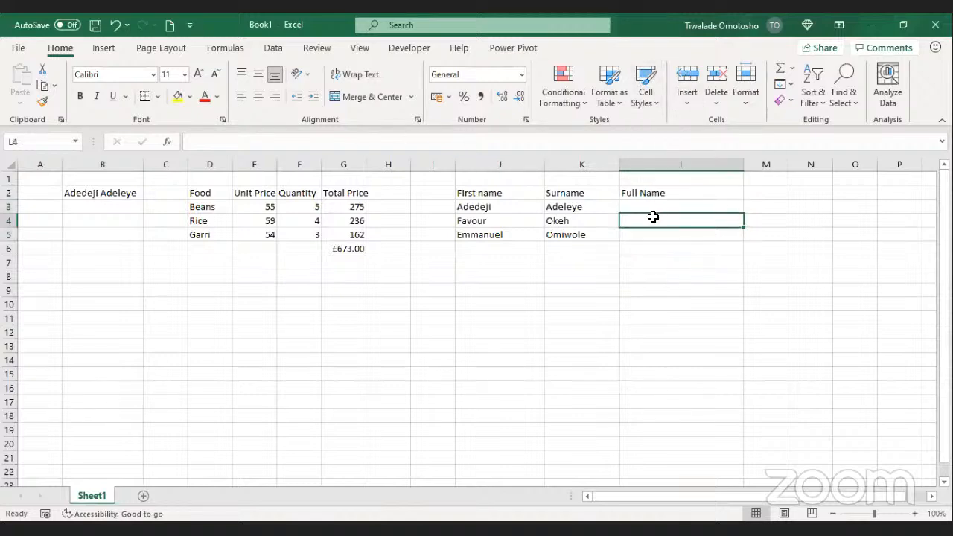
{"action": "left_click", "coordinate": [656, 205]}
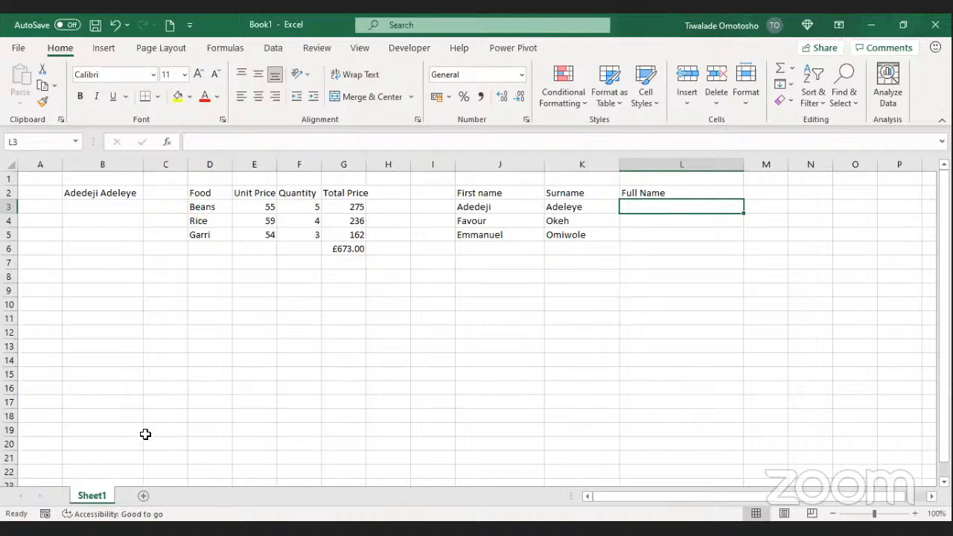
{"action": "key", "text": "alt+Tab"}
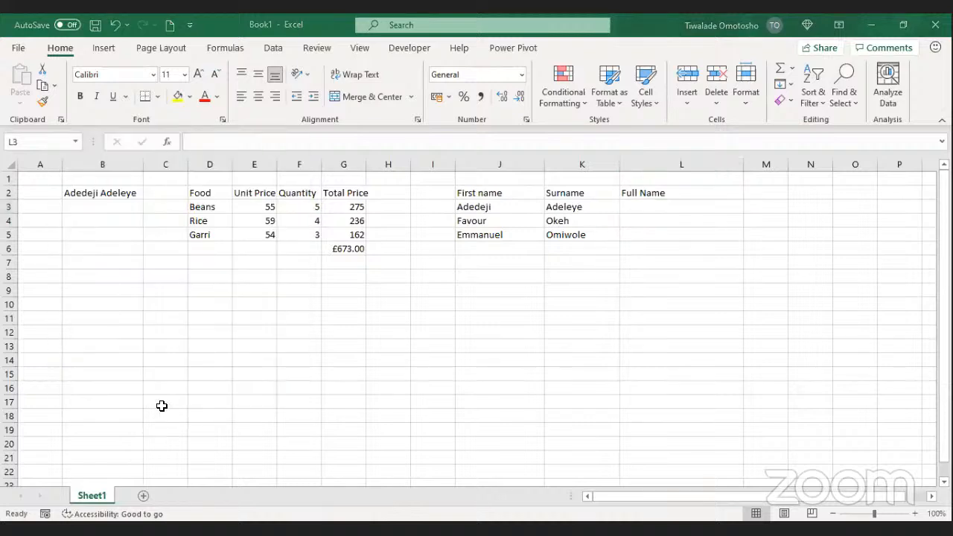
{"action": "left_click", "coordinate": [643, 215]}
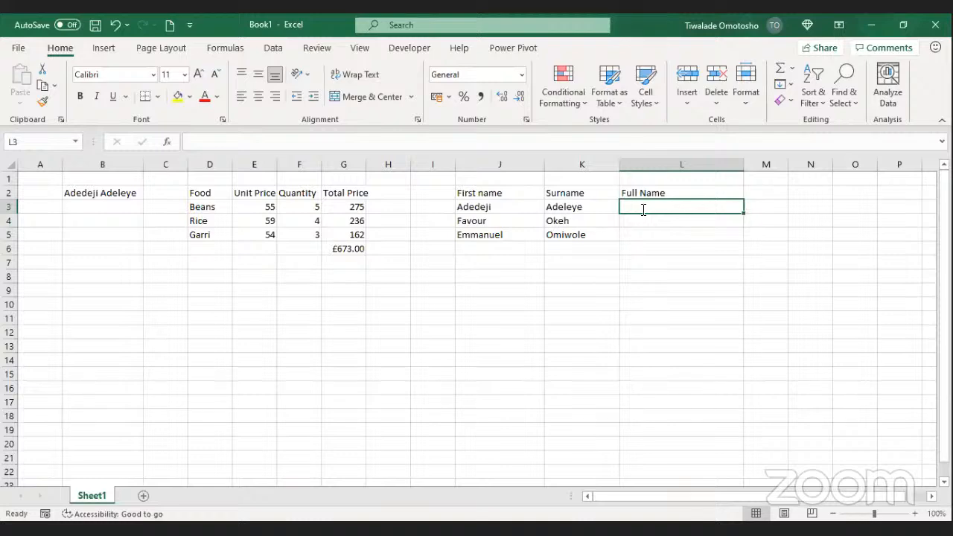
{"action": "type", "text": "="}
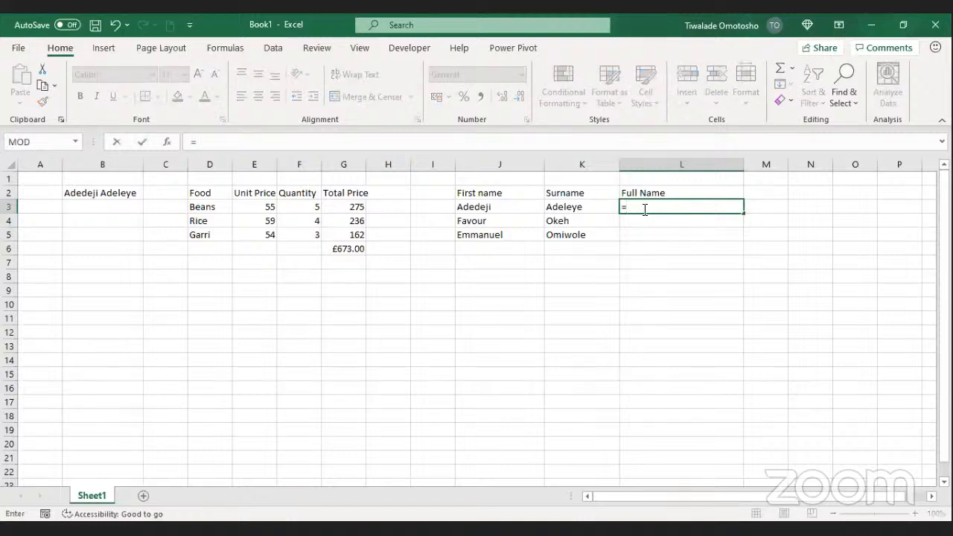
{"action": "left_click", "coordinate": [416, 195]}
{"action": "type", "text": "|&&&&"}
{"action": "left_click", "coordinate": [552, 211]}
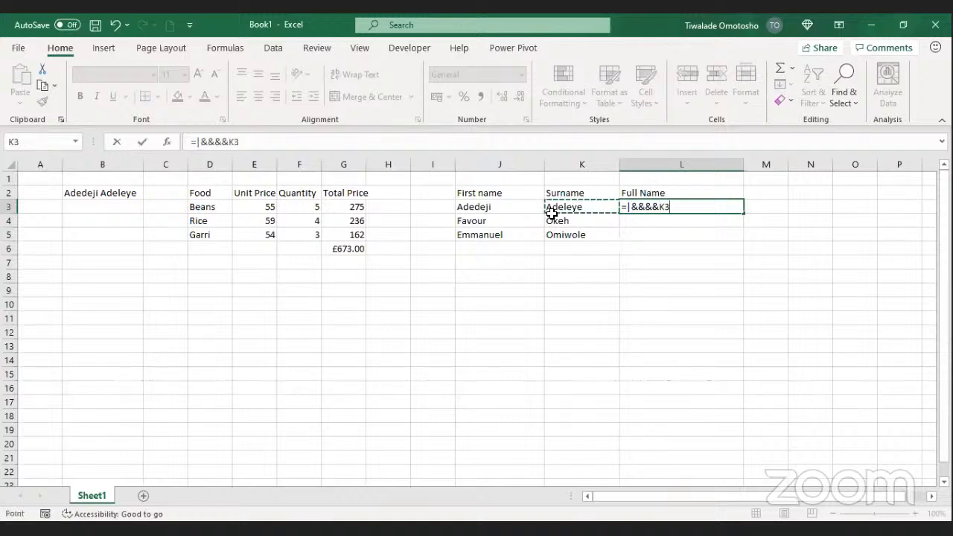
{"action": "left_click_drag", "start_coordinate": [669, 208], "coordinate": [634, 211]}
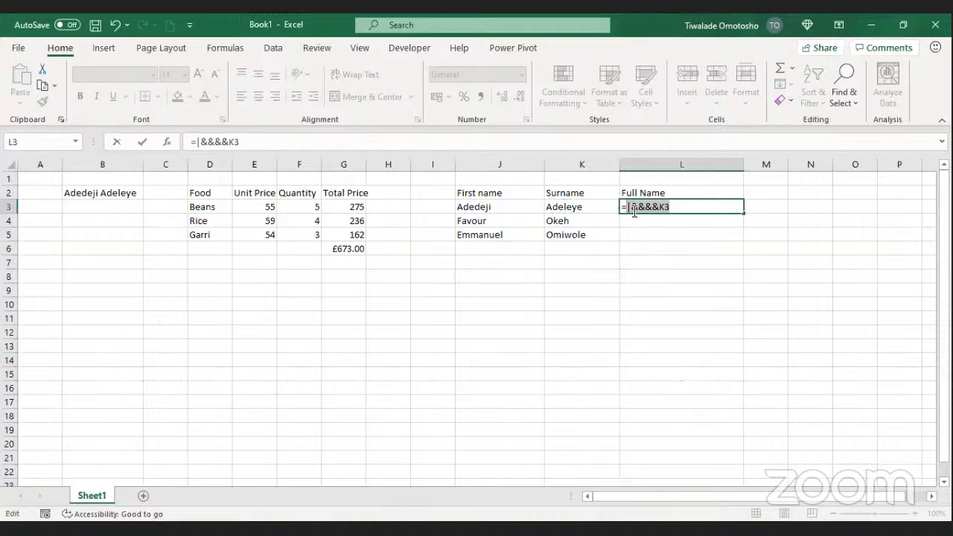
{"action": "key", "text": "BackSpace"}
{"action": "key", "text": "BackSpace"}
{"action": "key", "text": "BackSpace"}
{"action": "type", "text": "&&&&&&&"}
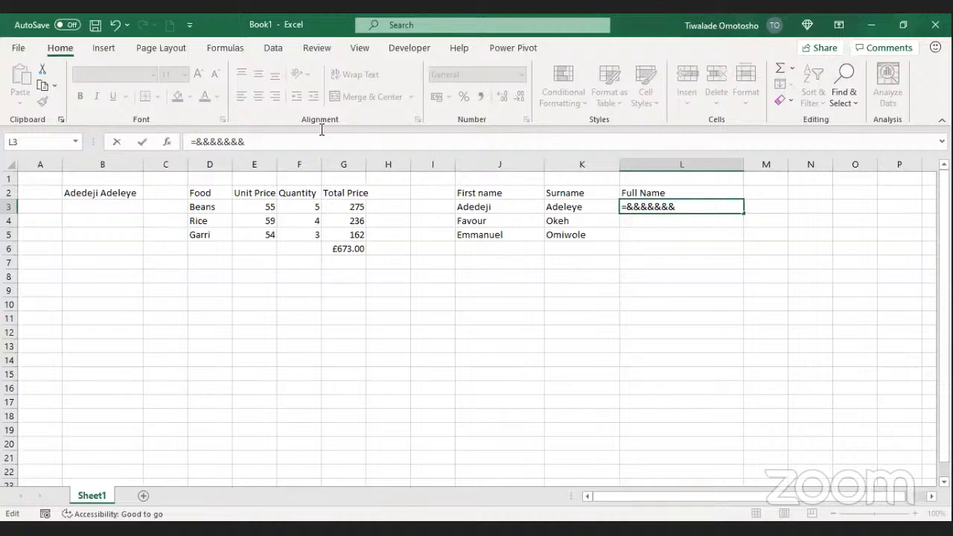
{"action": "key", "text": "Return"}
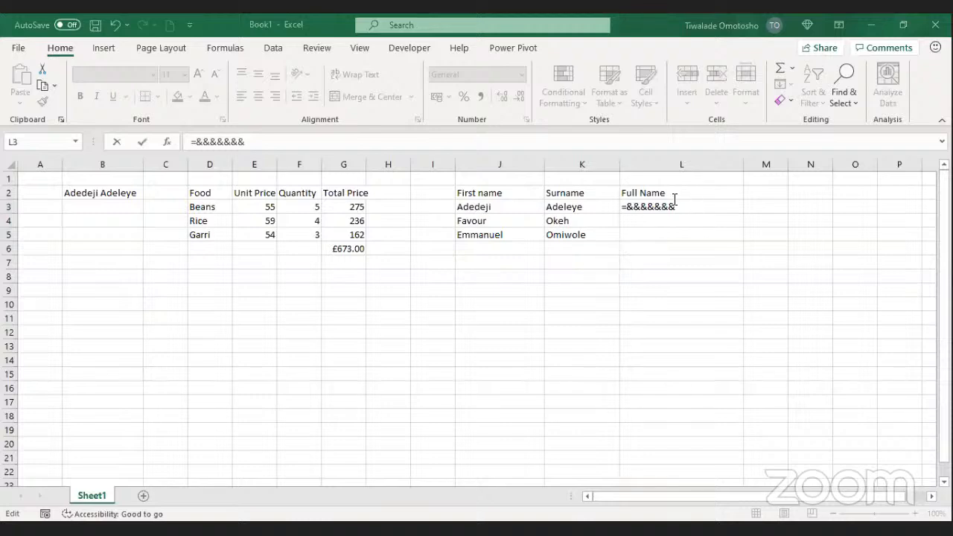
{"action": "key", "text": "Escape"}
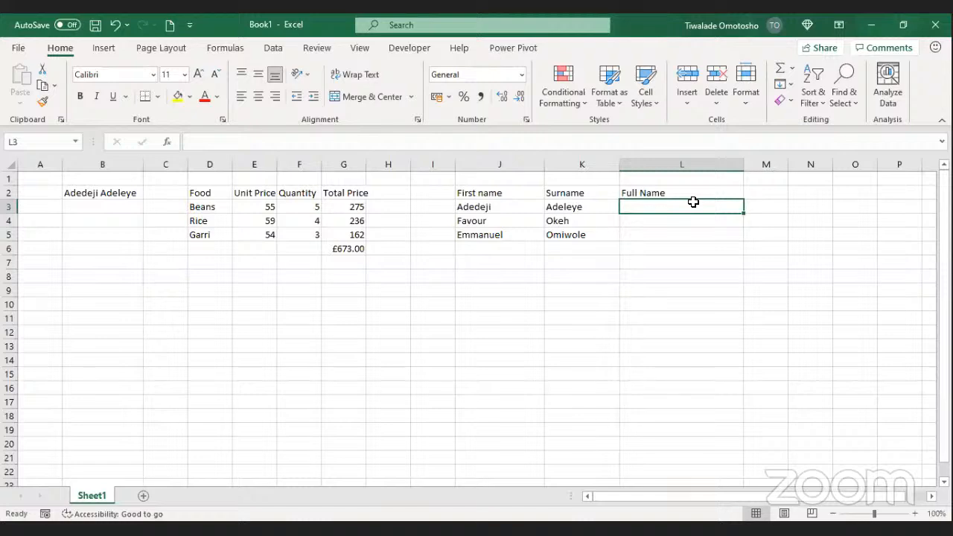
Step: Start a formula in L3, cancel it, then begin a new = formula there
{"action": "type", "text": "="}
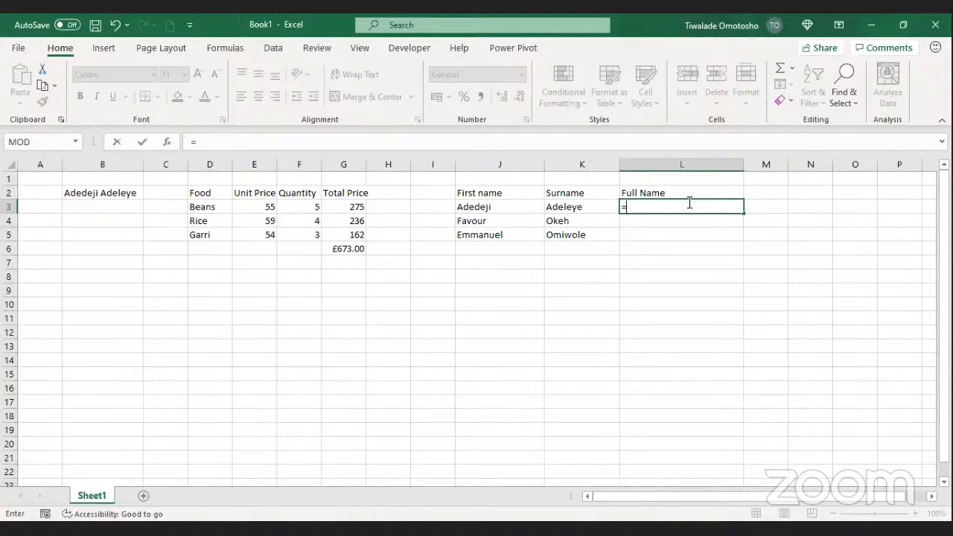
{"action": "key", "text": "Escape"}
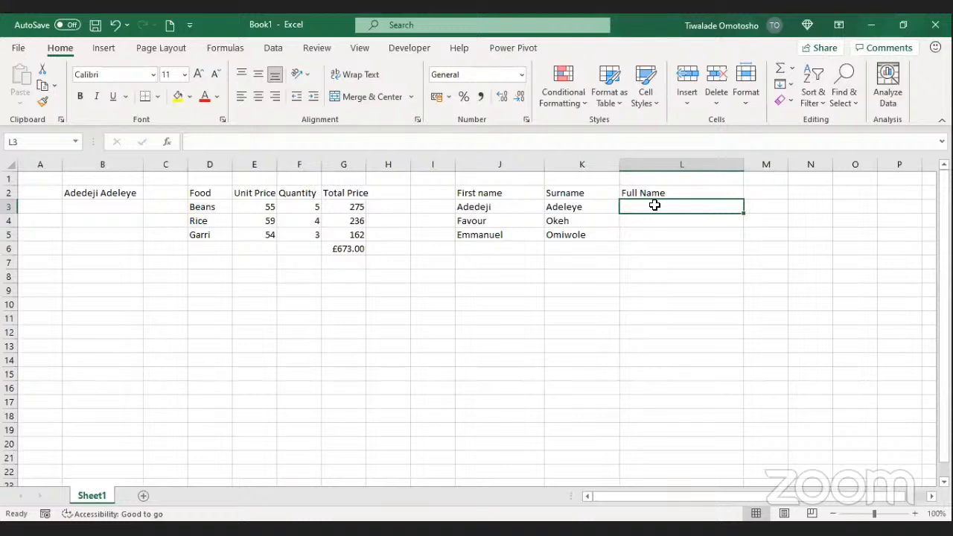
{"action": "type", "text": "="}
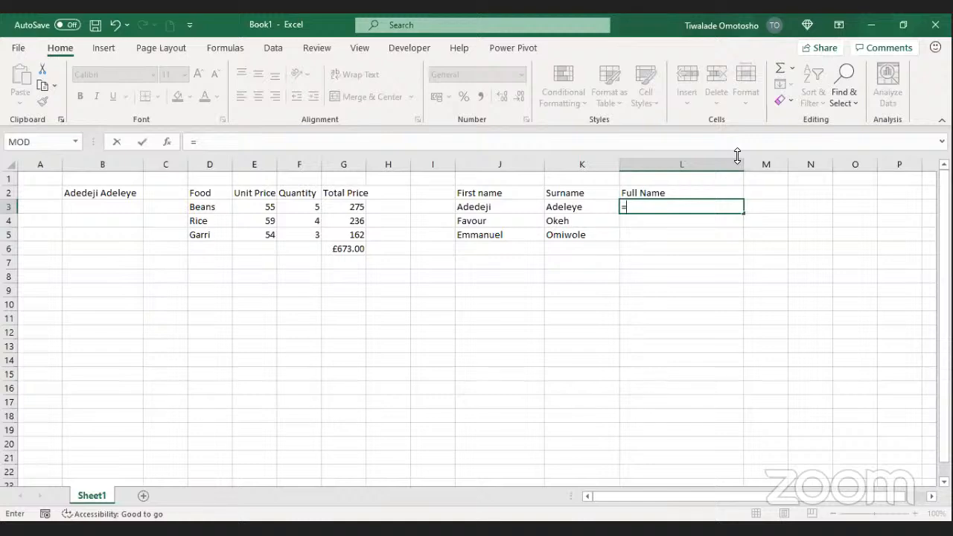
{"action": "left_click", "coordinate": [676, 207]}
Step: Insert CONCATENATE into L3 from the =conc autocomplete list, moving the meeting window aside
{"action": "type", "text": "=conc"}
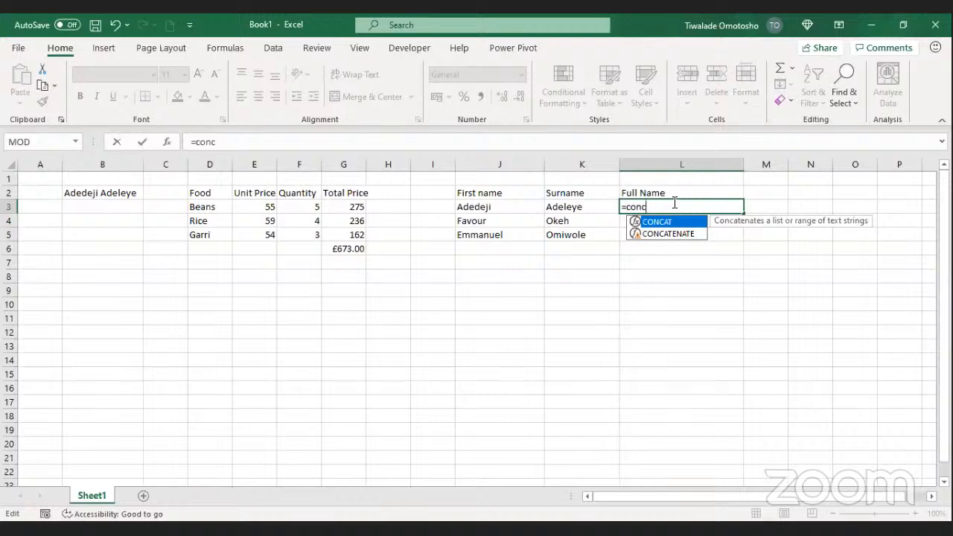
{"action": "left_click", "coordinate": [667, 232]}
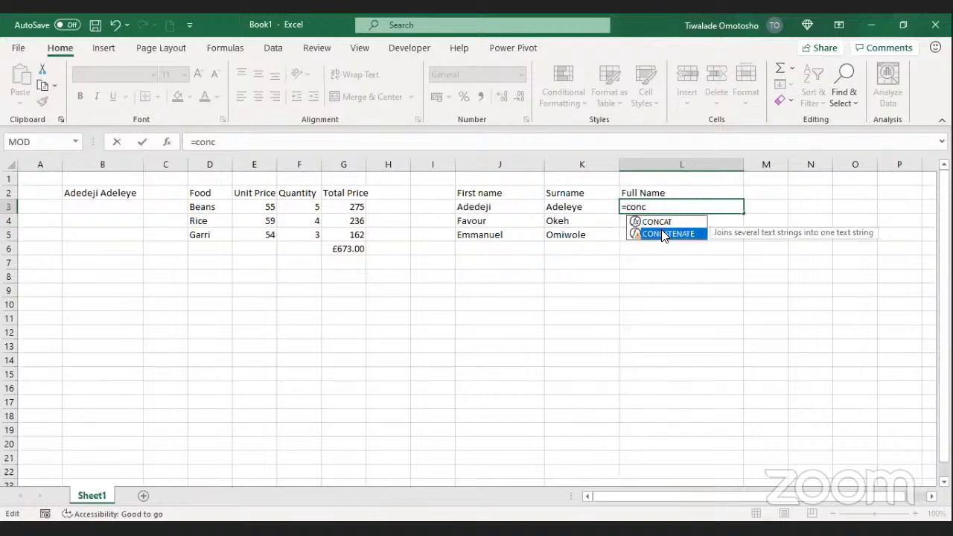
{"action": "double_click", "coordinate": [662, 233]}
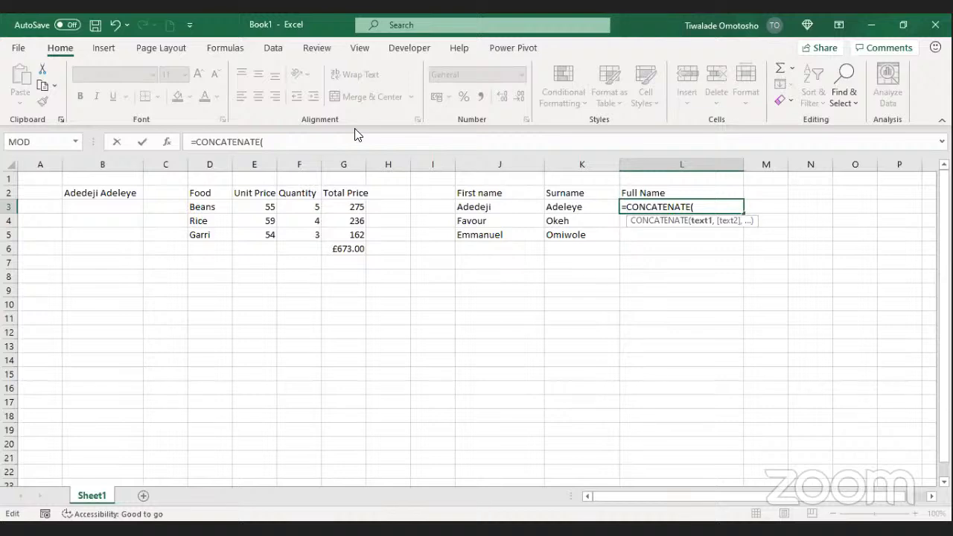
{"action": "left_click", "coordinate": [473, 177]}
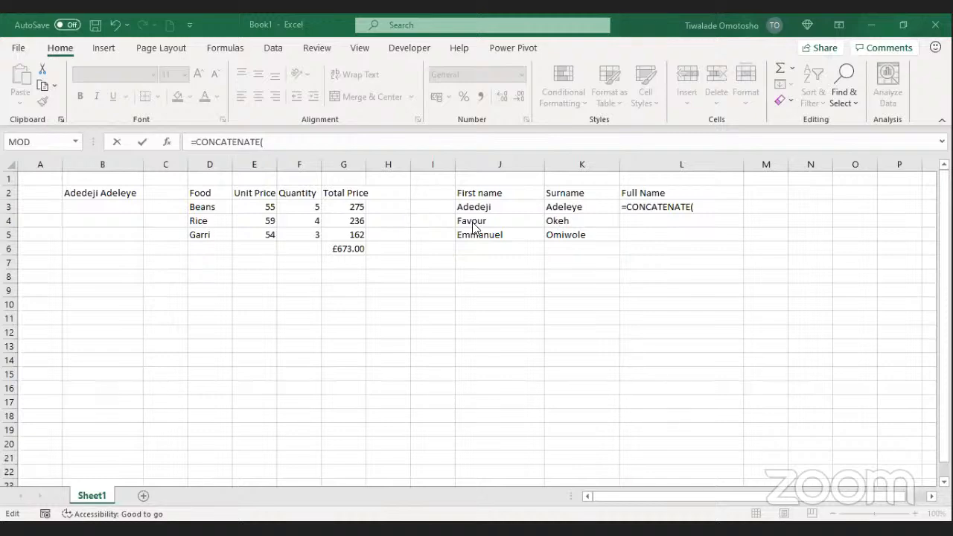
{"action": "left_click", "coordinate": [731, 165]}
{"action": "left_click", "coordinate": [713, 207]}
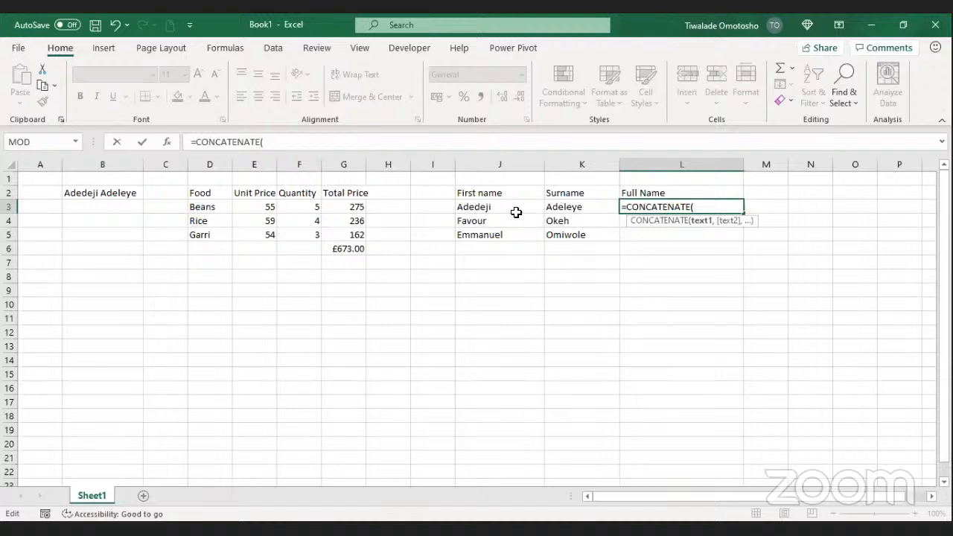
Step: Complete L3's formula as =CONCATENATE(J3,K3) and confirm it
{"action": "left_click", "coordinate": [471, 207]}
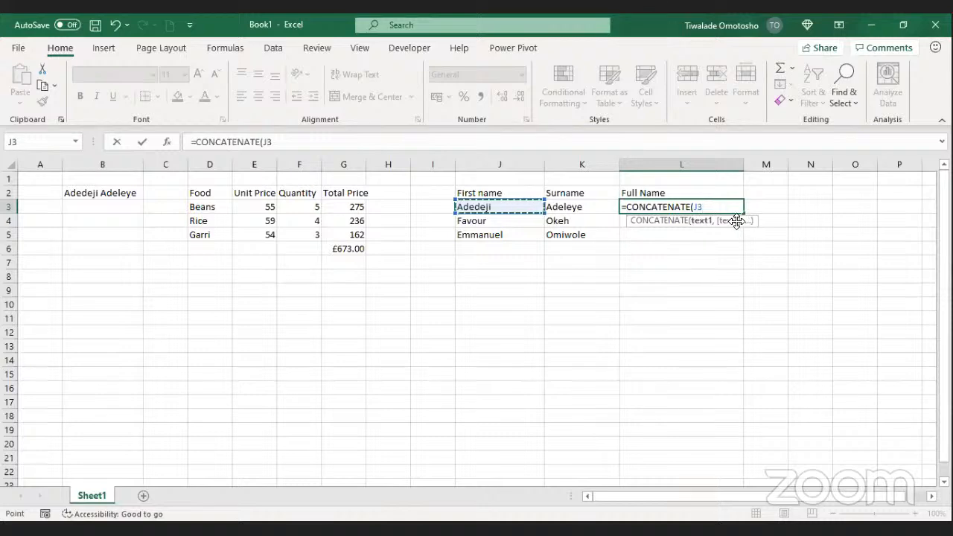
{"action": "type", "text": ","}
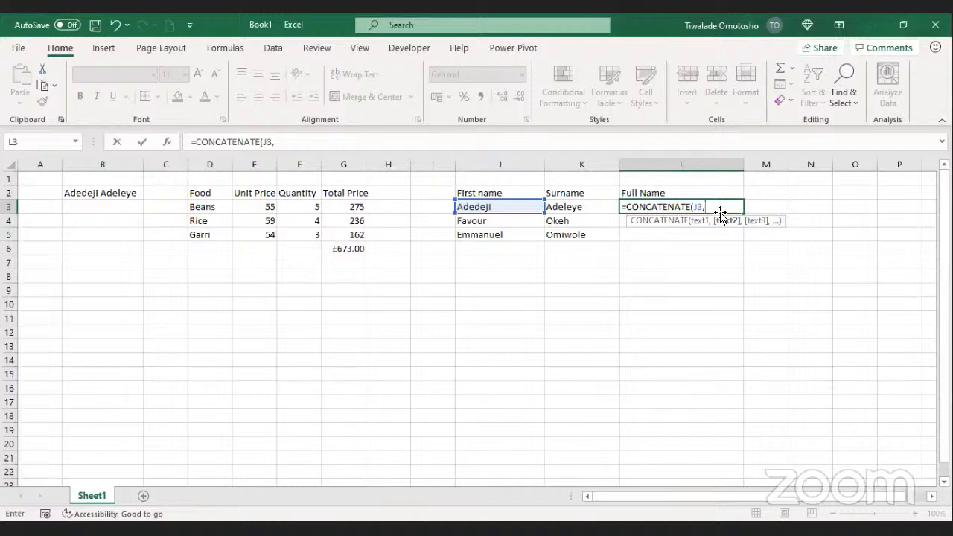
{"action": "left_click", "coordinate": [576, 206]}
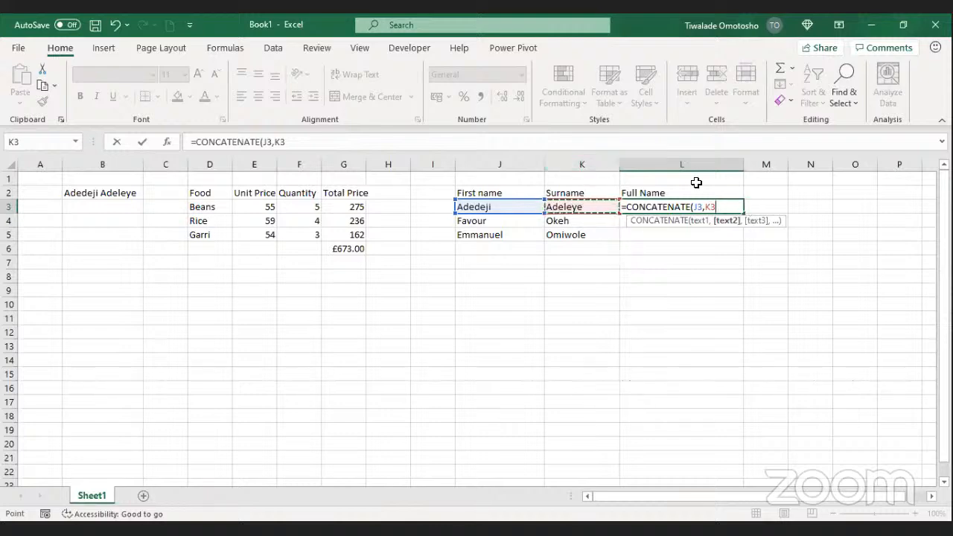
{"action": "type", "text": ")"}
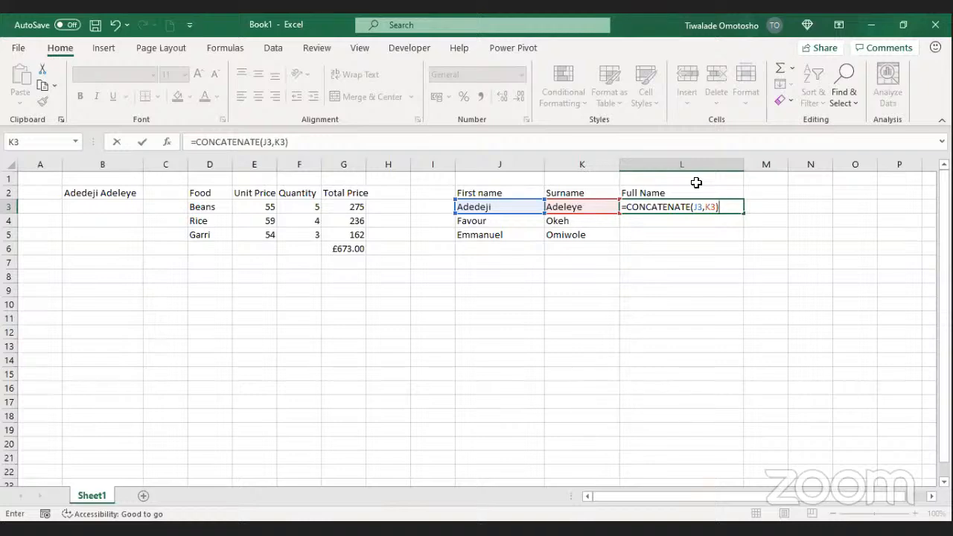
{"action": "left_click", "coordinate": [140, 143]}
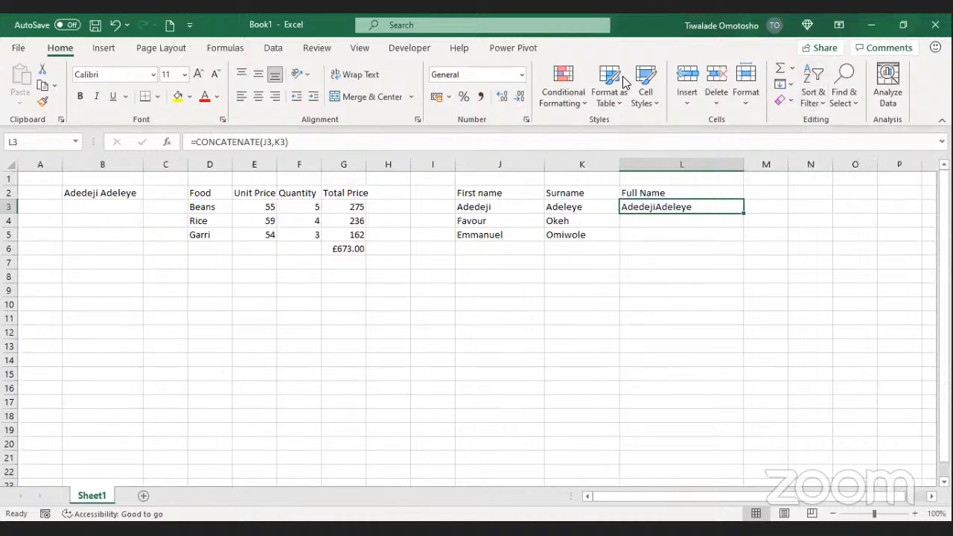
{"action": "left_click", "coordinate": [478, 113]}
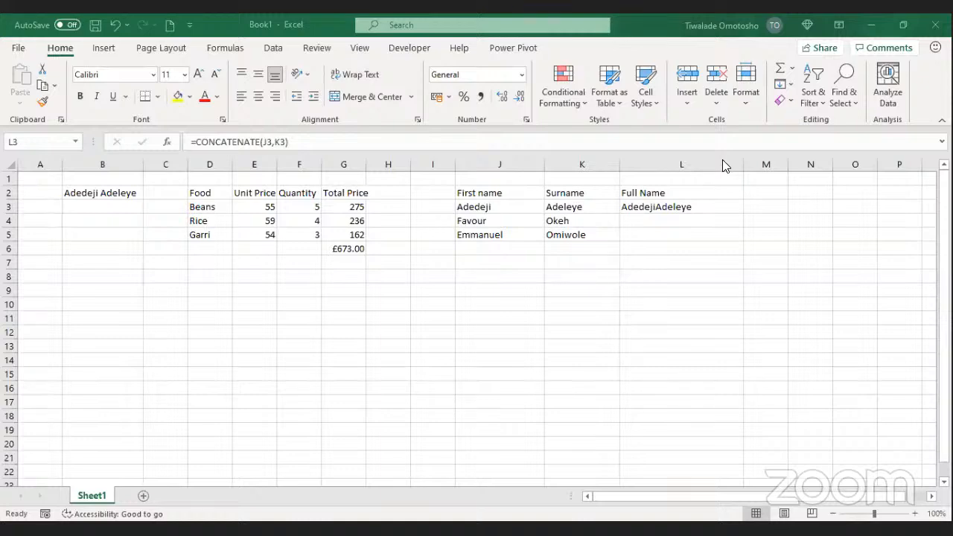
{"action": "left_click", "coordinate": [685, 201]}
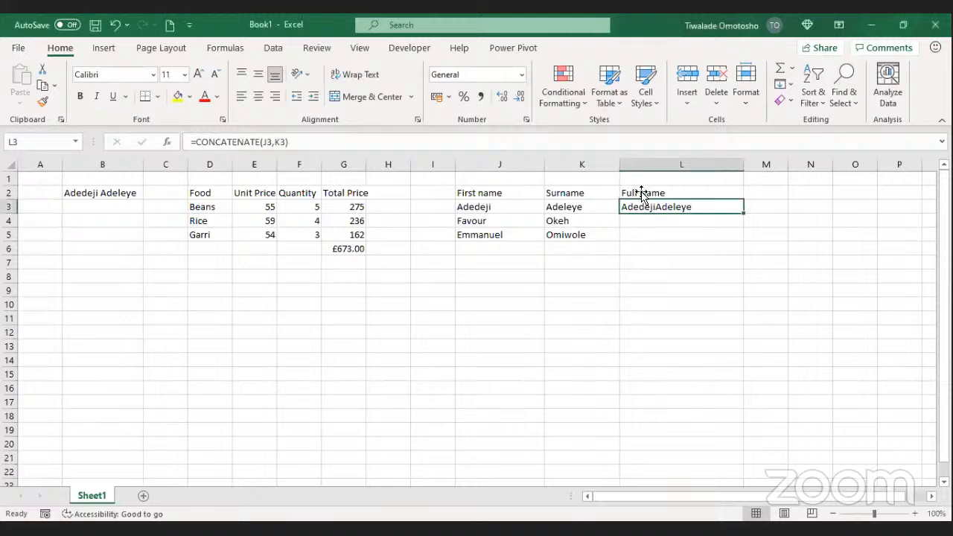
Step: Complete L3 as =CONCATENATE(J3," ",K3) so first name and surname join with a space
{"action": "double_click", "coordinate": [665, 206]}
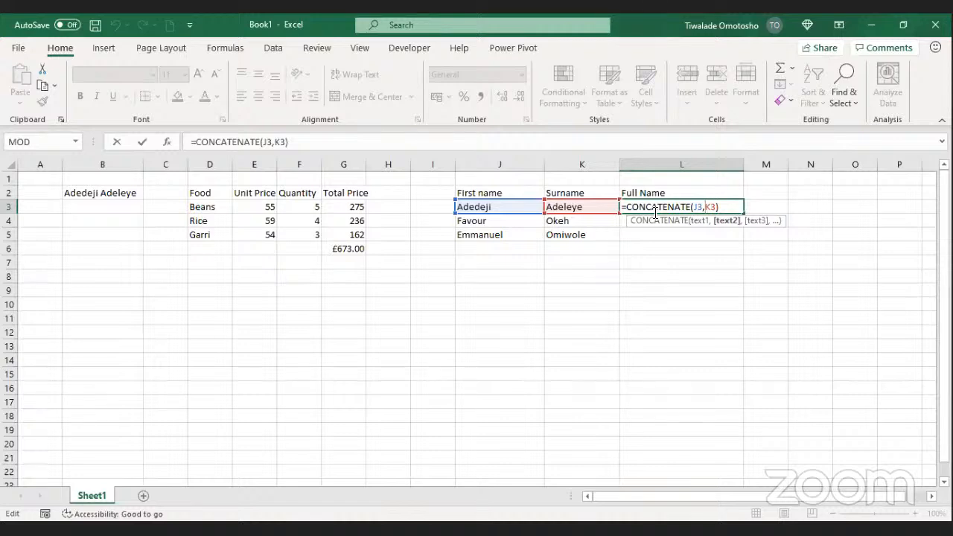
{"action": "type", "text": "\""}
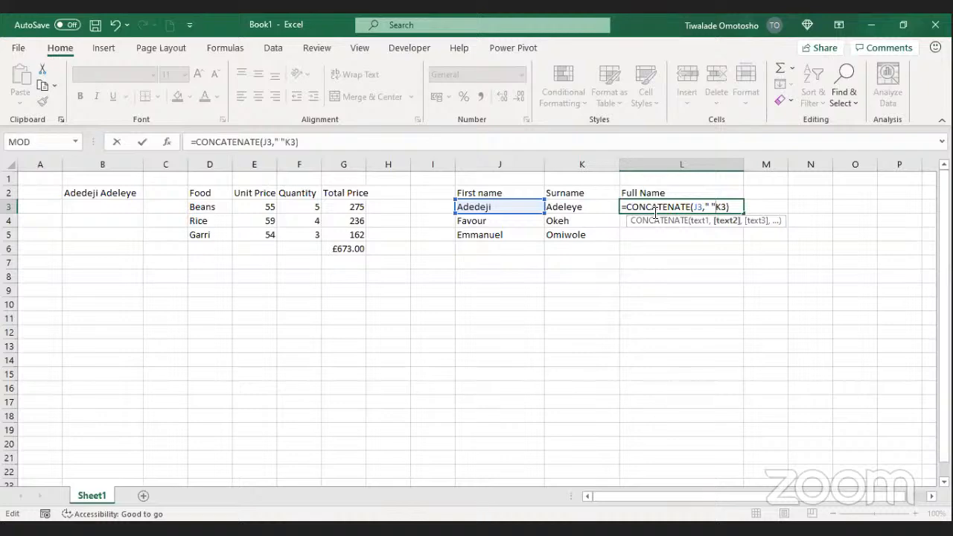
{"action": "type", "text": ","}
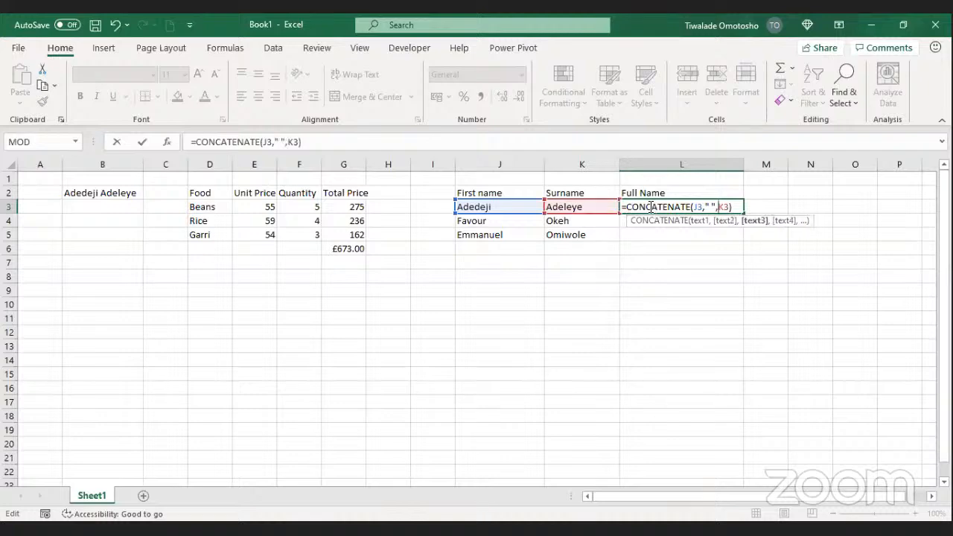
{"action": "left_click", "coordinate": [700, 221]}
{"action": "left_click", "coordinate": [735, 222]}
{"action": "left_click", "coordinate": [756, 221]}
{"action": "left_click", "coordinate": [736, 207]}
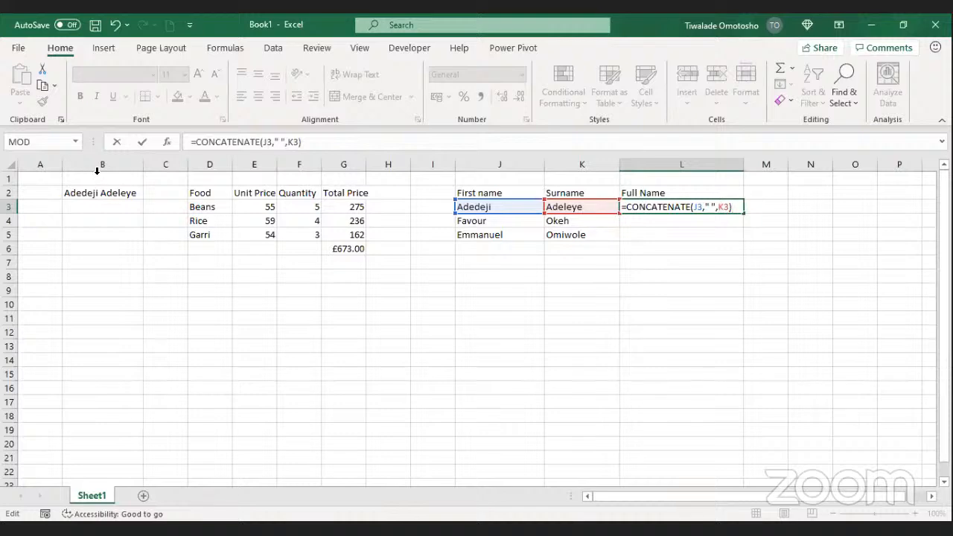
{"action": "left_click", "coordinate": [142, 143]}
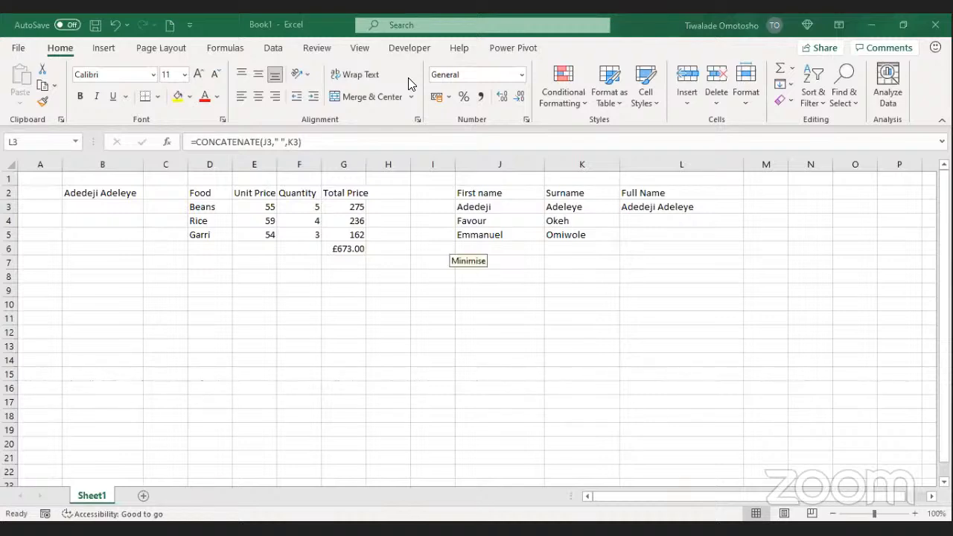
Step: Autofill the CONCATENATE full-name formula from L3 down to L5
{"action": "left_click", "coordinate": [750, 215]}
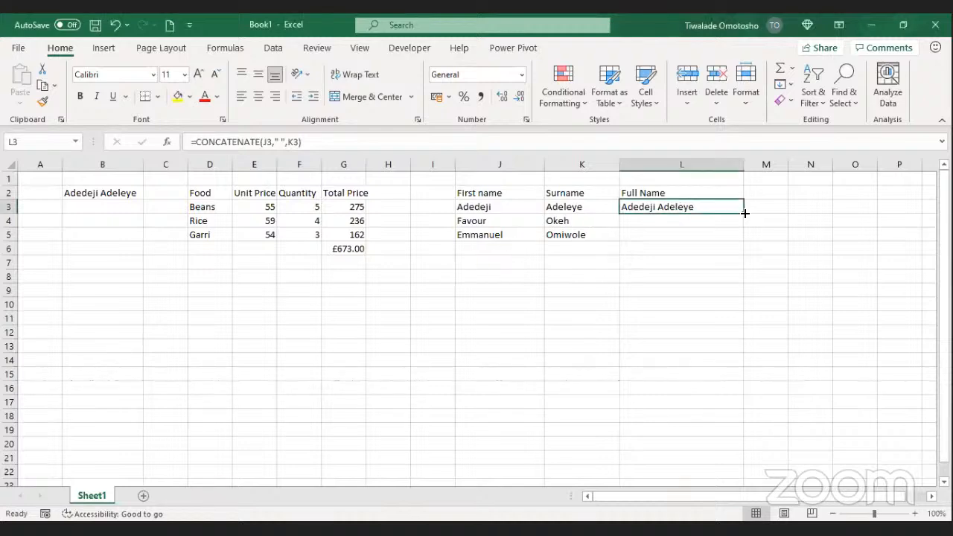
{"action": "double_click", "coordinate": [745, 214]}
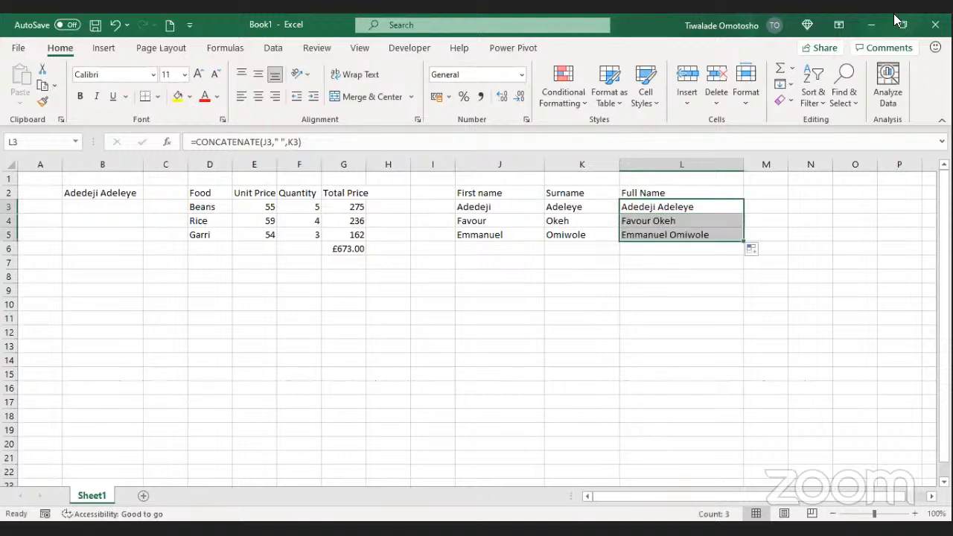
{"action": "left_click", "coordinate": [497, 247]}
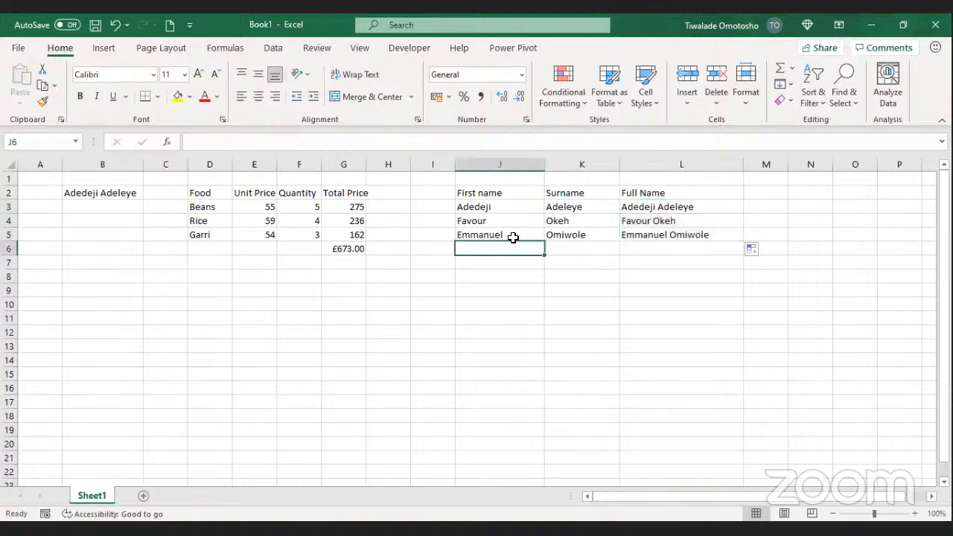
{"action": "left_click", "coordinate": [881, 34]}
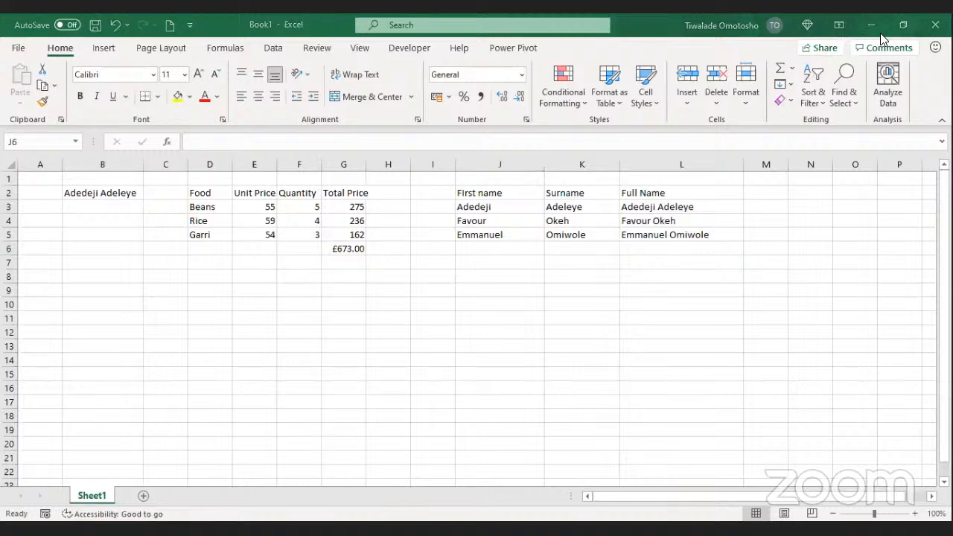
Step: Enter a fourth person's first name in J6 and surname in K6
{"action": "left_click", "coordinate": [487, 248]}
{"action": "key", "text": "Tab"}
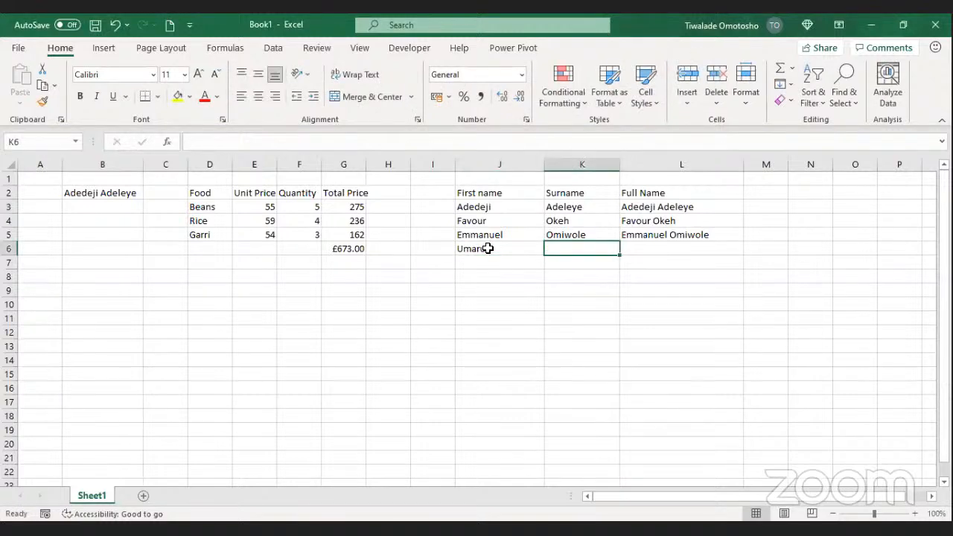
{"action": "left_click", "coordinate": [592, 275]}
Step: Extend the full-name formula from L5 down to L6
{"action": "left_click", "coordinate": [678, 237]}
{"action": "left_click_drag", "start_coordinate": [743, 240], "coordinate": [743, 249]}
{"action": "left_click", "coordinate": [820, 251]}
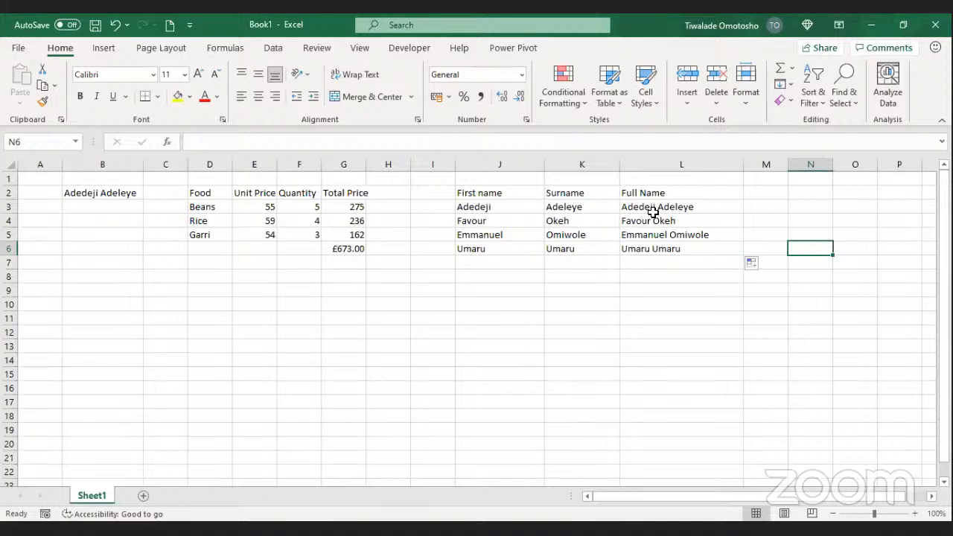
Step: Enter a fifth person's first name in J7 and surname in K7
{"action": "left_click", "coordinate": [502, 274]}
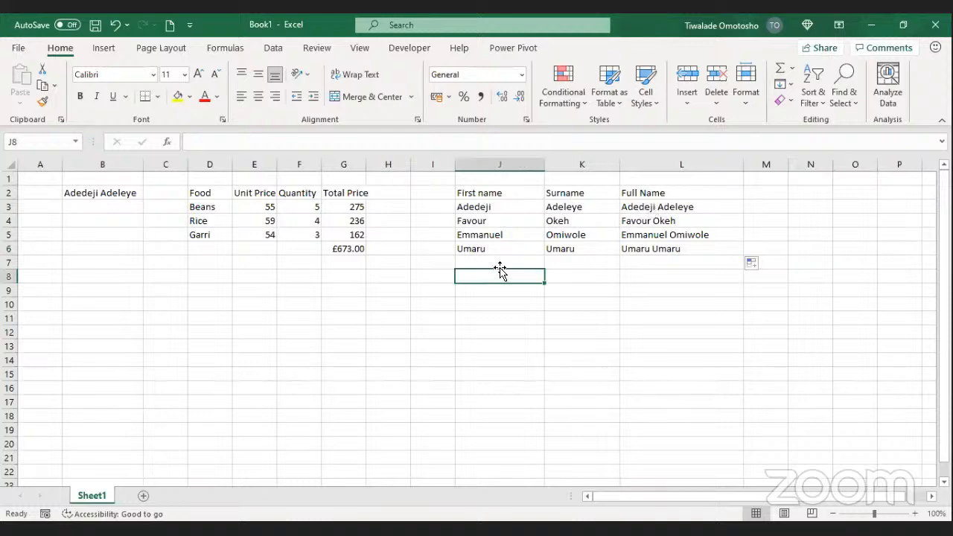
{"action": "left_click", "coordinate": [498, 265]}
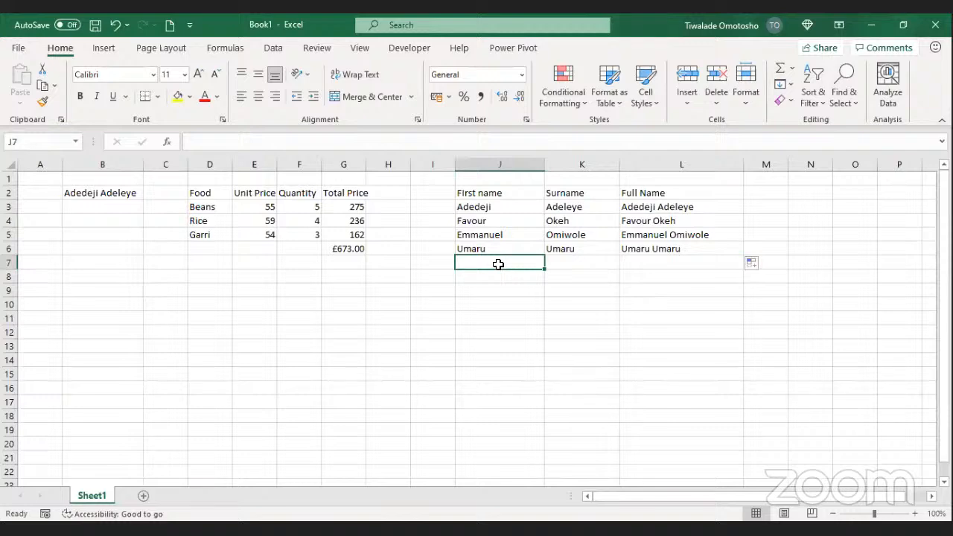
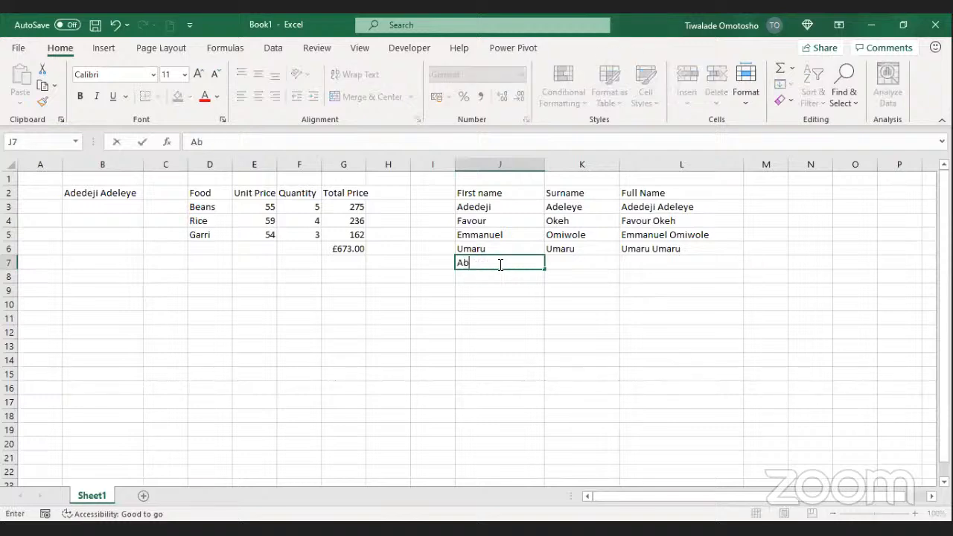
{"action": "key", "text": "Tab"}
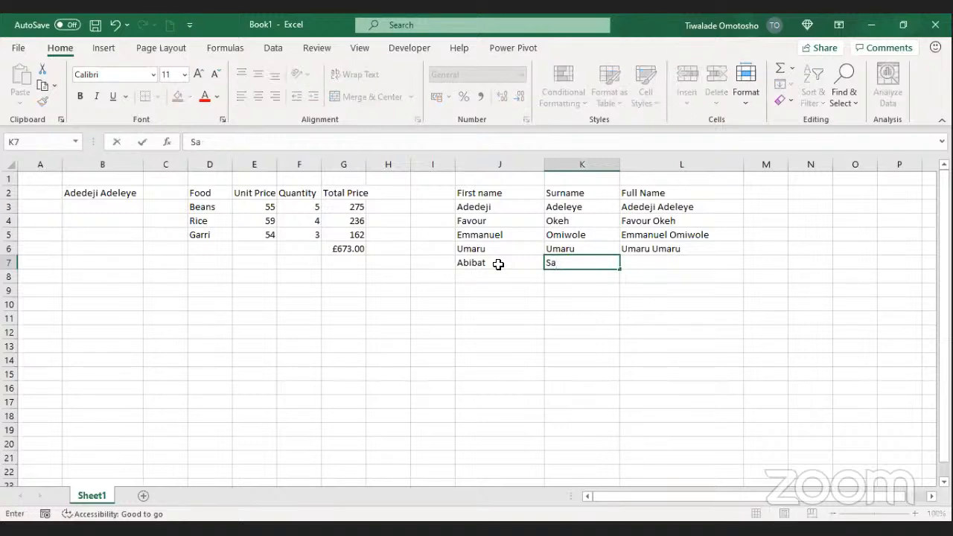
{"action": "left_click", "coordinate": [695, 249]}
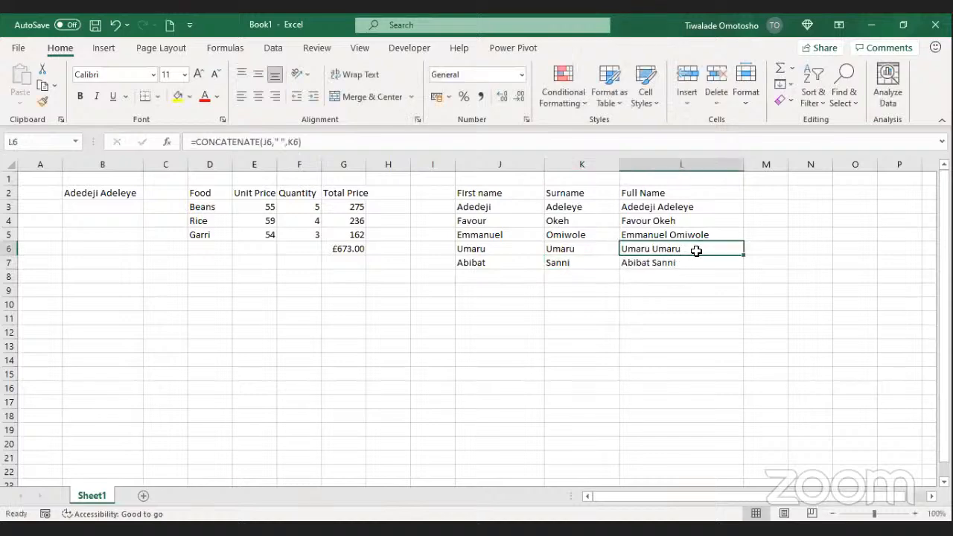
Step: Copy the full-name formula from L6 down into L7
{"action": "left_click", "coordinate": [726, 264]}
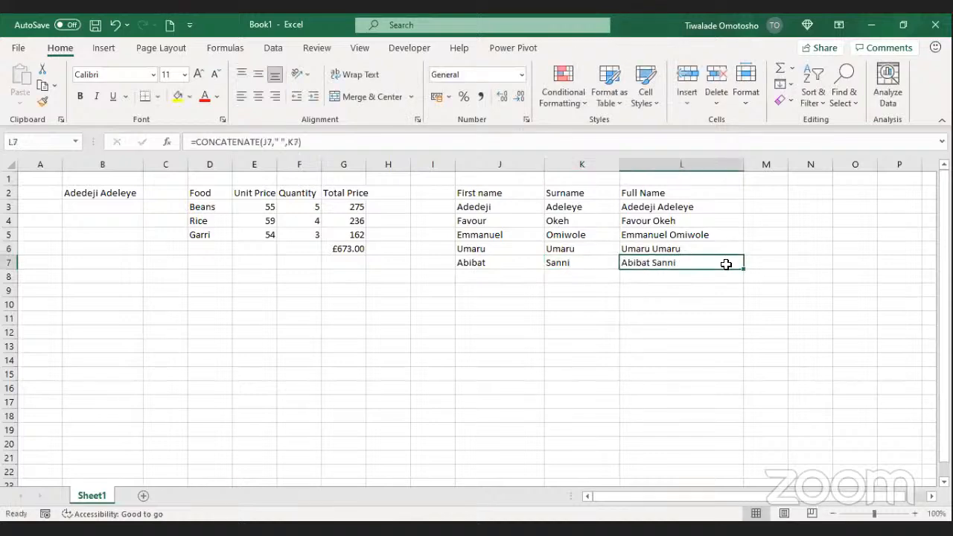
{"action": "left_click", "coordinate": [727, 247]}
{"action": "left_click_drag", "start_coordinate": [742, 254], "coordinate": [733, 263]}
Step: Widen column M to fit full names and select M2
{"action": "left_click", "coordinate": [764, 190]}
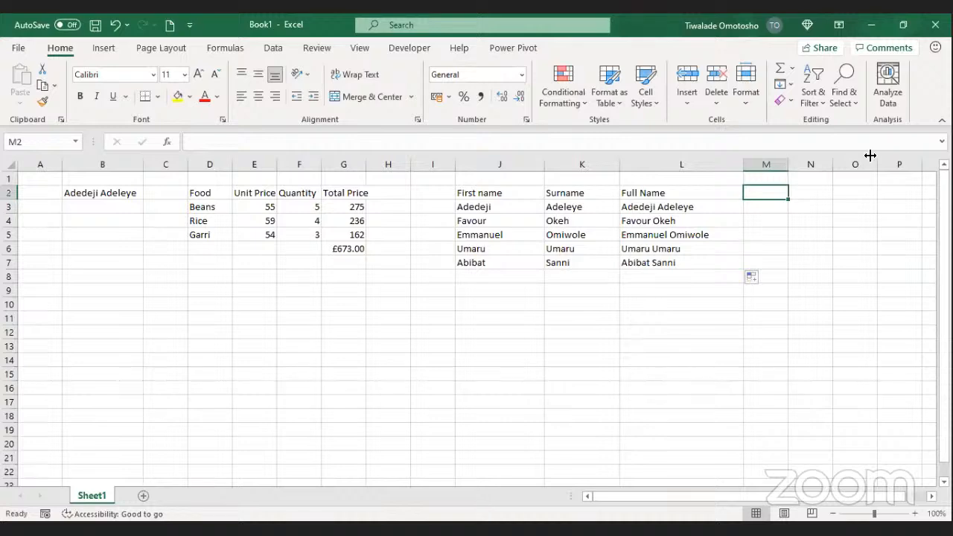
{"action": "left_click_drag", "start_coordinate": [788, 163], "coordinate": [908, 160]}
{"action": "left_click", "coordinate": [793, 178]}
{"action": "left_click", "coordinate": [793, 191]}
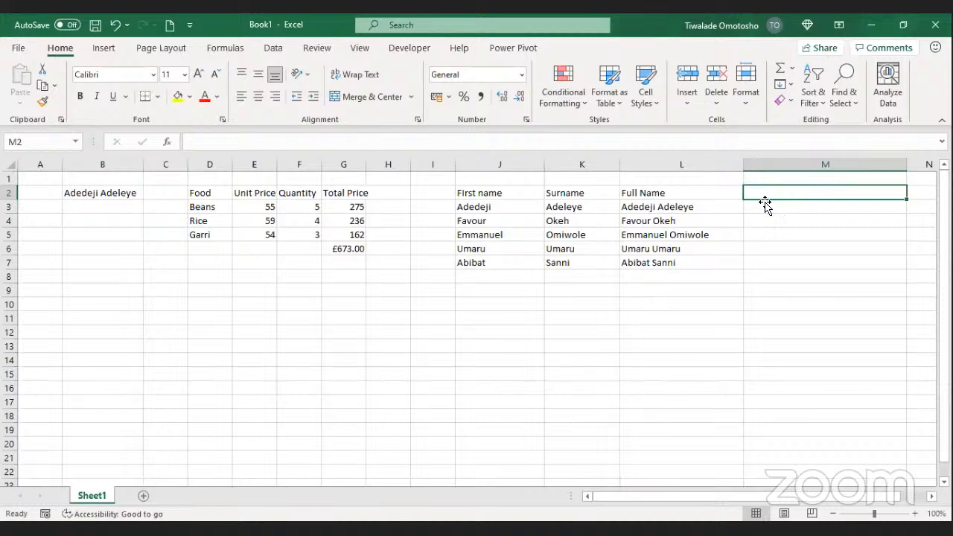
Step: Enter =J3&" "&K3 in M3 to join first name and surname with ampersands
{"action": "key", "text": "Return"}
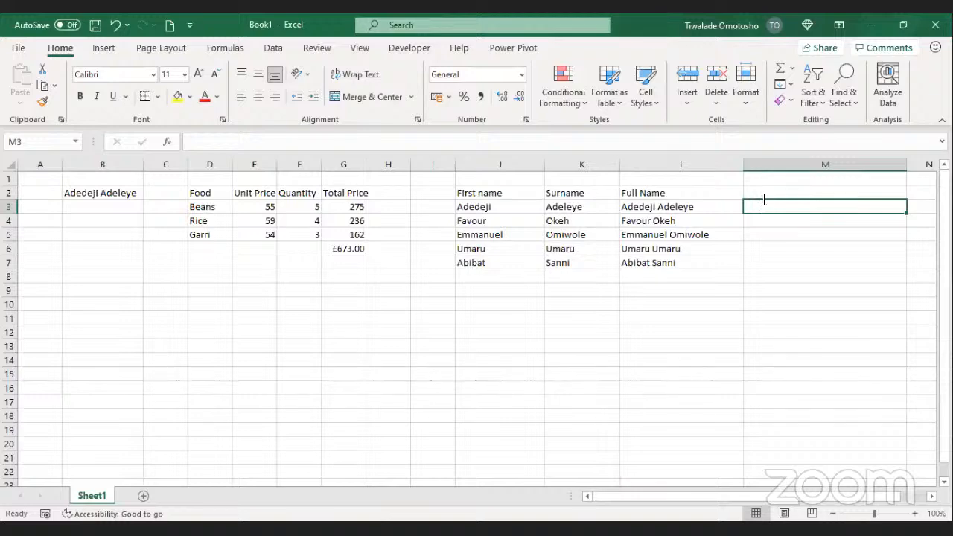
{"action": "type", "text": "="}
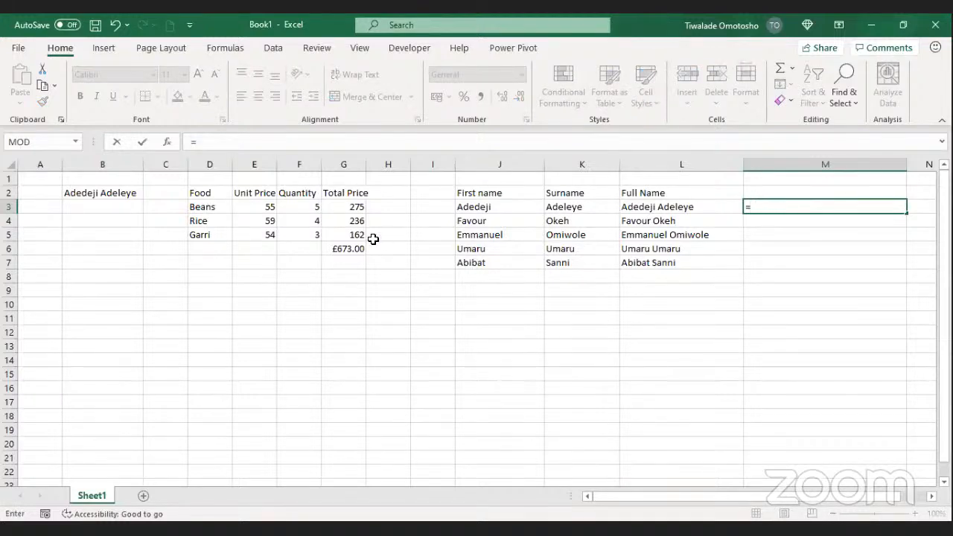
{"action": "left_click", "coordinate": [481, 208]}
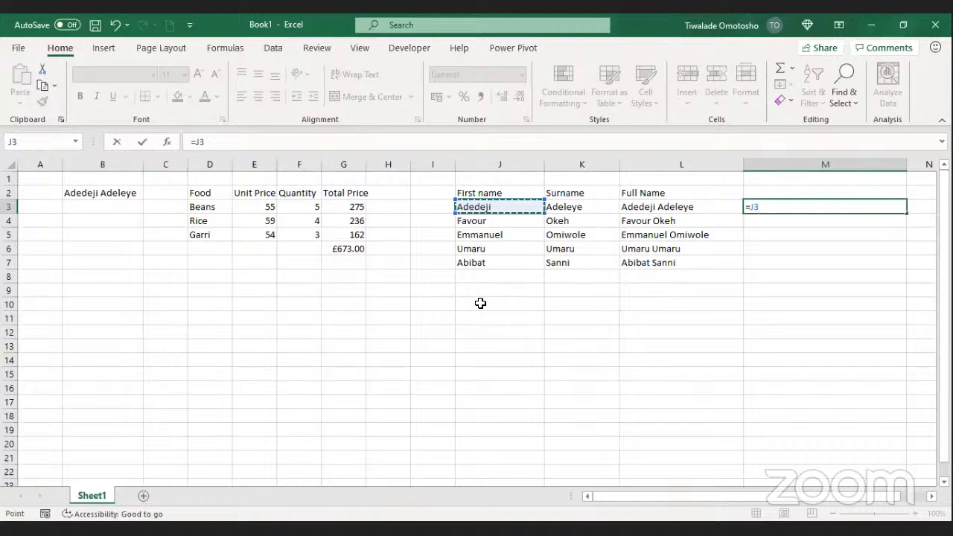
{"action": "type", "text": "&"}
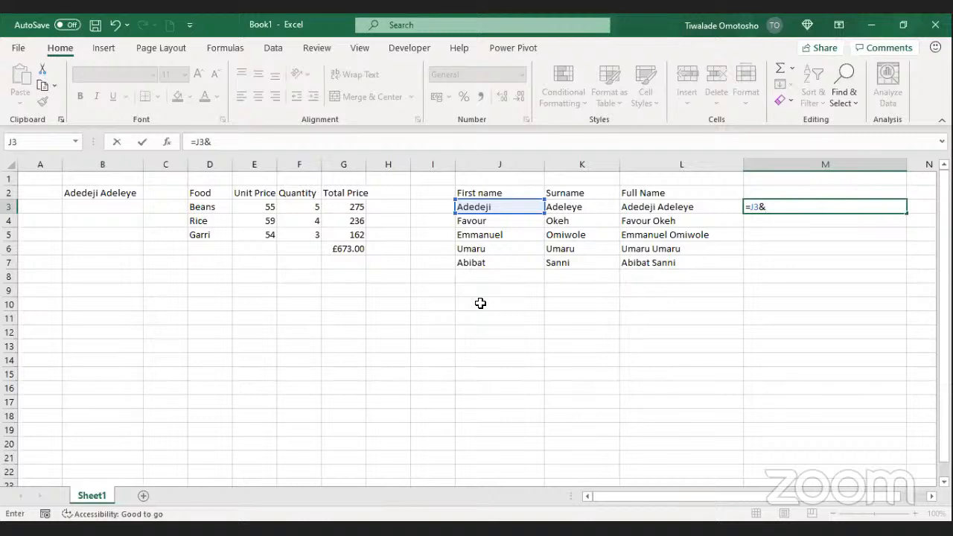
{"action": "type", "text": "\" \"&"}
{"action": "left_click", "coordinate": [562, 206]}
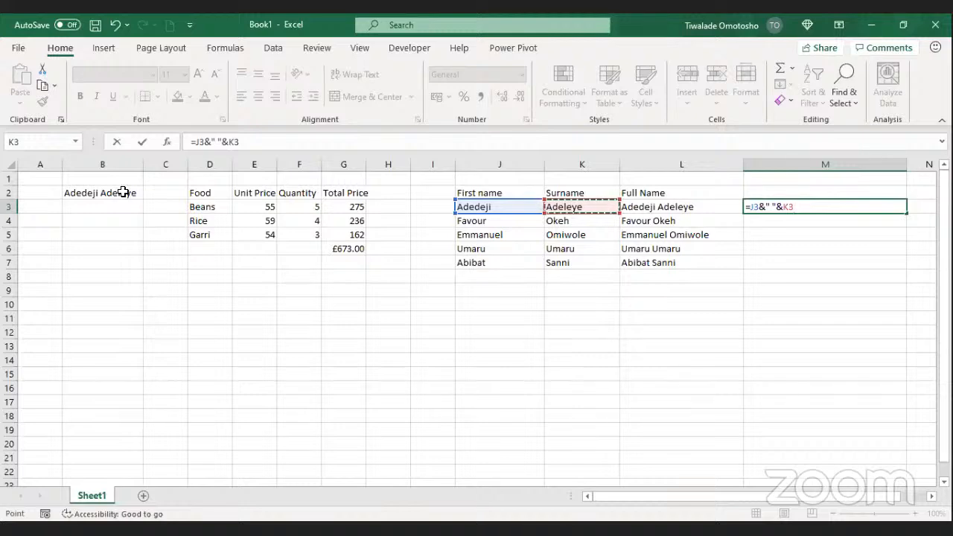
{"action": "left_click", "coordinate": [142, 141]}
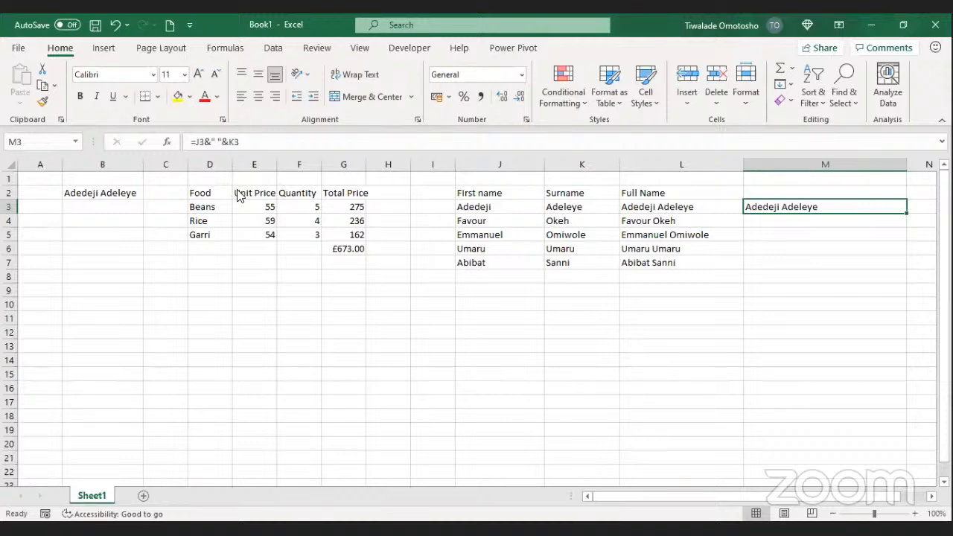
Step: Autofill the ampersand full-name formula from M3 down to M7
{"action": "left_click", "coordinate": [898, 175]}
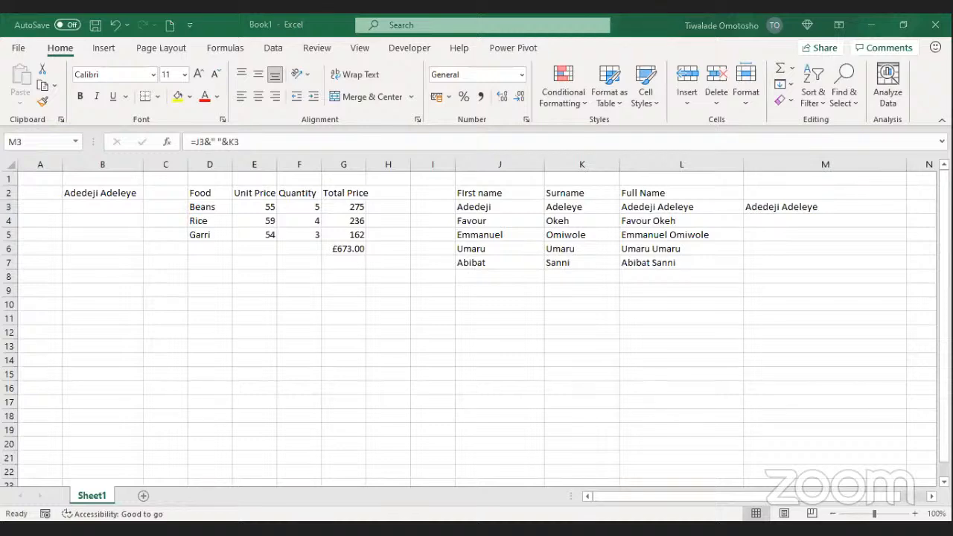
{"action": "left_click", "coordinate": [903, 209]}
{"action": "double_click", "coordinate": [906, 213]}
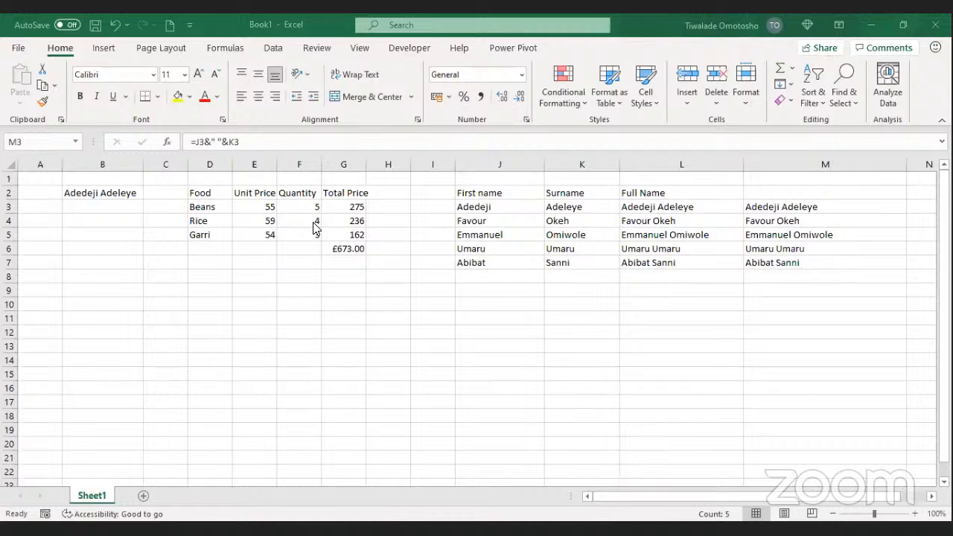
{"action": "left_click", "coordinate": [347, 290]}
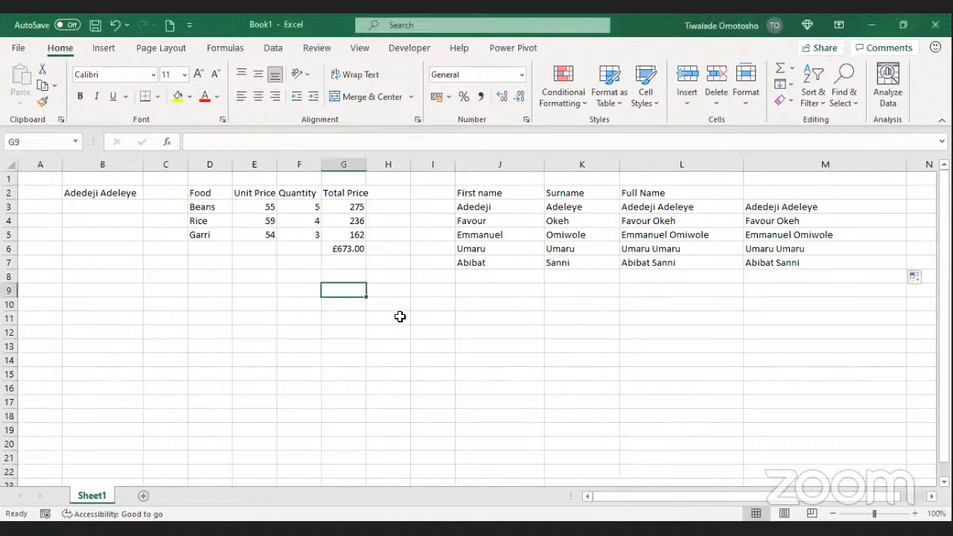
{"action": "left_click", "coordinate": [477, 470]}
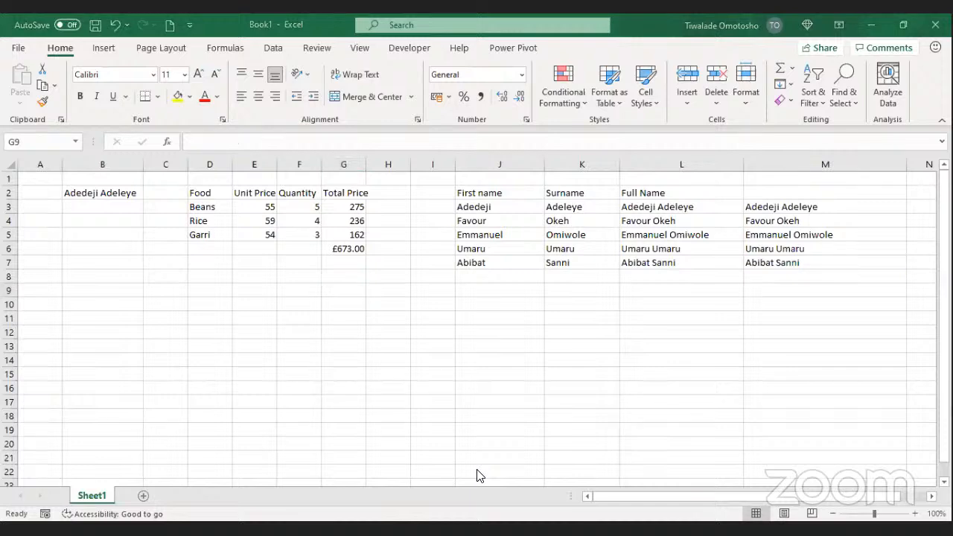
{"action": "left_click", "coordinate": [294, 316]}
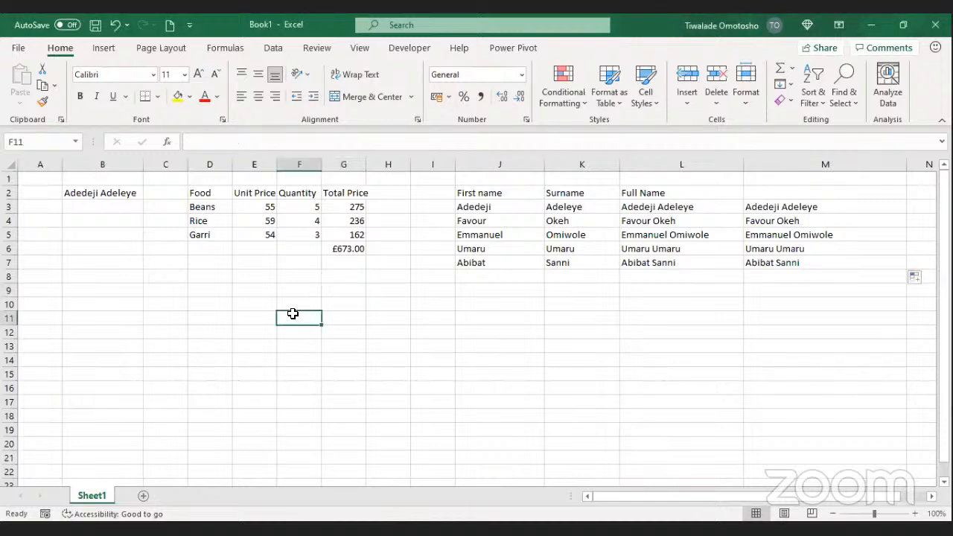
{"action": "left_click", "coordinate": [294, 294]}
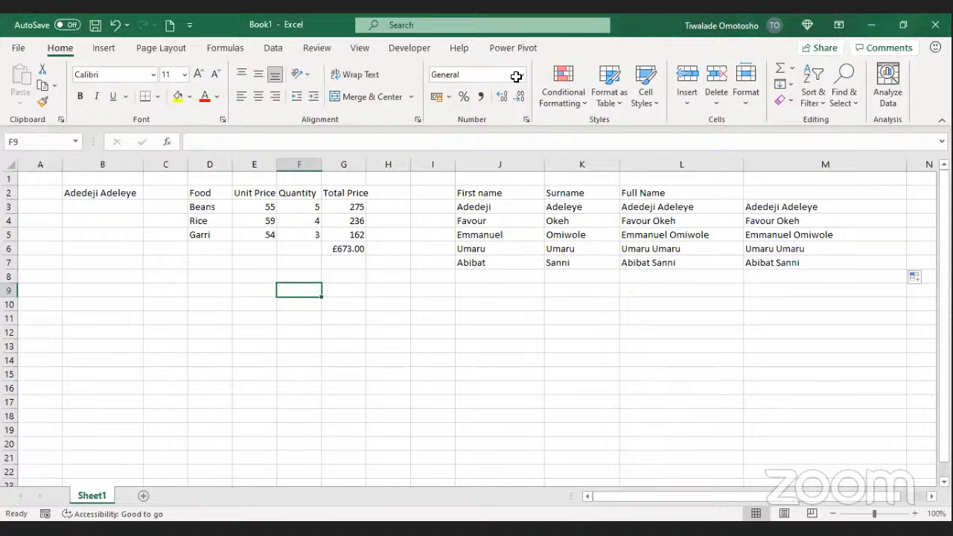
{"action": "left_click", "coordinate": [492, 321]}
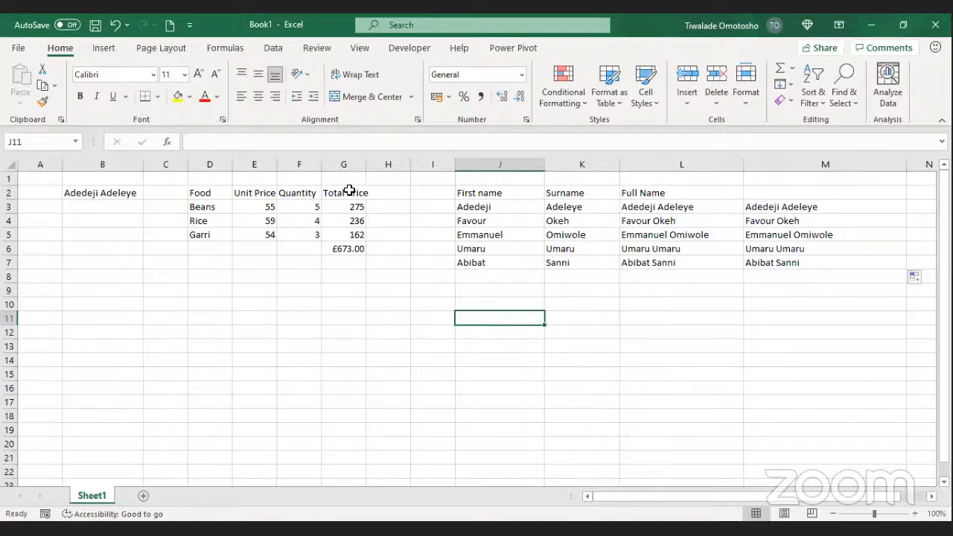
{"action": "key", "text": "alt+Tab"}
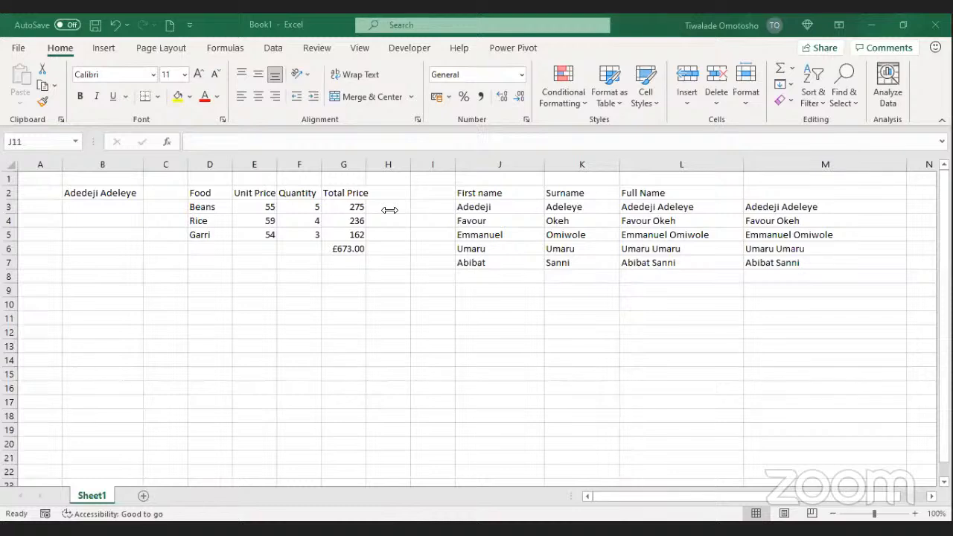
{"action": "left_click", "coordinate": [510, 292]}
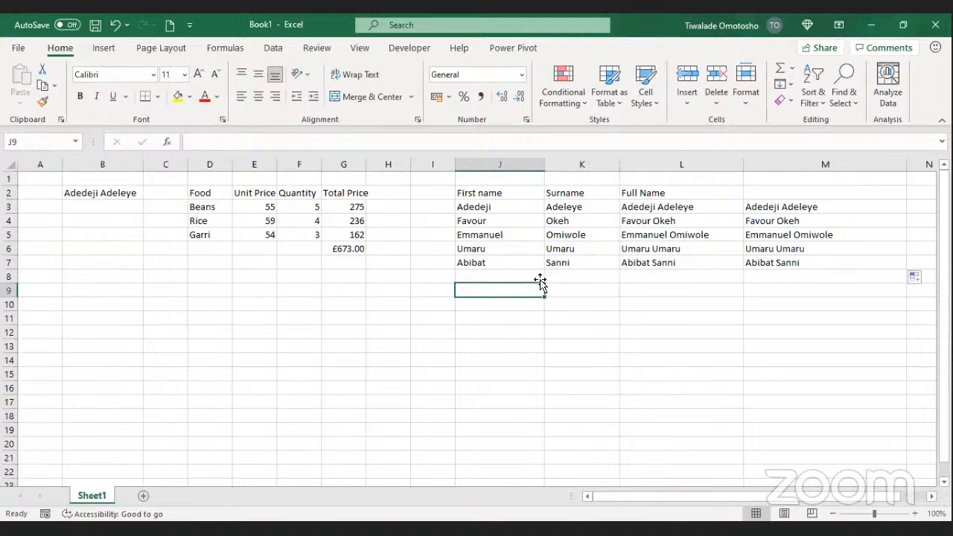
Step: Enter 2 in F9 and 3 in F10 to start a number list
{"action": "left_click", "coordinate": [250, 272]}
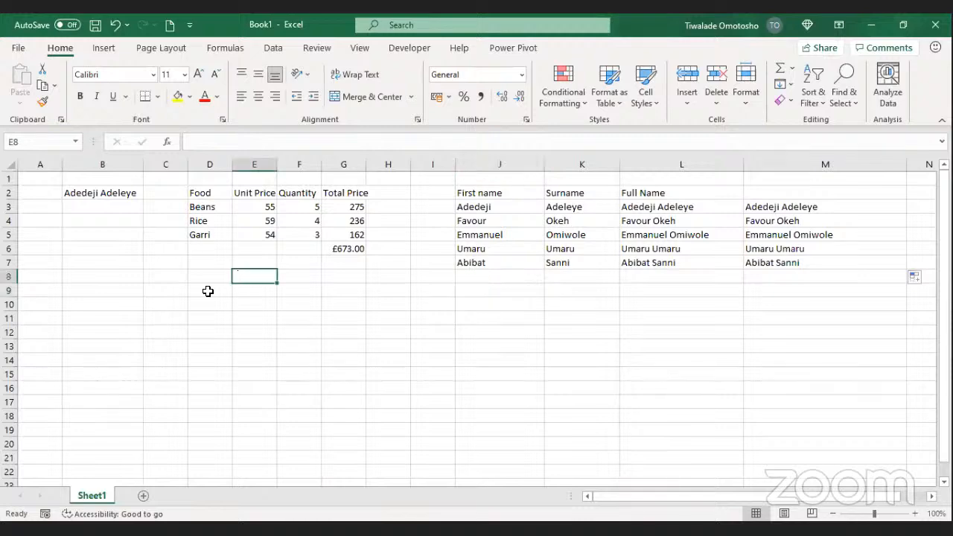
{"action": "left_click", "coordinate": [289, 285]}
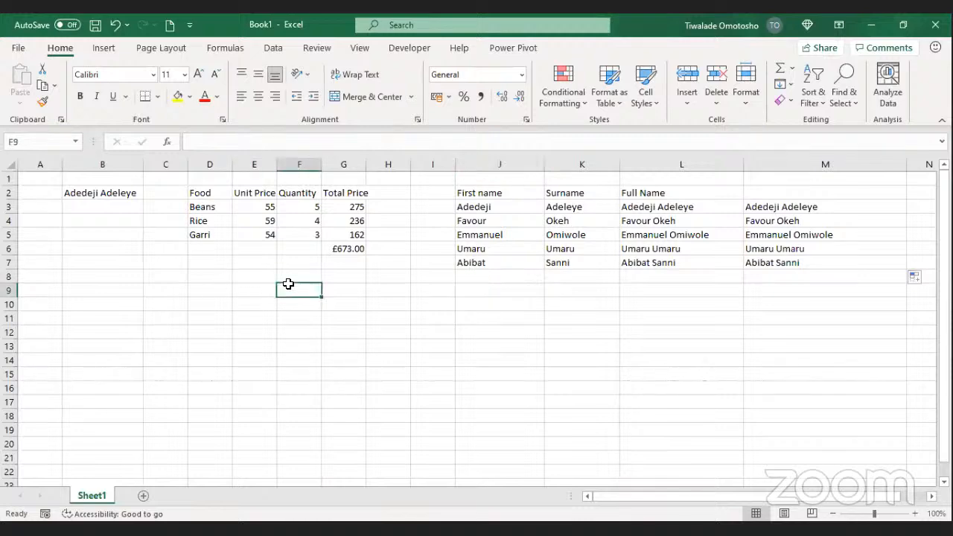
{"action": "type", "text": "2"}
{"action": "key", "text": "Return"}
{"action": "type", "text": "3"}
{"action": "key", "text": "Return"}
{"action": "key", "text": "Return"}
{"action": "key", "text": "Return"}
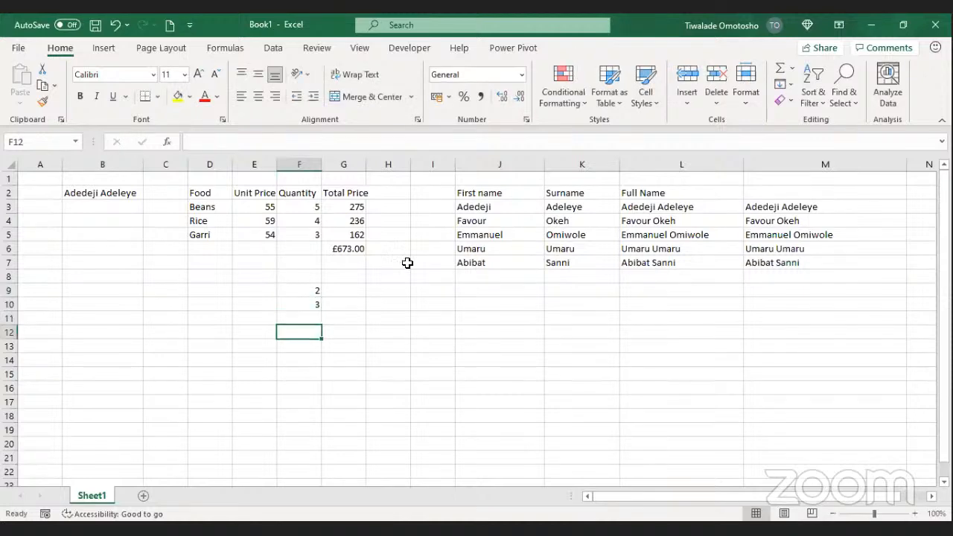
{"action": "key", "text": "Up"}
{"action": "key", "text": "Up"}
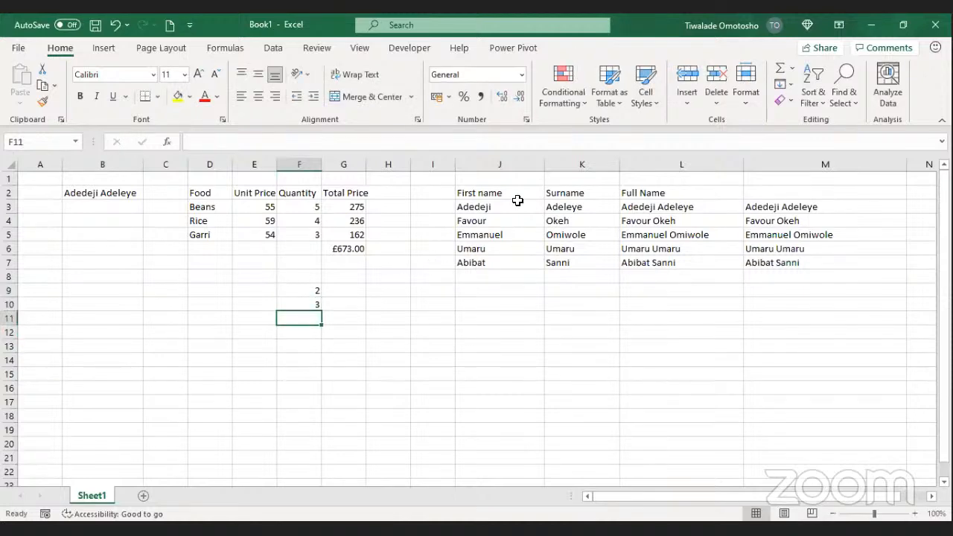
Step: Fill F9:F15 down and convert it to a 2–8 counting series with Fill Series
{"action": "left_click", "coordinate": [310, 292]}
{"action": "left_click_drag", "start_coordinate": [321, 298], "coordinate": [310, 378]}
{"action": "left_click", "coordinate": [318, 303]}
{"action": "type", "text": "3"}
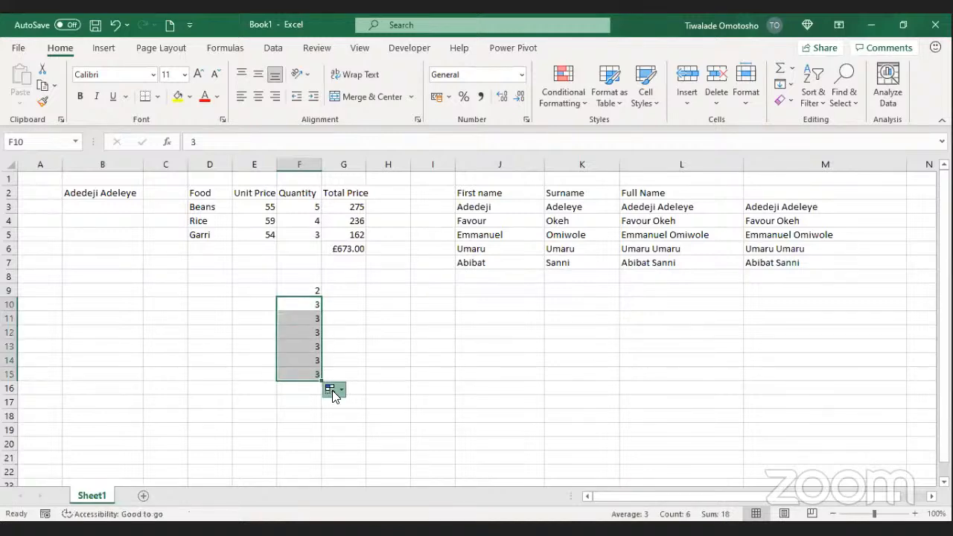
{"action": "left_click", "coordinate": [333, 389]}
{"action": "left_click", "coordinate": [360, 423]}
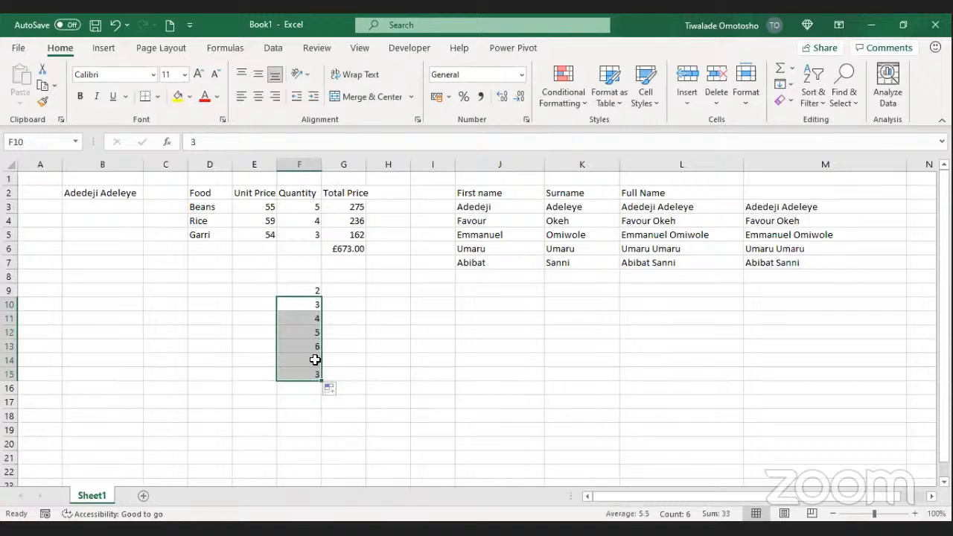
{"action": "left_click", "coordinate": [337, 294]}
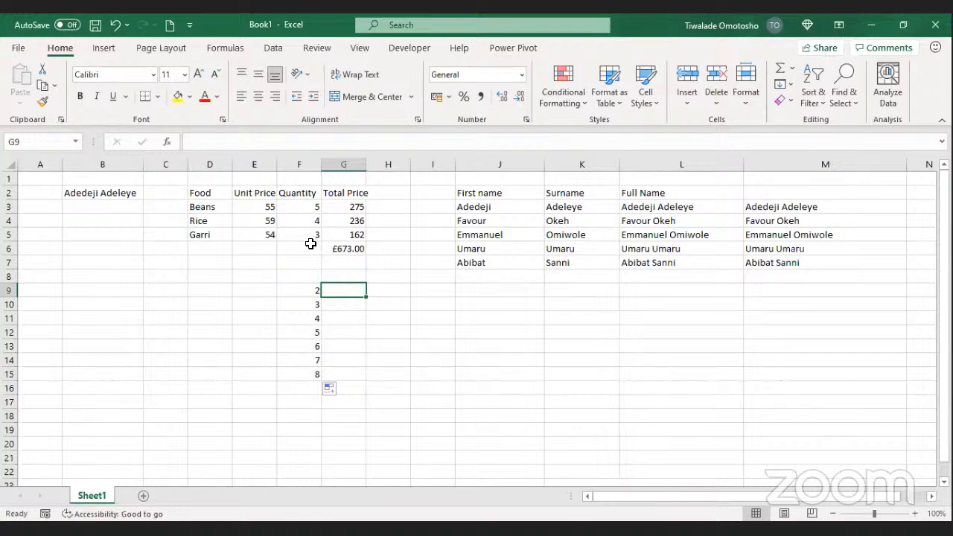
Step: Enter =RANDBETWEEN(2,10) in G9, fill it down to G15, and copy the range
{"action": "type", "text": "="}
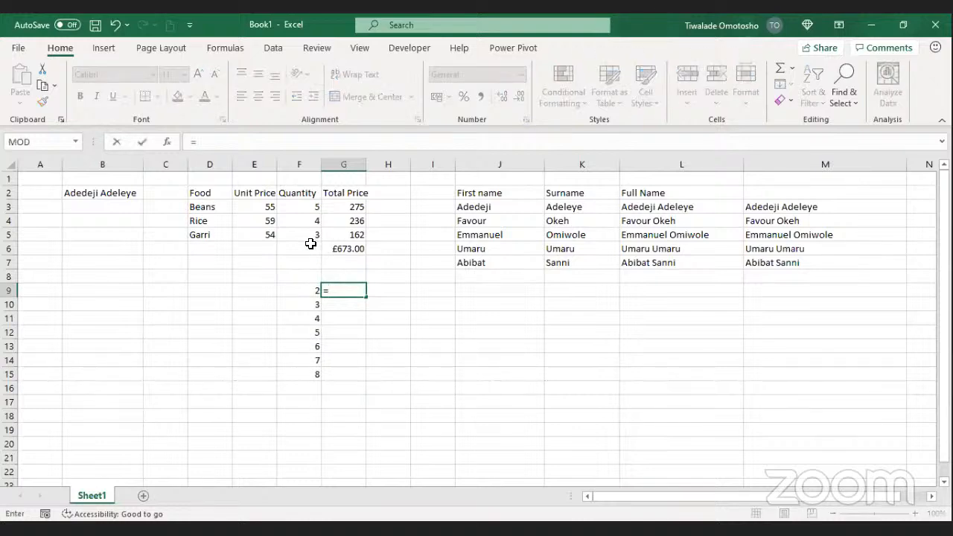
{"action": "type", "text": "r"}
{"action": "type", "text": "an"}
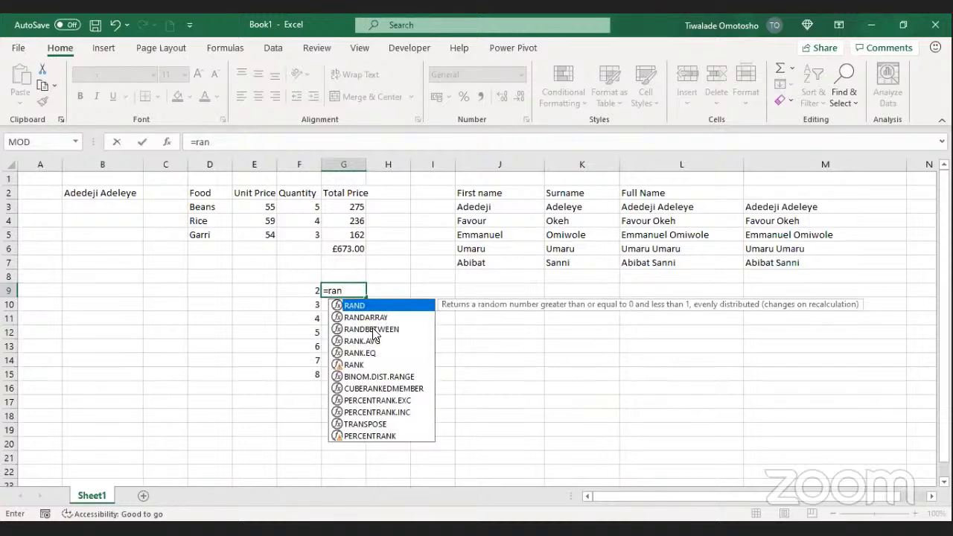
{"action": "left_click", "coordinate": [373, 330]}
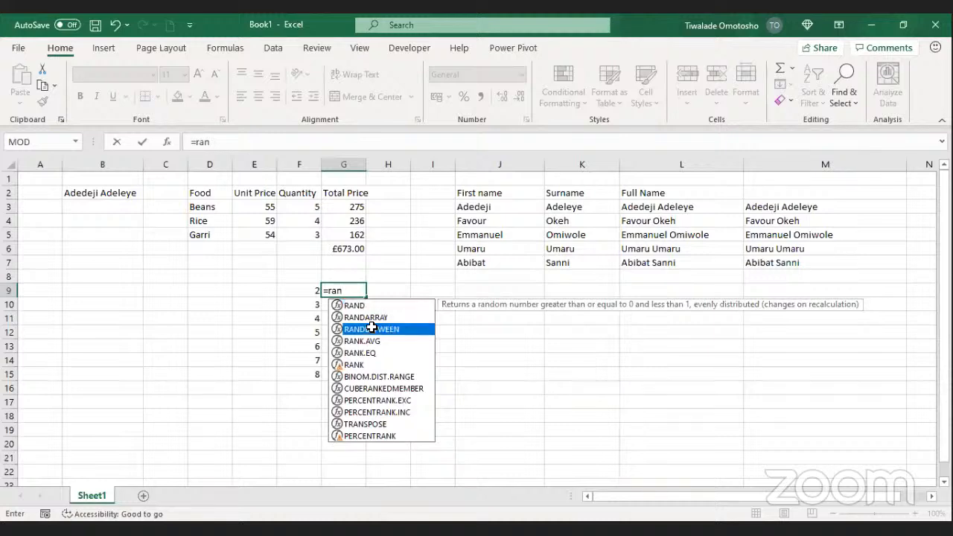
{"action": "double_click", "coordinate": [372, 330]}
{"action": "type", "text": "2,10"}
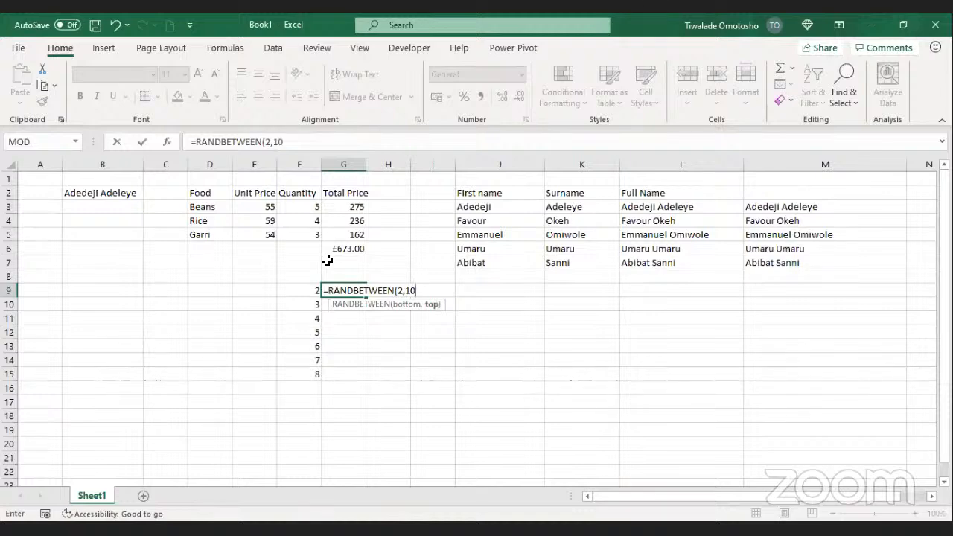
{"action": "type", "text": ")"}
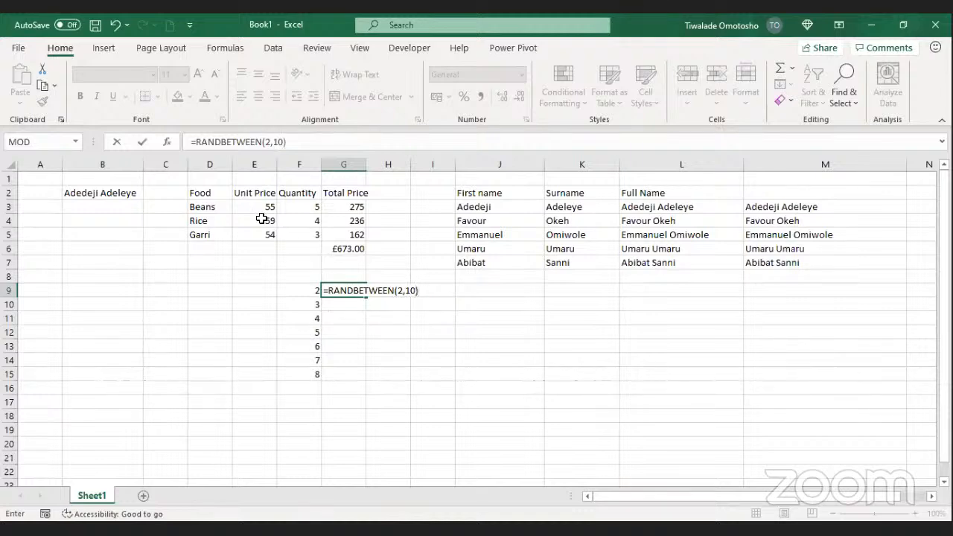
{"action": "left_click", "coordinate": [143, 141]}
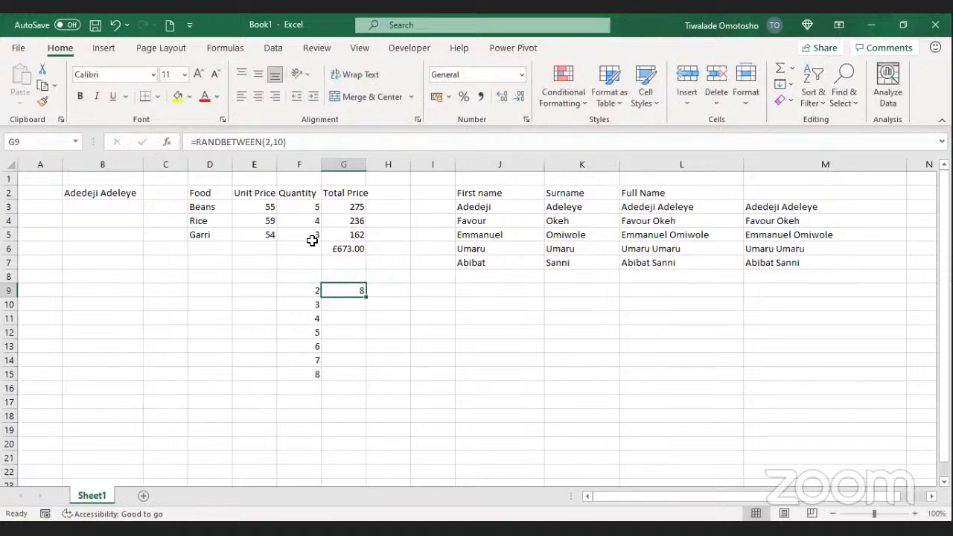
{"action": "double_click", "coordinate": [366, 297]}
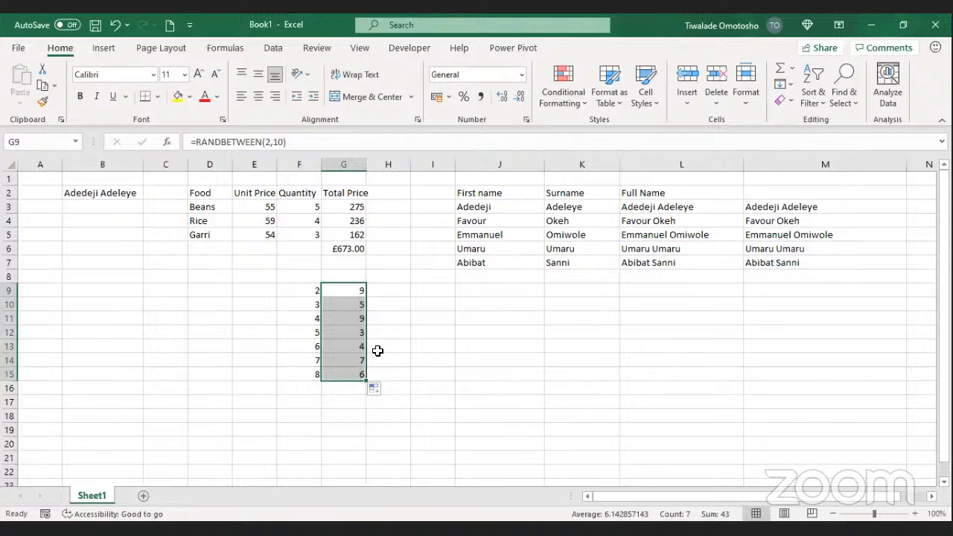
{"action": "key", "text": "ctrl+c"}
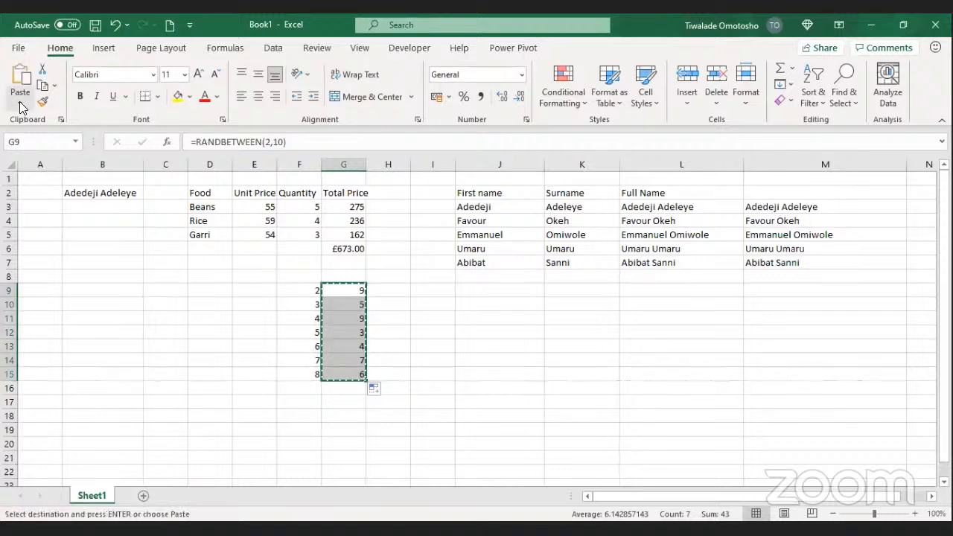
Step: Paste G9:G15 back as values (9, 5, 9, 3, 4, 7, 6), then select H9
{"action": "left_click", "coordinate": [20, 102]}
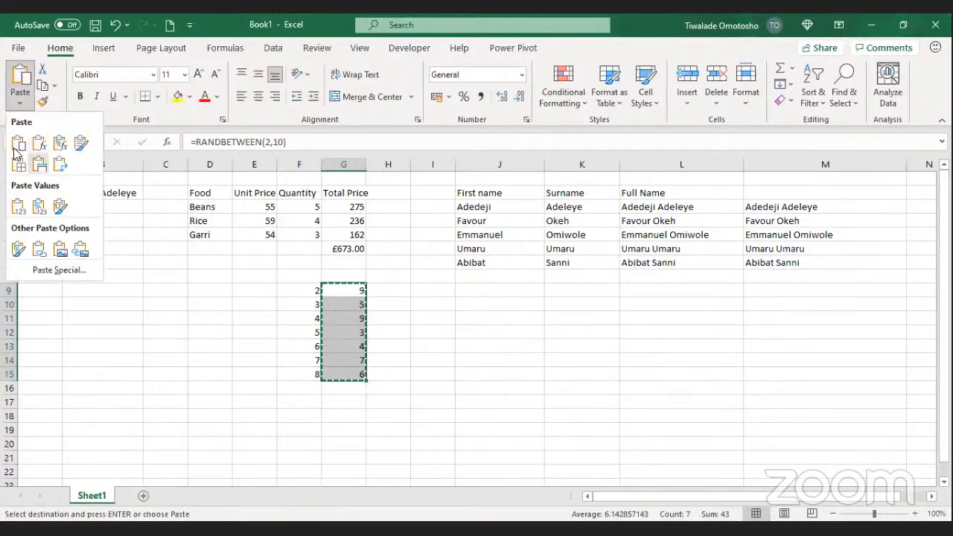
{"action": "left_click", "coordinate": [340, 314]}
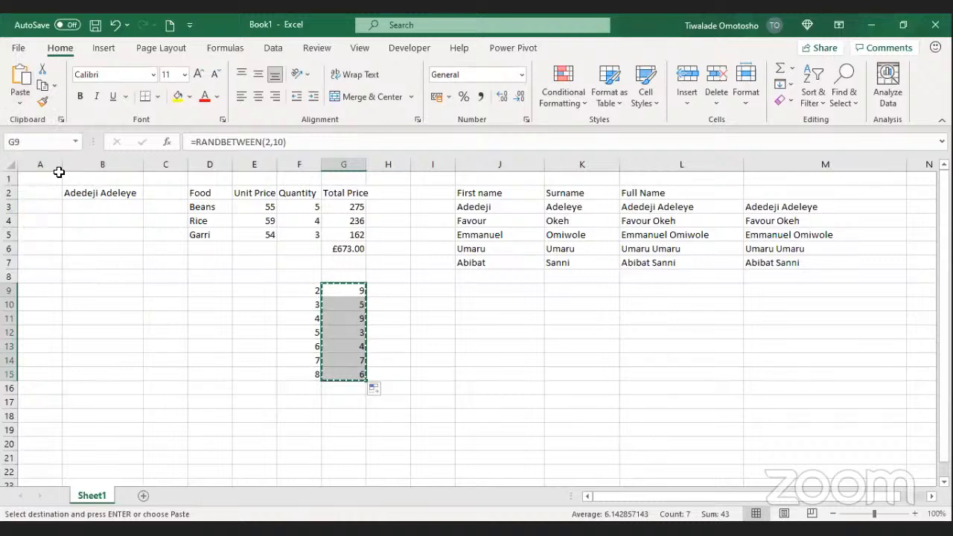
{"action": "left_click", "coordinate": [21, 104]}
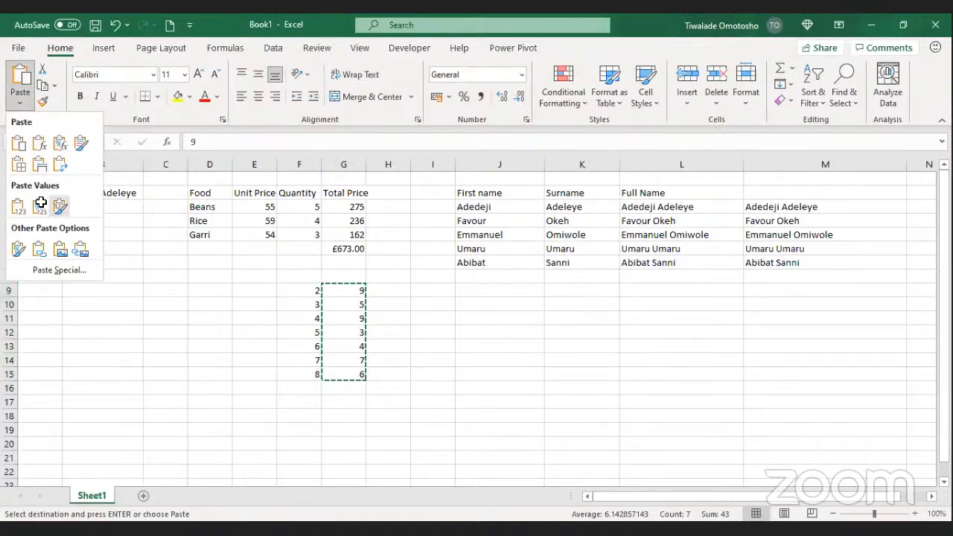
{"action": "left_click", "coordinate": [43, 207]}
{"action": "left_click", "coordinate": [346, 309]}
{"action": "left_click", "coordinate": [351, 320]}
{"action": "left_click_drag", "start_coordinate": [351, 335], "coordinate": [353, 347]}
{"action": "double_click", "coordinate": [389, 293]}
{"action": "key", "text": "Return"}
{"action": "left_click", "coordinate": [381, 293]}
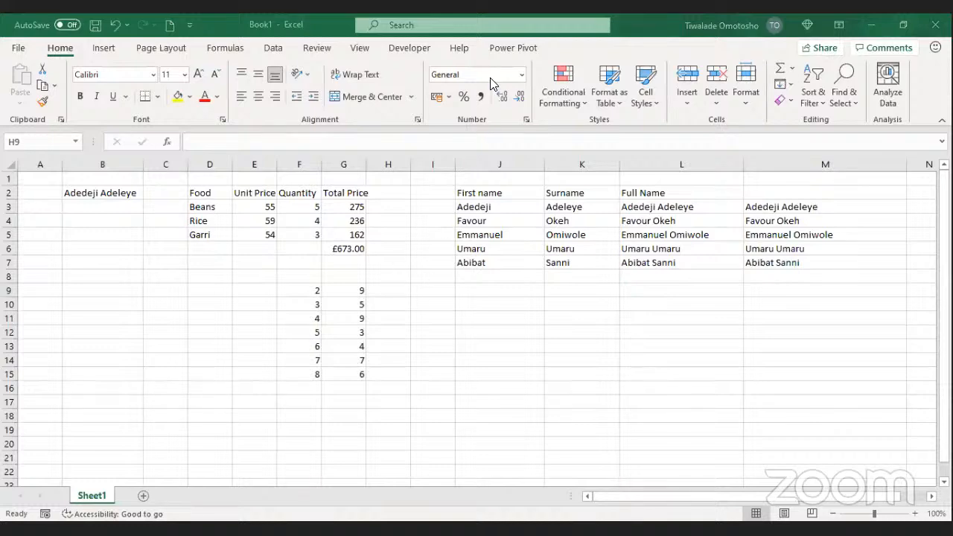
Step: Label F8 'Number 1' and G8 'Number 2', then widen column G
{"action": "left_click", "coordinate": [308, 275]}
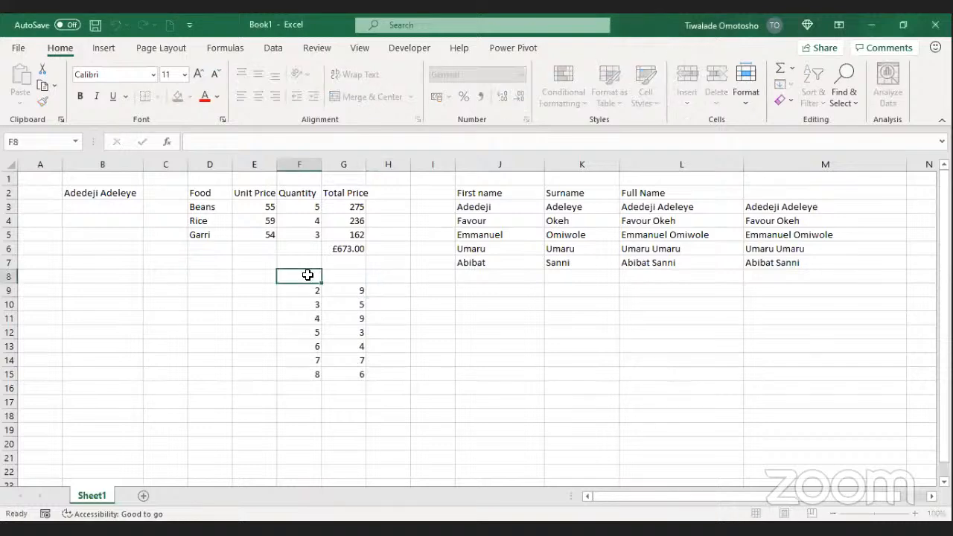
{"action": "type", "text": "Number 1"}
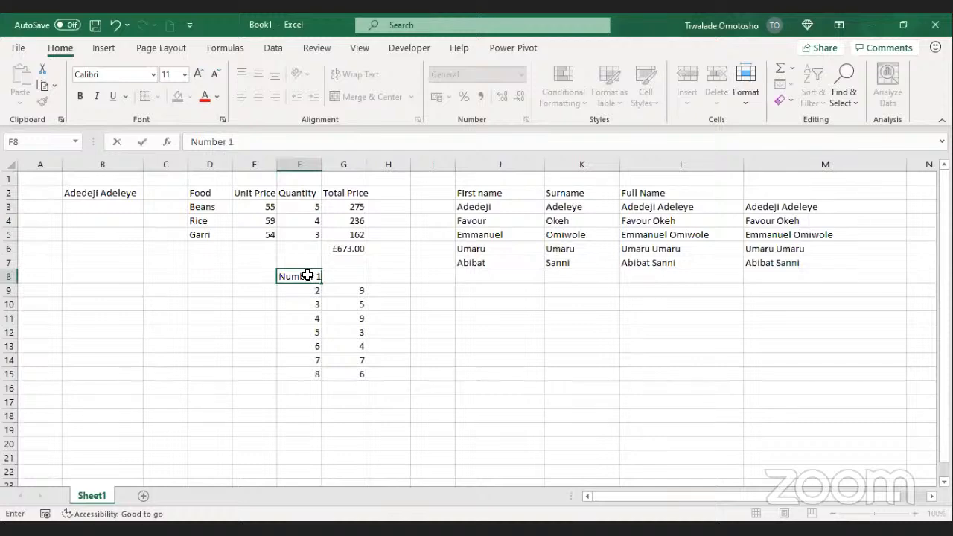
{"action": "key", "text": "Tab"}
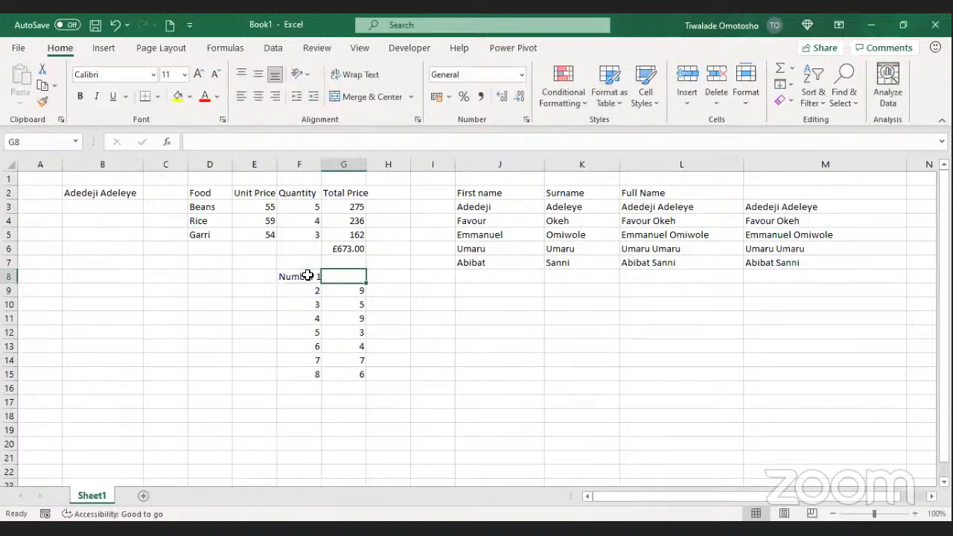
{"action": "type", "text": "Number 2"}
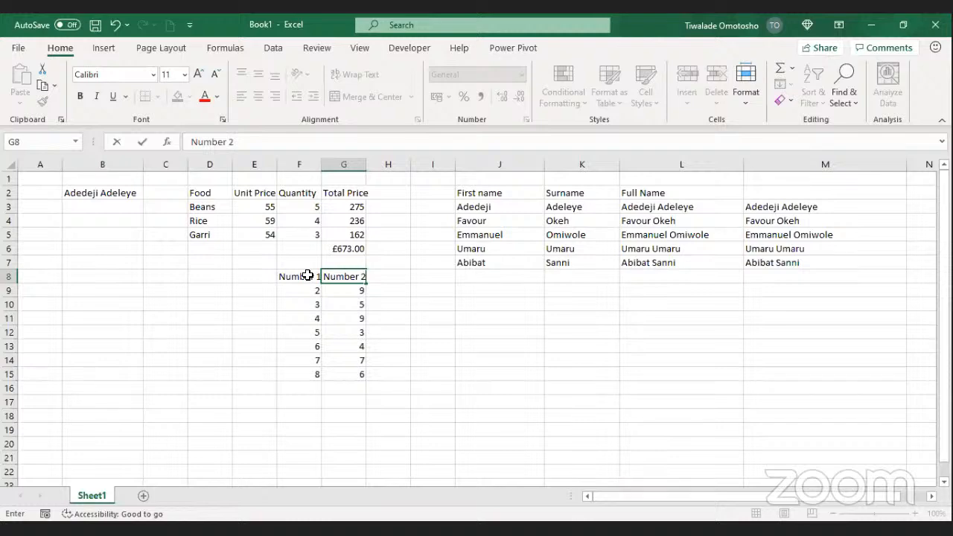
{"action": "key", "text": "Return"}
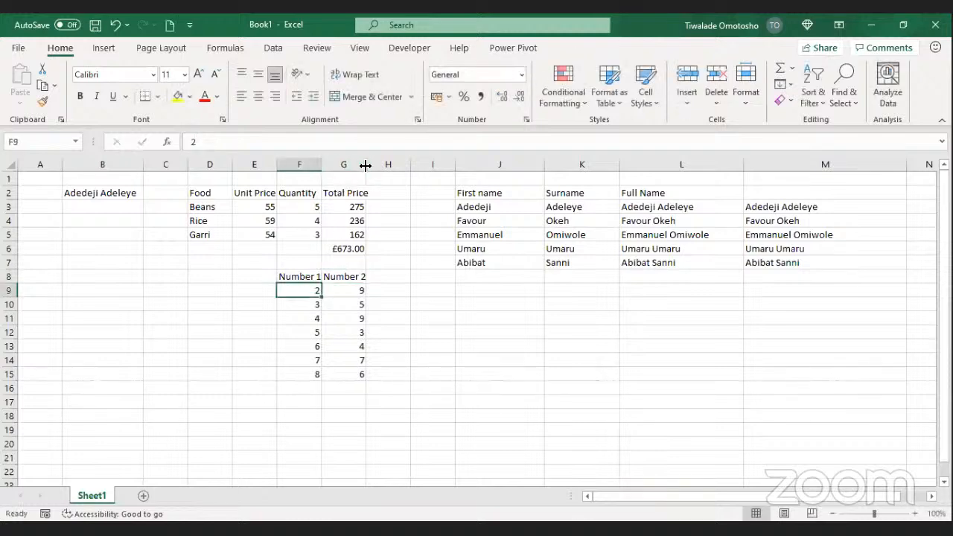
{"action": "mouse_move", "coordinate": [365, 166]}
{"action": "left_mouse_down"}
{"action": "mouse_move", "coordinate": [391, 166]}
{"action": "mouse_move", "coordinate": [359, 162]}
{"action": "left_mouse_up"}
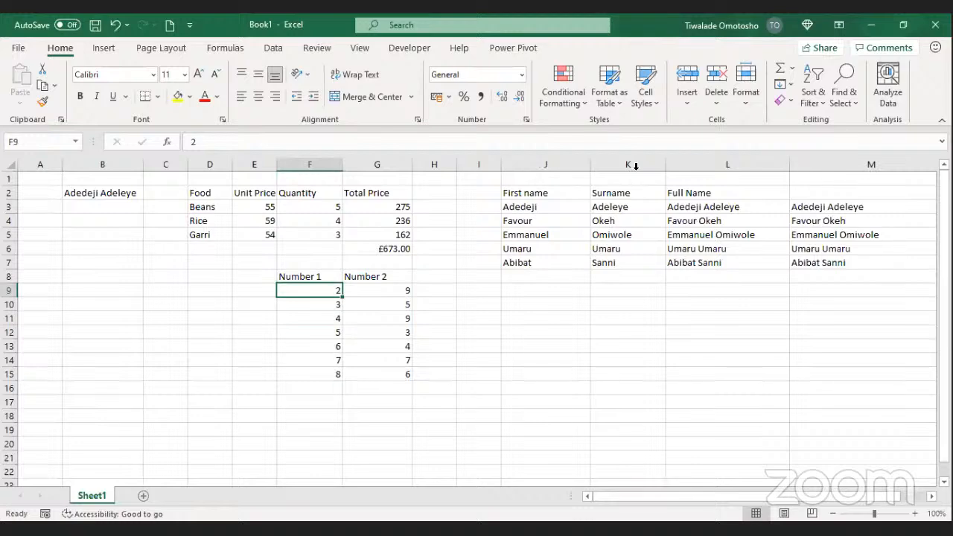
Step: Clear the old Number 2 values from column G
{"action": "left_click", "coordinate": [407, 289]}
{"action": "left_click_drag", "start_coordinate": [380, 292], "coordinate": [392, 382]}
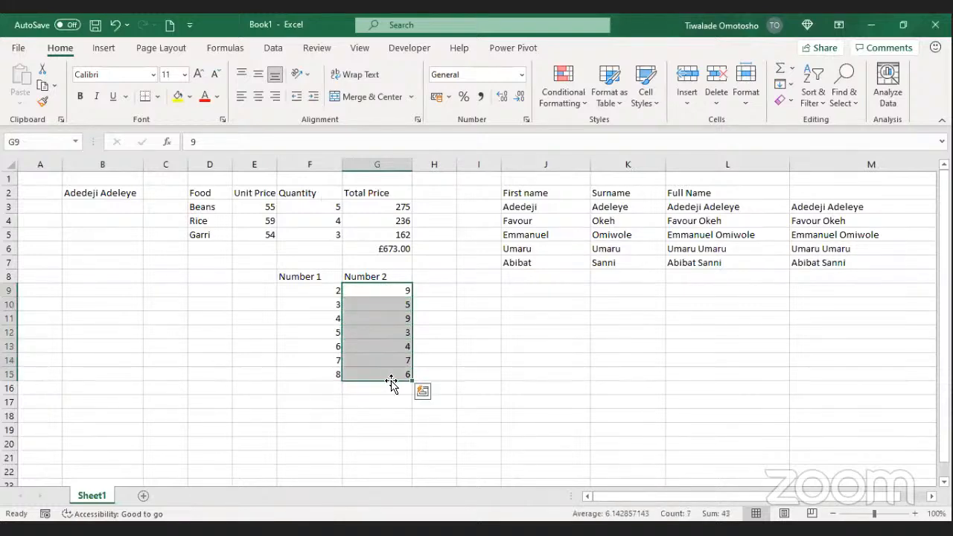
{"action": "key", "text": "Delete"}
Step: Enter the formula =RANDBETWEEN(2,10) in G9
{"action": "left_click", "coordinate": [387, 323]}
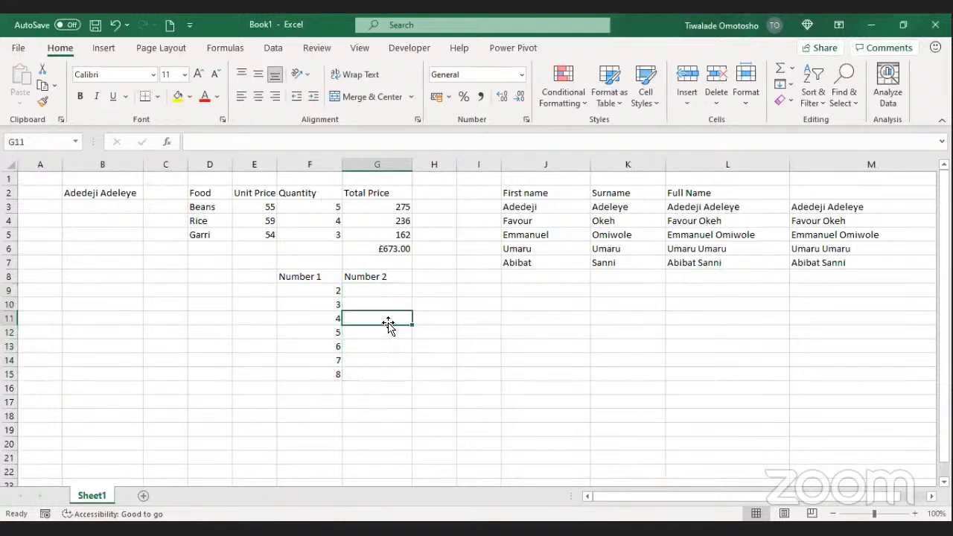
{"action": "left_click", "coordinate": [381, 292]}
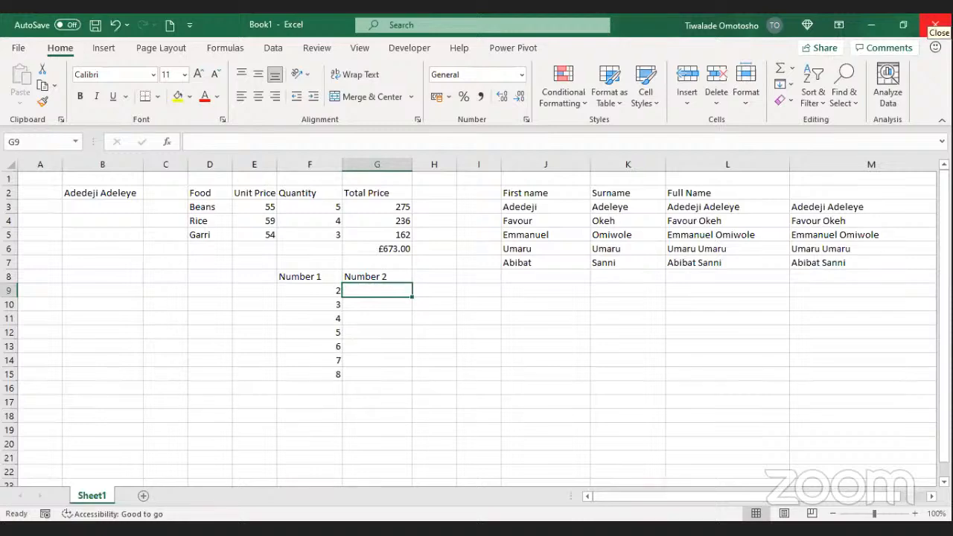
{"action": "type", "text": "="}
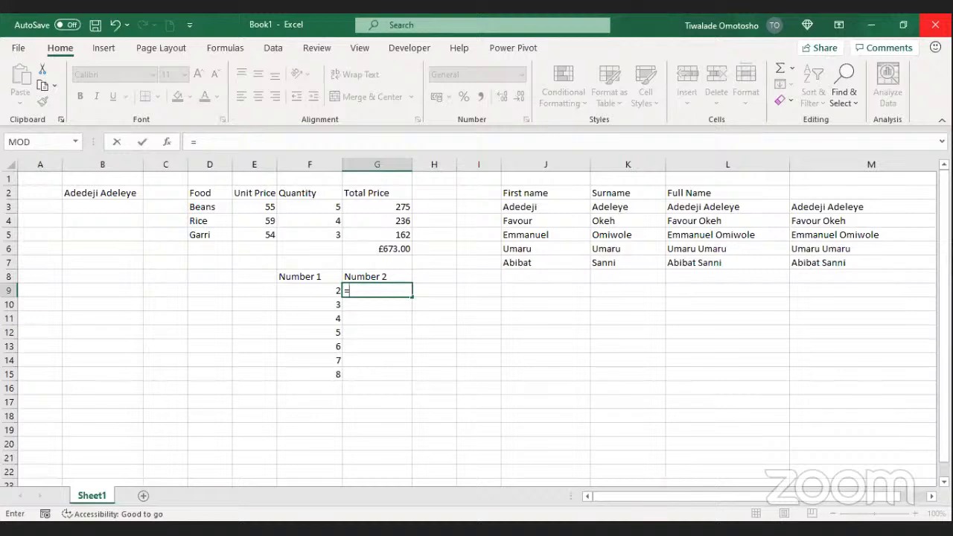
{"action": "type", "text": "r"}
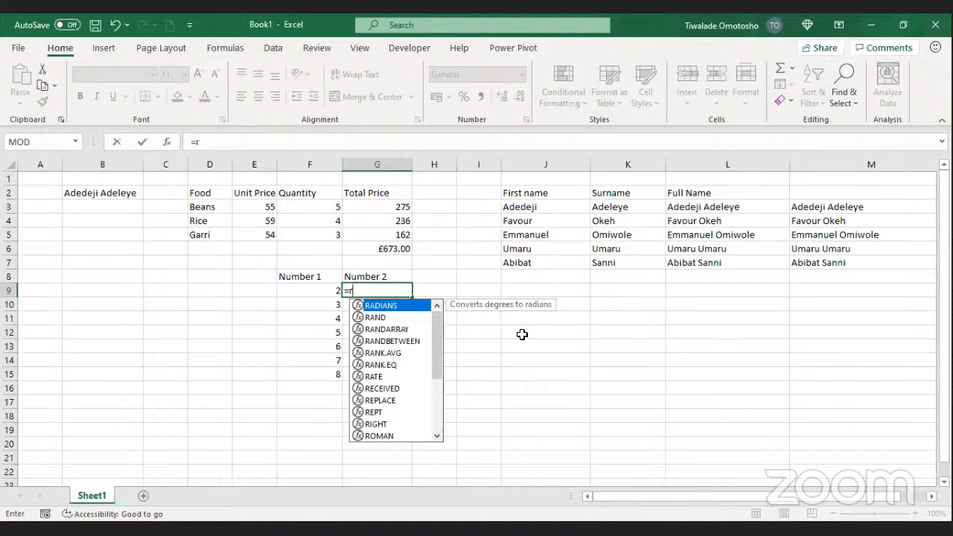
{"action": "left_click", "coordinate": [400, 343]}
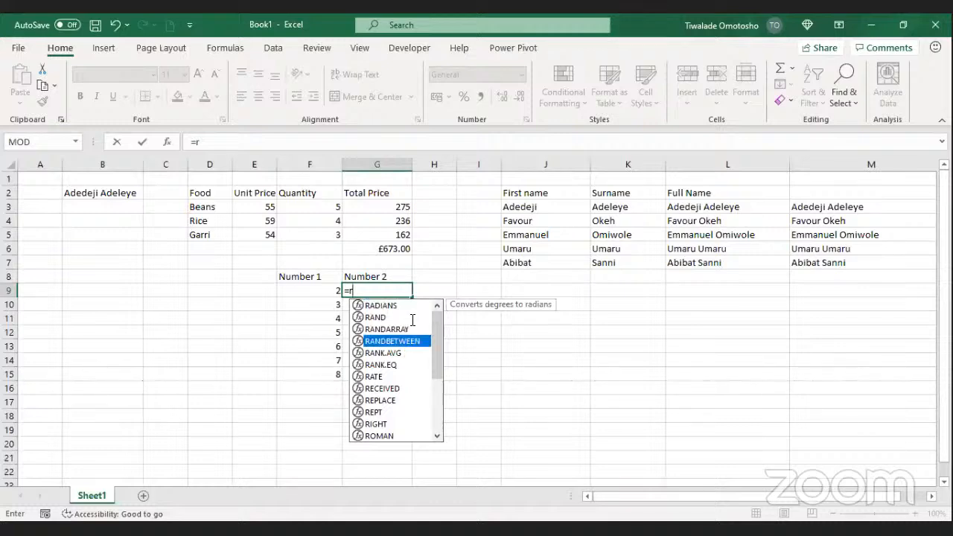
{"action": "key", "text": "Tab"}
{"action": "type", "text": "2"}
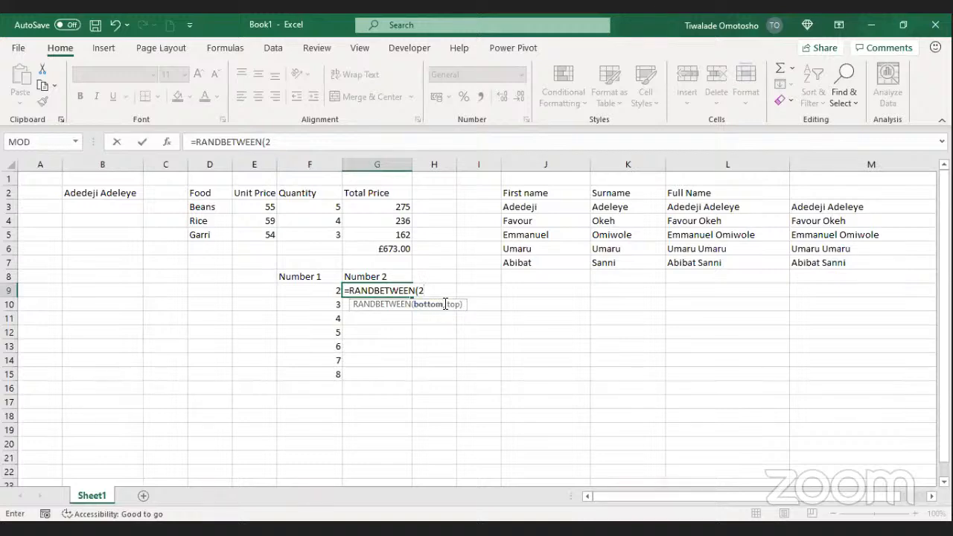
{"action": "type", "text": ",10)"}
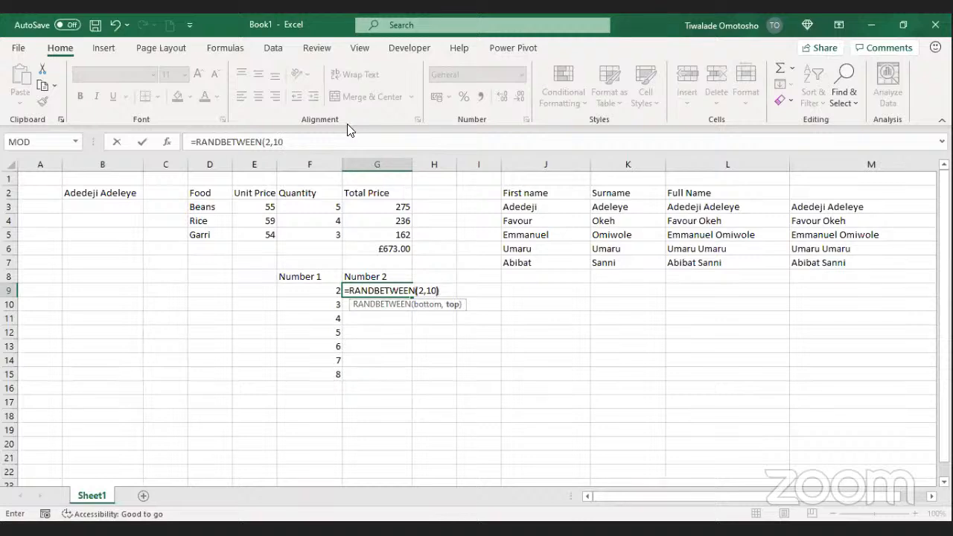
{"action": "key", "text": "ctrl+Return"}
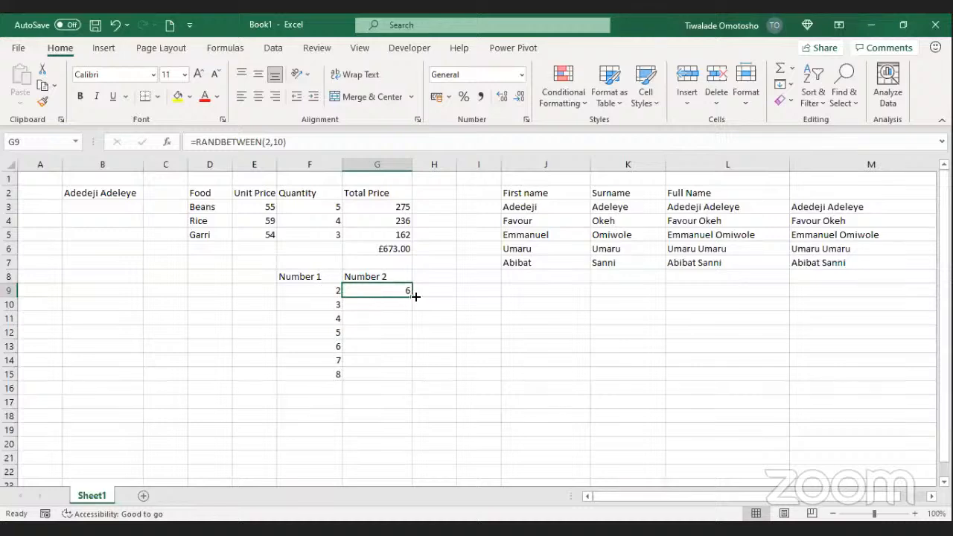
Step: Fill G9's =RANDBETWEEN(2,10) formula down through G15
{"action": "left_click_drag", "start_coordinate": [412, 296], "coordinate": [402, 377]}
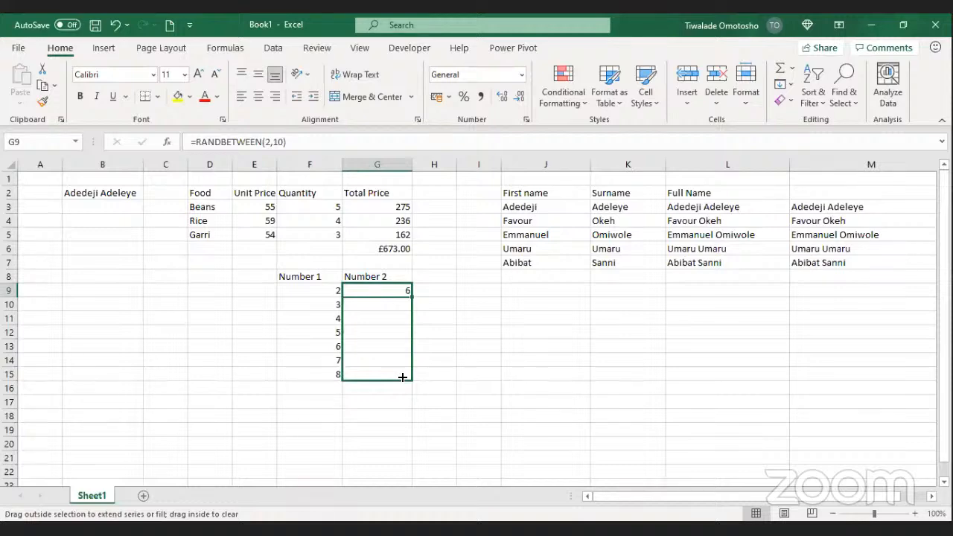
{"action": "mouse_move", "coordinate": [401, 377]}
{"action": "left_mouse_down"}
{"action": "mouse_move", "coordinate": [389, 338]}
{"action": "mouse_move", "coordinate": [401, 381]}
{"action": "left_mouse_up"}
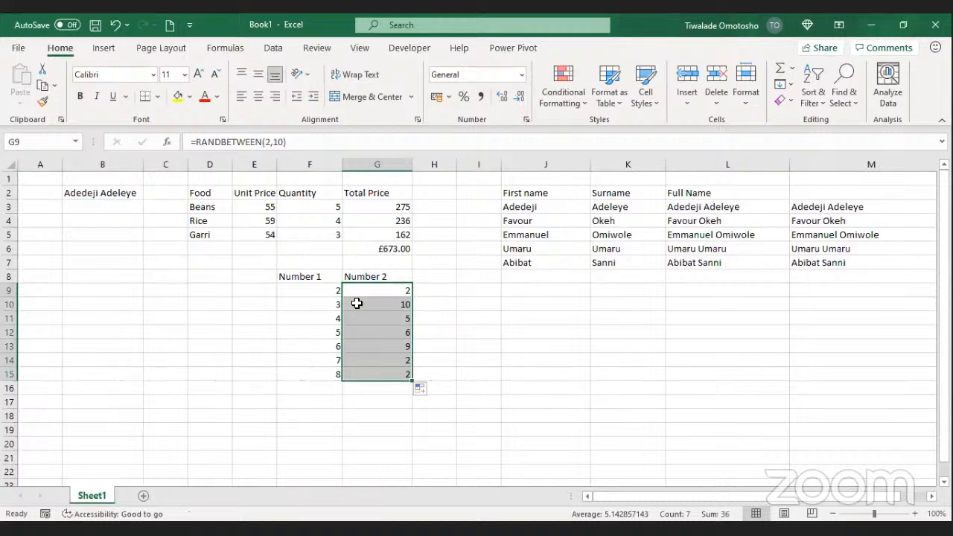
Step: Copy G9:G15 and paste them back over themselves as values only
{"action": "key", "text": "ctrl+c"}
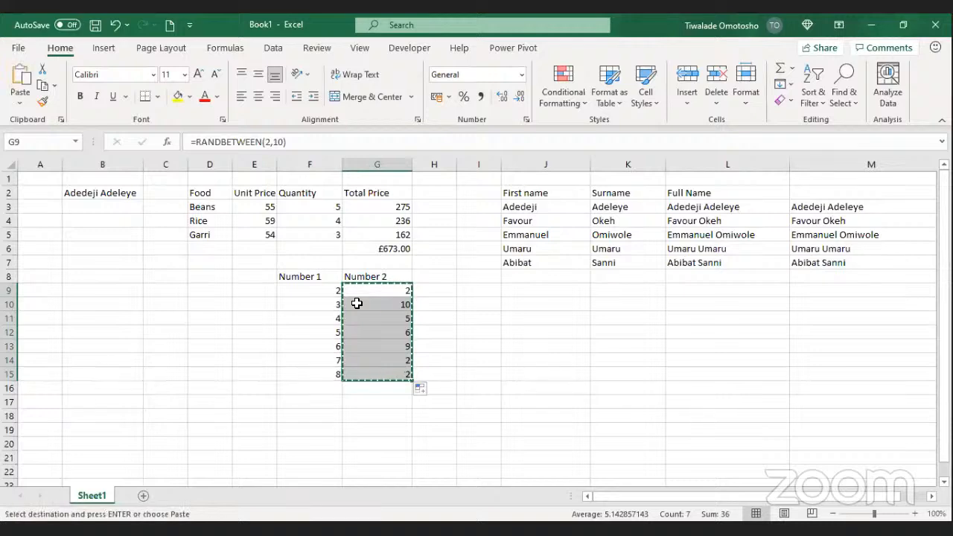
{"action": "left_click", "coordinate": [21, 112]}
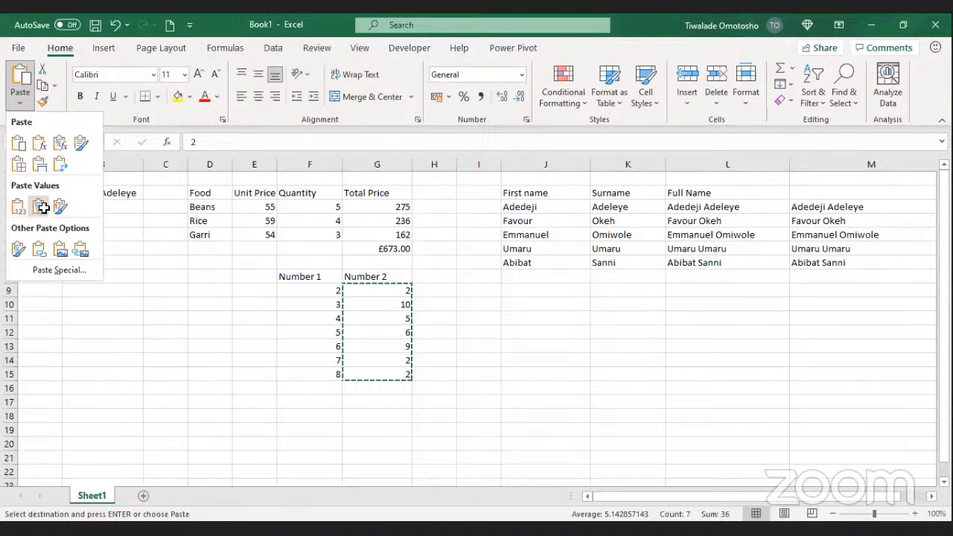
{"action": "left_click", "coordinate": [39, 208]}
{"action": "key", "text": "Escape"}
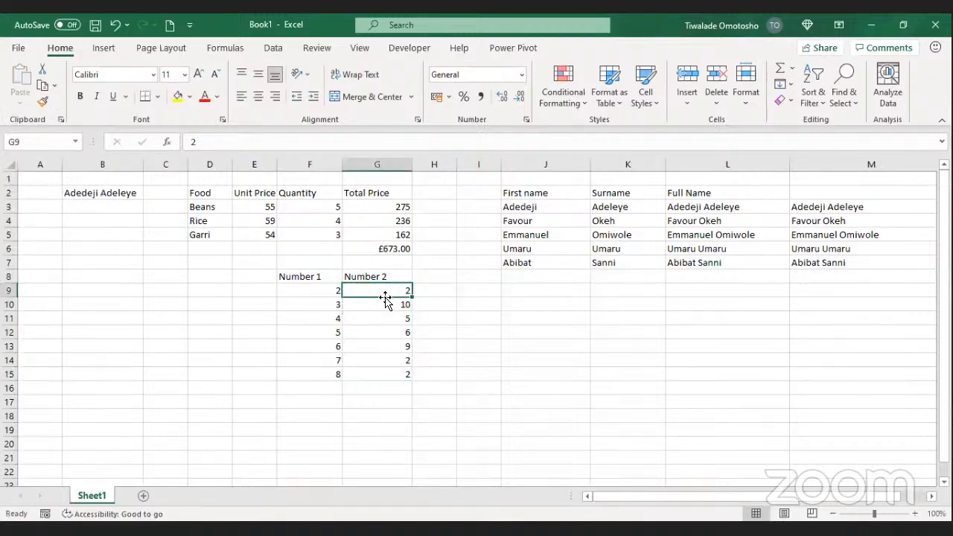
Step: Inspect cells G9 to G13 to confirm they now hold plain numbers
{"action": "left_click", "coordinate": [366, 304]}
{"action": "left_click", "coordinate": [378, 320]}
{"action": "left_click", "coordinate": [378, 287]}
{"action": "left_click", "coordinate": [380, 304]}
{"action": "left_click", "coordinate": [380, 332]}
{"action": "left_click", "coordinate": [387, 347]}
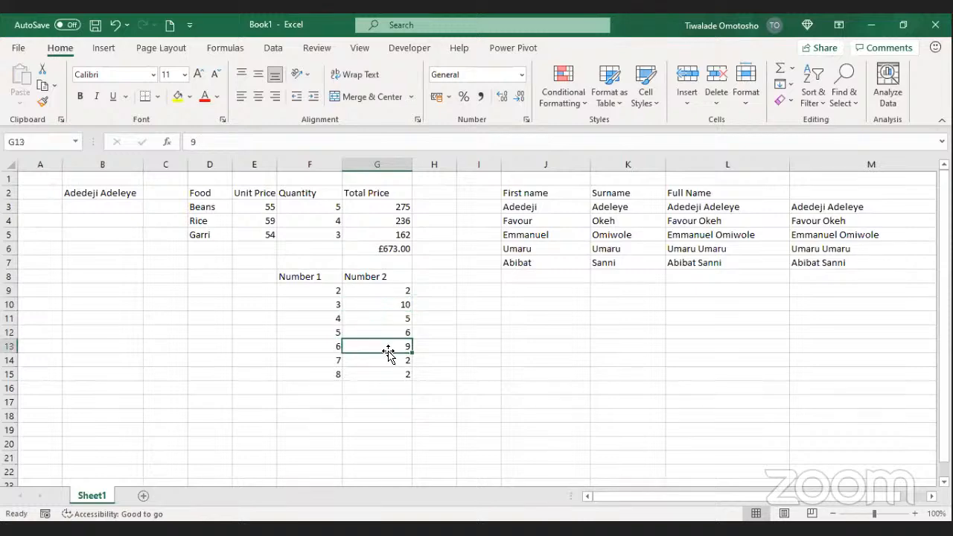
{"action": "left_click", "coordinate": [384, 294]}
{"action": "left_click", "coordinate": [428, 293]}
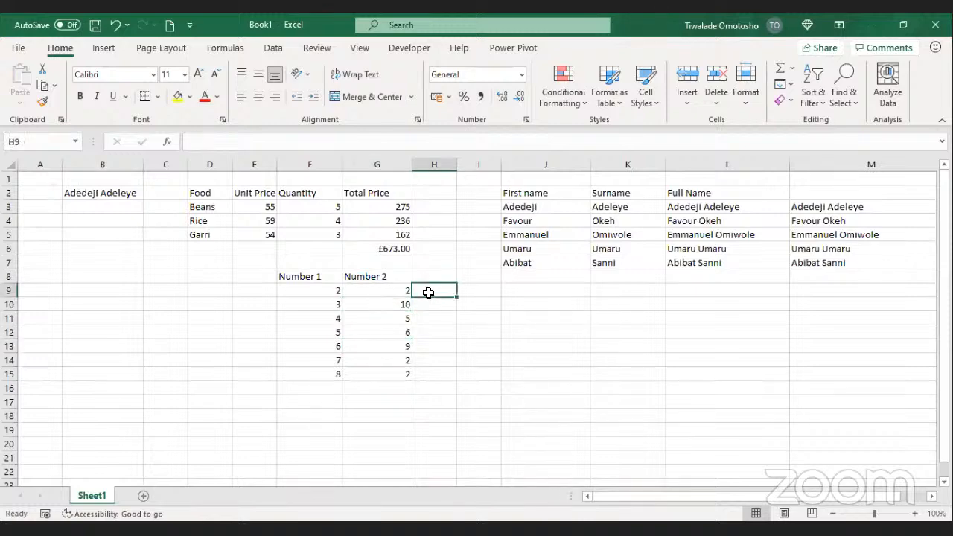
{"action": "left_click", "coordinate": [434, 274]}
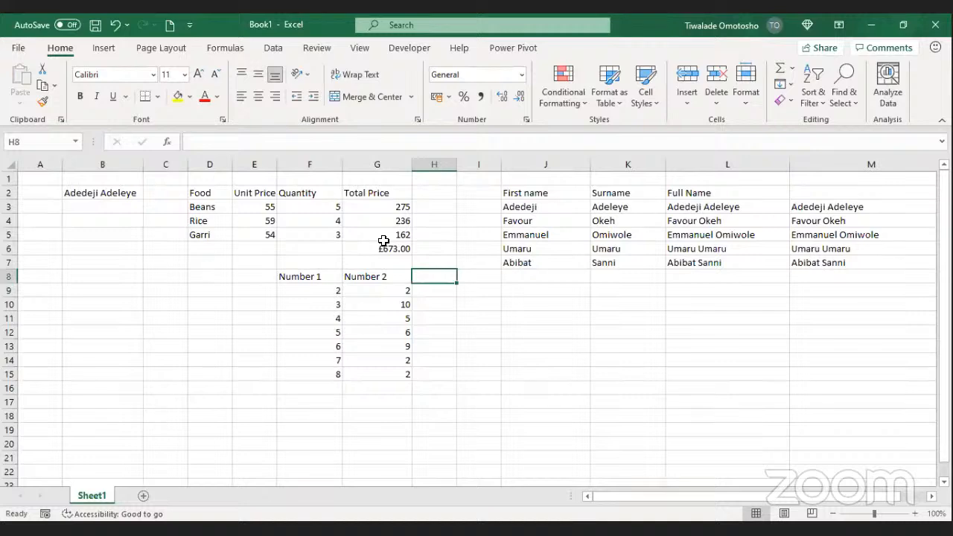
Step: Enter the heading 'Test 1' in H8 and change G9 from 2 to 3
{"action": "type", "text": "Test 1"}
{"action": "key", "text": "Return"}
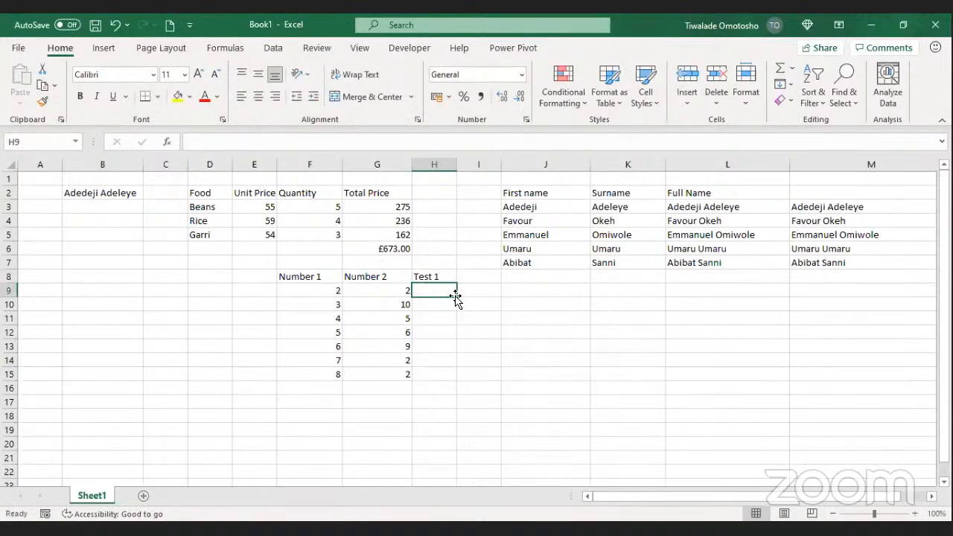
{"action": "left_click", "coordinate": [403, 292]}
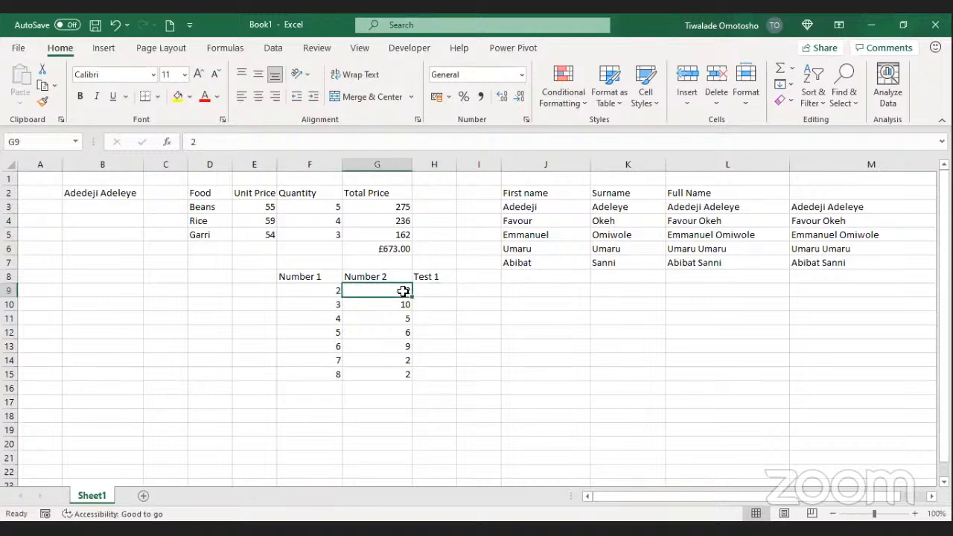
{"action": "type", "text": "3"}
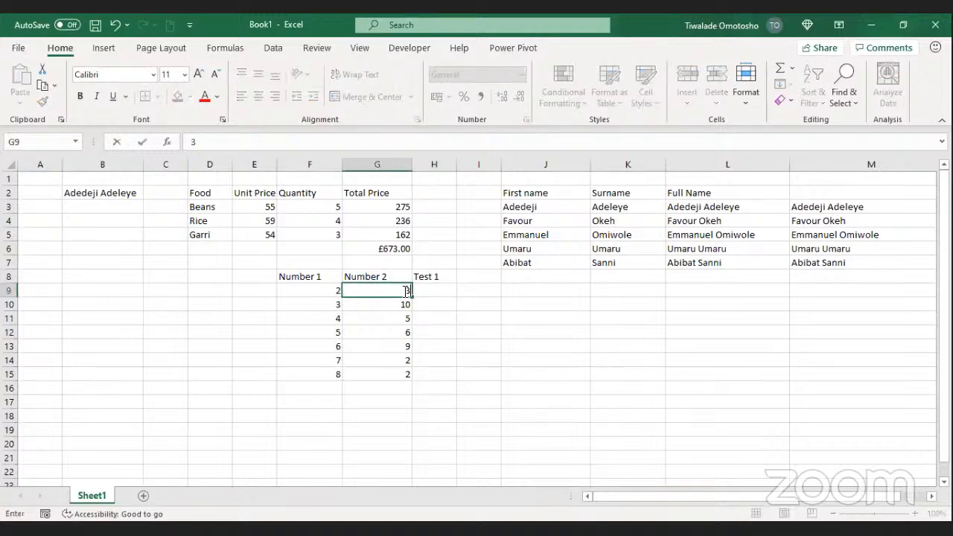
{"action": "key", "text": "Return"}
{"action": "left_click", "coordinate": [431, 289]}
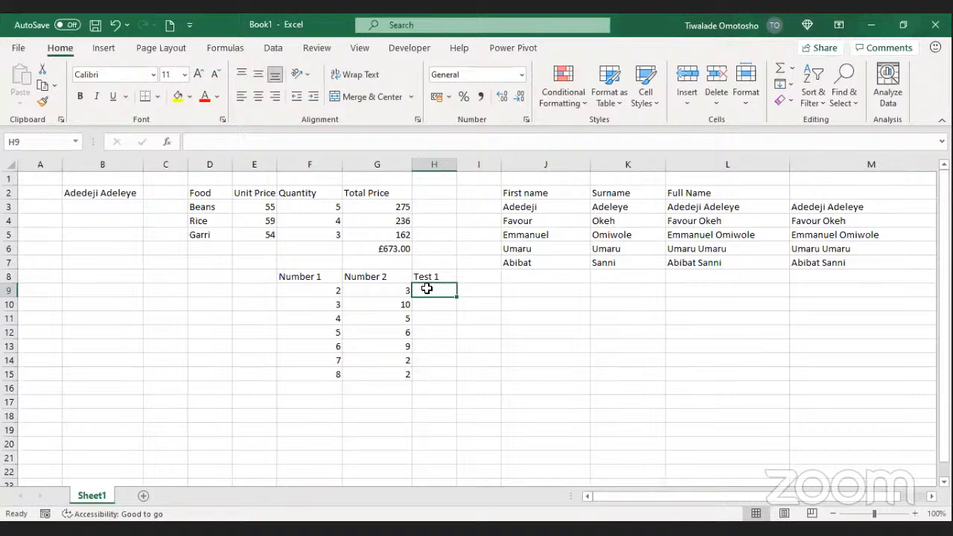
Step: Enter FALSE in each Test 1 cell from H9 to H13
{"action": "type", "text": "FALSE"}
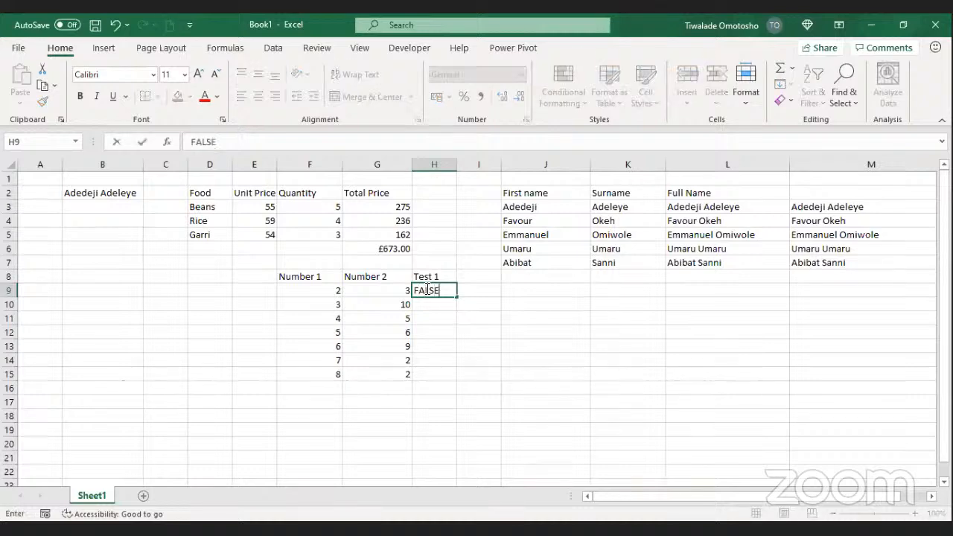
{"action": "key", "text": "Return"}
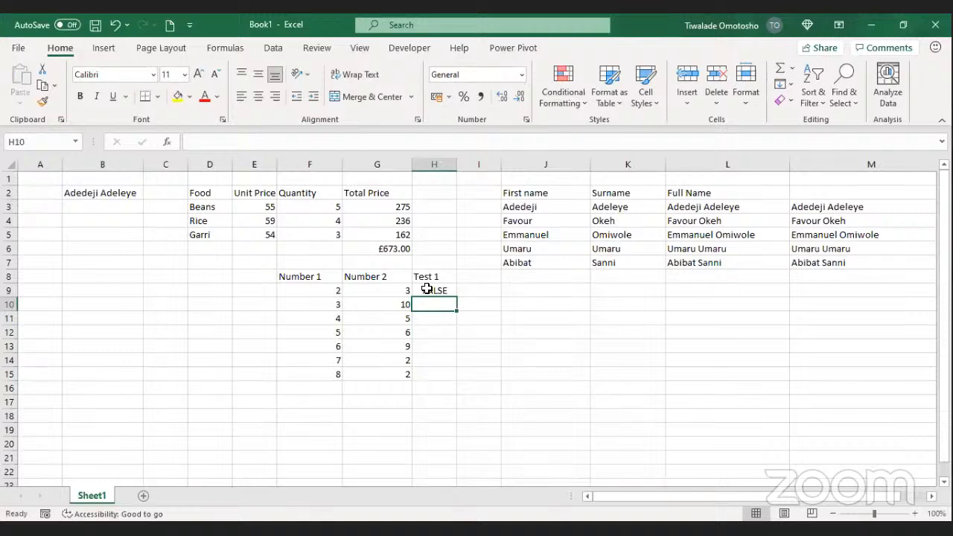
{"action": "type", "text": "FALSE"}
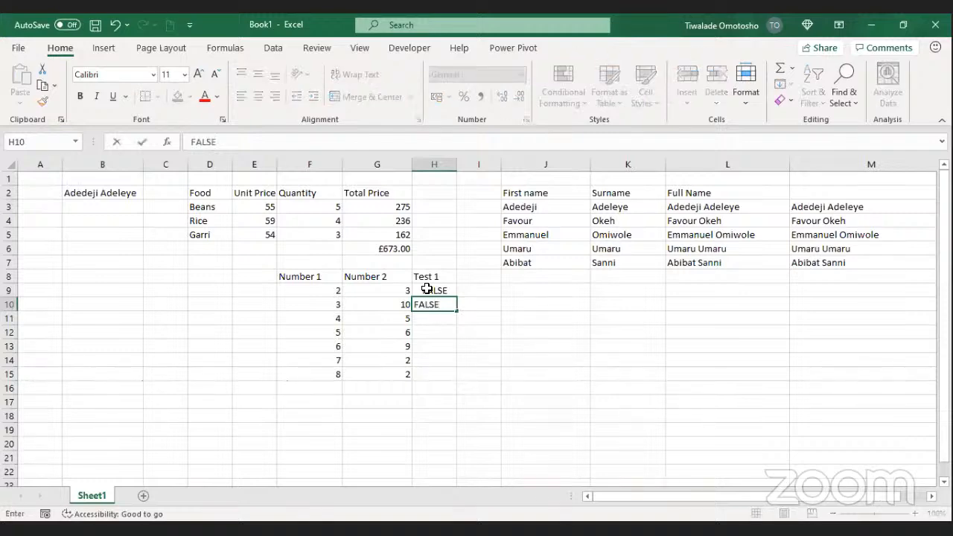
{"action": "key", "text": "Return"}
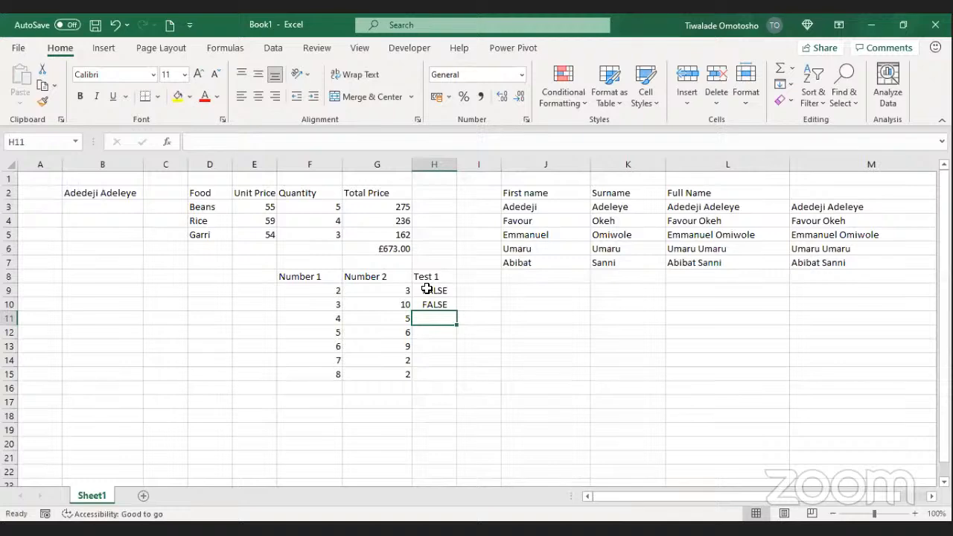
{"action": "type", "text": "FA"}
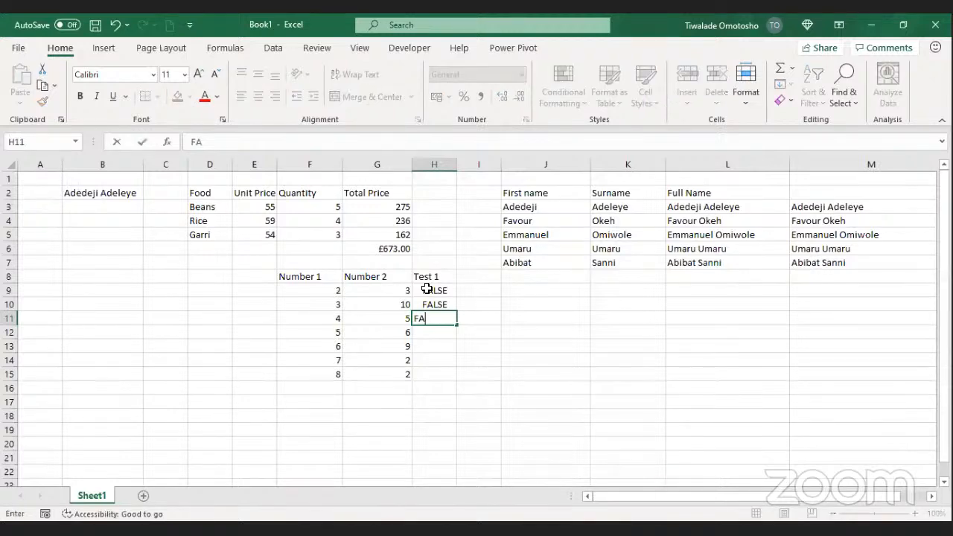
{"action": "type", "text": "LSE"}
{"action": "key", "text": "Return"}
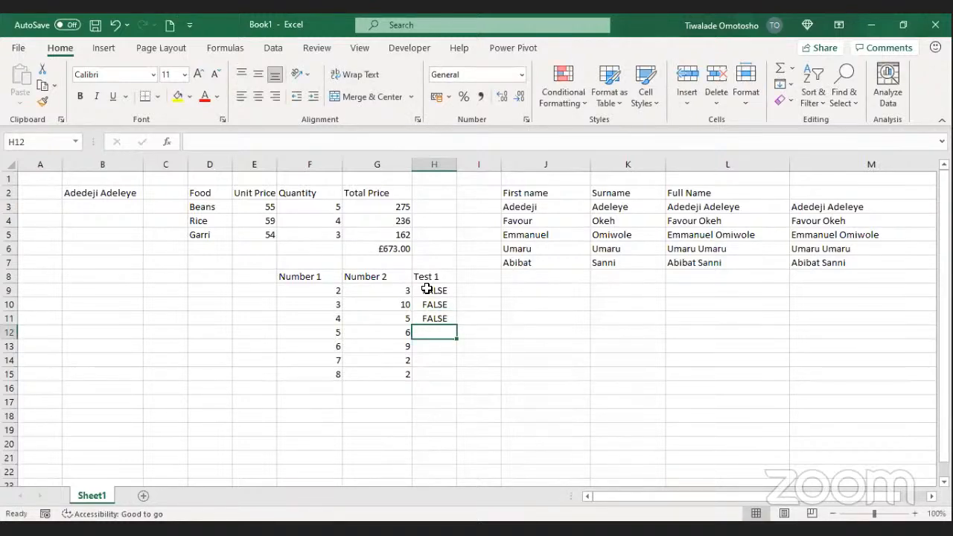
{"action": "type", "text": "FA"}
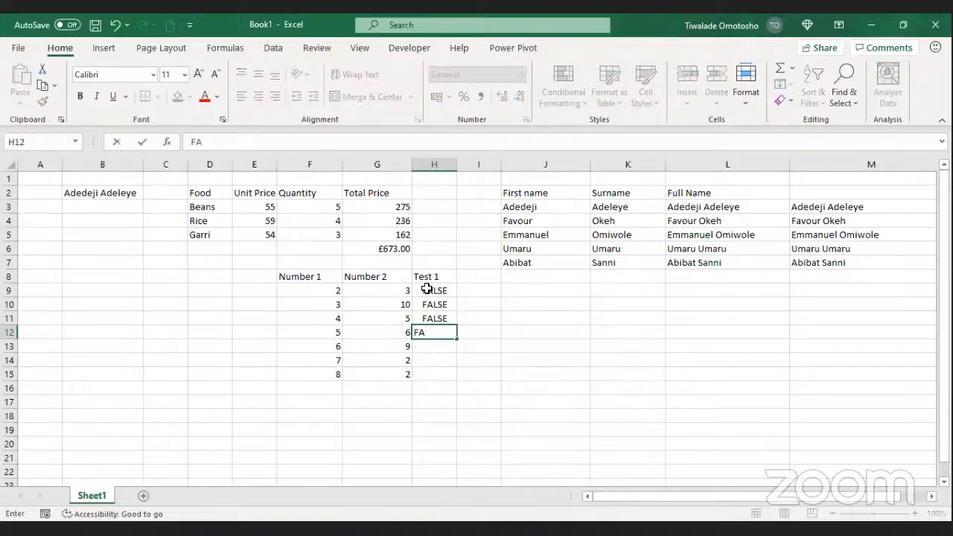
{"action": "type", "text": "LSE"}
{"action": "key", "text": "Return"}
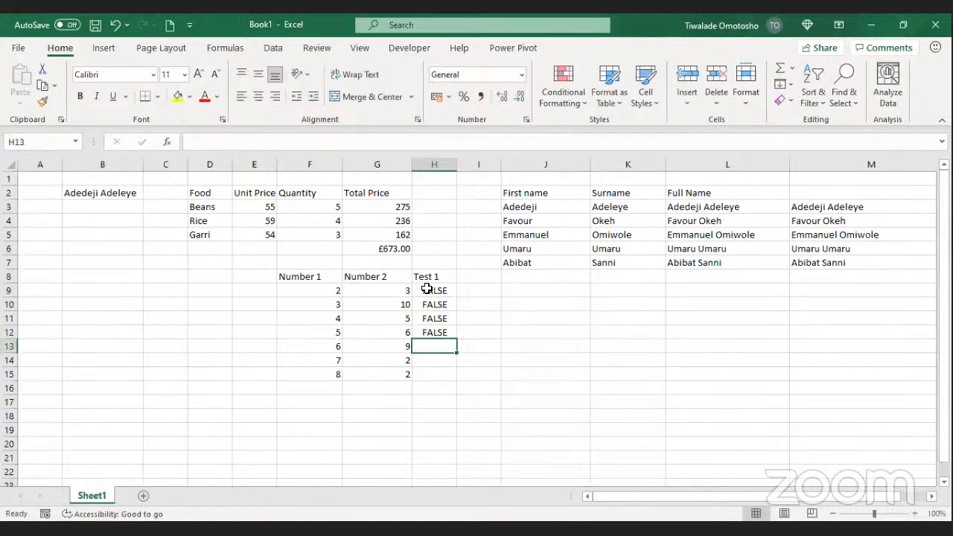
{"action": "type", "text": "F"}
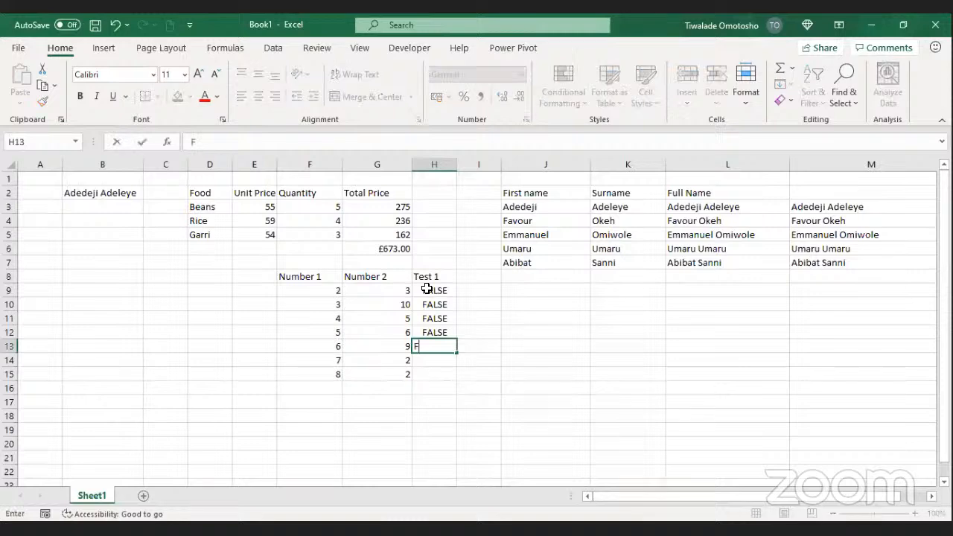
{"action": "type", "text": "ALSE"}
{"action": "key", "text": "Return"}
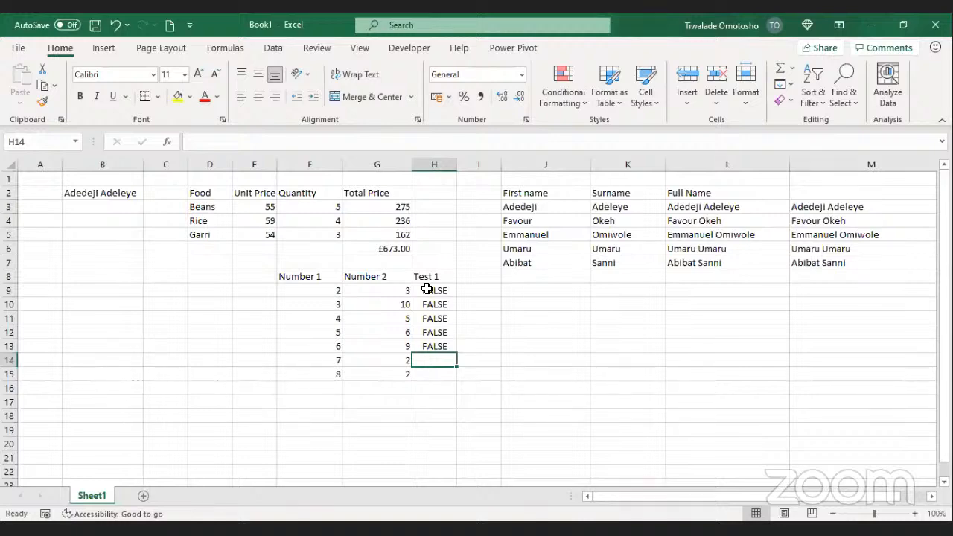
Step: Enter TRUE in H14 and H15, correcting the typos
{"action": "type", "text": "TRE"}
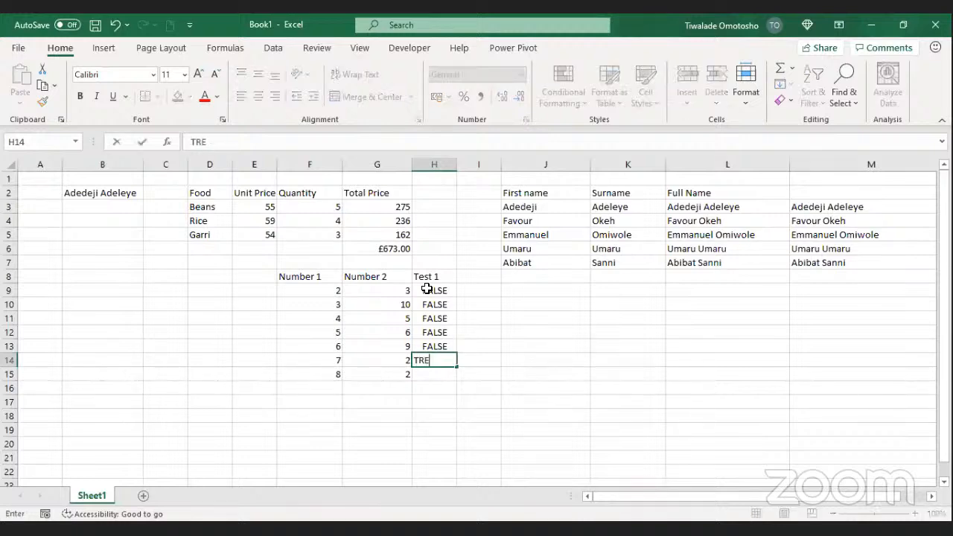
{"action": "key", "text": "BackSpace"}
{"action": "type", "text": "UE"}
{"action": "key", "text": "Return"}
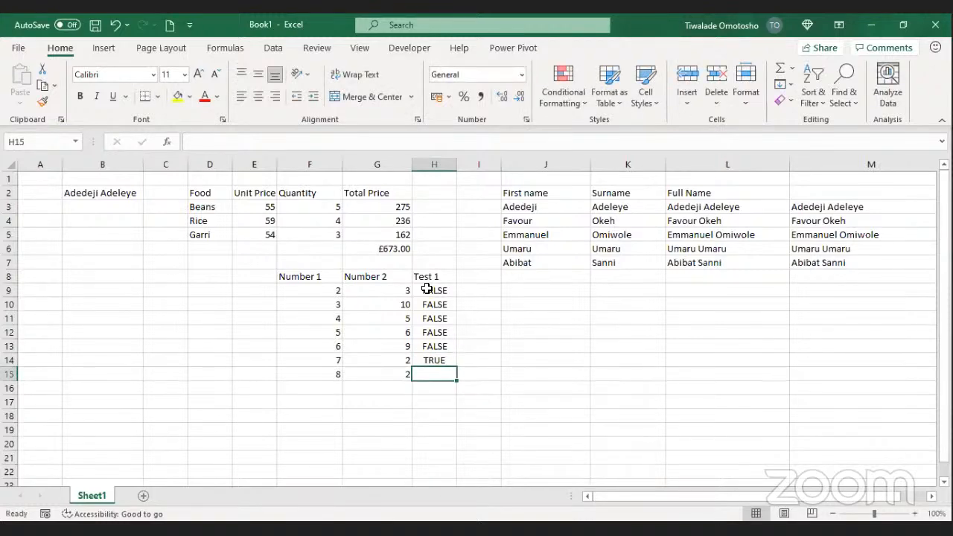
{"action": "type", "text": "TRY"}
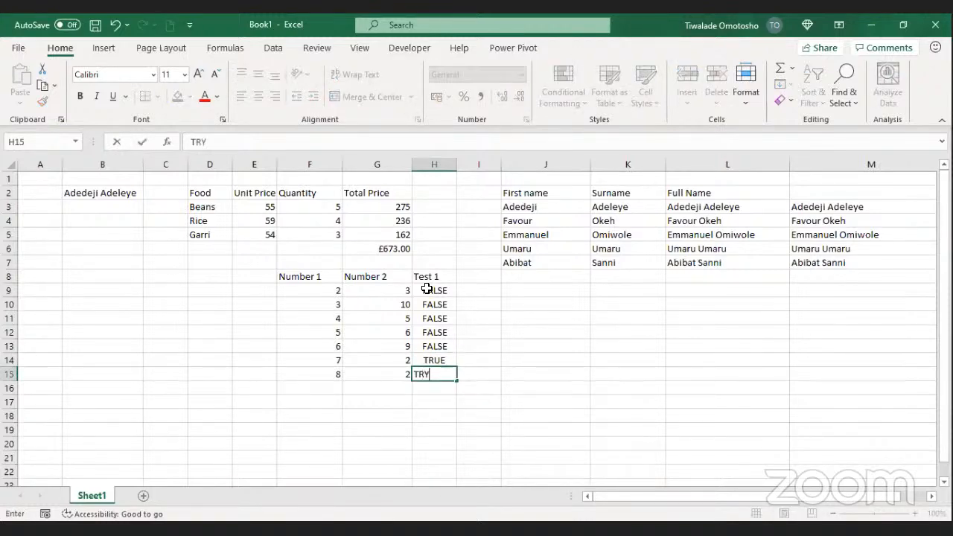
{"action": "key", "text": "BackSpace"}
{"action": "type", "text": "UE"}
{"action": "key", "text": "Return"}
{"action": "left_click", "coordinate": [463, 276]}
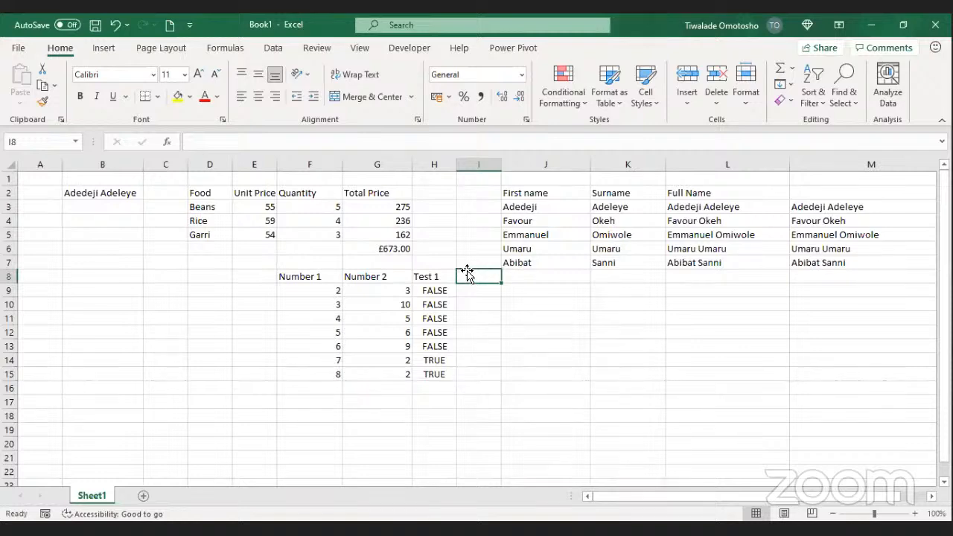
Step: Type the heading 'Test 2' in I8 and begin a formula with = in I9
{"action": "type", "text": "T"}
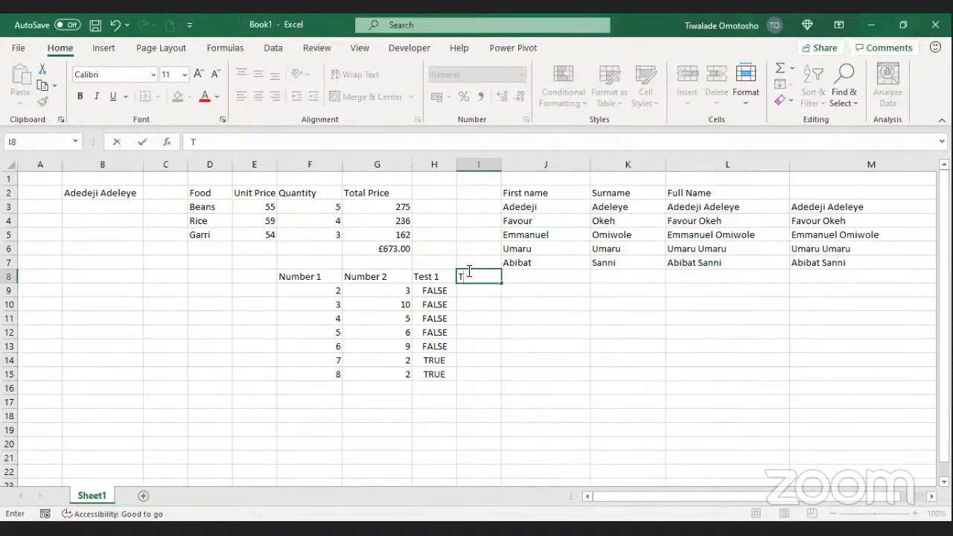
{"action": "type", "text": "es"}
{"action": "type", "text": "t 2"}
{"action": "key", "text": "Return"}
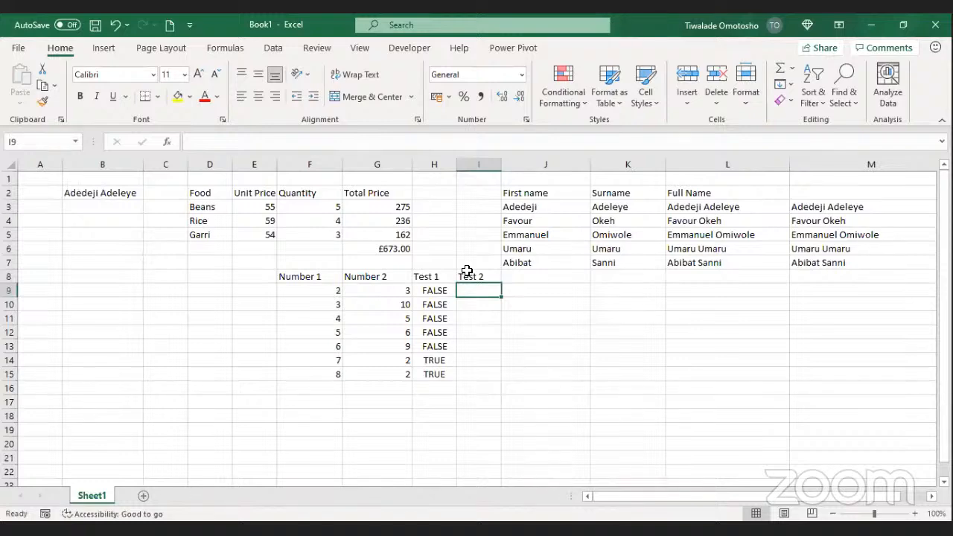
{"action": "type", "text": "="}
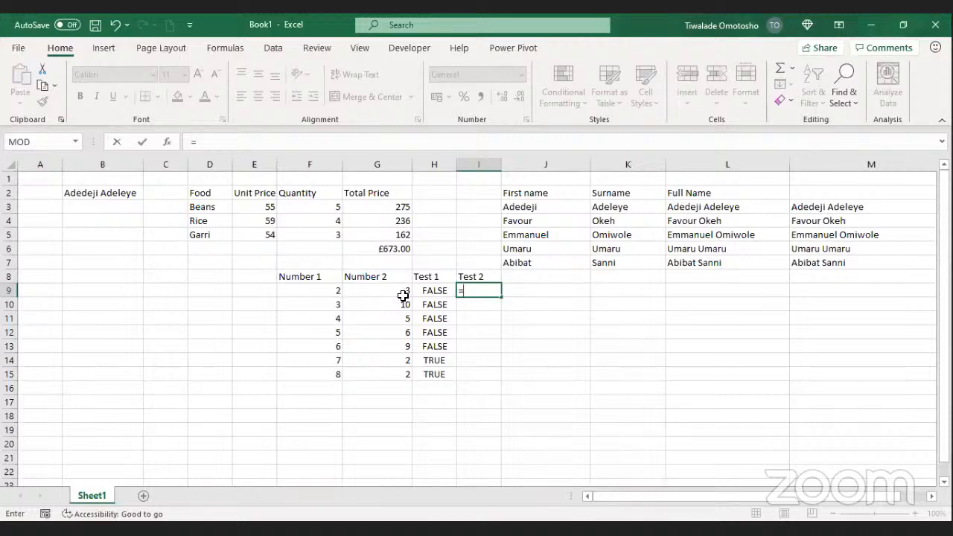
Step: Build the comparison formula =F9>G9 in I9
{"action": "left_click", "coordinate": [322, 292]}
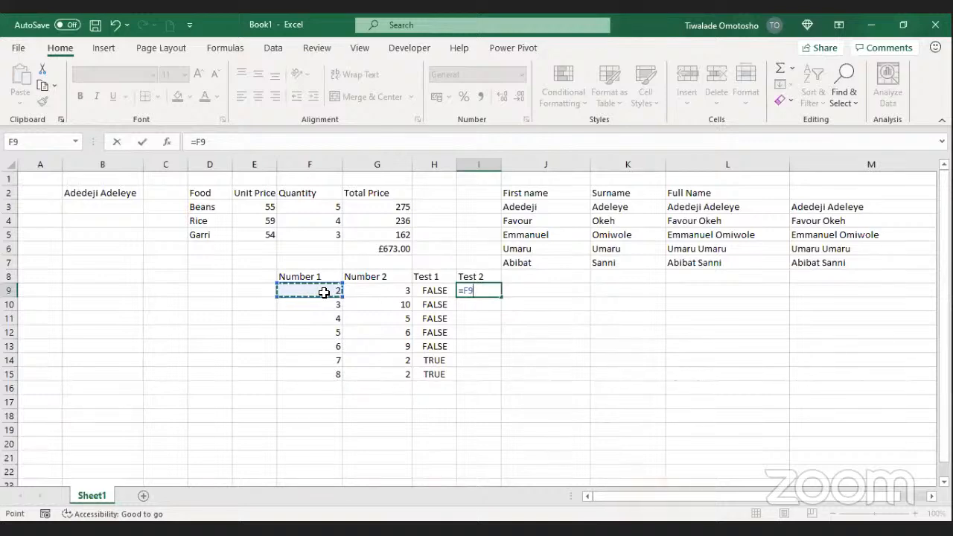
{"action": "type", "text": ">"}
{"action": "key", "text": "BackSpace"}
{"action": "type", "text": "<"}
{"action": "key", "text": "BackSpace"}
{"action": "type", "text": ">="}
{"action": "key", "text": "BackSpace"}
{"action": "key", "text": "BackSpace"}
{"action": "type", "text": "<="}
{"action": "key", "text": "BackSpace"}
{"action": "key", "text": "BackSpace"}
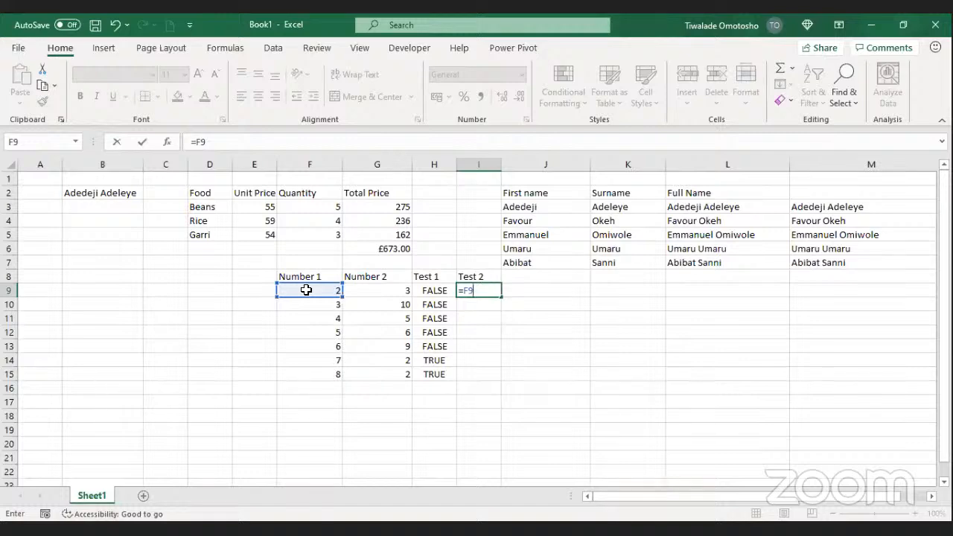
{"action": "type", "text": ">"}
{"action": "left_click", "coordinate": [395, 292]}
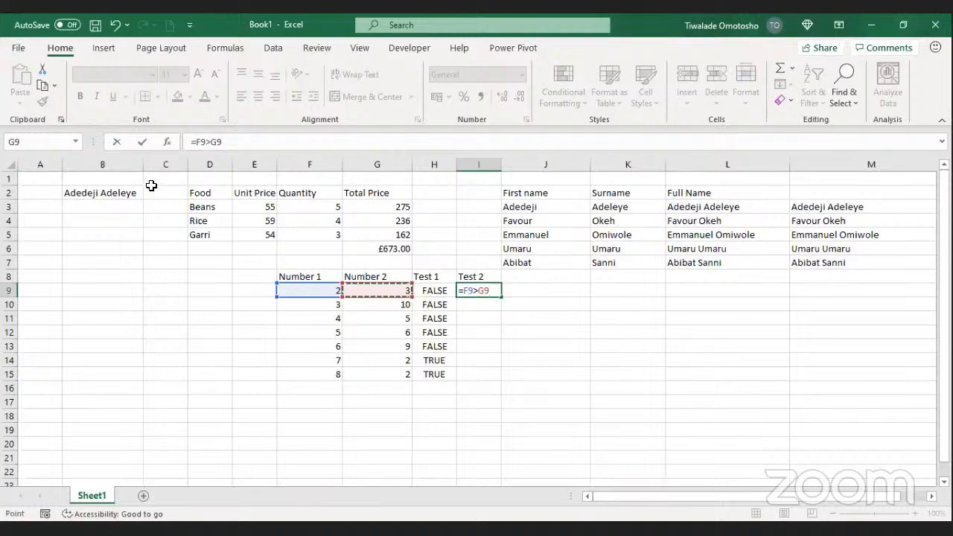
{"action": "left_click", "coordinate": [143, 141]}
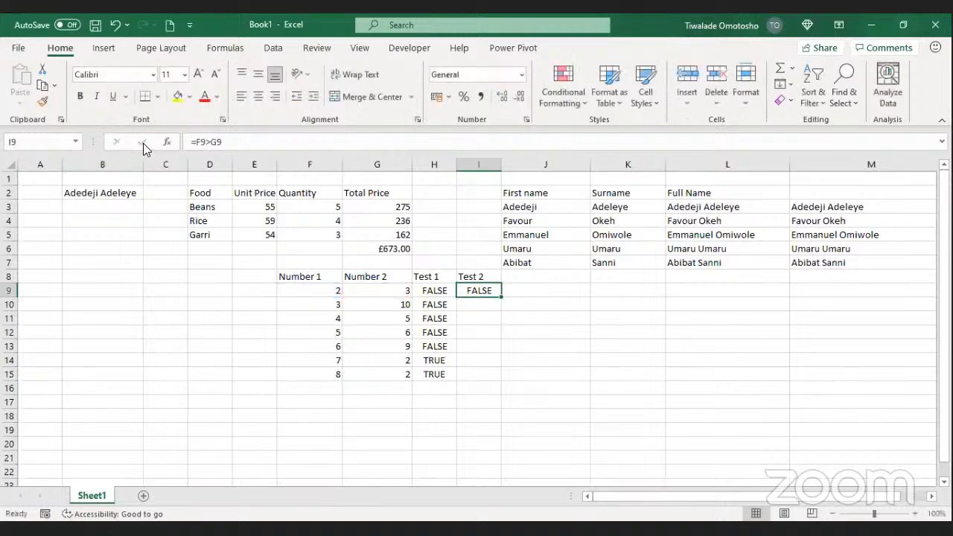
Step: Fill =F9>G9 down the Test 2 column to I15
{"action": "double_click", "coordinate": [503, 298]}
{"action": "left_click", "coordinate": [368, 400]}
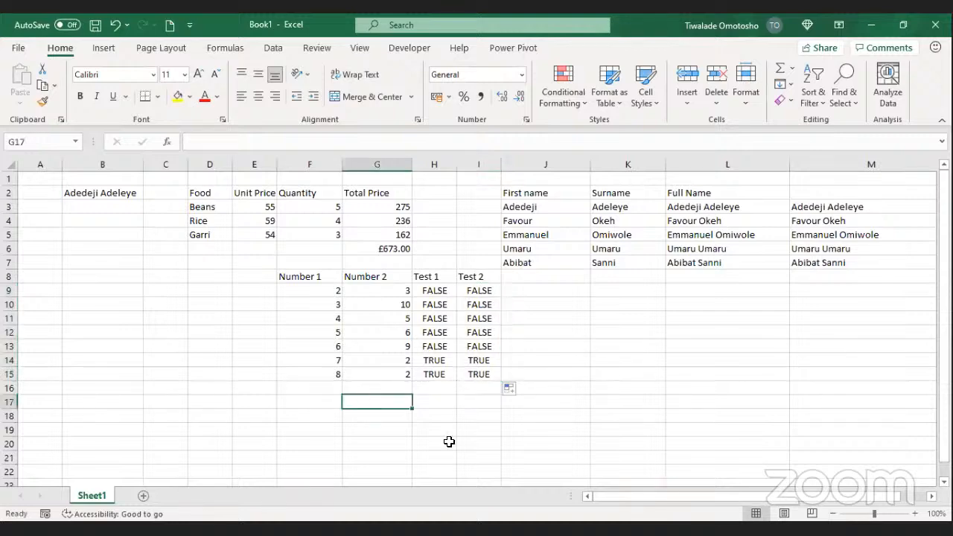
{"action": "key", "text": "ctrl+n"}
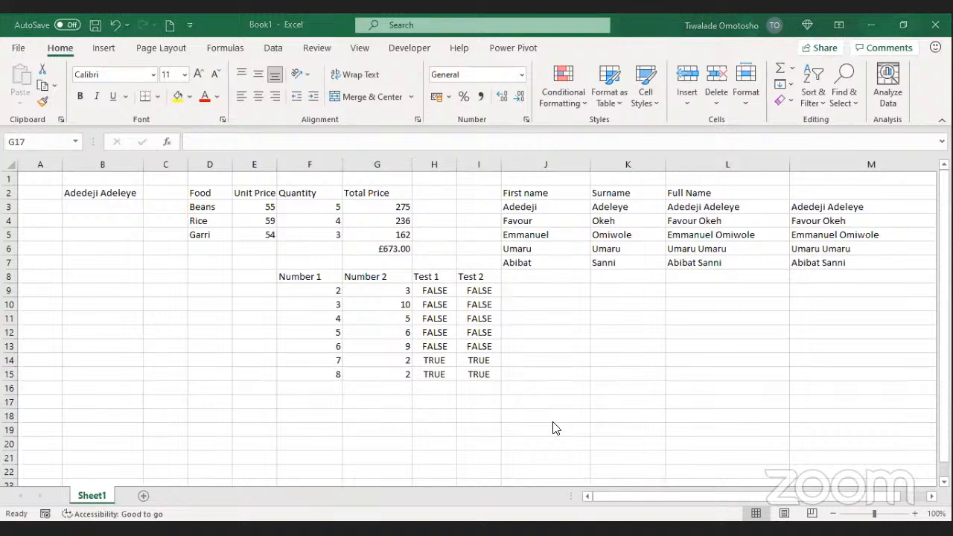
Step: Compare the typed Test 1 entries with the Test 2 formulas in rows 9–13
{"action": "left_click", "coordinate": [477, 296]}
{"action": "left_click", "coordinate": [435, 290]}
{"action": "left_click", "coordinate": [451, 307]}
{"action": "left_click", "coordinate": [480, 307]}
{"action": "left_click", "coordinate": [479, 332]}
{"action": "left_click", "coordinate": [439, 334]}
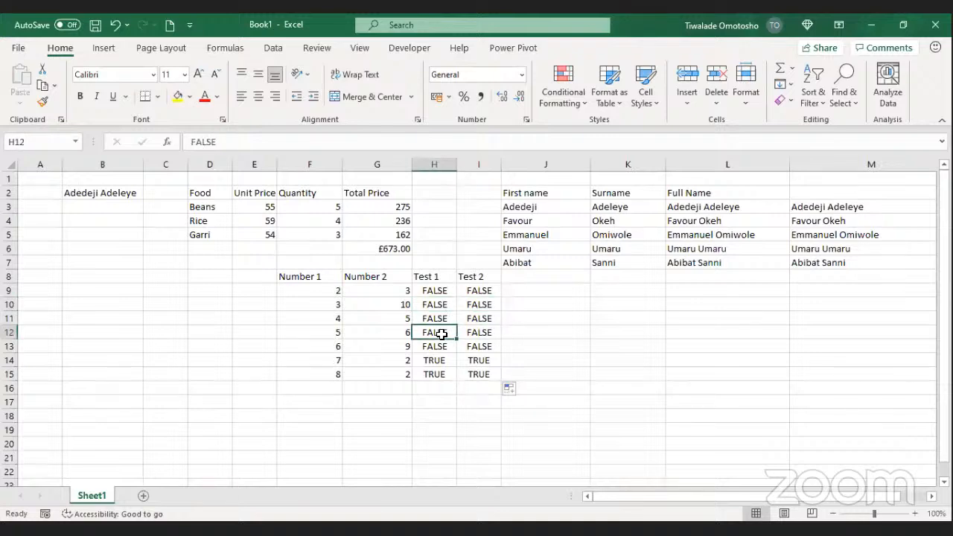
{"action": "left_click", "coordinate": [486, 346]}
{"action": "left_click", "coordinate": [485, 331]}
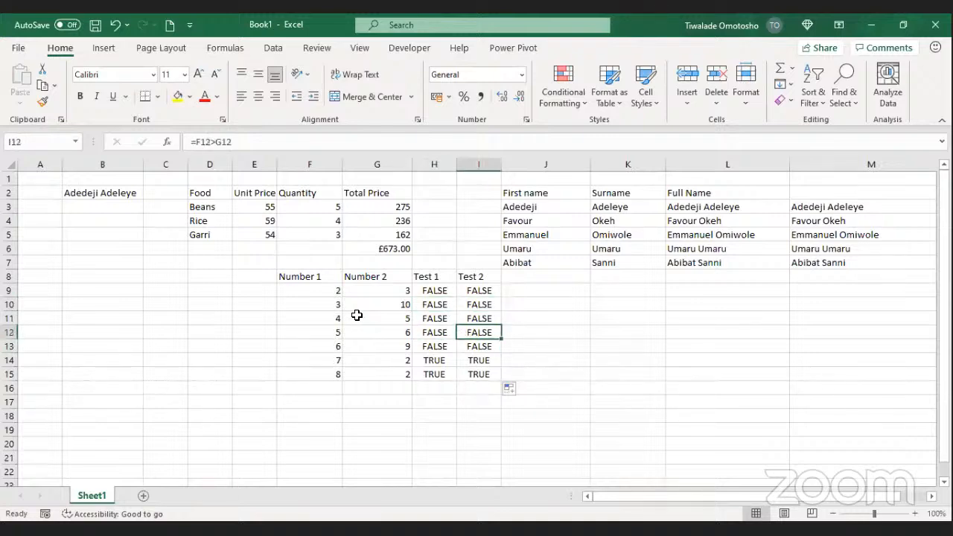
Step: Change Number 1 to 11 in F10 and to 1 in F14
{"action": "left_click", "coordinate": [337, 304]}
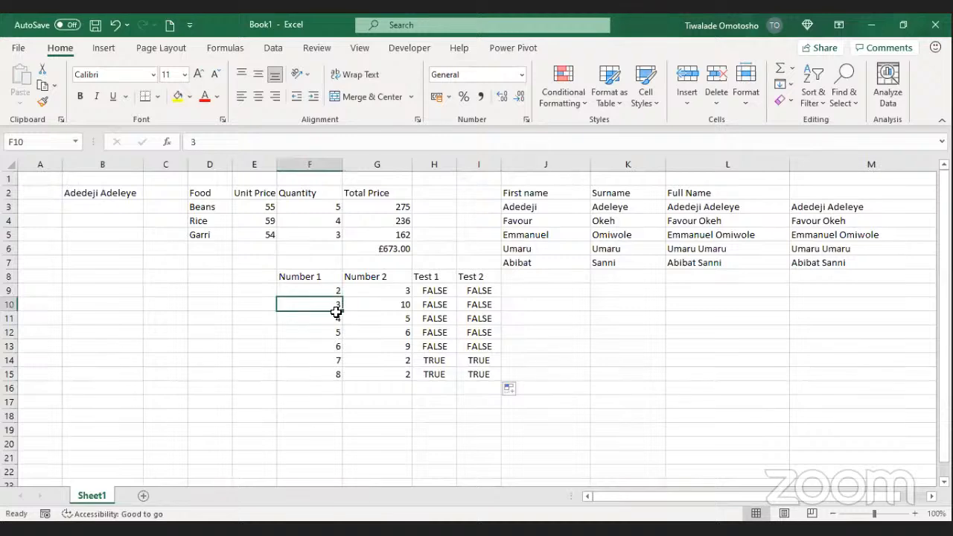
{"action": "type", "text": "11"}
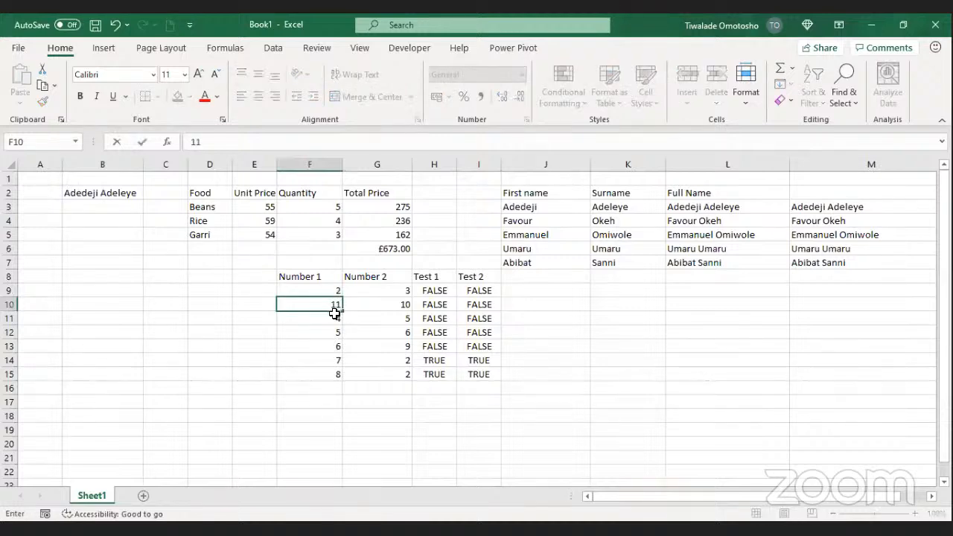
{"action": "key", "text": "Return"}
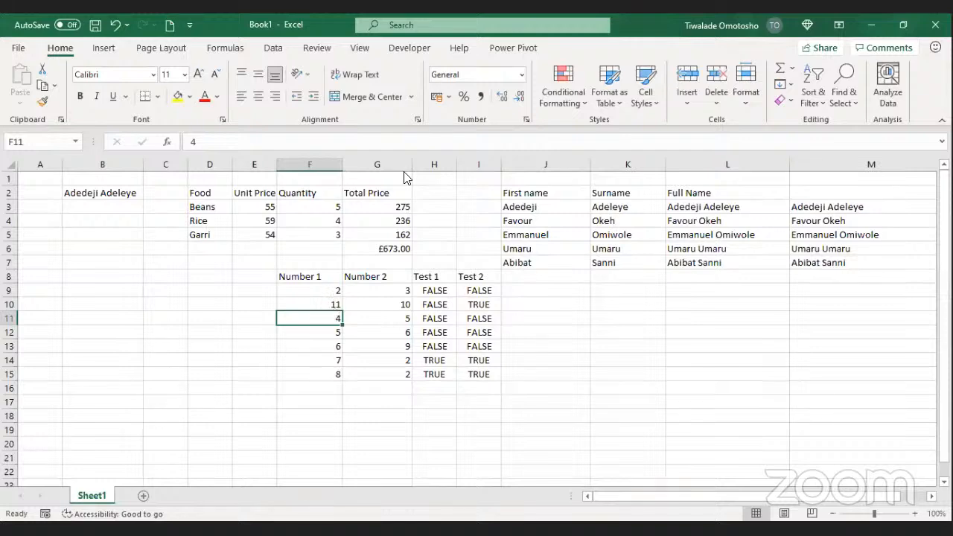
{"action": "left_click", "coordinate": [488, 91]}
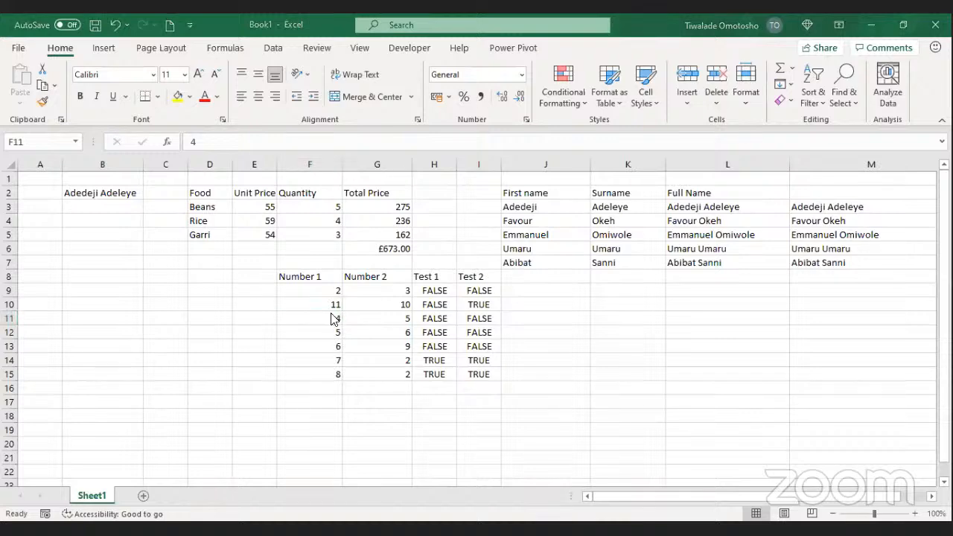
{"action": "key", "text": "F2"}
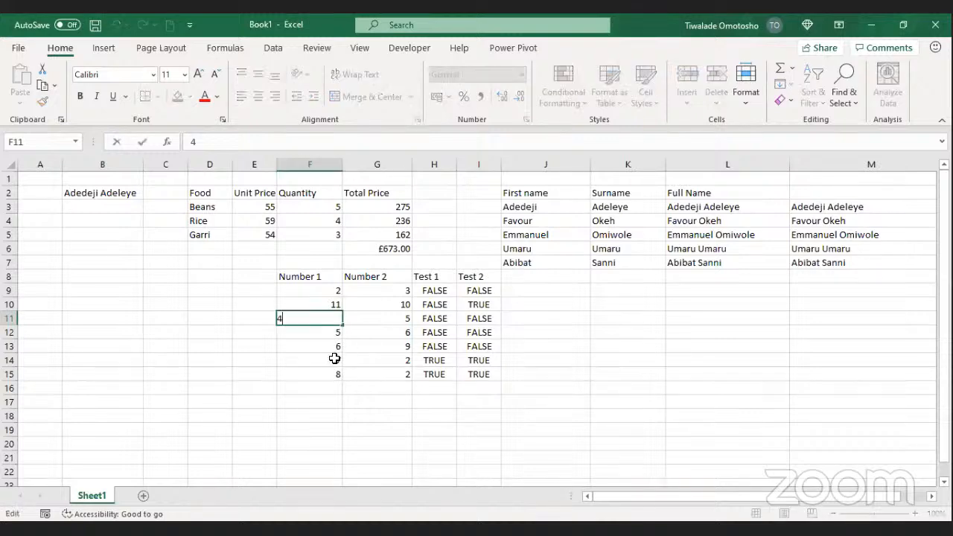
{"action": "key", "text": "Escape"}
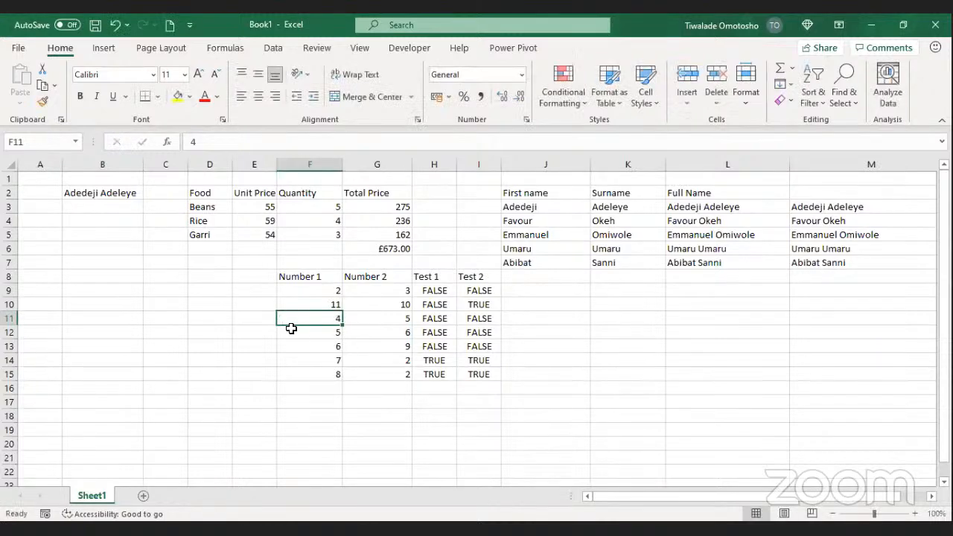
{"action": "left_click", "coordinate": [316, 362]}
{"action": "type", "text": "1"}
{"action": "key", "text": "Return"}
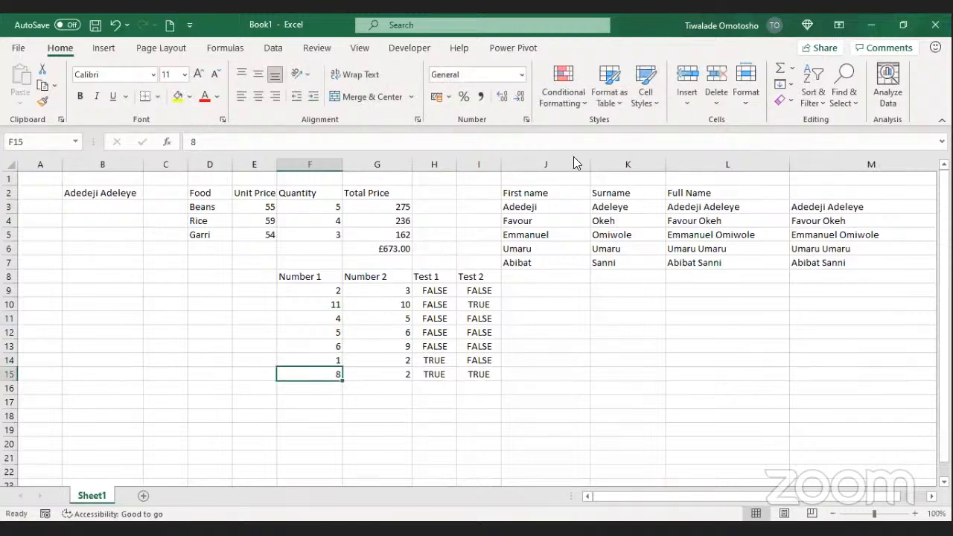
{"action": "left_click", "coordinate": [647, 92]}
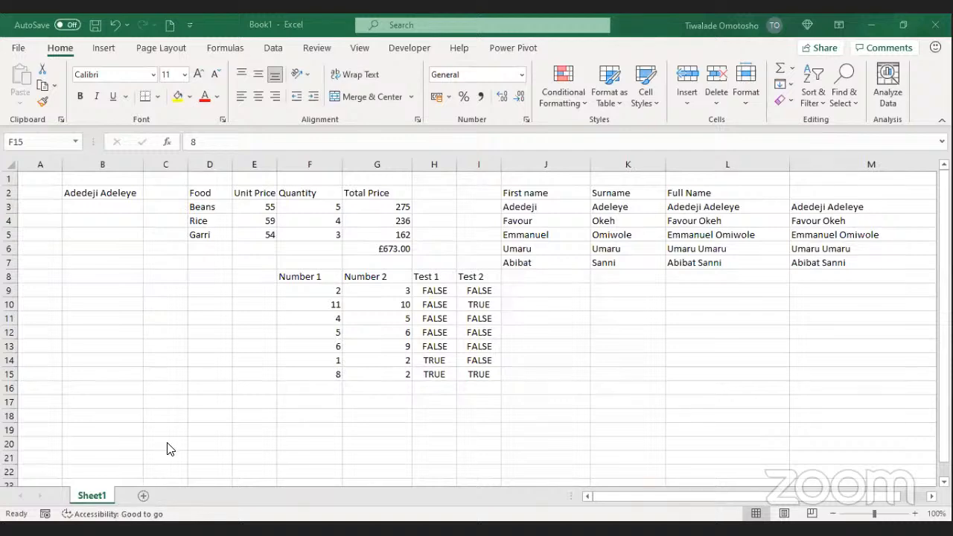
Step: Add Sheet2 and enter 'Task: Test if Number is positive or Negative' in A1
{"action": "left_click", "coordinate": [144, 496]}
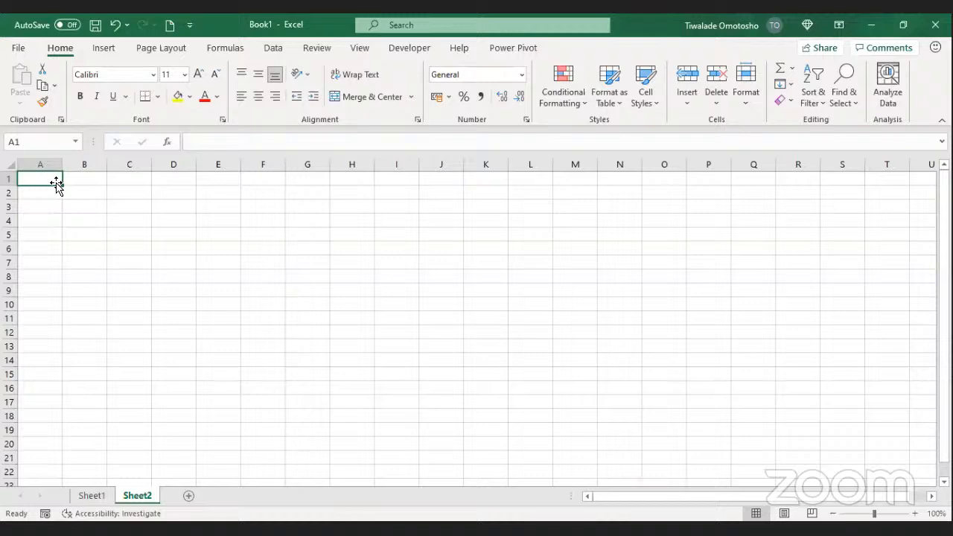
{"action": "type", "text": "Task: "}
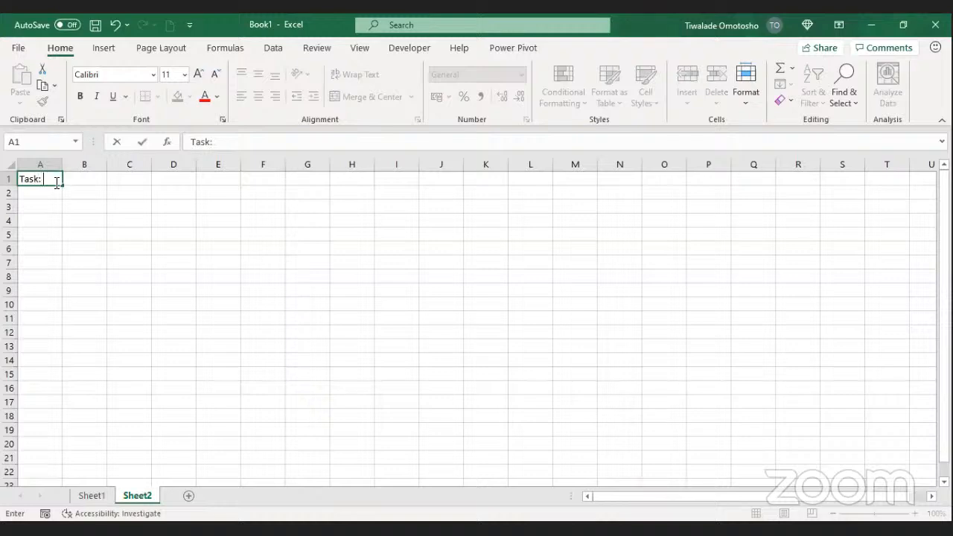
{"action": "type", "text": "Test if Number "}
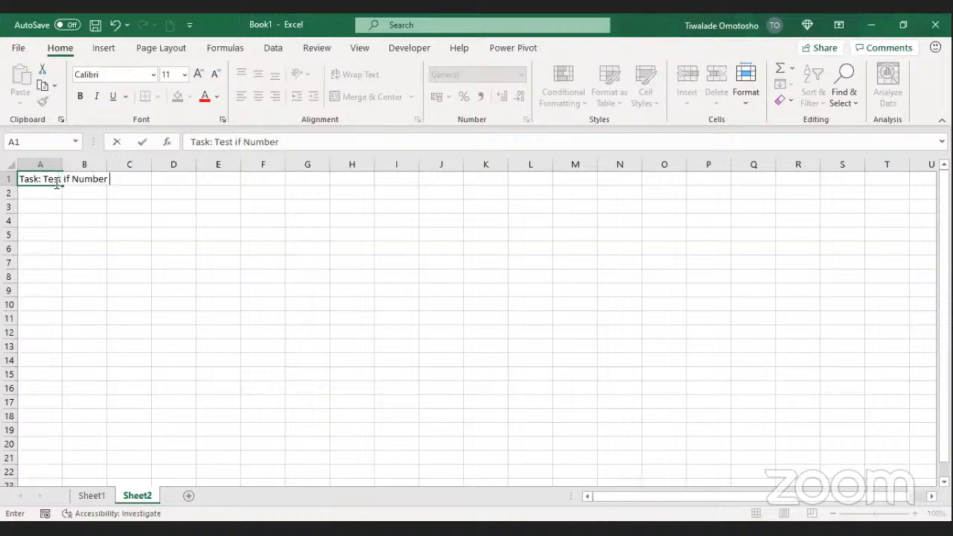
{"action": "type", "text": "iss"}
{"action": "key", "text": "BackSpace"}
{"action": "type", "text": "positiv"}
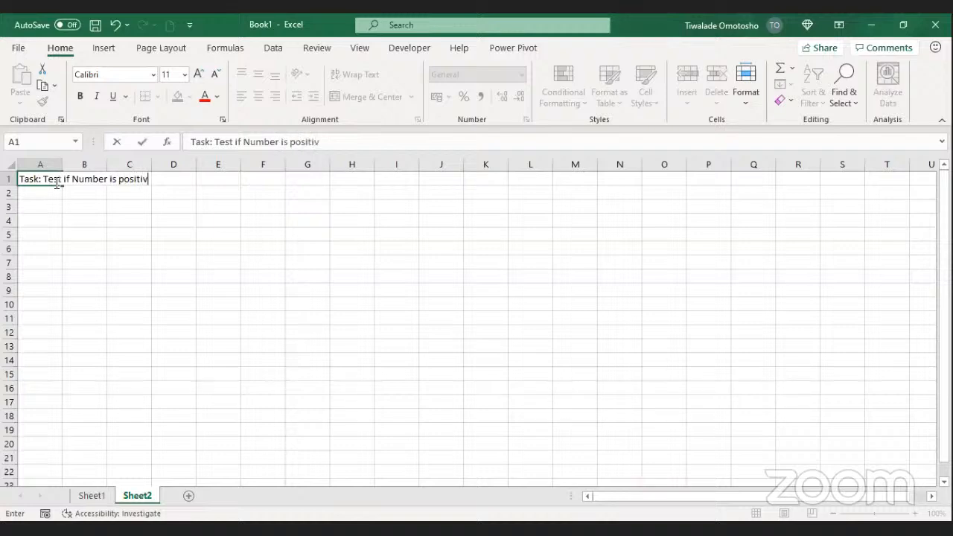
{"action": "type", "text": "e or Nega"}
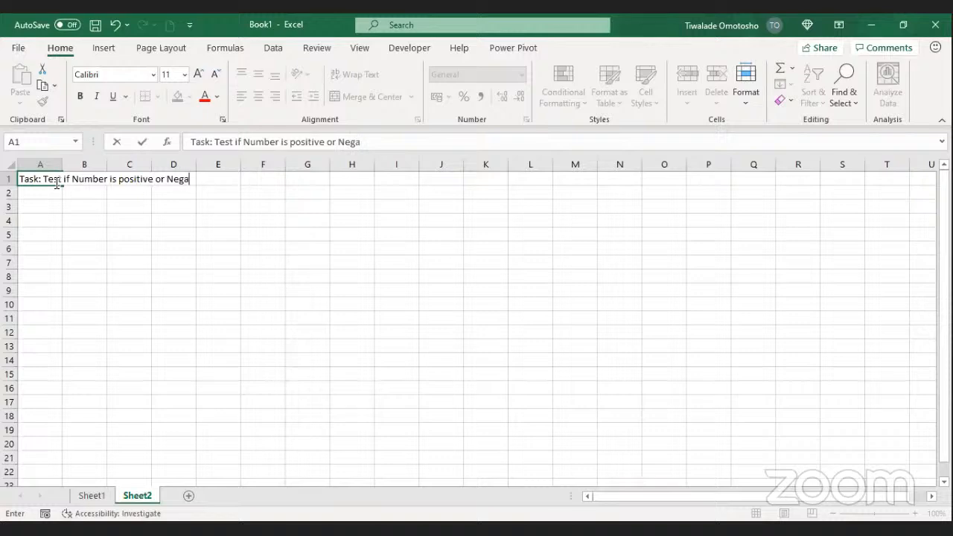
{"action": "type", "text": "tive"}
{"action": "key", "text": "Return"}
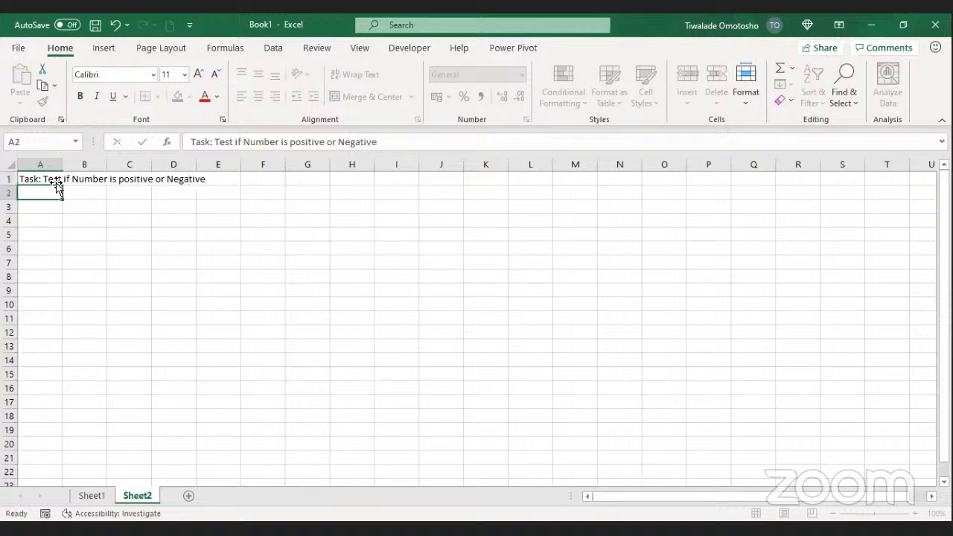
Step: Type the column heading 'Number' into cell A3 of Sheet2
{"action": "left_click", "coordinate": [44, 205]}
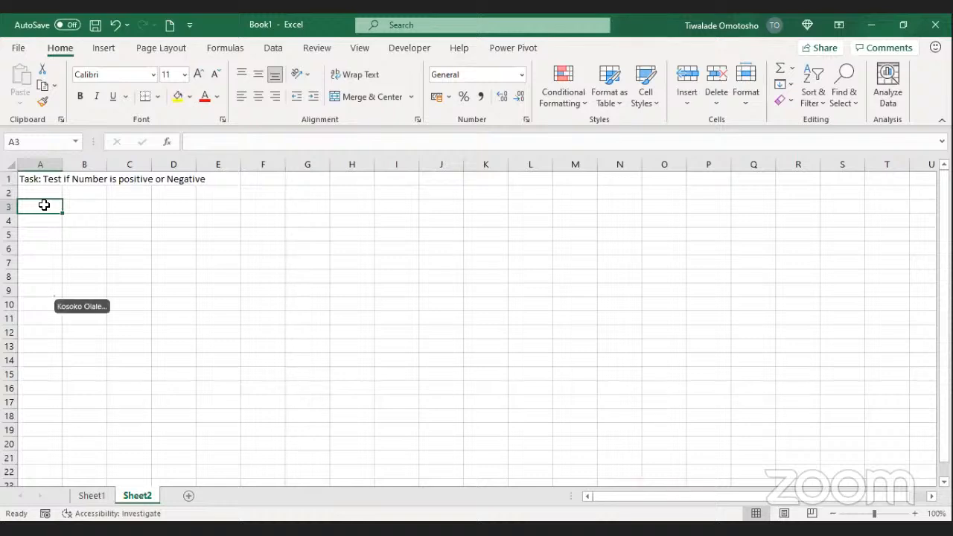
{"action": "type", "text": "Number"}
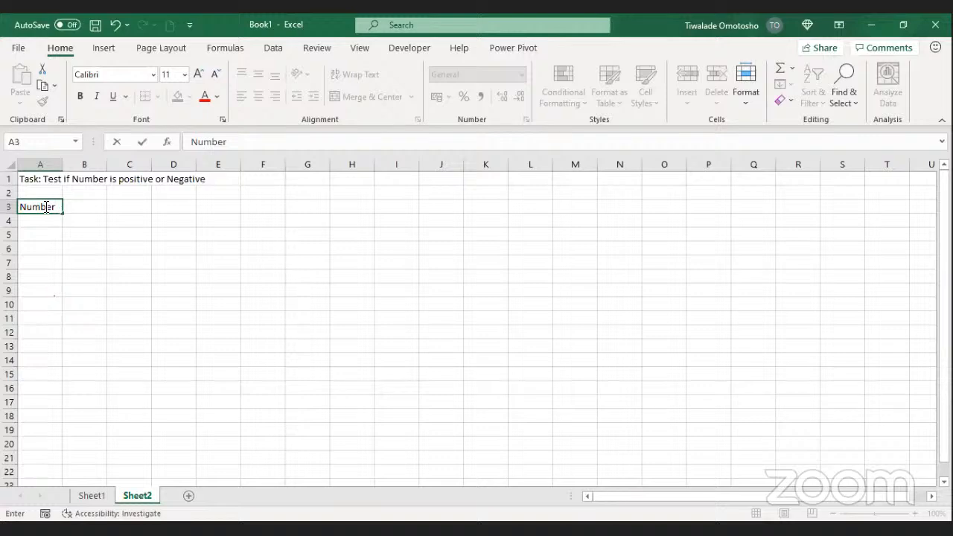
{"action": "key", "text": "Return"}
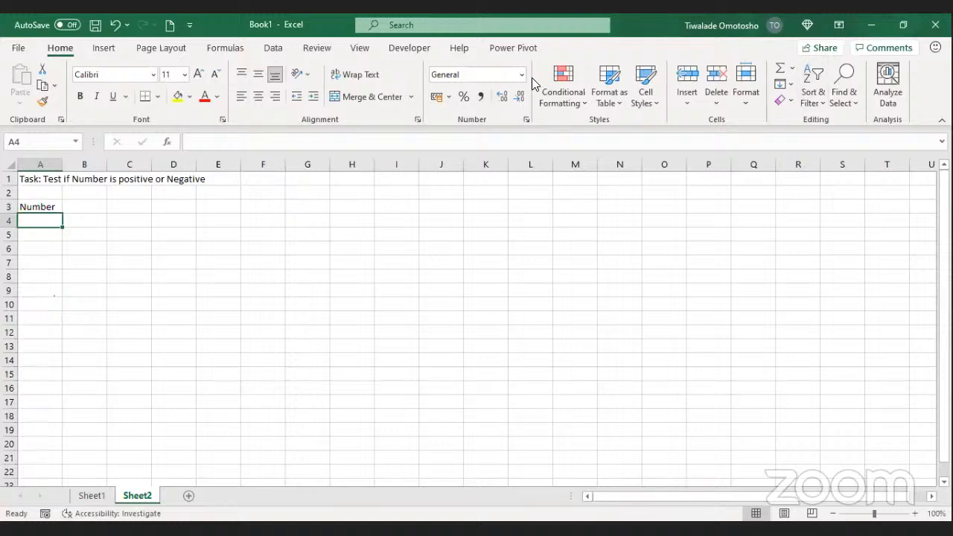
{"action": "left_click", "coordinate": [438, 178]}
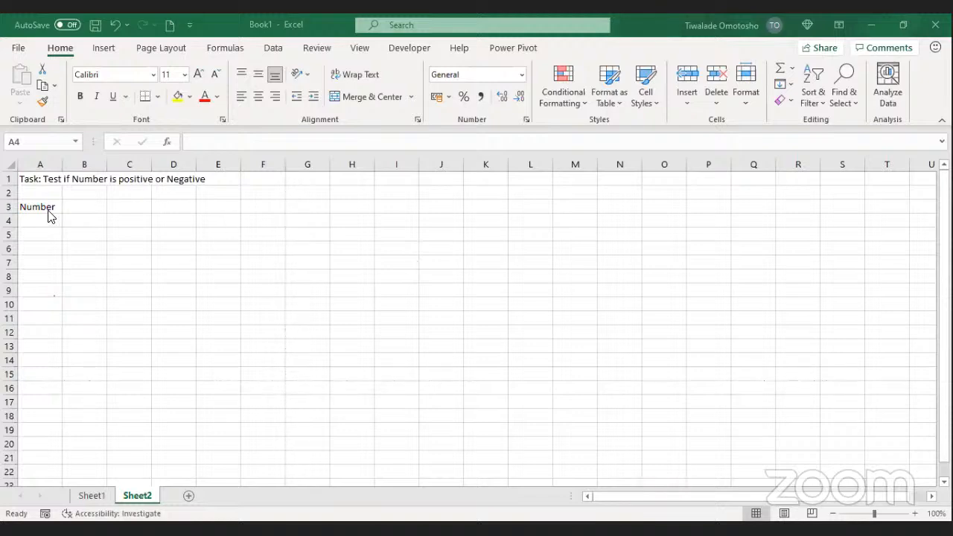
Step: Head B3 'Test' and enter -1, 5 and 4 in A4:A6
{"action": "left_click", "coordinate": [88, 203]}
{"action": "type", "text": "Test"}
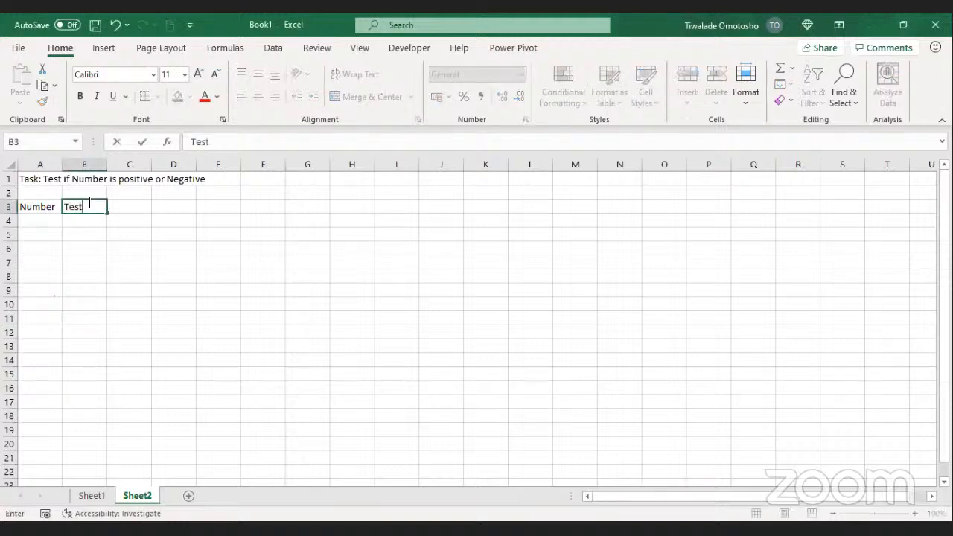
{"action": "left_click", "coordinate": [37, 221]}
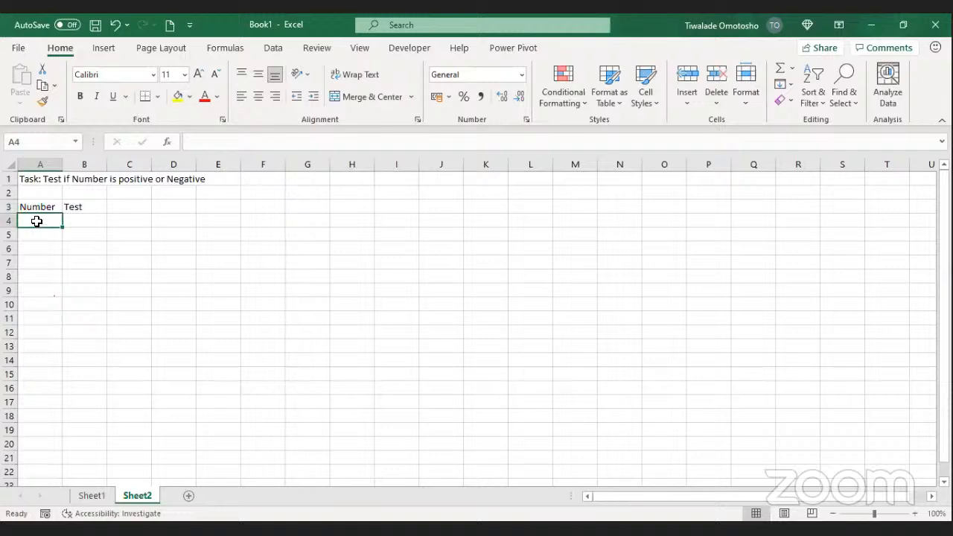
{"action": "type", "text": "1"}
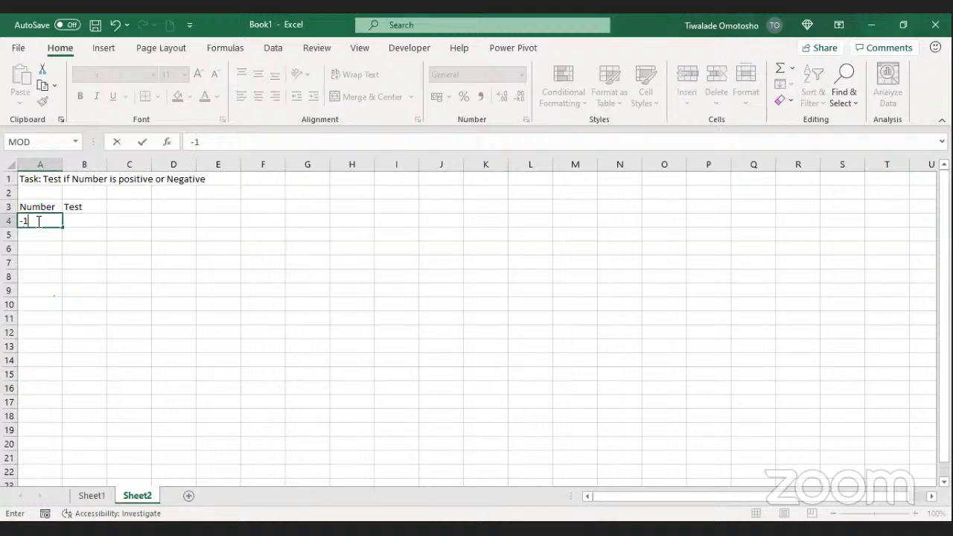
{"action": "key", "text": "Return"}
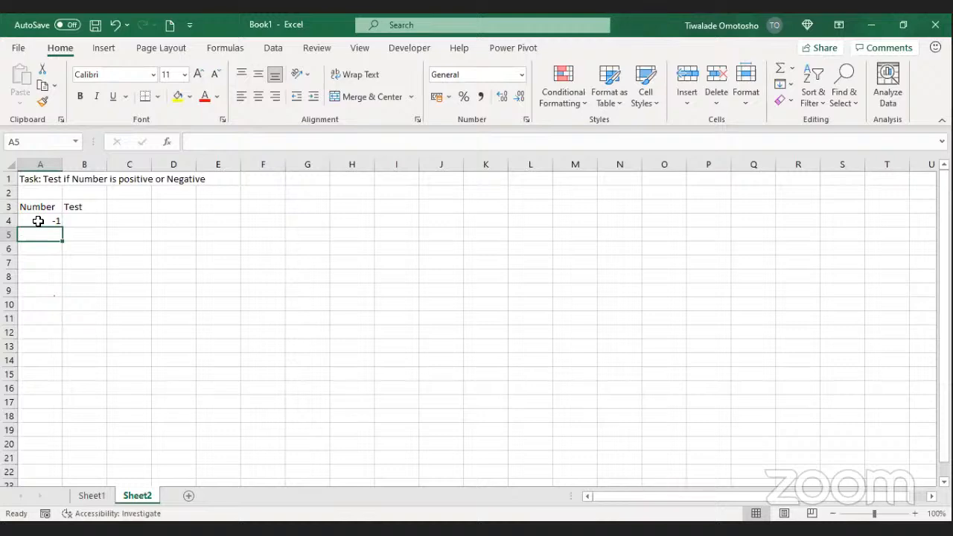
{"action": "type", "text": "5"}
{"action": "key", "text": "Return"}
{"action": "type", "text": "4"}
{"action": "key", "text": "Return"}
Step: Enter -7, 9, 6, -14 and 8 in A7:A11
{"action": "type", "text": "-7"}
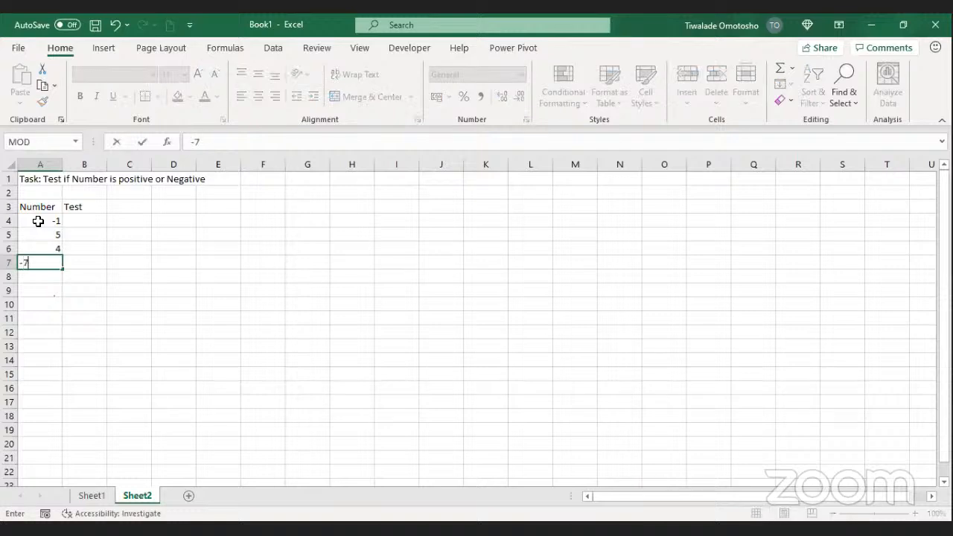
{"action": "key", "text": "Return"}
{"action": "type", "text": "9"}
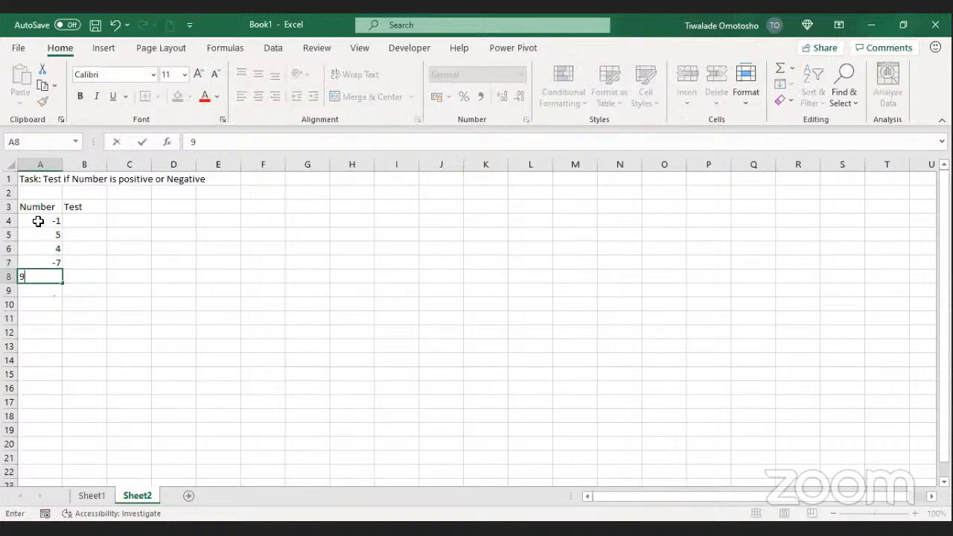
{"action": "key", "text": "Return"}
{"action": "type", "text": "6"}
{"action": "key", "text": "Return"}
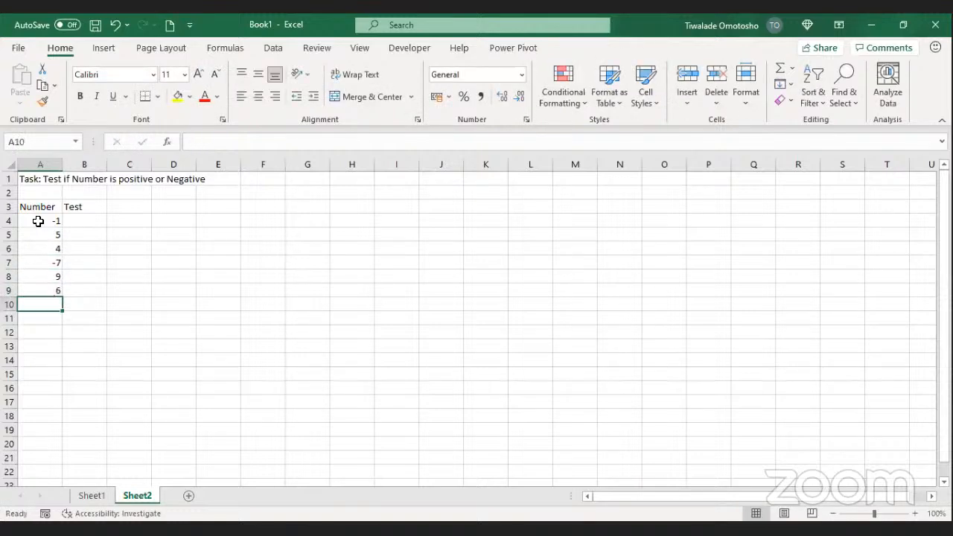
{"action": "type", "text": "-14"}
{"action": "key", "text": "Return"}
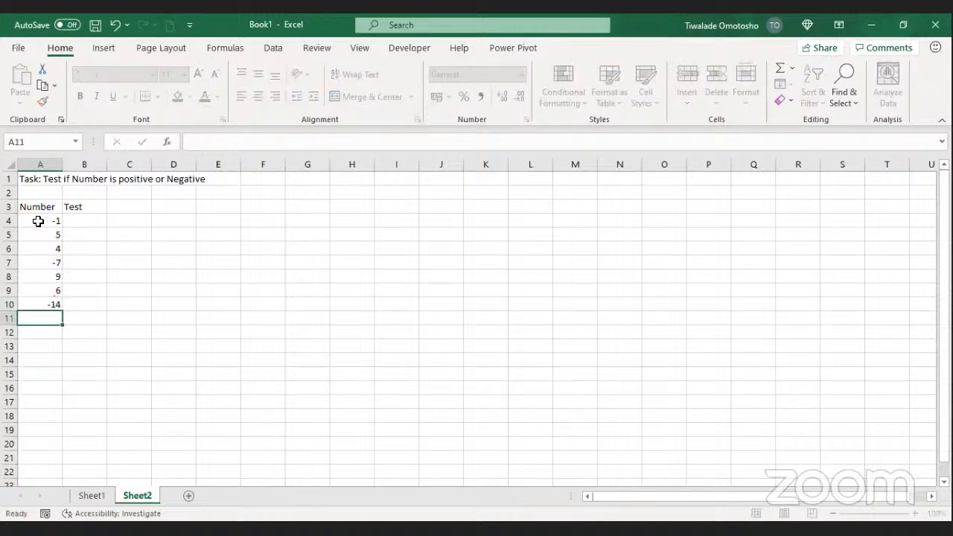
{"action": "type", "text": "8"}
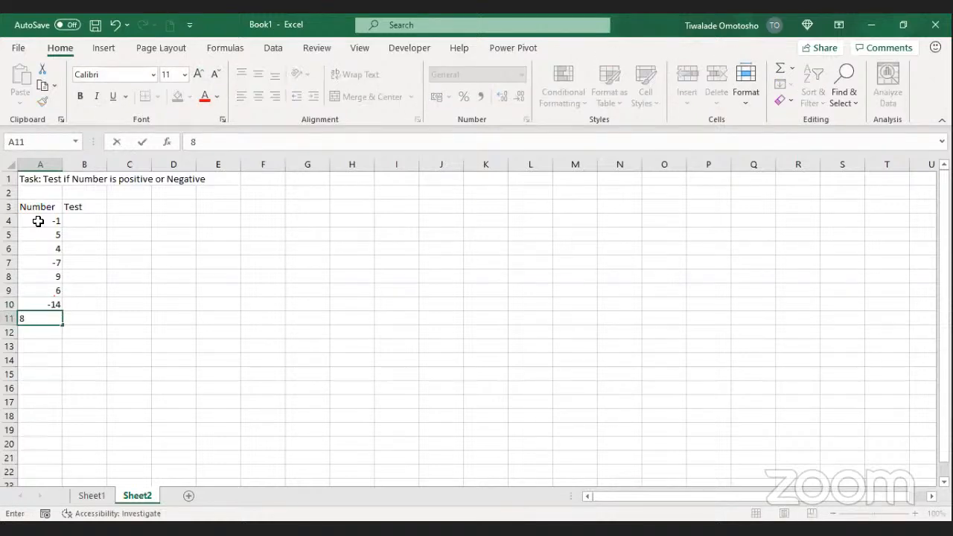
{"action": "left_click", "coordinate": [199, 307]}
{"action": "left_click", "coordinate": [68, 217]}
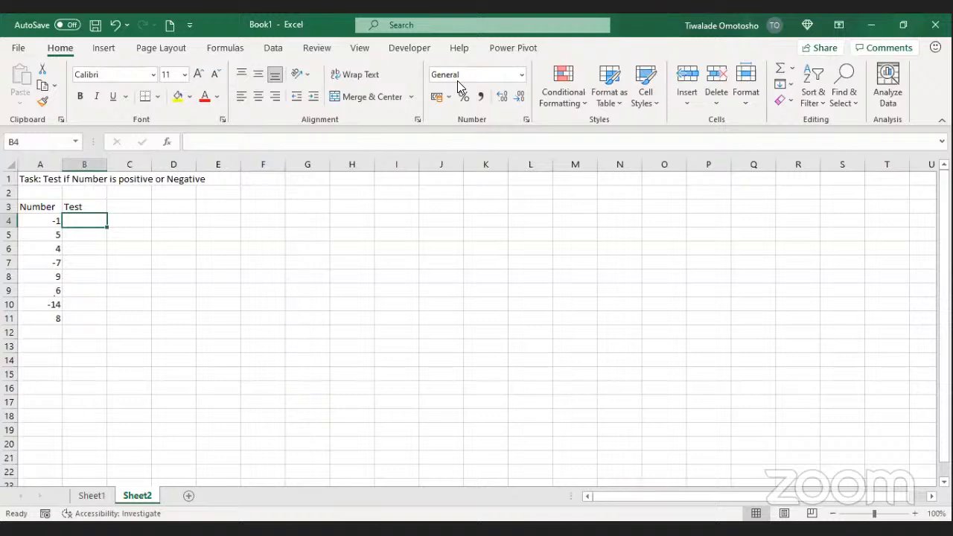
Step: Begin an =IF( formula in B4 using the IF autocomplete suggestion
{"action": "key", "text": "alt+Tab"}
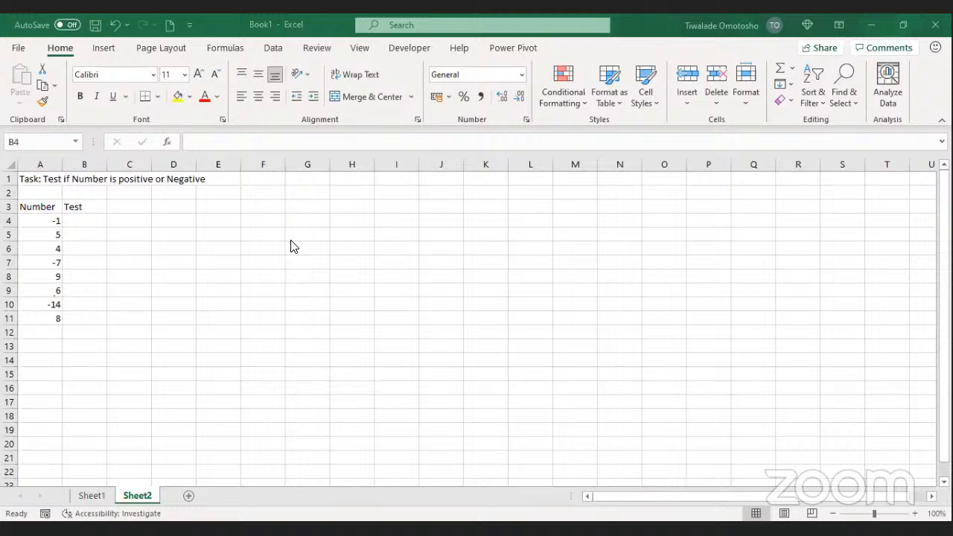
{"action": "left_click", "coordinate": [92, 222]}
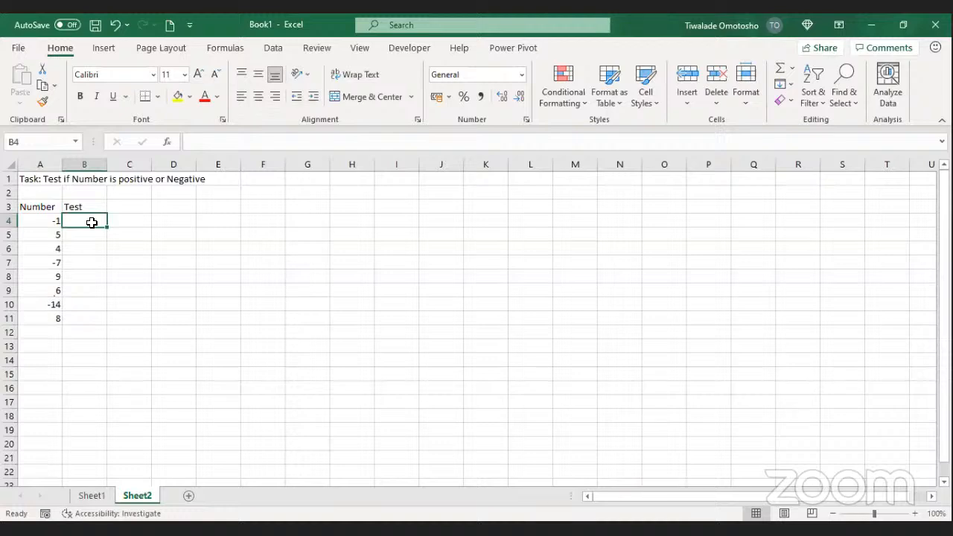
{"action": "type", "text": "="}
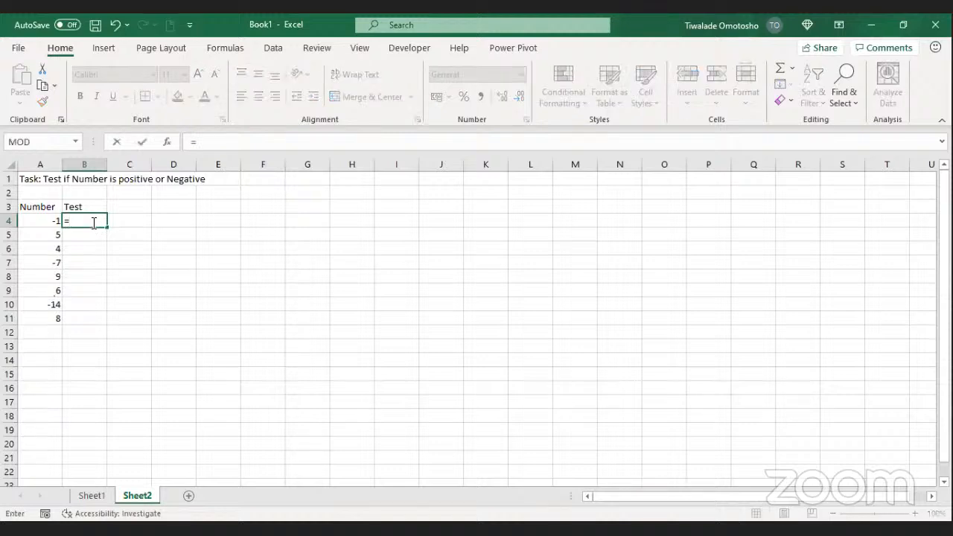
{"action": "type", "text": "I"}
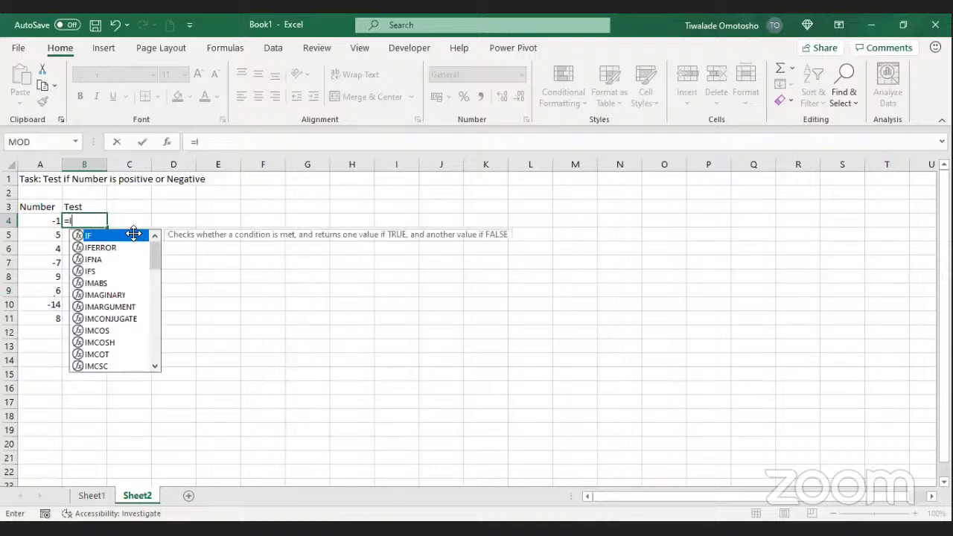
{"action": "double_click", "coordinate": [134, 237]}
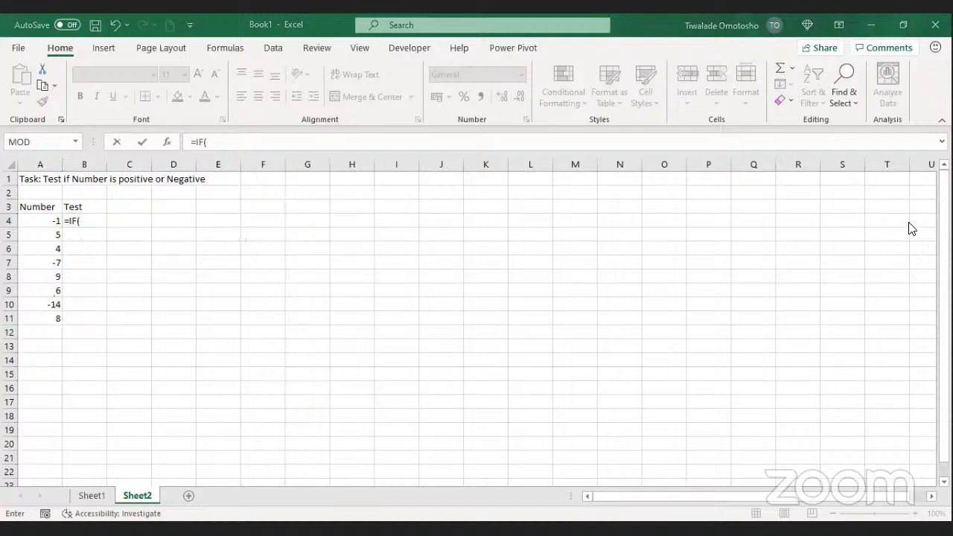
{"action": "left_click", "coordinate": [94, 220]}
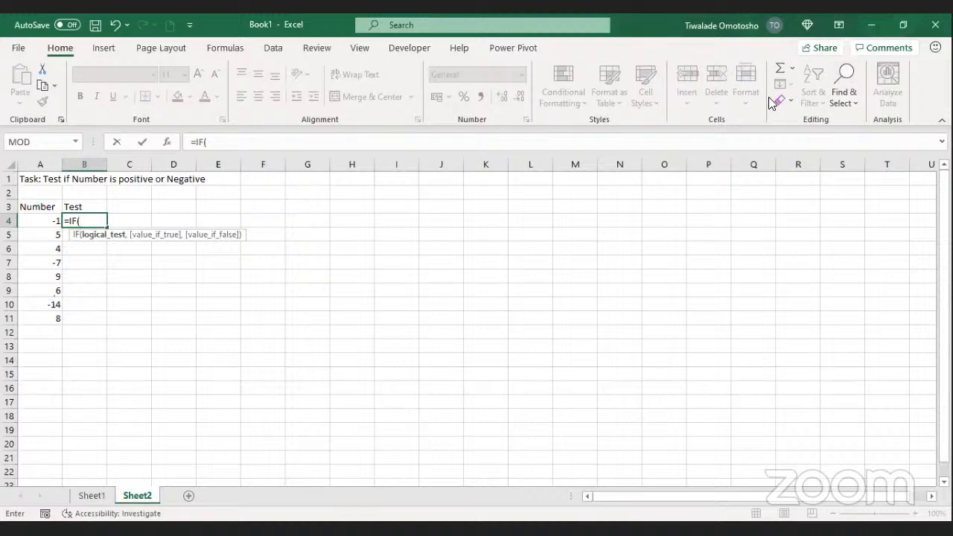
{"action": "left_click", "coordinate": [642, 140]}
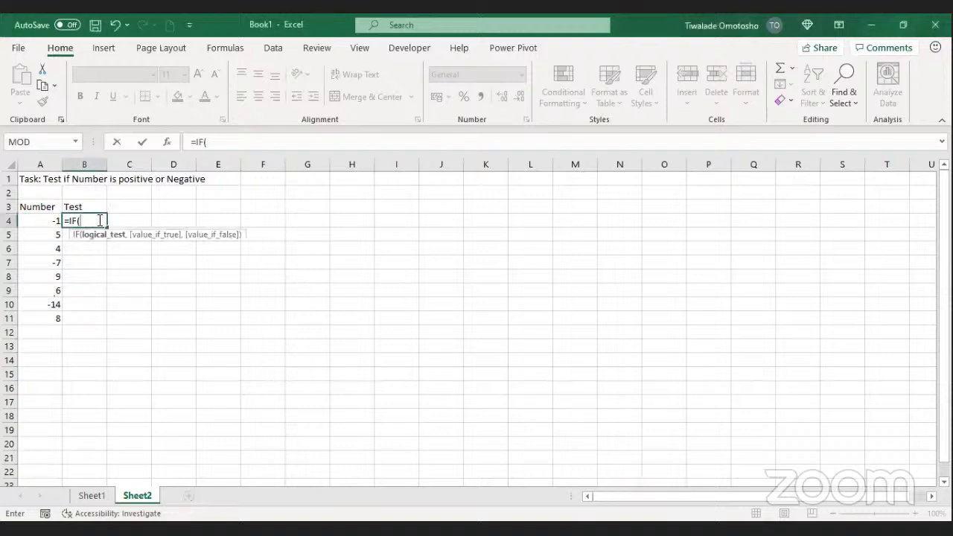
Step: Add the A4>0 condition to B4's formula, then cancel it, leaving B4 empty
{"action": "left_click", "coordinate": [38, 220]}
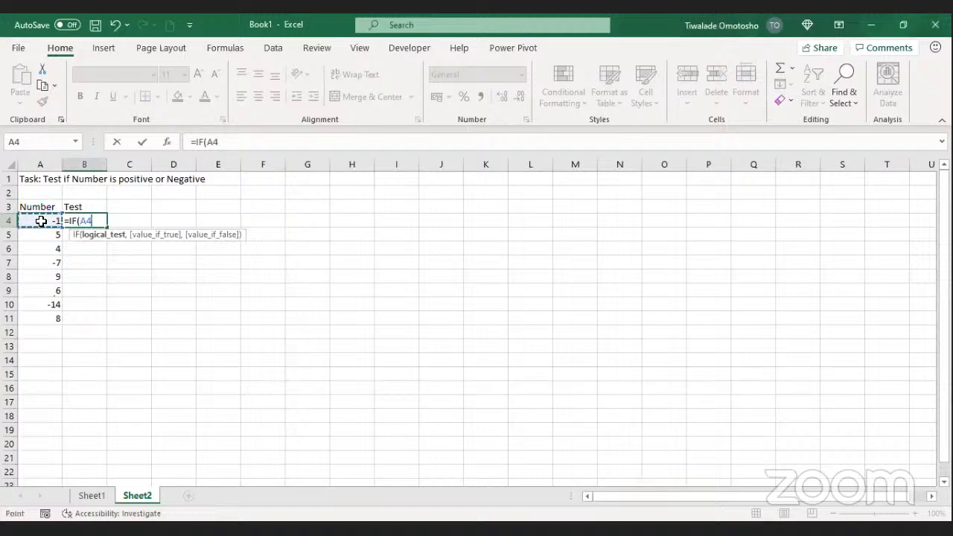
{"action": "type", "text": ">0"}
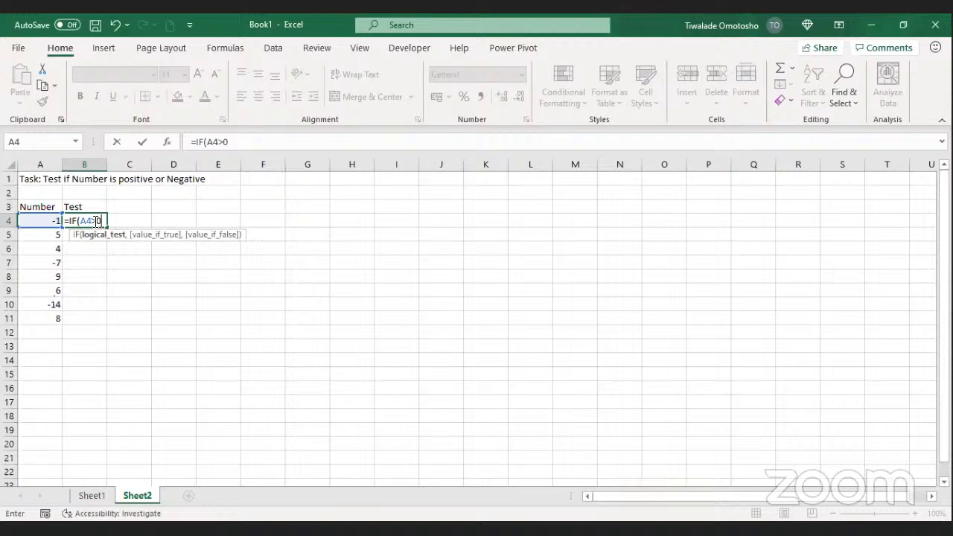
{"action": "key", "text": "Escape"}
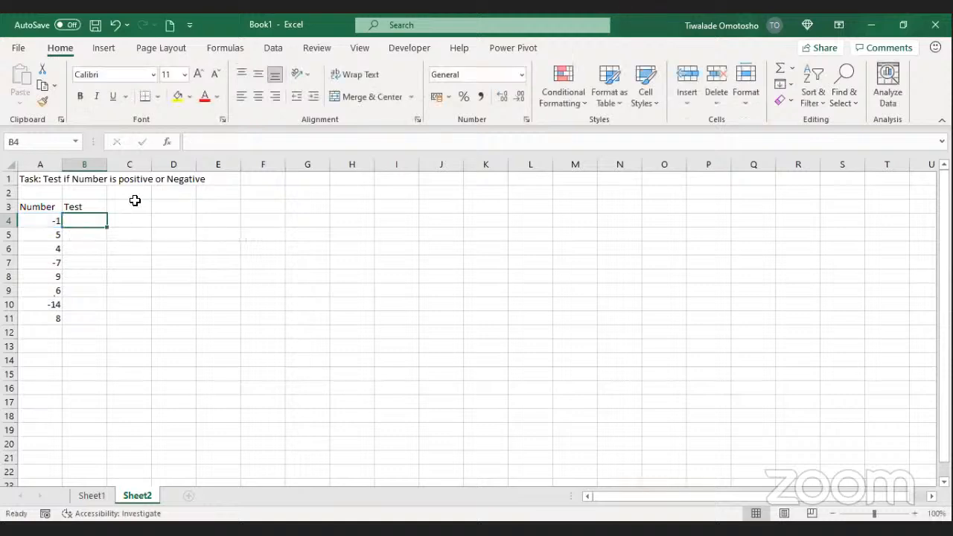
{"action": "left_click", "coordinate": [133, 205]}
Step: Label C3 'Result' and enter the test =A4>0 in B4
{"action": "type", "text": "Result"}
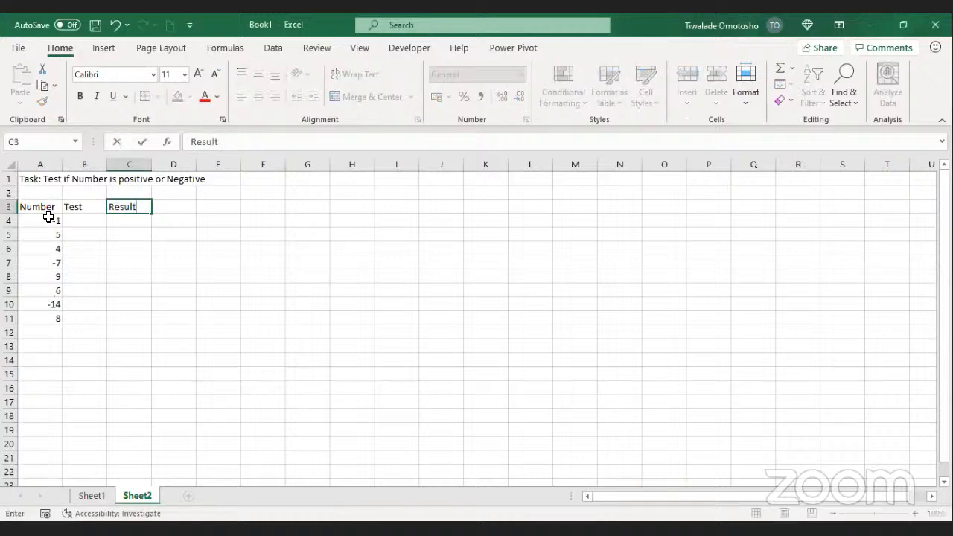
{"action": "left_click", "coordinate": [79, 221]}
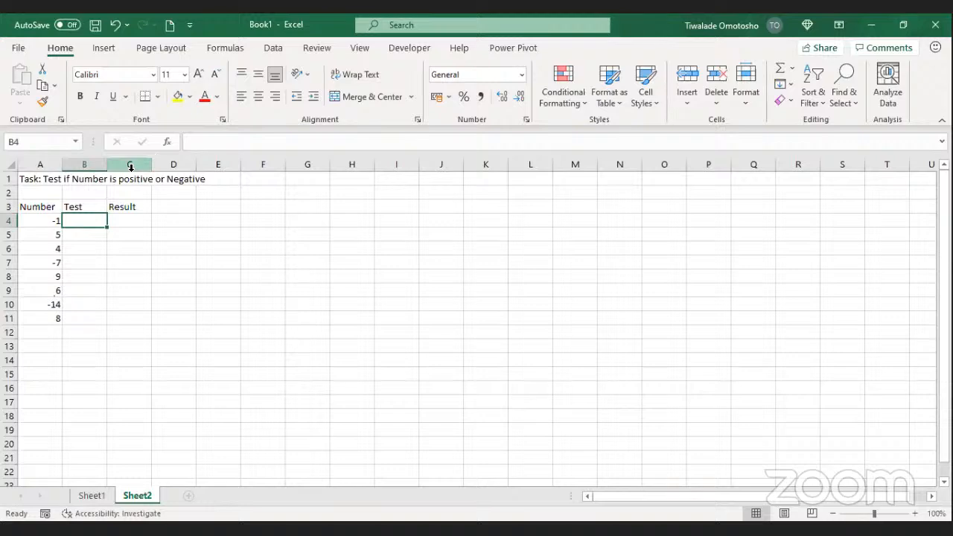
{"action": "type", "text": "="}
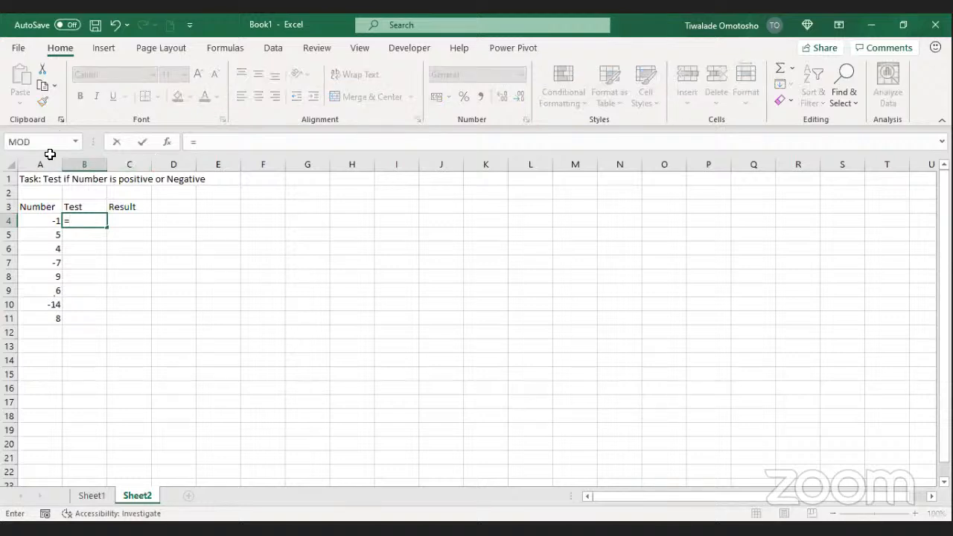
{"action": "left_click", "coordinate": [44, 218]}
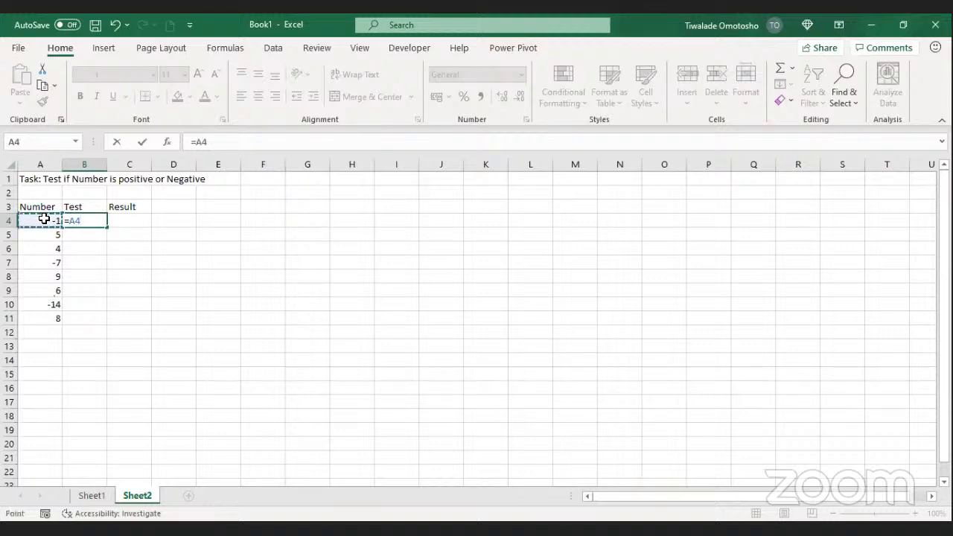
{"action": "type", "text": ">0"}
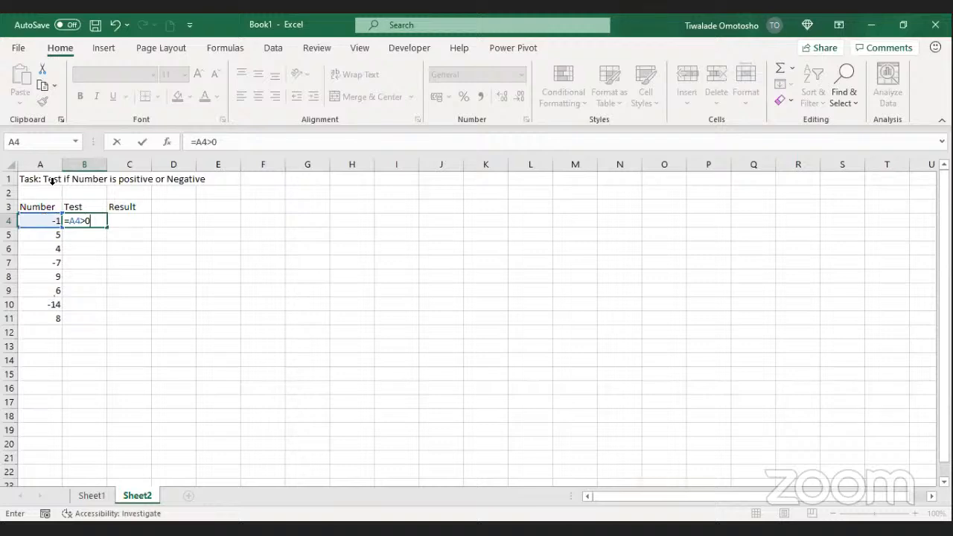
{"action": "left_click", "coordinate": [142, 141]}
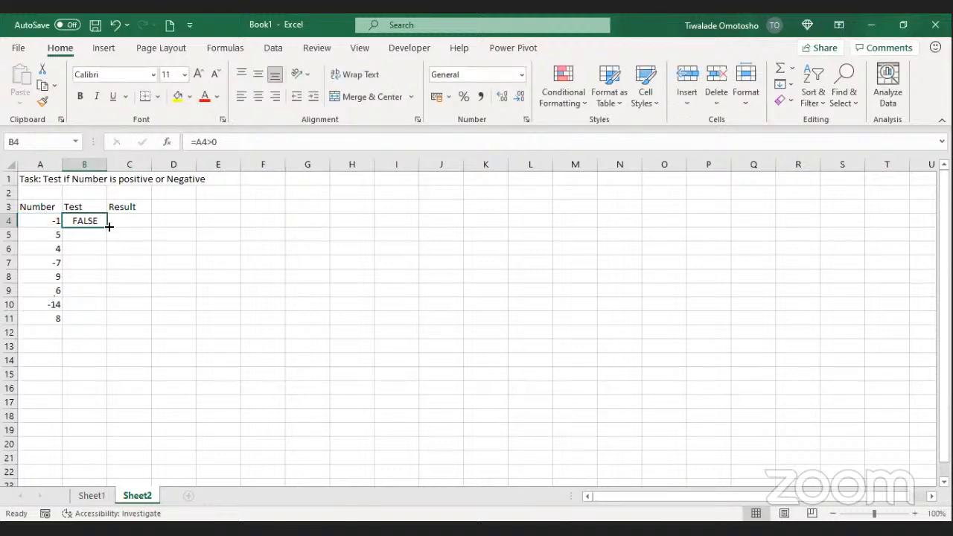
Step: Fill the =A4>0 test down to B11 and check values in A4, A5 and B6
{"action": "double_click", "coordinate": [109, 228]}
{"action": "left_click", "coordinate": [48, 224]}
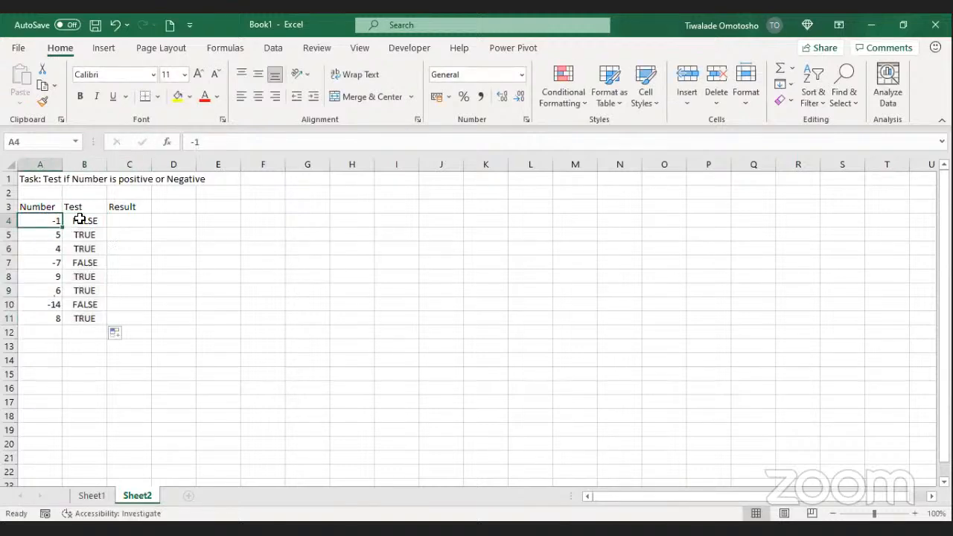
{"action": "left_click", "coordinate": [43, 237]}
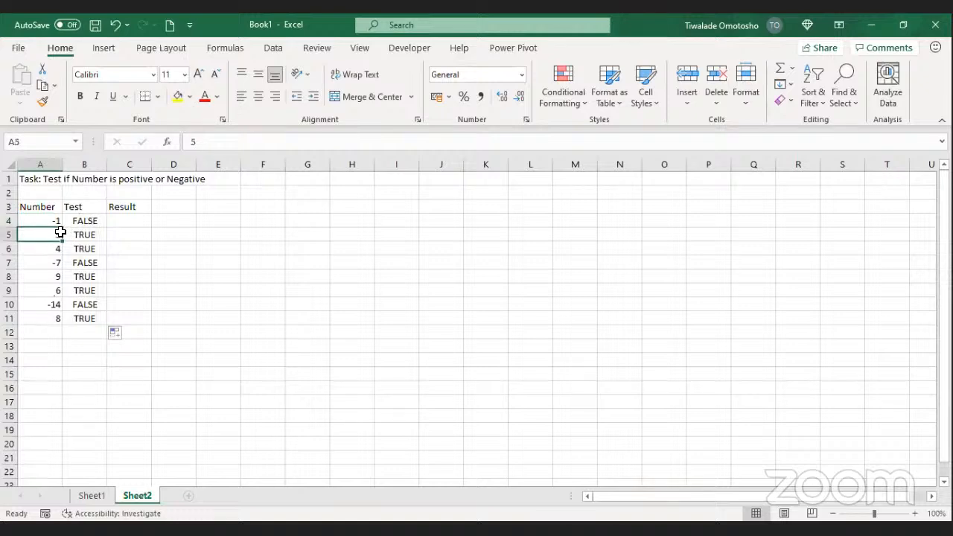
{"action": "left_click", "coordinate": [94, 251]}
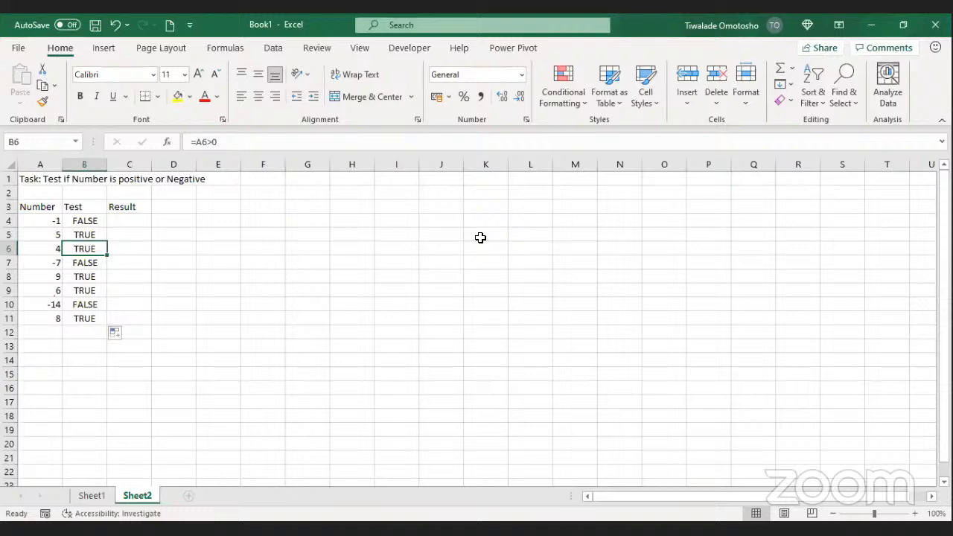
{"action": "left_click", "coordinate": [556, 263]}
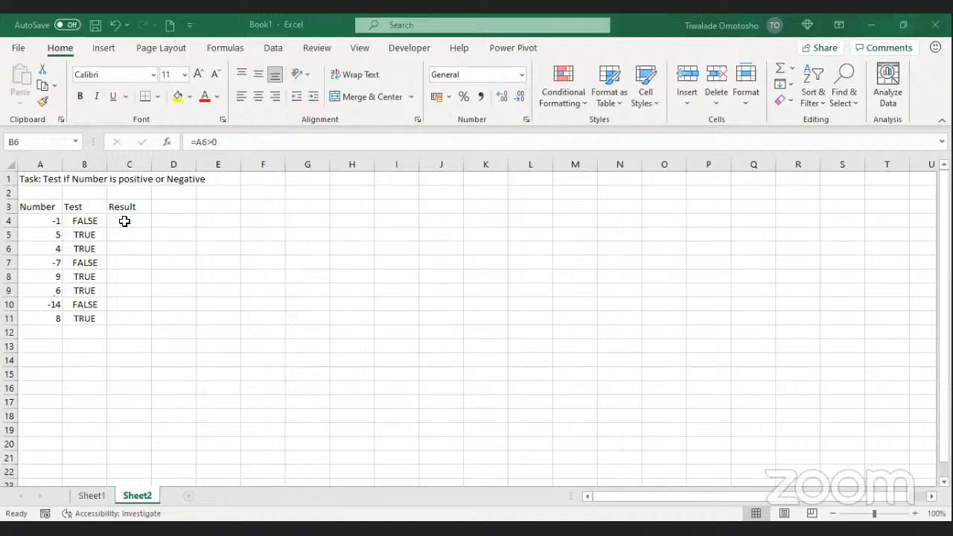
{"action": "left_click", "coordinate": [125, 222]}
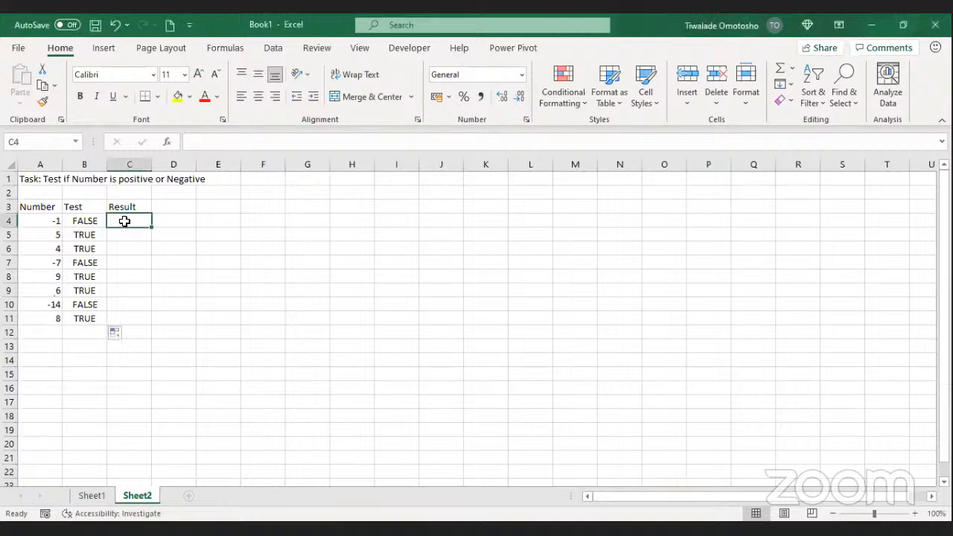
Step: Enter =IF(A4>0,"Positive","Negative") in C4, which returns Negative for -1
{"action": "type", "text": "="}
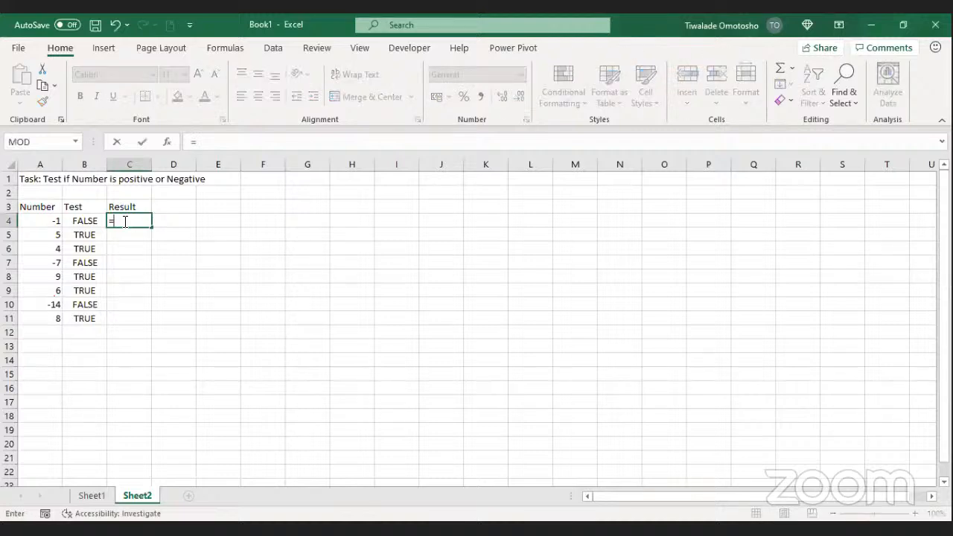
{"action": "type", "text": "if"}
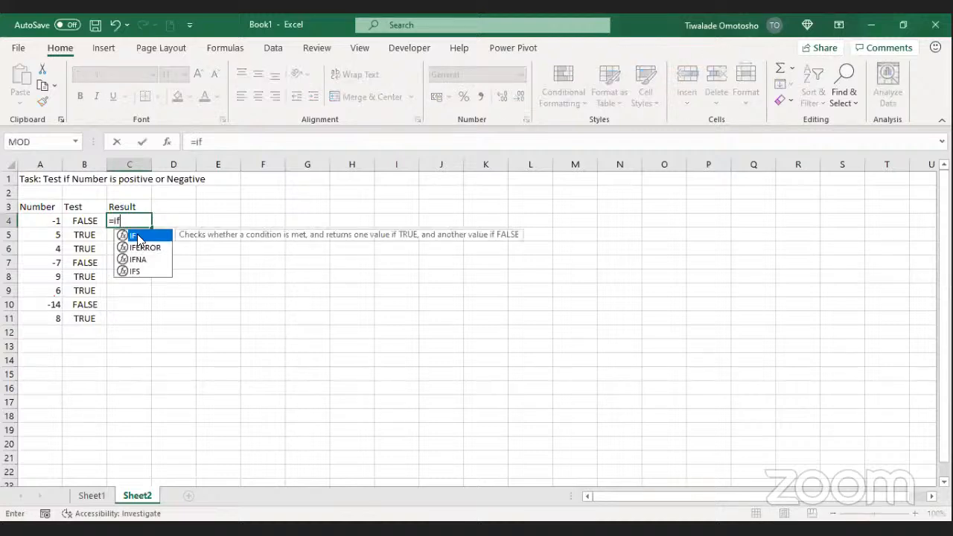
{"action": "key", "text": "Tab"}
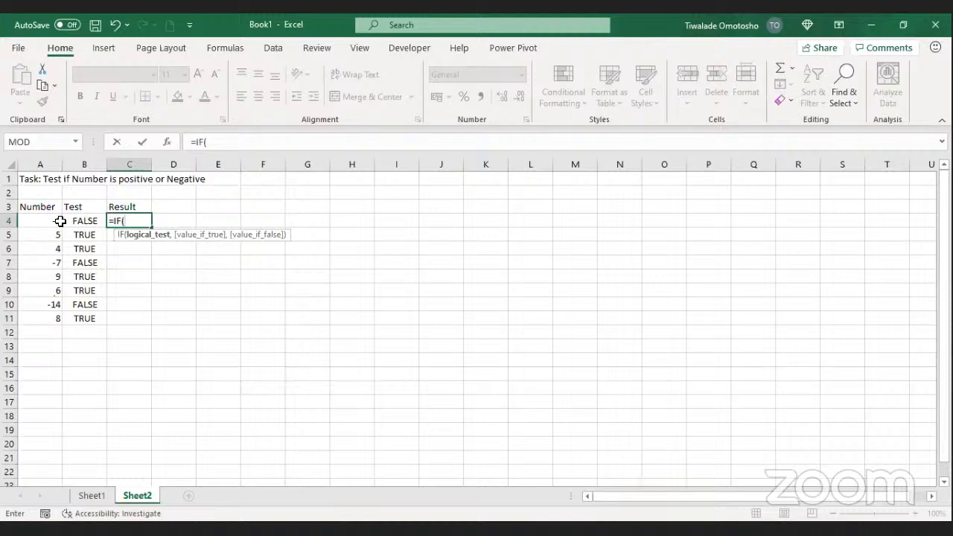
{"action": "left_click", "coordinate": [56, 220]}
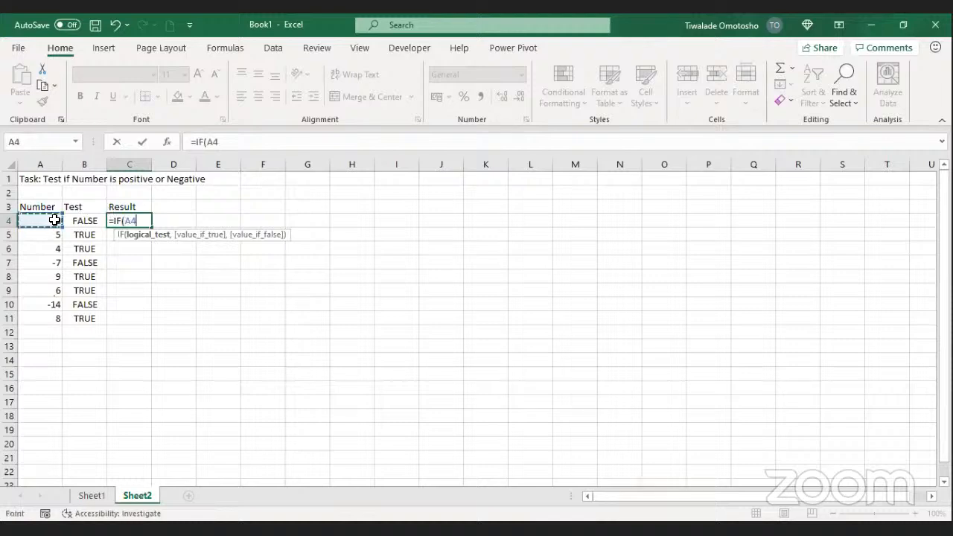
{"action": "type", "text": ">0"}
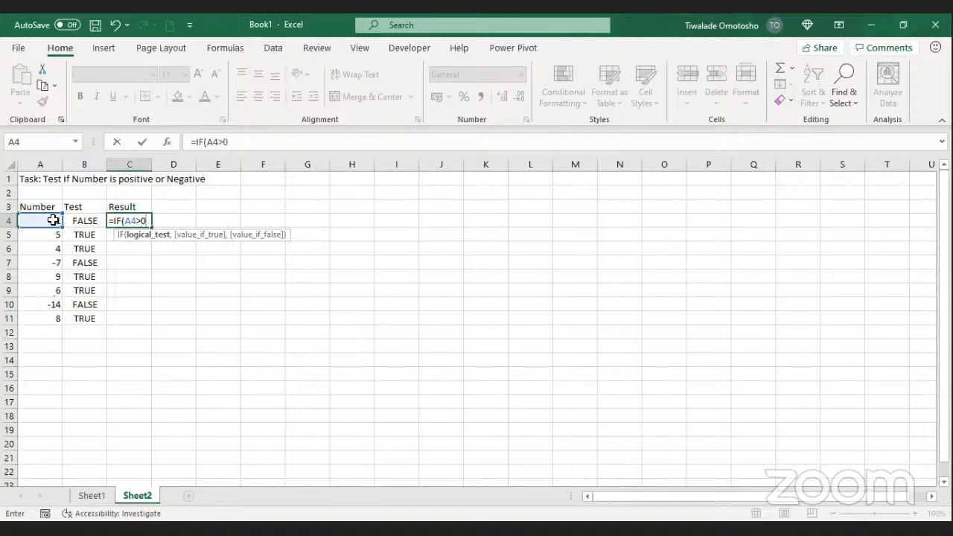
{"action": "type", "text": ","}
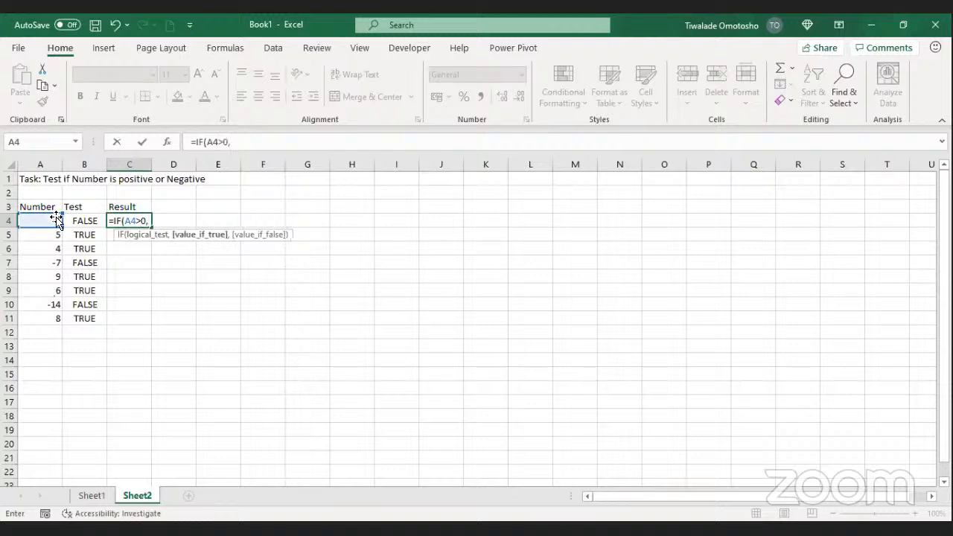
{"action": "left_click", "coordinate": [144, 234]}
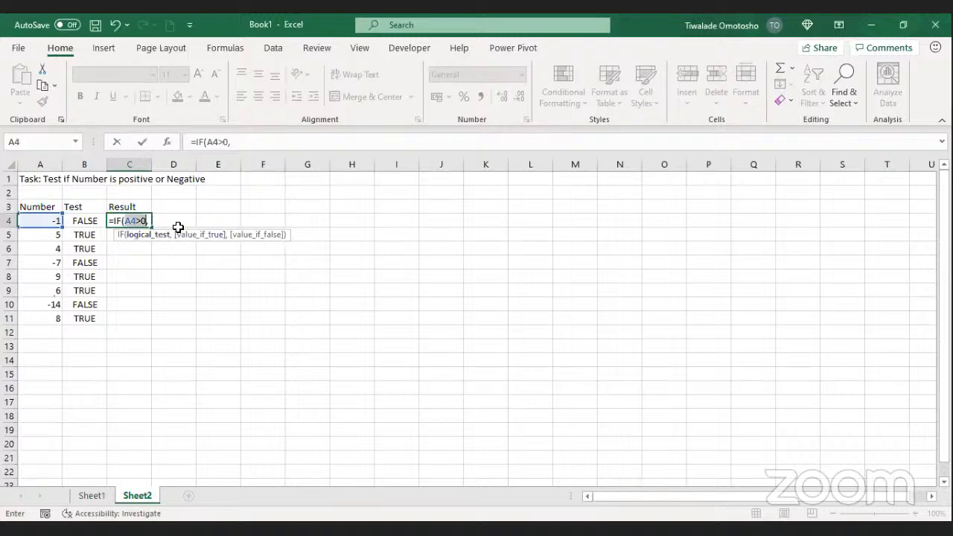
{"action": "left_click", "coordinate": [188, 235]}
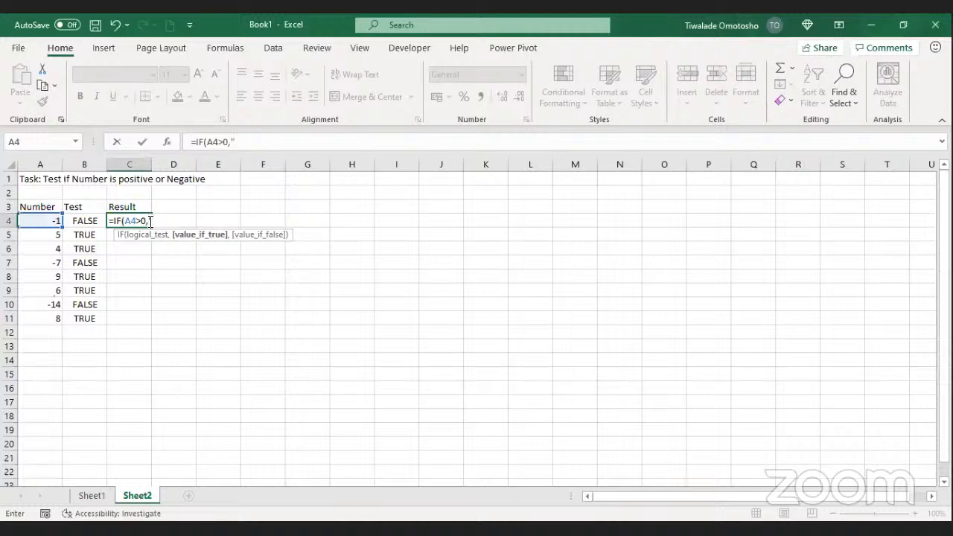
{"action": "type", "text": "Positive\""}
{"action": "left_click", "coordinate": [285, 144]}
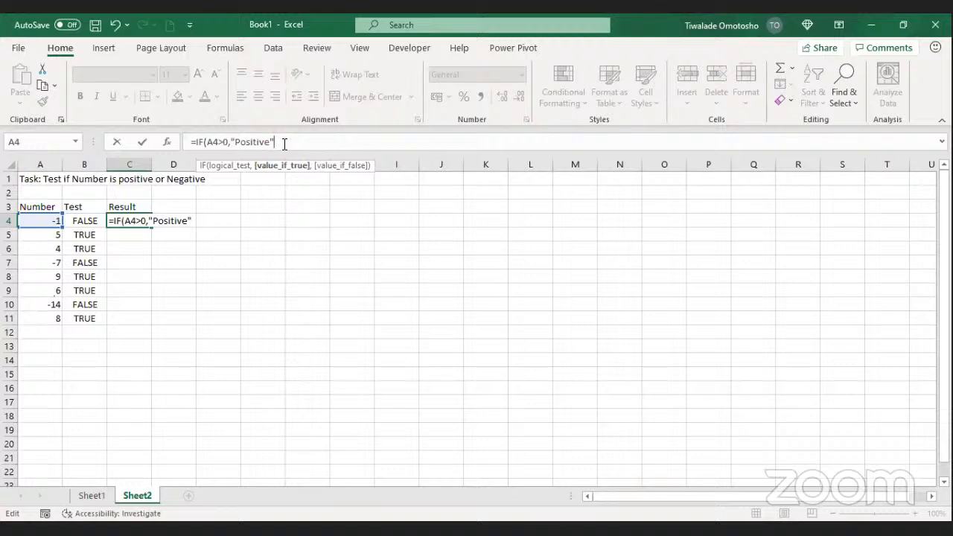
{"action": "type", "text": ","}
{"action": "left_click", "coordinate": [735, 144]}
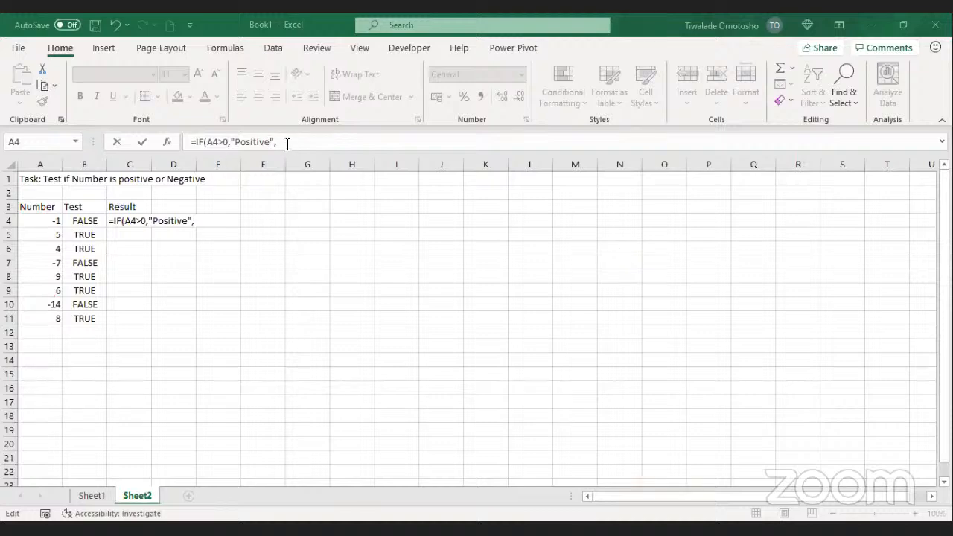
{"action": "type", "text": "\""}
{"action": "type", "text": "N"}
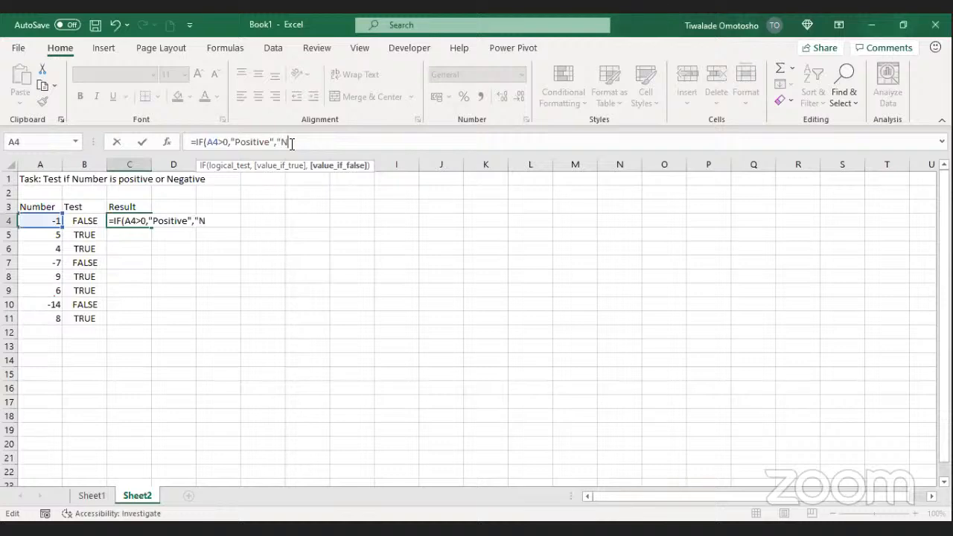
{"action": "type", "text": "egative\")"}
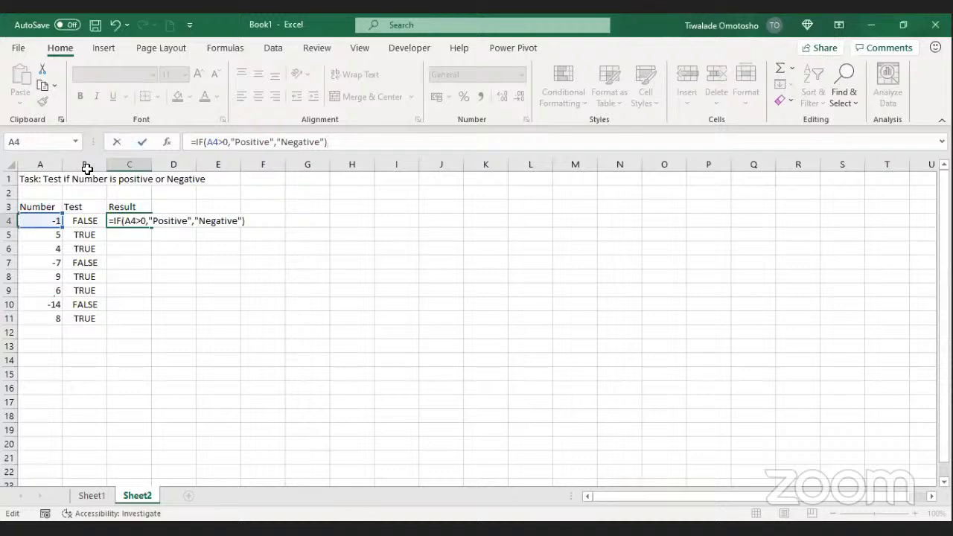
{"action": "left_click", "coordinate": [142, 140]}
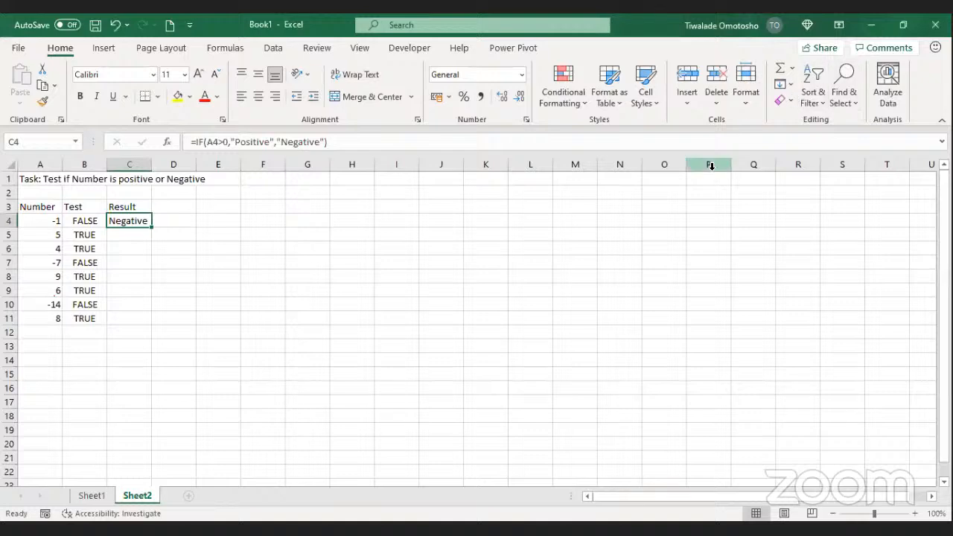
Step: Copy C4's IF formula down to C11 and widen column C to fit
{"action": "key", "text": "alt+u"}
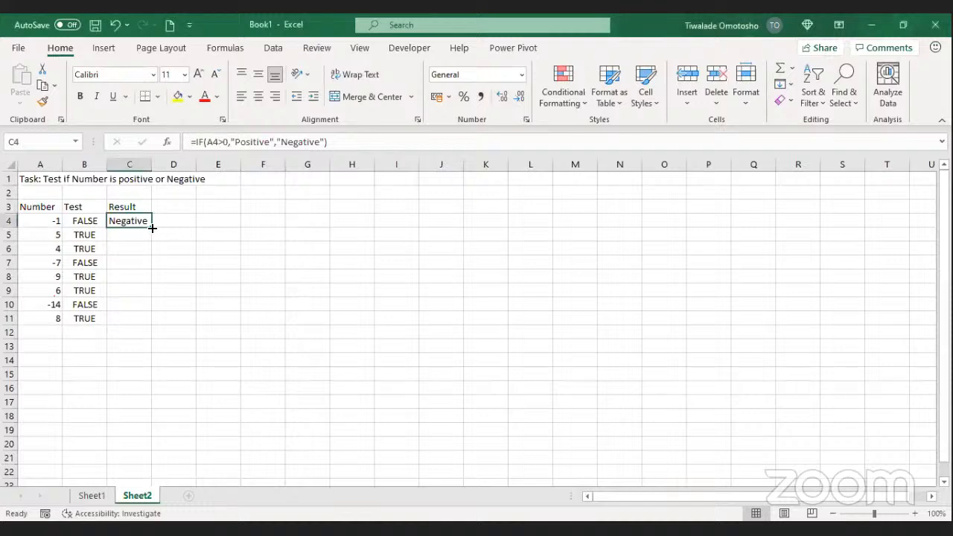
{"action": "double_click", "coordinate": [151, 227]}
{"action": "left_click", "coordinate": [215, 287]}
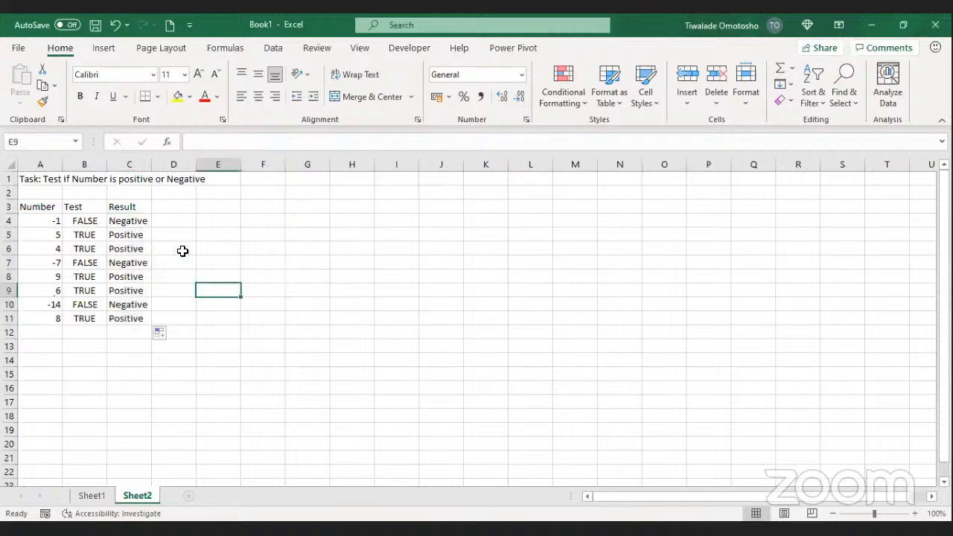
{"action": "left_click_drag", "start_coordinate": [147, 165], "coordinate": [174, 169]}
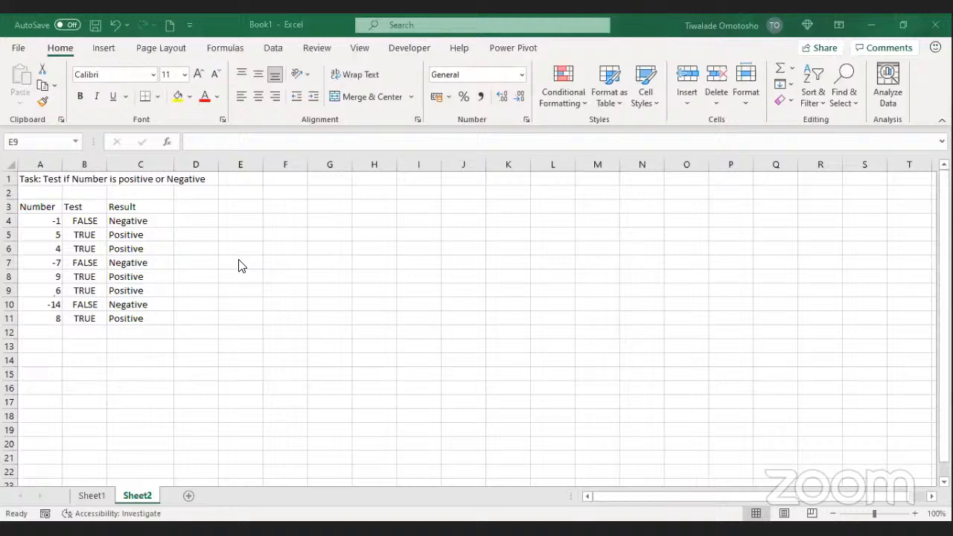
{"action": "left_click", "coordinate": [55, 264]}
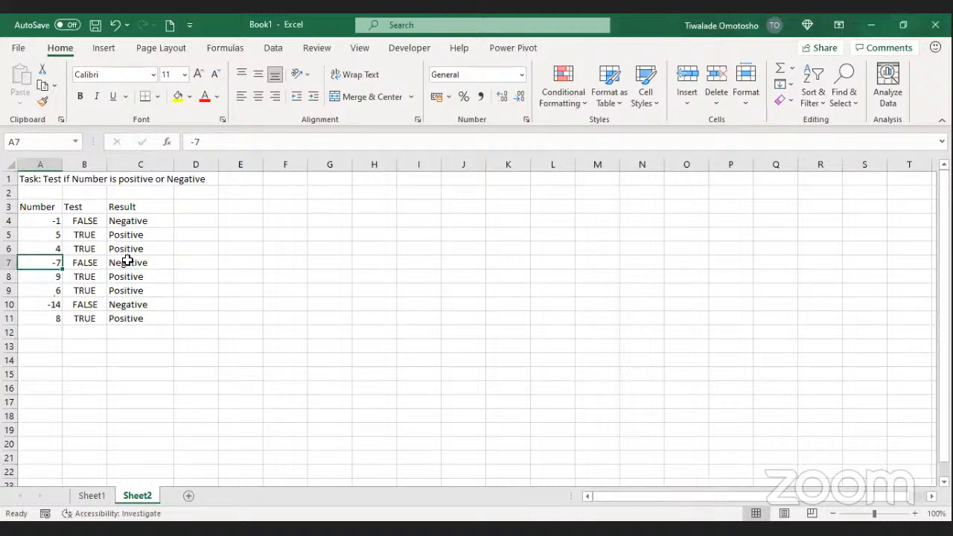
{"action": "type", "text": "7"}
{"action": "key", "text": "Return"}
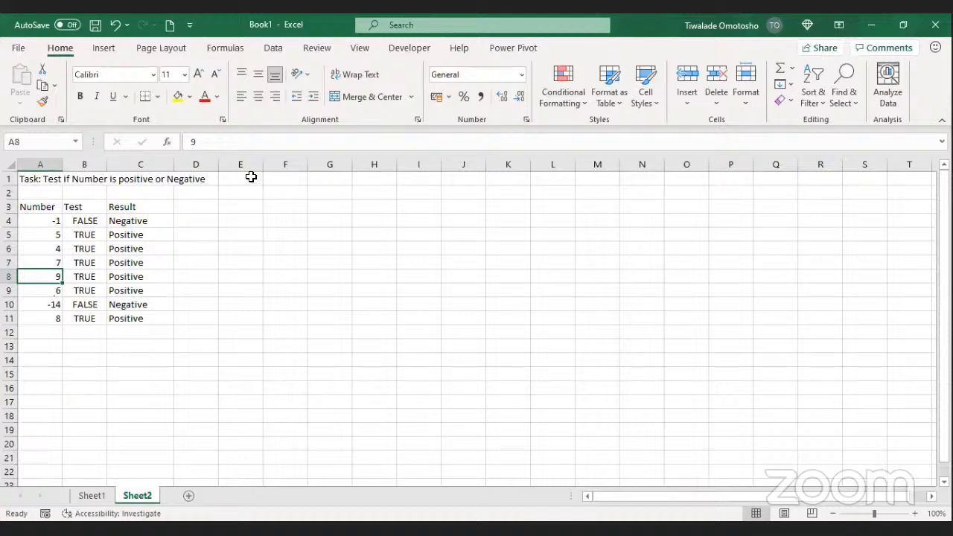
{"action": "left_click", "coordinate": [416, 110]}
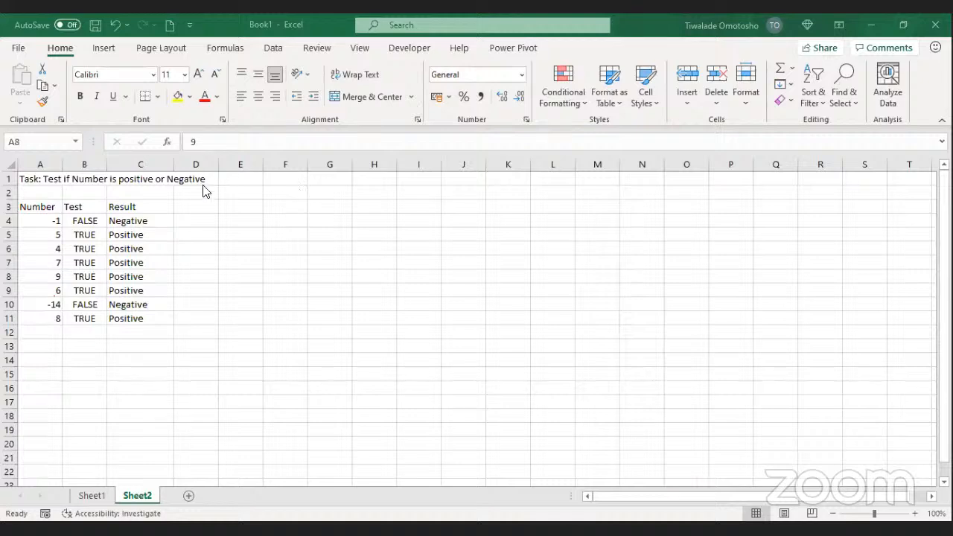
Step: Remove the "Negative" argument from C4's IF formula and refill C4:C11
{"action": "left_click", "coordinate": [140, 221]}
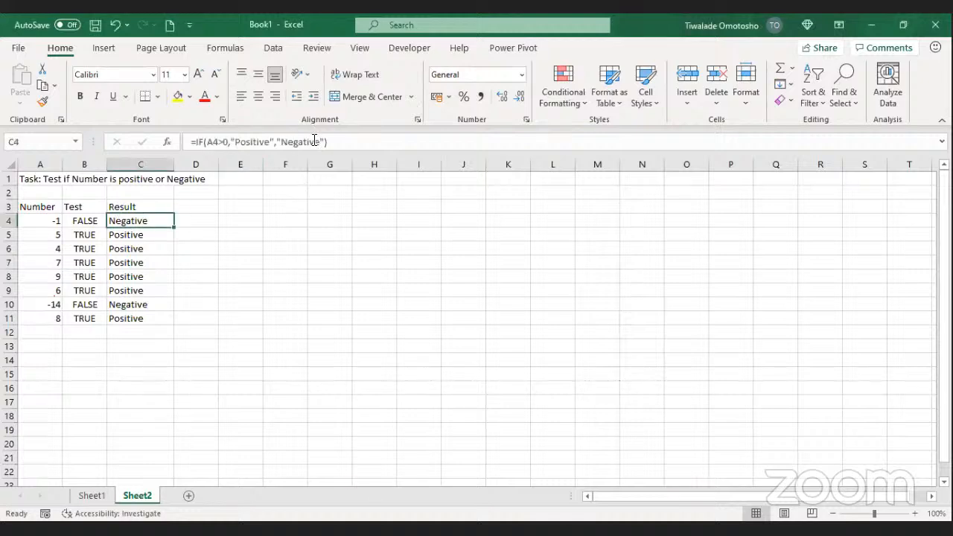
{"action": "left_click_drag", "start_coordinate": [322, 141], "coordinate": [279, 141]}
{"action": "key", "text": "BackSpace"}
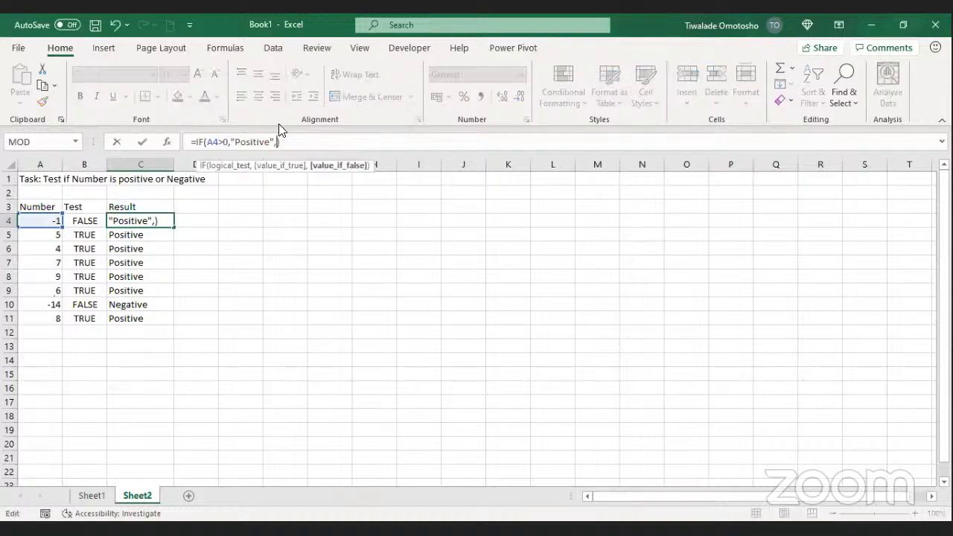
{"action": "key", "text": "BackSpace"}
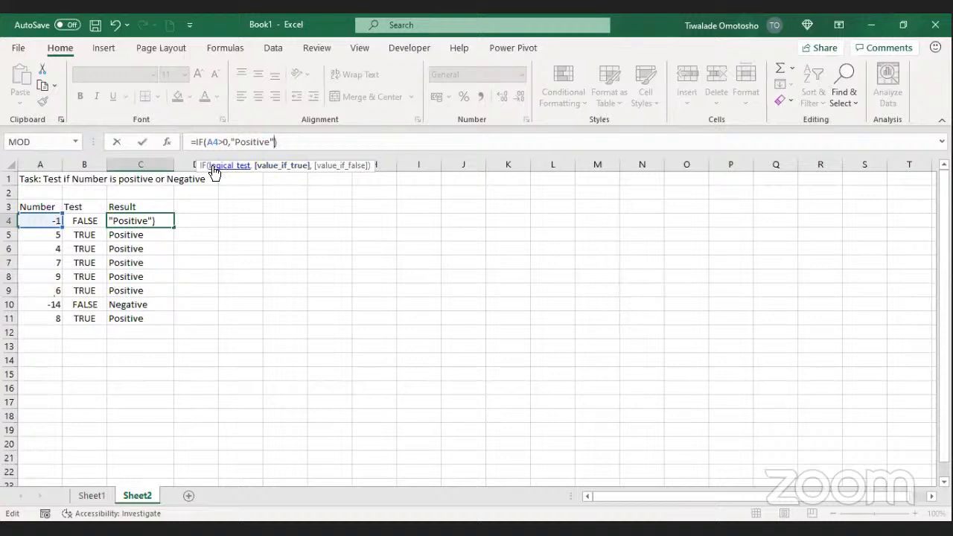
{"action": "left_click", "coordinate": [146, 146]}
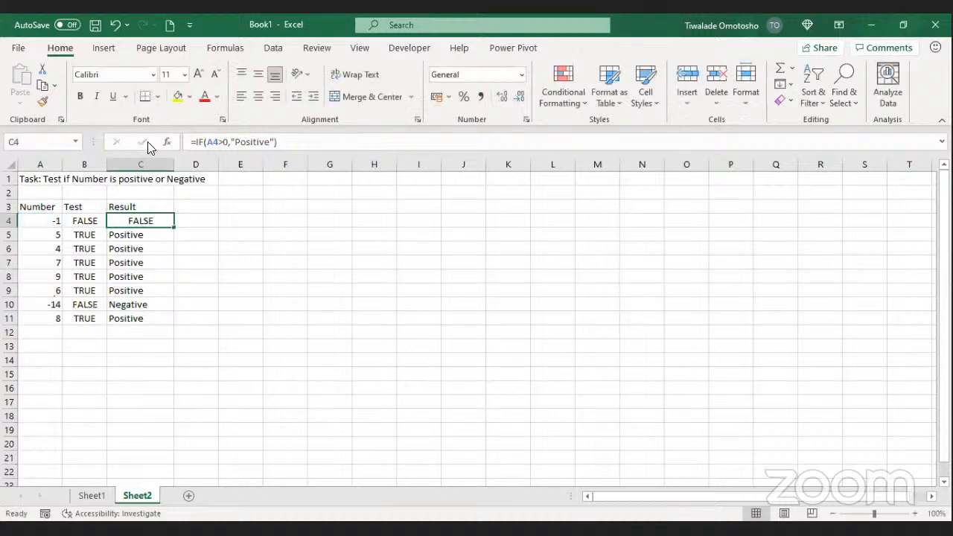
{"action": "double_click", "coordinate": [173, 228]}
{"action": "left_click", "coordinate": [325, 289]}
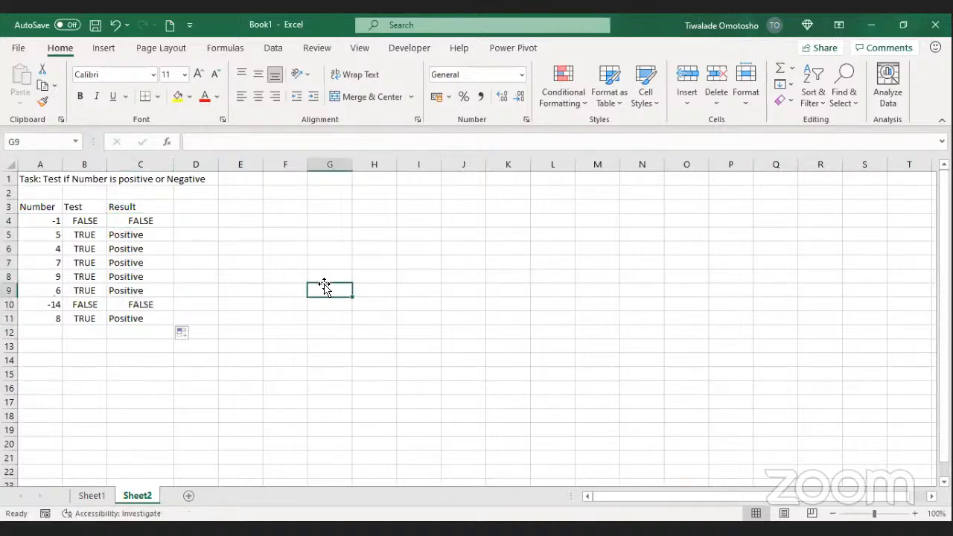
Step: Add "Minus" as C4's false result and copy the formula down to C11
{"action": "left_click", "coordinate": [147, 222]}
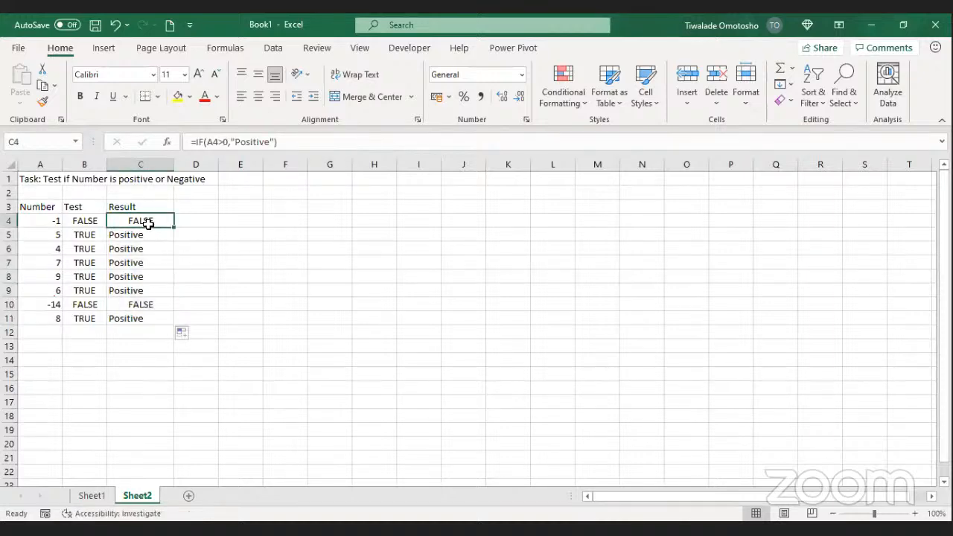
{"action": "left_click", "coordinate": [272, 143]}
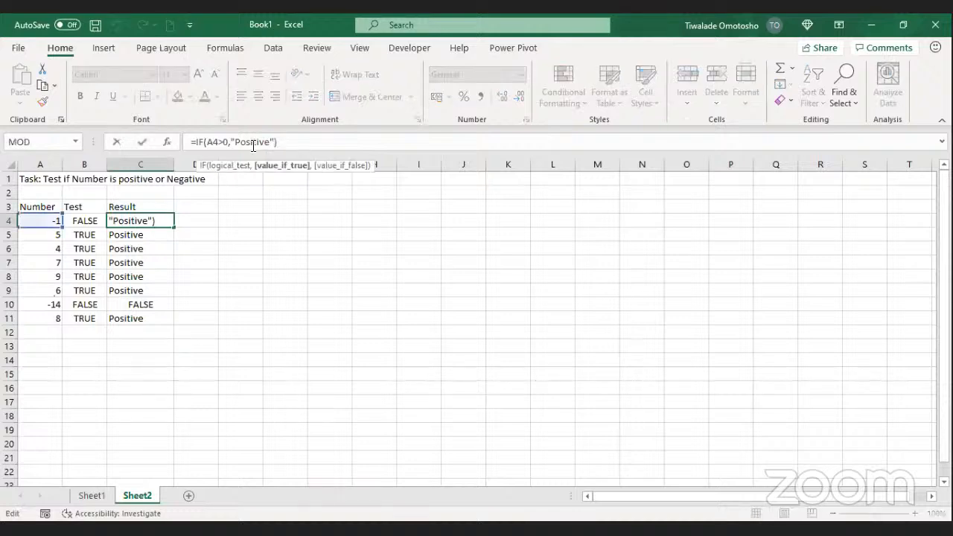
{"action": "type", "text": ",\""}
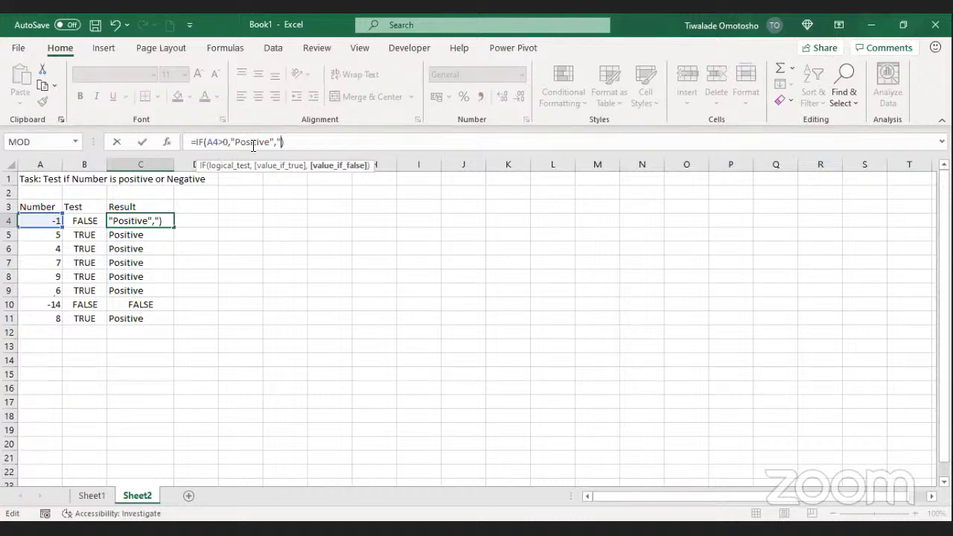
{"action": "type", "text": "Minus\""}
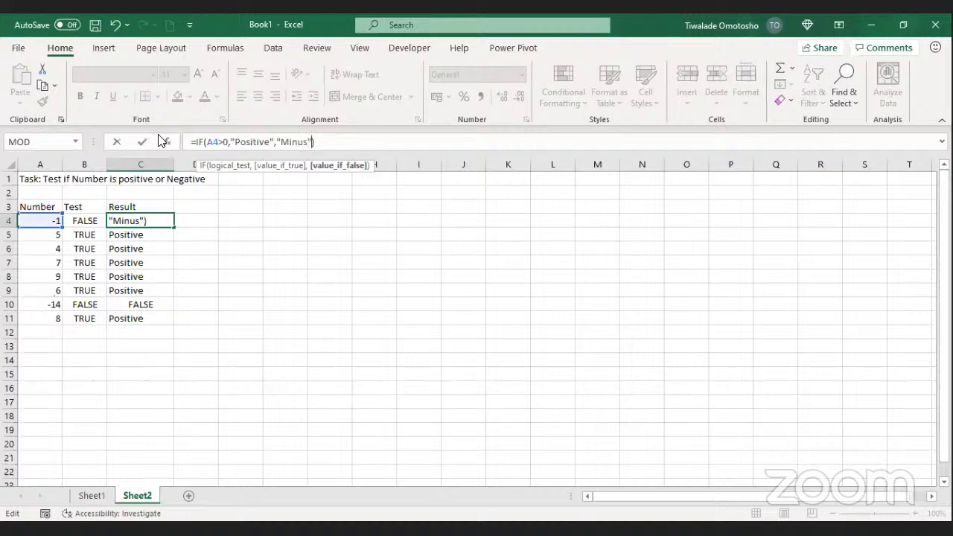
{"action": "left_click", "coordinate": [141, 147]}
{"action": "double_click", "coordinate": [173, 228]}
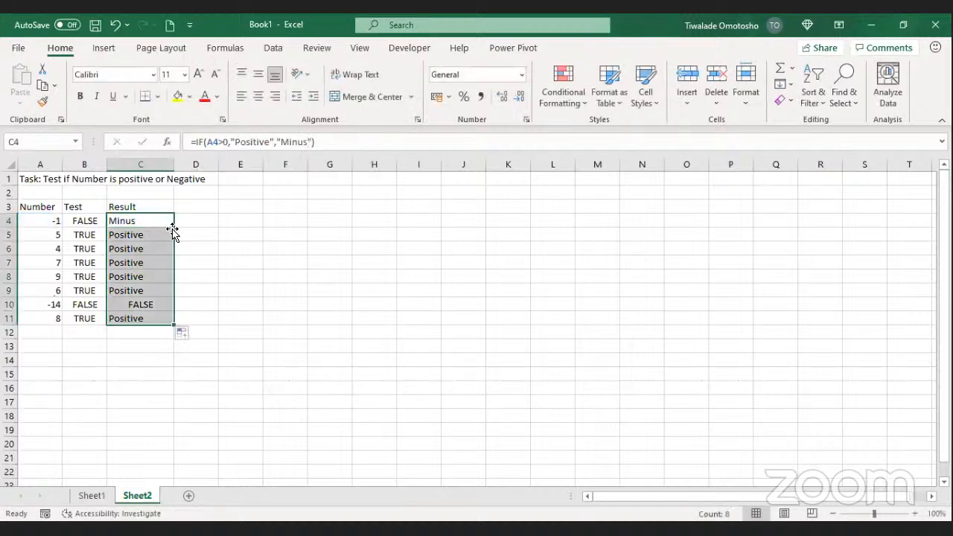
{"action": "left_click", "coordinate": [197, 224]}
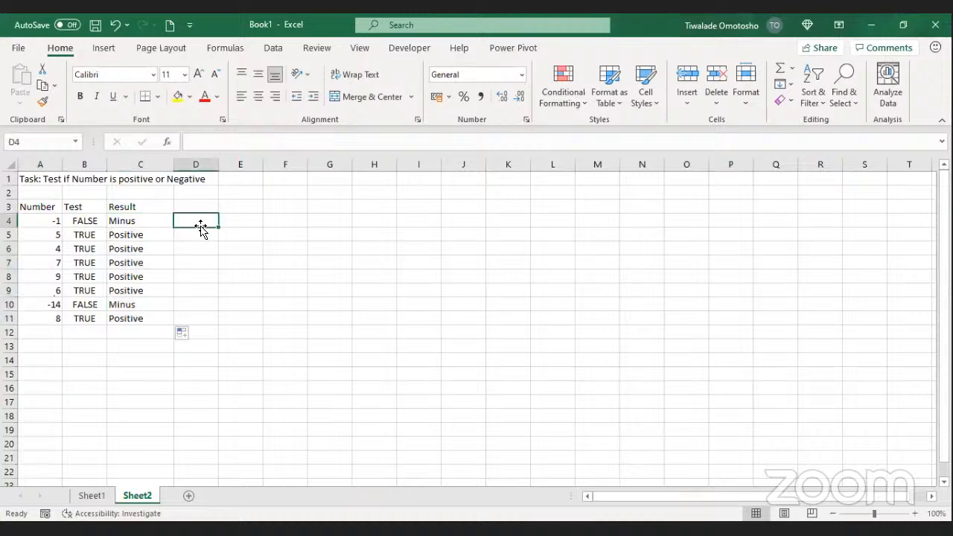
Step: Change the number in A7 to -7
{"action": "left_click", "coordinate": [65, 262]}
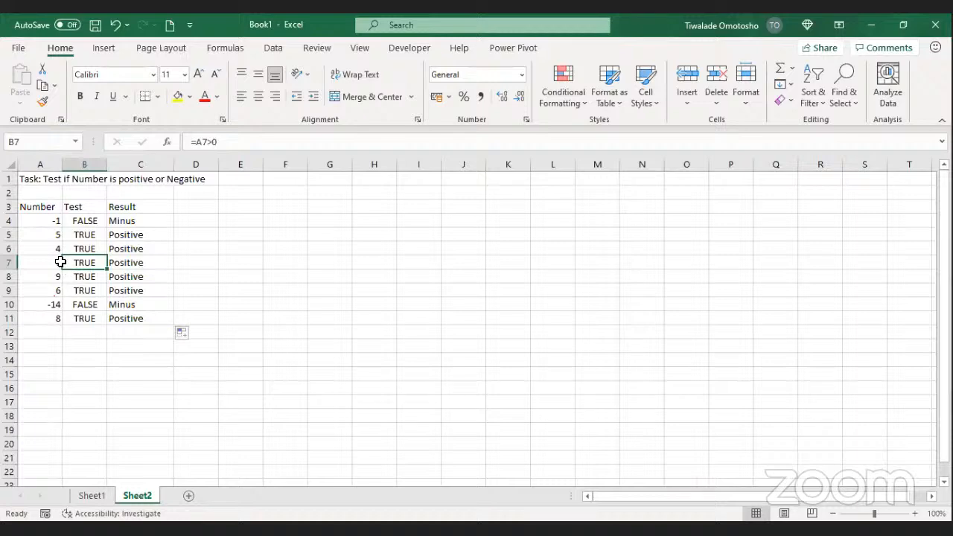
{"action": "left_click", "coordinate": [59, 263]}
{"action": "type", "text": "-1"}
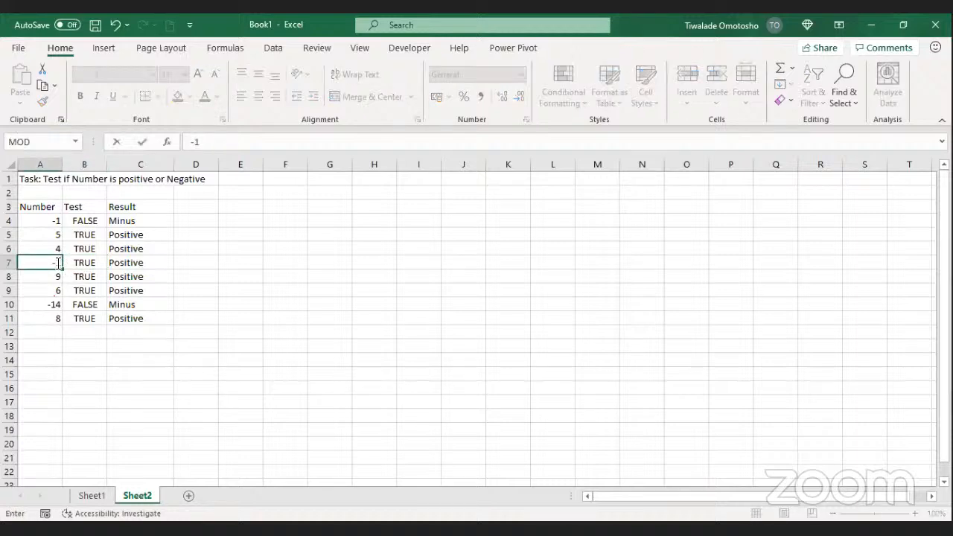
{"action": "key", "text": "BackSpace"}
{"action": "type", "text": "7"}
{"action": "key", "text": "Return"}
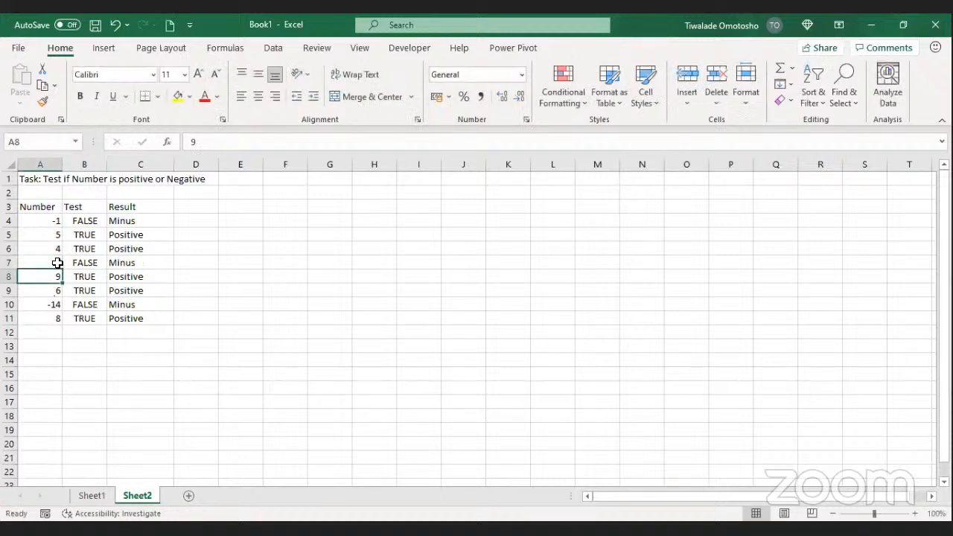
{"action": "left_click", "coordinate": [211, 256]}
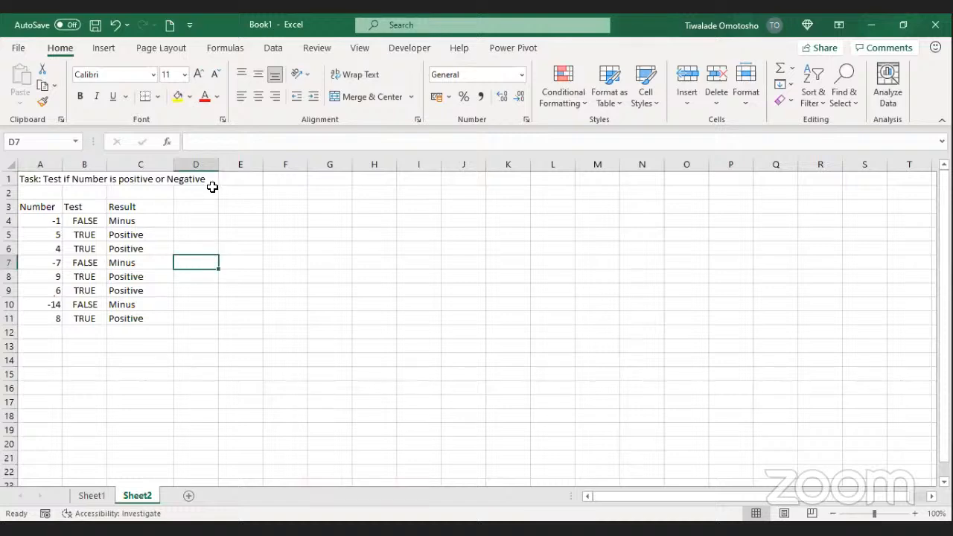
Step: Highlight each IF argument of C4's formula via its tooltip, then leave it unchanged
{"action": "left_click", "coordinate": [156, 221]}
{"action": "double_click", "coordinate": [156, 221]}
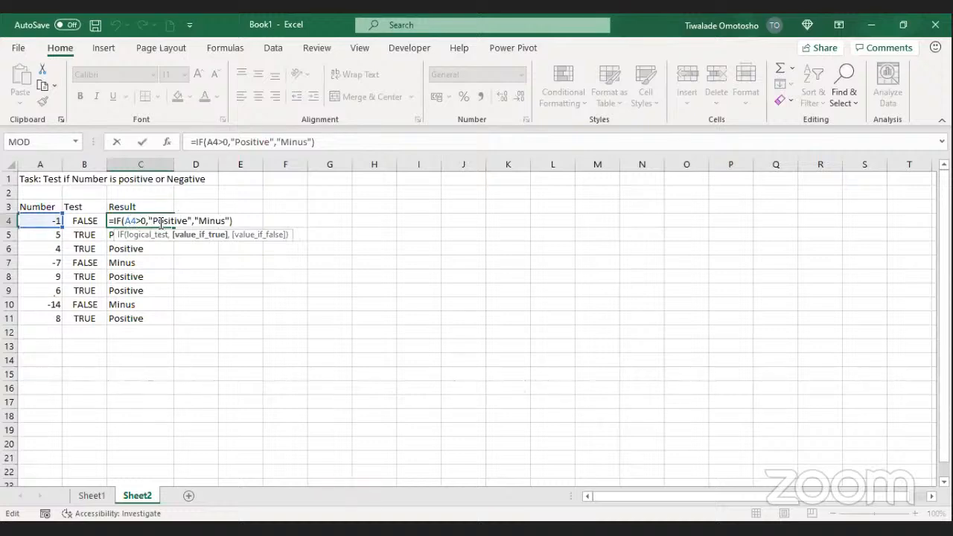
{"action": "left_click", "coordinate": [141, 238]}
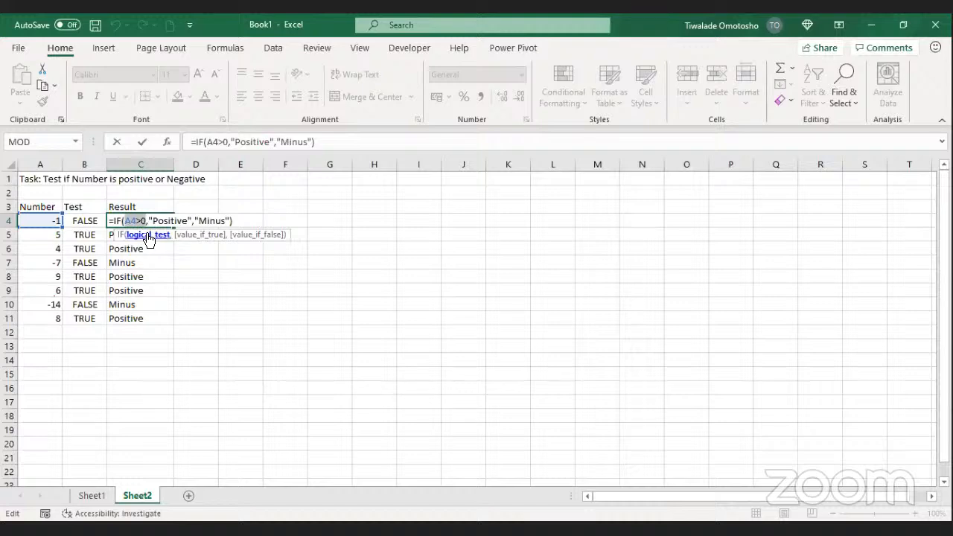
{"action": "left_click", "coordinate": [150, 237]}
{"action": "left_click", "coordinate": [191, 236]}
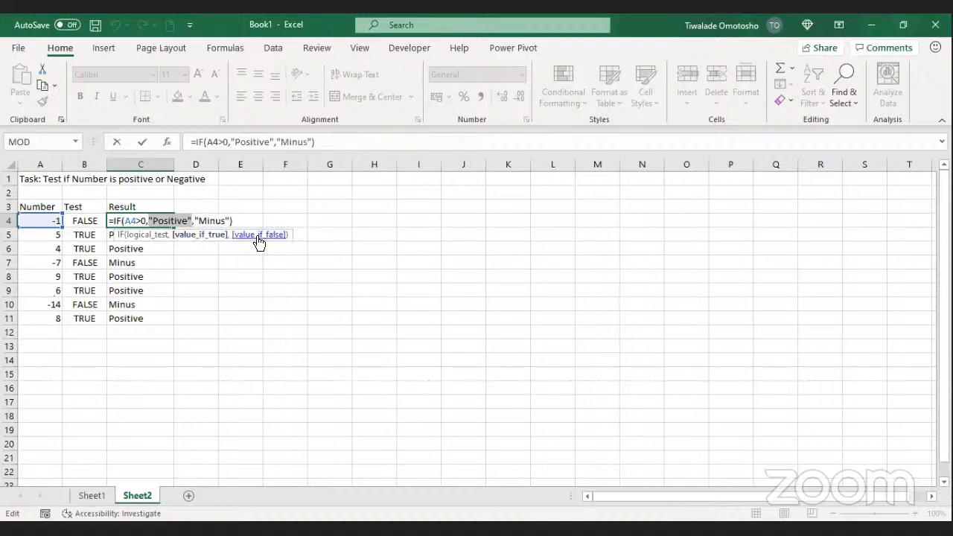
{"action": "left_click", "coordinate": [276, 261]}
{"action": "key", "text": "ctrl+Return"}
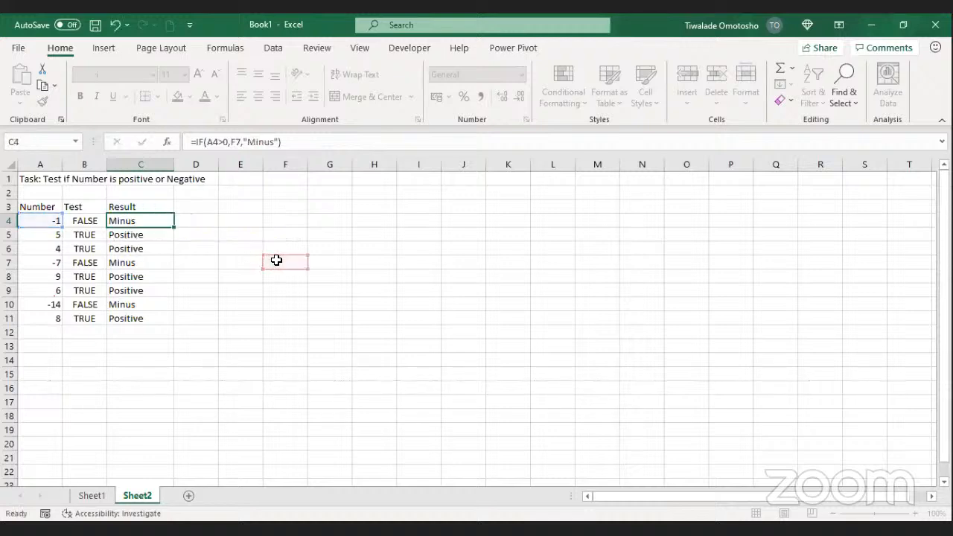
{"action": "key", "text": "Escape"}
{"action": "left_click", "coordinate": [287, 217]}
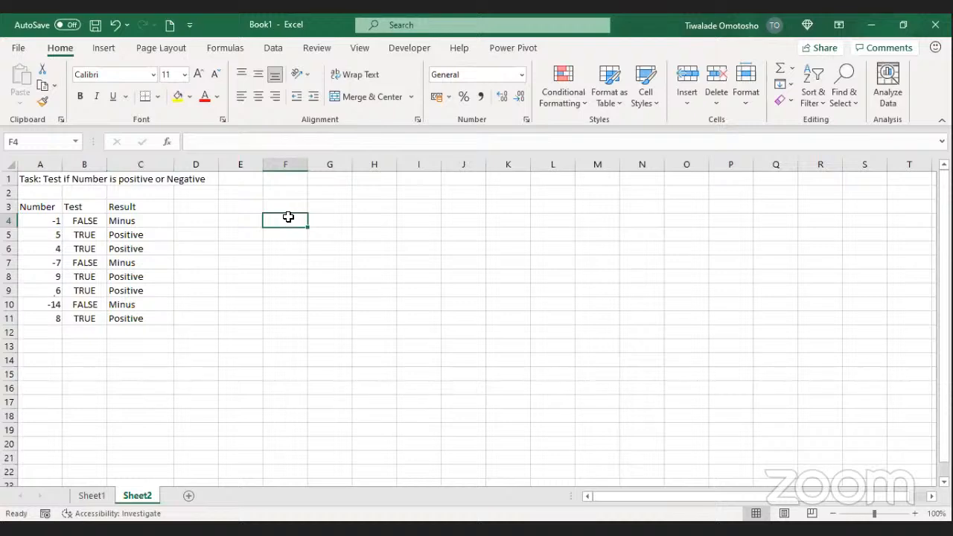
{"action": "left_click", "coordinate": [286, 207]}
{"action": "left_click", "coordinate": [292, 231]}
{"action": "left_click", "coordinate": [287, 218]}
{"action": "left_click", "coordinate": [289, 205]}
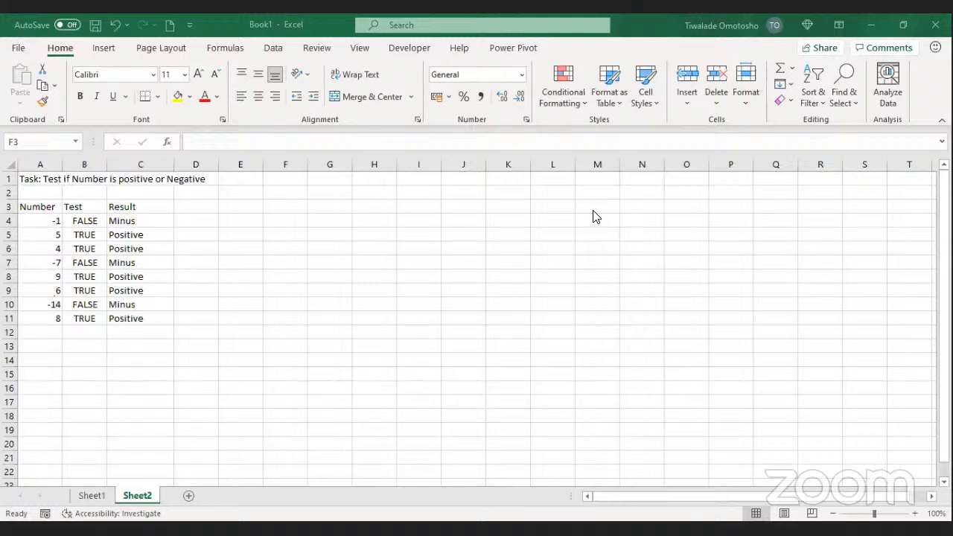
Step: Add the headings Score in E3 and Grade in F3
{"action": "left_click", "coordinate": [232, 201]}
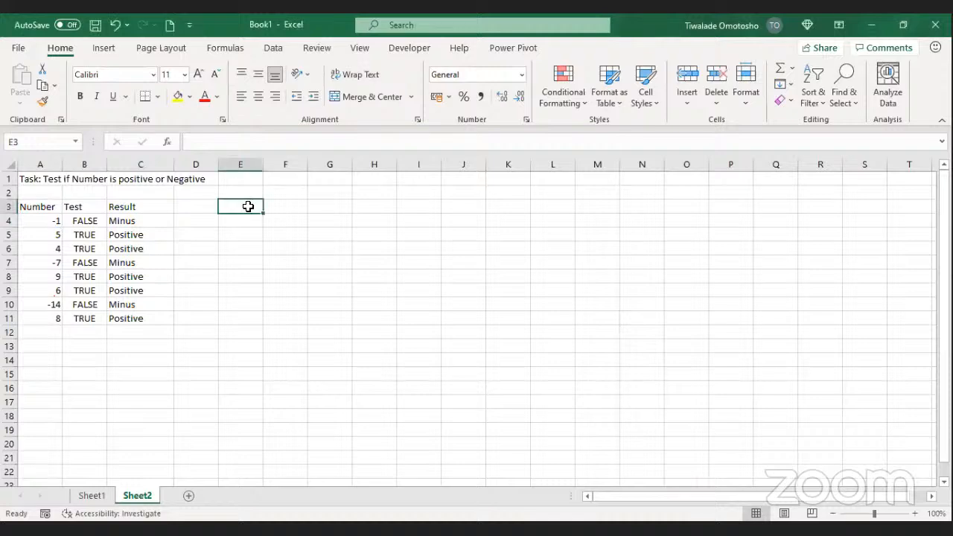
{"action": "type", "text": "Score"}
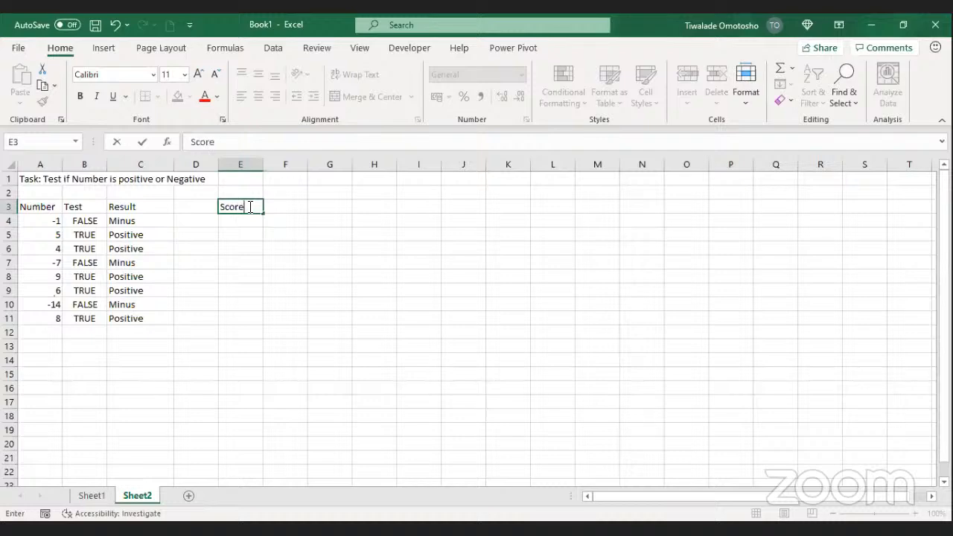
{"action": "left_click", "coordinate": [285, 201]}
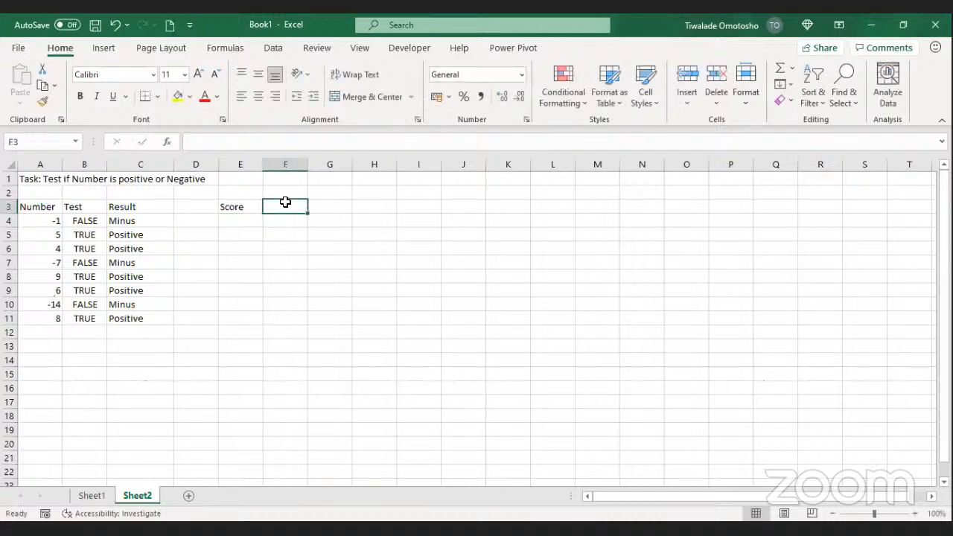
{"action": "type", "text": "Gra"}
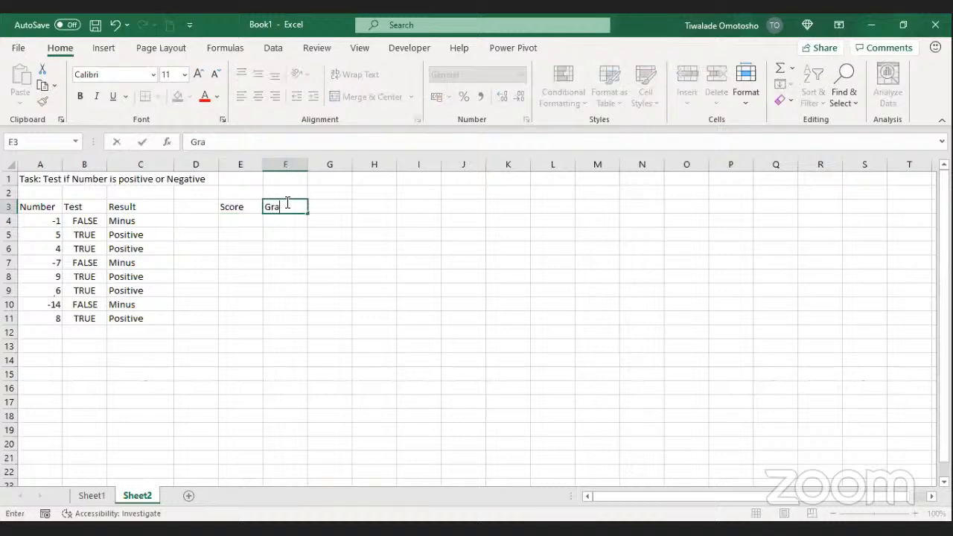
{"action": "type", "text": "de"}
{"action": "key", "text": "Return"}
Step: Enter the scores 40, 50, 60, 20, 80, 90 and 25 into E4 through E10
{"action": "left_click_drag", "start_coordinate": [234, 215], "coordinate": [232, 313]}
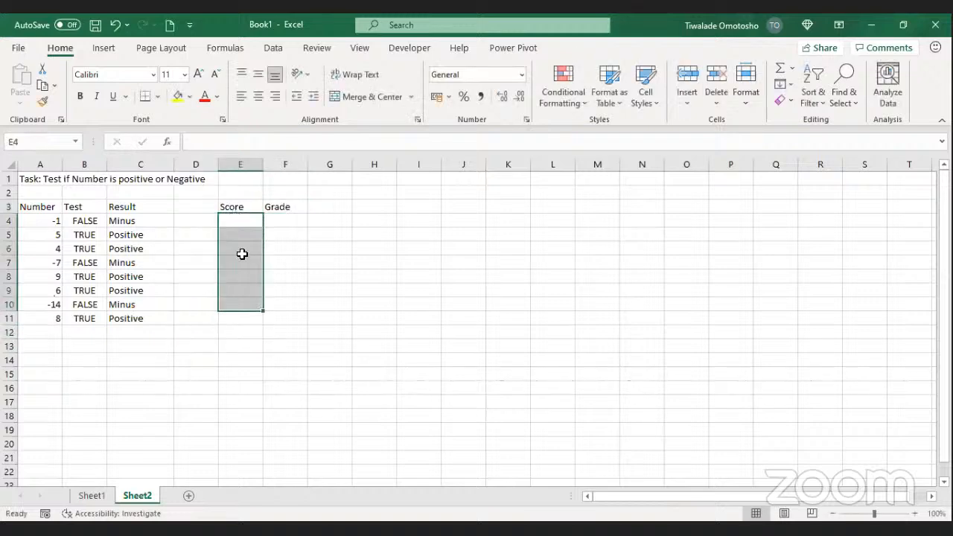
{"action": "left_click", "coordinate": [239, 224]}
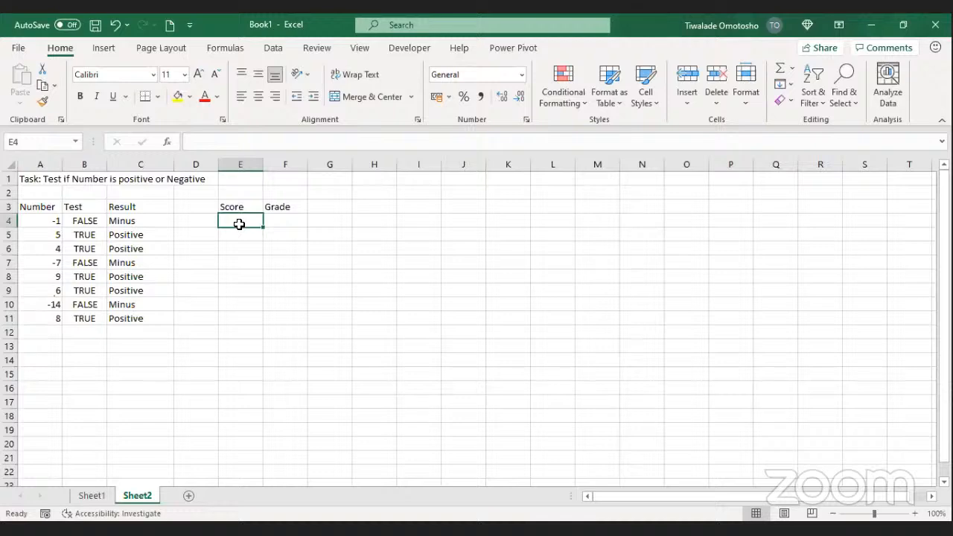
{"action": "type", "text": "40"}
{"action": "key", "text": "Return"}
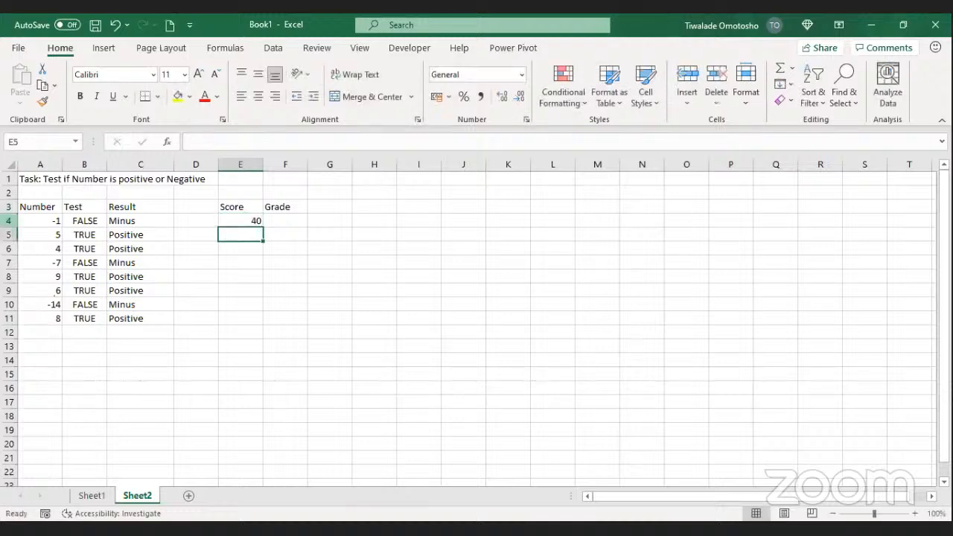
{"action": "type", "text": "80"}
{"action": "key", "text": "BackSpace"}
{"action": "key", "text": "BackSpace"}
{"action": "type", "text": "50"}
{"action": "key", "text": "Return"}
{"action": "type", "text": "60"}
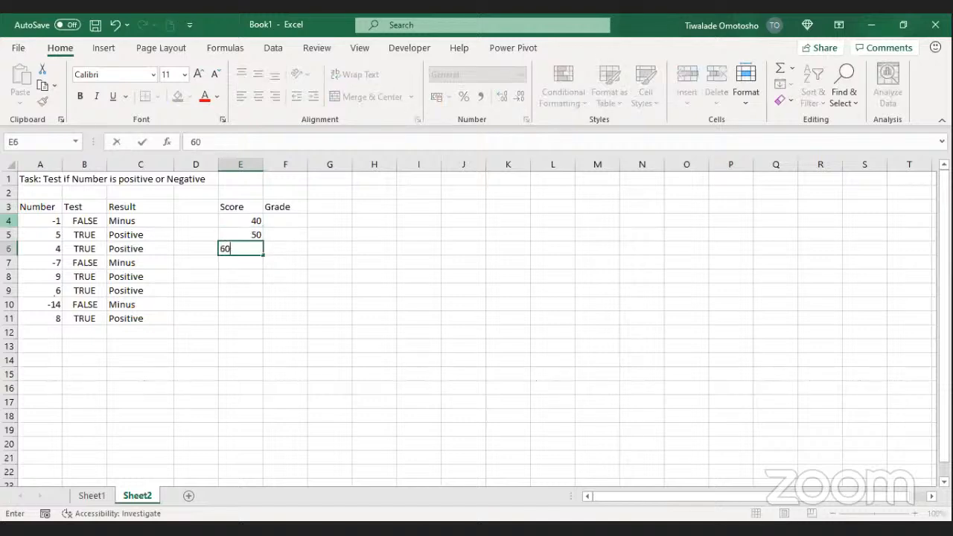
{"action": "key", "text": "Return"}
{"action": "type", "text": "20"}
{"action": "key", "text": "Return"}
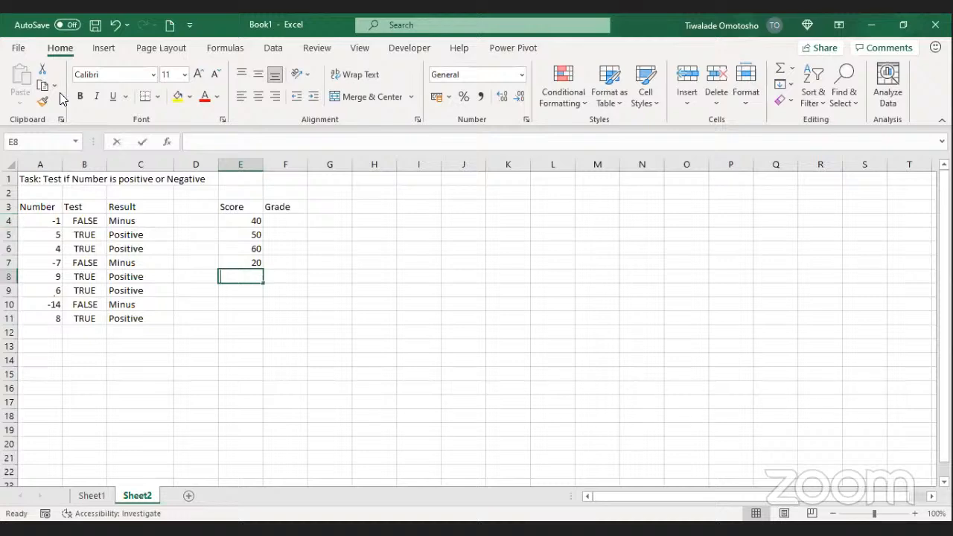
{"action": "type", "text": "80"}
{"action": "key", "text": "Return"}
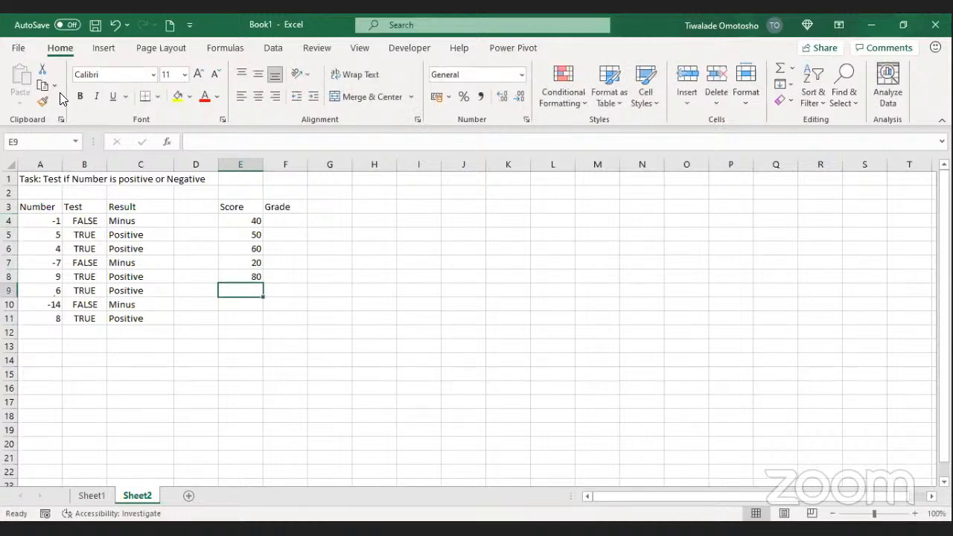
{"action": "type", "text": "90"}
{"action": "key", "text": "Return"}
{"action": "type", "text": "25"}
{"action": "key", "text": "Return"}
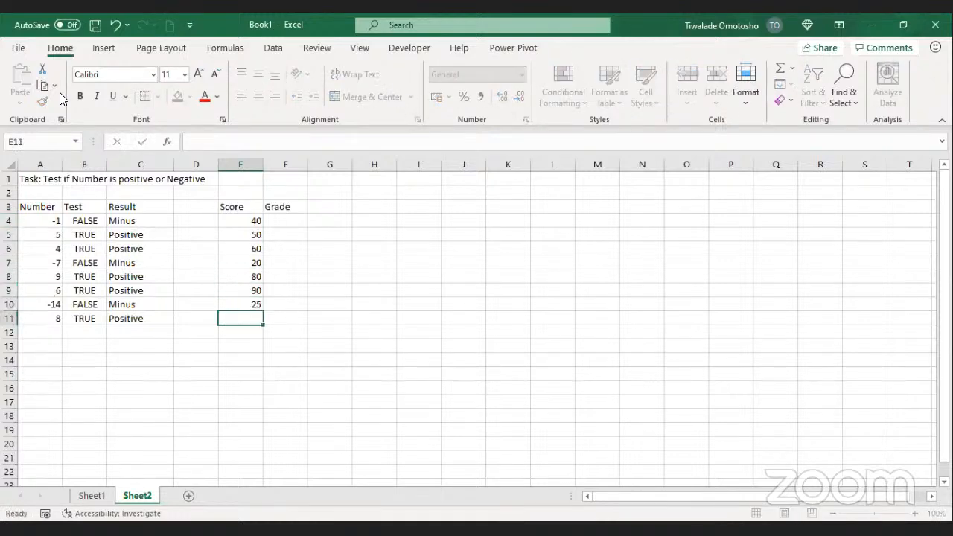
{"action": "left_click", "coordinate": [296, 217]}
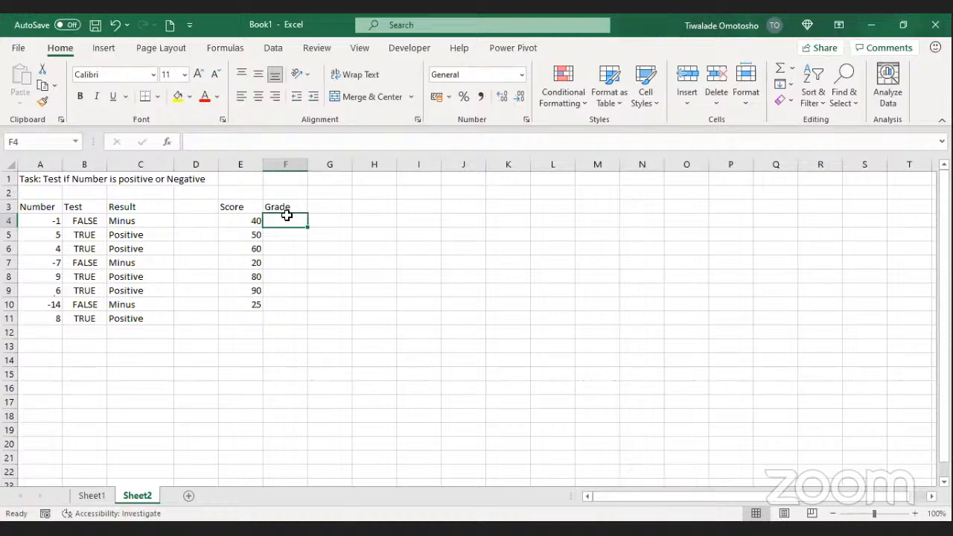
Step: Enter =IF(E4>=50,"Pass","Fail") in F4 so the score of 40 shows Fail
{"action": "type", "text": "="}
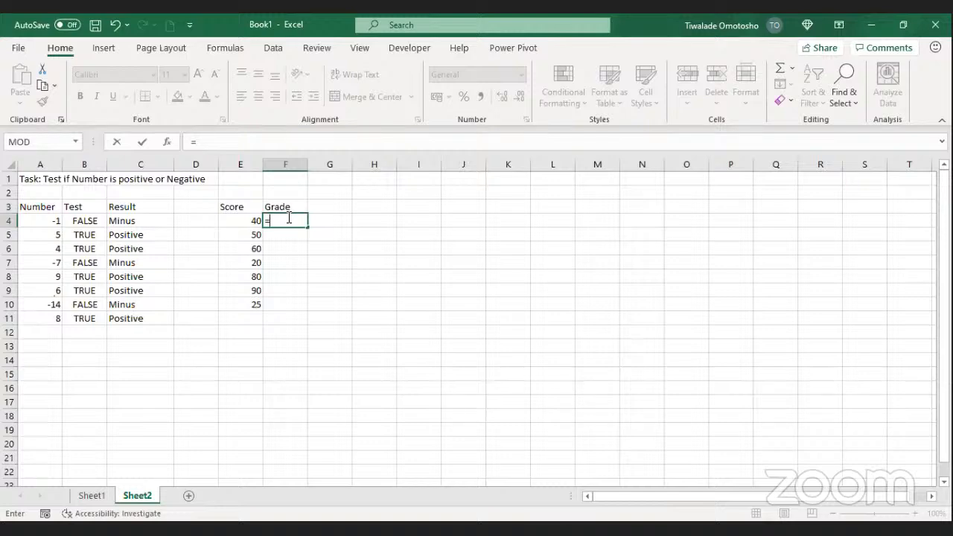
{"action": "type", "text": "I"}
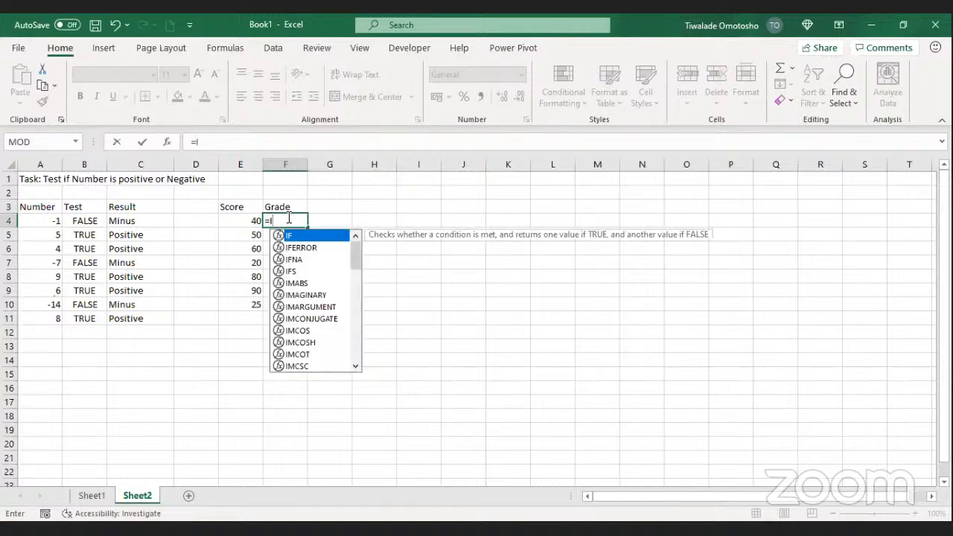
{"action": "type", "text": "F"}
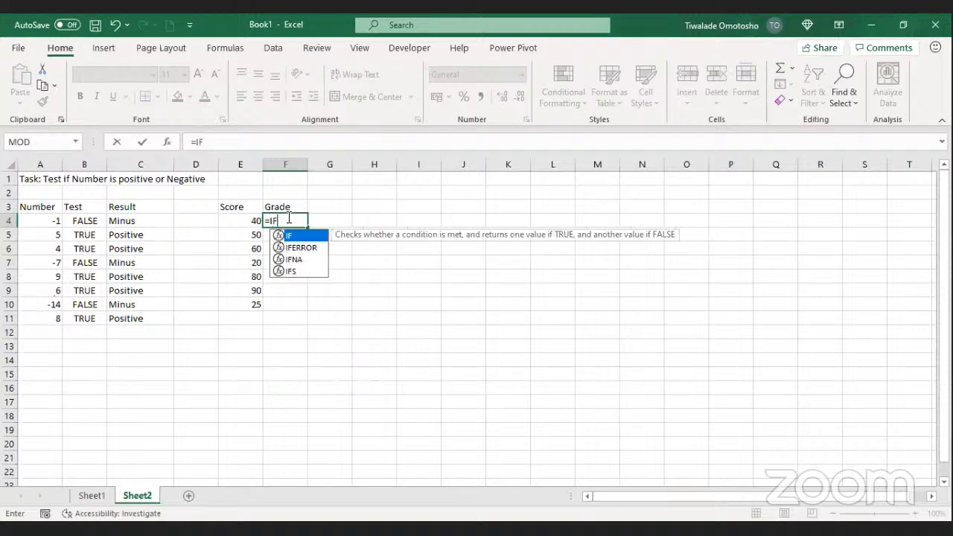
{"action": "type", "text": "("}
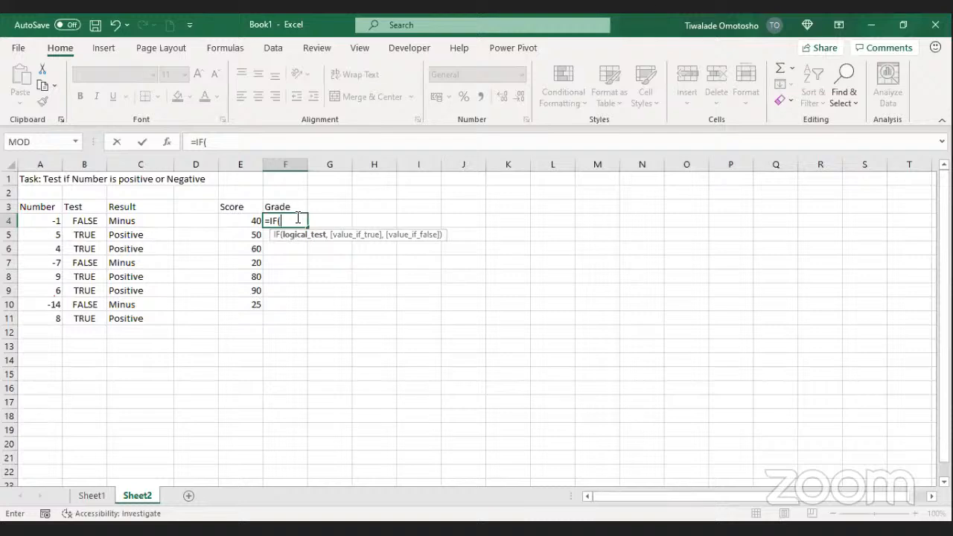
{"action": "left_click", "coordinate": [238, 219]}
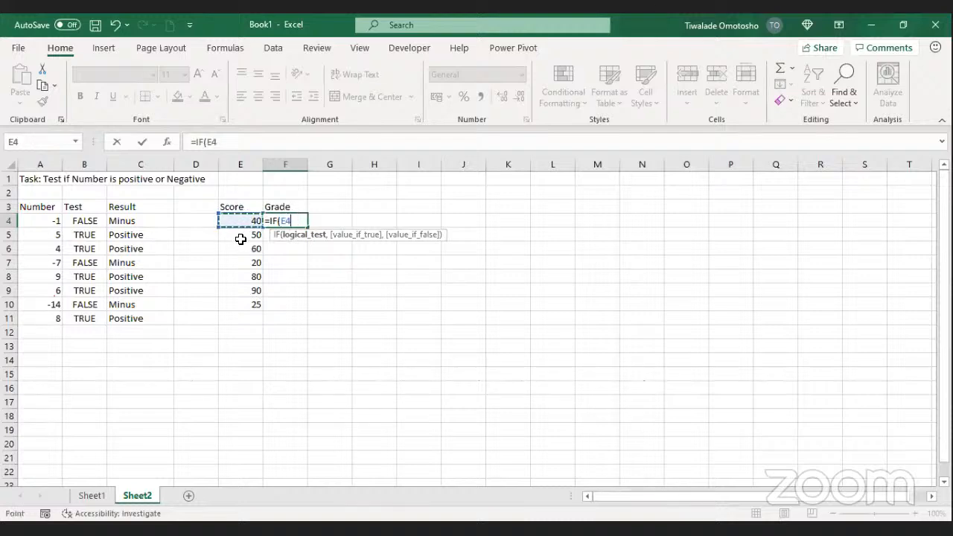
{"action": "type", "text": ">=50,"}
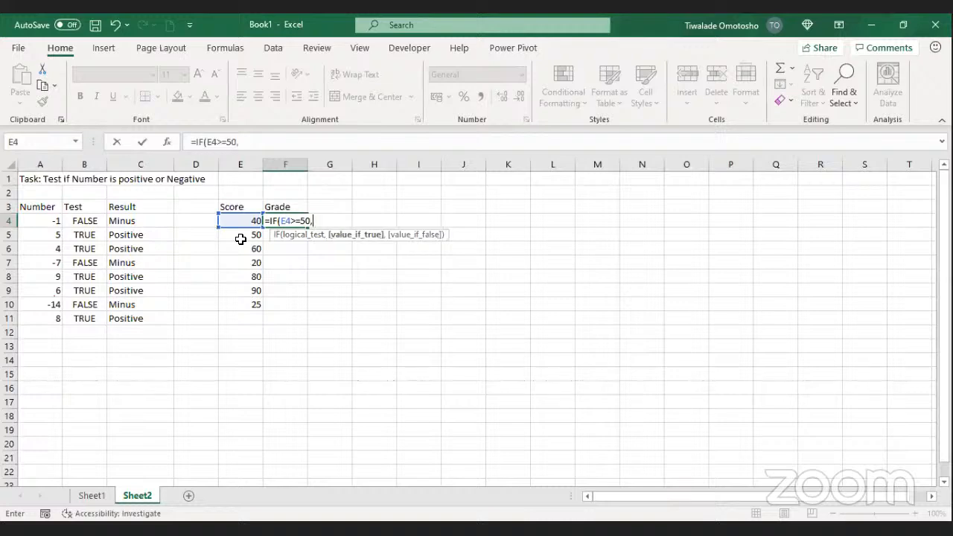
{"action": "type", "text": "\"Pass\""}
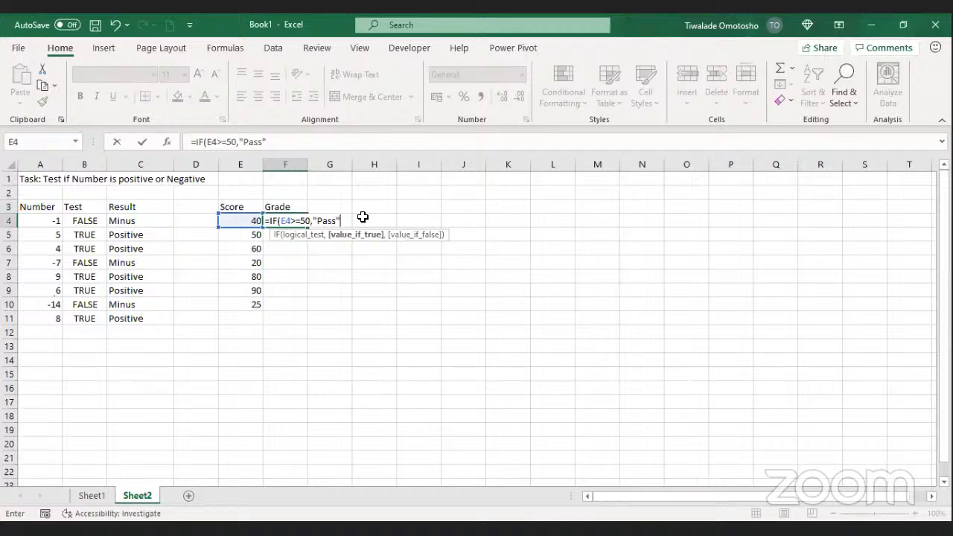
{"action": "type", "text": ",\""}
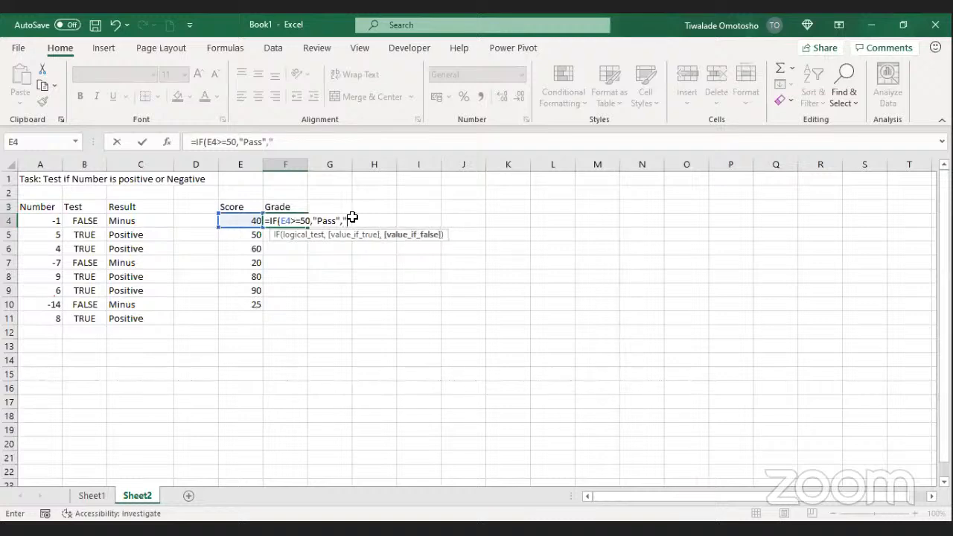
{"action": "type", "text": "Fail\")"}
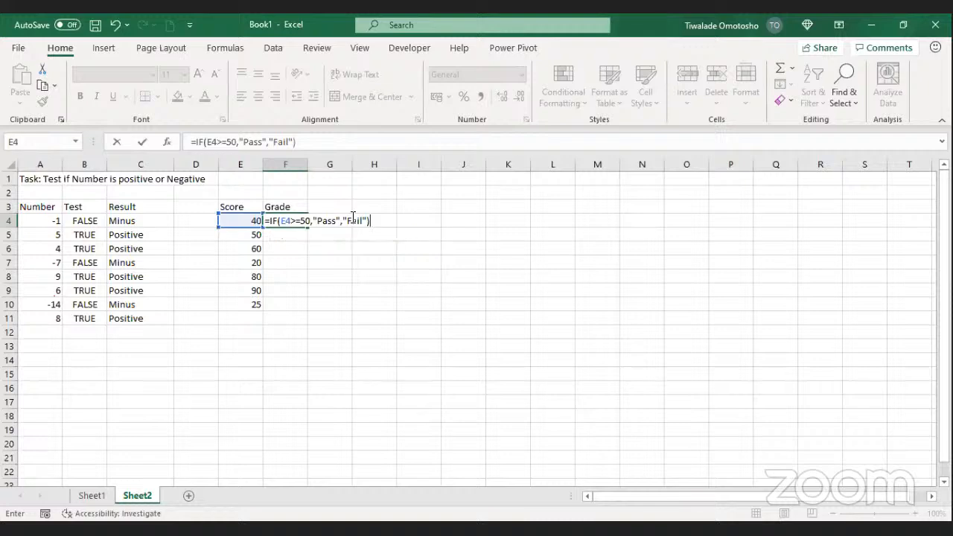
{"action": "key", "text": "ctrl+Return"}
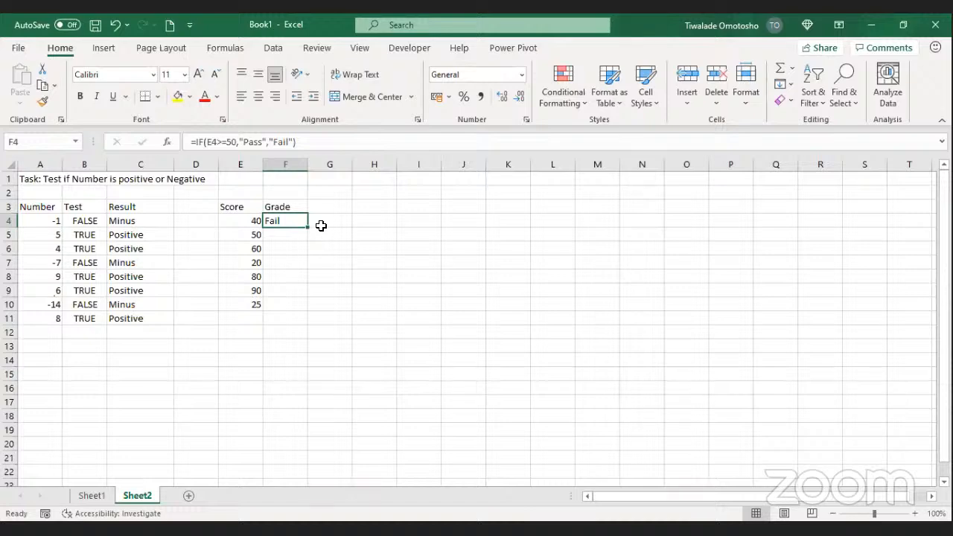
{"action": "left_click", "coordinate": [500, 142]}
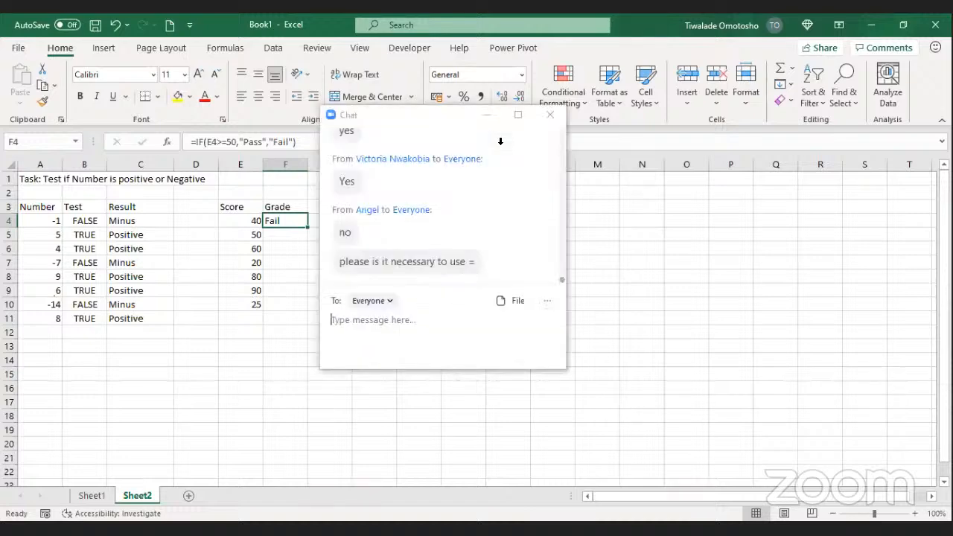
{"action": "left_click", "coordinate": [550, 115]}
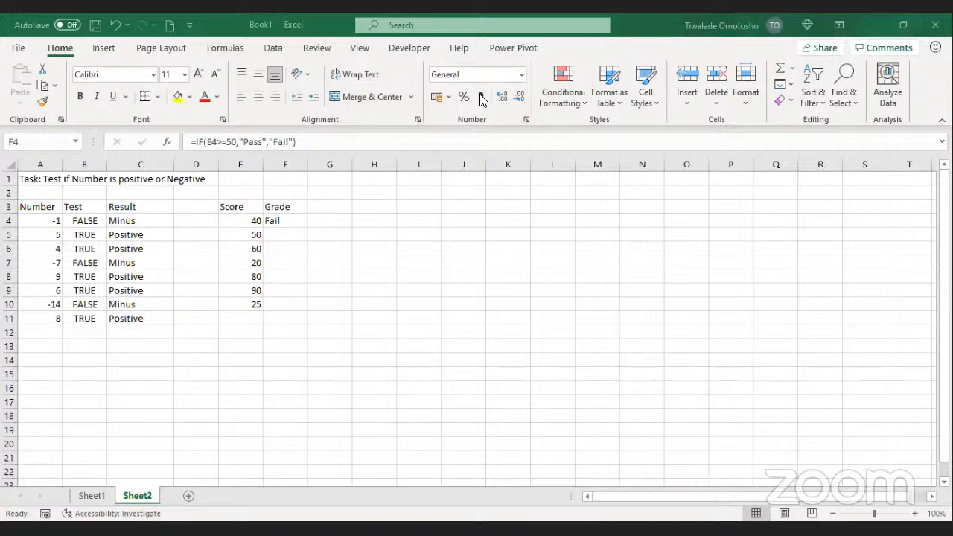
Step: Fill the F4 grade formula down to F10
{"action": "left_click", "coordinate": [282, 223]}
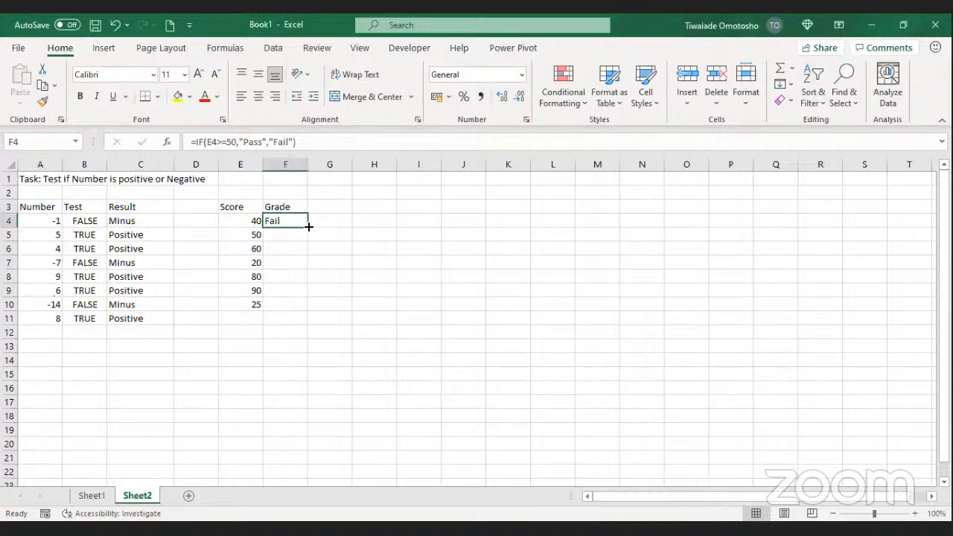
{"action": "double_click", "coordinate": [309, 227]}
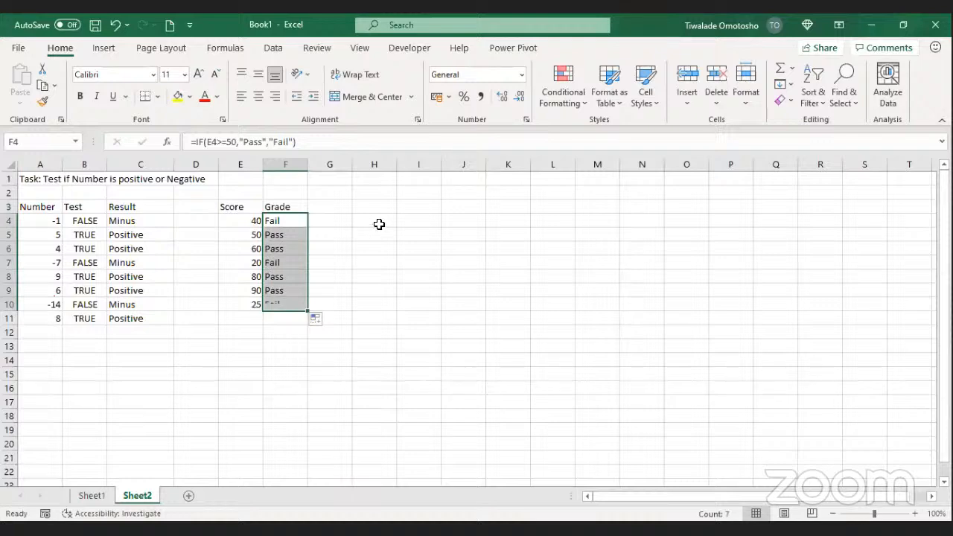
{"action": "left_click", "coordinate": [289, 236]}
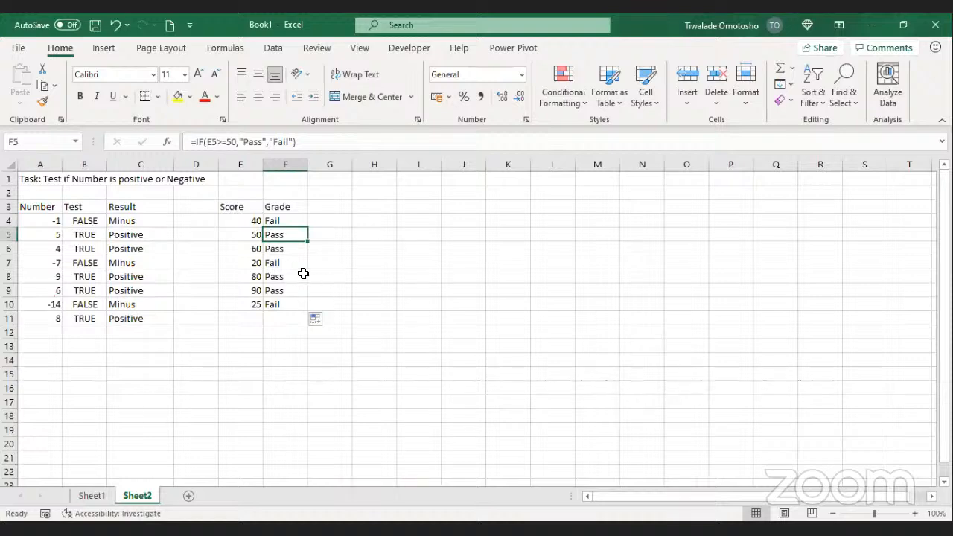
Step: Change the score in E10 from 25 to 45
{"action": "left_click", "coordinate": [253, 306]}
{"action": "type", "text": "45"}
{"action": "key", "text": "Return"}
Step: Set the E10 score to 51 so its grade becomes Pass
{"action": "left_click", "coordinate": [243, 303]}
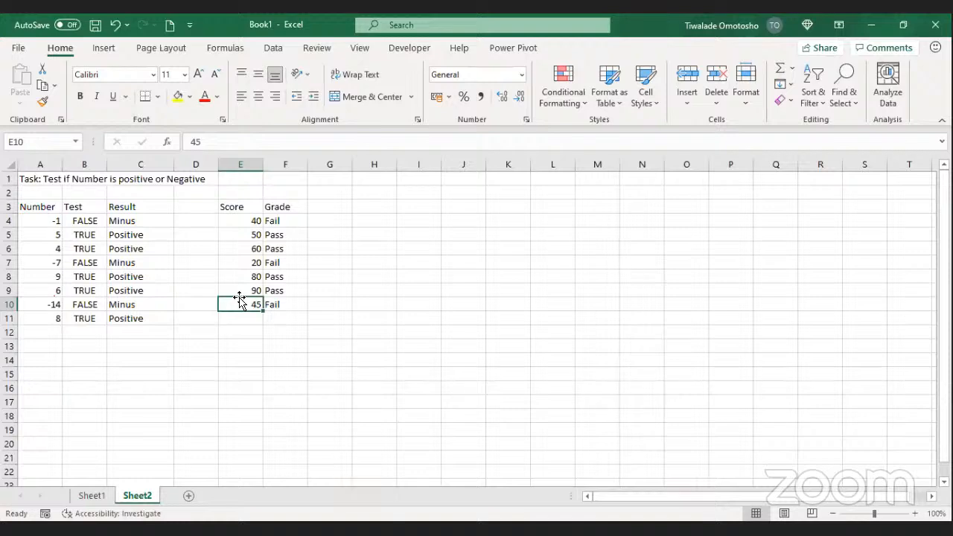
{"action": "type", "text": "51"}
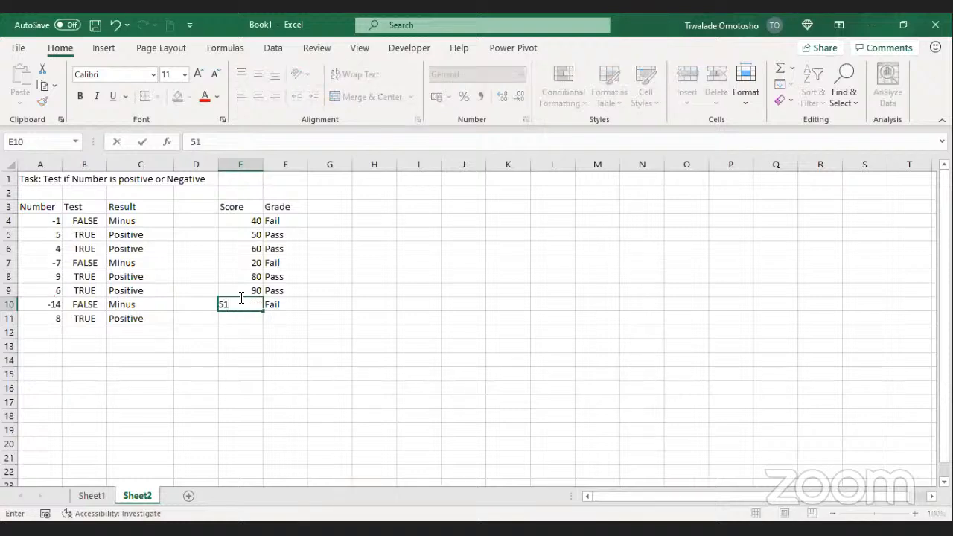
{"action": "key", "text": "Return"}
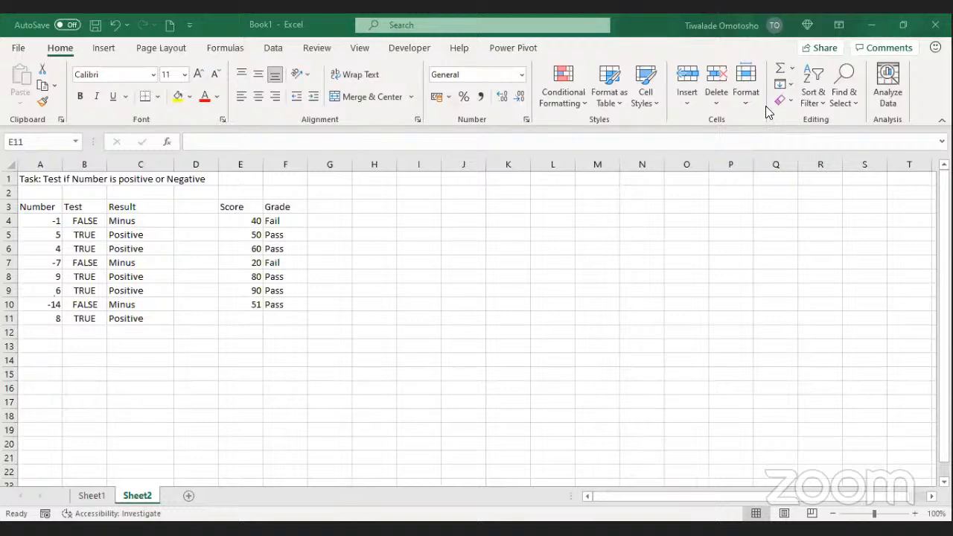
Step: Review the IF formula in F4, then select G3 for a new heading
{"action": "left_click", "coordinate": [285, 221]}
{"action": "left_click", "coordinate": [318, 206]}
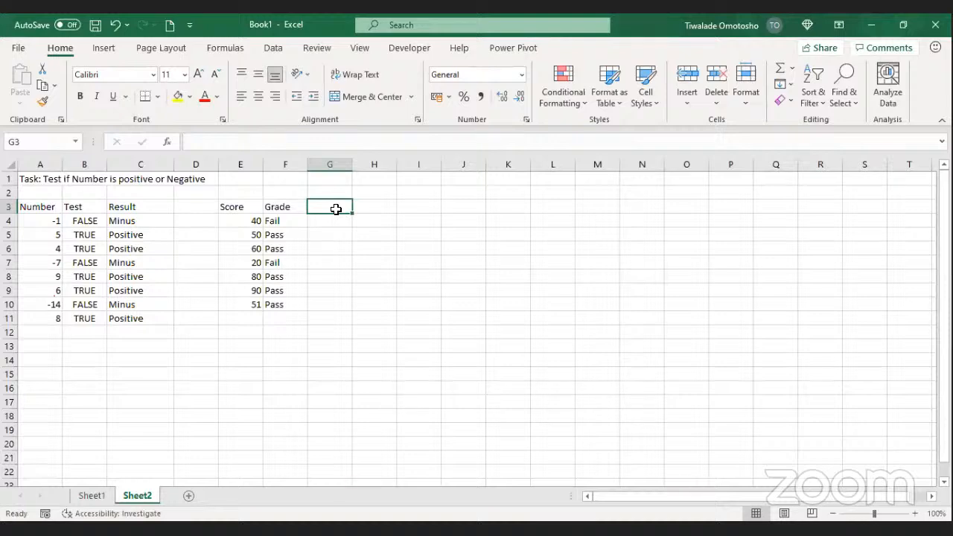
{"action": "left_click", "coordinate": [287, 221]}
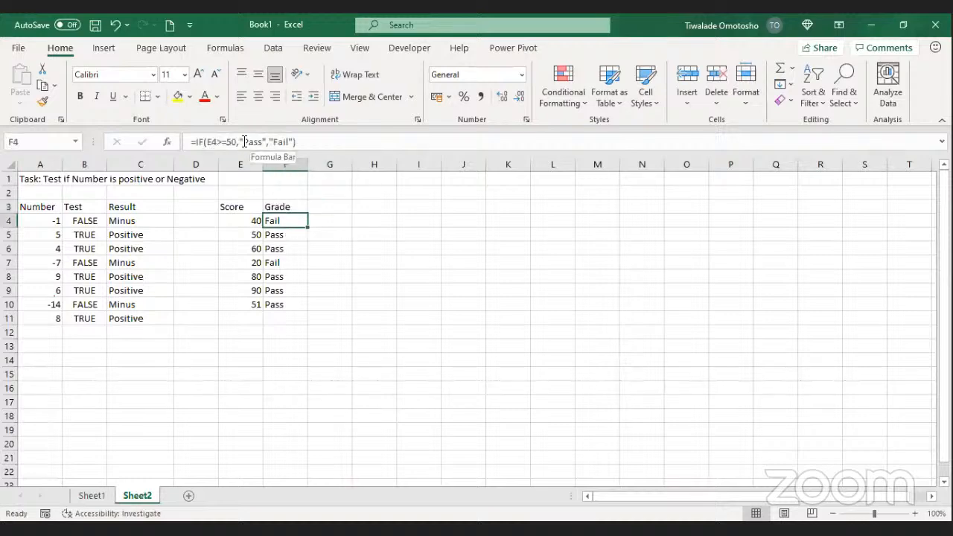
{"action": "left_click", "coordinate": [330, 208]}
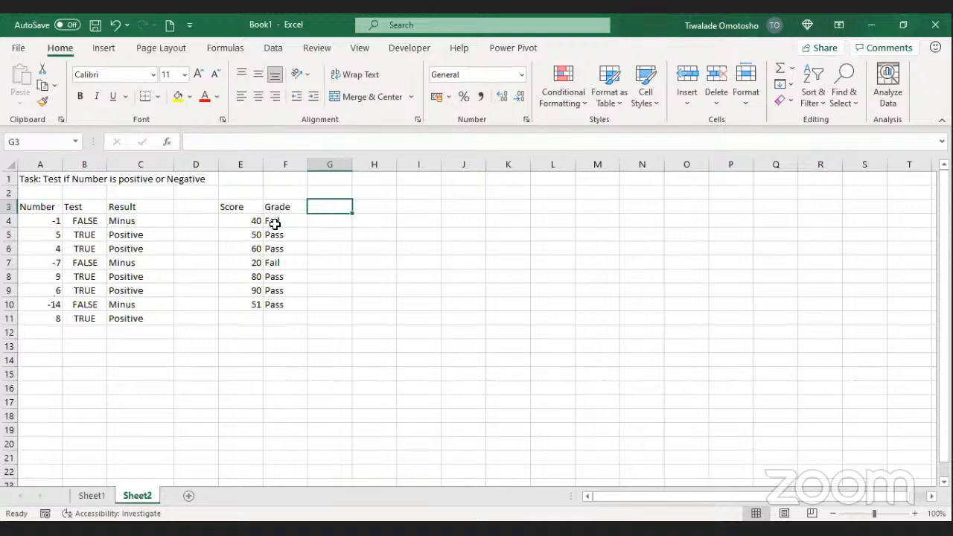
Step: Type the heading Calc into G3
{"action": "type", "text": "C"}
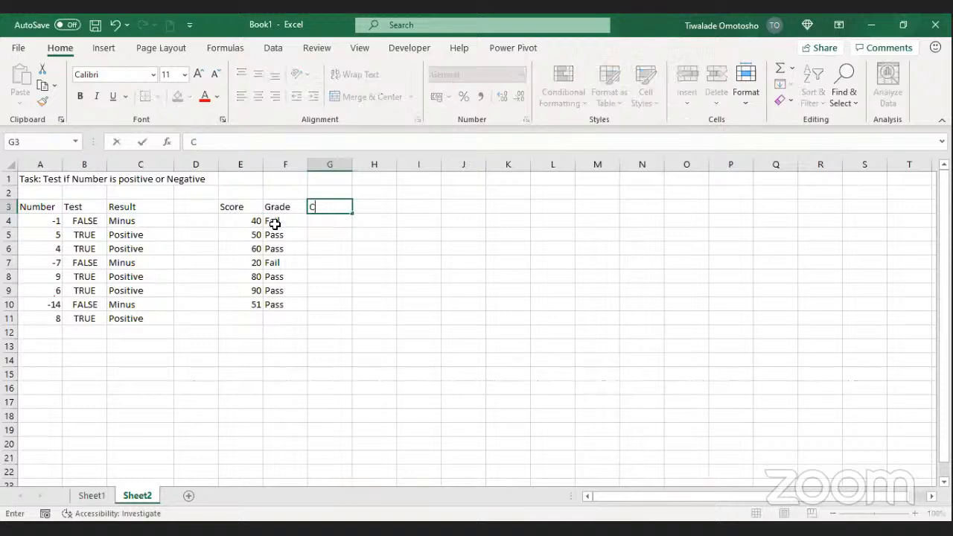
{"action": "type", "text": "alc"}
{"action": "key", "text": "Return"}
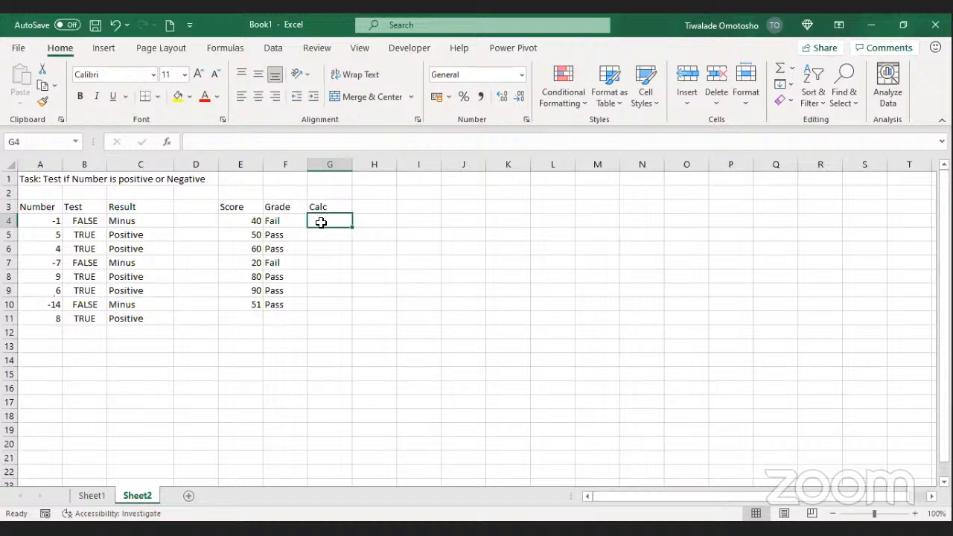
Step: Start the G4 formula as =IF(E4<=20, testing whether the E4 score is 20 or less
{"action": "type", "text": "="}
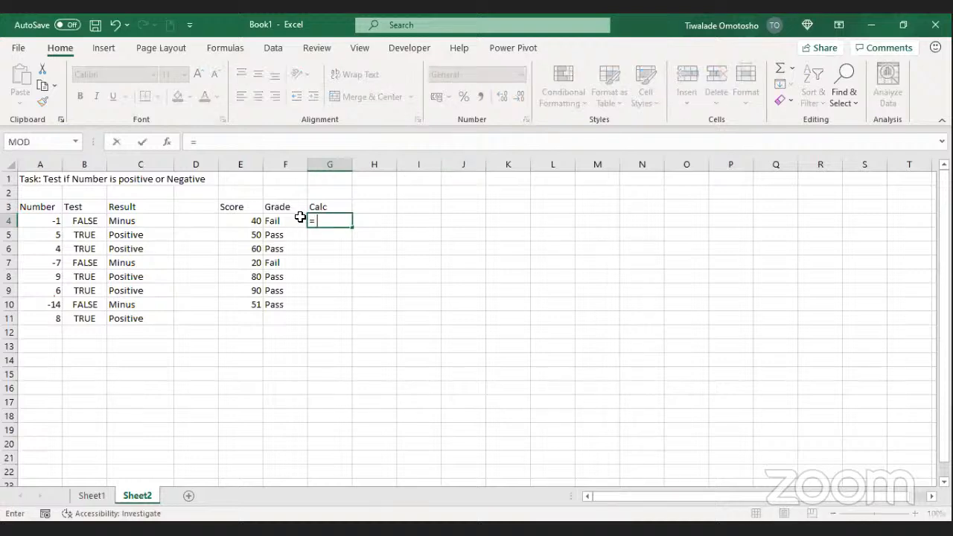
{"action": "type", "text": "if"}
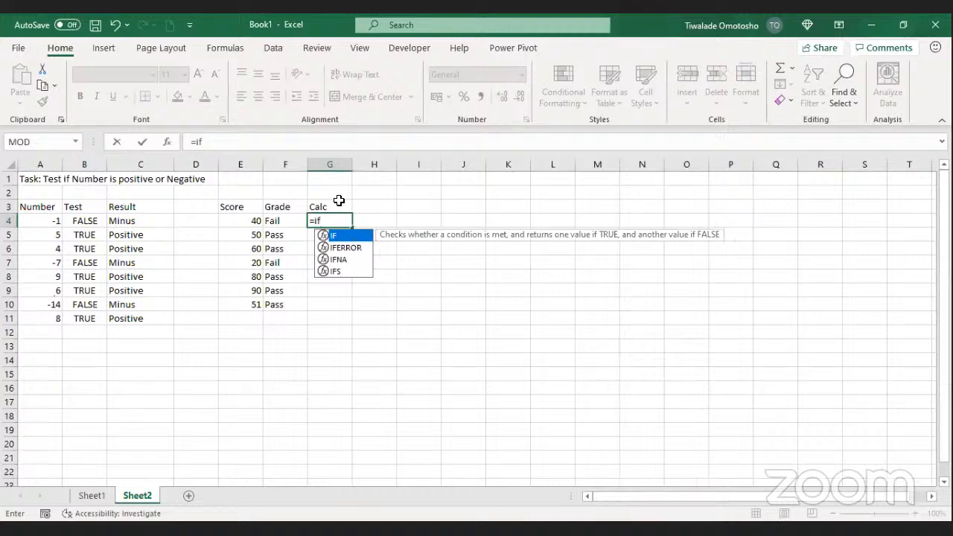
{"action": "key", "text": "Tab"}
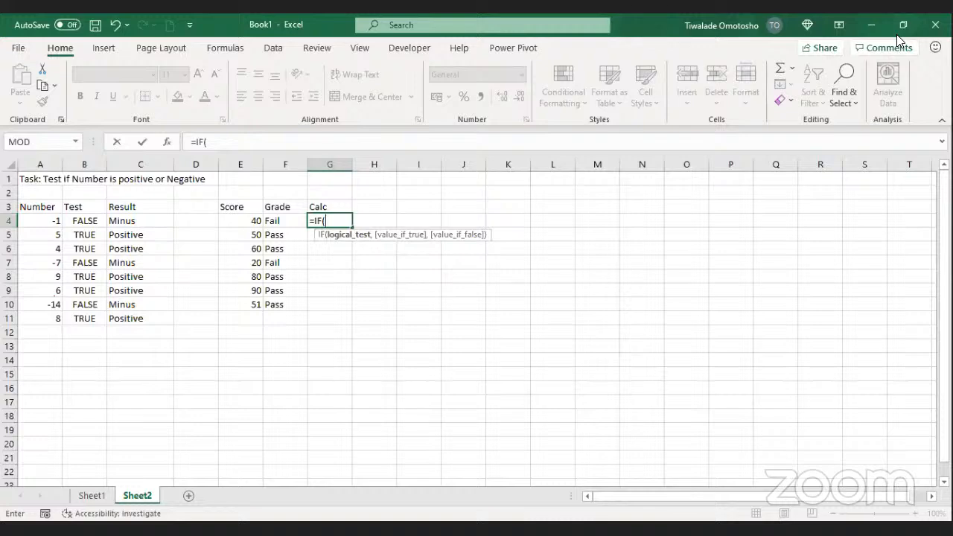
{"action": "key", "text": "alt+Tab"}
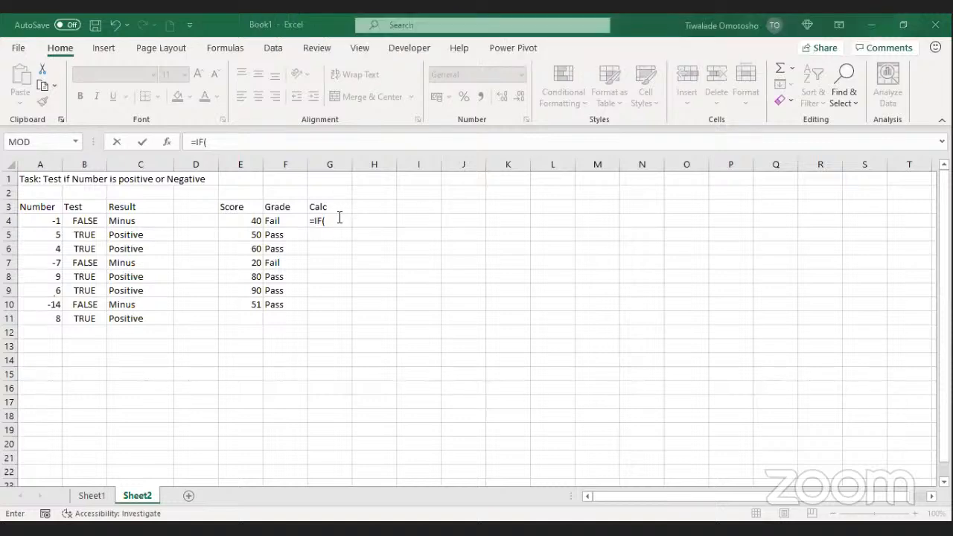
{"action": "left_click", "coordinate": [350, 218]}
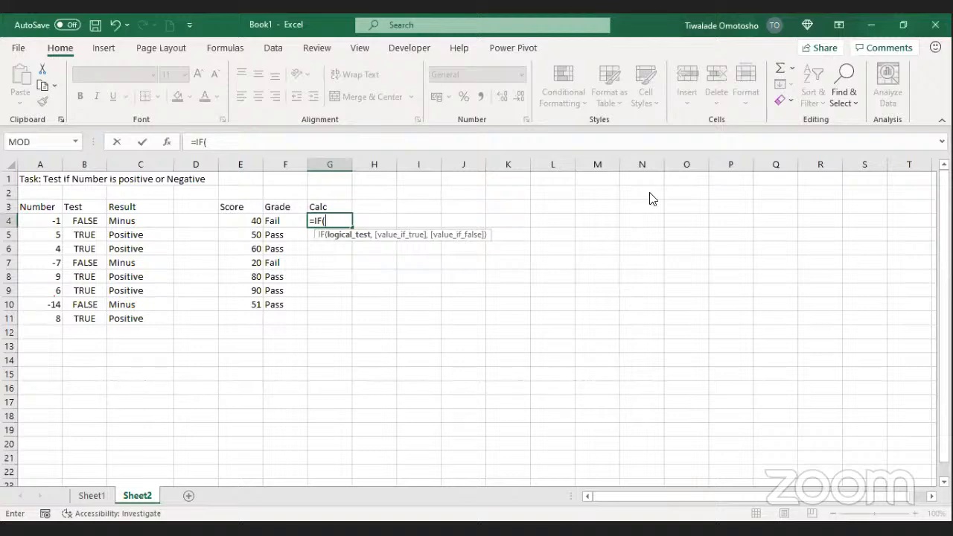
{"action": "left_click", "coordinate": [253, 218]}
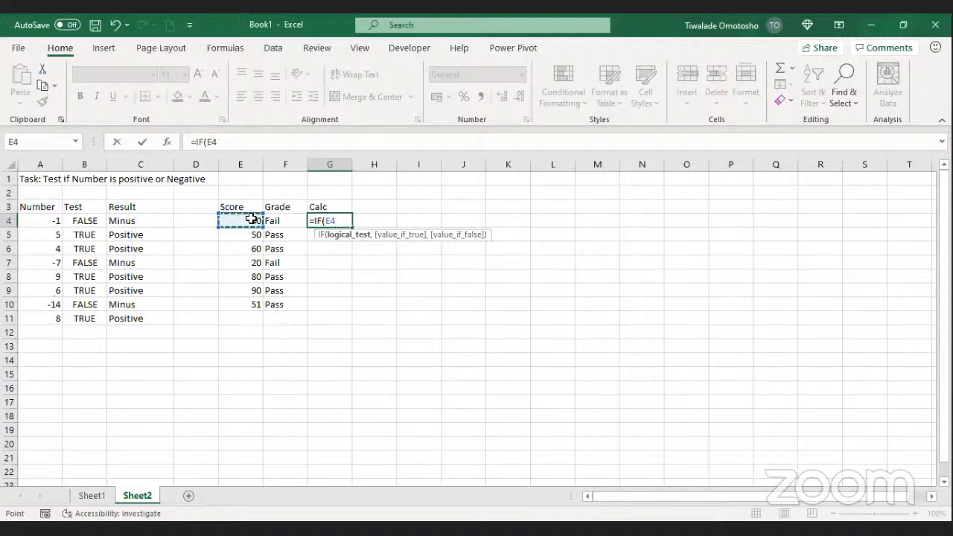
{"action": "type", "text": "<=,"}
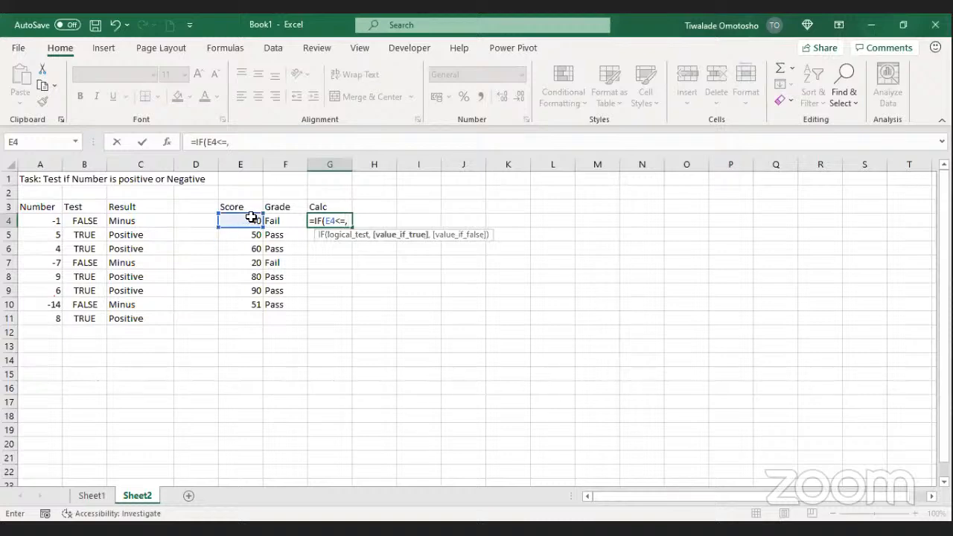
{"action": "left_click", "coordinate": [249, 218]}
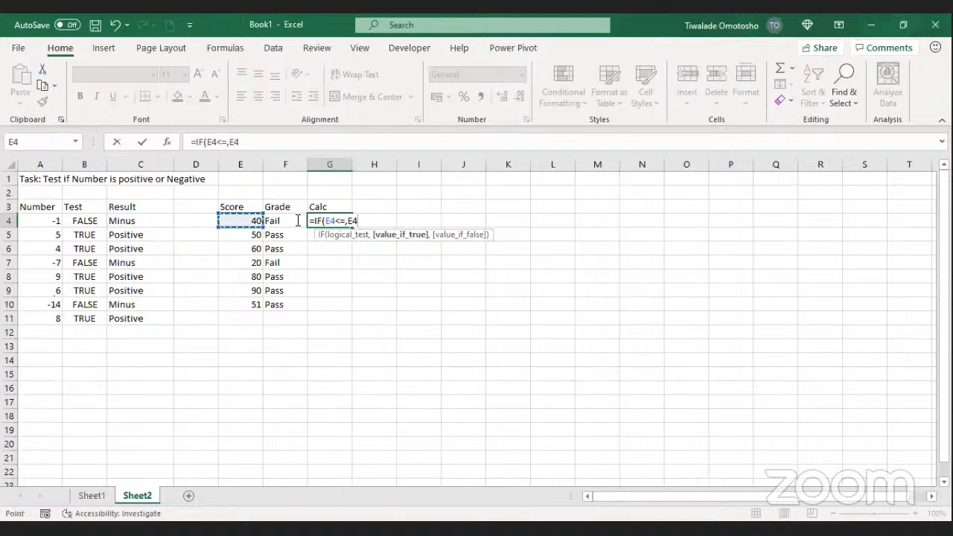
{"action": "left_click_drag", "start_coordinate": [360, 220], "coordinate": [339, 215]}
{"action": "type", "text": "20"}
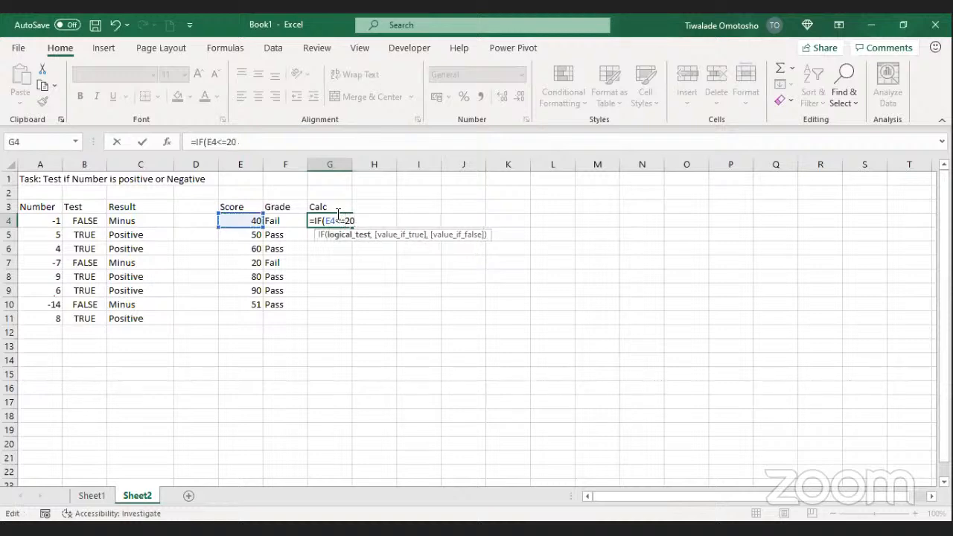
{"action": "type", "text": ","}
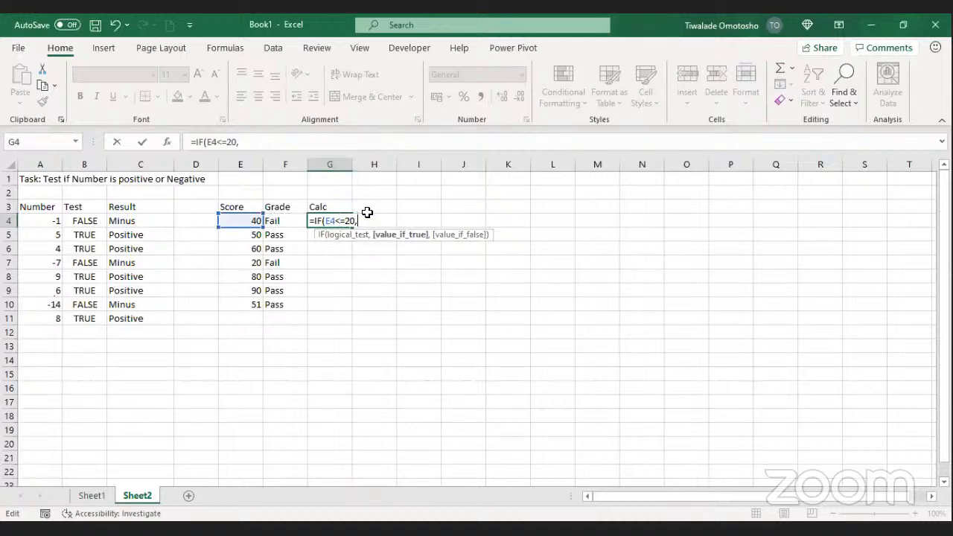
Step: Add E4+15 as the true value and E4 as the false value, then close the parenthesis
{"action": "left_click", "coordinate": [238, 220]}
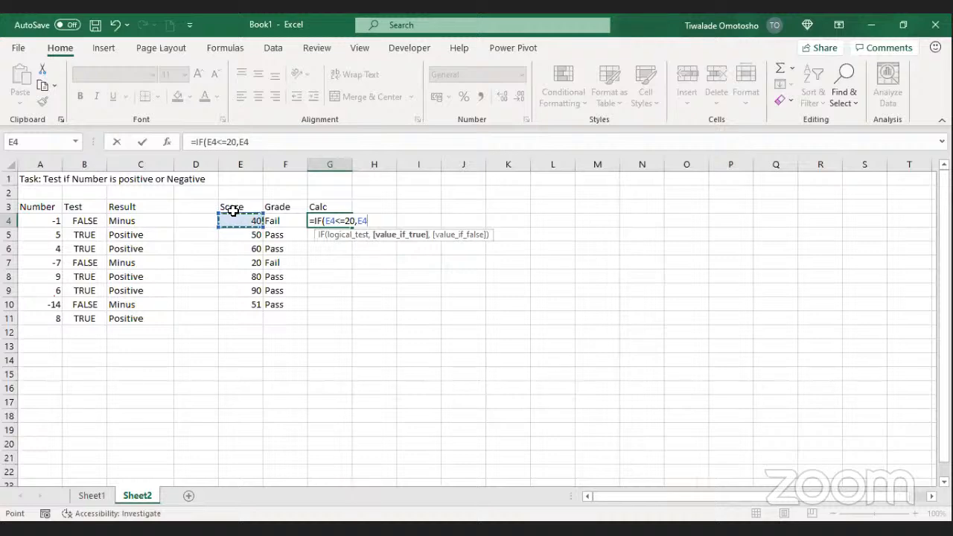
{"action": "type", "text": "+15"}
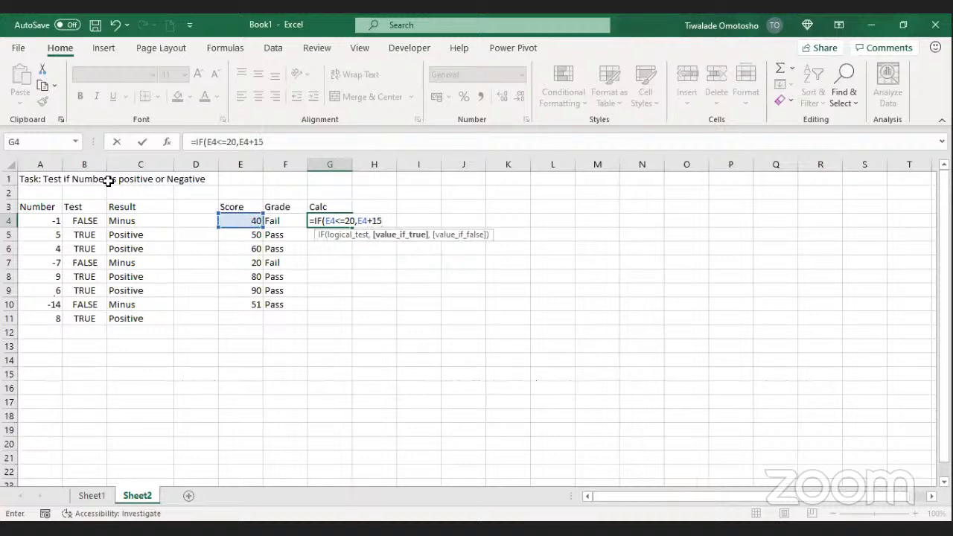
{"action": "type", "text": ","}
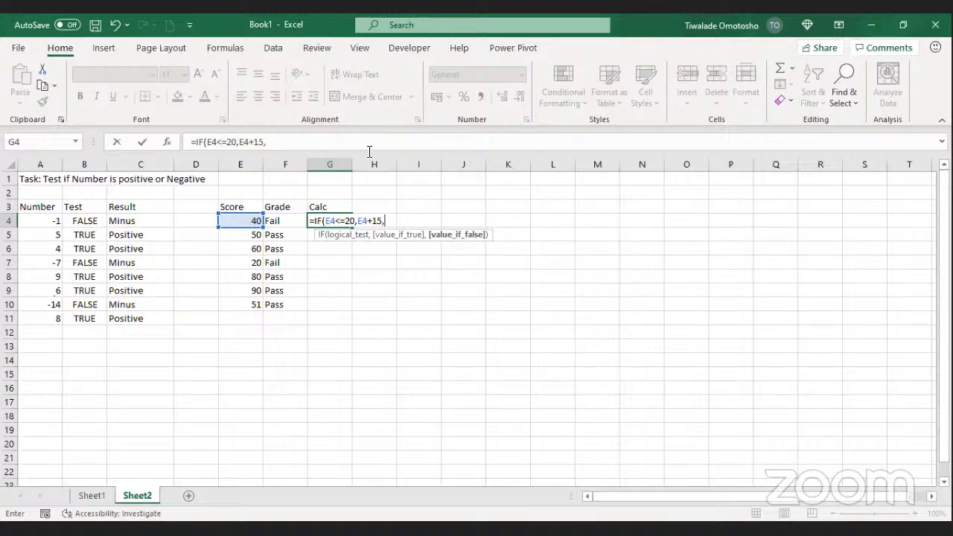
{"action": "left_click", "coordinate": [254, 222]}
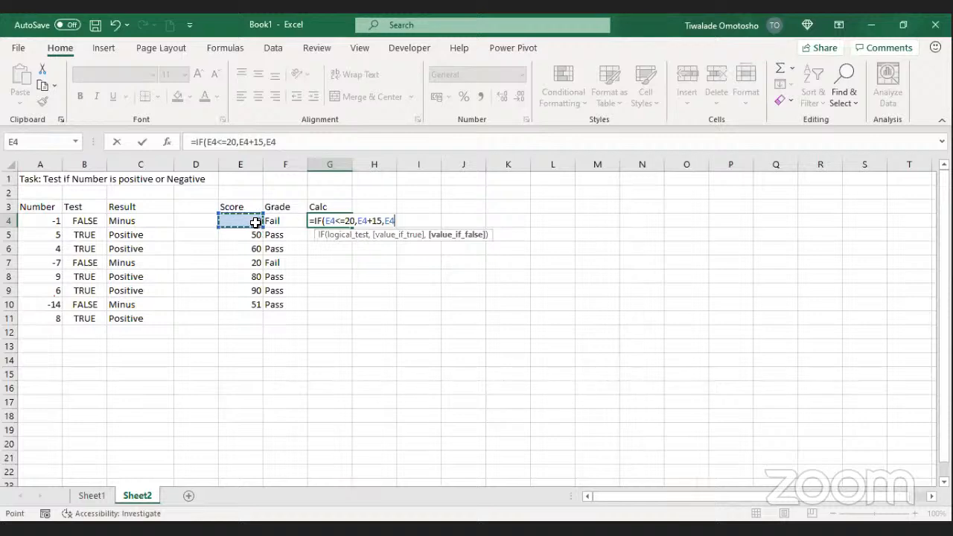
{"action": "left_click", "coordinate": [360, 237]}
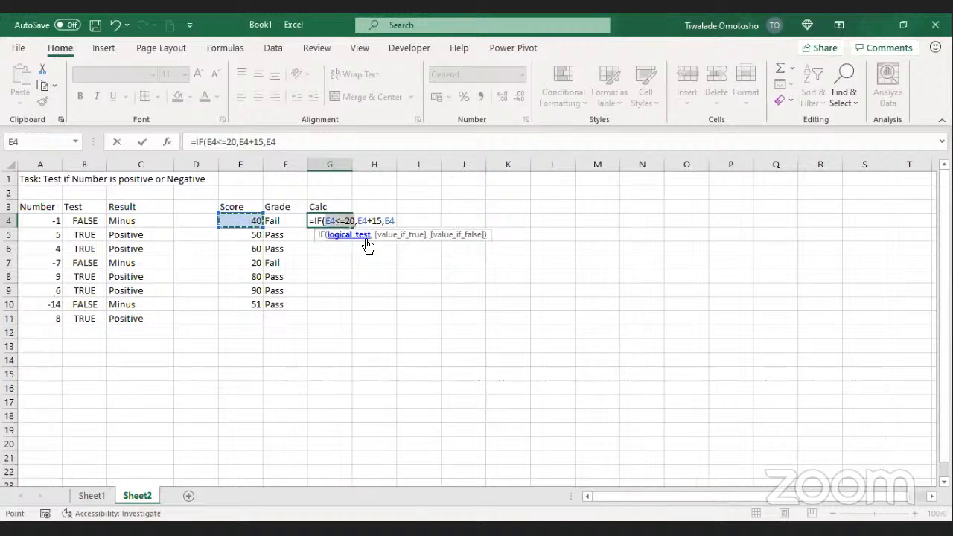
{"action": "left_click", "coordinate": [397, 235]}
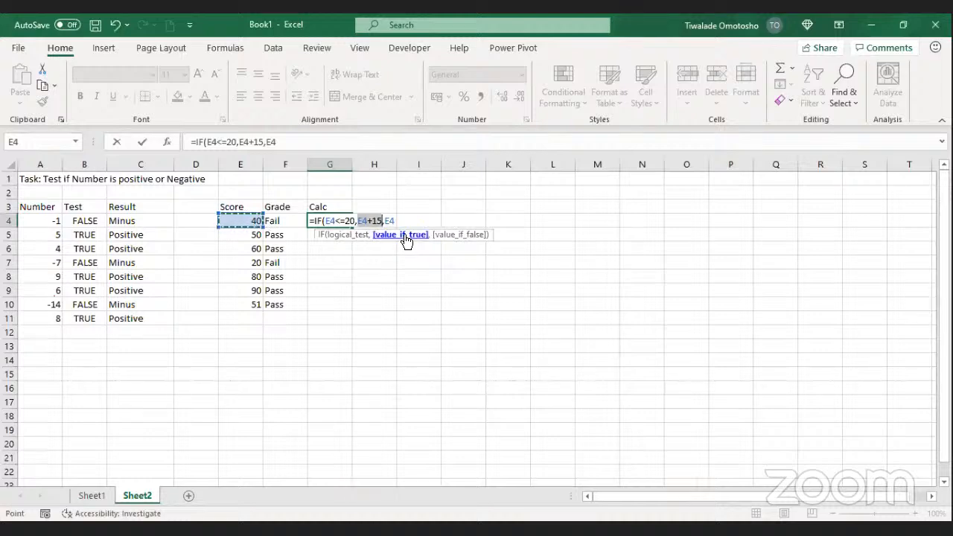
{"action": "left_click", "coordinate": [466, 237]}
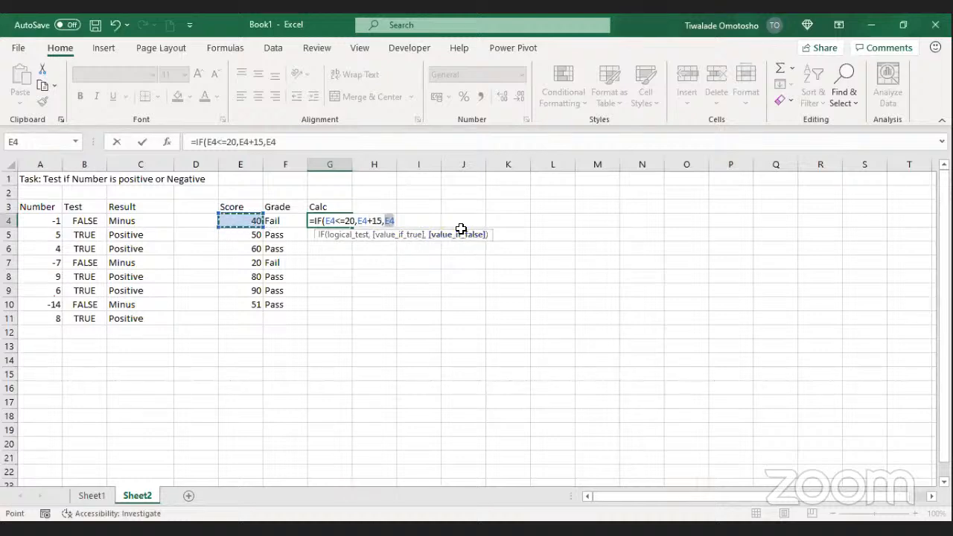
{"action": "left_click", "coordinate": [344, 143]}
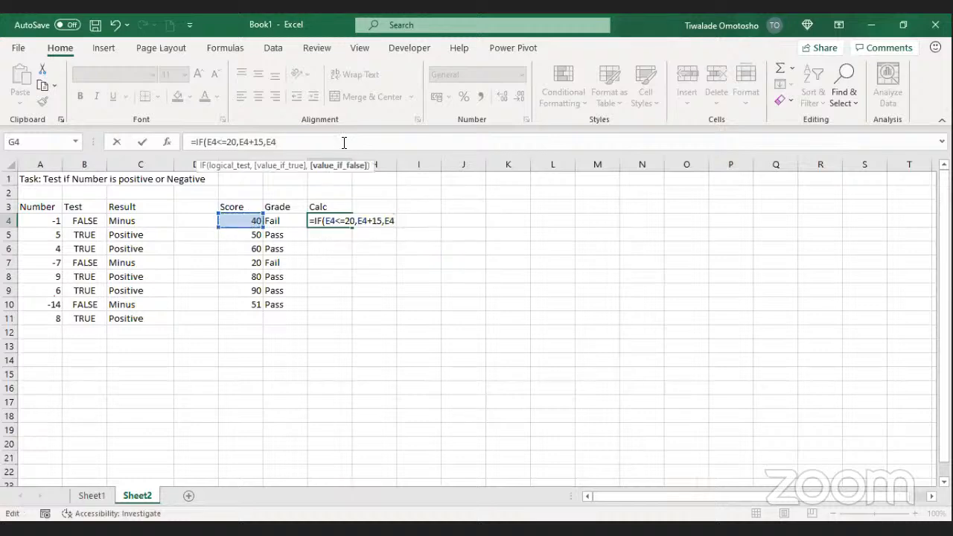
{"action": "type", "text": ")"}
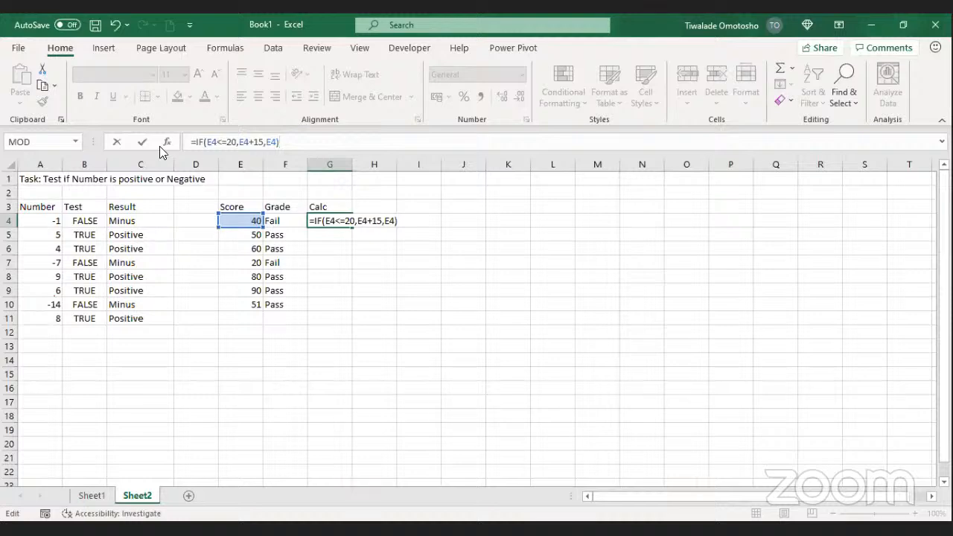
Step: Commit =IF(E4<=20,E4+15,E4) in G4 and fill it down to G10
{"action": "left_click", "coordinate": [139, 142]}
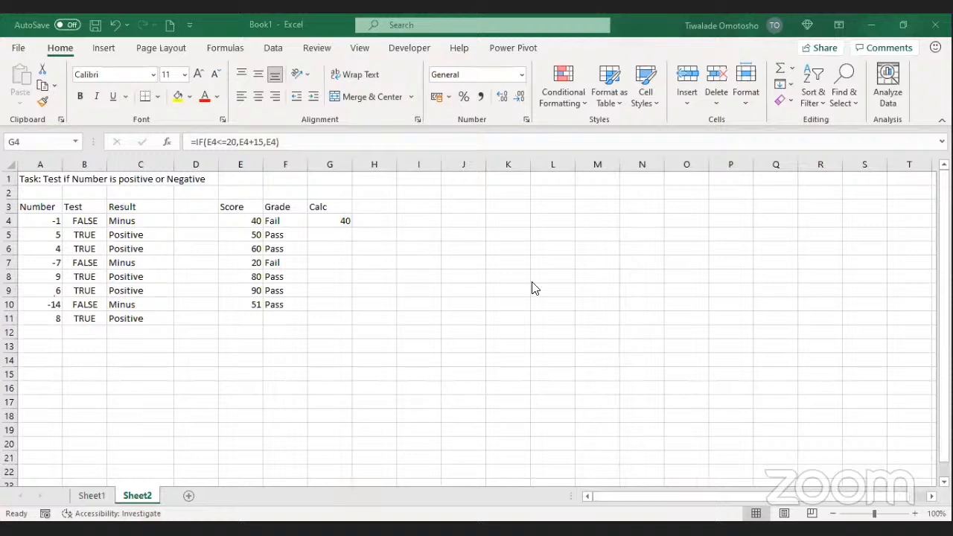
{"action": "left_click", "coordinate": [336, 222]}
{"action": "double_click", "coordinate": [349, 228]}
{"action": "left_click", "coordinate": [437, 249]}
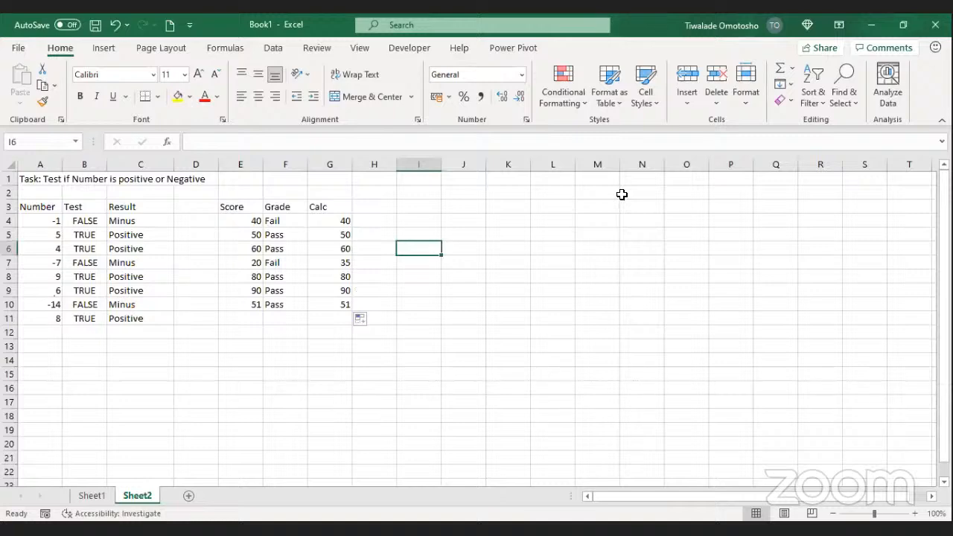
{"action": "key", "text": "alt+Tab"}
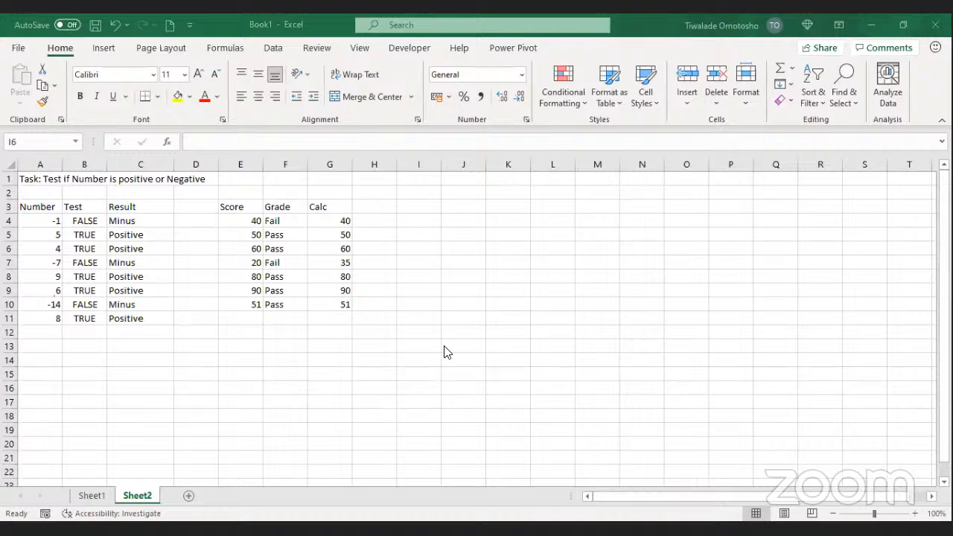
{"action": "left_click", "coordinate": [279, 222]}
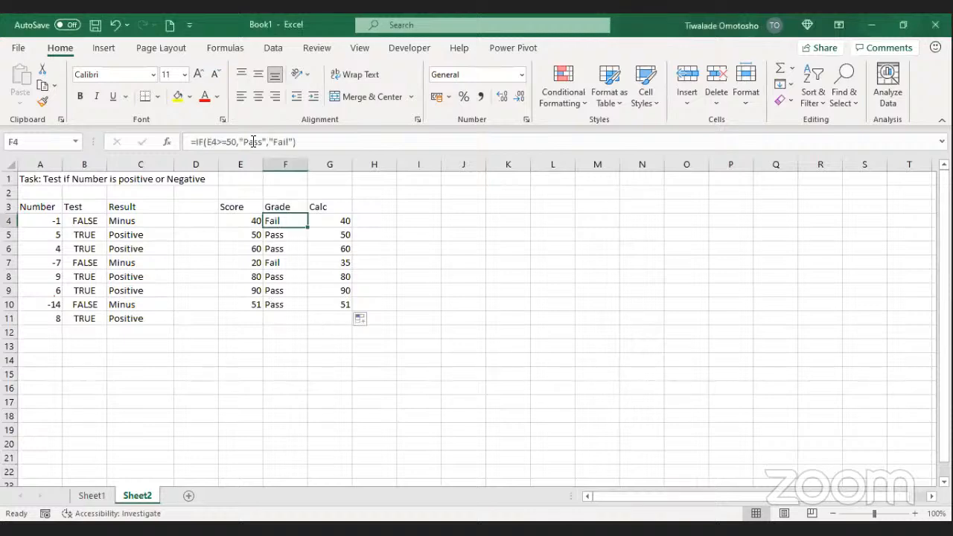
{"action": "left_click", "coordinate": [254, 142]}
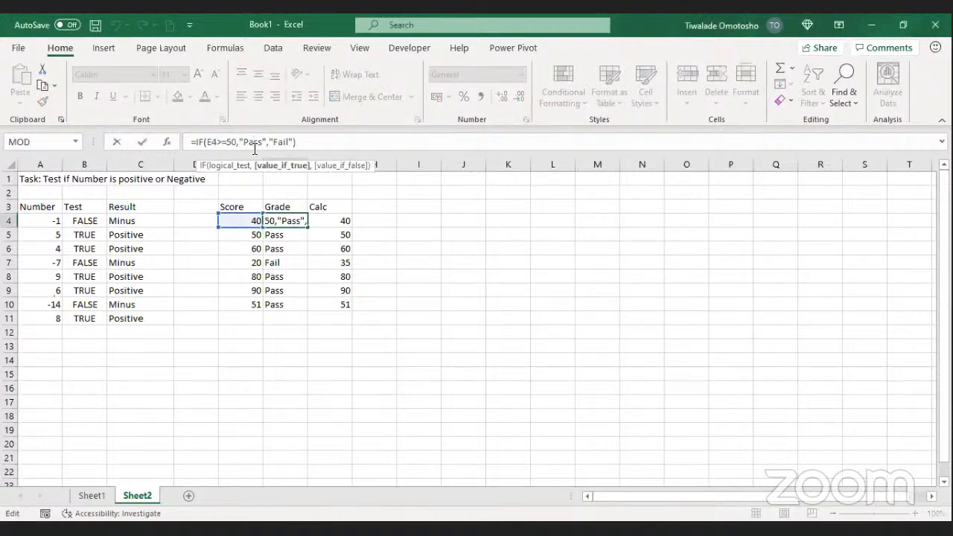
{"action": "left_click", "coordinate": [345, 223]}
{"action": "left_click", "coordinate": [281, 219]}
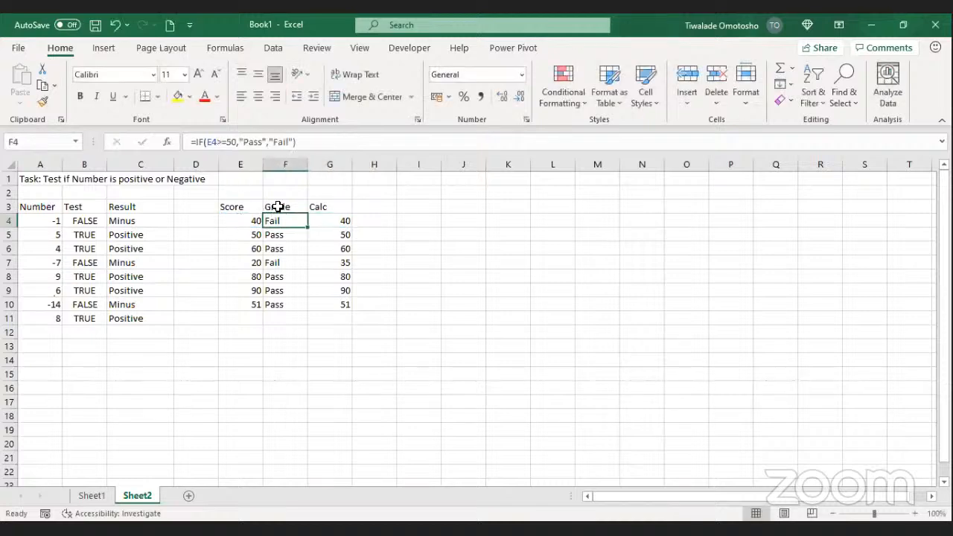
{"action": "left_click", "coordinate": [333, 216]}
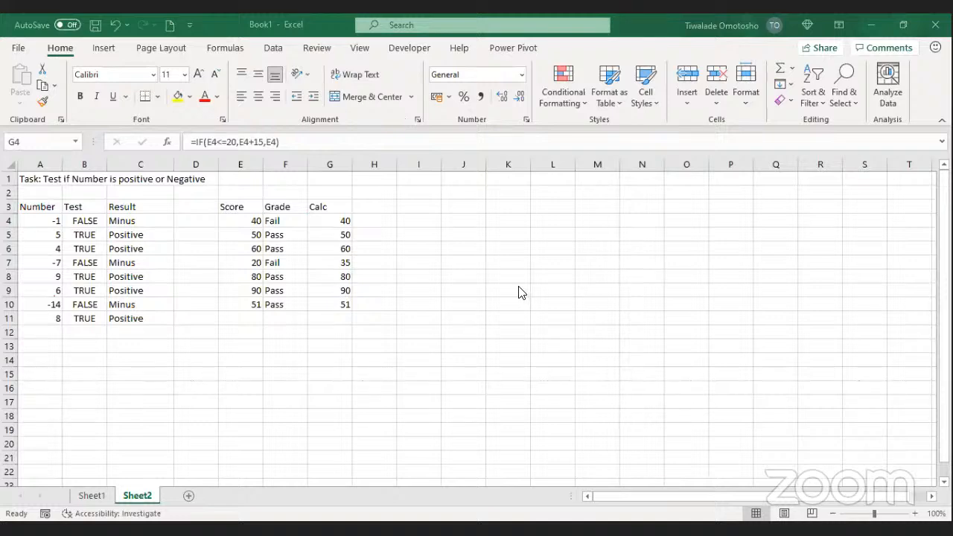
{"action": "left_click", "coordinate": [243, 141]}
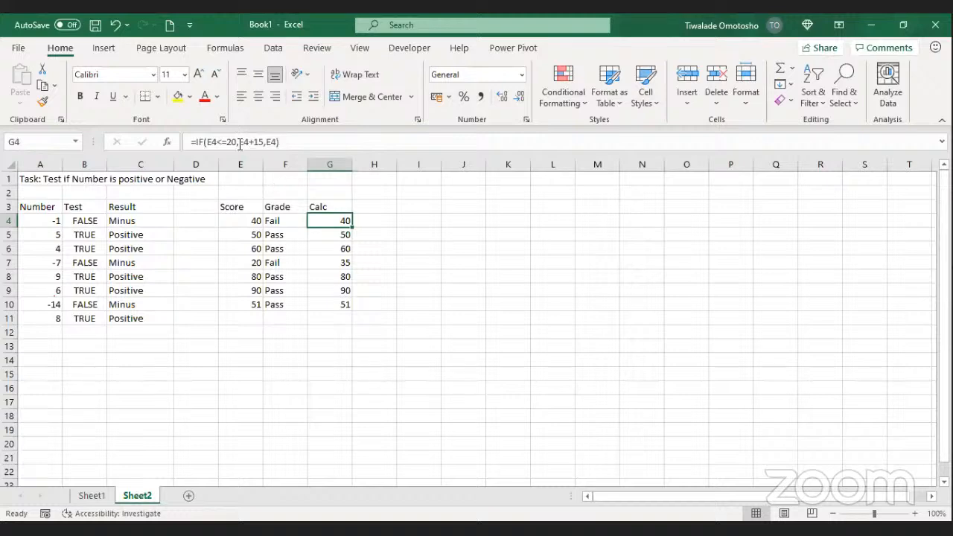
{"action": "left_click", "coordinate": [239, 142]}
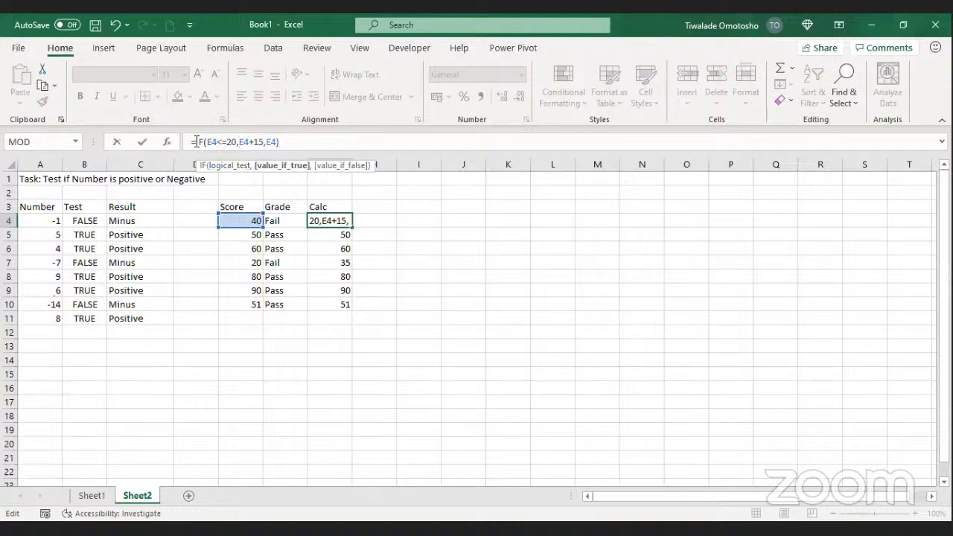
{"action": "left_click", "coordinate": [287, 141]}
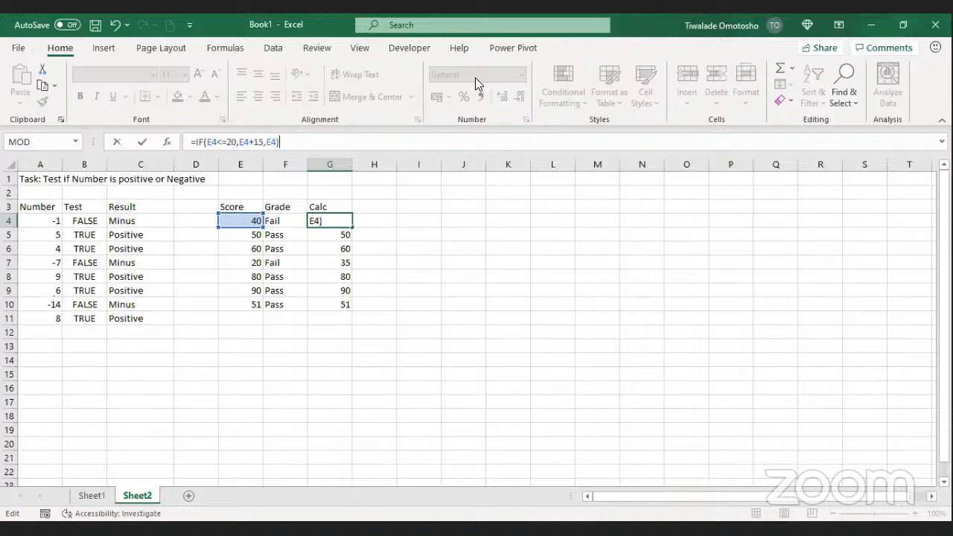
{"action": "key", "text": "ctrl+Return"}
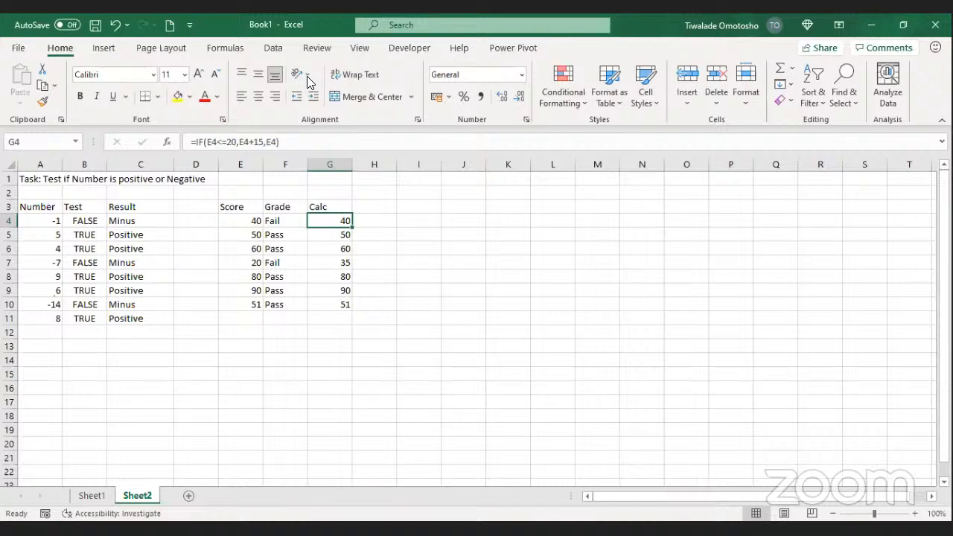
{"action": "key", "text": "alt+Tab"}
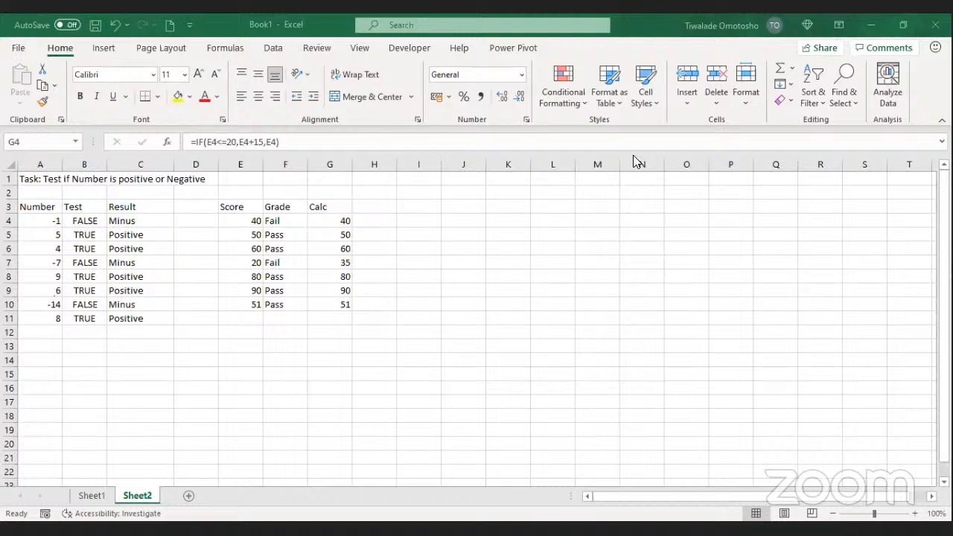
Step: Select H4 in Book1, then switch to the walmartdata workbook window
{"action": "left_click", "coordinate": [369, 221]}
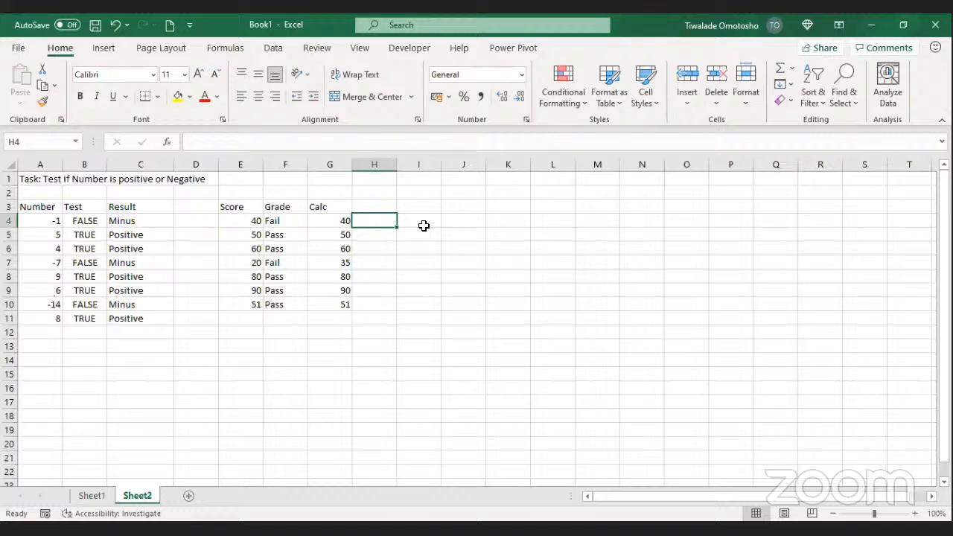
{"action": "left_click", "coordinate": [678, 135]}
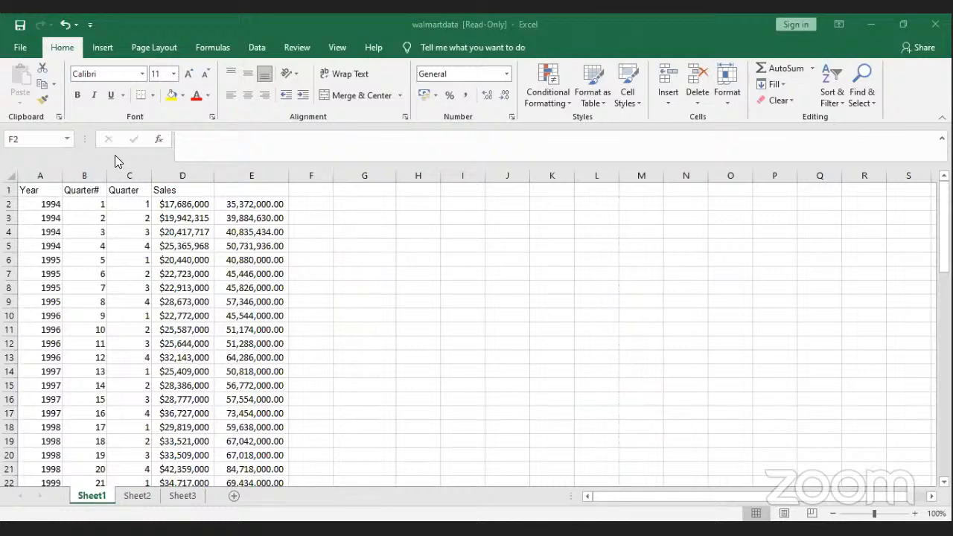
Step: Enter =D2*3 in F2 and fill it down the whole of column F
{"action": "left_click", "coordinate": [49, 191]}
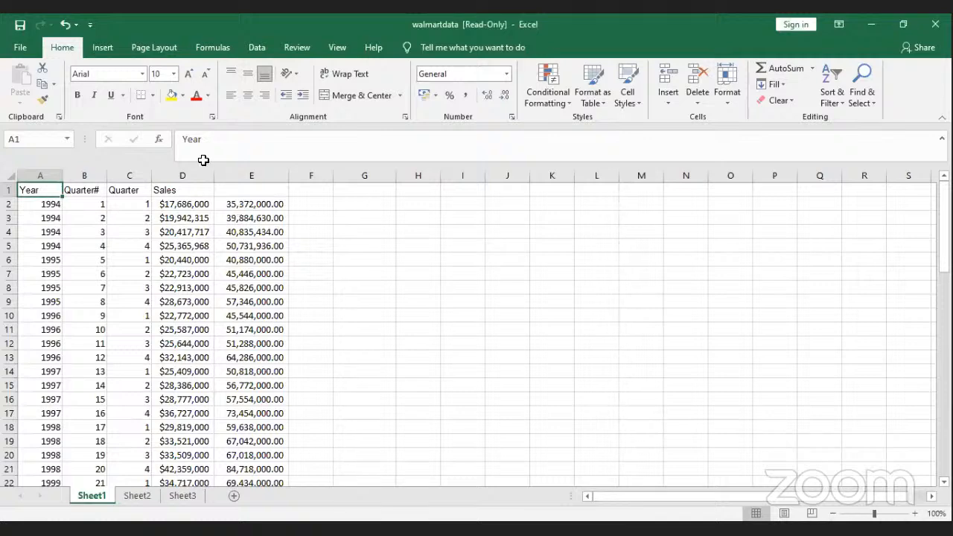
{"action": "left_click", "coordinate": [254, 207]}
{"action": "left_click", "coordinate": [304, 206]}
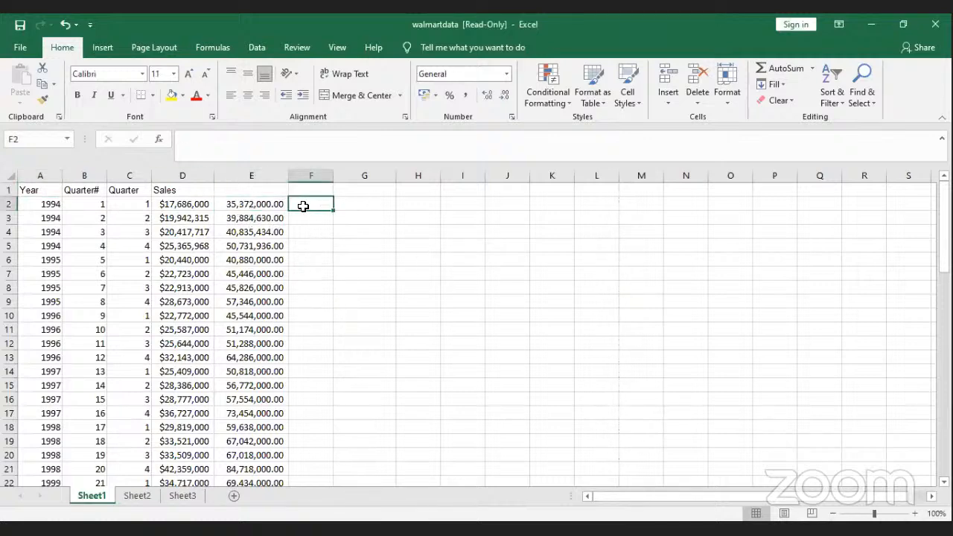
{"action": "type", "text": "="}
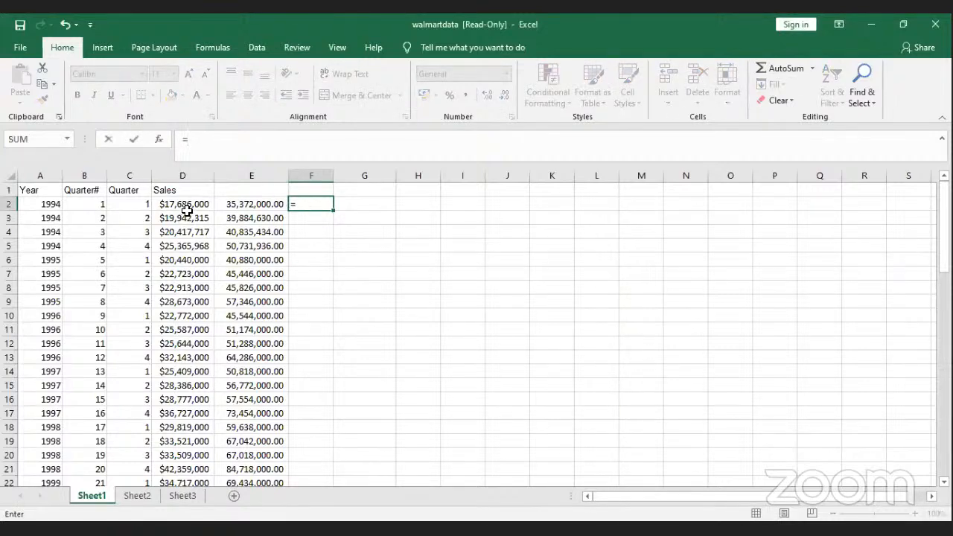
{"action": "left_click", "coordinate": [189, 204]}
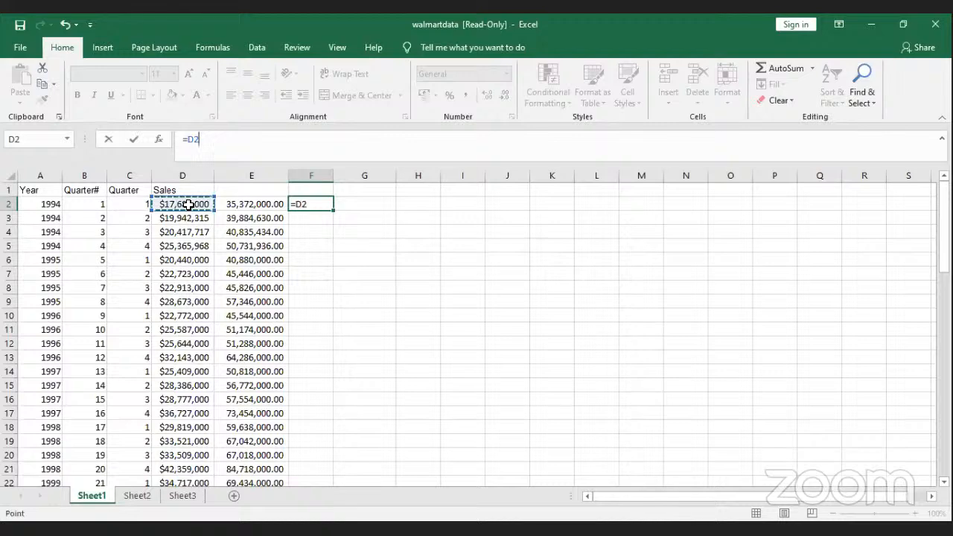
{"action": "type", "text": "*3"}
{"action": "key", "text": "Return"}
{"action": "key", "text": "Up"}
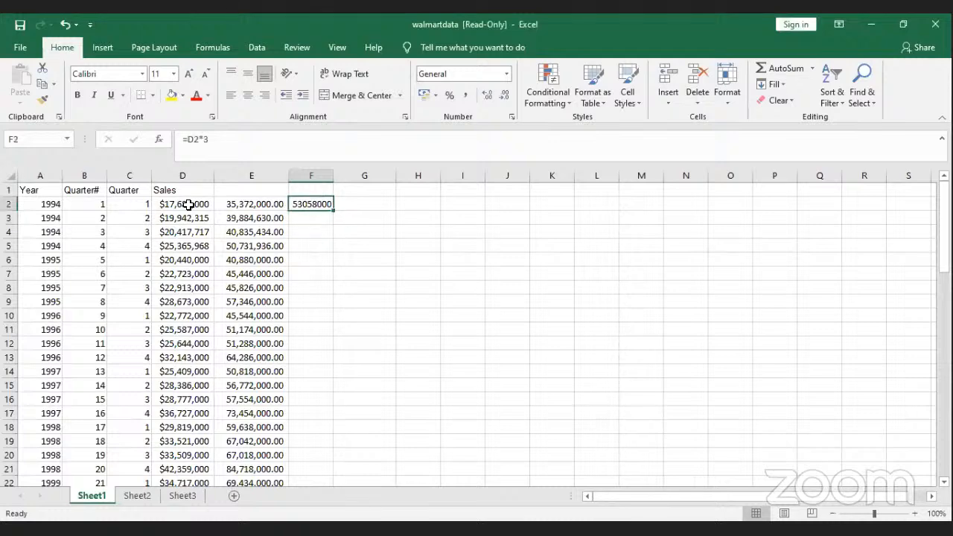
{"action": "double_click", "coordinate": [335, 210]}
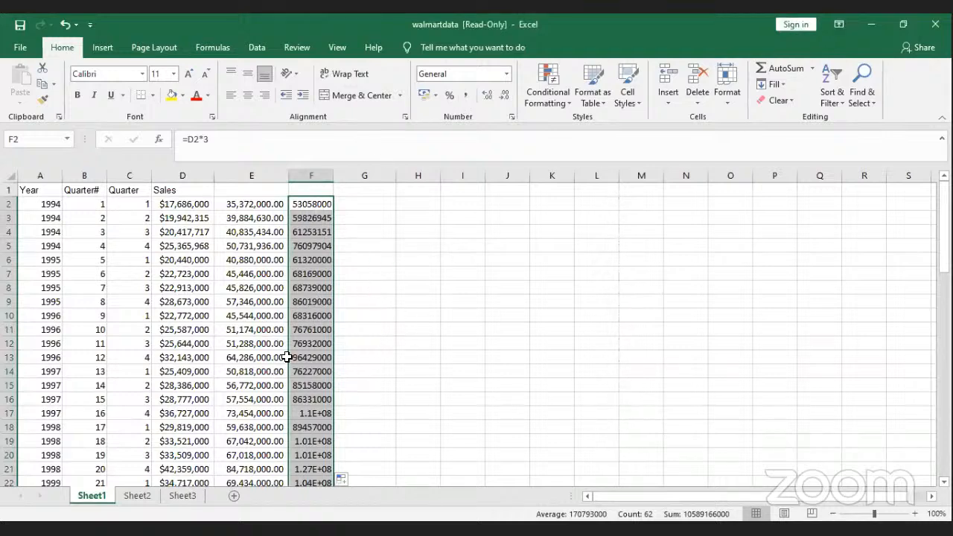
{"action": "left_click", "coordinate": [304, 444]}
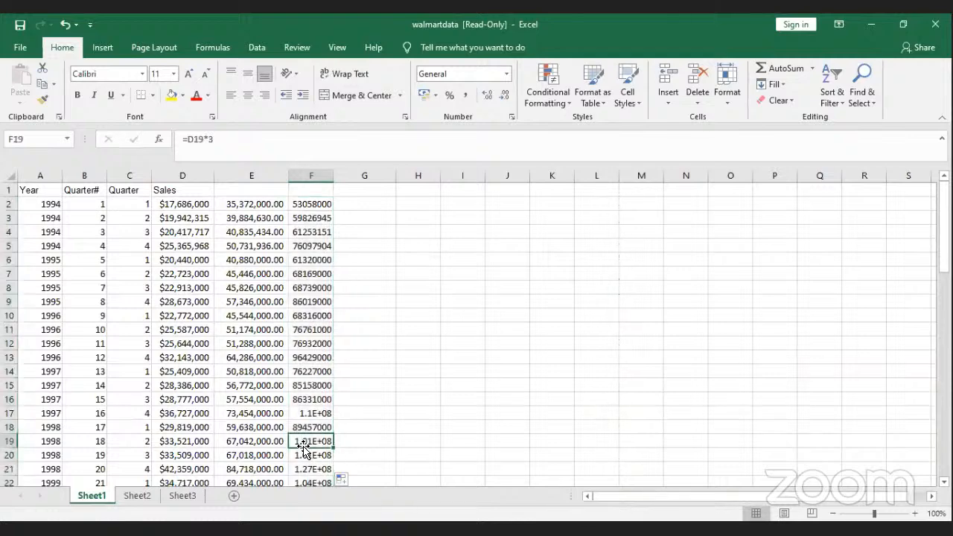
{"action": "left_click", "coordinate": [318, 471]}
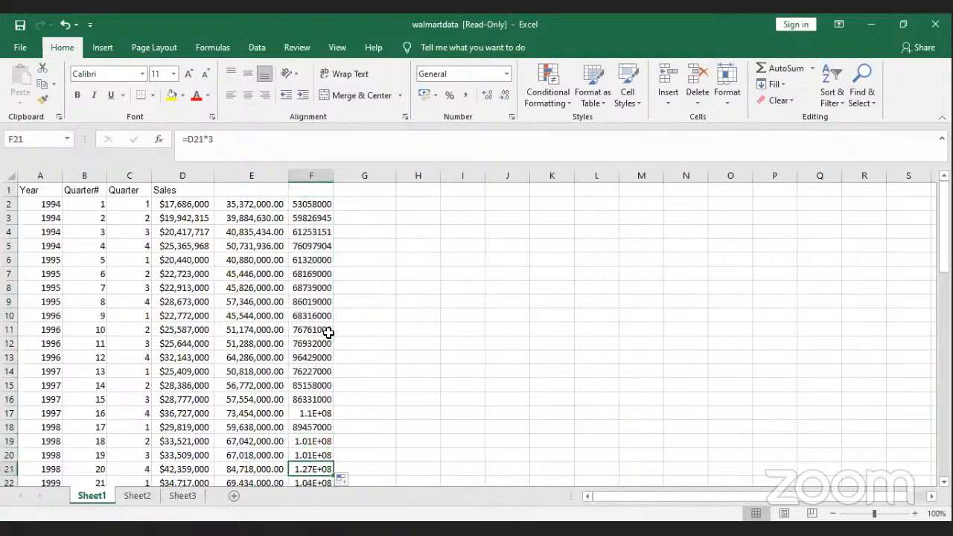
Step: Format column F with the Comma Style accounting number format
{"action": "left_click", "coordinate": [312, 175]}
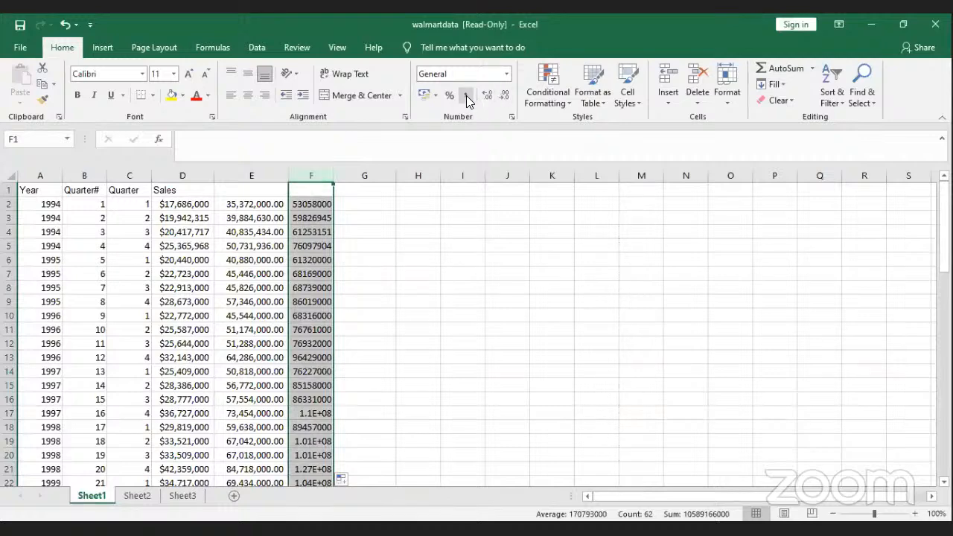
{"action": "left_click", "coordinate": [466, 96]}
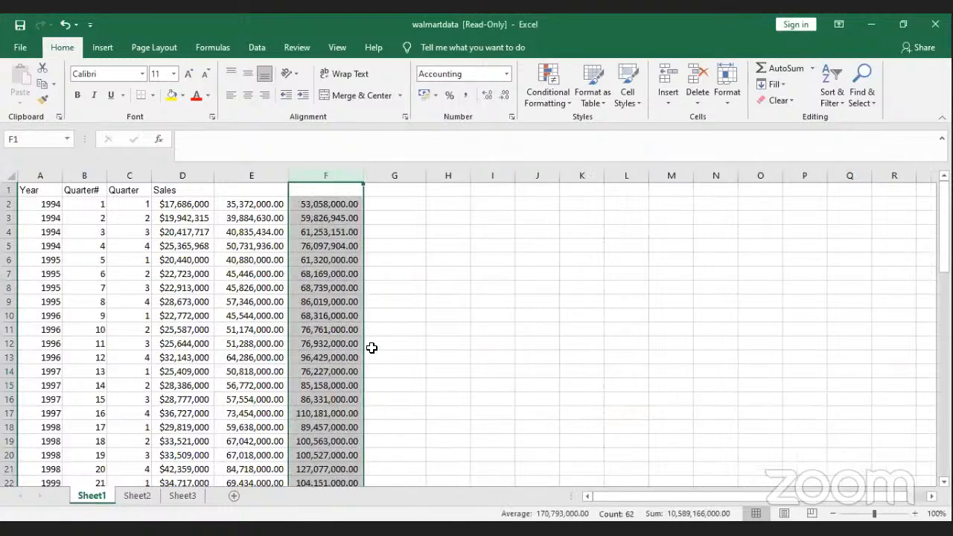
{"action": "left_click", "coordinate": [372, 202]}
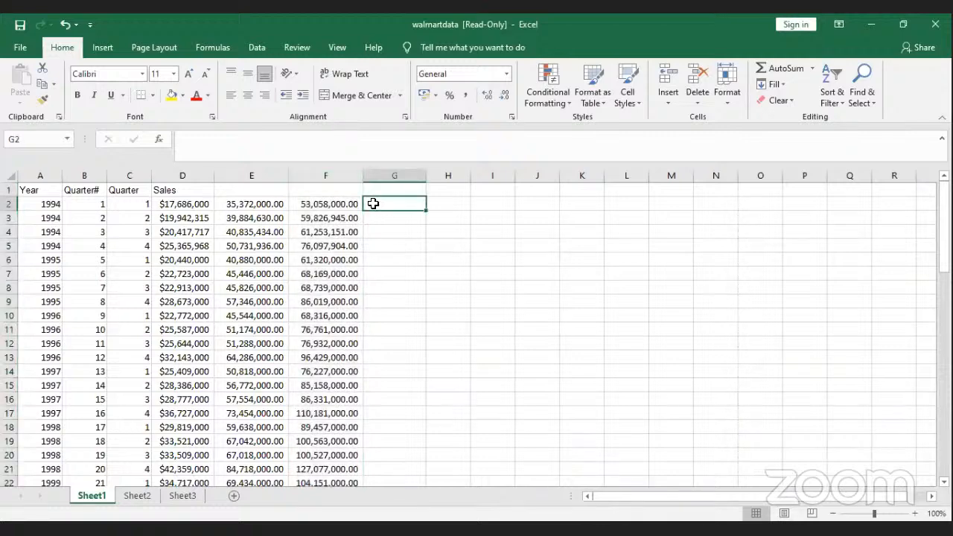
Step: Enter =F2/12 in G2 and fill it down column G
{"action": "type", "text": "="}
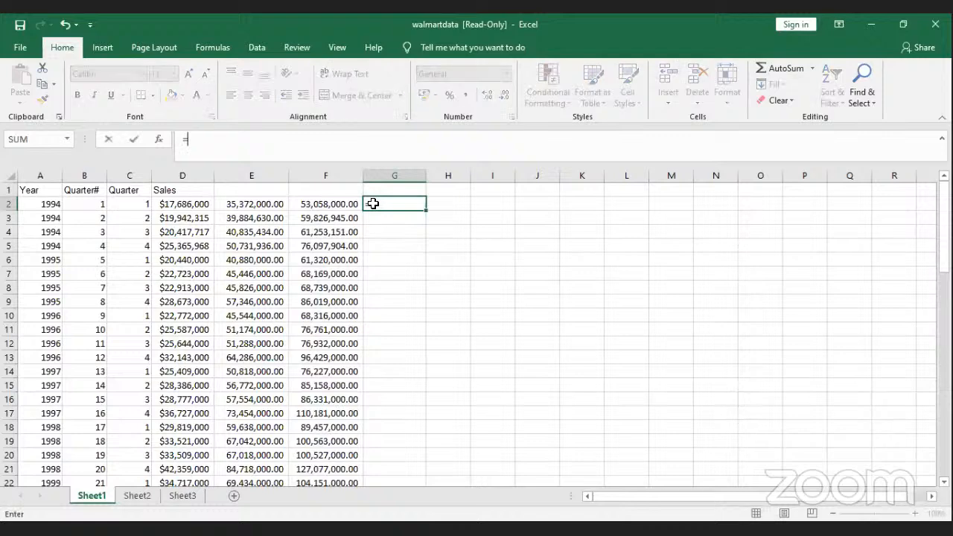
{"action": "left_click", "coordinate": [344, 209]}
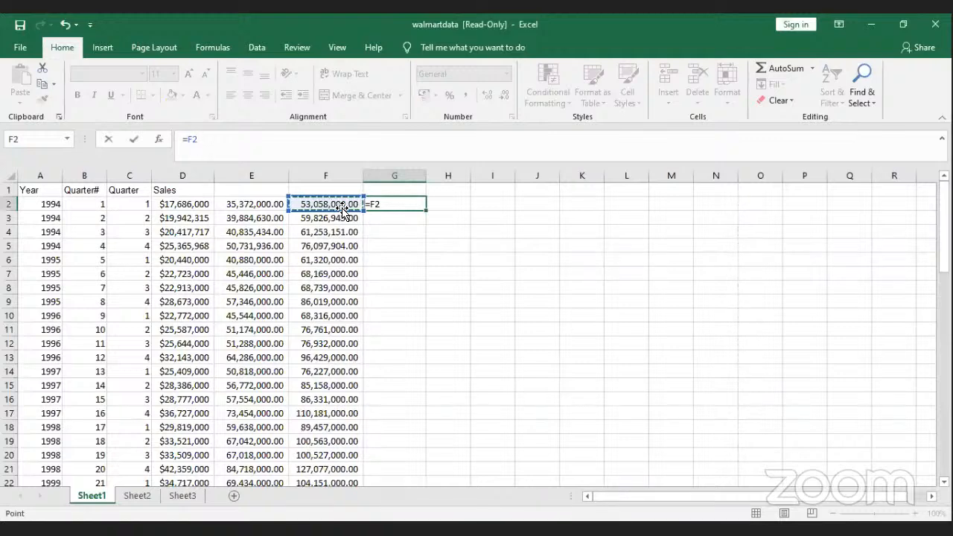
{"action": "type", "text": "/2"}
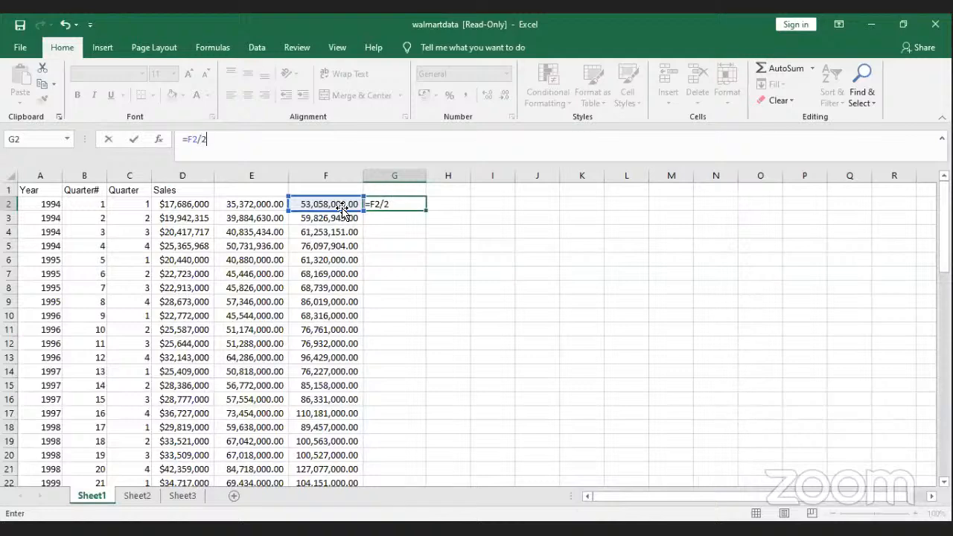
{"action": "key", "text": "BackSpace"}
{"action": "type", "text": "12"}
{"action": "key", "text": "Return"}
{"action": "left_click", "coordinate": [407, 203]}
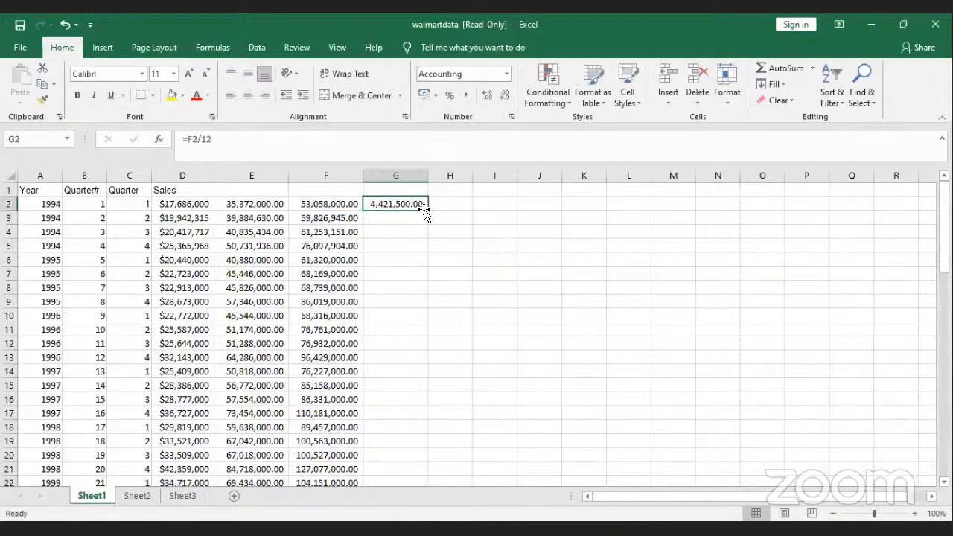
{"action": "double_click", "coordinate": [427, 211]}
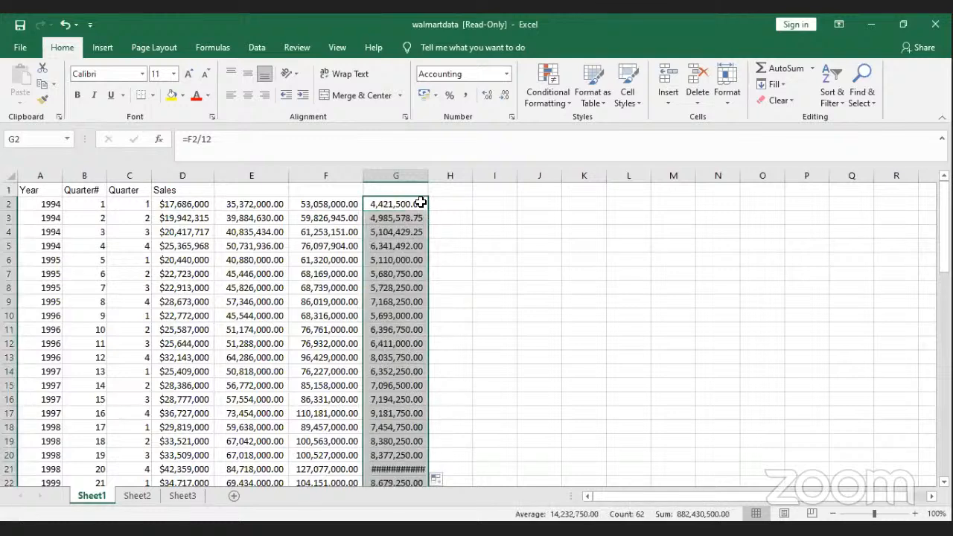
Step: Enter =F2/15 in H2 and fill it down column H
{"action": "left_click", "coordinate": [443, 202]}
{"action": "type", "text": "="}
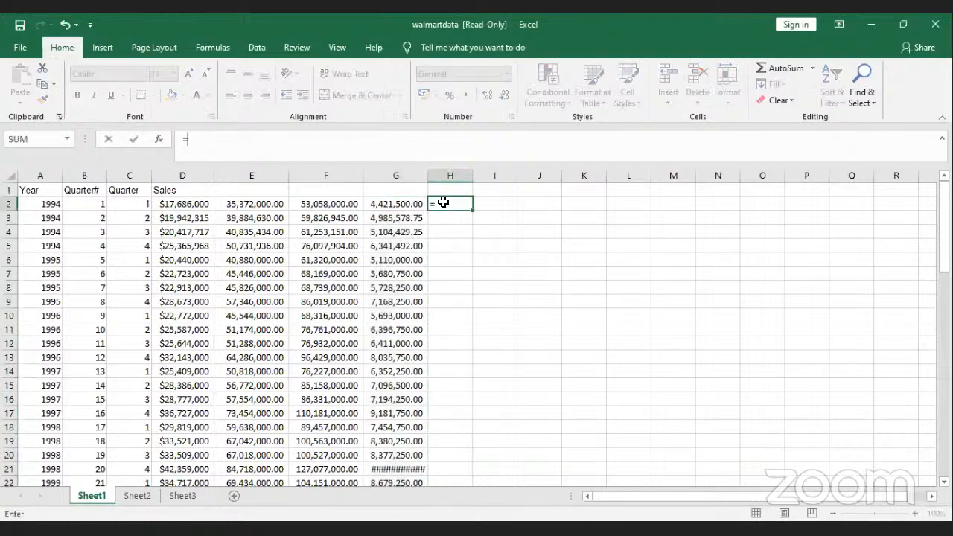
{"action": "left_click", "coordinate": [401, 202]}
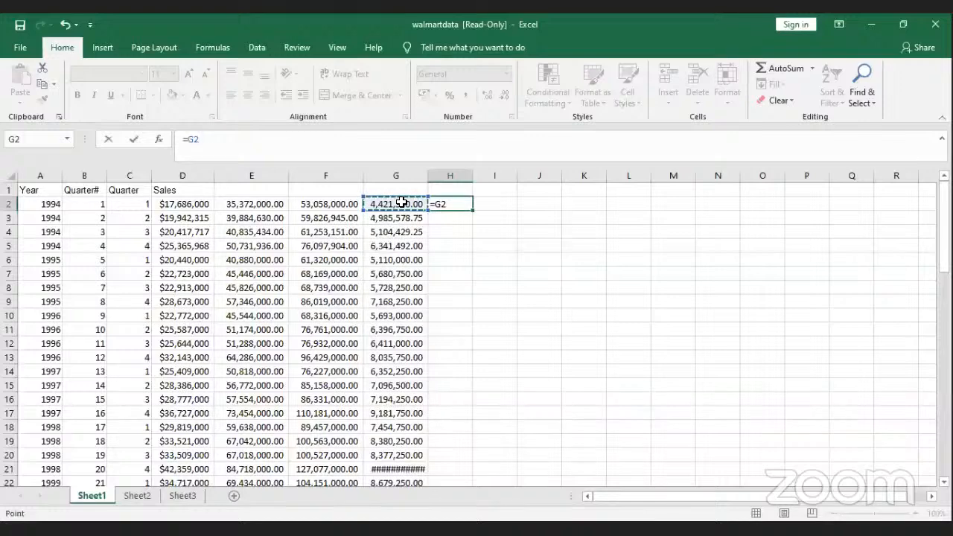
{"action": "left_click", "coordinate": [344, 207]}
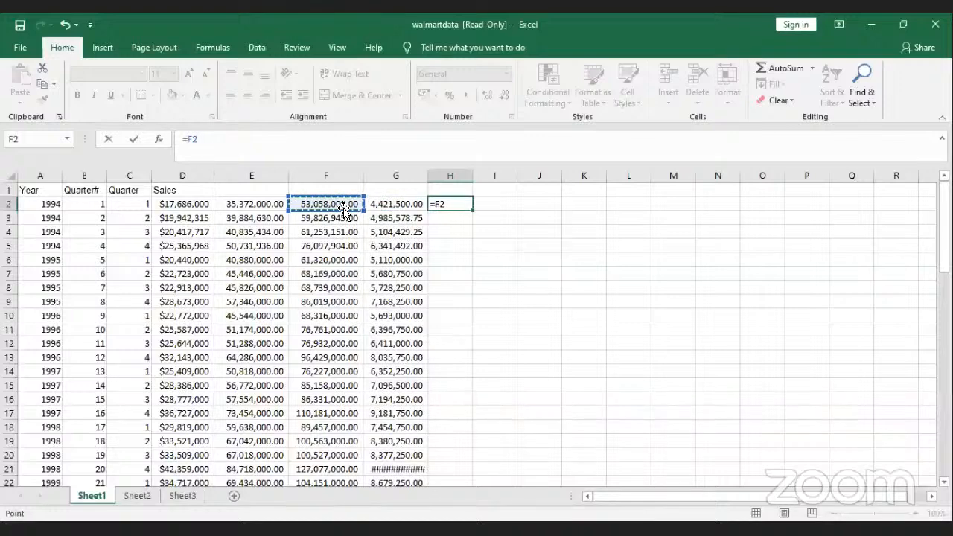
{"action": "type", "text": "/15"}
{"action": "key", "text": "Return"}
{"action": "left_click", "coordinate": [457, 203]}
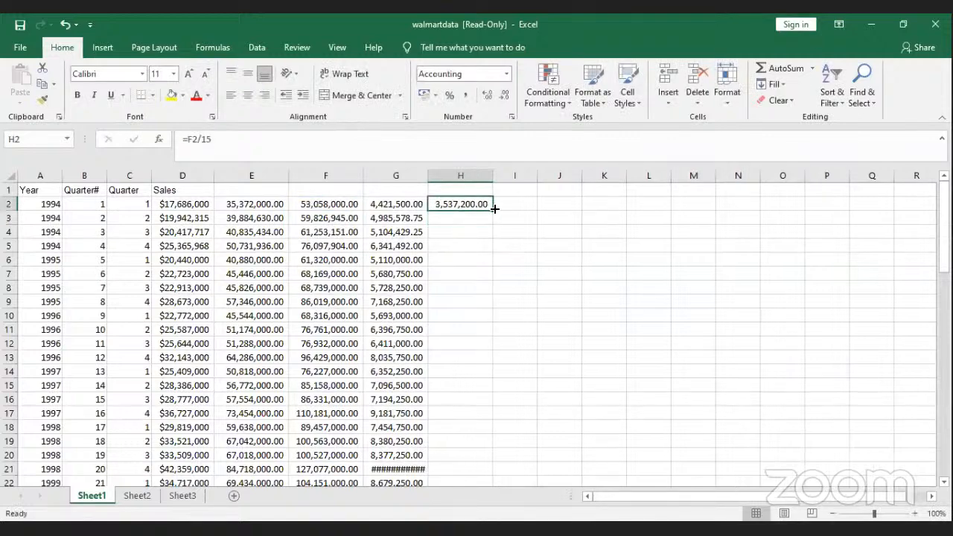
{"action": "double_click", "coordinate": [494, 209]}
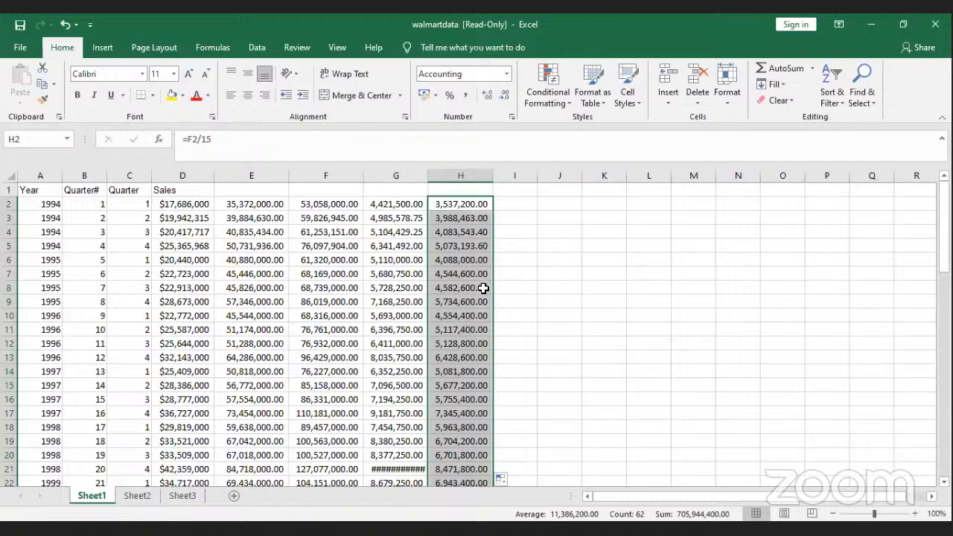
{"action": "left_click", "coordinate": [508, 204]}
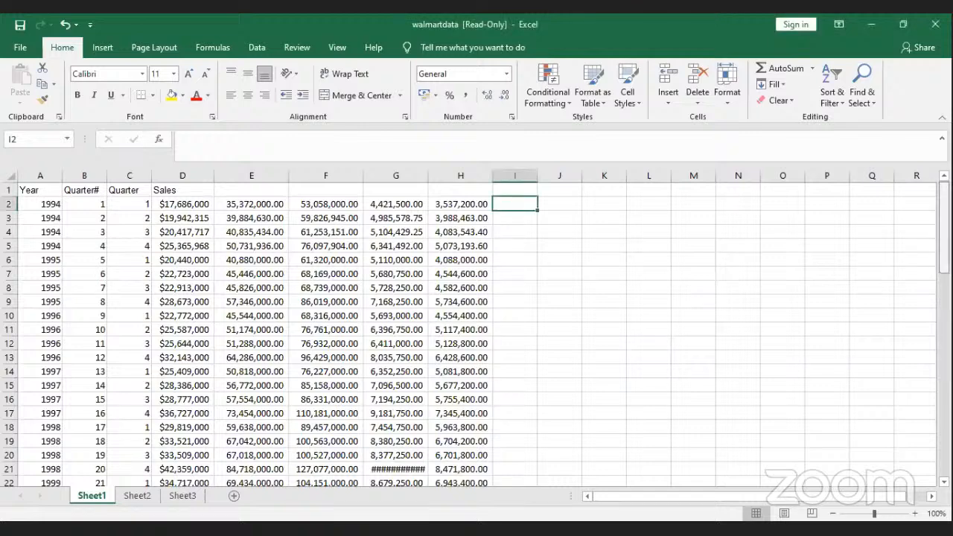
Step: Autofit columns G and H so their values display fully
{"action": "scroll", "coordinate": [417, 194], "scroll_direction": "down", "scroll_amount": 9}
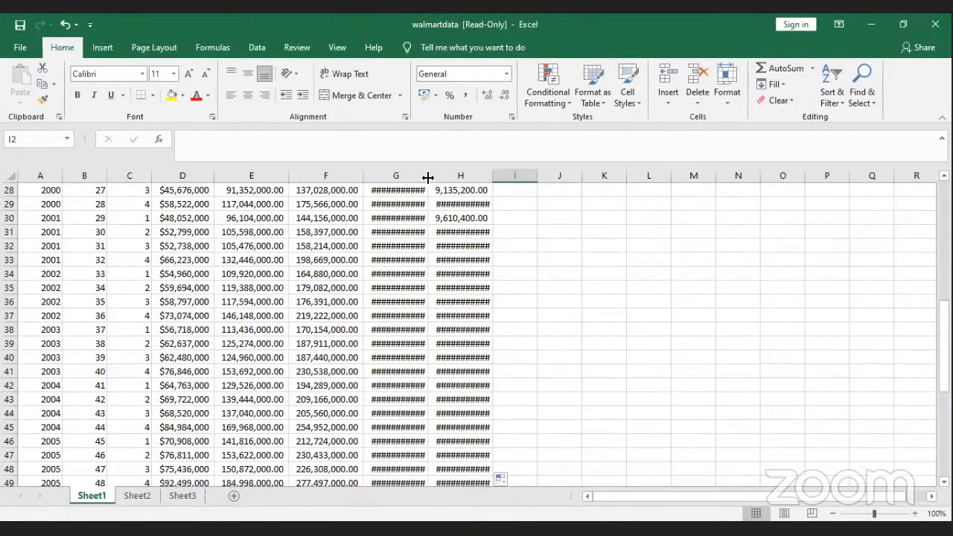
{"action": "double_click", "coordinate": [428, 178]}
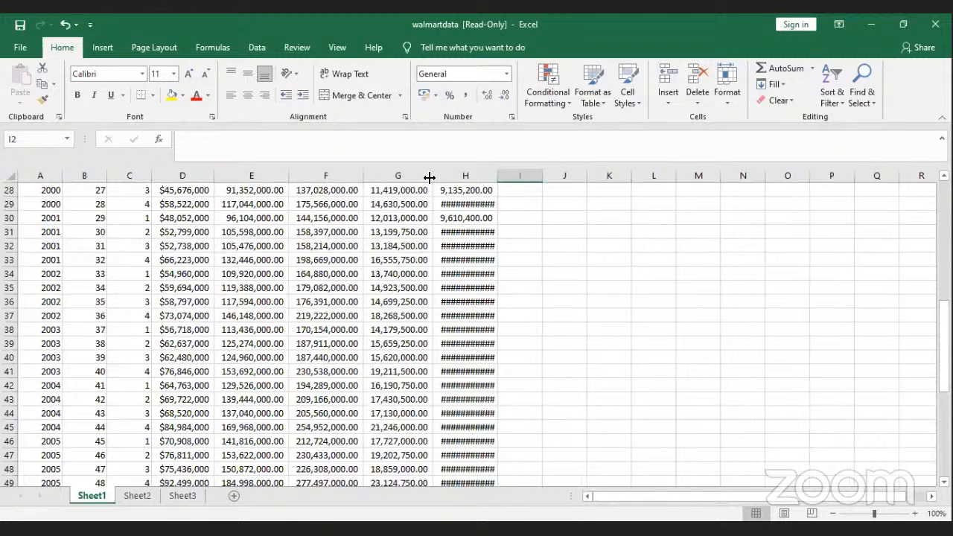
{"action": "double_click", "coordinate": [498, 177]}
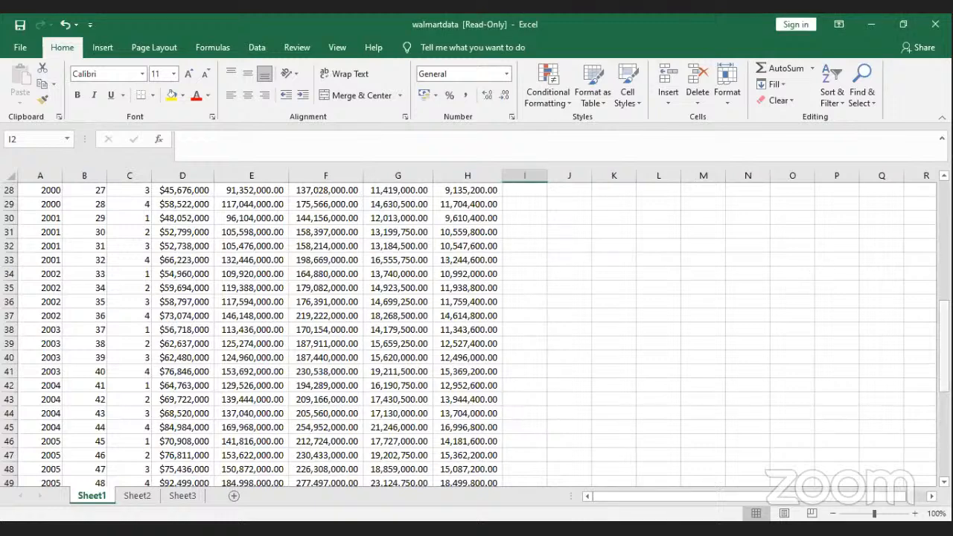
{"action": "scroll", "coordinate": [238, 223], "scroll_direction": "up", "scroll_amount": 9}
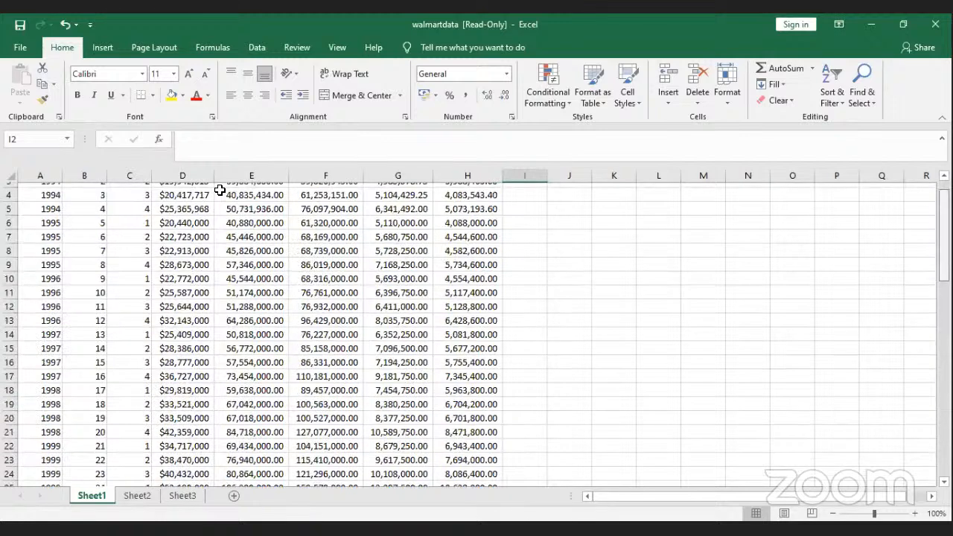
Step: Type the headings Income, Direct cost, Turnover and units into cells E1 to H1
{"action": "left_click", "coordinate": [229, 192]}
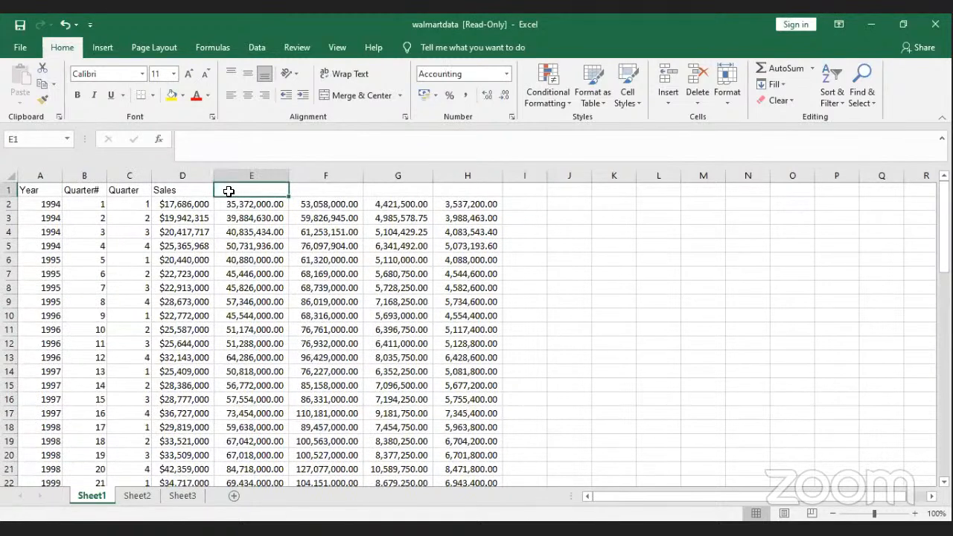
{"action": "type", "text": "Income"}
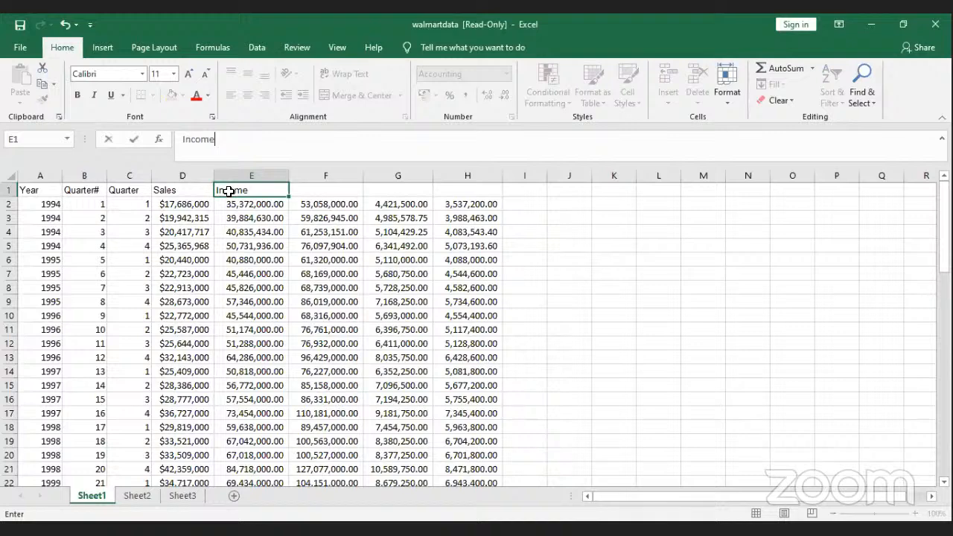
{"action": "left_click", "coordinate": [317, 196]}
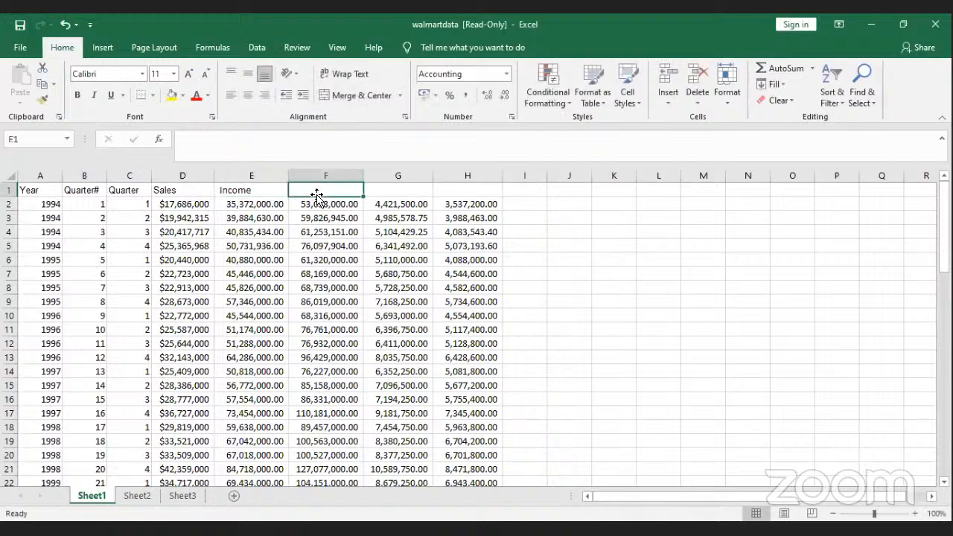
{"action": "type", "text": "Dire"}
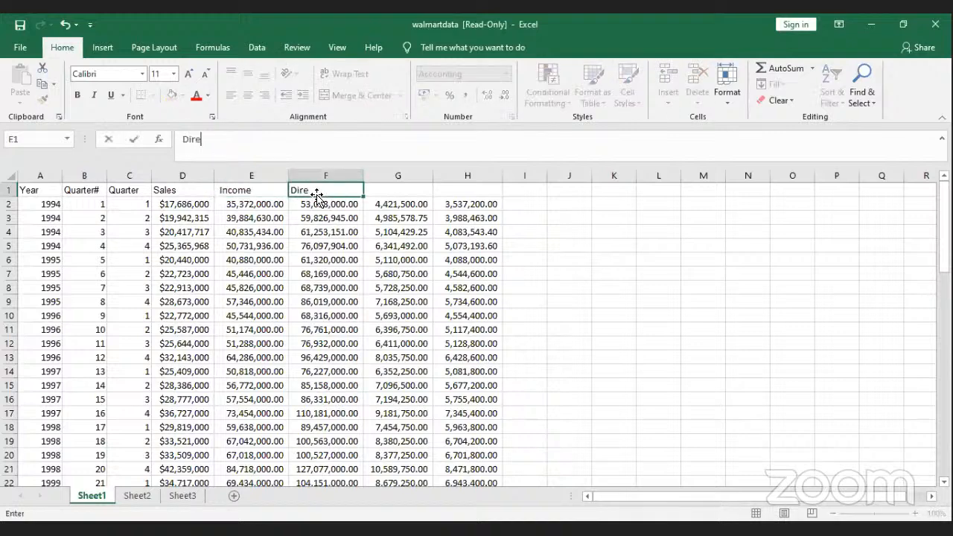
{"action": "type", "text": "ct cost"}
{"action": "left_click", "coordinate": [400, 196]}
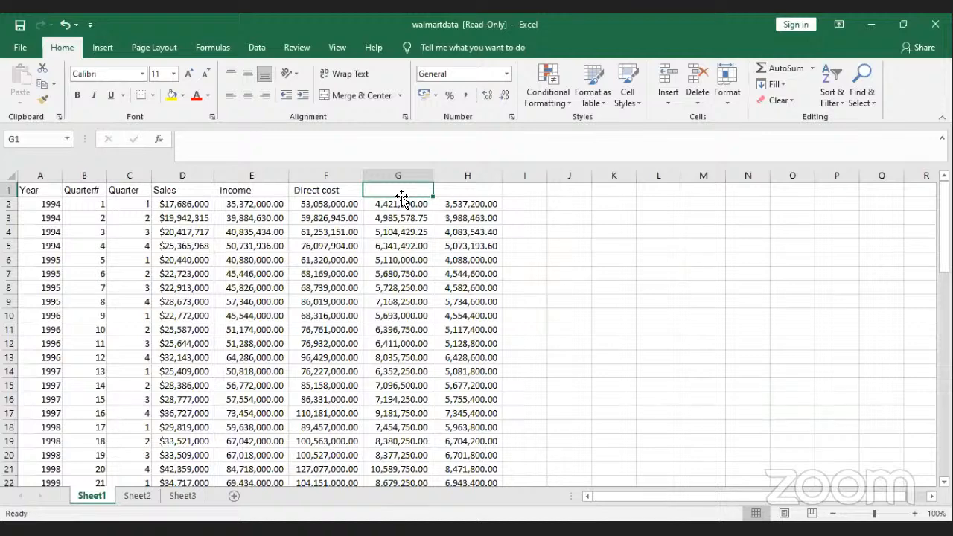
{"action": "type", "text": "T"}
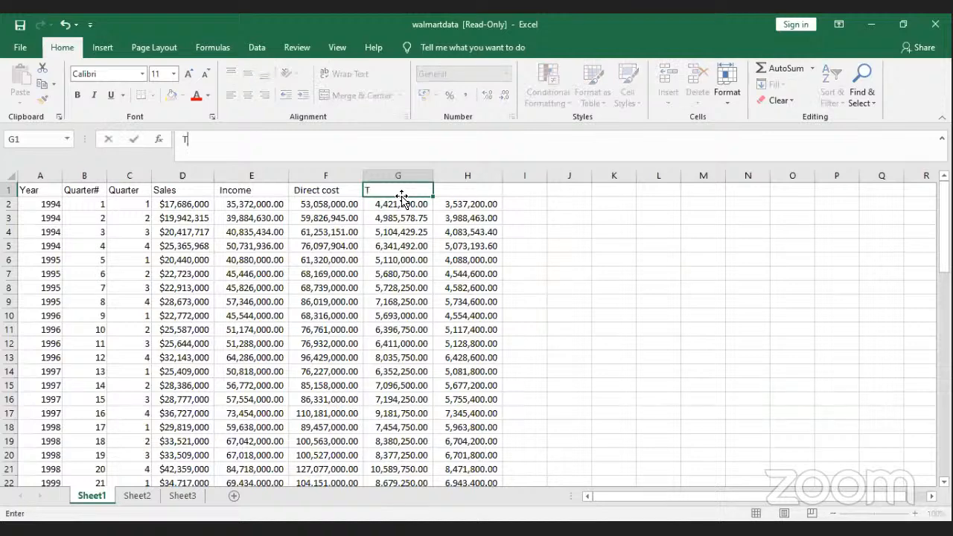
{"action": "type", "text": "urnover"}
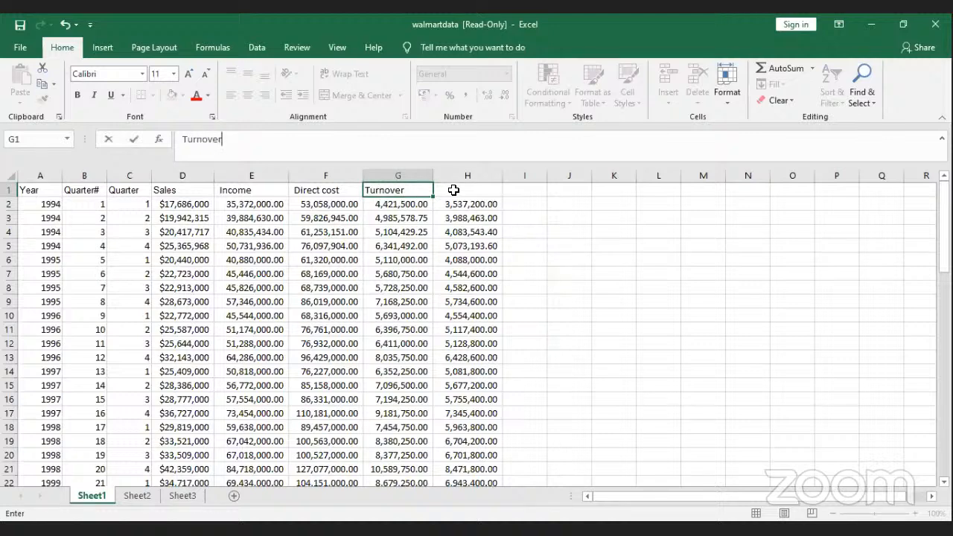
{"action": "left_click", "coordinate": [454, 190]}
{"action": "type", "text": "un"}
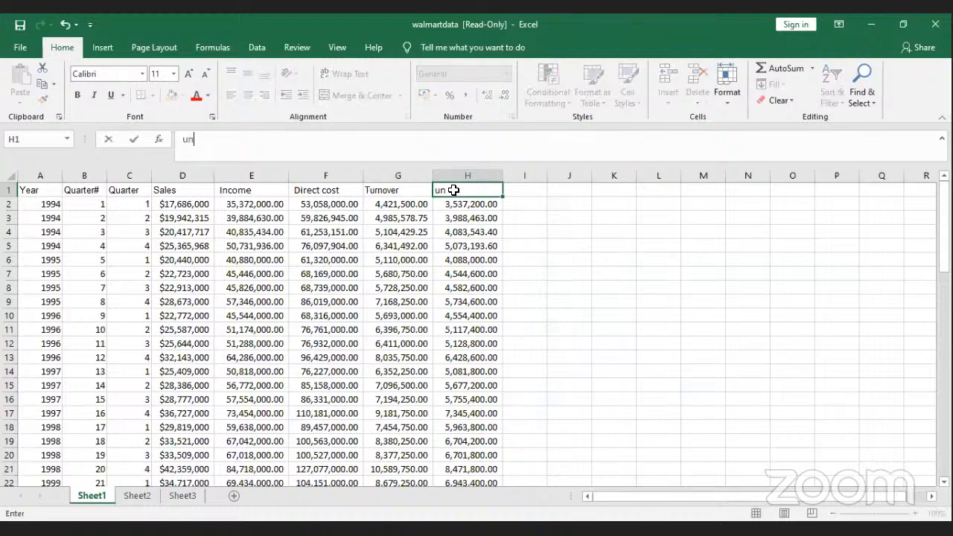
{"action": "type", "text": "its"}
{"action": "key", "text": "Return"}
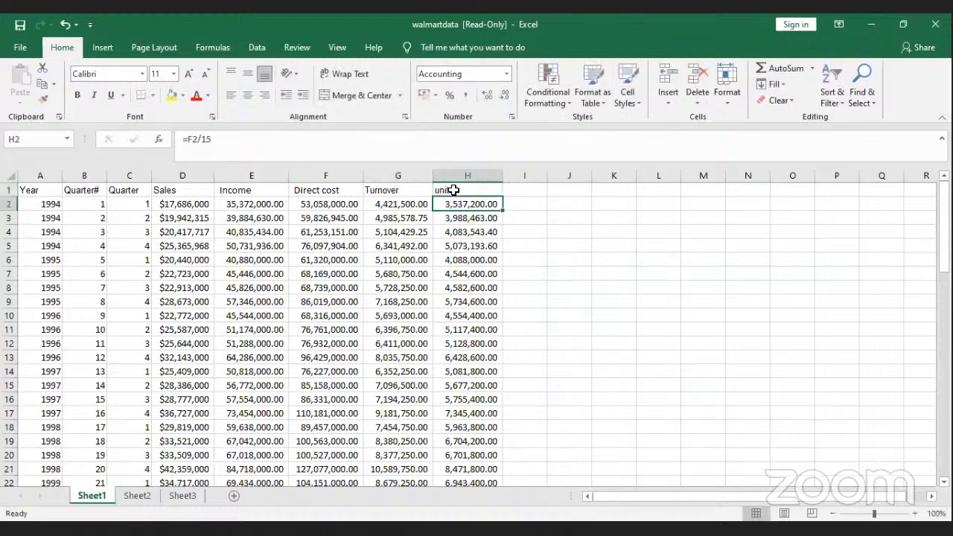
Step: Inspect the formulas in the Income and Direct cost columns E and F
{"action": "left_click", "coordinate": [568, 244]}
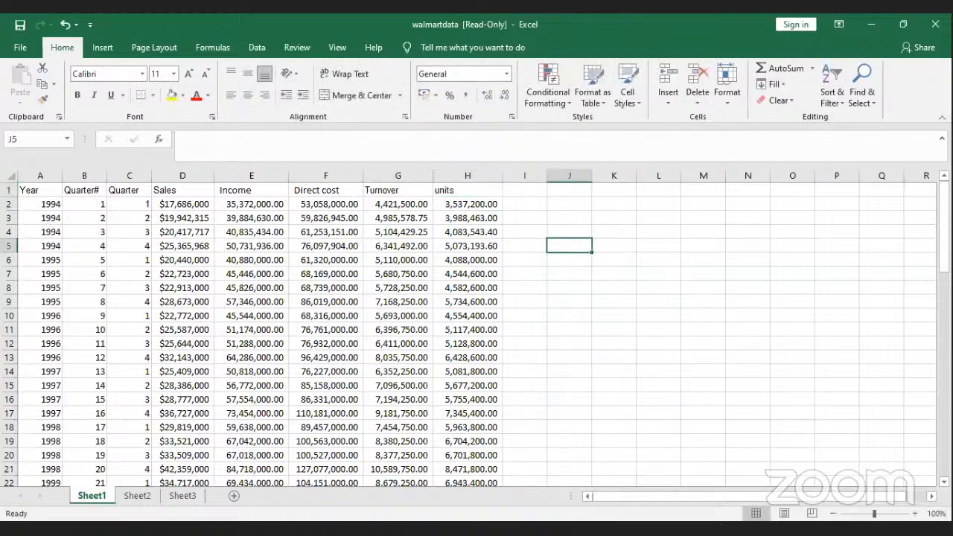
{"action": "scroll", "coordinate": [933, 381], "scroll_direction": "down", "scroll_amount": 9}
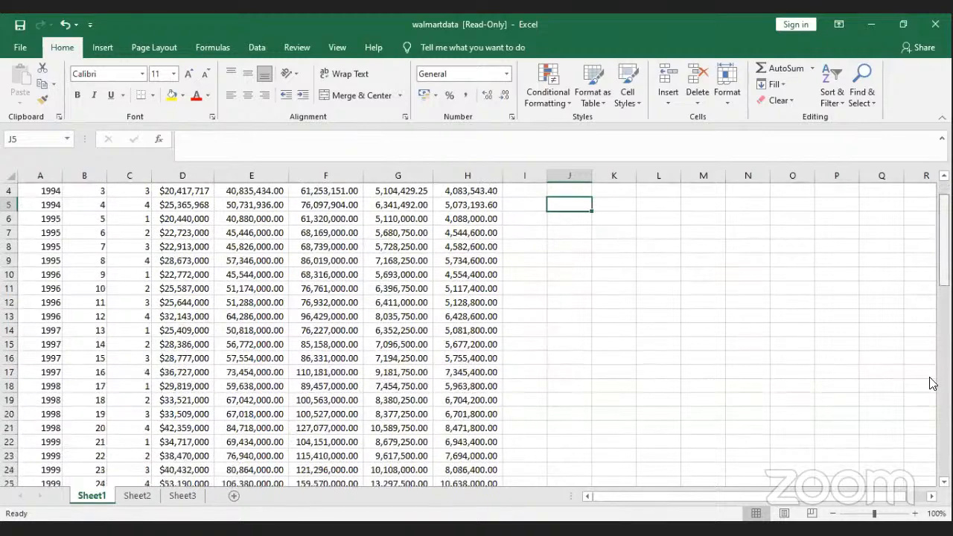
{"action": "scroll", "coordinate": [328, 306], "scroll_direction": "down", "scroll_amount": 1}
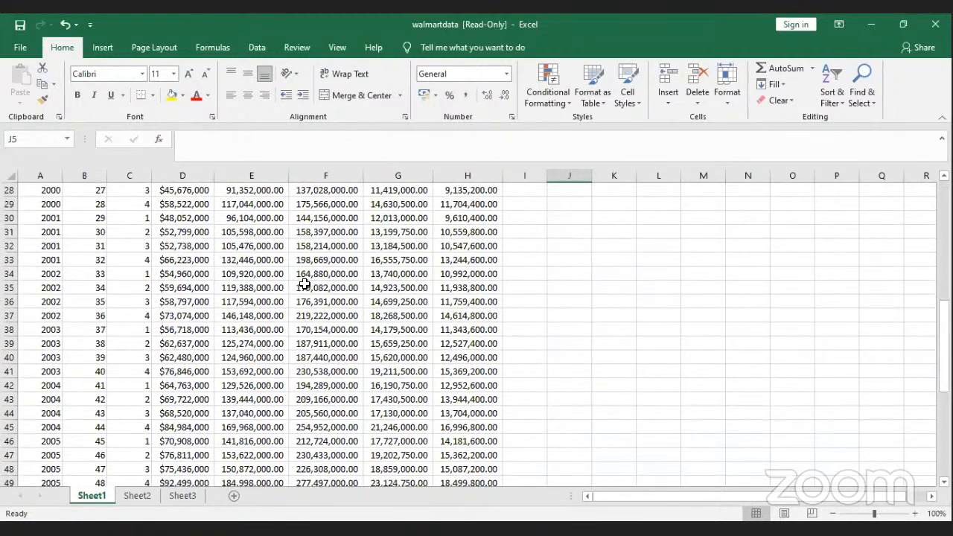
{"action": "left_click", "coordinate": [255, 177]}
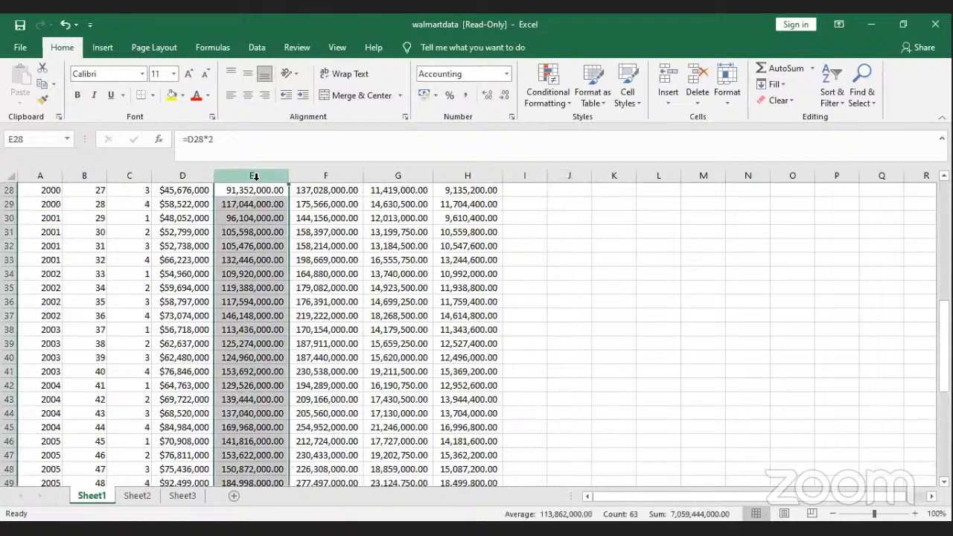
{"action": "left_click", "coordinate": [322, 177]}
{"action": "scroll", "coordinate": [916, 192], "scroll_direction": "up", "scroll_amount": 9}
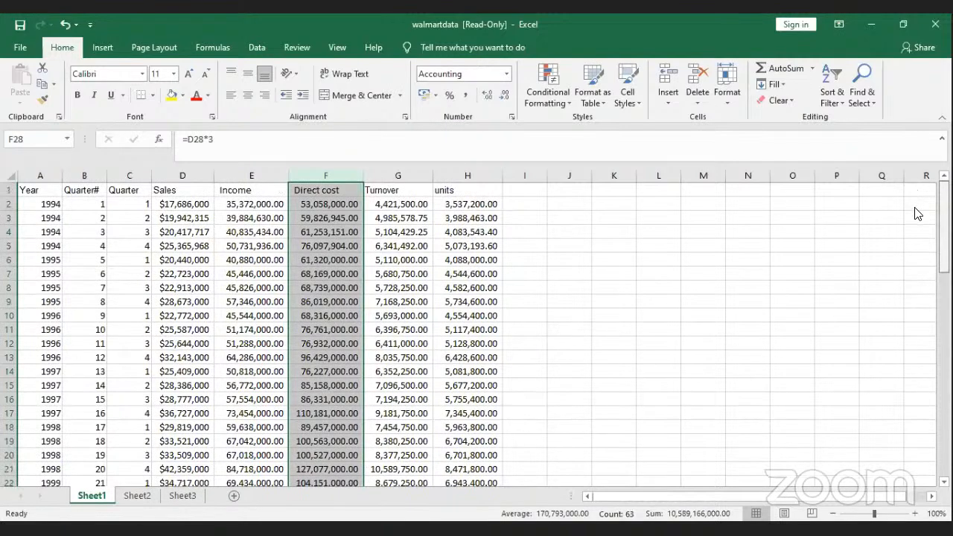
{"action": "scroll", "coordinate": [928, 173], "scroll_direction": "down", "scroll_amount": 10}
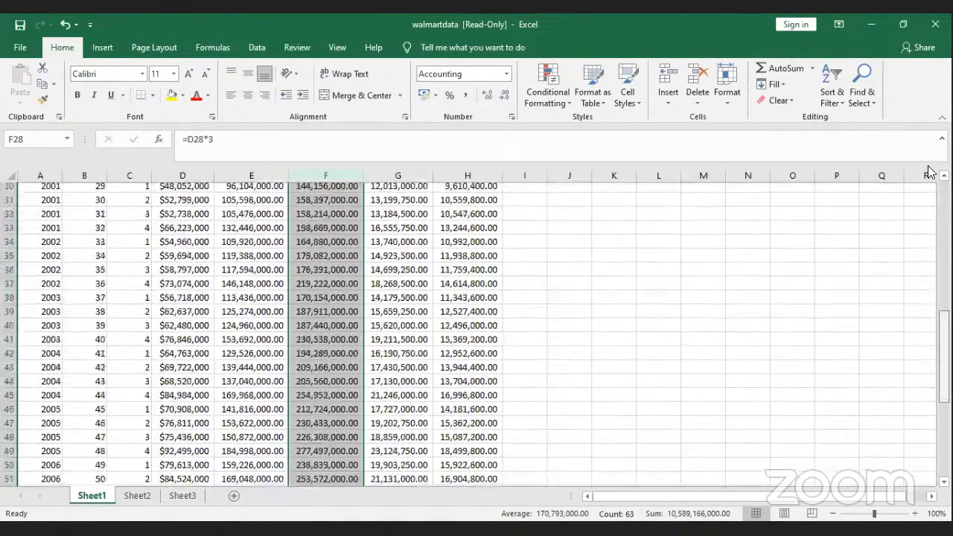
{"action": "scroll", "coordinate": [476, 333], "scroll_direction": "up", "scroll_amount": 10}
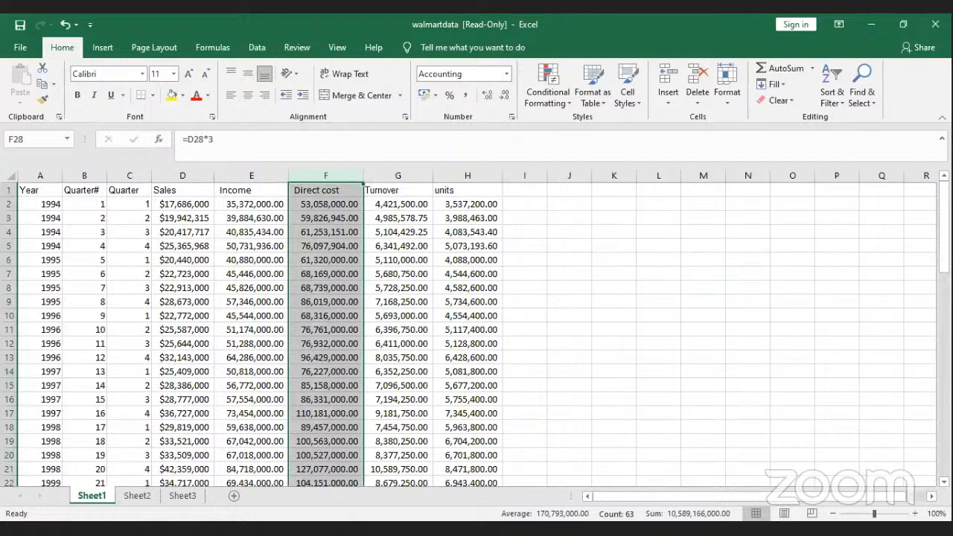
{"action": "left_click", "coordinate": [509, 207]}
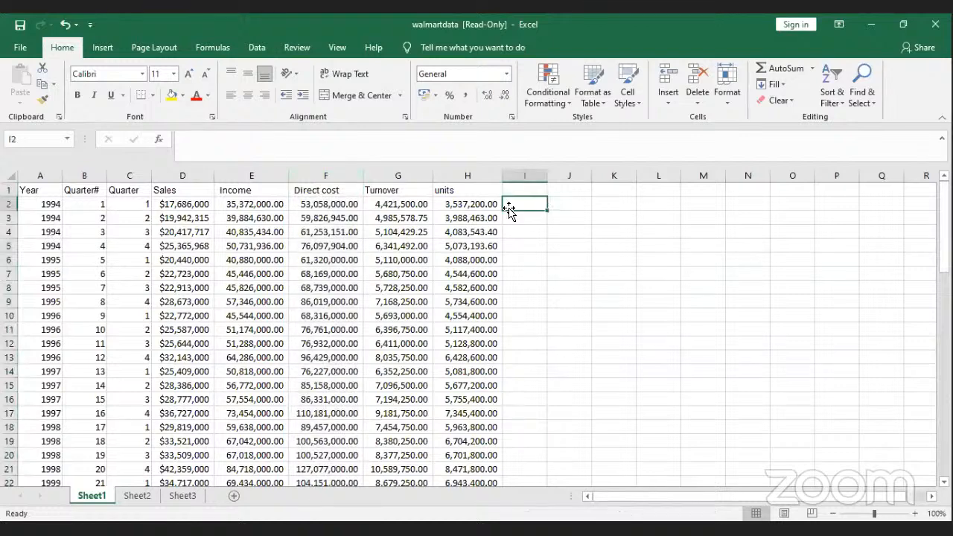
{"action": "left_click", "coordinate": [71, 202]}
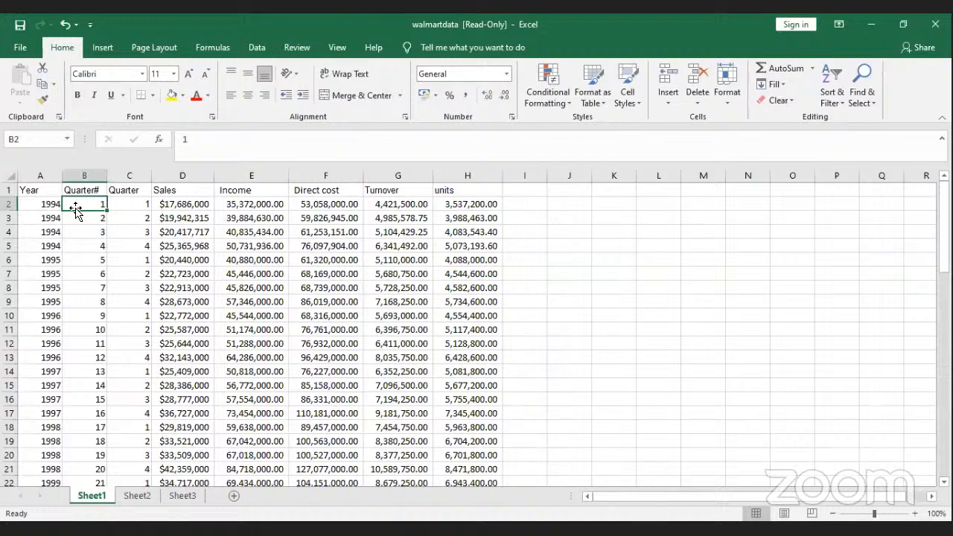
{"action": "left_click", "coordinate": [47, 175]}
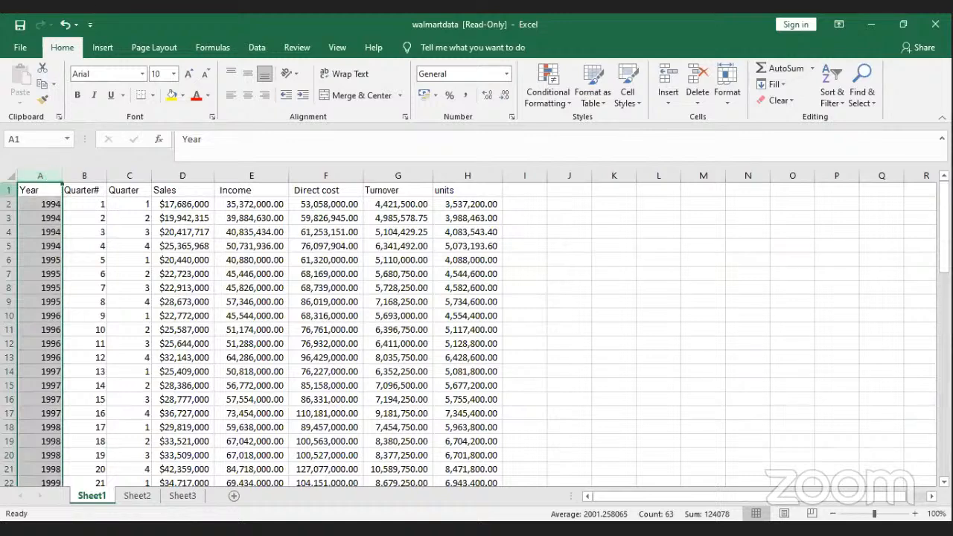
{"action": "left_click", "coordinate": [6, 190]}
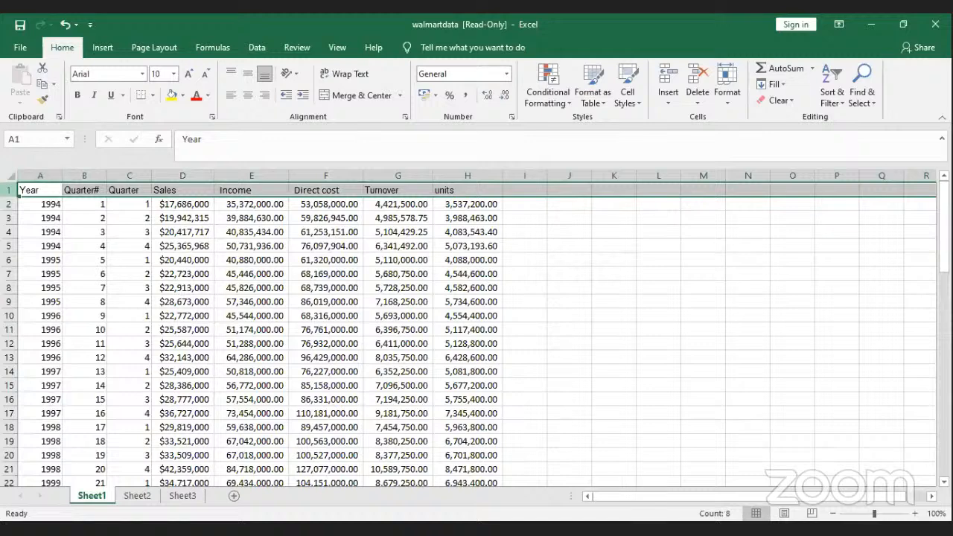
{"action": "left_click", "coordinate": [39, 175]}
{"action": "left_click", "coordinate": [6, 190]}
{"action": "left_click", "coordinate": [43, 176]}
{"action": "left_click", "coordinate": [10, 186]}
{"action": "left_click", "coordinate": [74, 201]}
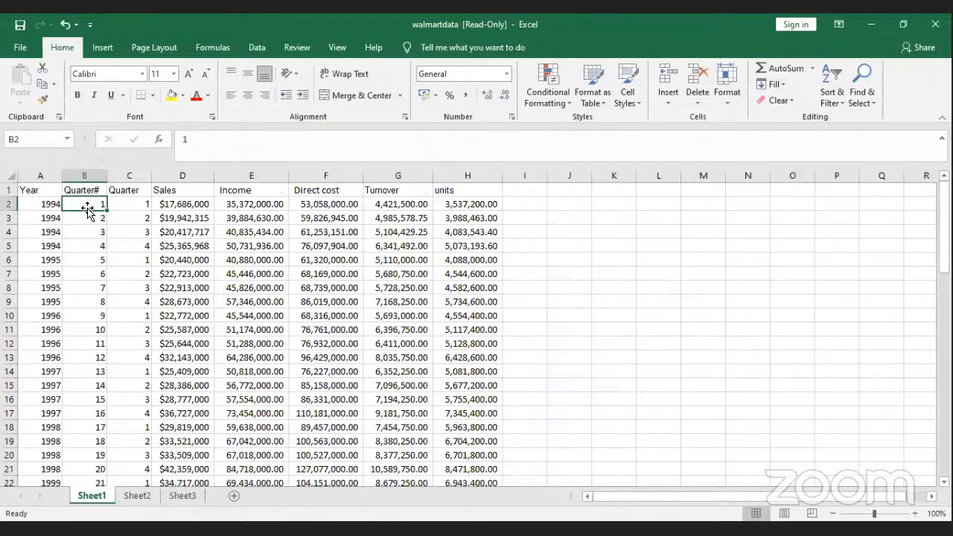
Step: Freeze panes at B2 so header row 1 and column A stay visible
{"action": "left_click", "coordinate": [337, 49]}
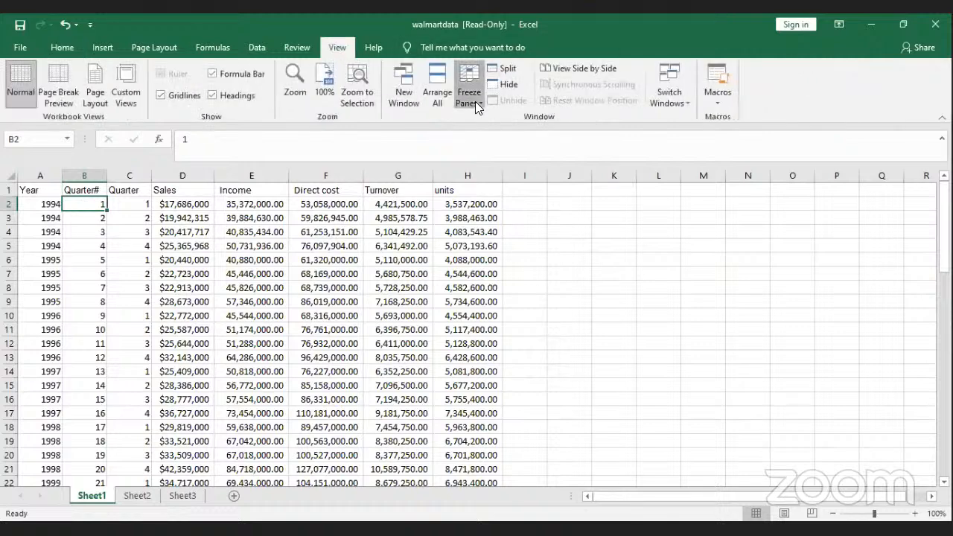
{"action": "left_click", "coordinate": [476, 101]}
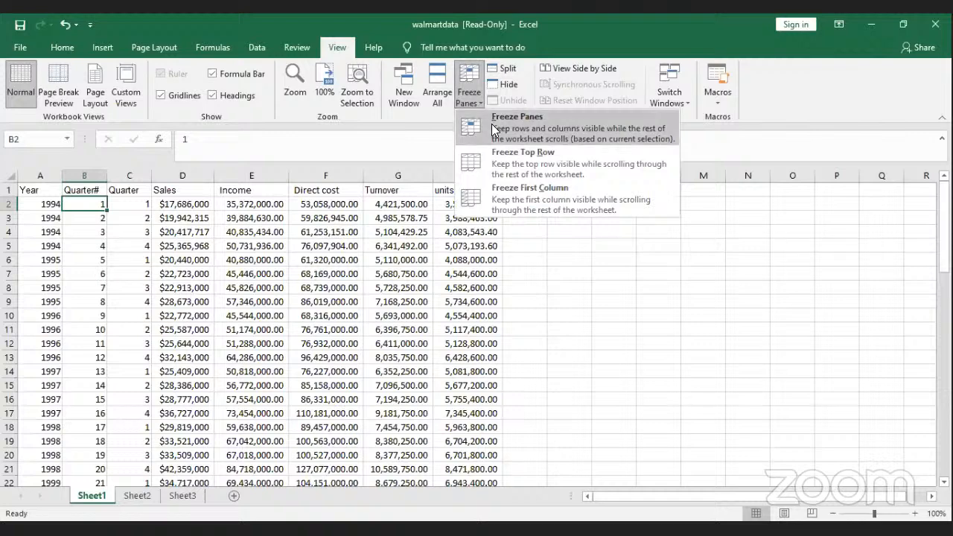
{"action": "left_click", "coordinate": [492, 128]}
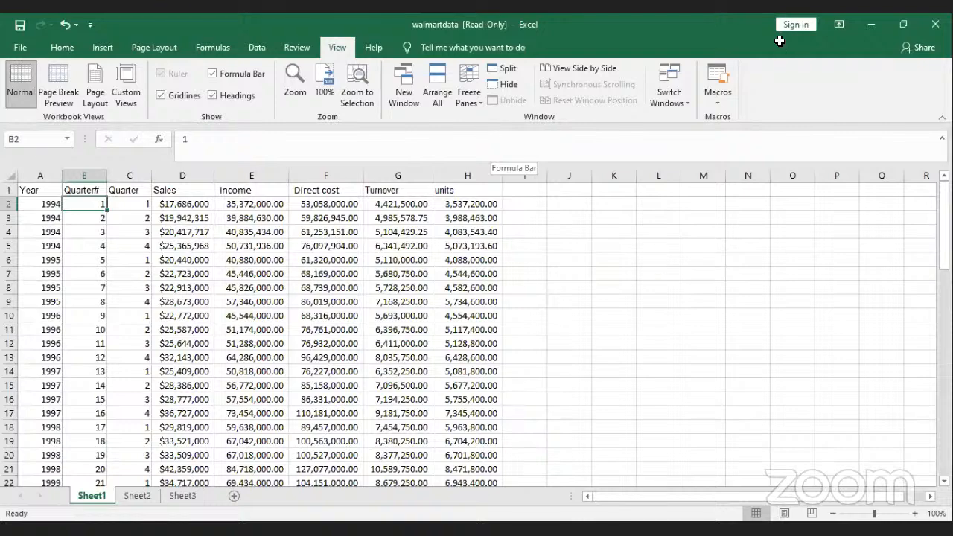
{"action": "left_click_drag", "start_coordinate": [945, 255], "coordinate": [945, 385]}
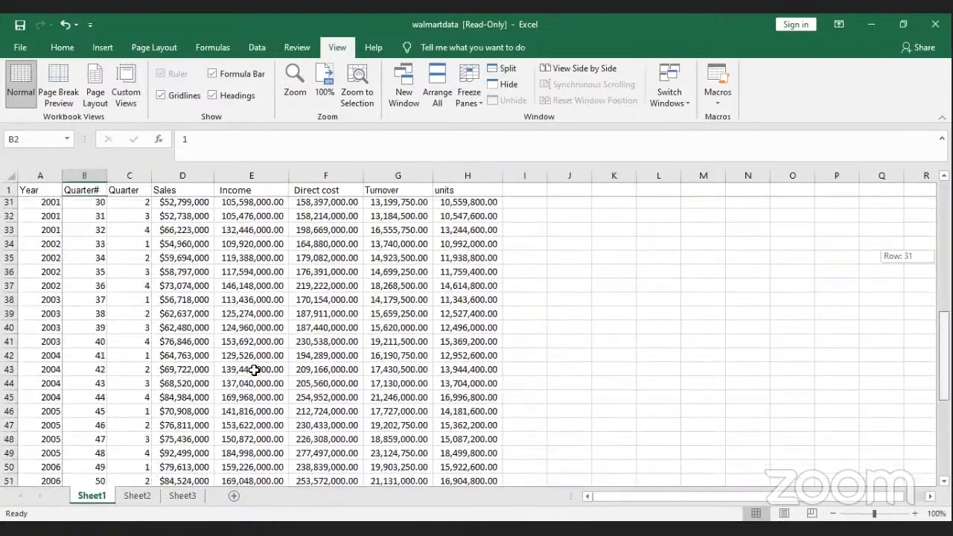
Step: Return to cell A1 at the top of the data and show the Insert ribbon
{"action": "left_click", "coordinate": [6, 192]}
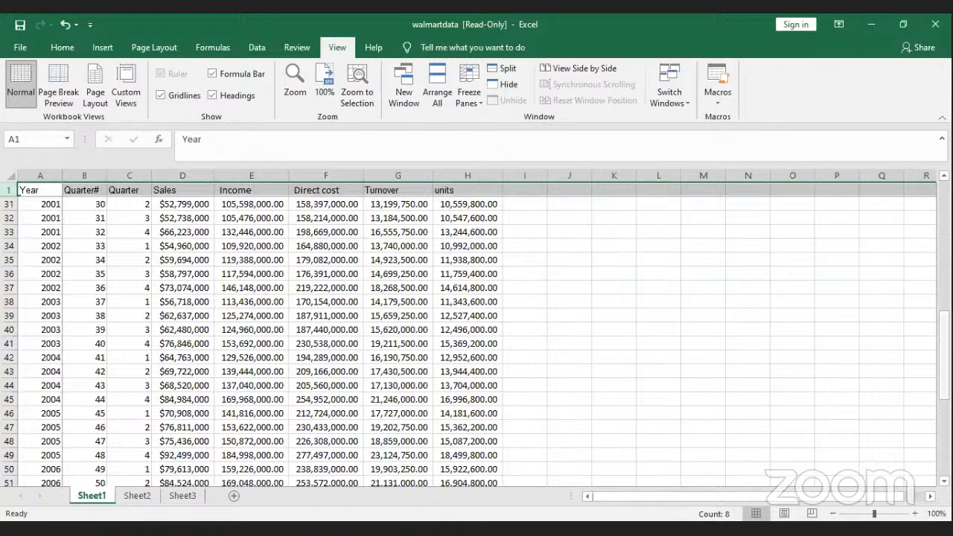
{"action": "scroll", "coordinate": [930, 376], "scroll_direction": "down", "scroll_amount": 1}
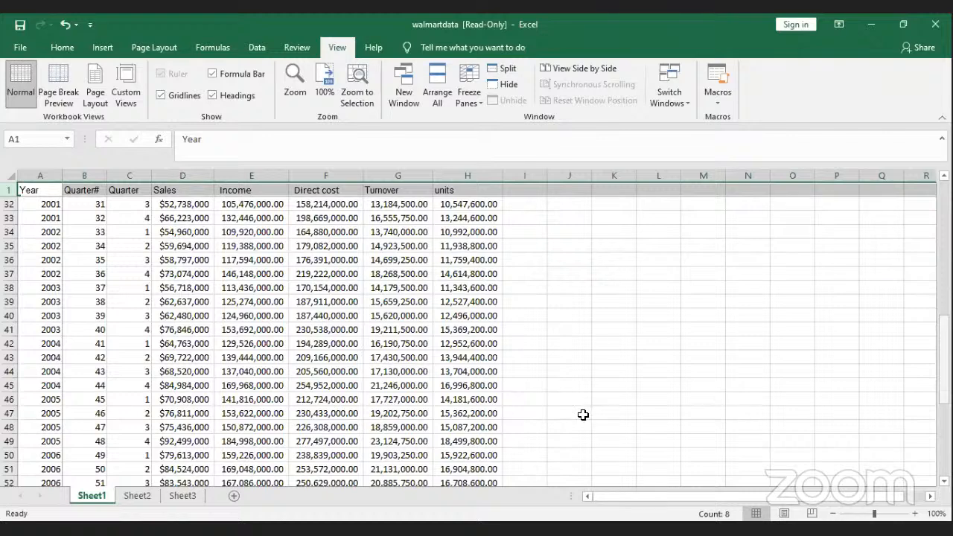
{"action": "scroll", "coordinate": [568, 409], "scroll_direction": "up", "scroll_amount": 10}
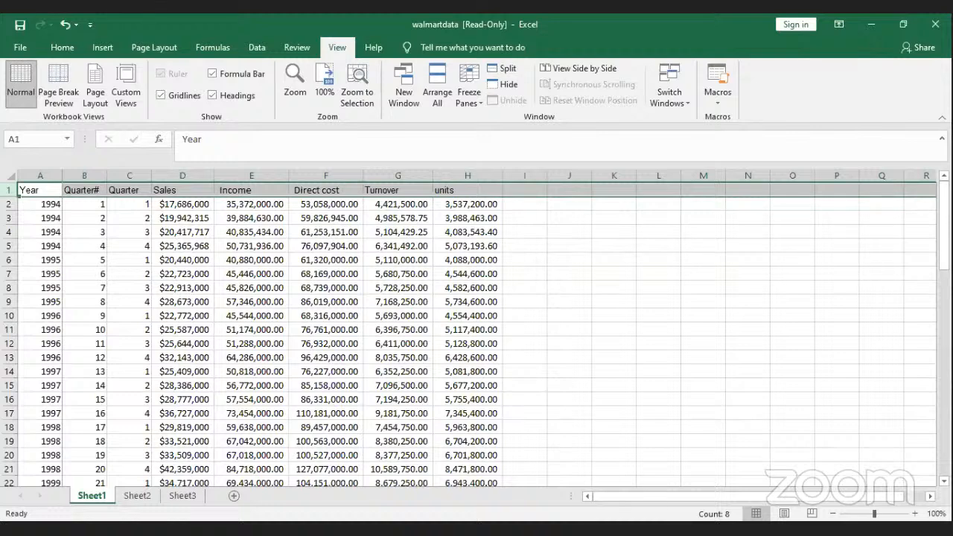
{"action": "left_click", "coordinate": [41, 190]}
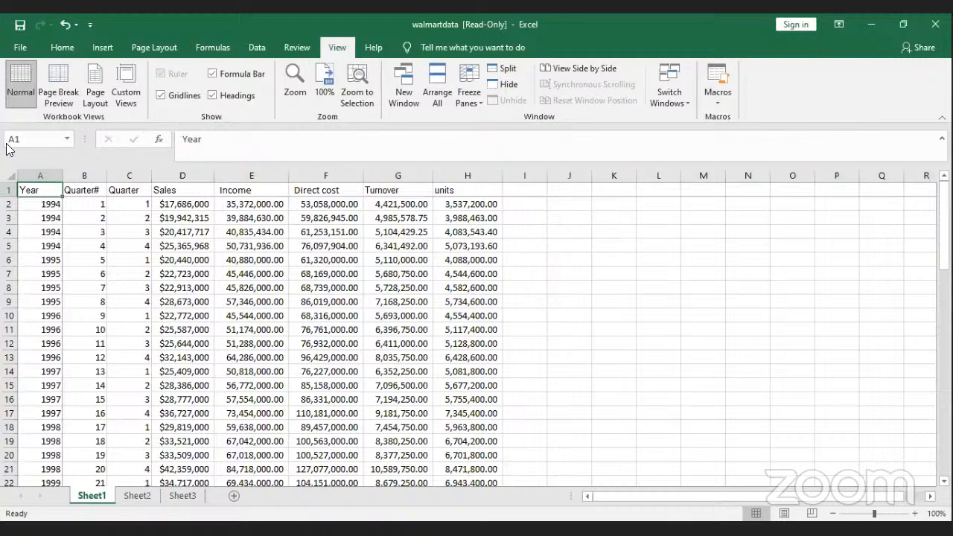
{"action": "left_click", "coordinate": [102, 47]}
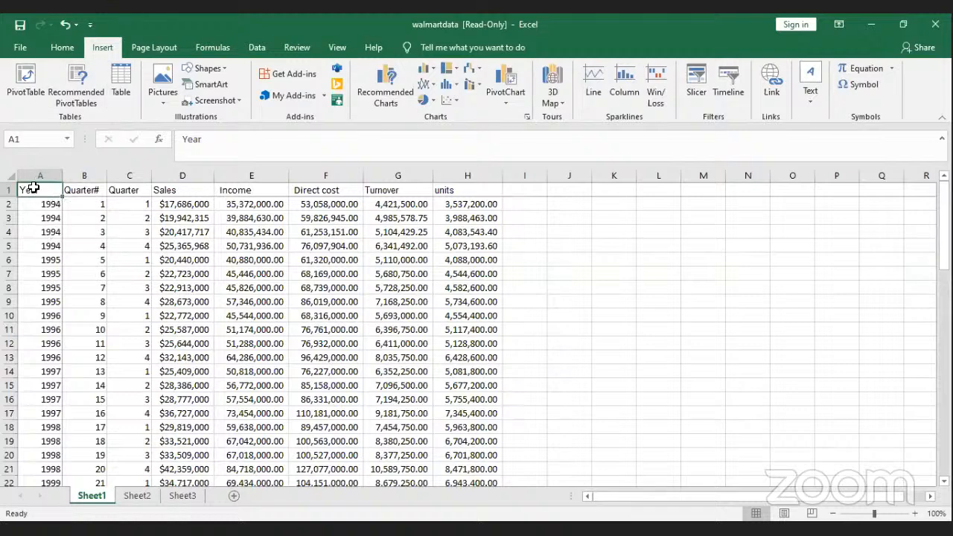
{"action": "left_click", "coordinate": [452, 232], "text": "shift"}
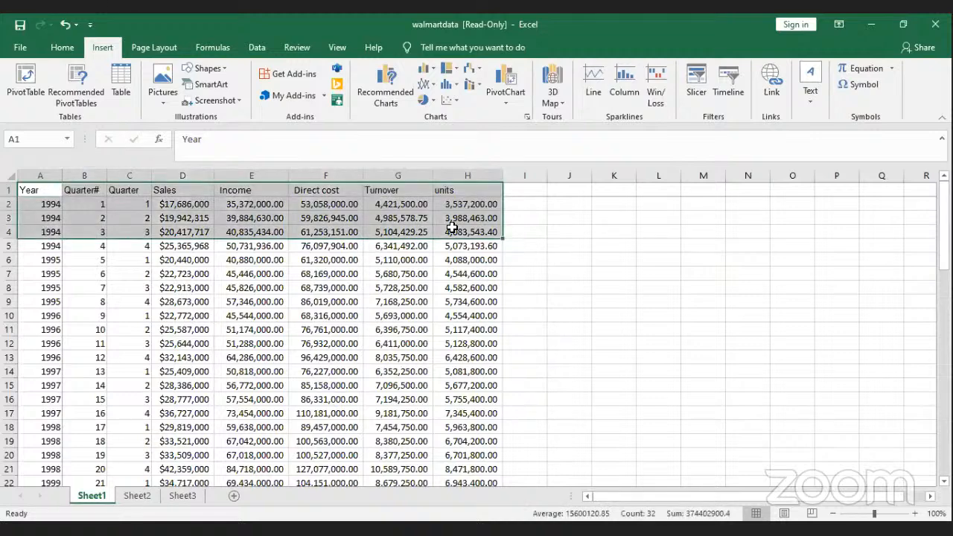
{"action": "key", "text": "ctrl+shift+Down"}
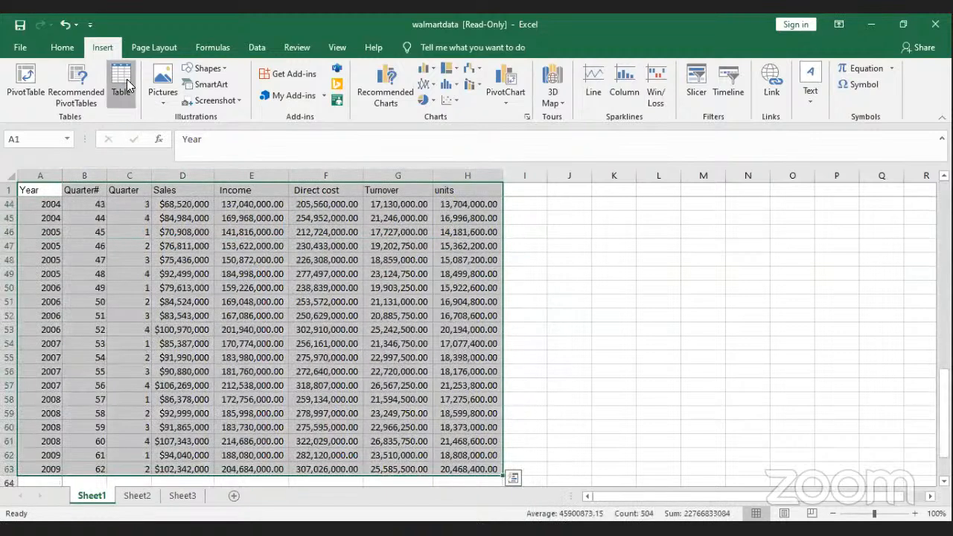
{"action": "left_click", "coordinate": [122, 86]}
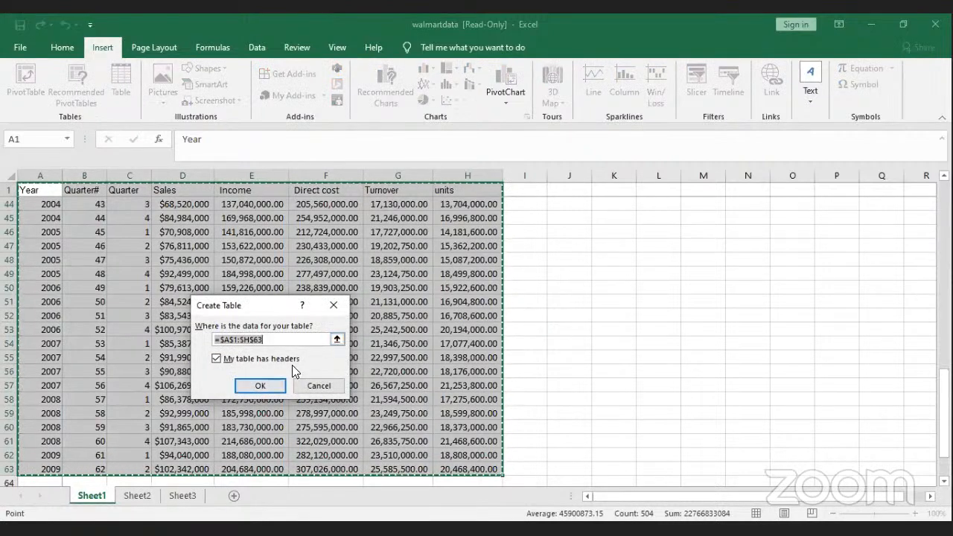
{"action": "left_click", "coordinate": [217, 359]}
{"action": "left_click", "coordinate": [258, 380]}
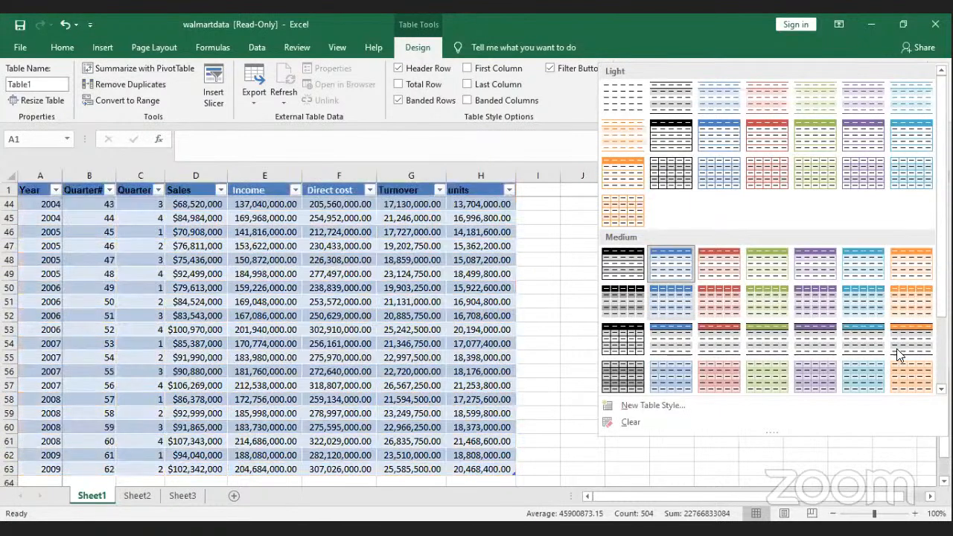
{"action": "scroll", "coordinate": [868, 375], "scroll_direction": "down", "scroll_amount": 2}
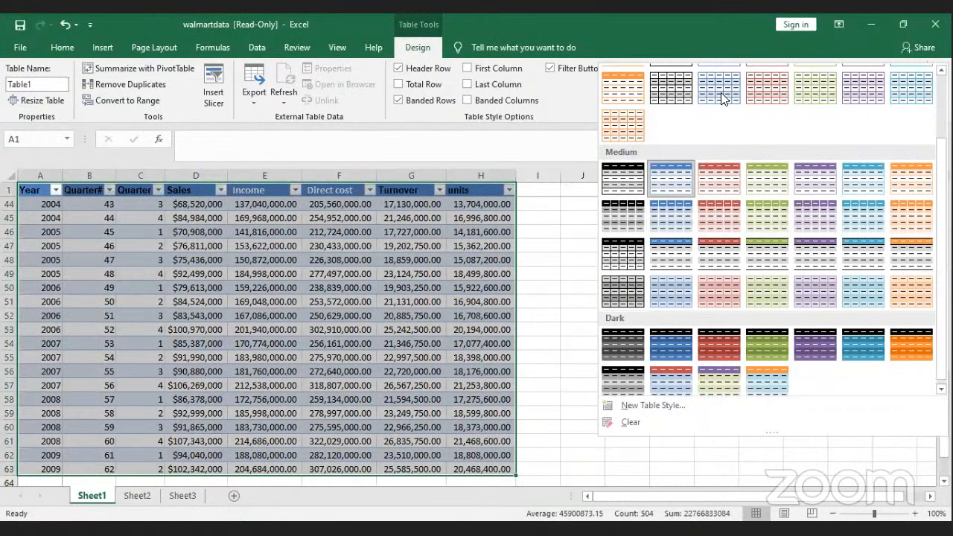
{"action": "scroll", "coordinate": [630, 96], "scroll_direction": "up", "scroll_amount": 2}
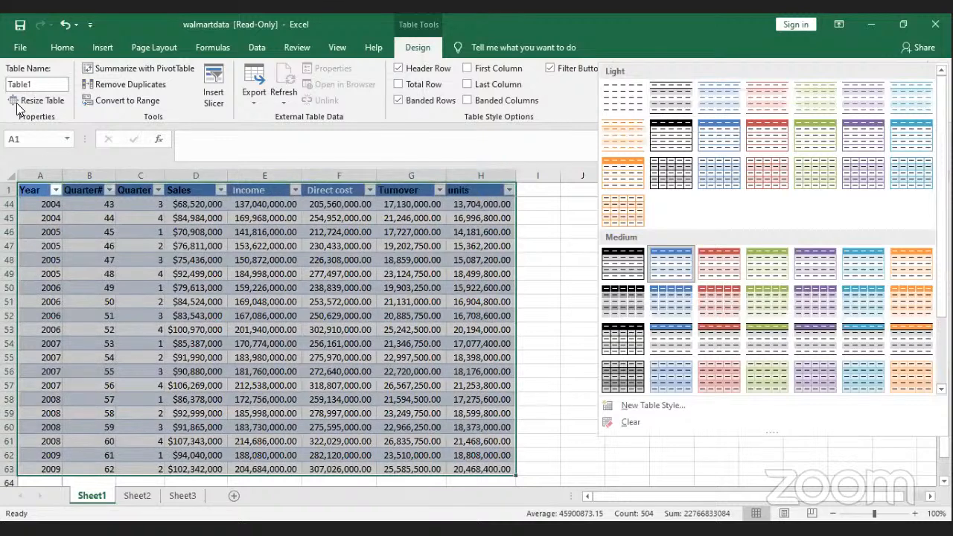
{"action": "left_click", "coordinate": [64, 24]}
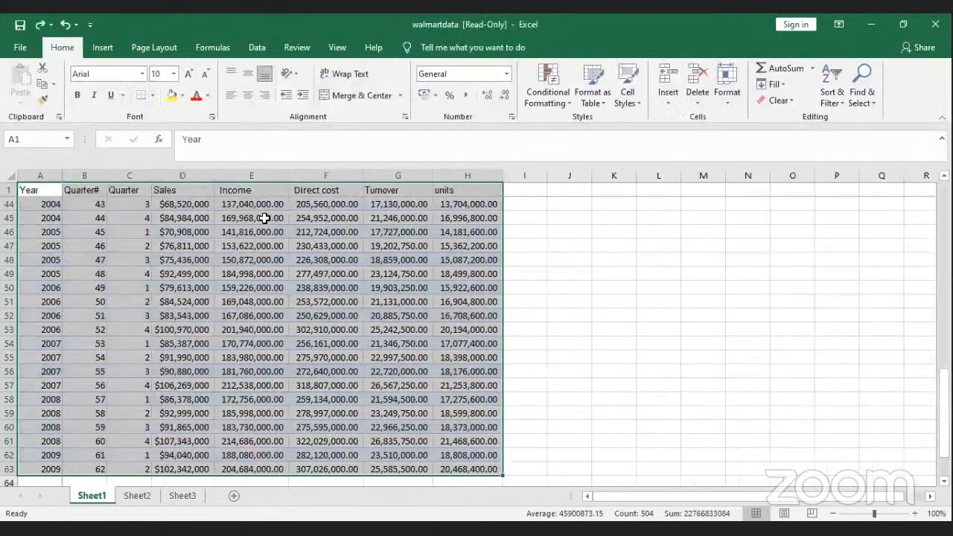
Step: Apply All Borders to the selected A1:H63 range, then deselect by clicking an empty cell
{"action": "left_click", "coordinate": [155, 97]}
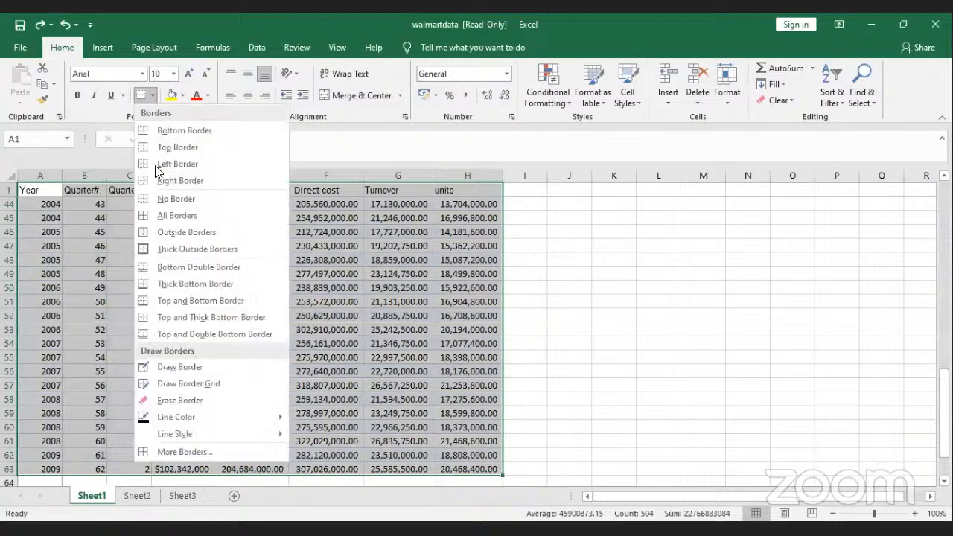
{"action": "left_click", "coordinate": [164, 216]}
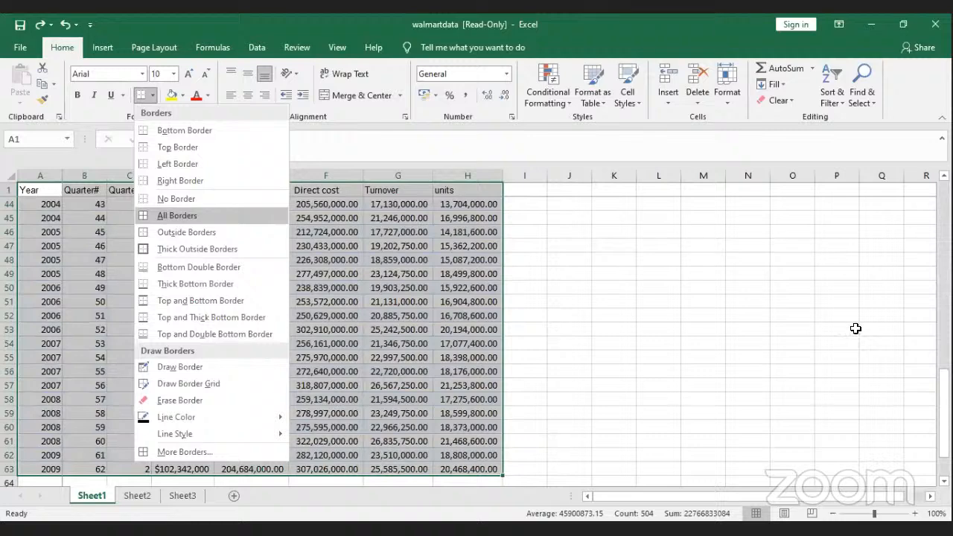
{"action": "left_click", "coordinate": [920, 343]}
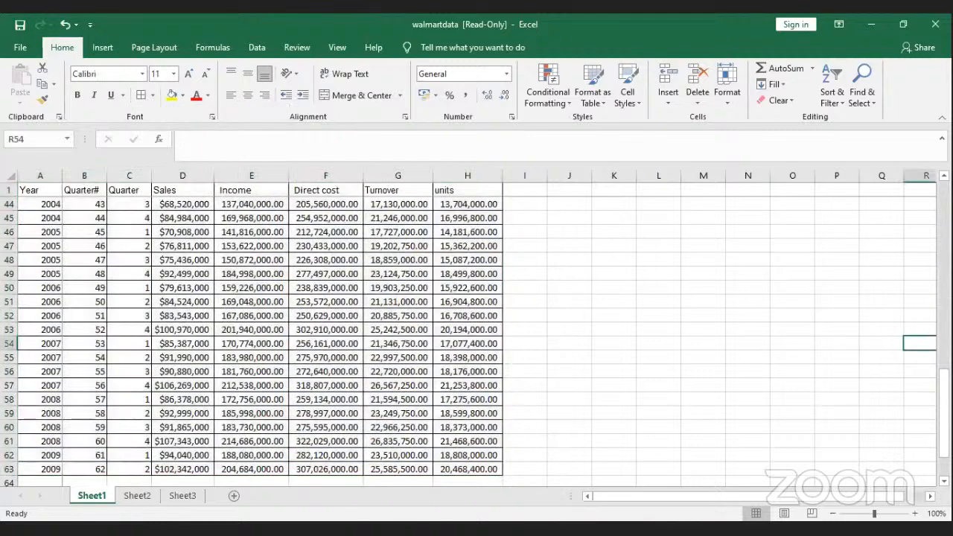
{"action": "left_click_drag", "start_coordinate": [945, 405], "coordinate": [945, 216]}
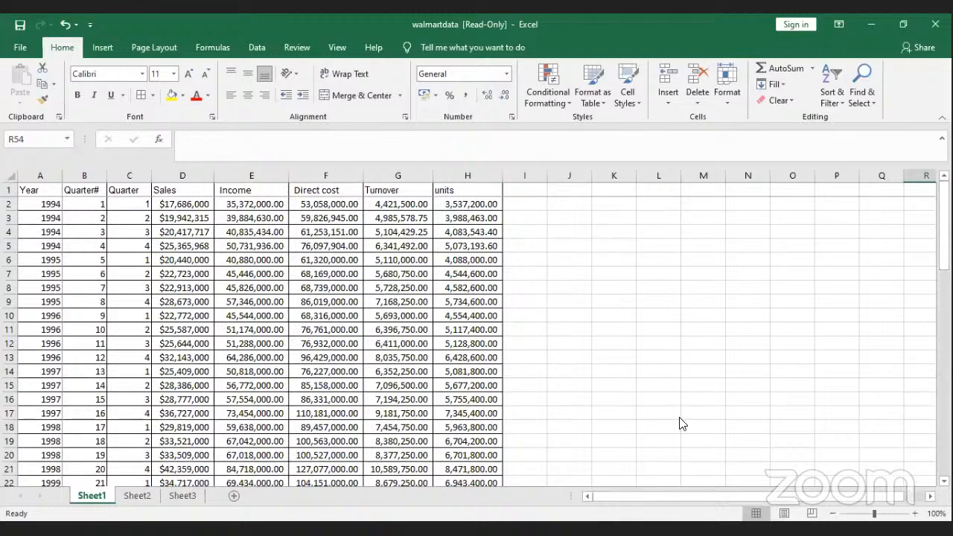
{"action": "left_click", "coordinate": [609, 202]}
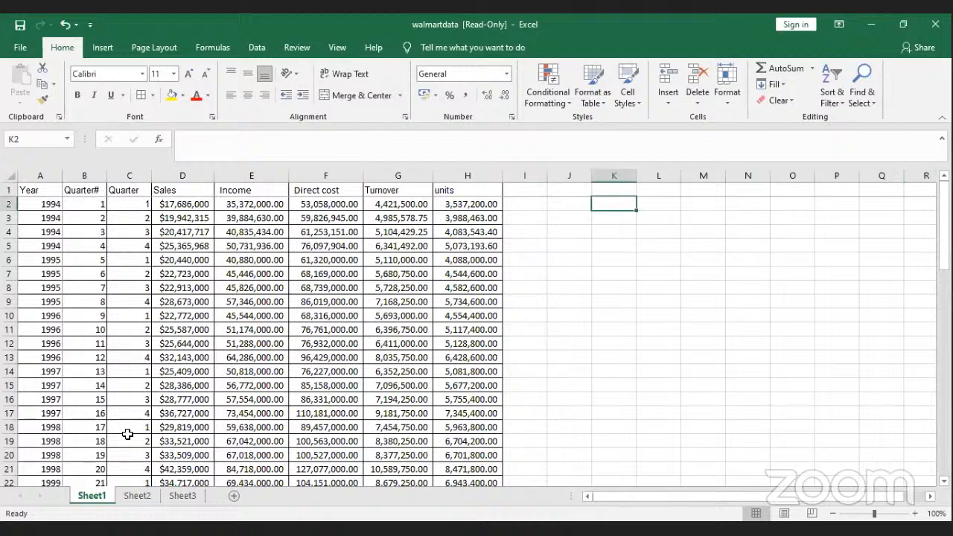
Step: Copy D2:F12 (Sales, Income, Direct cost) from Sheet1 and paste it at F5 on Sheet2
{"action": "left_click", "coordinate": [137, 495]}
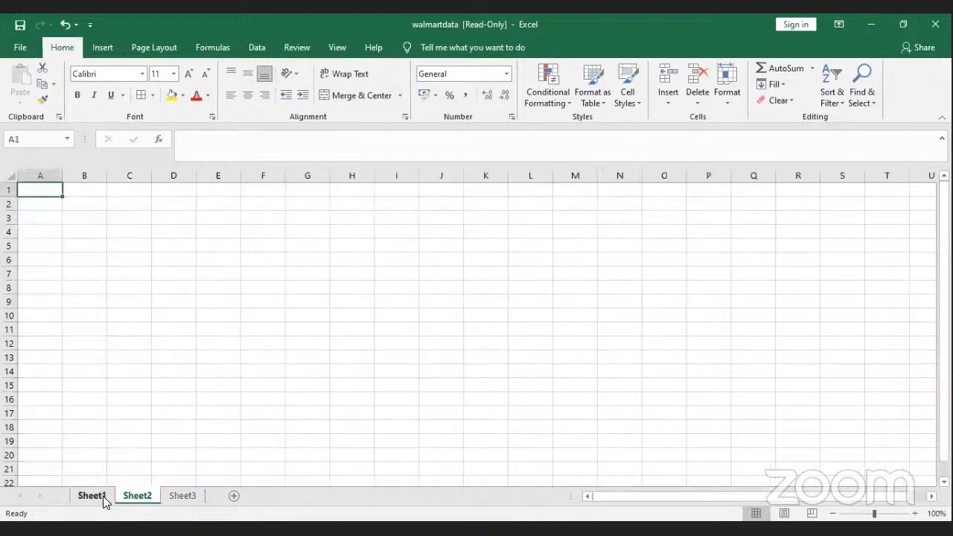
{"action": "left_click", "coordinate": [103, 496]}
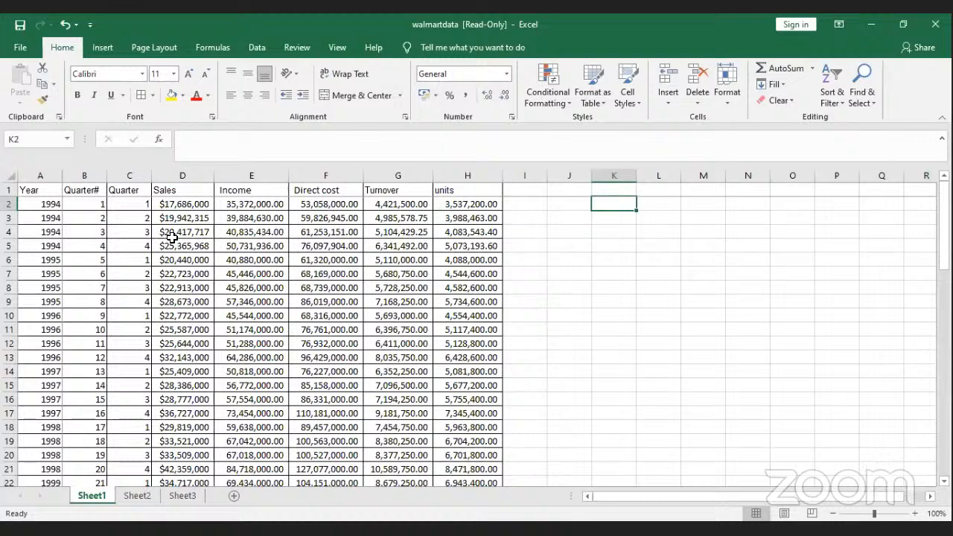
{"action": "left_click_drag", "start_coordinate": [202, 206], "coordinate": [360, 337]}
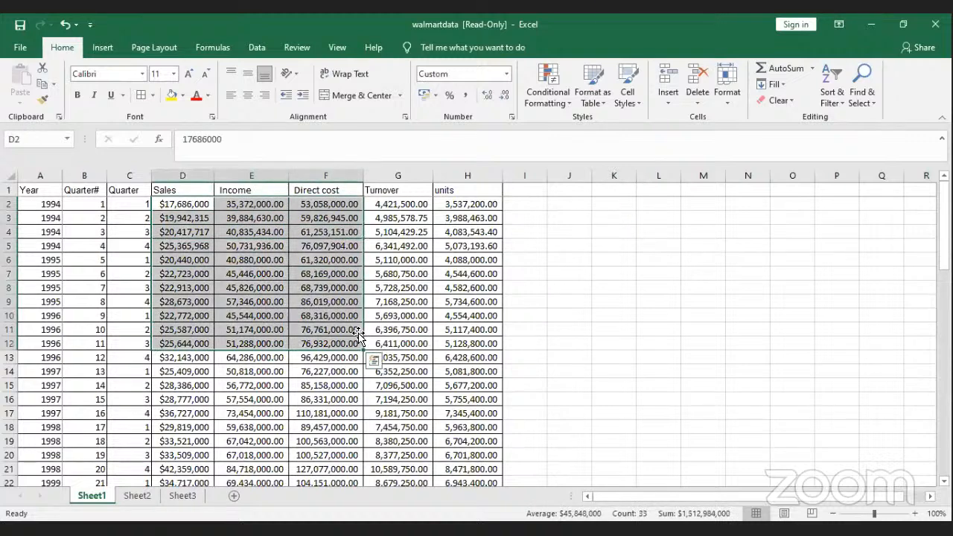
{"action": "key", "text": "ctrl+c"}
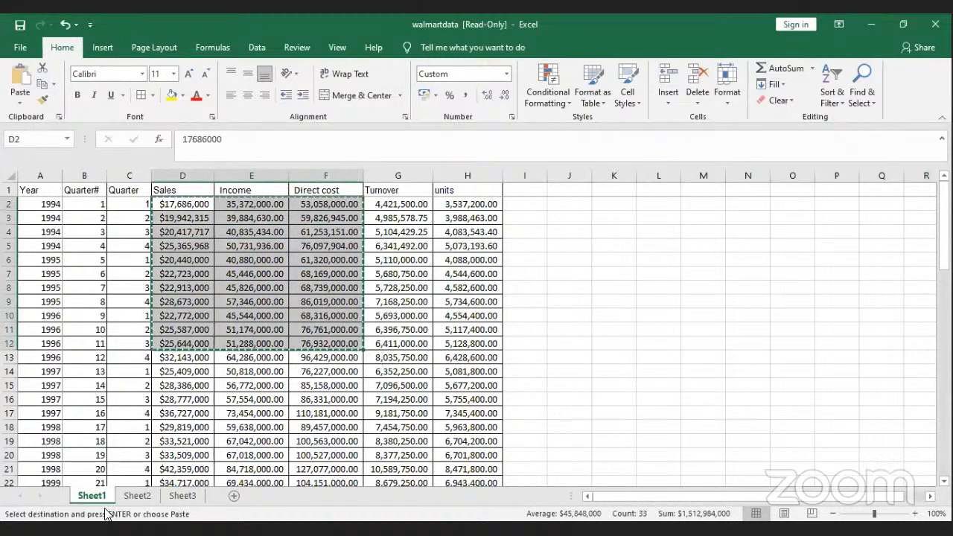
{"action": "left_click", "coordinate": [134, 499]}
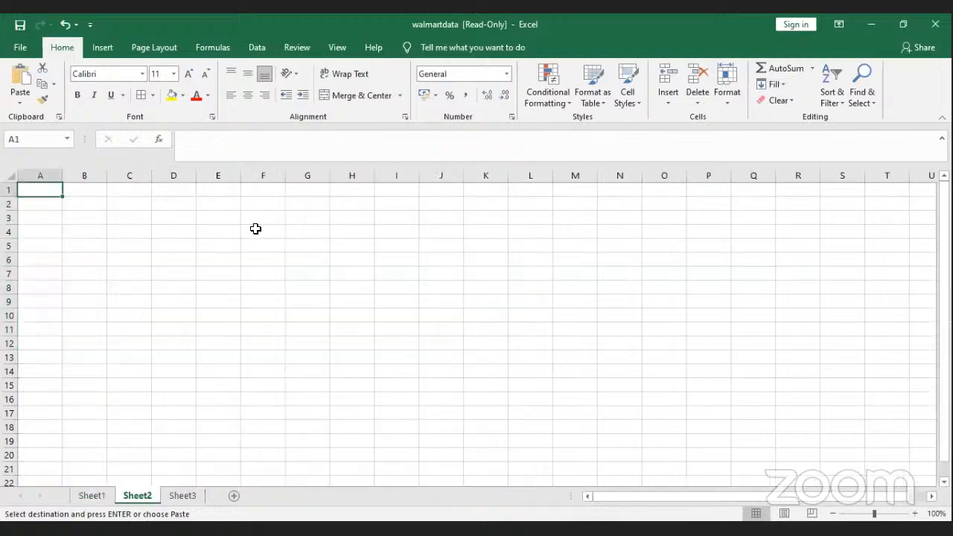
{"action": "left_click", "coordinate": [248, 243]}
{"action": "key", "text": "ctrl+v"}
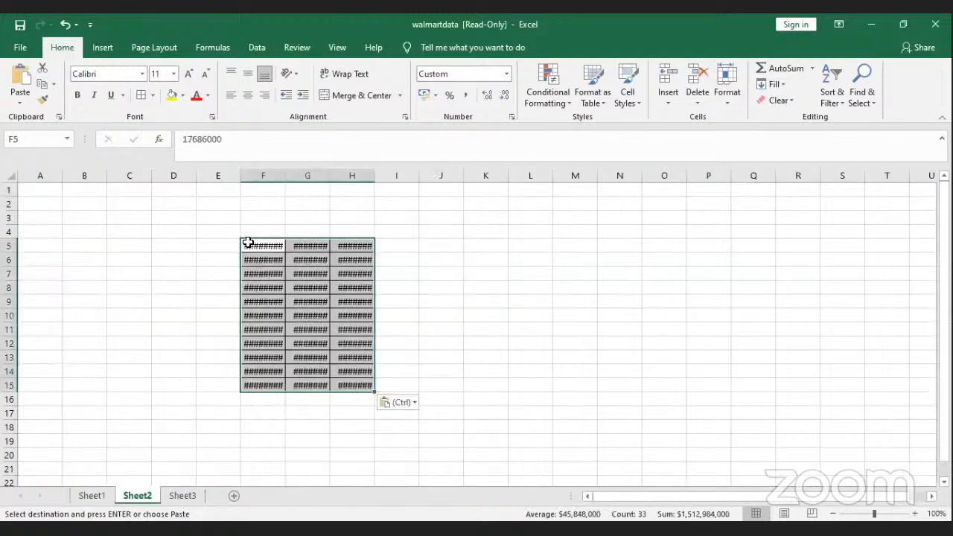
Step: Autofit columns F, G and H on Sheet2 to show the pasted values
{"action": "double_click", "coordinate": [285, 176]}
{"action": "double_click", "coordinate": [344, 177]}
{"action": "double_click", "coordinate": [412, 179]}
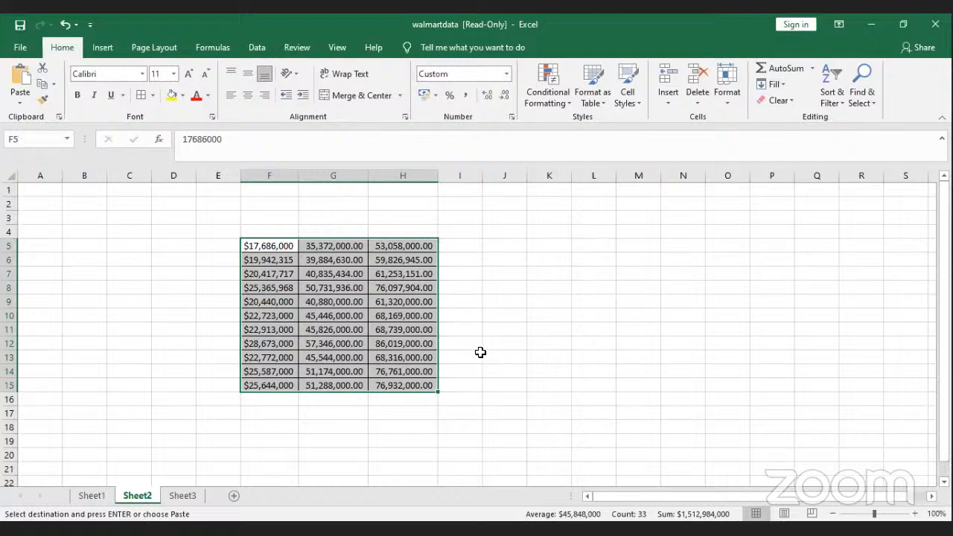
Step: Resize column I to about 91 pixels wide
{"action": "left_click", "coordinate": [459, 177]}
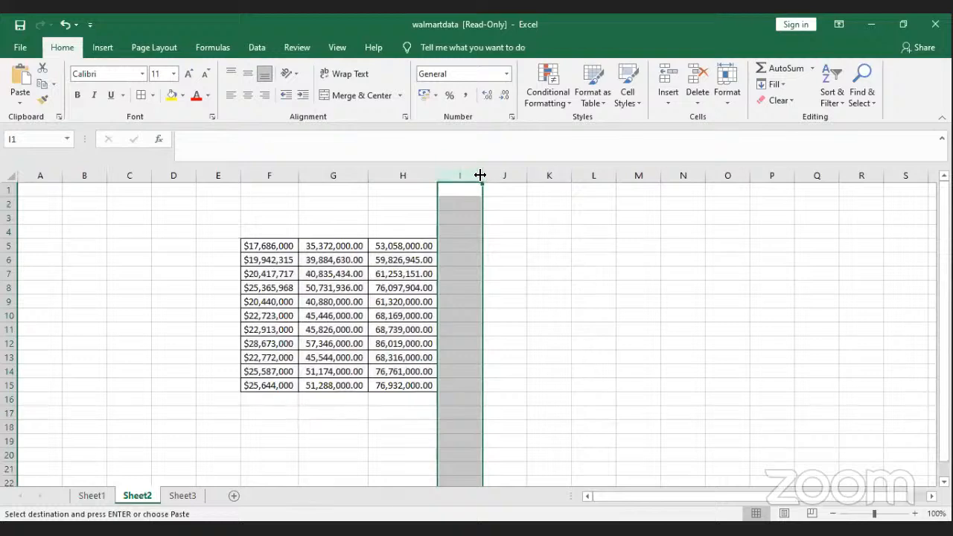
{"action": "left_click_drag", "start_coordinate": [677, 193], "coordinate": [678, 194]}
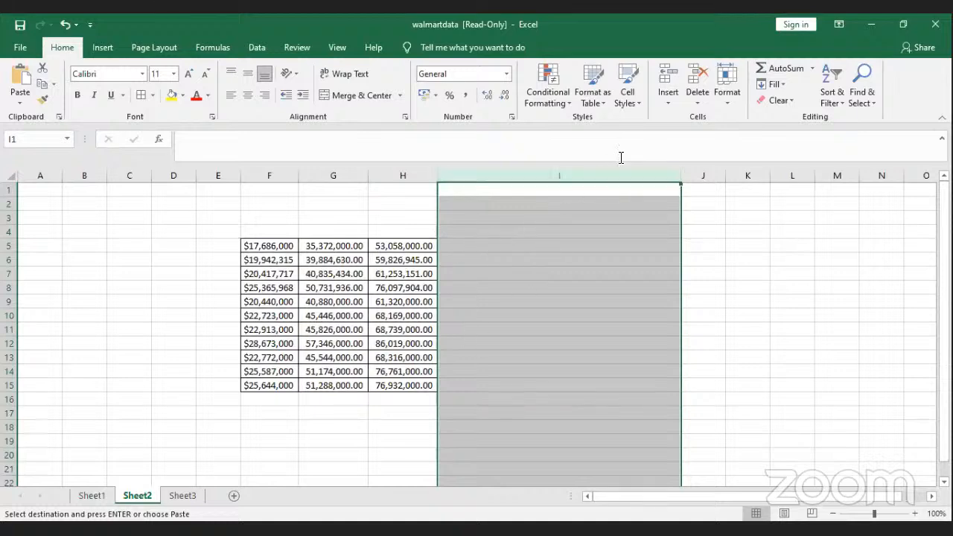
{"action": "left_click_drag", "start_coordinate": [680, 177], "coordinate": [502, 174]}
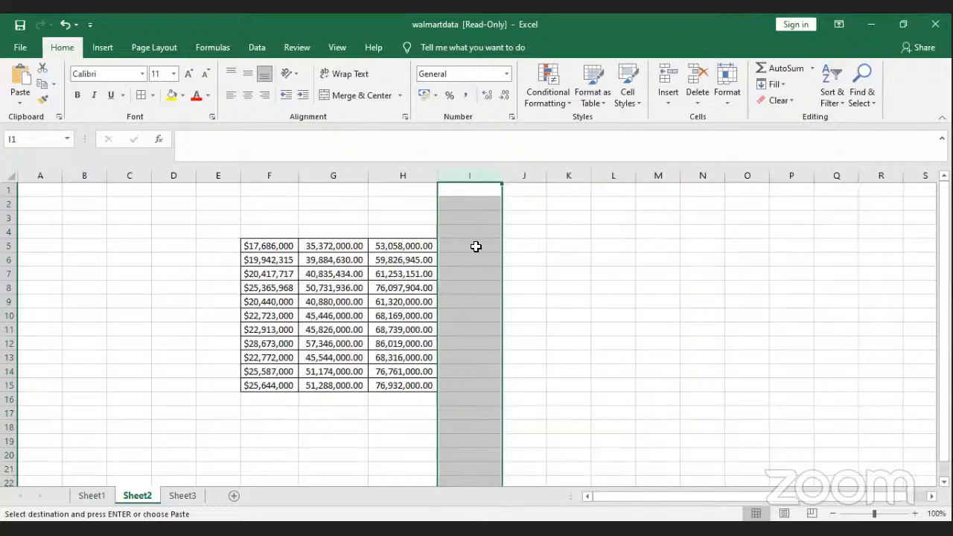
{"action": "left_click", "coordinate": [478, 247]}
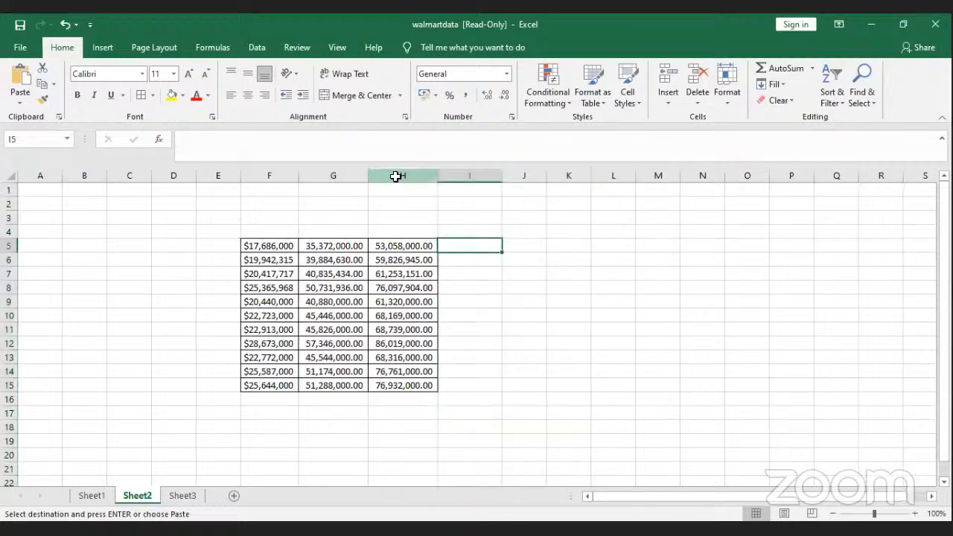
Step: Undo and redo the column H figures, then try Paste Special at J5 without pasting
{"action": "left_click", "coordinate": [397, 175]}
{"action": "key", "text": "ctrl+z"}
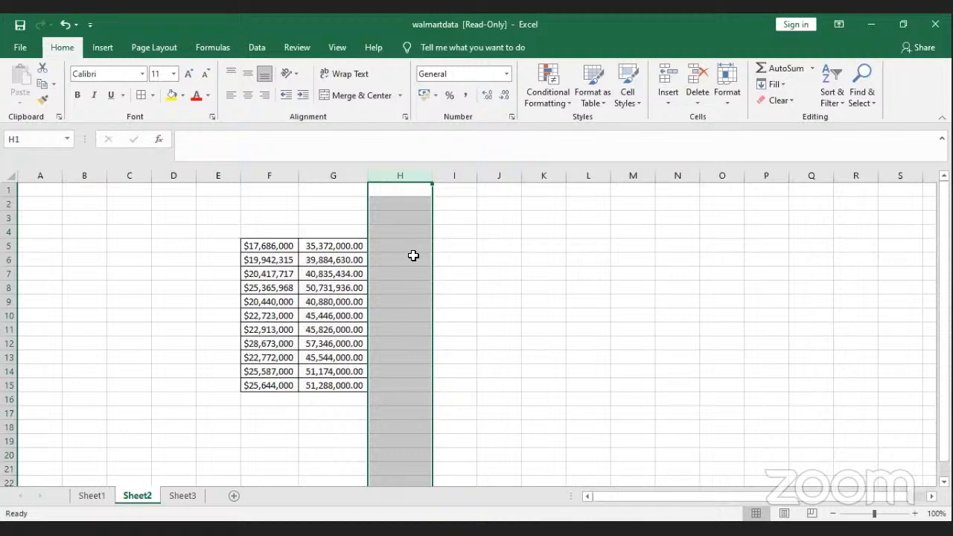
{"action": "left_click", "coordinate": [418, 251]}
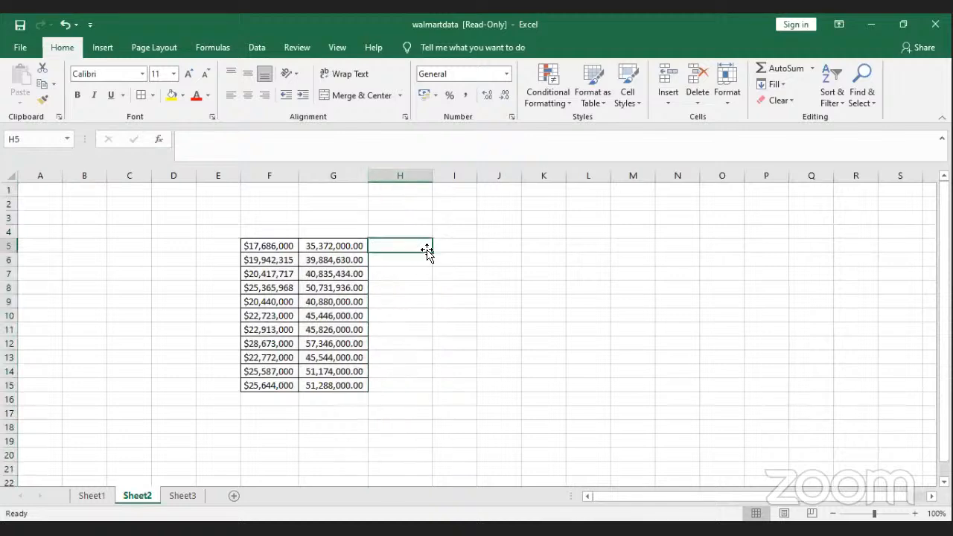
{"action": "left_click", "coordinate": [442, 247]}
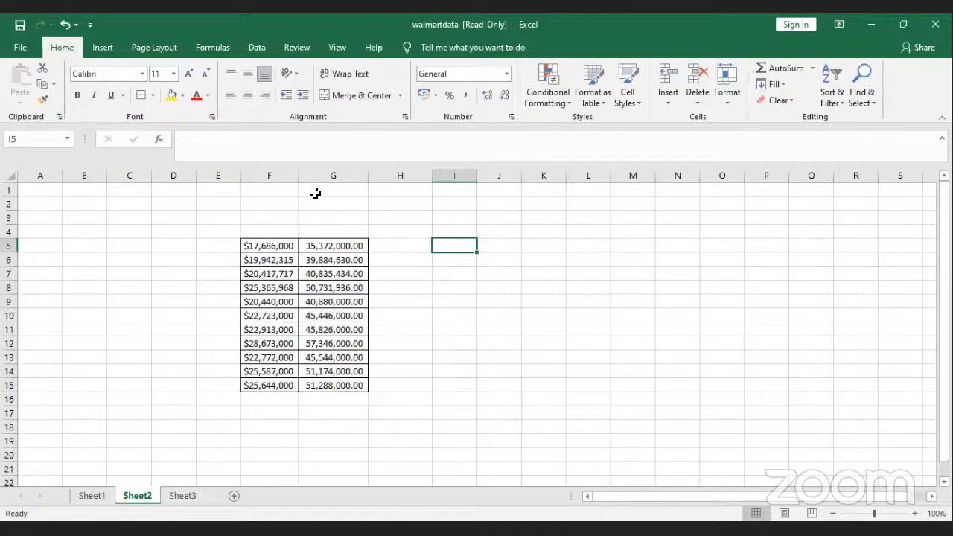
{"action": "left_click", "coordinate": [65, 24]}
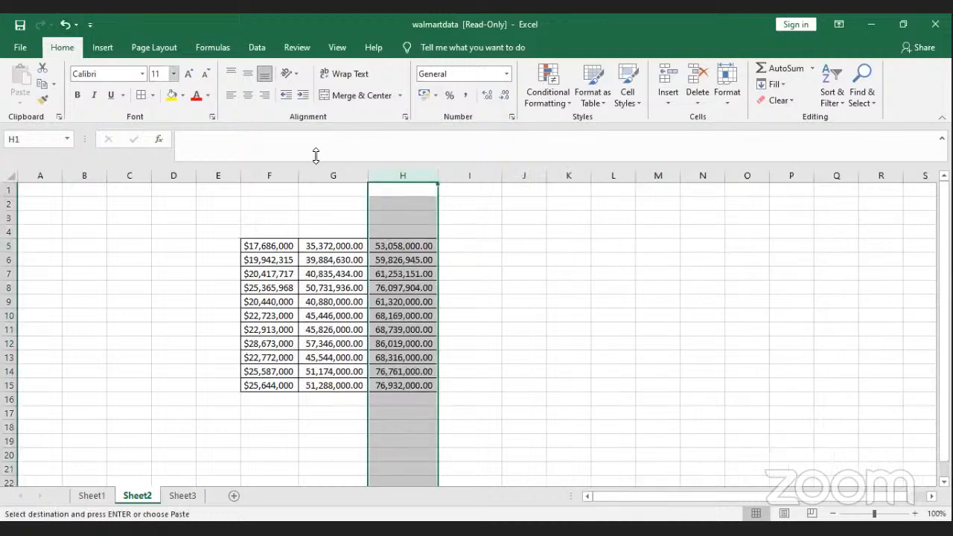
{"action": "left_click", "coordinate": [513, 244]}
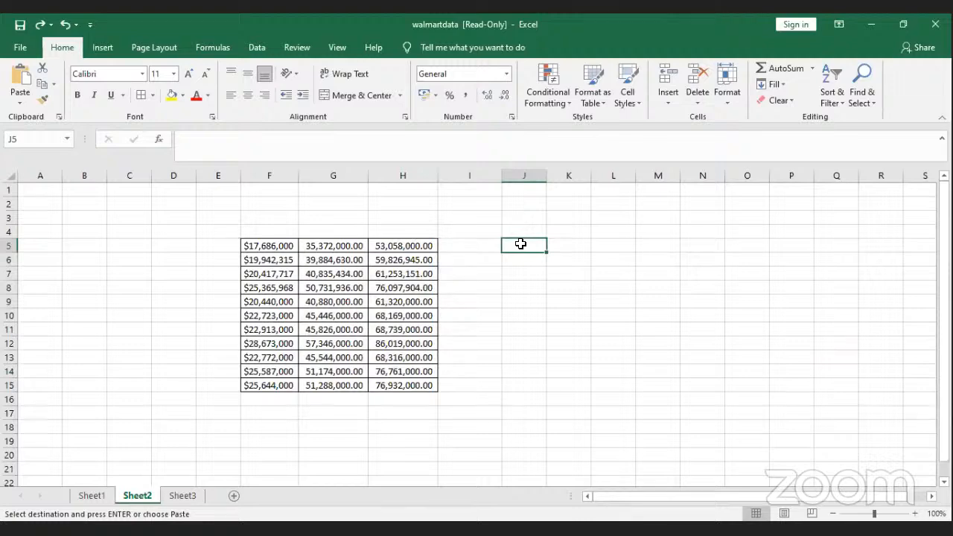
{"action": "key", "text": "ctrl+alt+v"}
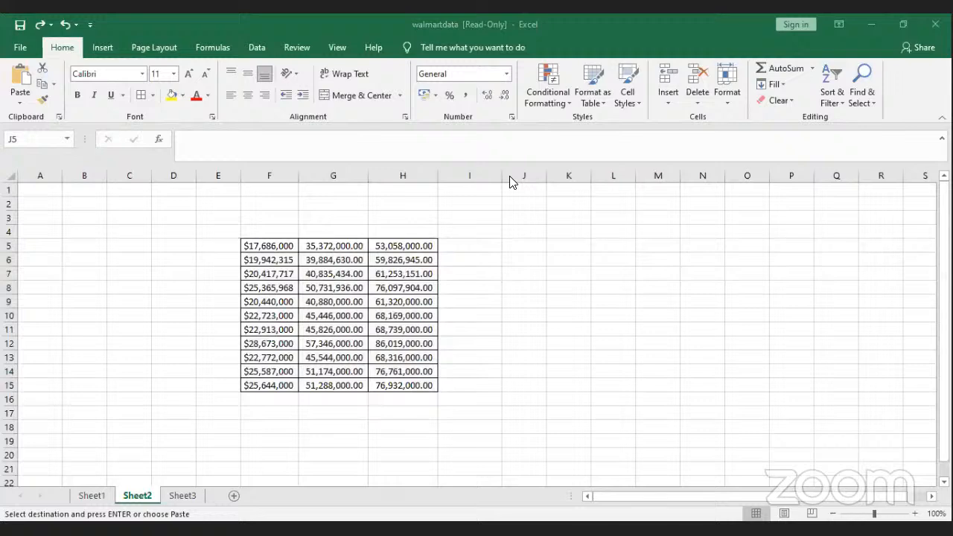
{"action": "left_click", "coordinate": [503, 243]}
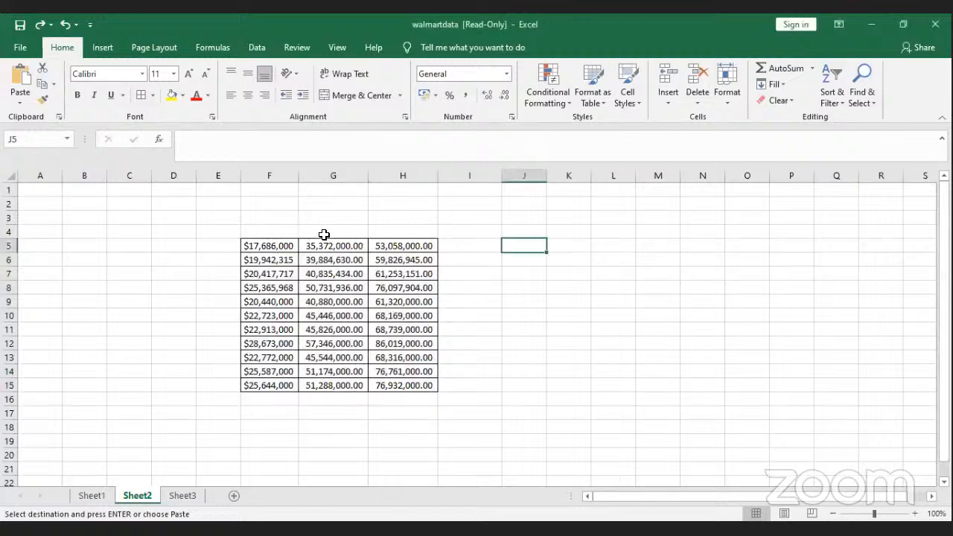
Step: Enter Income in H4 and Expenses in G4 above the pasted figures
{"action": "left_click", "coordinate": [376, 233]}
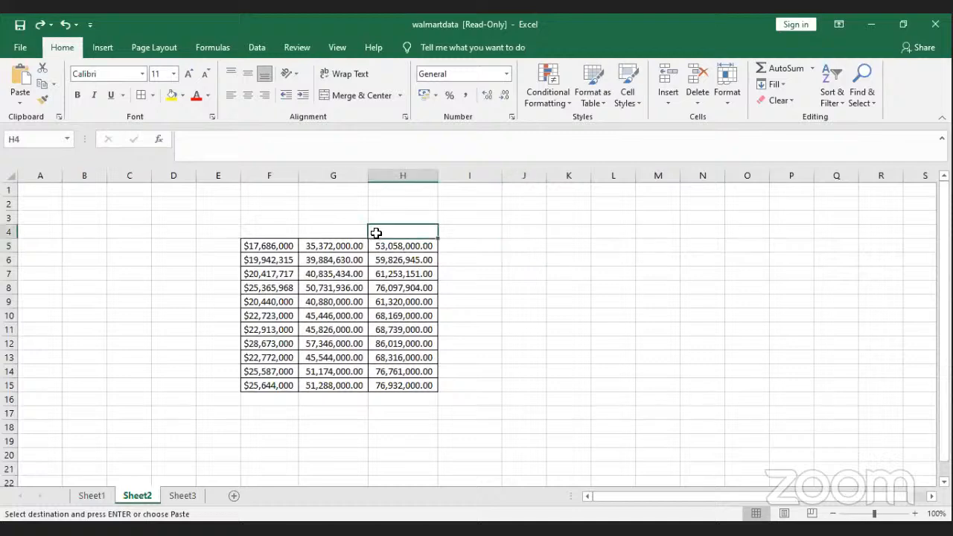
{"action": "type", "text": "I"}
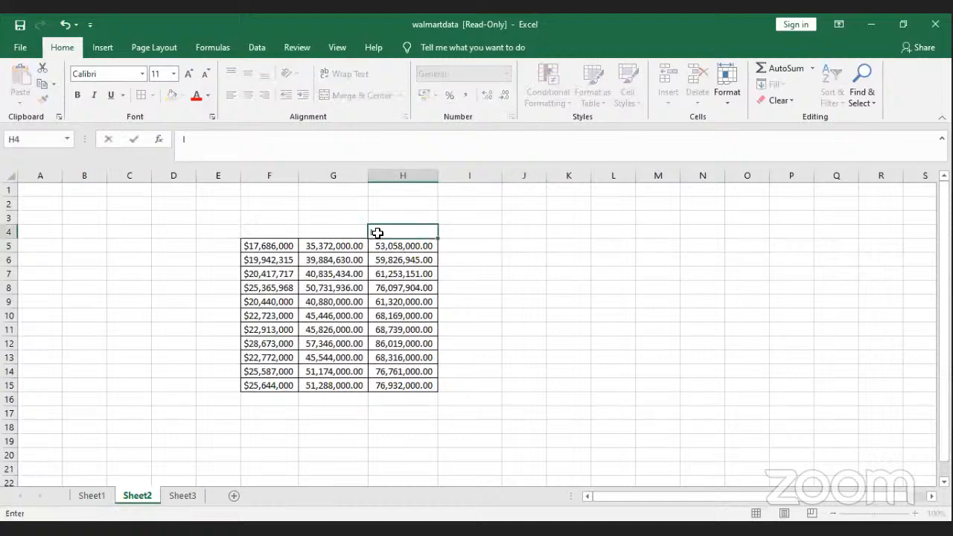
{"action": "type", "text": "ncome"}
{"action": "left_click", "coordinate": [339, 232]}
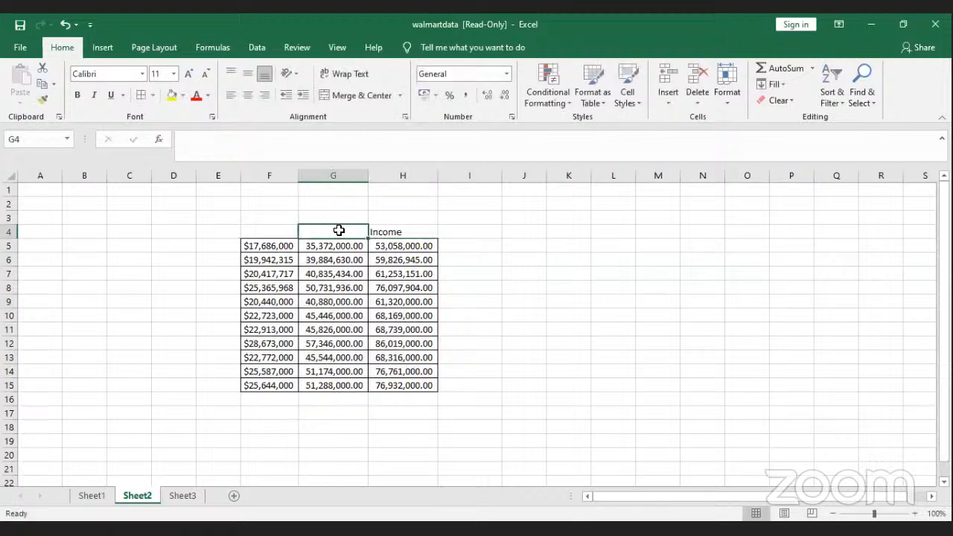
{"action": "type", "text": "Exp"}
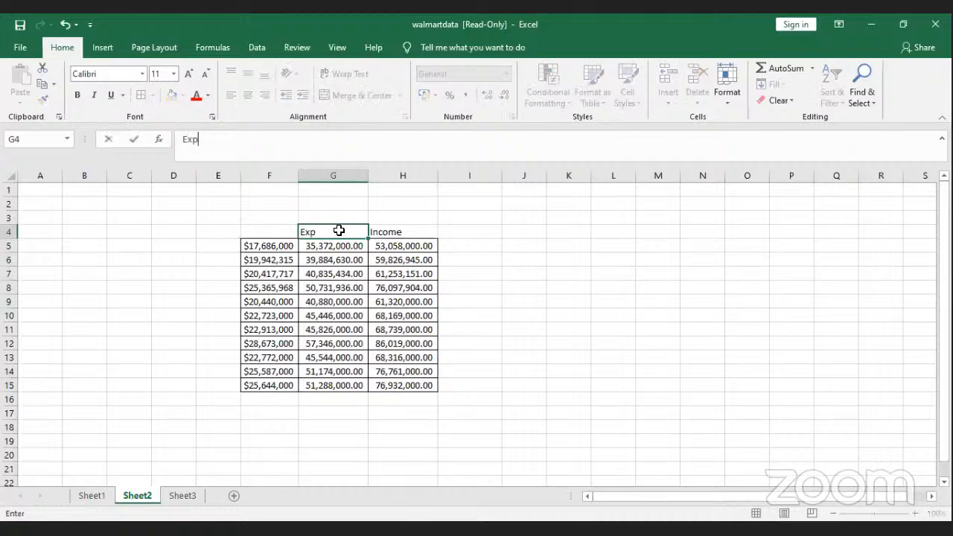
{"action": "type", "text": "enses"}
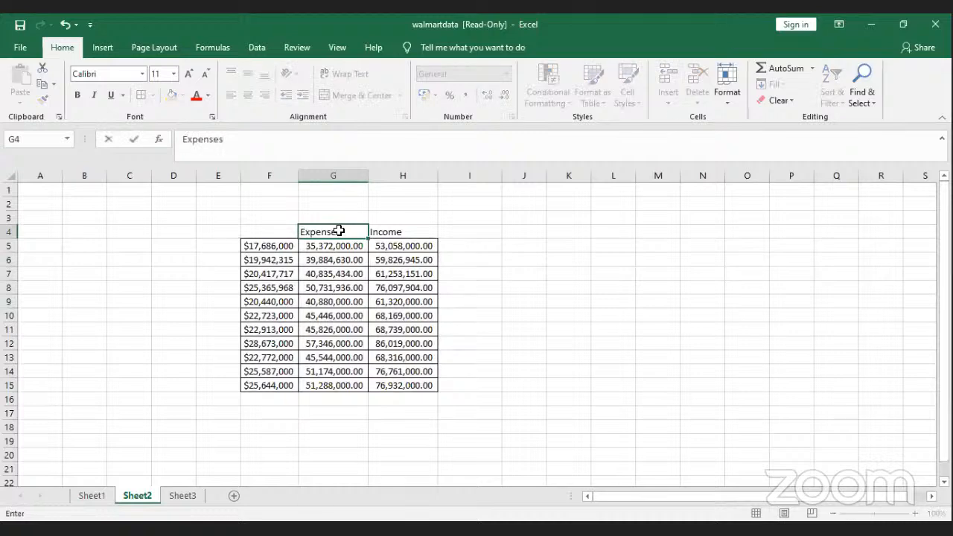
{"action": "left_click", "coordinate": [272, 232]}
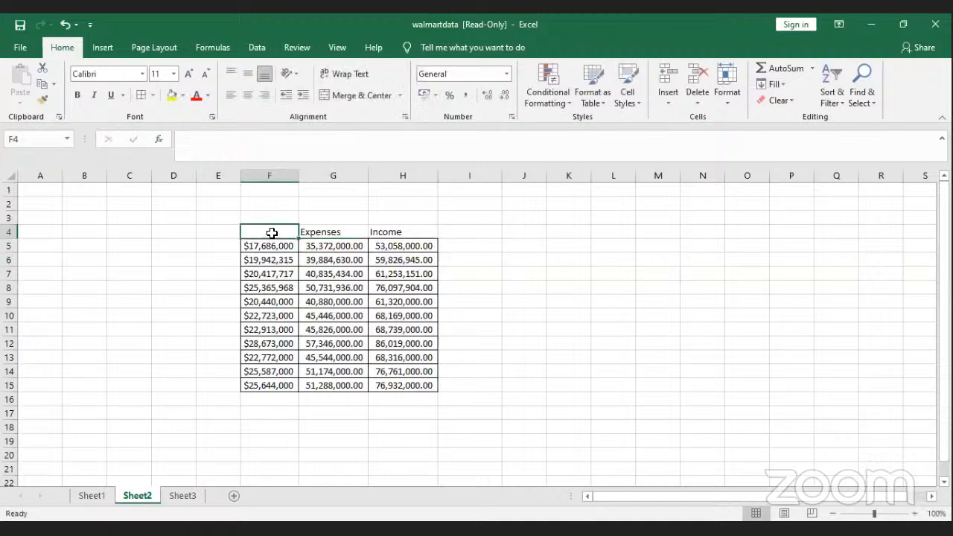
{"action": "left_click", "coordinate": [273, 177]}
{"action": "key", "text": "ctrl+minus"}
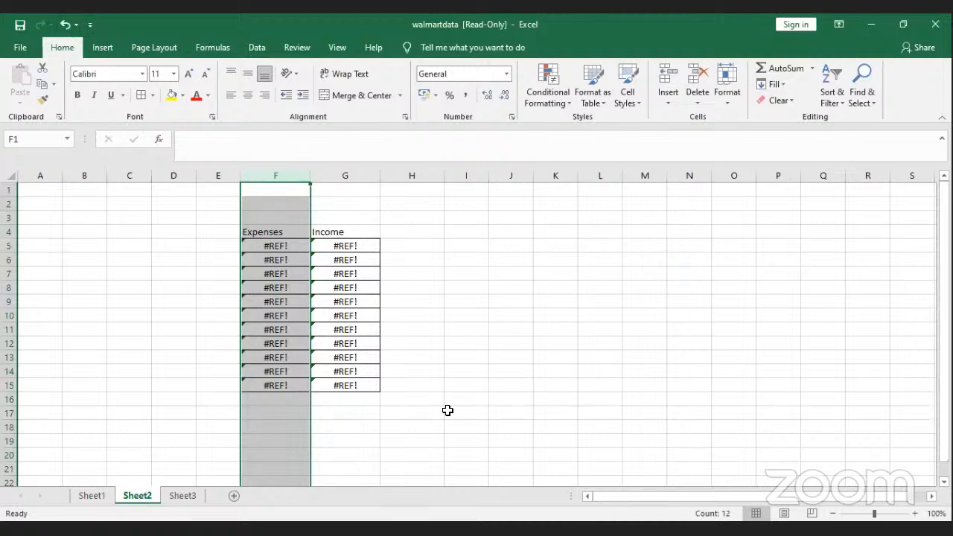
{"action": "left_click", "coordinate": [265, 250]}
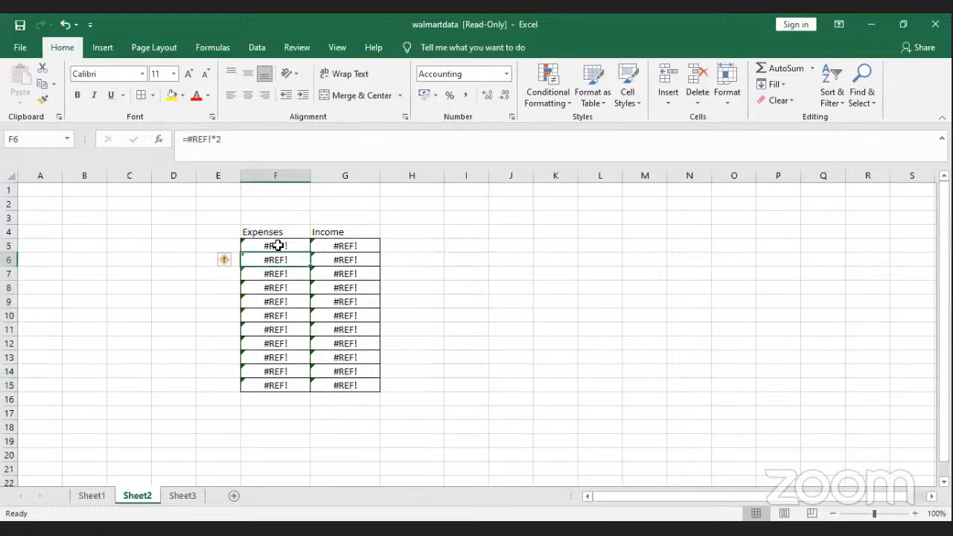
{"action": "left_click", "coordinate": [341, 254]}
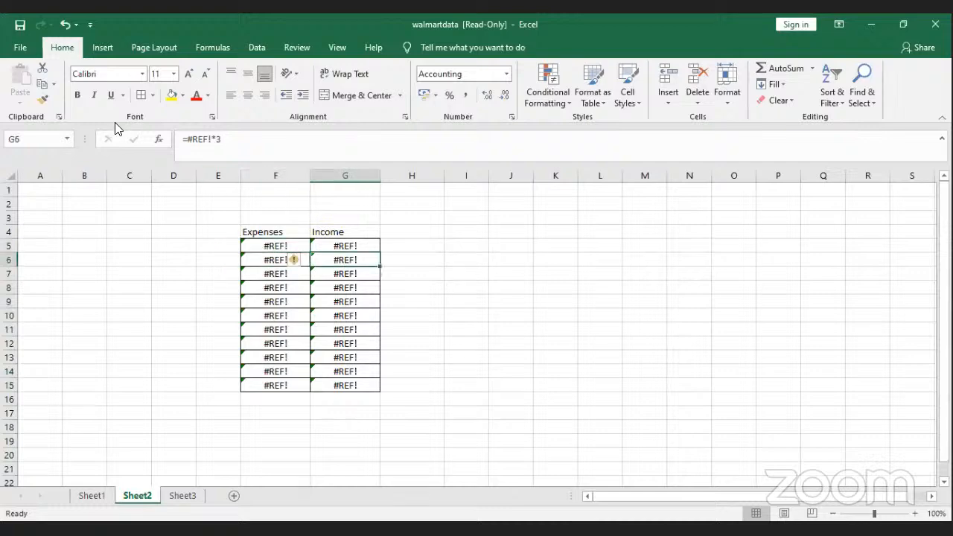
{"action": "left_click", "coordinate": [66, 25]}
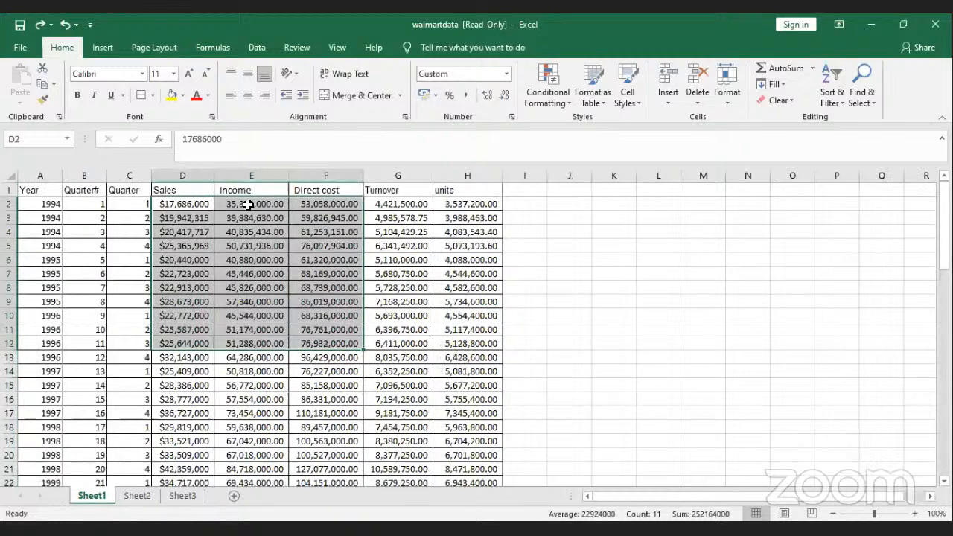
Step: Compare the raw Sales value in D2 with the formula in E2
{"action": "left_click", "coordinate": [254, 204]}
{"action": "left_click", "coordinate": [198, 204]}
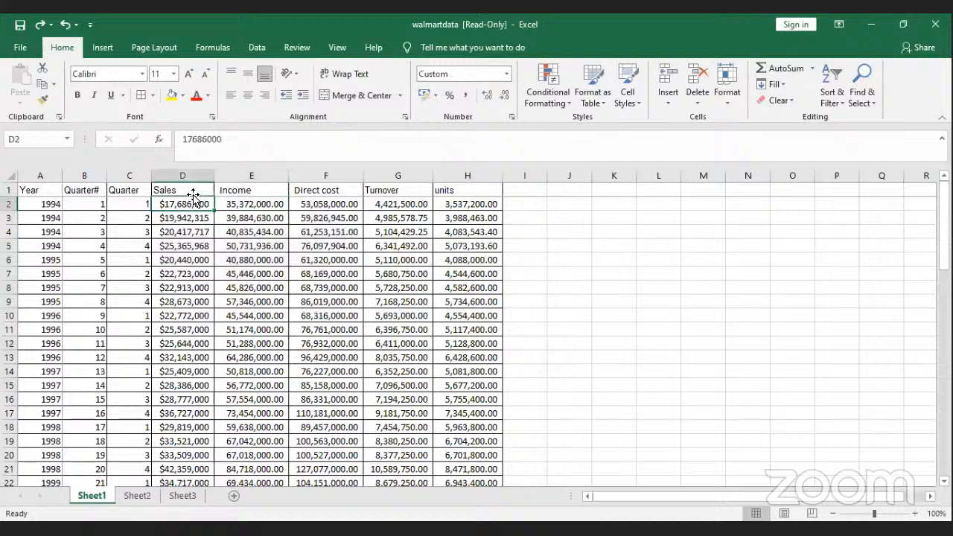
{"action": "left_click", "coordinate": [249, 204]}
{"action": "left_click", "coordinate": [209, 206]}
{"action": "left_click", "coordinate": [242, 207]}
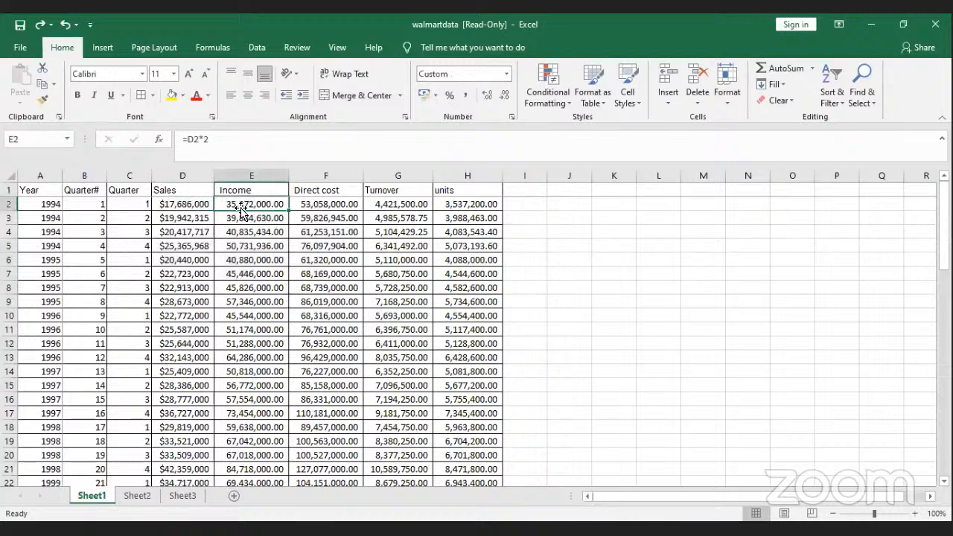
{"action": "left_click", "coordinate": [195, 205]}
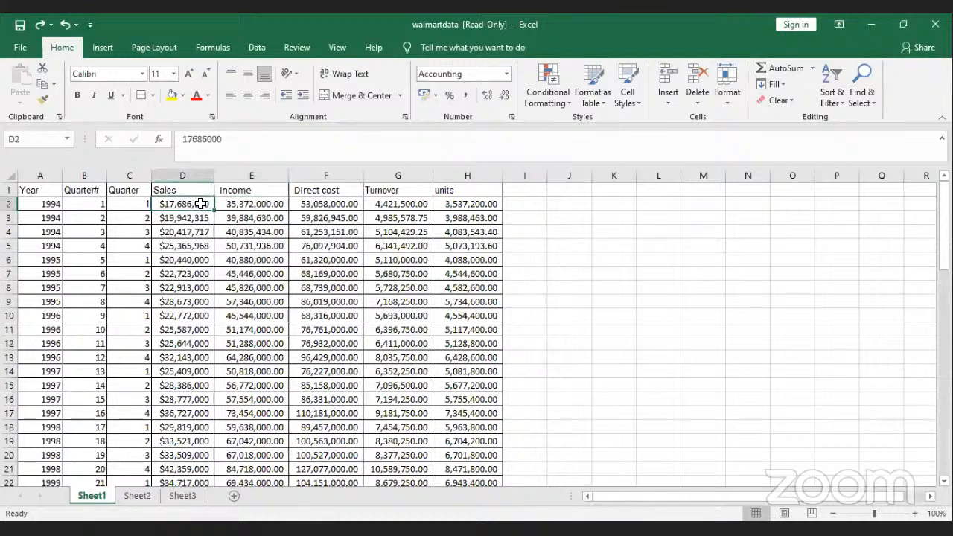
{"action": "left_click", "coordinate": [246, 204]}
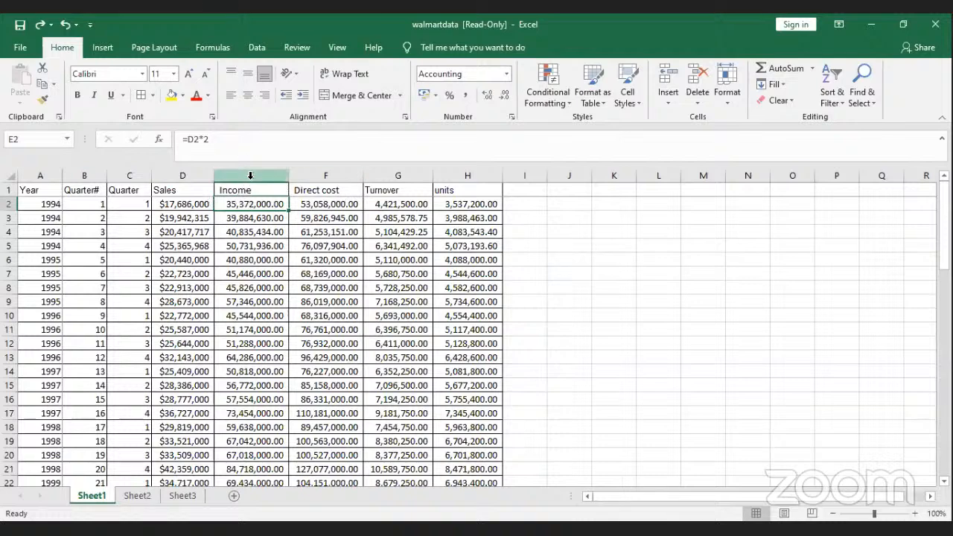
Step: Copy the Sales, Income and Direct cost range D2:F12
{"action": "left_click", "coordinate": [248, 182]}
{"action": "key", "text": "shift+Right"}
{"action": "key", "text": "shift+Right"}
{"action": "key", "text": "shift+Right"}
{"action": "key", "text": "shift+Right"}
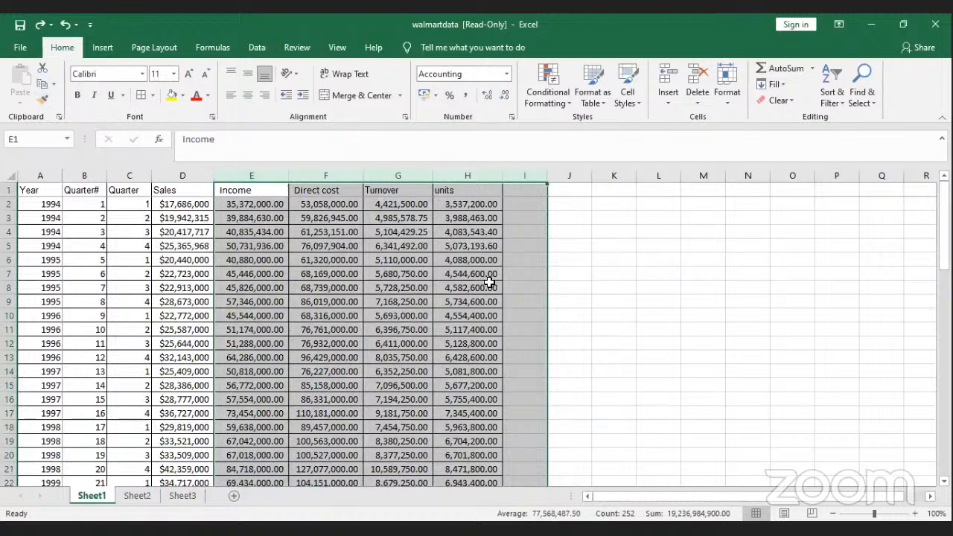
{"action": "key", "text": "ctrl+c"}
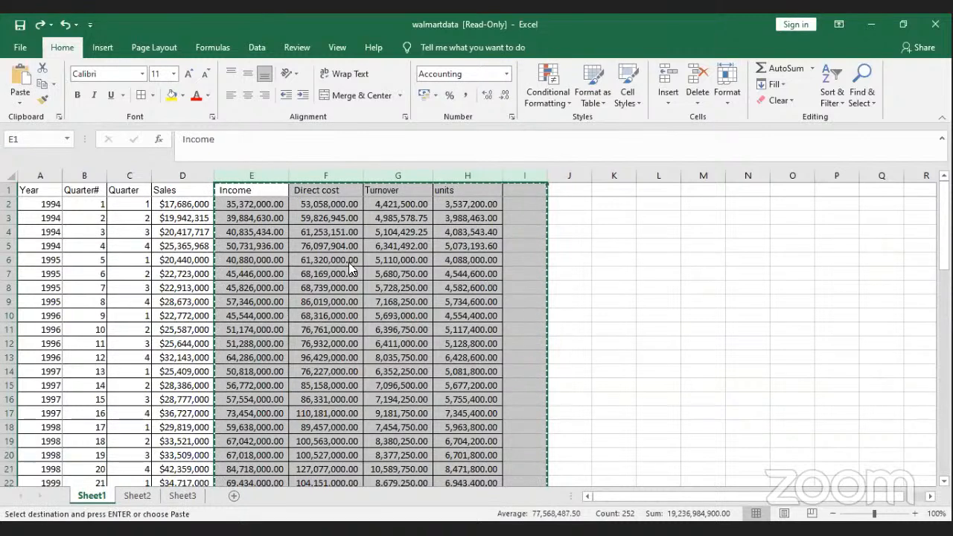
{"action": "left_click", "coordinate": [629, 263]}
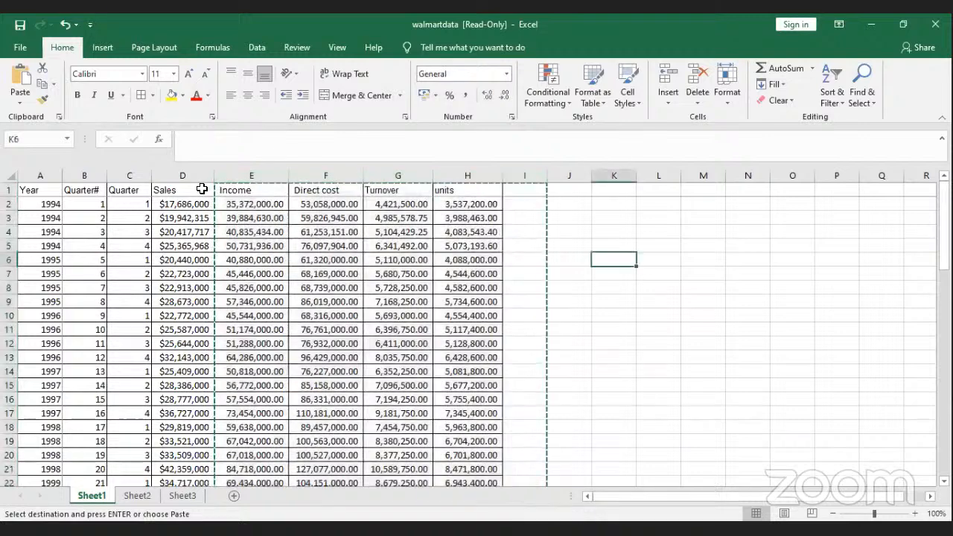
{"action": "left_click", "coordinate": [261, 230]}
{"action": "left_click_drag", "start_coordinate": [182, 204], "coordinate": [327, 343]}
{"action": "key", "text": "ctrl+c"}
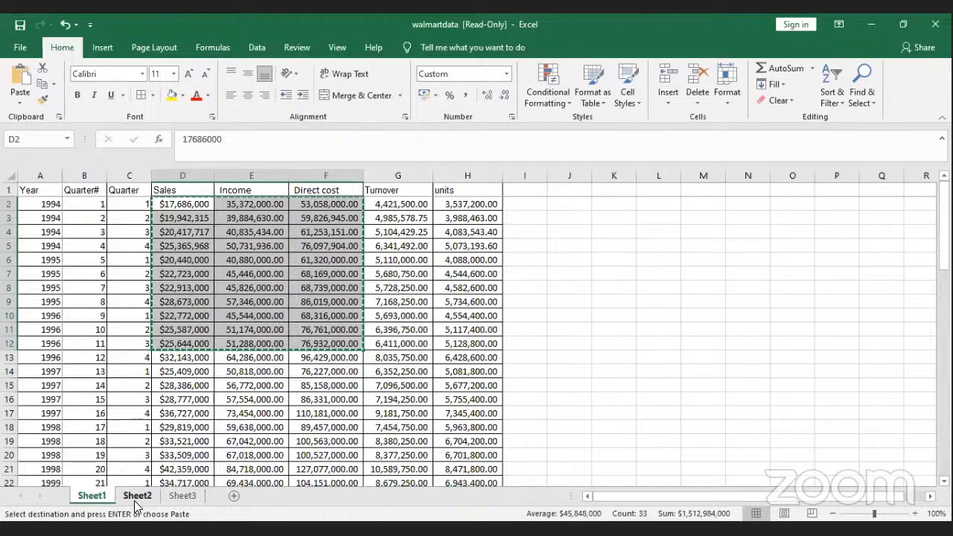
Step: Paste the copied figures at J5 on Sheet2 and autofit columns J, K and L
{"action": "left_click", "coordinate": [136, 496]}
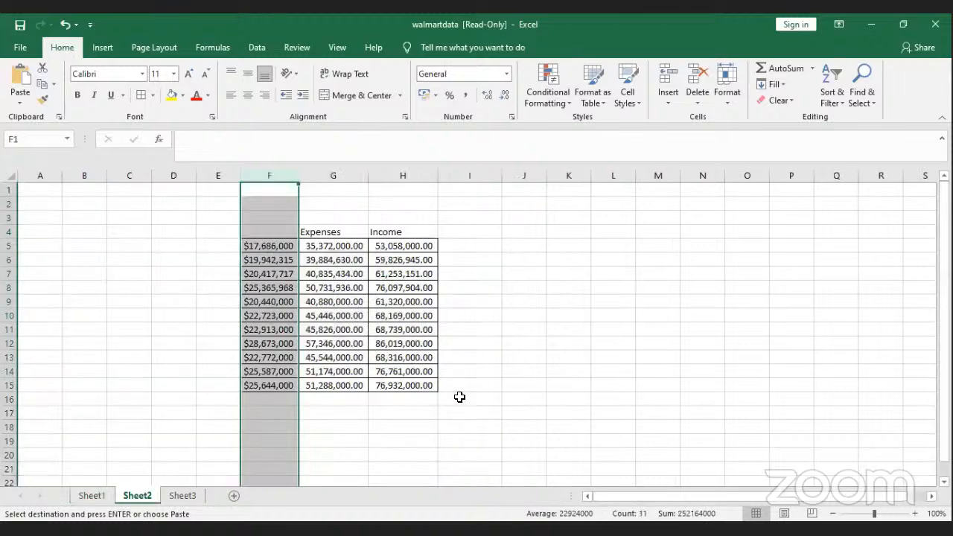
{"action": "left_click", "coordinate": [532, 247]}
{"action": "key", "text": "ctrl+v"}
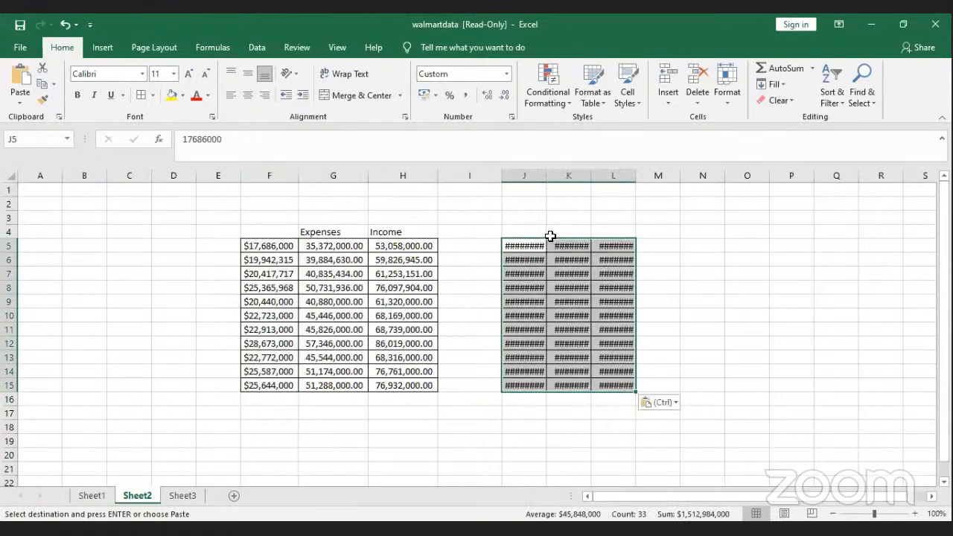
{"action": "double_click", "coordinate": [548, 176]}
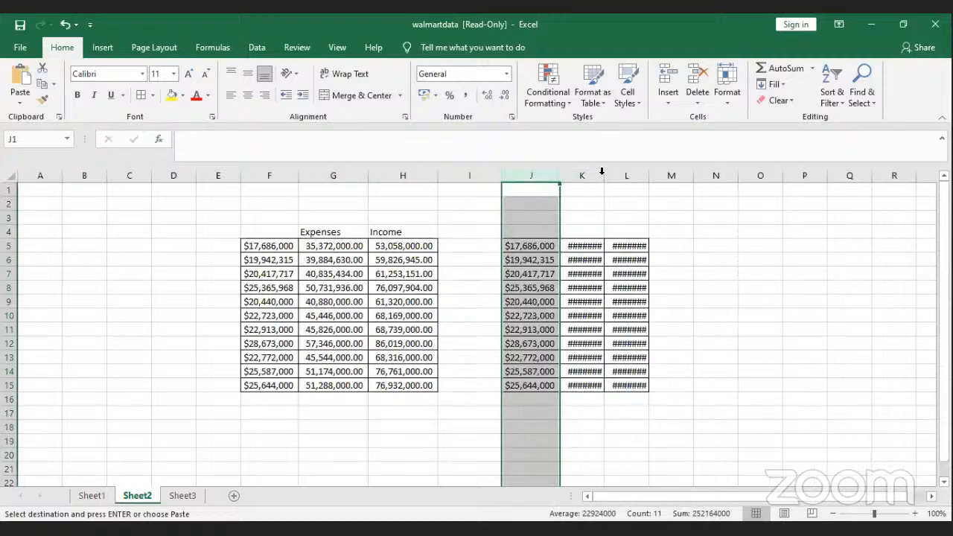
{"action": "double_click", "coordinate": [604, 176]}
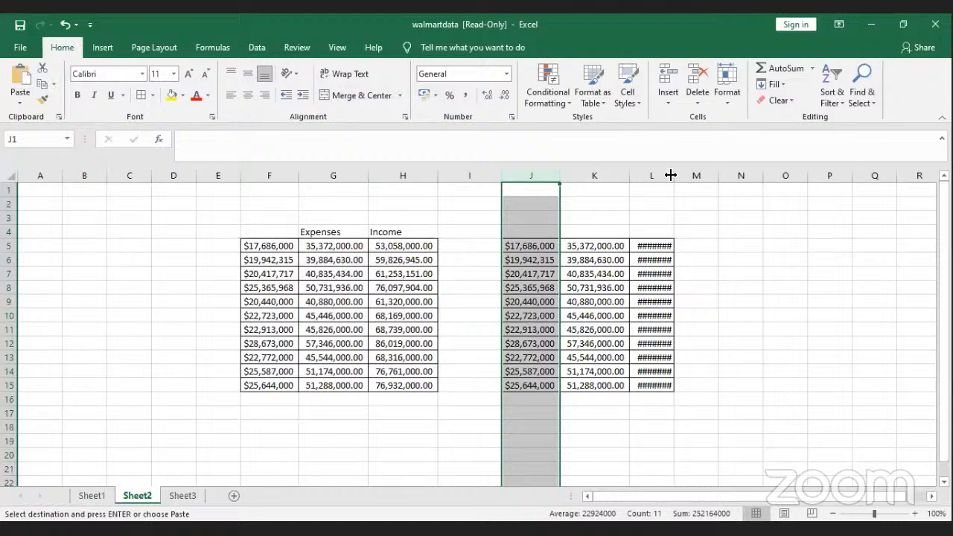
{"action": "double_click", "coordinate": [671, 175]}
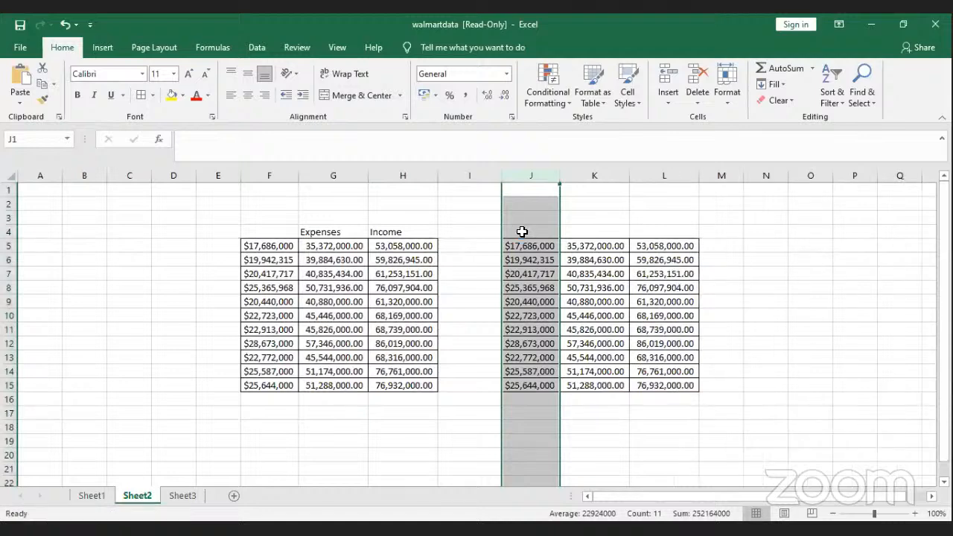
Step: Delete the unwanted column J so the copy occupies columns J and K
{"action": "key", "text": "ctrl+minus"}
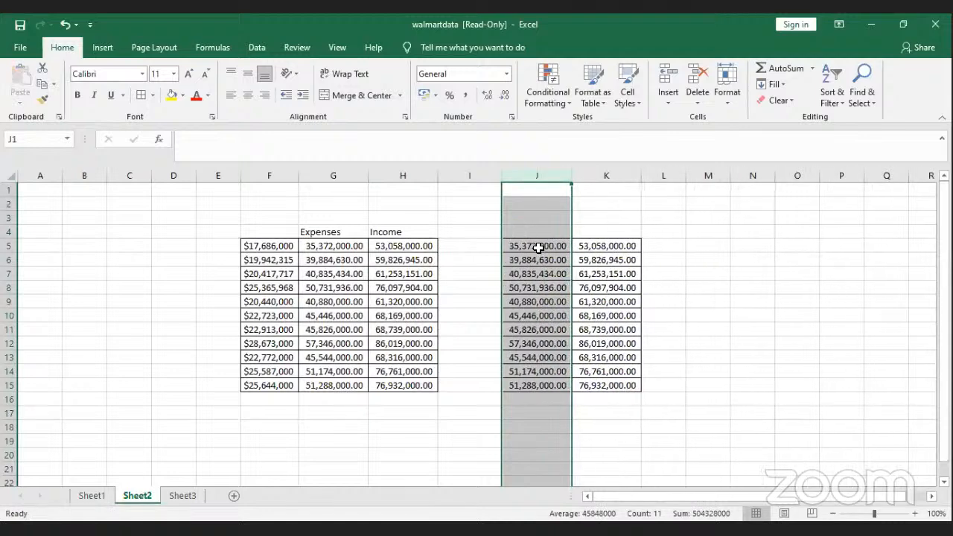
{"action": "left_click", "coordinate": [679, 260]}
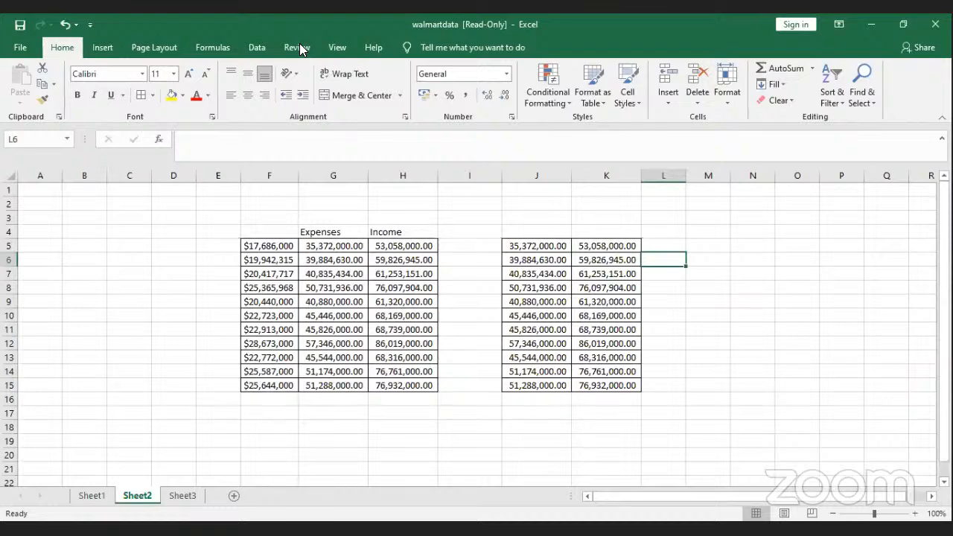
{"action": "left_click", "coordinate": [706, 128]}
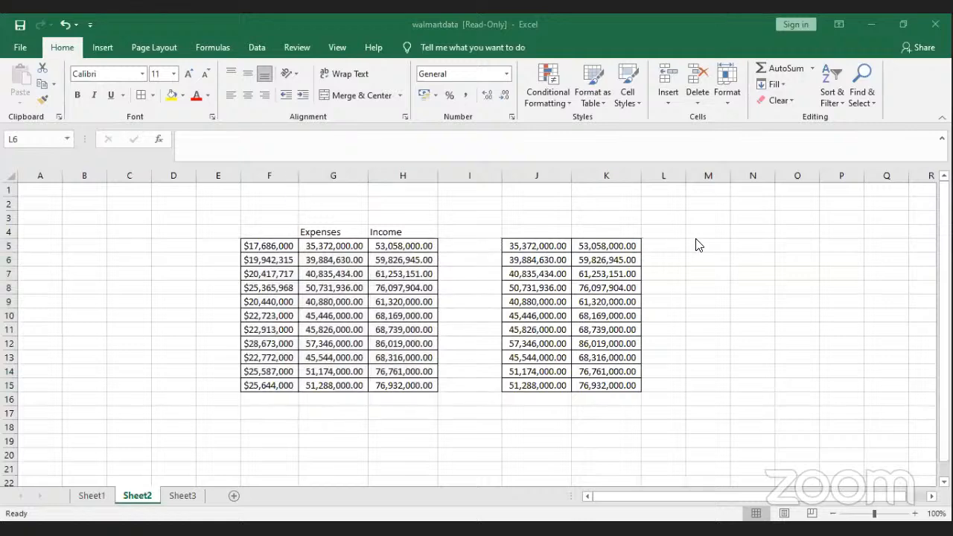
{"action": "left_click", "coordinate": [540, 234]}
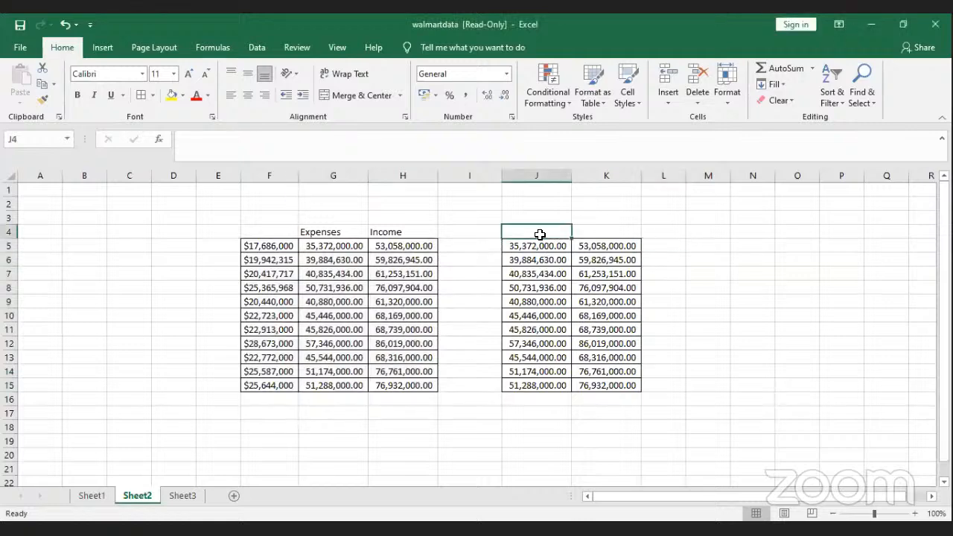
Step: Type the headings Income in J4, expenses in K4 and cumulative in L4
{"action": "type", "text": "Income"}
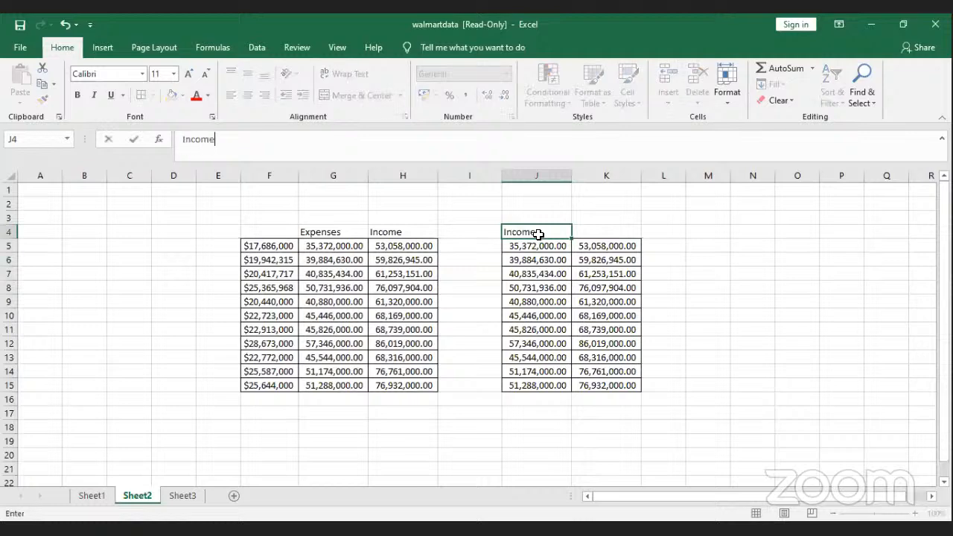
{"action": "left_click", "coordinate": [602, 229]}
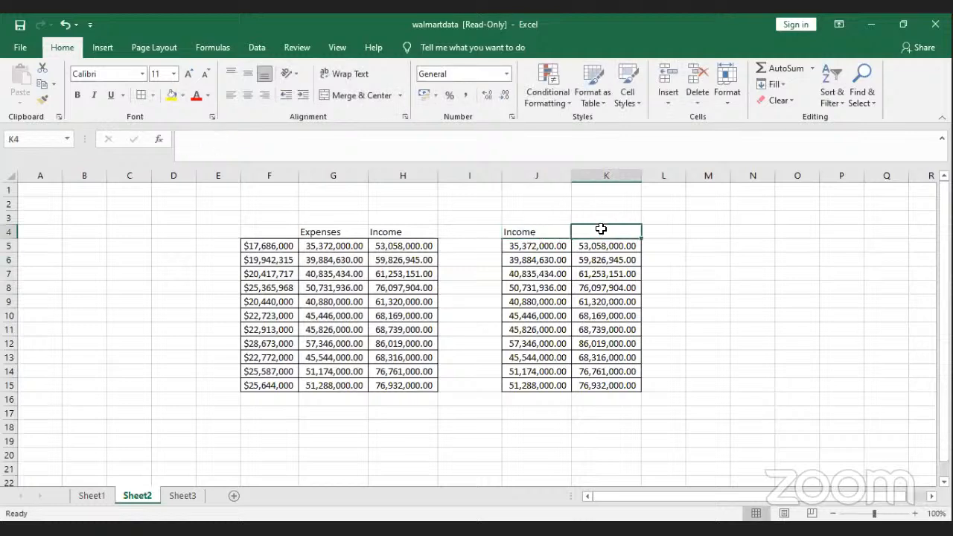
{"action": "type", "text": "expenses"}
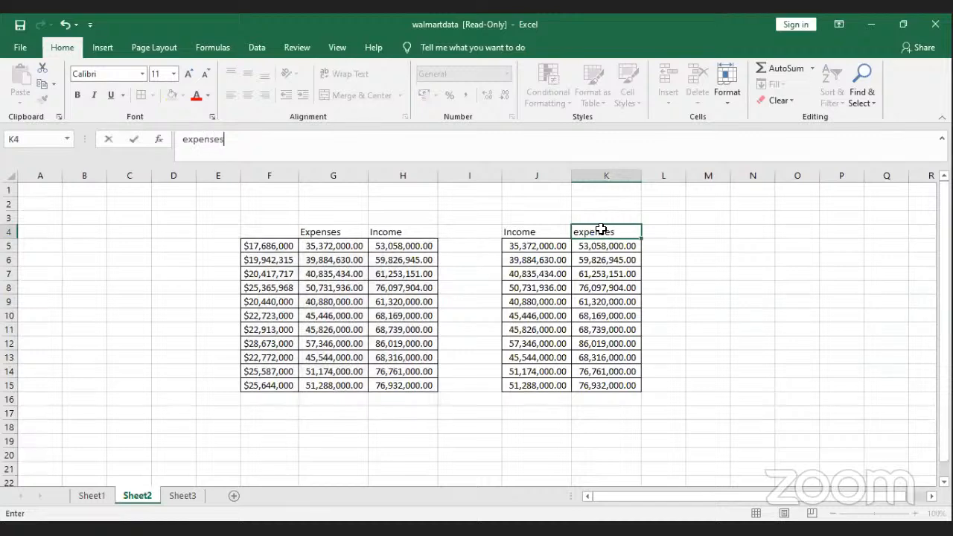
{"action": "left_click", "coordinate": [659, 231]}
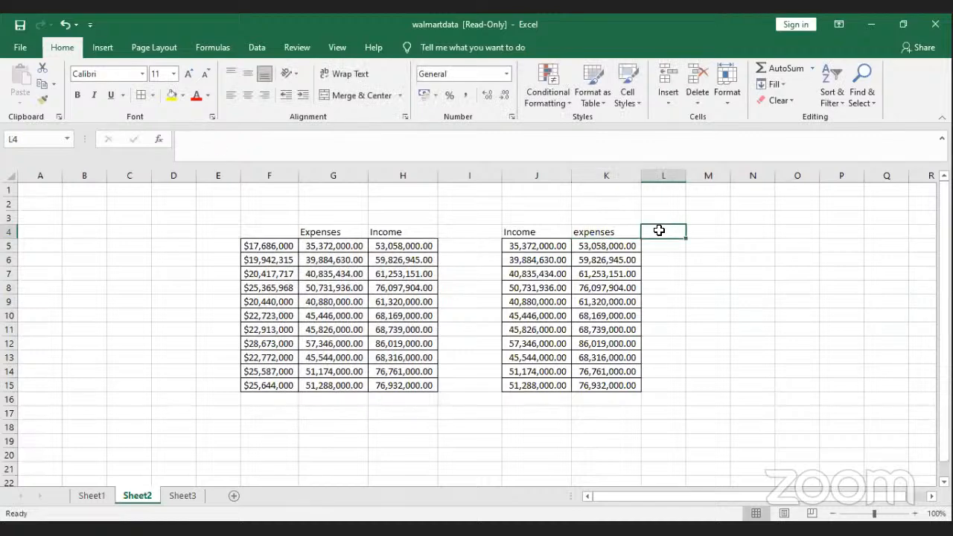
{"action": "type", "text": "cu"}
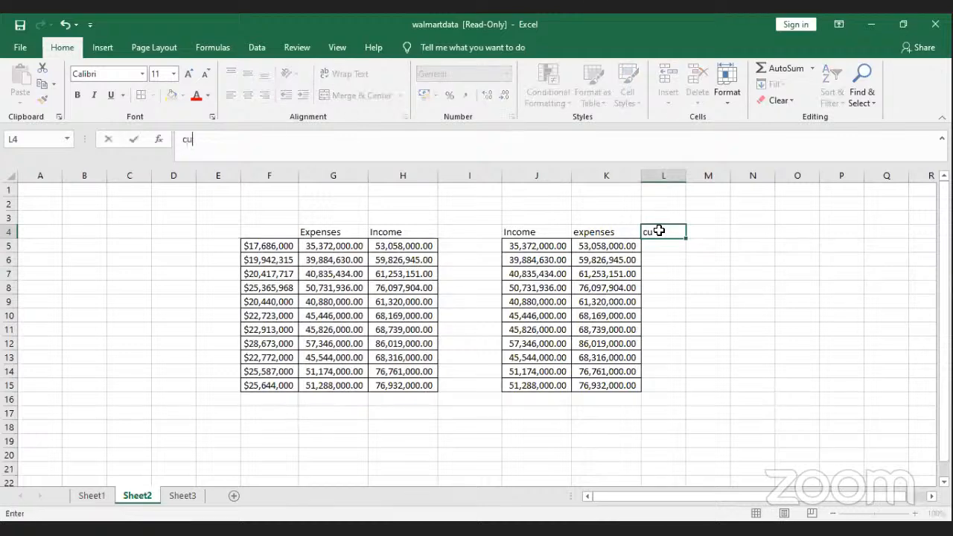
{"action": "type", "text": "mulative"}
Step: Enter =J5-K5 in L5, check the result, then clear it
{"action": "left_click", "coordinate": [662, 244]}
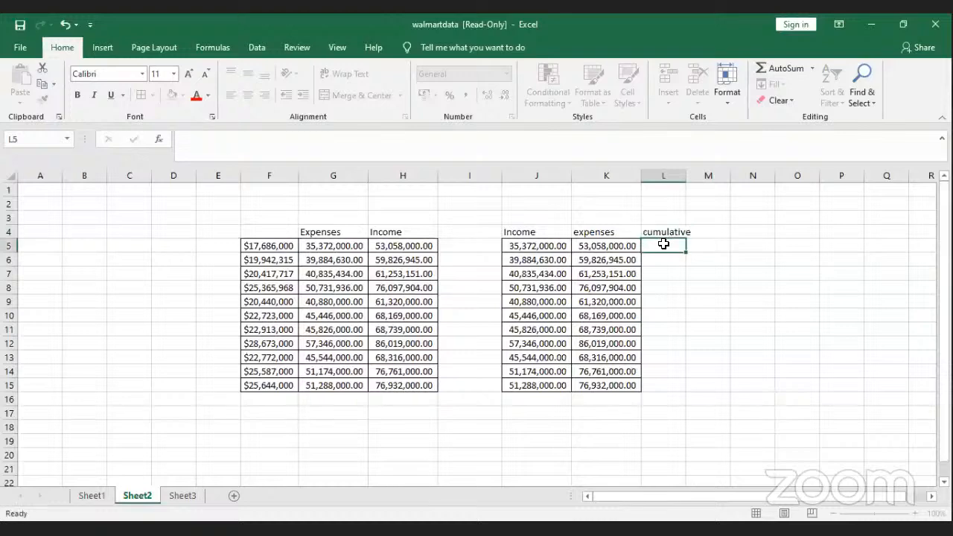
{"action": "type", "text": "="}
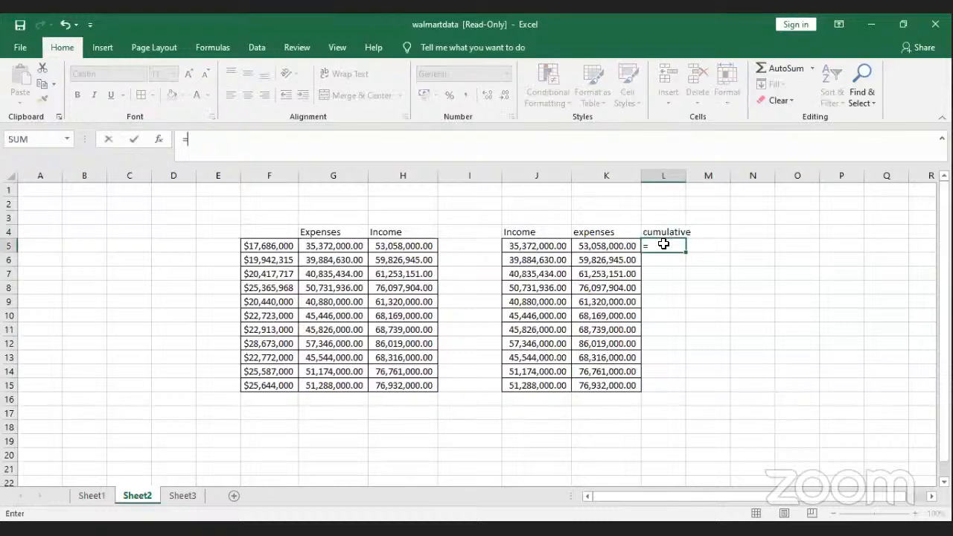
{"action": "left_click", "coordinate": [522, 248]}
{"action": "type", "text": "-"}
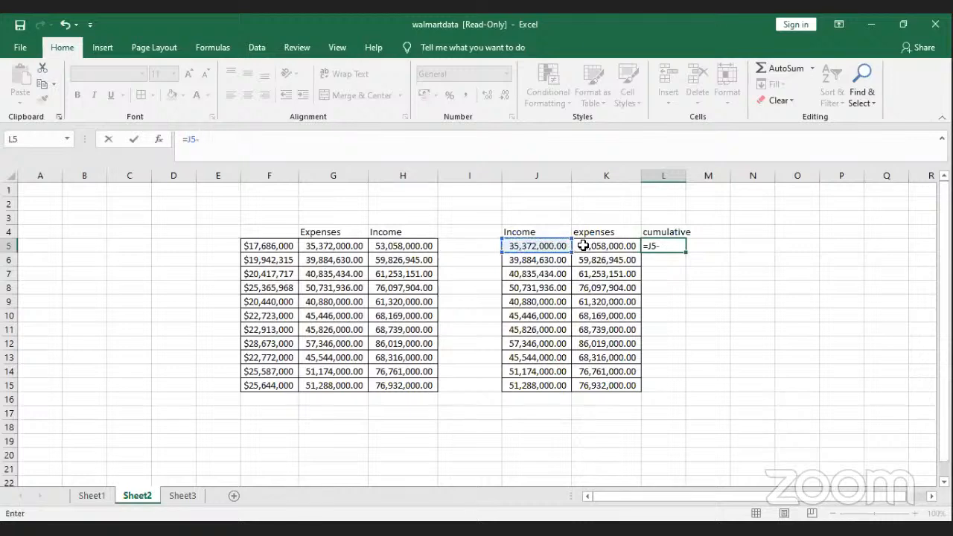
{"action": "left_click", "coordinate": [588, 244]}
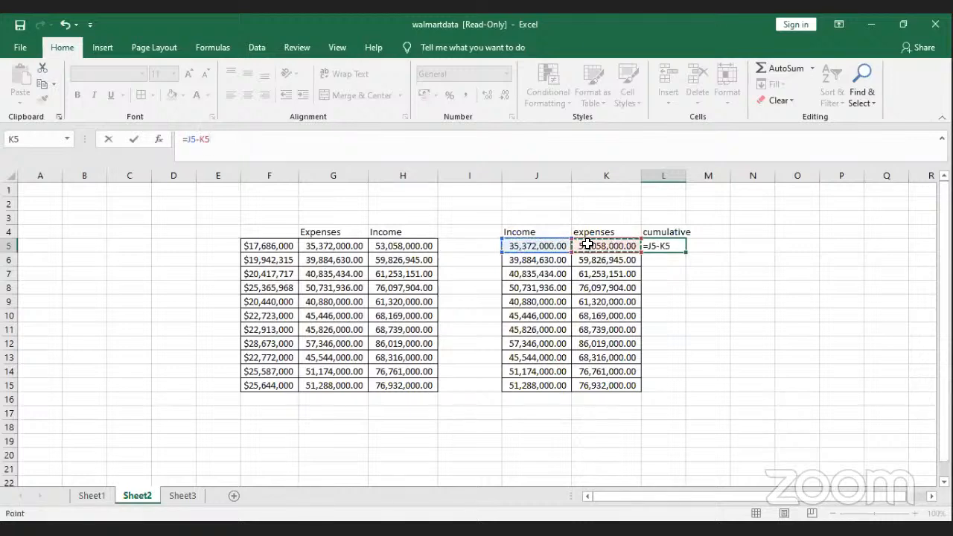
{"action": "key", "text": "Return"}
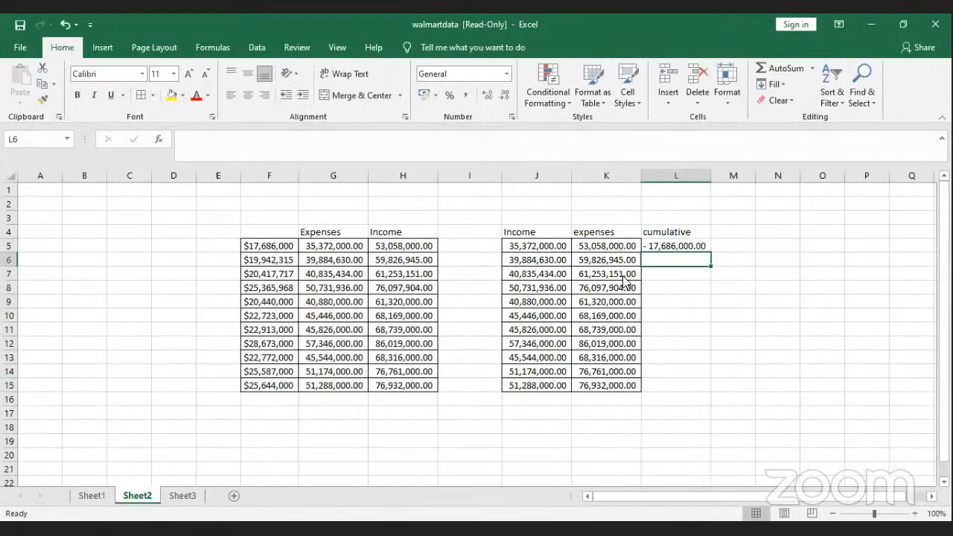
{"action": "key", "text": "alt+Tab"}
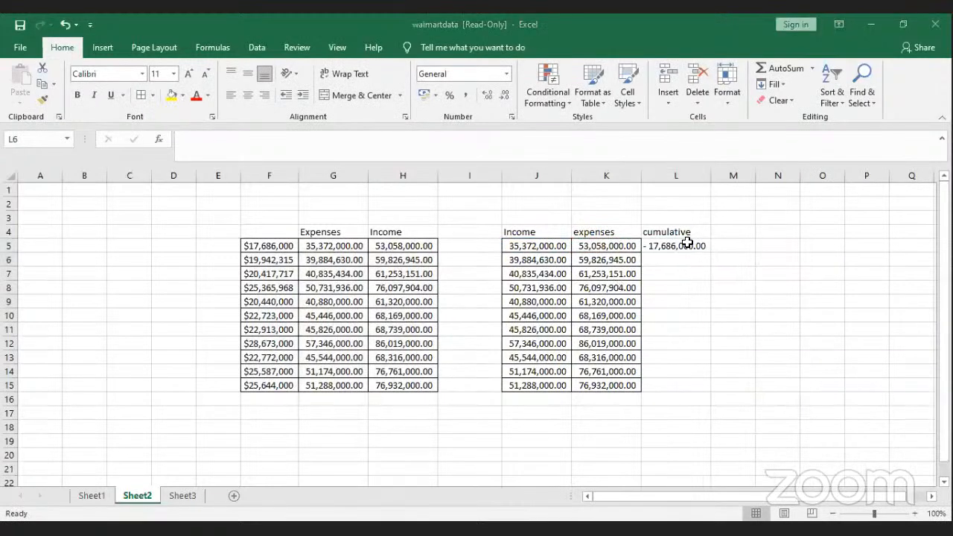
{"action": "left_click", "coordinate": [690, 246]}
{"action": "left_click", "coordinate": [740, 247]}
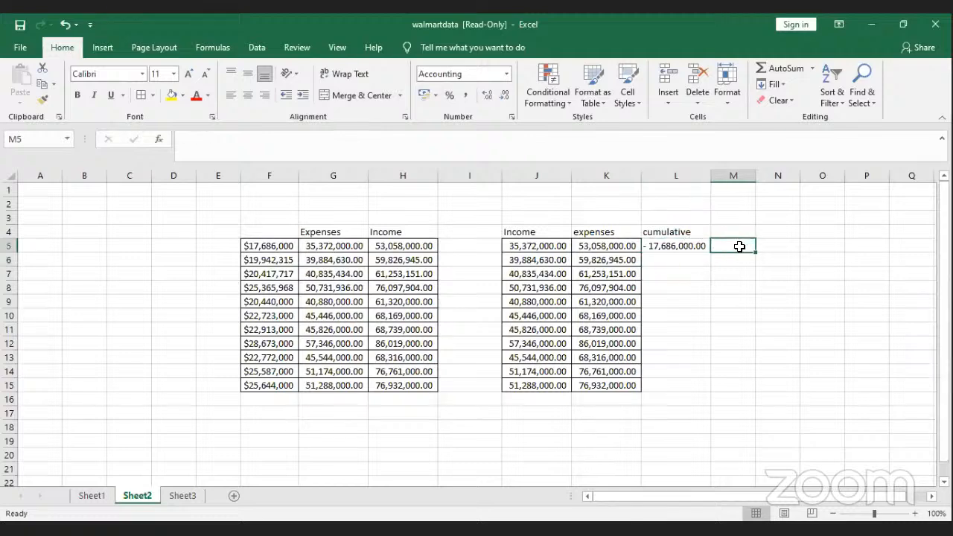
{"action": "left_click", "coordinate": [681, 245]}
{"action": "key", "text": "Delete"}
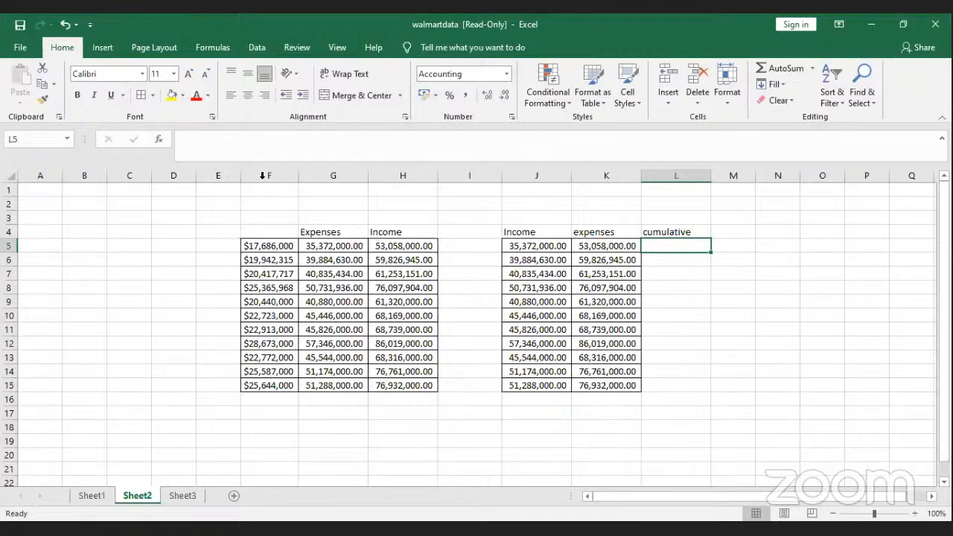
Step: Delete the original table's columns F to H
{"action": "left_click_drag", "start_coordinate": [271, 177], "coordinate": [408, 193]}
{"action": "key", "text": "ctrl+minus"}
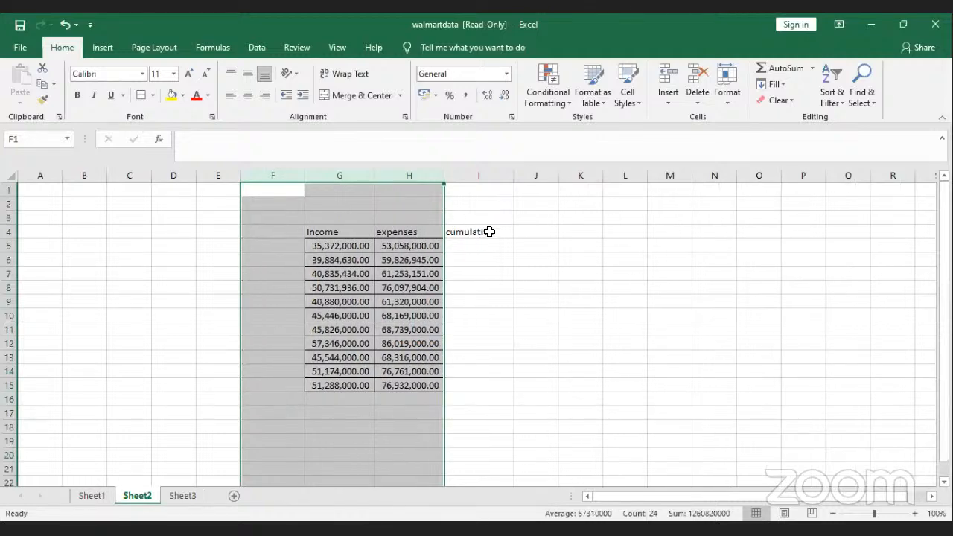
{"action": "left_click", "coordinate": [489, 231]}
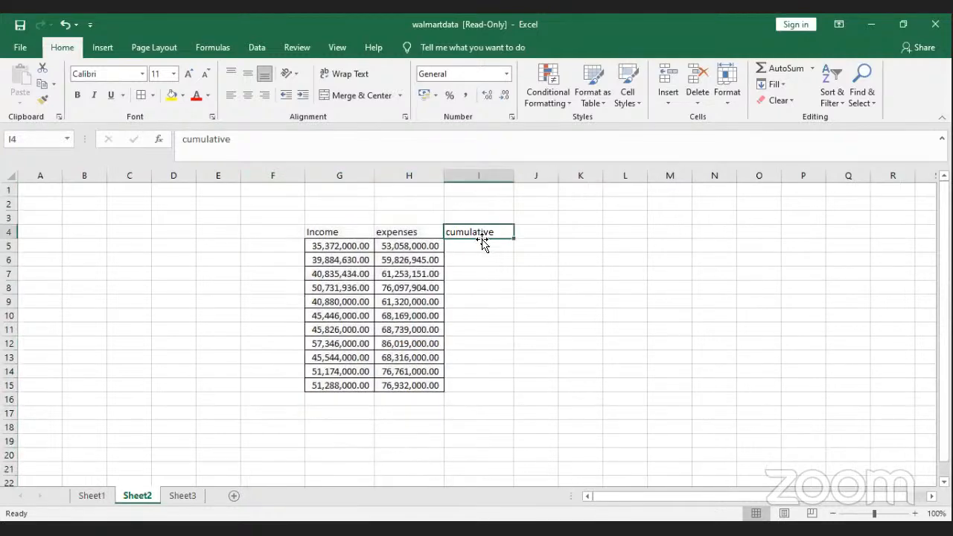
Step: Rename the H4 heading to Director's contribution and autofit column H
{"action": "left_click", "coordinate": [408, 234]}
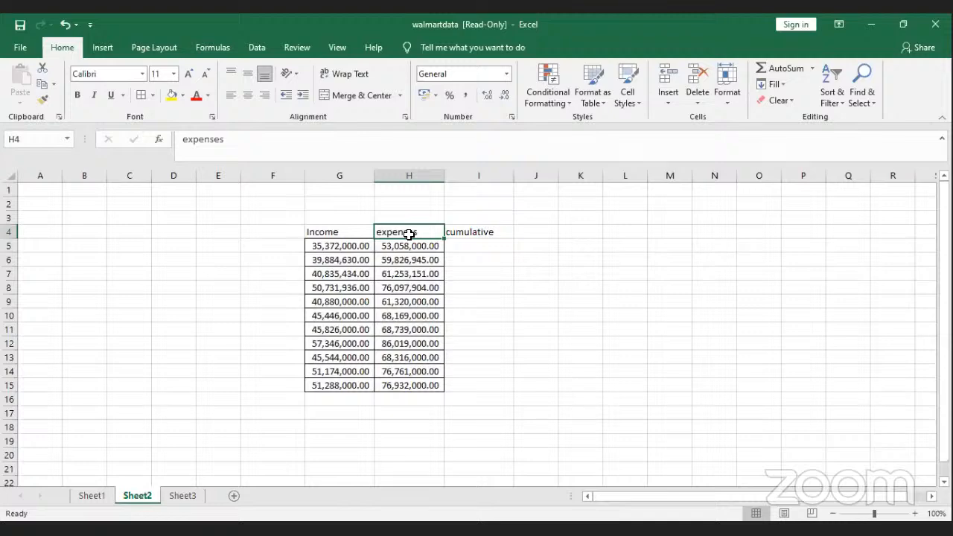
{"action": "type", "text": "Director"}
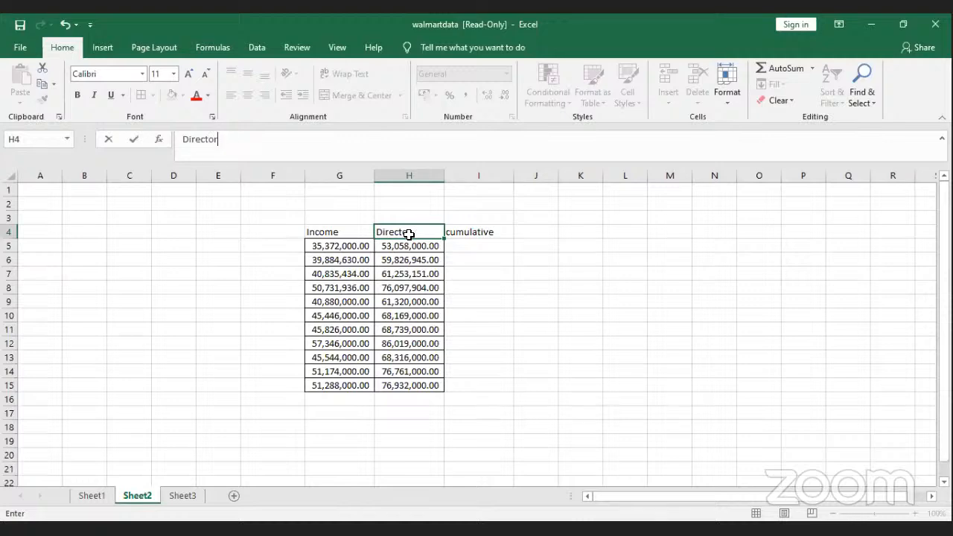
{"action": "type", "text": "'s contribut"}
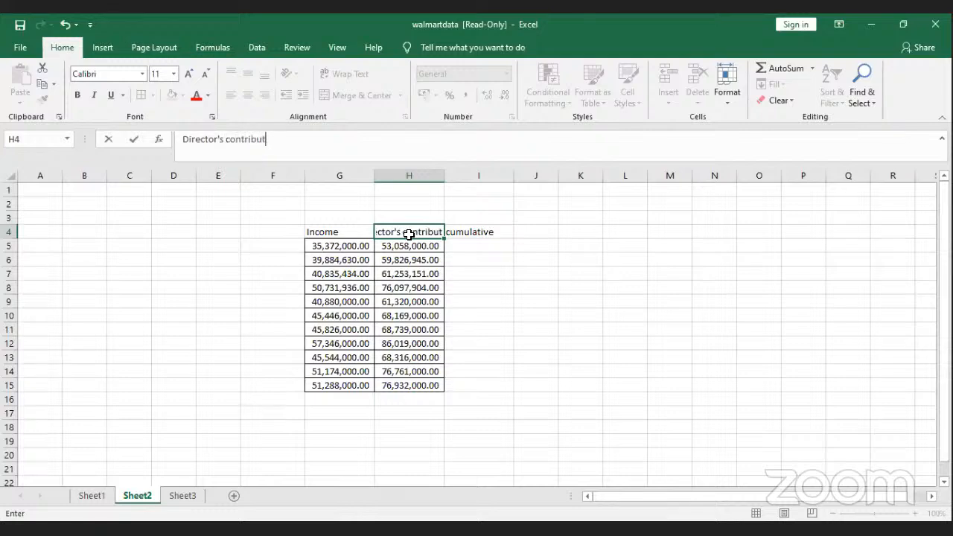
{"action": "type", "text": "ion"}
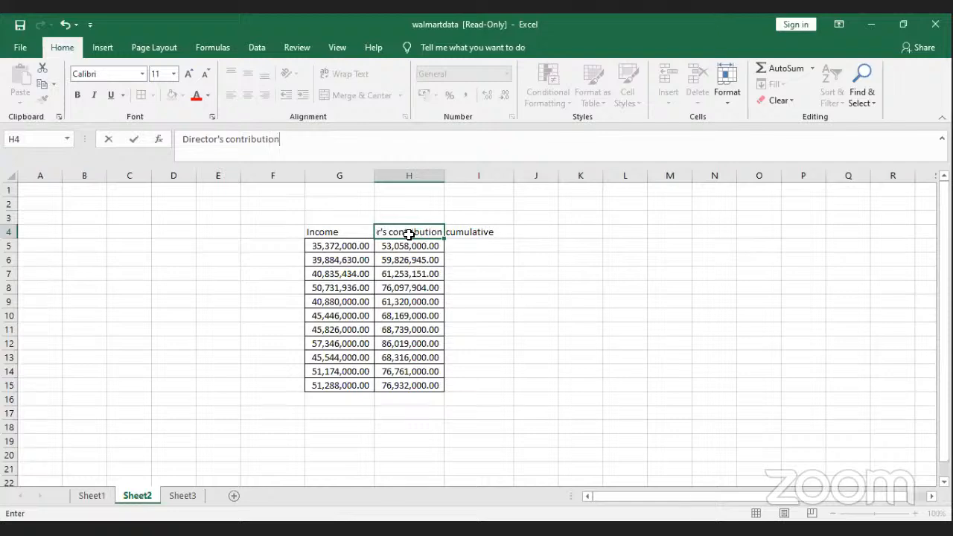
{"action": "key", "text": "Return"}
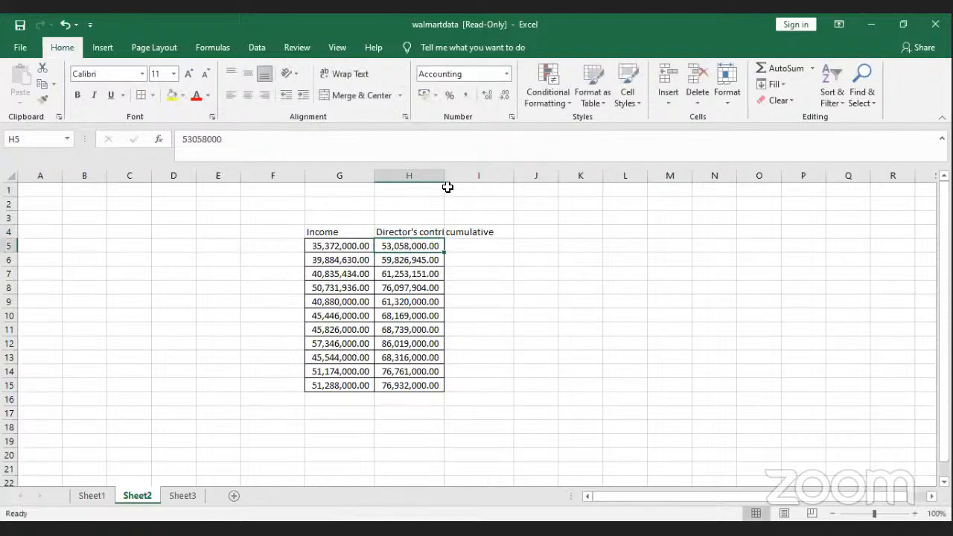
{"action": "double_click", "coordinate": [443, 179]}
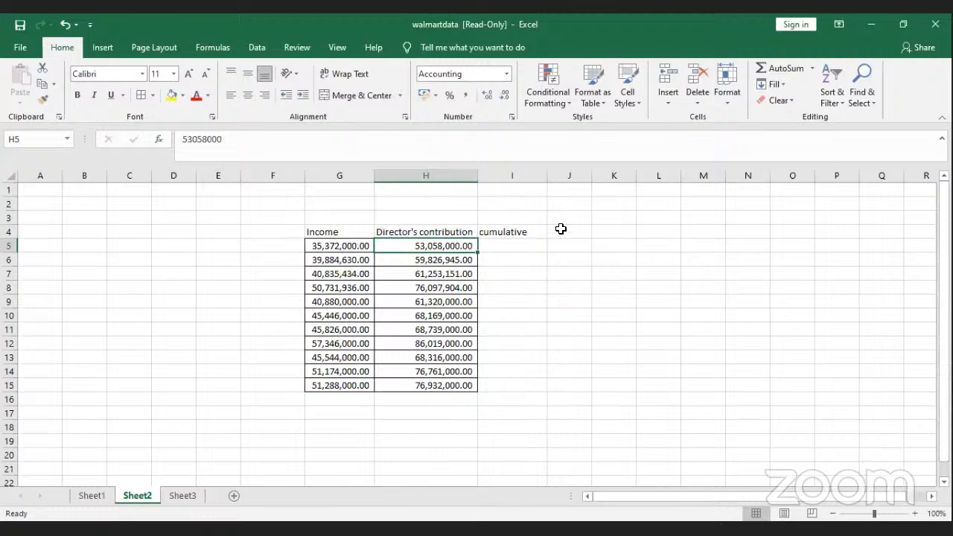
{"action": "left_click", "coordinate": [563, 235]}
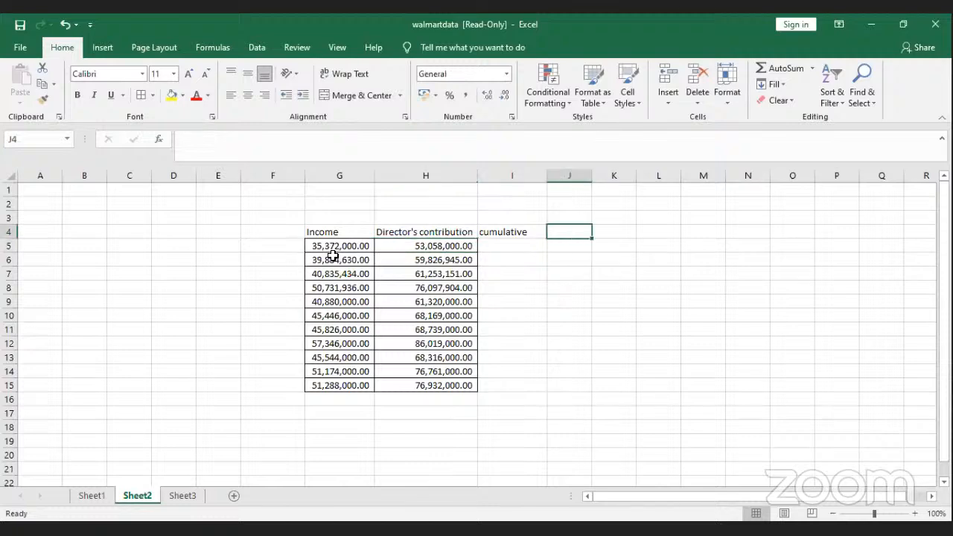
Step: Move the cumulative heading to J4 and type Expenses in I4
{"action": "left_click", "coordinate": [507, 231]}
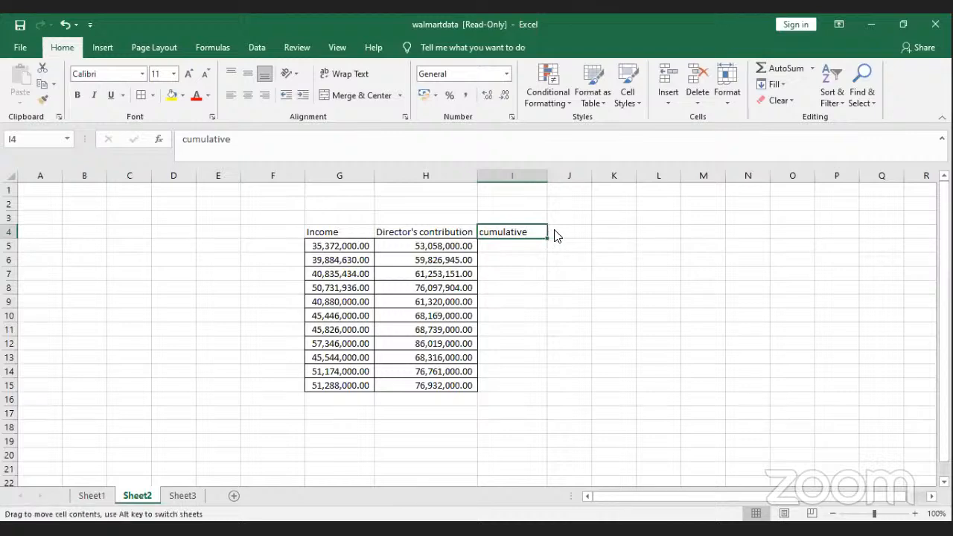
{"action": "left_click_drag", "start_coordinate": [557, 235], "coordinate": [588, 236]}
{"action": "left_click", "coordinate": [531, 232]}
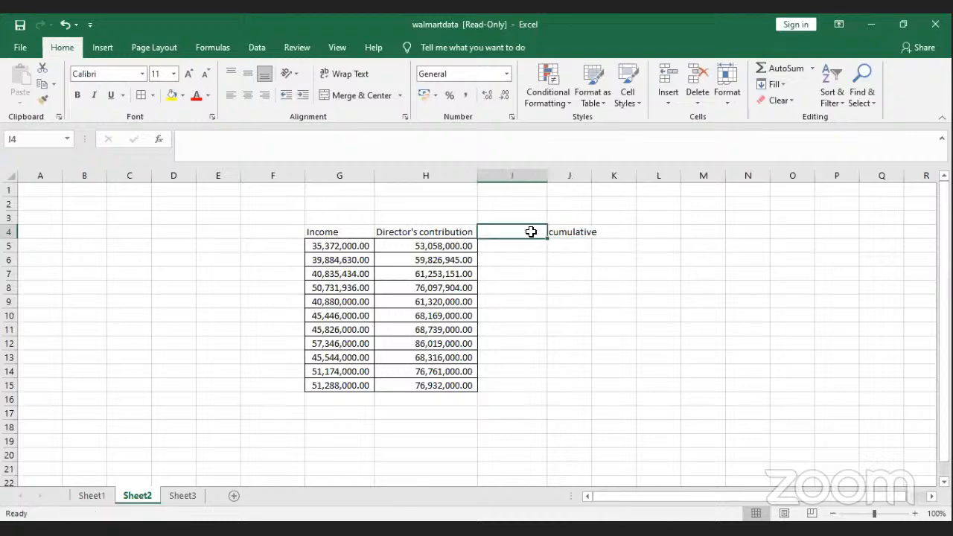
{"action": "type", "text": "Expe"}
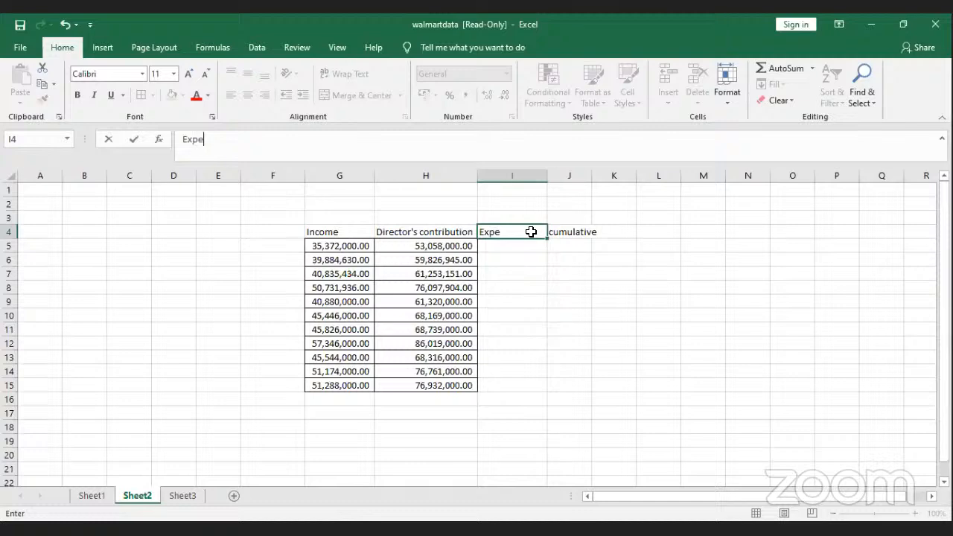
{"action": "type", "text": "nses"}
Step: Enter a J5 formula adding G5 and H5 with I5, mistyping the minus as an equals sign
{"action": "left_click", "coordinate": [563, 246]}
{"action": "type", "text": "="}
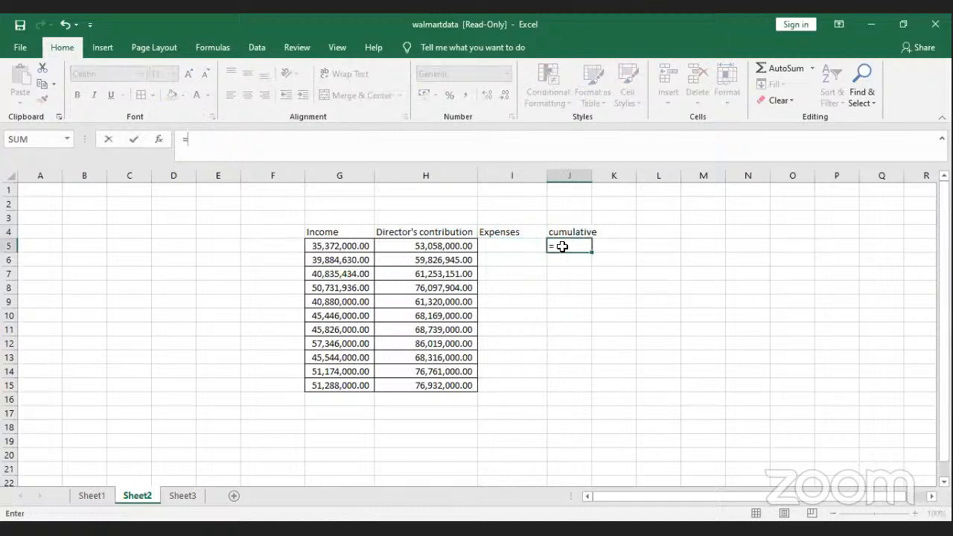
{"action": "left_click", "coordinate": [338, 247]}
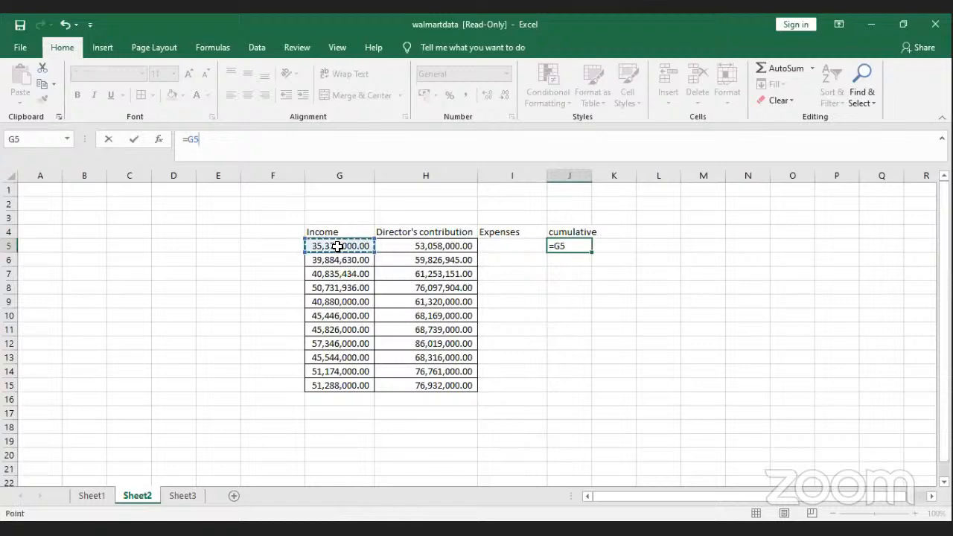
{"action": "type", "text": "+"}
{"action": "left_click", "coordinate": [408, 246]}
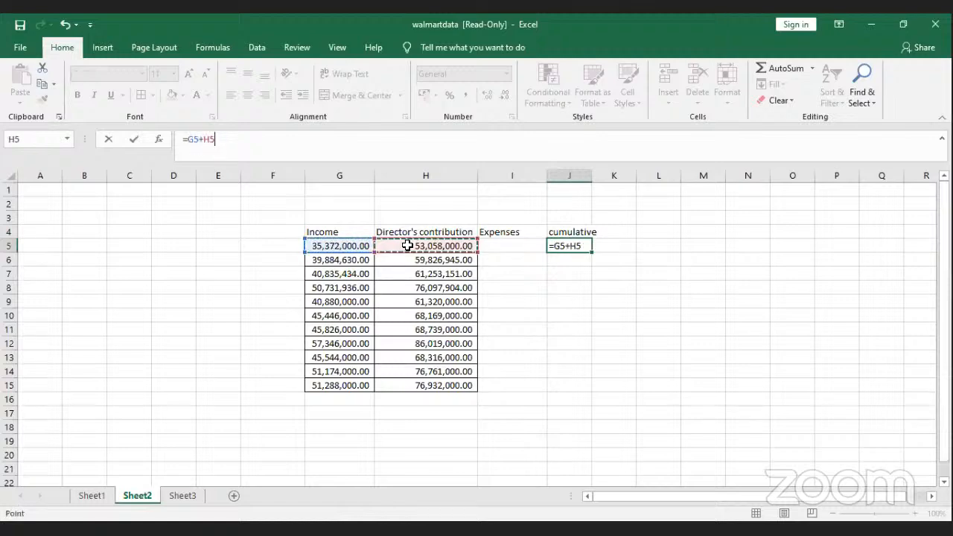
{"action": "type", "text": "="}
{"action": "left_click", "coordinate": [509, 249]}
{"action": "key", "text": "Return"}
Step: Correct the J5 formula to =G5+H5-I5
{"action": "left_click", "coordinate": [509, 250]}
{"action": "left_click", "coordinate": [571, 247]}
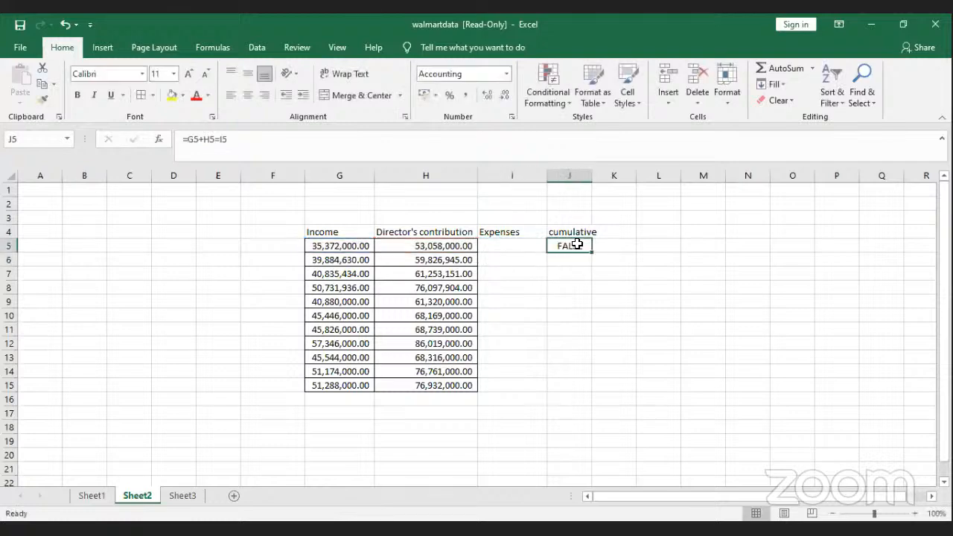
{"action": "left_click", "coordinate": [226, 139]}
{"action": "key", "text": "BackSpace"}
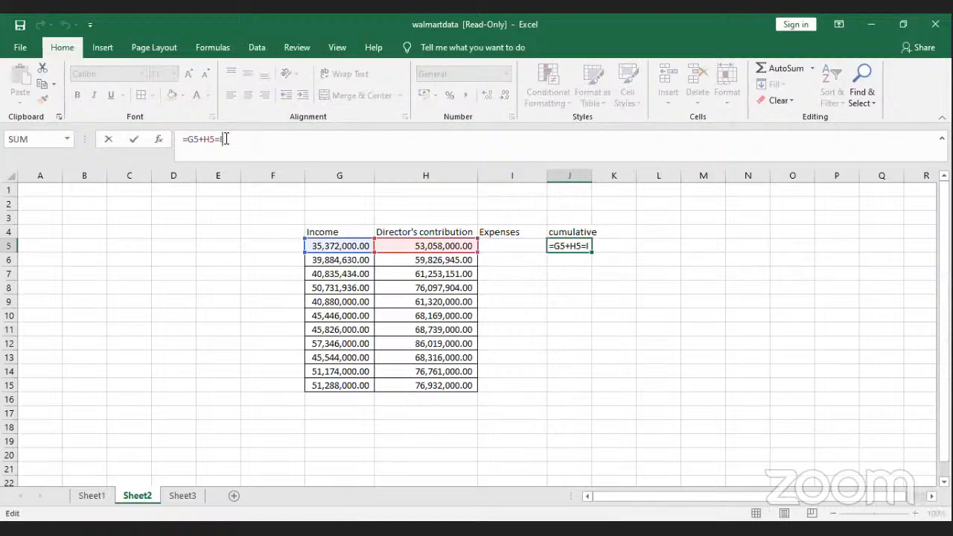
{"action": "key", "text": "BackSpace"}
{"action": "key", "text": "BackSpace"}
{"action": "left_click", "coordinate": [498, 245]}
{"action": "key", "text": "Return"}
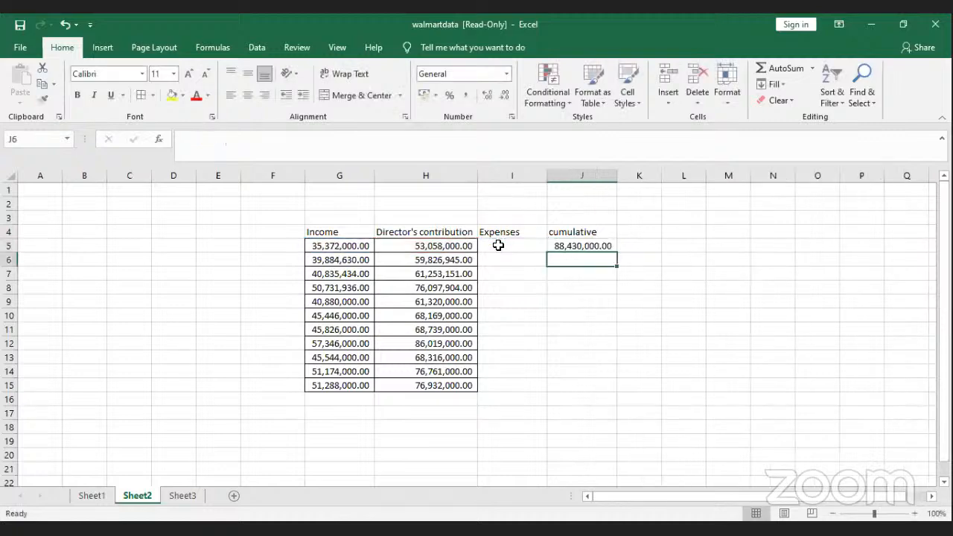
{"action": "left_click", "coordinate": [502, 245]}
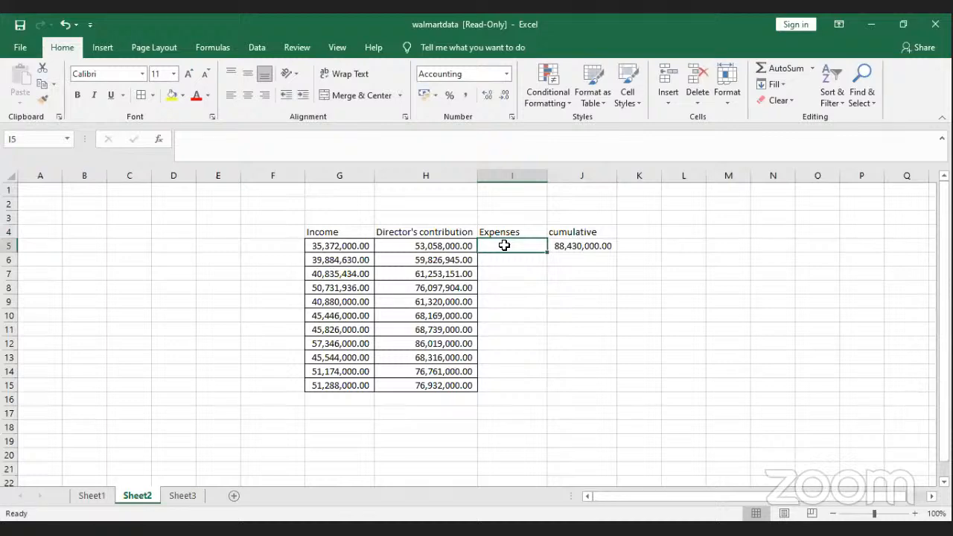
Step: Fill the cumulative formula from J5 down to J15 and enter May in F5
{"action": "left_click", "coordinate": [566, 247]}
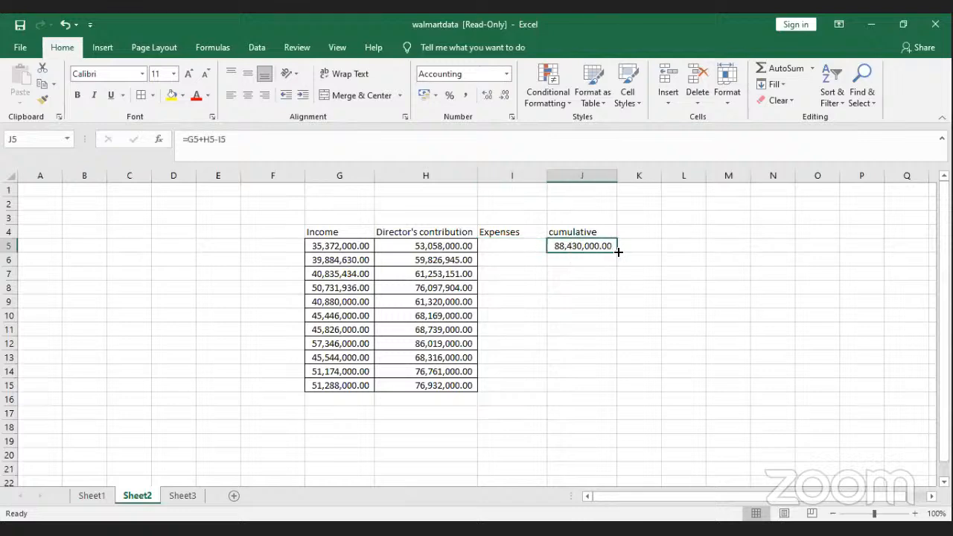
{"action": "left_click_drag", "start_coordinate": [618, 253], "coordinate": [619, 389]}
{"action": "left_click", "coordinate": [335, 243]}
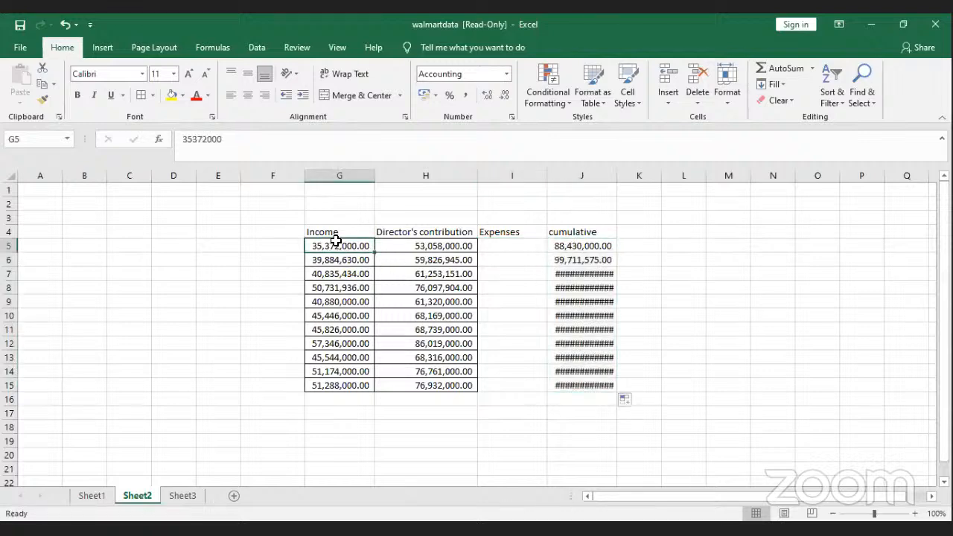
{"action": "left_click", "coordinate": [248, 245]}
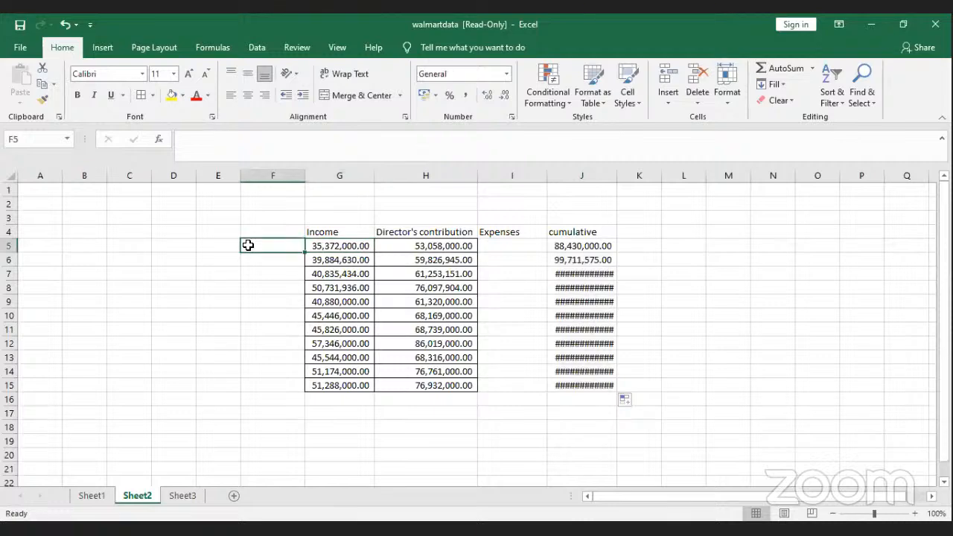
{"action": "type", "text": "May"}
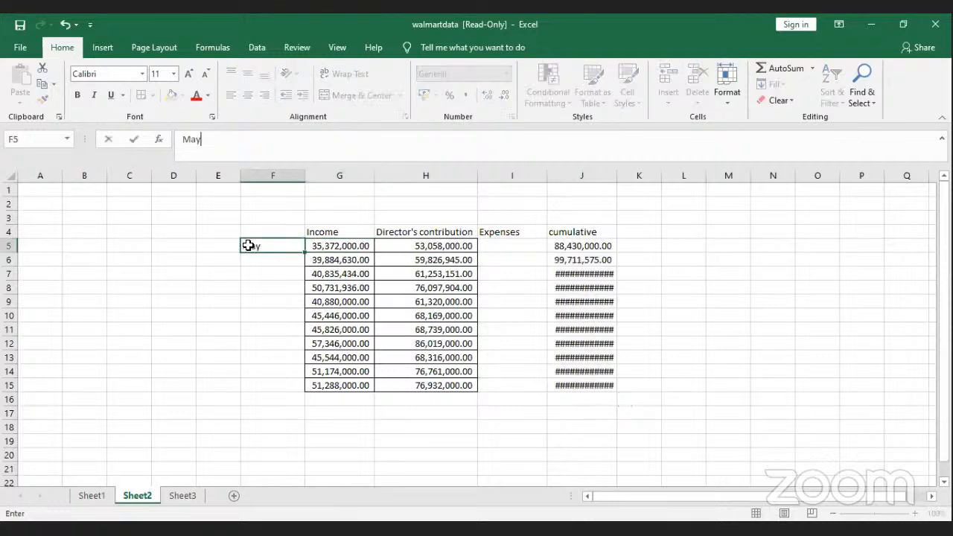
{"action": "left_click", "coordinate": [462, 247]}
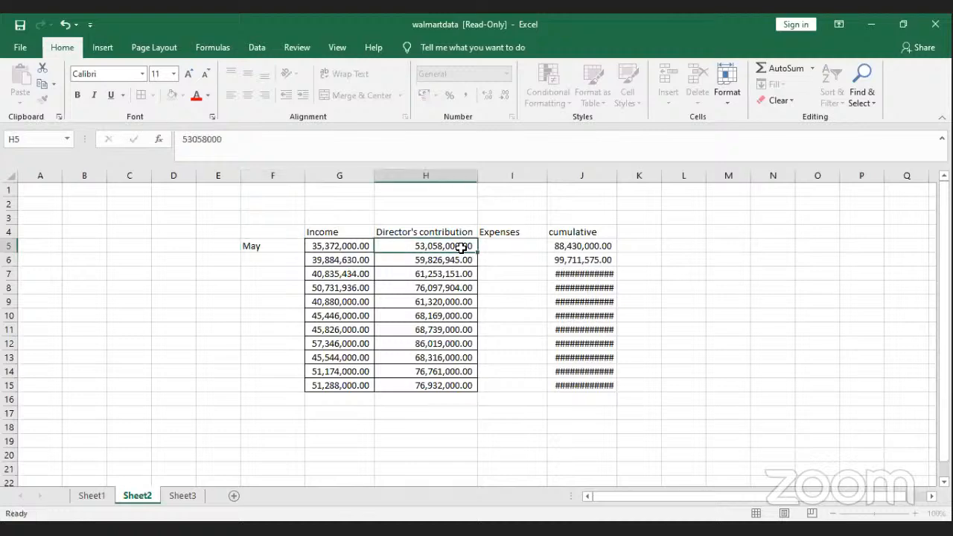
{"action": "left_click", "coordinate": [501, 244]}
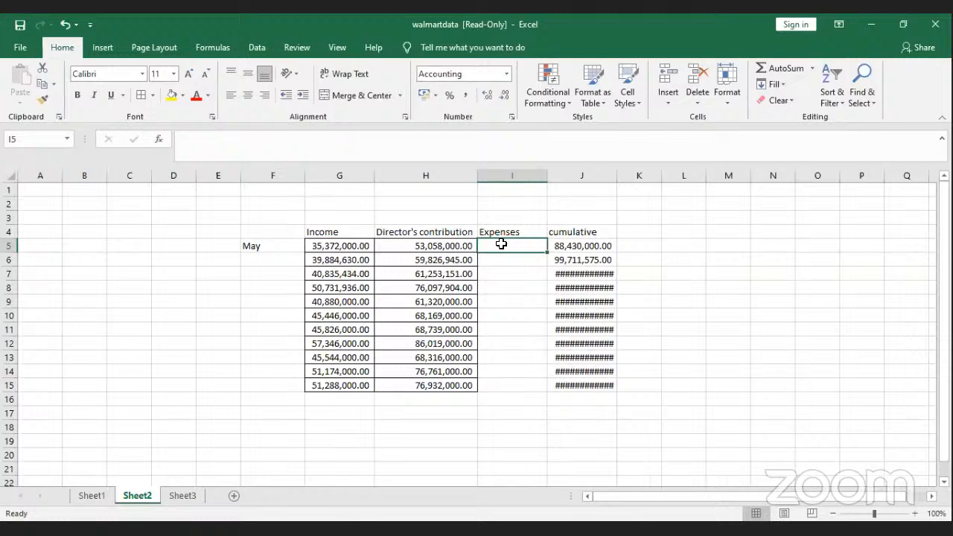
Step: Enter 20,000,000 as May's expenses in I5 and widen column J to show the totals
{"action": "type", "text": "2"}
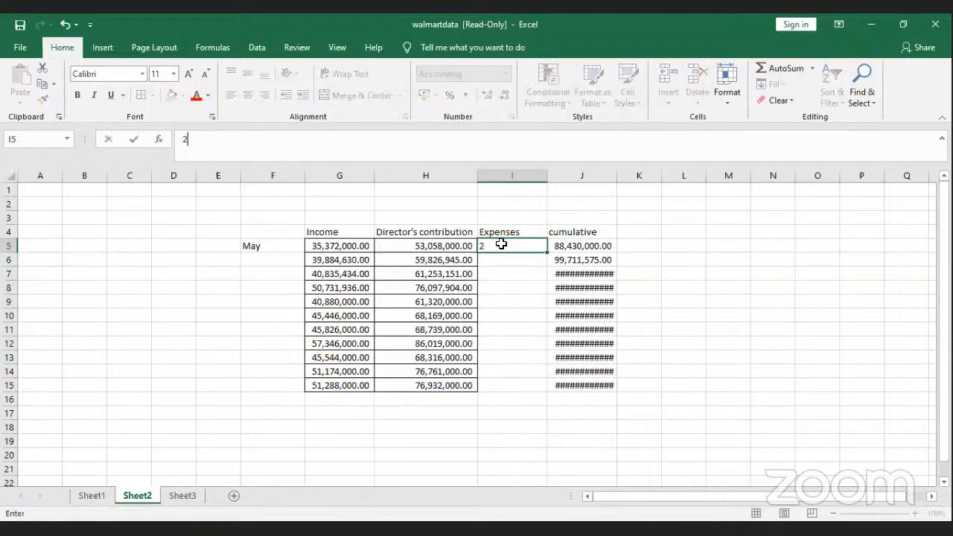
{"action": "type", "text": "0,000,000"}
{"action": "key", "text": "Return"}
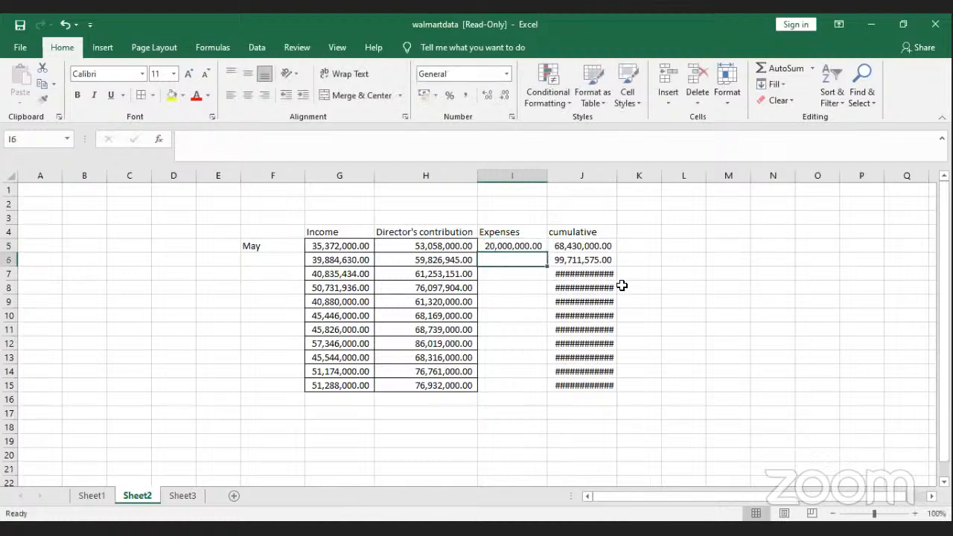
{"action": "left_click_drag", "start_coordinate": [618, 180], "coordinate": [629, 178]}
{"action": "left_click", "coordinate": [596, 246]}
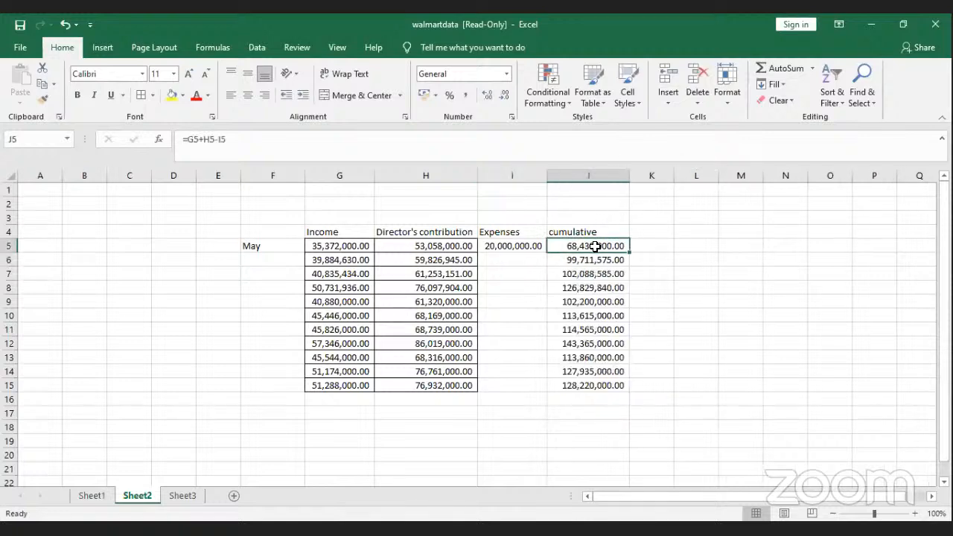
Step: Clear the income and contribution values in G6:H15
{"action": "mouse_move", "coordinate": [325, 259]}
{"action": "left_mouse_down"}
{"action": "mouse_move", "coordinate": [444, 410]}
{"action": "mouse_move", "coordinate": [442, 393]}
{"action": "left_mouse_up"}
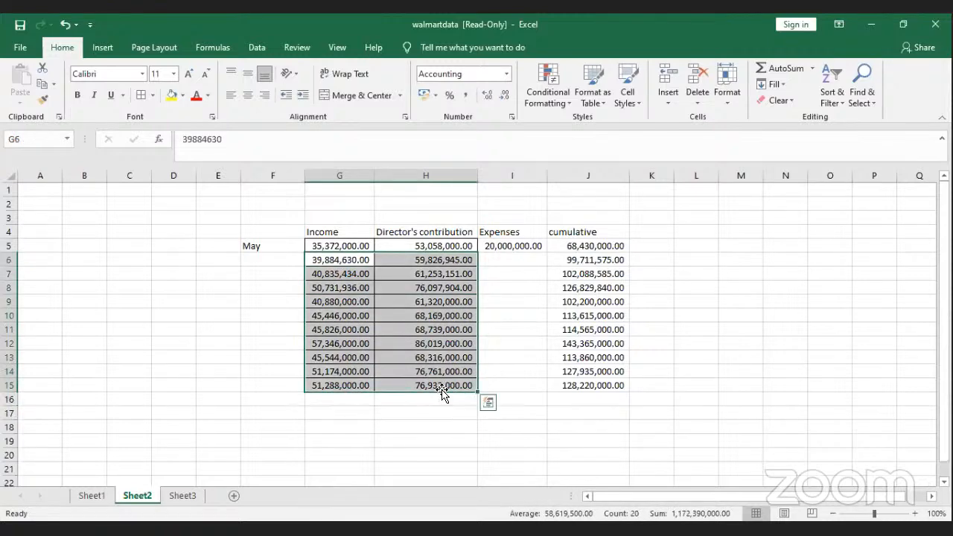
{"action": "key", "text": "Delete"}
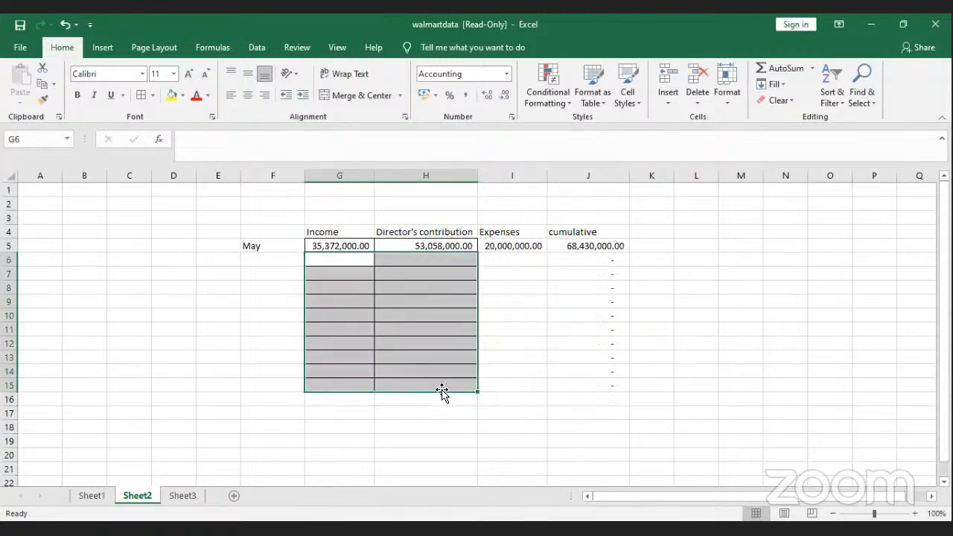
{"action": "left_click", "coordinate": [610, 259]}
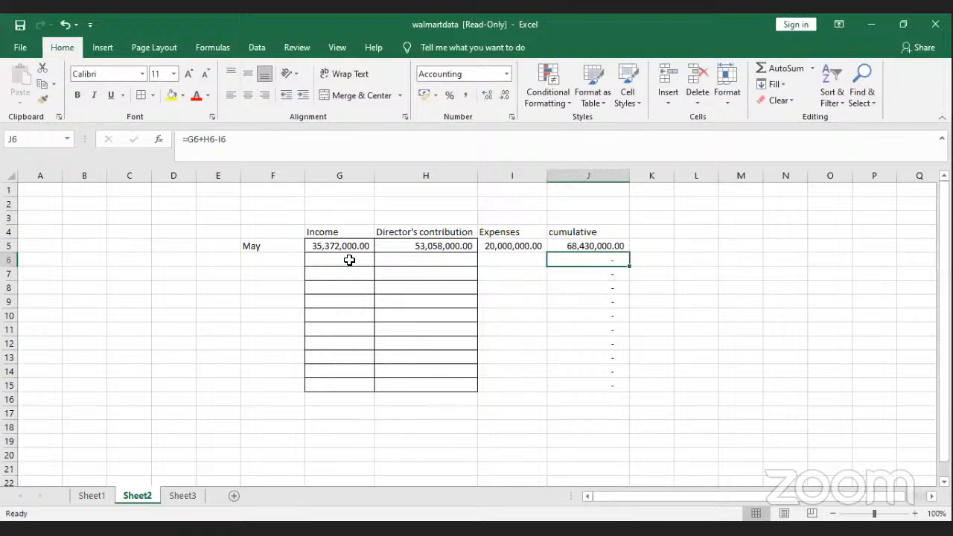
Step: Enter 45,000,000 income in G6 and 30,000,000 expenses in I6
{"action": "left_click", "coordinate": [346, 260]}
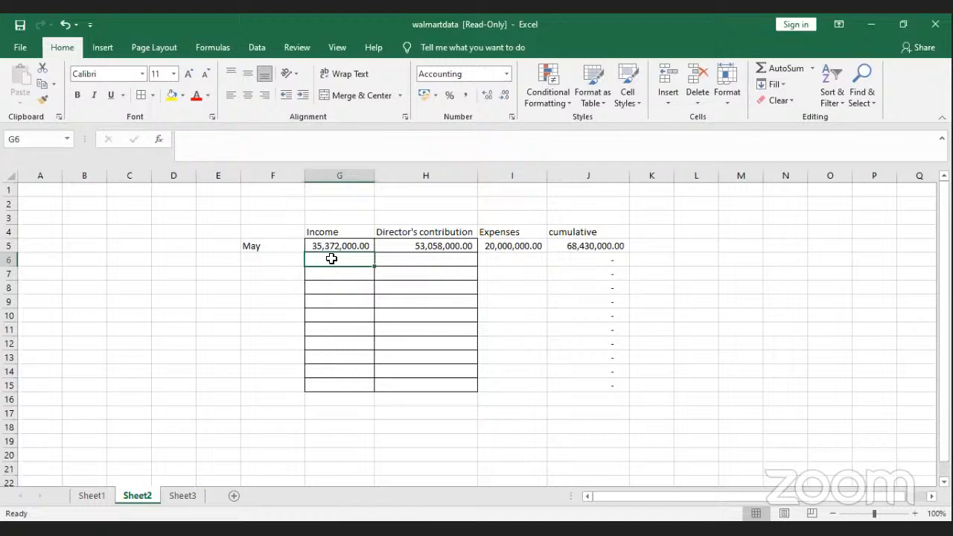
{"action": "type", "text": "50"}
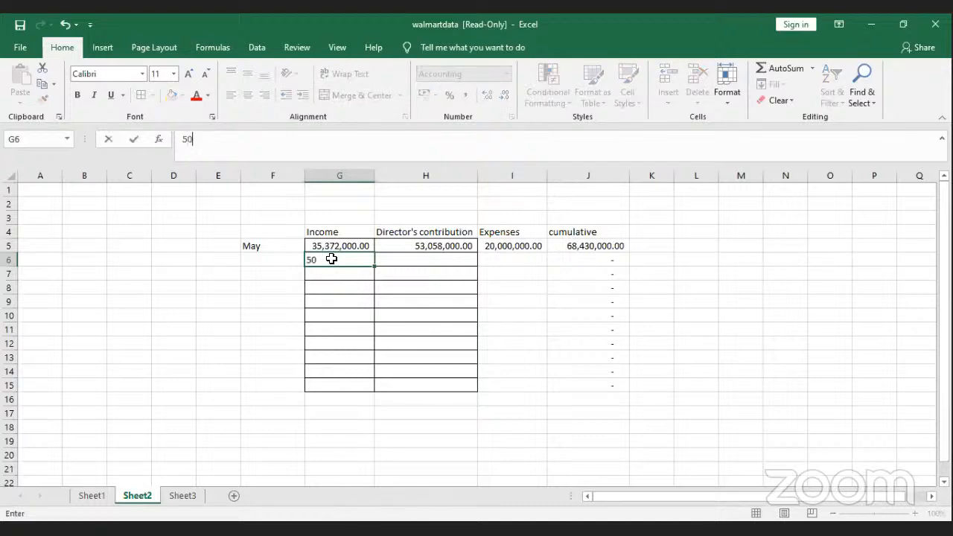
{"action": "key", "text": "BackSpace"}
{"action": "key", "text": "BackSpace"}
{"action": "type", "text": "45"}
{"action": "type", "text": "000000"}
{"action": "key", "text": "Return"}
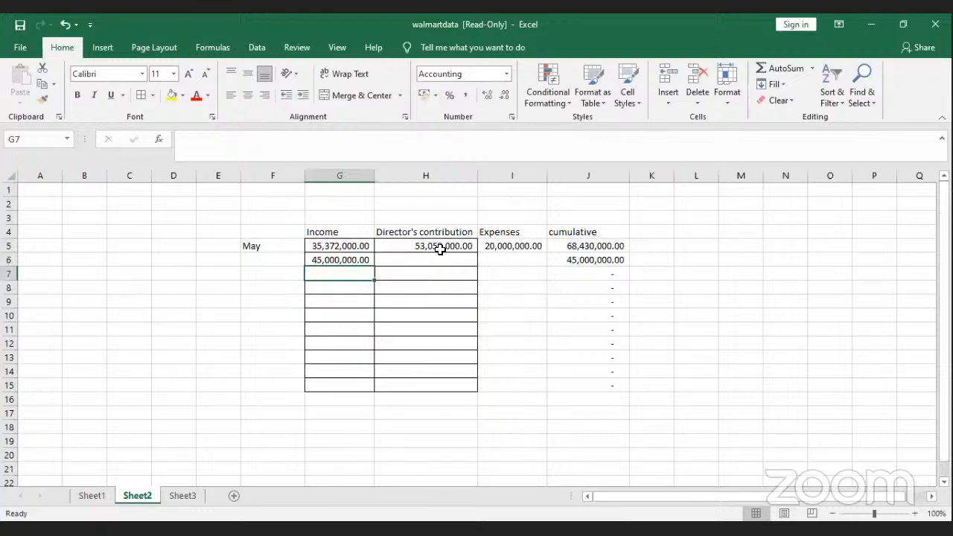
{"action": "left_click", "coordinate": [500, 254]}
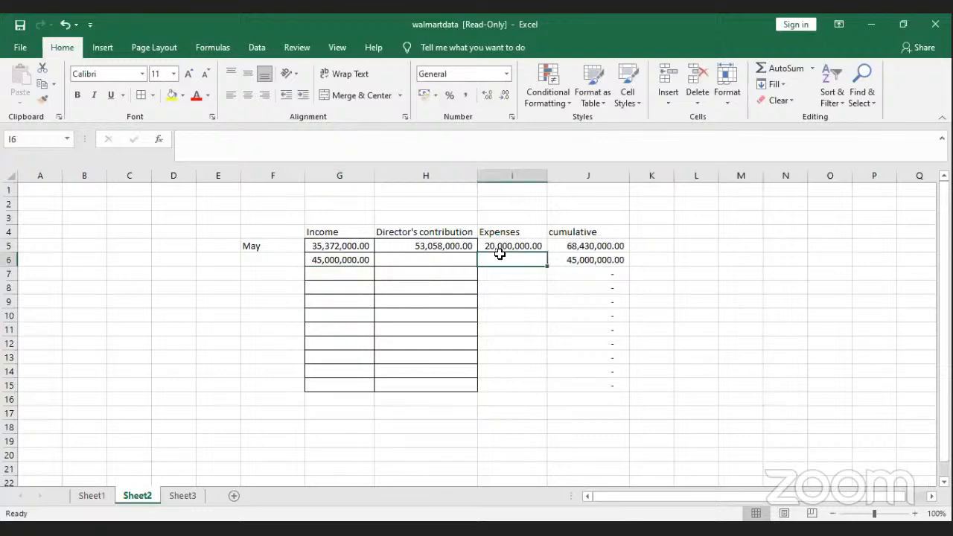
{"action": "type", "text": "30,000,000"}
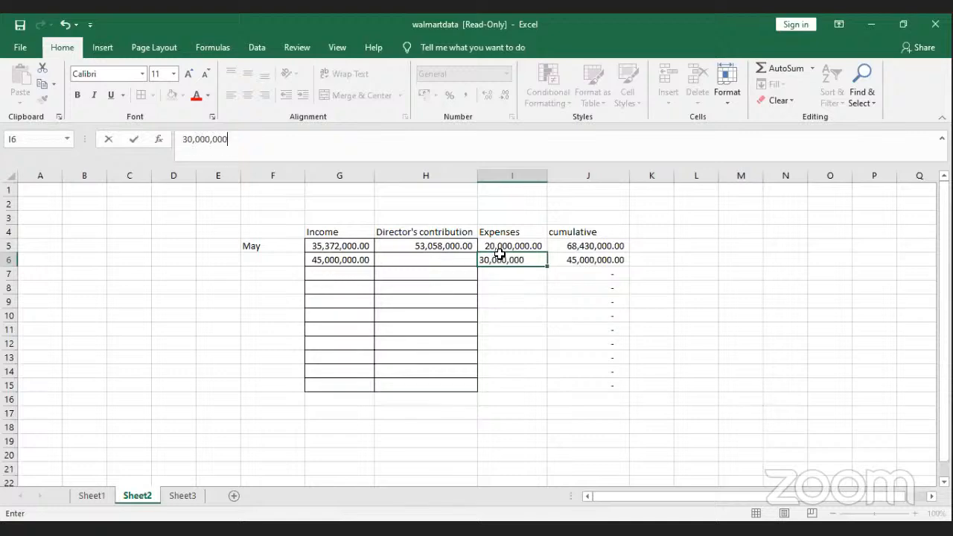
{"action": "key", "text": "Return"}
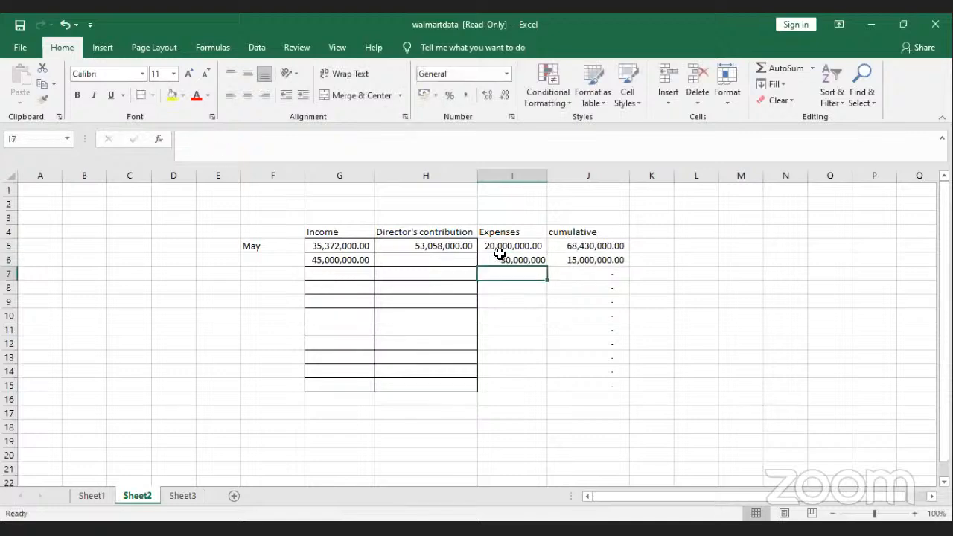
{"action": "left_click", "coordinate": [609, 260]}
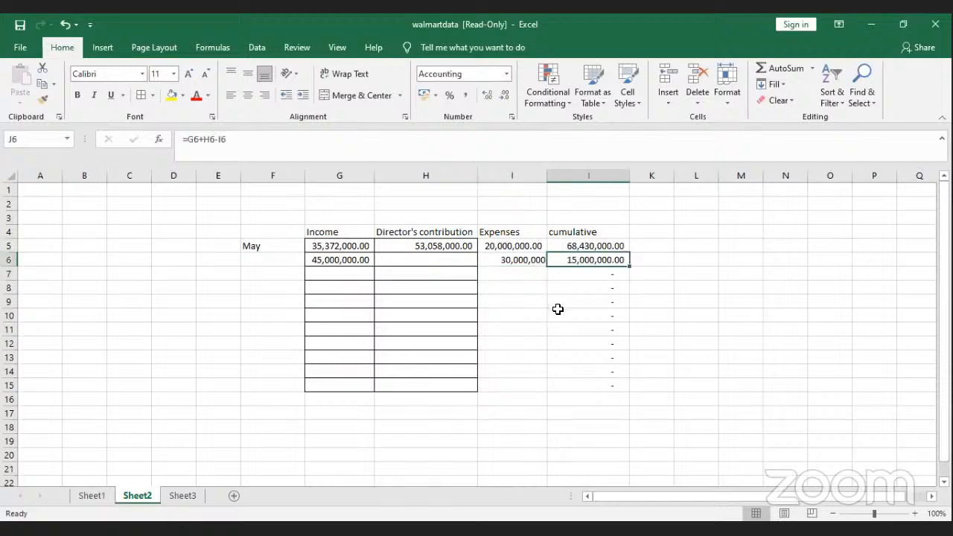
Step: Copy the J6 cumulative formula down column J through row 20
{"action": "left_click", "coordinate": [606, 286]}
{"action": "left_click", "coordinate": [604, 312]}
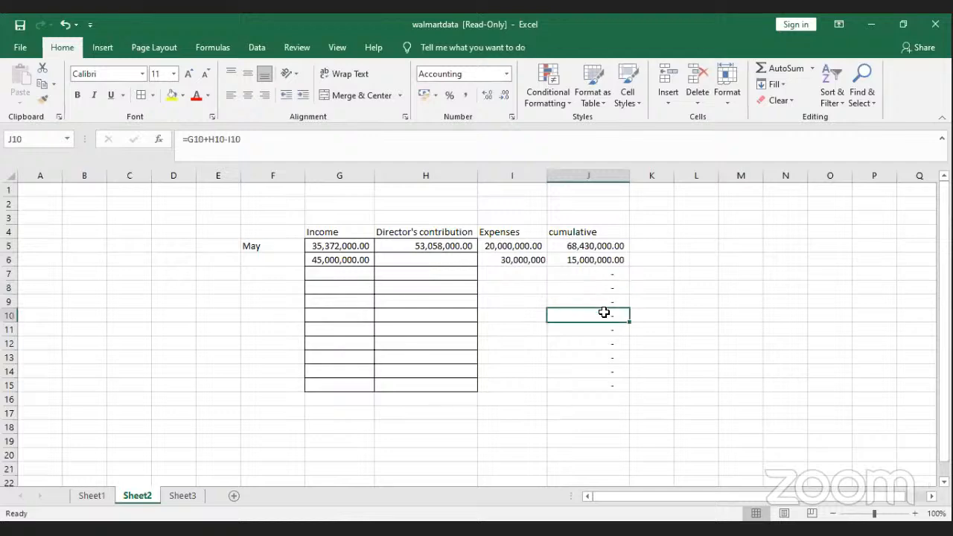
{"action": "left_click", "coordinate": [599, 262]}
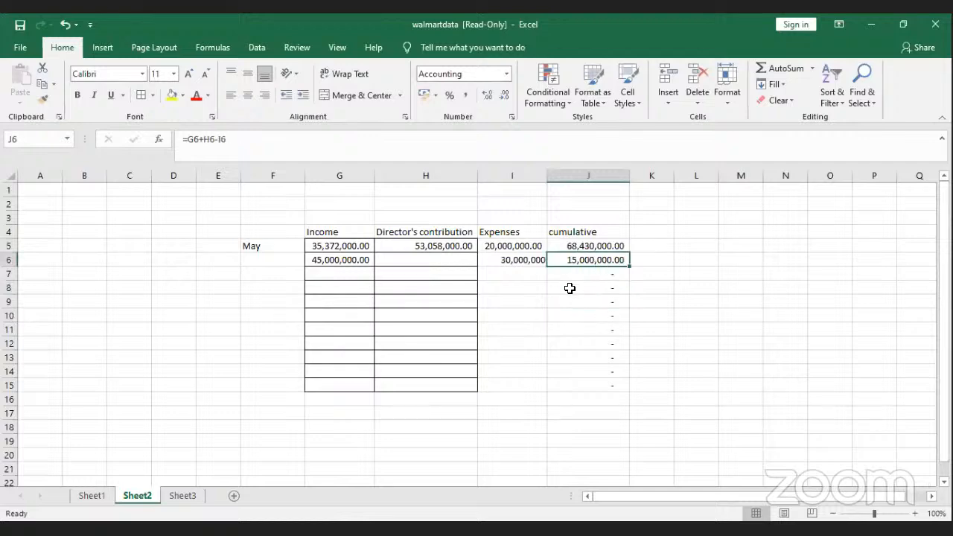
{"action": "left_click_drag", "start_coordinate": [630, 274], "coordinate": [634, 455]}
{"action": "left_click", "coordinate": [607, 442]}
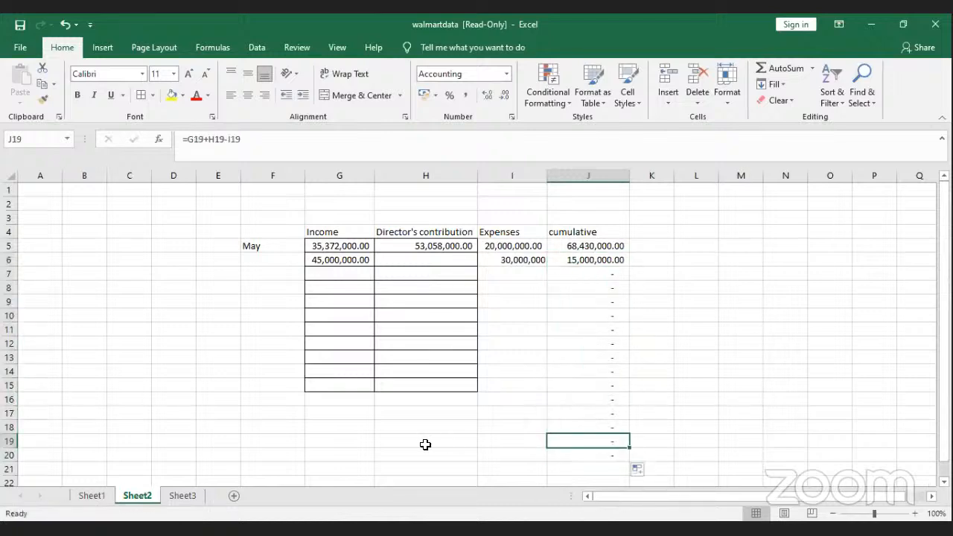
Step: Enter test values 89899 in H19 and 7999 in I19 and check J19's cumulative result
{"action": "left_click", "coordinate": [428, 445]}
{"action": "type", "text": "89899"}
{"action": "key", "text": "Return"}
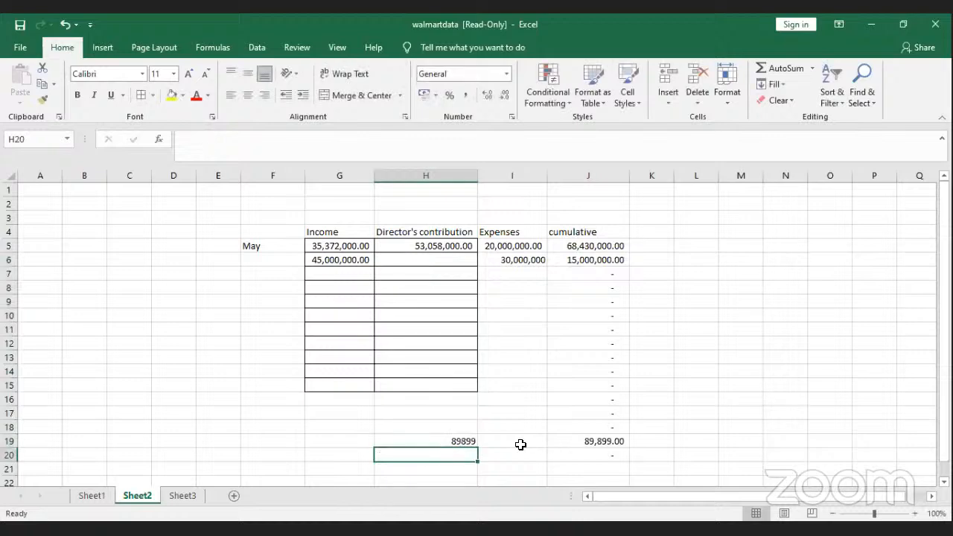
{"action": "left_click", "coordinate": [518, 445]}
{"action": "type", "text": "7999"}
{"action": "key", "text": "Return"}
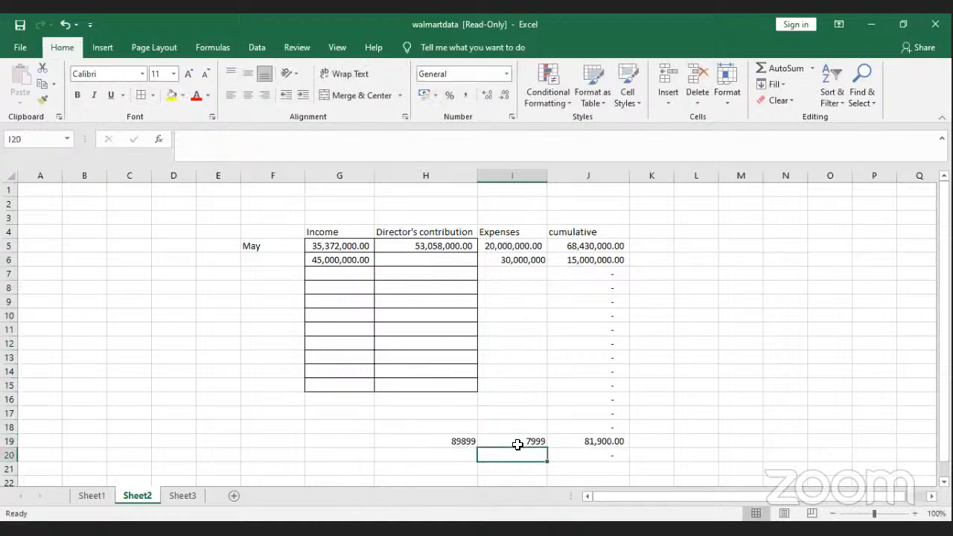
{"action": "left_click", "coordinate": [605, 440]}
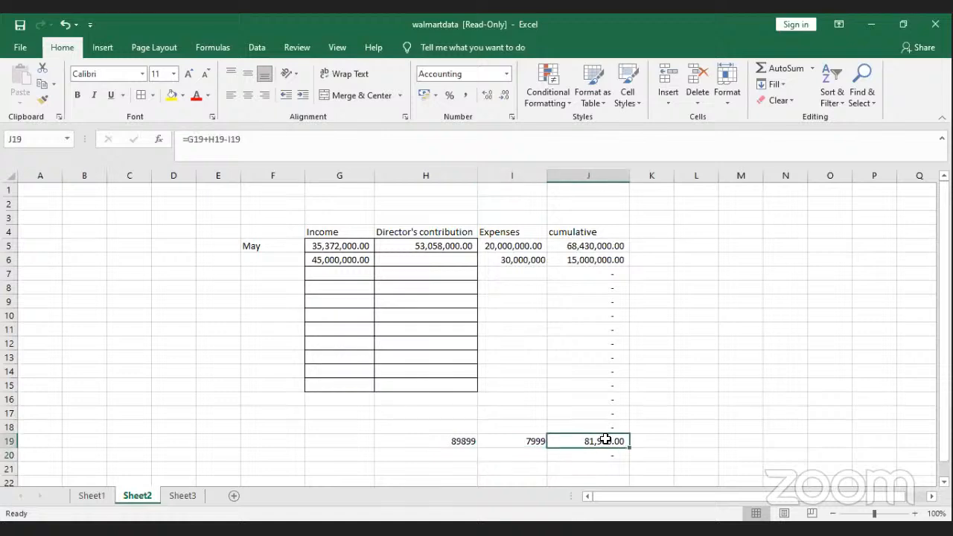
Step: Review the row 19 inputs and J19 formula, plus the empty July cells G7 and I7
{"action": "left_click_drag", "start_coordinate": [339, 440], "coordinate": [533, 440]}
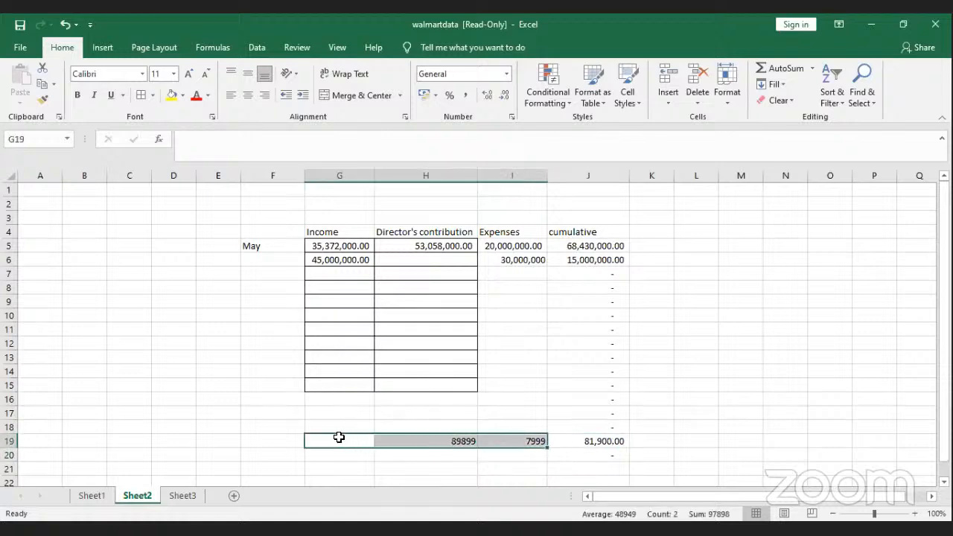
{"action": "left_click", "coordinate": [589, 443]}
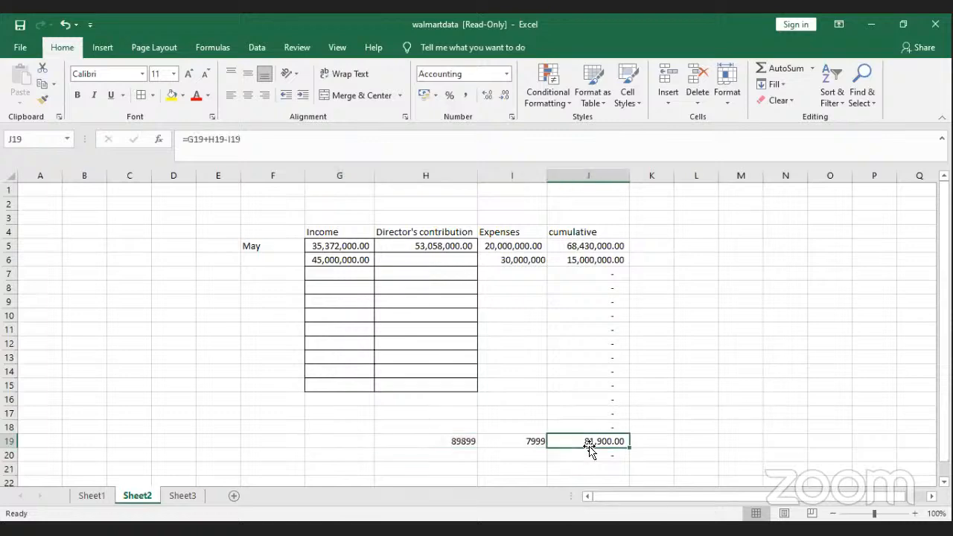
{"action": "left_click", "coordinate": [343, 440]}
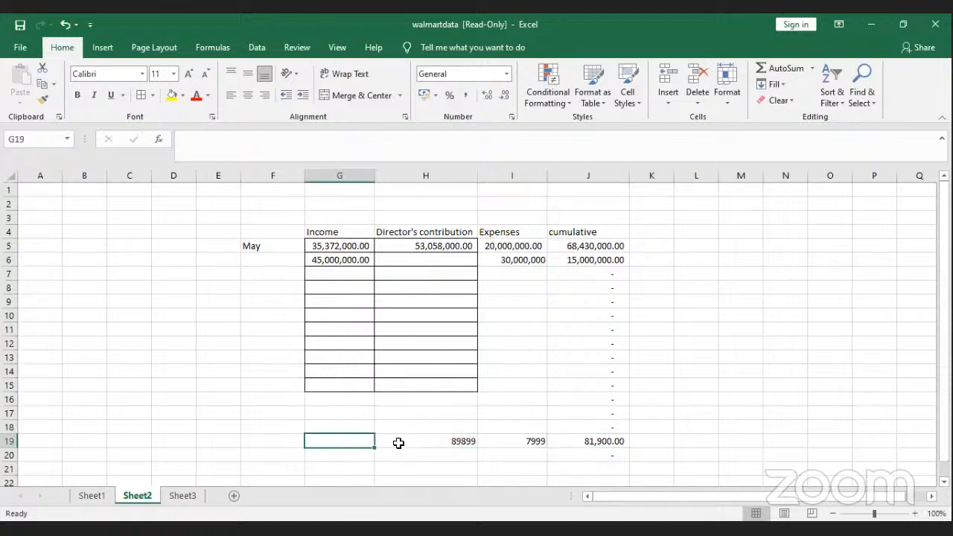
{"action": "left_click", "coordinate": [464, 444]}
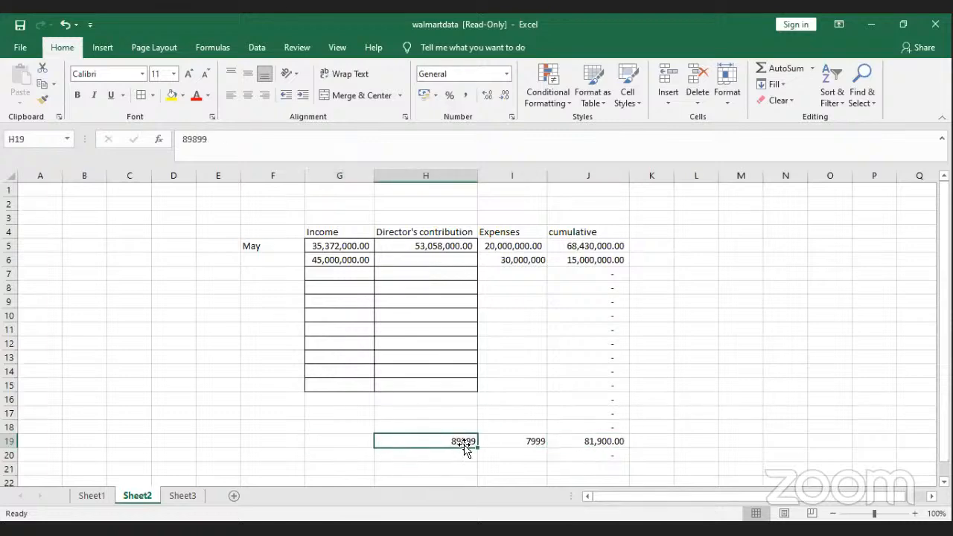
{"action": "left_click", "coordinate": [507, 445]}
{"action": "left_click", "coordinate": [413, 342]}
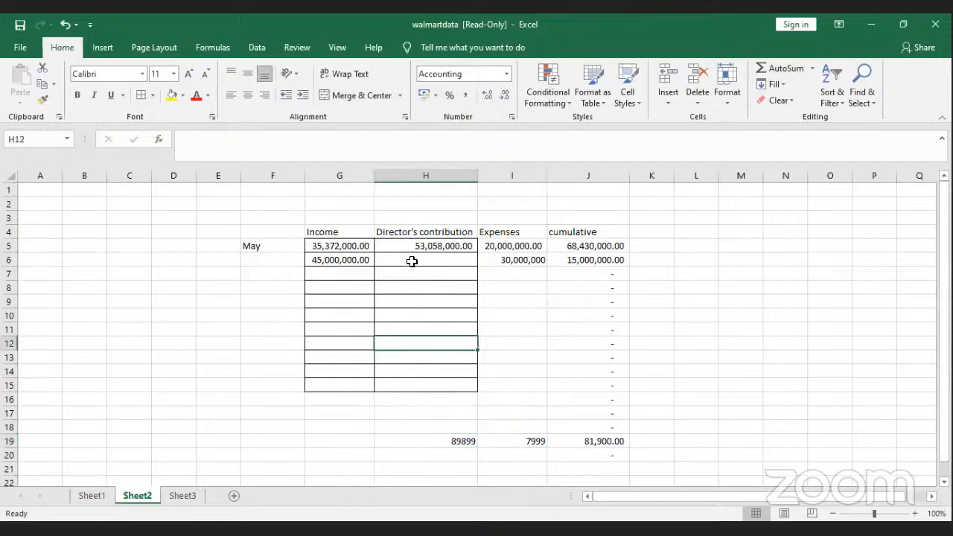
{"action": "left_click", "coordinate": [515, 271]}
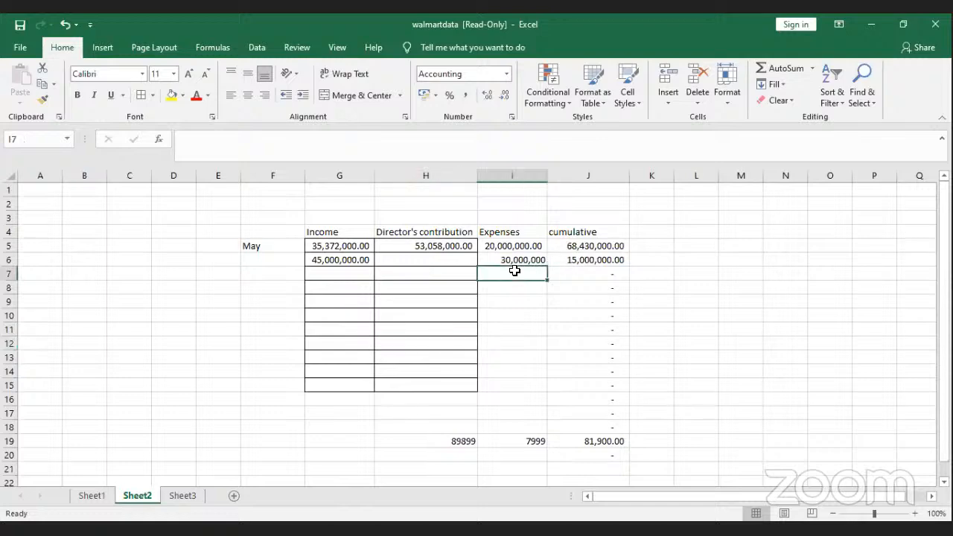
{"action": "left_click", "coordinate": [346, 271]}
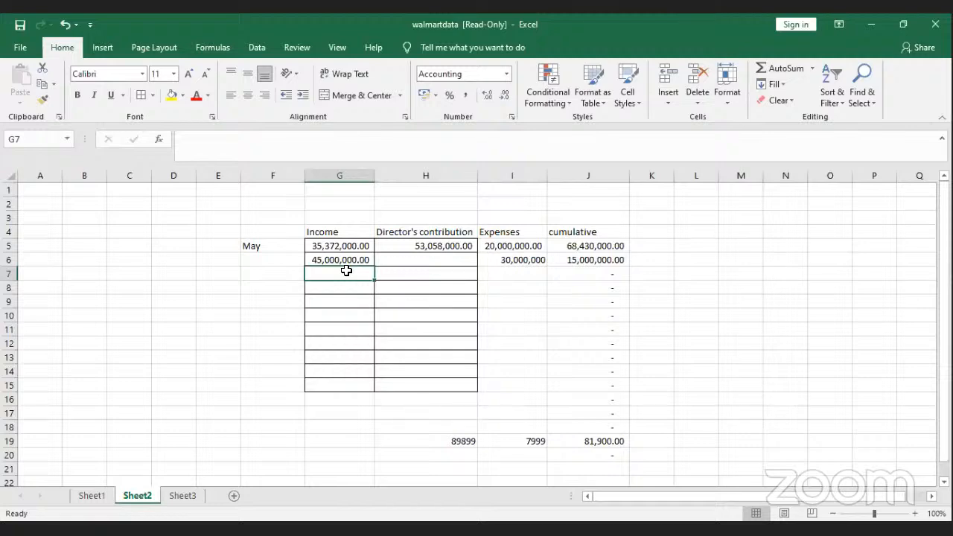
{"action": "left_click", "coordinate": [268, 245]}
Step: Fill months from May down to March in F15, then give July 50,000,000 contribution and 40000 expenses
{"action": "left_click_drag", "start_coordinate": [304, 250], "coordinate": [308, 388]}
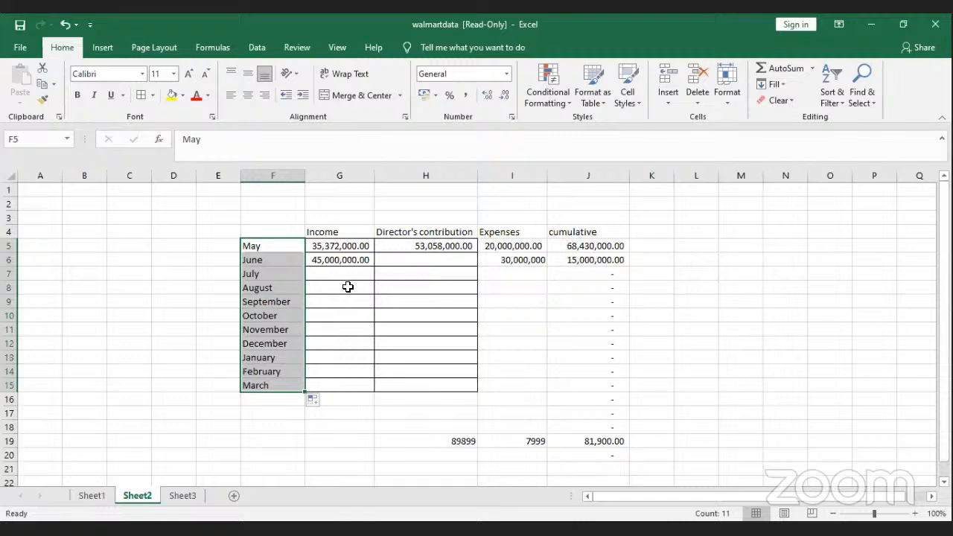
{"action": "left_click", "coordinate": [394, 273]}
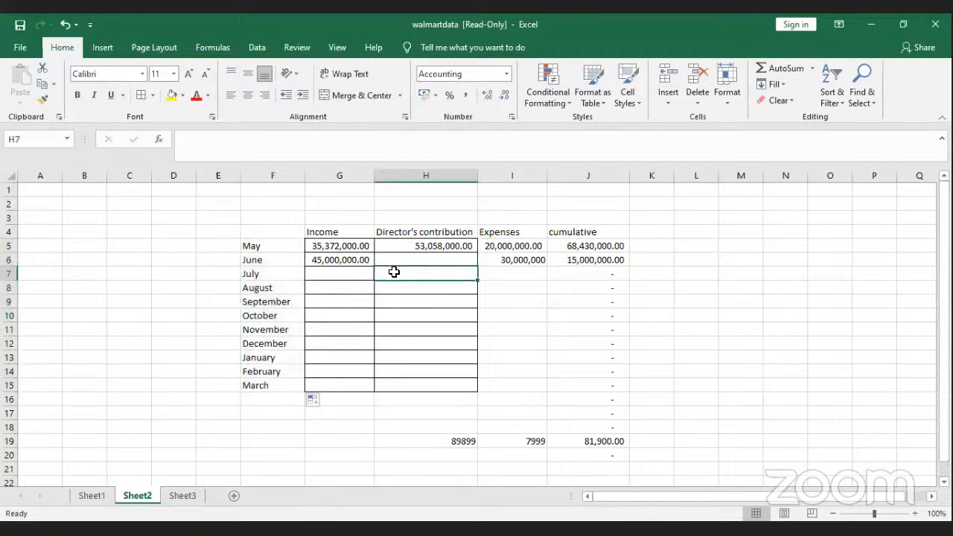
{"action": "type", "text": "50"}
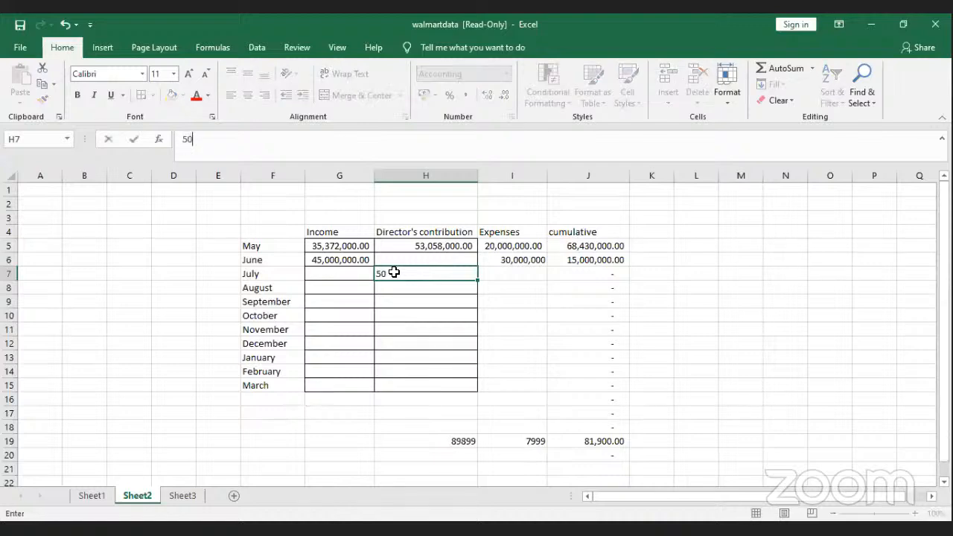
{"action": "type", "text": ",0000000.00"}
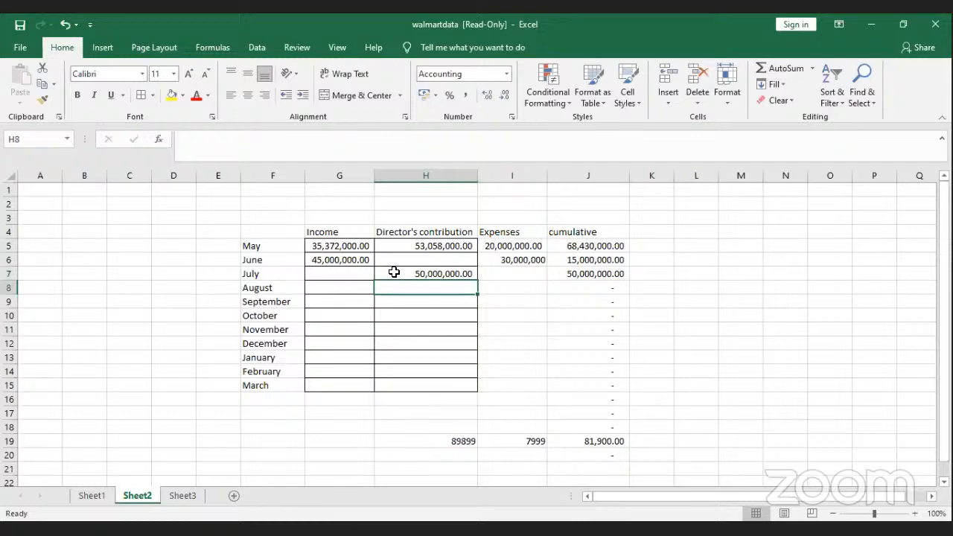
{"action": "left_click", "coordinate": [524, 273]}
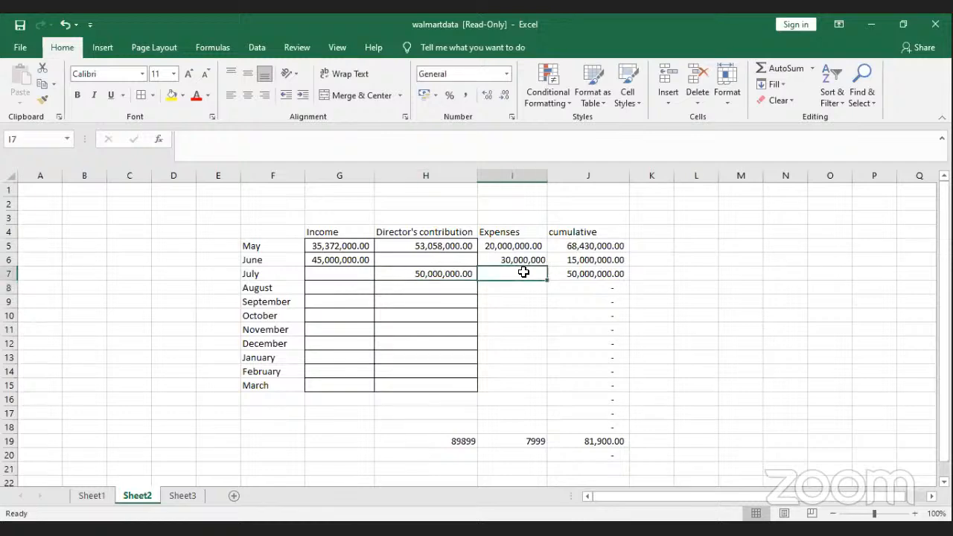
{"action": "type", "text": "40000"}
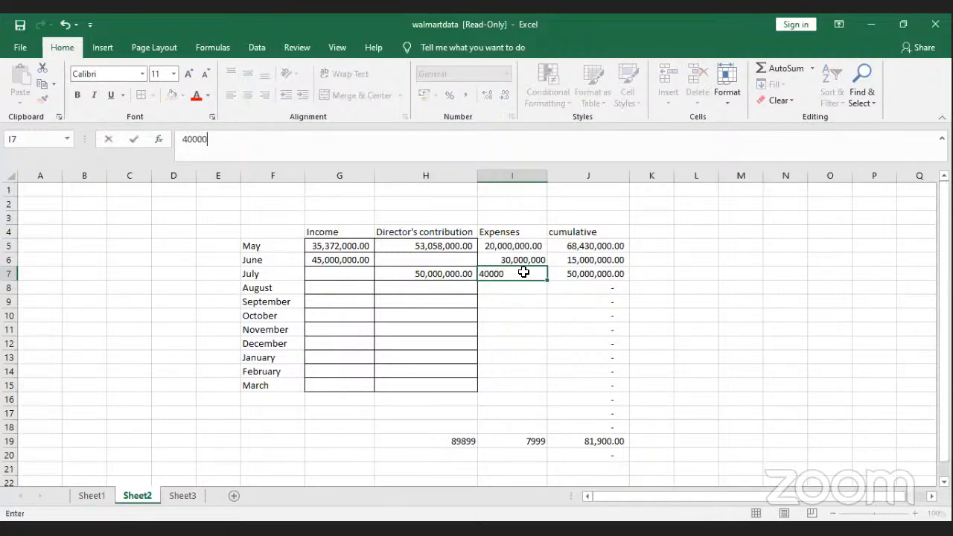
{"action": "key", "text": "Return"}
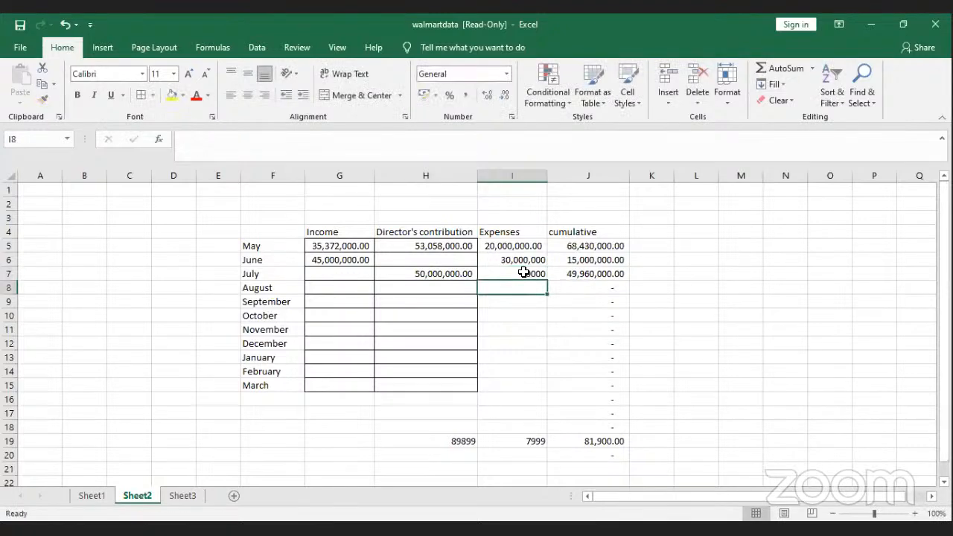
{"action": "left_click", "coordinate": [578, 274]}
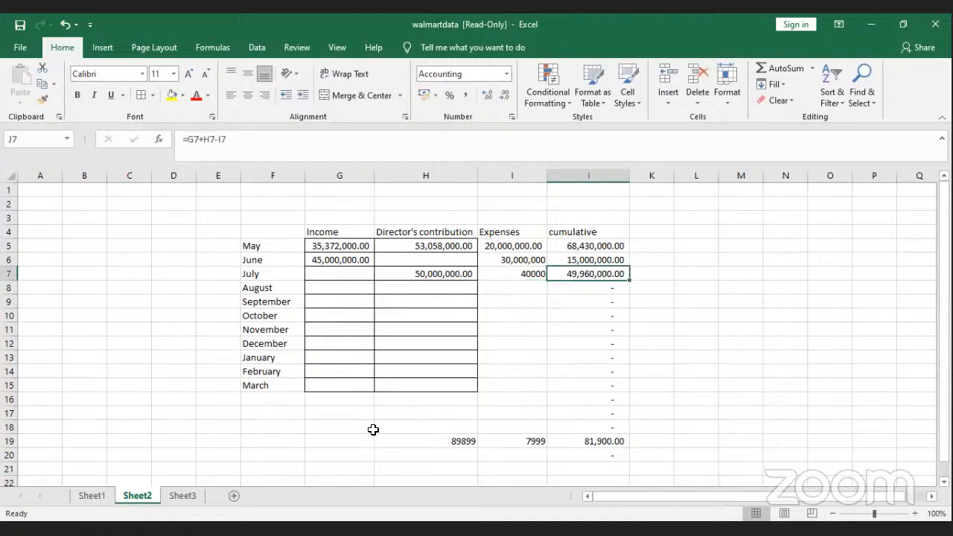
Step: Copy Sheet1's headings and first two 1994 data rows in A1:H3
{"action": "left_click", "coordinate": [91, 496]}
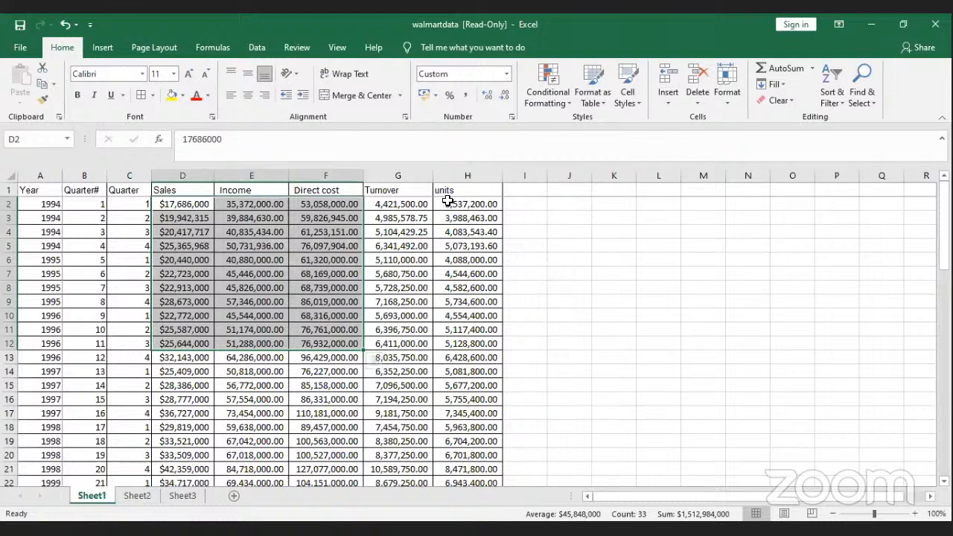
{"action": "left_click", "coordinate": [580, 331]}
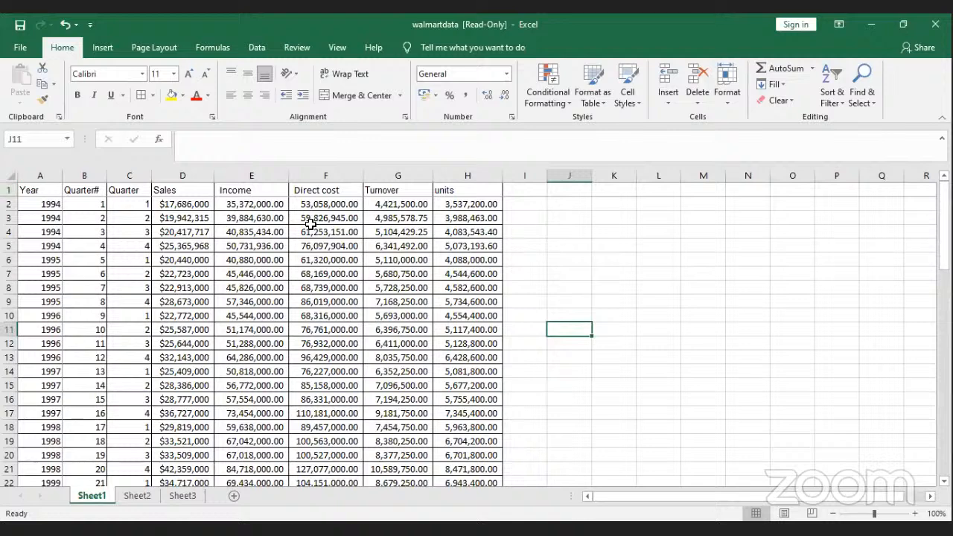
{"action": "left_click_drag", "start_coordinate": [34, 191], "coordinate": [469, 216]}
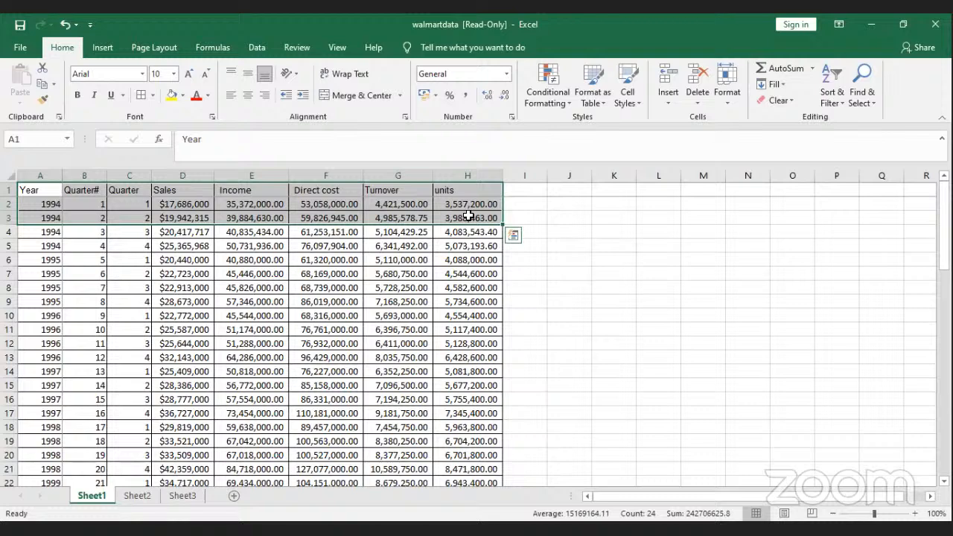
{"action": "key", "text": "ctrl+c"}
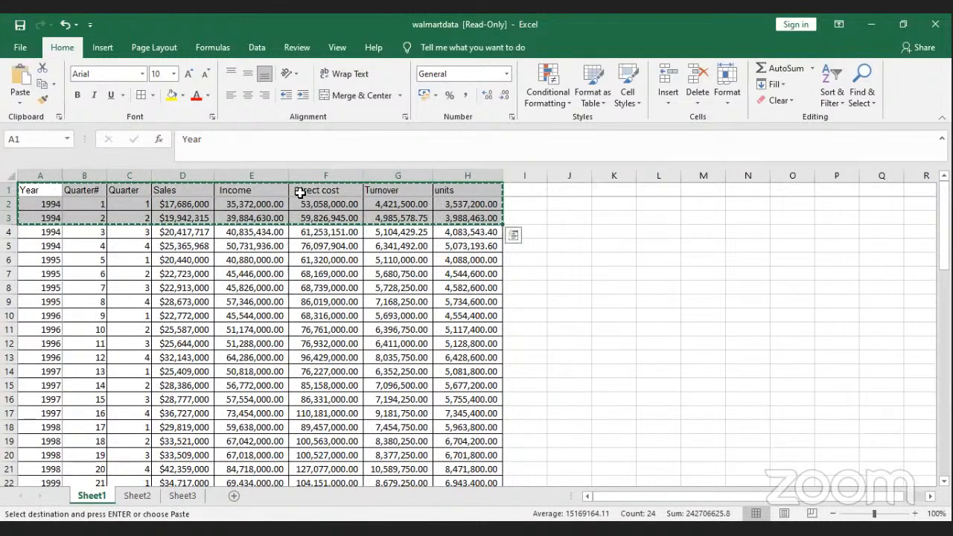
Step: Paste the copied rows as plain values starting at L2
{"action": "left_click", "coordinate": [647, 215]}
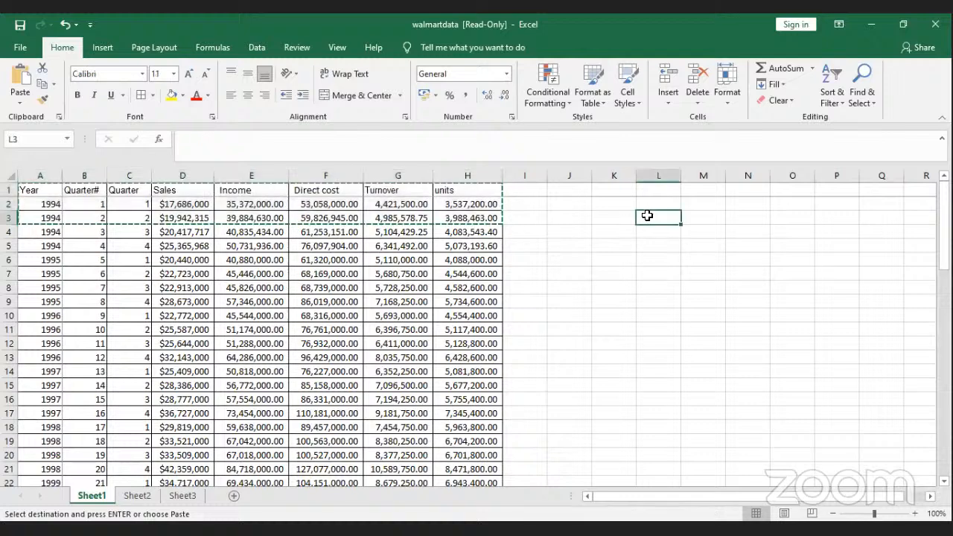
{"action": "left_click", "coordinate": [649, 205]}
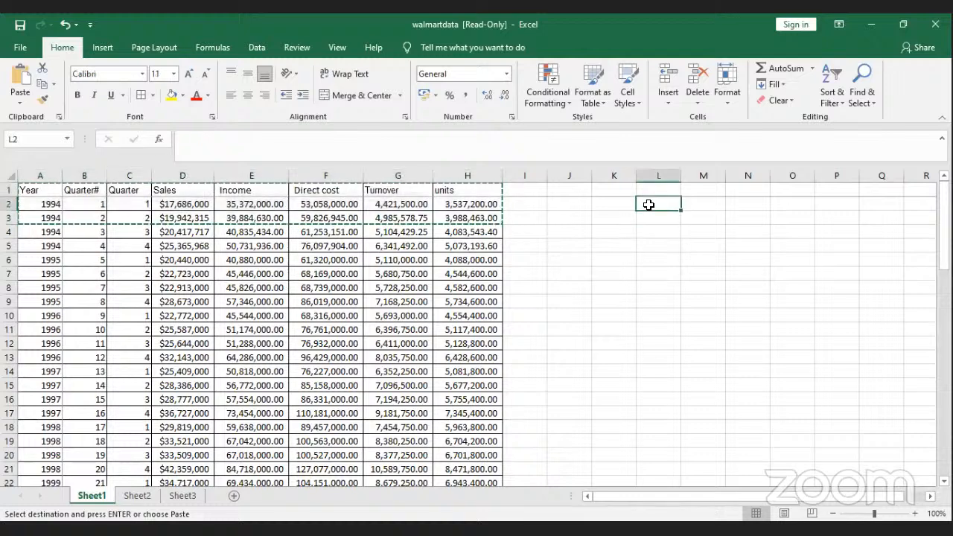
{"action": "right_click", "coordinate": [648, 210]}
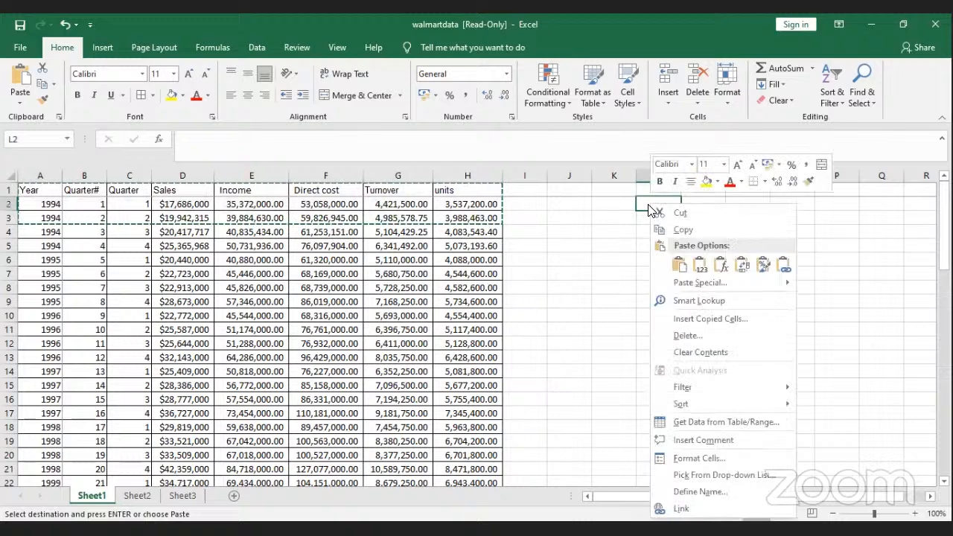
{"action": "left_click", "coordinate": [700, 265]}
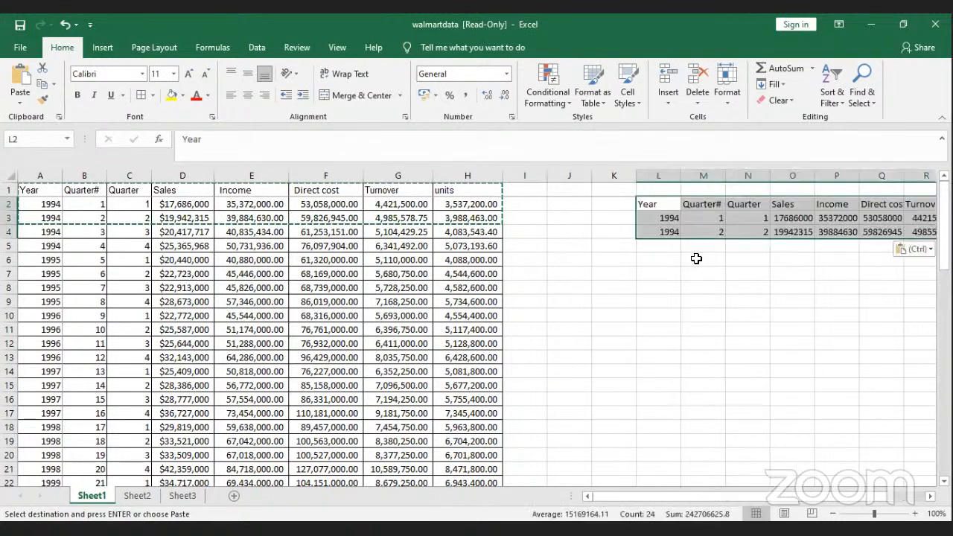
Step: Copy the pasted block and paste it transposed at K6, headers running down column K
{"action": "key", "text": "ctrl+c"}
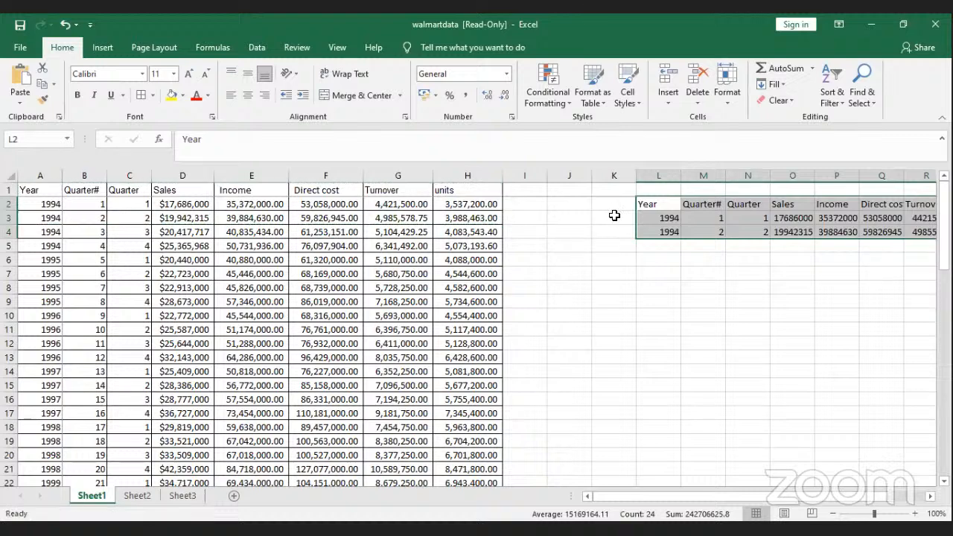
{"action": "left_click", "coordinate": [622, 257]}
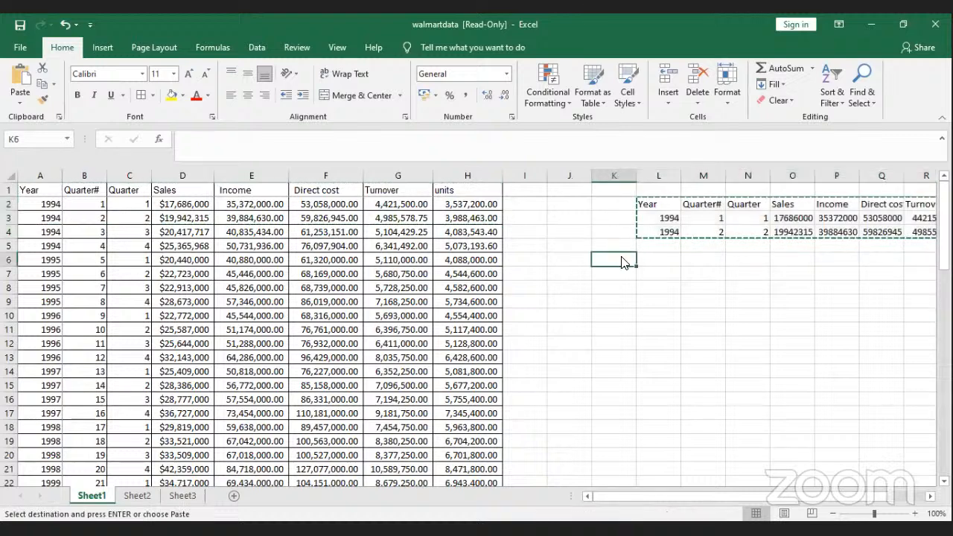
{"action": "right_click", "coordinate": [624, 262]}
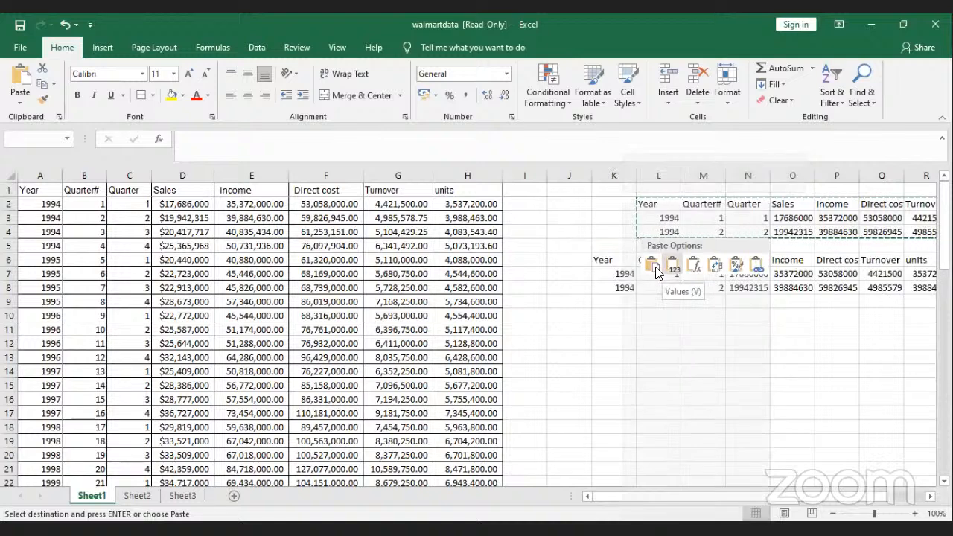
{"action": "left_click", "coordinate": [715, 266]}
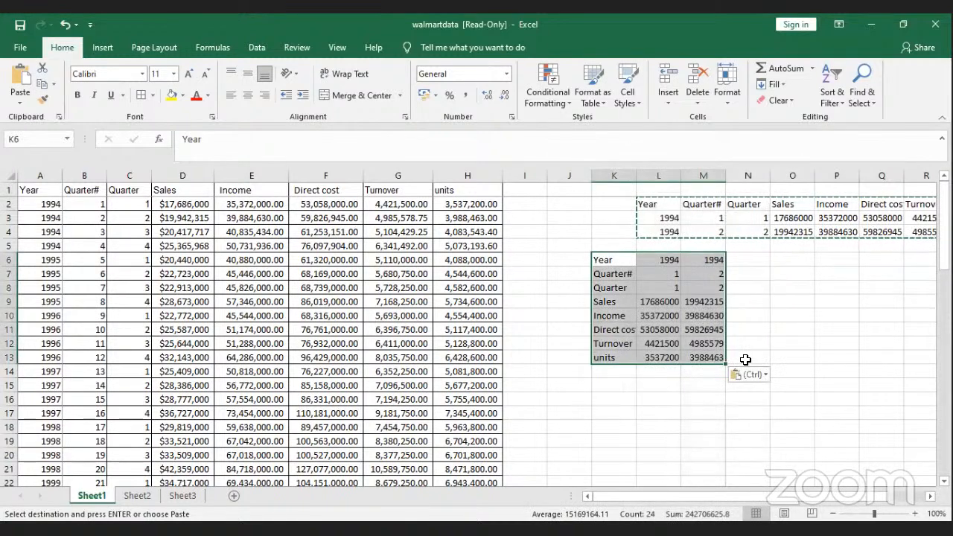
{"action": "left_click_drag", "start_coordinate": [644, 495], "coordinate": [660, 496]}
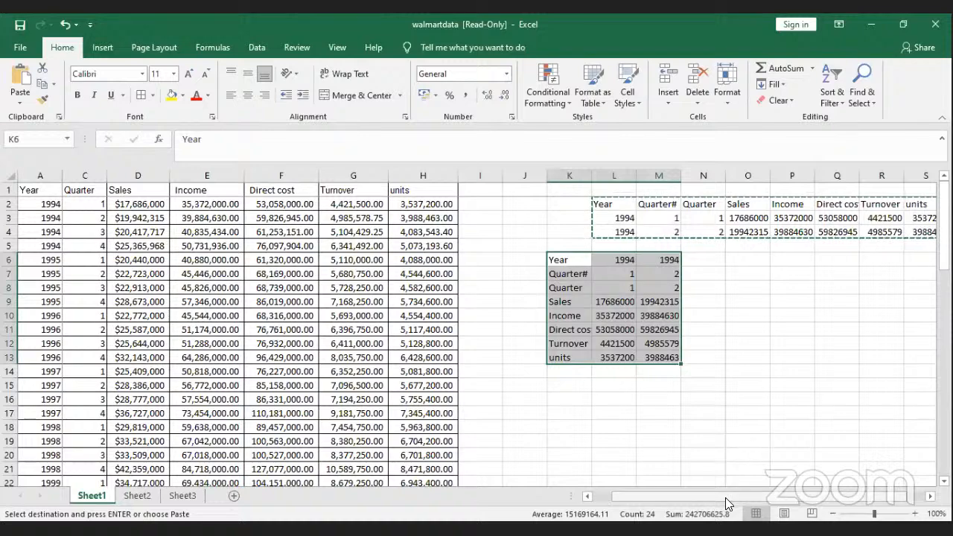
{"action": "left_click_drag", "start_coordinate": [725, 495], "coordinate": [635, 45]}
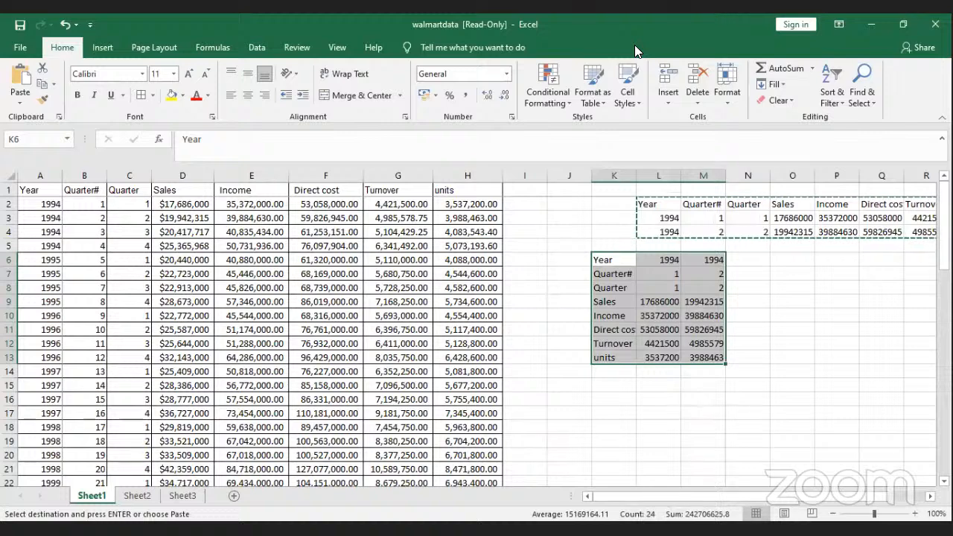
Step: Inspect the two 1994 Sales values in L9 and M9
{"action": "left_click", "coordinate": [634, 385]}
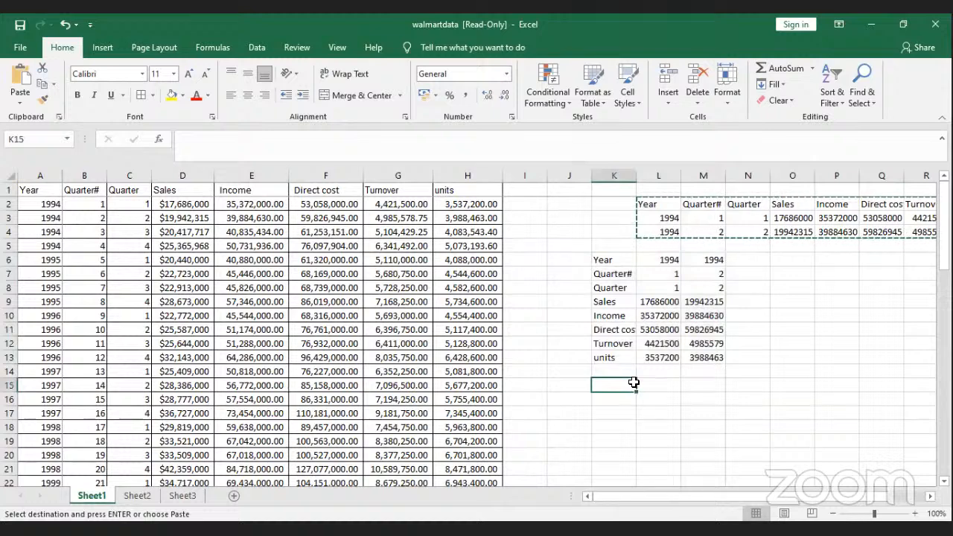
{"action": "key", "text": "alt+Tab"}
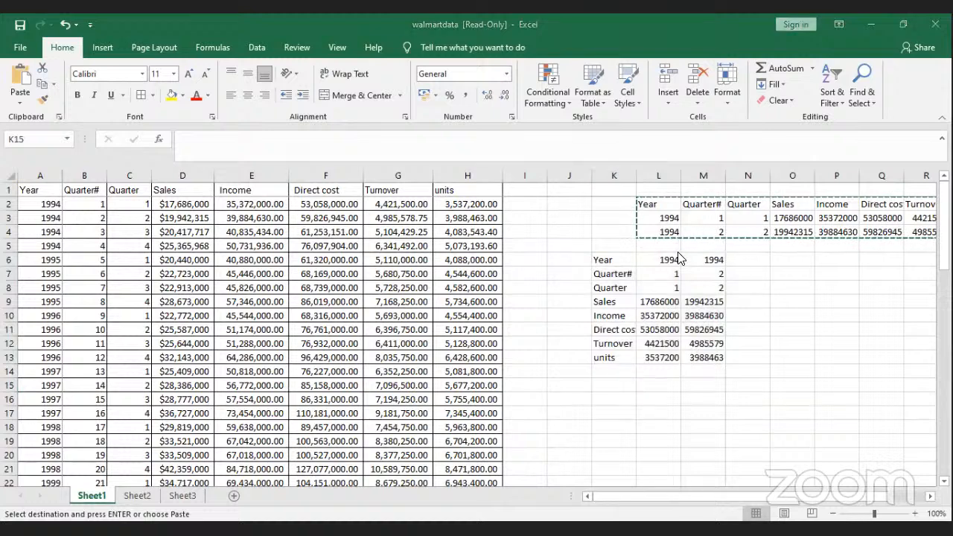
{"action": "left_click", "coordinate": [661, 304]}
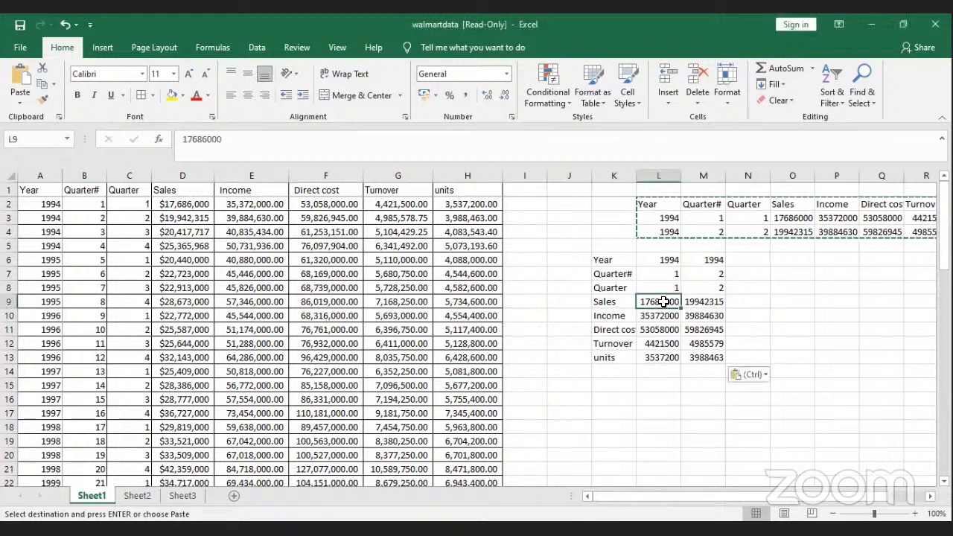
{"action": "left_click", "coordinate": [694, 301]}
Step: Enter =L9*M9 in N9, giving 3.527E+14, keeping column N's original width
{"action": "left_click", "coordinate": [733, 301]}
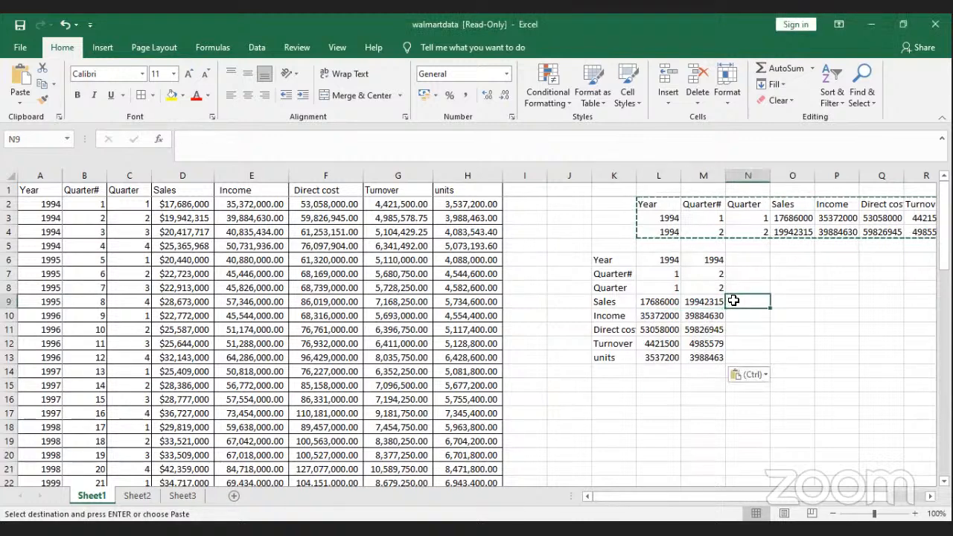
{"action": "type", "text": "="}
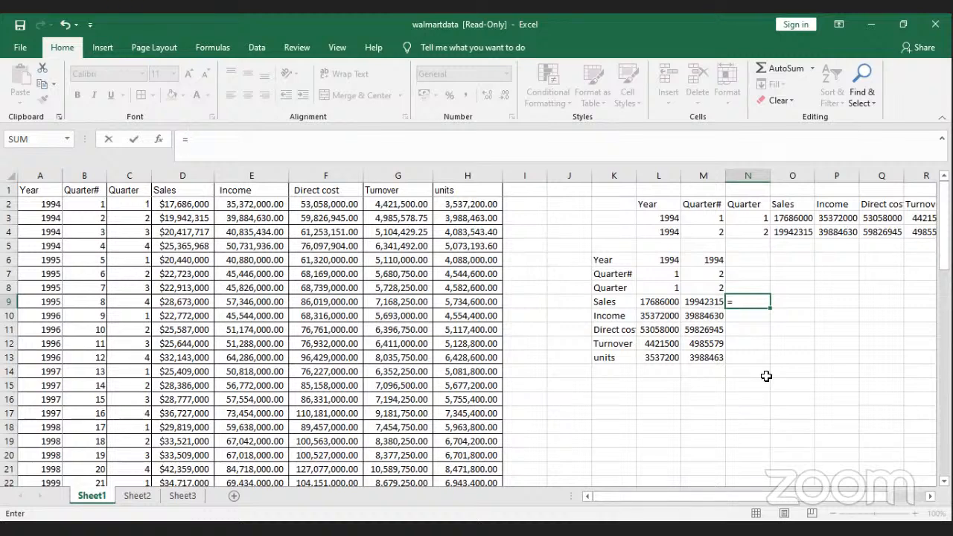
{"action": "key", "text": "BackSpace"}
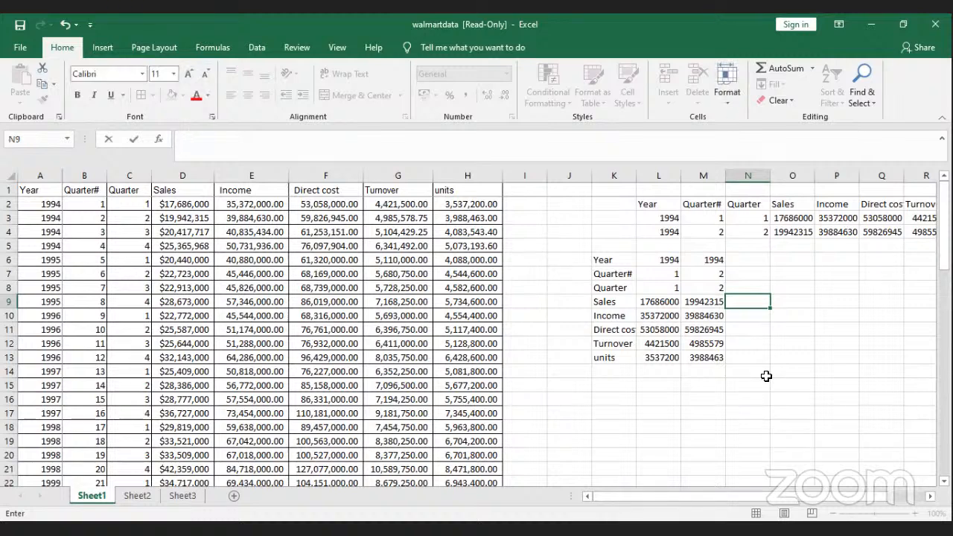
{"action": "type", "text": "="}
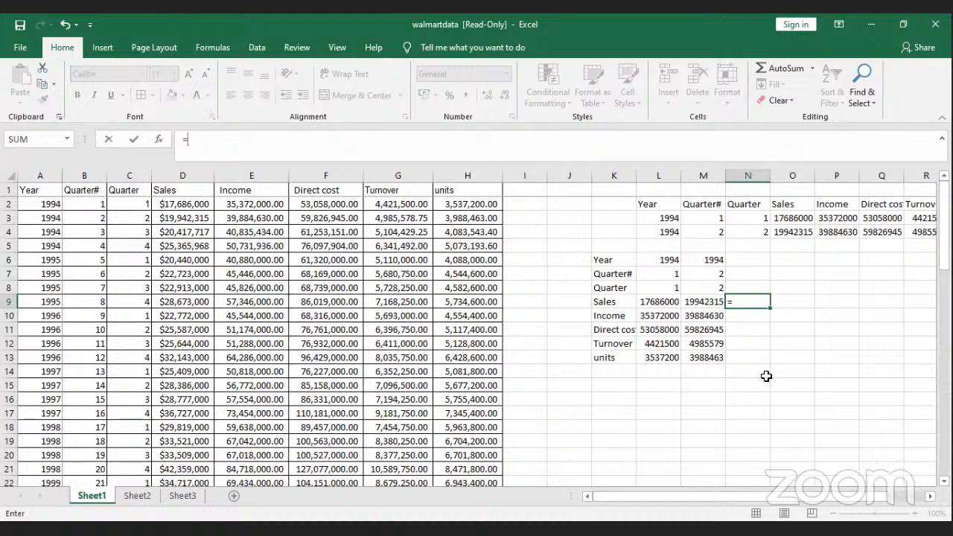
{"action": "left_click", "coordinate": [673, 303]}
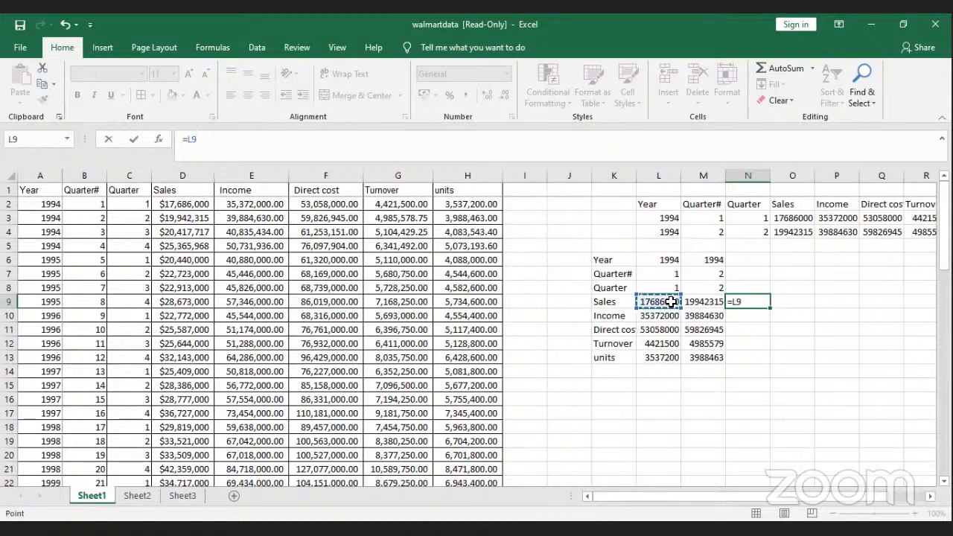
{"action": "type", "text": "*"}
{"action": "left_click", "coordinate": [704, 301]}
{"action": "key", "text": "Return"}
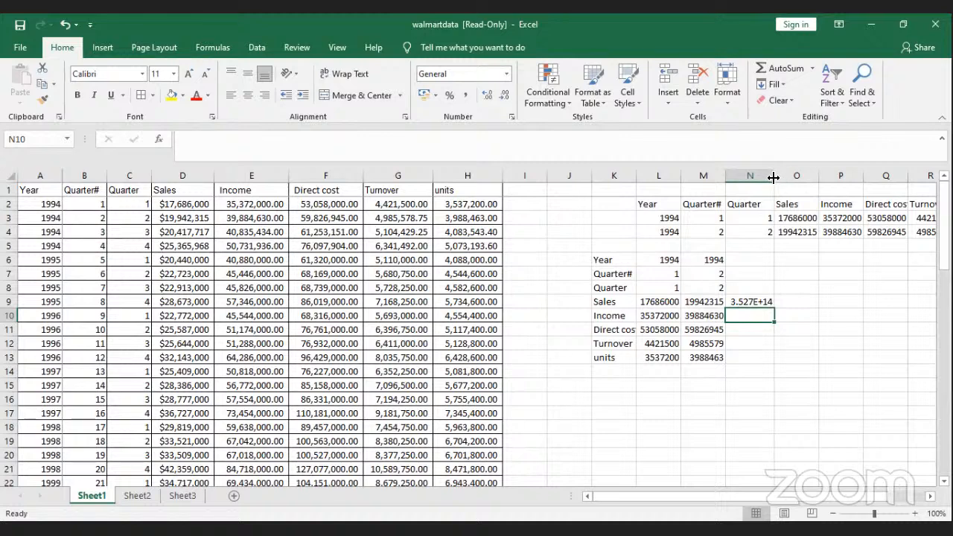
{"action": "left_click_drag", "start_coordinate": [773, 177], "coordinate": [889, 174]}
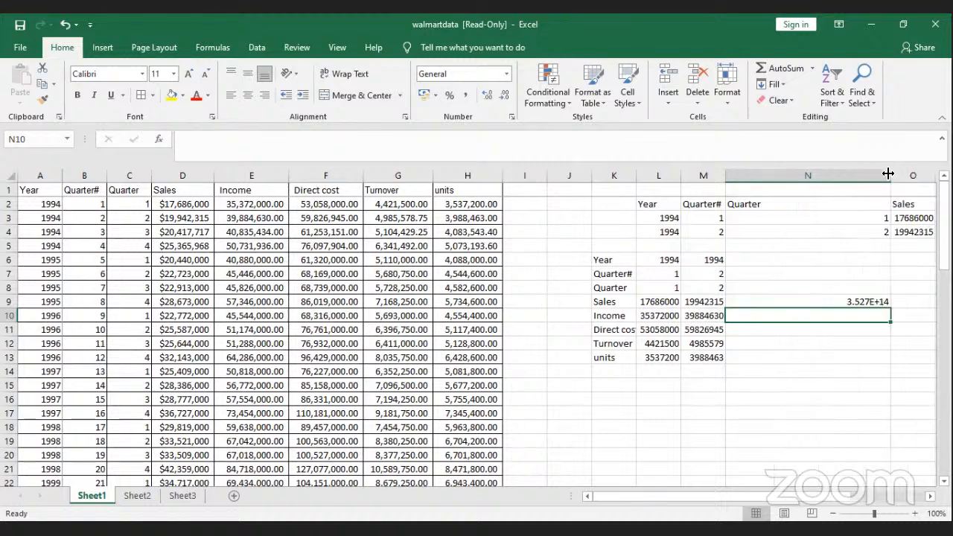
{"action": "key", "text": "ctrl+z"}
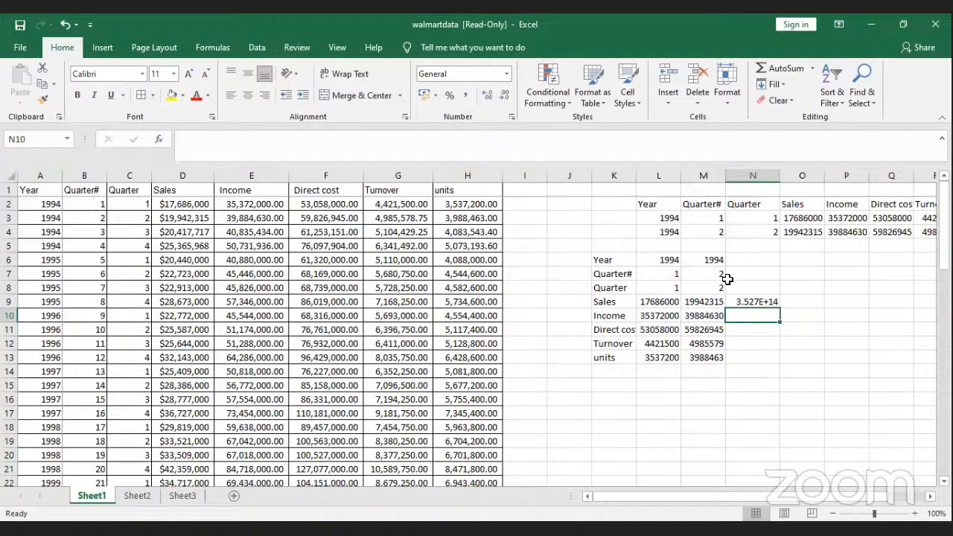
Step: Fill K17:K27 with a number series counting 3 to 13
{"action": "left_click", "coordinate": [635, 412]}
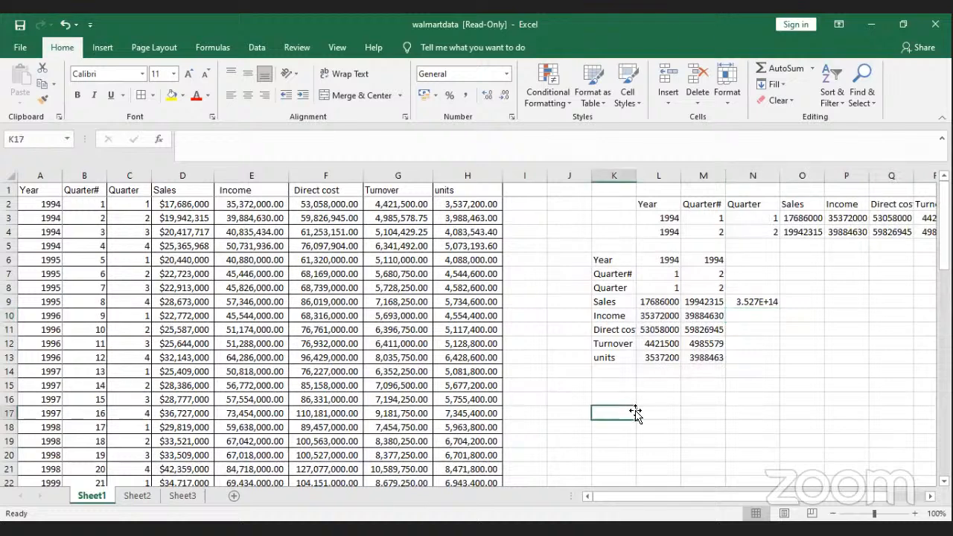
{"action": "type", "text": "3"}
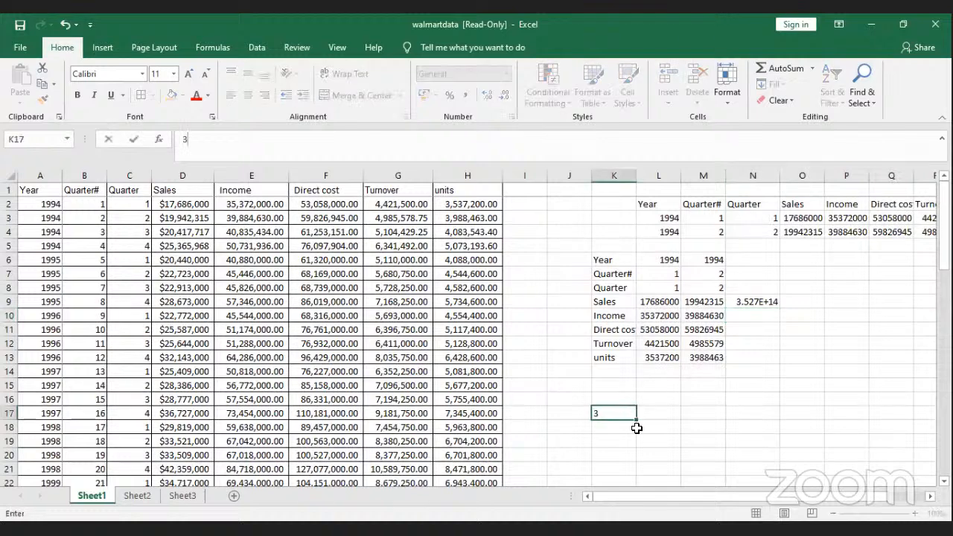
{"action": "left_click_drag", "start_coordinate": [639, 421], "coordinate": [641, 492]}
{"action": "left_click", "coordinate": [646, 479]}
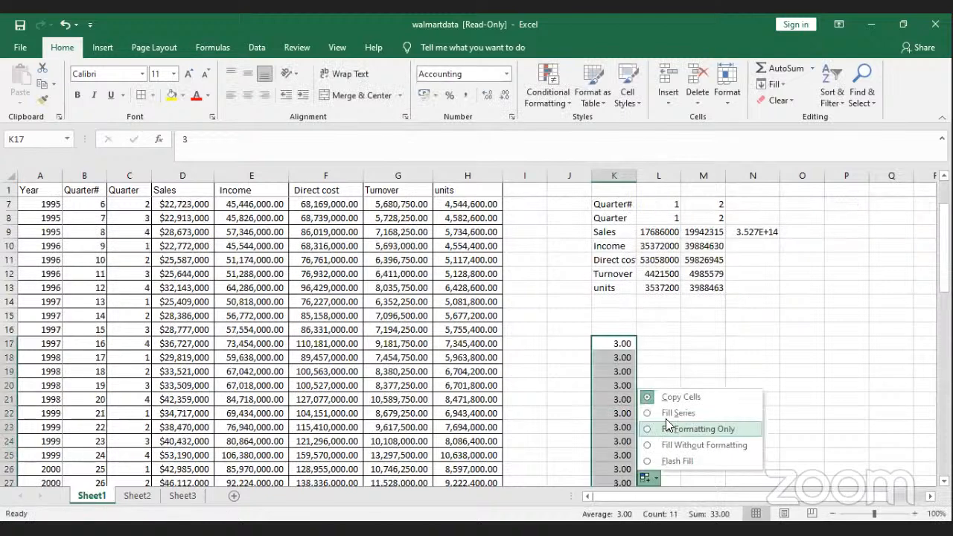
{"action": "left_click", "coordinate": [663, 414]}
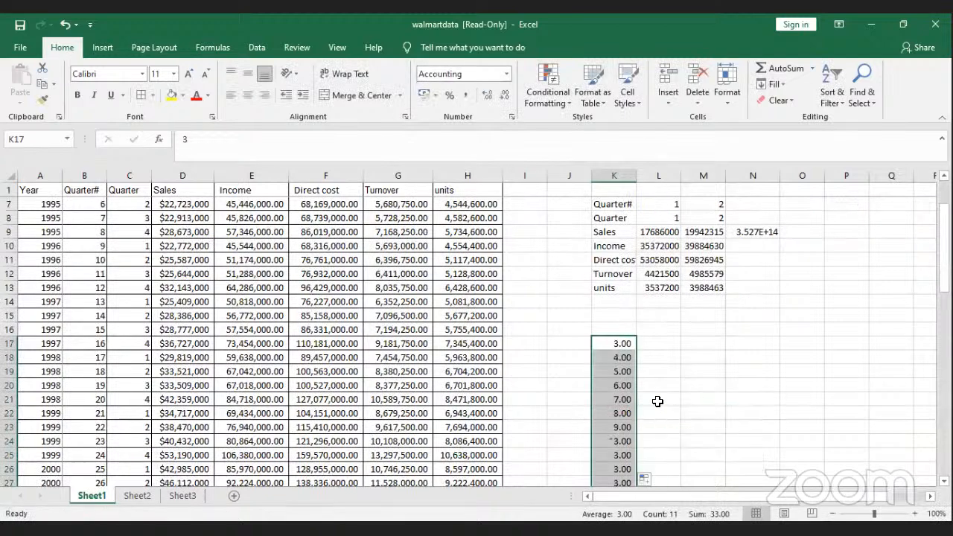
Step: Fill L17:L27 with a number series counting 5 to 15
{"action": "left_click", "coordinate": [645, 345]}
{"action": "type", "text": "5"}
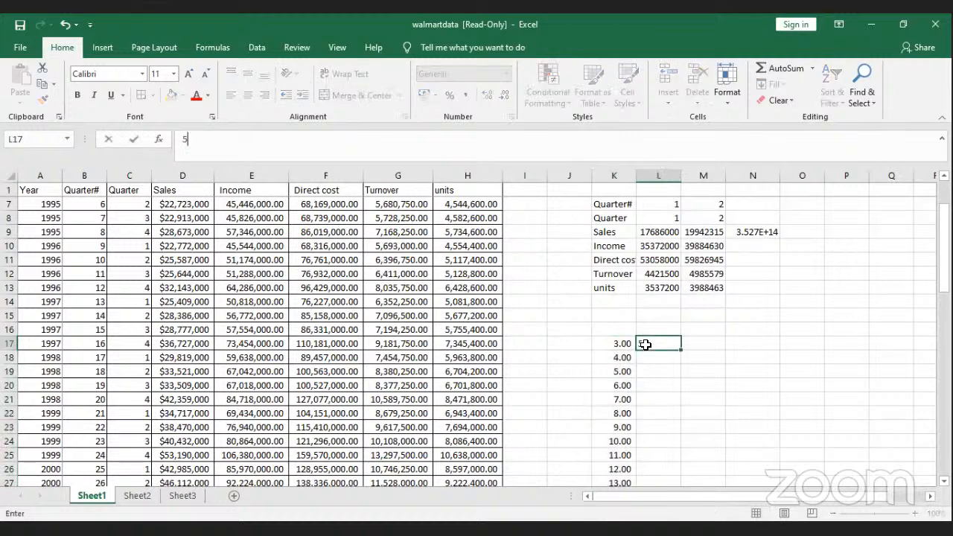
{"action": "key", "text": "Return"}
{"action": "left_click", "coordinate": [645, 345]}
{"action": "left_click_drag", "start_coordinate": [680, 349], "coordinate": [692, 480]}
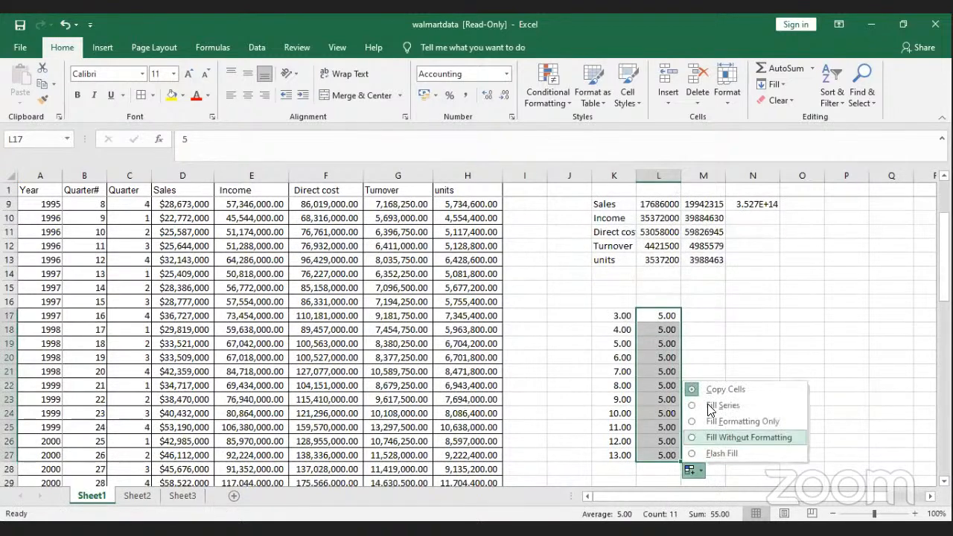
{"action": "left_click", "coordinate": [720, 405]}
{"action": "left_click", "coordinate": [695, 320]}
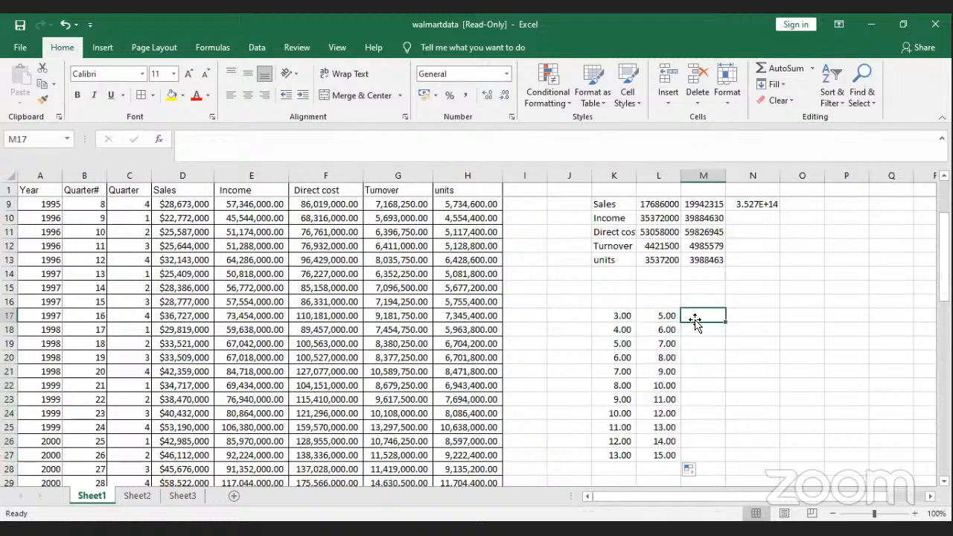
Step: Enter =K17*L17 in M17 and copy it down to M27, giving products 15 to 195
{"action": "type", "text": "="}
{"action": "left_click", "coordinate": [635, 316]}
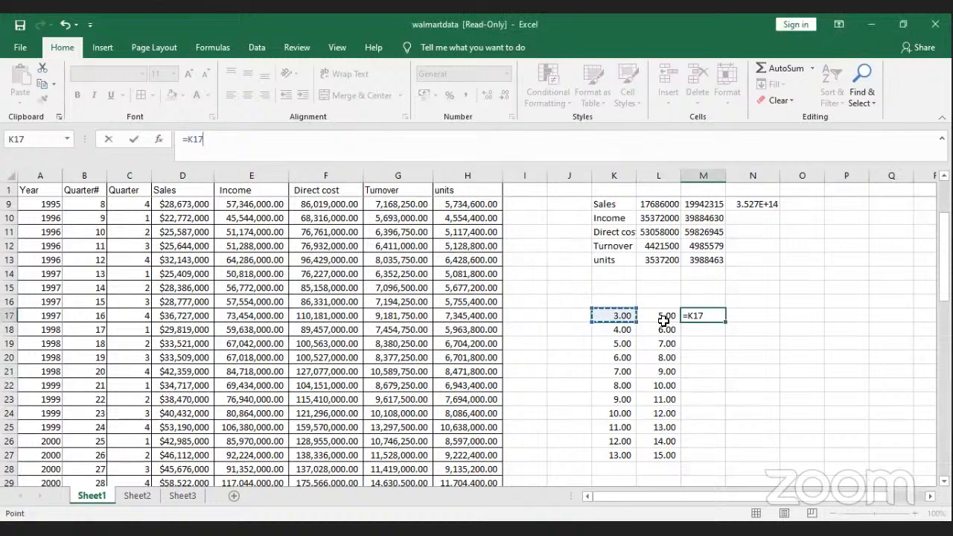
{"action": "type", "text": "&"}
{"action": "key", "text": "BackSpace"}
{"action": "type", "text": "*"}
{"action": "left_click", "coordinate": [664, 316]}
{"action": "key", "text": "Return"}
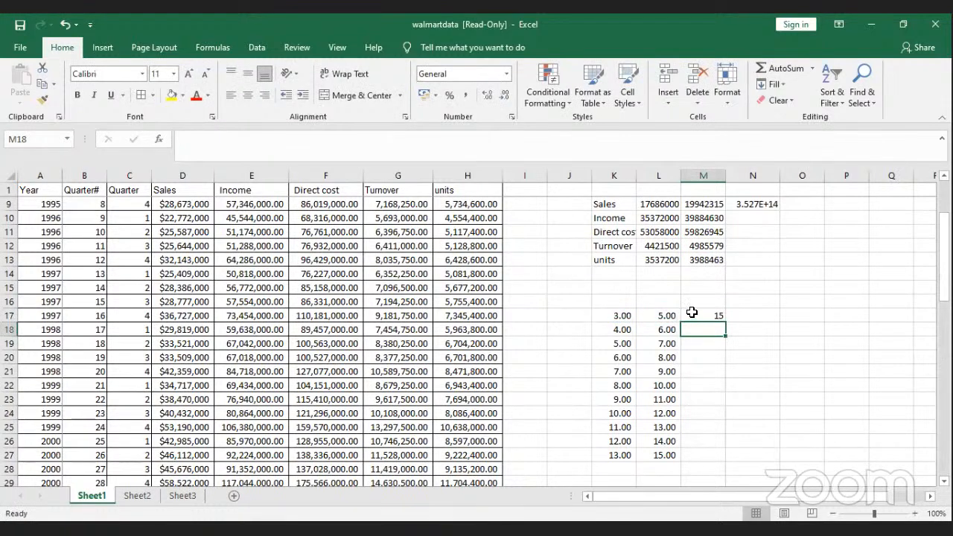
{"action": "left_click", "coordinate": [704, 316]}
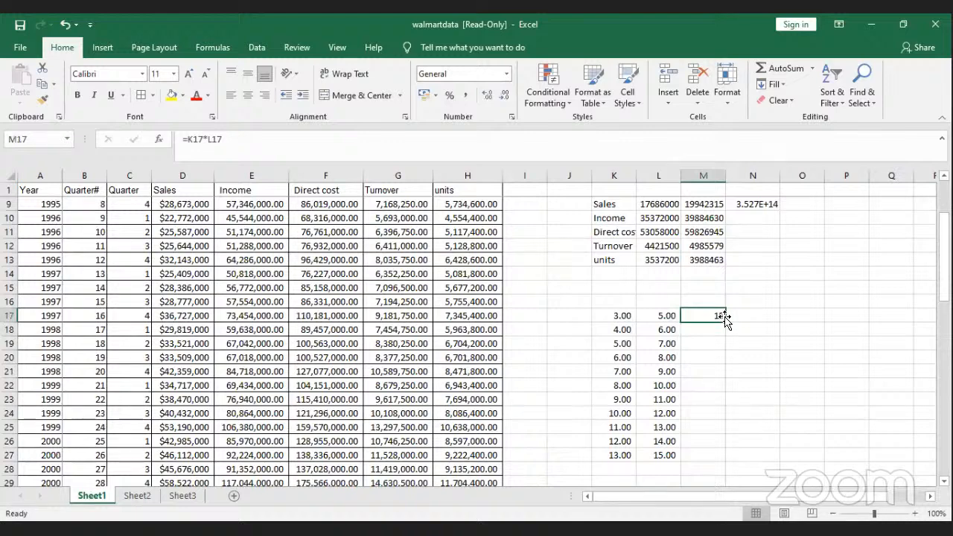
{"action": "double_click", "coordinate": [725, 322]}
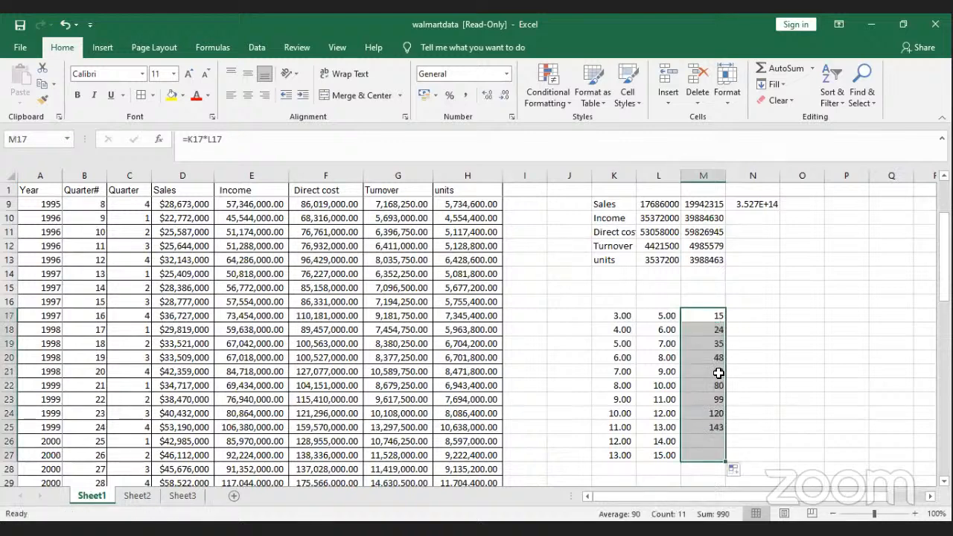
{"action": "left_click", "coordinate": [716, 450]}
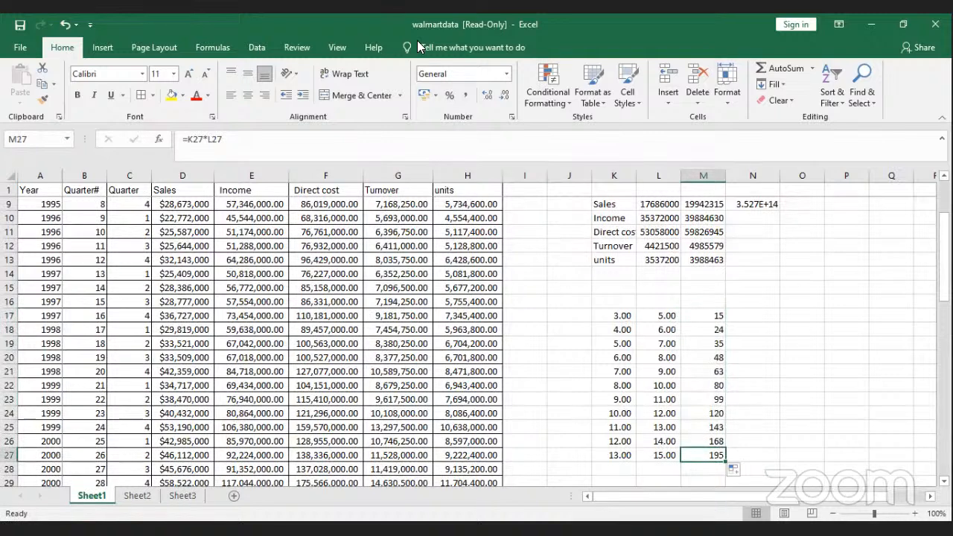
{"action": "left_click", "coordinate": [199, 28]}
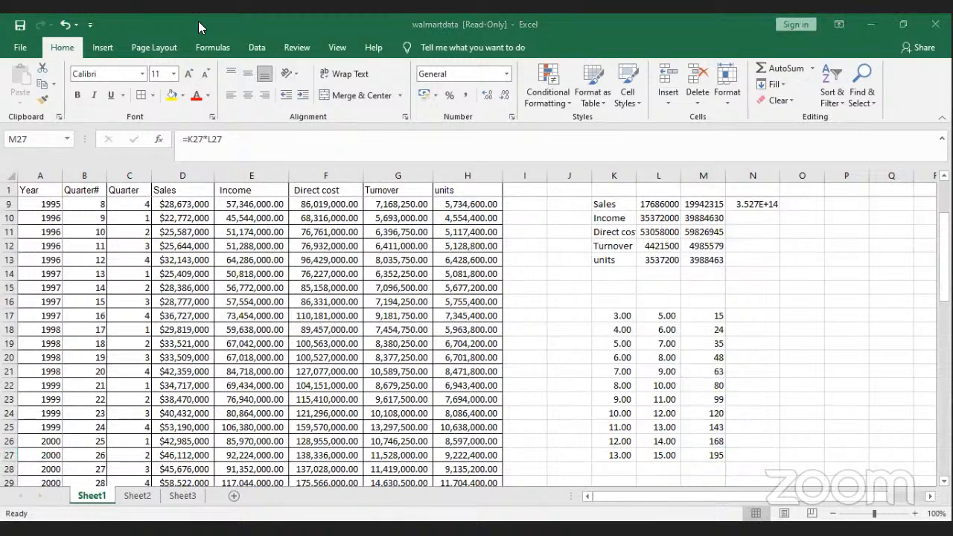
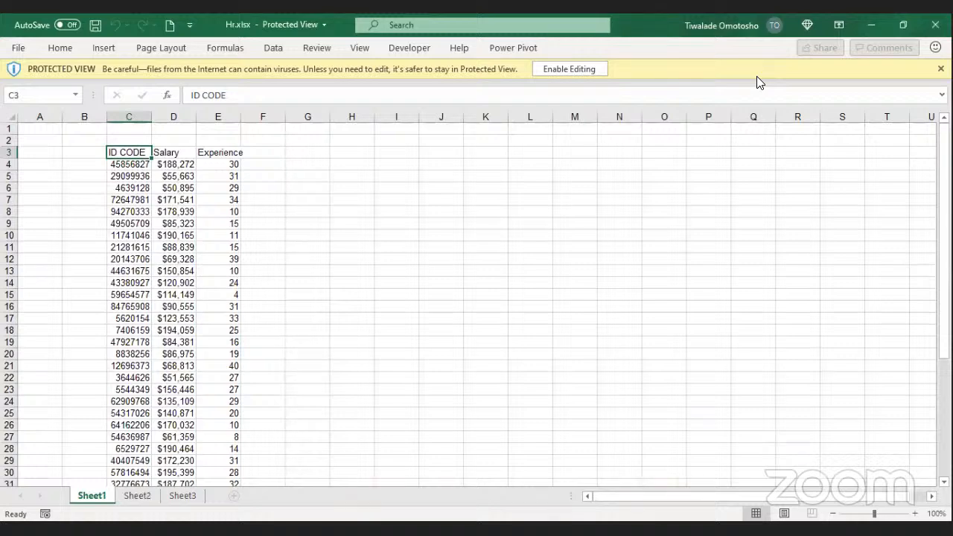
Step: Look through the ID CODE values in column C of the employee table
{"action": "key", "text": "Down"}
{"action": "key", "text": "Down"}
{"action": "left_click", "coordinate": [138, 161]}
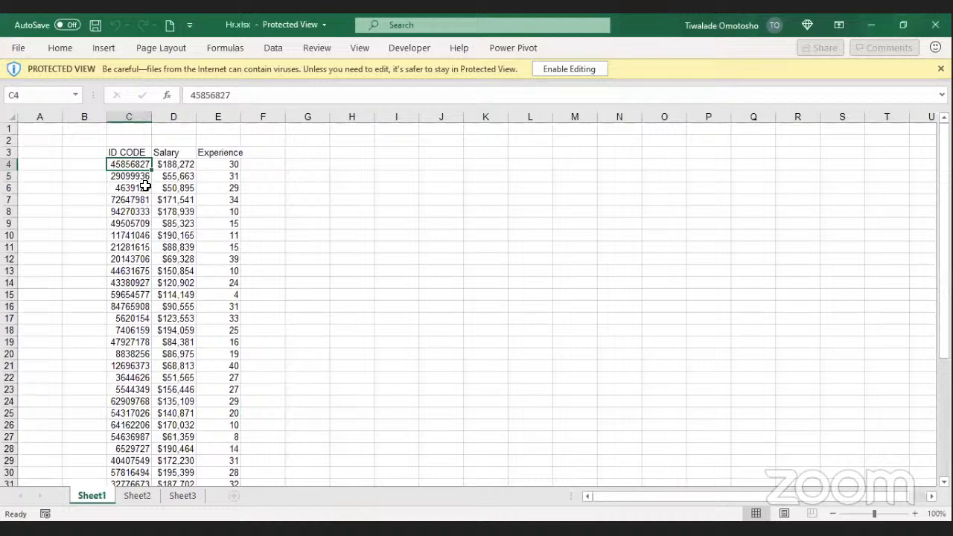
{"action": "left_click_drag", "start_coordinate": [145, 185], "coordinate": [145, 177]}
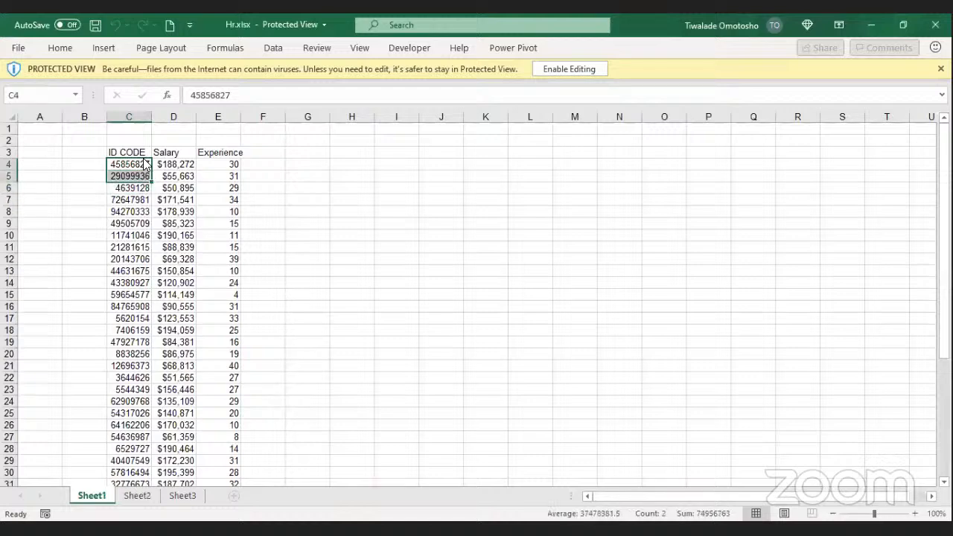
{"action": "left_click", "coordinate": [142, 168]}
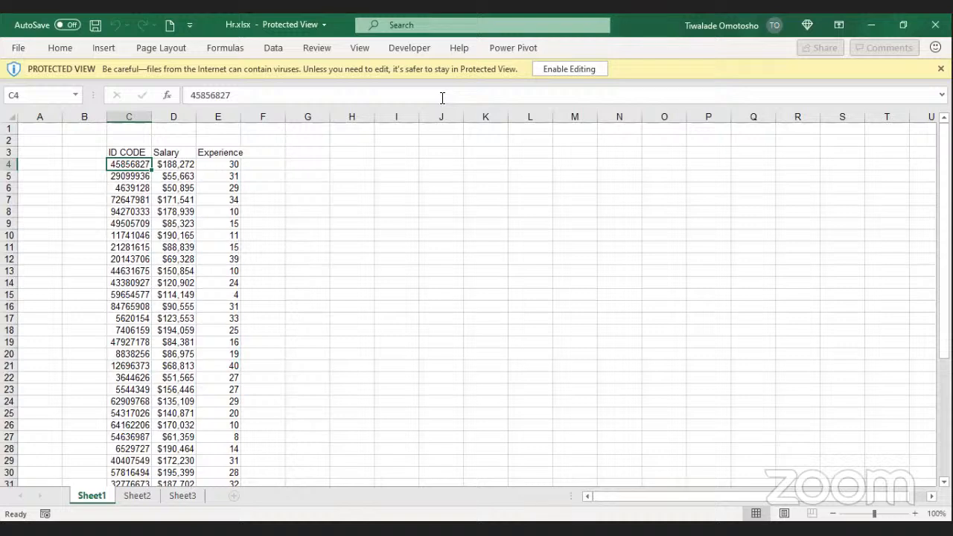
{"action": "key", "text": "alt+Tab"}
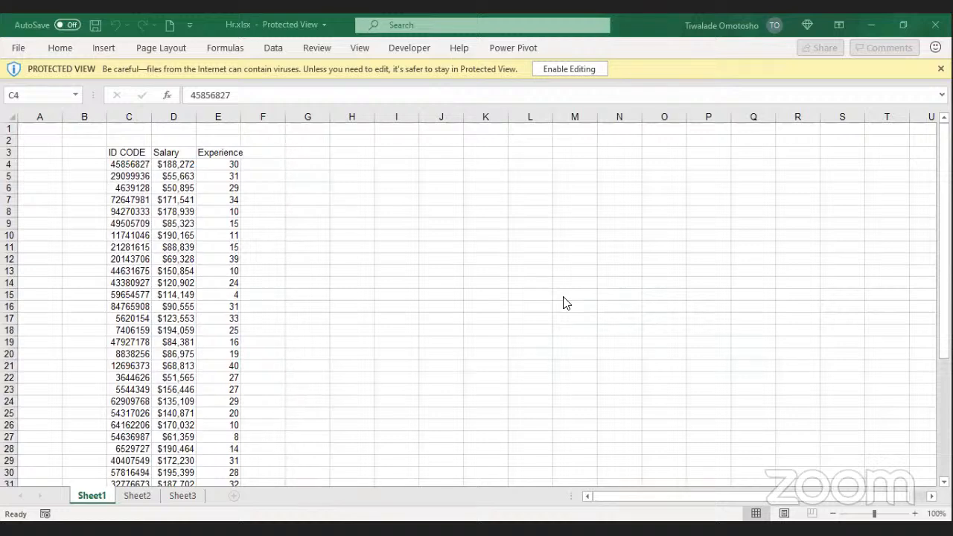
{"action": "left_click", "coordinate": [130, 161]}
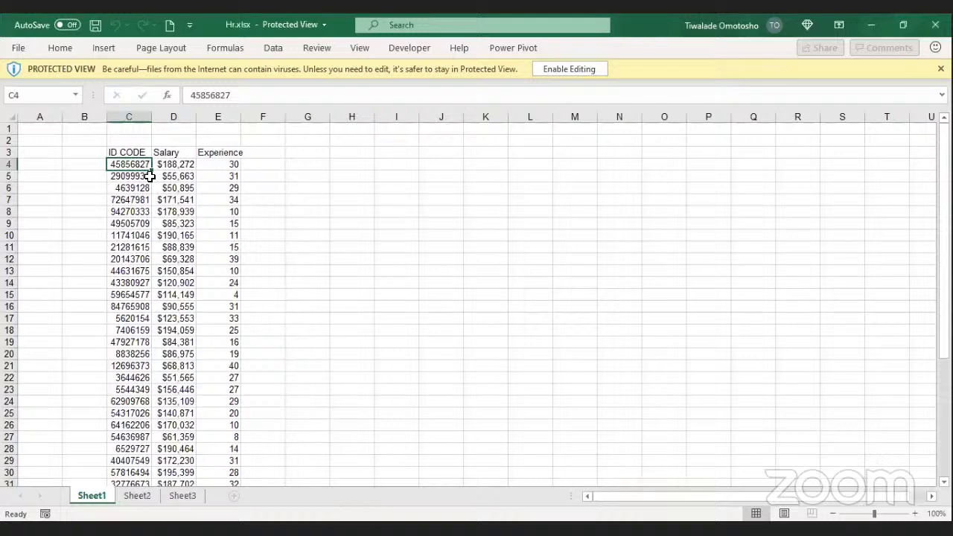
{"action": "left_click", "coordinate": [136, 187]}
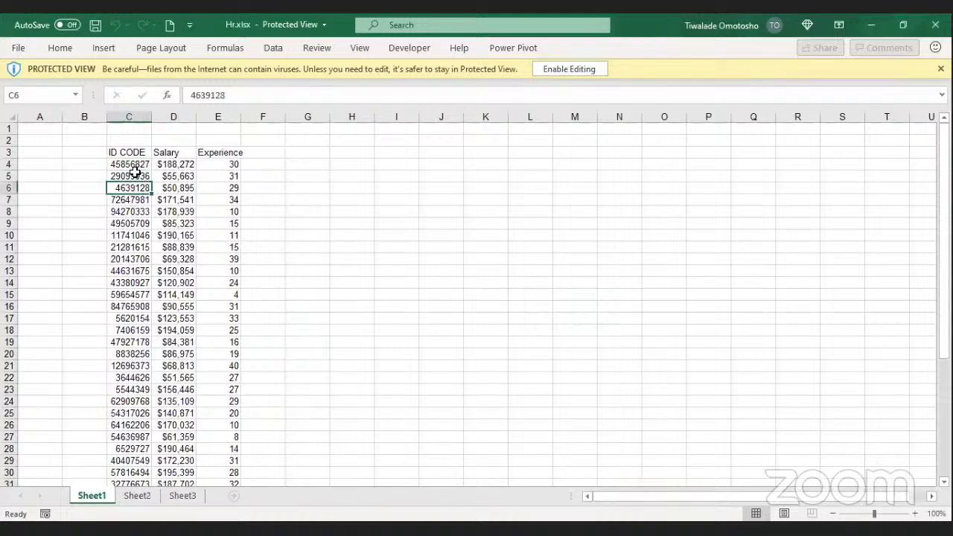
{"action": "left_click", "coordinate": [134, 176]}
{"action": "left_click", "coordinate": [130, 211]}
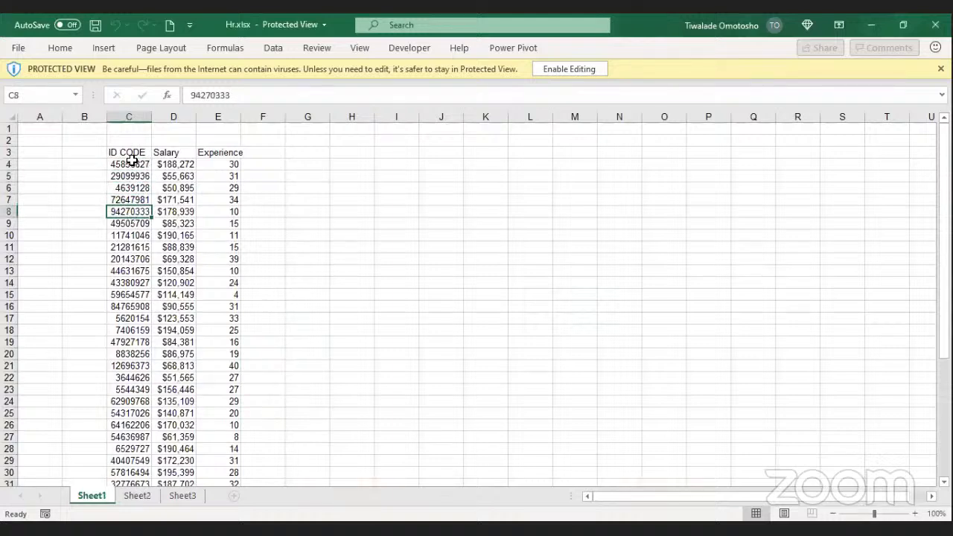
{"action": "scroll", "coordinate": [131, 175], "scroll_direction": "down", "scroll_amount": 1}
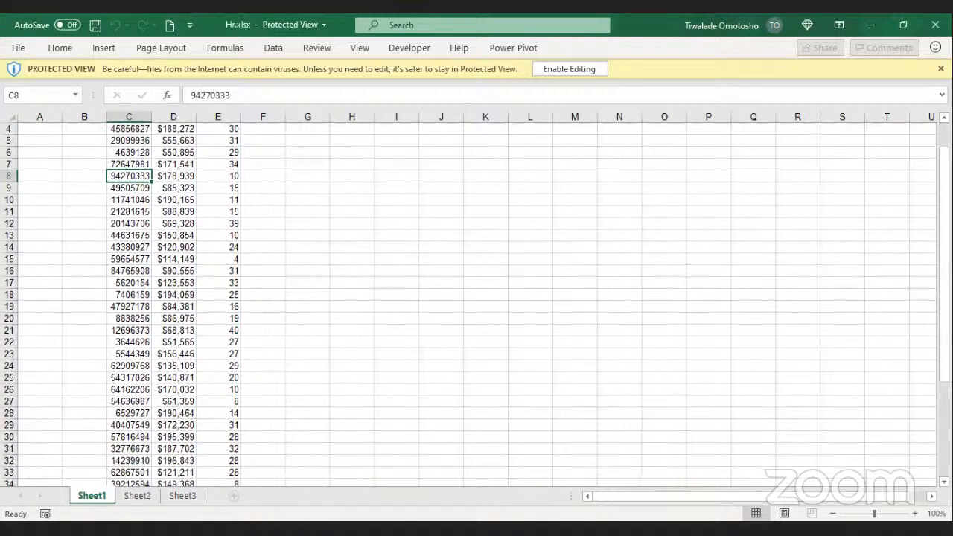
{"action": "left_click_drag", "start_coordinate": [945, 217], "coordinate": [945, 195]}
Step: Check the first ID code, salary and experience values in row 4, then select empty cell K4
{"action": "left_click", "coordinate": [132, 165]}
{"action": "left_click", "coordinate": [165, 165]}
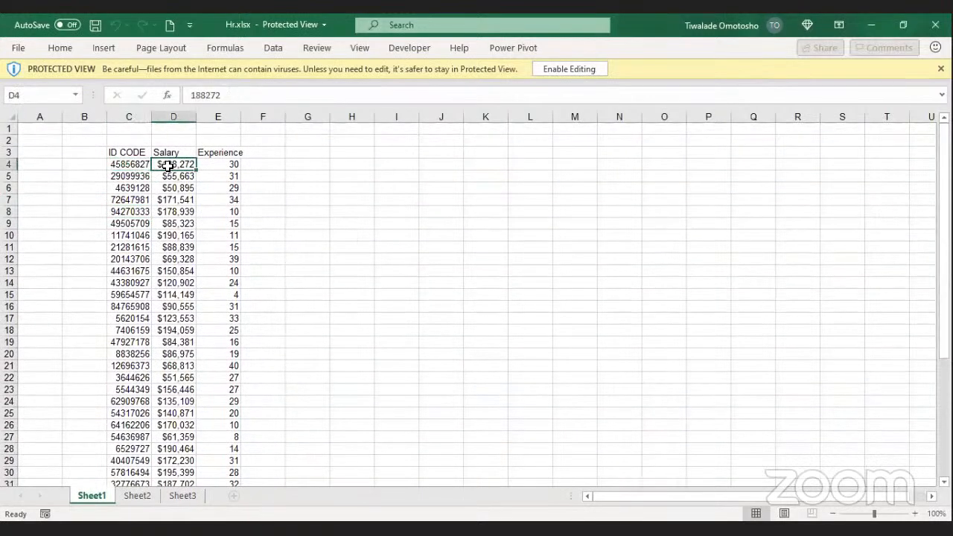
{"action": "left_click", "coordinate": [216, 165]}
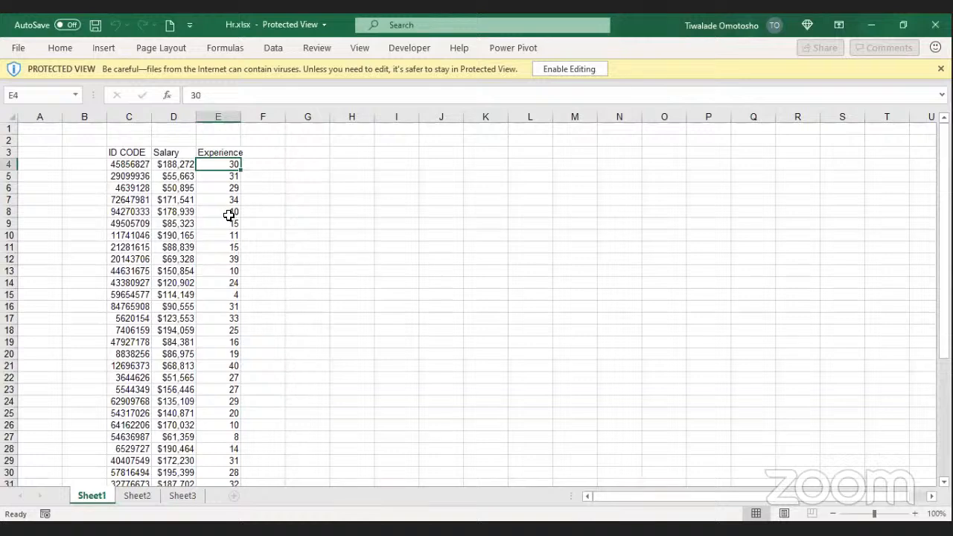
{"action": "left_click", "coordinate": [284, 178]}
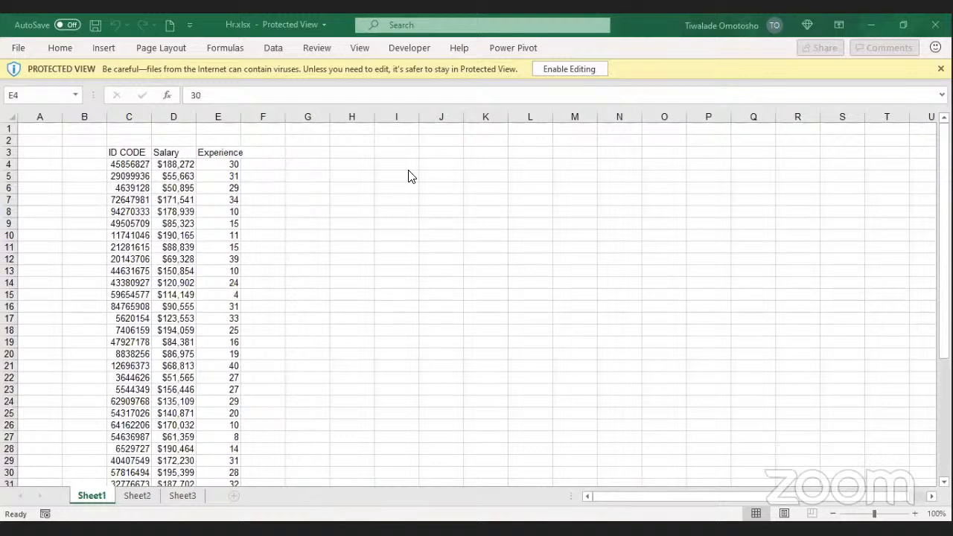
{"action": "left_click", "coordinate": [474, 166]}
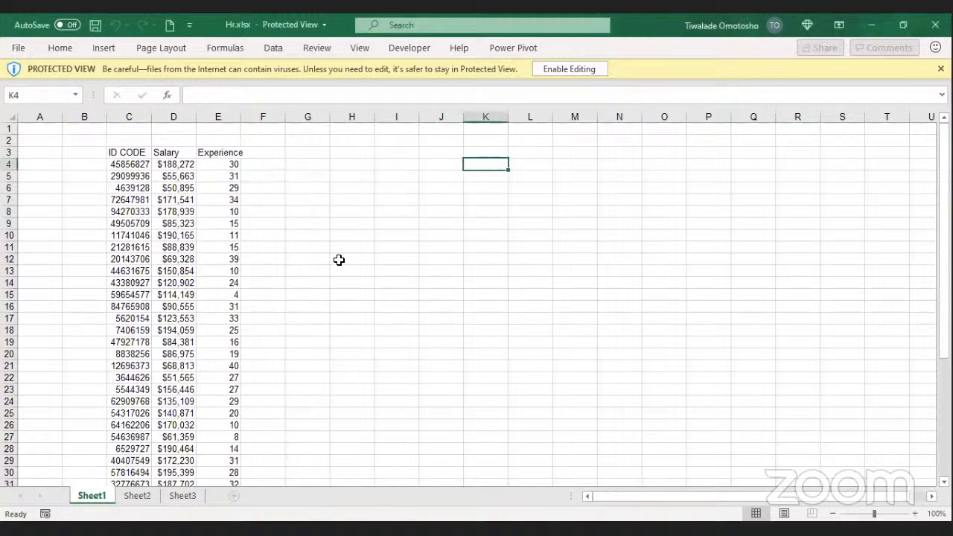
{"action": "key", "text": "alt+Tab"}
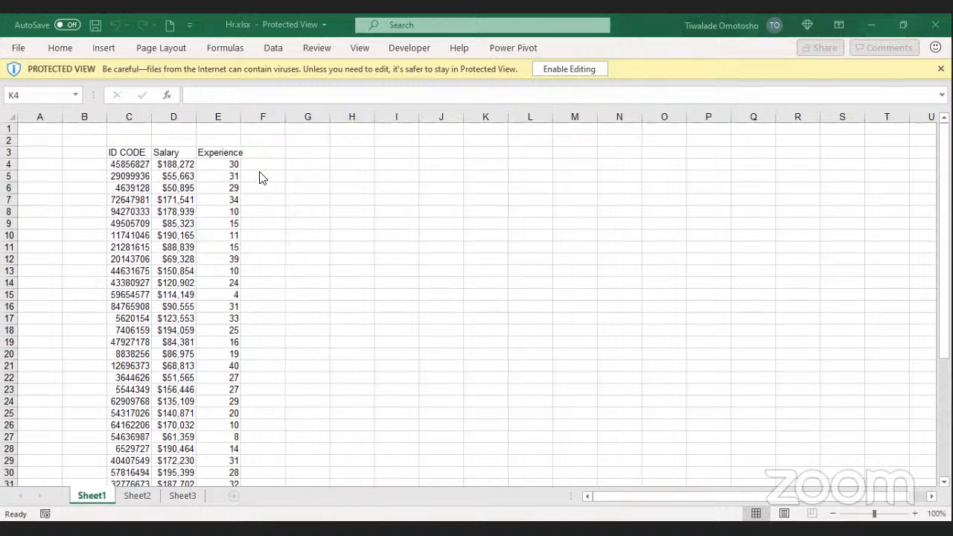
Step: Select H3 for the new heading and enable editing of the protected Hr workbook
{"action": "left_click", "coordinate": [358, 162]}
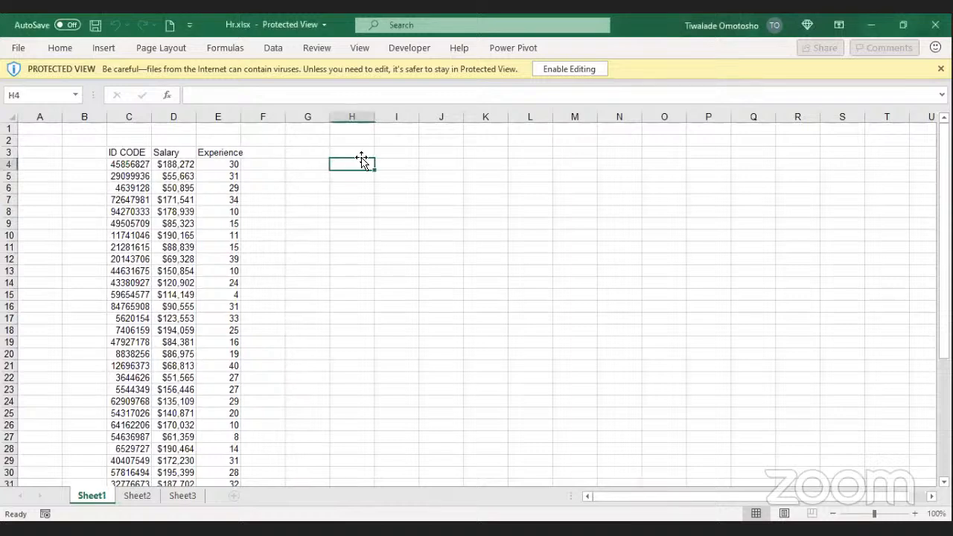
{"action": "left_click", "coordinate": [362, 155]}
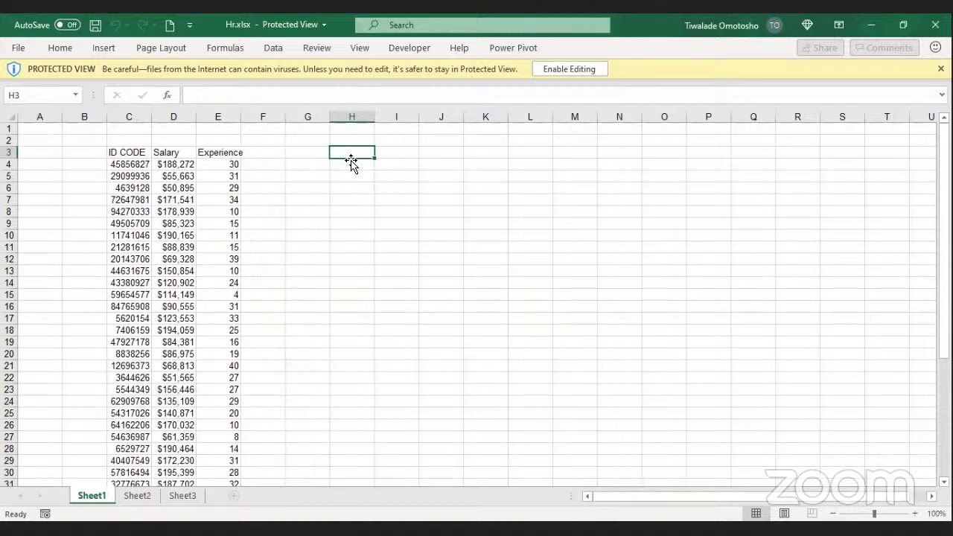
{"action": "left_click", "coordinate": [351, 165]}
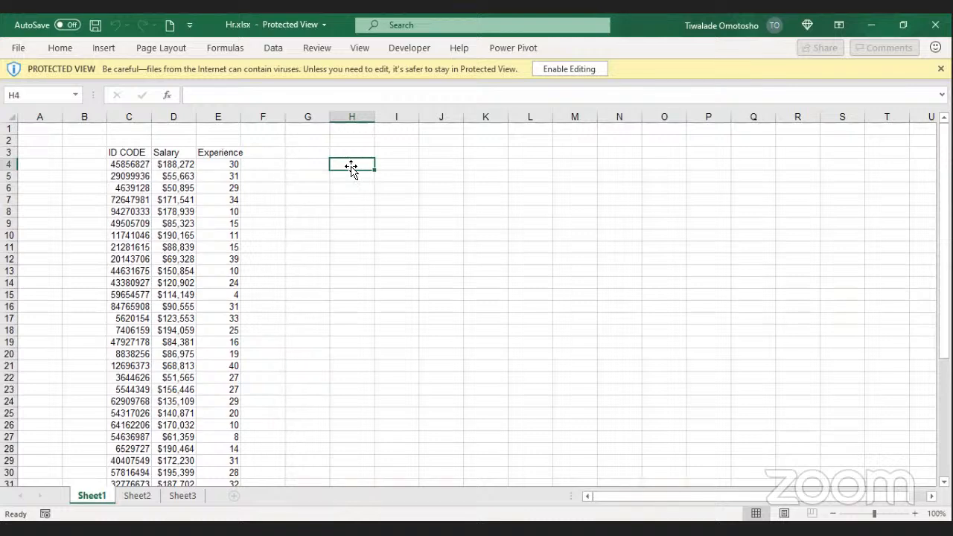
{"action": "left_click", "coordinate": [354, 152]}
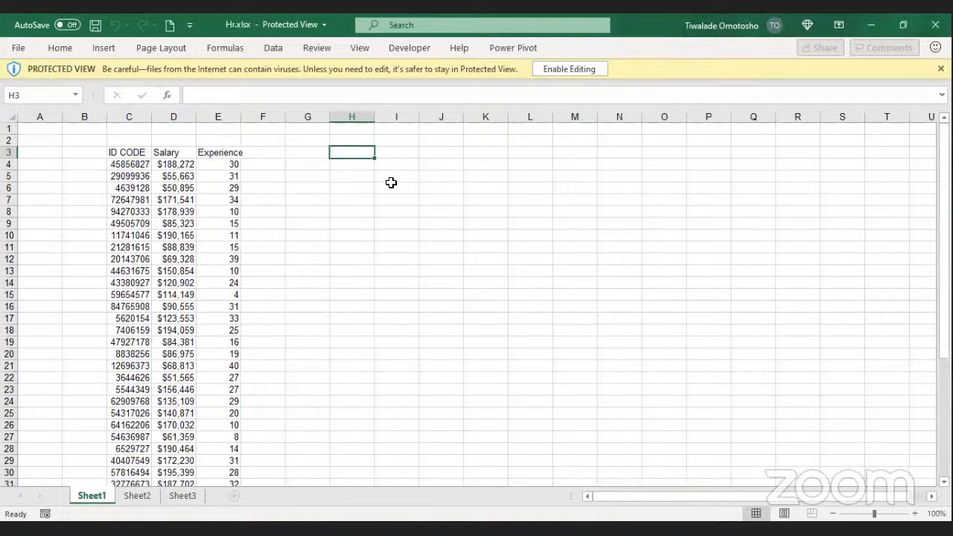
{"action": "left_click", "coordinate": [565, 75]}
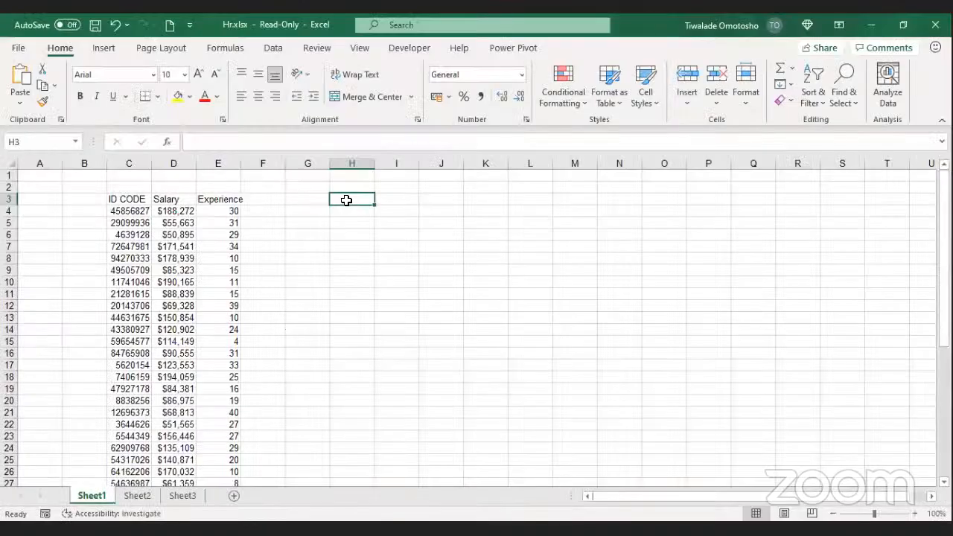
Step: Enter the heading VLOOKUP in H3 and autofit column H to its width
{"action": "type", "text": "VLOOK"}
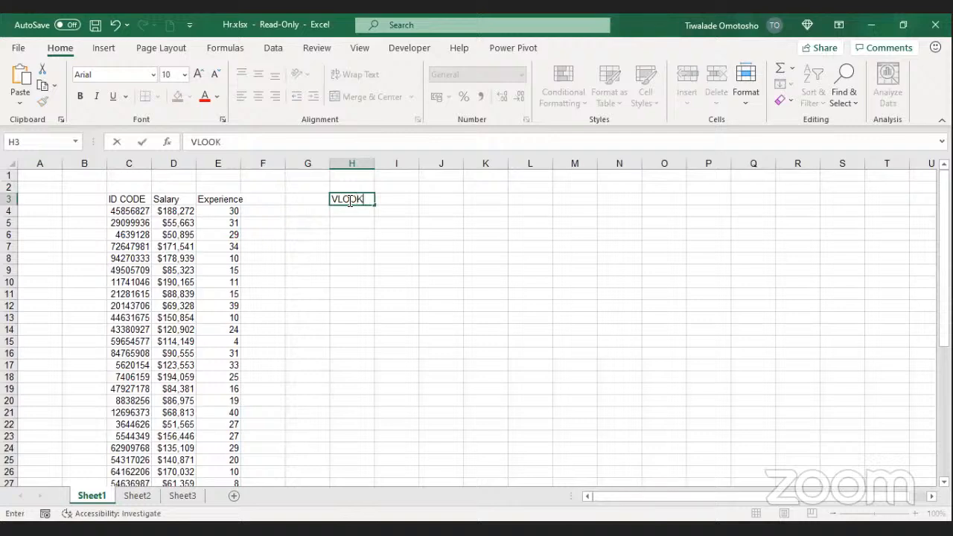
{"action": "type", "text": "UP"}
{"action": "left_click", "coordinate": [378, 214]}
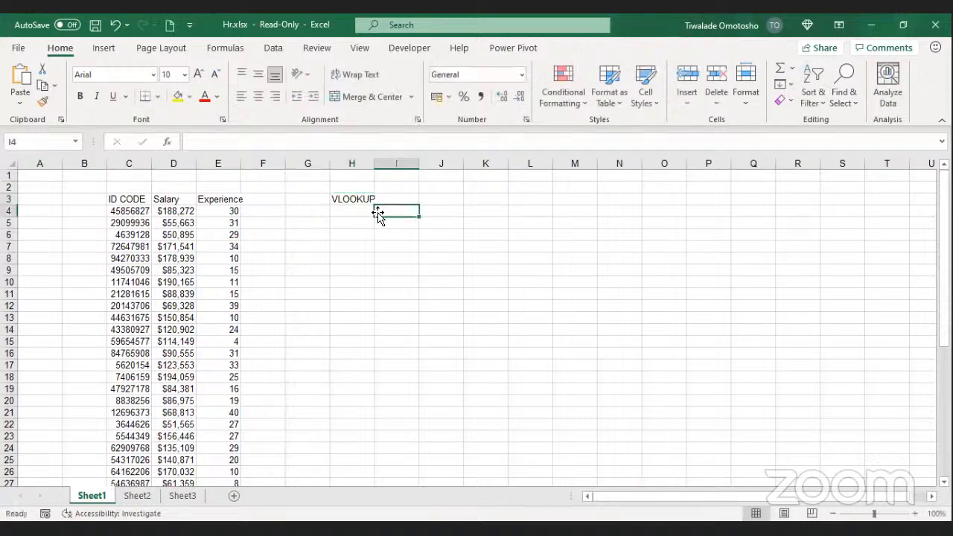
{"action": "double_click", "coordinate": [374, 160]}
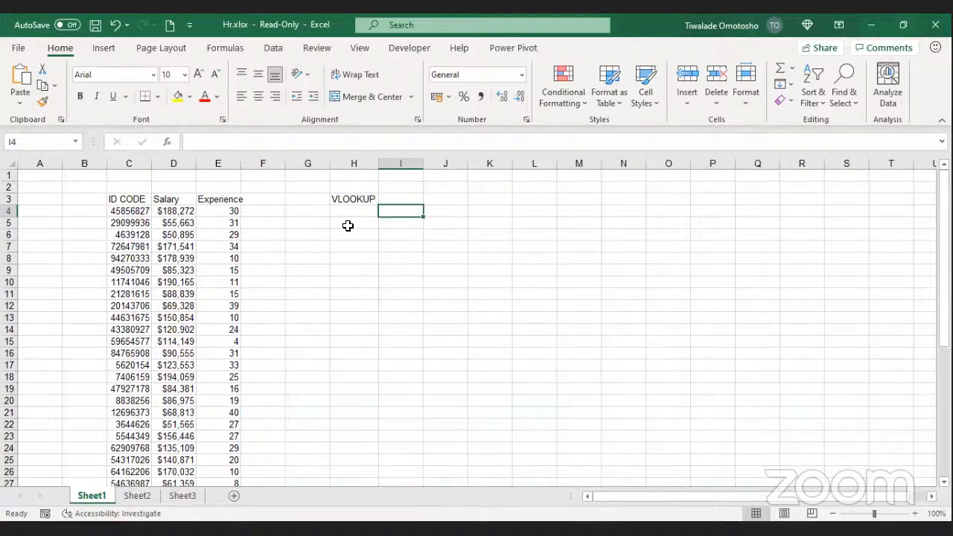
{"action": "left_click", "coordinate": [396, 202]}
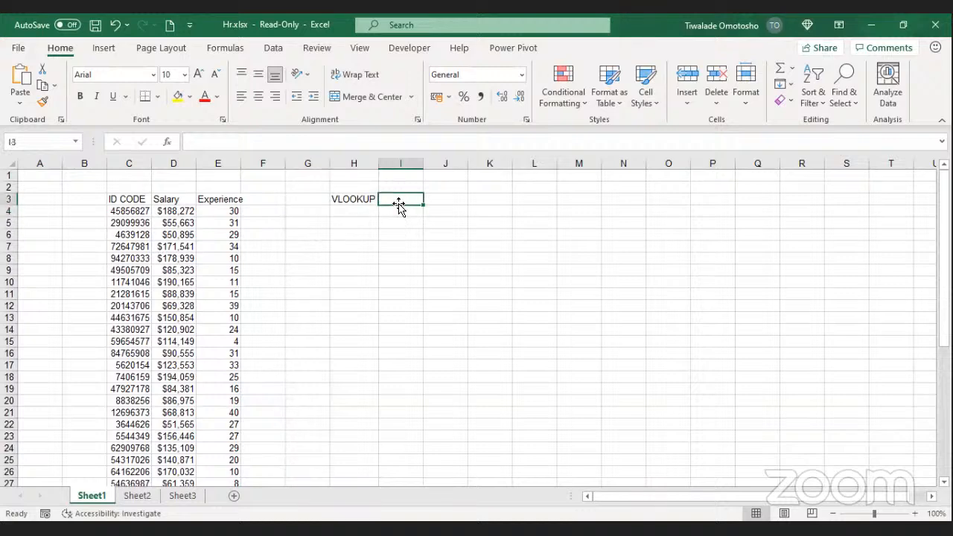
{"action": "left_click", "coordinate": [370, 215]}
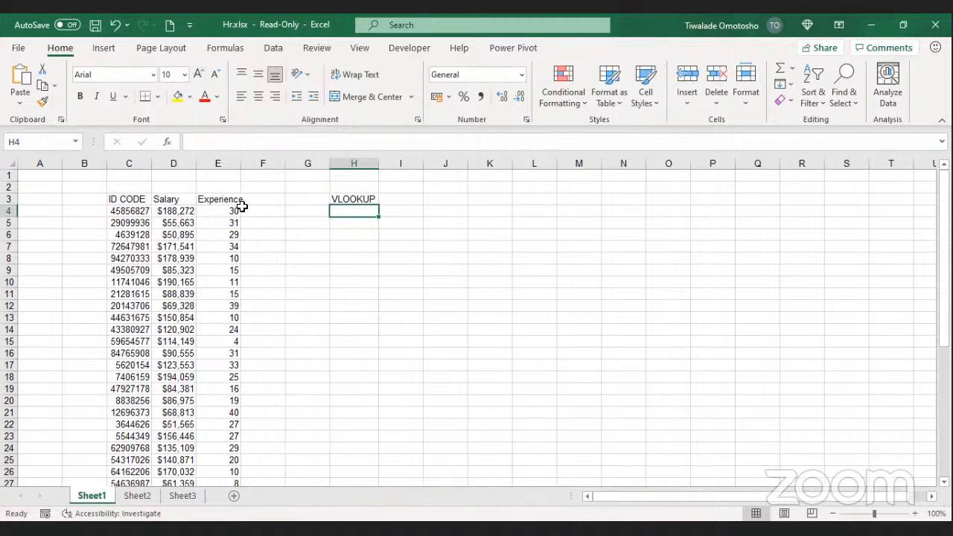
Step: Enter the labels ID CODE in H5 and SALARY in H6
{"action": "left_click", "coordinate": [348, 233]}
{"action": "left_click", "coordinate": [363, 222]}
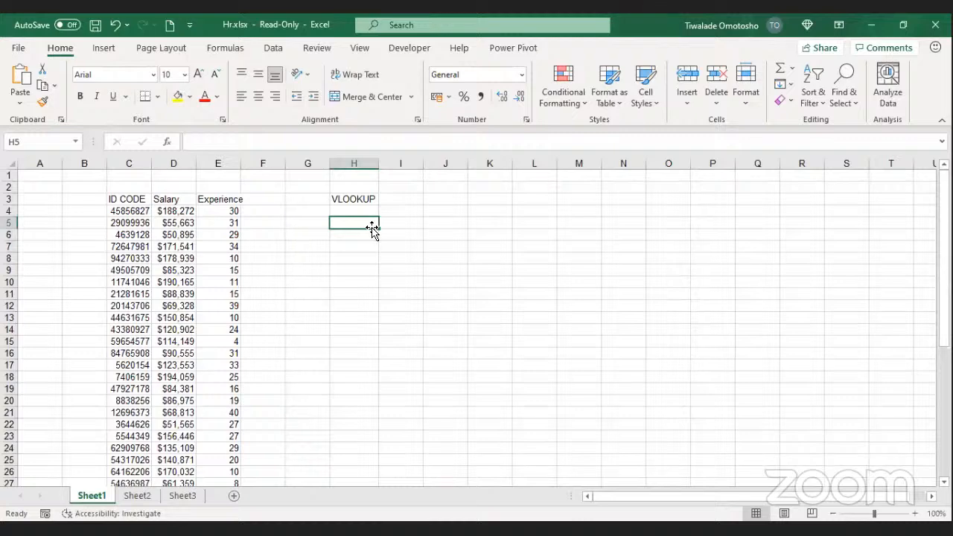
{"action": "type", "text": "ID"}
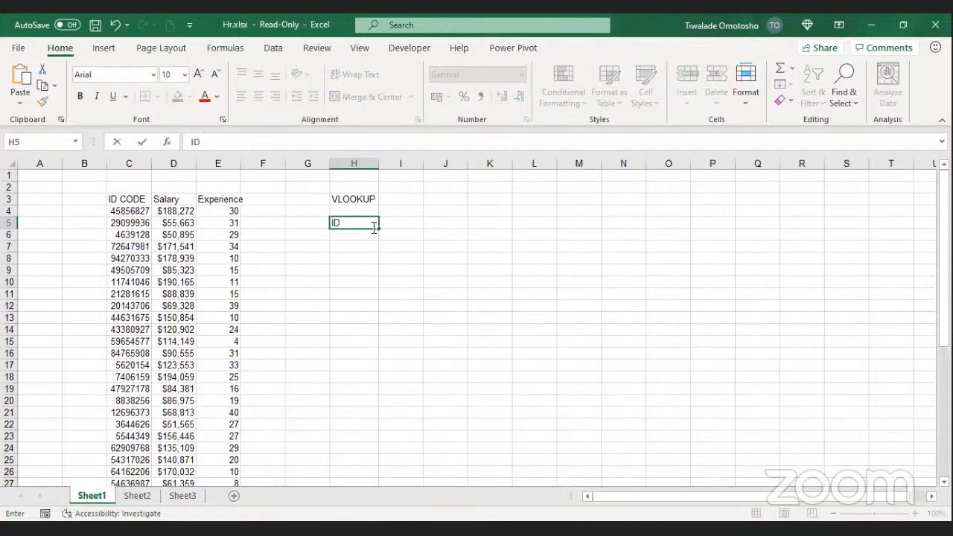
{"action": "type", "text": " CODE"}
{"action": "key", "text": "Tab"}
{"action": "left_click", "coordinate": [358, 236]}
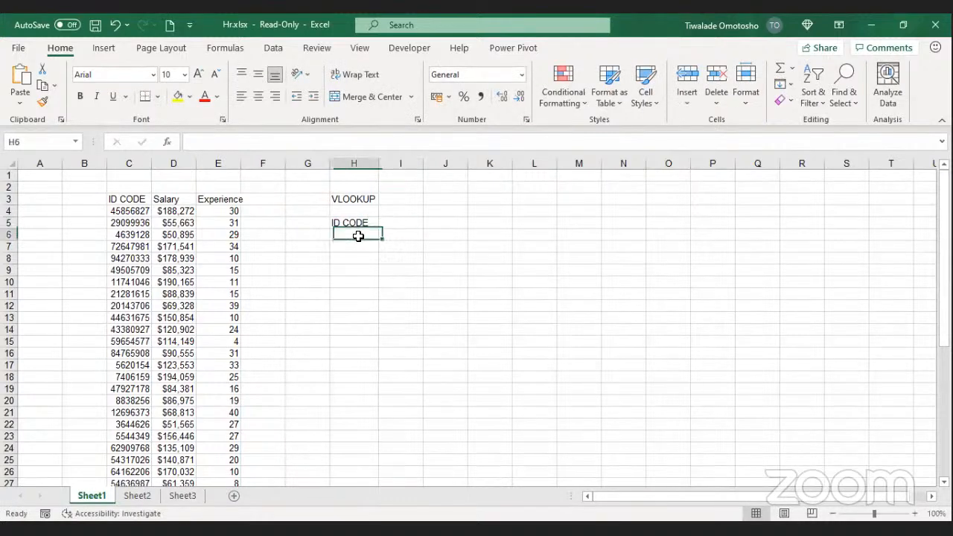
{"action": "type", "text": "SALAR"}
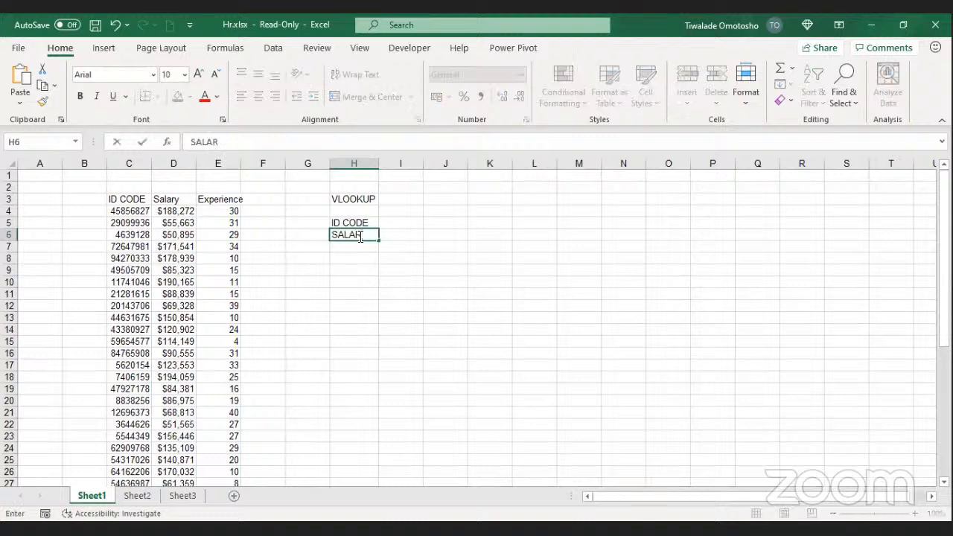
{"action": "type", "text": "Y"}
{"action": "key", "text": "Return"}
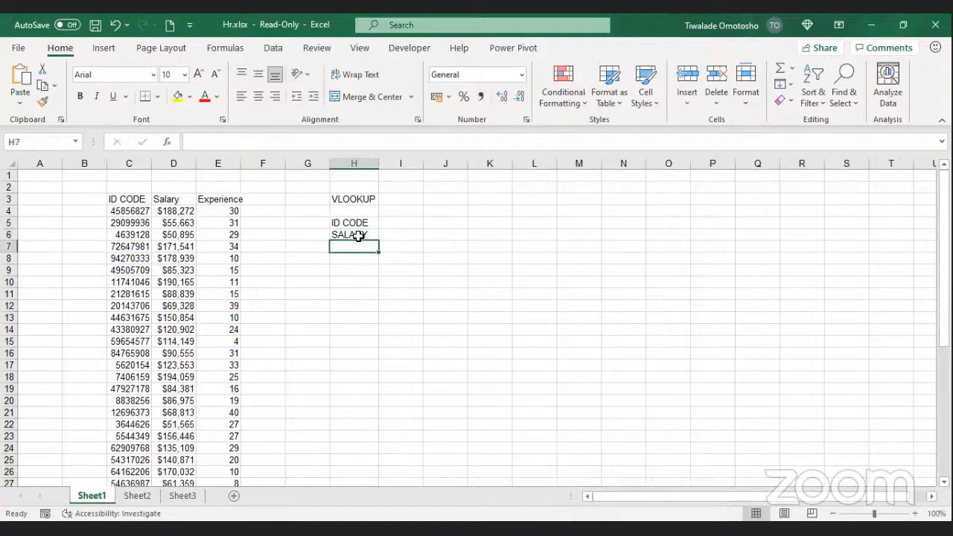
Step: Add EXPERIENCE in H7, autofit column H, and check the three labels
{"action": "type", "text": "E"}
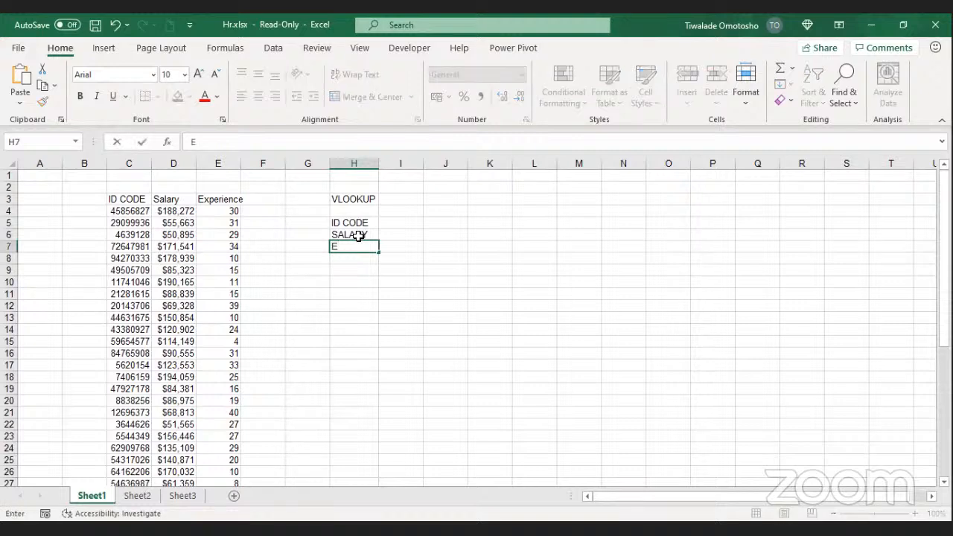
{"action": "type", "text": "XPERIENC"}
{"action": "type", "text": "E"}
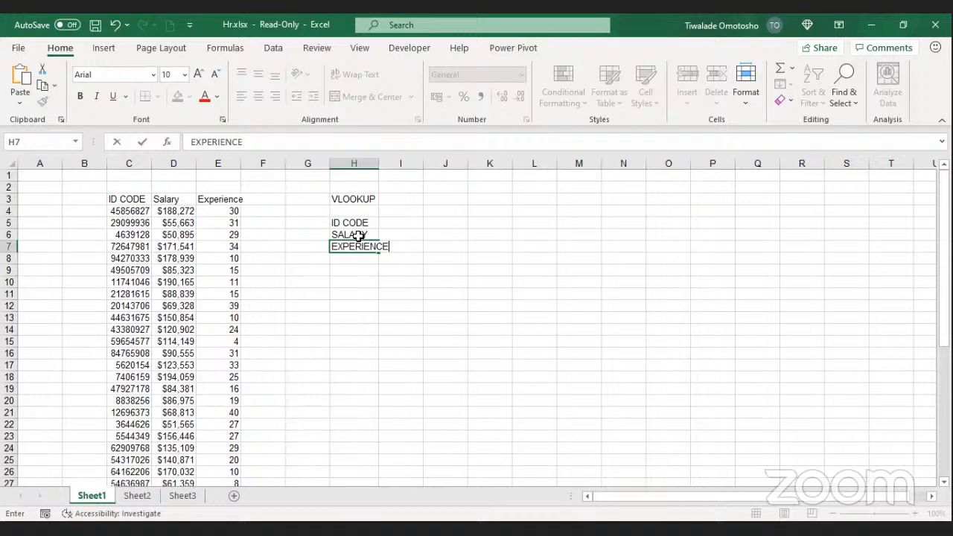
{"action": "left_click", "coordinate": [372, 161]}
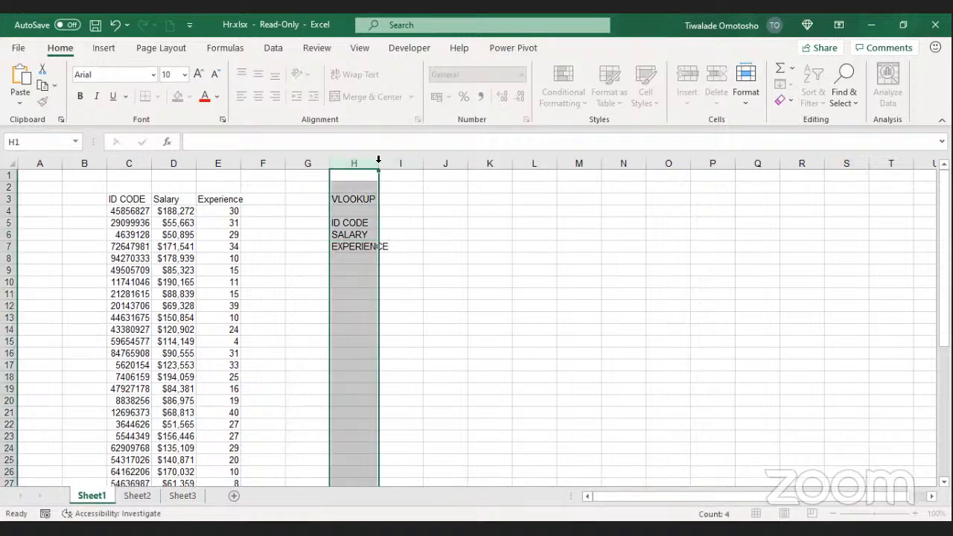
{"action": "double_click", "coordinate": [378, 161]}
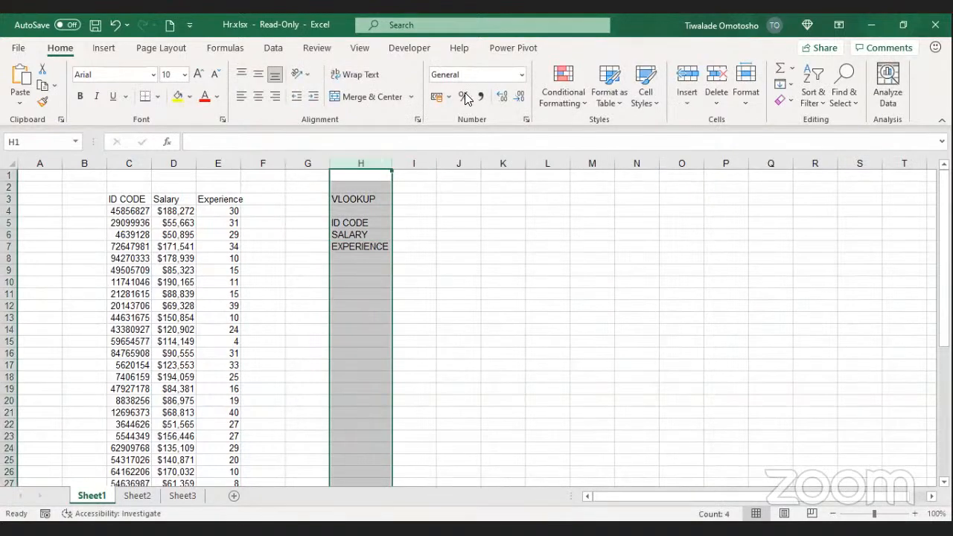
{"action": "left_click", "coordinate": [376, 206]}
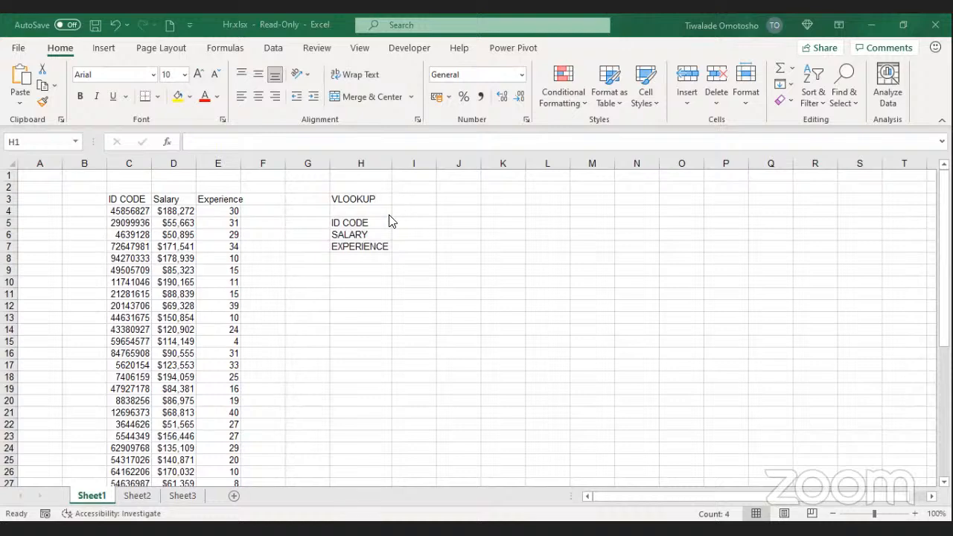
{"action": "left_click", "coordinate": [383, 223]}
{"action": "left_click", "coordinate": [378, 235]}
{"action": "left_click", "coordinate": [381, 246]}
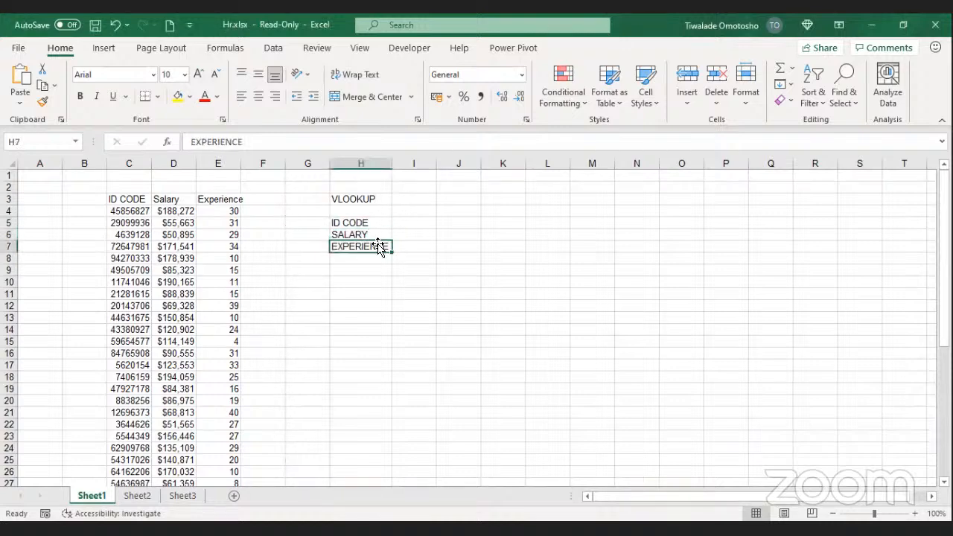
{"action": "left_click", "coordinate": [425, 222]}
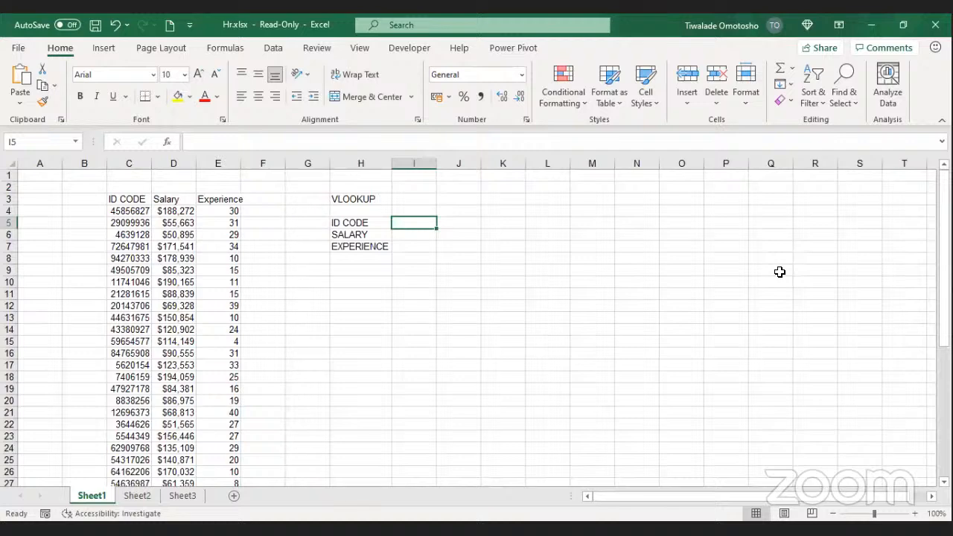
Step: Enter the employee ID code from row 19 into I5, then return to I6 beside SALARY
{"action": "type", "text": "479"}
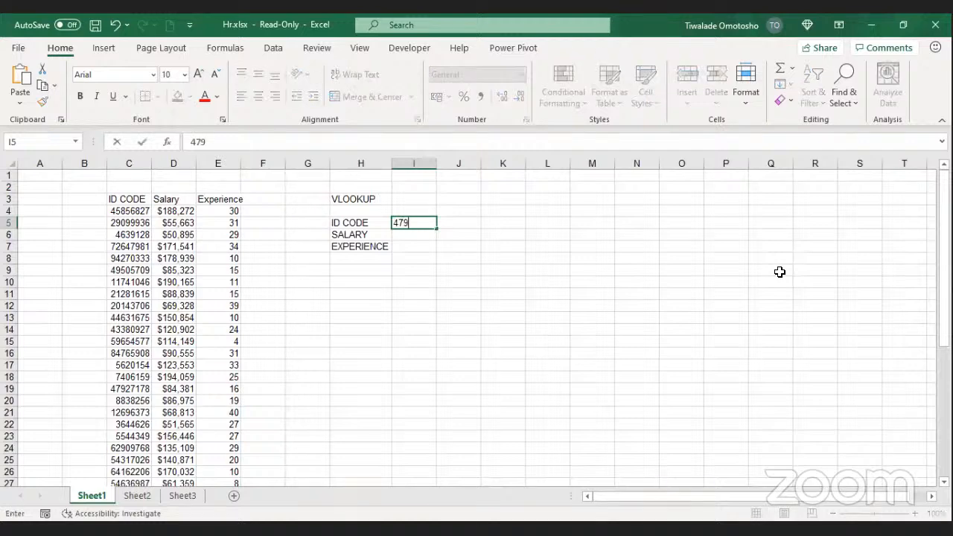
{"action": "type", "text": "27178"}
{"action": "key", "text": "Return"}
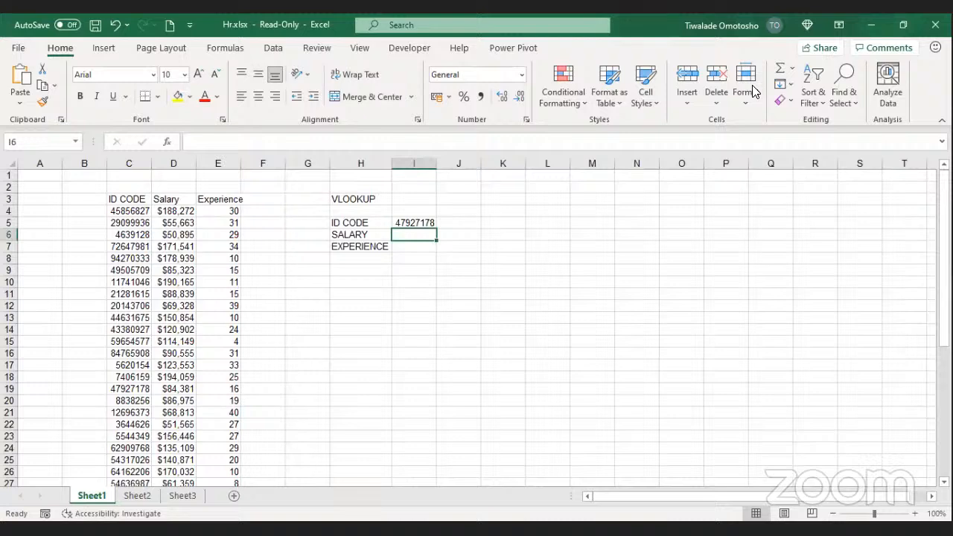
{"action": "left_click", "coordinate": [720, 148]}
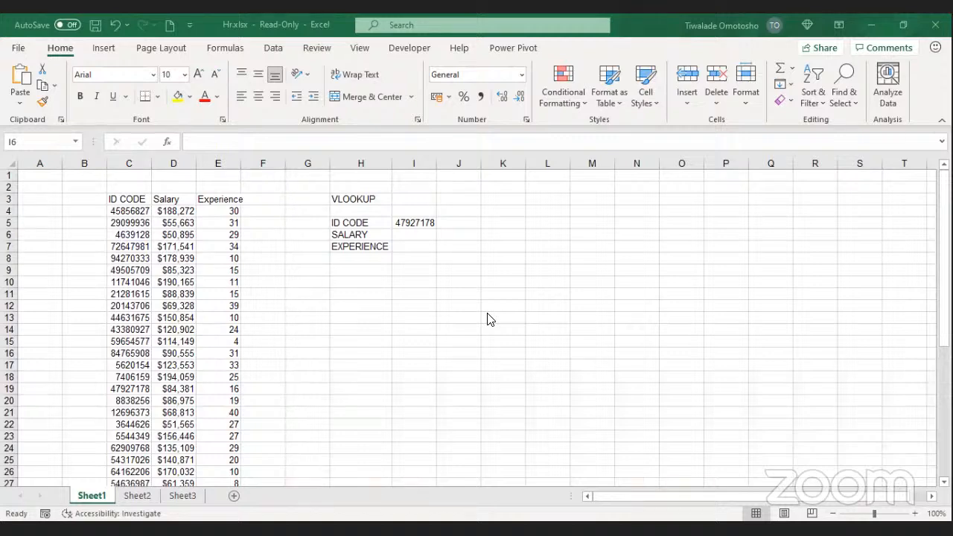
{"action": "key", "text": "alt+Tab"}
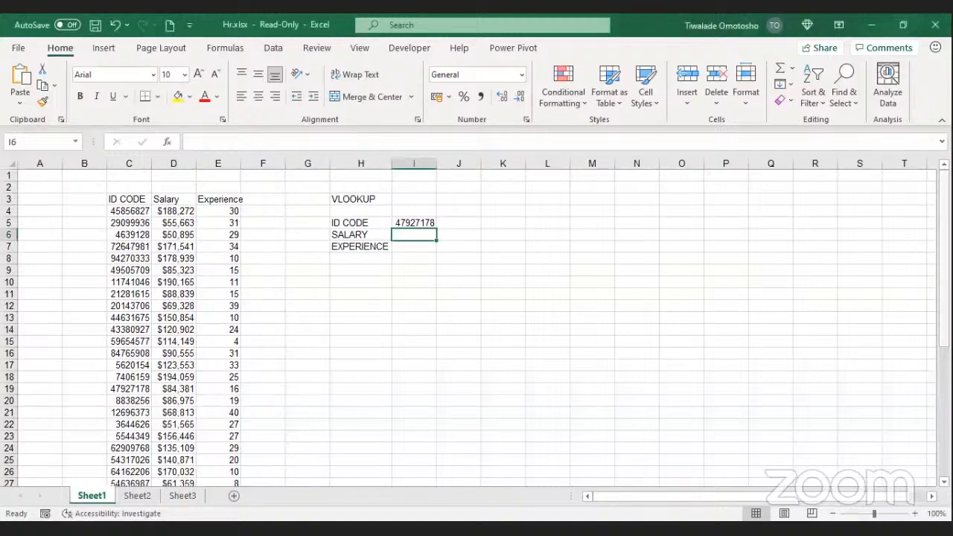
{"action": "mouse_move", "coordinate": [944, 196]}
{"action": "left_mouse_down"}
{"action": "mouse_move", "coordinate": [944, 326]}
{"action": "mouse_move", "coordinate": [944, 201]}
{"action": "left_mouse_up"}
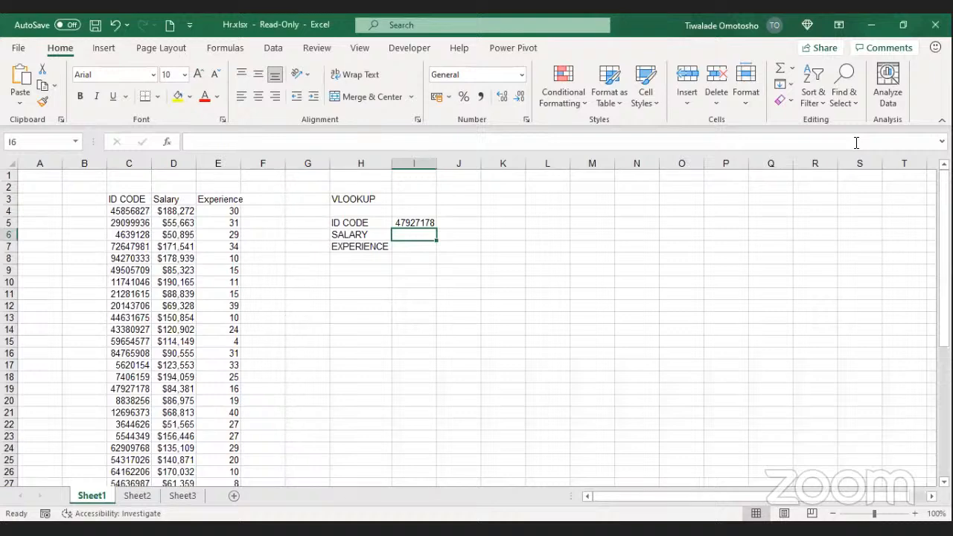
{"action": "key", "text": "alt+Tab"}
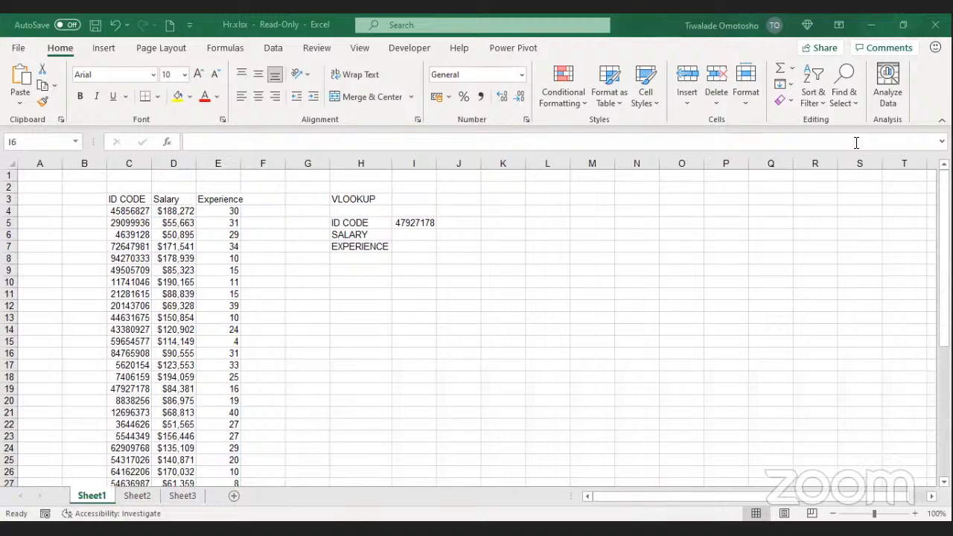
{"action": "left_click", "coordinate": [423, 234]}
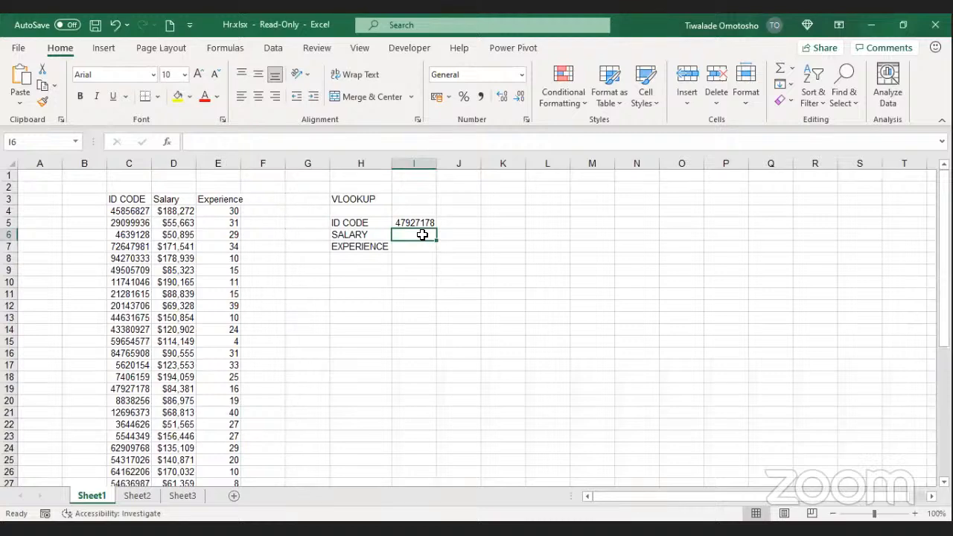
Step: Begin the I6 formula as =VLOOKUP( using the function autocomplete list
{"action": "type", "text": "="}
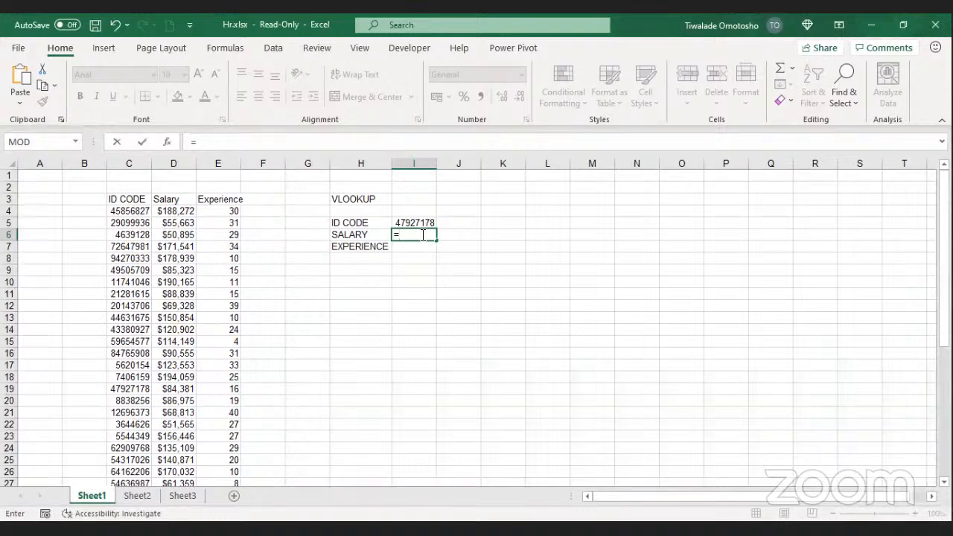
{"action": "type", "text": "V"}
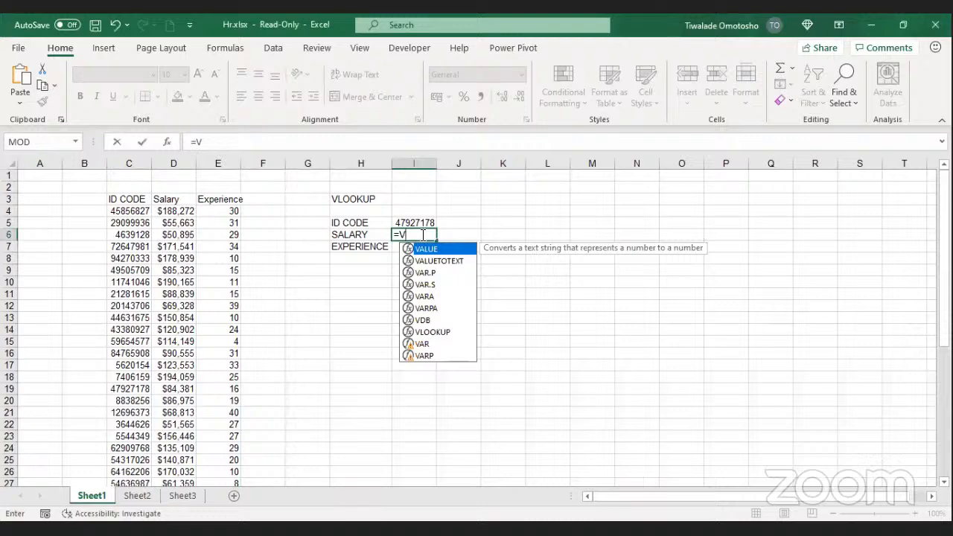
{"action": "type", "text": "LOO"}
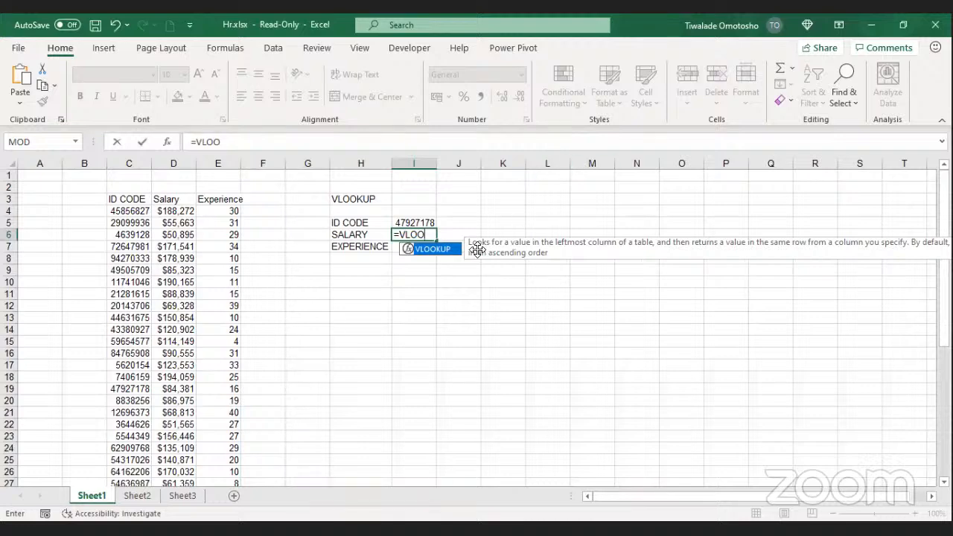
{"action": "left_click", "coordinate": [426, 234]}
{"action": "type", "text": "KUP"}
{"action": "double_click", "coordinate": [422, 249]}
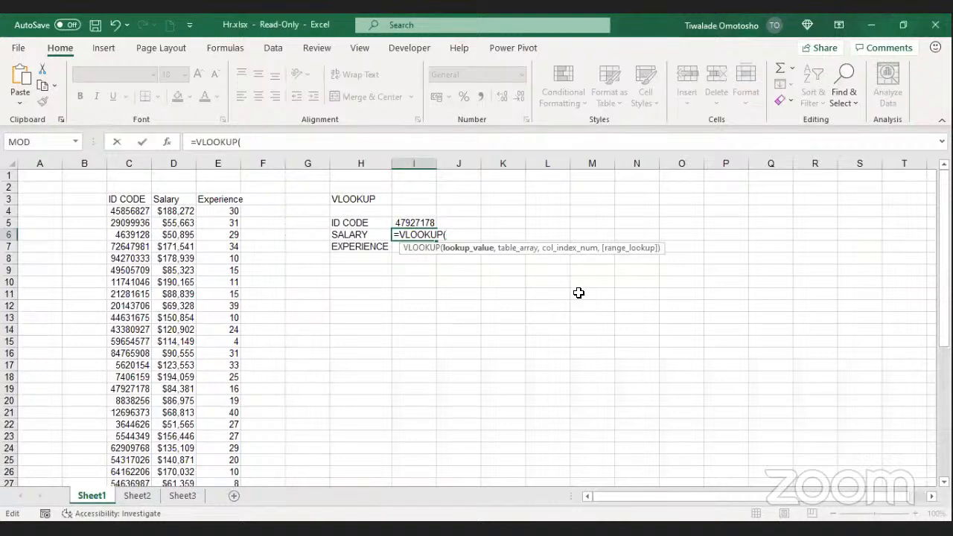
{"action": "left_click", "coordinate": [866, 303]}
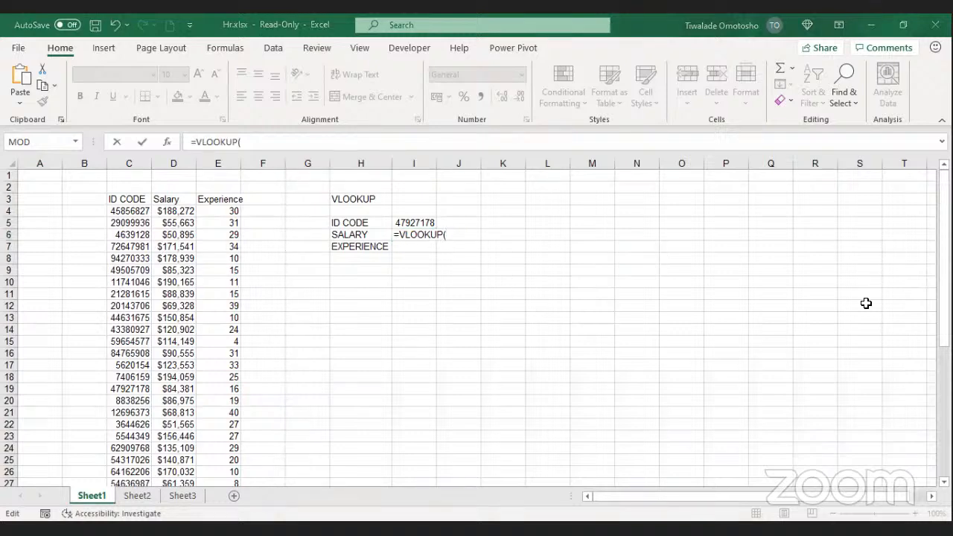
Step: Return to the open =VLOOKUP( formula in I6 and resume editing at its end in the formula bar
{"action": "left_click", "coordinate": [450, 231]}
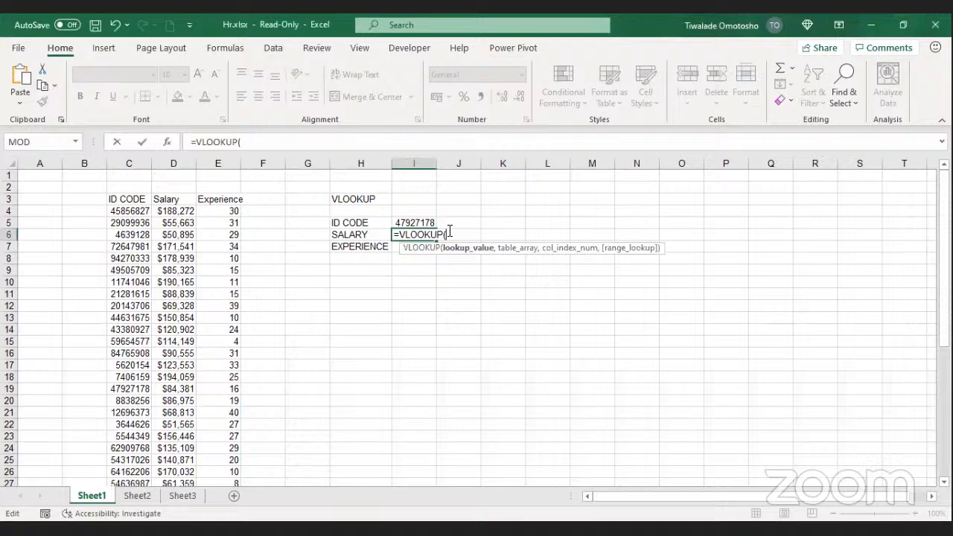
{"action": "left_click", "coordinate": [852, 292]}
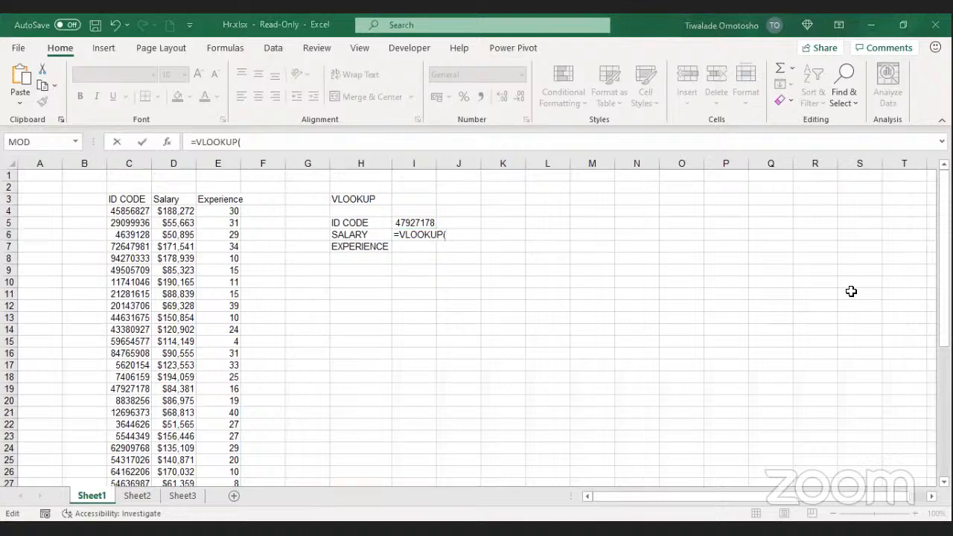
{"action": "left_click", "coordinate": [452, 235]}
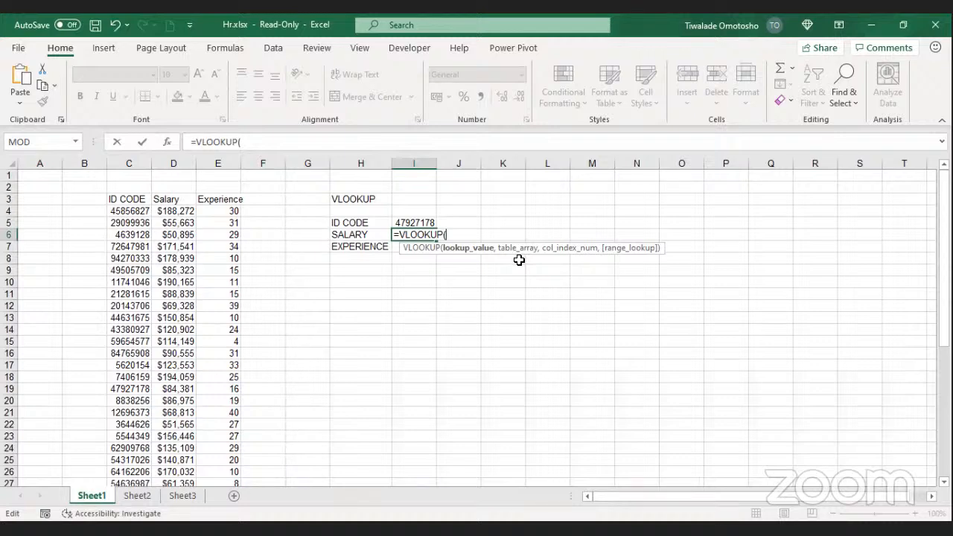
{"action": "left_click", "coordinate": [479, 92]}
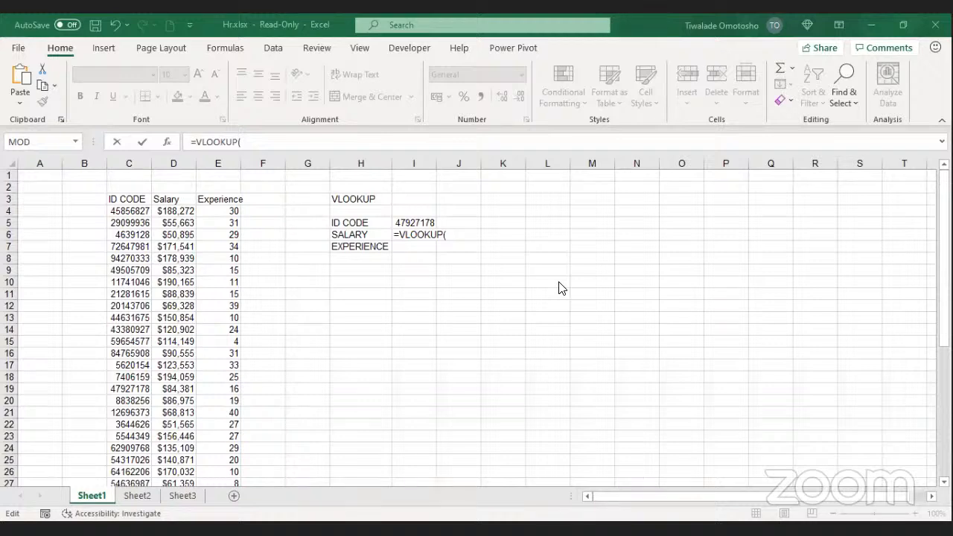
{"action": "left_click", "coordinate": [447, 235]}
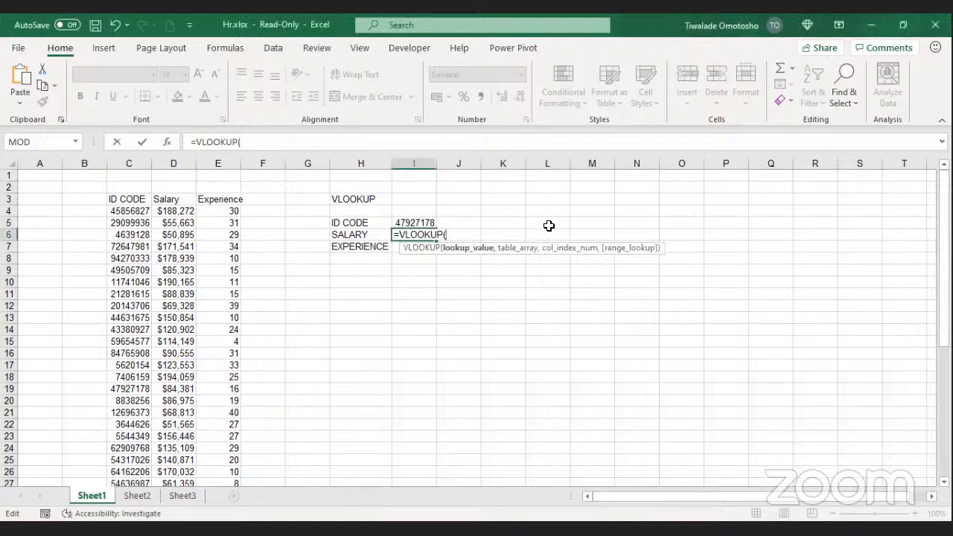
{"action": "left_click", "coordinate": [277, 142]}
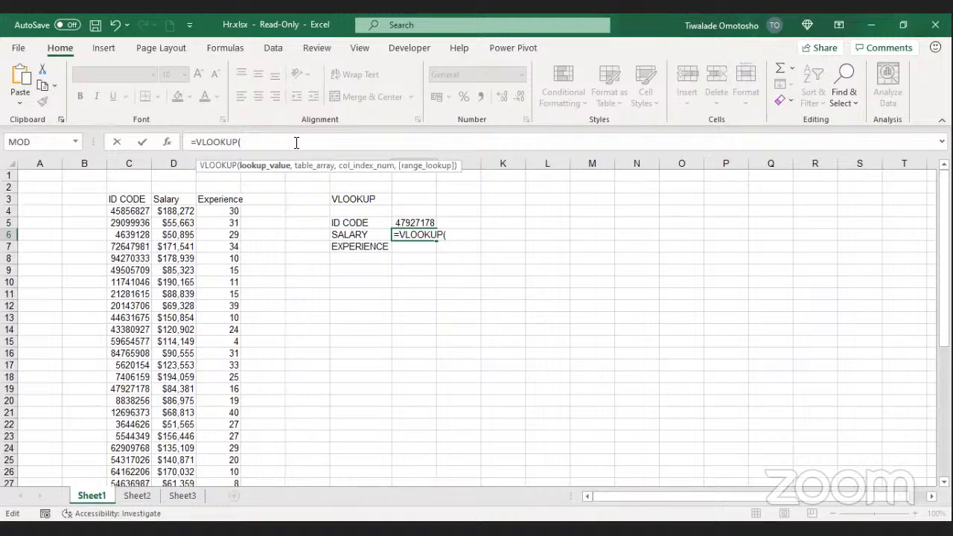
Step: Add I5 as the lookup value, making the formula =VLOOKUP(I5,
{"action": "left_click", "coordinate": [417, 223]}
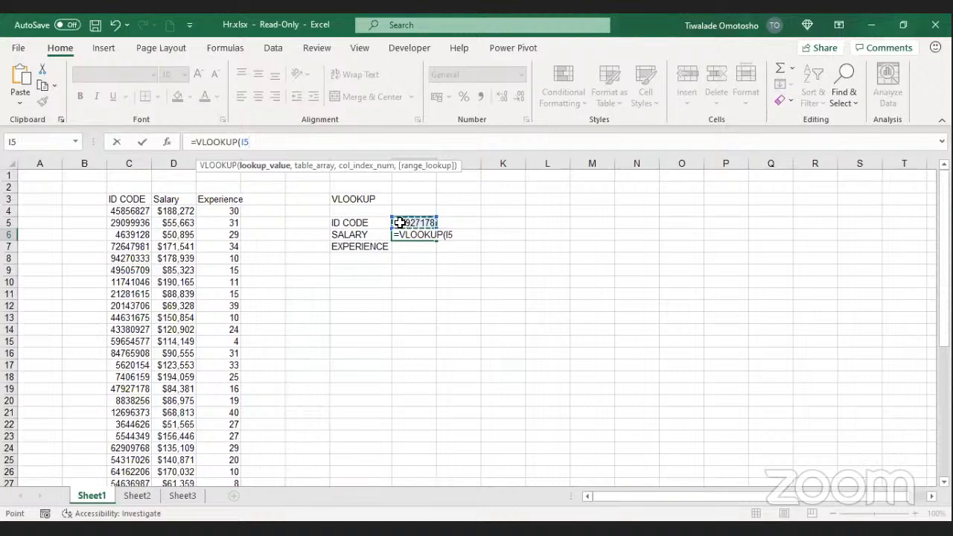
{"action": "left_click", "coordinate": [263, 143]}
{"action": "type", "text": ","}
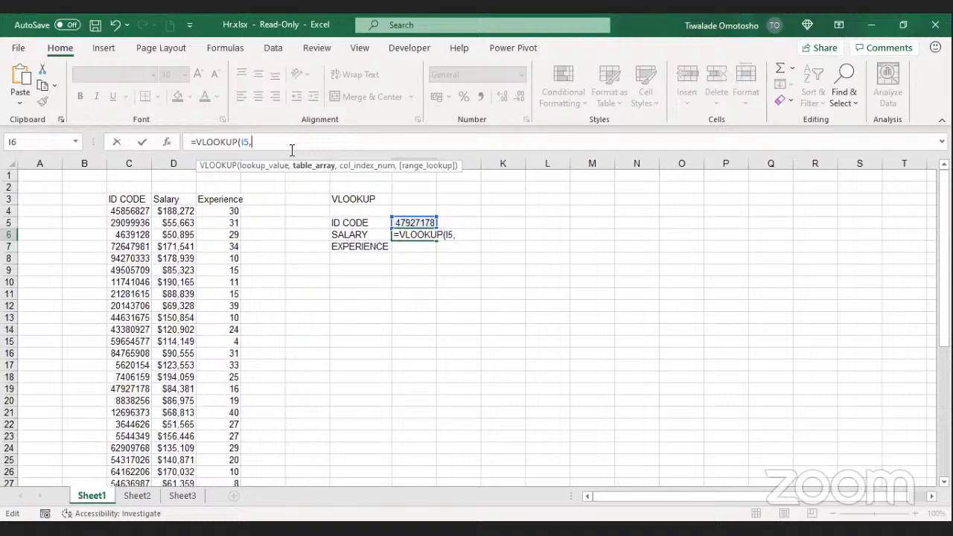
Step: Set the lookup range to C3:E45, covering the full ID CODE/Salary/Experience table
{"action": "left_click", "coordinate": [132, 197]}
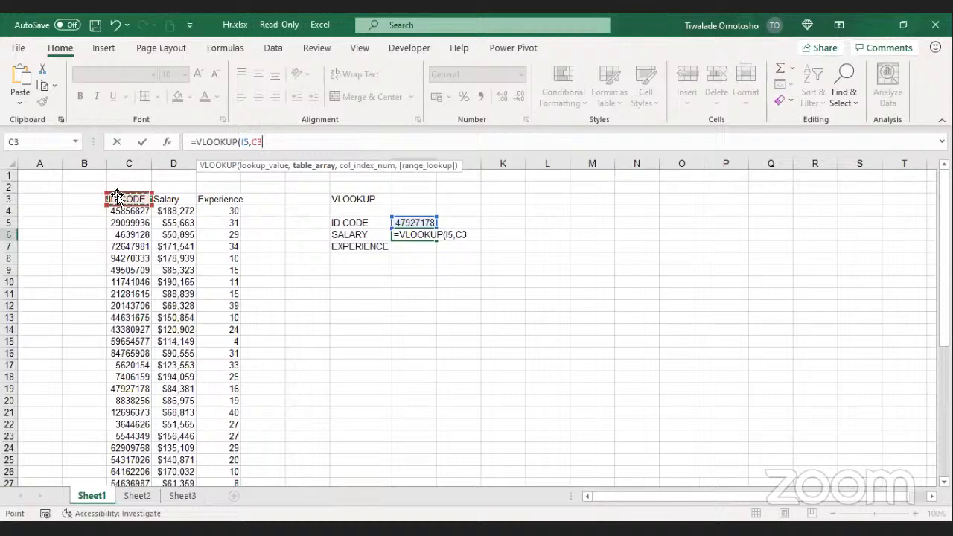
{"action": "mouse_move", "coordinate": [117, 197]}
{"action": "left_mouse_down"}
{"action": "mouse_move", "coordinate": [131, 212]}
{"action": "mouse_move", "coordinate": [128, 202]}
{"action": "left_mouse_up"}
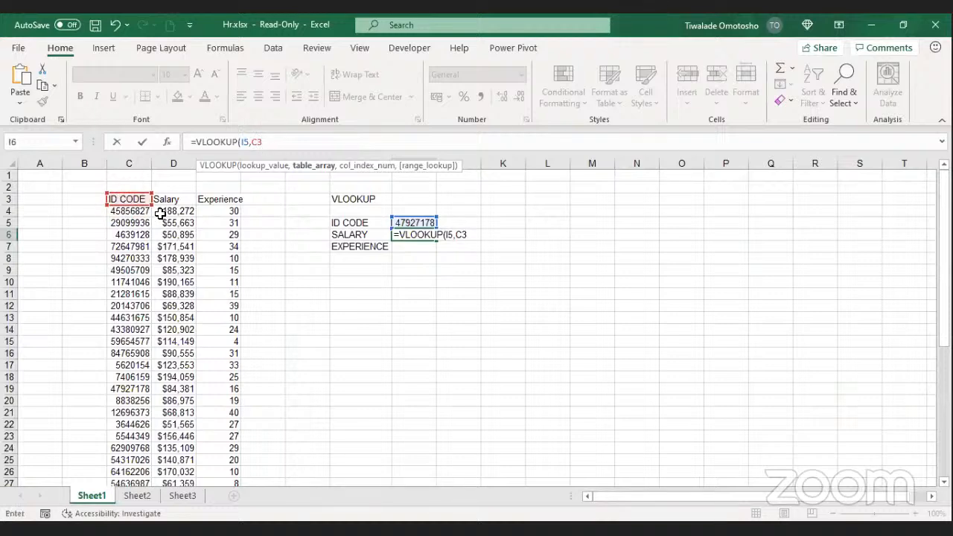
{"action": "left_click", "coordinate": [267, 142]}
{"action": "key", "text": "BackSpace"}
{"action": "key", "text": "BackSpace"}
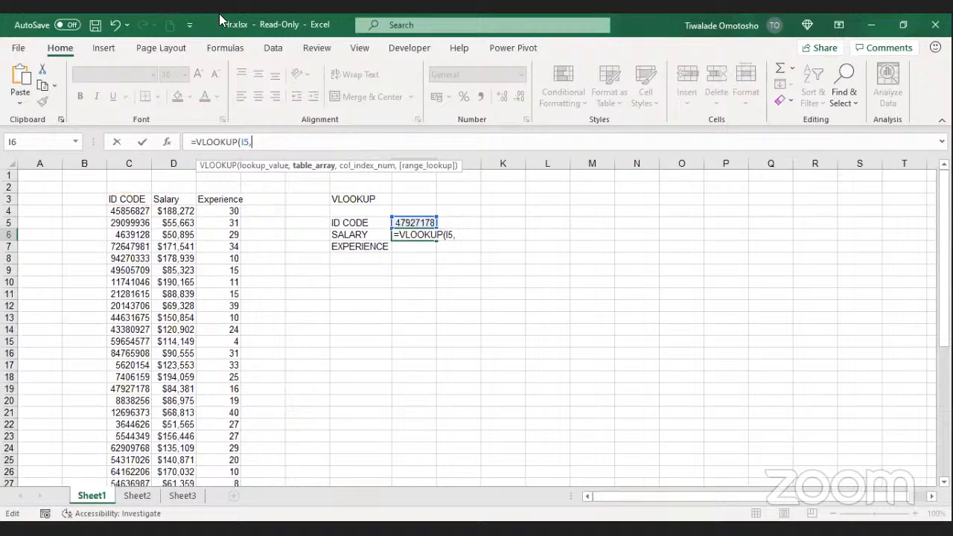
{"action": "left_click", "coordinate": [146, 194]}
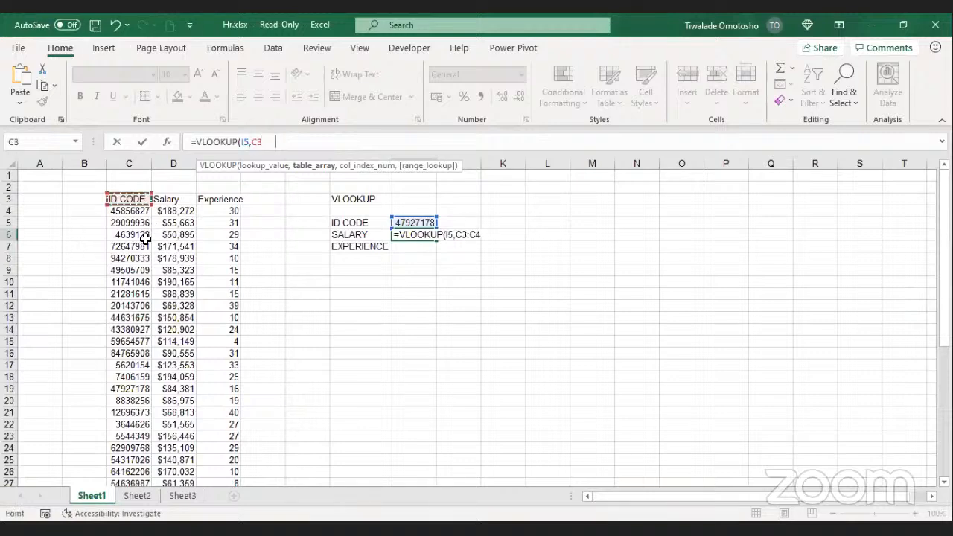
{"action": "left_click_drag", "start_coordinate": [196, 504], "coordinate": [230, 453]}
{"action": "scroll", "coordinate": [407, 223], "scroll_direction": "up", "scroll_amount": 1}
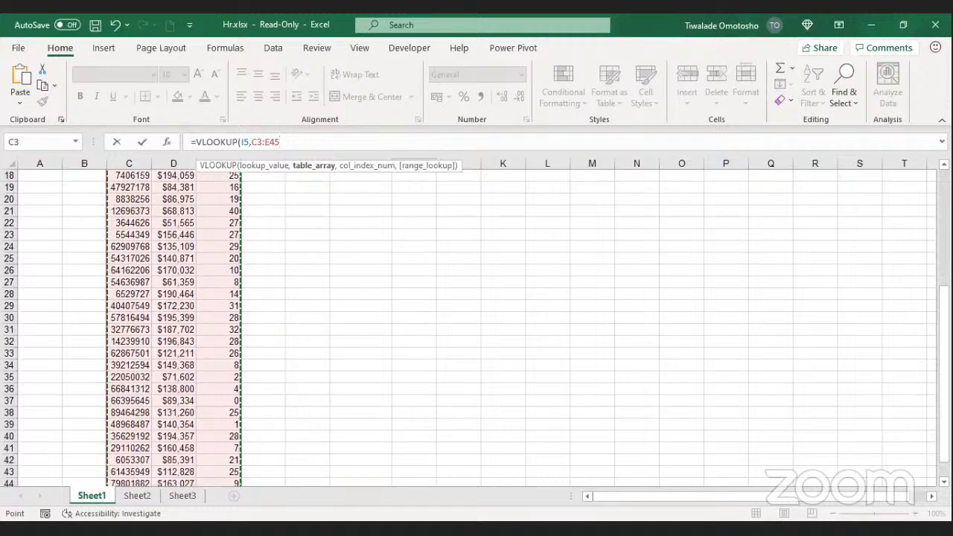
{"action": "scroll", "coordinate": [407, 224], "scroll_direction": "up", "scroll_amount": 6}
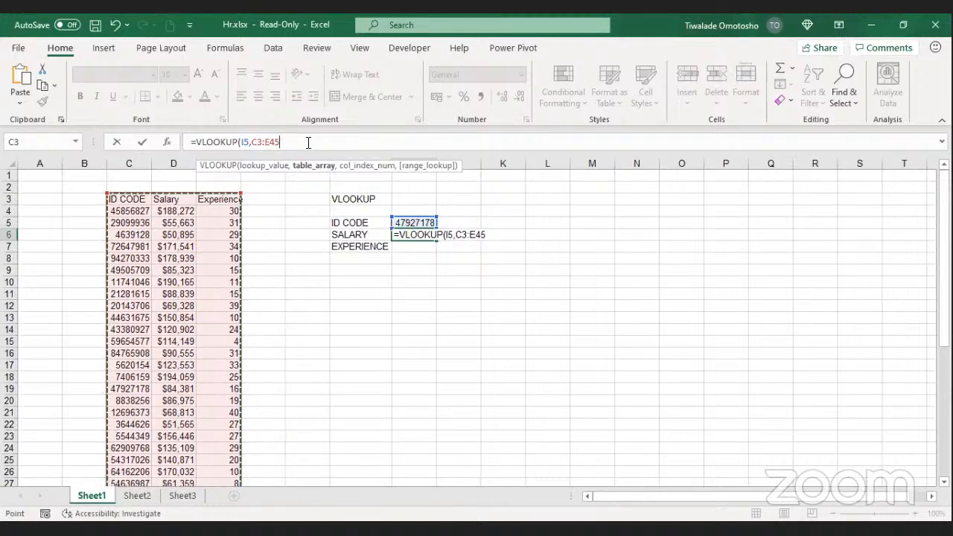
{"action": "left_click", "coordinate": [282, 141]}
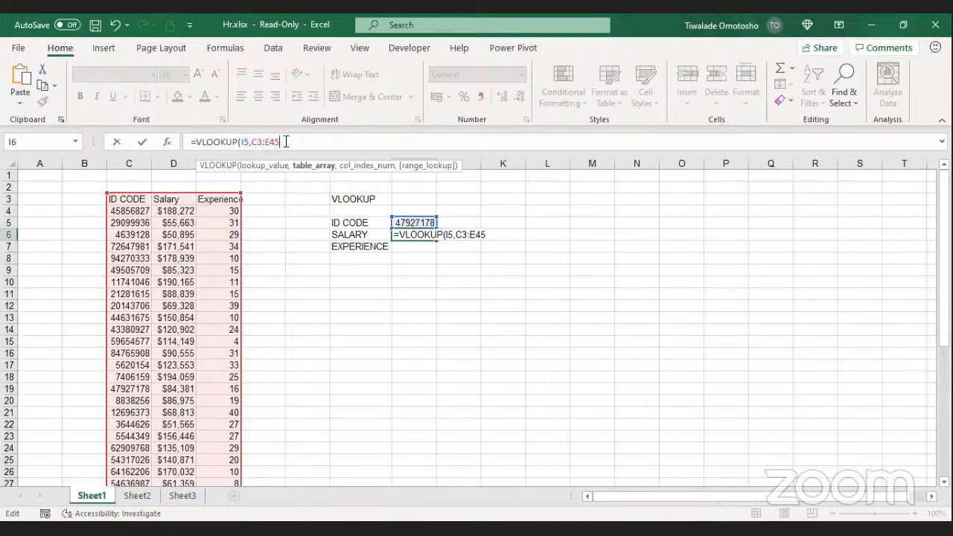
{"action": "left_click_drag", "start_coordinate": [269, 141], "coordinate": [254, 141]}
{"action": "left_click", "coordinate": [298, 145]}
{"action": "left_click_drag", "start_coordinate": [280, 142], "coordinate": [255, 141]}
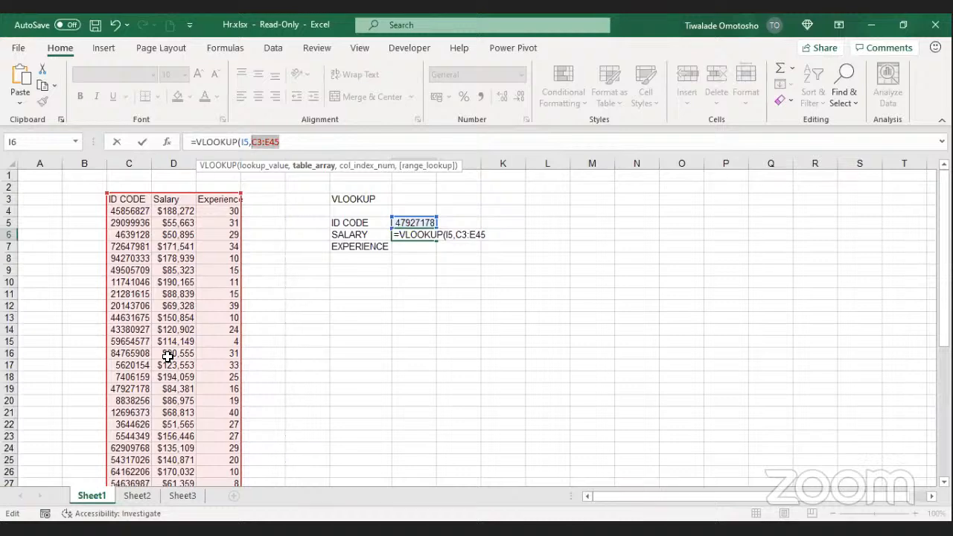
Step: Make the table range absolute as $C$3:$E$45 with F4
{"action": "key", "text": "F4"}
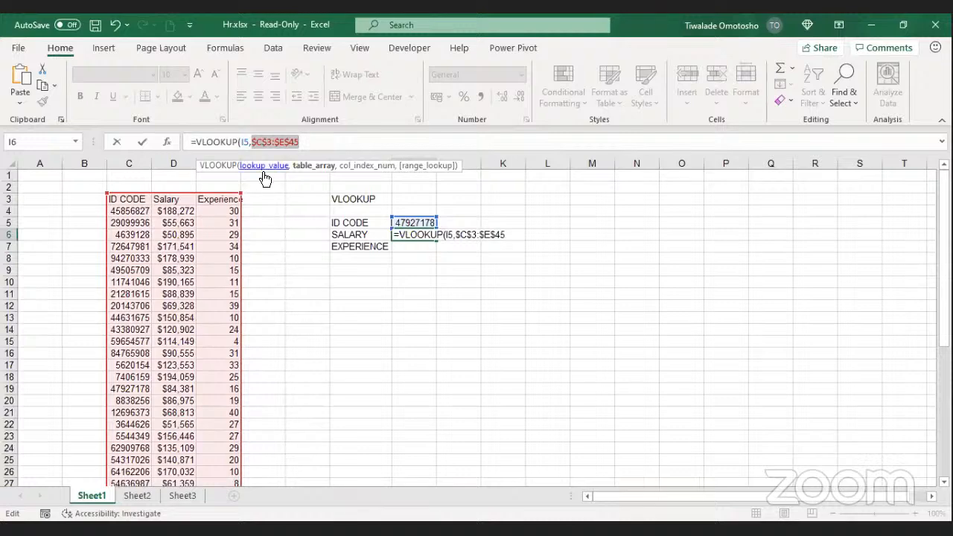
{"action": "left_click", "coordinate": [309, 141]}
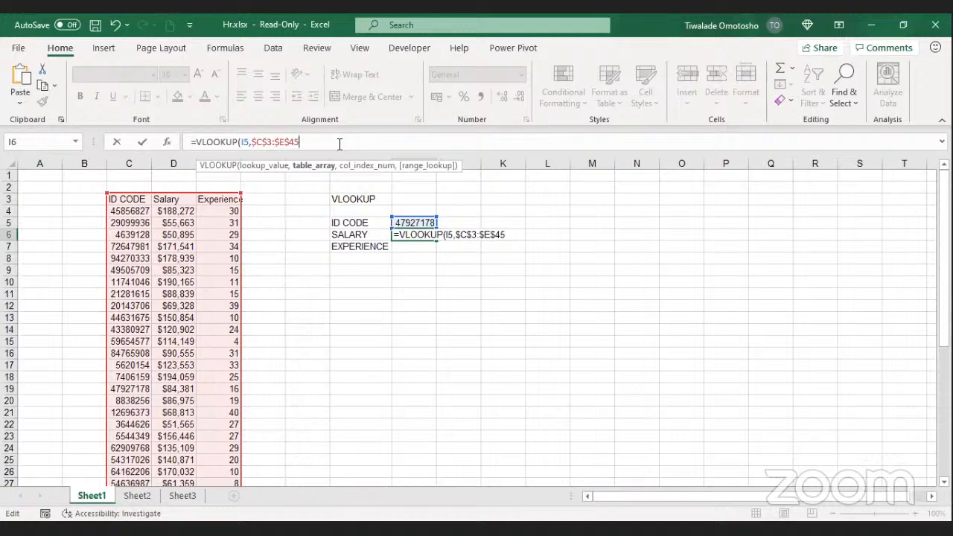
Step: Add 2 as the column number, giving =VLOOKUP(I5,$C$3:$E$45,2
{"action": "type", "text": ","}
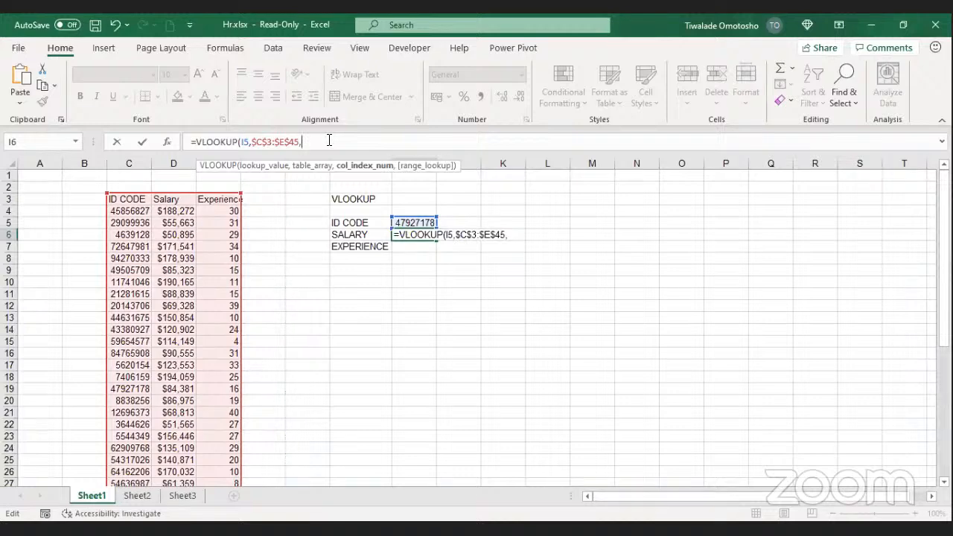
{"action": "type", "text": "2"}
Step: Complete I6's VLOOKUP with FALSE for exact match so it returns salary 84381
{"action": "type", "text": ","}
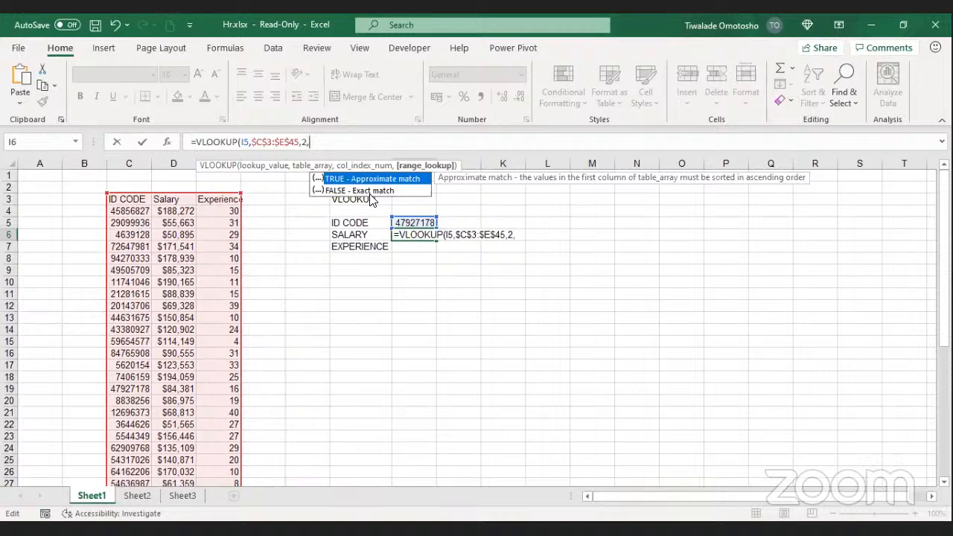
{"action": "left_click", "coordinate": [338, 192]}
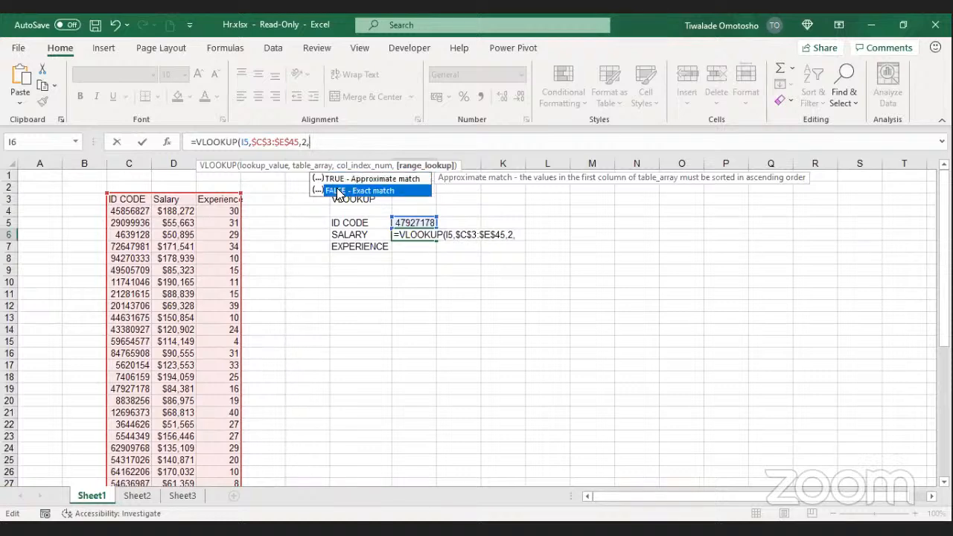
{"action": "double_click", "coordinate": [339, 190]}
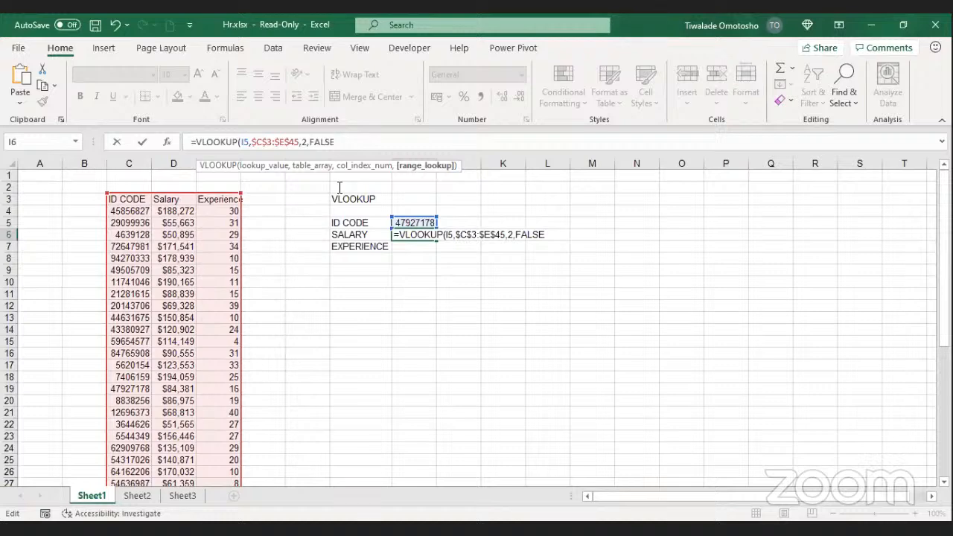
{"action": "left_click", "coordinate": [362, 147]}
{"action": "type", "text": ")"}
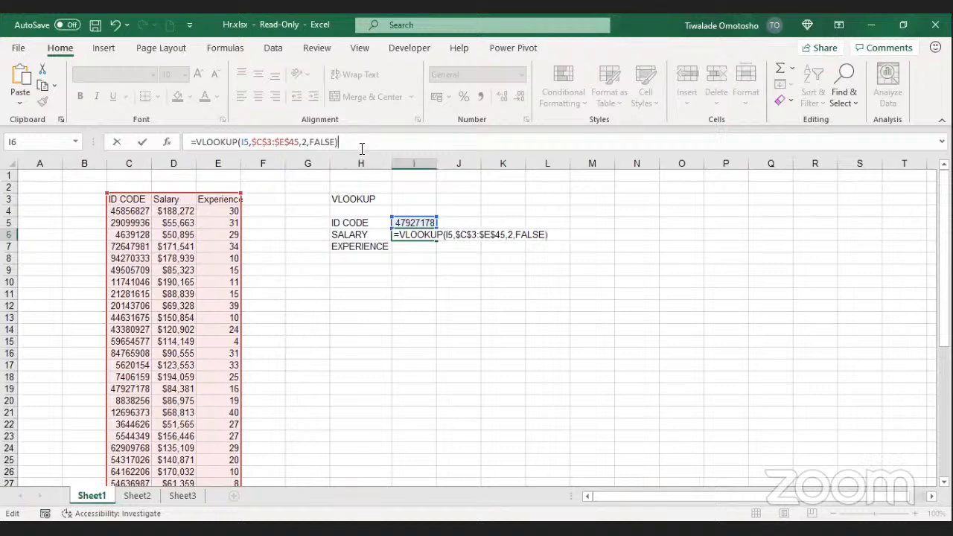
{"action": "left_click", "coordinate": [142, 142]}
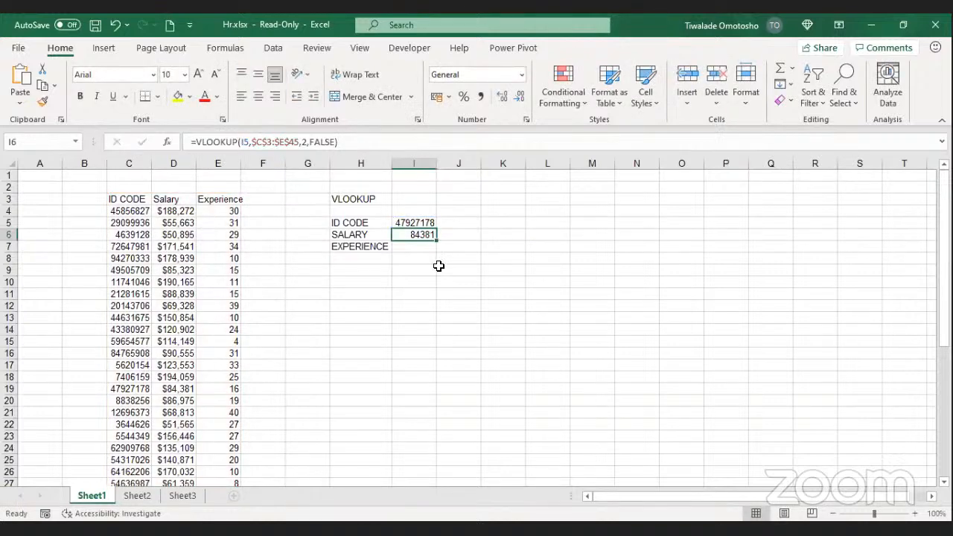
{"action": "left_click", "coordinate": [406, 223]}
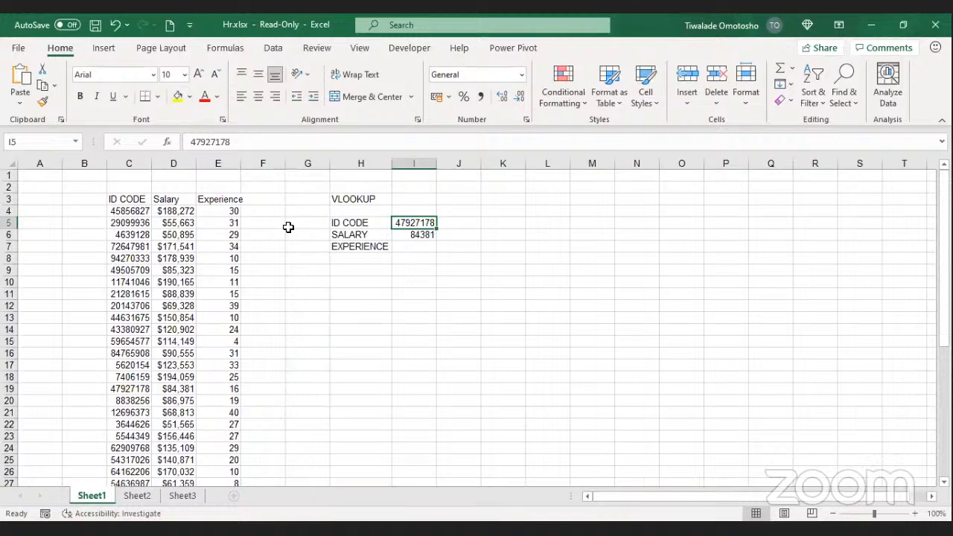
{"action": "left_click", "coordinate": [496, 199]}
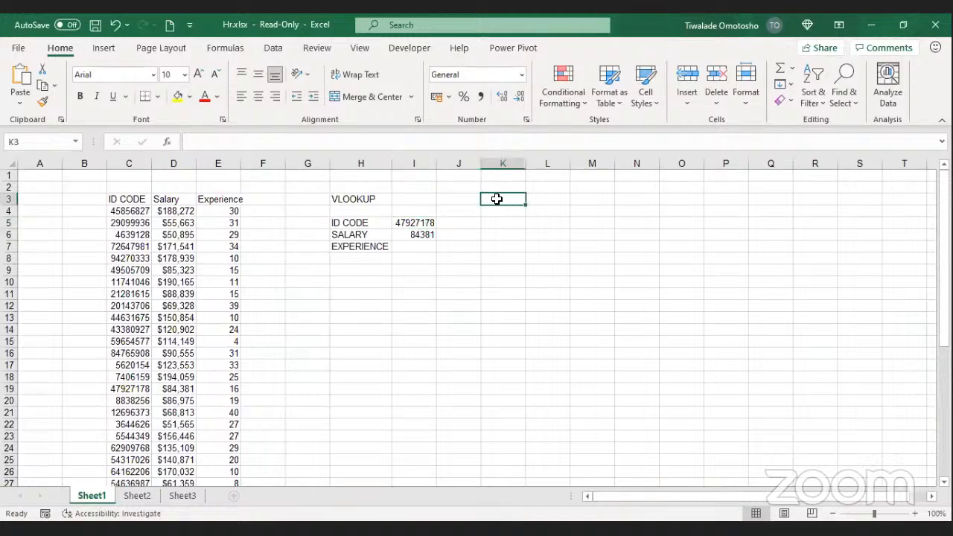
{"action": "type", "text": "64"}
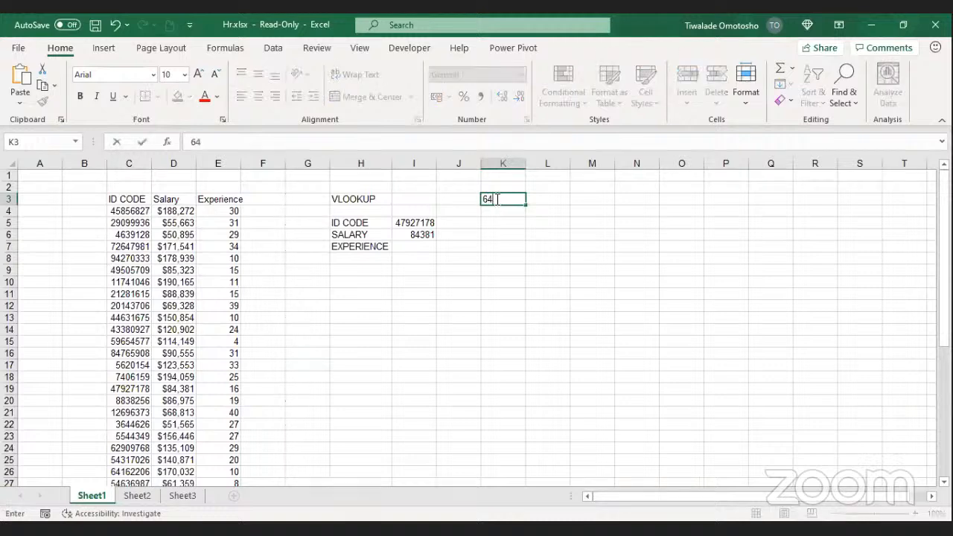
{"action": "type", "text": "162206"}
{"action": "key", "text": "Return"}
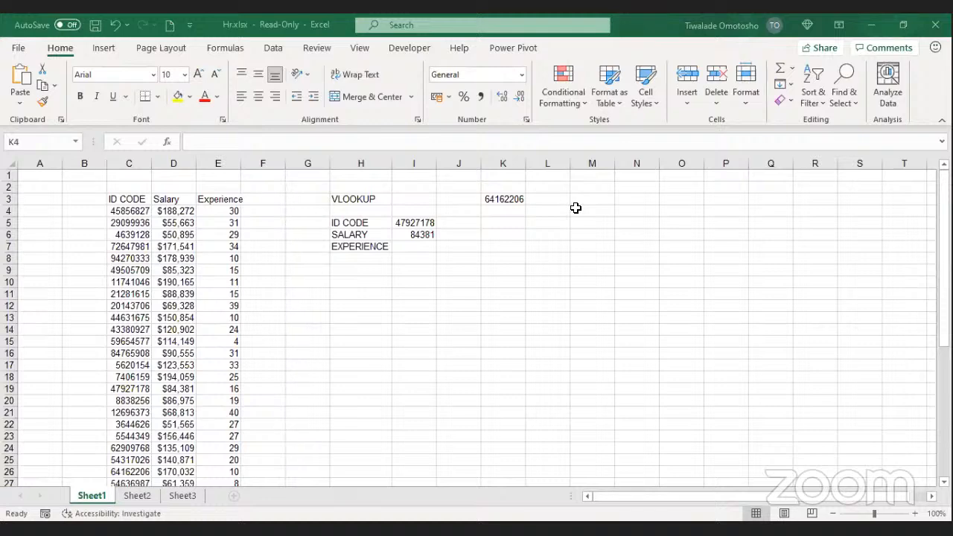
{"action": "left_click", "coordinate": [507, 199]}
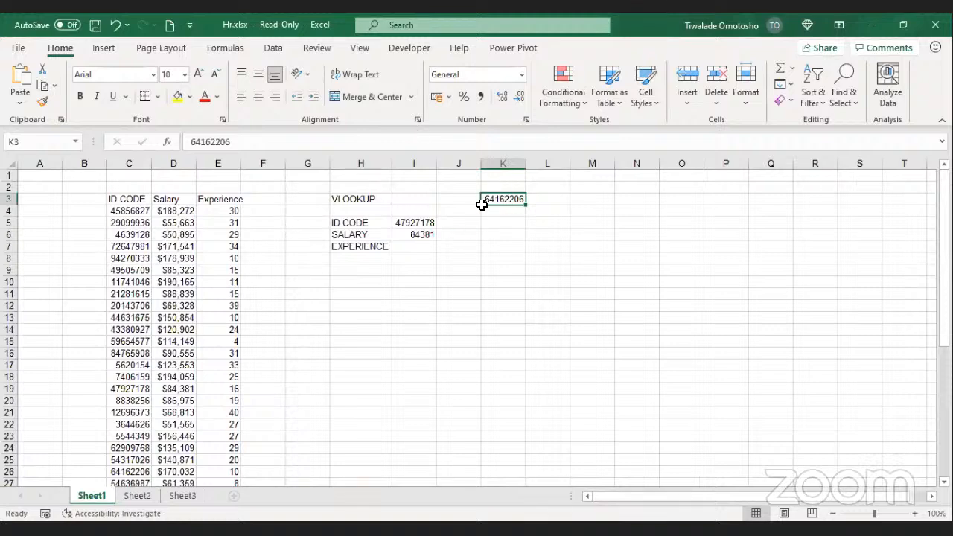
Step: Replace the ID code in I5 with 64162206 so the salary lookup returns 170032
{"action": "left_click", "coordinate": [408, 226]}
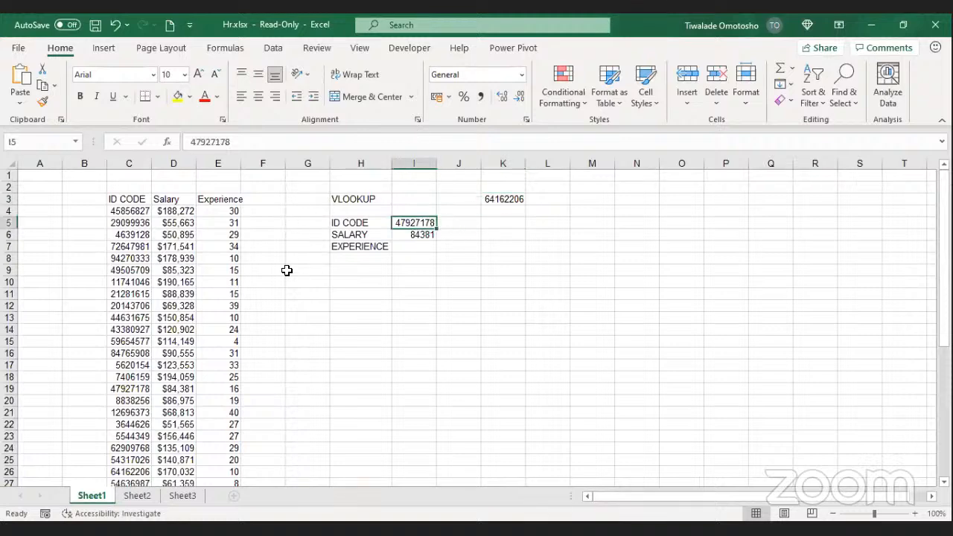
{"action": "type", "text": "64"}
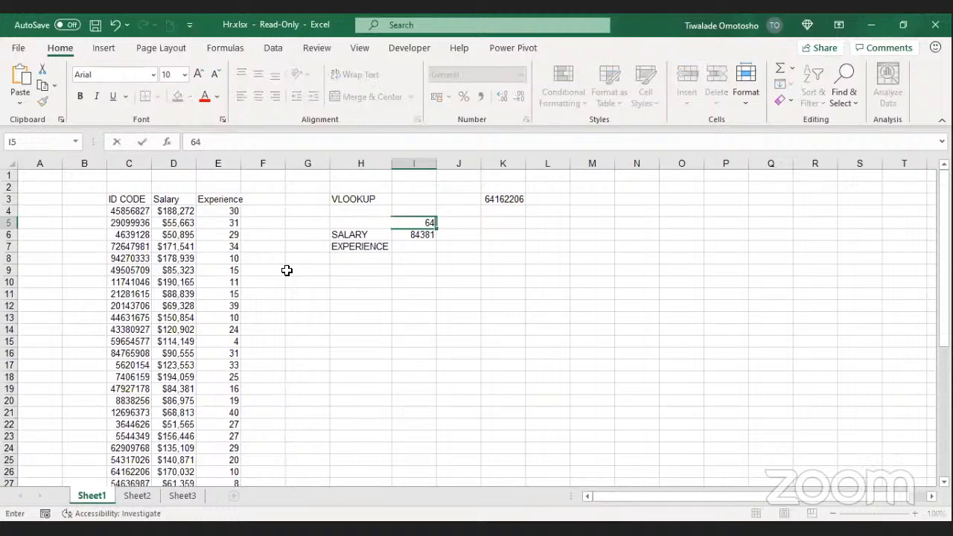
{"action": "type", "text": "162206"}
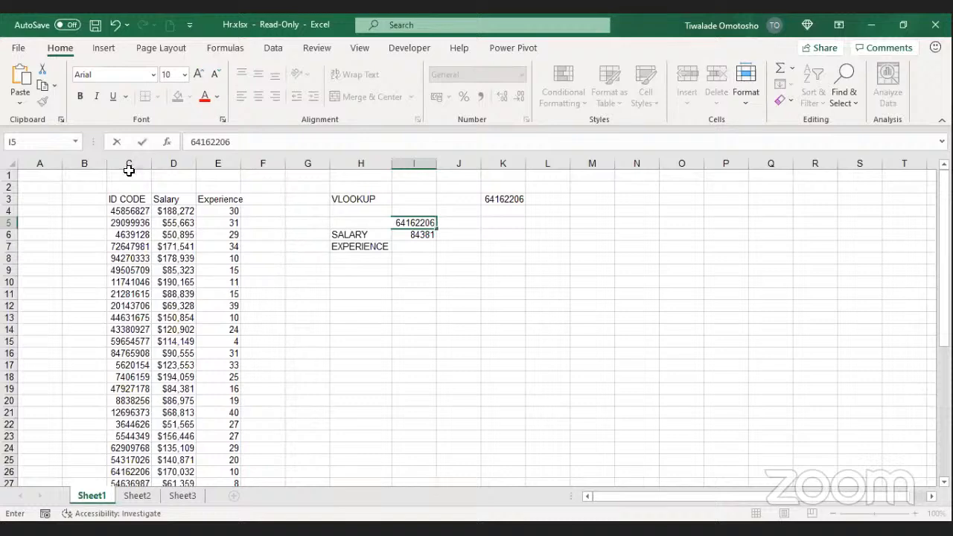
{"action": "left_click", "coordinate": [145, 141]}
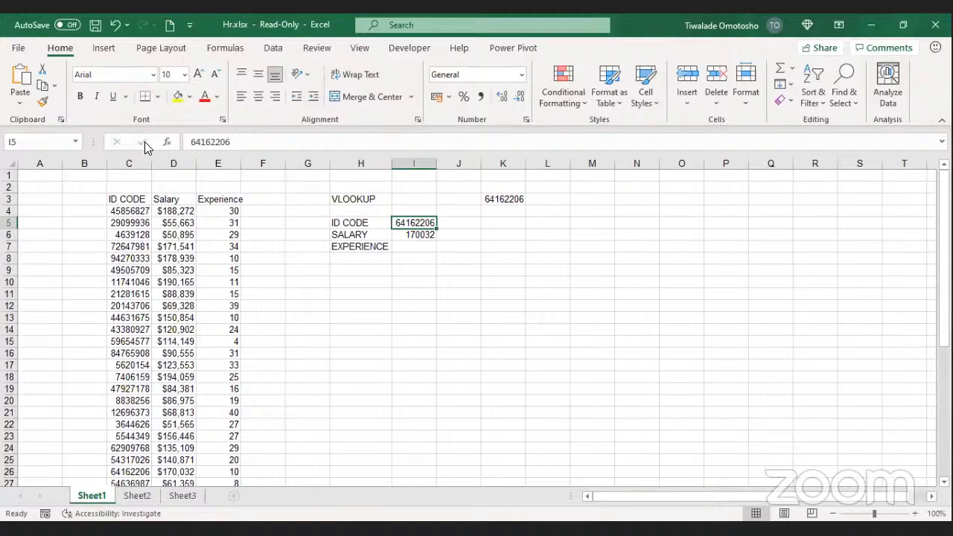
Step: Start an experience lookup in I7 as =VLOOKUP(I5, using the ID code in I5
{"action": "left_click", "coordinate": [412, 249]}
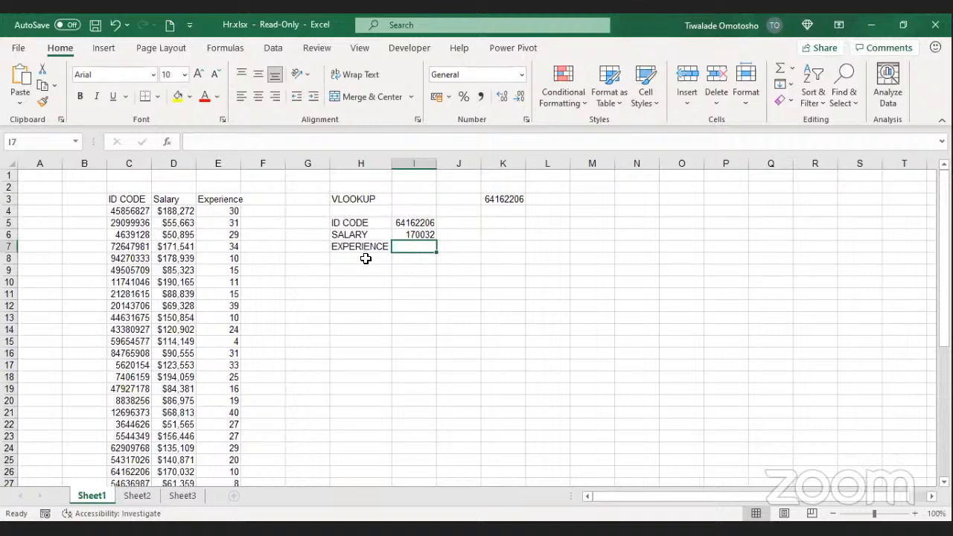
{"action": "type", "text": "="}
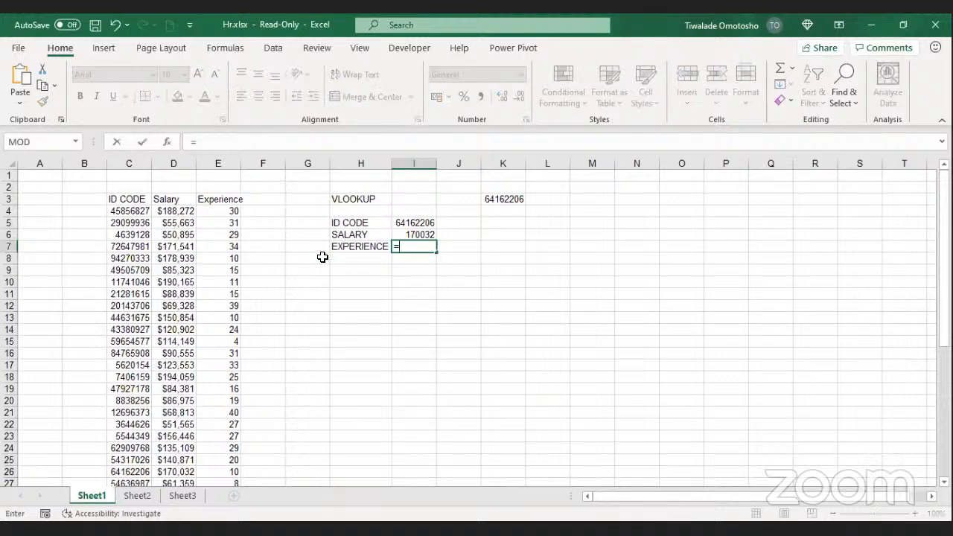
{"action": "type", "text": "V"}
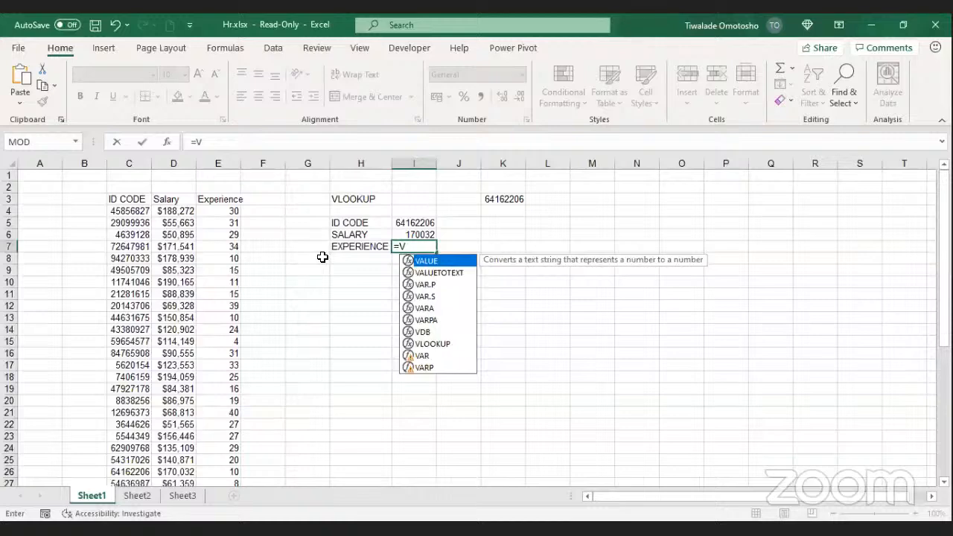
{"action": "double_click", "coordinate": [447, 347]}
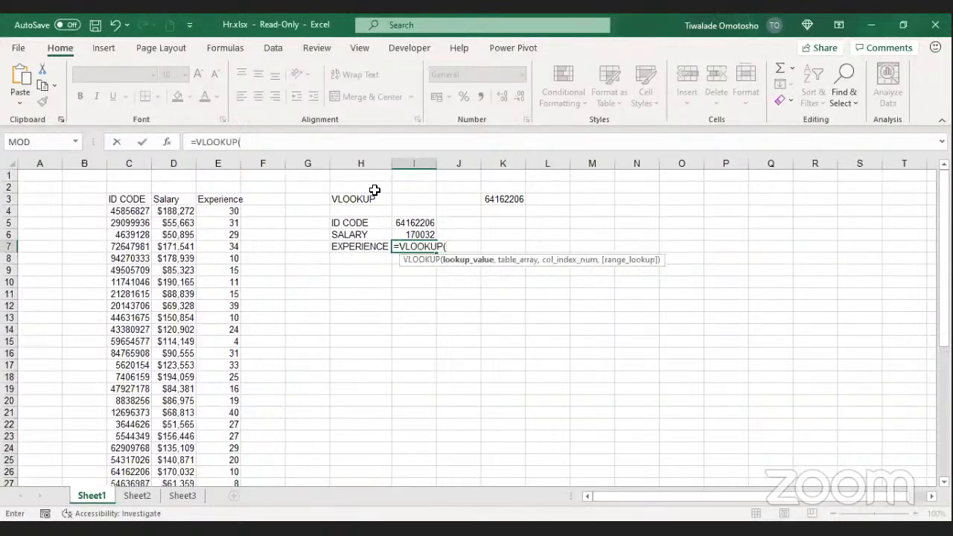
{"action": "left_click", "coordinate": [414, 222]}
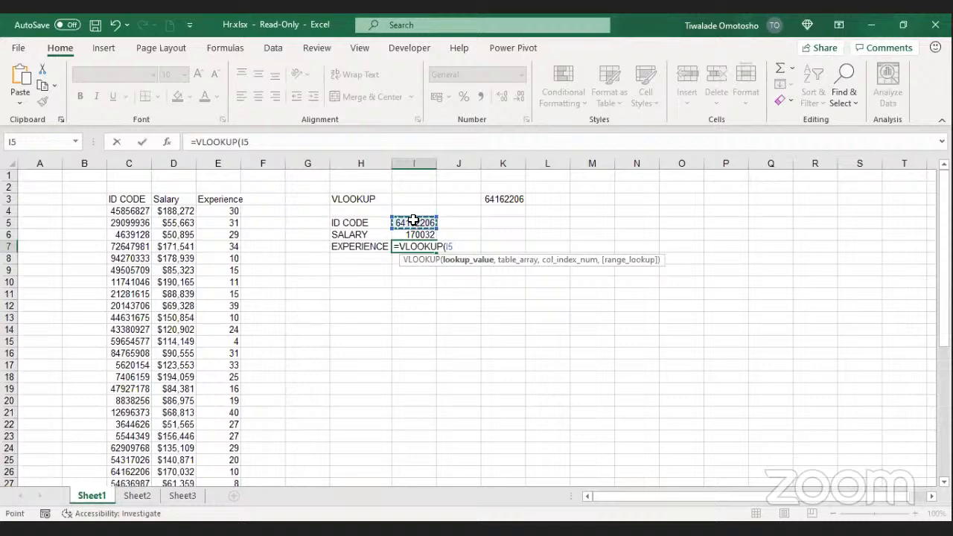
{"action": "type", "text": ","}
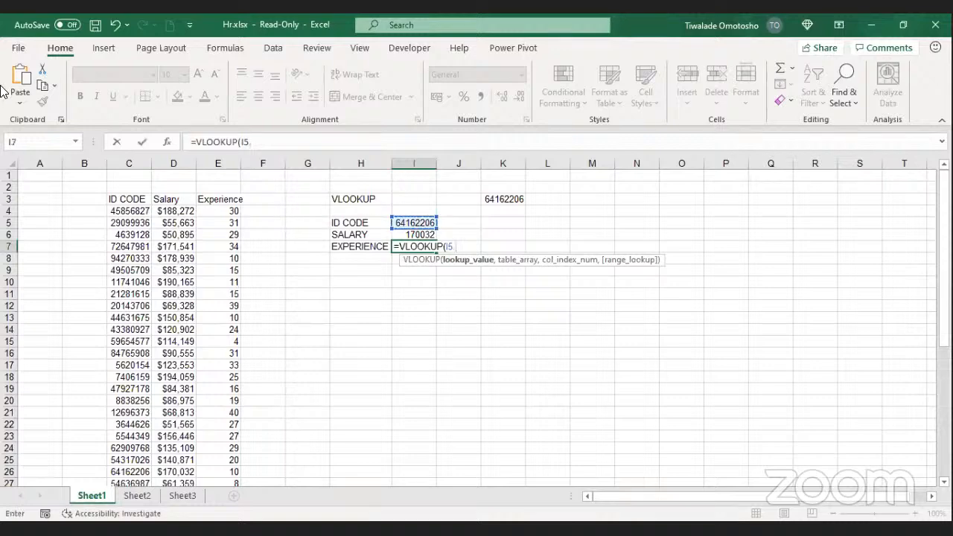
Step: Select a C3:E45 table range, then delete that range from the formula
{"action": "left_click", "coordinate": [130, 199]}
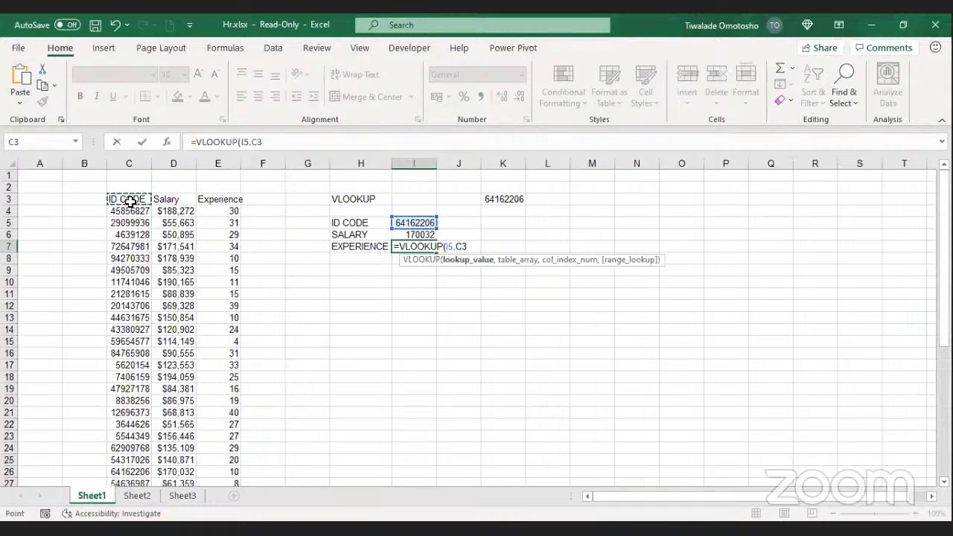
{"action": "key", "text": "Right"}
{"action": "key", "text": "Right"}
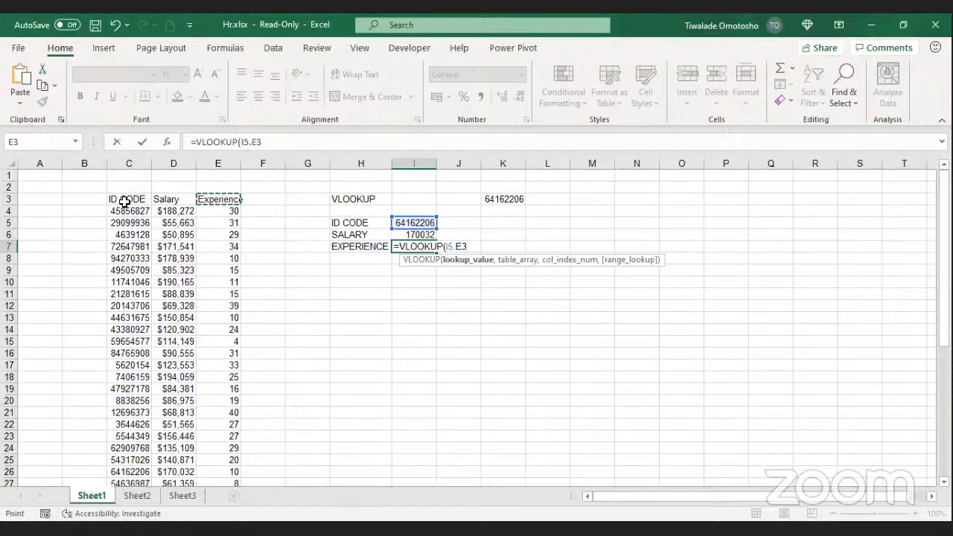
{"action": "key", "text": "Left"}
{"action": "key", "text": "Left"}
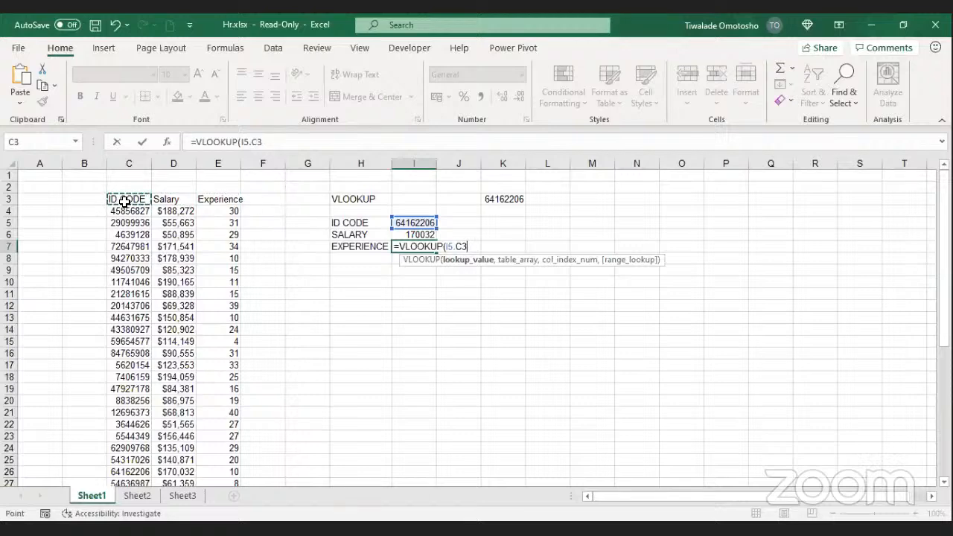
{"action": "key", "text": "shift+Right"}
{"action": "key", "text": "shift+Right"}
{"action": "key", "text": "ctrl+shift+Down"}
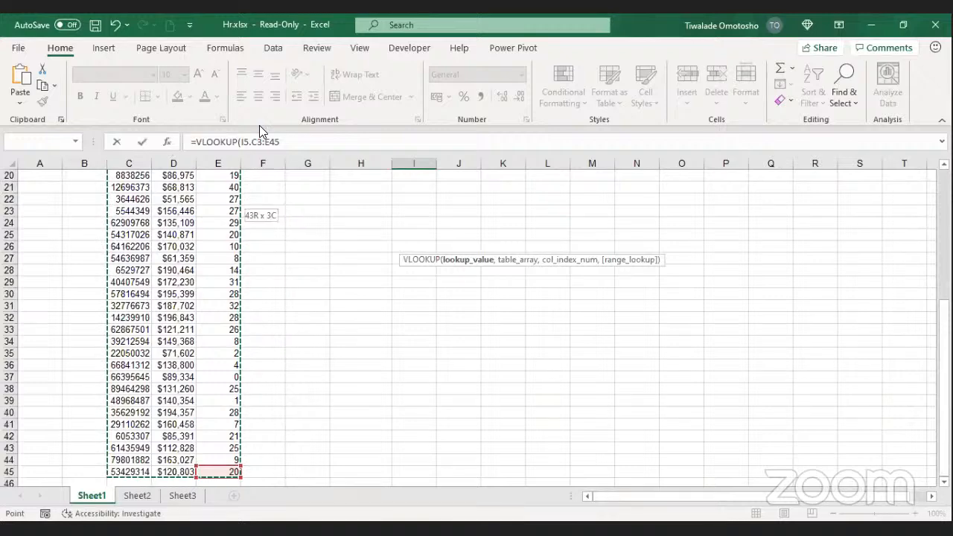
{"action": "left_click_drag", "start_coordinate": [266, 142], "coordinate": [258, 141]}
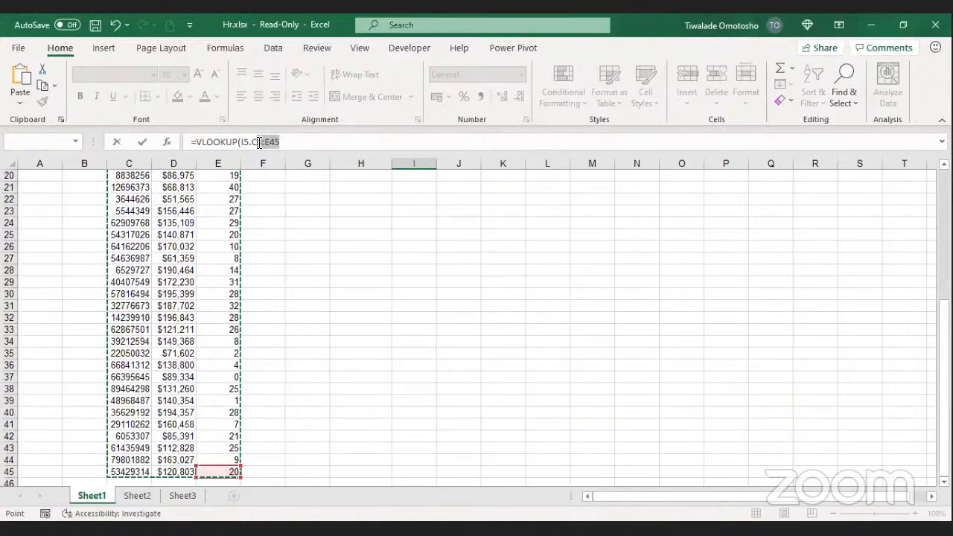
{"action": "left_click_drag", "start_coordinate": [945, 447], "coordinate": [944, 317]}
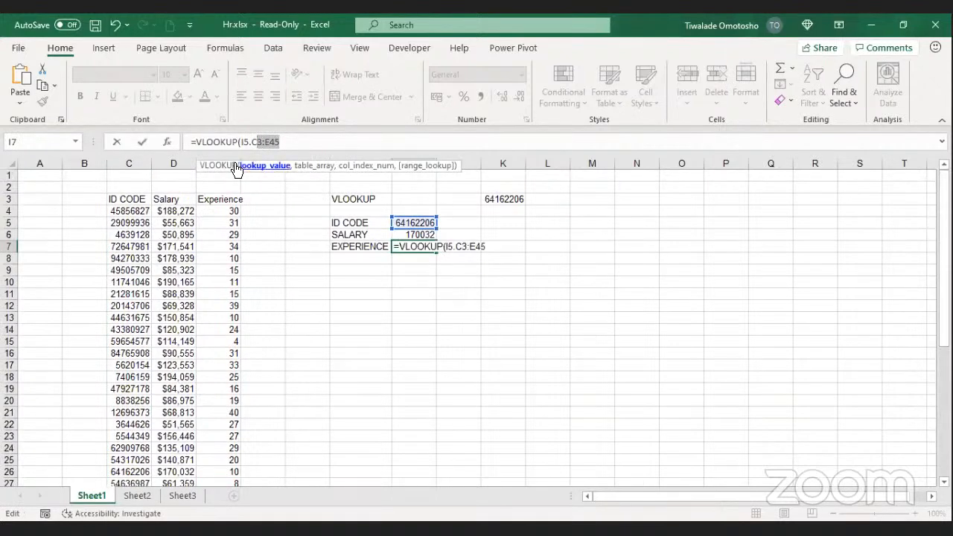
{"action": "left_click", "coordinate": [298, 142]}
{"action": "double_click", "coordinate": [275, 140]}
{"action": "left_click_drag", "start_coordinate": [274, 140], "coordinate": [300, 145]}
{"action": "left_click", "coordinate": [301, 143]}
{"action": "key", "text": "BackSpace"}
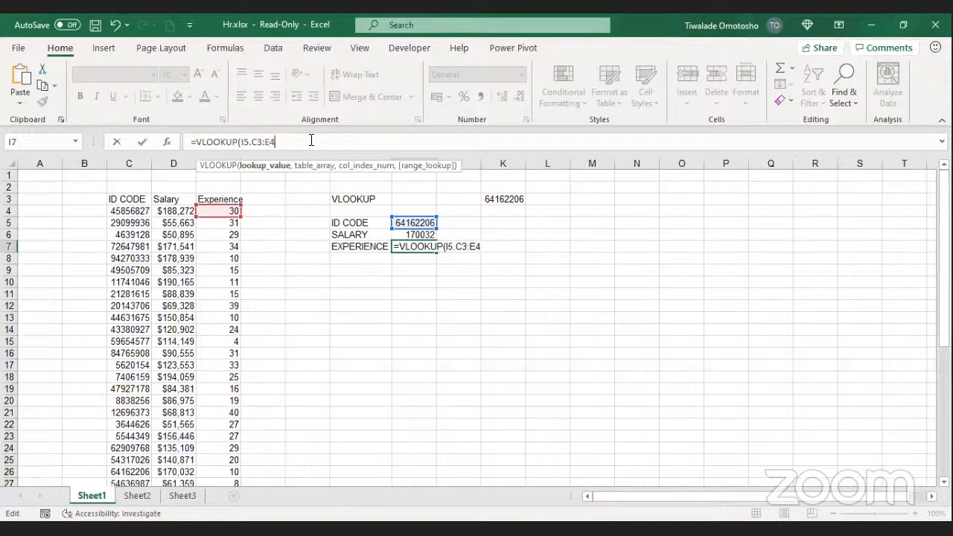
{"action": "key", "text": "BackSpace"}
{"action": "key", "text": "BackSpace"}
{"action": "key", "text": "BackSpace"}
{"action": "key", "text": "BackSpace"}
{"action": "key", "text": "BackSpace"}
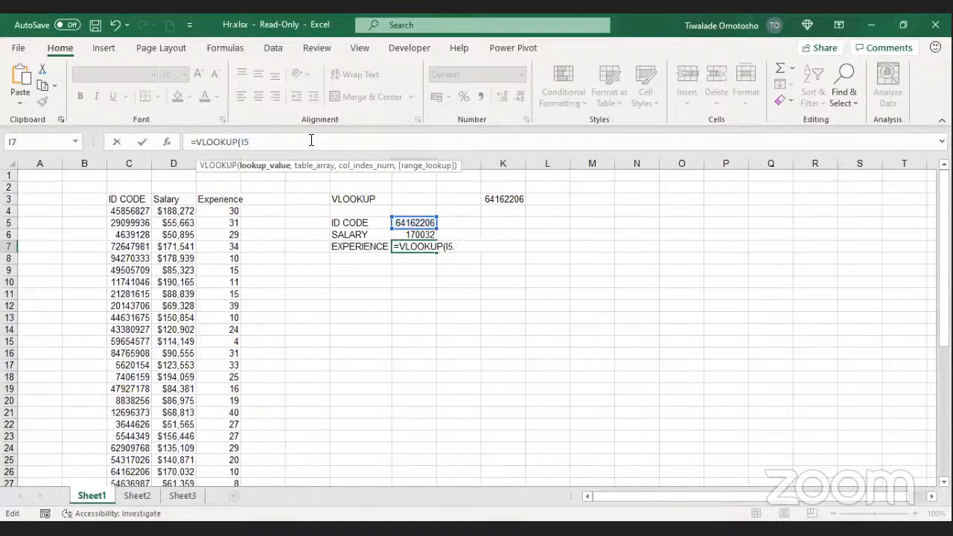
Step: Reselect the table range C3:E45 and make it absolute as $C$3:$E$45
{"action": "left_click", "coordinate": [131, 197]}
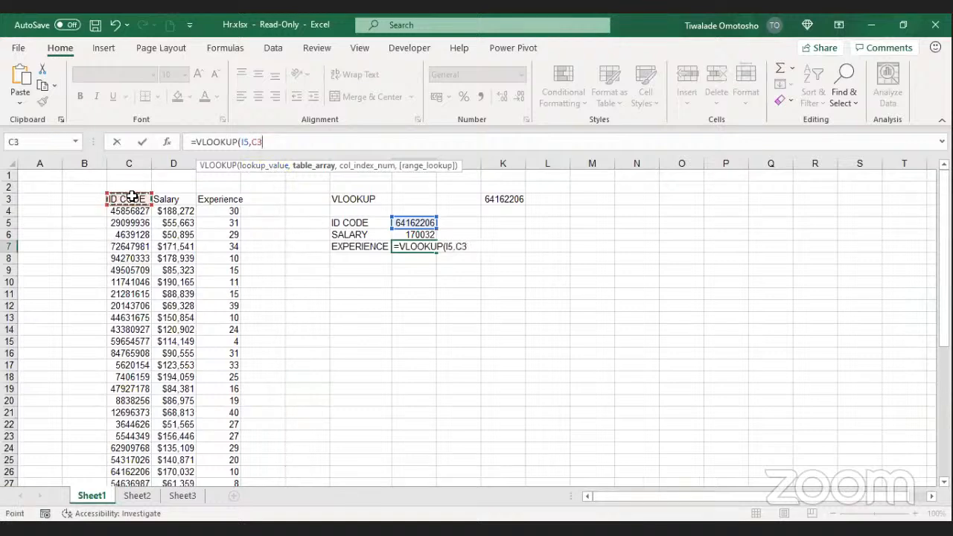
{"action": "key", "text": "ctrl+shift+Right"}
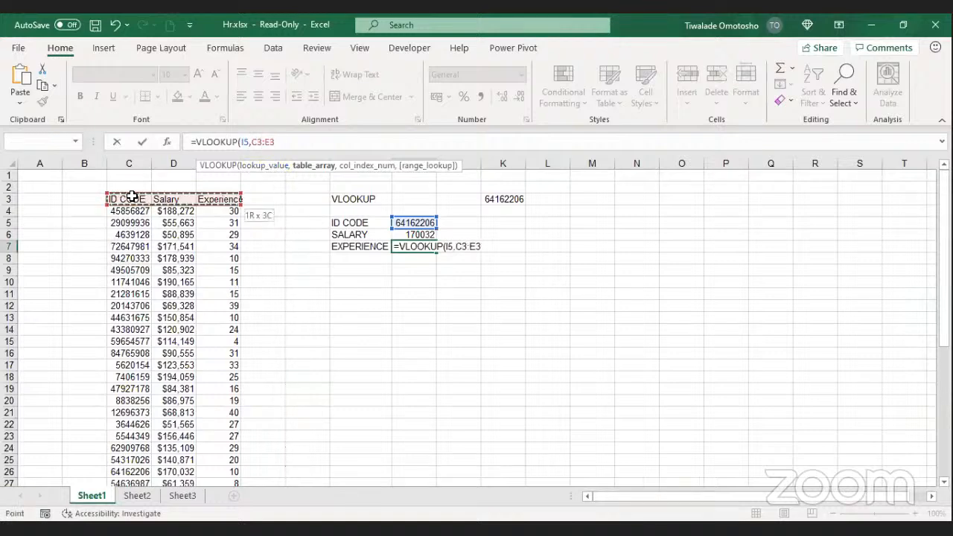
{"action": "key", "text": "ctrl+shift+Down"}
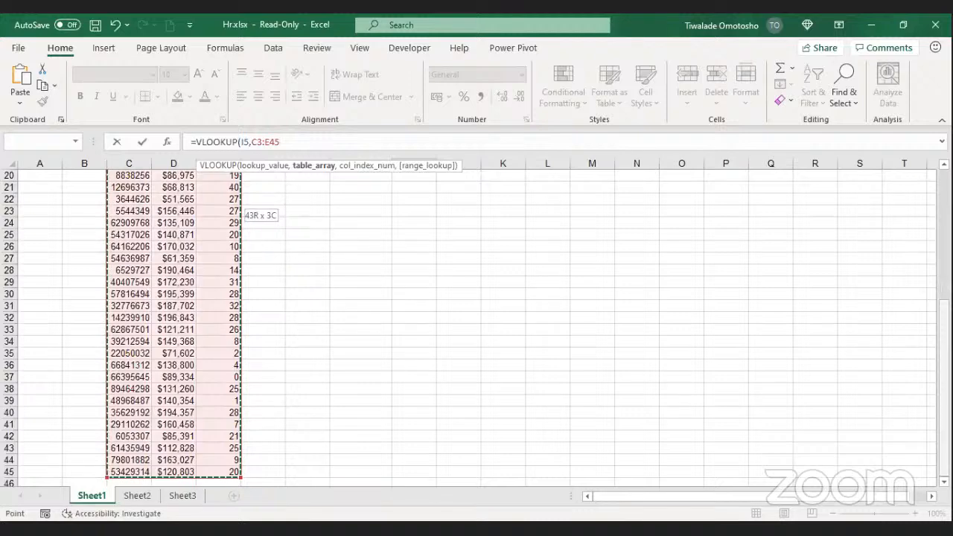
{"action": "left_click_drag", "start_coordinate": [944, 320], "coordinate": [944, 188]}
{"action": "left_click_drag", "start_coordinate": [280, 141], "coordinate": [250, 141]}
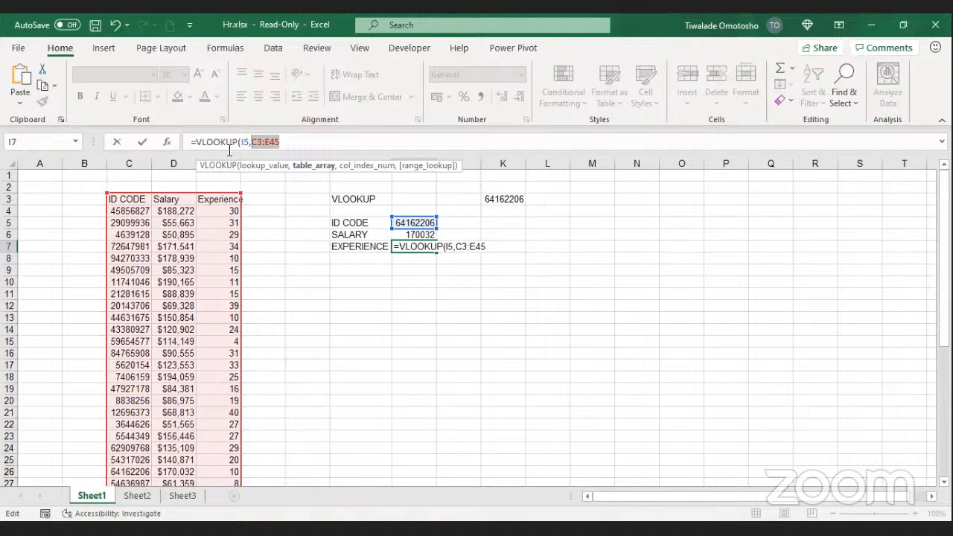
{"action": "key", "text": "F4"}
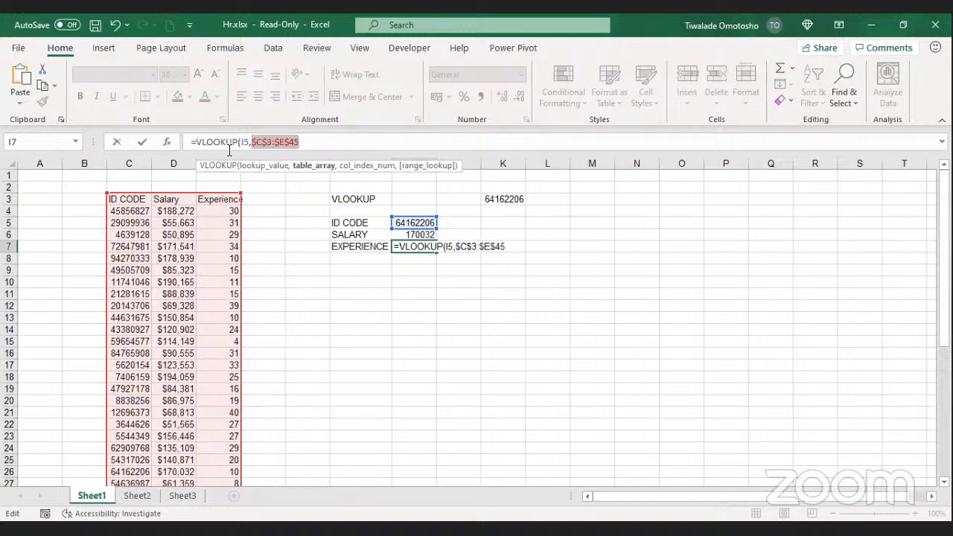
{"action": "left_click", "coordinate": [316, 141]}
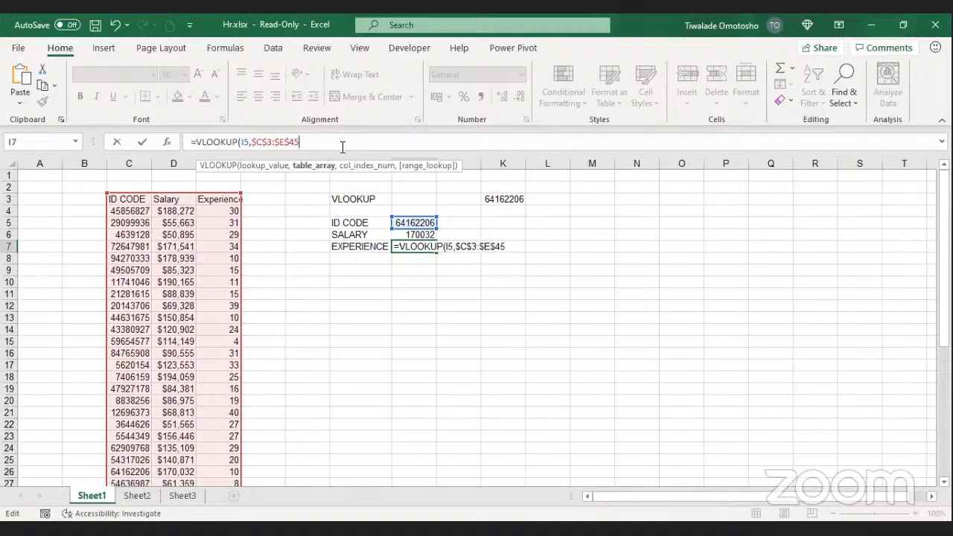
Step: Finish the lookup with column 3 and FALSE so I7 returns experience 10
{"action": "type", "text": ","}
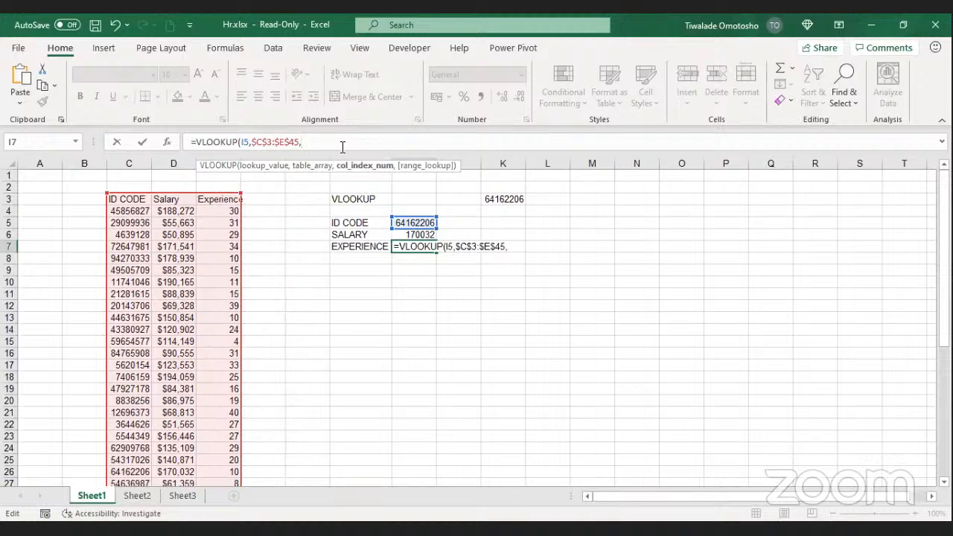
{"action": "type", "text": "3"}
{"action": "type", "text": ","}
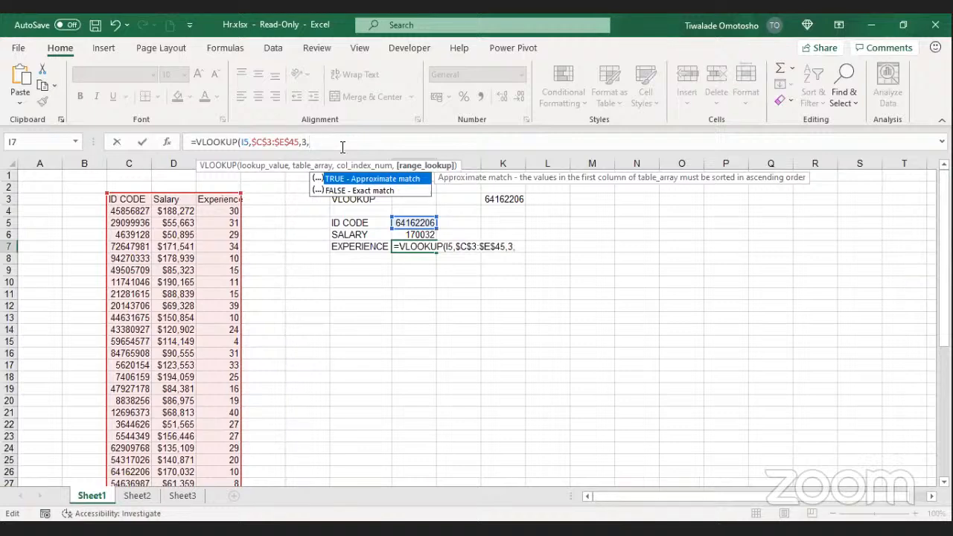
{"action": "left_click", "coordinate": [379, 190]}
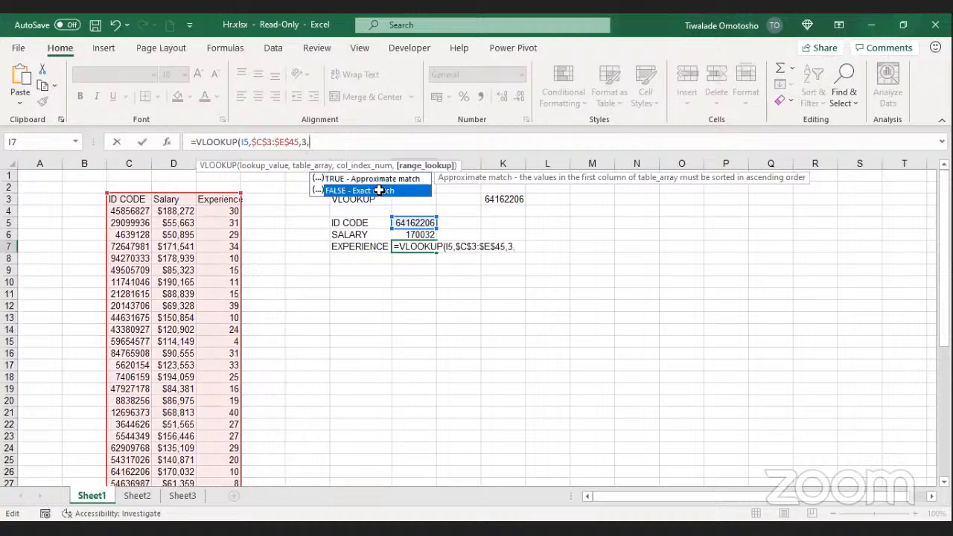
{"action": "double_click", "coordinate": [380, 190]}
{"action": "type", "text": ")"}
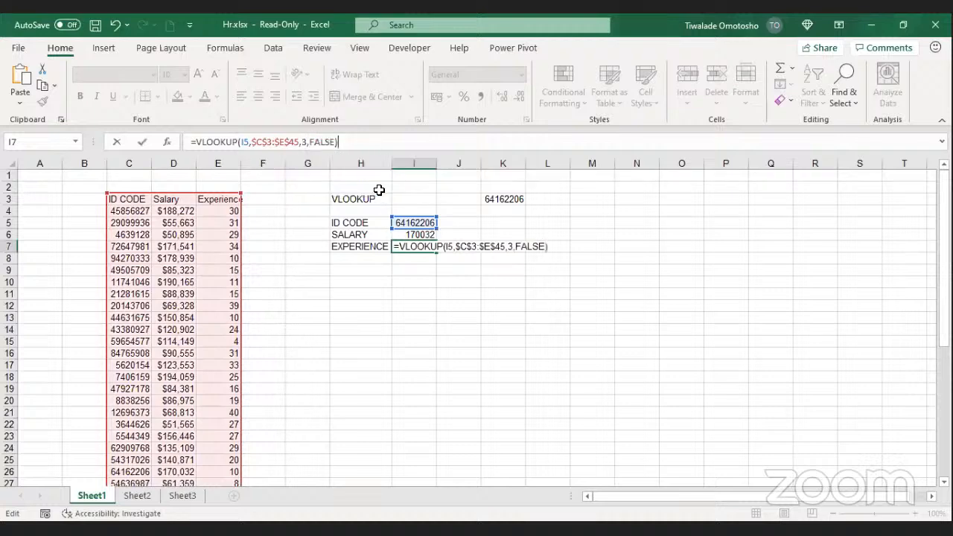
{"action": "left_click", "coordinate": [146, 139]}
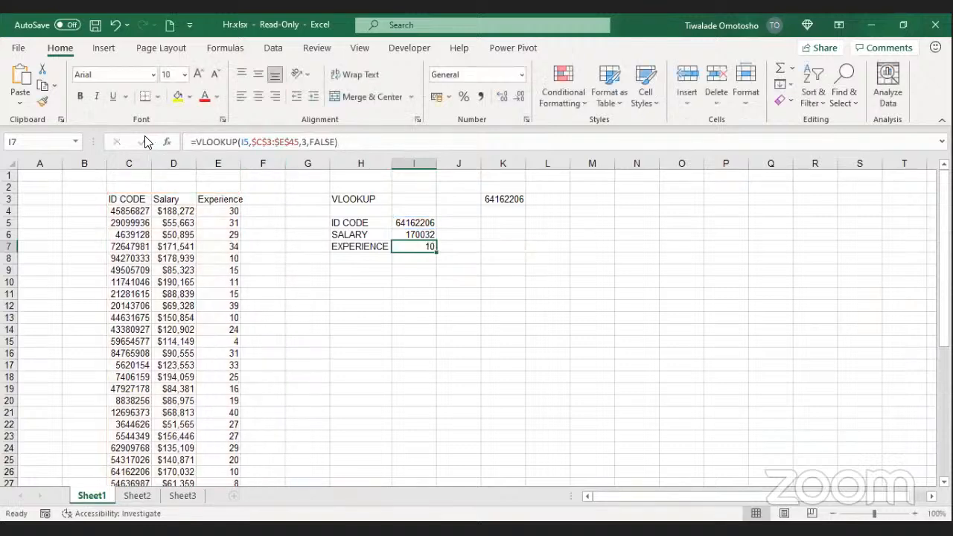
{"action": "left_click", "coordinate": [324, 284]}
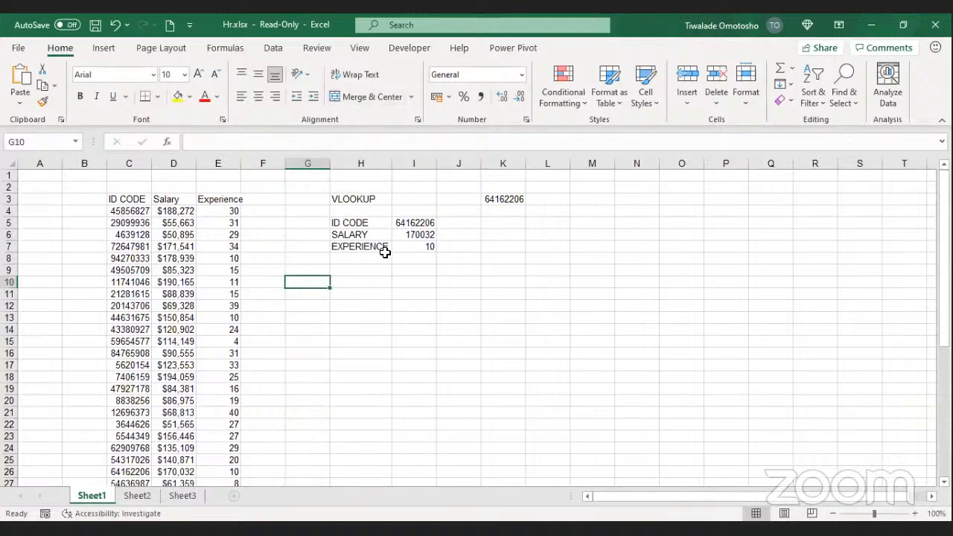
{"action": "left_click", "coordinate": [363, 249]}
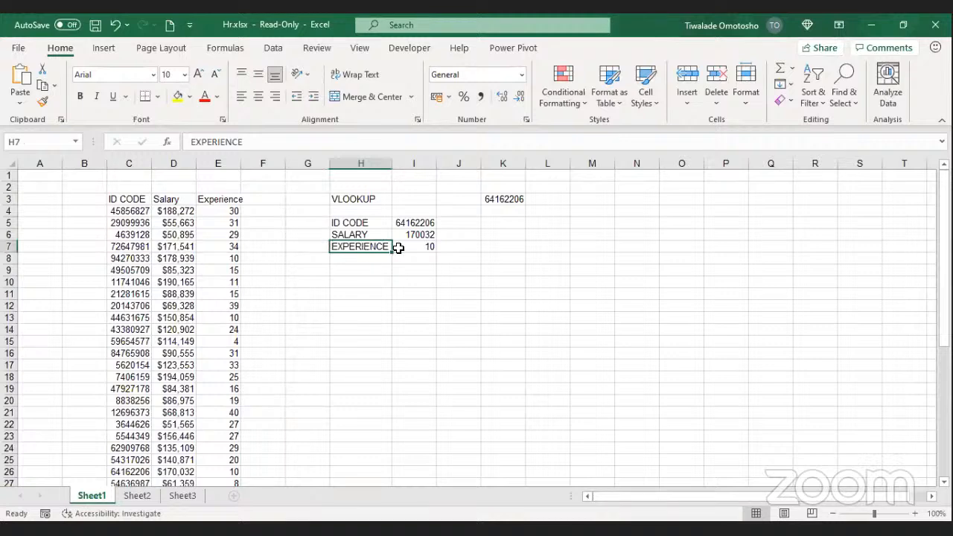
{"action": "left_click", "coordinate": [430, 245]}
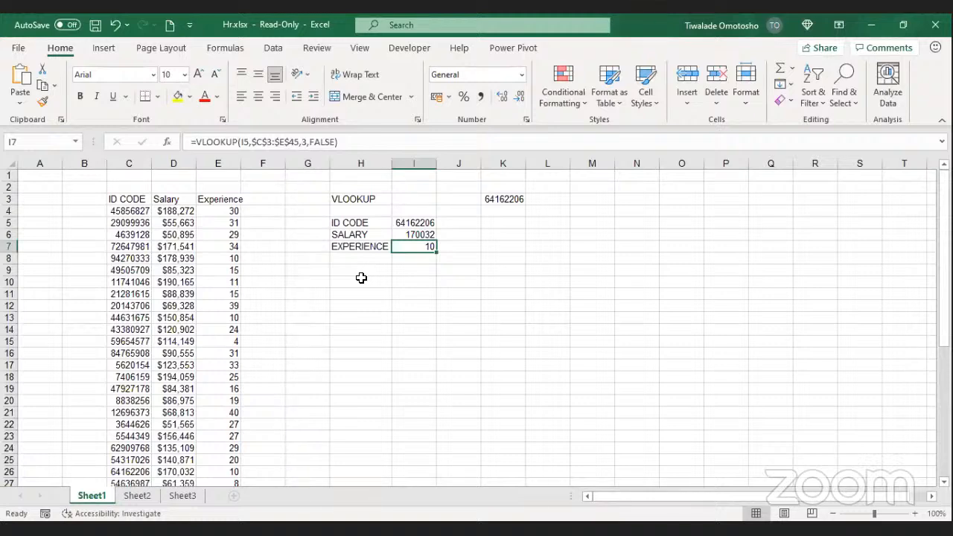
{"action": "left_click", "coordinate": [409, 223]}
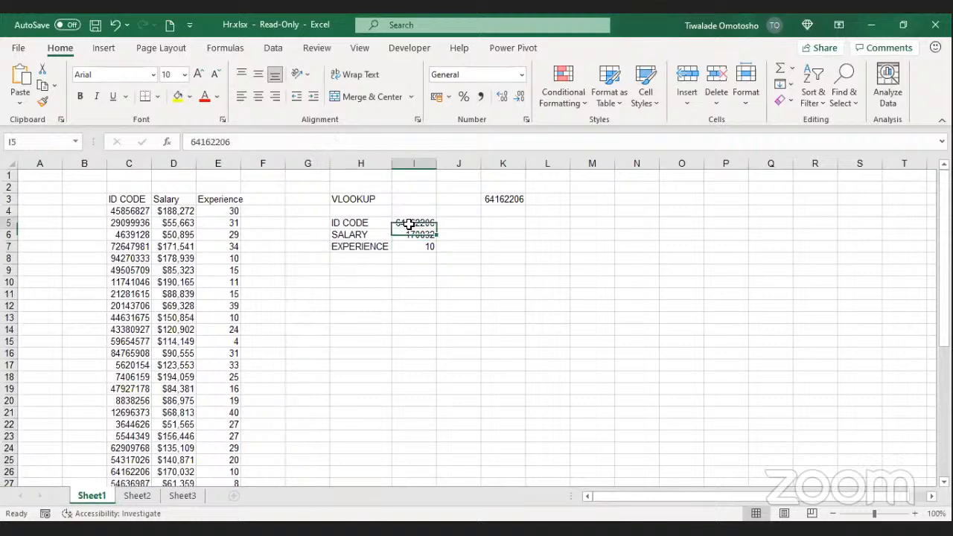
{"action": "left_click", "coordinate": [296, 141]}
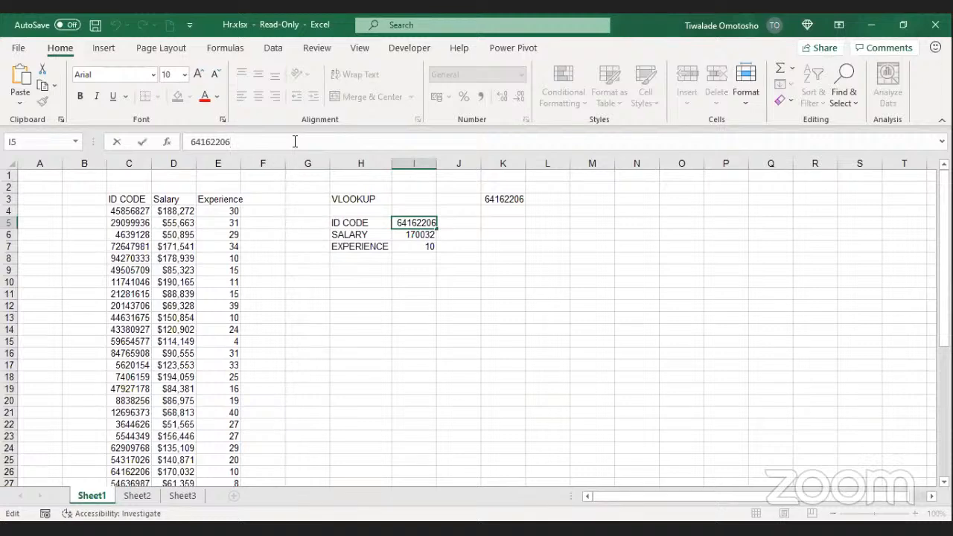
{"action": "key", "text": "BackSpace"}
{"action": "type", "text": "5"}
{"action": "key", "text": "Return"}
{"action": "left_click", "coordinate": [450, 356]}
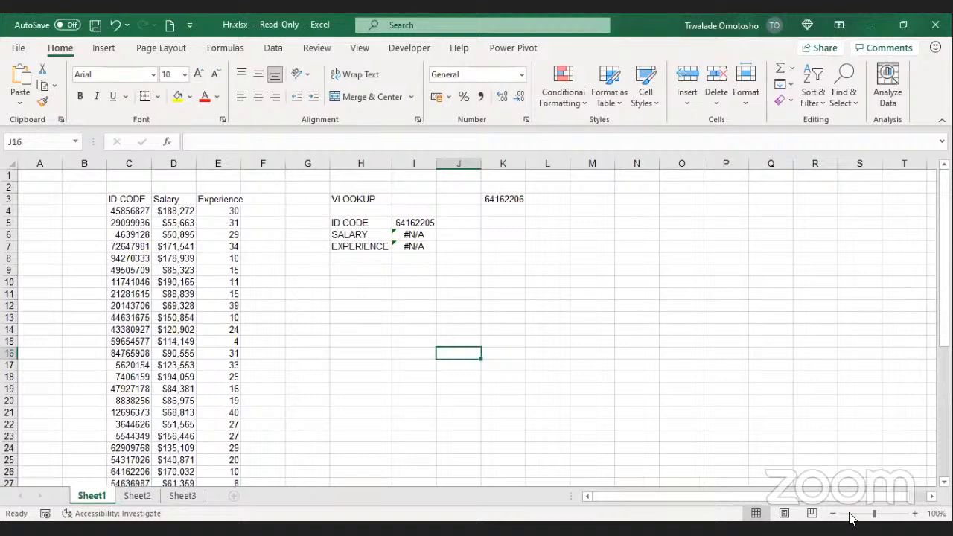
{"action": "left_click", "coordinate": [414, 222]}
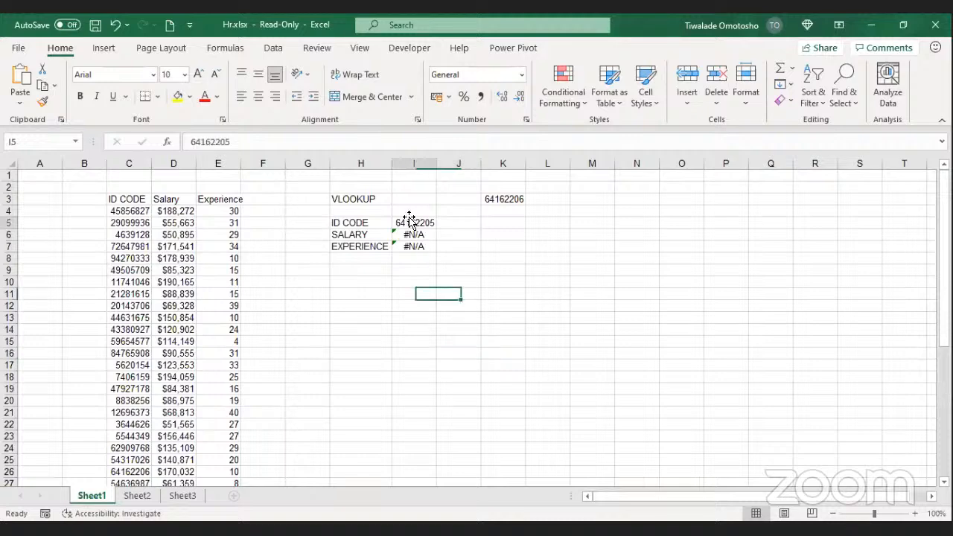
{"action": "left_click", "coordinate": [319, 134]}
{"action": "key", "text": "BackSpace"}
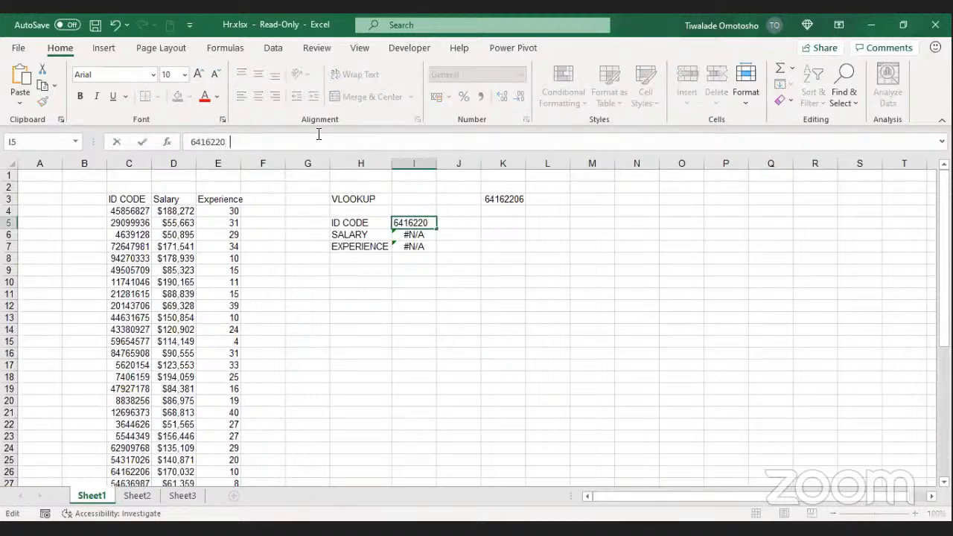
{"action": "type", "text": "6"}
{"action": "left_click", "coordinate": [143, 140]}
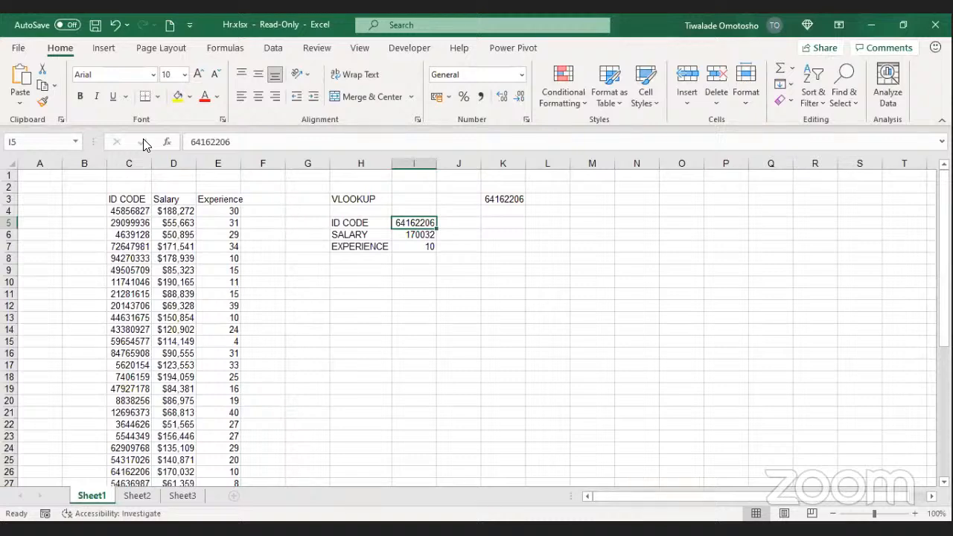
{"action": "left_click", "coordinate": [271, 93]}
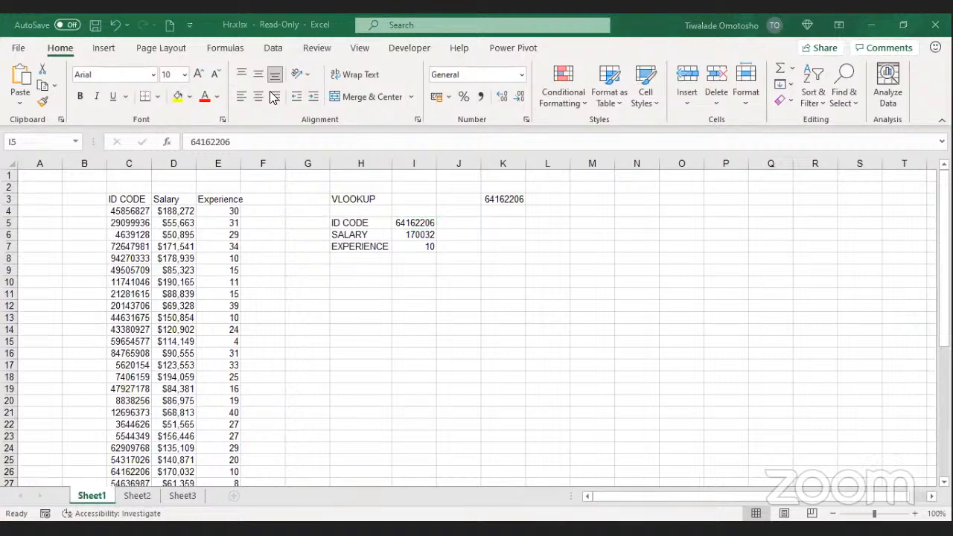
Step: Copy twelve ID codes from column C into column N starting at N6
{"action": "left_click_drag", "start_coordinate": [126, 258], "coordinate": [111, 394]}
{"action": "key", "text": "ctrl+c"}
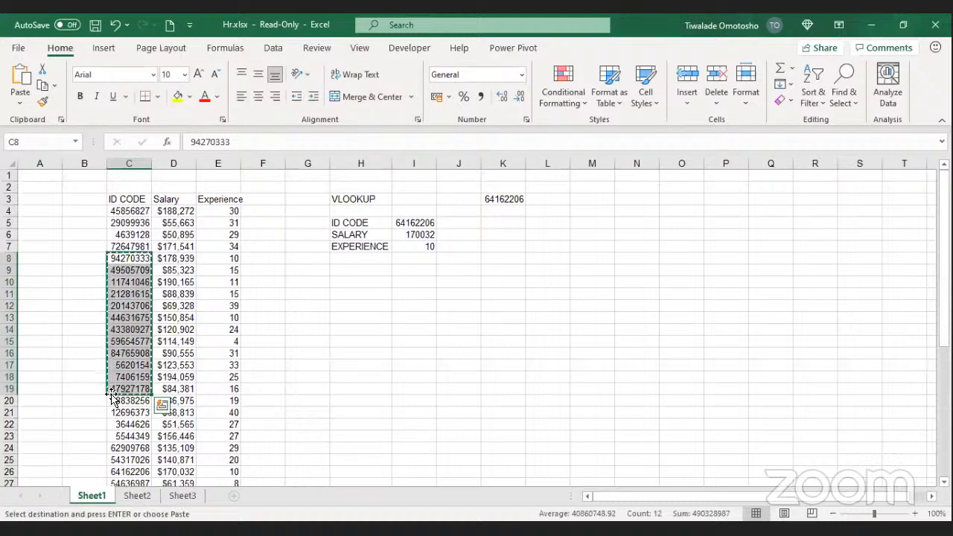
{"action": "left_click", "coordinate": [650, 232]}
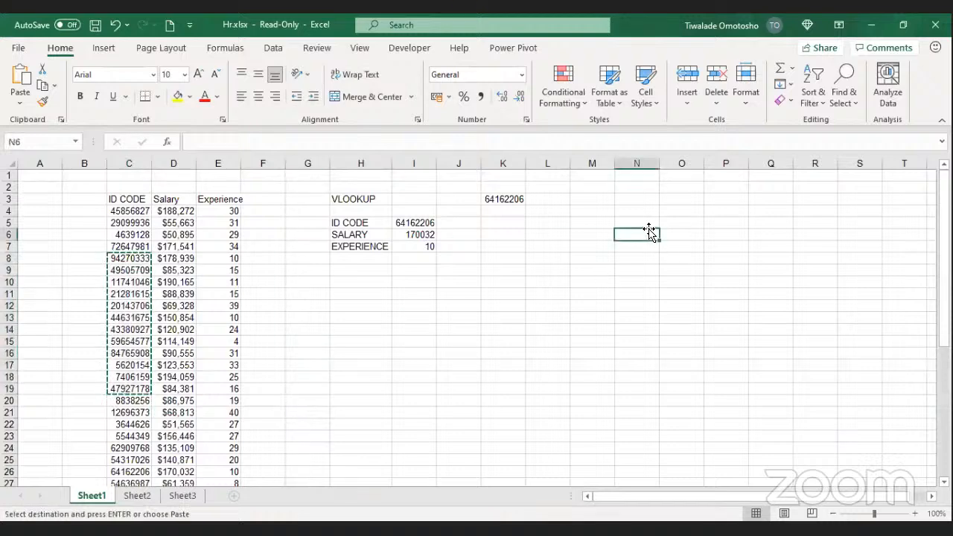
{"action": "key", "text": "ctrl+v"}
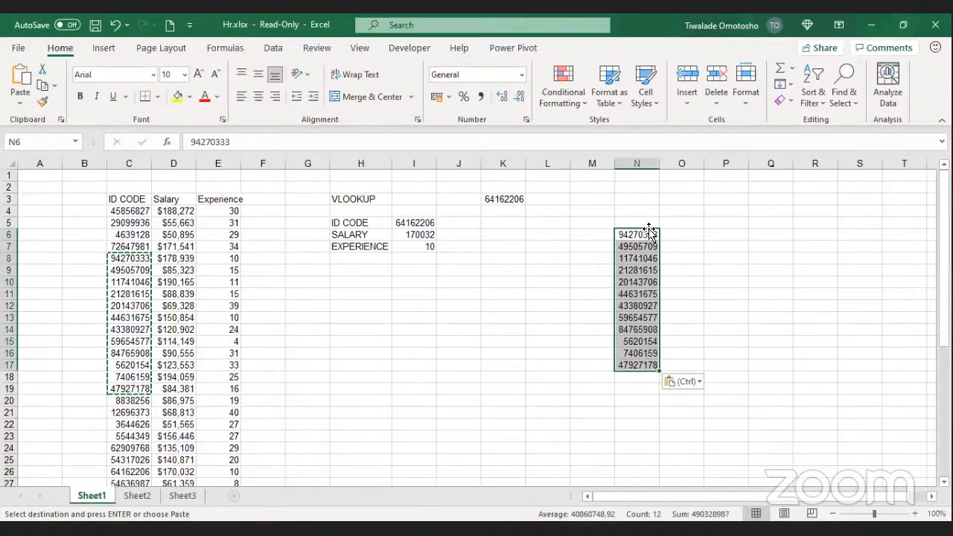
Step: Add headers ID CODE, Salary and Experience in N5:P5
{"action": "left_click", "coordinate": [648, 217]}
{"action": "double_click", "coordinate": [648, 217]}
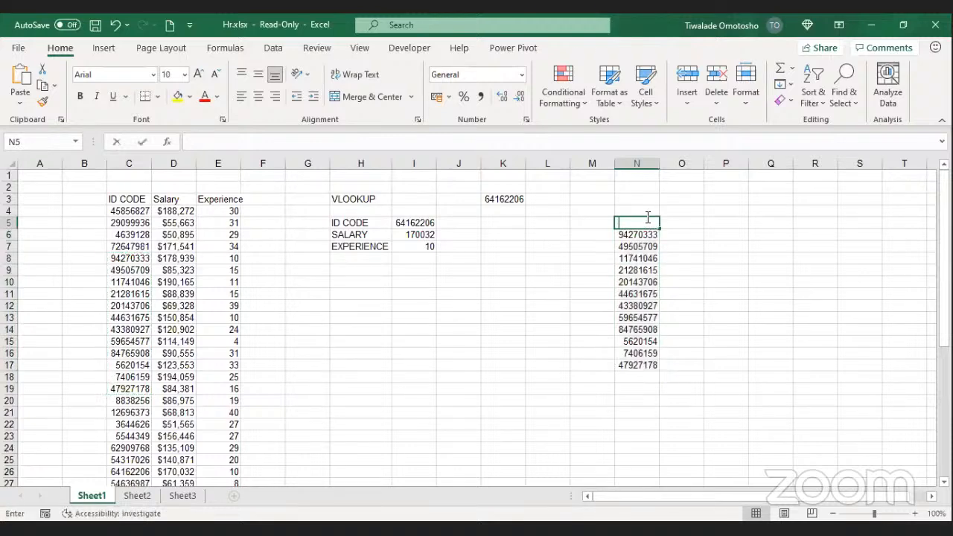
{"action": "type", "text": "ID C"}
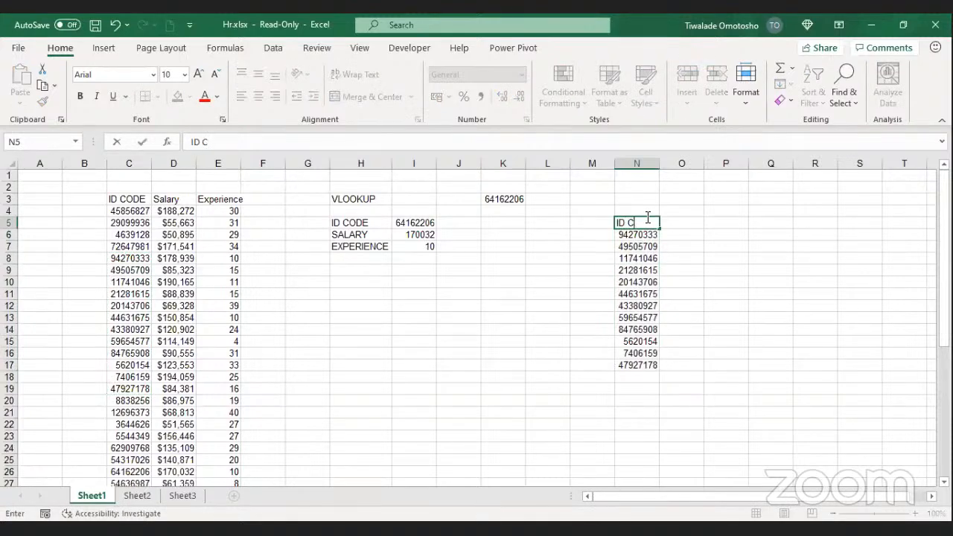
{"action": "type", "text": "ODE"}
{"action": "key", "text": "Tab"}
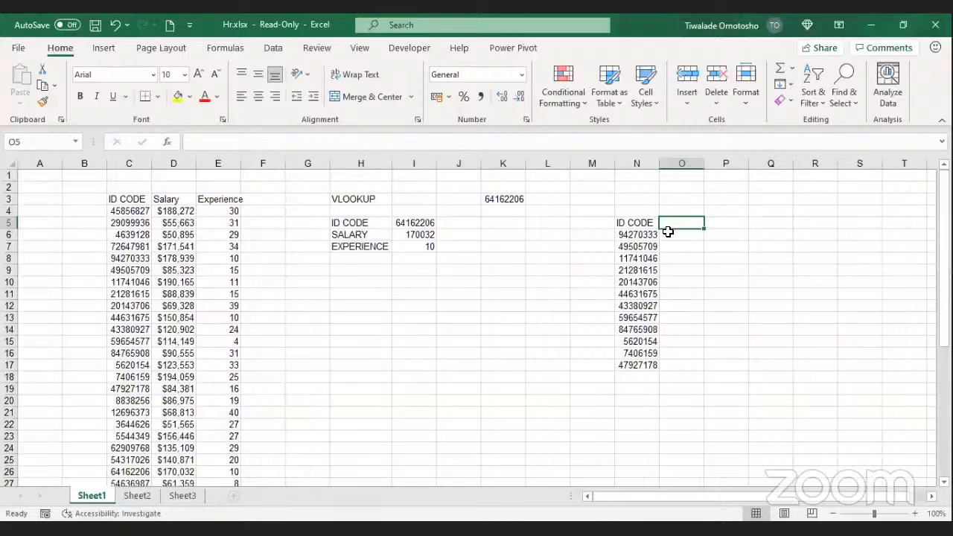
{"action": "type", "text": "D"}
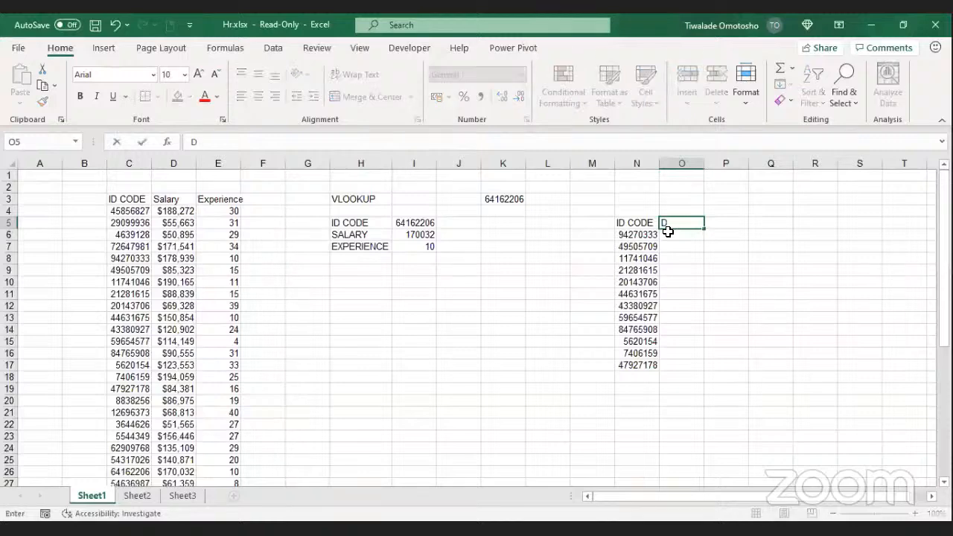
{"action": "key", "text": "BackSpace"}
{"action": "type", "text": "Salary"}
{"action": "key", "text": "Tab"}
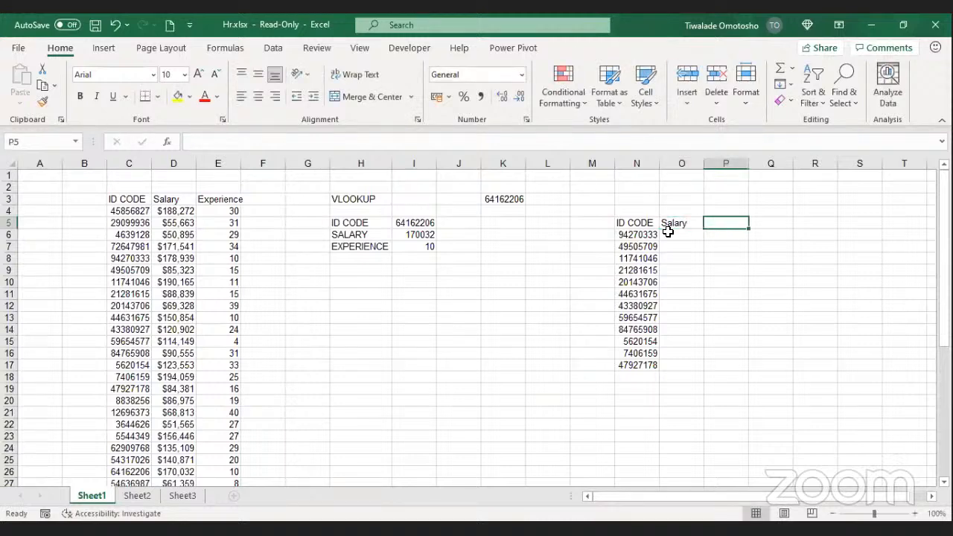
{"action": "type", "text": "Exper"}
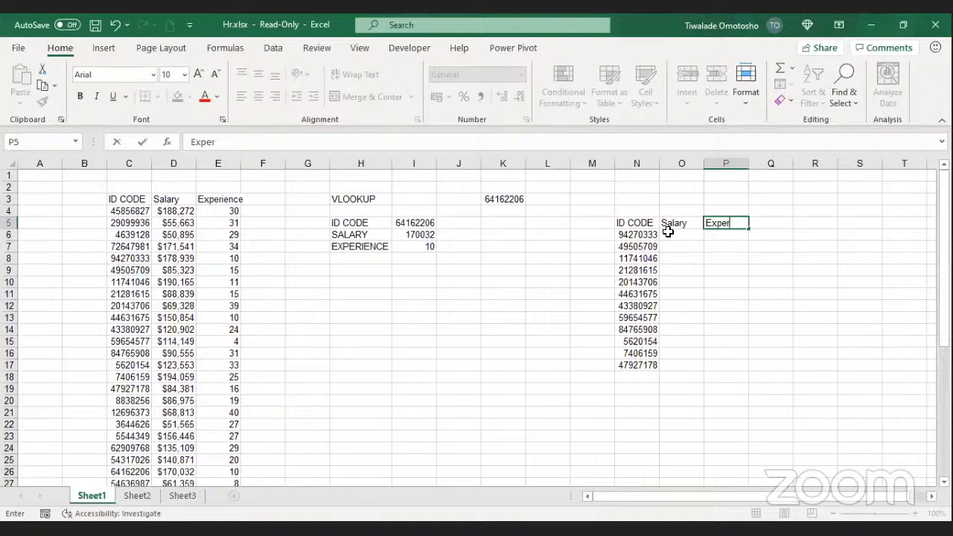
{"action": "type", "text": "ience"}
{"action": "left_click", "coordinate": [672, 232]}
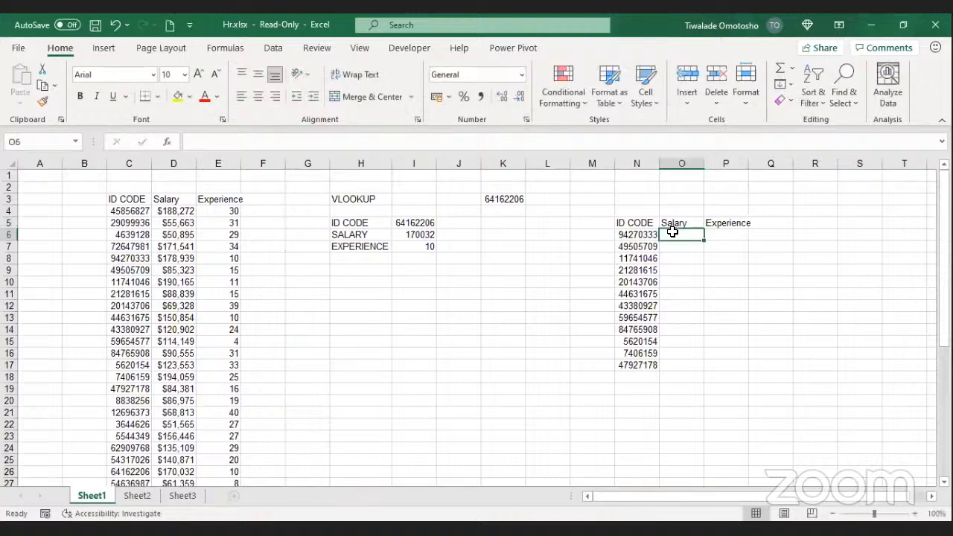
{"action": "type", "text": "="}
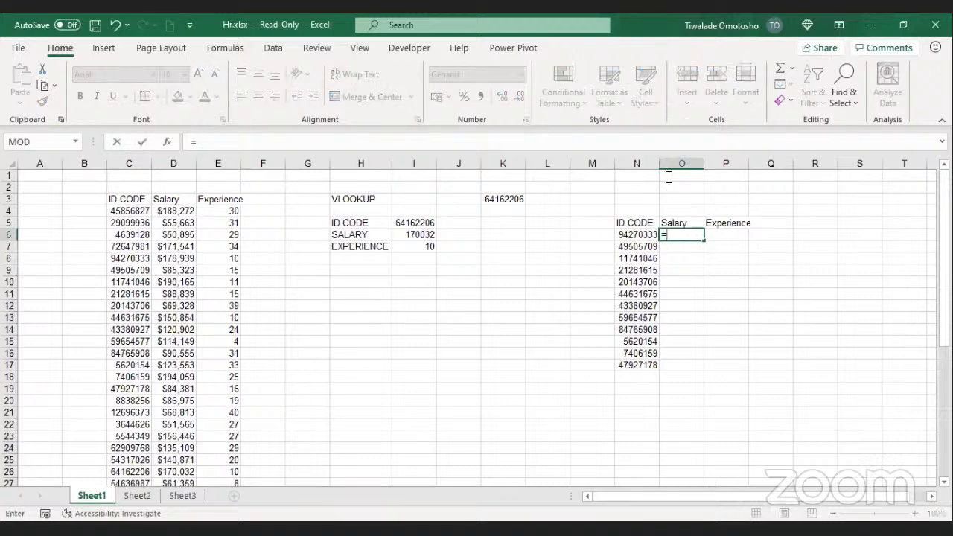
{"action": "left_click", "coordinate": [239, 216]}
{"action": "key", "text": "Escape"}
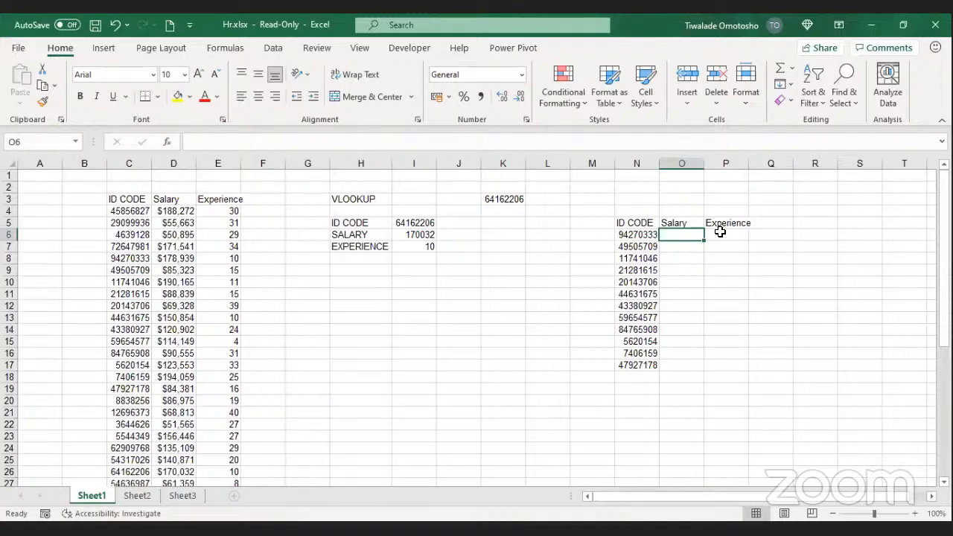
Step: Copy the N5:P17 list and paste it into Sheet2 at A1
{"action": "left_click_drag", "start_coordinate": [624, 224], "coordinate": [727, 358]}
{"action": "key", "text": "ctrl+c"}
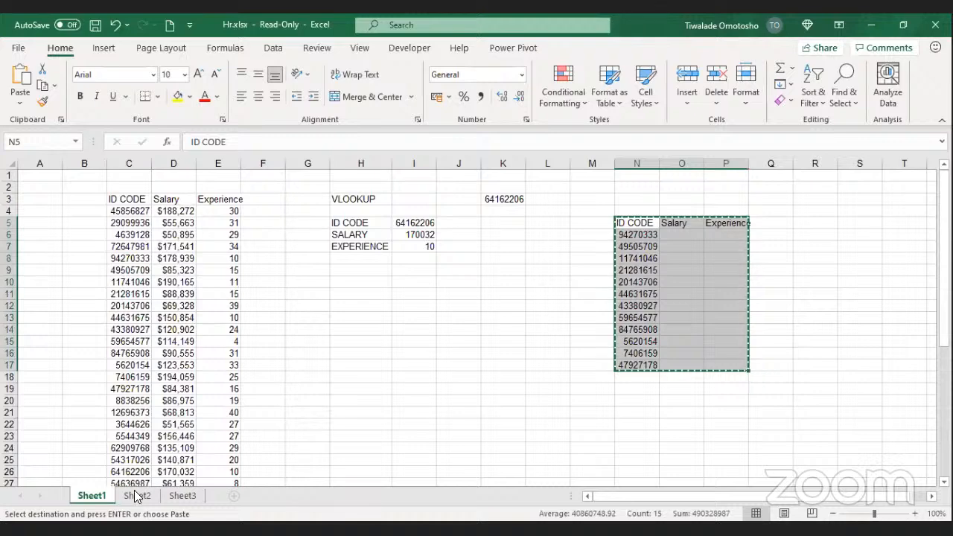
{"action": "left_click", "coordinate": [139, 497]}
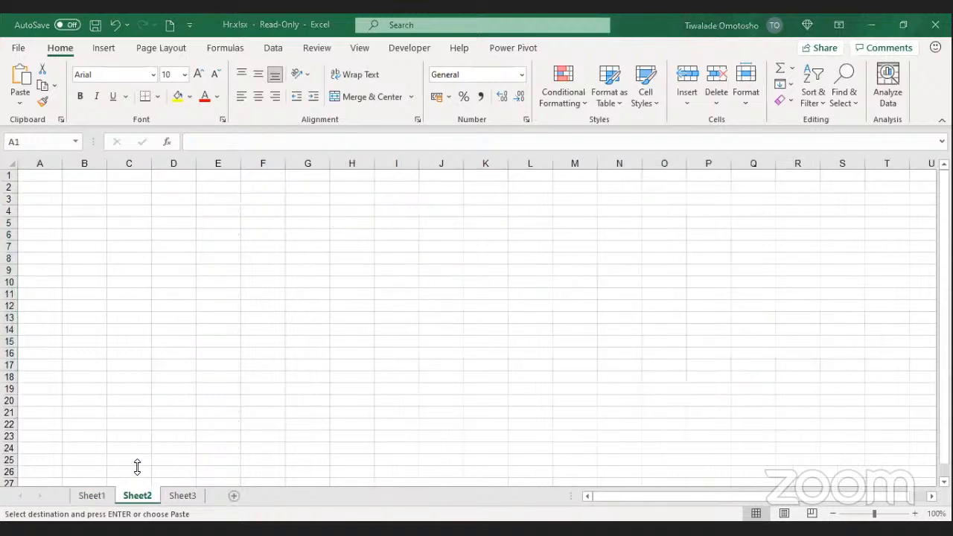
{"action": "left_click", "coordinate": [42, 175]}
{"action": "key", "text": "ctrl+v"}
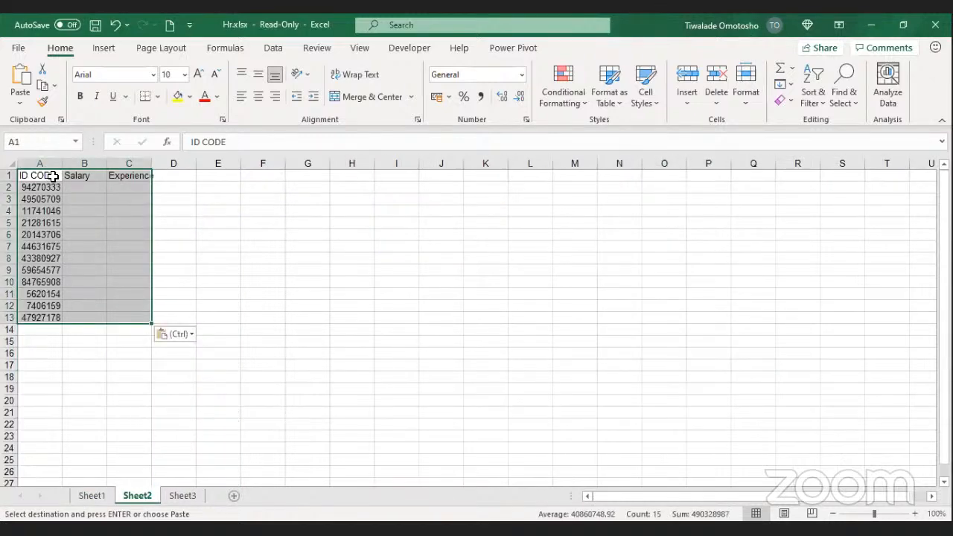
{"action": "left_click", "coordinate": [88, 377]}
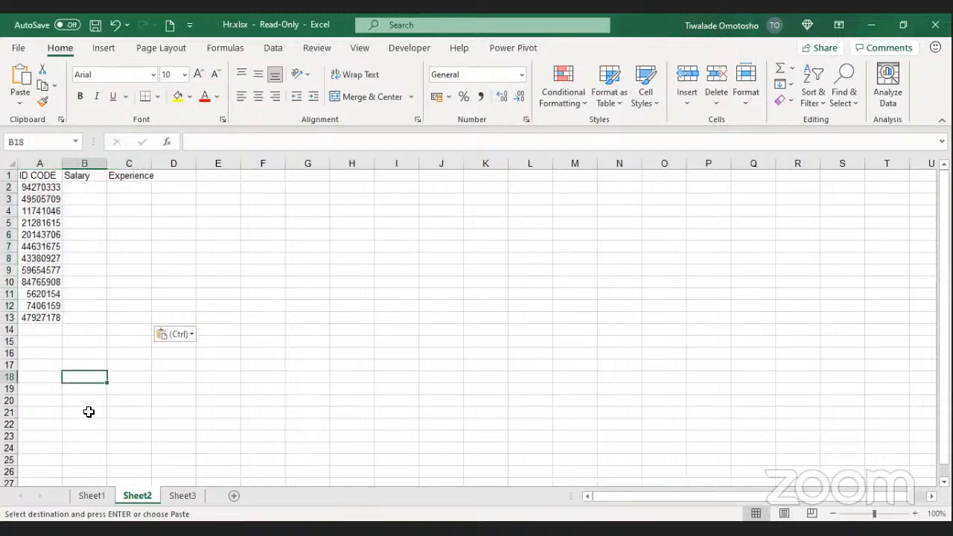
Step: Rename Sheet2's C1 heading from Experience to Age
{"action": "left_click", "coordinate": [92, 496]}
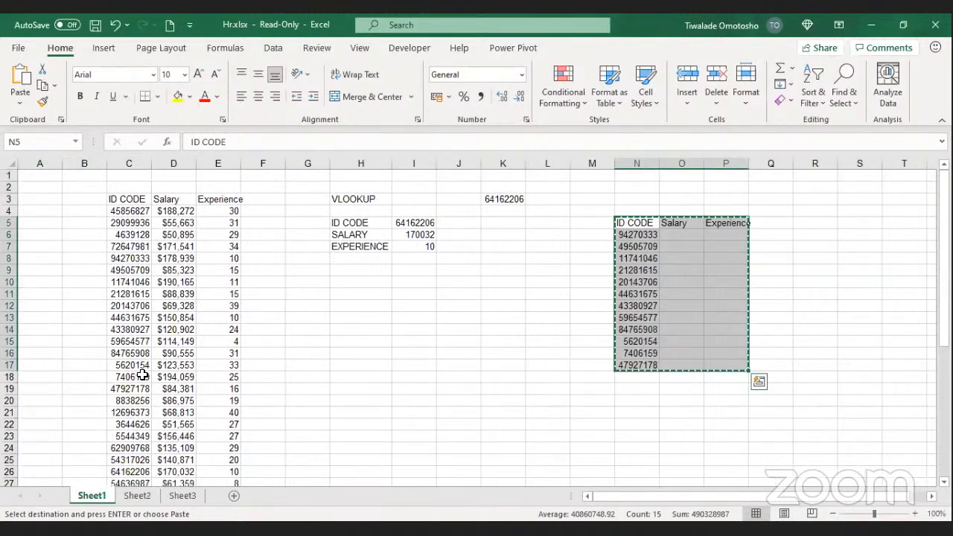
{"action": "left_click", "coordinate": [142, 376]}
{"action": "left_click", "coordinate": [137, 496]}
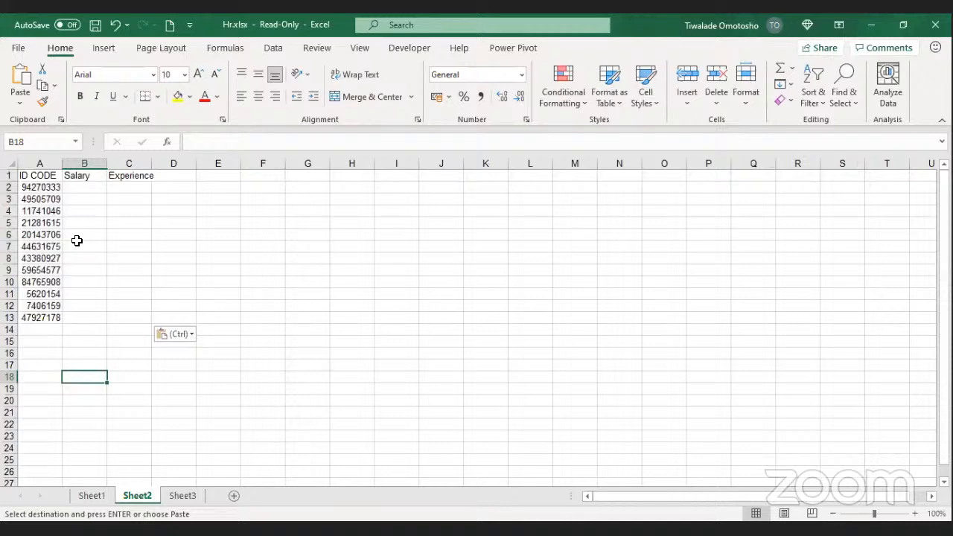
{"action": "left_click", "coordinate": [77, 198]}
{"action": "left_click", "coordinate": [77, 189]}
{"action": "left_click", "coordinate": [137, 178]}
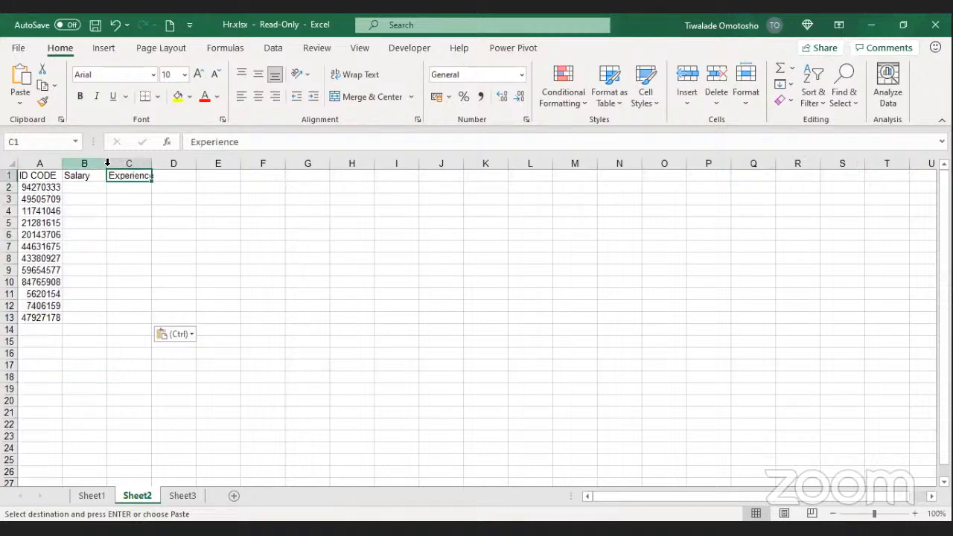
{"action": "type", "text": "Age"}
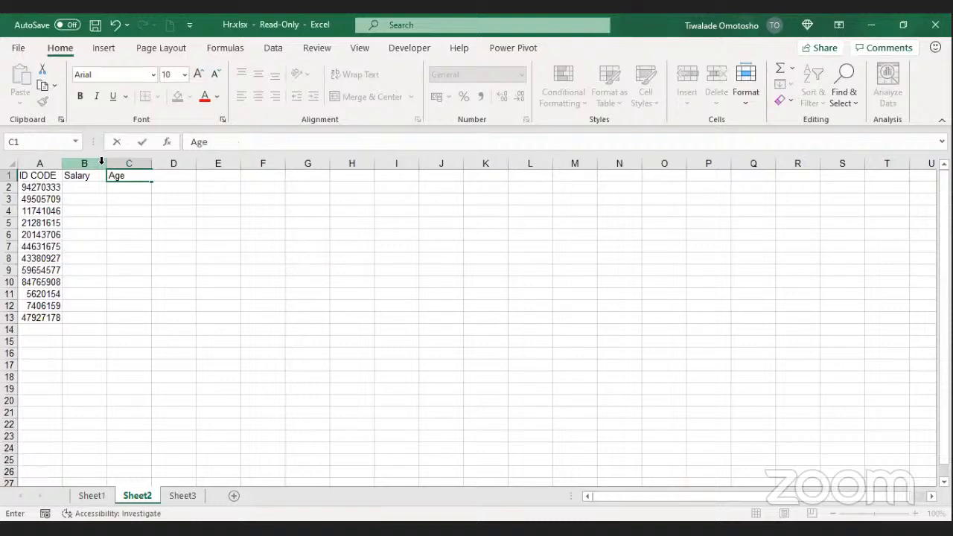
{"action": "key", "text": "Return"}
{"action": "left_click", "coordinate": [99, 187]}
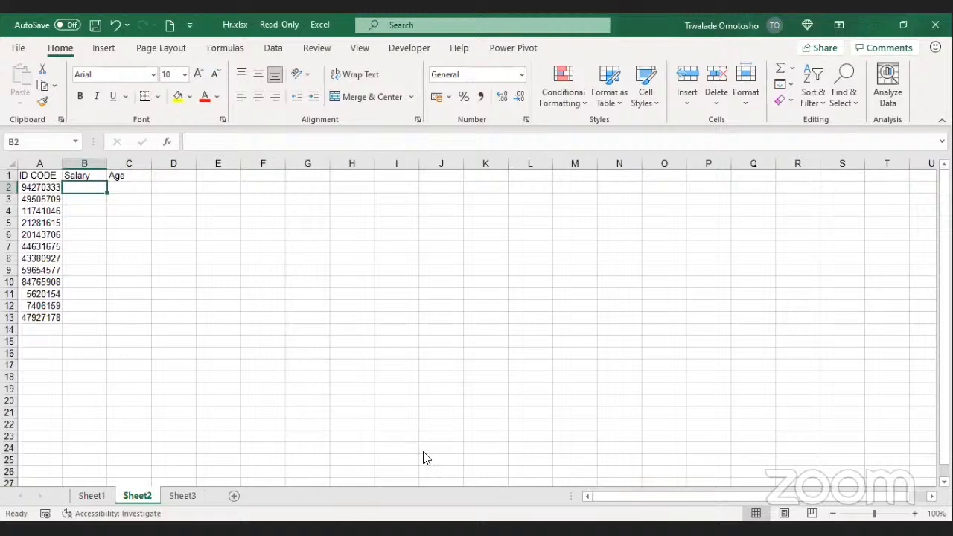
Step: Select the first ID code 94270333 on Sheet2 and compare against Sheet1's source table
{"action": "left_click", "coordinate": [532, 127]}
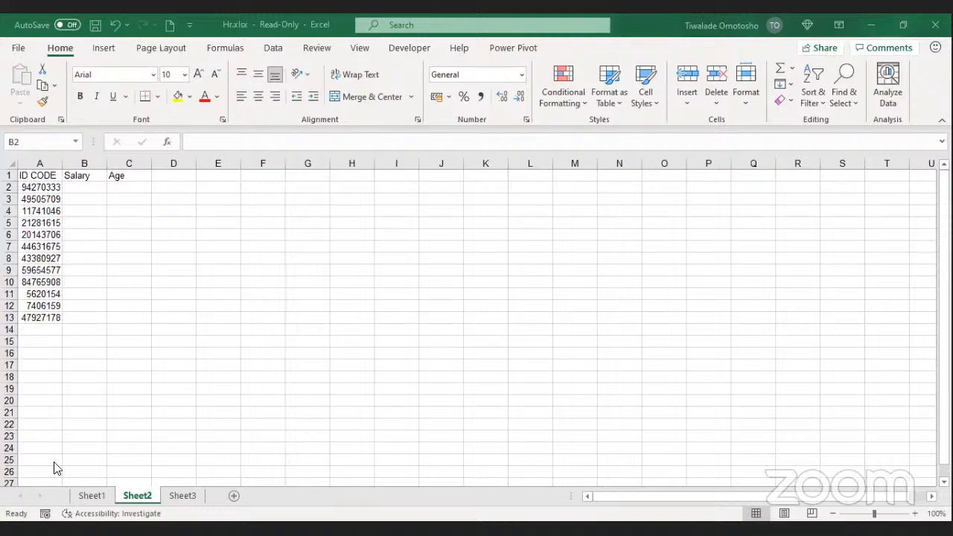
{"action": "left_click", "coordinate": [35, 178]}
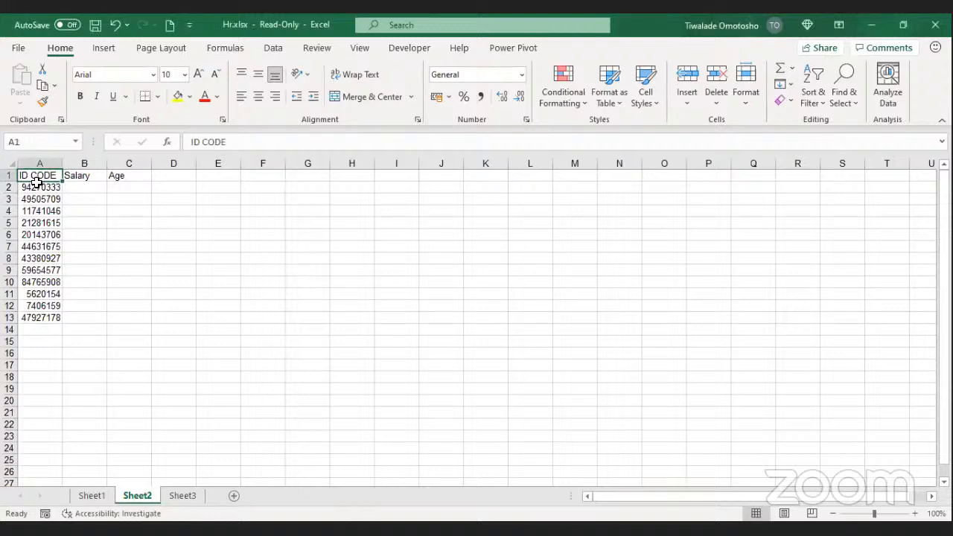
{"action": "left_click", "coordinate": [45, 191]}
{"action": "left_click", "coordinate": [84, 496]}
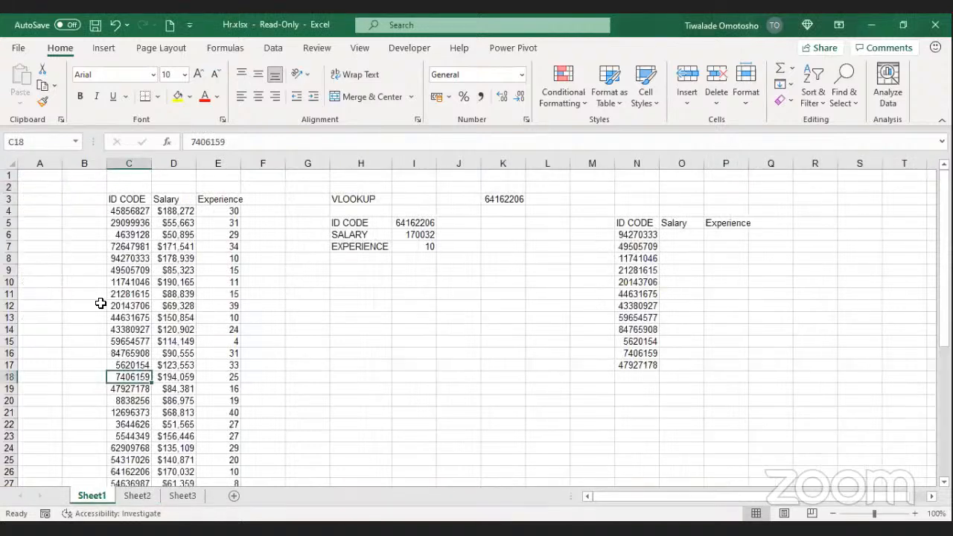
{"action": "left_click", "coordinate": [136, 497]}
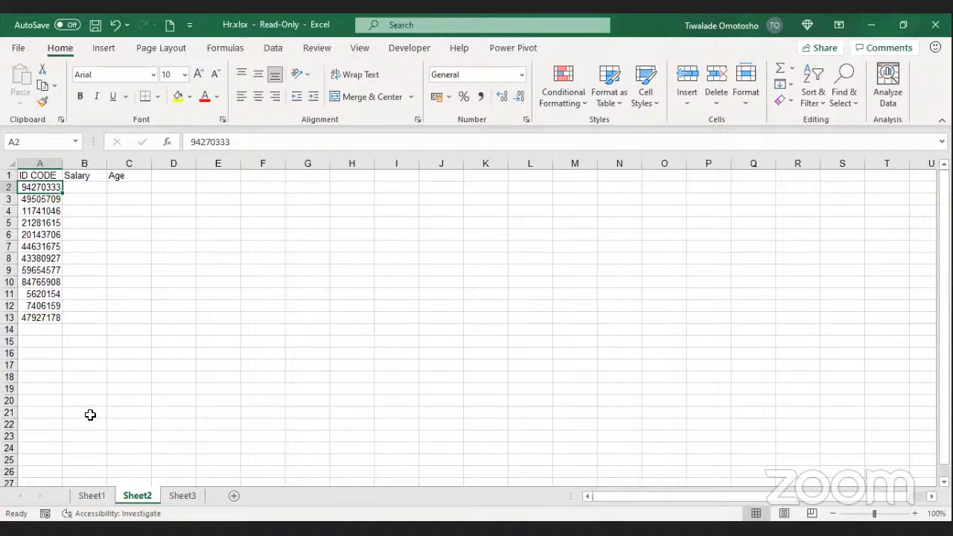
{"action": "left_click", "coordinate": [91, 496]}
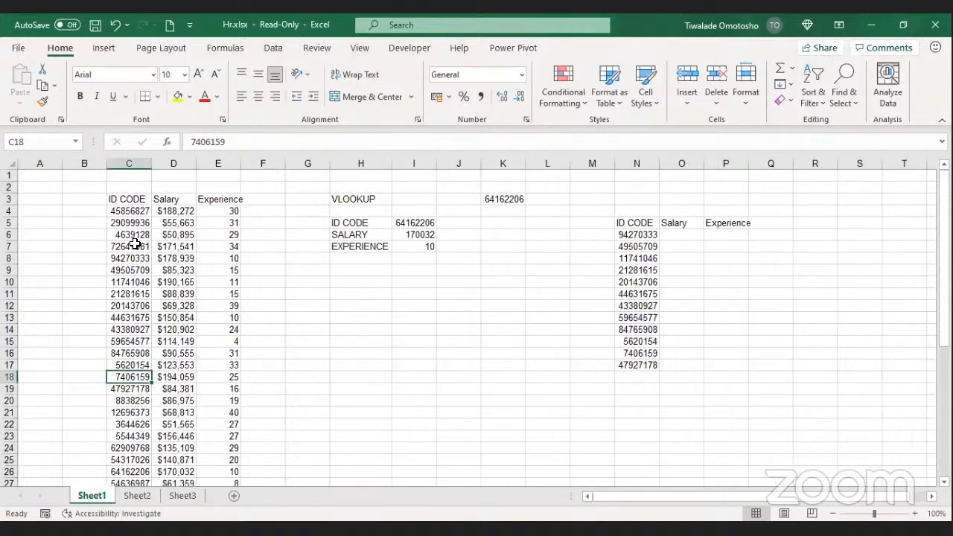
Step: Copy the $178,939 salary for ID 94270333 into Sheet2's B2
{"action": "left_click", "coordinate": [171, 260]}
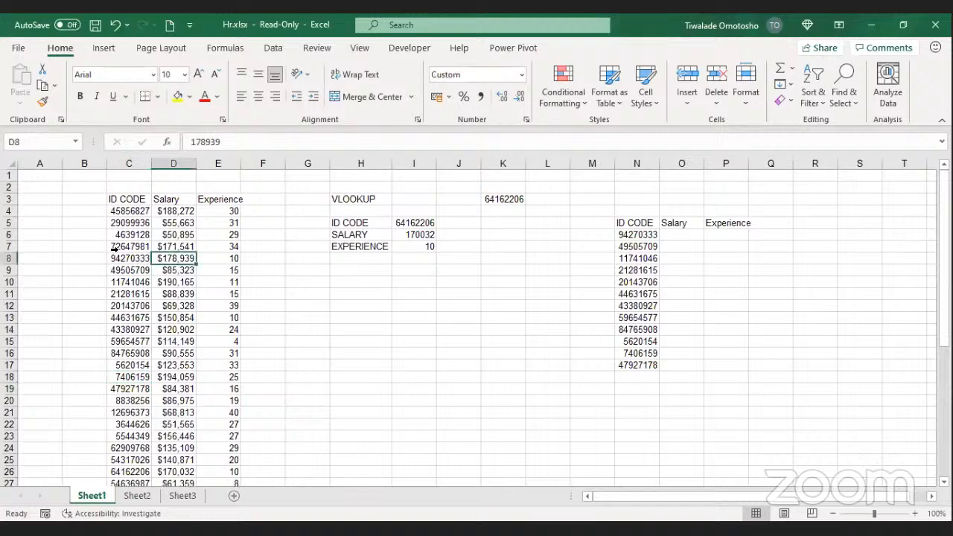
{"action": "key", "text": "ctrl+c"}
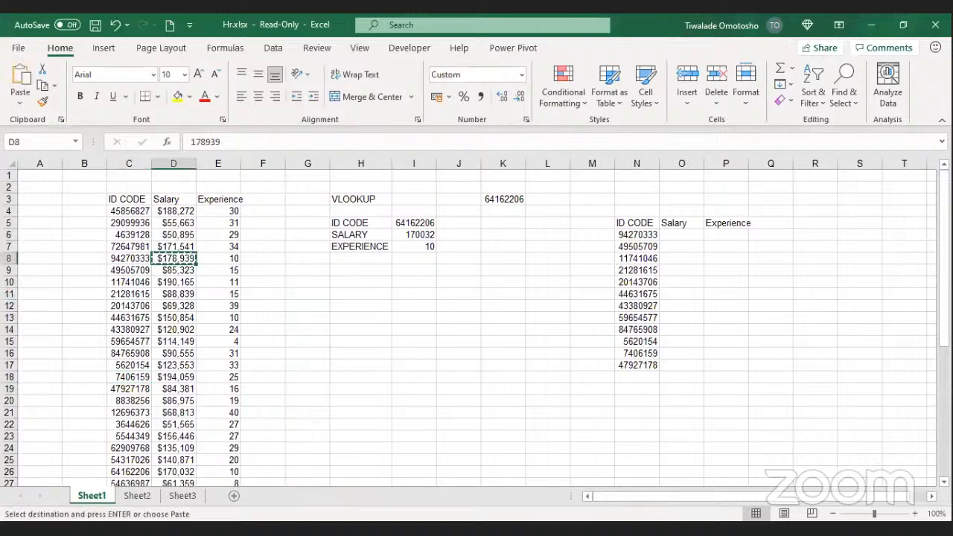
{"action": "left_click", "coordinate": [137, 496]}
{"action": "left_click", "coordinate": [82, 189]}
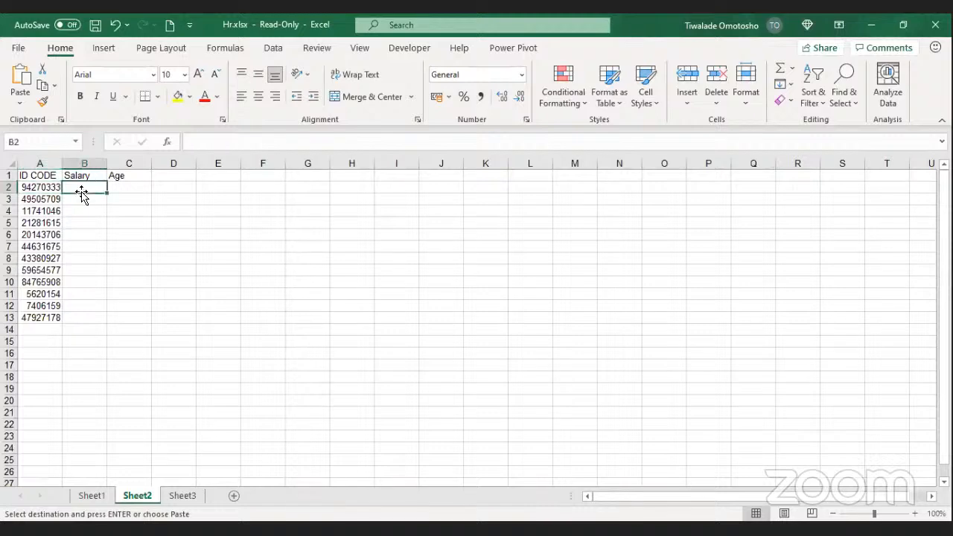
{"action": "key", "text": "ctrl+v"}
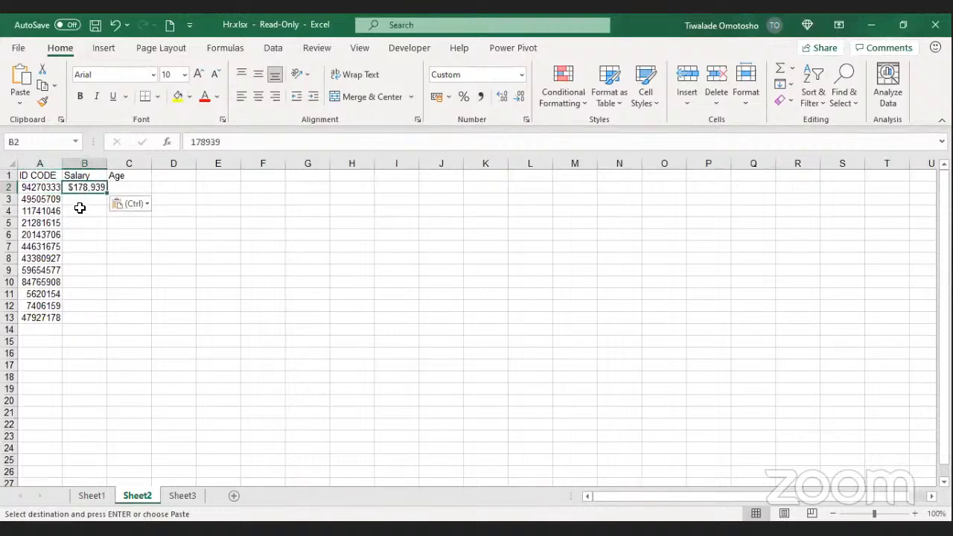
{"action": "left_click", "coordinate": [81, 210]}
{"action": "left_click", "coordinate": [32, 198]}
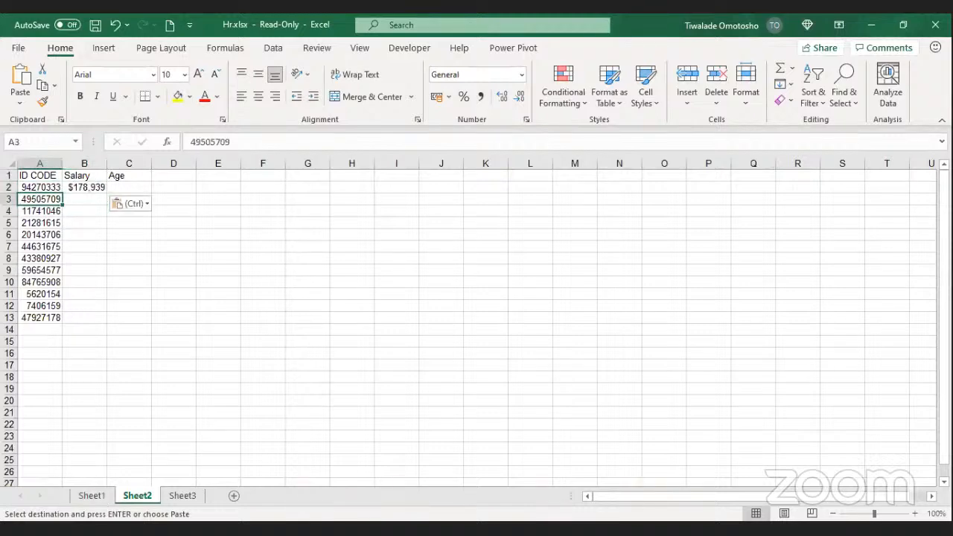
Step: Cancel the copy, clear the pasted salary from B2, and return to Sheet1
{"action": "left_click", "coordinate": [91, 496]}
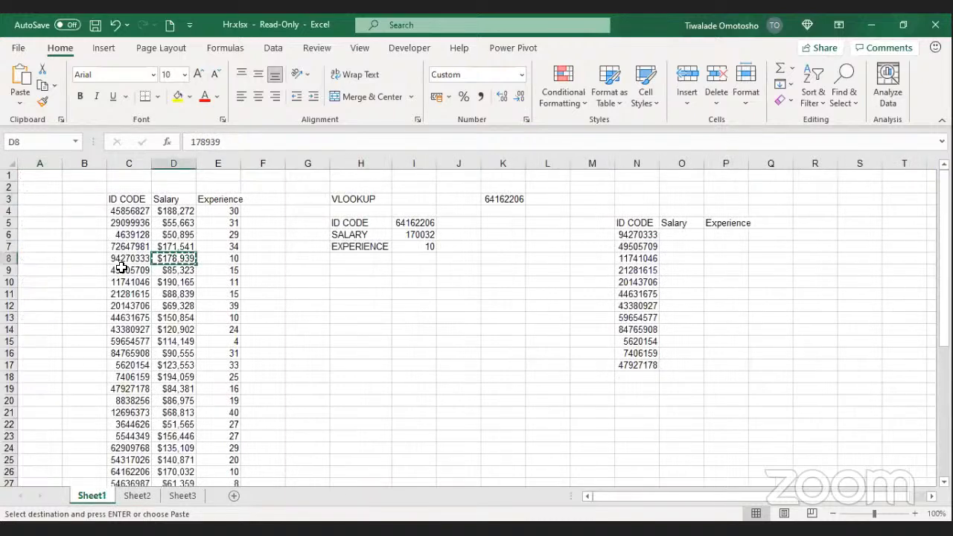
{"action": "key", "text": "Escape"}
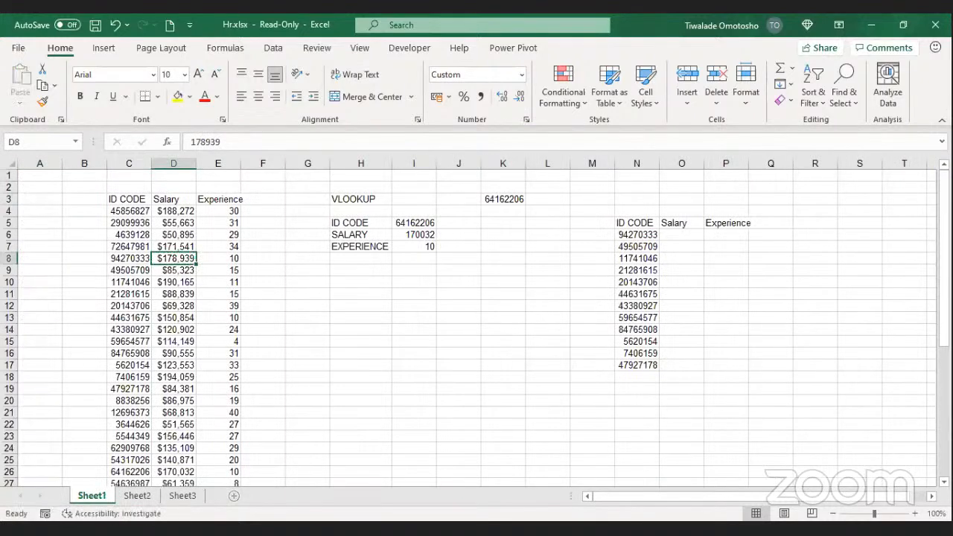
{"action": "left_click", "coordinate": [133, 496]}
{"action": "left_click", "coordinate": [79, 187]}
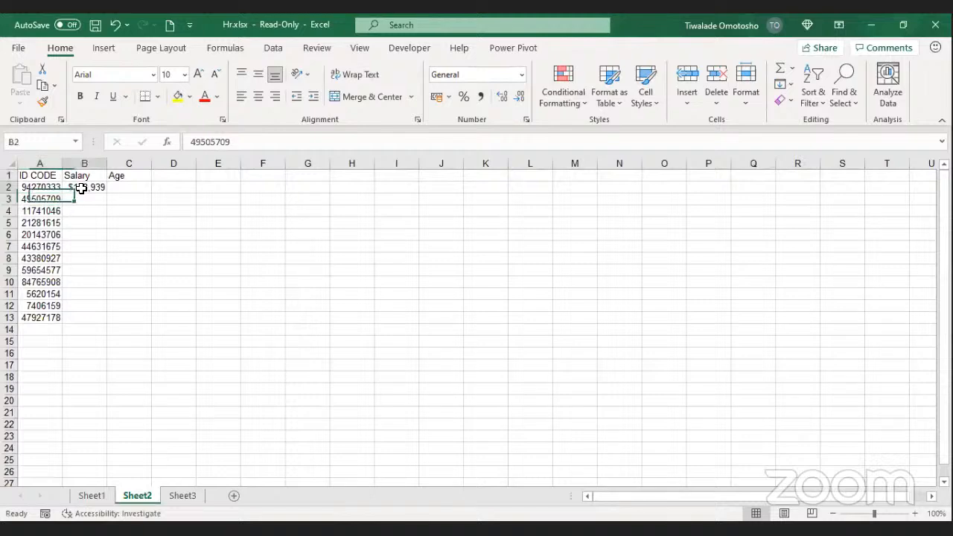
{"action": "key", "text": "Delete"}
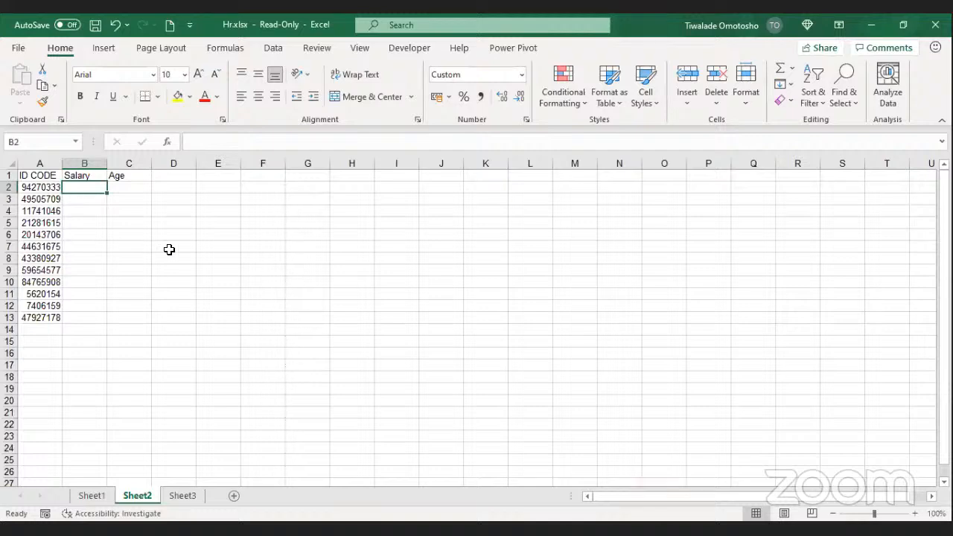
{"action": "left_click", "coordinate": [103, 496]}
Step: Go back to Sheet2 and select cell B2 beside the first ID code
{"action": "key", "text": "alt+Tab"}
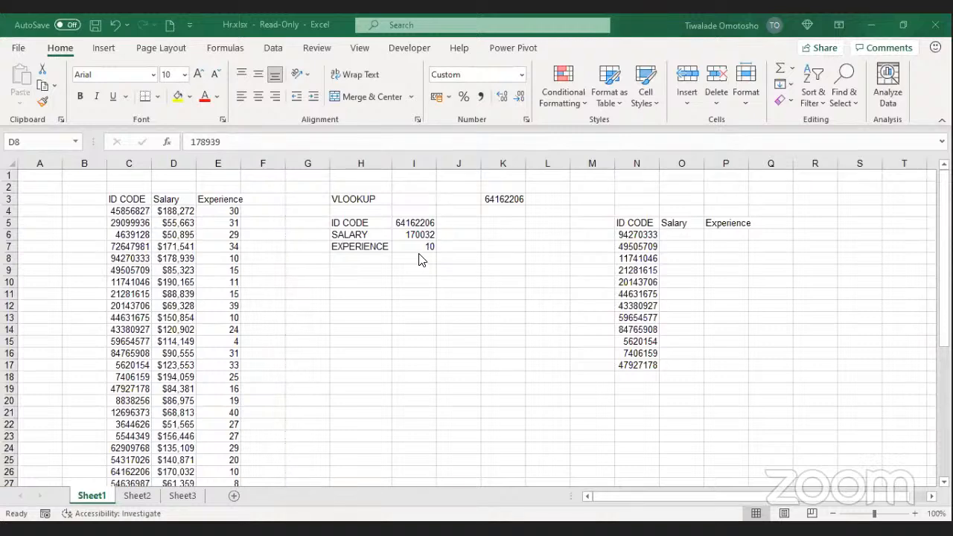
{"action": "left_click", "coordinate": [142, 498]}
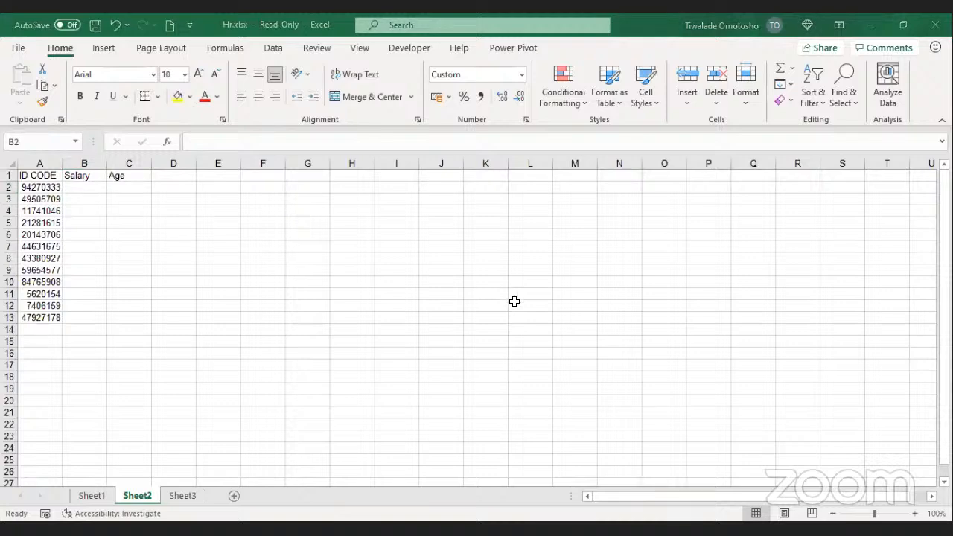
{"action": "left_click", "coordinate": [87, 192]}
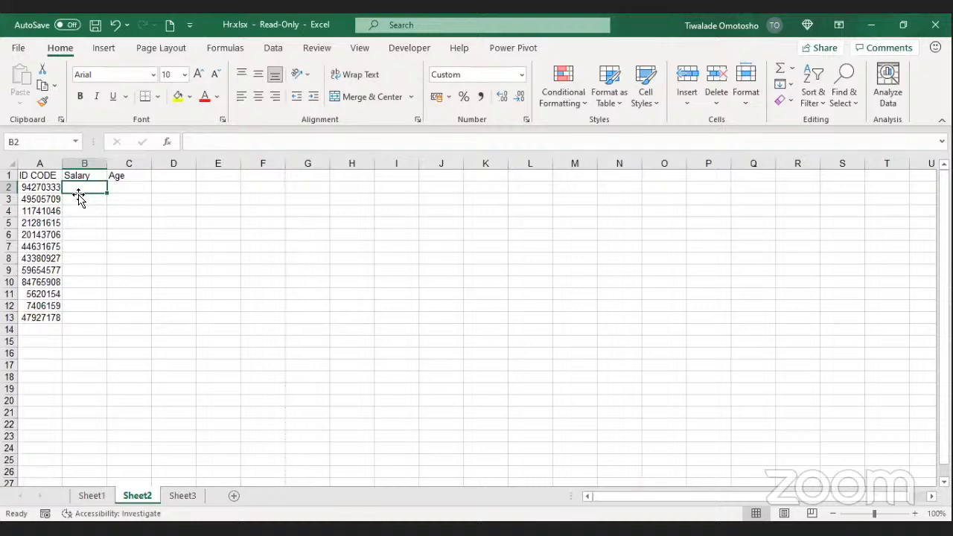
Step: Enter =VLOOKUP(A2, in Sheet2's B2 with the first ID code as lookup value
{"action": "type", "text": "="}
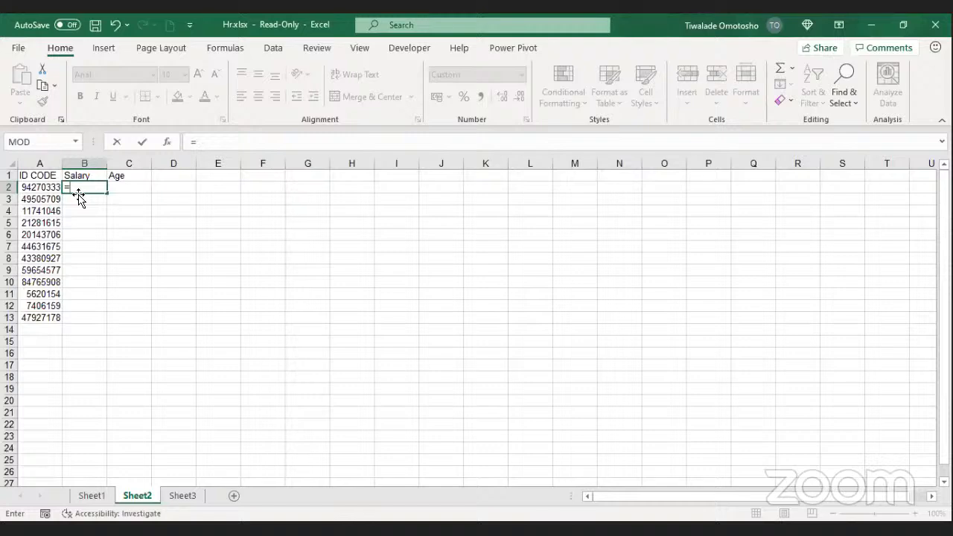
{"action": "type", "text": "v"}
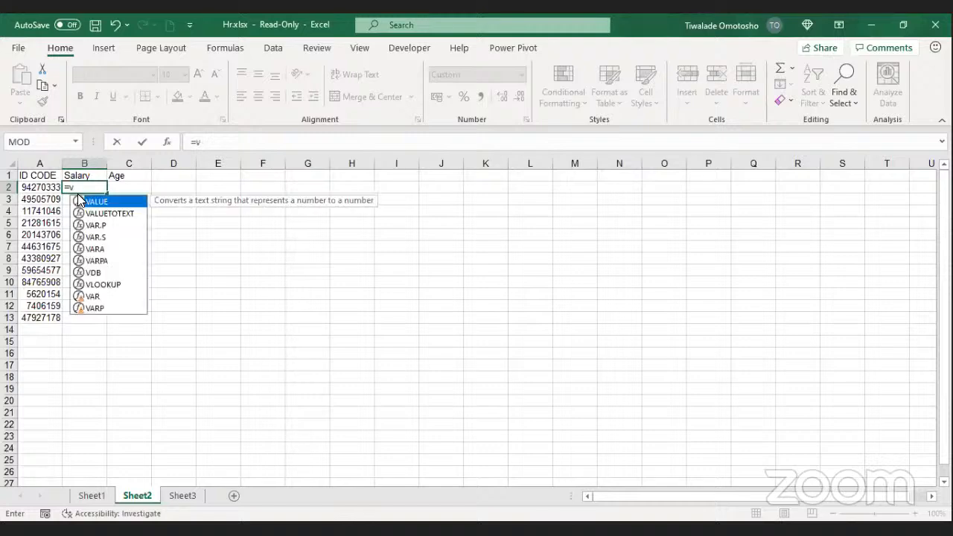
{"action": "type", "text": "lo"}
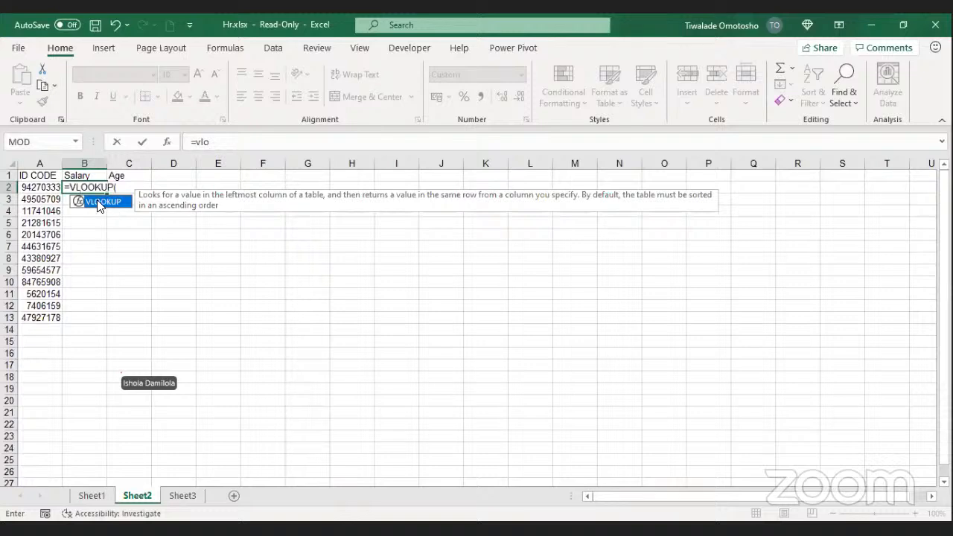
{"action": "double_click", "coordinate": [100, 202]}
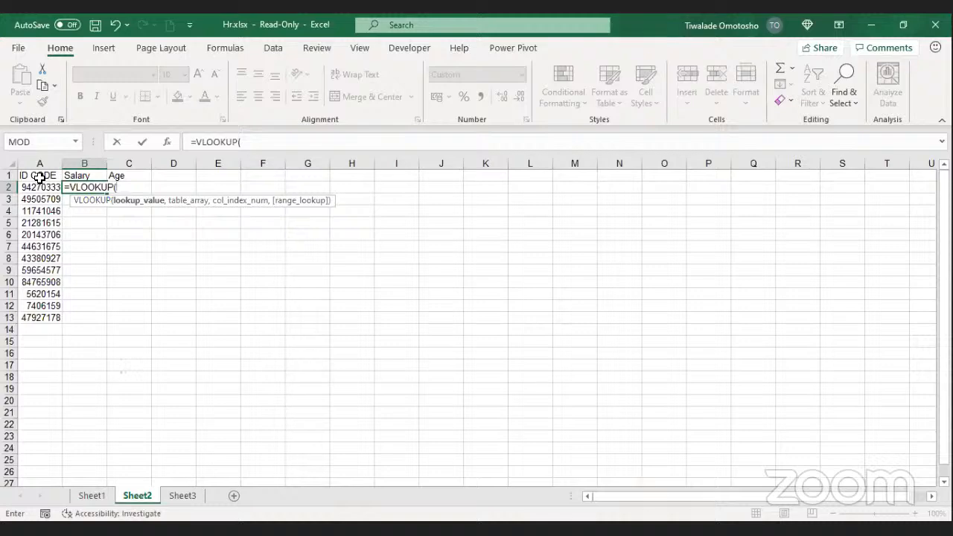
{"action": "left_click", "coordinate": [36, 186]}
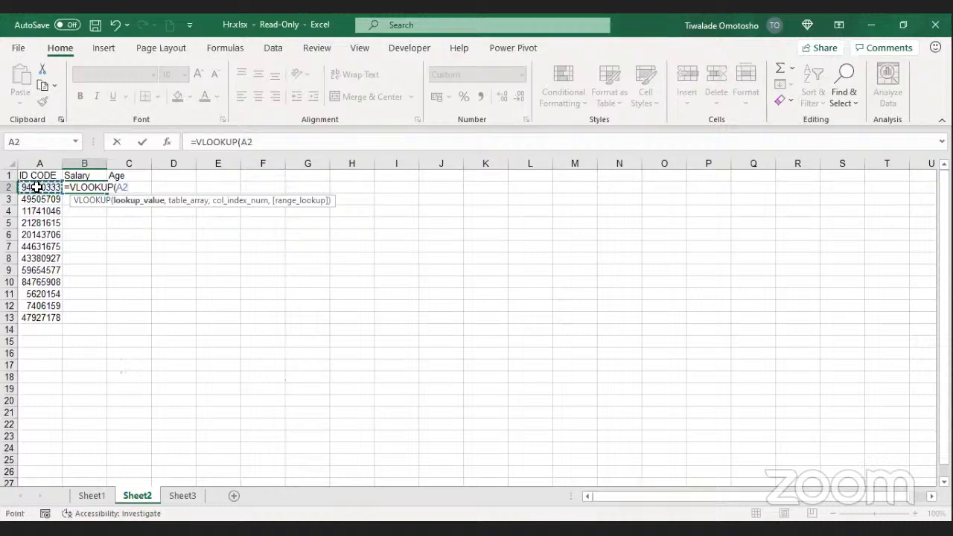
{"action": "type", "text": ","}
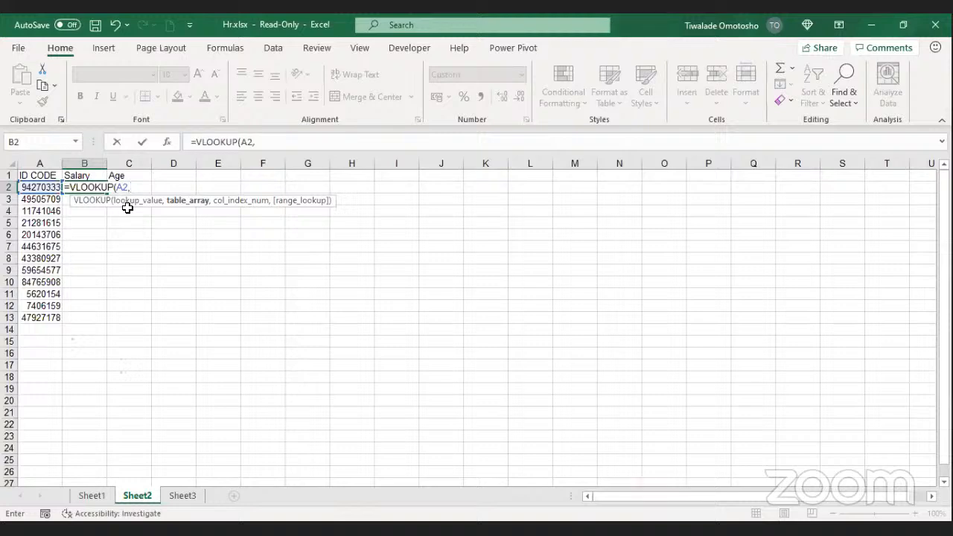
Step: On Sheet1, select C3:E45 (ID CODE through Experience) as the VLOOKUP's table range
{"action": "left_click", "coordinate": [92, 496]}
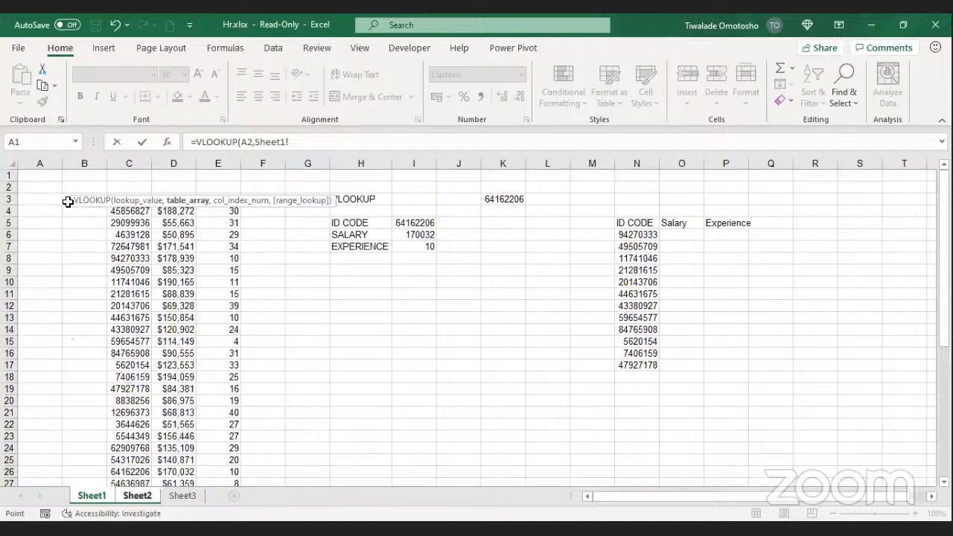
{"action": "left_click", "coordinate": [68, 202]}
{"action": "key", "text": "shift+Right"}
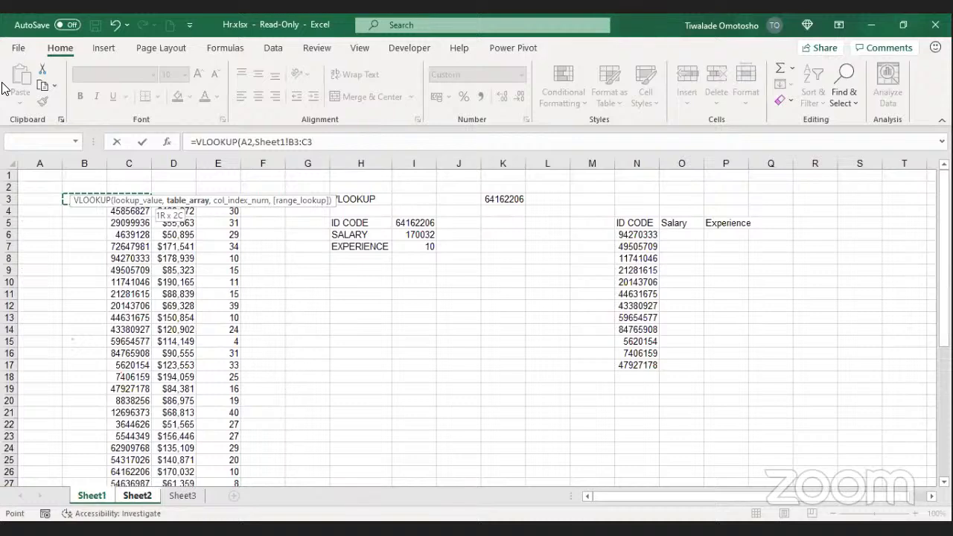
{"action": "key", "text": "ctrl+shift+Down"}
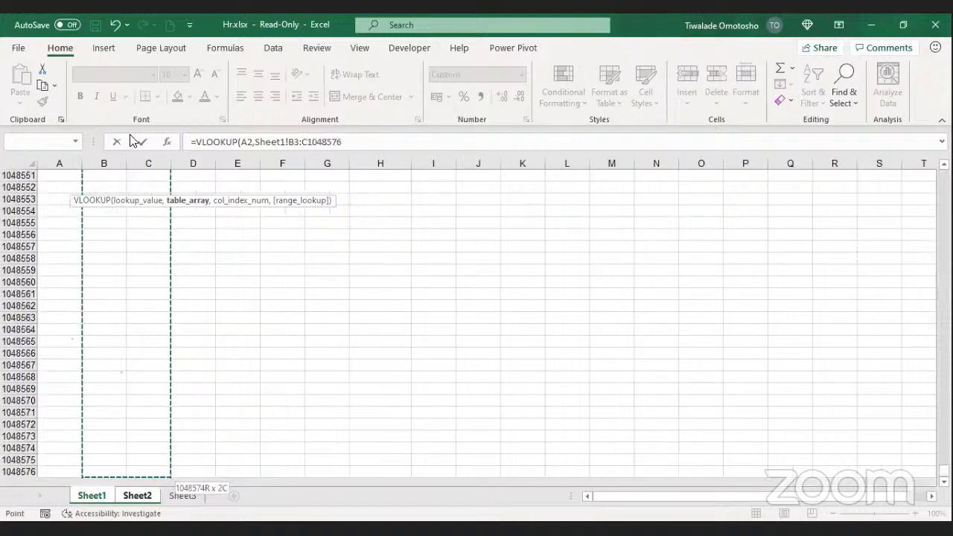
{"action": "key", "text": "ctrl+shift+Up"}
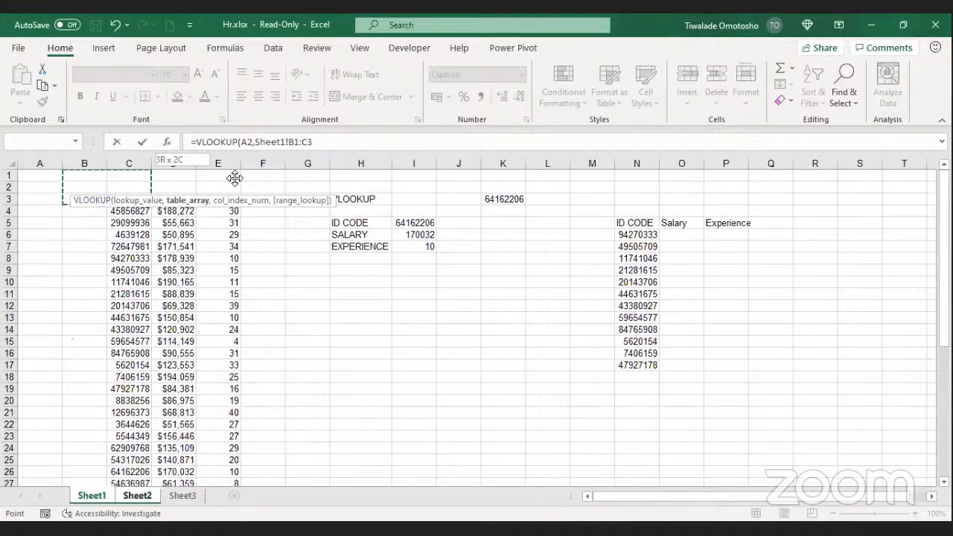
{"action": "left_click", "coordinate": [137, 201]}
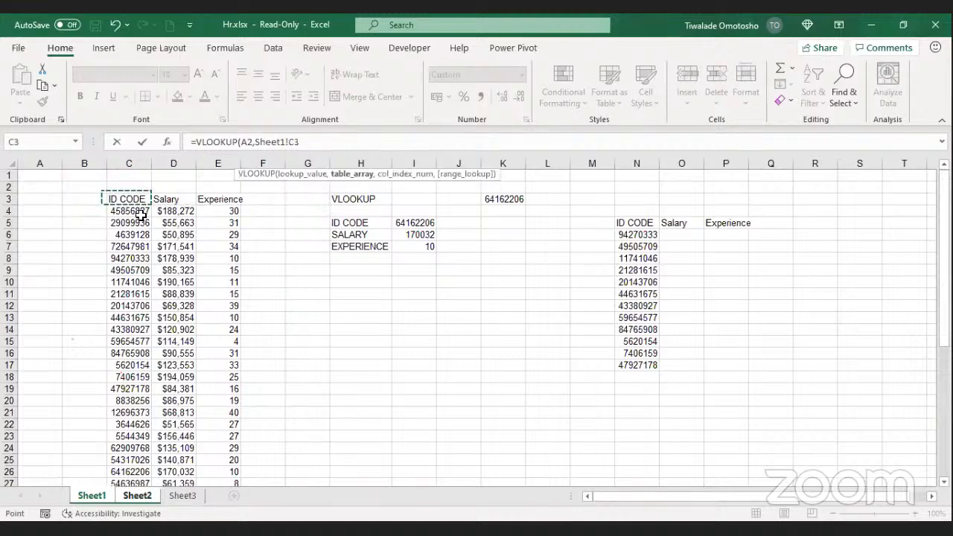
{"action": "left_click", "coordinate": [220, 248], "text": "shift"}
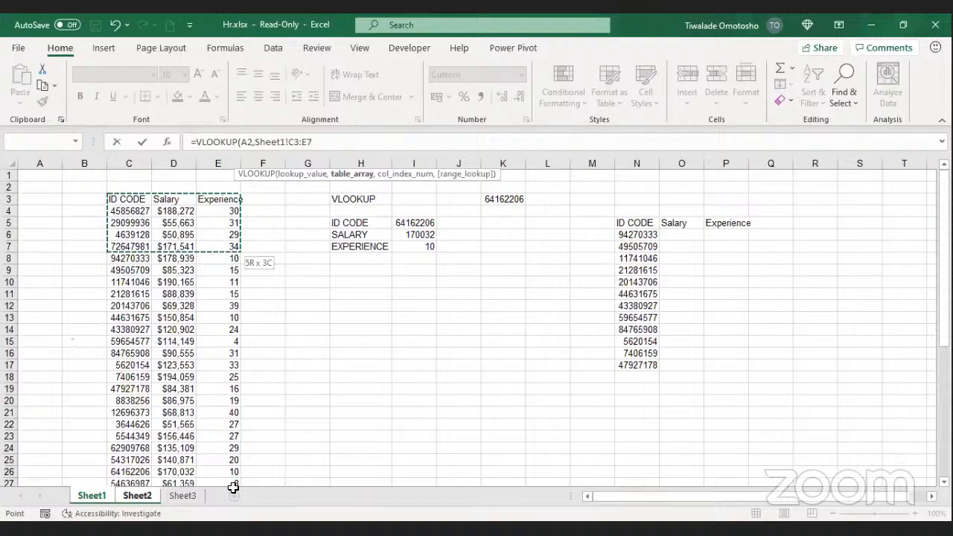
{"action": "key", "text": "ctrl+shift+Down"}
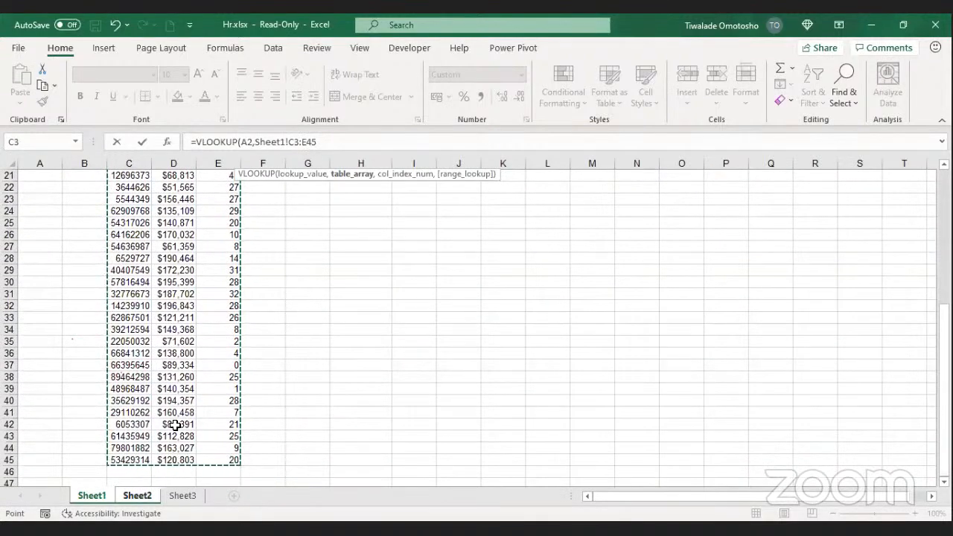
{"action": "left_click_drag", "start_coordinate": [317, 143], "coordinate": [290, 144]}
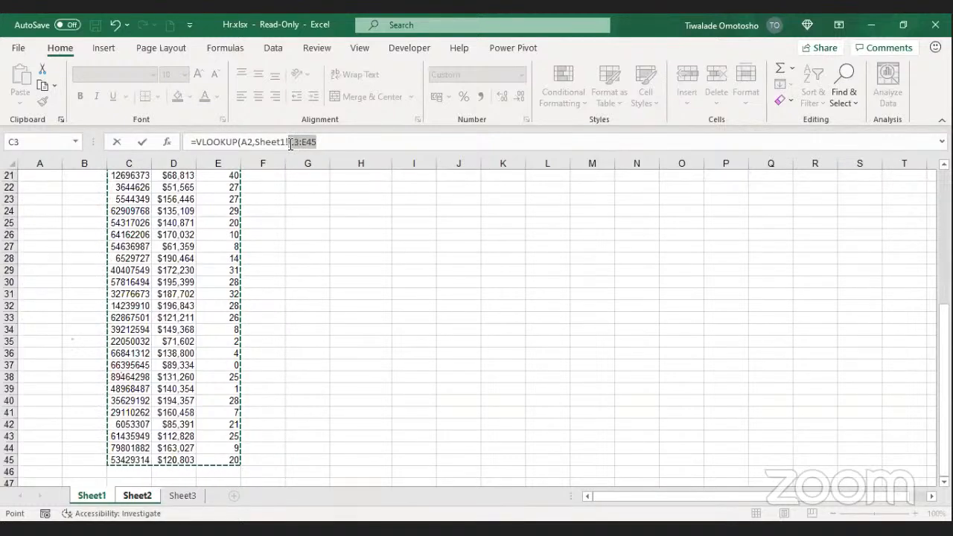
{"action": "left_click", "coordinate": [330, 142]}
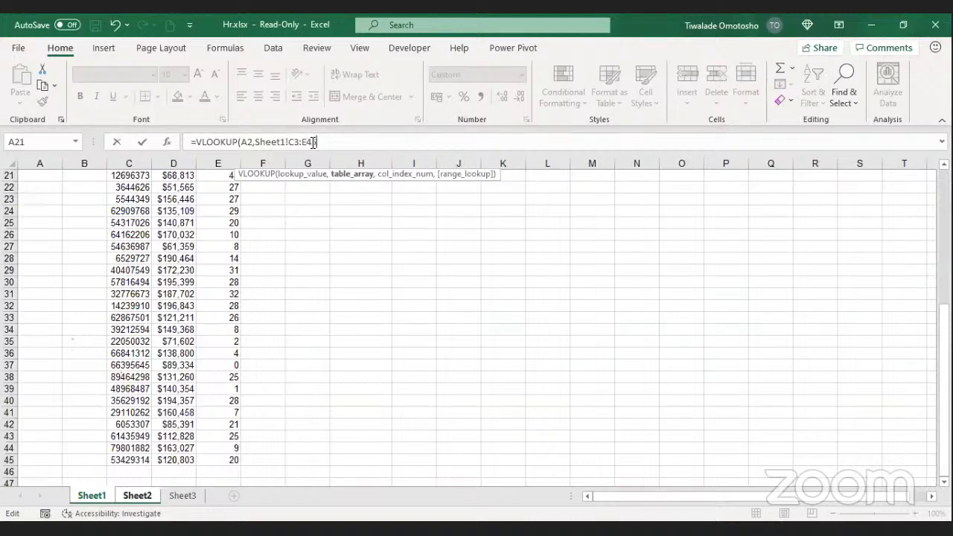
Step: Complete B2's formula as =VLOOKUP(A2,Sheet1!C3:E45,2,FALSE) with exact match to return $178,939
{"action": "type", "text": "5"}
{"action": "left_click_drag", "start_coordinate": [338, 142], "coordinate": [288, 142]}
{"action": "left_click", "coordinate": [292, 467]}
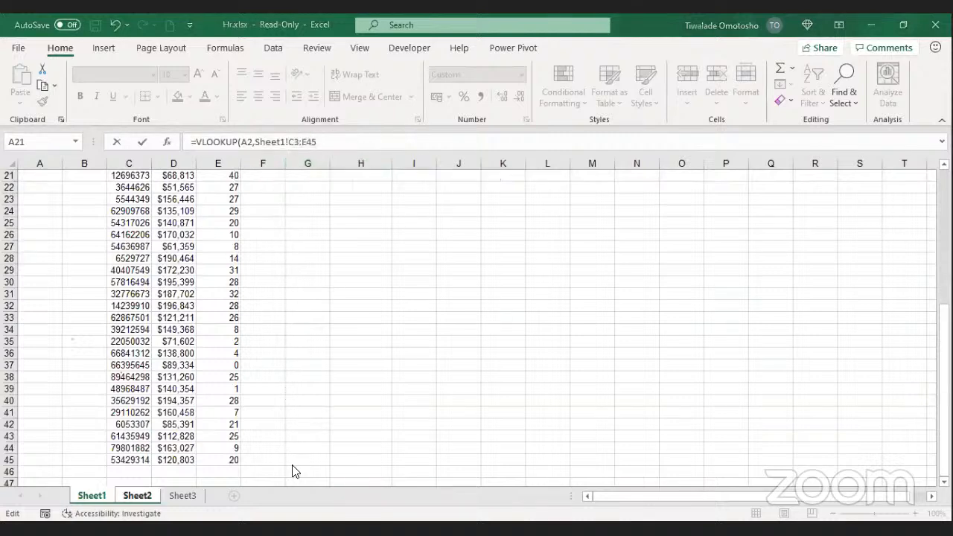
{"action": "left_click", "coordinate": [321, 143]}
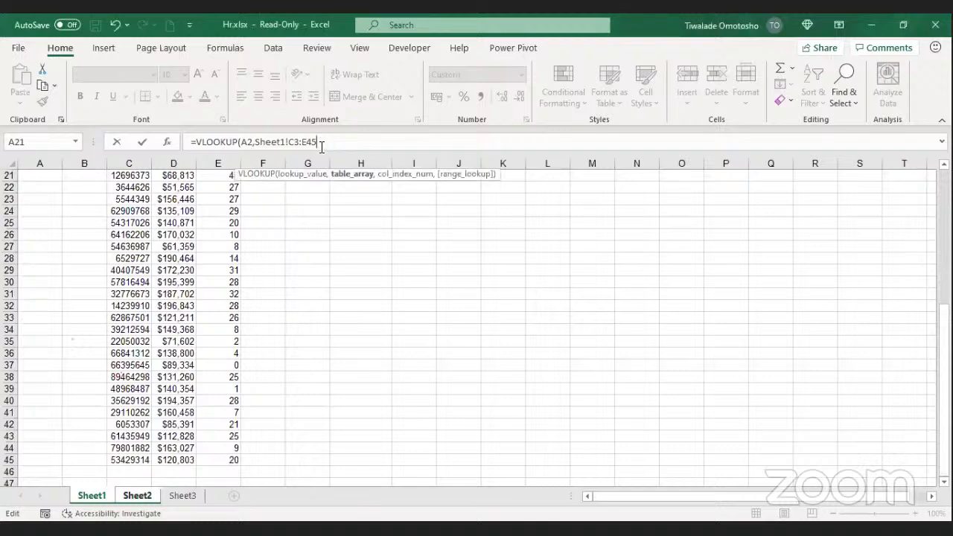
{"action": "type", "text": ","}
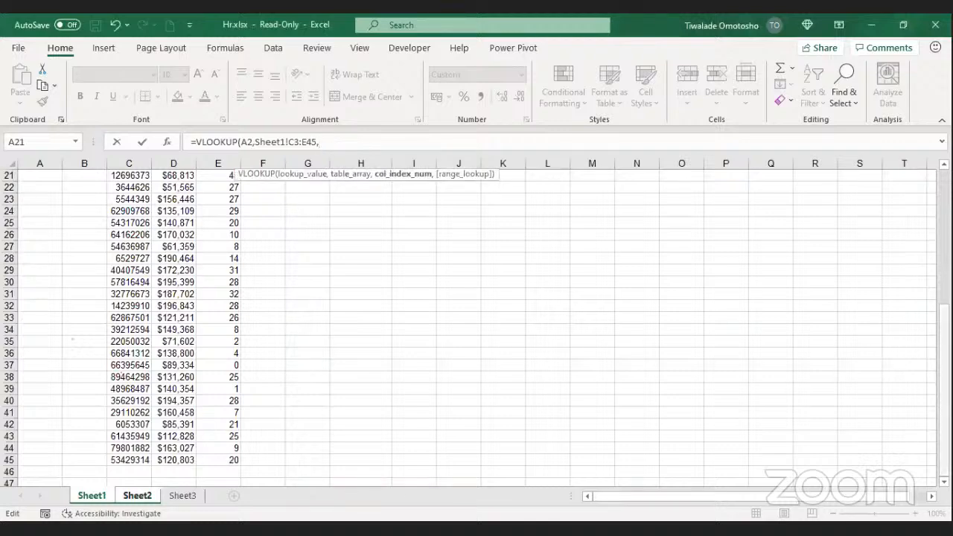
{"action": "left_click_drag", "start_coordinate": [944, 327], "coordinate": [944, 191]}
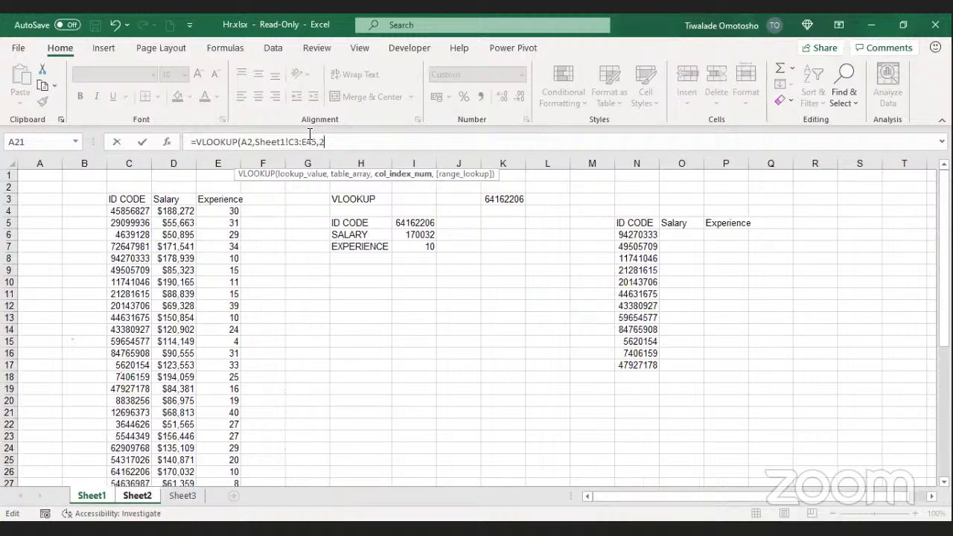
{"action": "type", "text": "2,"}
{"action": "left_click", "coordinate": [345, 192]}
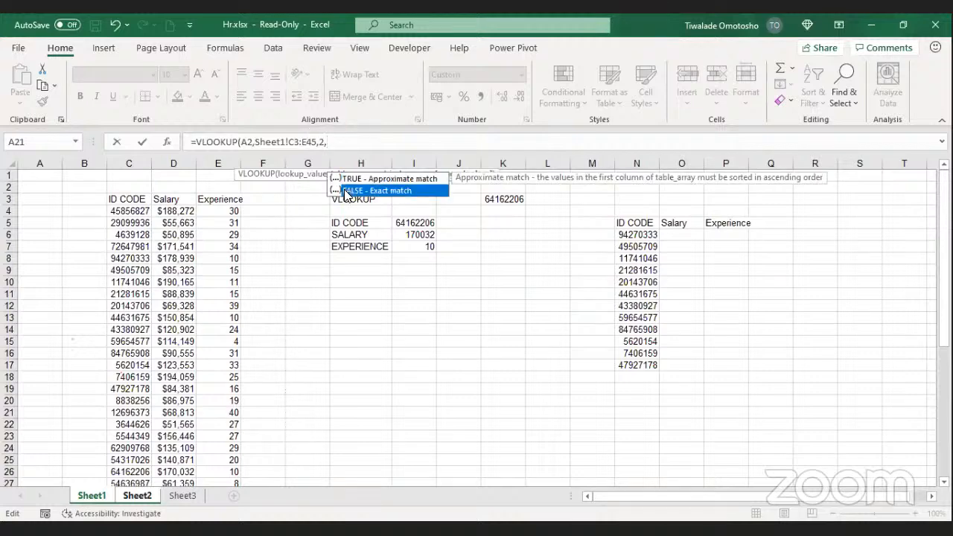
{"action": "key", "text": "Tab"}
{"action": "type", "text": ")"}
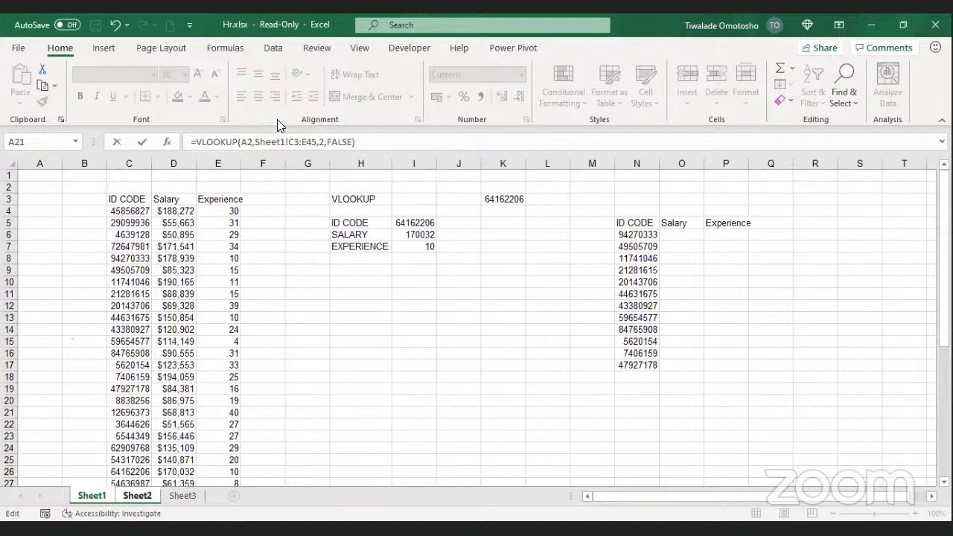
{"action": "left_click", "coordinate": [142, 142]}
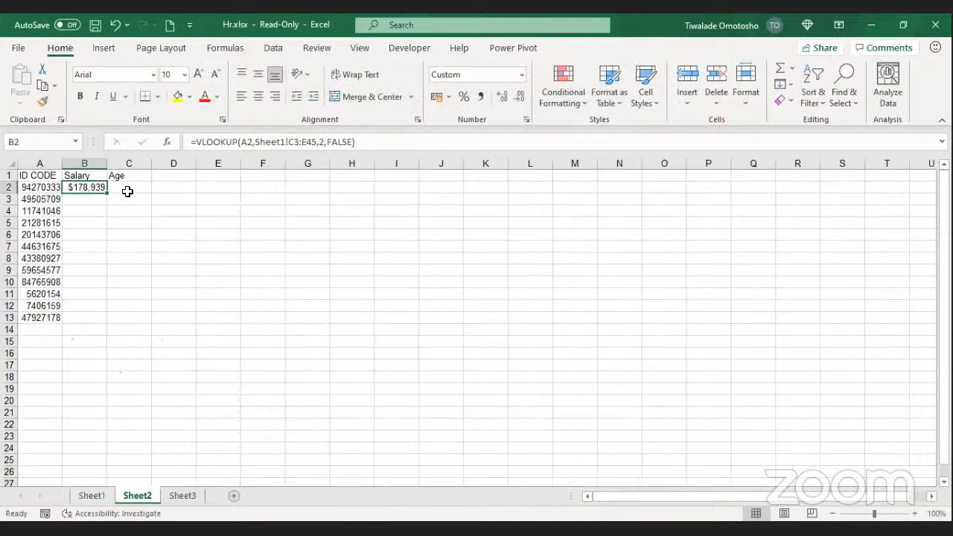
{"action": "left_click", "coordinate": [105, 199]}
{"action": "left_click", "coordinate": [99, 187]}
{"action": "left_click", "coordinate": [88, 496]}
{"action": "left_click", "coordinate": [127, 263]}
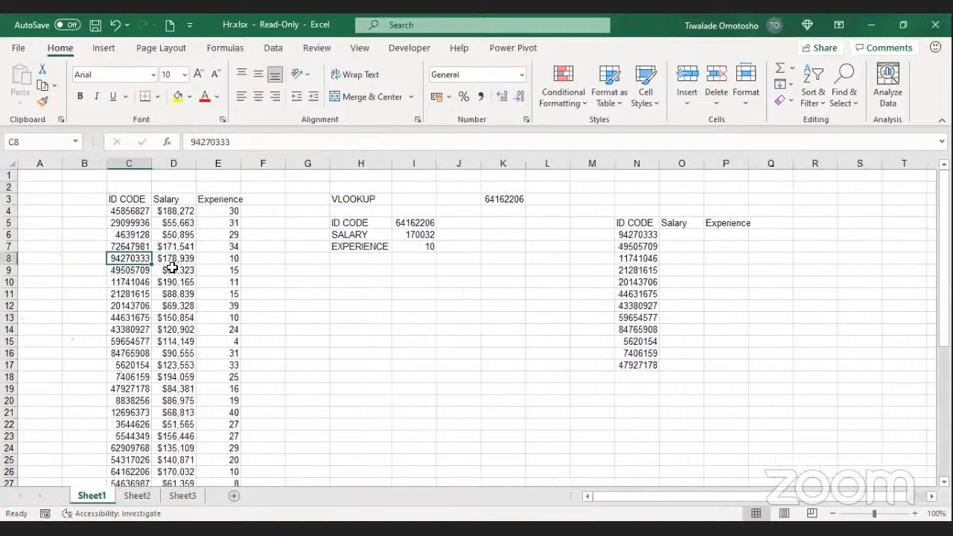
{"action": "left_click", "coordinate": [169, 262]}
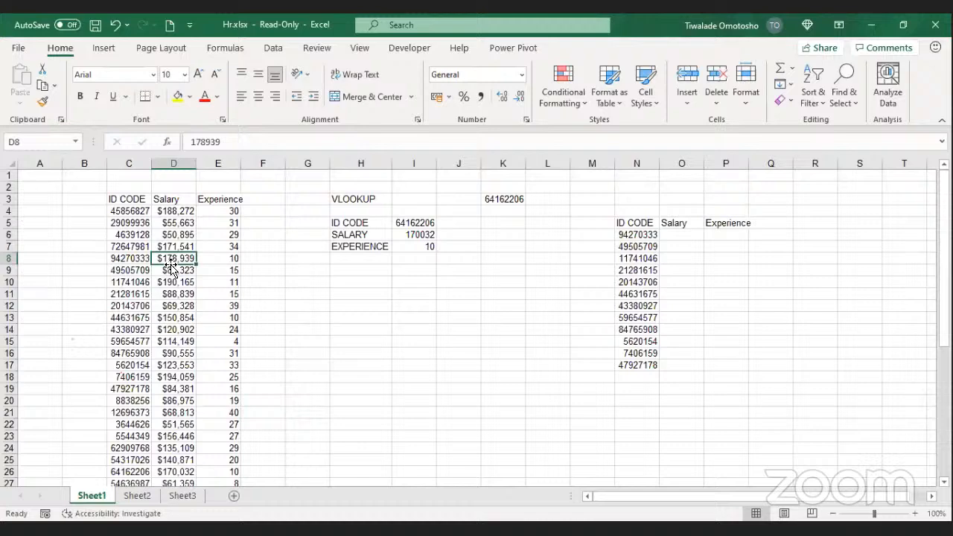
{"action": "left_click", "coordinate": [137, 497]}
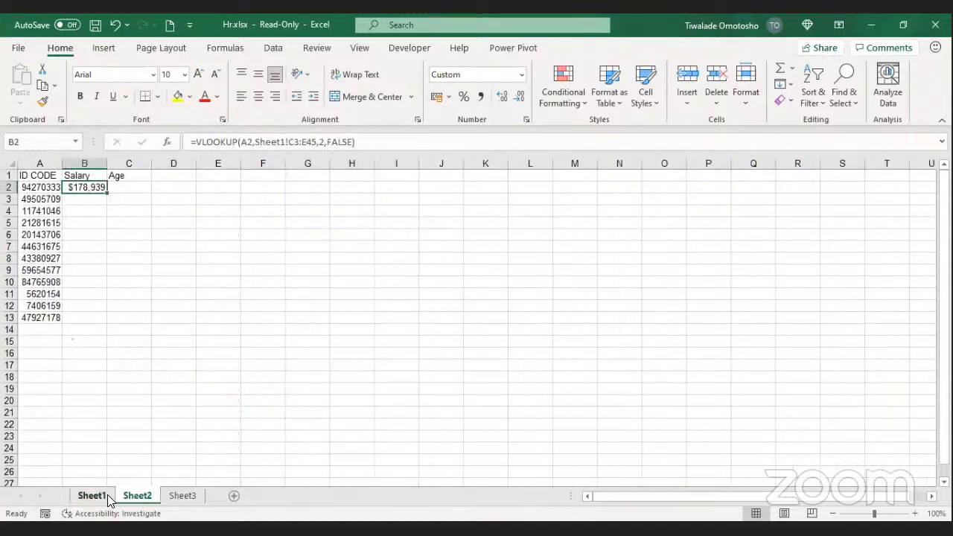
{"action": "left_click", "coordinate": [107, 497]}
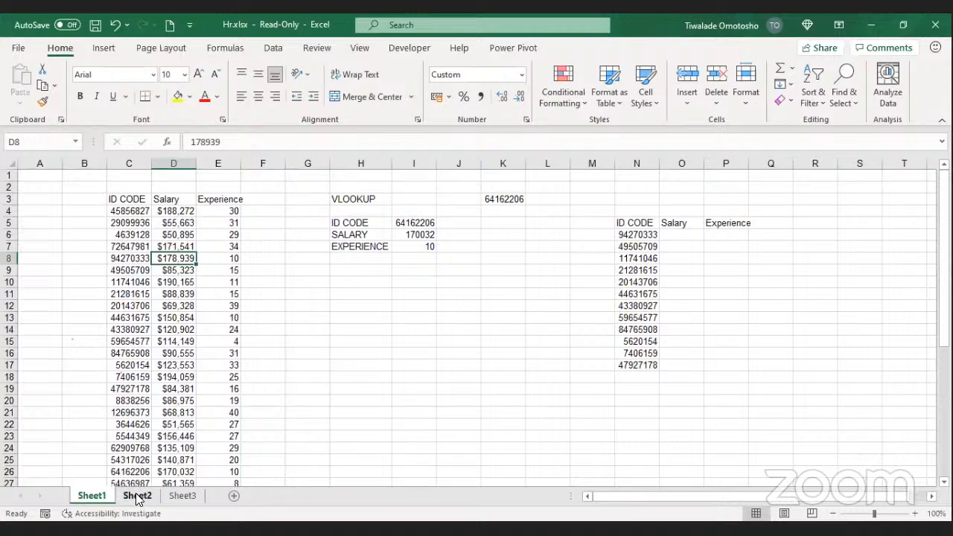
{"action": "left_click", "coordinate": [137, 497]}
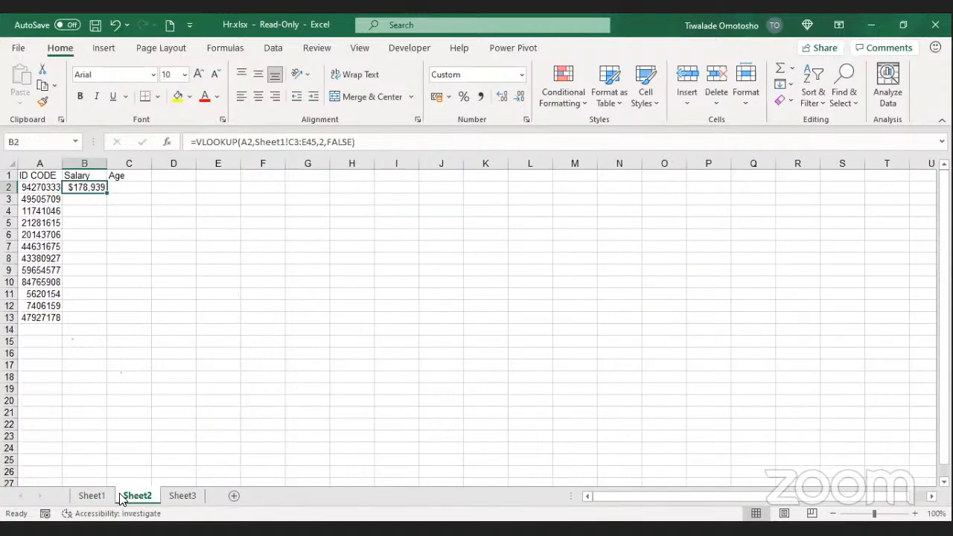
{"action": "left_click", "coordinate": [103, 497]}
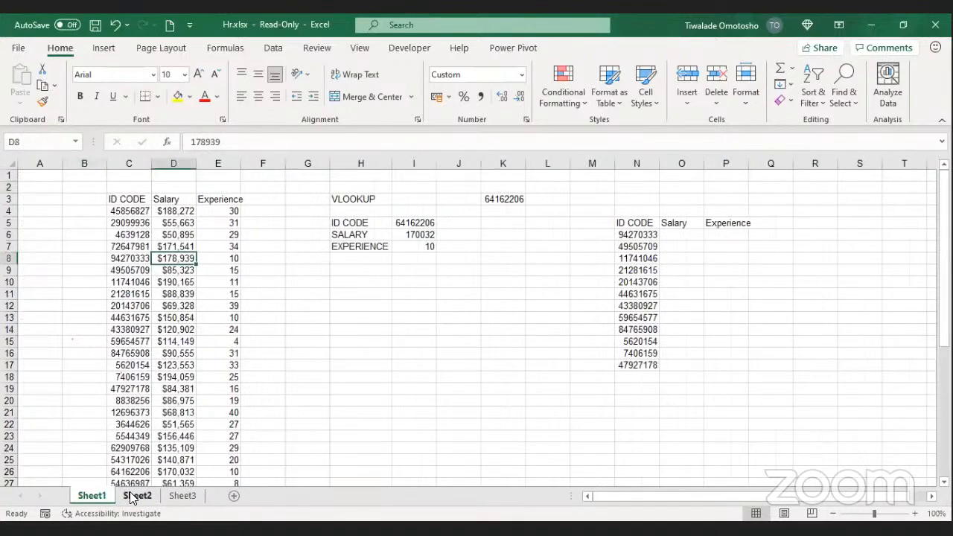
{"action": "left_click", "coordinate": [133, 497]}
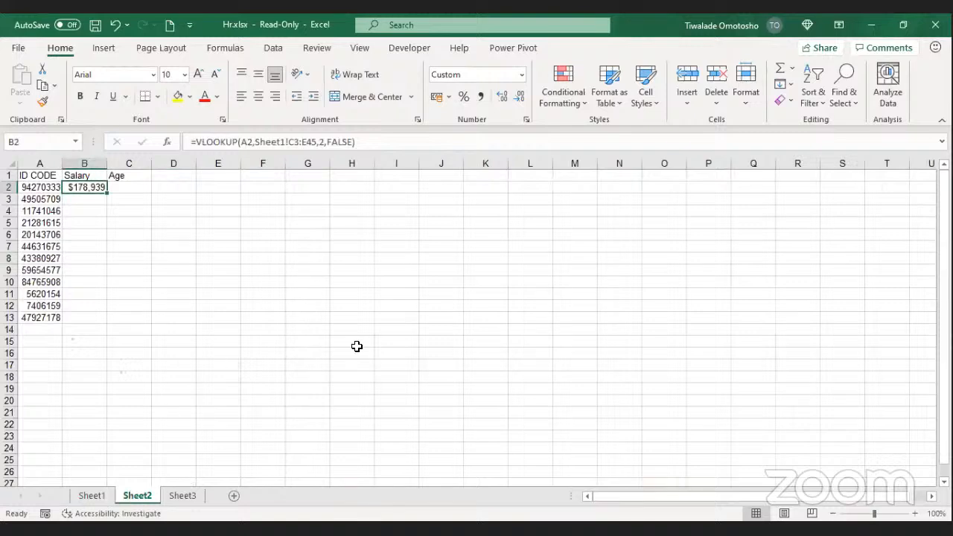
{"action": "key", "text": "alt+Tab"}
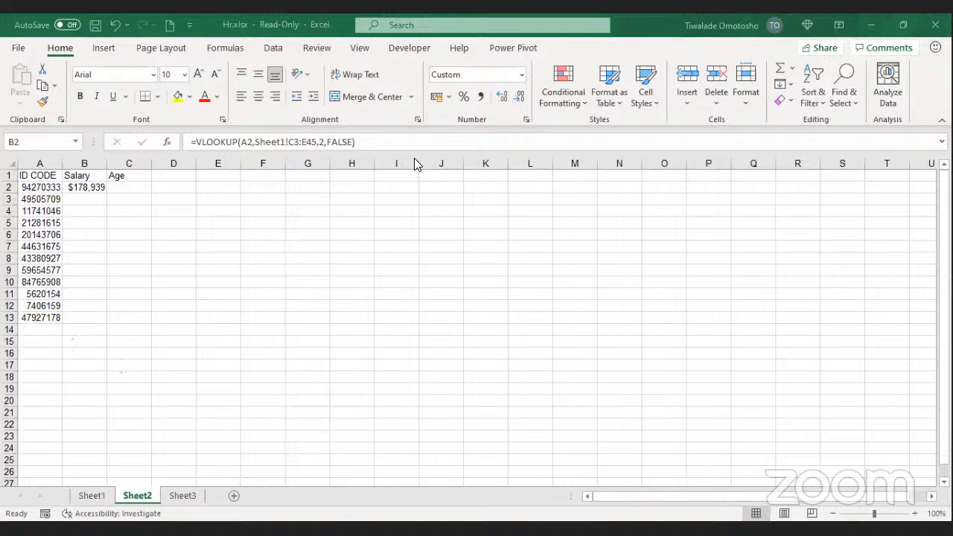
{"action": "left_click", "coordinate": [79, 187]}
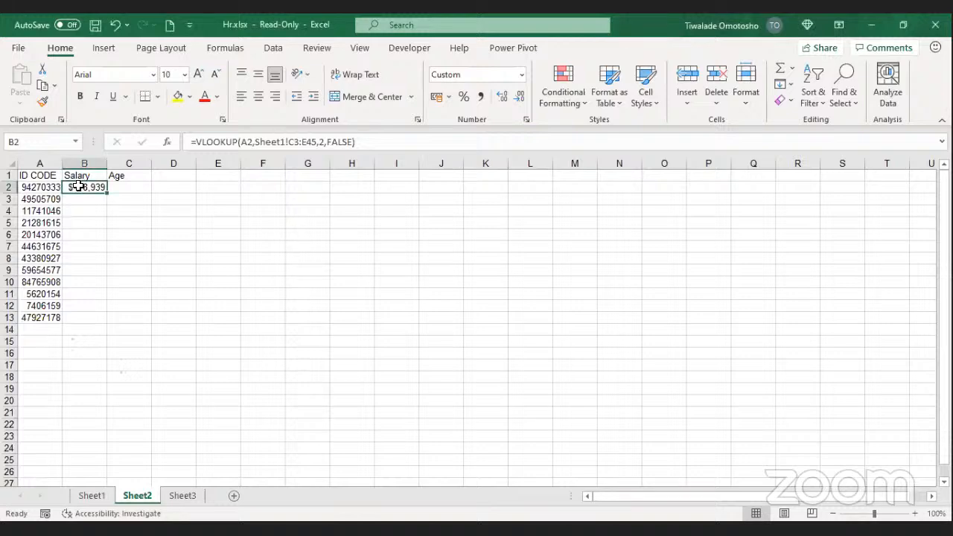
{"action": "left_click", "coordinate": [94, 496]}
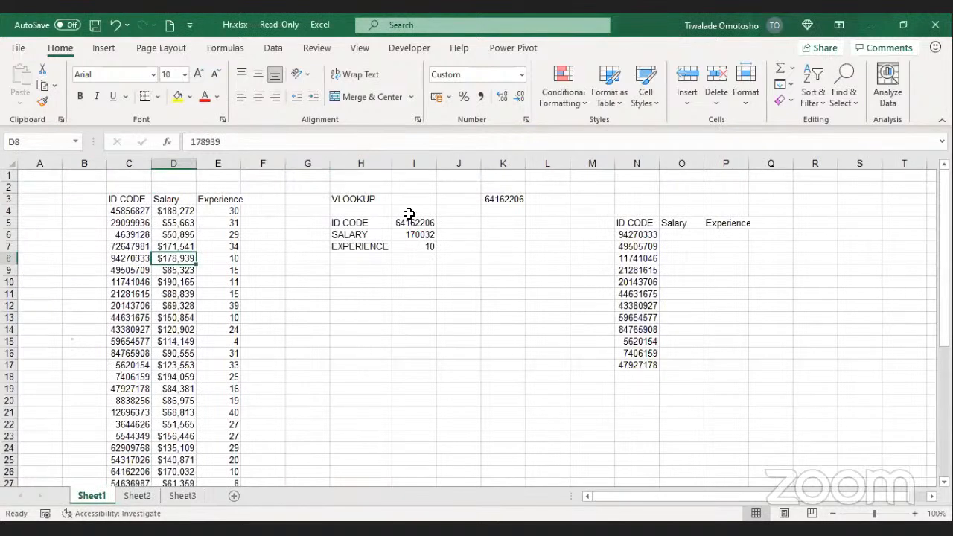
{"action": "left_click", "coordinate": [414, 233]}
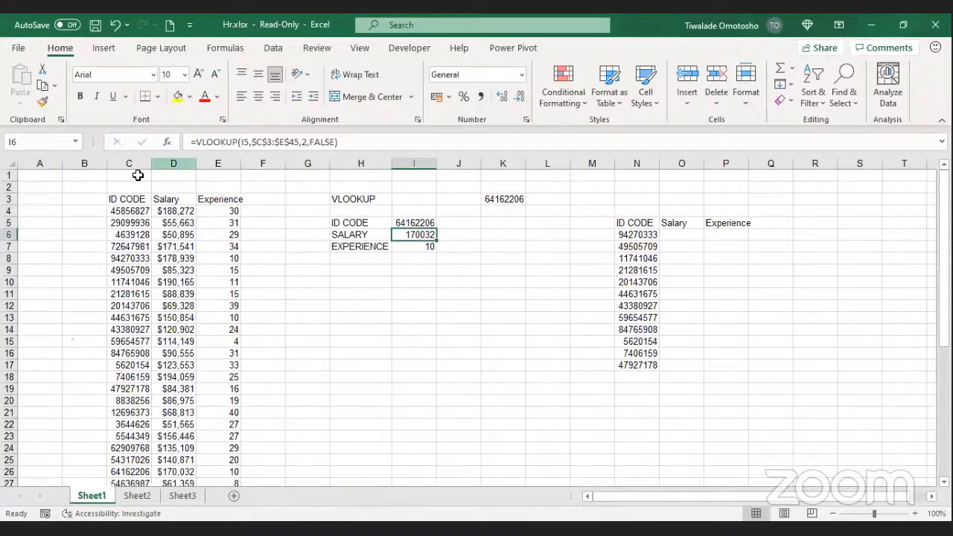
{"action": "left_click_drag", "start_coordinate": [128, 199], "coordinate": [237, 413]}
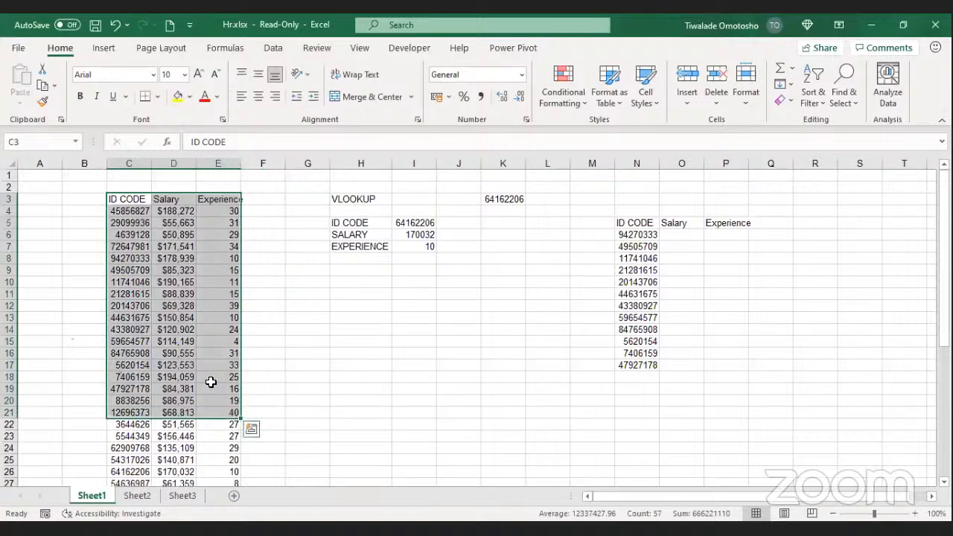
{"action": "left_click", "coordinate": [262, 282]}
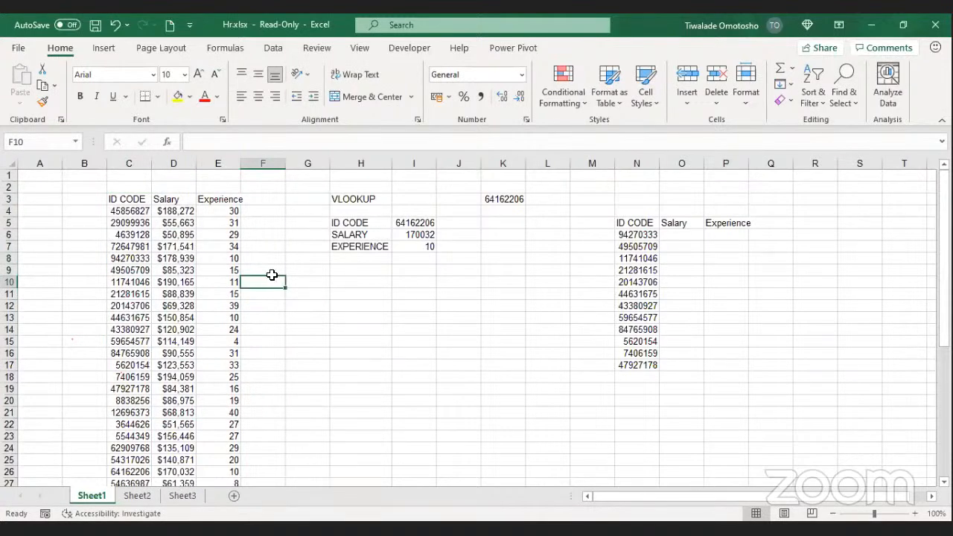
{"action": "left_click", "coordinate": [138, 496]}
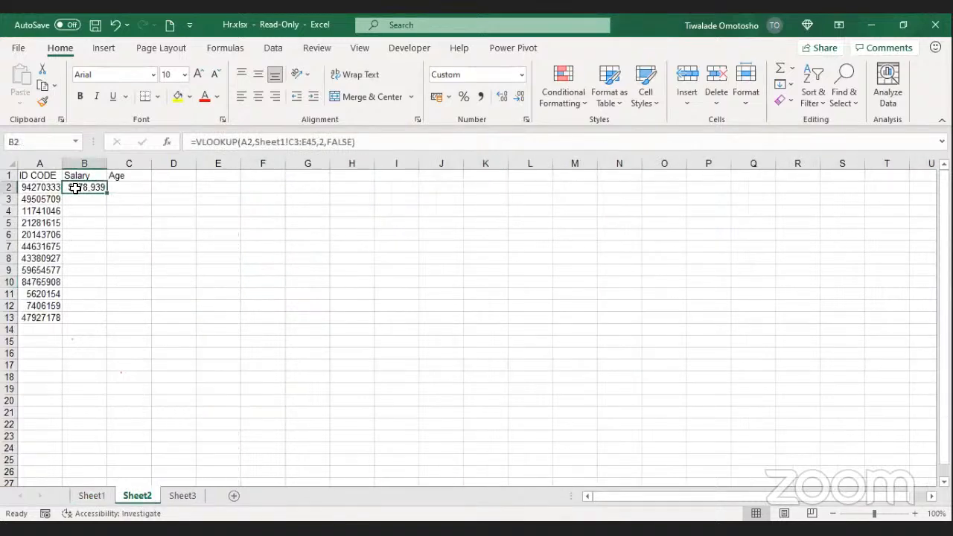
Step: Start a new =VLOOKUP in Sheet2's B2 using A2 as the lookup value
{"action": "type", "text": "="}
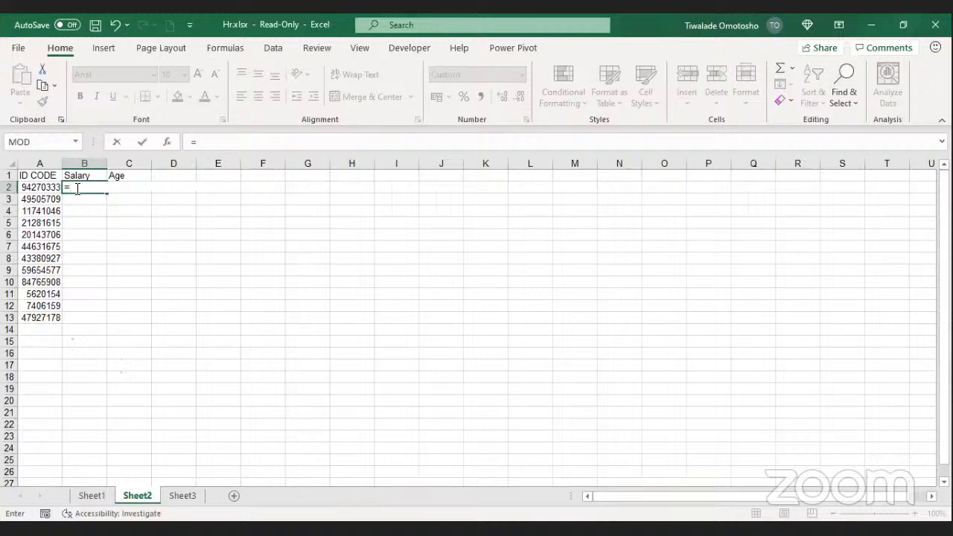
{"action": "type", "text": "vlook"}
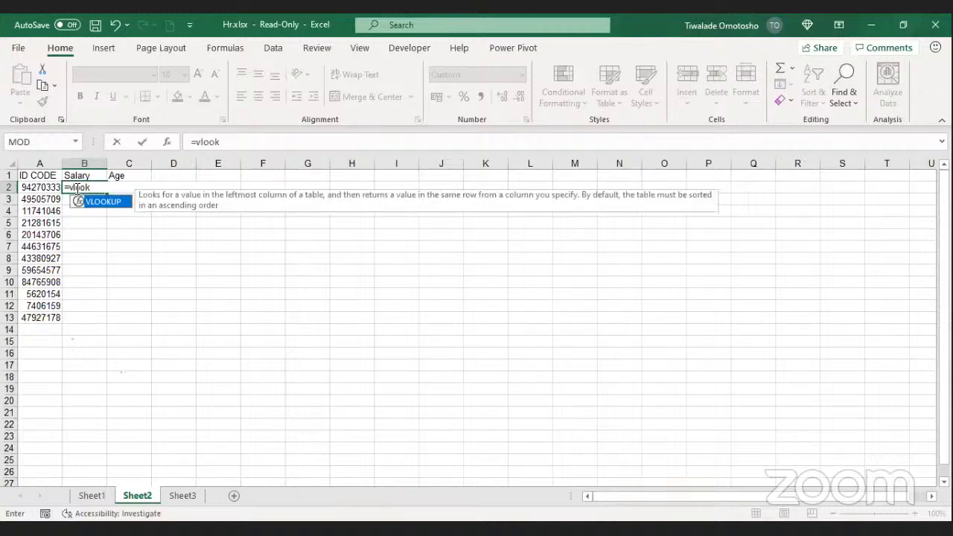
{"action": "double_click", "coordinate": [90, 201]}
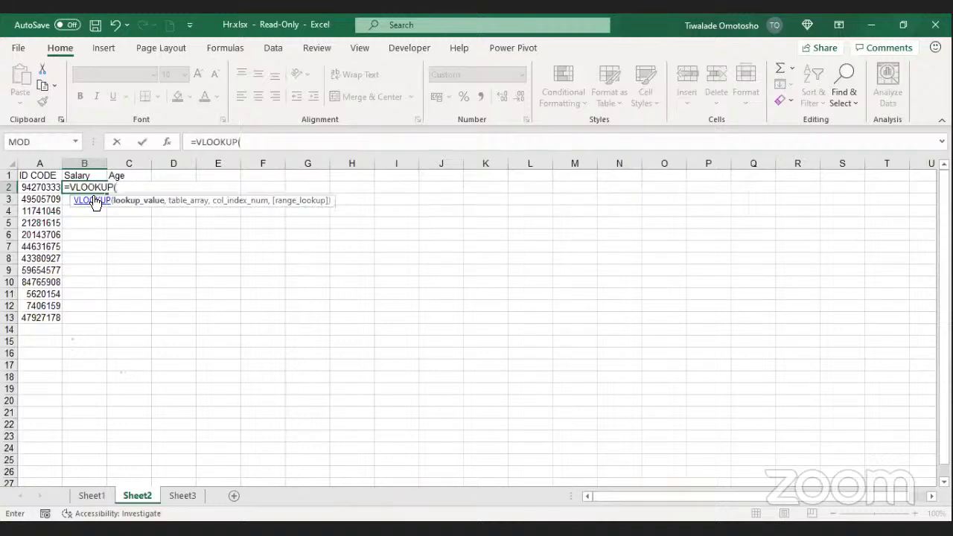
{"action": "left_click", "coordinate": [38, 188]}
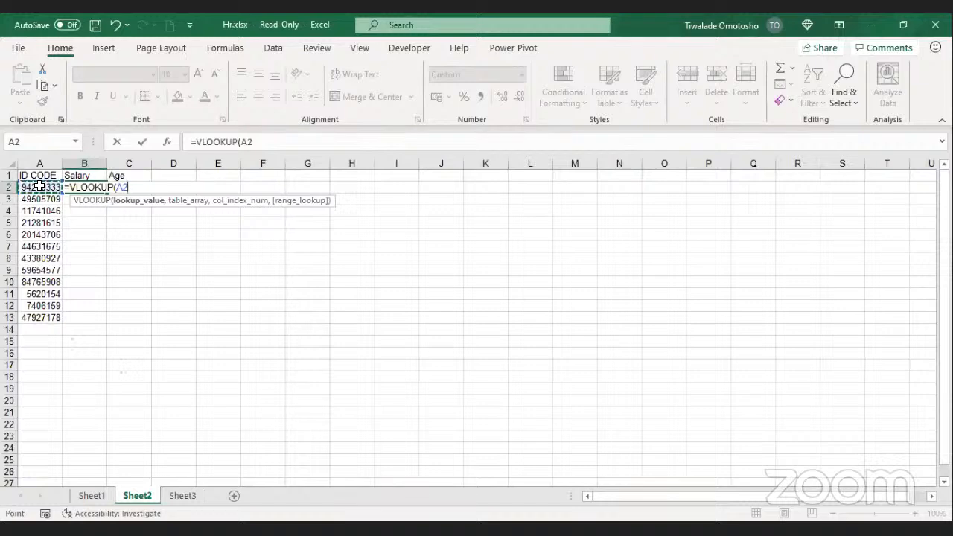
{"action": "type", "text": ","}
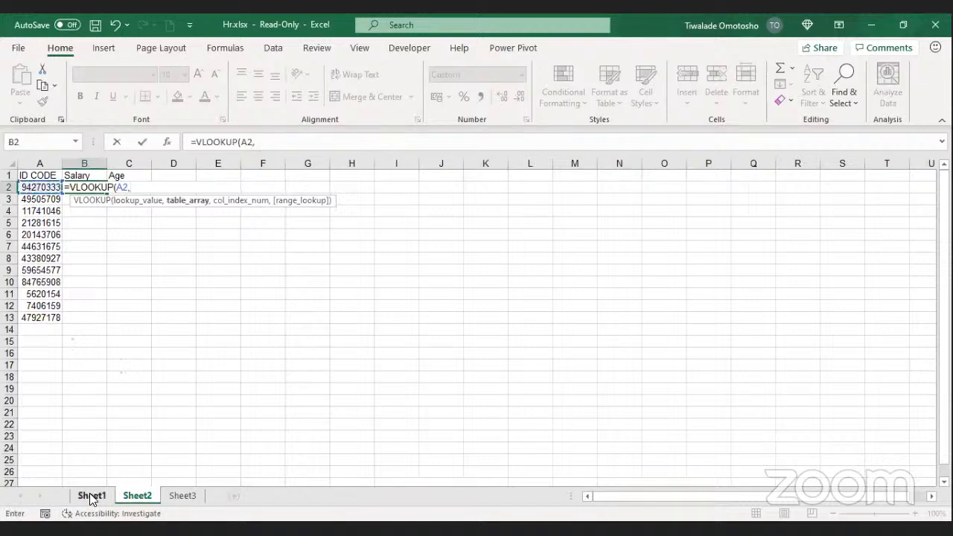
Step: Set the table range to Sheet1's C3:E45 and lock it as $C$3:$E$45 with F4
{"action": "left_click", "coordinate": [91, 497]}
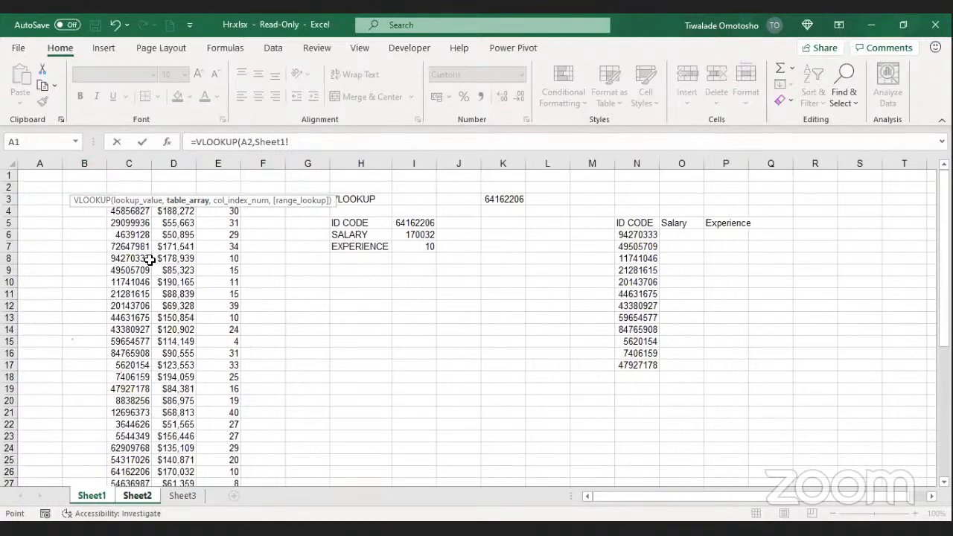
{"action": "left_click", "coordinate": [72, 203]}
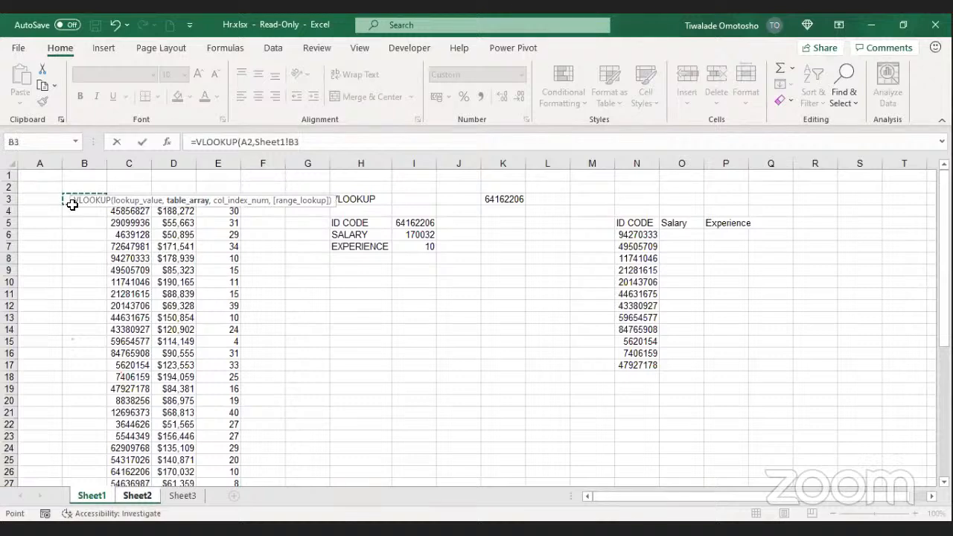
{"action": "left_click_drag", "start_coordinate": [74, 204], "coordinate": [200, 227]}
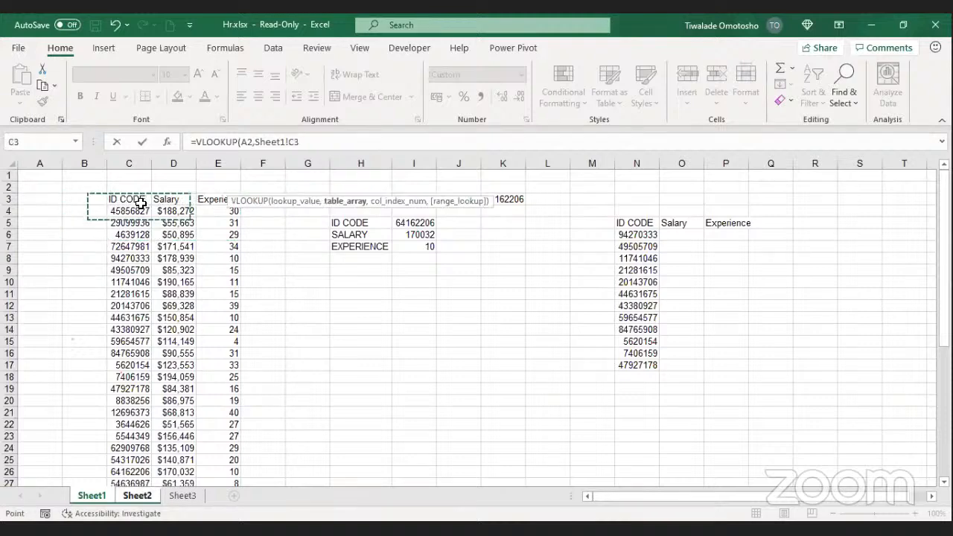
{"action": "left_click", "coordinate": [128, 201]}
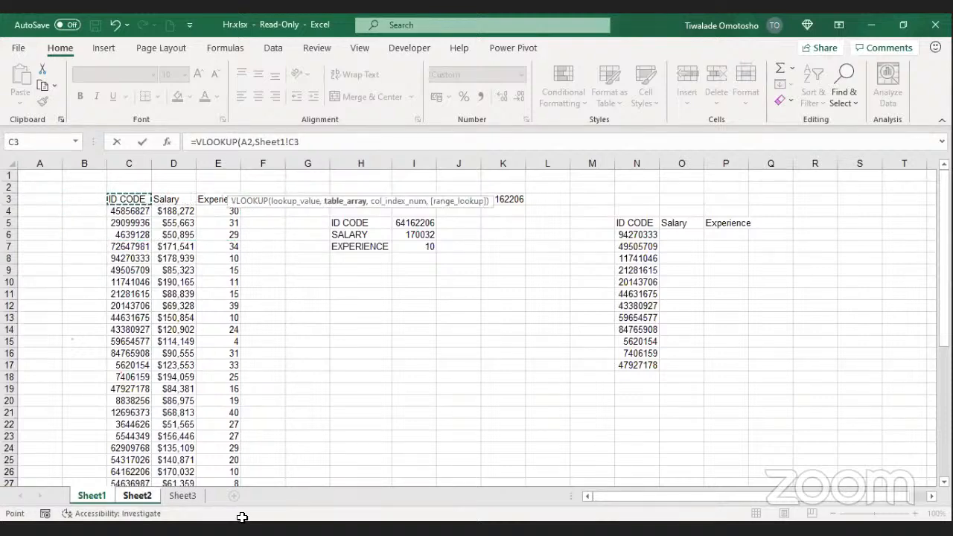
{"action": "key", "text": "ctrl+shift+Right"}
{"action": "key", "text": "ctrl+shift+Down"}
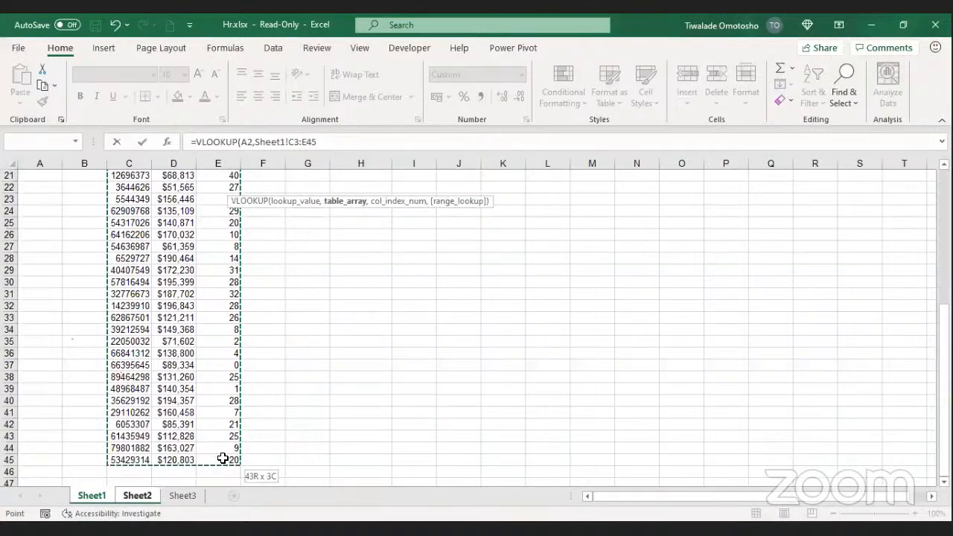
{"action": "left_click_drag", "start_coordinate": [330, 147], "coordinate": [291, 146]}
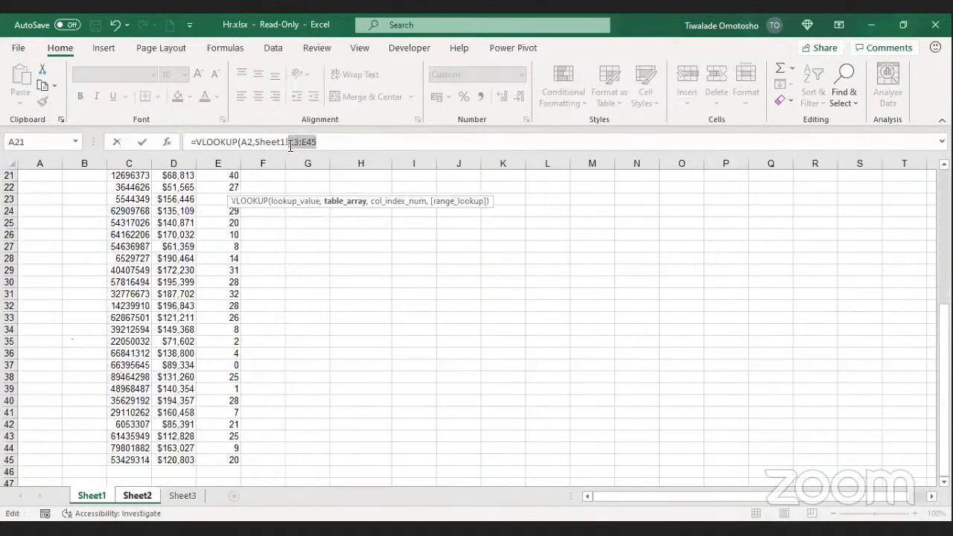
{"action": "key", "text": "F4"}
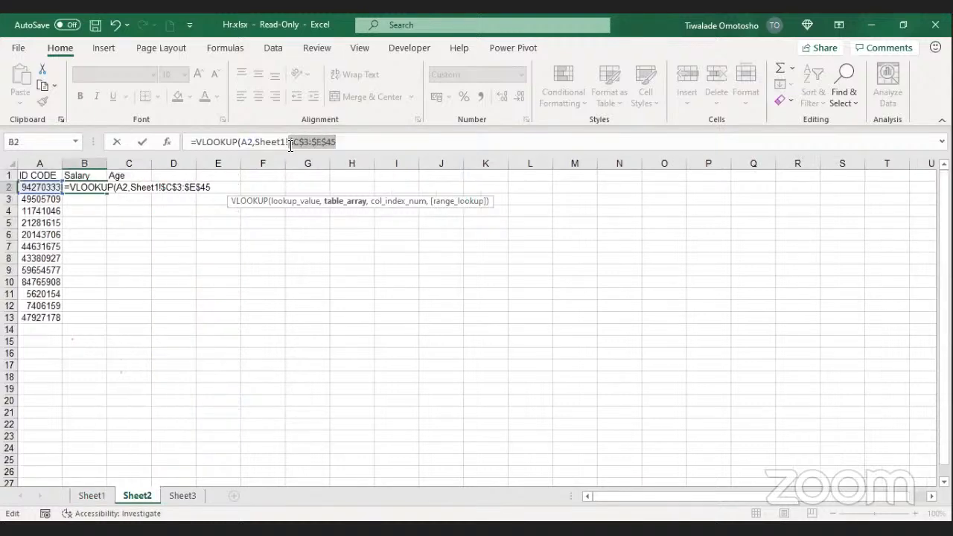
Step: Add column index 2 and point out the lookup value, table array and column index arguments
{"action": "left_click", "coordinate": [374, 147]}
{"action": "type", "text": ","}
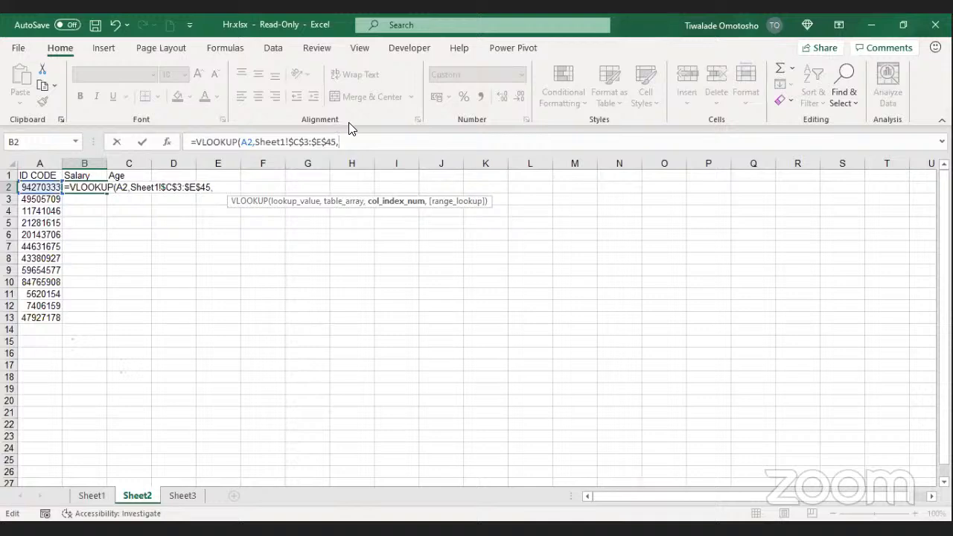
{"action": "type", "text": "2,"}
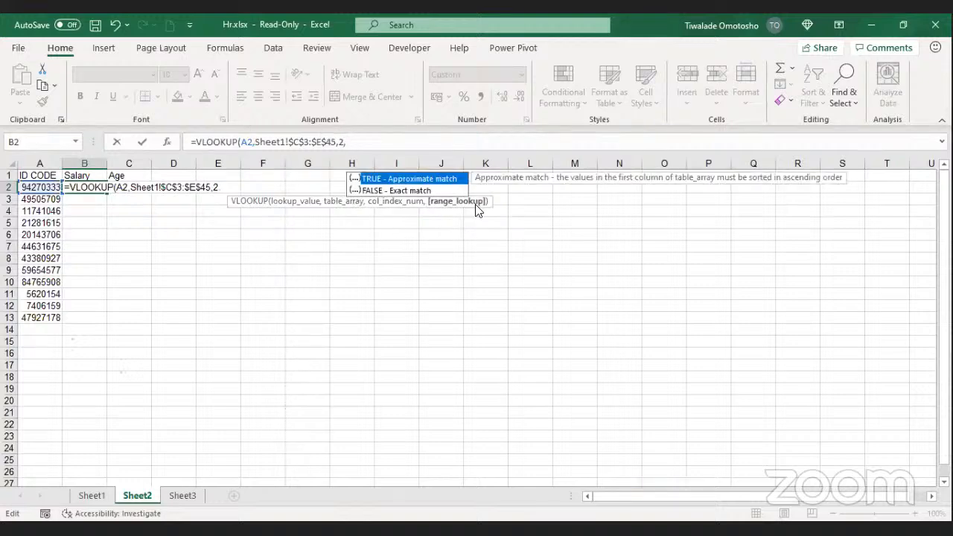
{"action": "left_click", "coordinate": [365, 140]}
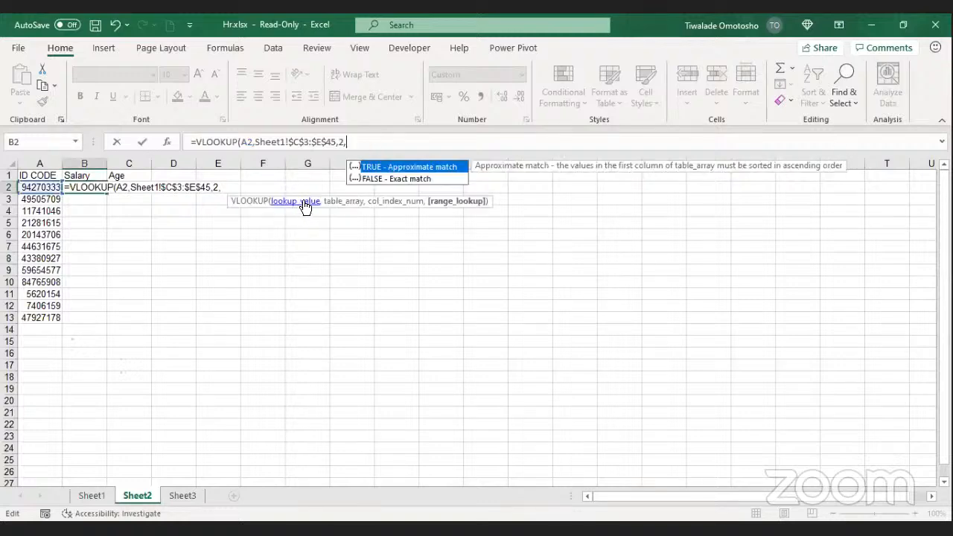
{"action": "left_click", "coordinate": [305, 205]}
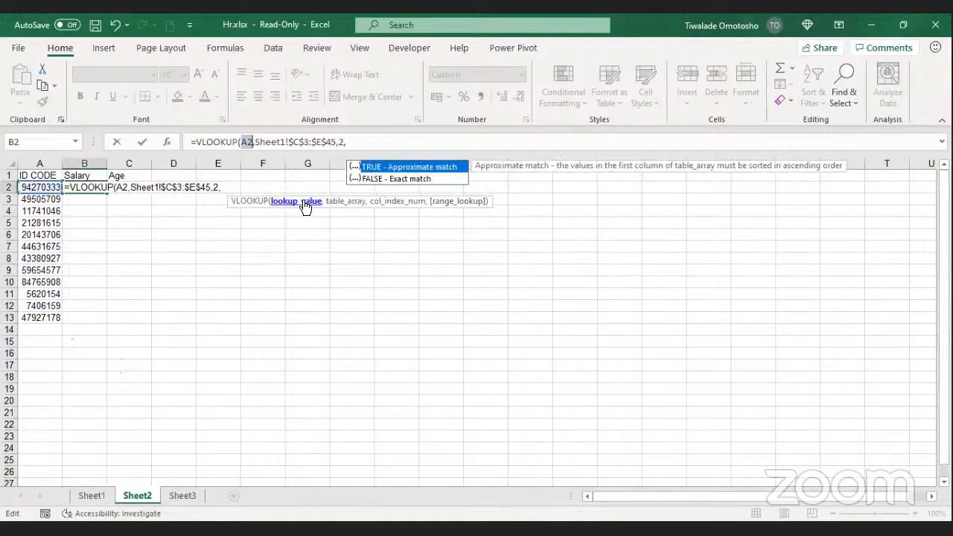
{"action": "left_click", "coordinate": [354, 202]}
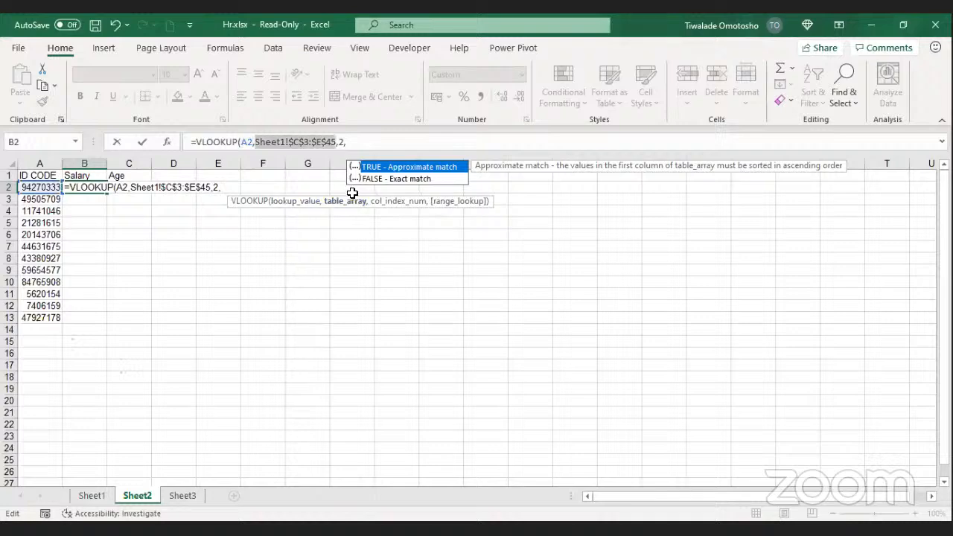
{"action": "left_click", "coordinate": [394, 203]}
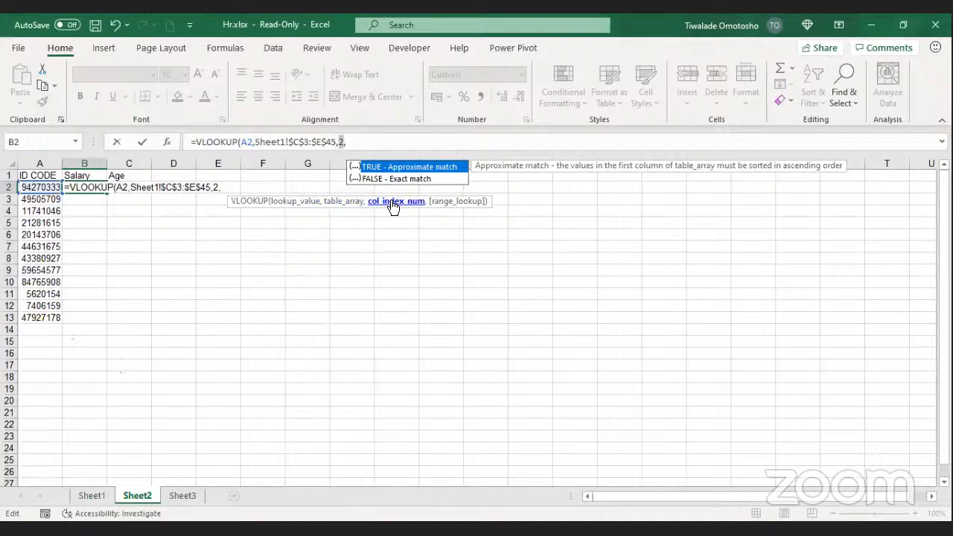
{"action": "left_click", "coordinate": [295, 202]}
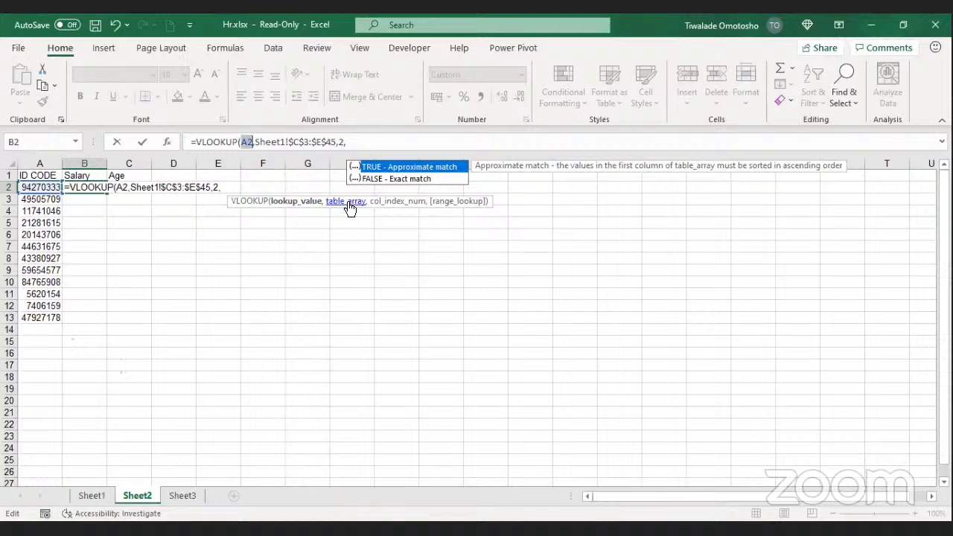
{"action": "left_click", "coordinate": [350, 204]}
{"action": "left_click", "coordinate": [393, 203]}
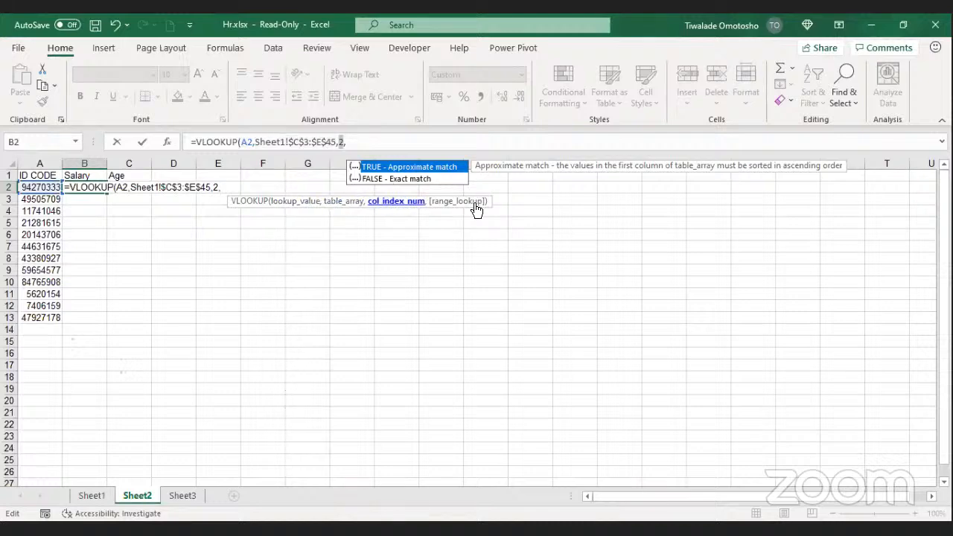
Step: Choose FALSE for exact match, close the parenthesis and confirm, returning $178,939
{"action": "left_click", "coordinate": [368, 144]}
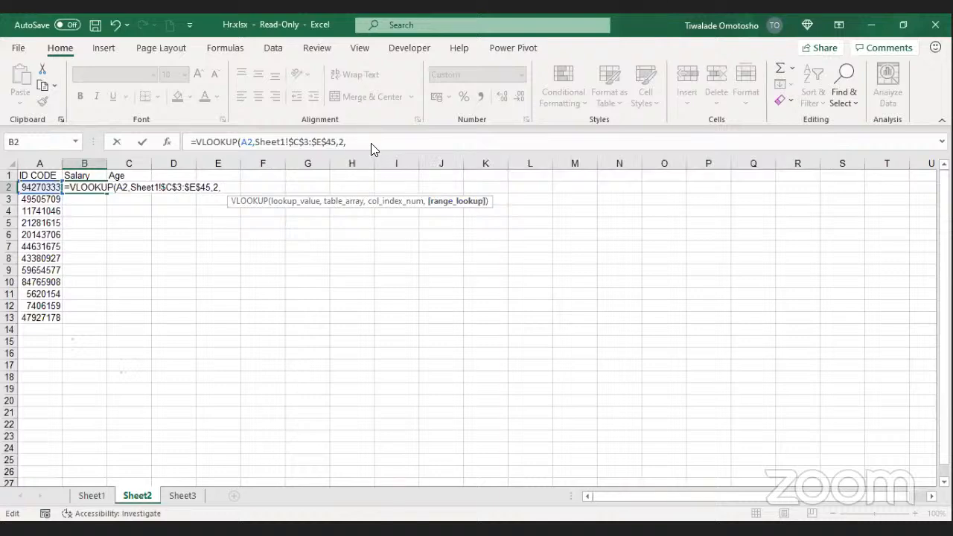
{"action": "left_click", "coordinate": [358, 145]}
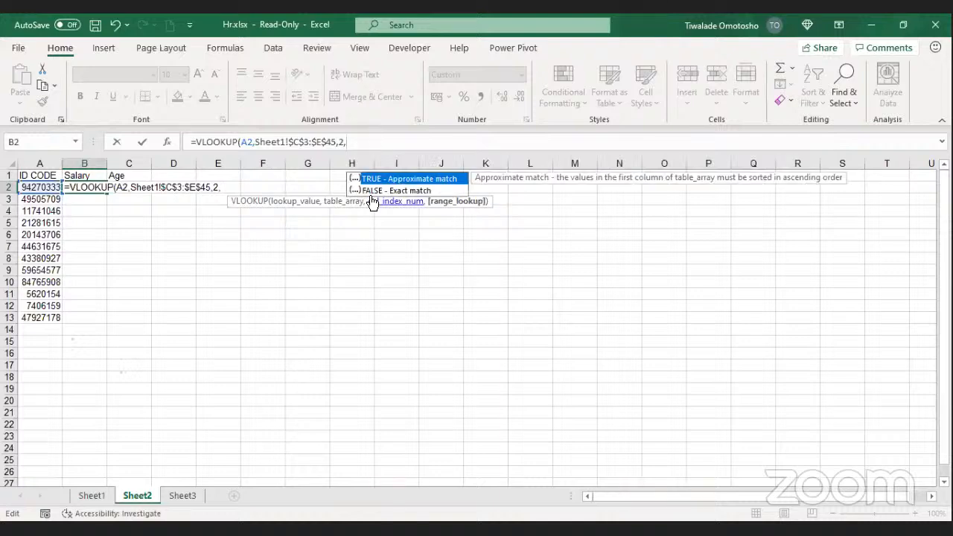
{"action": "double_click", "coordinate": [387, 191]}
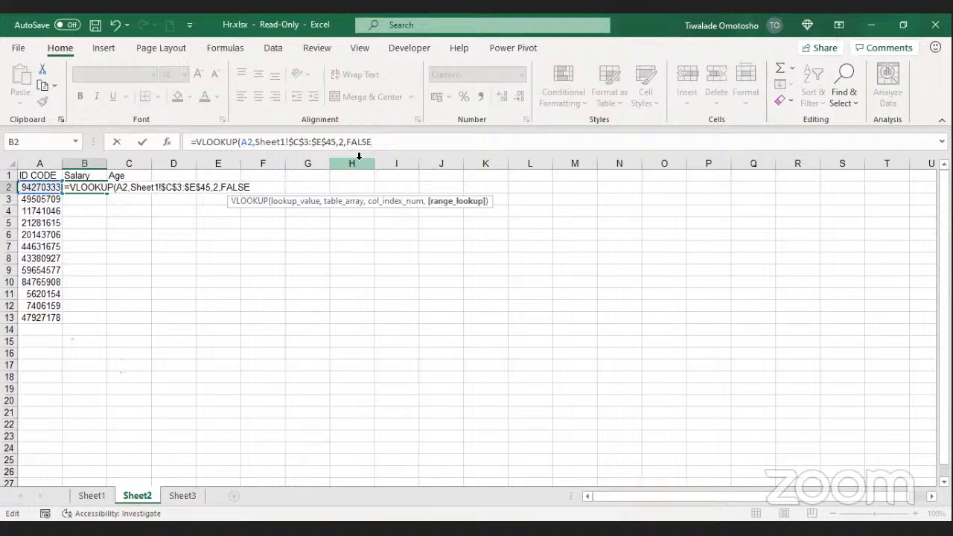
{"action": "type", "text": ")"}
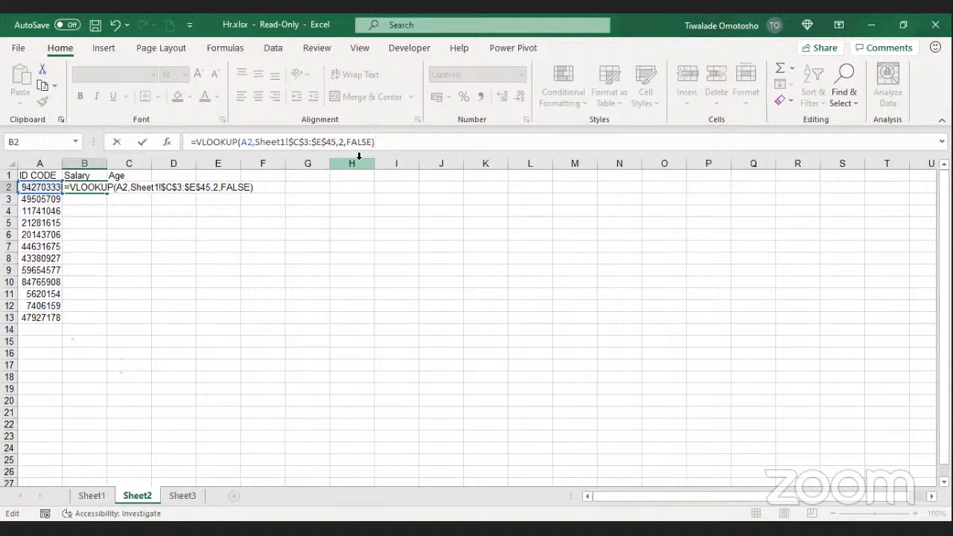
{"action": "left_click", "coordinate": [141, 142]}
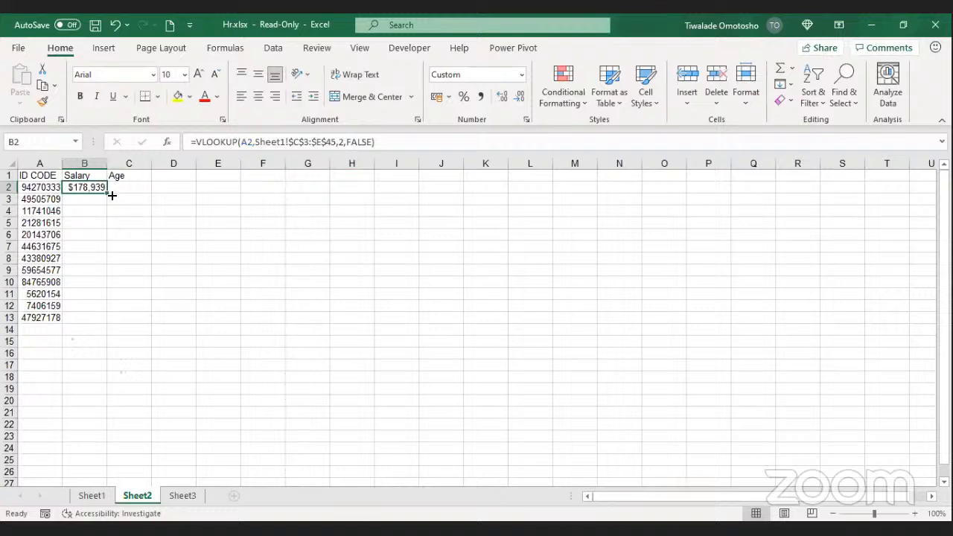
Step: Fill B2's VLOOKUP down to B13, then select the ID code in A9
{"action": "left_click_drag", "start_coordinate": [108, 192], "coordinate": [96, 321]}
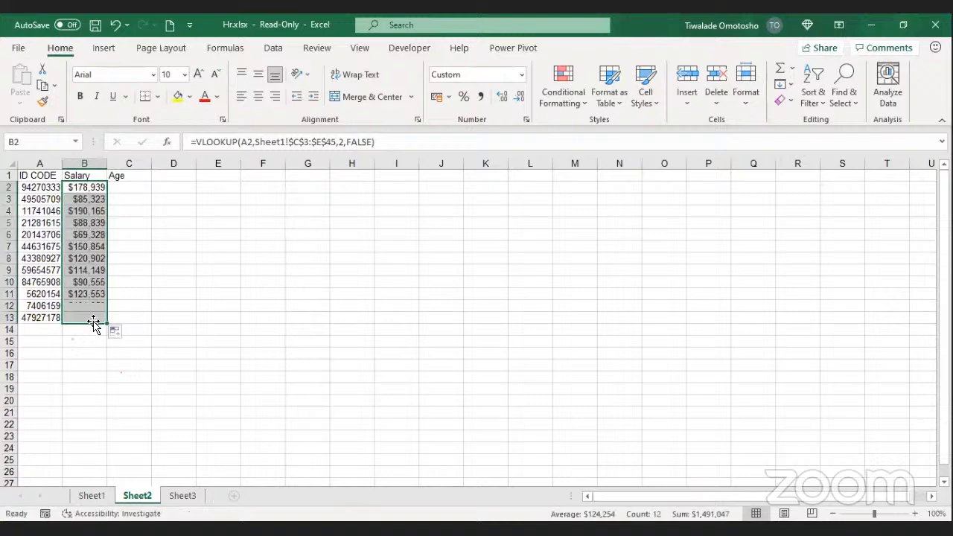
{"action": "left_click", "coordinate": [138, 316]}
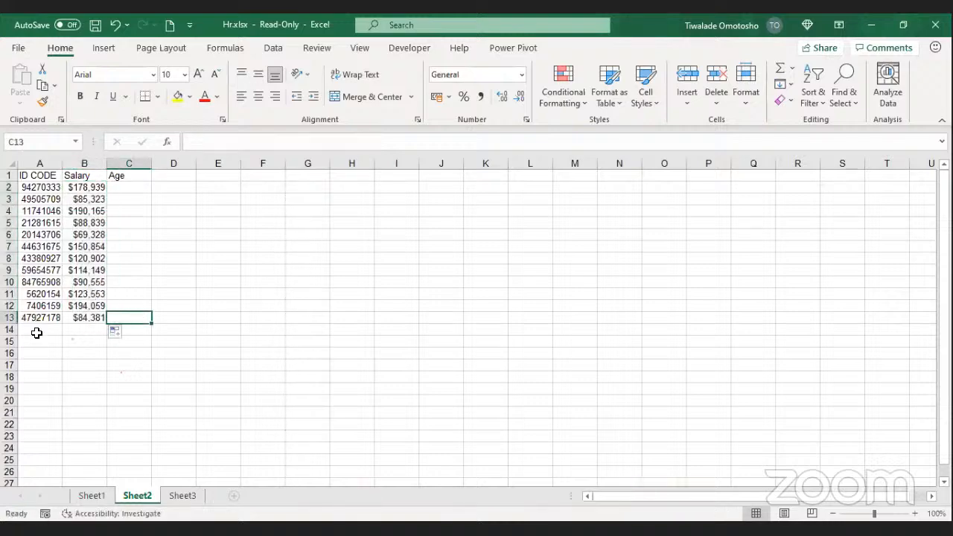
{"action": "left_click", "coordinate": [41, 273]}
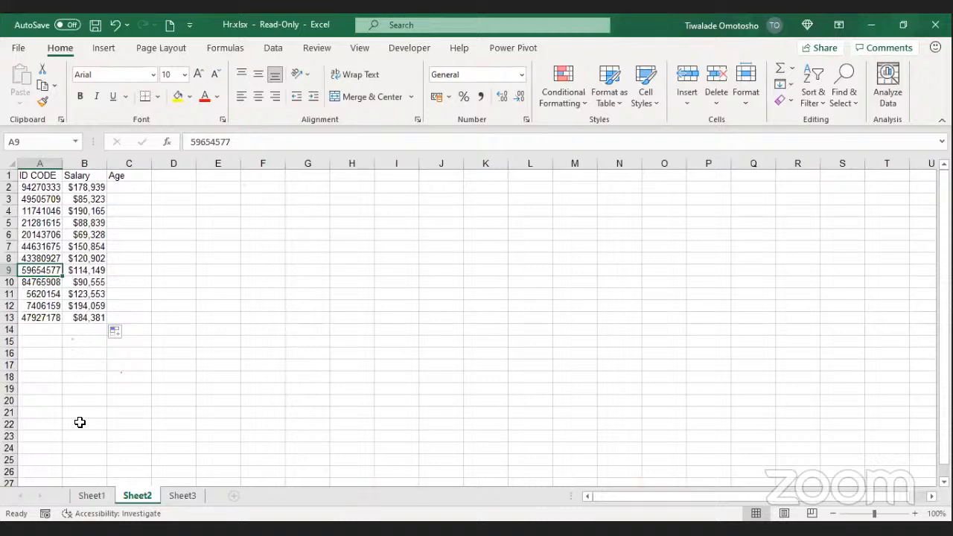
Step: Inspect Sheet1's ID CODE column C as the lookup source data
{"action": "left_click", "coordinate": [91, 496]}
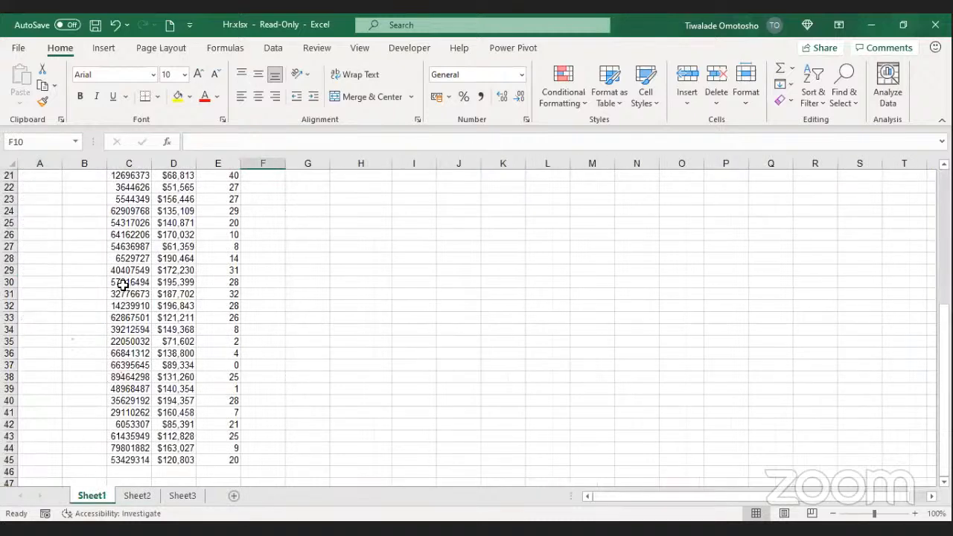
{"action": "scroll", "coordinate": [120, 287], "scroll_direction": "up", "scroll_amount": 1}
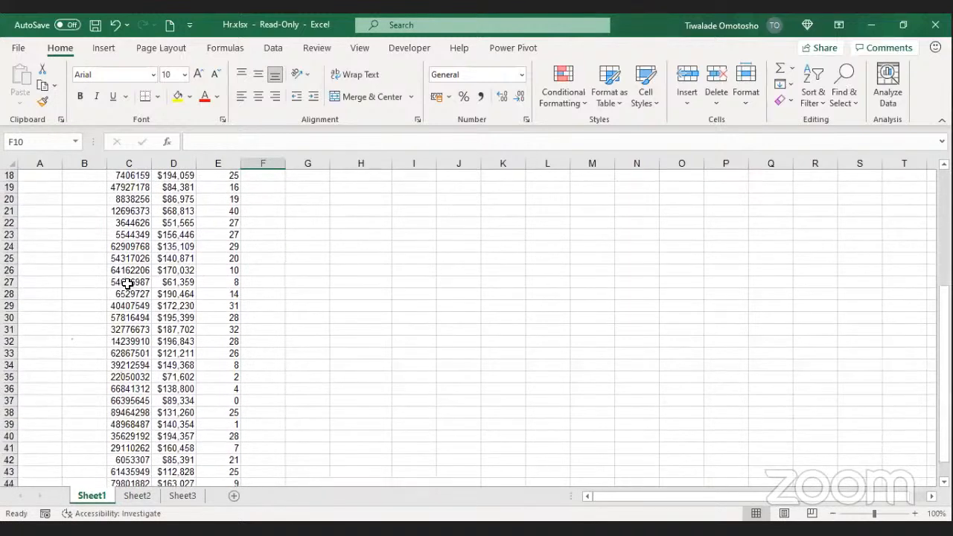
{"action": "scroll", "coordinate": [119, 287], "scroll_direction": "up", "scroll_amount": 2}
{"action": "left_click", "coordinate": [137, 163]}
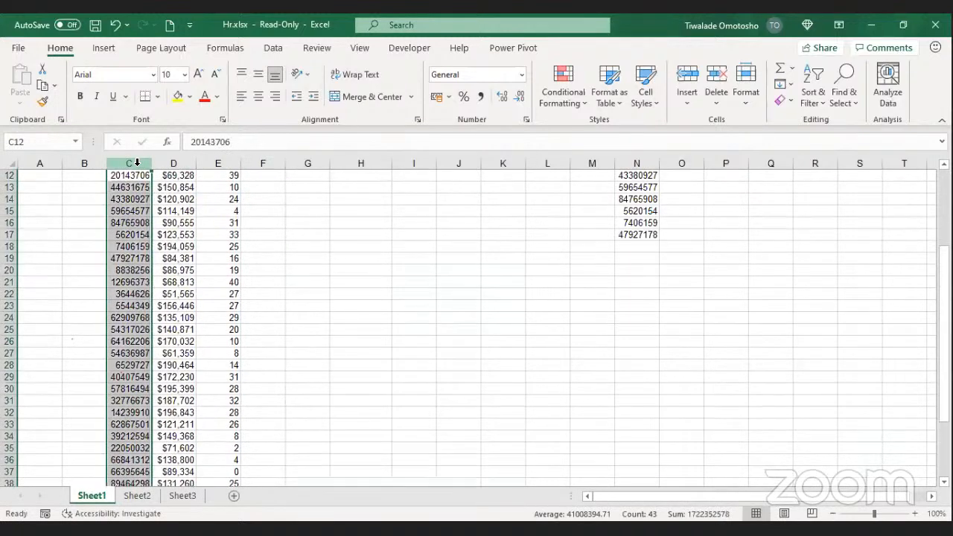
{"action": "left_click", "coordinate": [124, 159]}
{"action": "left_click", "coordinate": [126, 158]}
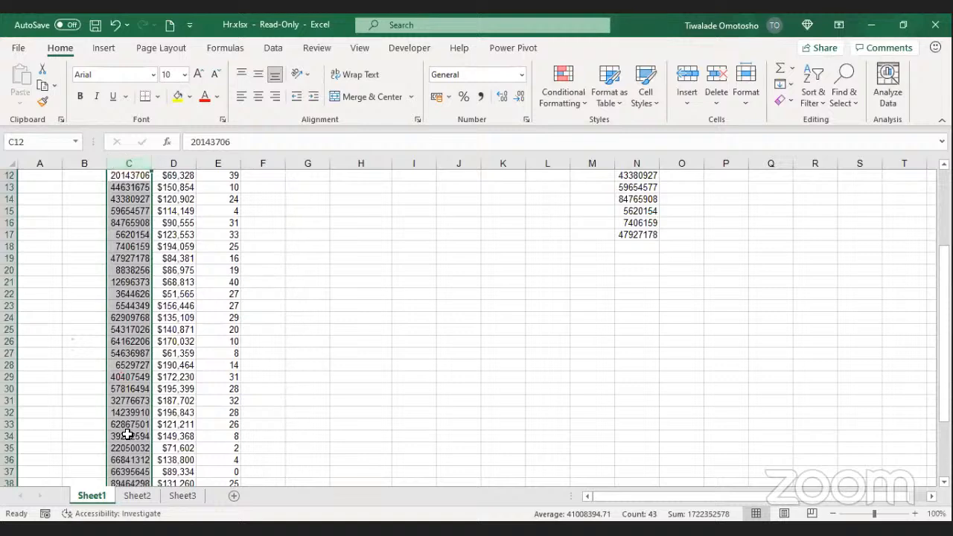
Step: Find A9's ID code on Sheet1, confirming its 114149 salary in D15, then return to Sheet2
{"action": "left_click", "coordinate": [138, 496]}
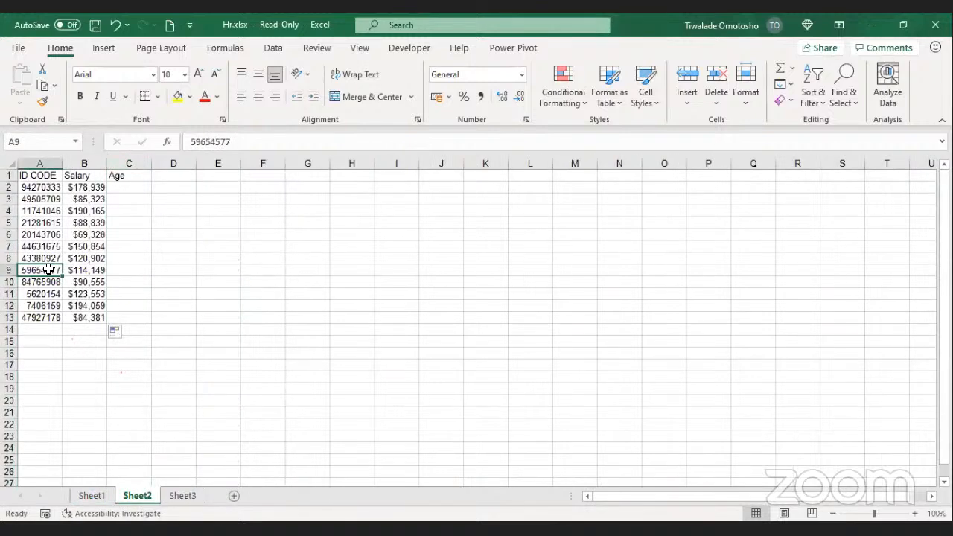
{"action": "key", "text": "ctrl+c"}
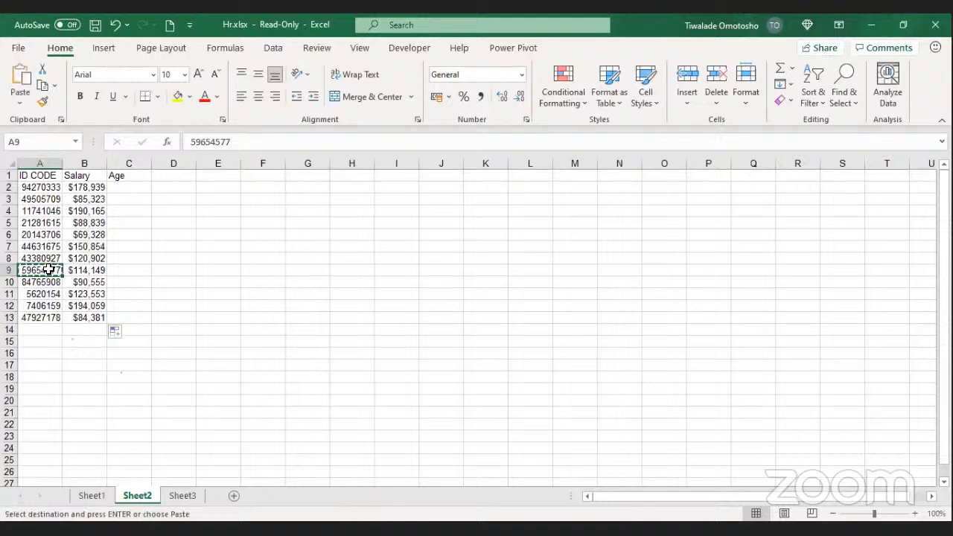
{"action": "left_click", "coordinate": [92, 497]}
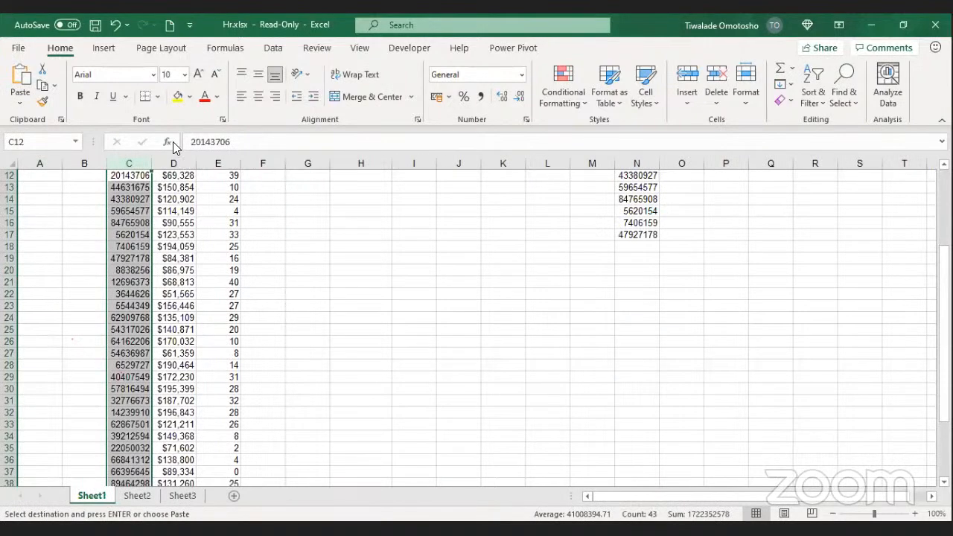
{"action": "key", "text": "ctrl+f"}
{"action": "key", "text": "ctrl+v"}
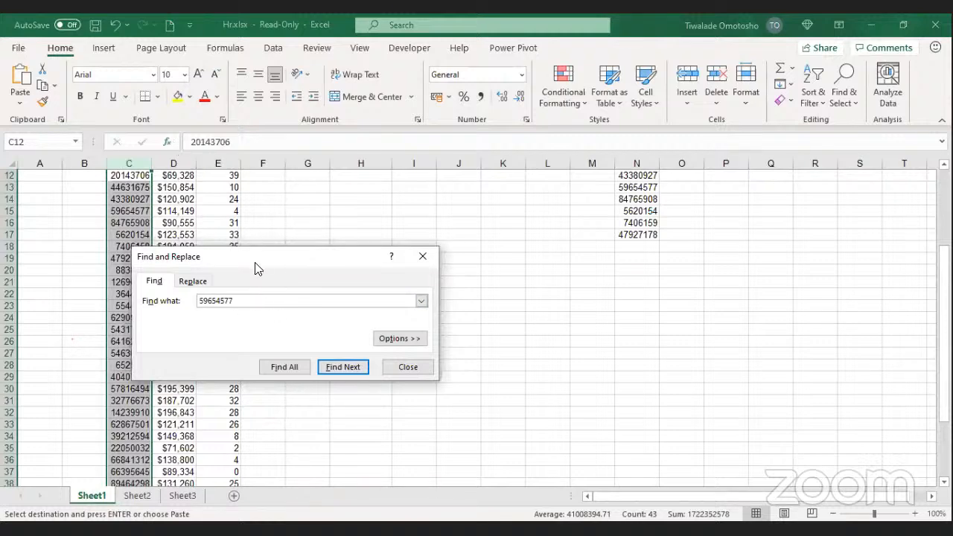
{"action": "left_click_drag", "start_coordinate": [257, 266], "coordinate": [302, 203]}
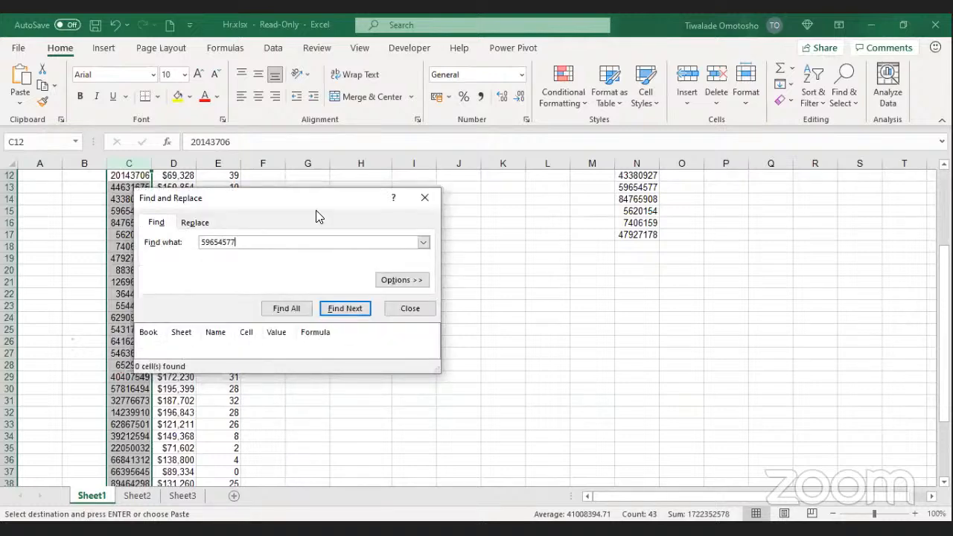
{"action": "left_click", "coordinate": [343, 310]}
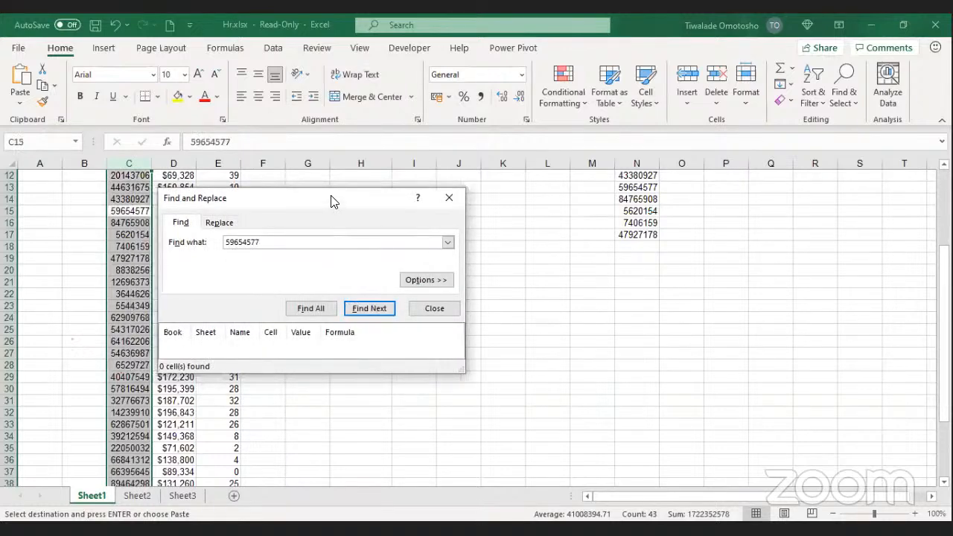
{"action": "left_click", "coordinate": [478, 345]}
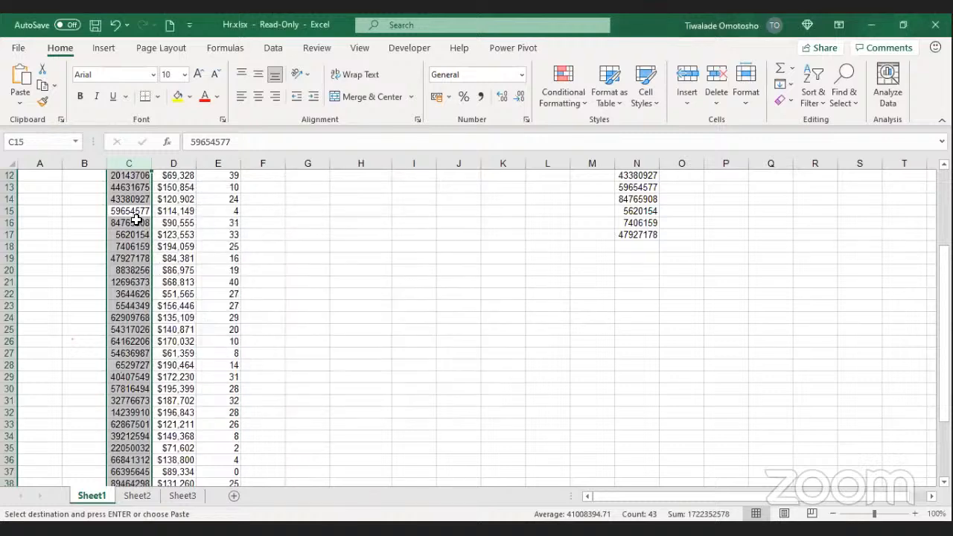
{"action": "left_click", "coordinate": [136, 214]}
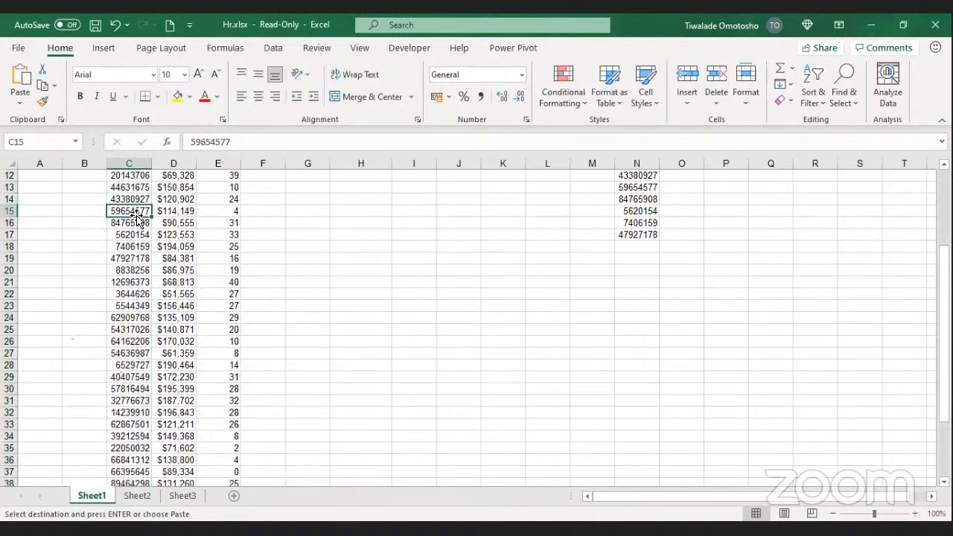
{"action": "left_click", "coordinate": [178, 213]}
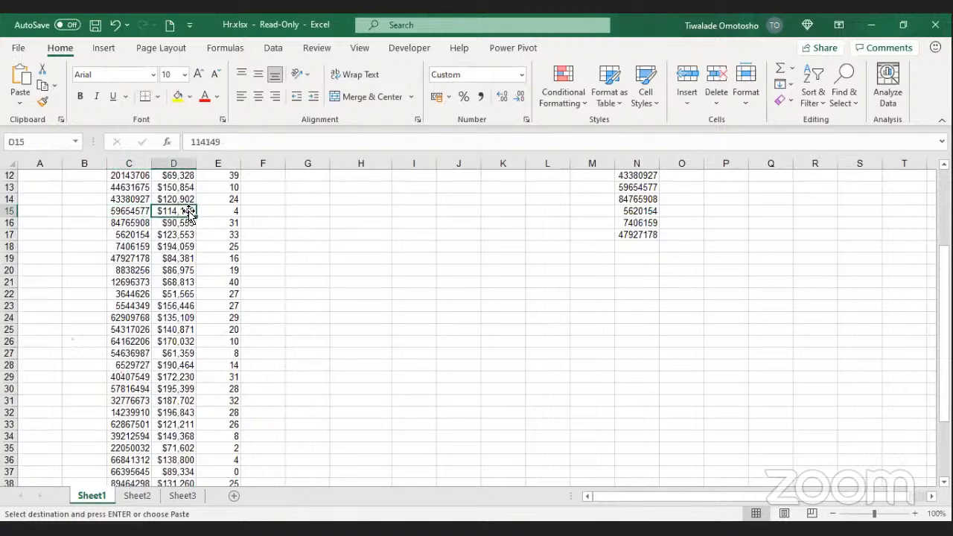
{"action": "left_click", "coordinate": [137, 497]}
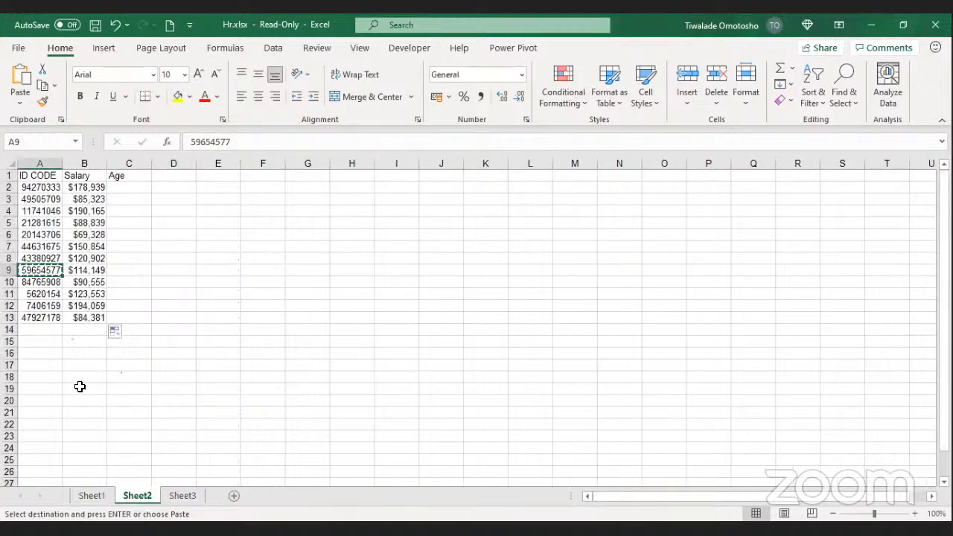
Step: Clear the copy marquee around A9 on Sheet2
{"action": "key", "text": "Escape"}
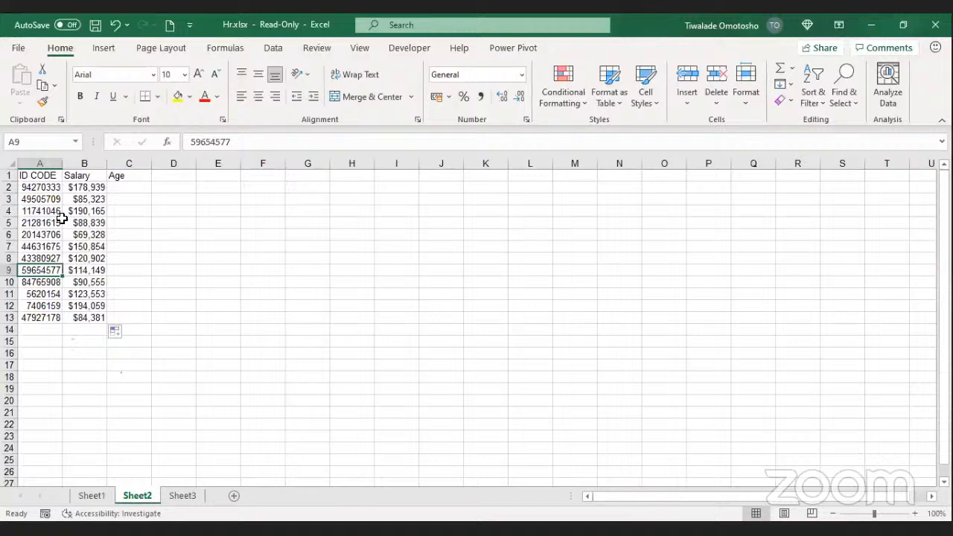
{"action": "left_click_drag", "start_coordinate": [83, 188], "coordinate": [94, 317]}
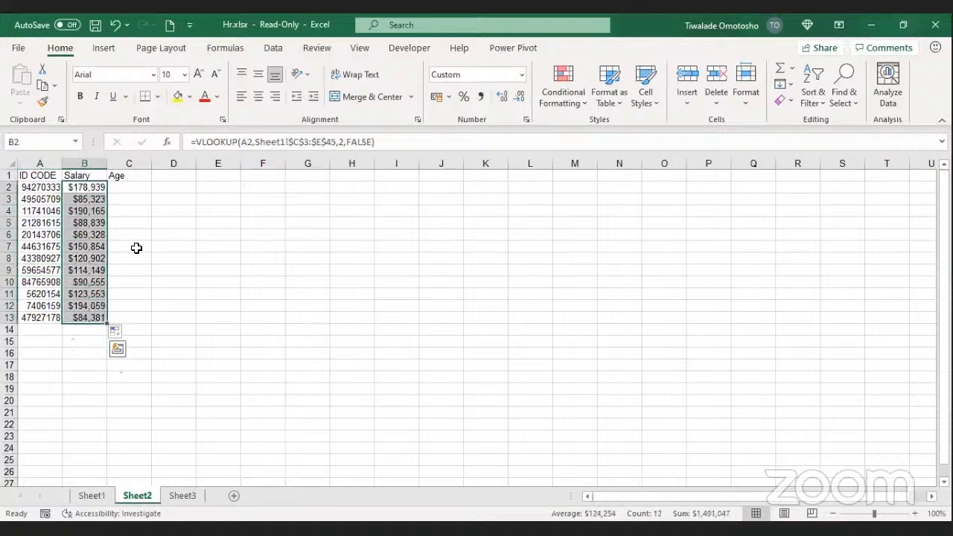
{"action": "left_click", "coordinate": [131, 187]}
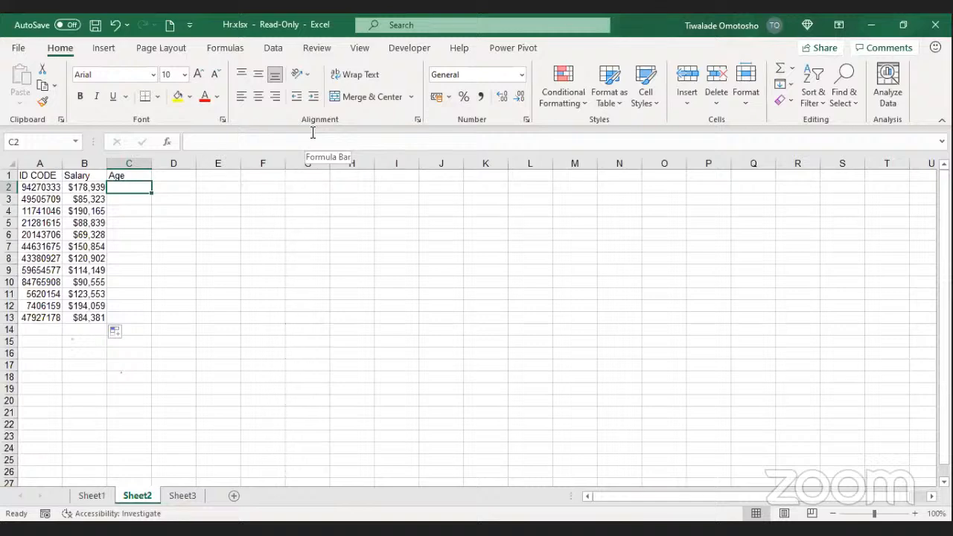
{"action": "left_click", "coordinate": [93, 236]}
{"action": "left_click", "coordinate": [123, 190]}
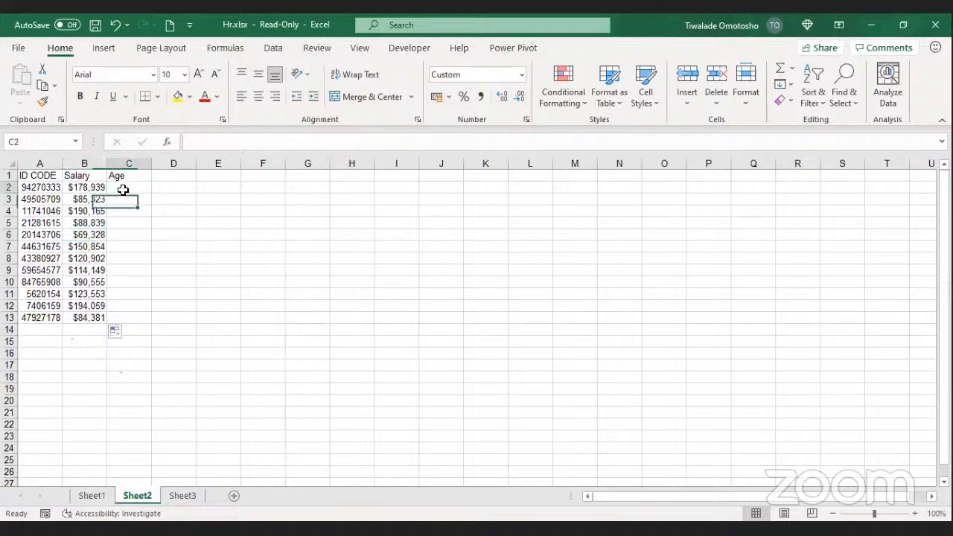
{"action": "left_click", "coordinate": [124, 175]}
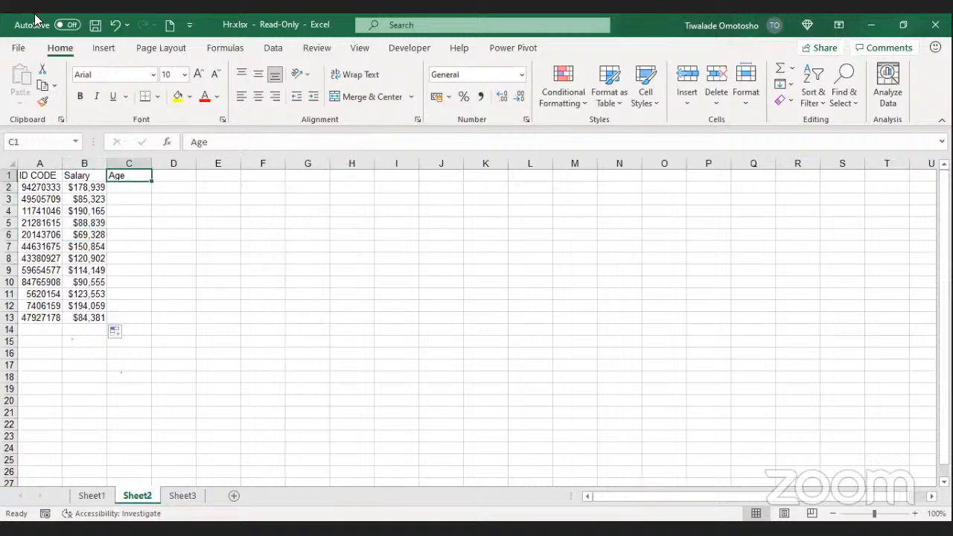
{"action": "left_click", "coordinate": [204, 237]}
{"action": "left_click", "coordinate": [135, 185]}
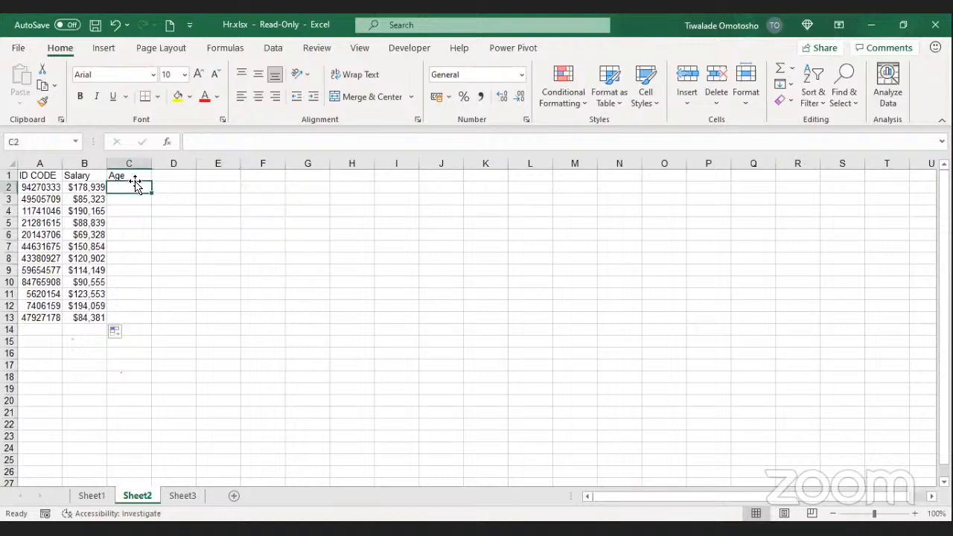
{"action": "left_click", "coordinate": [135, 177]}
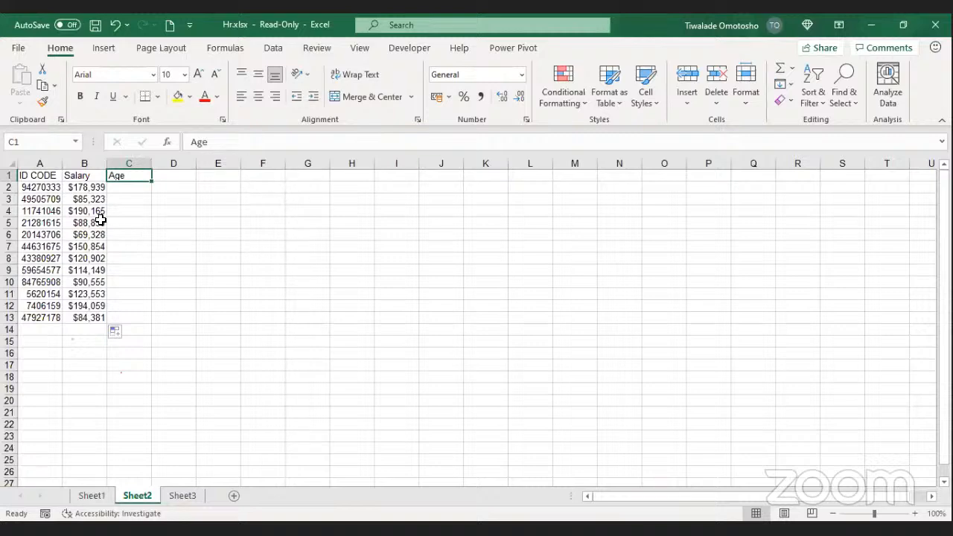
Step: Return to Sheet1 and select the ID CODE through Experience columns C:E
{"action": "left_click", "coordinate": [94, 494]}
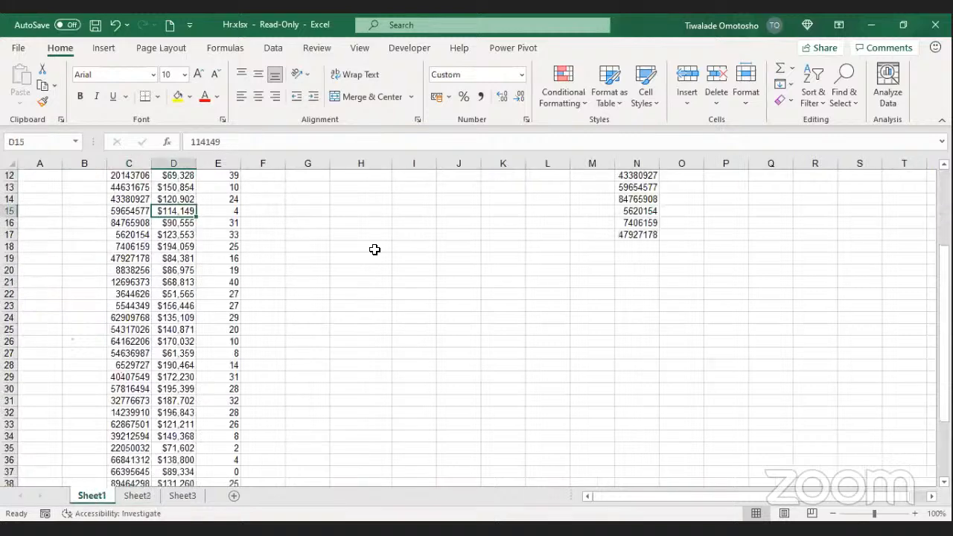
{"action": "scroll", "coordinate": [197, 316], "scroll_direction": "up", "scroll_amount": 4}
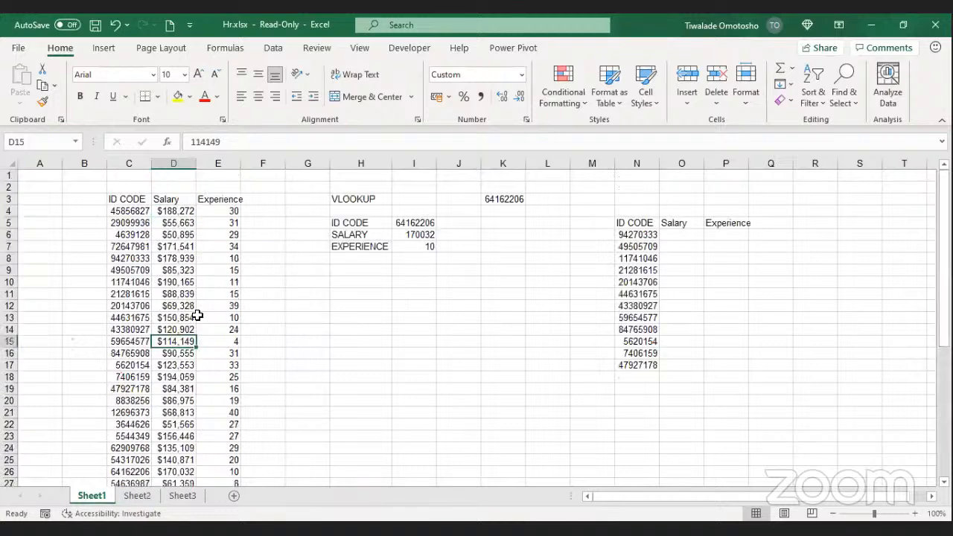
{"action": "left_click", "coordinate": [172, 162]}
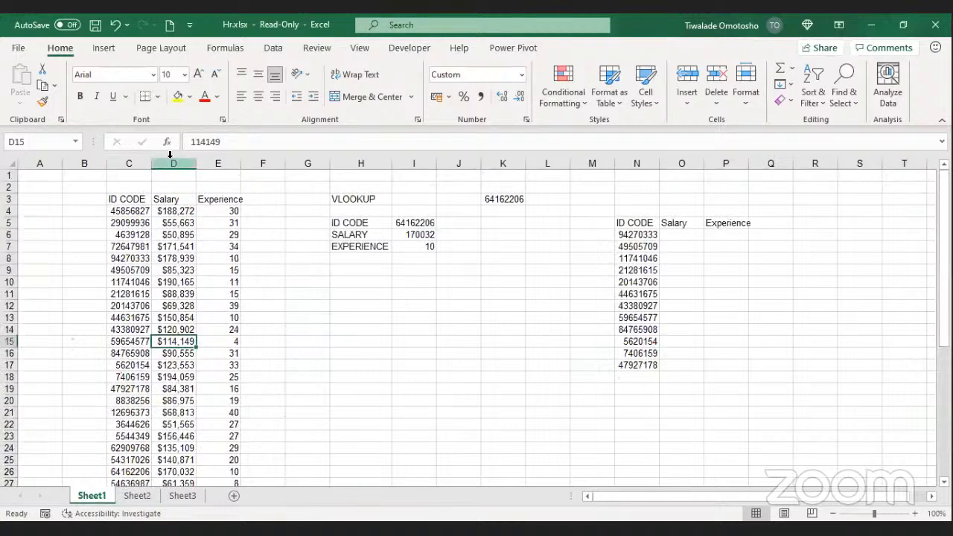
{"action": "left_click_drag", "start_coordinate": [232, 165], "coordinate": [223, 164]}
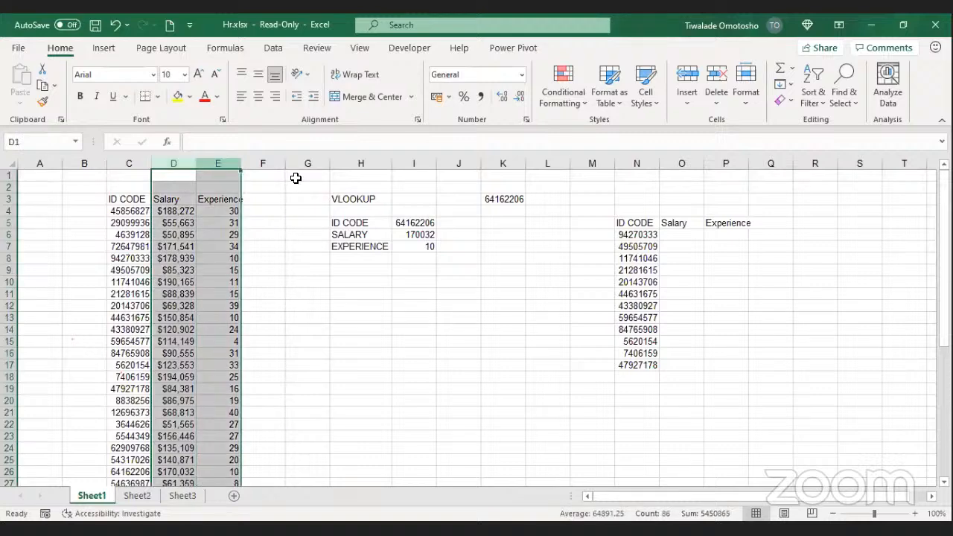
{"action": "left_click", "coordinate": [118, 163]}
{"action": "left_click_drag", "start_coordinate": [177, 161], "coordinate": [232, 155]}
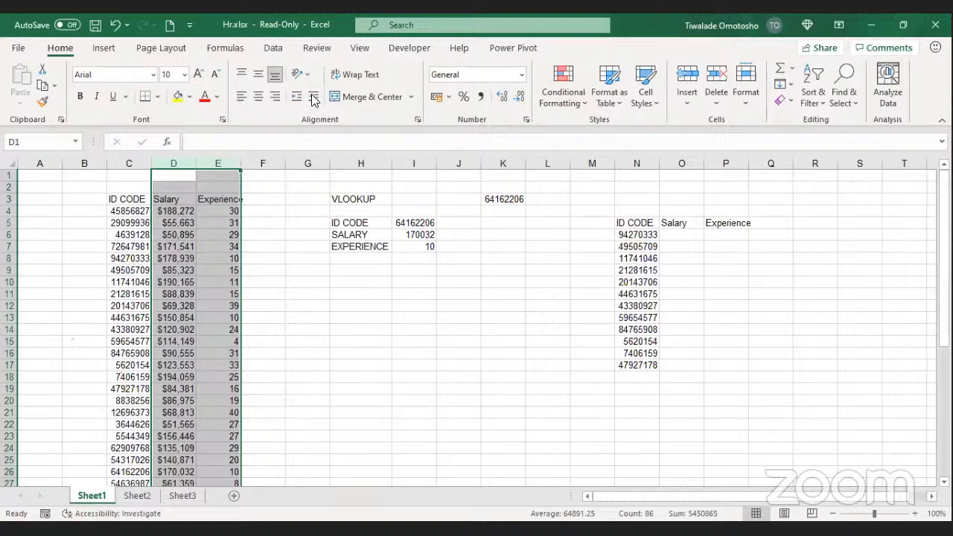
Step: Select columns N to P holding the second ID CODE list
{"action": "left_click", "coordinate": [656, 122]}
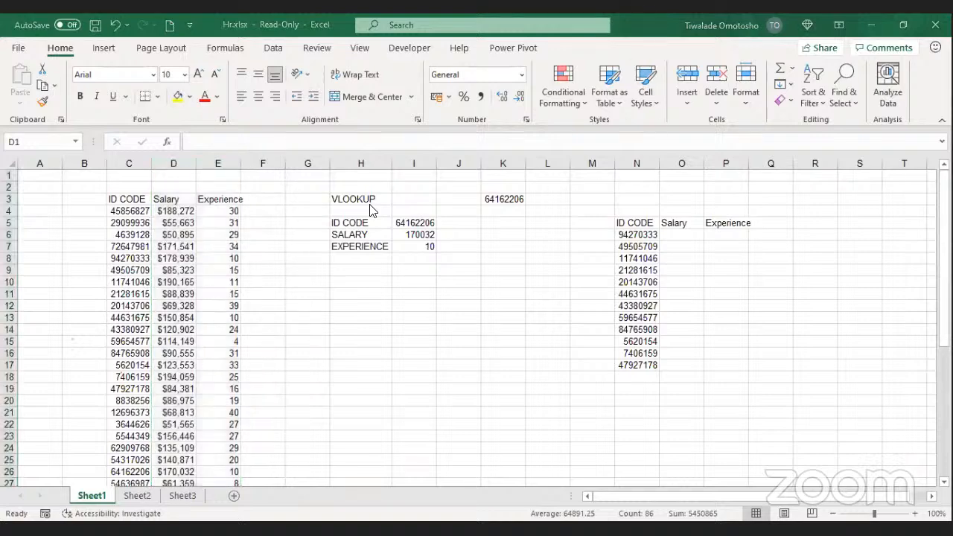
{"action": "left_click", "coordinate": [645, 194]}
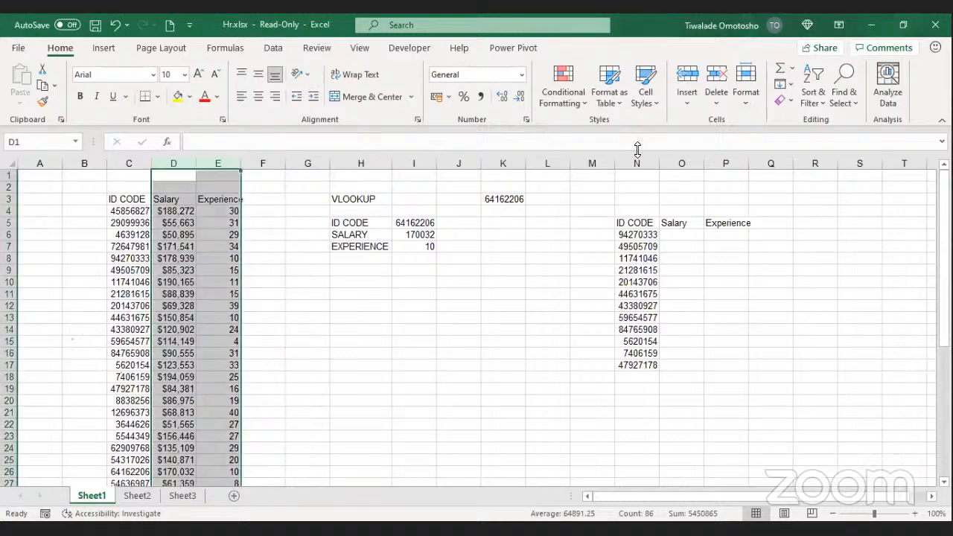
{"action": "left_click_drag", "start_coordinate": [637, 163], "coordinate": [713, 161]}
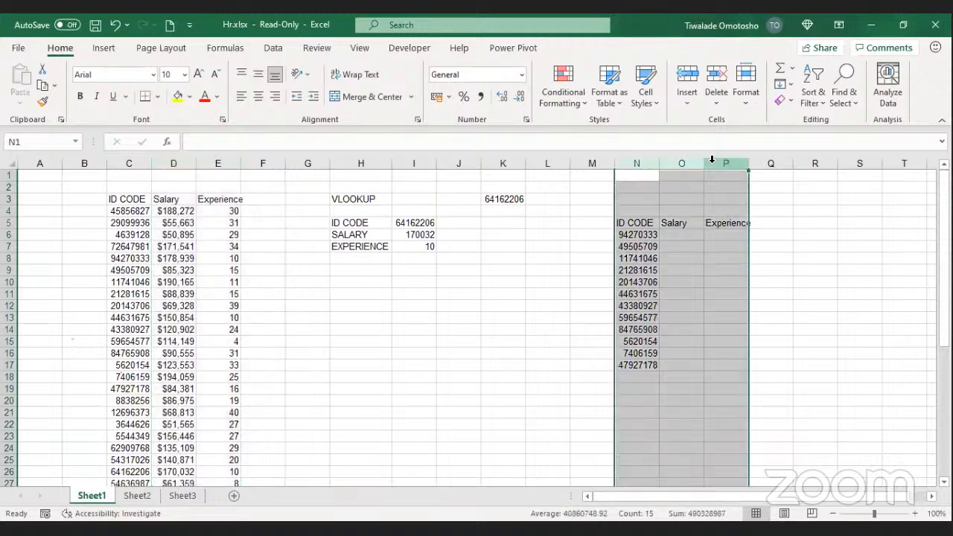
Step: Delete the ID list from columns N to P, then select cells K6 and L6
{"action": "key", "text": "Delete"}
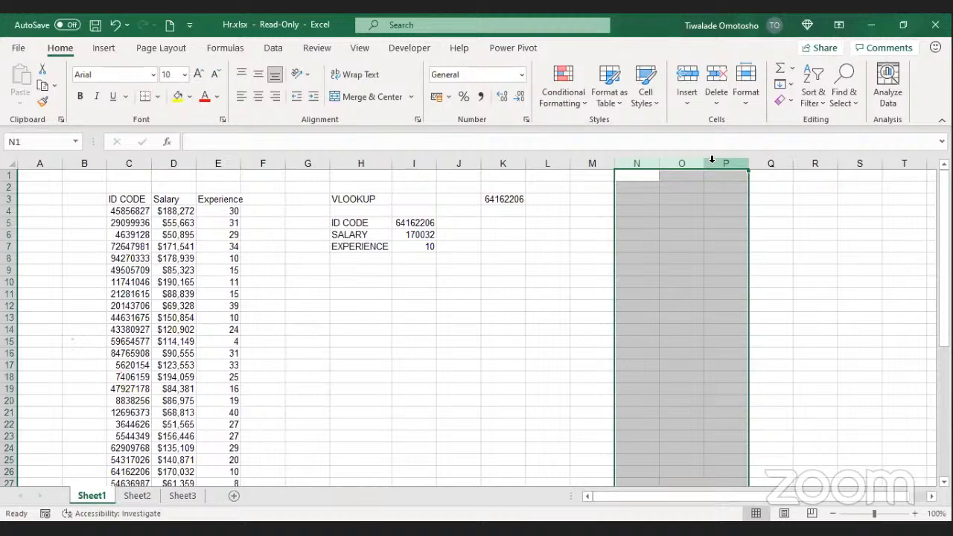
{"action": "left_click", "coordinate": [491, 319]}
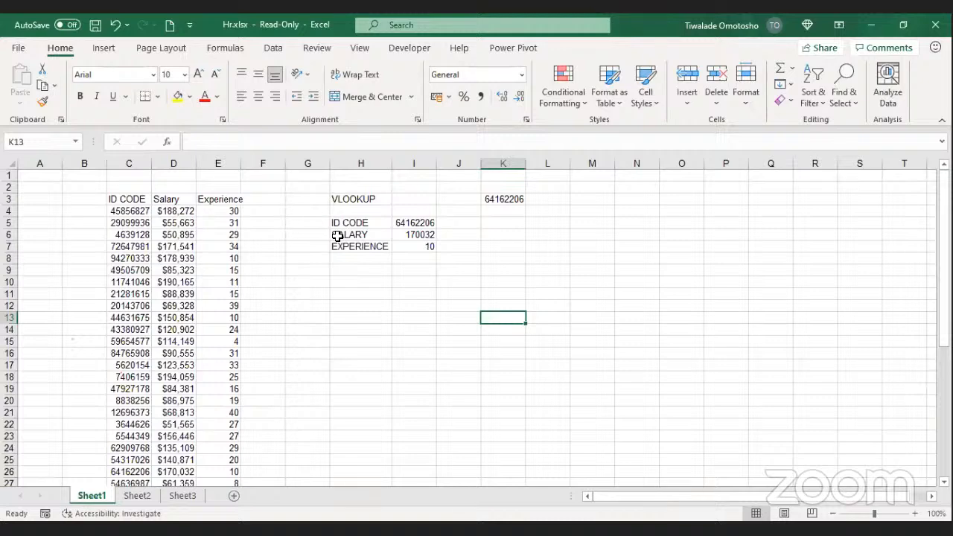
{"action": "left_click", "coordinate": [483, 234]}
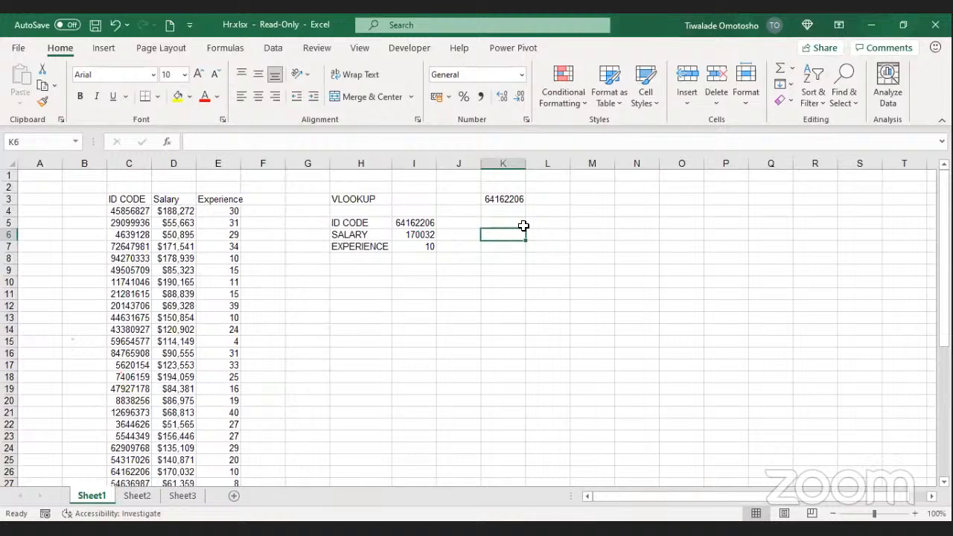
{"action": "left_click", "coordinate": [544, 232]}
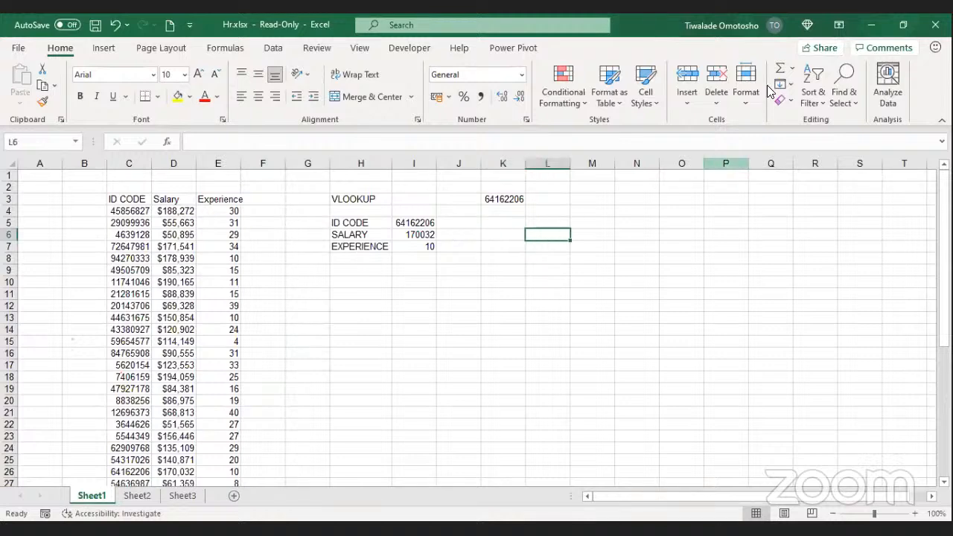
Step: Switch to the Makeup2007.xlsx workbook's data sheet with the transaction table
{"action": "left_click", "coordinate": [680, 242]}
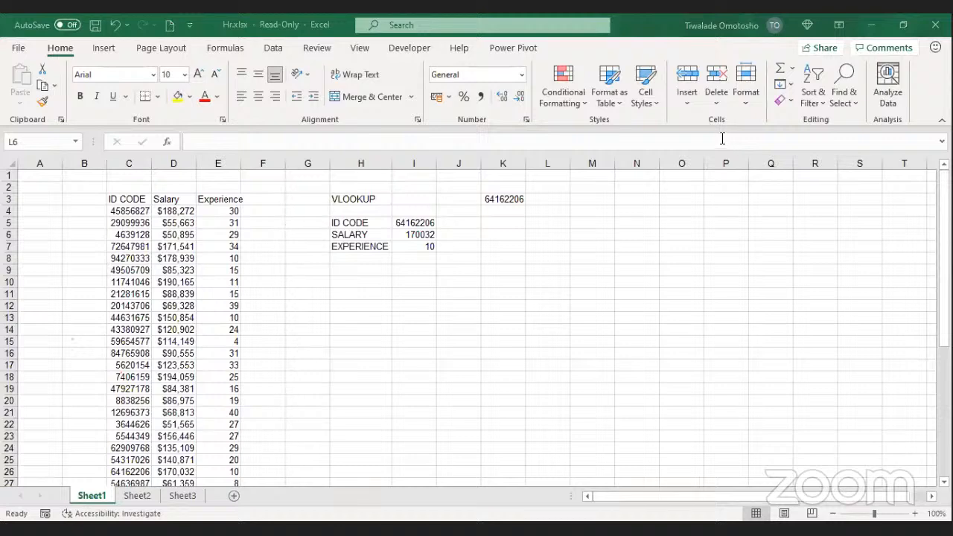
{"action": "left_click", "coordinate": [428, 282]}
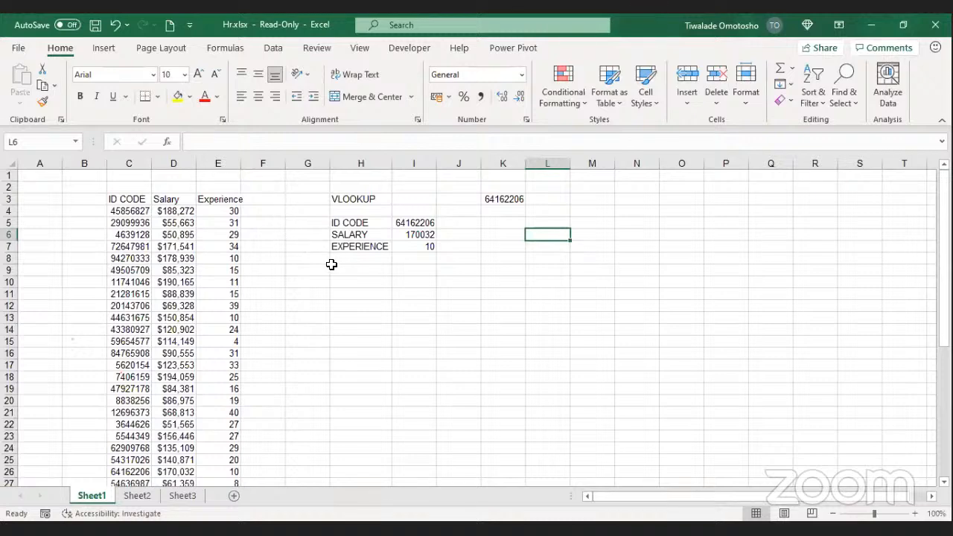
{"action": "scroll", "coordinate": [324, 266], "scroll_direction": "down", "scroll_amount": 1}
{"action": "scroll", "coordinate": [480, 292], "scroll_direction": "up", "scroll_amount": 1}
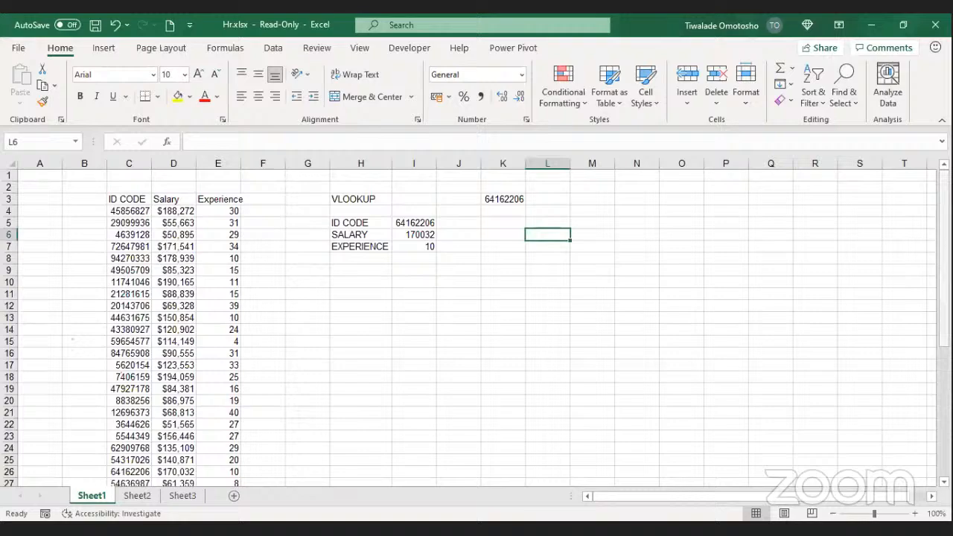
{"action": "mouse_move", "coordinate": [944, 244]}
{"action": "left_mouse_down"}
{"action": "mouse_move", "coordinate": [944, 261]}
{"action": "mouse_move", "coordinate": [943, 243]}
{"action": "left_mouse_up"}
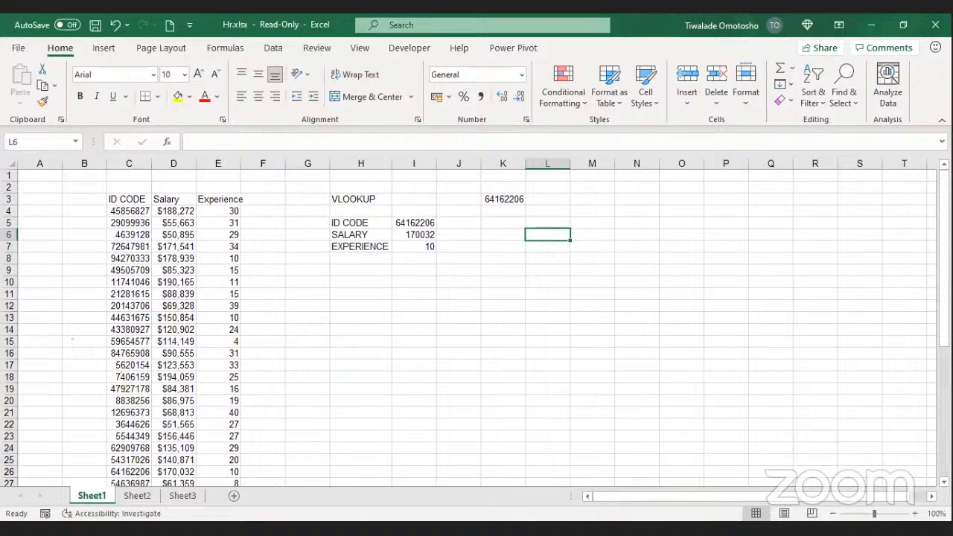
{"action": "key", "text": "alt+Tab"}
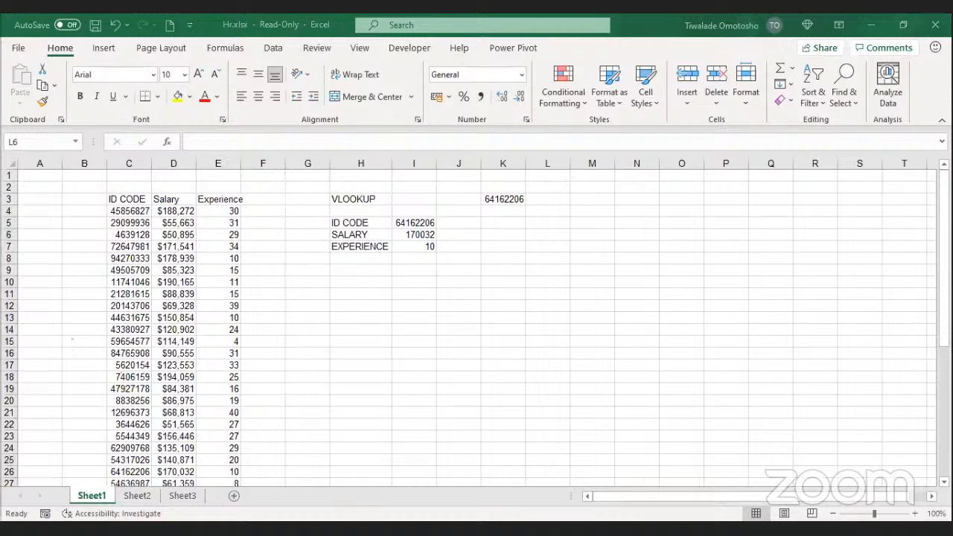
{"action": "mouse_move", "coordinate": [944, 254]}
{"action": "left_mouse_down"}
{"action": "mouse_move", "coordinate": [943, 306]}
{"action": "mouse_move", "coordinate": [944, 254]}
{"action": "left_mouse_up"}
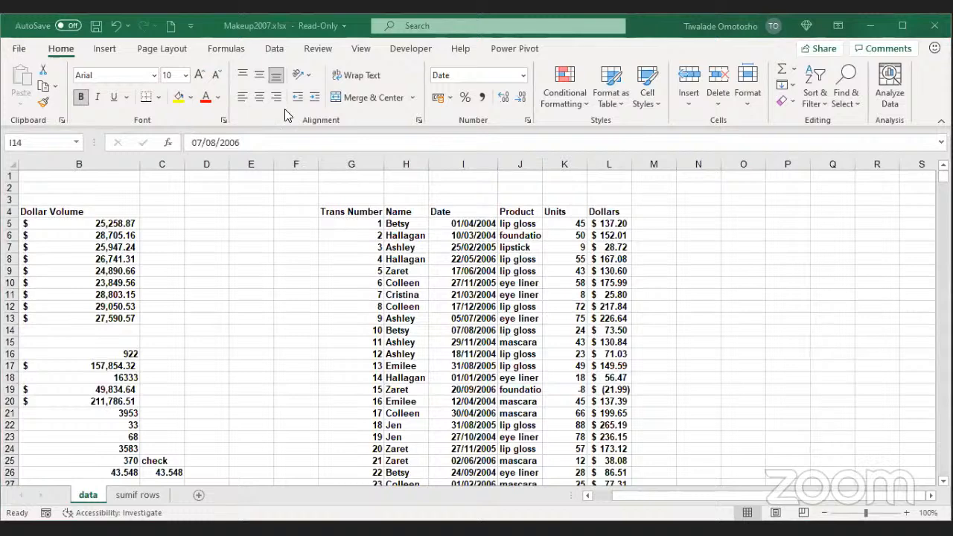
{"action": "left_click", "coordinate": [513, 232]}
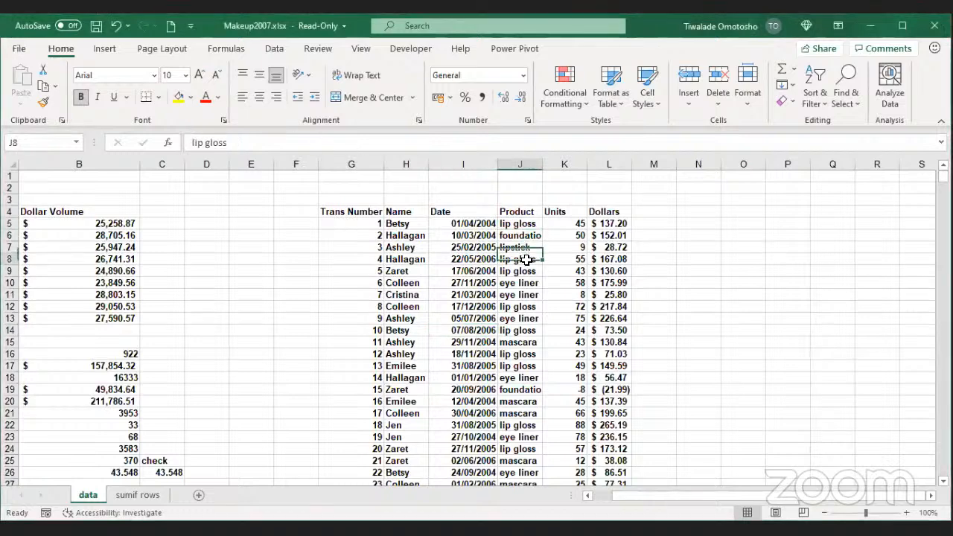
{"action": "left_click", "coordinate": [528, 269]}
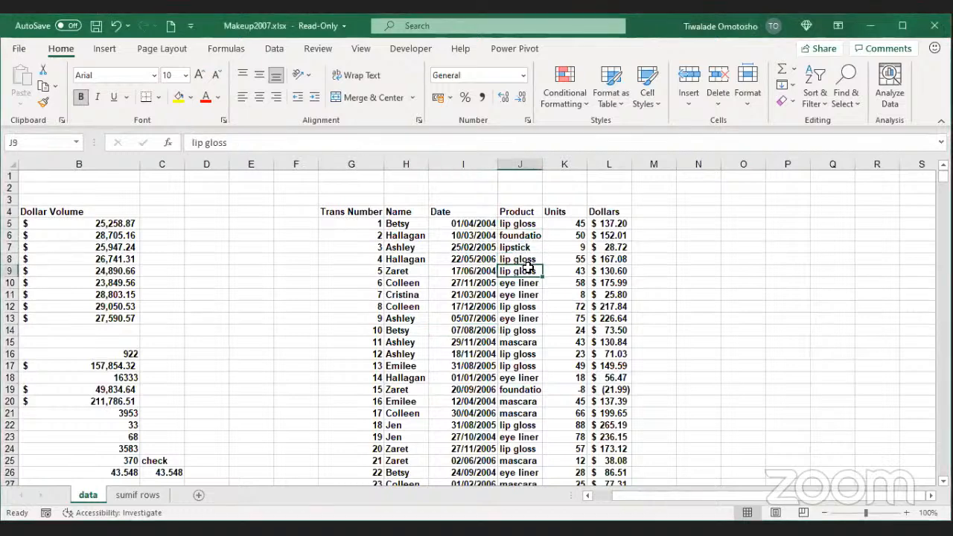
{"action": "left_click", "coordinate": [578, 224]}
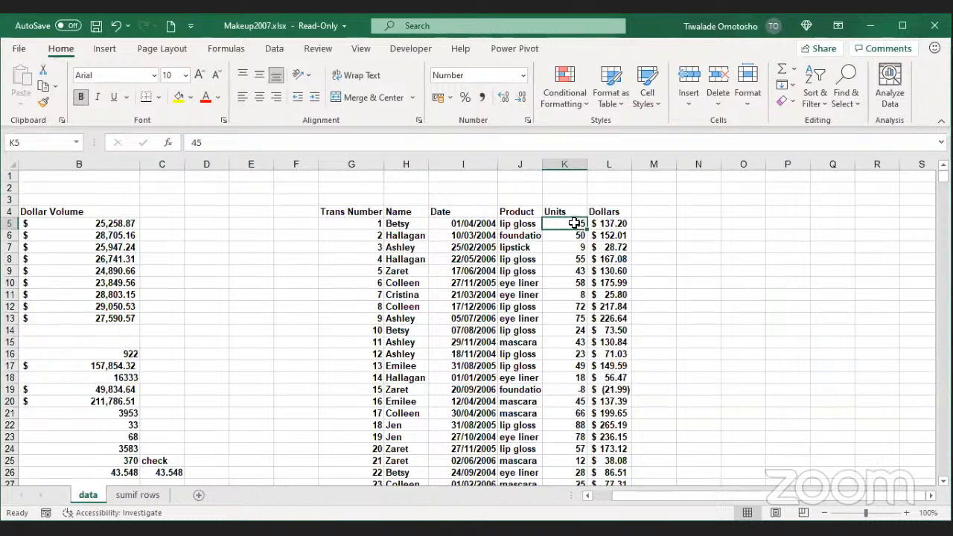
{"action": "left_click", "coordinate": [575, 260]}
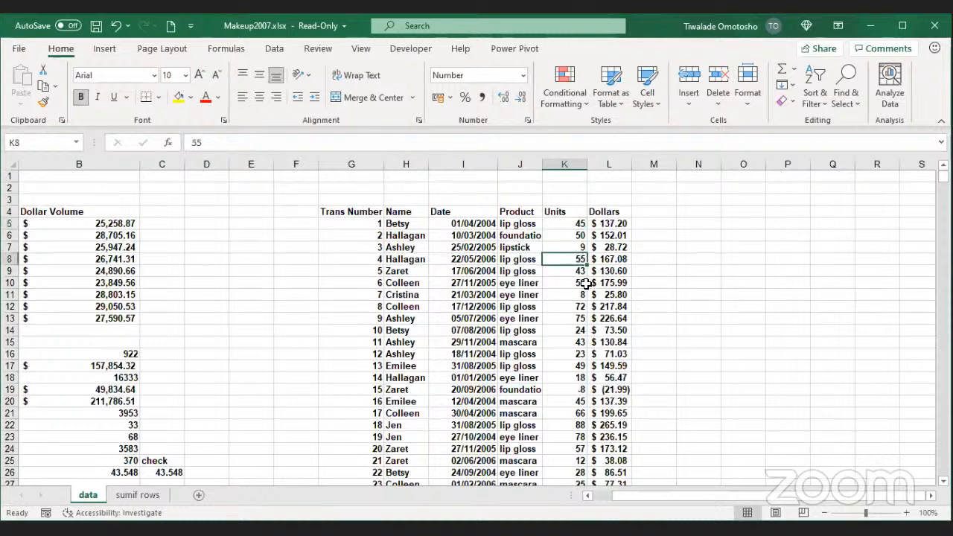
{"action": "left_click", "coordinate": [577, 272]}
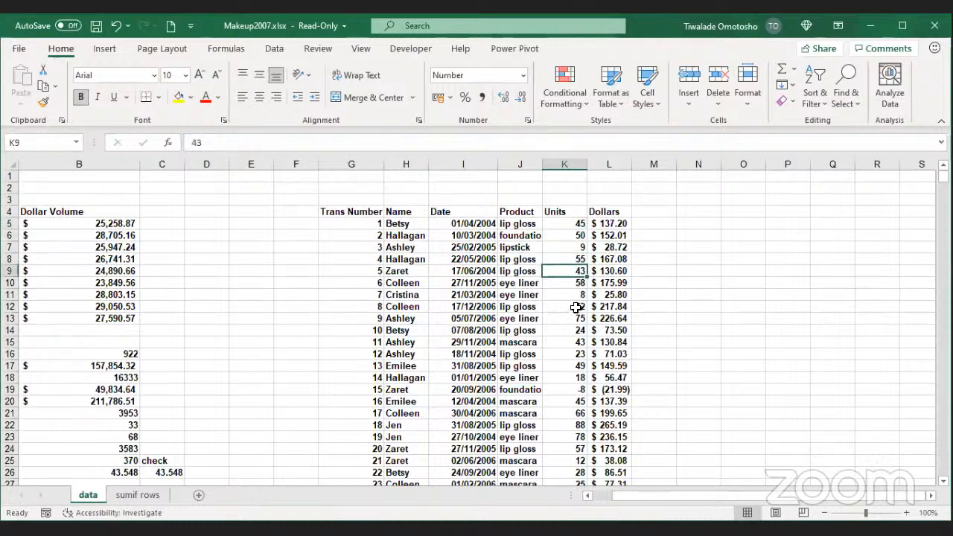
{"action": "left_click", "coordinate": [577, 308]}
{"action": "left_click", "coordinate": [576, 331]}
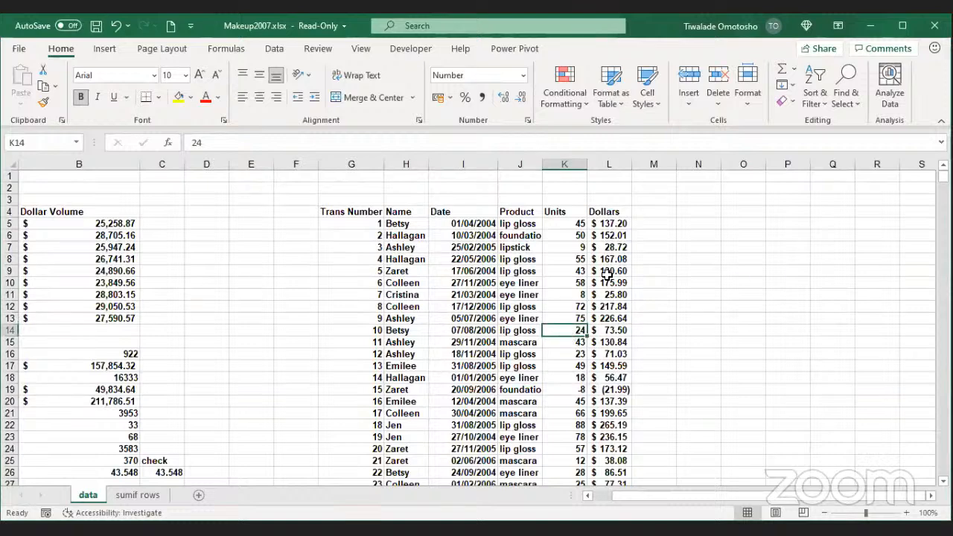
{"action": "scroll", "coordinate": [608, 273], "scroll_direction": "down", "scroll_amount": 1}
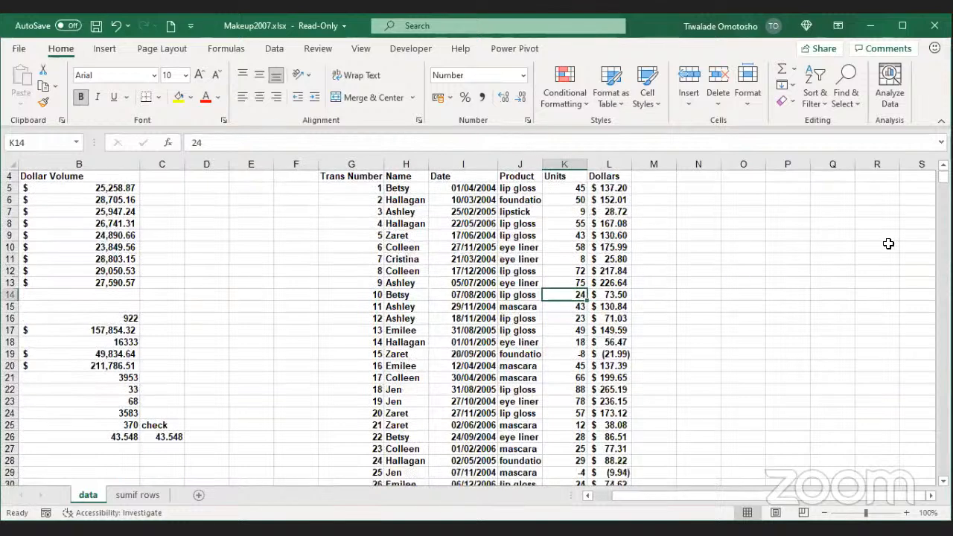
{"action": "scroll", "coordinate": [588, 286], "scroll_direction": "up", "scroll_amount": 1}
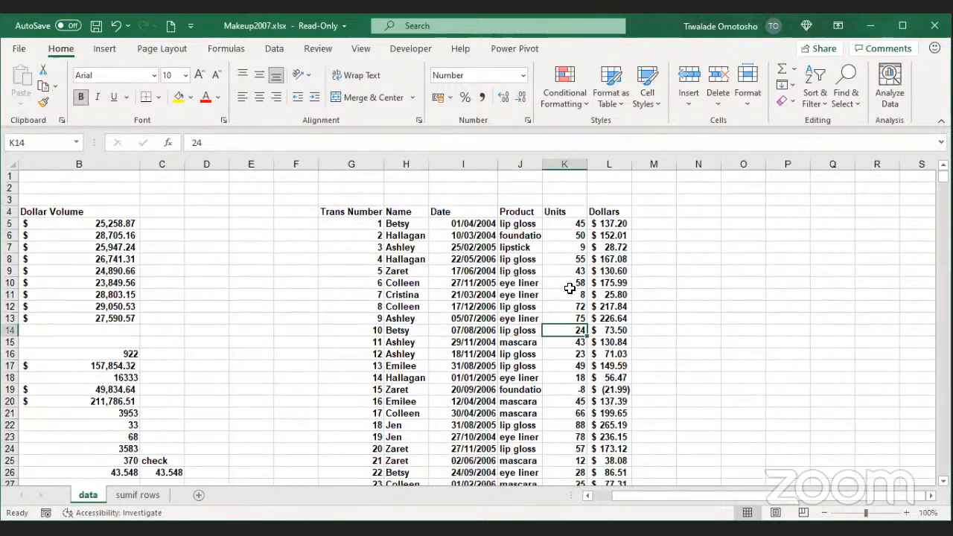
{"action": "left_click", "coordinate": [515, 224]}
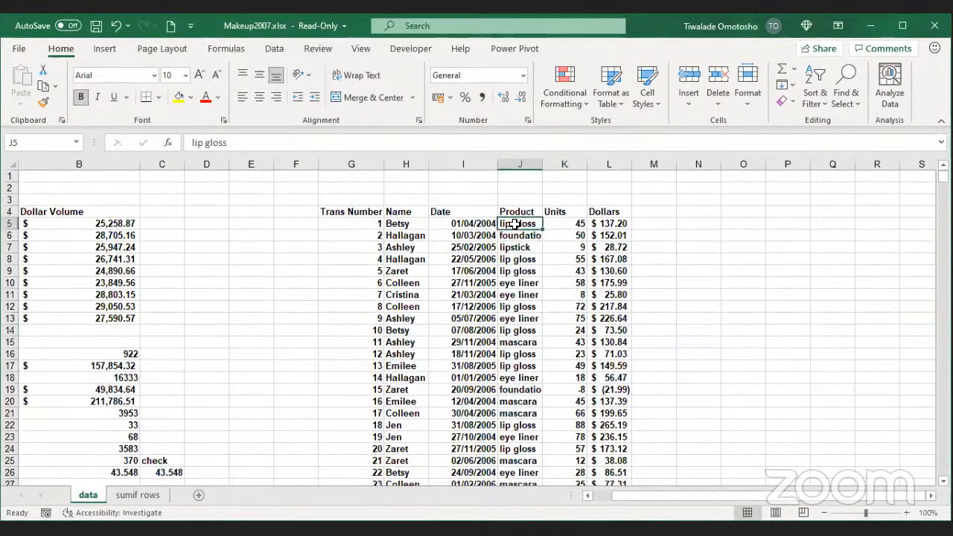
{"action": "key", "text": "ctrl+Down"}
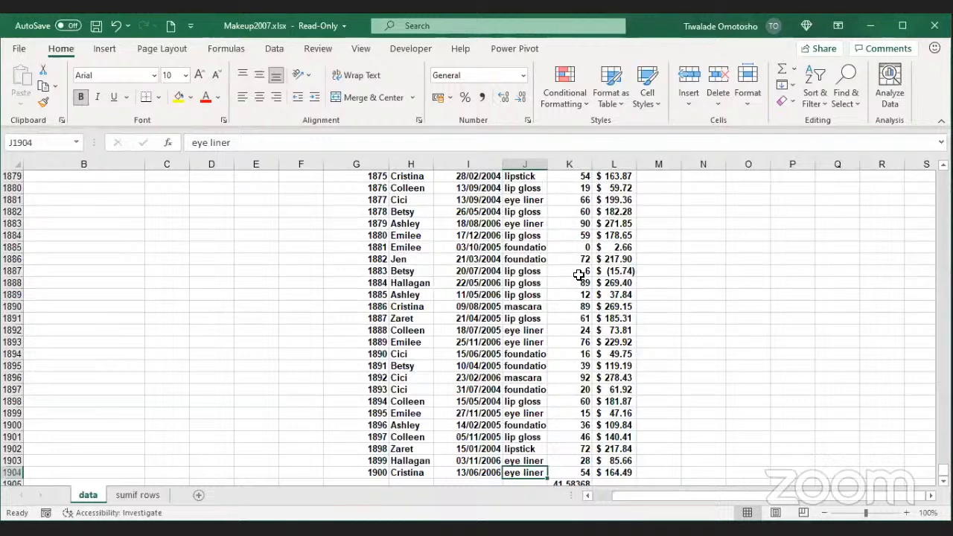
{"action": "key", "text": "ctrl+Up"}
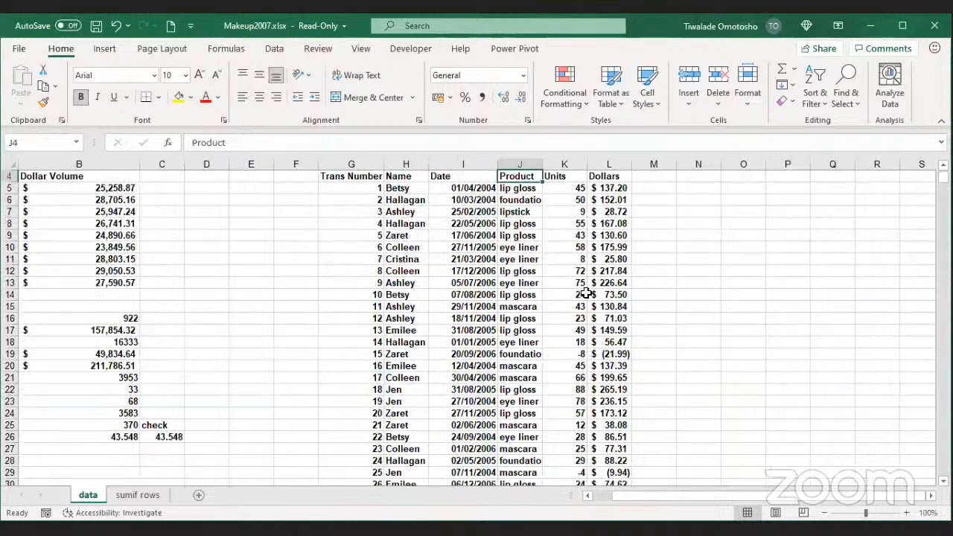
{"action": "scroll", "coordinate": [587, 294], "scroll_direction": "up", "scroll_amount": 1}
{"action": "scroll", "coordinate": [581, 306], "scroll_direction": "down", "scroll_amount": 2}
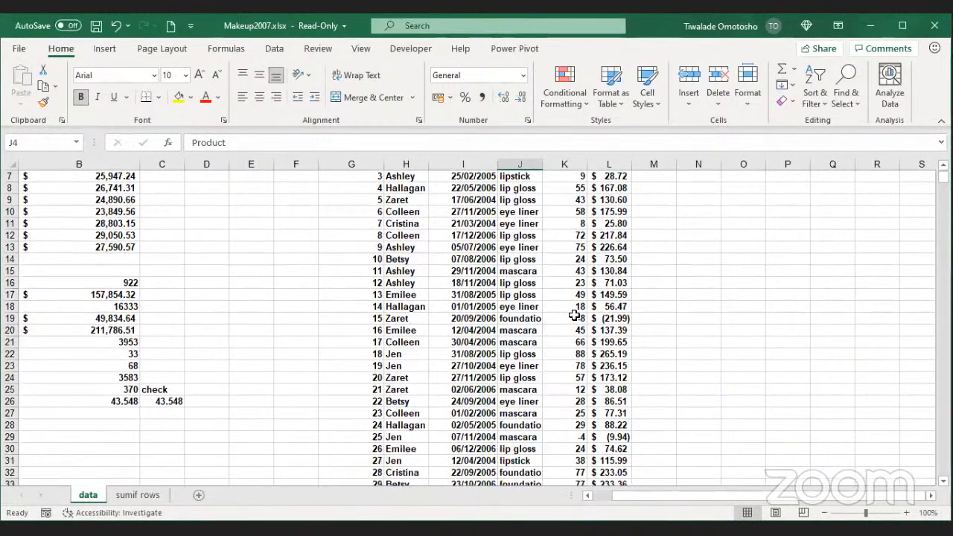
{"action": "scroll", "coordinate": [574, 315], "scroll_direction": "up", "scroll_amount": 1}
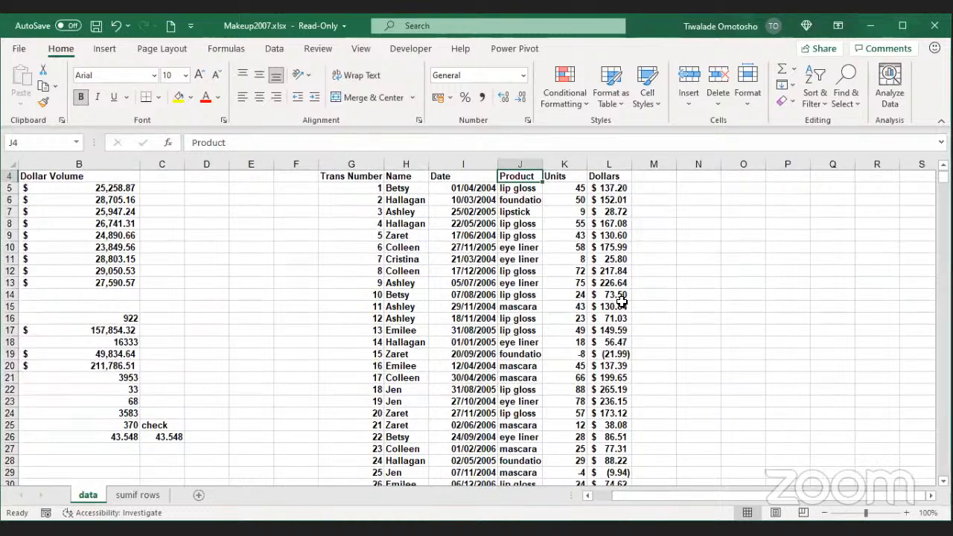
Step: Autofit column J so Product entries like foundation display fully, then select the Product header
{"action": "double_click", "coordinate": [543, 165]}
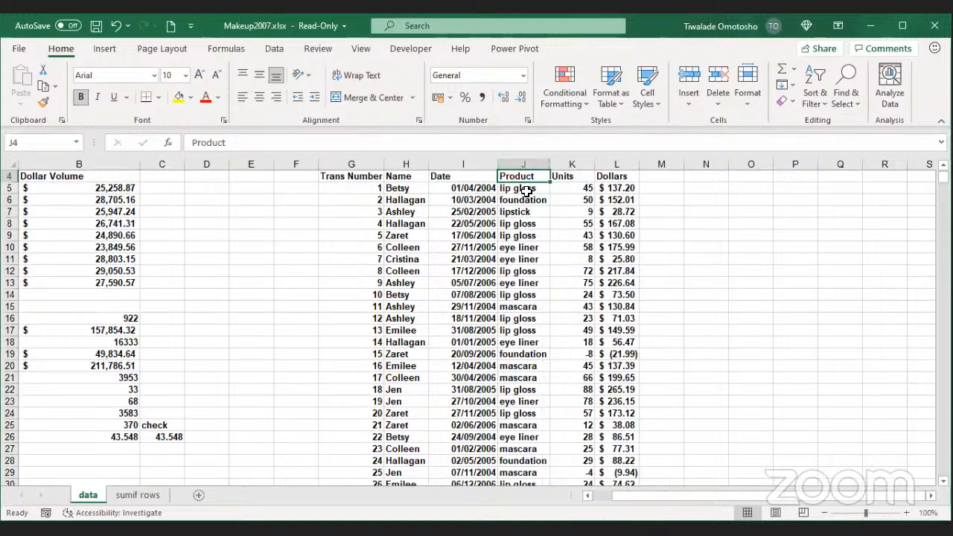
{"action": "left_click_drag", "start_coordinate": [524, 189], "coordinate": [507, 300]}
{"action": "left_click", "coordinate": [523, 188]}
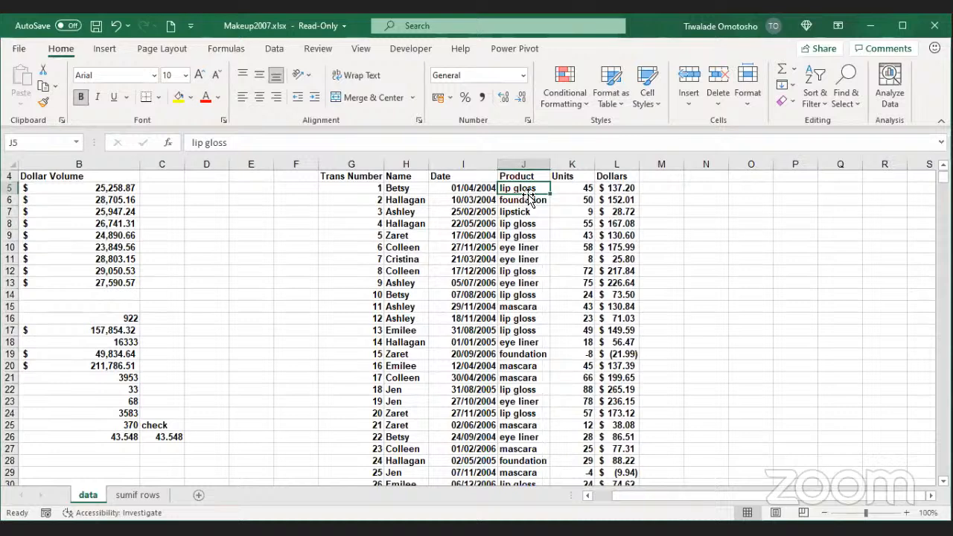
{"action": "left_click", "coordinate": [530, 200]}
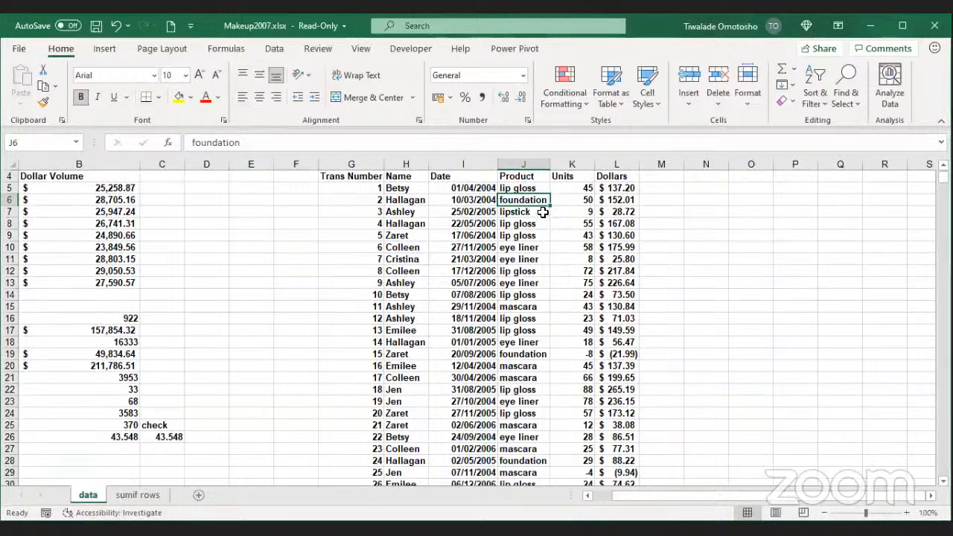
{"action": "scroll", "coordinate": [560, 221], "scroll_direction": "down", "scroll_amount": 1}
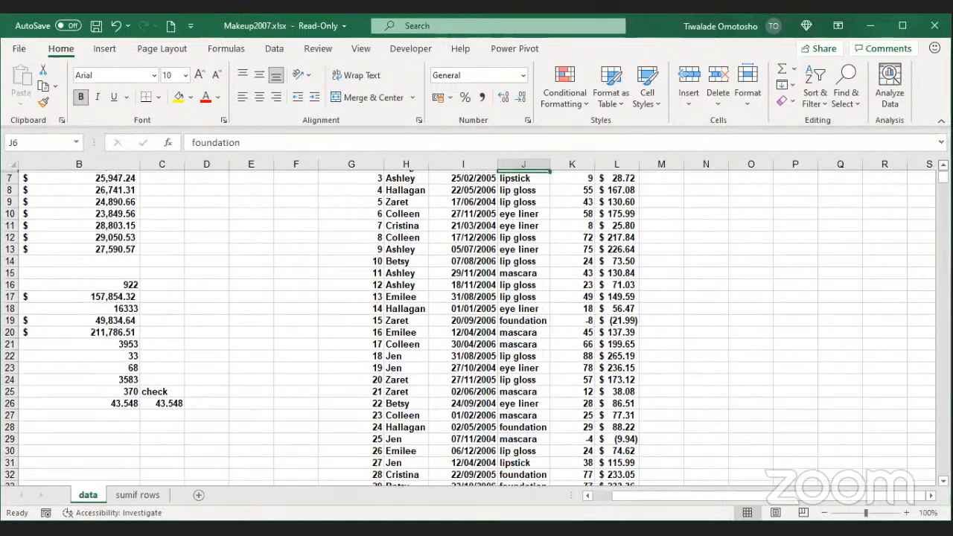
{"action": "scroll", "coordinate": [477, 328], "scroll_direction": "up", "scroll_amount": 2}
{"action": "scroll", "coordinate": [477, 328], "scroll_direction": "up", "scroll_amount": 1}
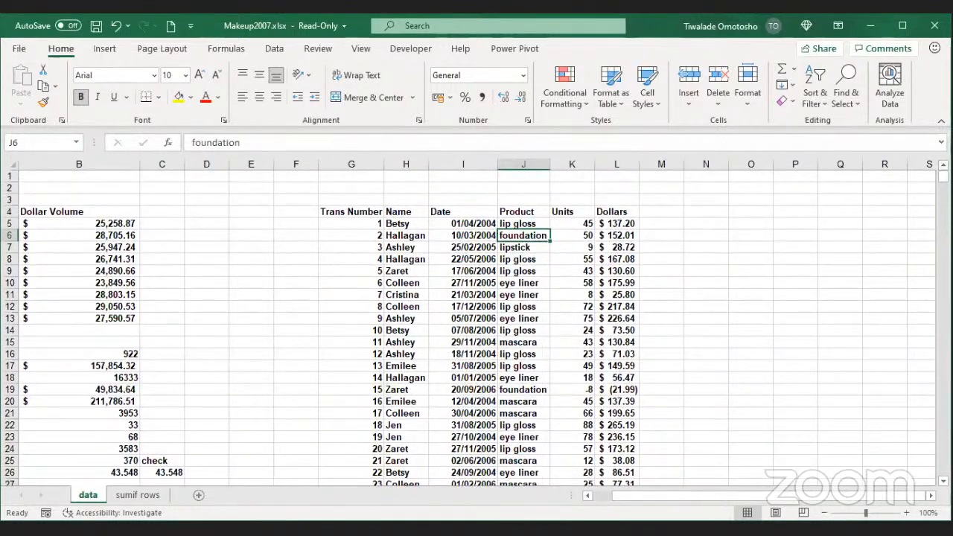
{"action": "left_click", "coordinate": [525, 209]}
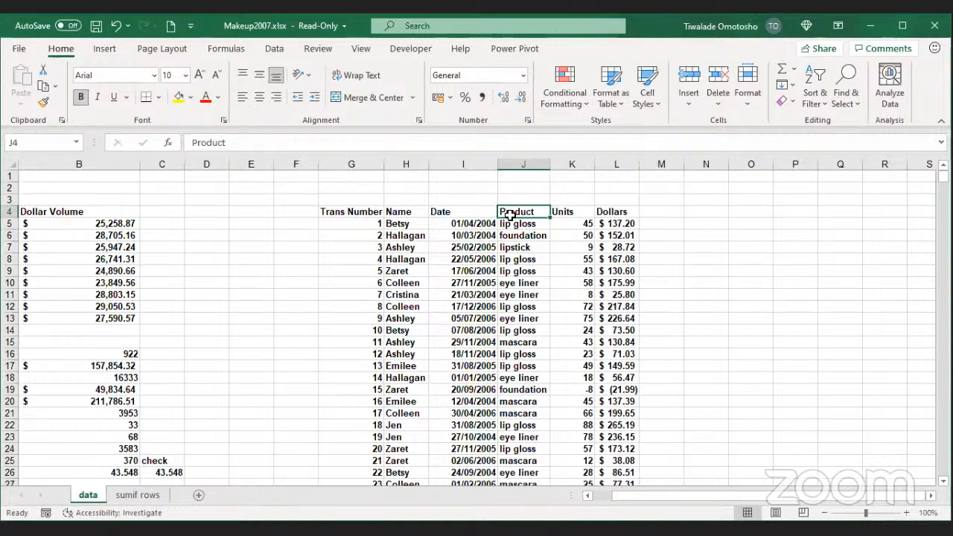
Step: Select the Product, Units and Dollars header cells
{"action": "left_click_drag", "start_coordinate": [512, 212], "coordinate": [572, 211]}
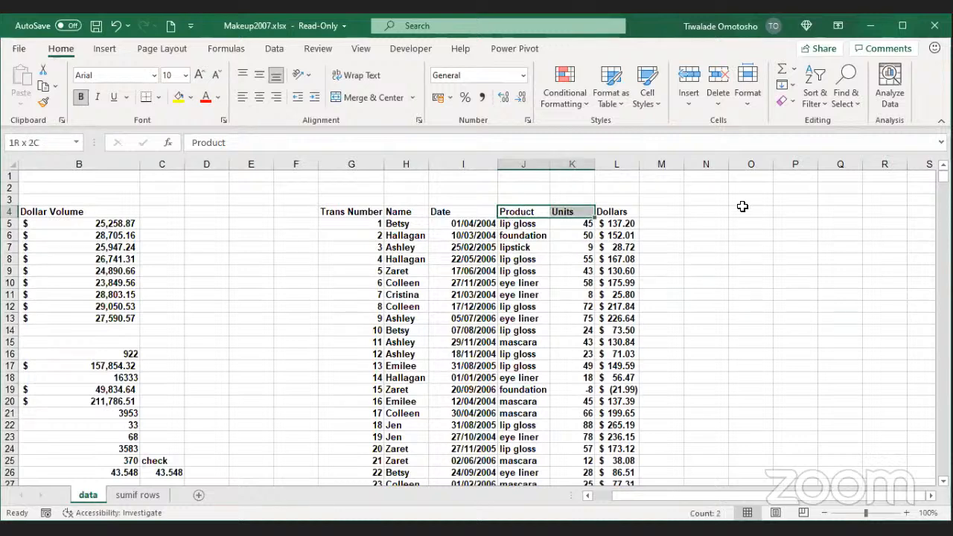
{"action": "left_click_drag", "start_coordinate": [743, 206], "coordinate": [631, 211]}
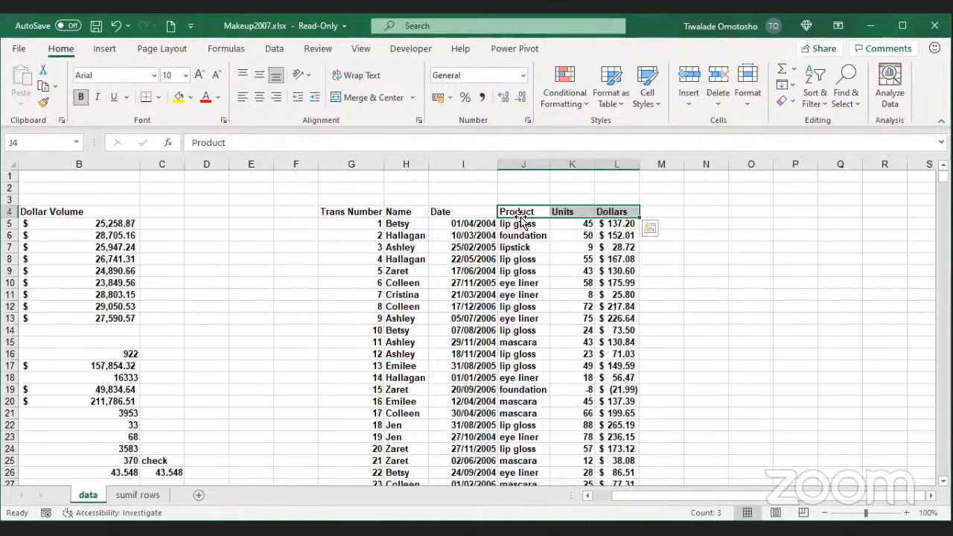
{"action": "left_click", "coordinate": [882, 51]}
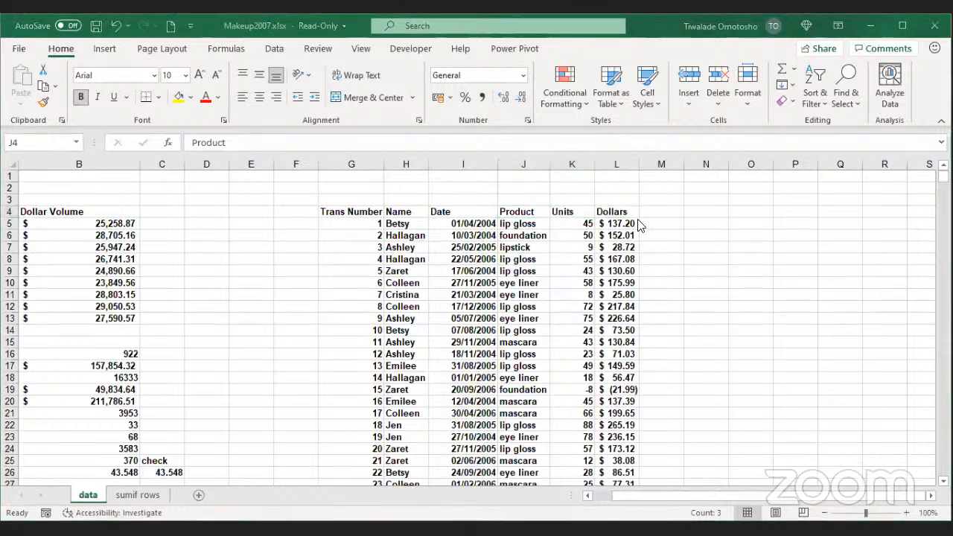
{"action": "left_click", "coordinate": [645, 197]}
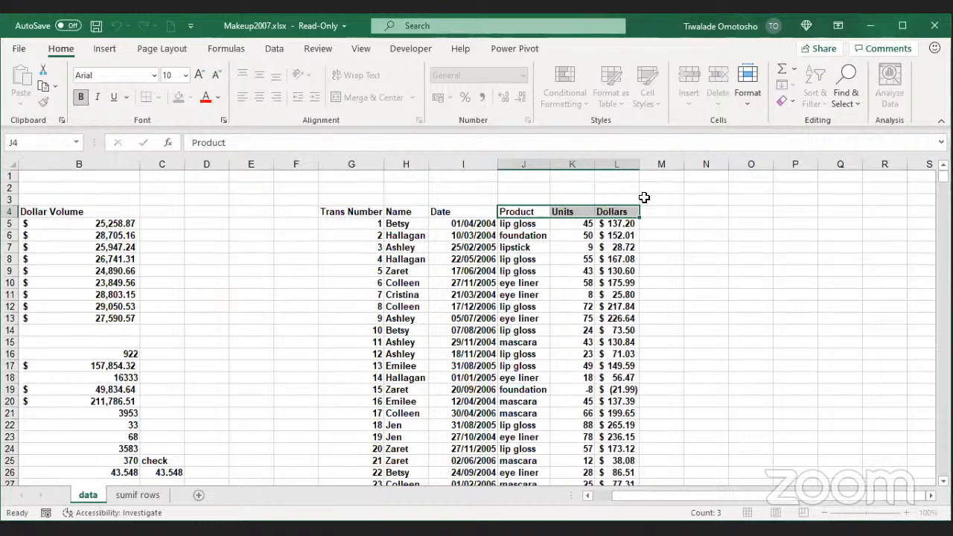
Step: Enter PIVOT TABLE in M2 and autofit column M to fit it
{"action": "left_click", "coordinate": [658, 184]}
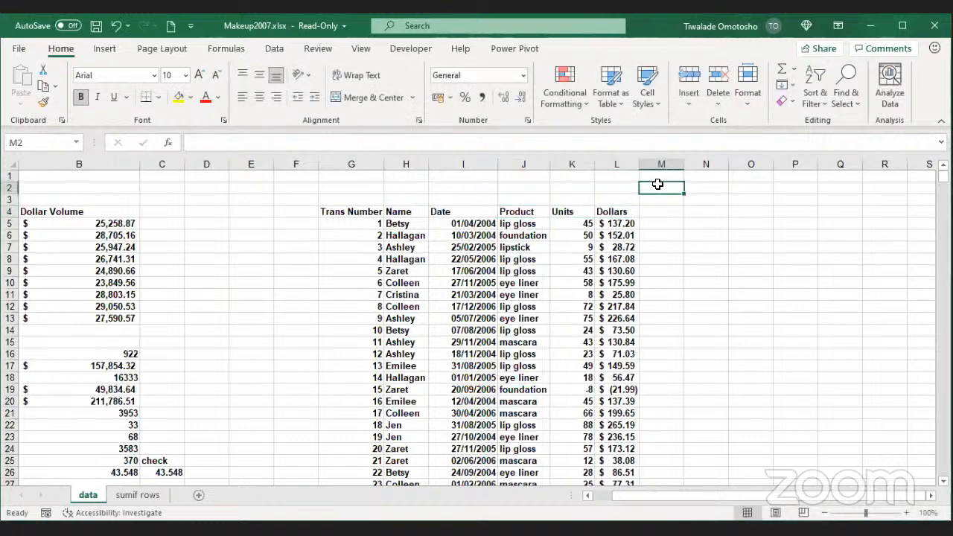
{"action": "type", "text": "PIVO"}
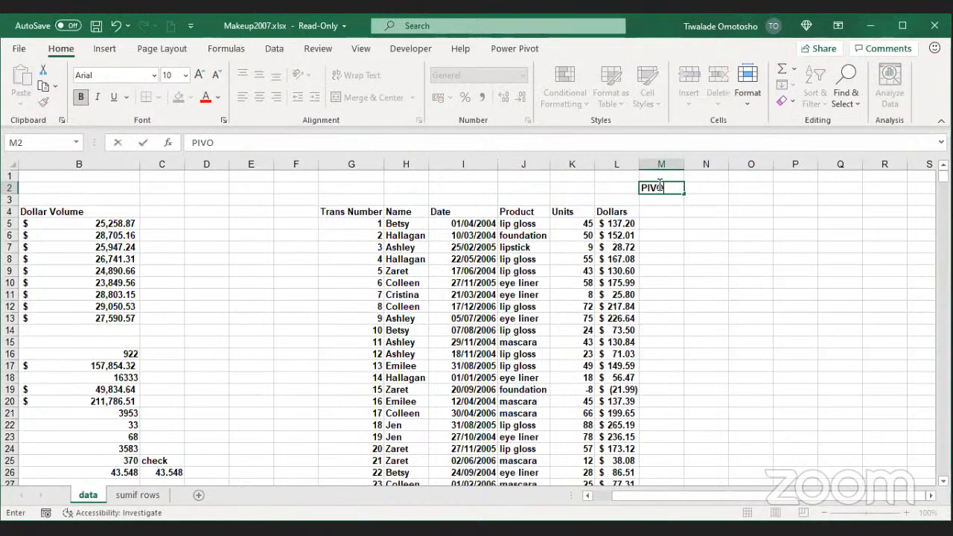
{"action": "type", "text": "T TABLE"}
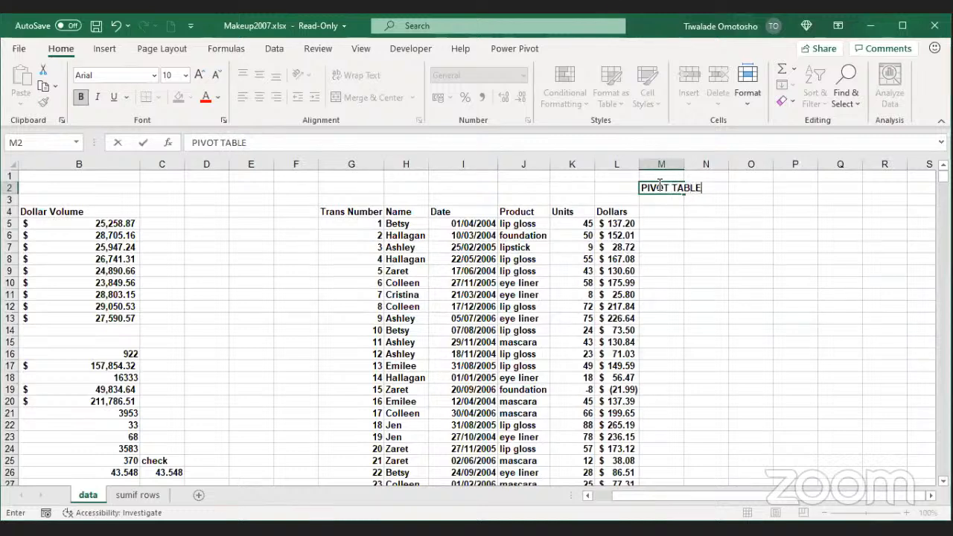
{"action": "key", "text": "Return"}
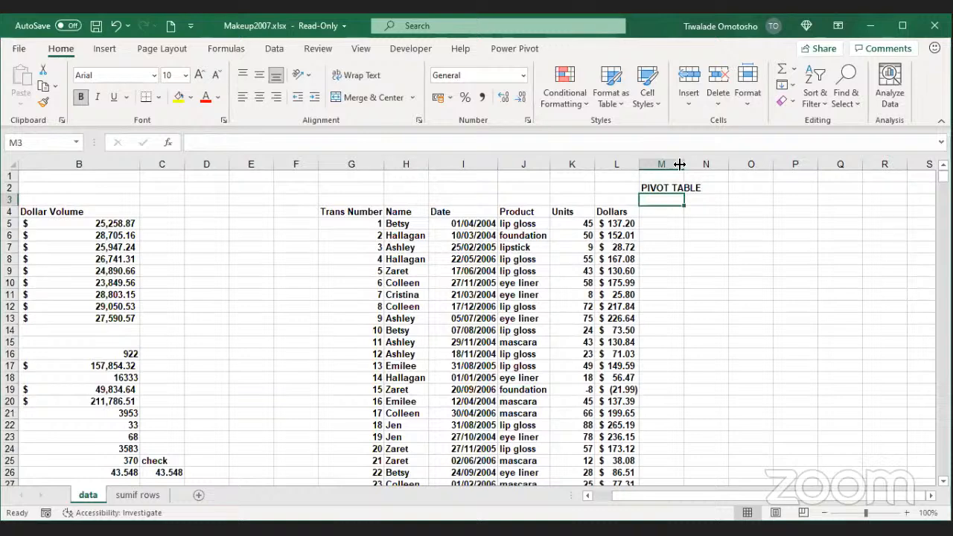
{"action": "double_click", "coordinate": [682, 162]}
Step: Review the lip gloss and foundation entries, moving between the Product header and PIVOT TABLE label
{"action": "left_click", "coordinate": [533, 223]}
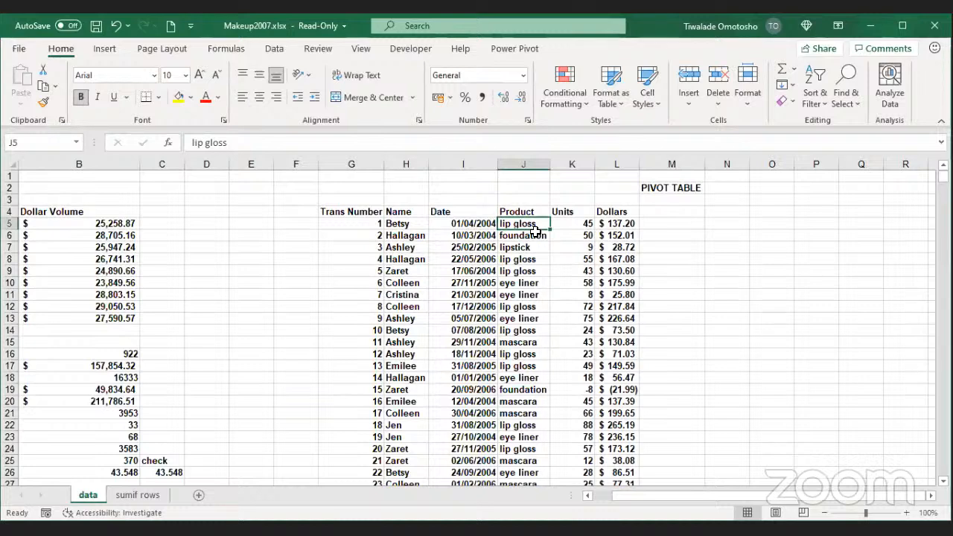
{"action": "left_click", "coordinate": [535, 234]}
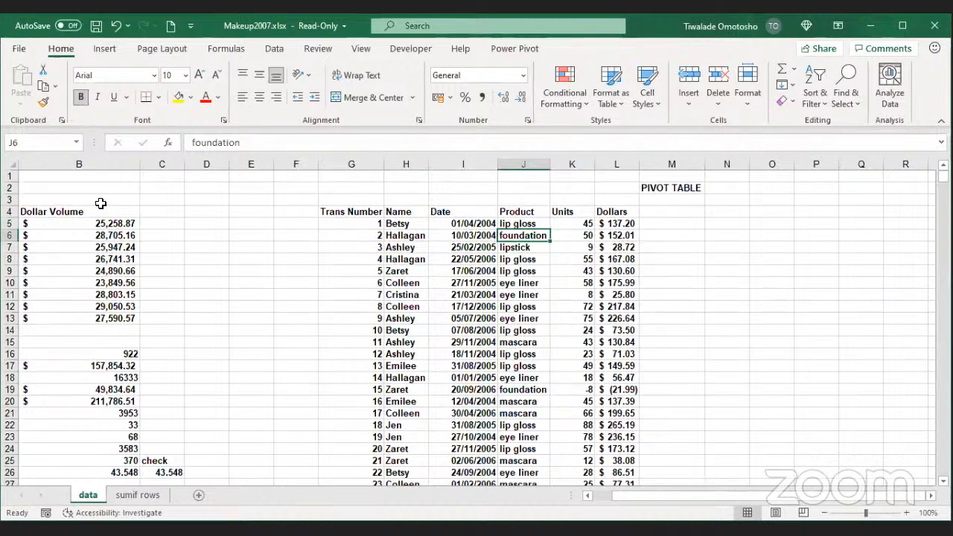
{"action": "left_click", "coordinate": [524, 205]}
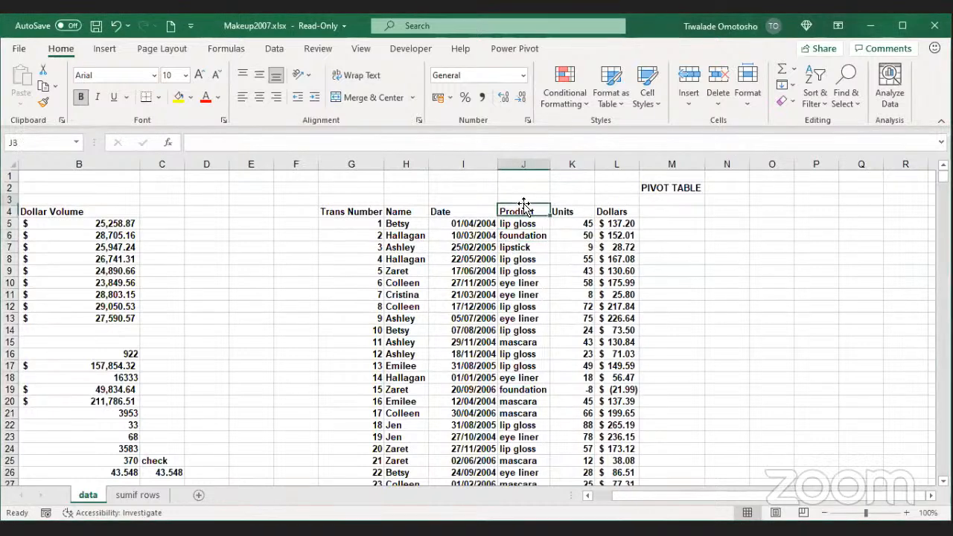
{"action": "left_click", "coordinate": [525, 213]}
{"action": "left_click", "coordinate": [651, 189]}
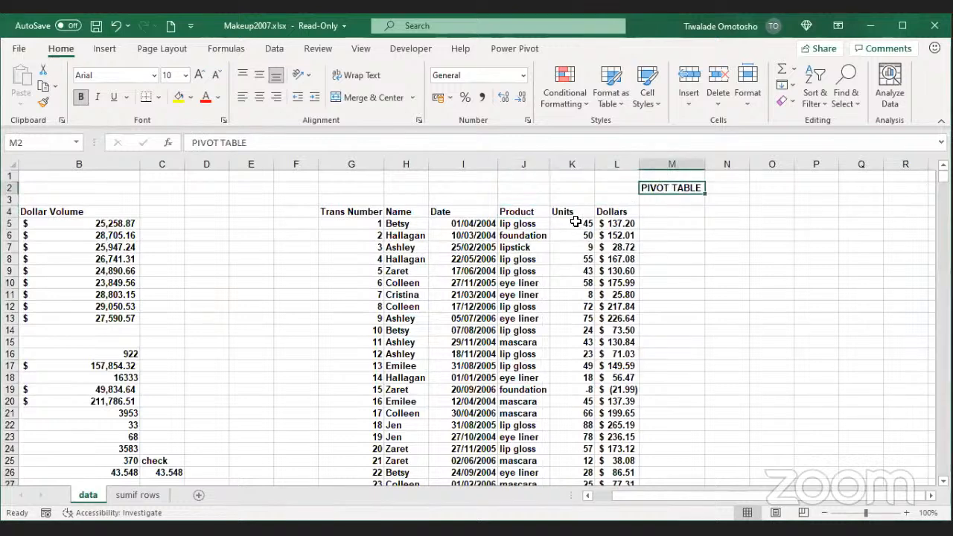
{"action": "left_click", "coordinate": [530, 210]}
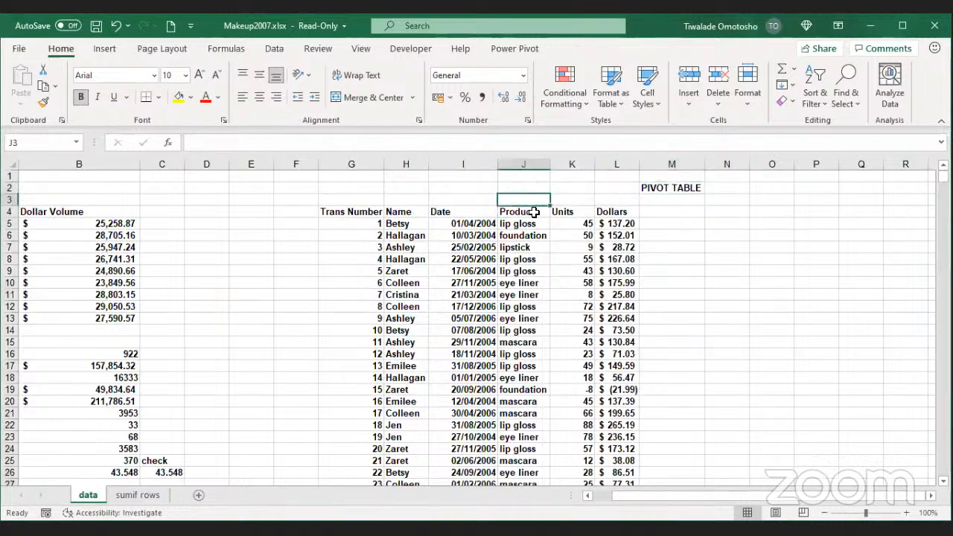
{"action": "left_click", "coordinate": [670, 189]}
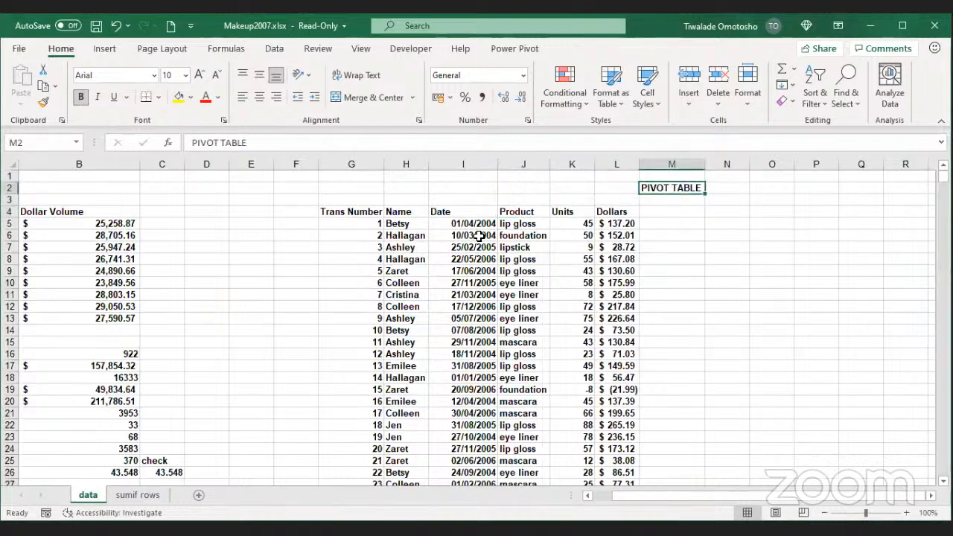
Step: Insert a blank column K between Product and Units and title it TYPE
{"action": "left_click", "coordinate": [518, 222]}
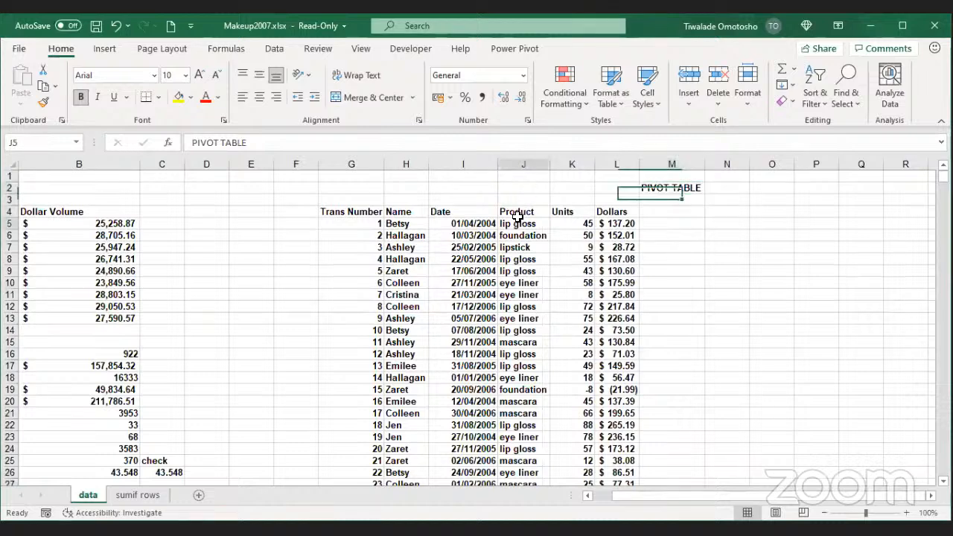
{"action": "left_click", "coordinate": [582, 163]}
{"action": "key", "text": "ctrl+shift+plus"}
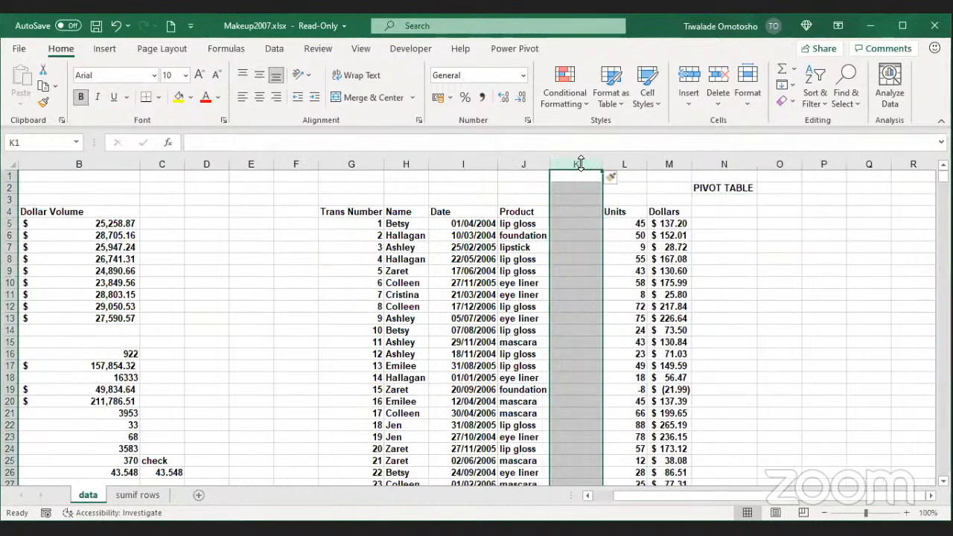
{"action": "left_click", "coordinate": [568, 211]}
{"action": "type", "text": "T"}
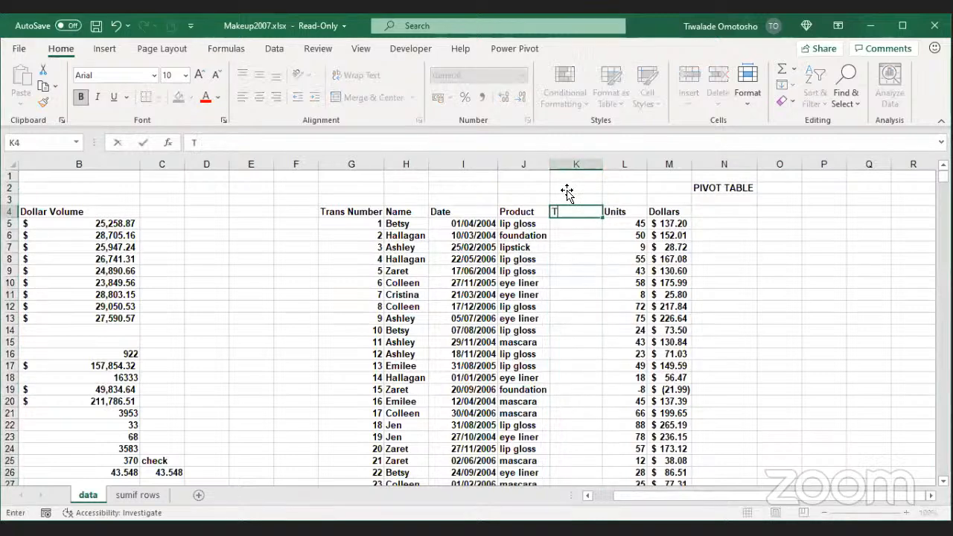
{"action": "type", "text": "YPE"}
{"action": "key", "text": "Return"}
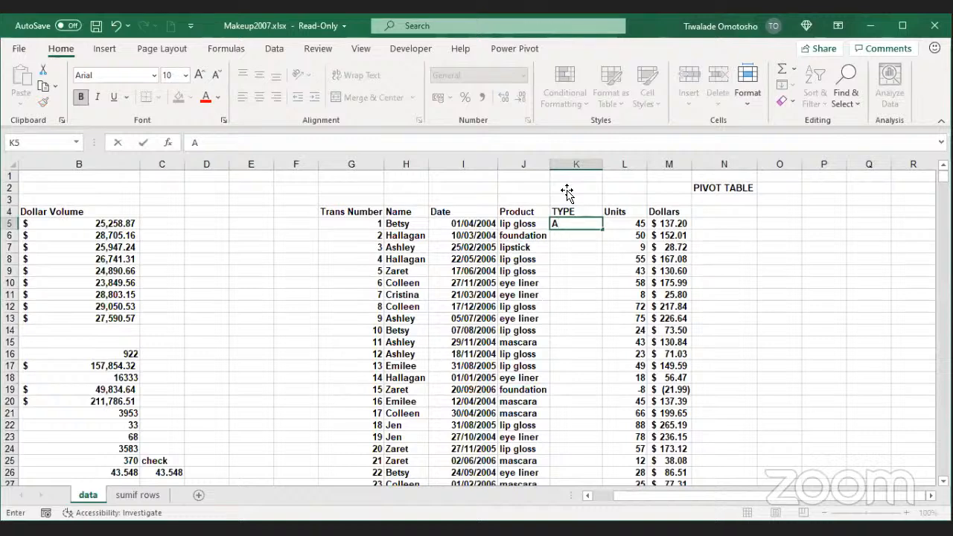
Step: Enter A, B, C in K5:K7 and fill that pattern down the whole TYPE column
{"action": "key", "text": "Return"}
{"action": "type", "text": "b"}
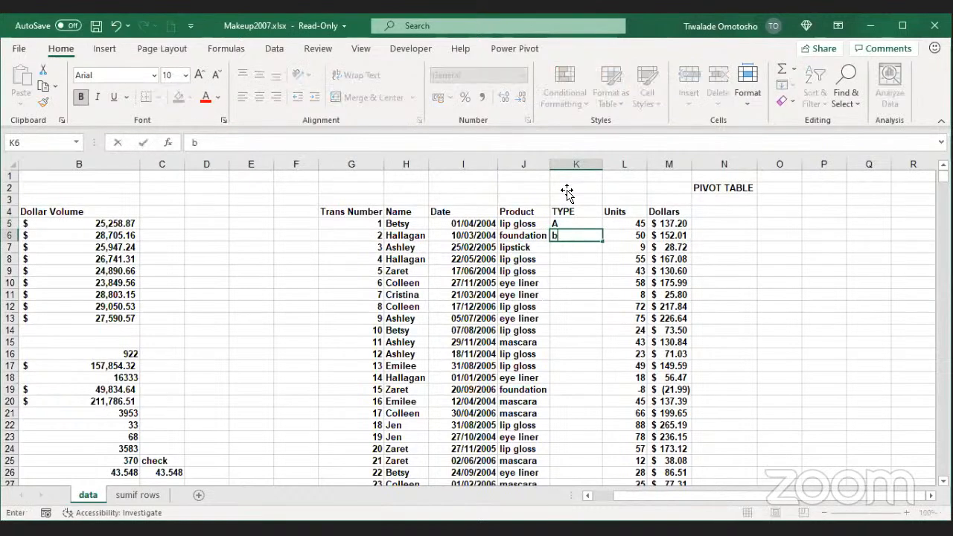
{"action": "key", "text": "BackSpace"}
{"action": "type", "text": "B"}
{"action": "key", "text": "Return"}
{"action": "type", "text": "C"}
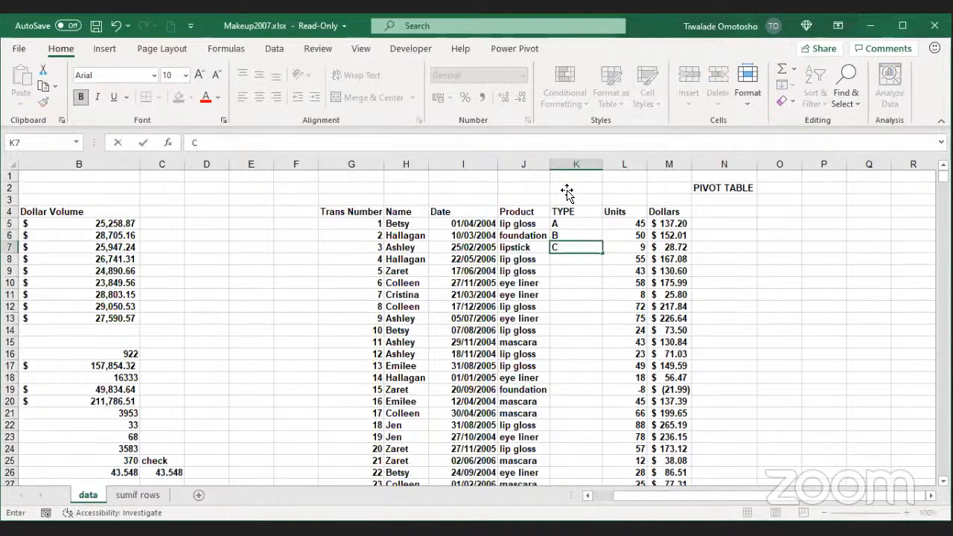
{"action": "left_click", "coordinate": [580, 225]}
{"action": "left_click_drag", "start_coordinate": [580, 224], "coordinate": [575, 254]}
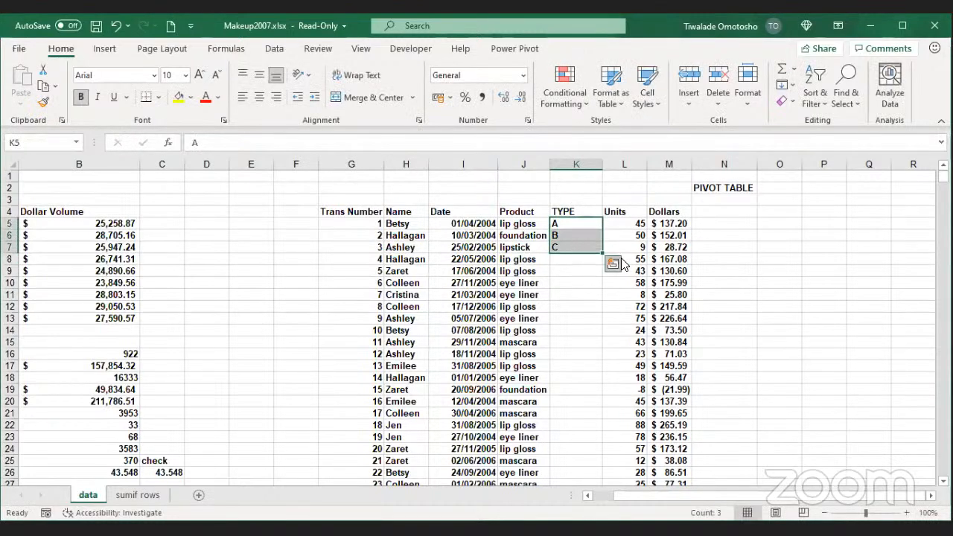
{"action": "double_click", "coordinate": [600, 254]}
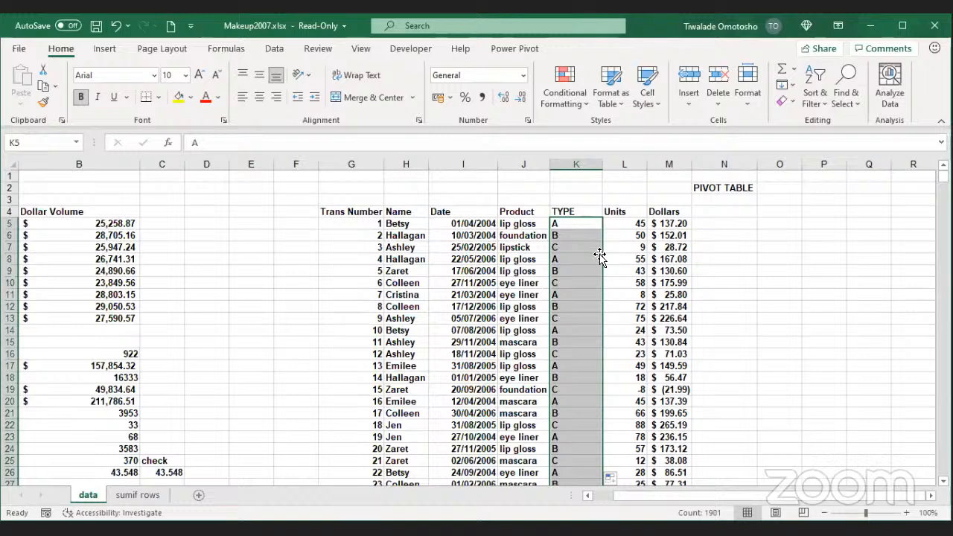
Step: Check the filled data and clear the stray B and 41.58368 in K1905:L1905
{"action": "left_click", "coordinate": [545, 223]}
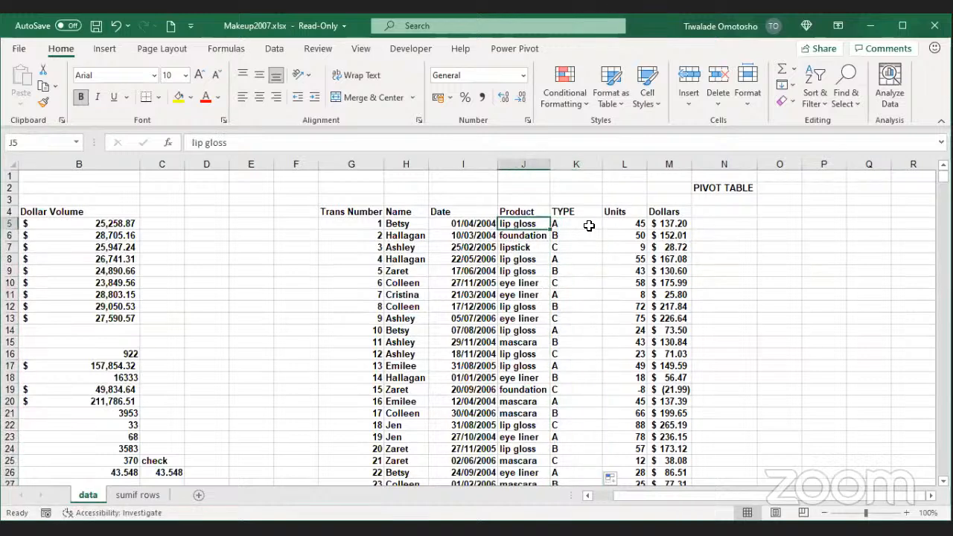
{"action": "left_click", "coordinate": [589, 226]}
{"action": "left_click", "coordinate": [541, 248]}
{"action": "left_click", "coordinate": [682, 235]}
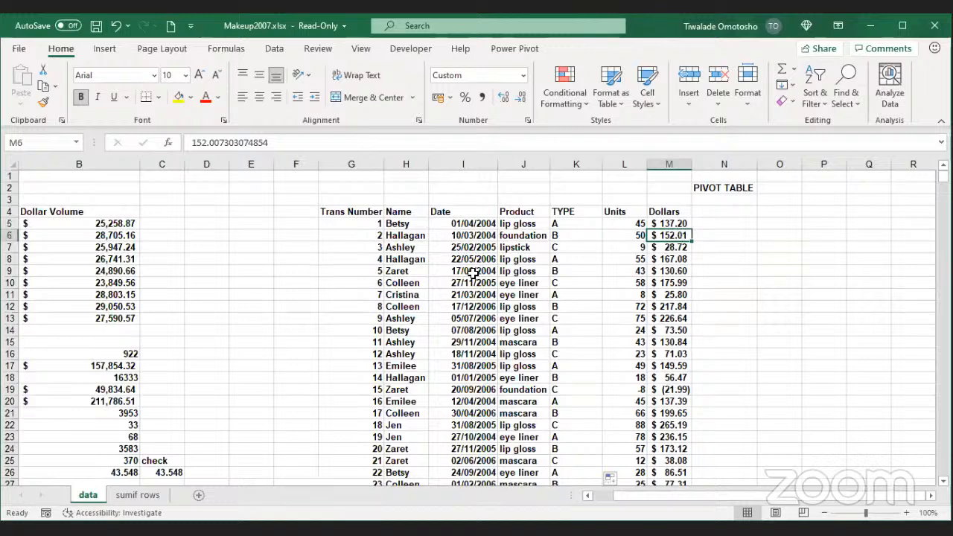
{"action": "left_click", "coordinate": [528, 208]}
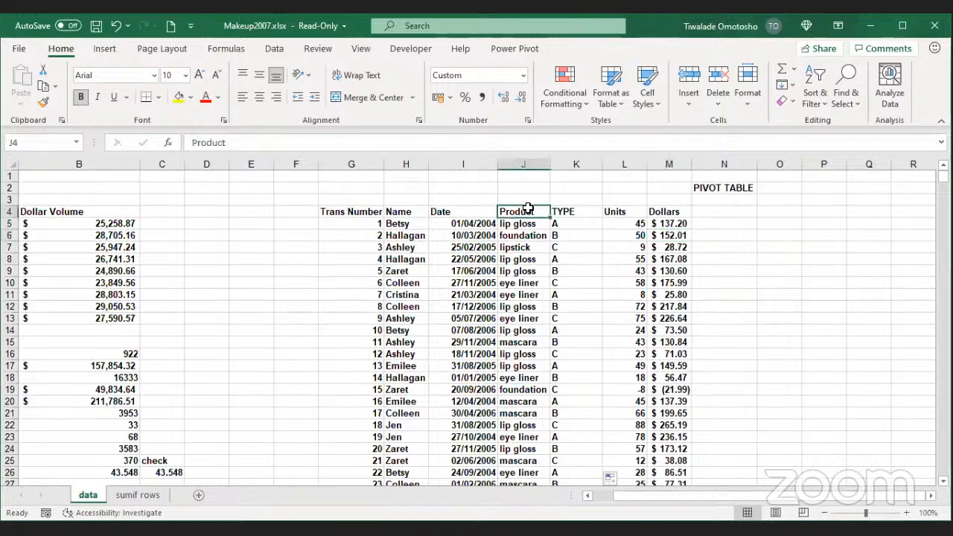
{"action": "mouse_move", "coordinate": [514, 211]}
{"action": "left_mouse_down"}
{"action": "mouse_move", "coordinate": [663, 210]}
{"action": "mouse_move", "coordinate": [520, 214]}
{"action": "left_mouse_up"}
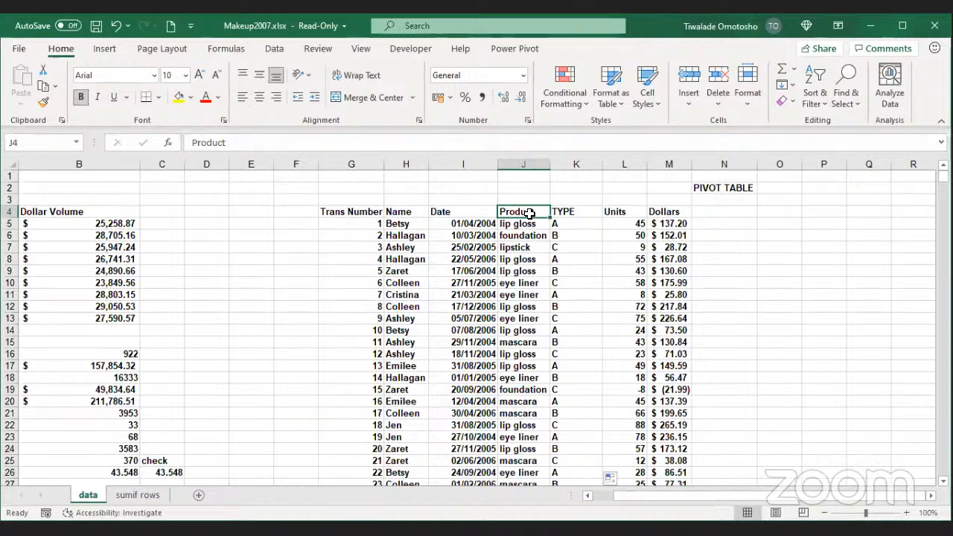
{"action": "key", "text": "ctrl+shift+Right"}
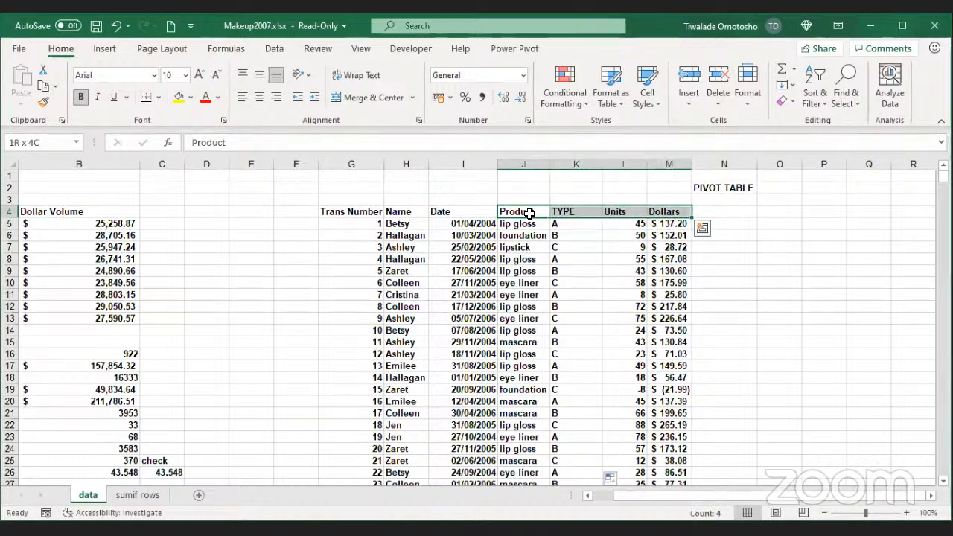
{"action": "key", "text": "ctrl+Left"}
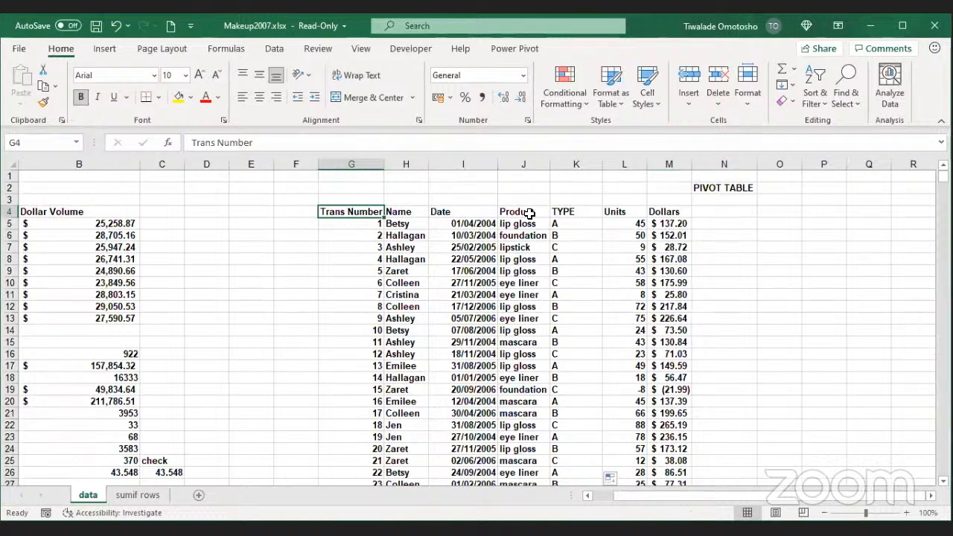
{"action": "left_click", "coordinate": [529, 214]}
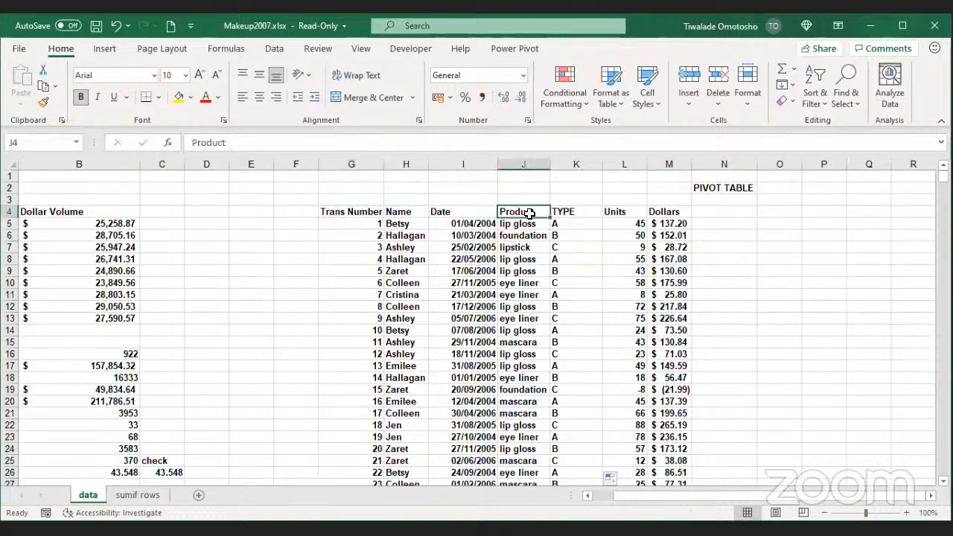
{"action": "key", "text": "ctrl+shift+Right"}
{"action": "key", "text": "ctrl+shift+Down"}
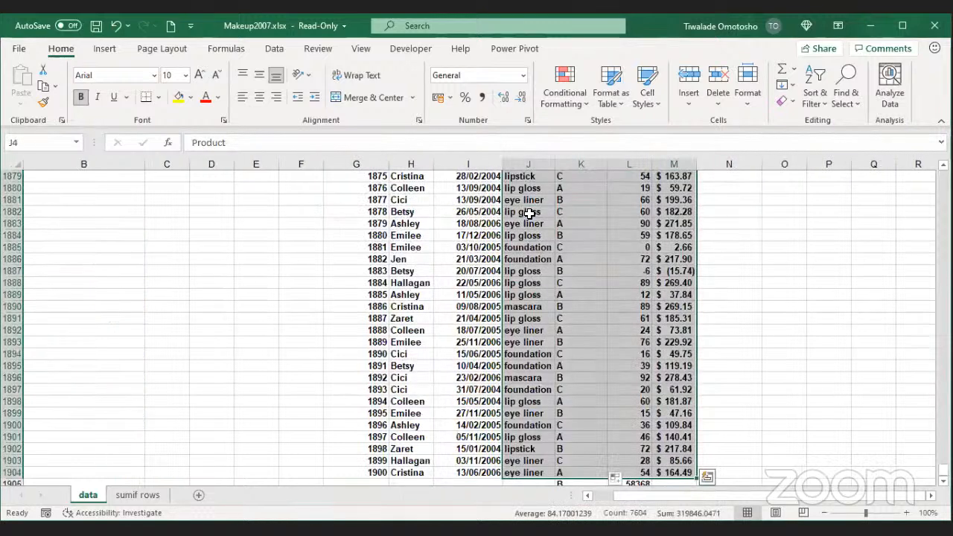
{"action": "scroll", "coordinate": [529, 214], "scroll_direction": "down", "scroll_amount": 2}
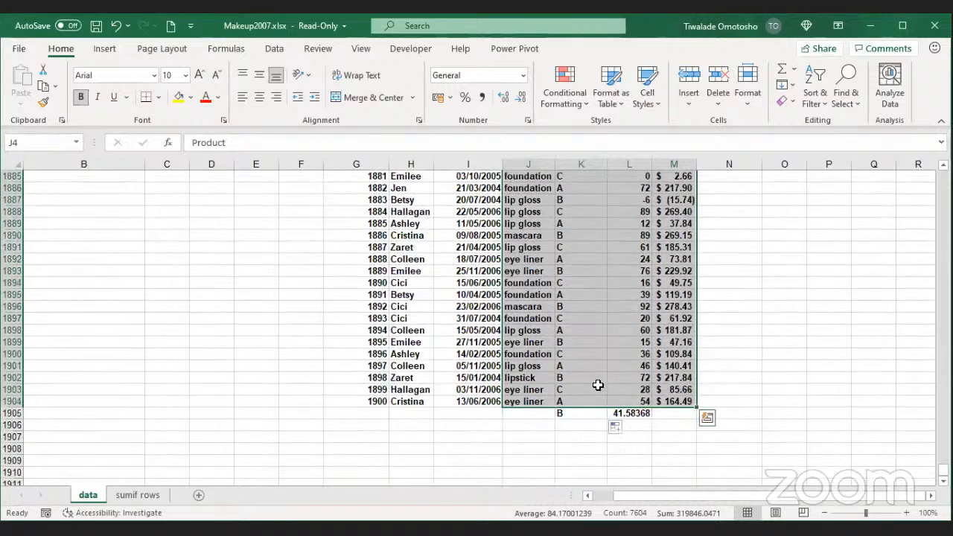
{"action": "left_click_drag", "start_coordinate": [560, 412], "coordinate": [611, 416]}
{"action": "key", "text": "Delete"}
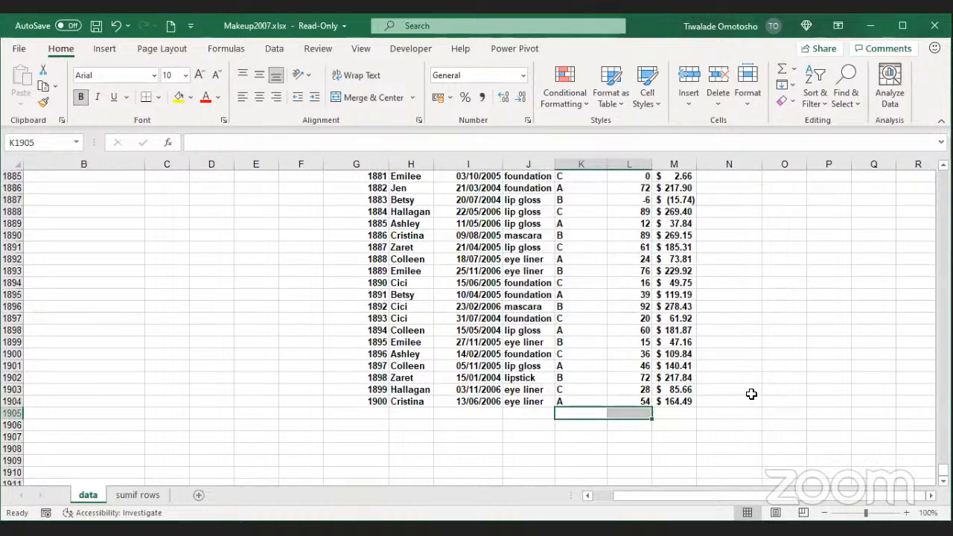
Step: Select the Product-to-Dollars data range J4:M1904
{"action": "left_click", "coordinate": [515, 389]}
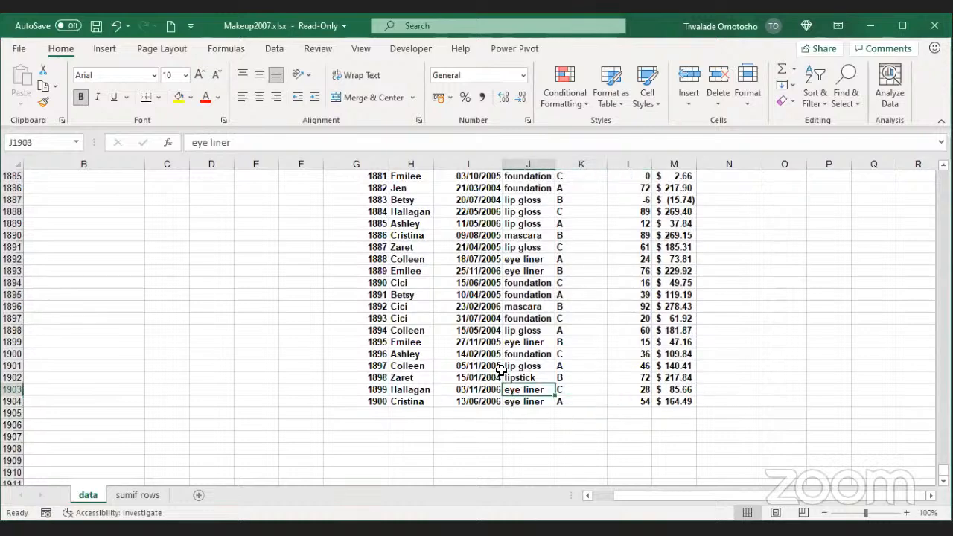
{"action": "key", "text": "ctrl+Up"}
{"action": "key", "text": "Up"}
{"action": "key", "text": "Up"}
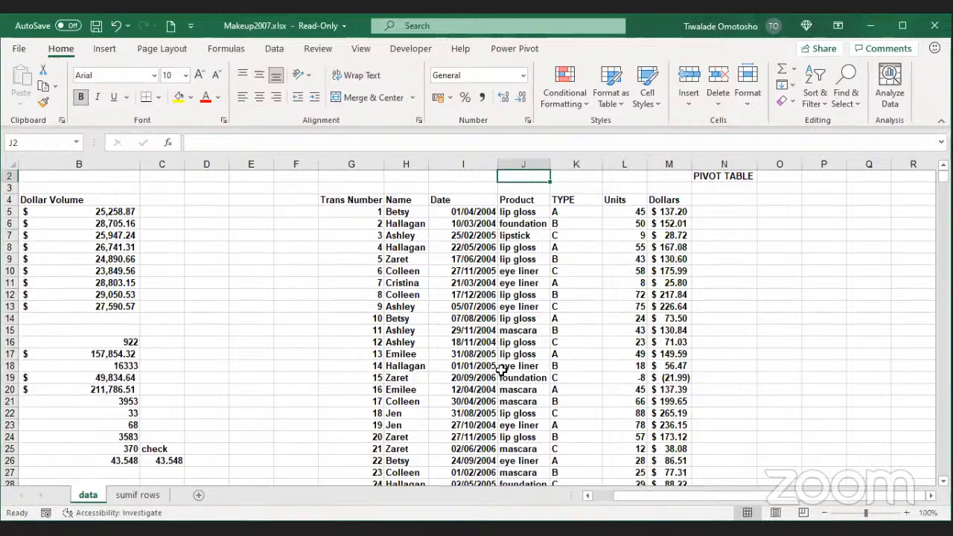
{"action": "key", "text": "Down"}
{"action": "key", "text": "Down"}
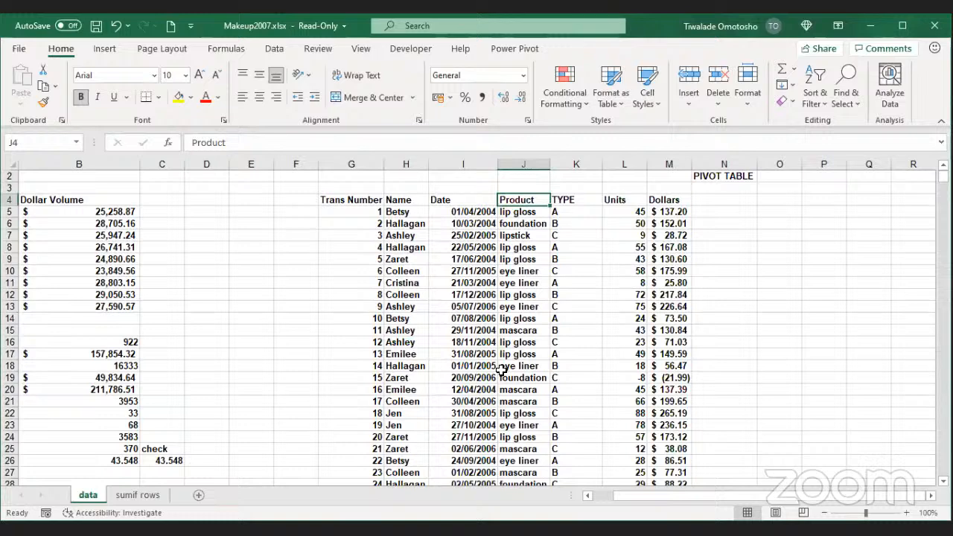
{"action": "key", "text": "ctrl+shift+Right"}
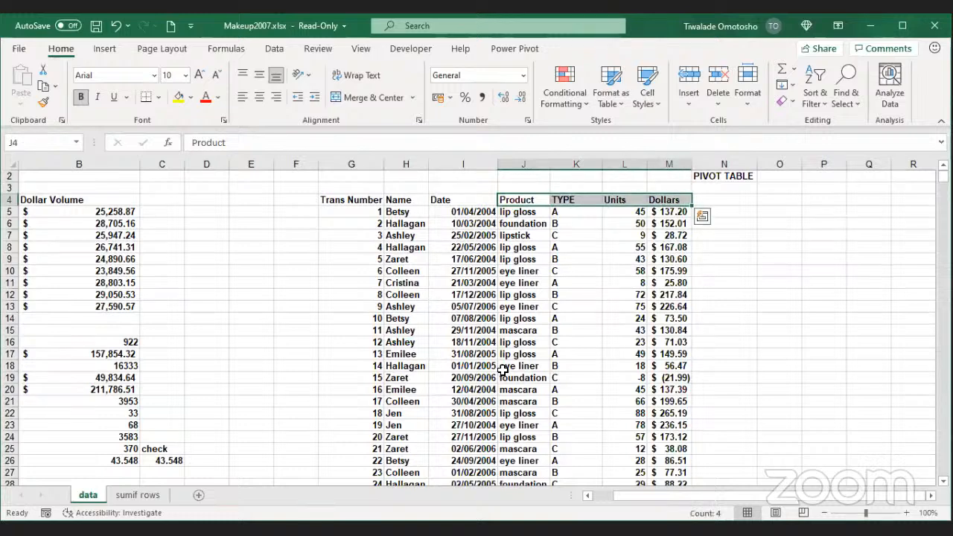
{"action": "key", "text": "ctrl+shift+Down"}
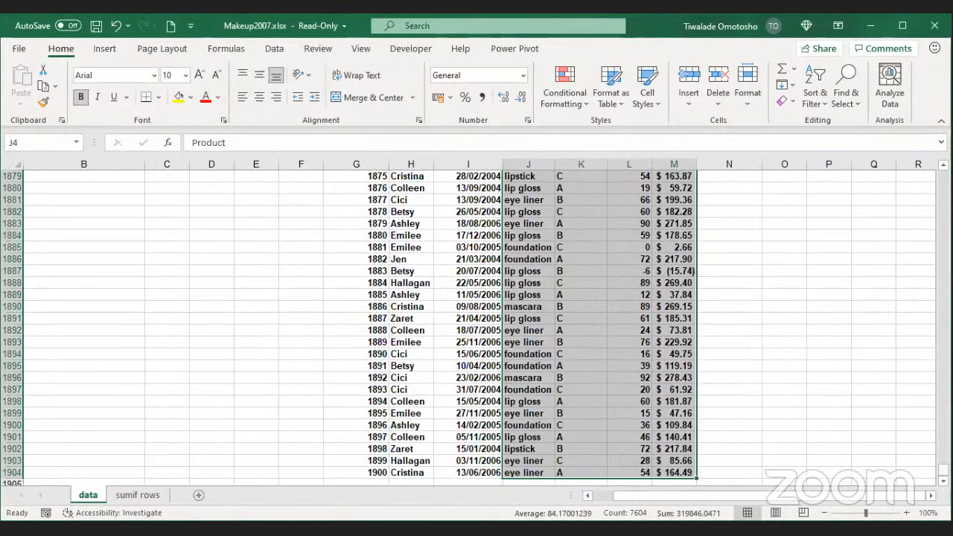
{"action": "left_click_drag", "start_coordinate": [944, 472], "coordinate": [943, 176]}
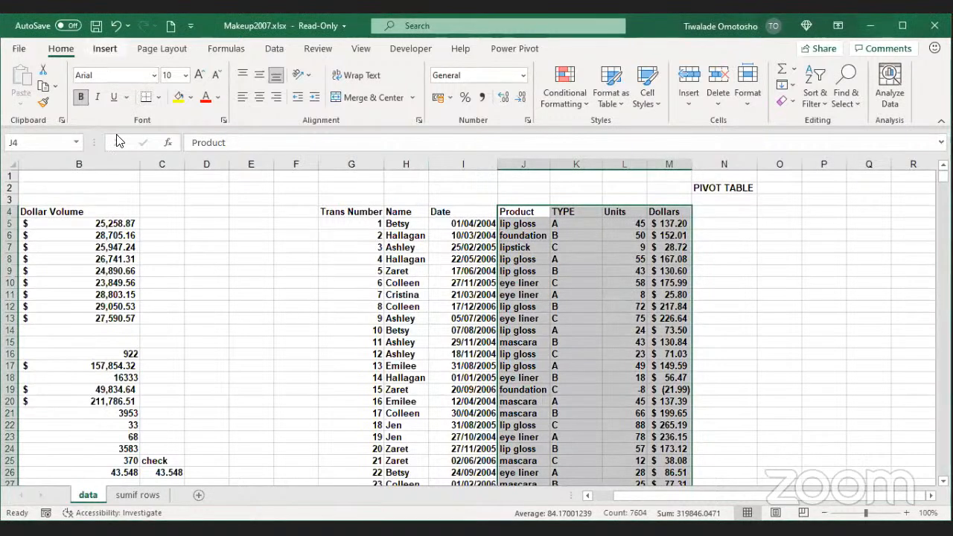
{"action": "left_click", "coordinate": [105, 50]}
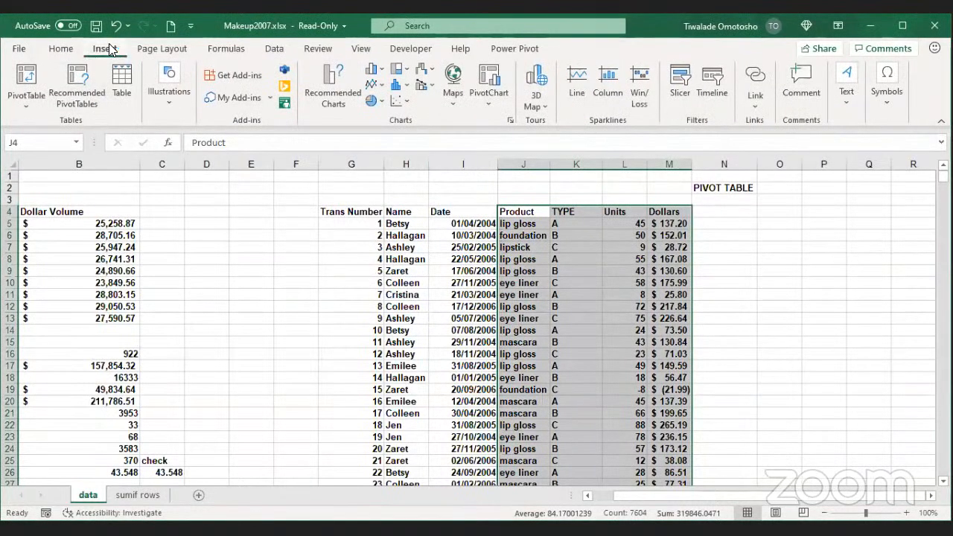
{"action": "left_click", "coordinate": [28, 78]}
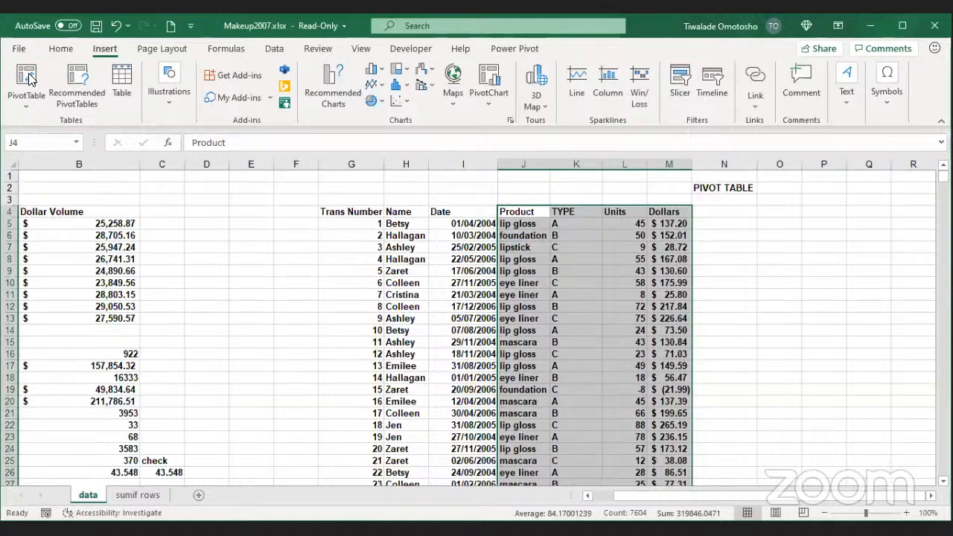
{"action": "left_click", "coordinate": [351, 87]}
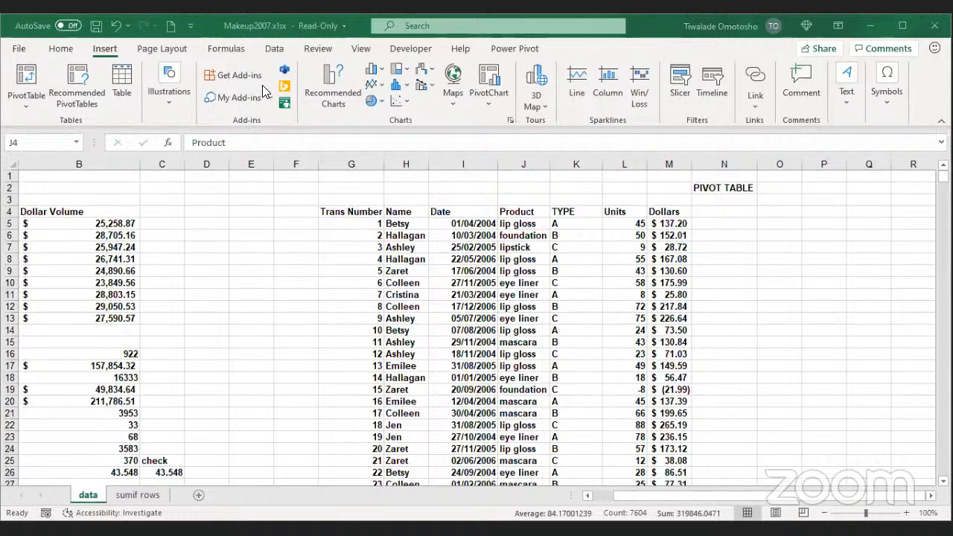
{"action": "left_click", "coordinate": [512, 211]}
Step: Create a PivotTable from source J4:M1904, placed at O4 on the existing worksheet
{"action": "left_click", "coordinate": [27, 82]}
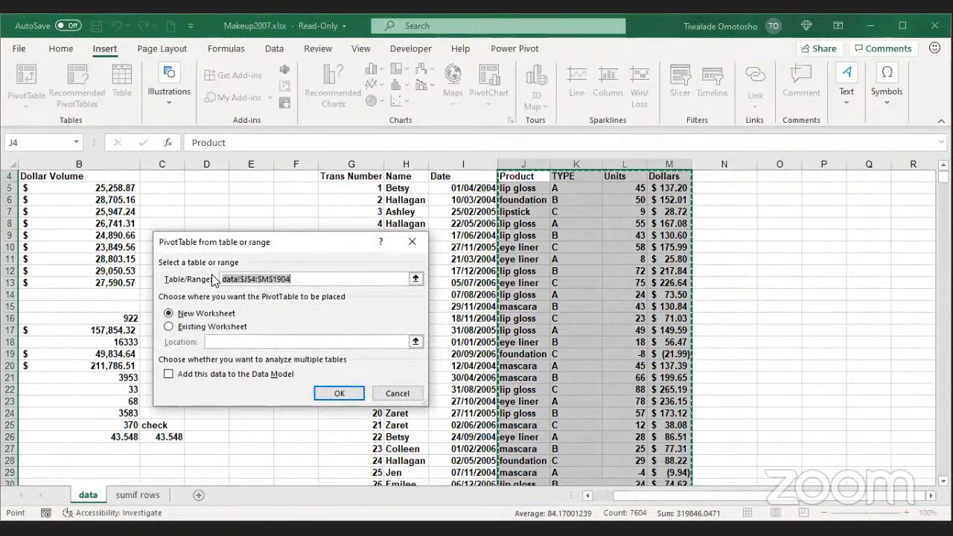
{"action": "left_click", "coordinate": [257, 225]}
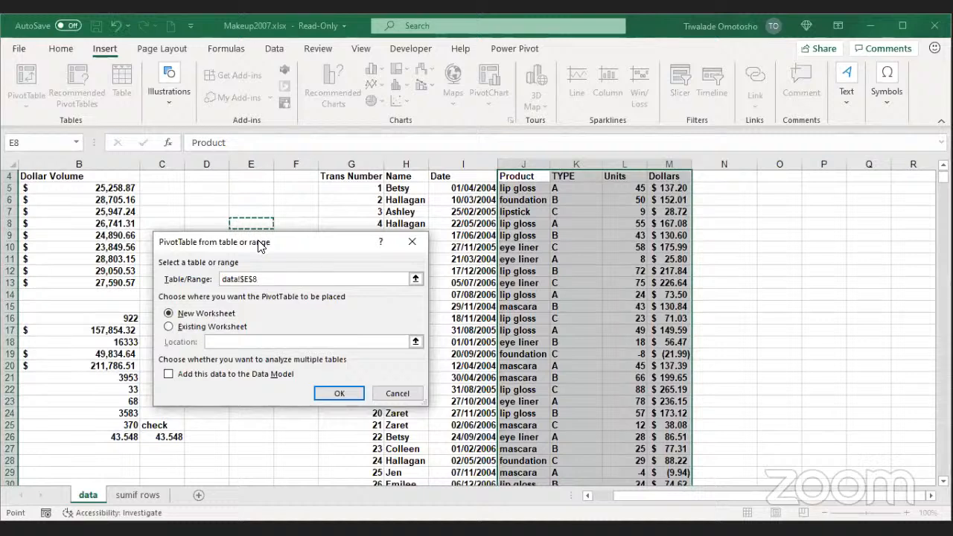
{"action": "scroll", "coordinate": [632, 283], "scroll_direction": "up", "scroll_amount": 1}
{"action": "left_click", "coordinate": [518, 212]}
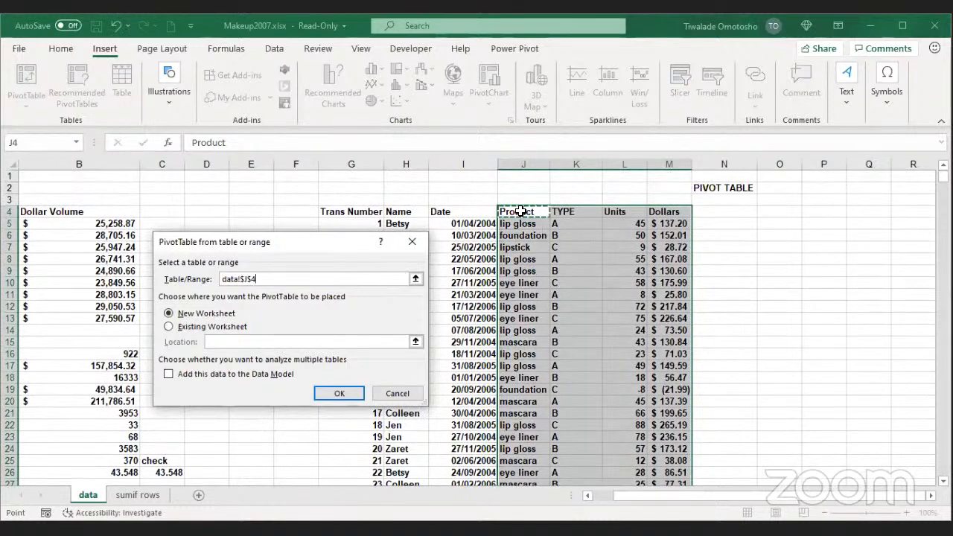
{"action": "key", "text": "ctrl+shift+Right"}
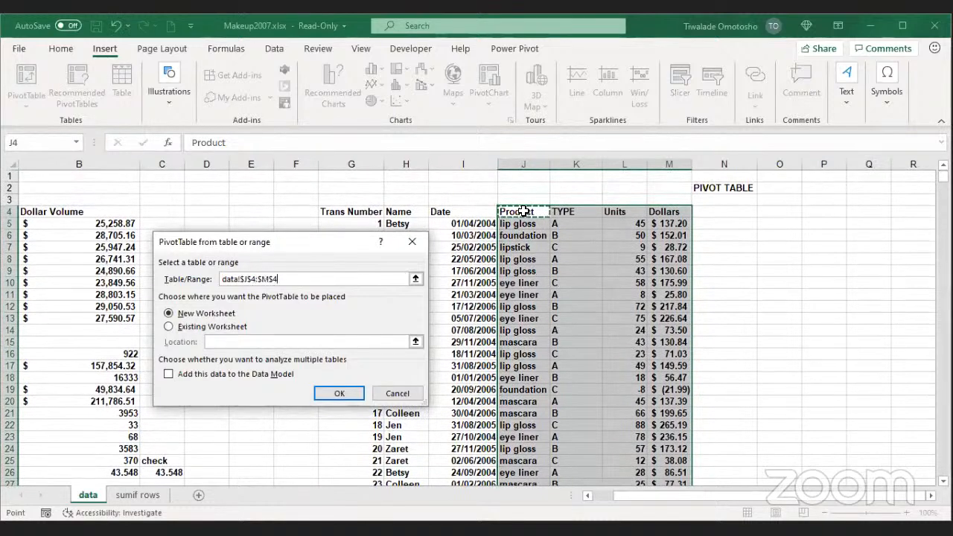
{"action": "key", "text": "ctrl+shift+Down"}
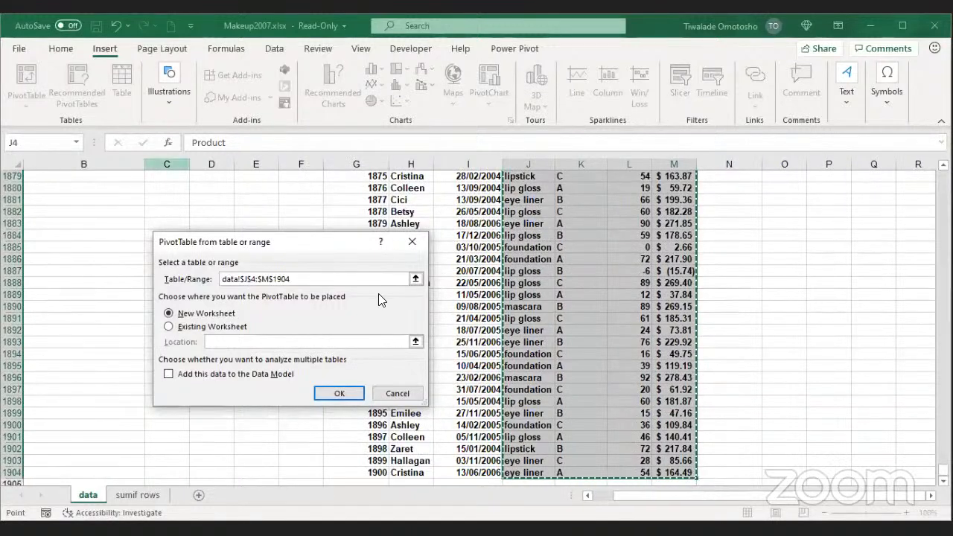
{"action": "left_click", "coordinate": [333, 280]}
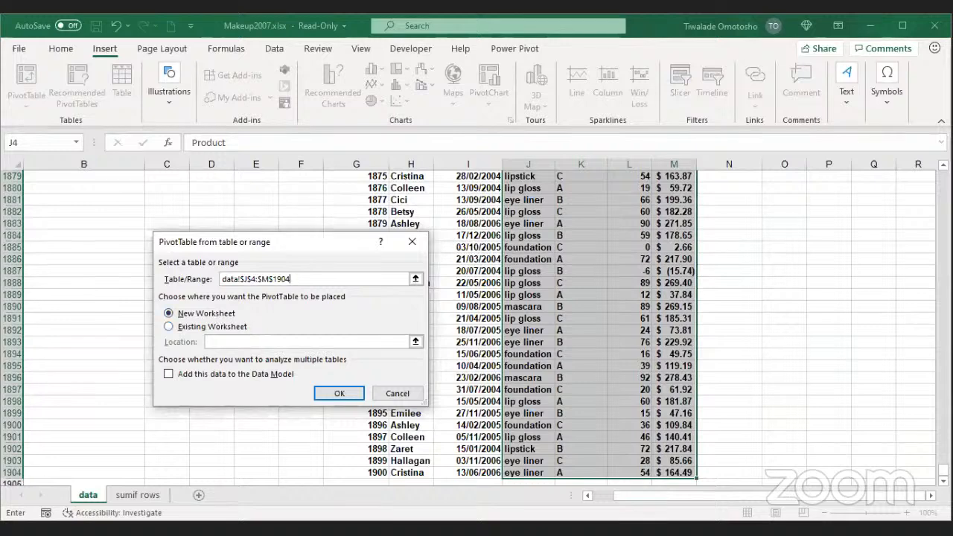
{"action": "left_click_drag", "start_coordinate": [944, 473], "coordinate": [944, 176]}
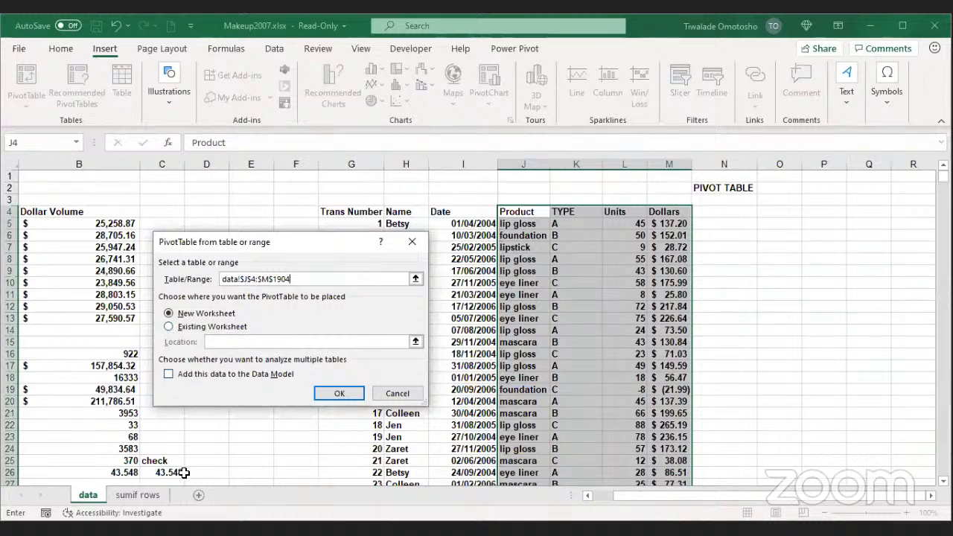
{"action": "left_click", "coordinate": [176, 326]}
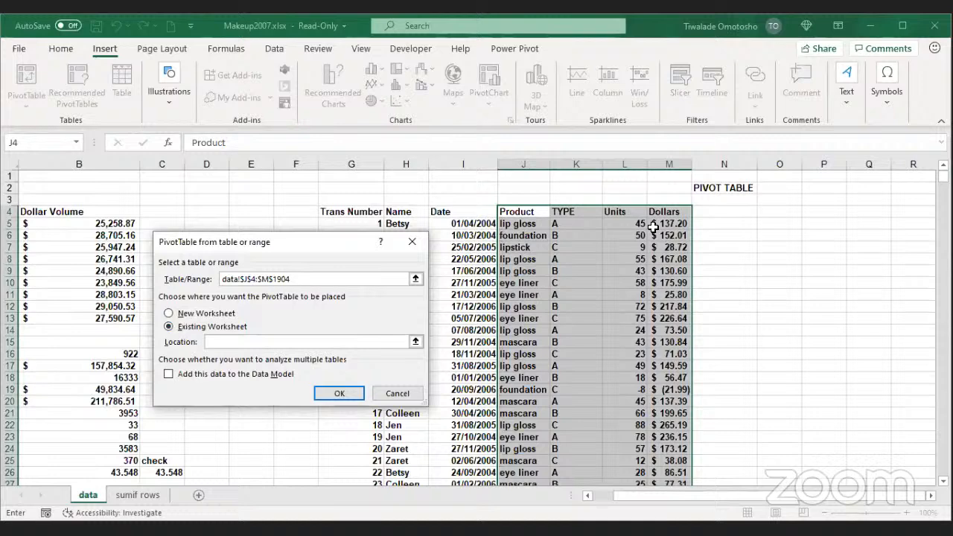
{"action": "left_click", "coordinate": [778, 213]}
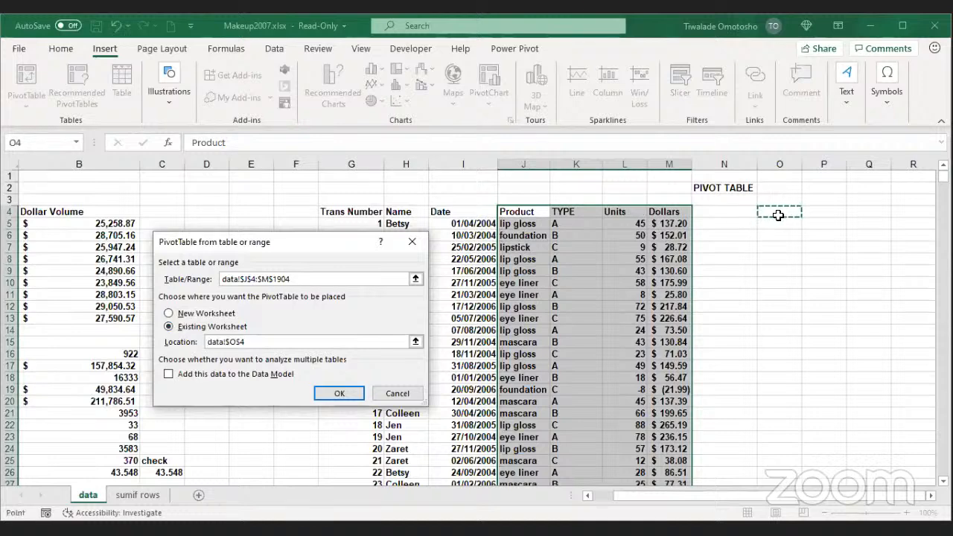
{"action": "left_click", "coordinate": [342, 392]}
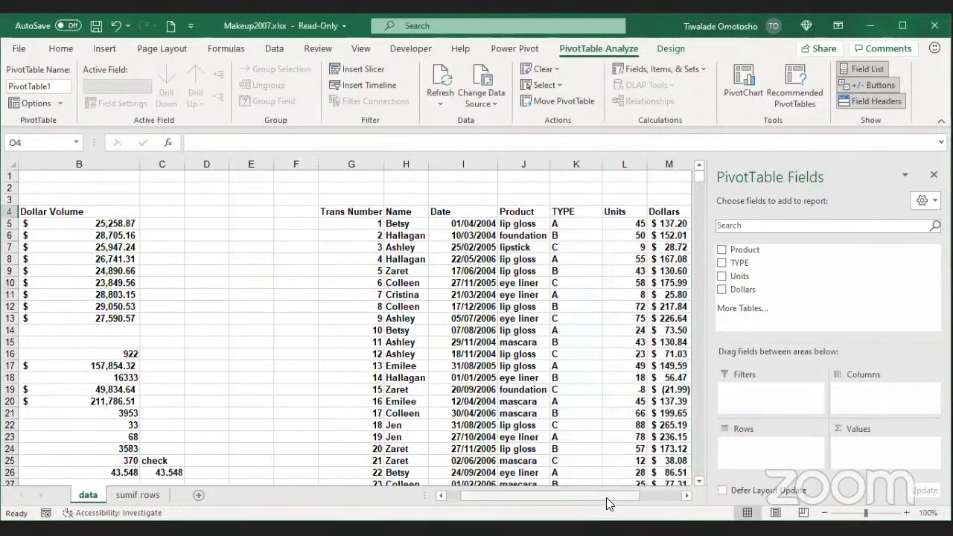
{"action": "left_click_drag", "start_coordinate": [606, 498], "coordinate": [709, 474]}
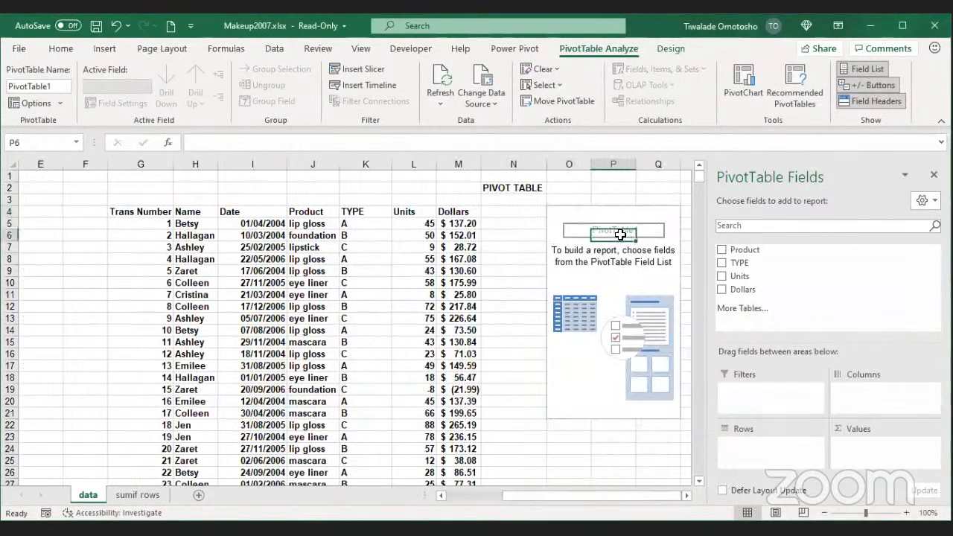
{"action": "left_click", "coordinate": [552, 223]}
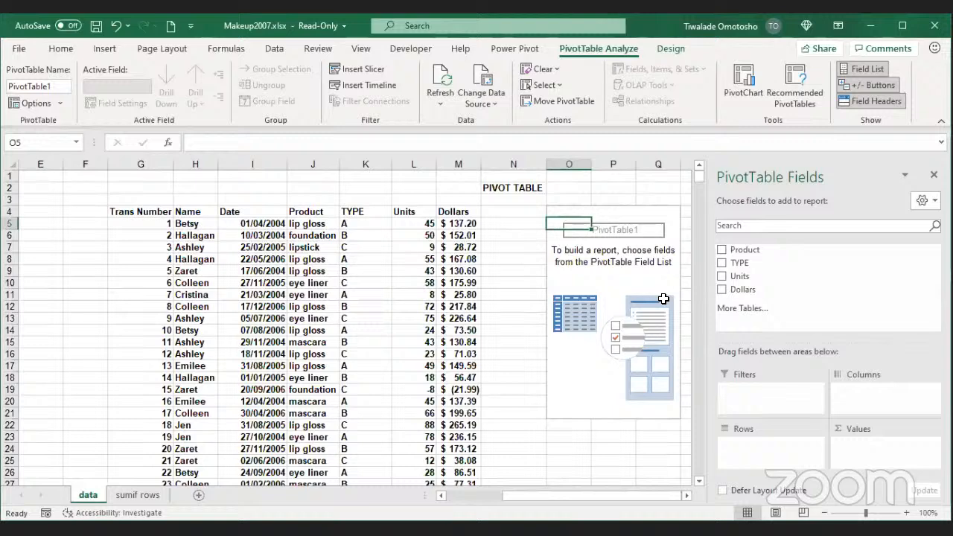
{"action": "left_click", "coordinate": [688, 496]}
{"action": "left_click", "coordinate": [688, 496]}
{"action": "left_click", "coordinate": [689, 496]}
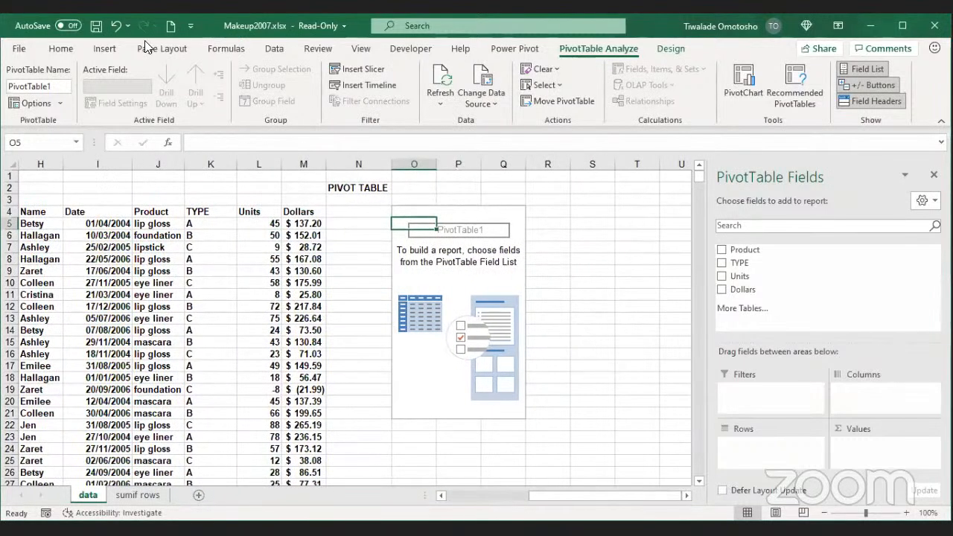
{"action": "left_click", "coordinate": [172, 81]}
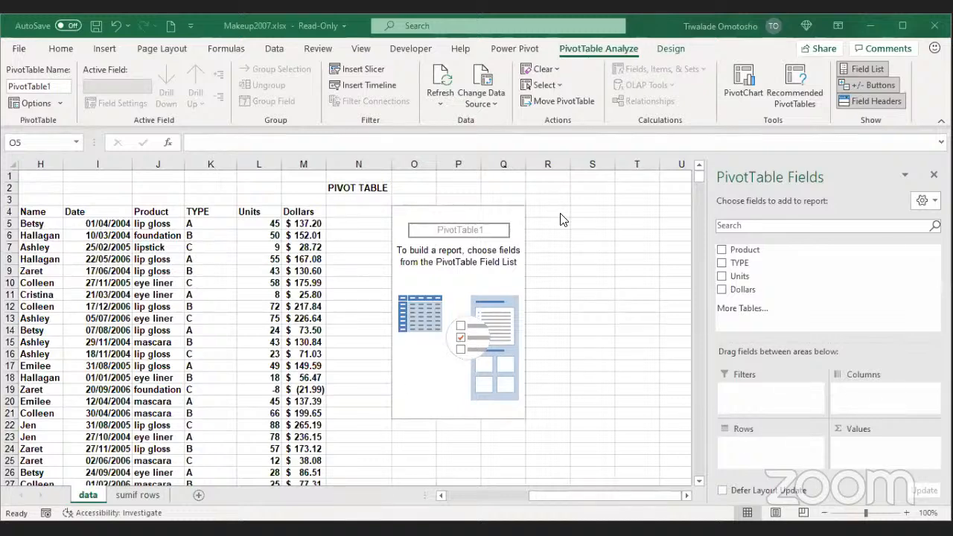
{"action": "left_click_drag", "start_coordinate": [559, 222], "coordinate": [555, 419]}
{"action": "left_click_drag", "start_coordinate": [591, 211], "coordinate": [891, 211]}
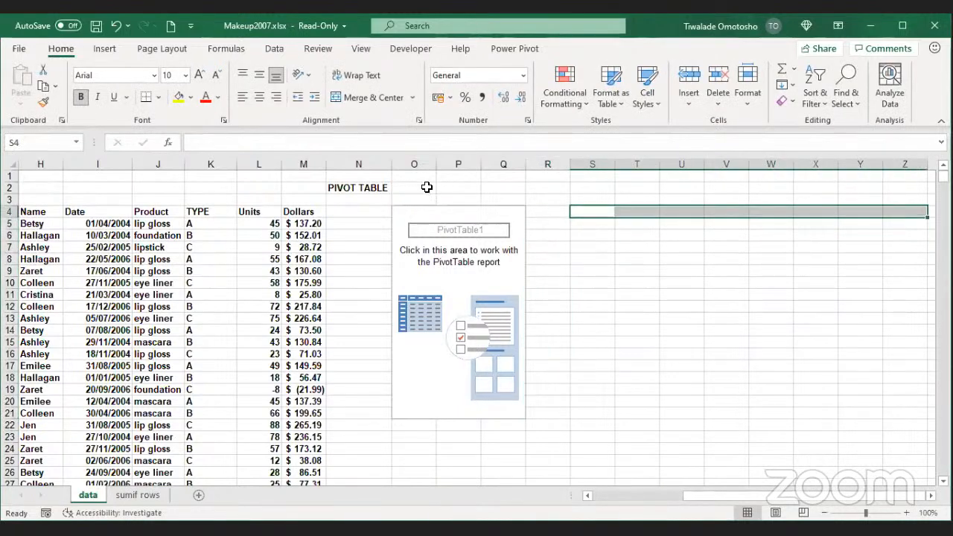
{"action": "left_click", "coordinate": [423, 246]}
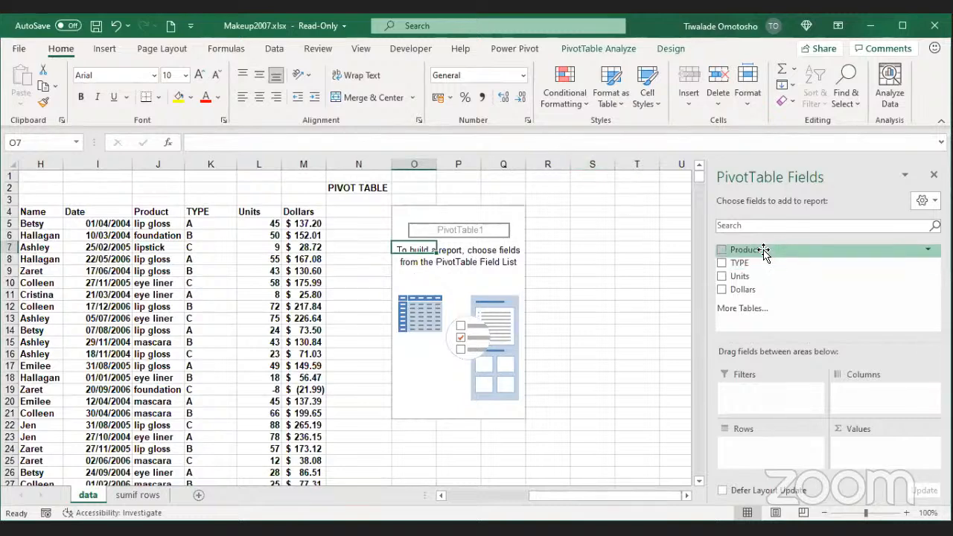
Step: Put Product in the rows and Units in the values, giving Sum of Units per product
{"action": "left_click_drag", "start_coordinate": [765, 252], "coordinate": [784, 447]}
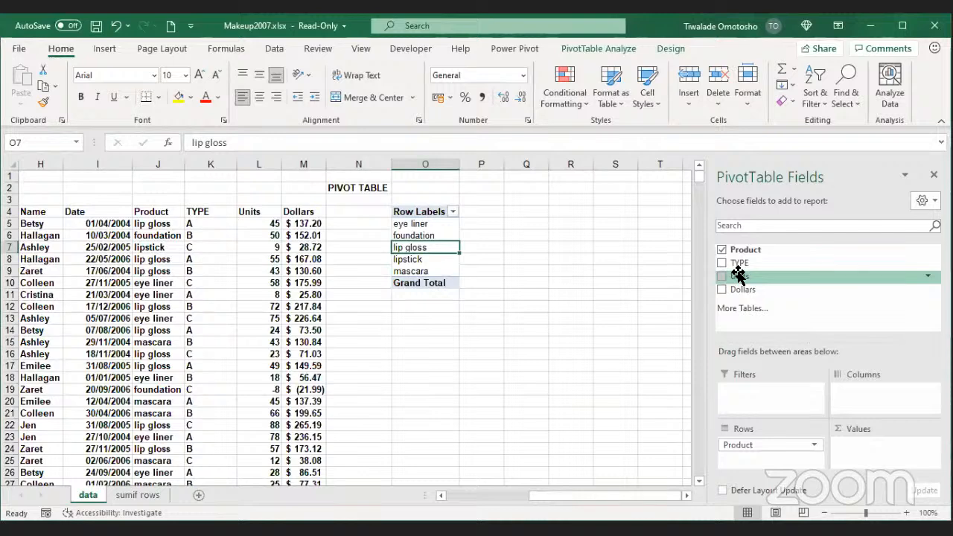
{"action": "left_click_drag", "start_coordinate": [737, 276], "coordinate": [887, 446]}
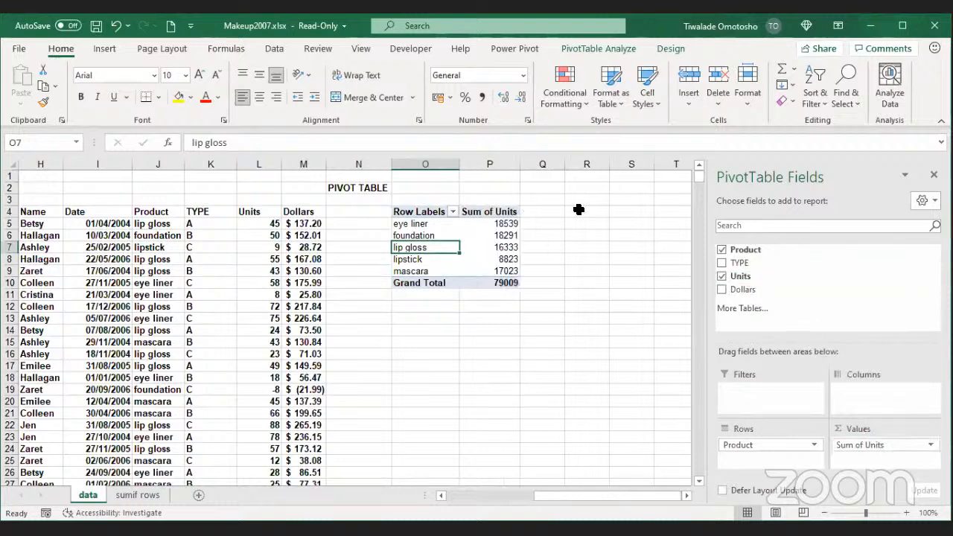
{"action": "left_click", "coordinate": [504, 225]}
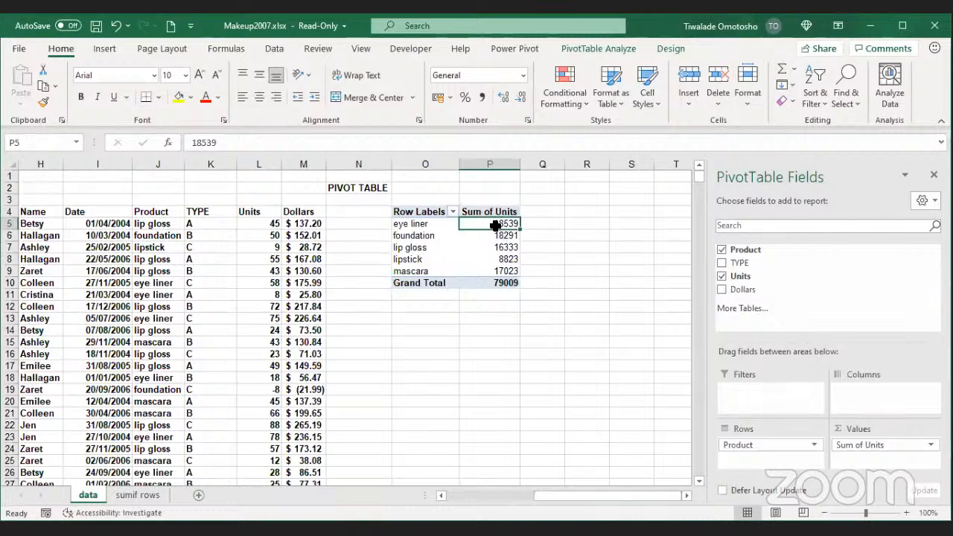
Step: Format column P's unit totals in Comma Style with zero decimal places
{"action": "left_click", "coordinate": [488, 164]}
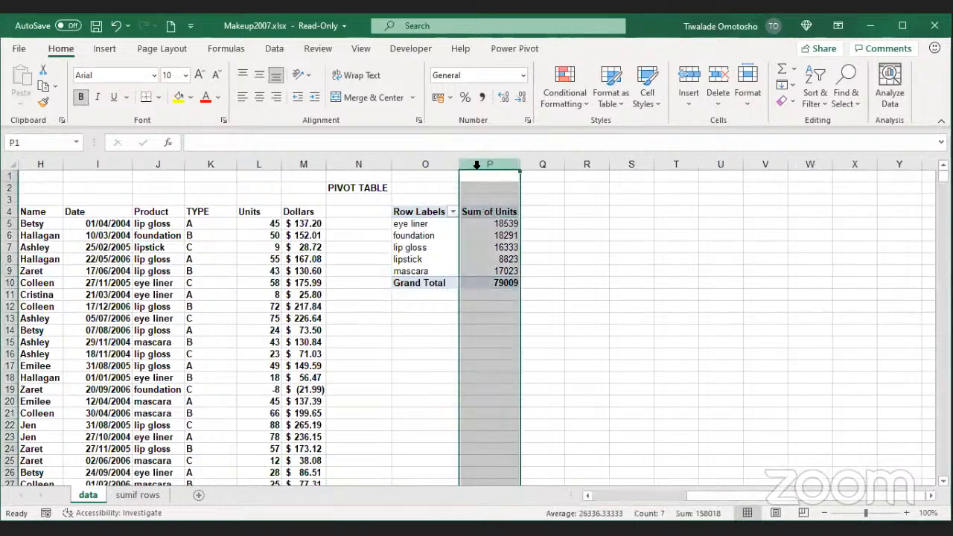
{"action": "left_click", "coordinate": [482, 98]}
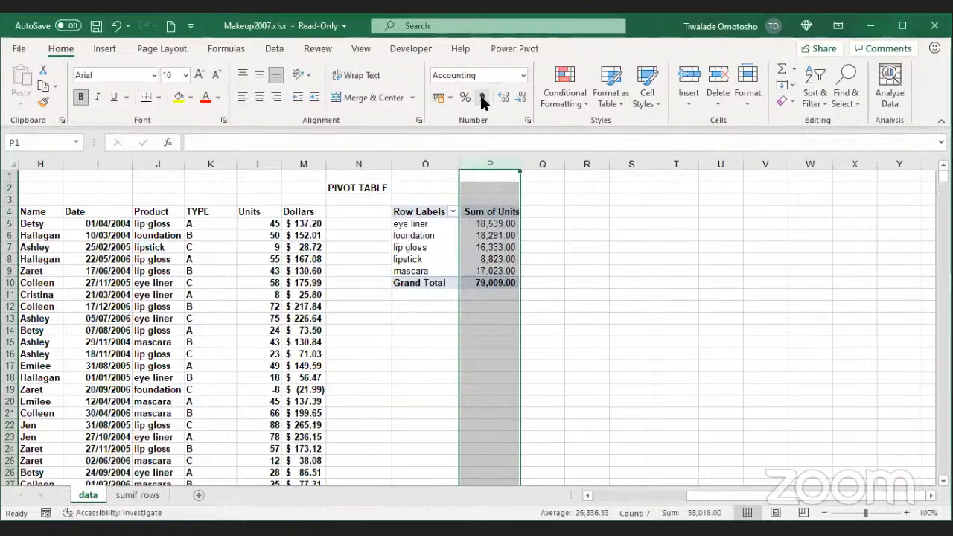
{"action": "left_click", "coordinate": [523, 103]}
{"action": "left_click", "coordinate": [522, 102]}
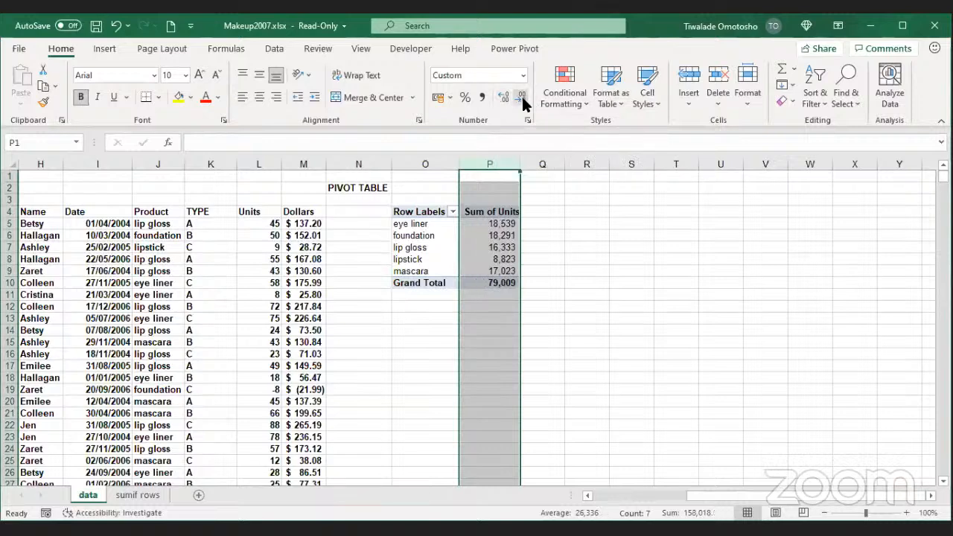
{"action": "left_click", "coordinate": [496, 225]}
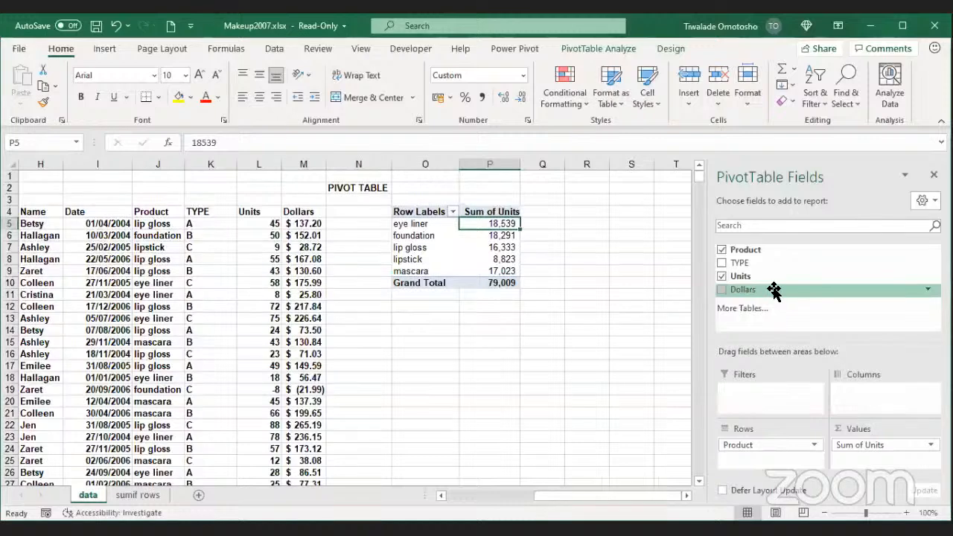
Step: Add Dollars to the values, producing a Sum of Dollars column totalling 240,837
{"action": "left_click_drag", "start_coordinate": [775, 291], "coordinate": [888, 457]}
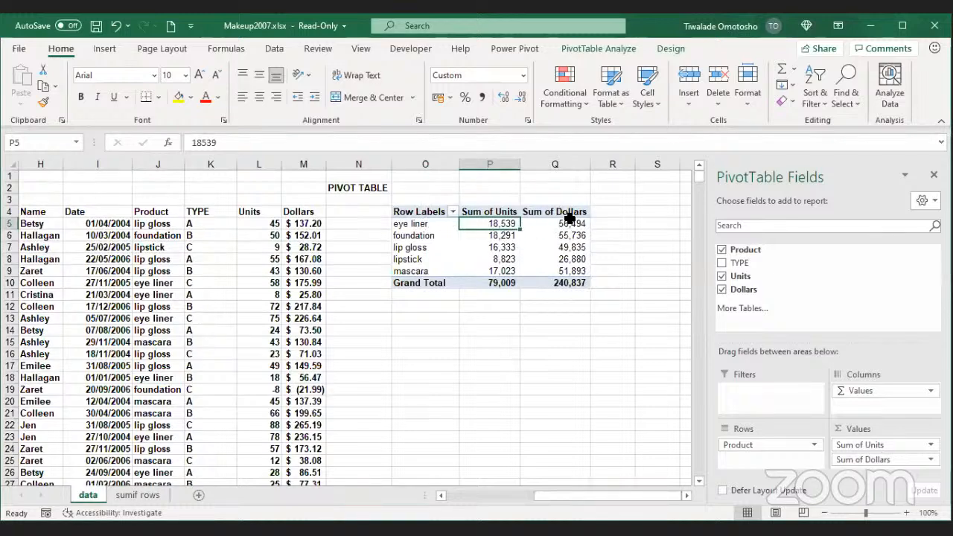
{"action": "mouse_move", "coordinate": [570, 217]}
{"action": "left_click", "coordinate": [563, 222]}
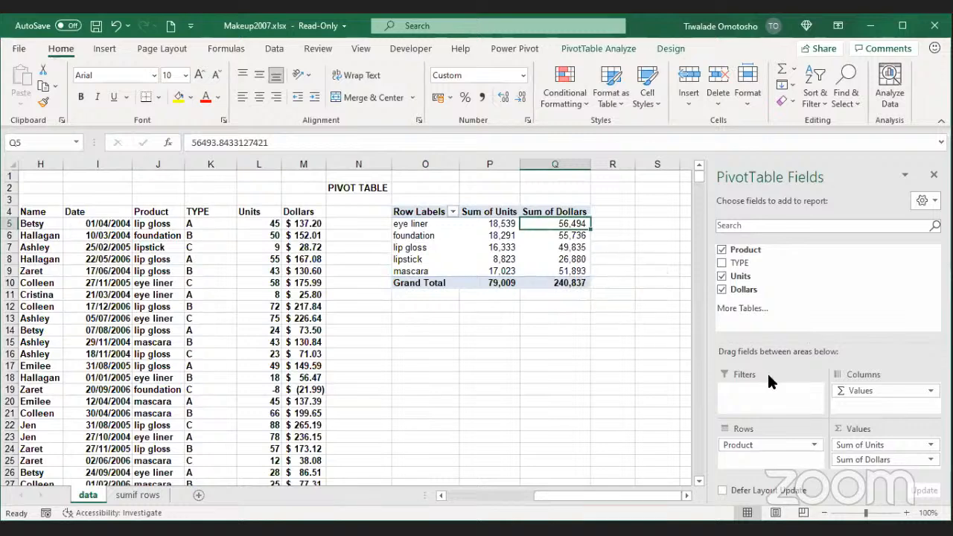
{"action": "left_click", "coordinate": [873, 460]}
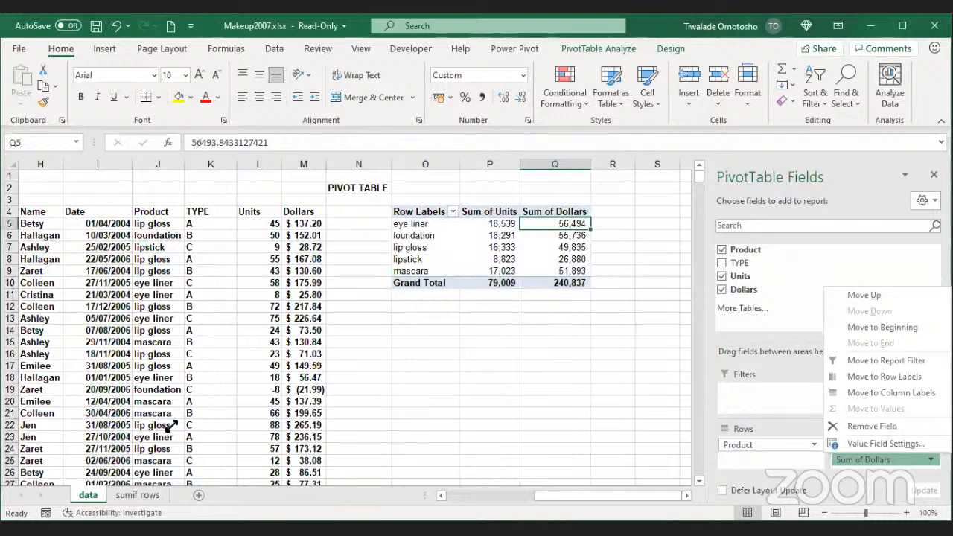
{"action": "left_click", "coordinate": [853, 444]}
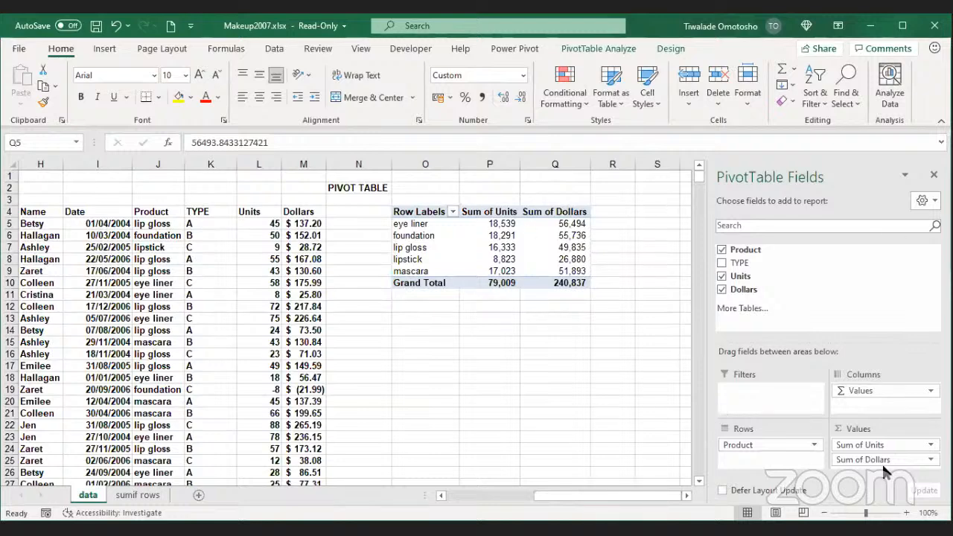
{"action": "left_click", "coordinate": [913, 459]}
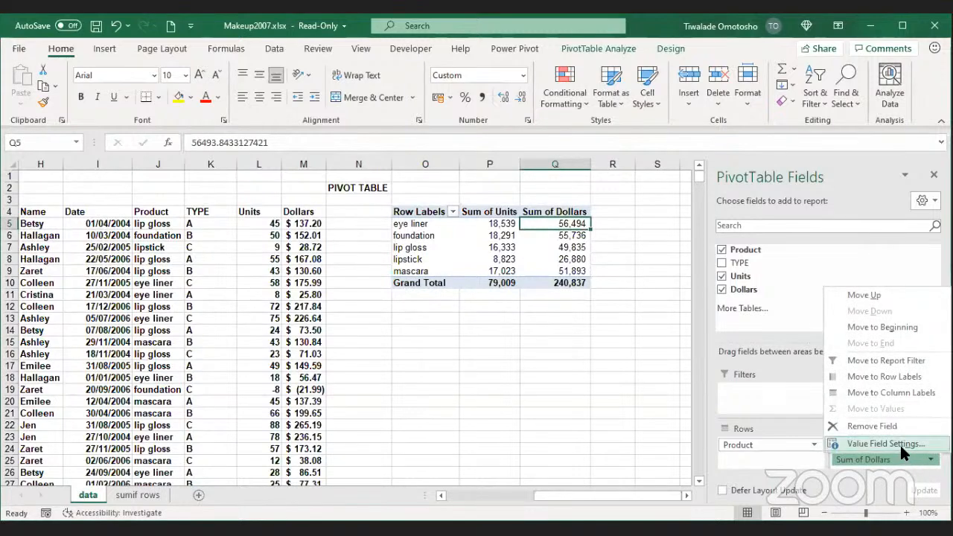
Step: Change the Dollars value field from Sum to Average in Value Field Settings
{"action": "left_click", "coordinate": [898, 446]}
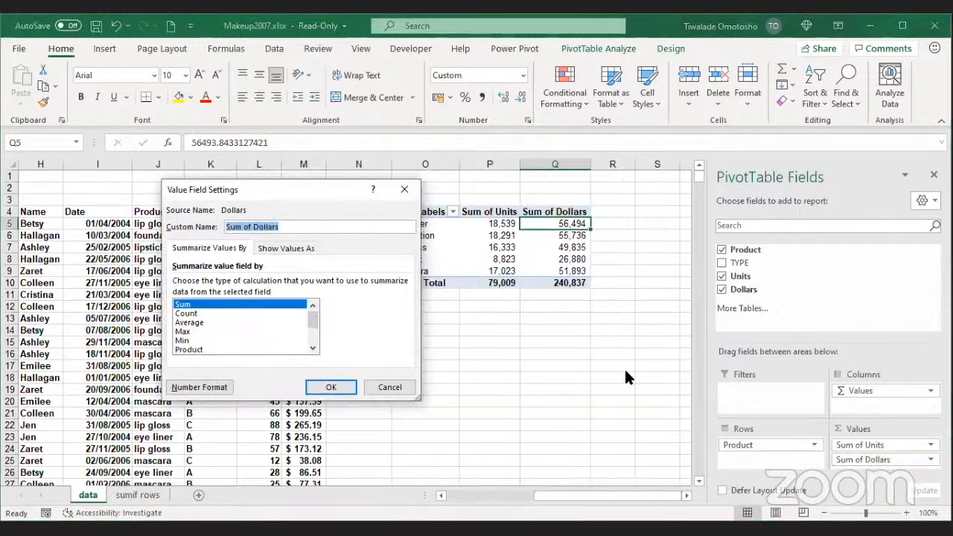
{"action": "left_click_drag", "start_coordinate": [262, 191], "coordinate": [508, 164]}
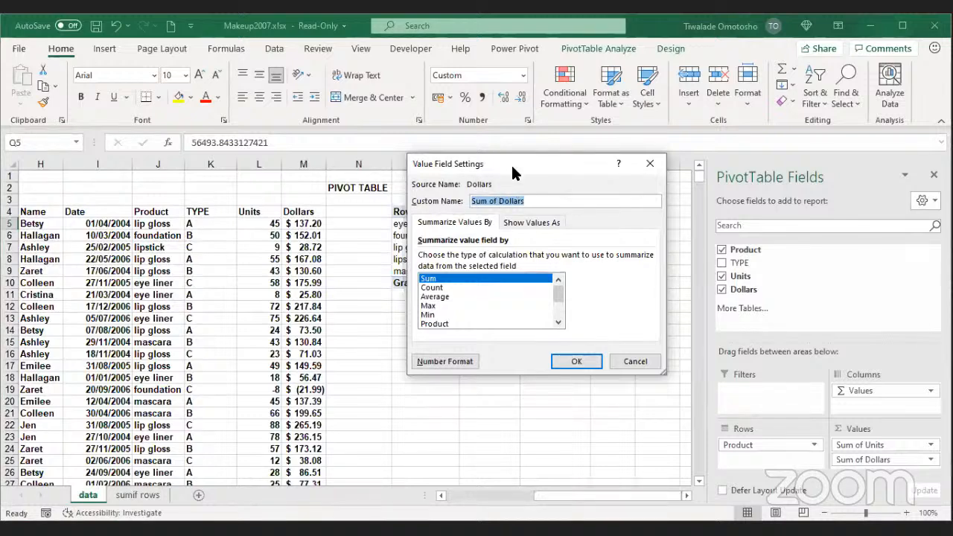
{"action": "left_click_drag", "start_coordinate": [512, 172], "coordinate": [580, 268]}
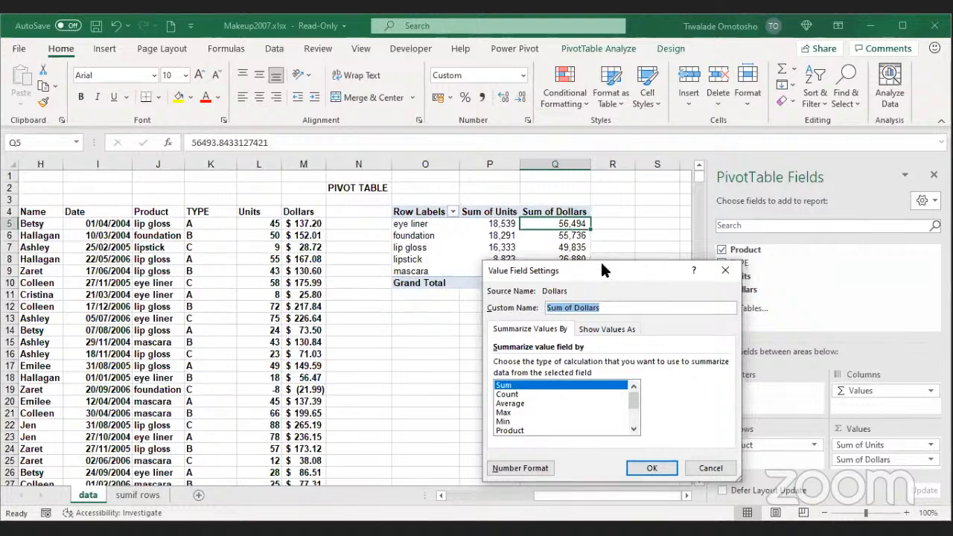
{"action": "left_click_drag", "start_coordinate": [602, 269], "coordinate": [514, 304]}
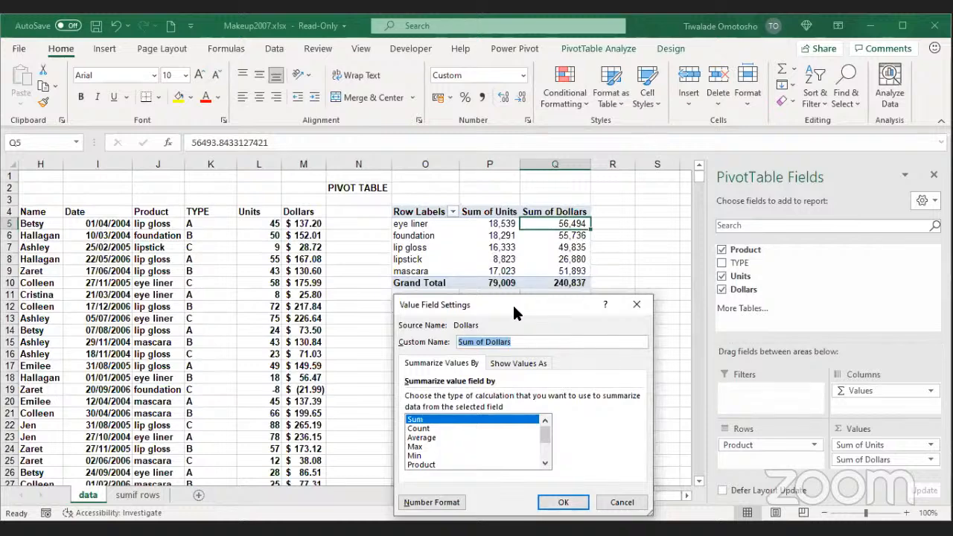
{"action": "left_click_drag", "start_coordinate": [512, 303], "coordinate": [701, 129]}
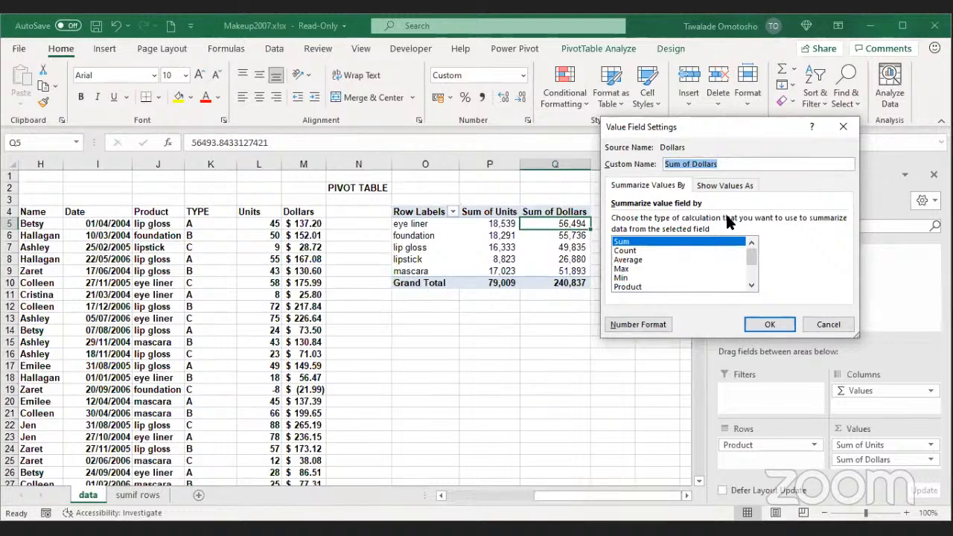
{"action": "left_click", "coordinate": [637, 253]}
{"action": "left_click", "coordinate": [638, 260]}
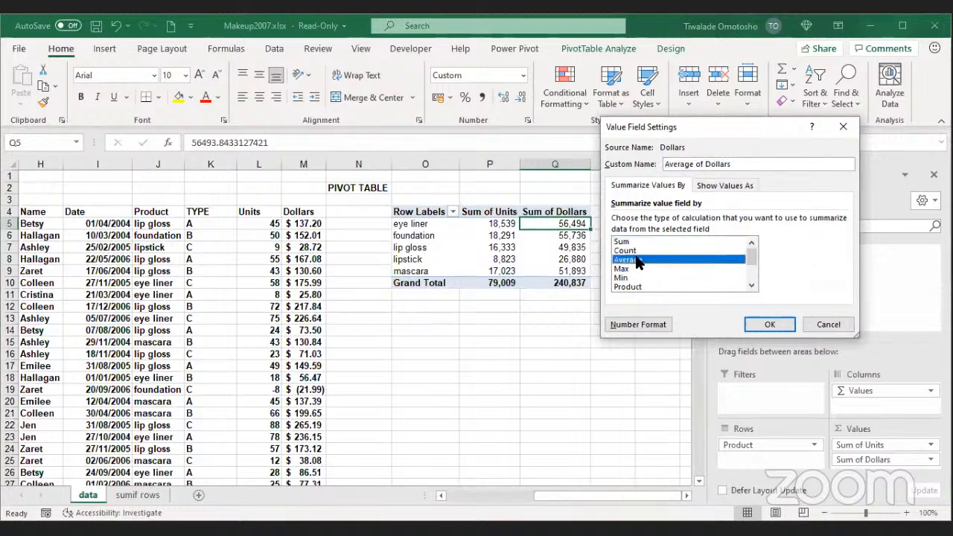
{"action": "left_click", "coordinate": [763, 328]}
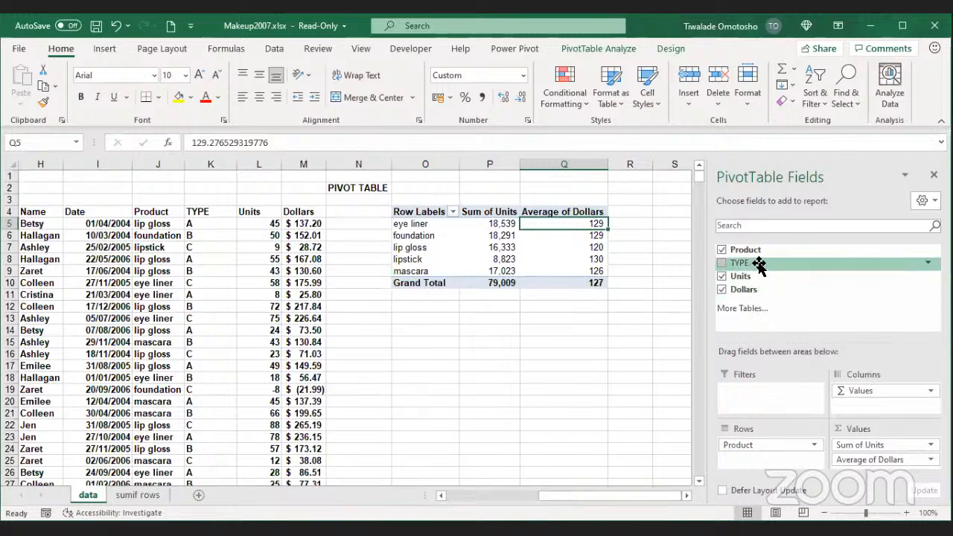
Step: Put TYPE in the Filters area so the PivotTable shows a TYPE (All) filter
{"action": "left_click_drag", "start_coordinate": [759, 263], "coordinate": [770, 403]}
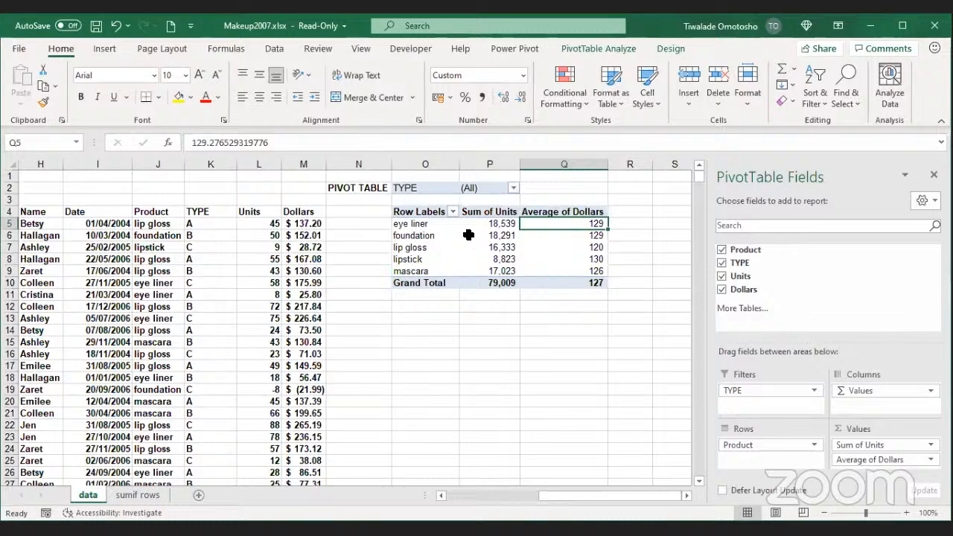
{"action": "mouse_move", "coordinate": [468, 235]}
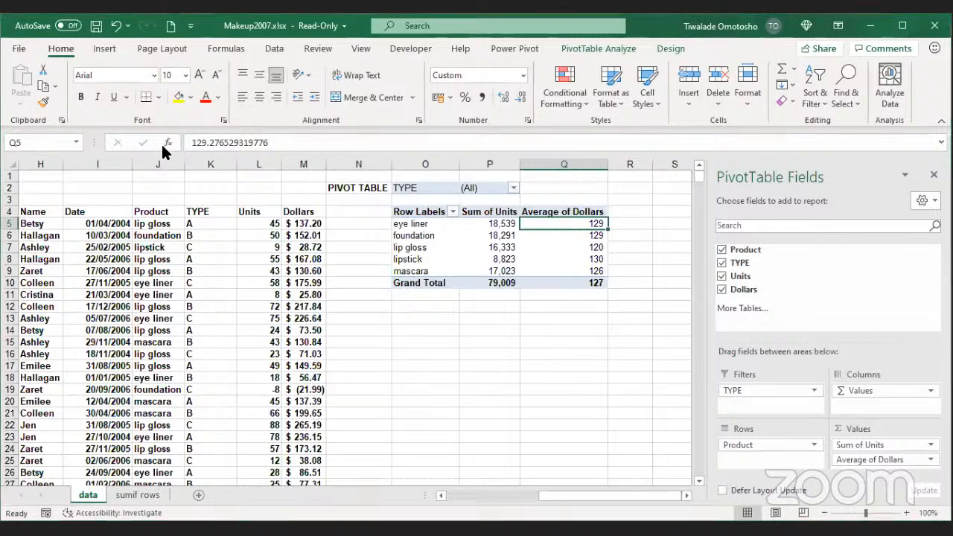
{"action": "left_click", "coordinate": [176, 311]}
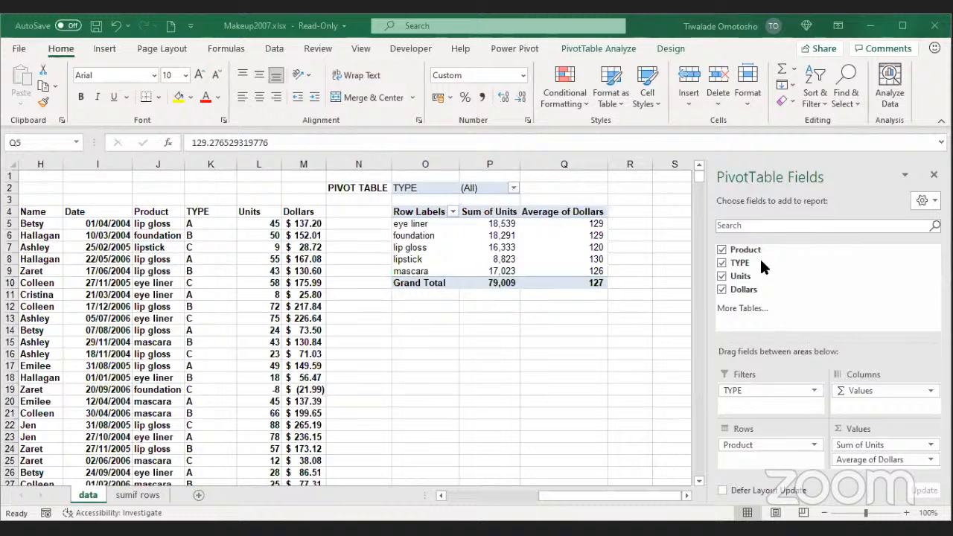
{"action": "left_click", "coordinate": [513, 188]}
{"action": "left_click", "coordinate": [375, 232]}
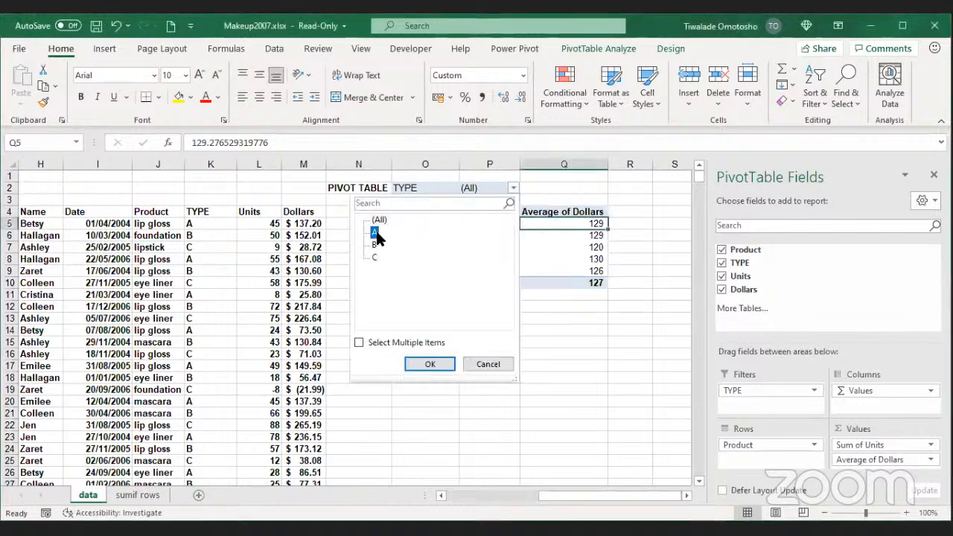
{"action": "left_click", "coordinate": [435, 361]}
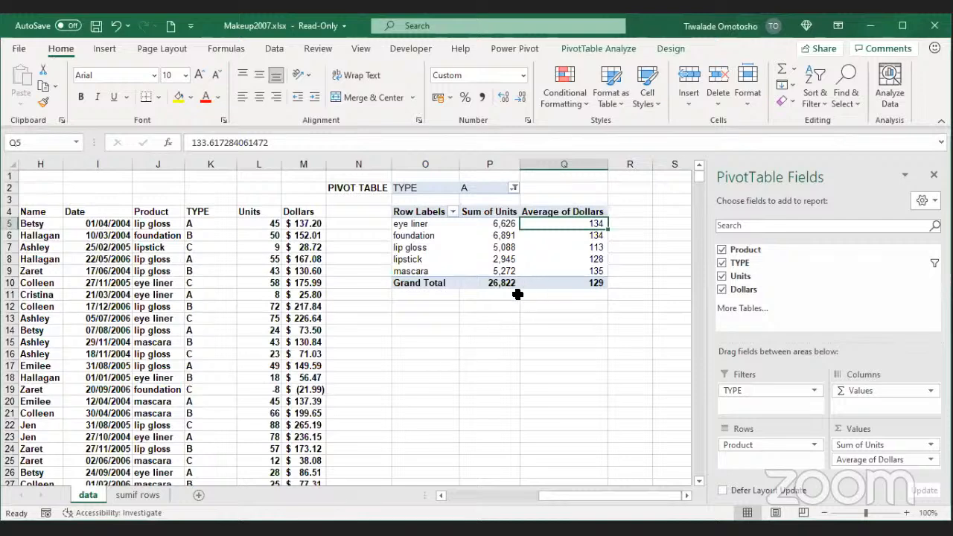
{"action": "left_click", "coordinate": [514, 187]}
{"action": "left_click", "coordinate": [374, 244]}
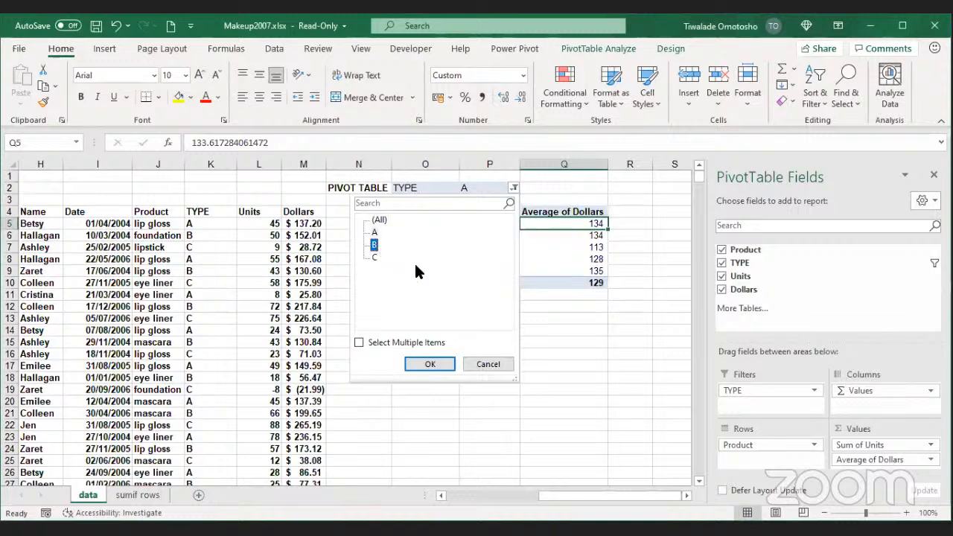
{"action": "left_click", "coordinate": [439, 366]}
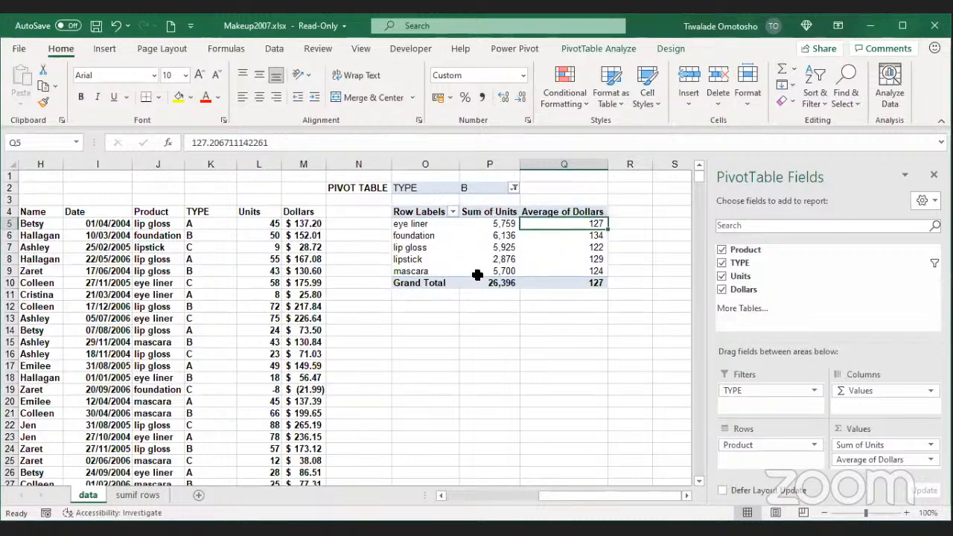
{"action": "left_click", "coordinate": [514, 188]}
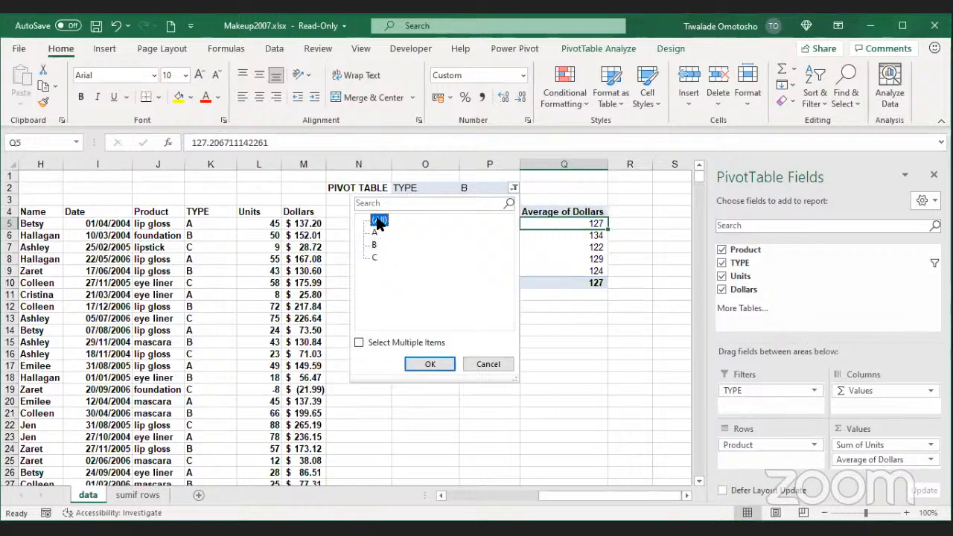
{"action": "left_click", "coordinate": [431, 362]}
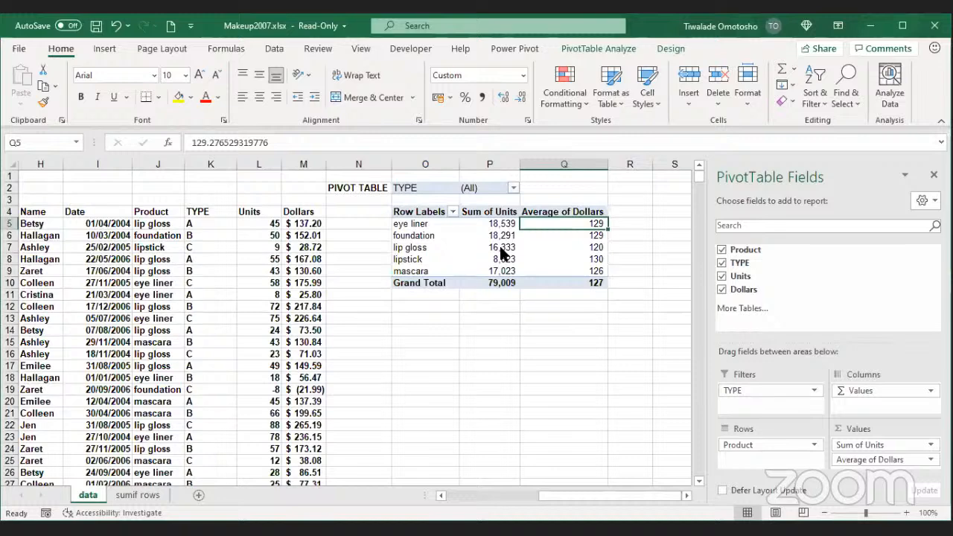
Step: Remove the Average of Dollars field from the PivotTable values
{"action": "mouse_move", "coordinate": [501, 253]}
{"action": "left_click", "coordinate": [845, 460]}
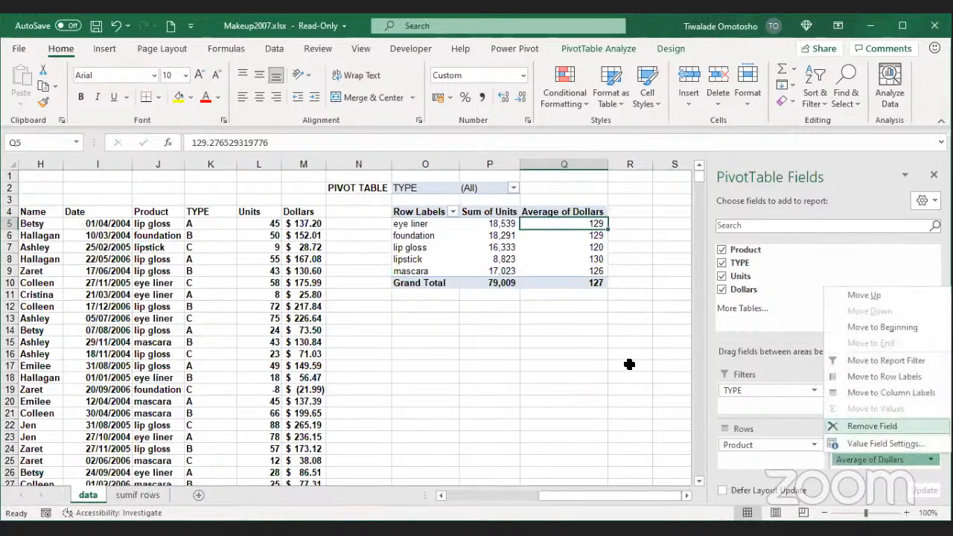
{"action": "key", "text": "Return"}
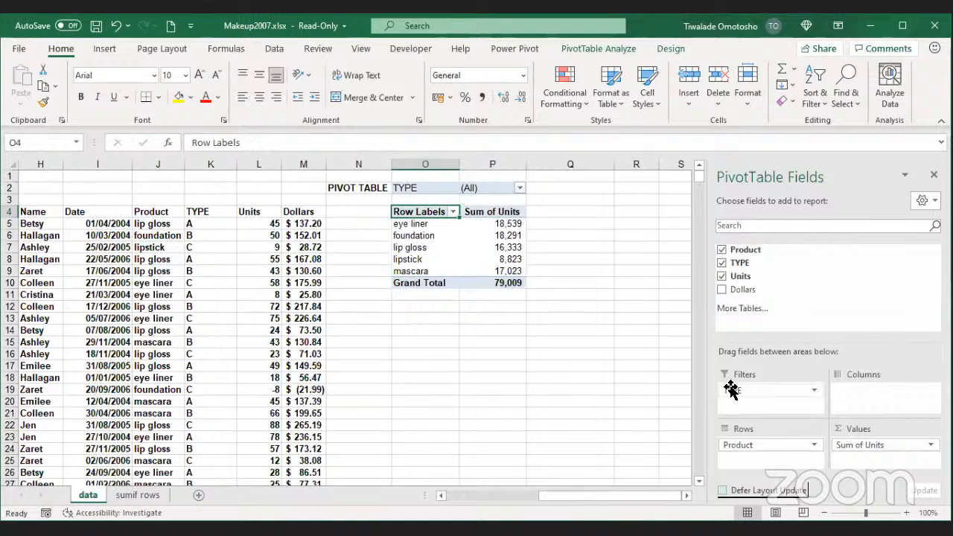
Step: Move TYPE from Filters to Columns, splitting Sum of Units into A, B and C
{"action": "left_click", "coordinate": [748, 391]}
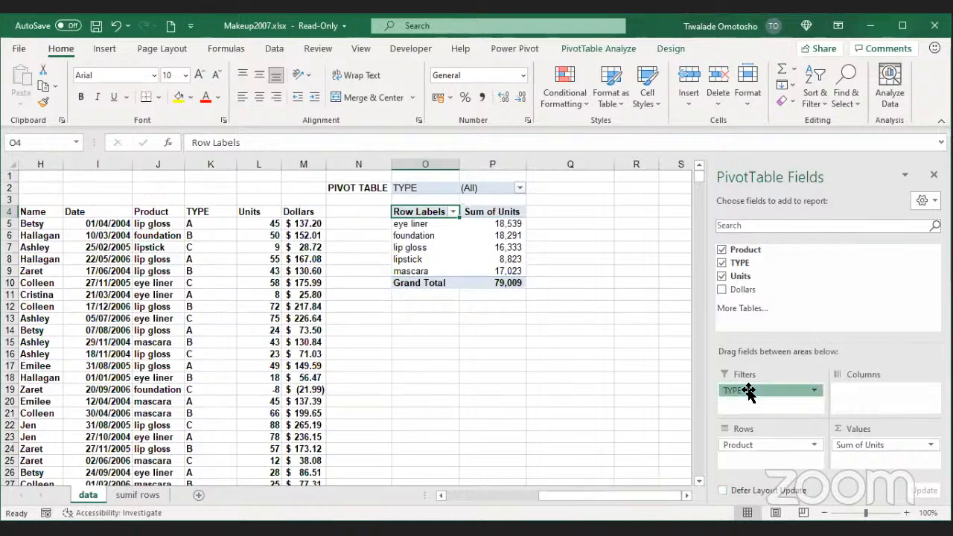
{"action": "left_click_drag", "start_coordinate": [748, 392], "coordinate": [872, 382]}
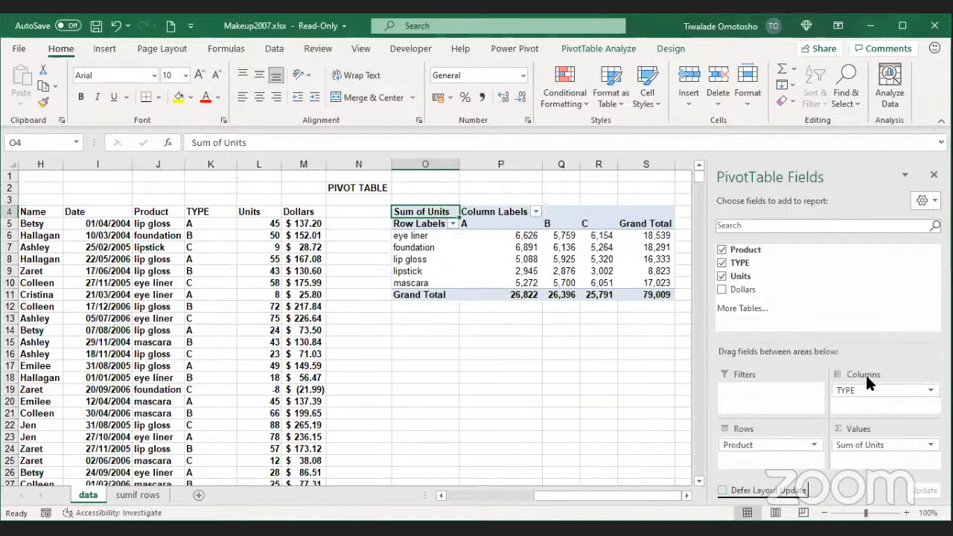
{"action": "left_click_drag", "start_coordinate": [475, 224], "coordinate": [589, 216]}
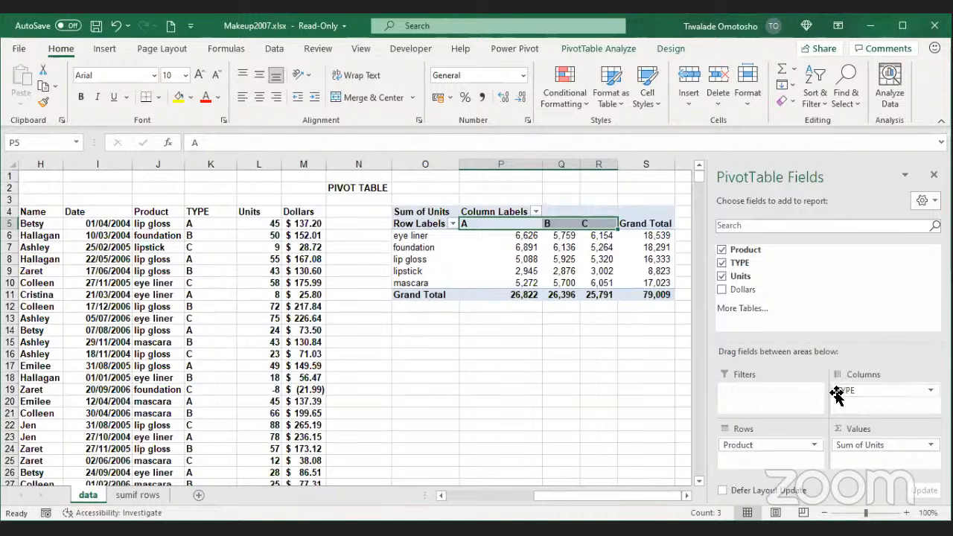
{"action": "mouse_move", "coordinate": [870, 389]}
{"action": "left_mouse_down"}
{"action": "mouse_move", "coordinate": [775, 458]}
{"action": "mouse_move", "coordinate": [760, 450]}
{"action": "mouse_move", "coordinate": [857, 390]}
{"action": "left_mouse_up"}
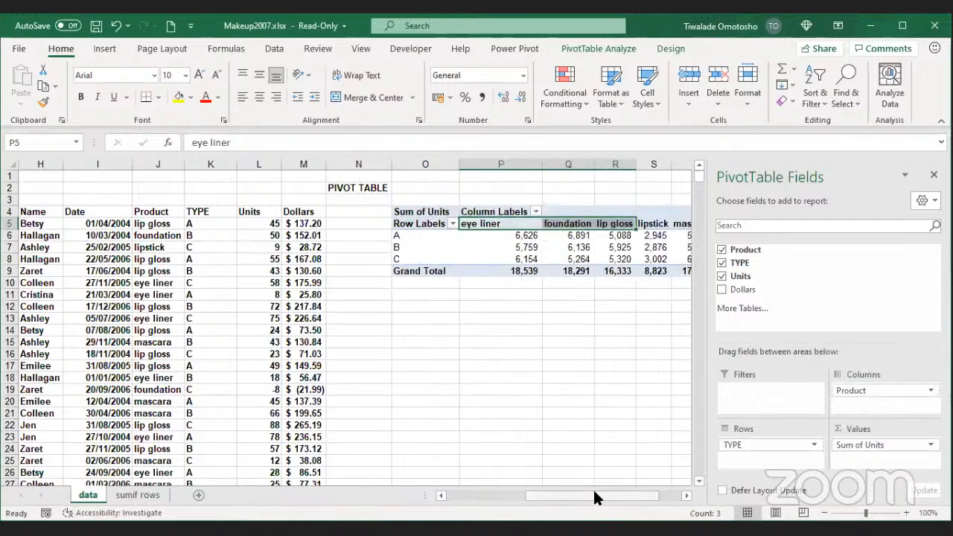
{"action": "left_click", "coordinate": [553, 401]}
{"action": "left_click_drag", "start_coordinate": [754, 497], "coordinate": [721, 493]}
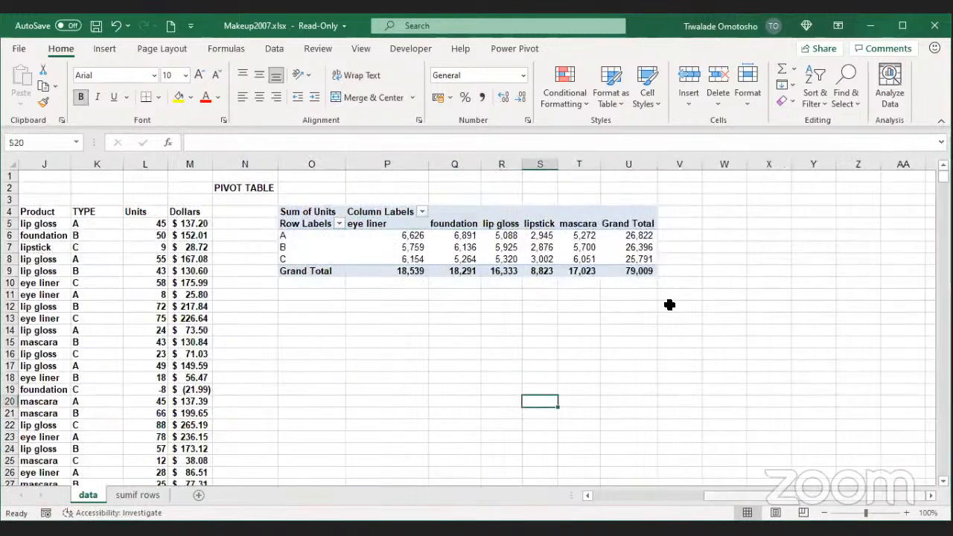
{"action": "left_click", "coordinate": [659, 215]}
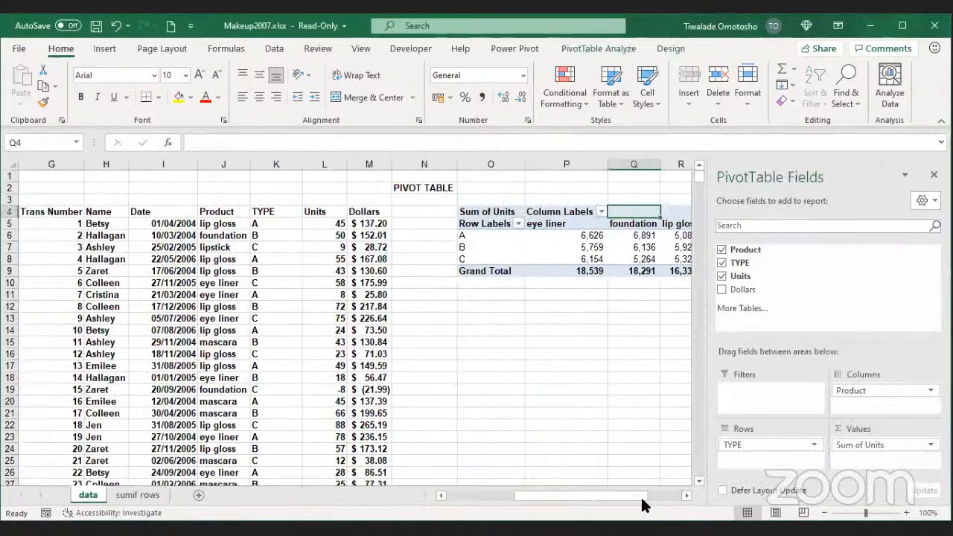
{"action": "left_click_drag", "start_coordinate": [652, 491], "coordinate": [685, 493]}
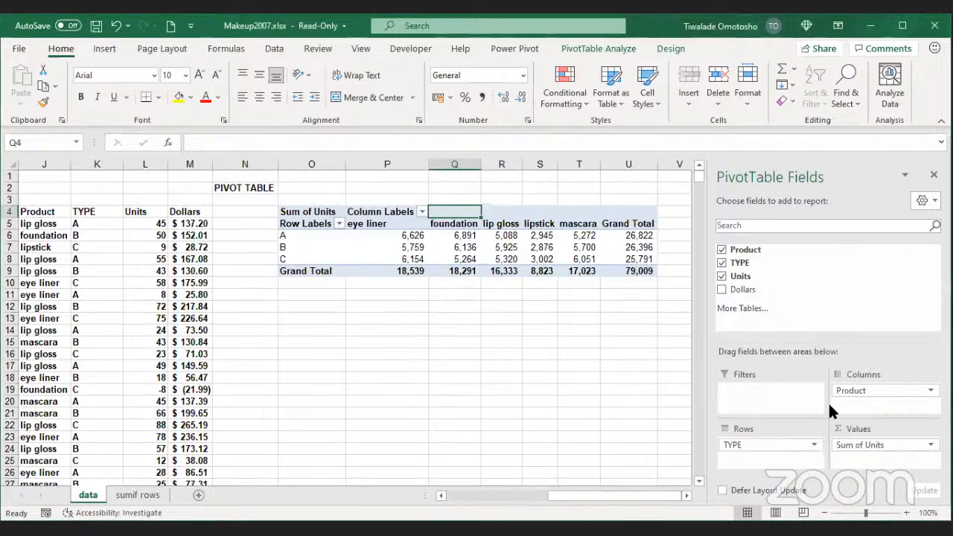
{"action": "left_click_drag", "start_coordinate": [871, 390], "coordinate": [775, 456]}
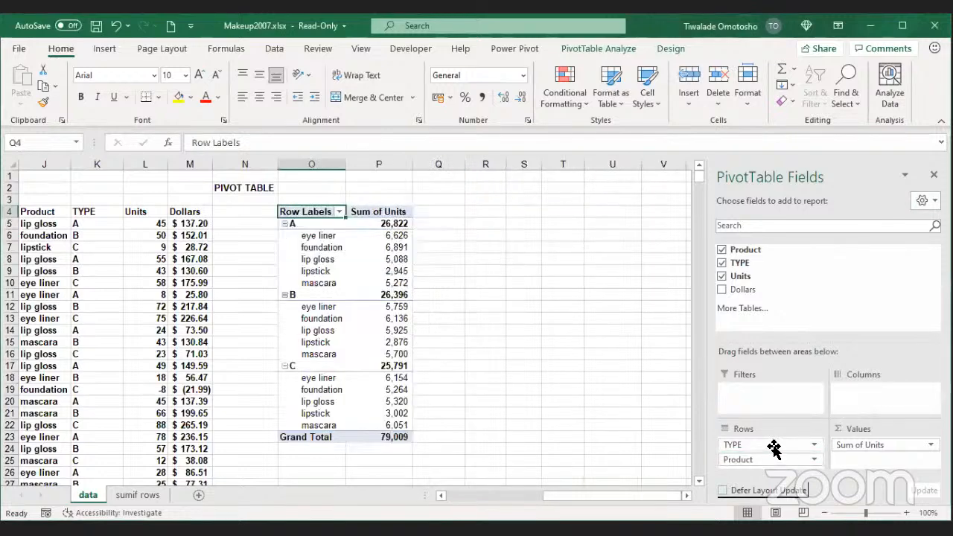
{"action": "left_click", "coordinate": [774, 445]}
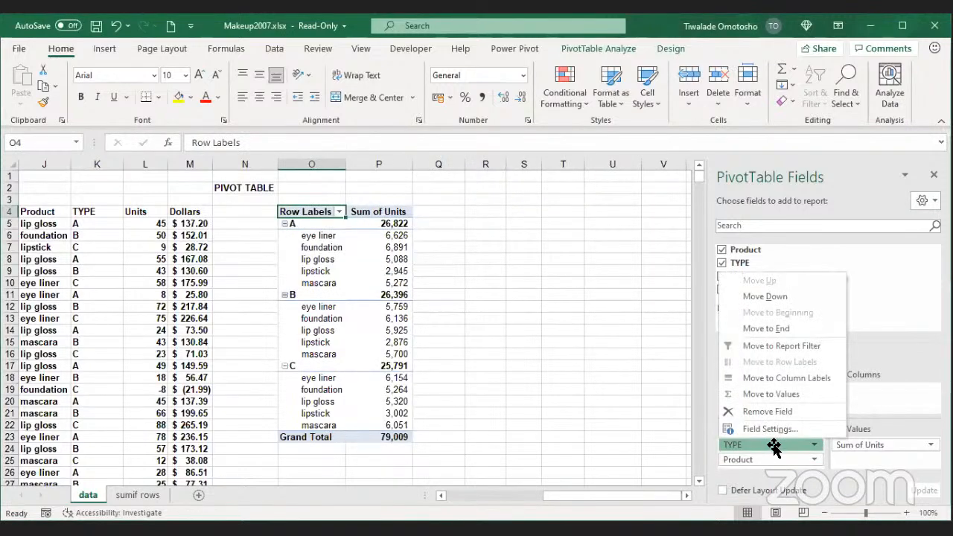
{"action": "left_click_drag", "start_coordinate": [777, 444], "coordinate": [858, 391]}
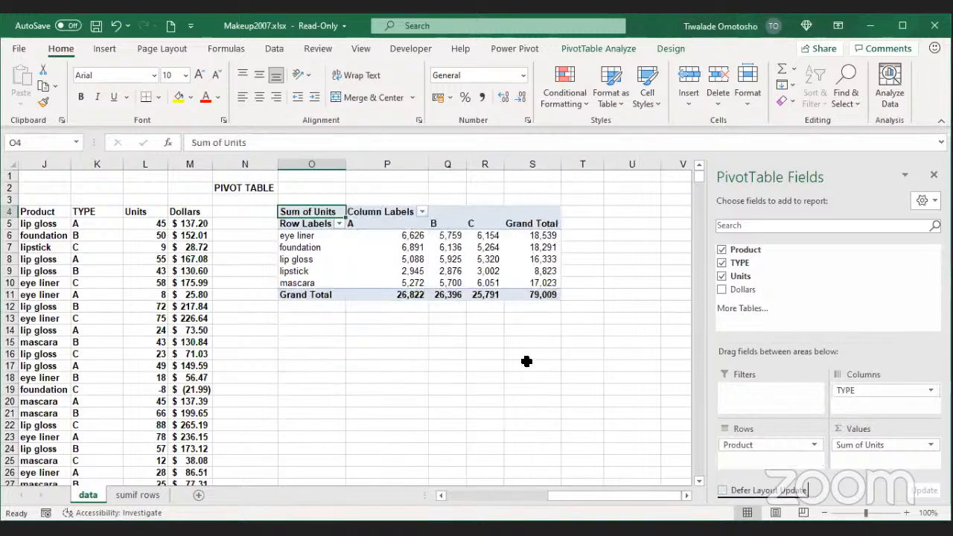
{"action": "left_click", "coordinate": [874, 444]}
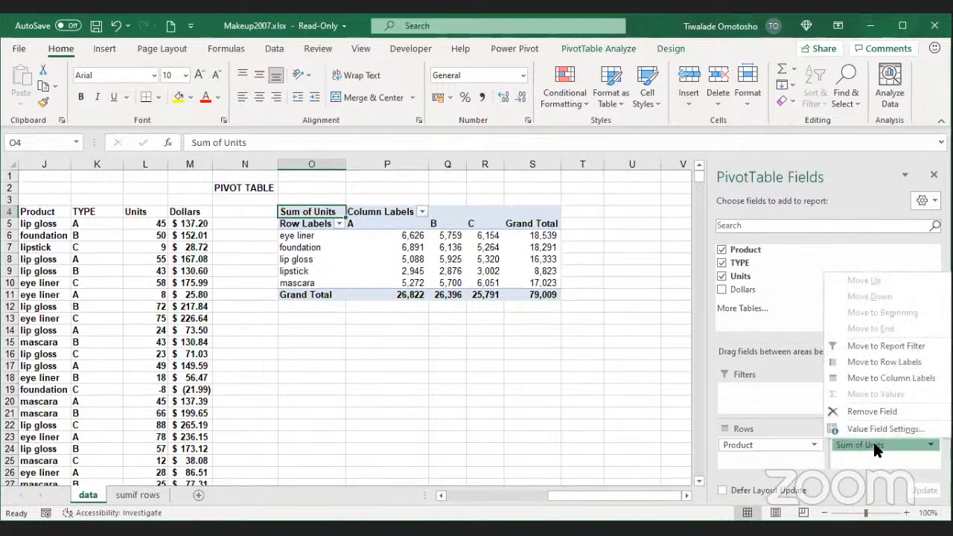
{"action": "left_click", "coordinate": [876, 427]}
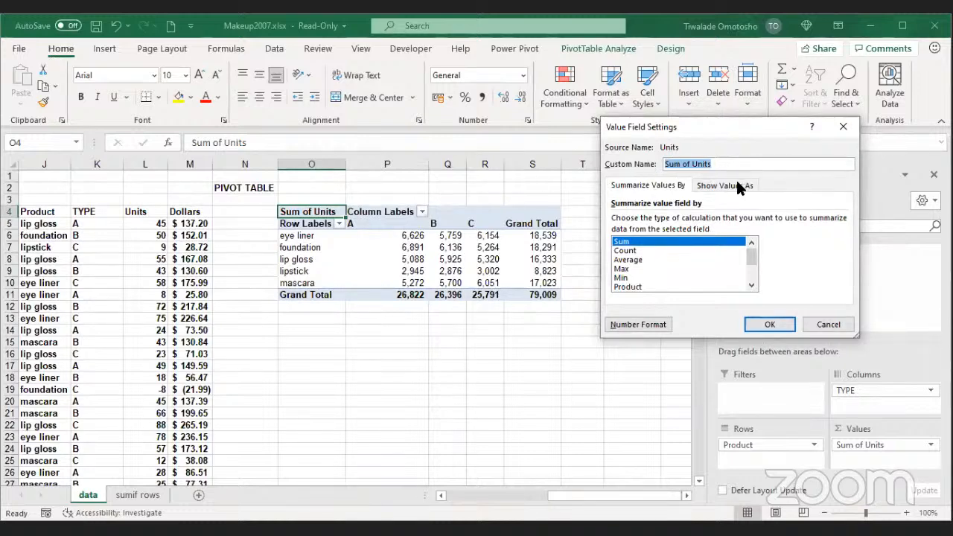
{"action": "left_click", "coordinate": [670, 186]}
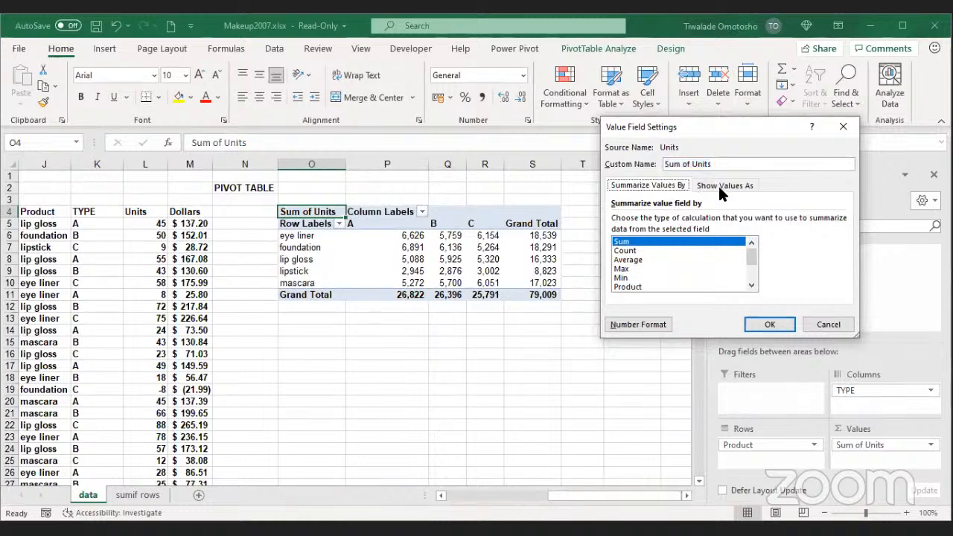
{"action": "left_click", "coordinate": [719, 186]}
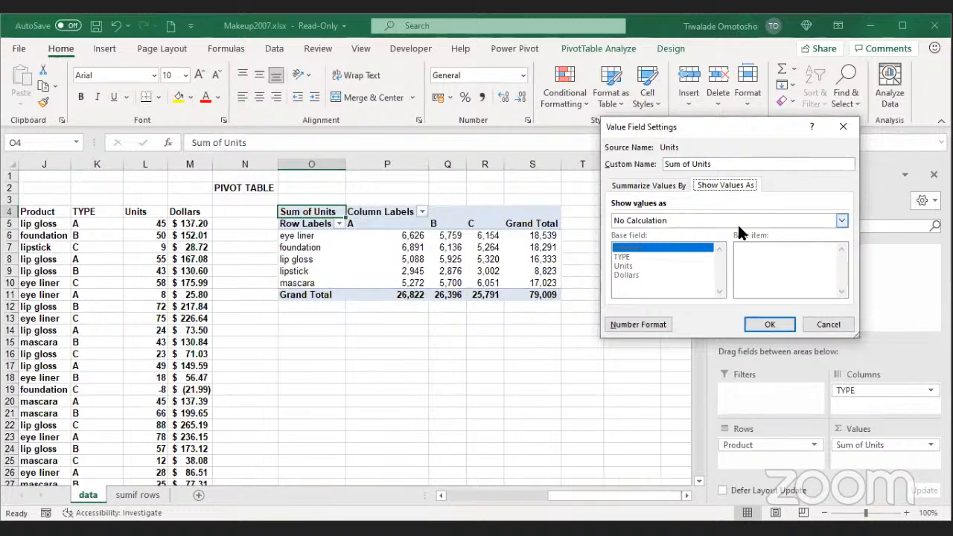
{"action": "left_click", "coordinate": [280, 234]}
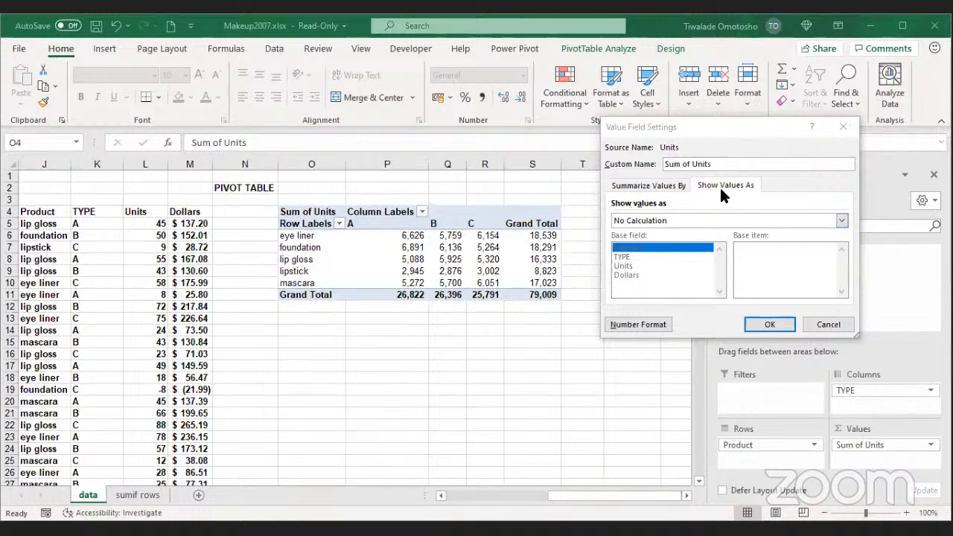
{"action": "left_click", "coordinate": [657, 216]}
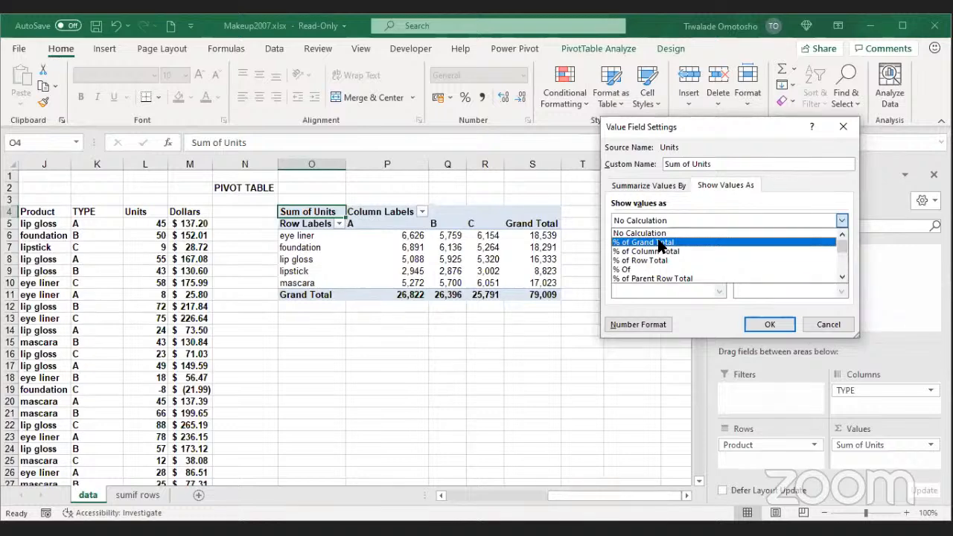
{"action": "left_click", "coordinate": [836, 325]}
{"action": "left_click", "coordinate": [835, 325]}
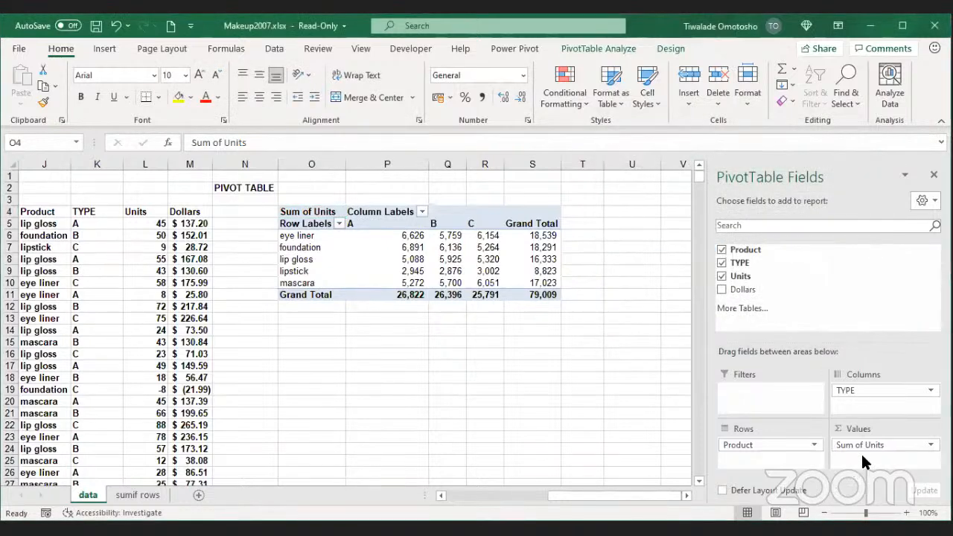
Step: Change the Sum of Units value field to show values as % of Grand Total
{"action": "left_click", "coordinate": [902, 447]}
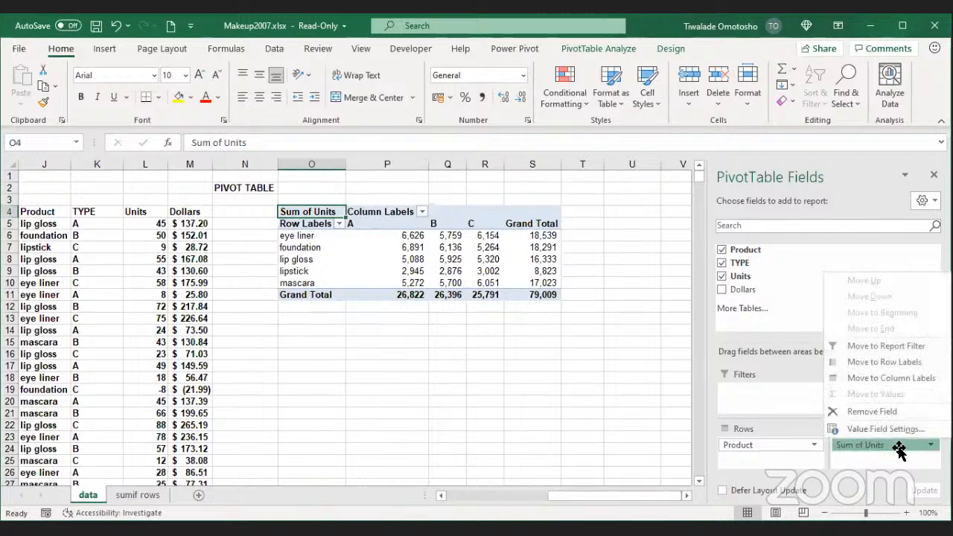
{"action": "left_click", "coordinate": [899, 449]}
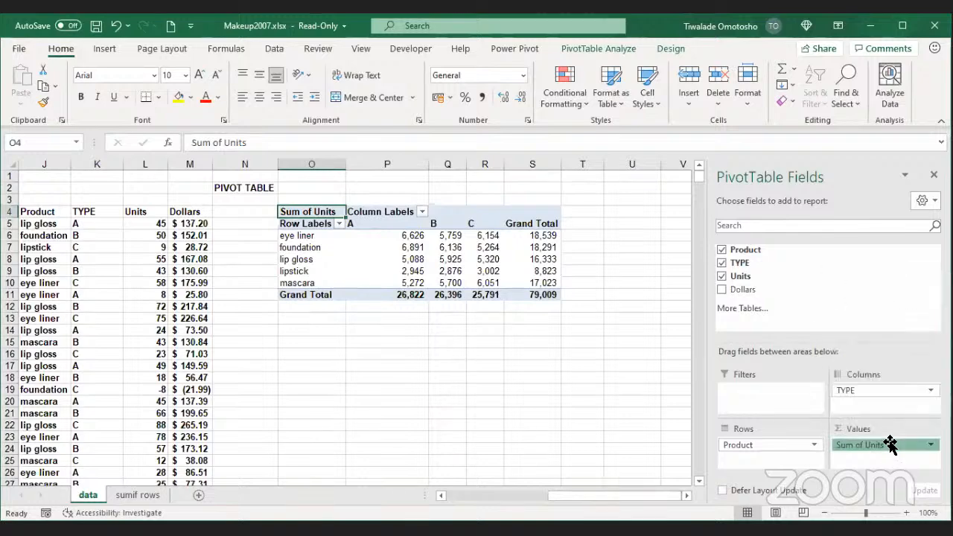
{"action": "left_click", "coordinate": [891, 445]}
{"action": "left_click", "coordinate": [890, 446]}
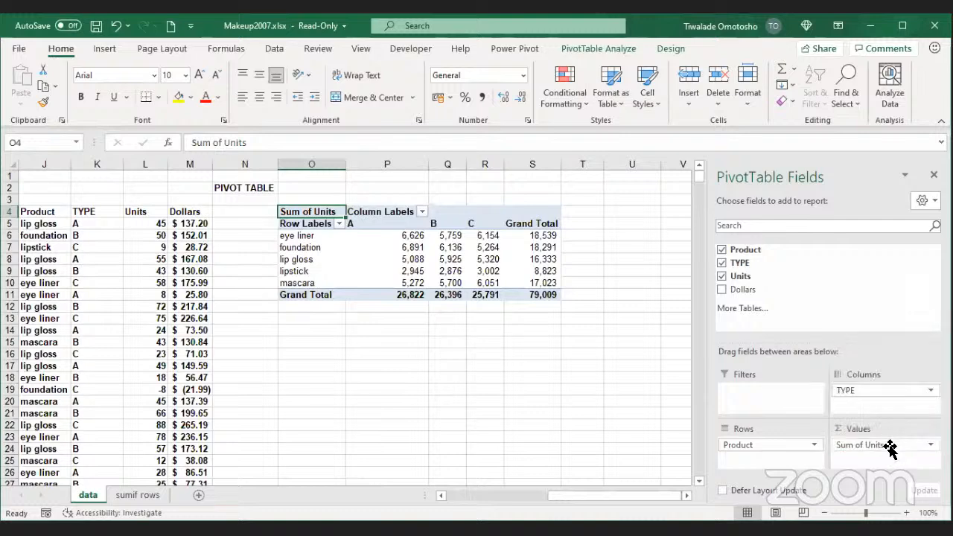
{"action": "left_click", "coordinate": [891, 445]}
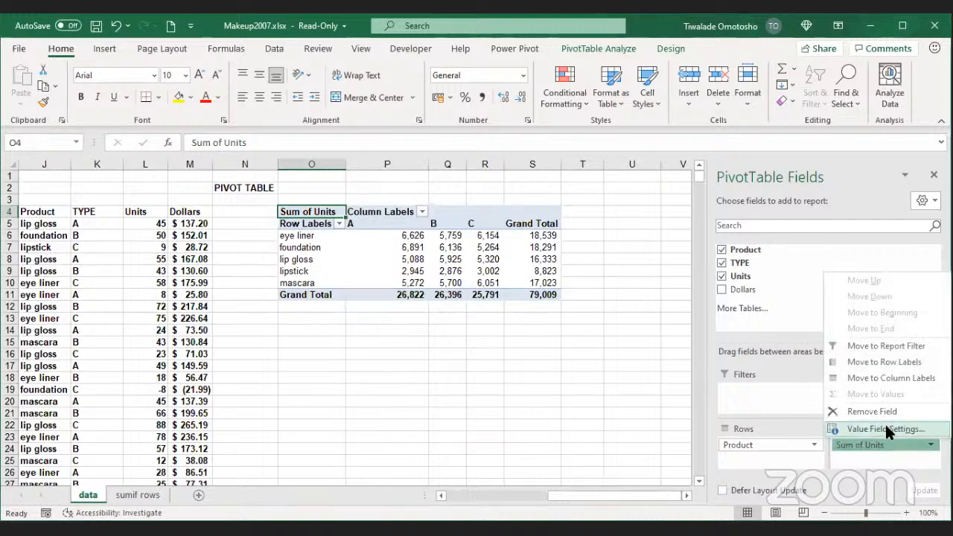
{"action": "left_click", "coordinate": [885, 429]}
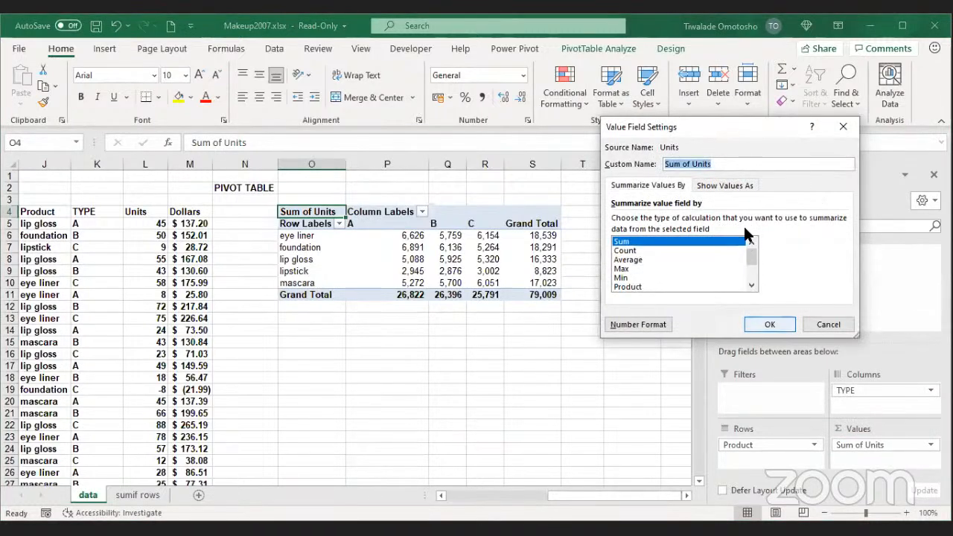
{"action": "left_click", "coordinate": [718, 186]}
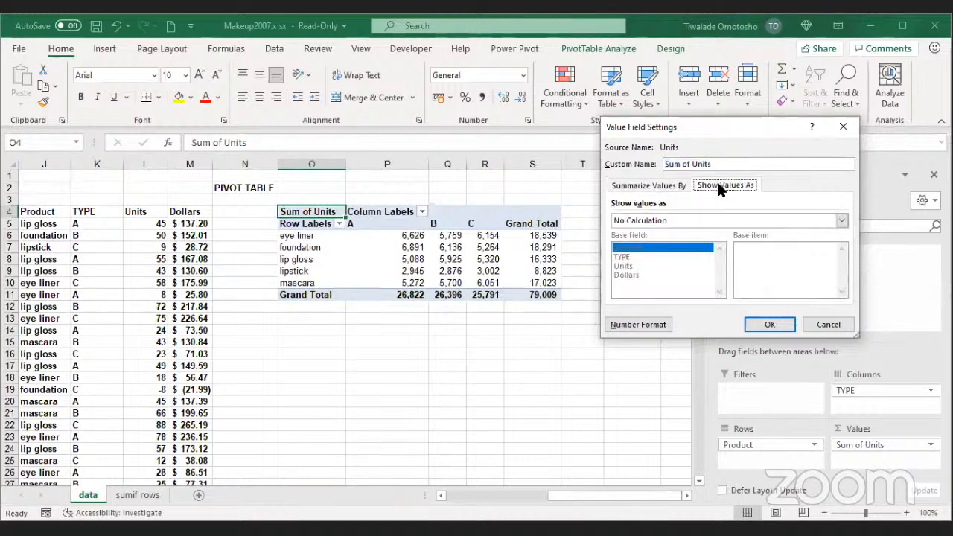
{"action": "left_click", "coordinate": [645, 219]}
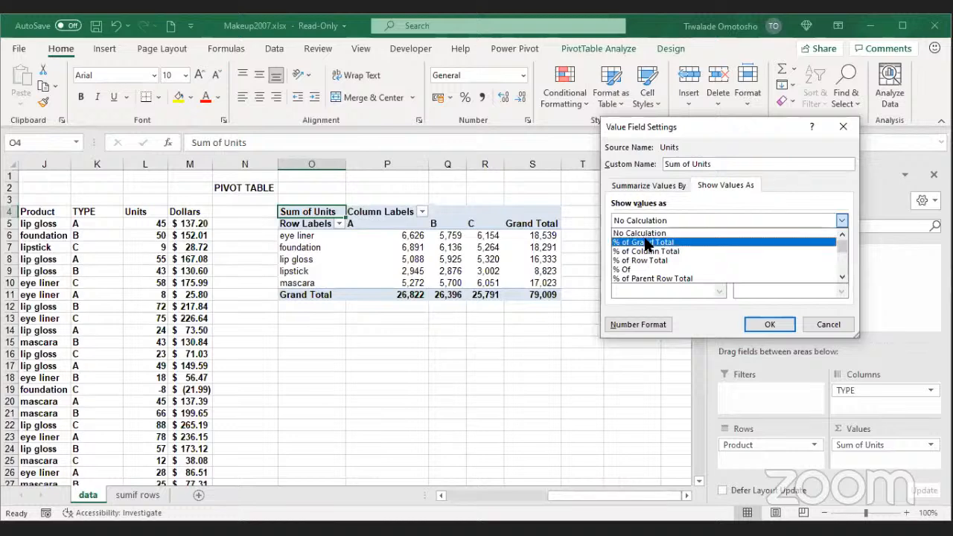
{"action": "left_click", "coordinate": [647, 244]}
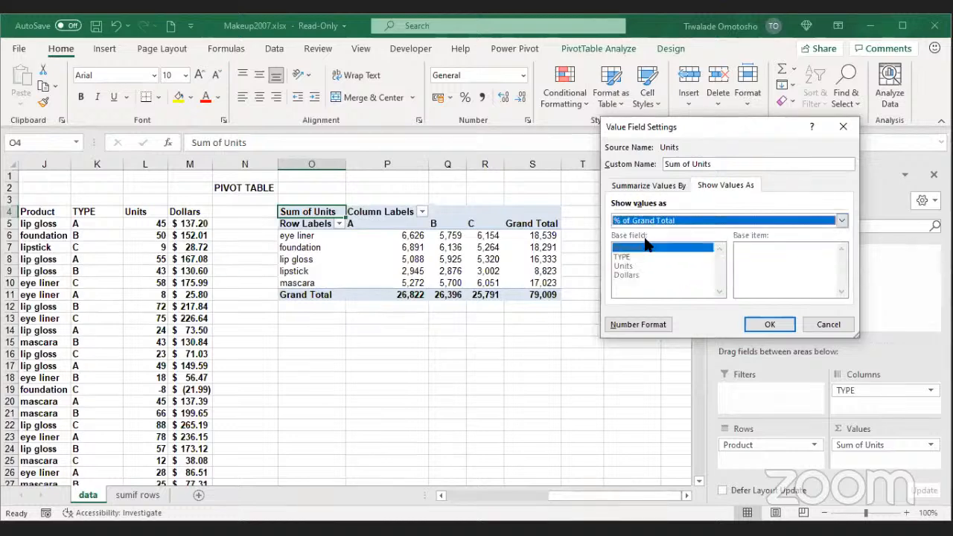
{"action": "left_click", "coordinate": [770, 328]}
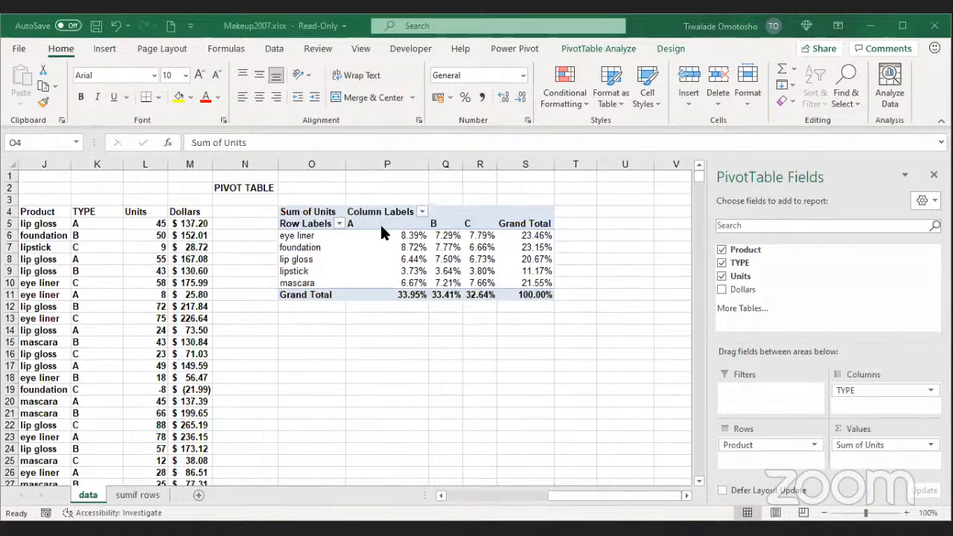
Step: Check the eye liner, lip gloss and lipstick percentages, then select column O to leave the PivotTable
{"action": "left_click", "coordinate": [417, 238]}
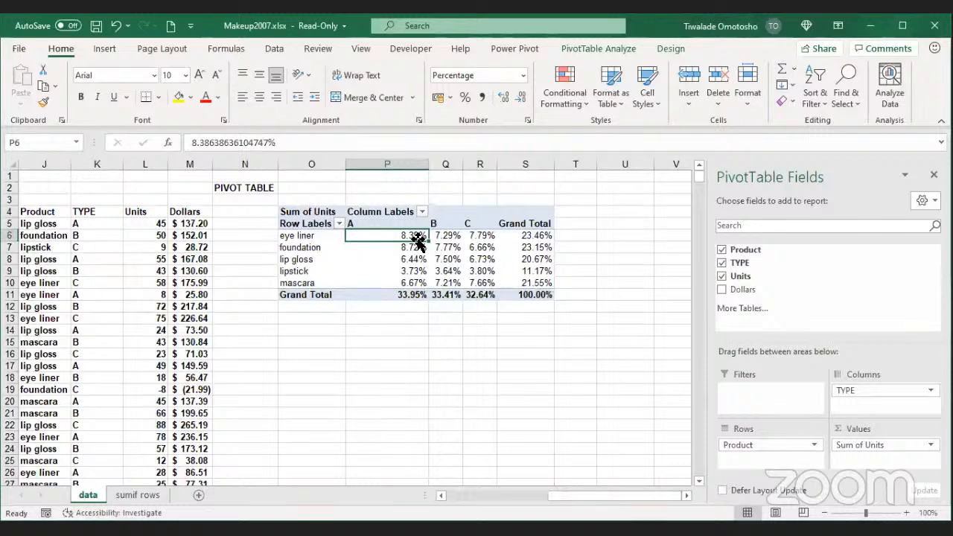
{"action": "left_click", "coordinate": [527, 237]}
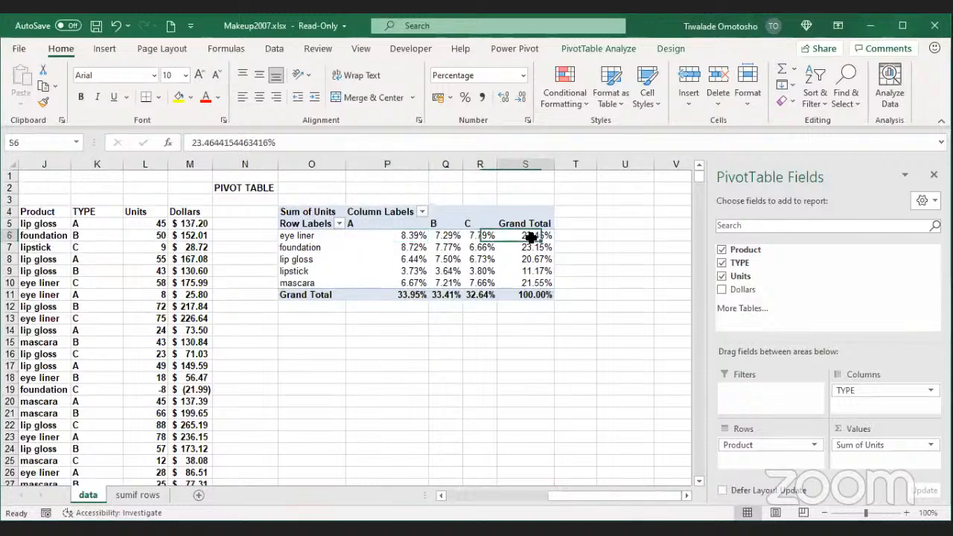
{"action": "mouse_move", "coordinate": [530, 236]}
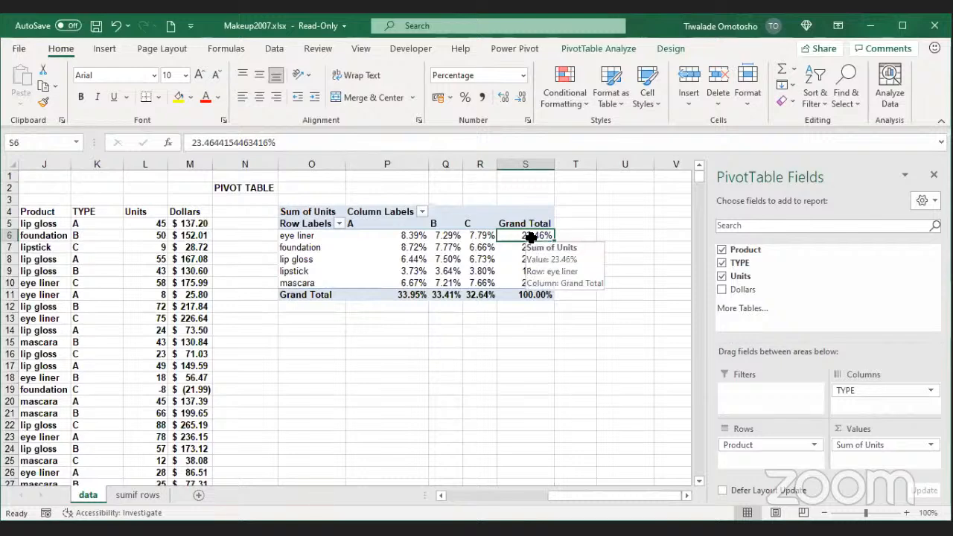
{"action": "left_click", "coordinate": [407, 256]}
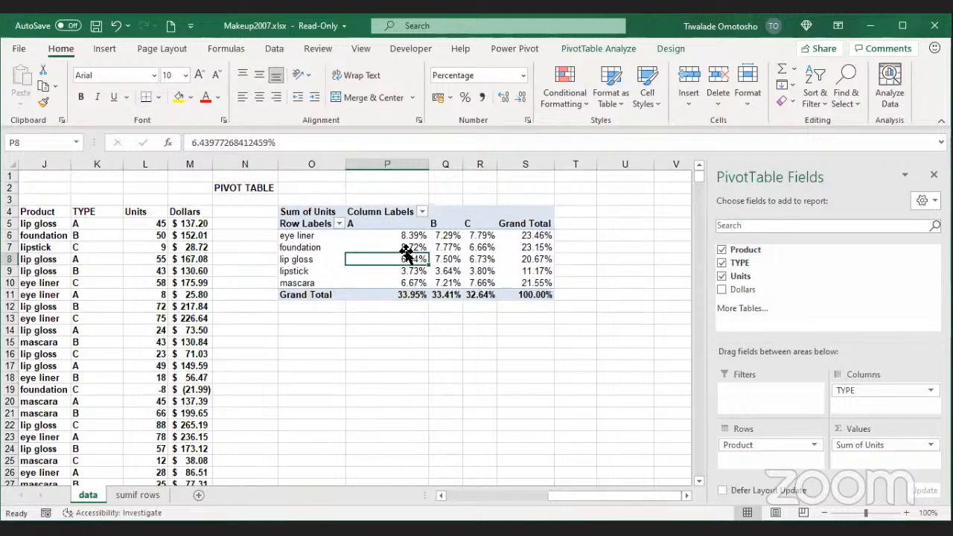
{"action": "left_click", "coordinate": [530, 269]}
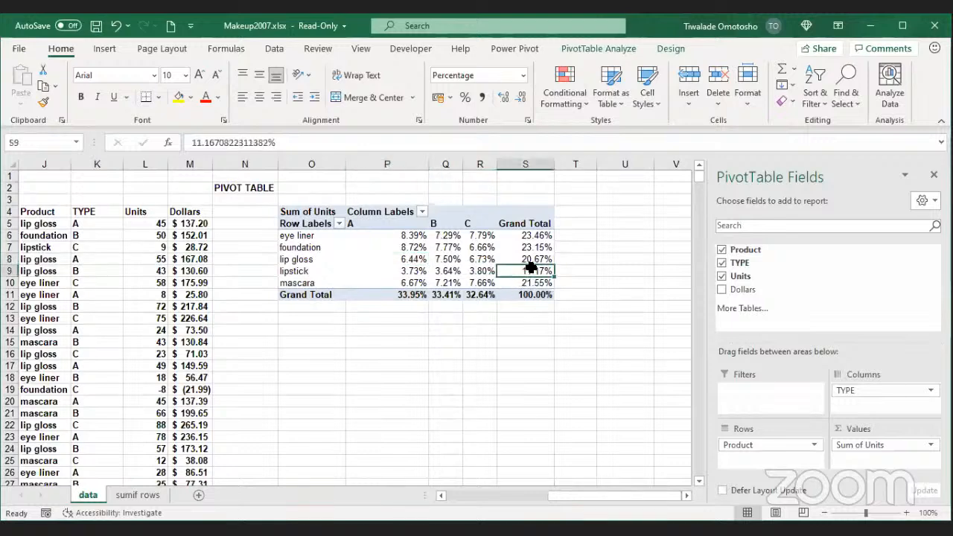
{"action": "left_click", "coordinate": [479, 212]}
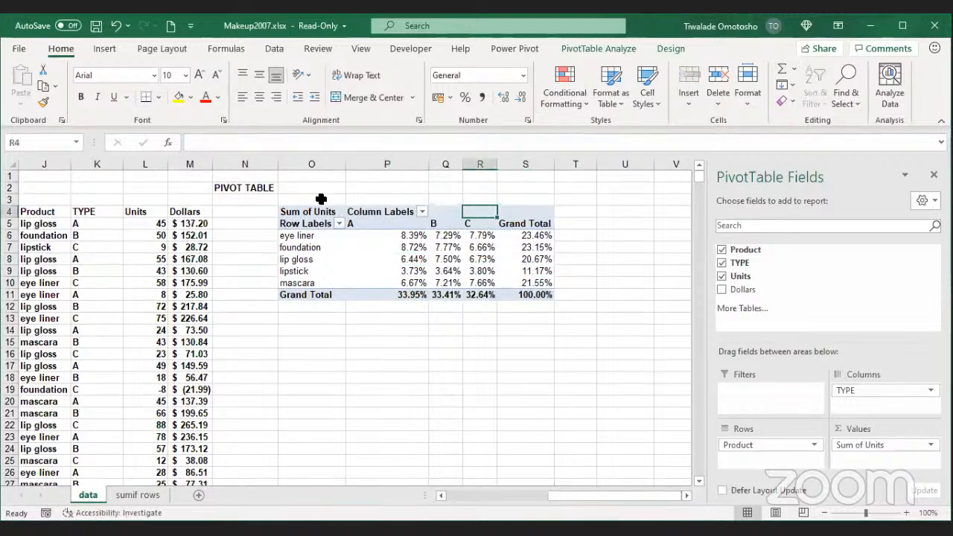
{"action": "left_click", "coordinate": [308, 155]}
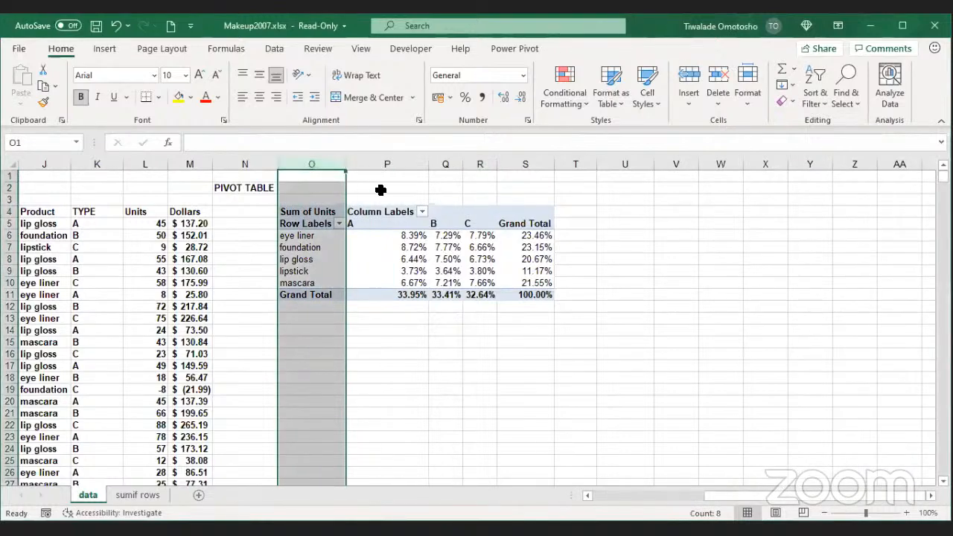
{"action": "left_click_drag", "start_coordinate": [756, 501], "coordinate": [708, 506]}
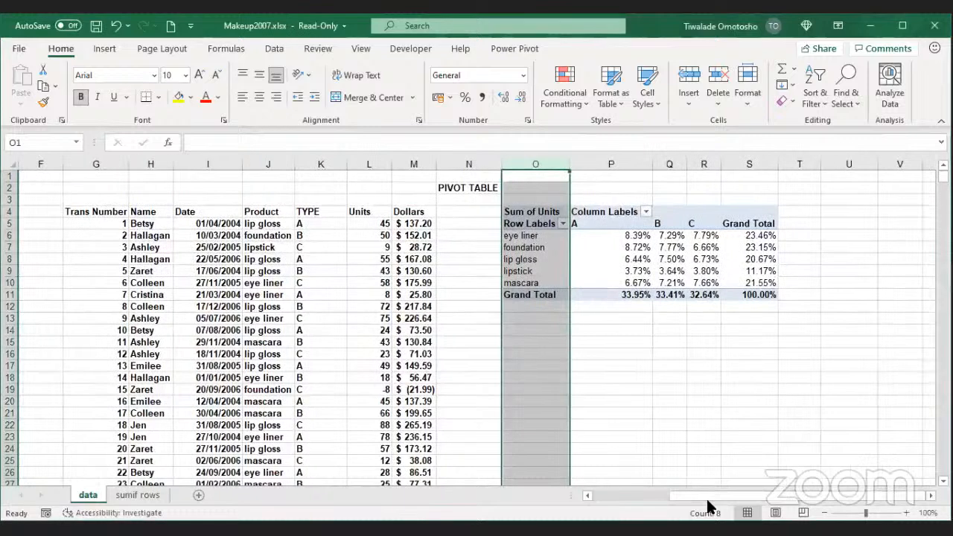
{"action": "left_click", "coordinate": [618, 378]}
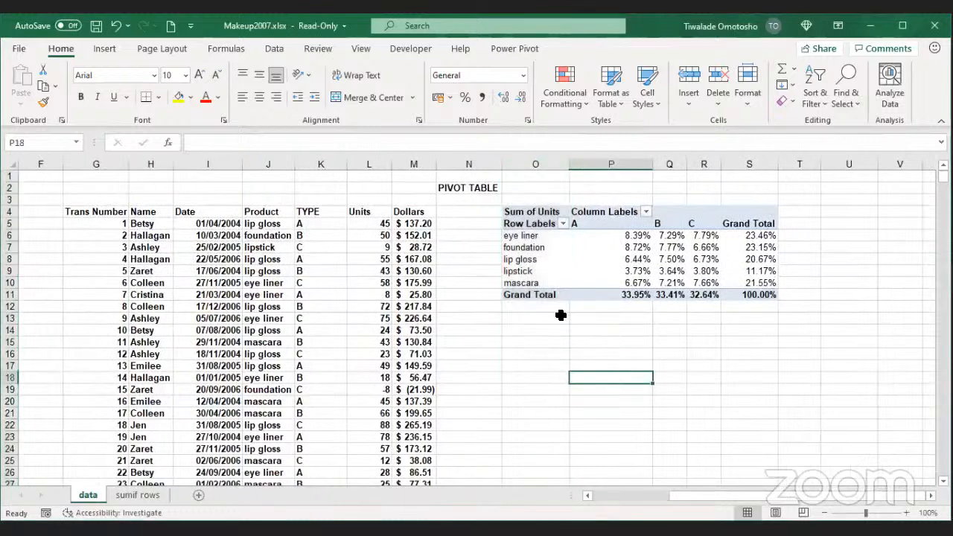
{"action": "left_click", "coordinate": [515, 166]}
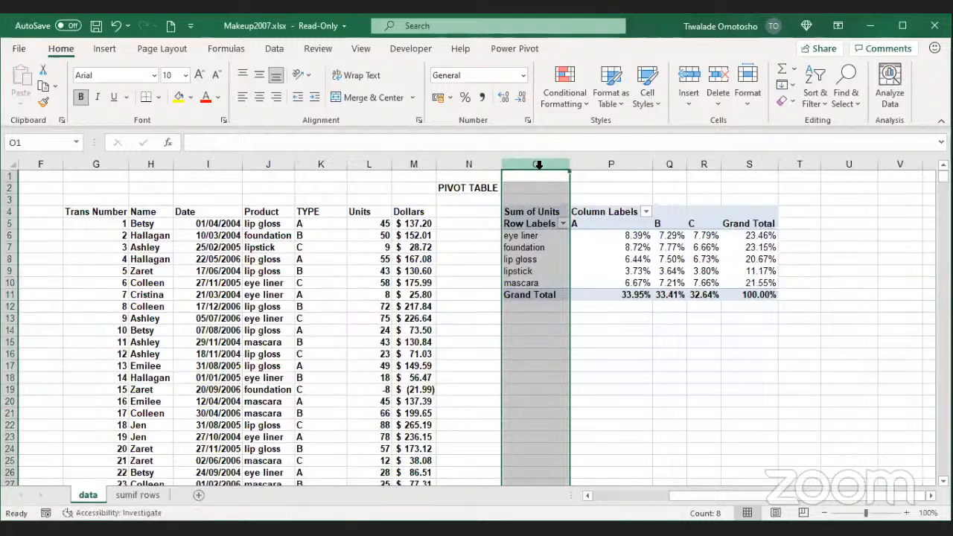
{"action": "left_click", "coordinate": [532, 186]}
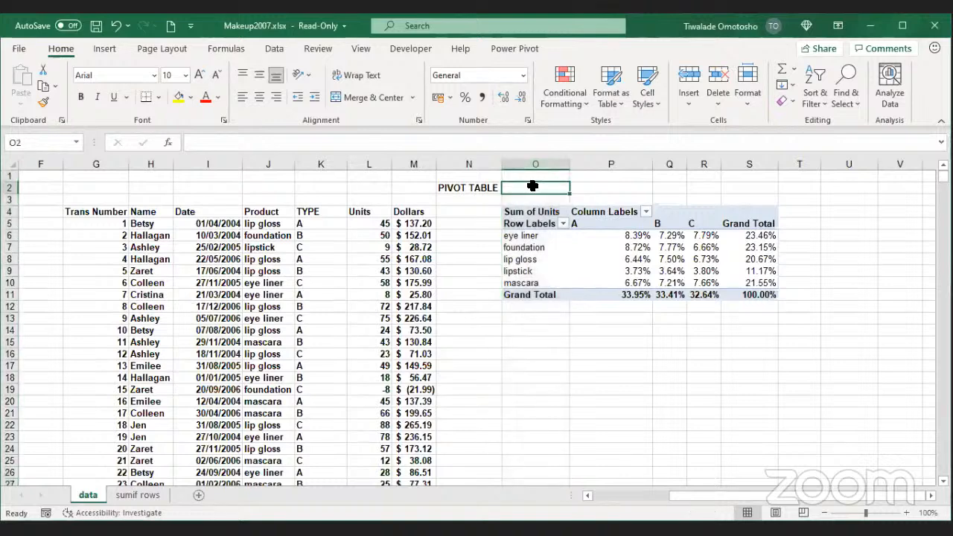
{"action": "left_click", "coordinate": [536, 331]}
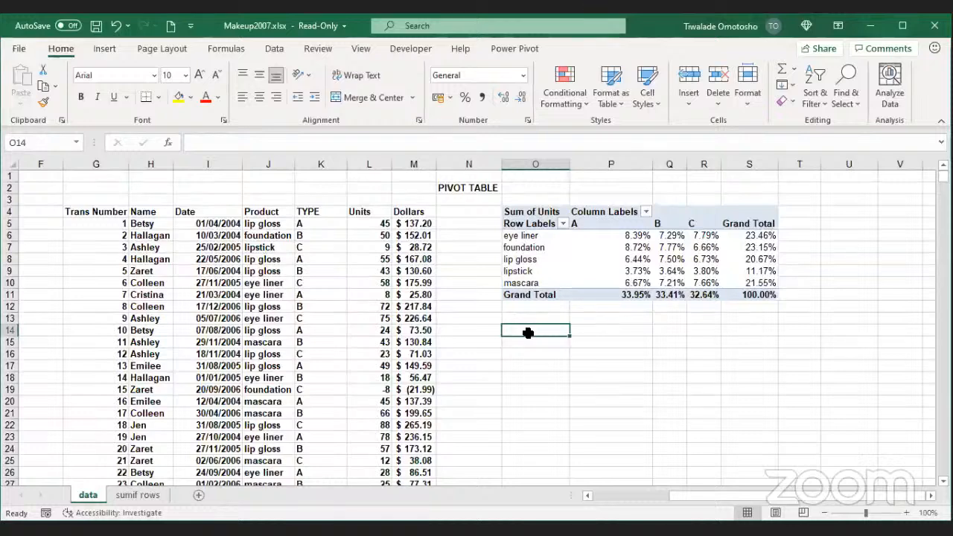
Step: Enter 'Mr Excel' in O14 and a misspelled 'Trum Exec' in O15
{"action": "type", "text": "Mr E"}
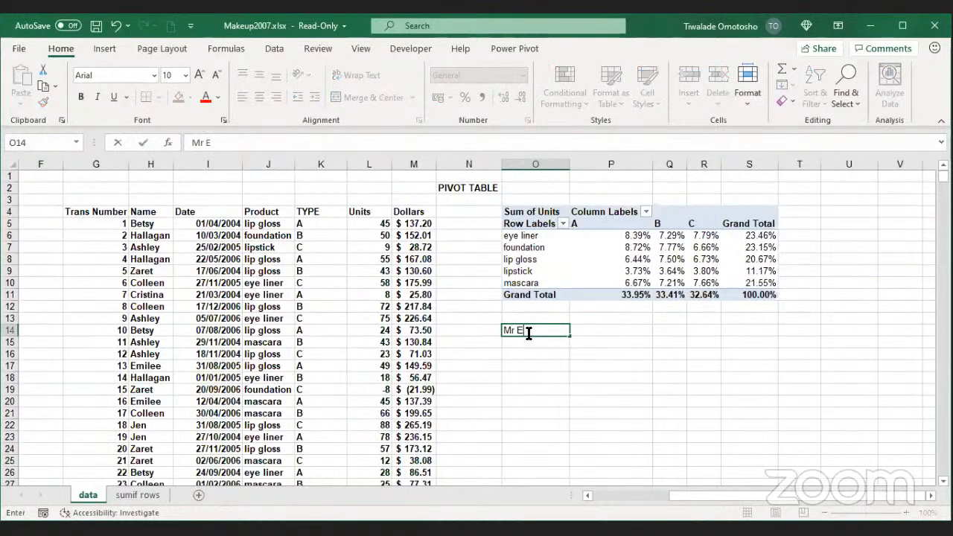
{"action": "type", "text": "xcel"}
{"action": "key", "text": "Return"}
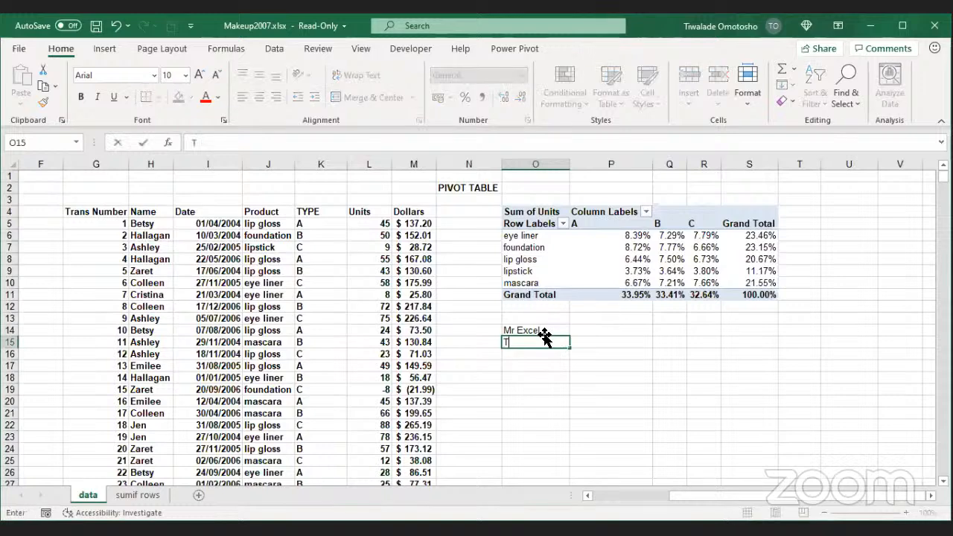
{"action": "type", "text": "Trum Execl"}
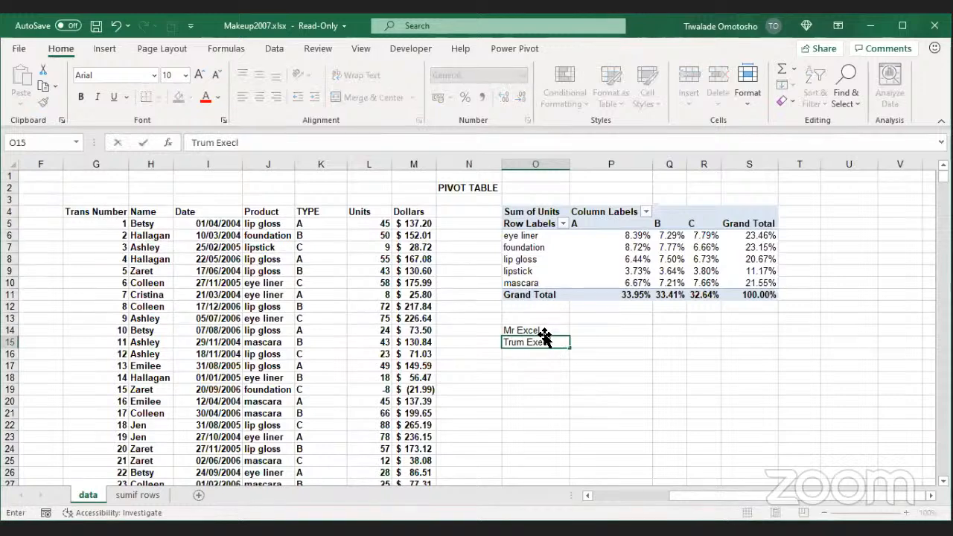
{"action": "key", "text": "Return"}
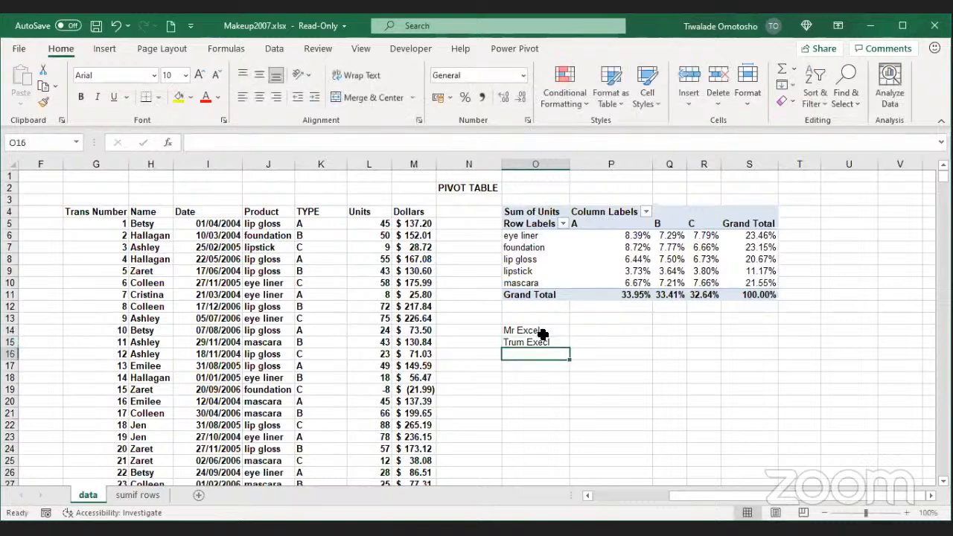
Step: Correct the O15 entry so it reads 'Trump Excel'
{"action": "double_click", "coordinate": [526, 342]}
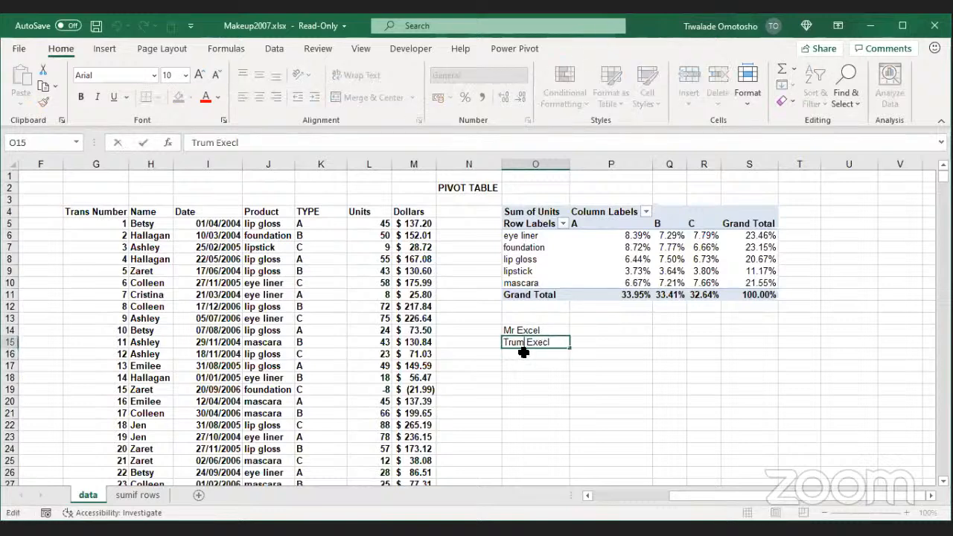
{"action": "type", "text": "p"}
{"action": "key", "text": "Return"}
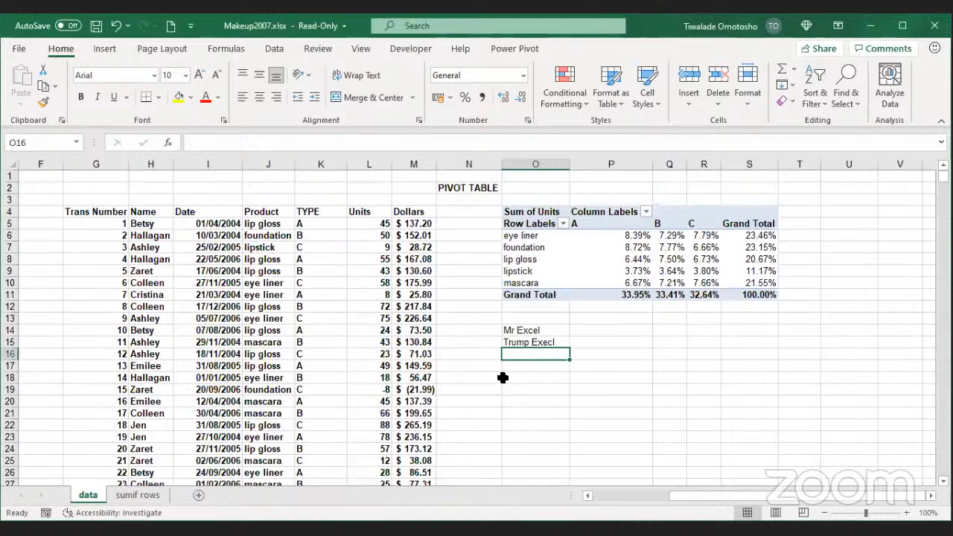
{"action": "double_click", "coordinate": [567, 342]}
{"action": "key", "text": "BackSpace"}
{"action": "key", "text": "BackSpace"}
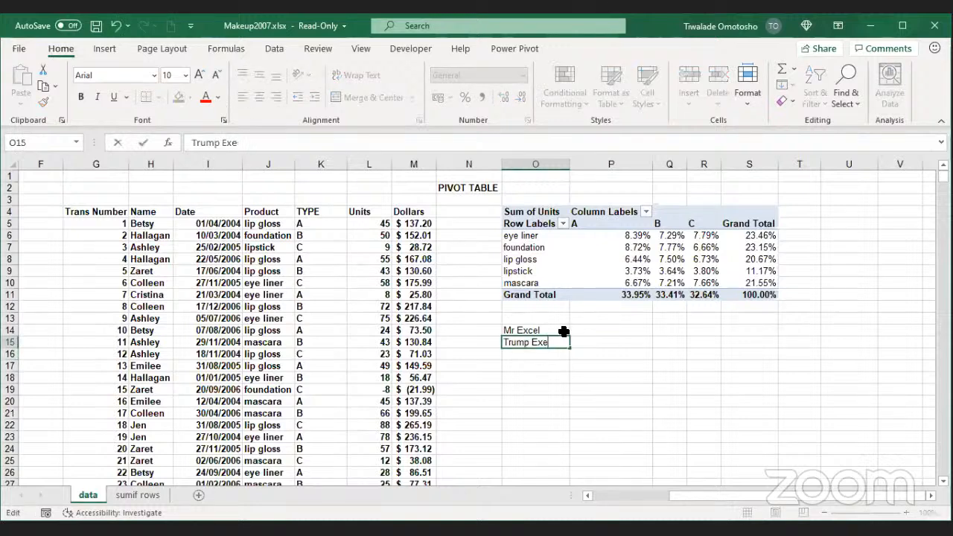
{"action": "type", "text": "c"}
{"action": "key", "text": "BackSpace"}
{"action": "key", "text": "BackSpace"}
{"action": "type", "text": "cel"}
{"action": "key", "text": "Return"}
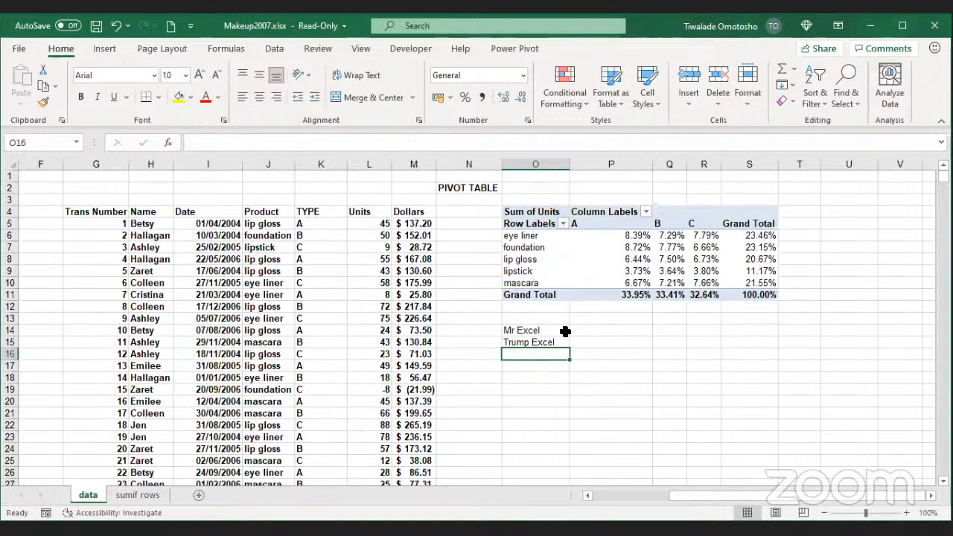
{"action": "left_click", "coordinate": [654, 77]}
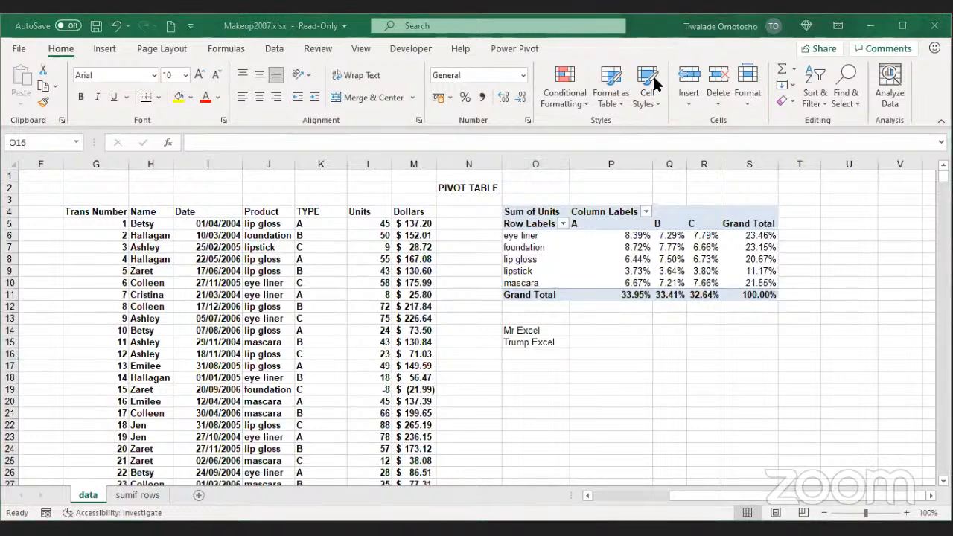